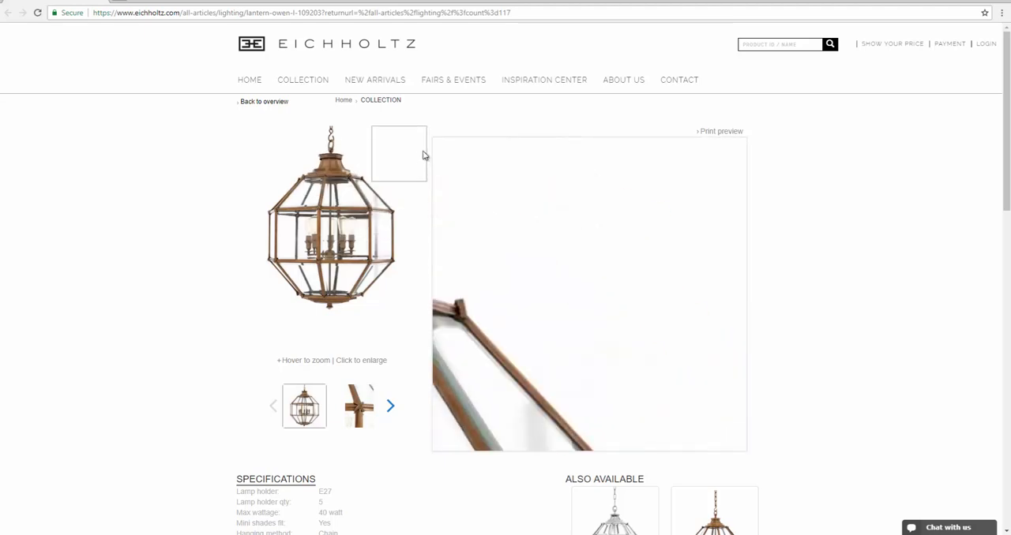
Step: Enlarge the Lantern Owen L product photo to examine the shape of its octagonal frame
left_click(359, 217)
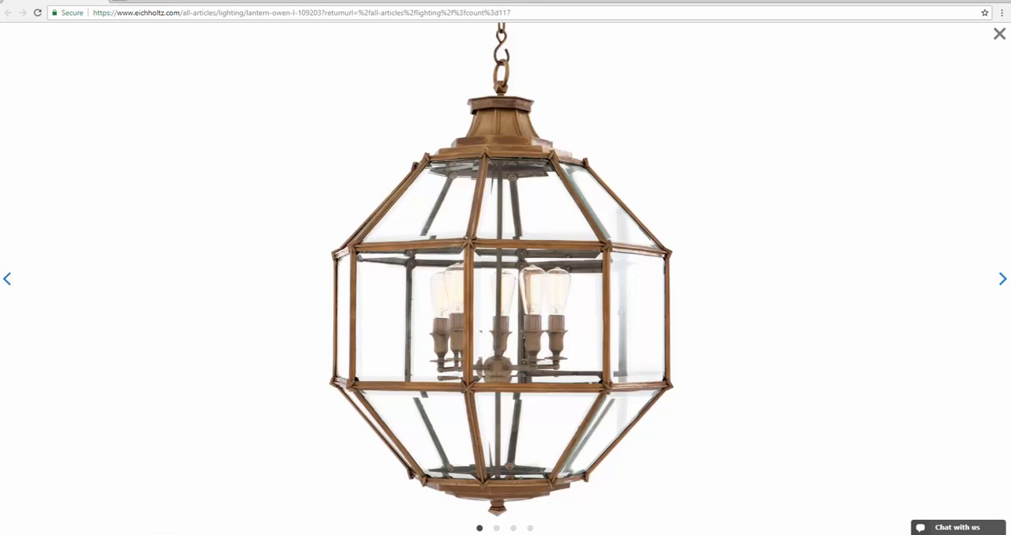
left_click(142, 497)
Step: Switch to 3ds Max, create a cylinder about 483 mm in radius and 341 mm high at the origin, and display edged faces
left_click(837, 152)
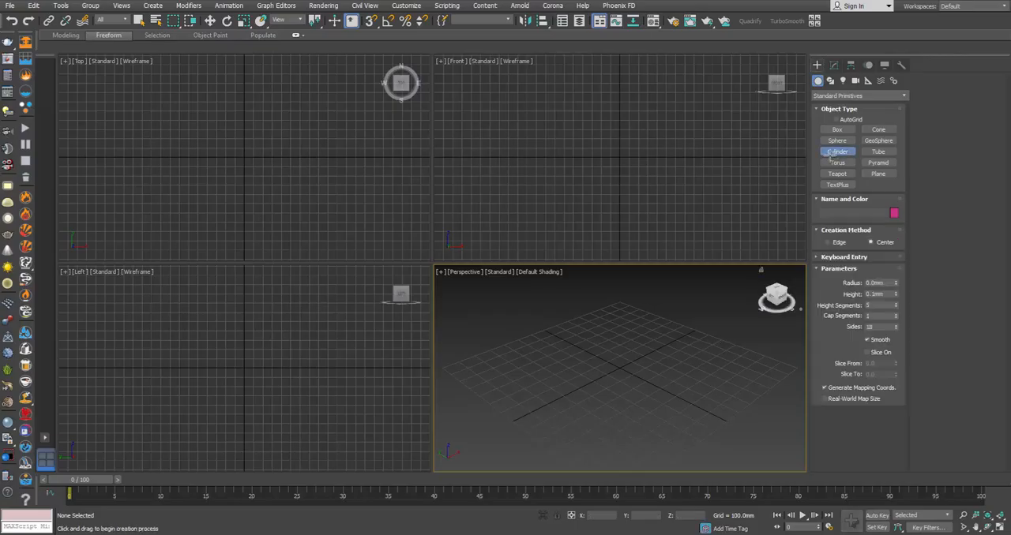
left_click_drag(617, 367, 694, 385)
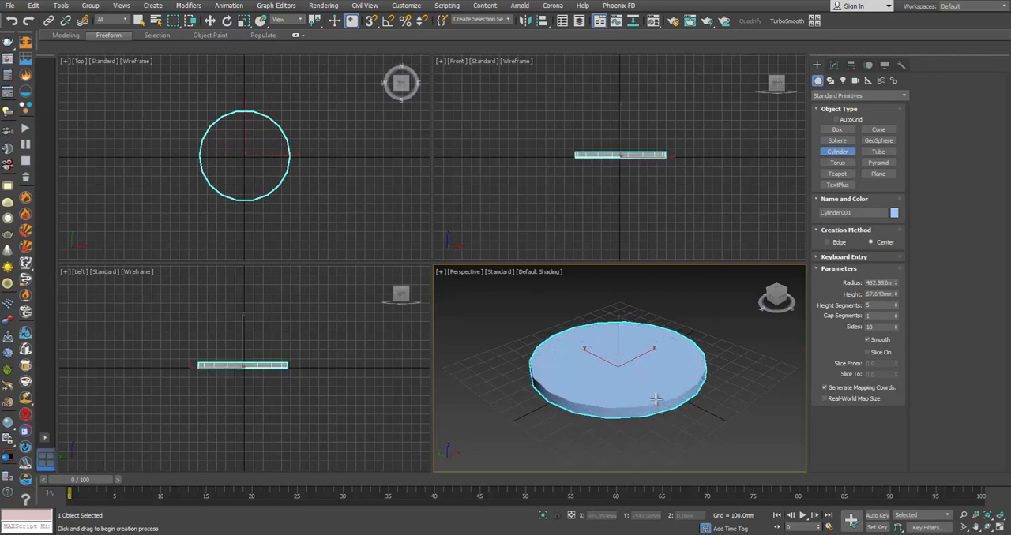
right_click(664, 351)
key("F4")
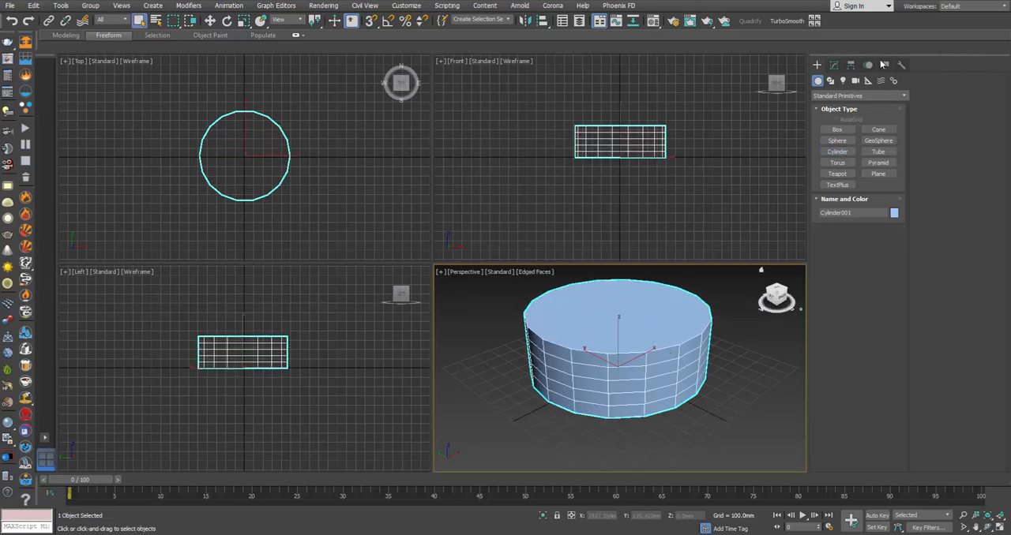
Step: Set the cylinder to 1 height segment and 8 sides, and turn off its smoothing
left_click(834, 65)
right_click(896, 243)
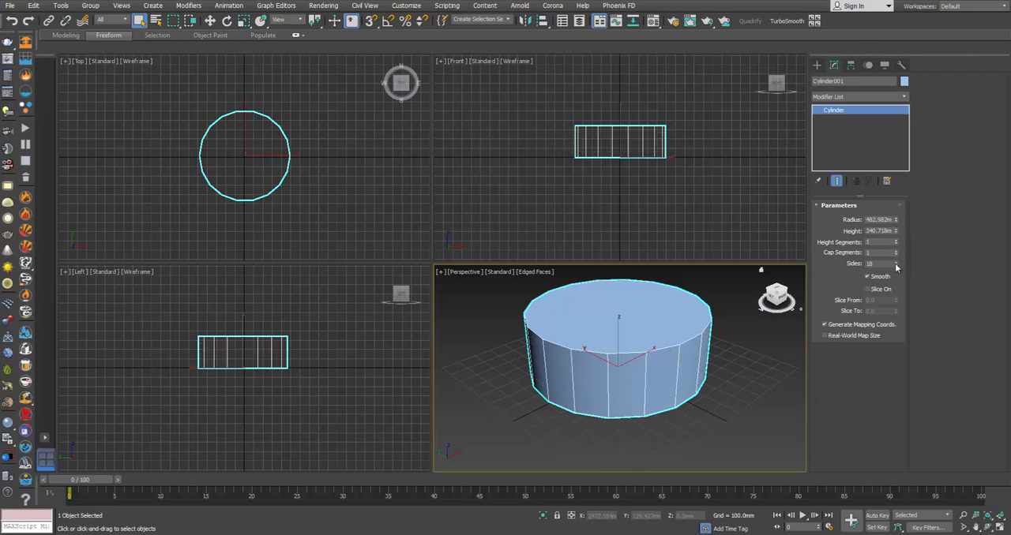
right_click(896, 264)
left_click(895, 263)
left_click(895, 263)
left_click(896, 262)
left_click(895, 263)
left_click(896, 263)
left_click(896, 263)
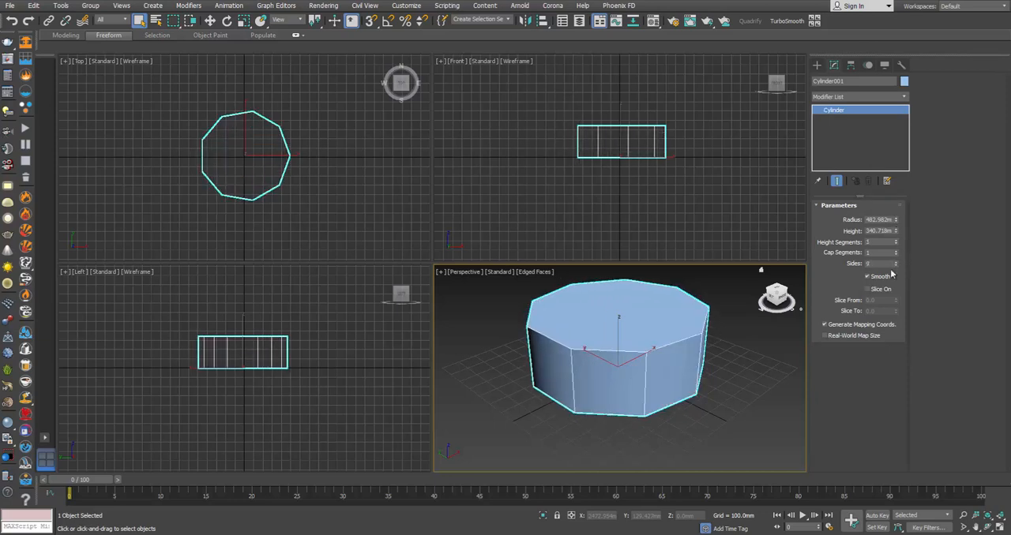
left_click(883, 276)
left_click(895, 265)
Step: Convert the eight-sided cylinder to an Editable Poly
middle_click_drag(660, 361, 650, 322, "alt")
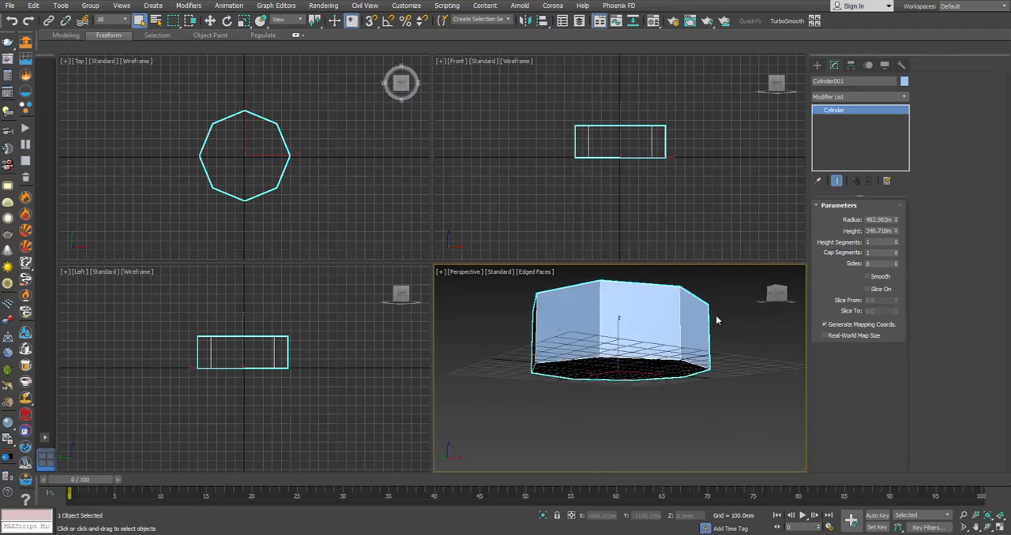
middle_click_drag(717, 320, 708, 377, "alt")
middle_click_drag(611, 303, 643, 304)
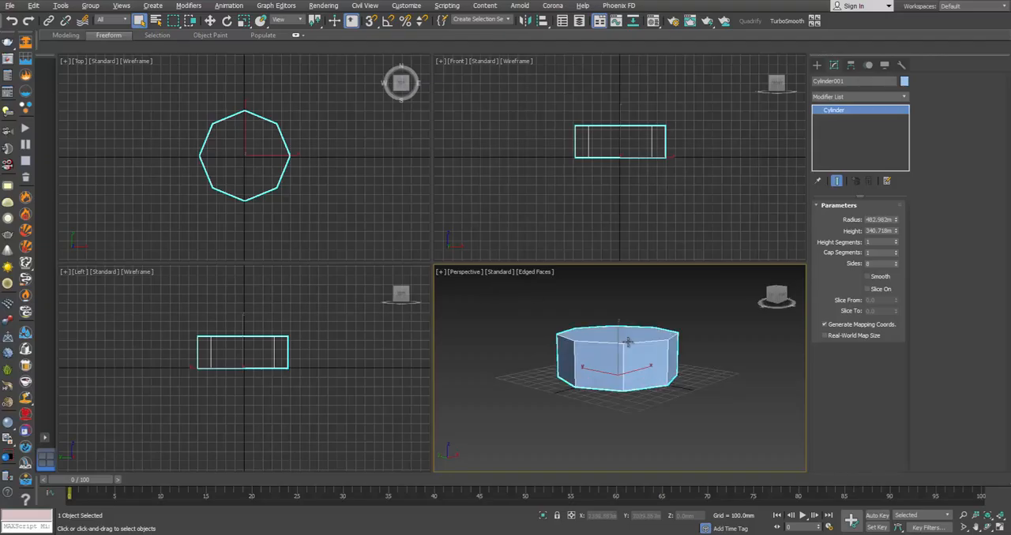
right_click(628, 341)
mouse_move(722, 446)
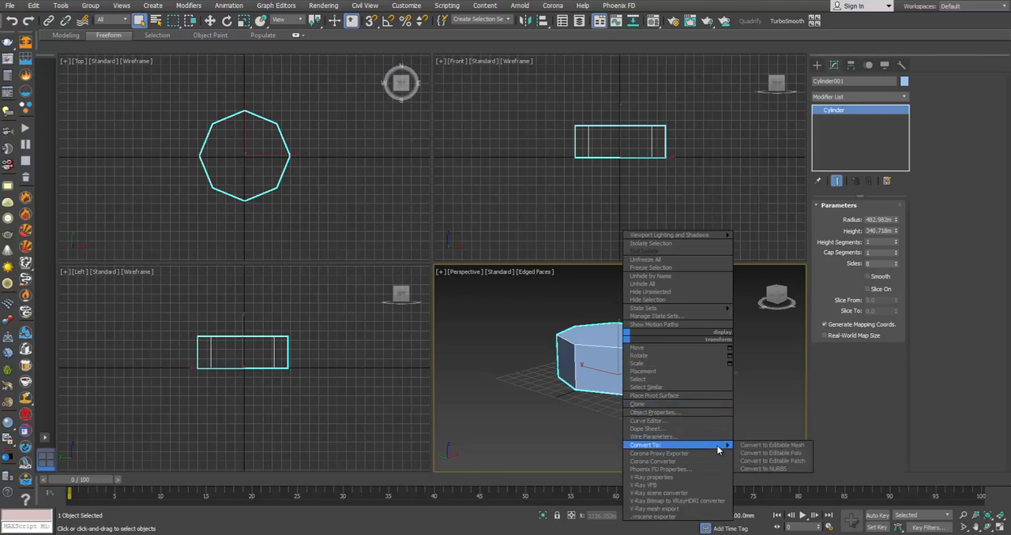
left_click(766, 453)
Step: Delete the top and bottom cap polygons of the eight-sided body to leave both ends open
left_click(869, 219)
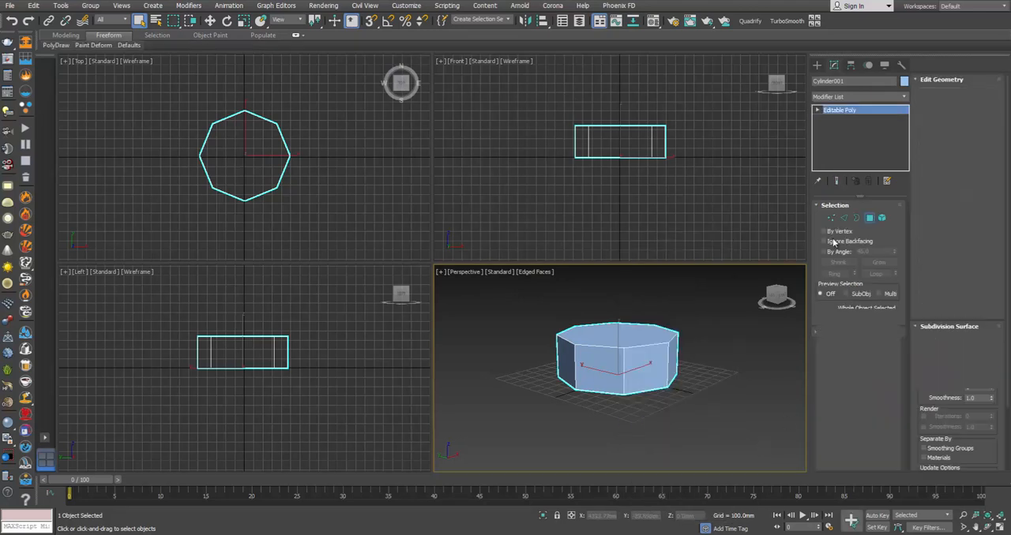
middle_click_drag(675, 352, 670, 413, "alt")
left_click(636, 365)
key("Delete")
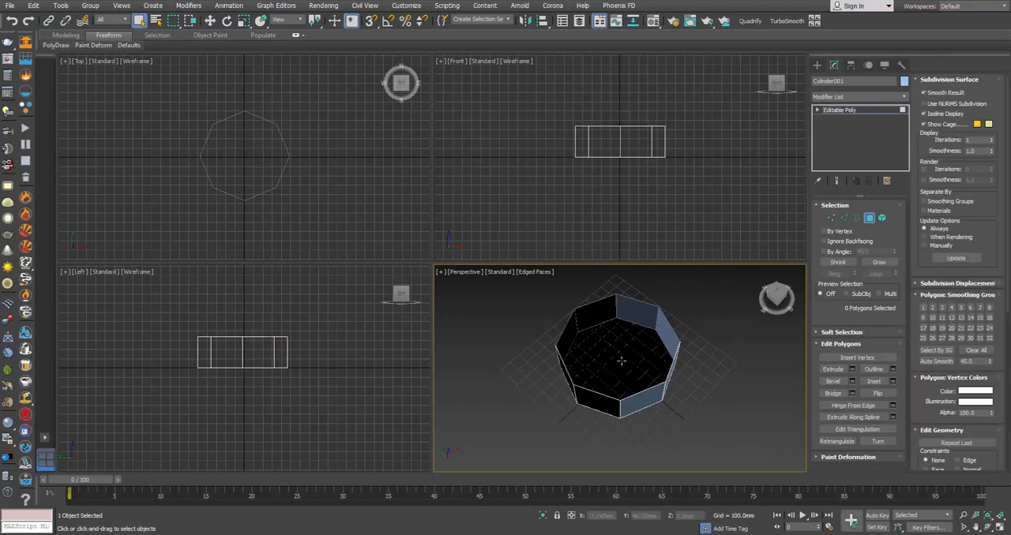
middle_click_drag(622, 360, 616, 311, "alt")
left_click_drag(616, 311, 631, 403)
Step: Select both open borders and scale them slightly apart vertically about their common selection center
key("e")
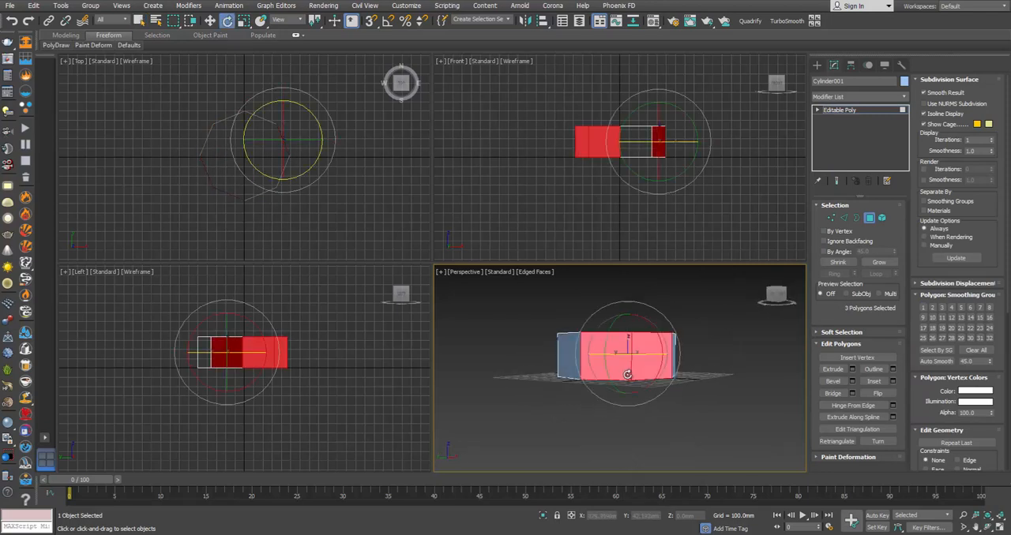
left_click(856, 218)
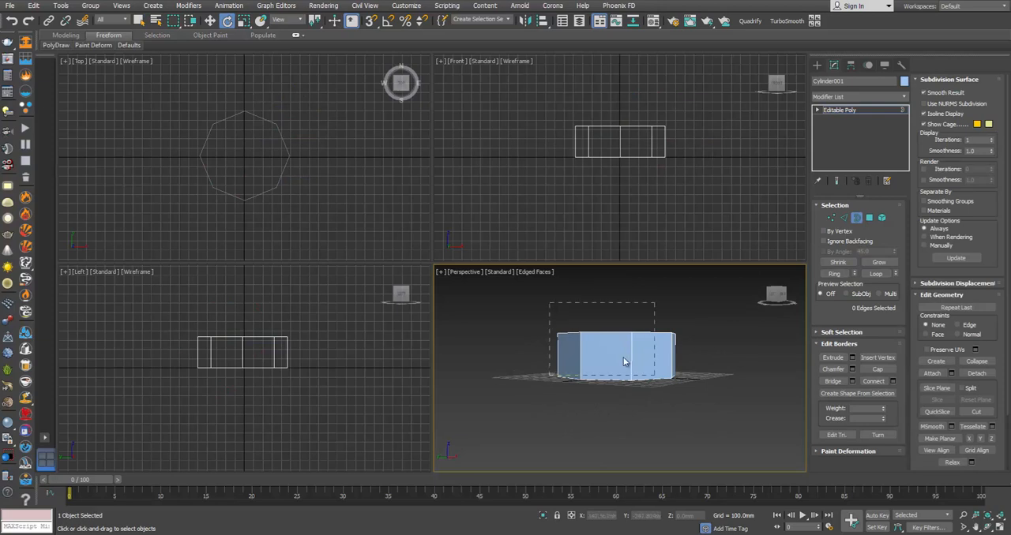
left_click_drag(623, 358, 655, 375)
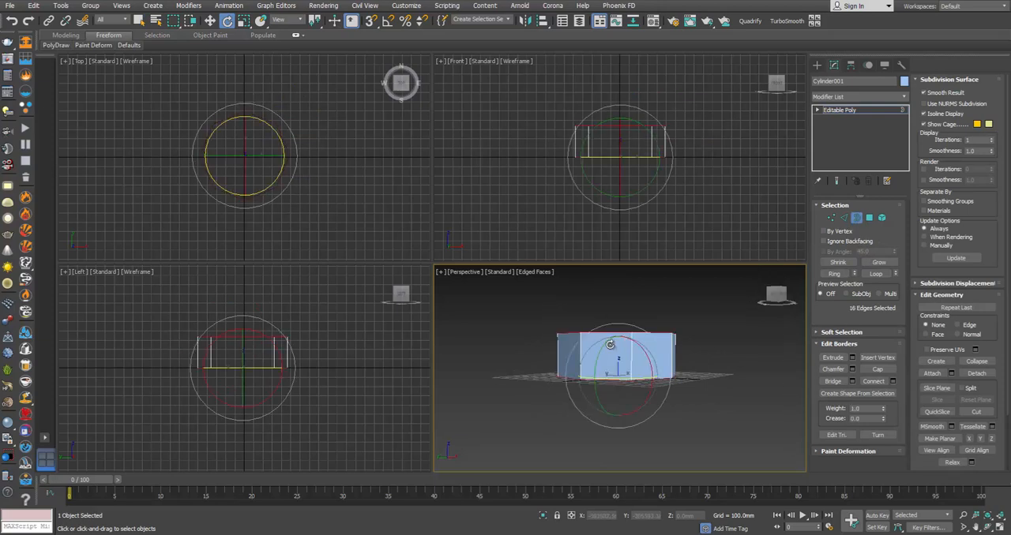
mouse_move(640, 388)
middle_mouse_down("alt")
mouse_move(638, 359)
mouse_move(637, 375)
middle_mouse_up("alt")
key("r")
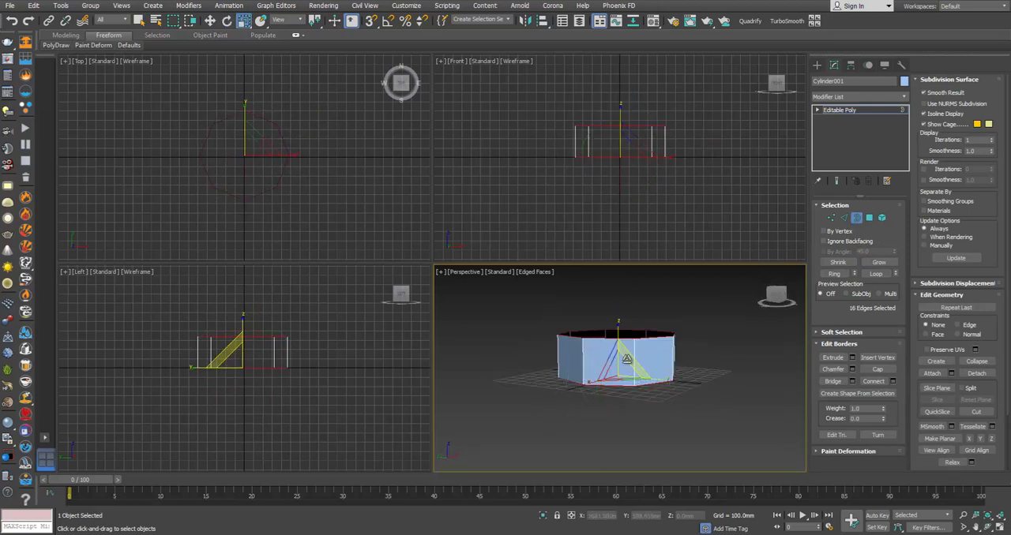
middle_click_drag(611, 318, 611, 310, "alt")
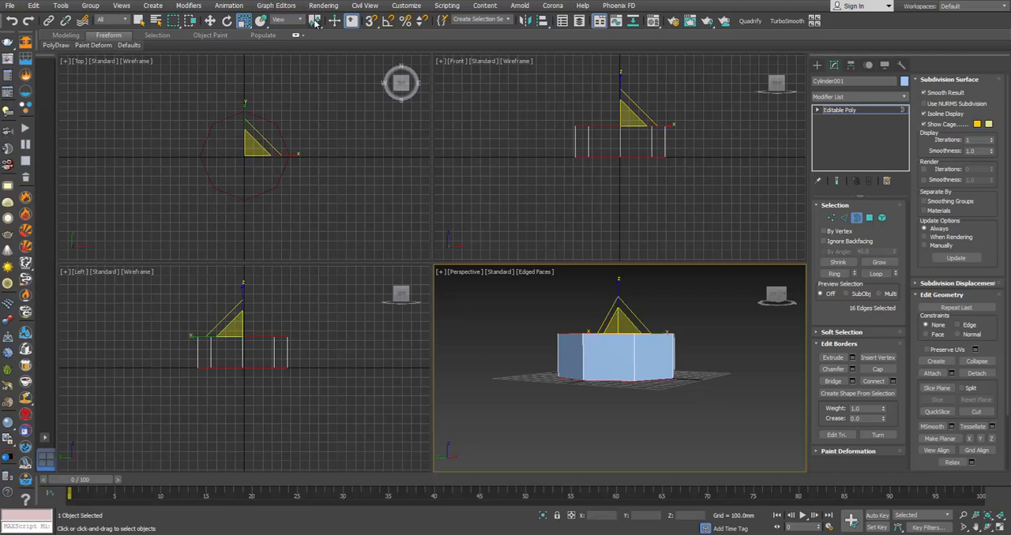
left_click_drag(314, 22, 315, 52)
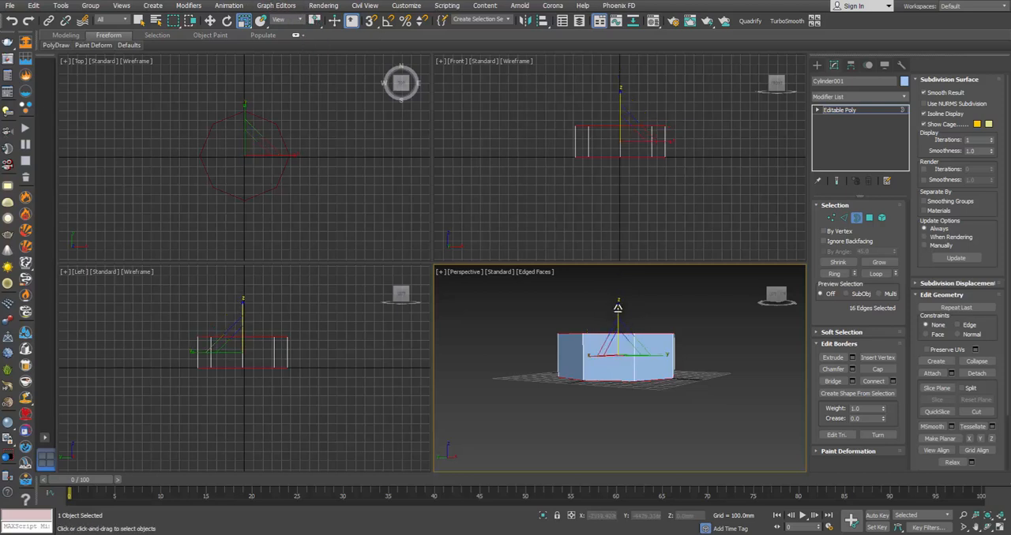
left_click_drag(617, 308, 618, 304)
Step: Extrude both open borders vertically outward by scaling copies of them, adding a new ring of faces above and below
middle_click_drag(610, 330, 630, 359, "alt")
scroll(631, 358, "up", 3)
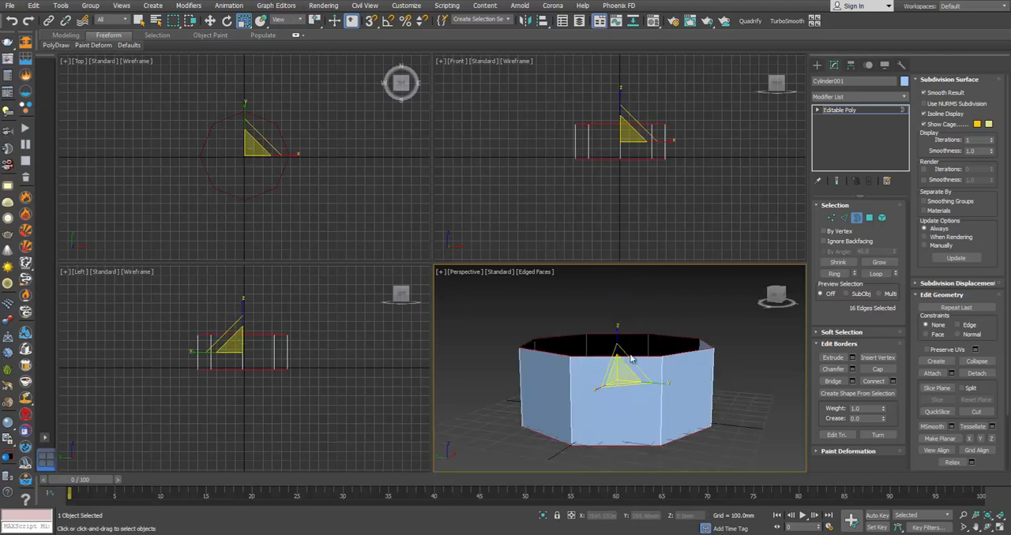
scroll(631, 358, "down", 5)
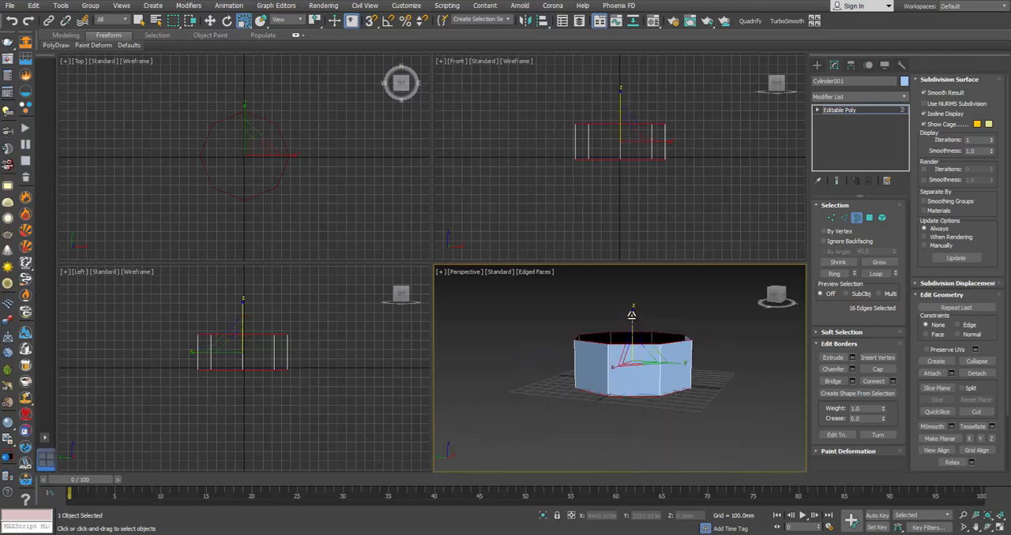
left_click_drag(630, 315, 634, 248)
middle_click_drag(652, 316, 637, 333, "alt")
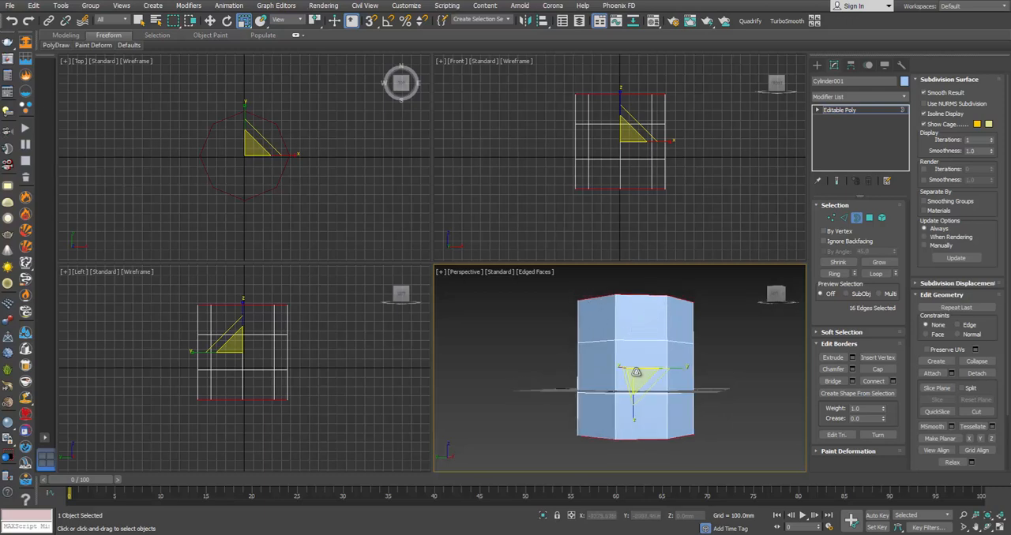
left_click_drag(637, 375, 646, 386)
Step: Scale both end borders inward about their own pivot points to taper the upper and lower rings of faces
left_click(315, 22)
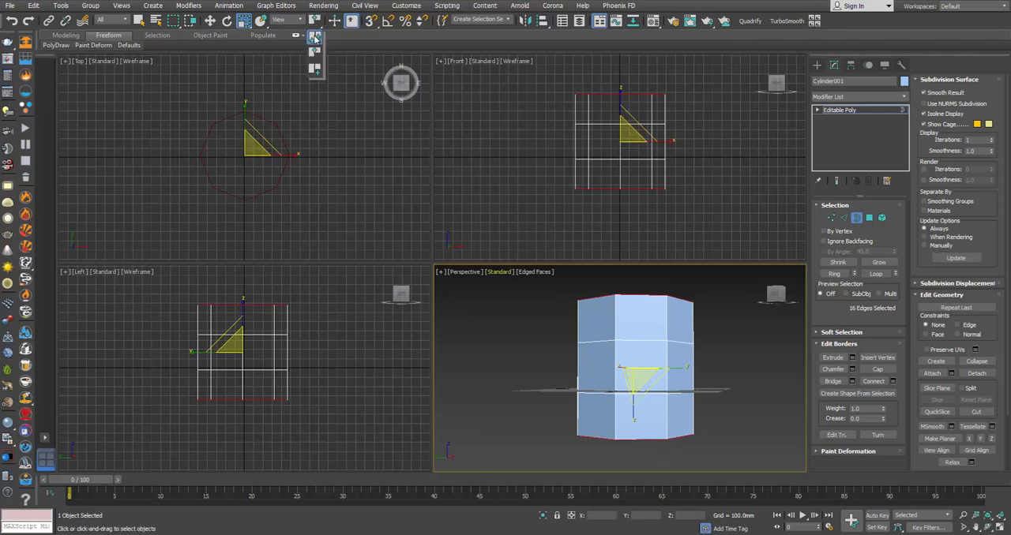
left_click(315, 38)
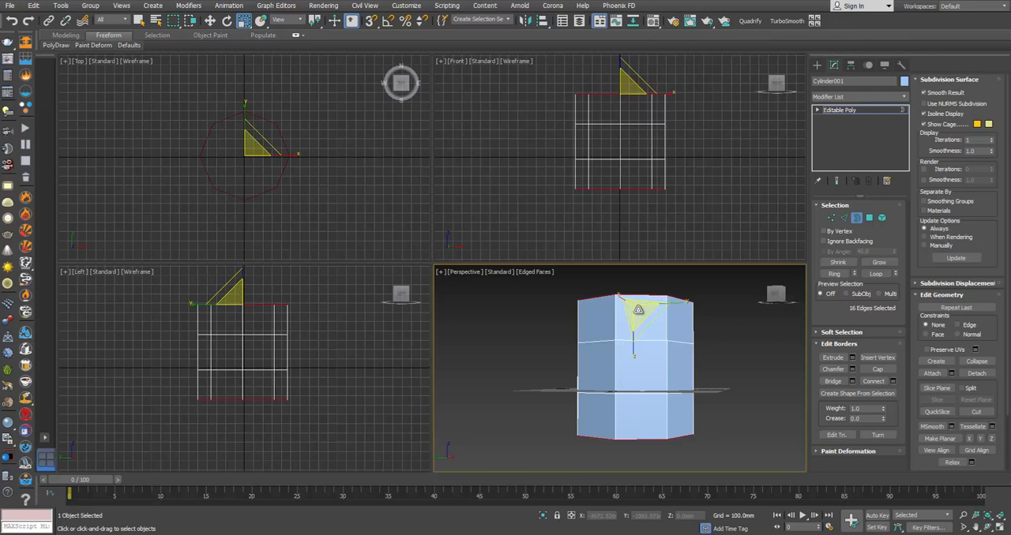
left_click_drag(638, 310, 655, 372)
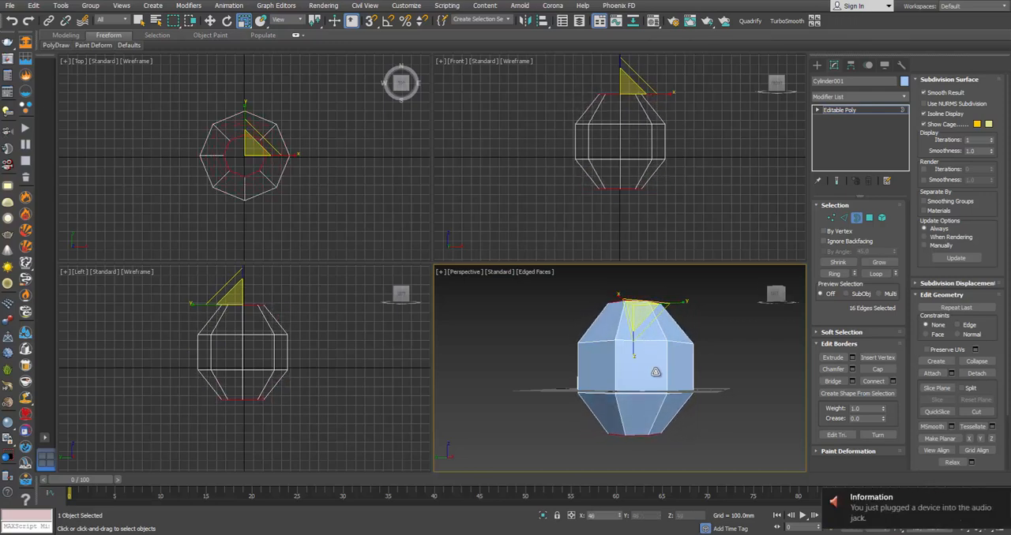
middle_click_drag(660, 372, 657, 391)
Step: Compare the body with the lantern photo and scale both end borders slightly closer together vertically about their common center
key("alt+Tab")
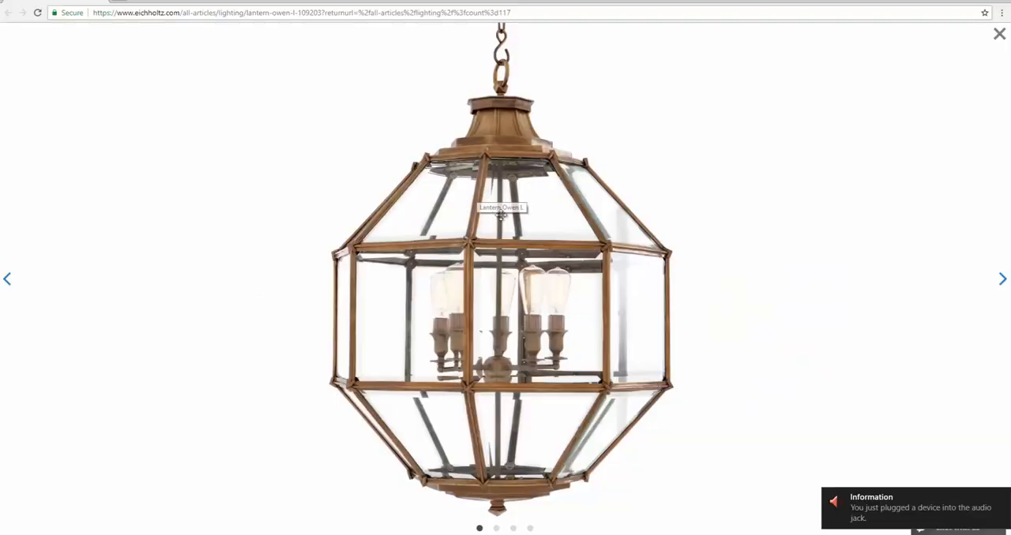
key("alt+Tab")
middle_click_drag(635, 291, 649, 315, "alt")
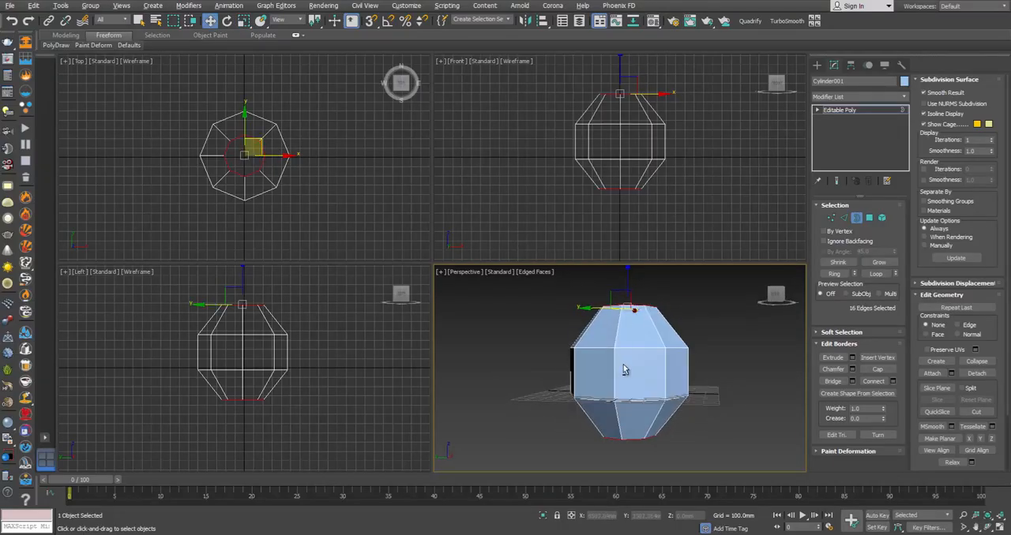
mouse_move(624, 370)
middle_mouse_down("alt")
mouse_move(654, 368)
mouse_move(627, 361)
middle_mouse_up("alt")
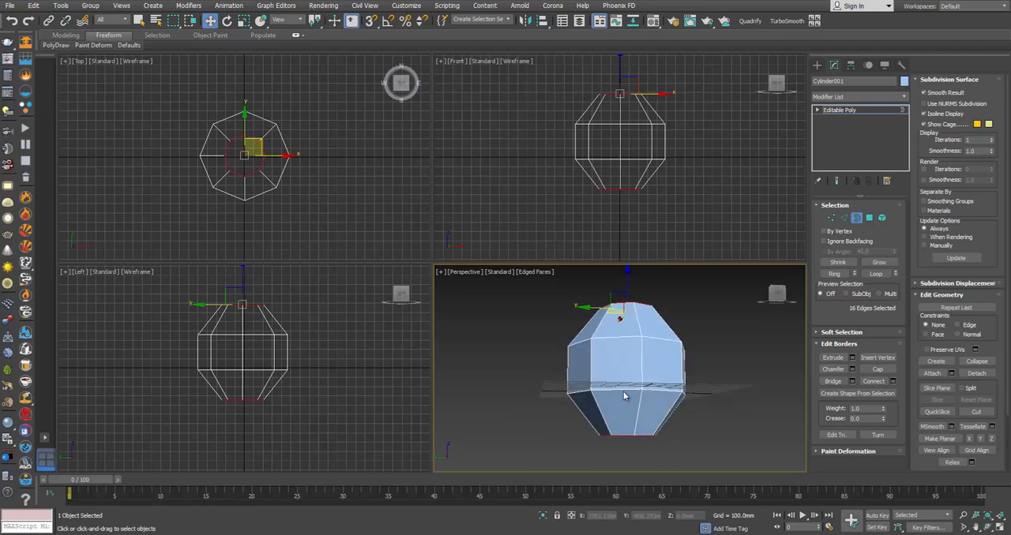
left_click(243, 22)
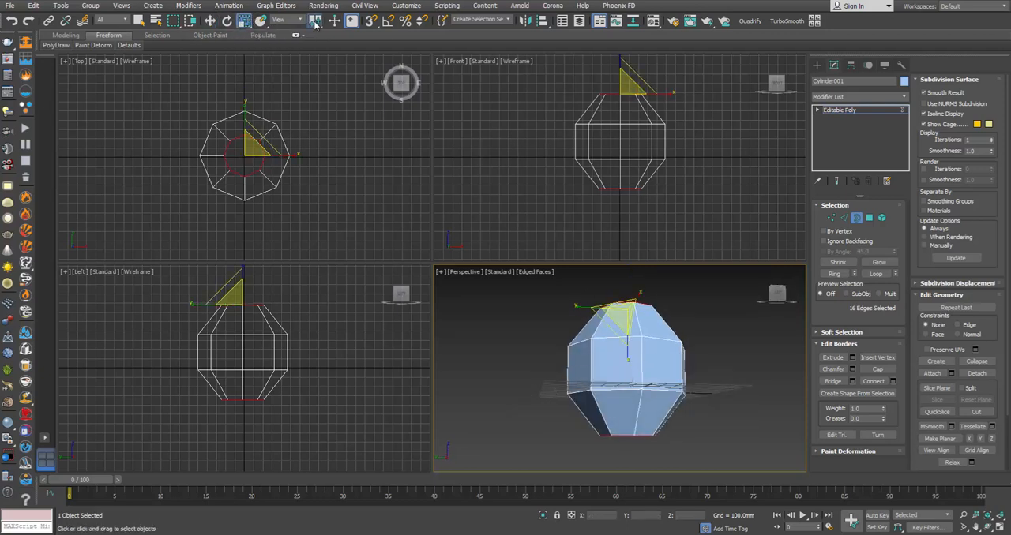
middle_click_drag(630, 357, 622, 367, "alt")
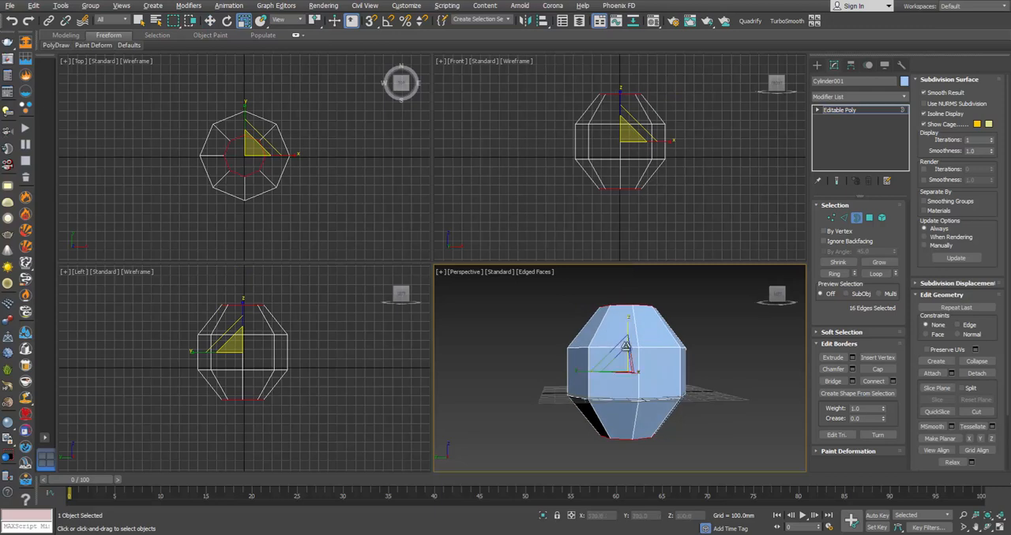
left_click_drag(629, 323, 630, 330)
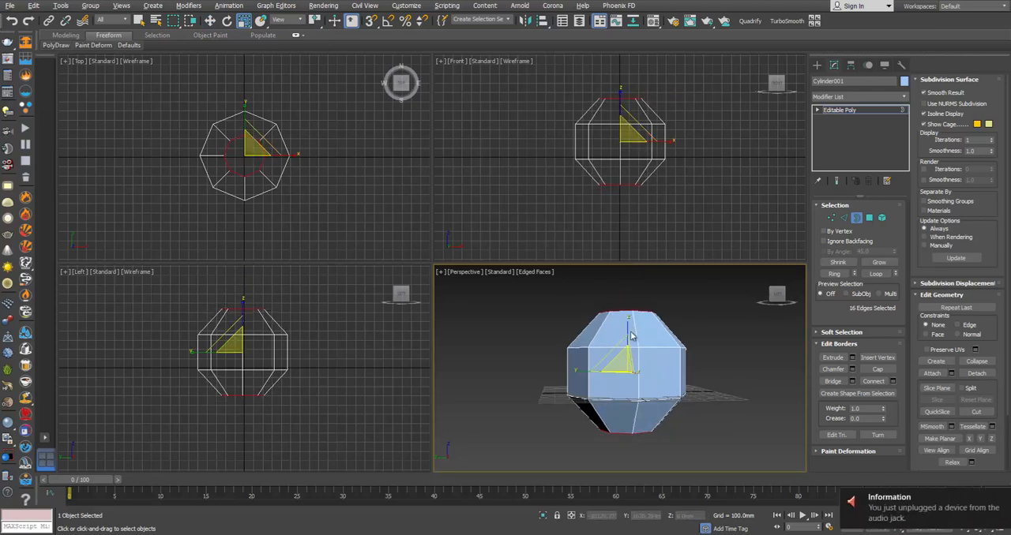
middle_click_drag(634, 333, 642, 350, "alt")
Step: Check the lantern's base in the reference photo and select only the bottom open border of the body
key("alt+Tab")
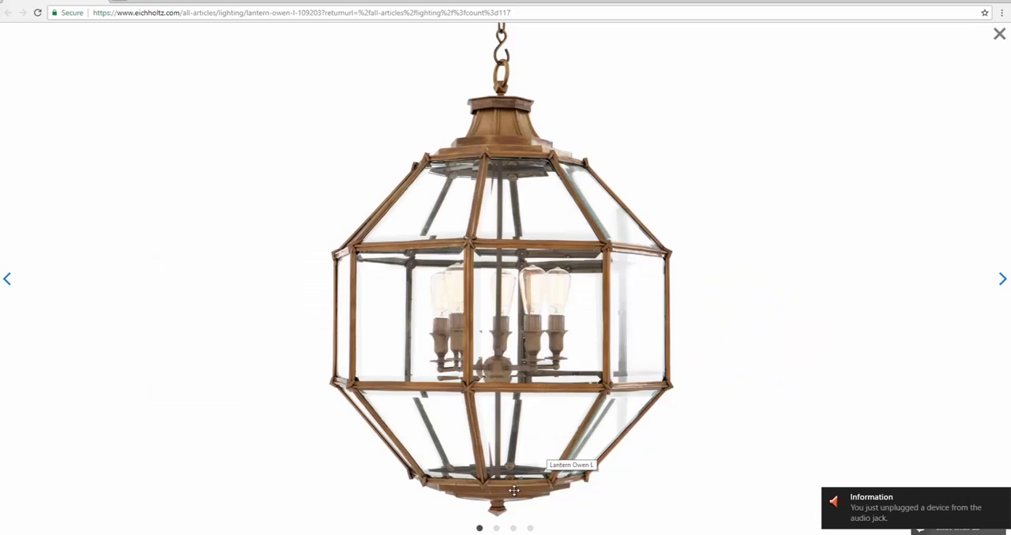
key("alt+Tab")
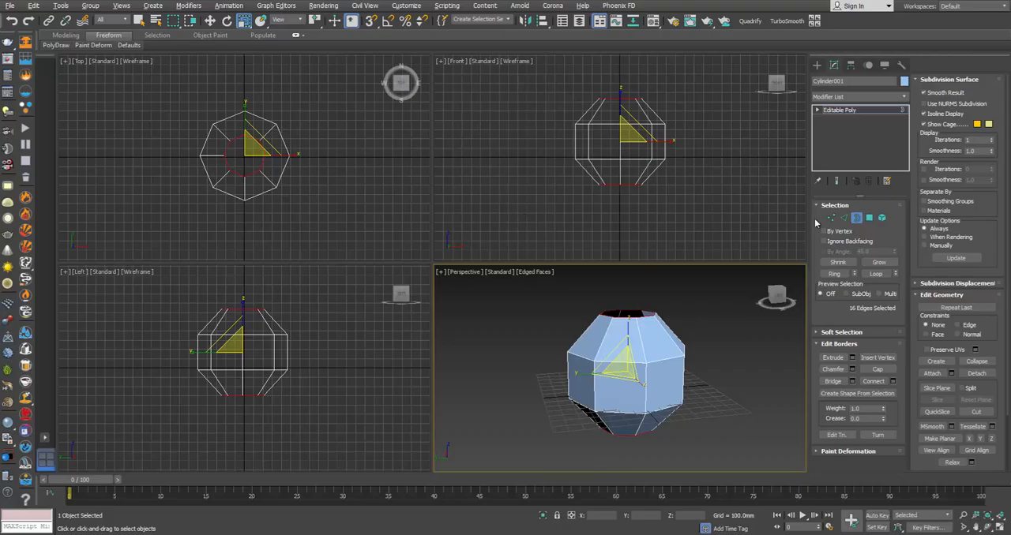
middle_click_drag(724, 335, 681, 363, "alt")
left_click(649, 426)
left_click(644, 428)
middle_click_drag(644, 427, 646, 367)
scroll(646, 366, "up", 4)
middle_click_drag(634, 406, 638, 383)
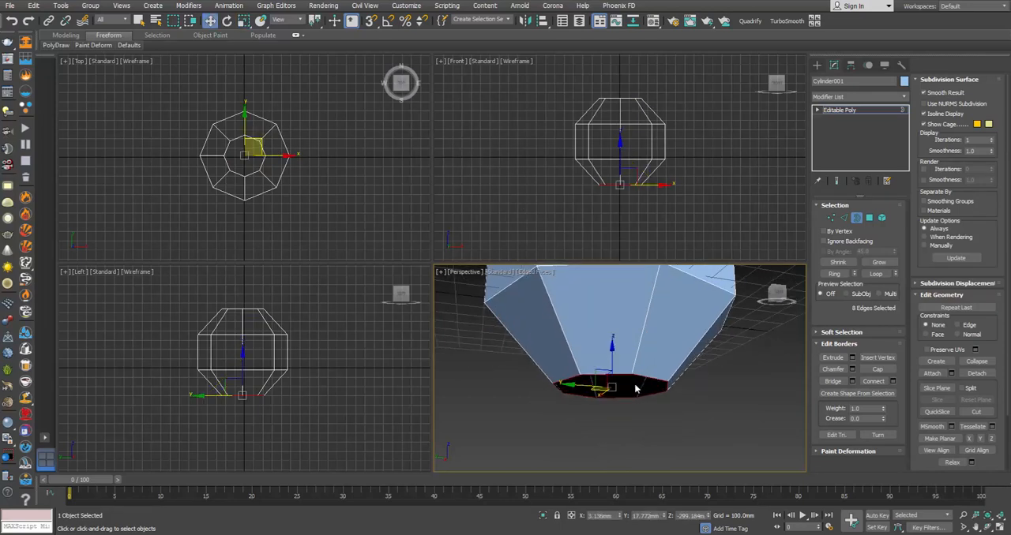
scroll(638, 384, "up", 2)
Step: Check the lantern's base in the reference photo, then inset the body's bottom border and extrude it down into a first shallow tier
key("alt+Tab")
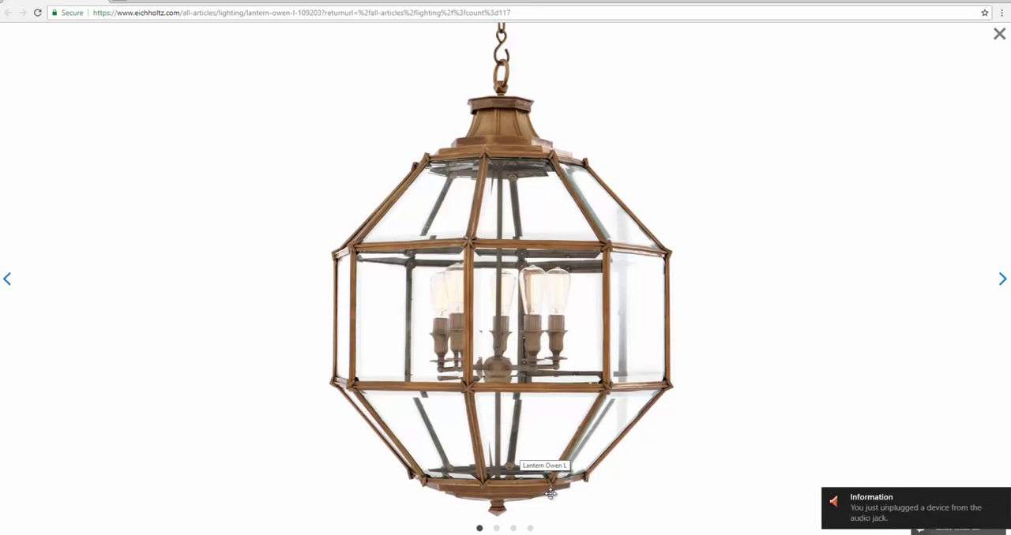
key("alt+Tab")
key("e")
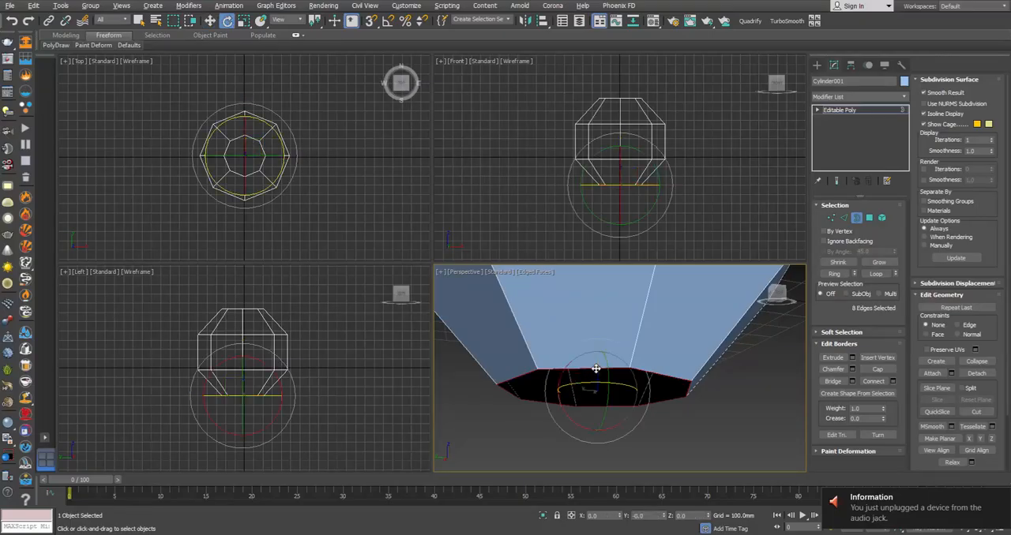
key("r")
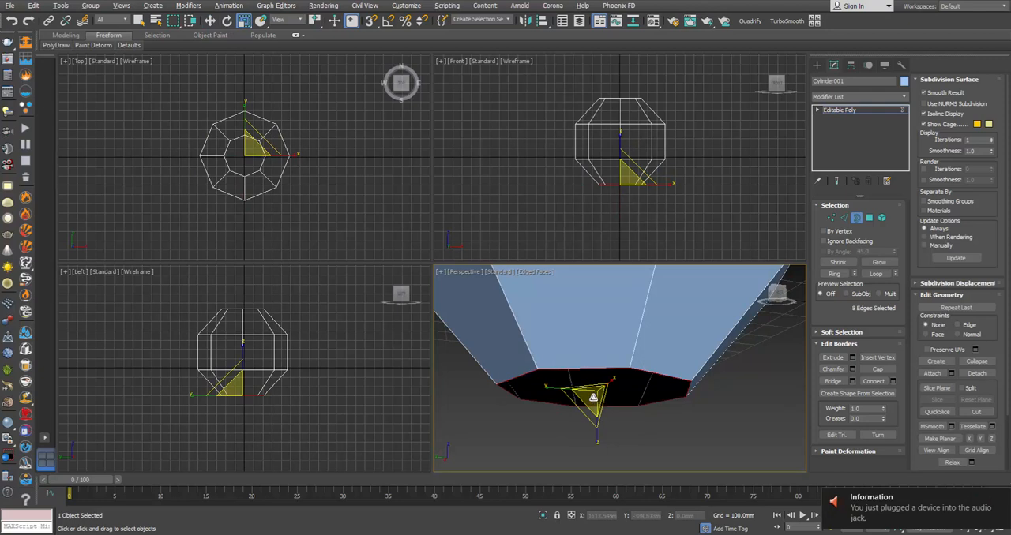
left_click_drag(590, 395, 595, 402, "shift")
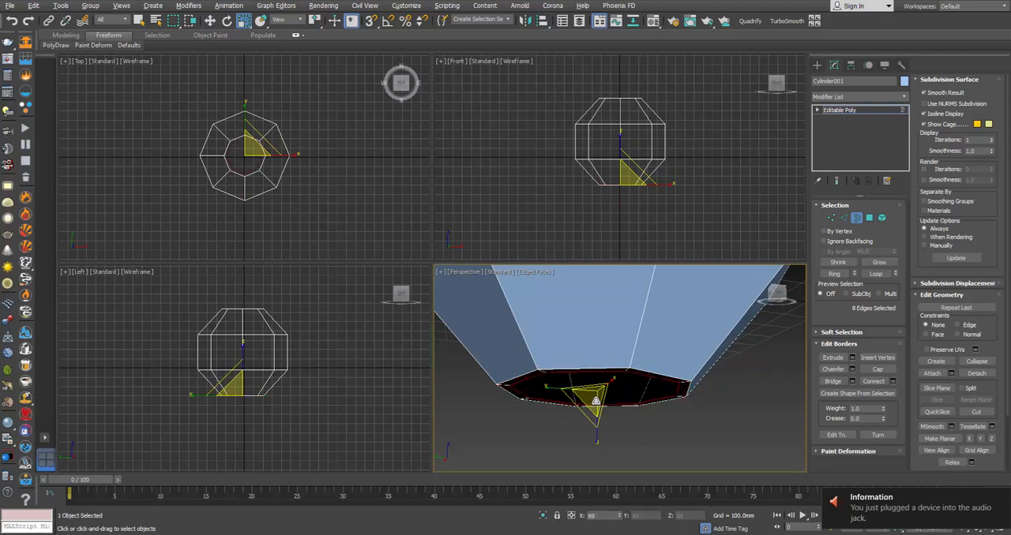
key("w")
left_click_drag(598, 387, 598, 374, "shift")
Step: Inset the first tier's bottom border slightly and extrude it down into a second, narrower tier
key("r")
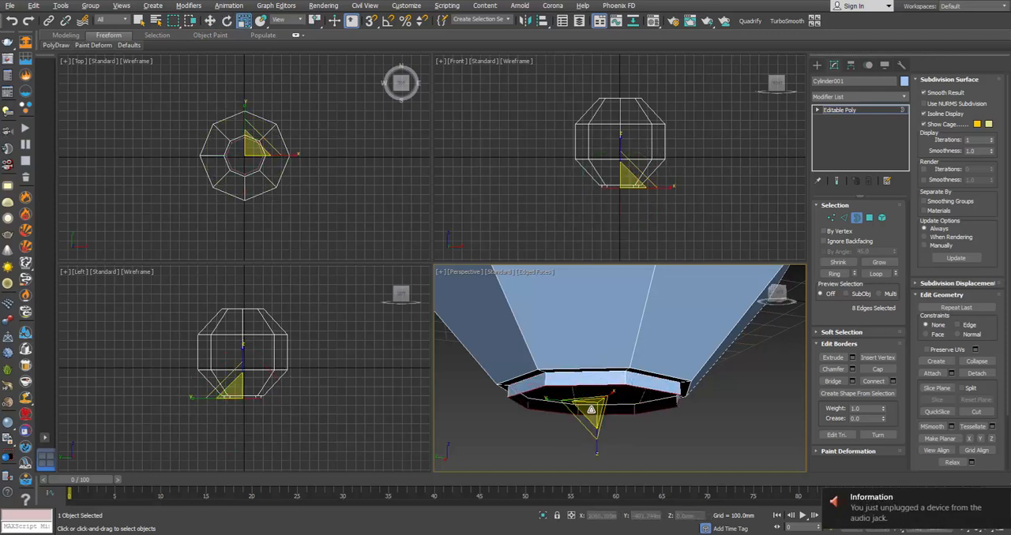
left_click_drag(590, 410, 600, 420, "shift")
key("w")
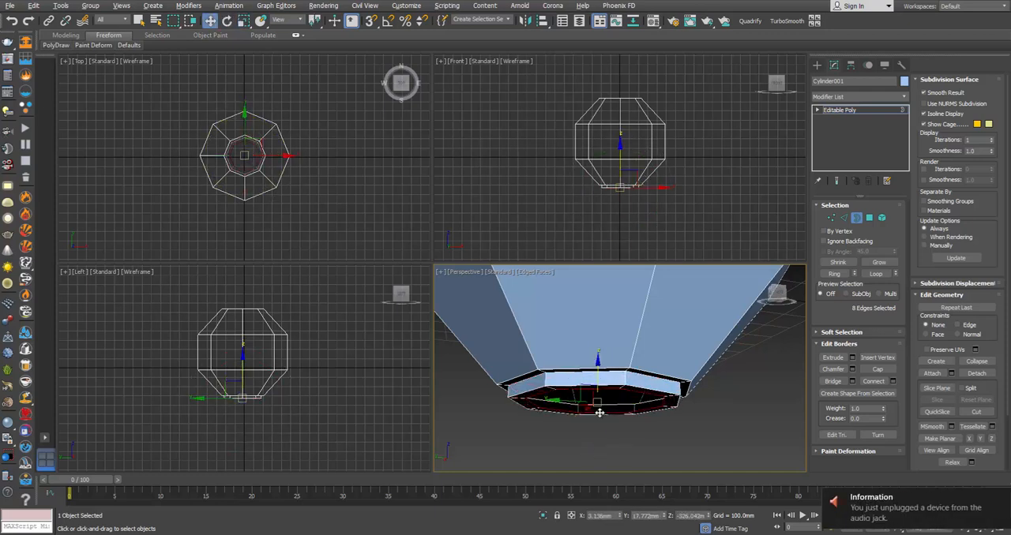
left_click_drag(599, 376, 599, 387, "shift")
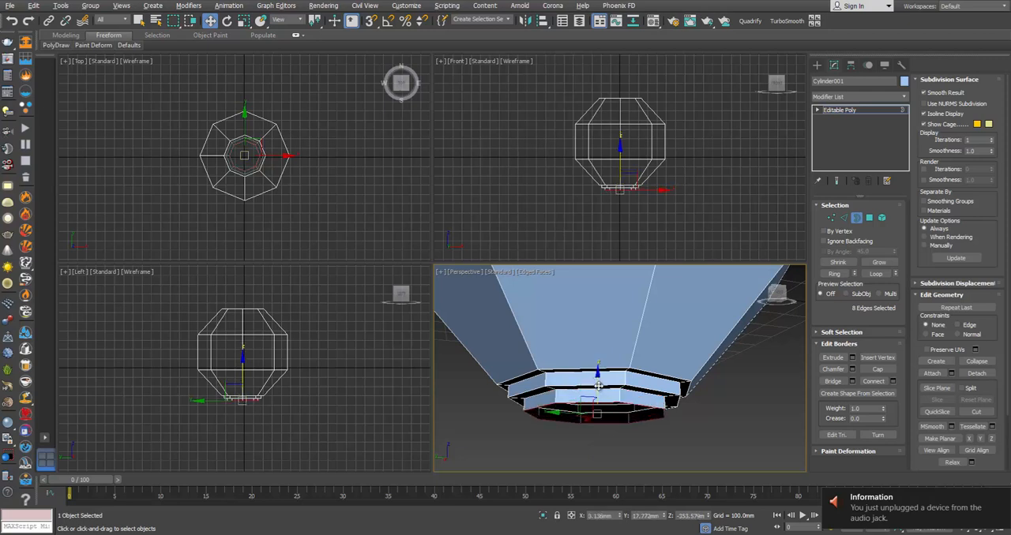
Step: Inset the second tier's bottom border to a small central ring and lower it to form a shallow tapered underside
key("r")
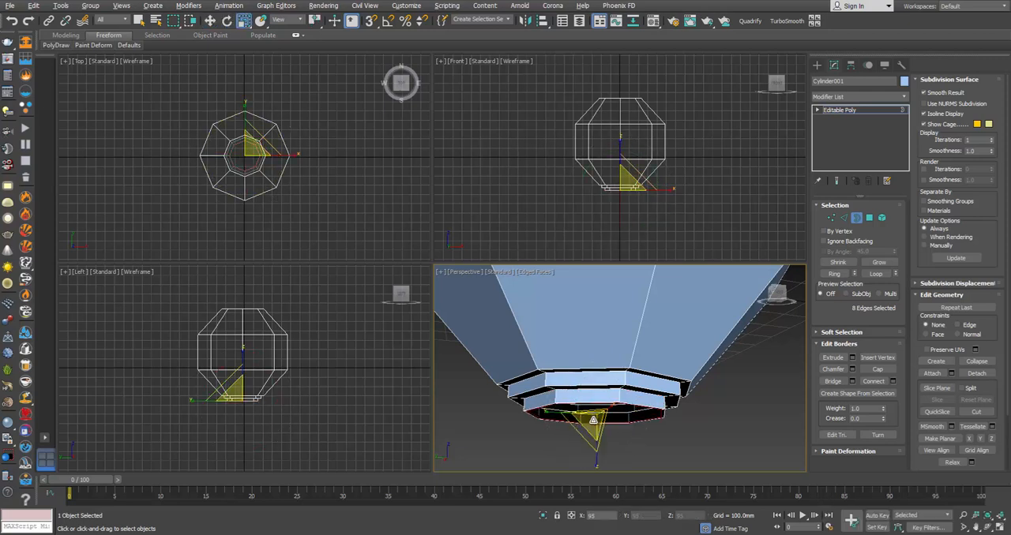
middle_click_drag(600, 430, 623, 385, "alt")
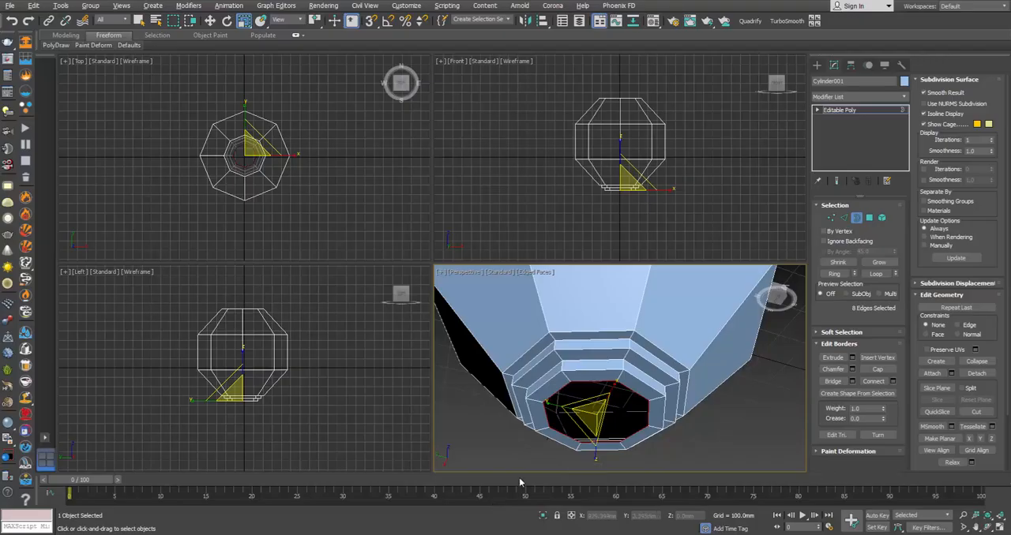
key("w")
middle_click_drag(611, 419, 606, 419, "alt")
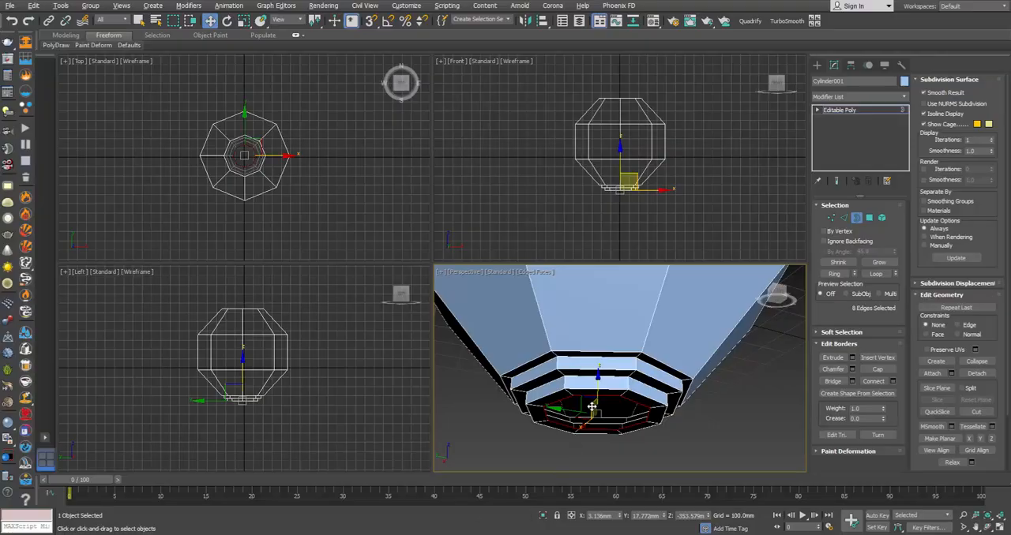
key("r")
left_click_drag(597, 418, 608, 471)
key("w")
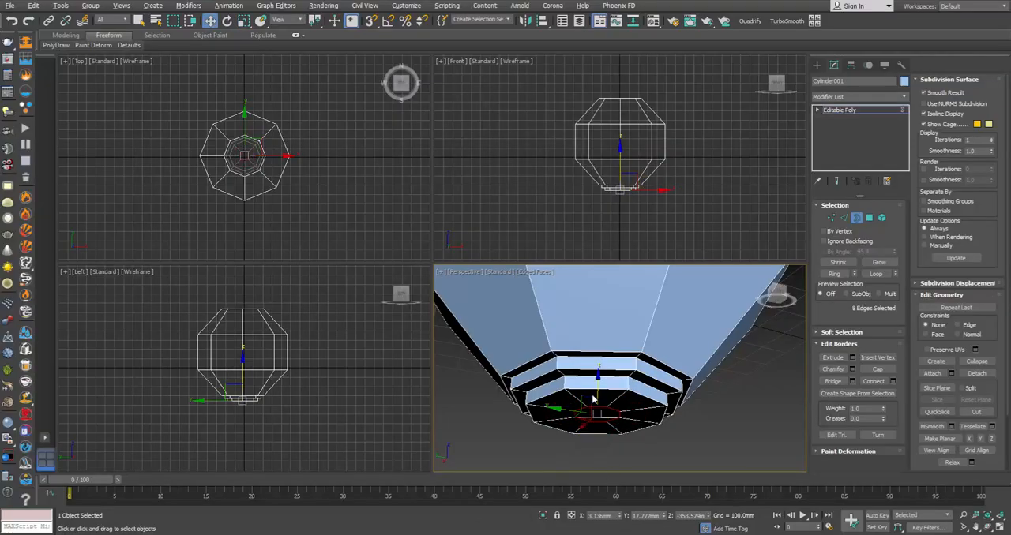
left_click_drag(597, 394, 599, 406)
middle_click_drag(600, 408, 601, 422, "alt")
key("r")
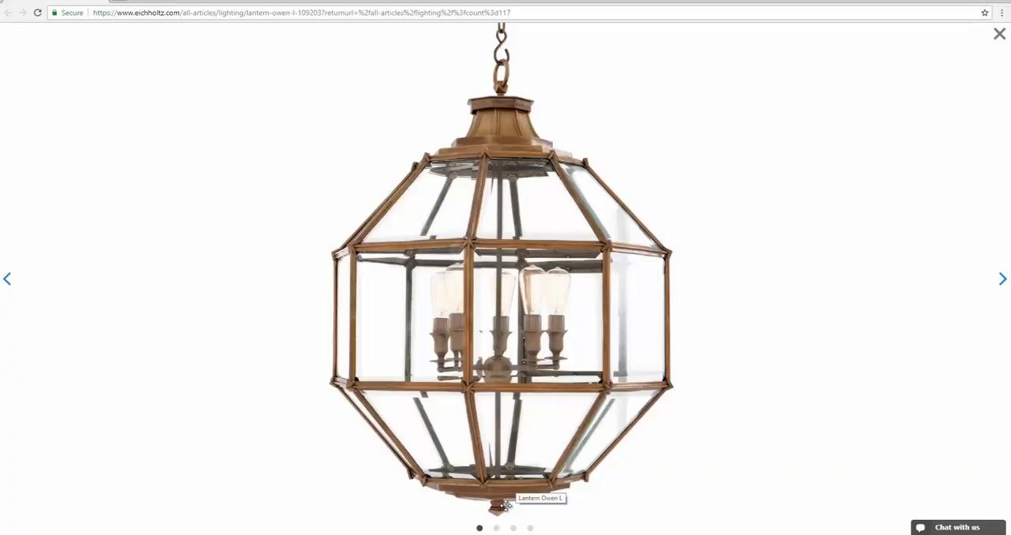
Step: Browse the enlarged Lantern Owen L product photos, then close them and magnify the bottom finial on the product page
scroll(500, 507, "up", 8, "ctrl")
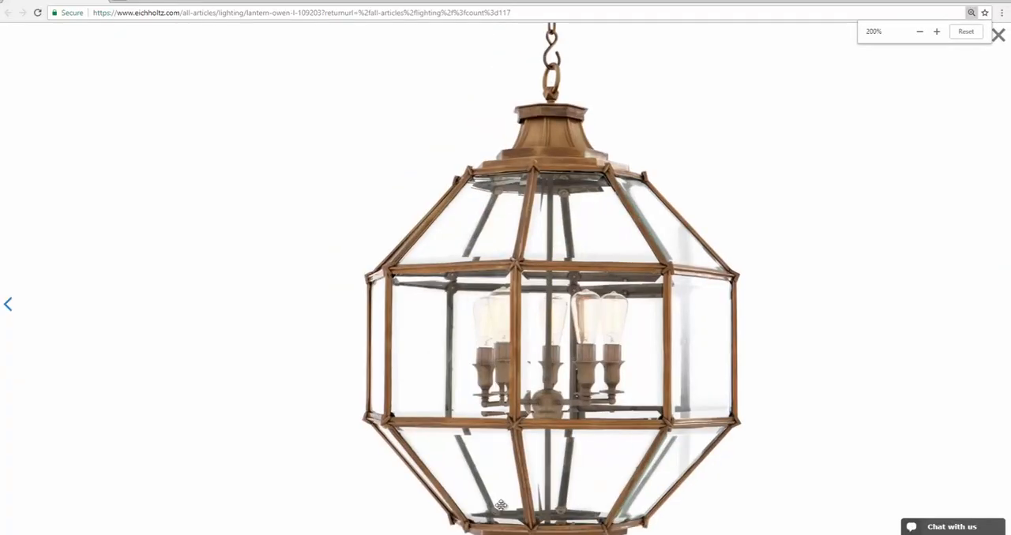
scroll(633, 435, "up", 1, "ctrl")
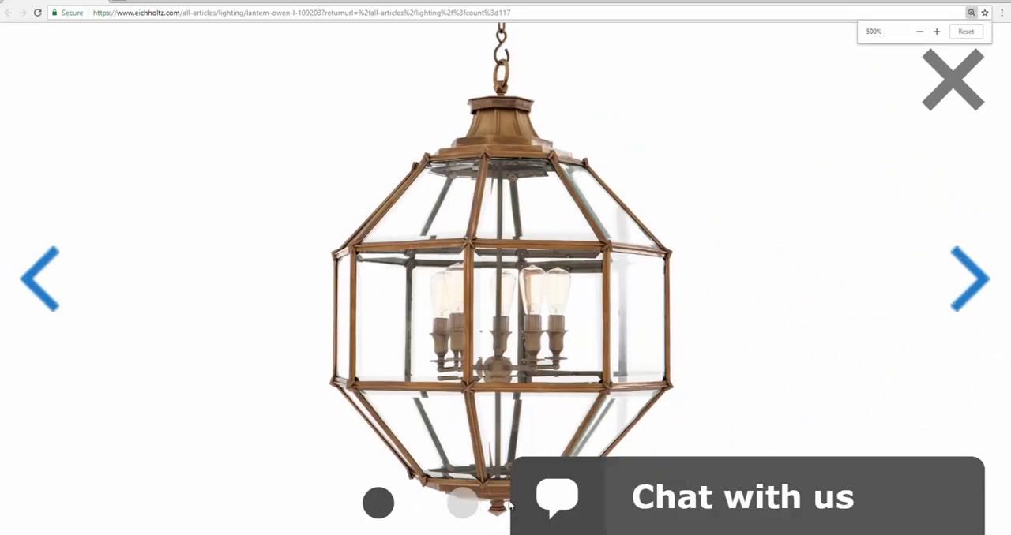
scroll(467, 370, "down", 4, "ctrl")
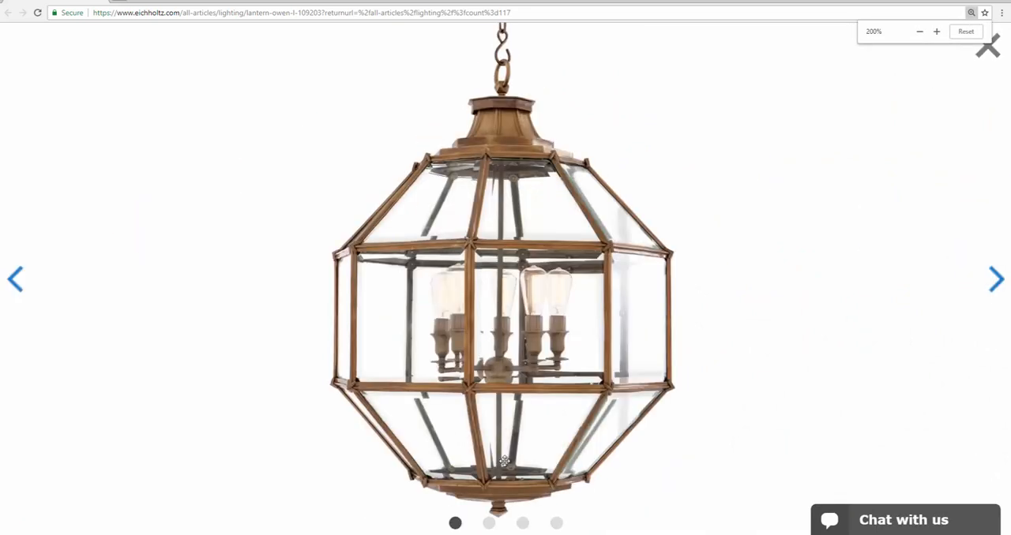
scroll(509, 445, "down", 1, "ctrl")
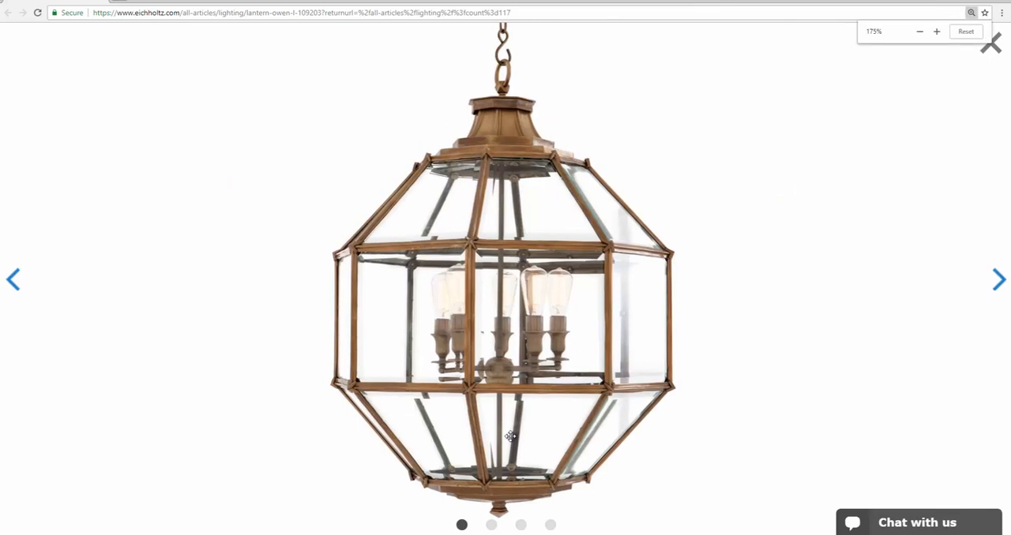
left_click(956, 33)
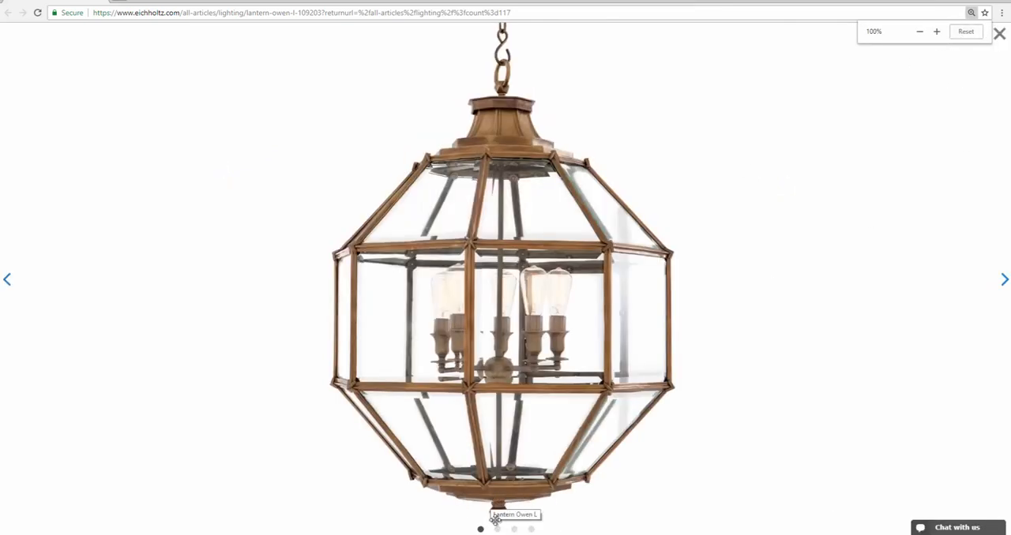
left_click(1005, 280)
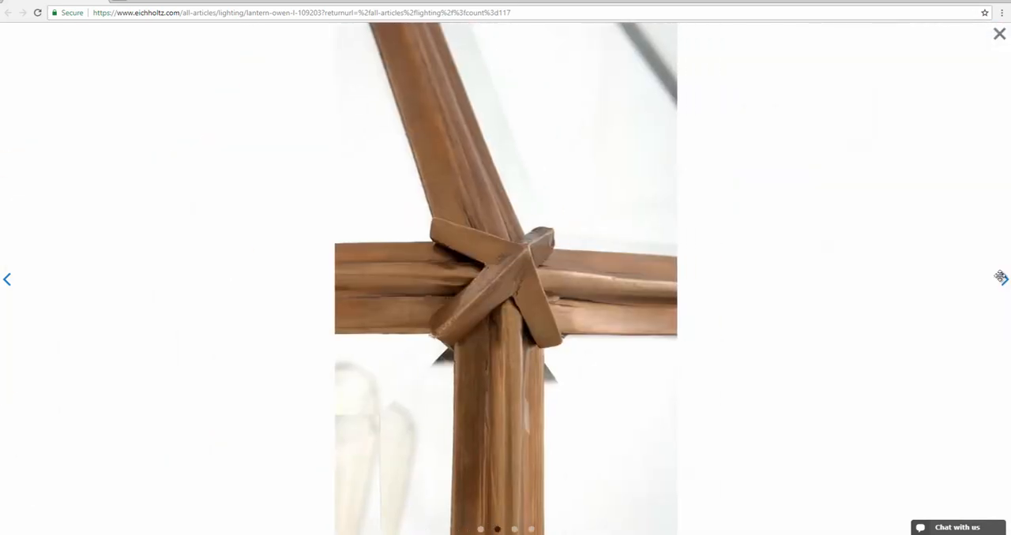
left_click(1002, 280)
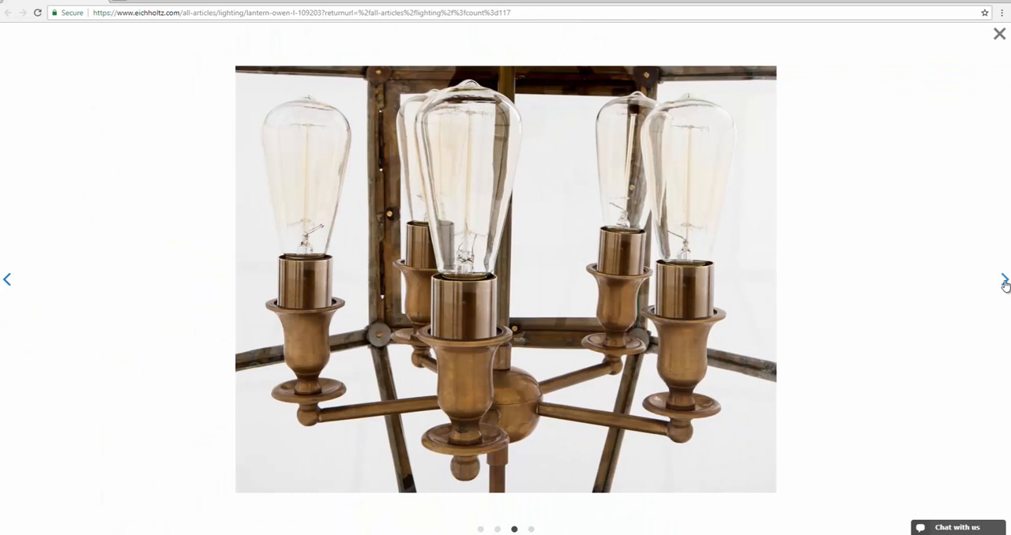
left_click(1005, 281)
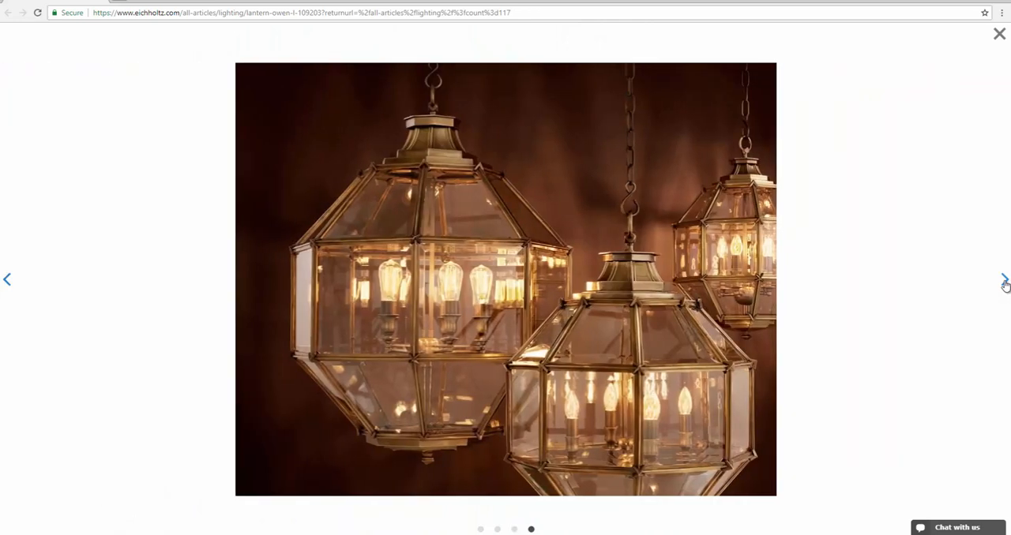
left_click(1005, 282)
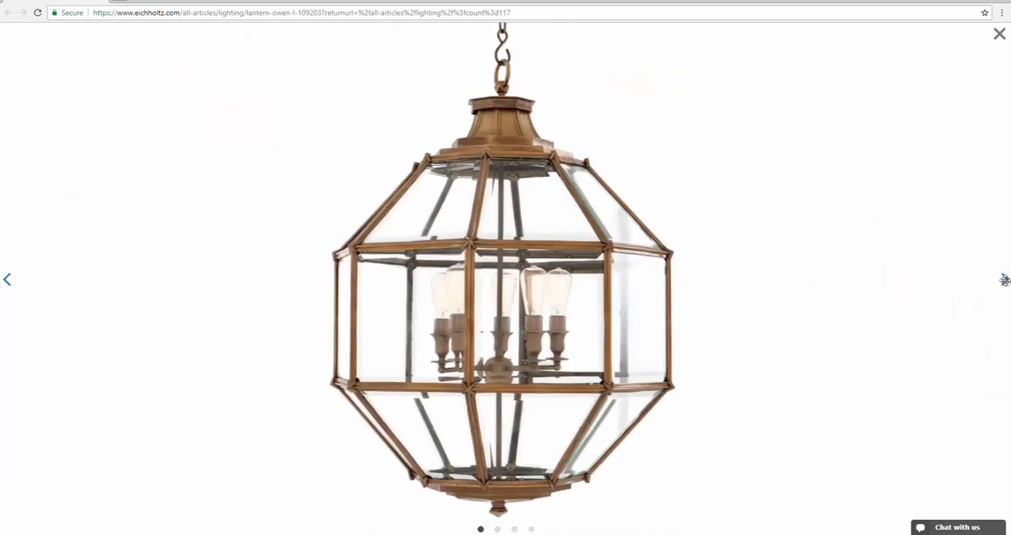
left_click(999, 34)
mouse_move(355, 234)
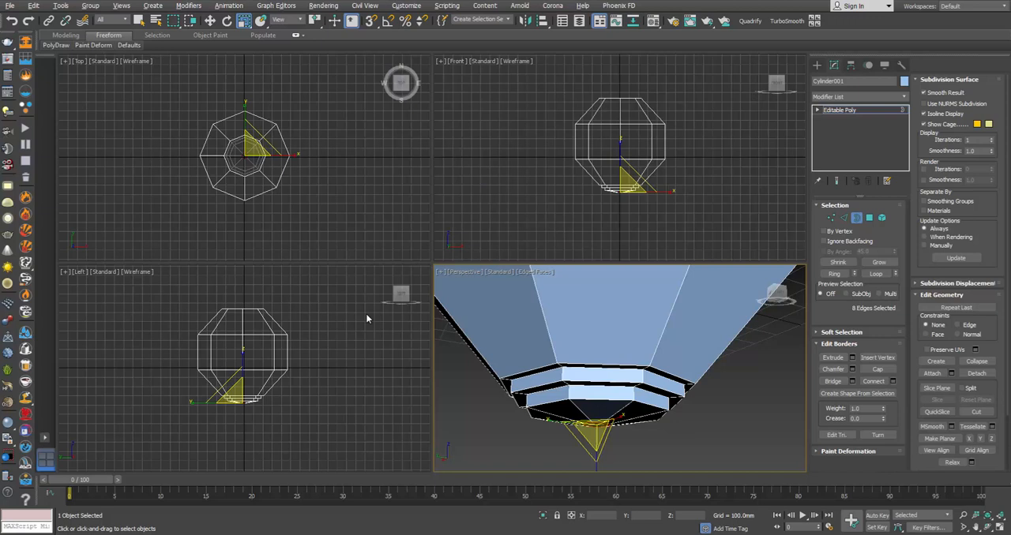
Step: Lower the small central border and extrude it down into the finial's collar with a narrower band beneath
middle_click_drag(598, 332, 598, 363, "alt")
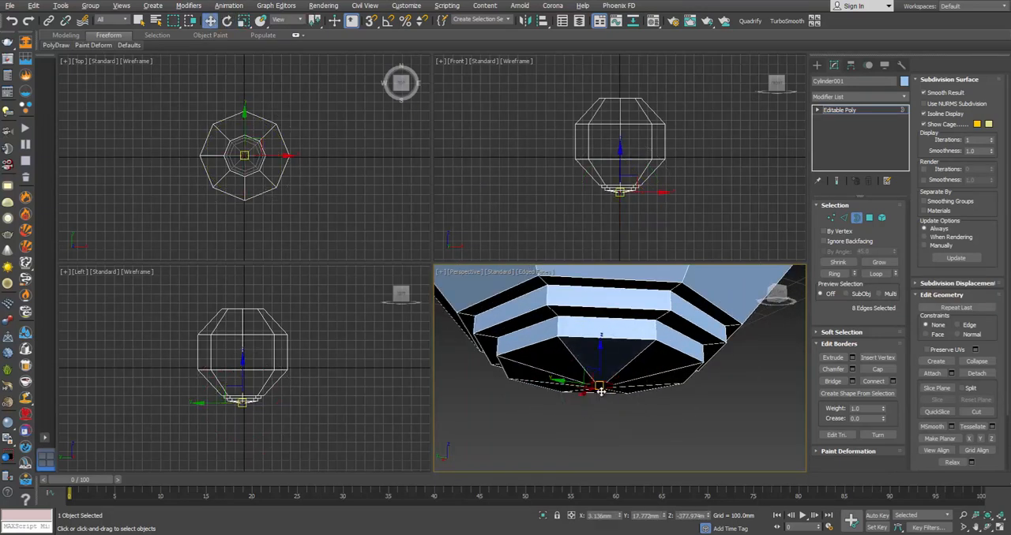
left_click_drag(598, 353, 598, 359, "shift")
scroll(601, 403, "up", 5)
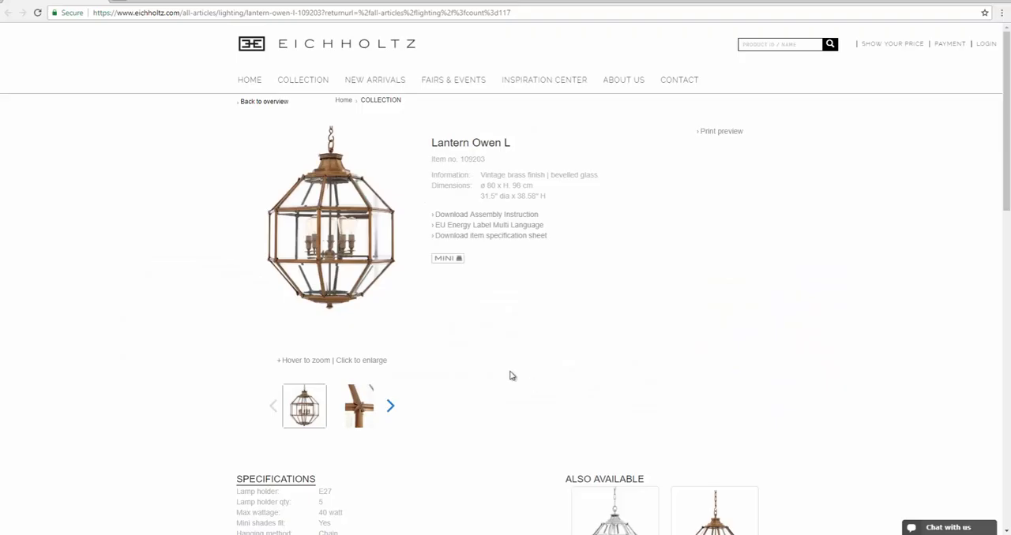
mouse_move(349, 284)
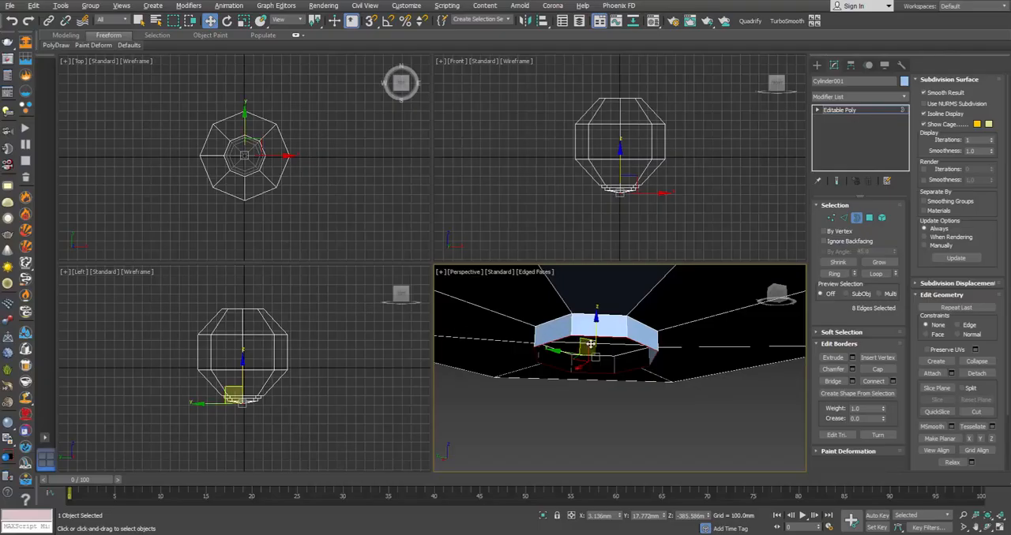
left_click_drag(594, 331, 596, 355, "shift")
Step: Flare a copy of the finial's bottom border outward, check the product page, and extrude the border straight down into a band
key("r")
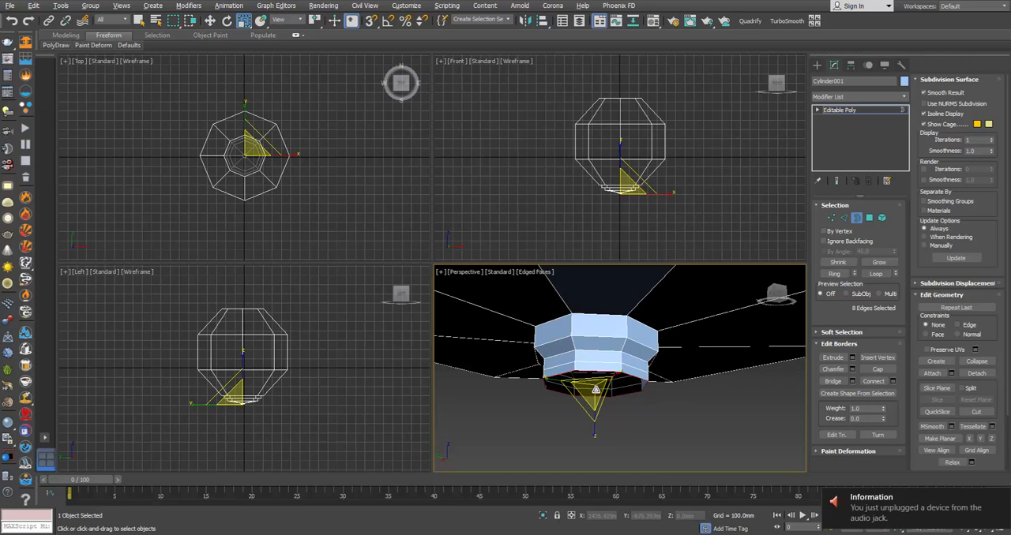
left_click_drag(596, 390, 596, 378)
middle_click_drag(592, 375, 596, 387, "alt")
key("alt+Tab")
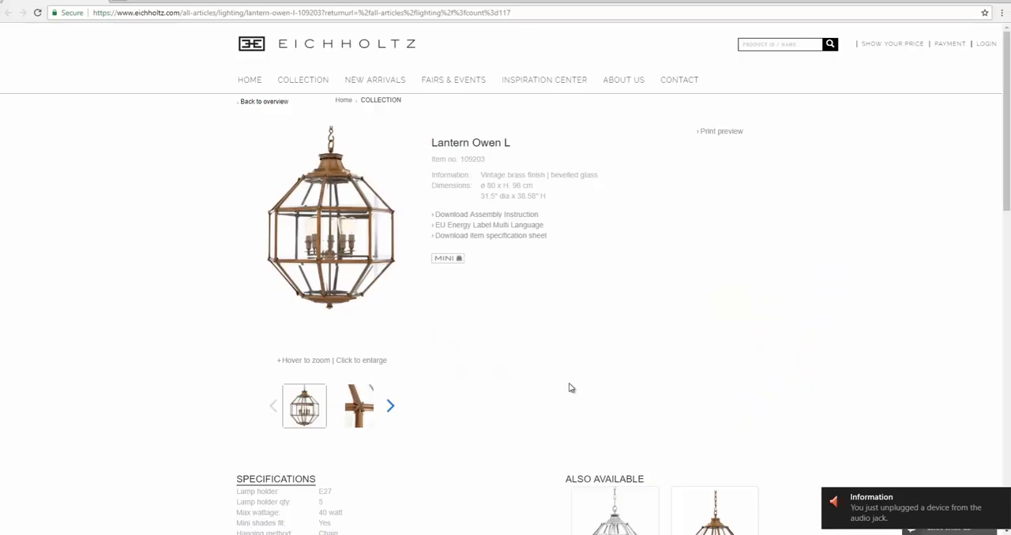
key("alt+Tab")
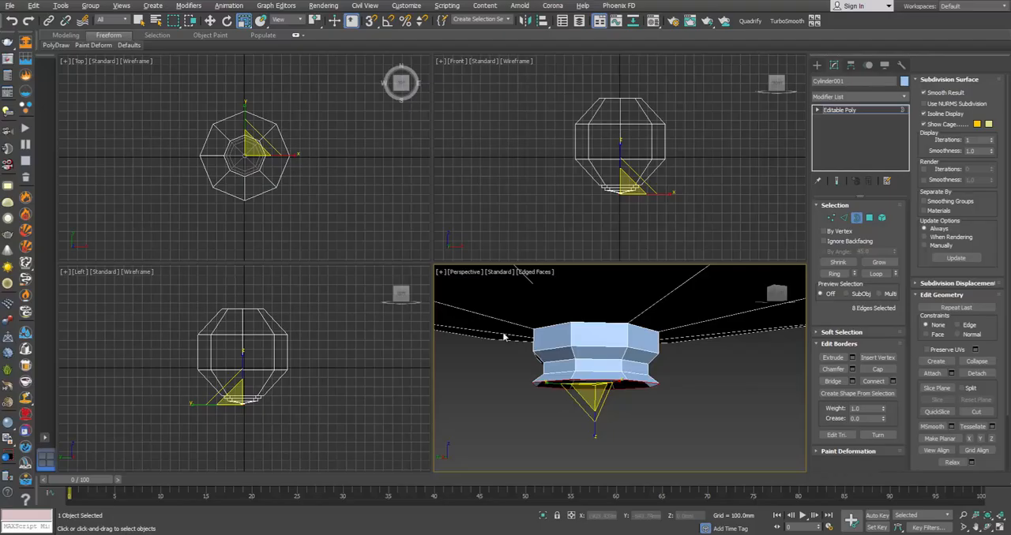
key("w")
left_click_drag(596, 358, 597, 372)
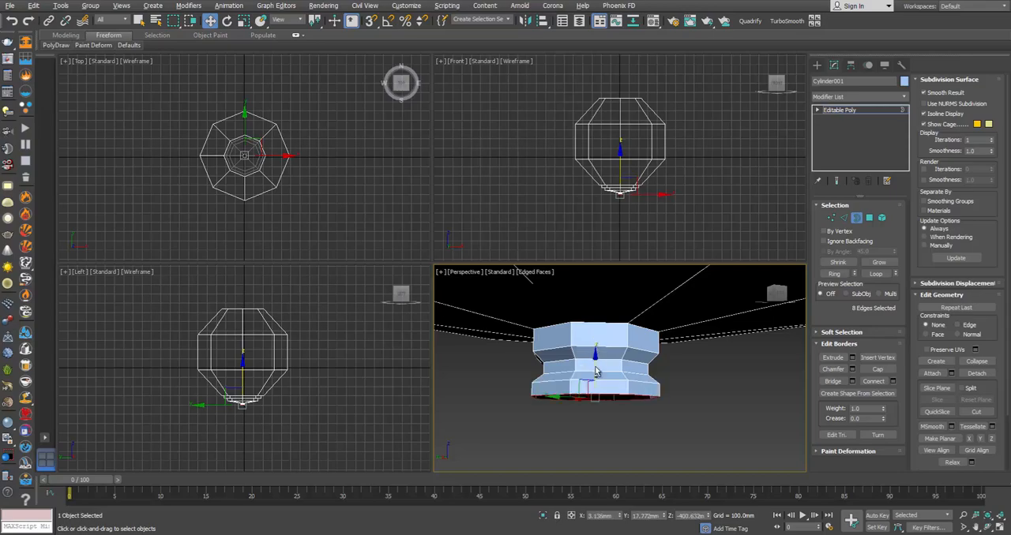
Step: Check the finial in the magnified photo, then flare its bottom border outward again and extrude it down into a wider band
key("alt+Tab")
mouse_move(354, 314)
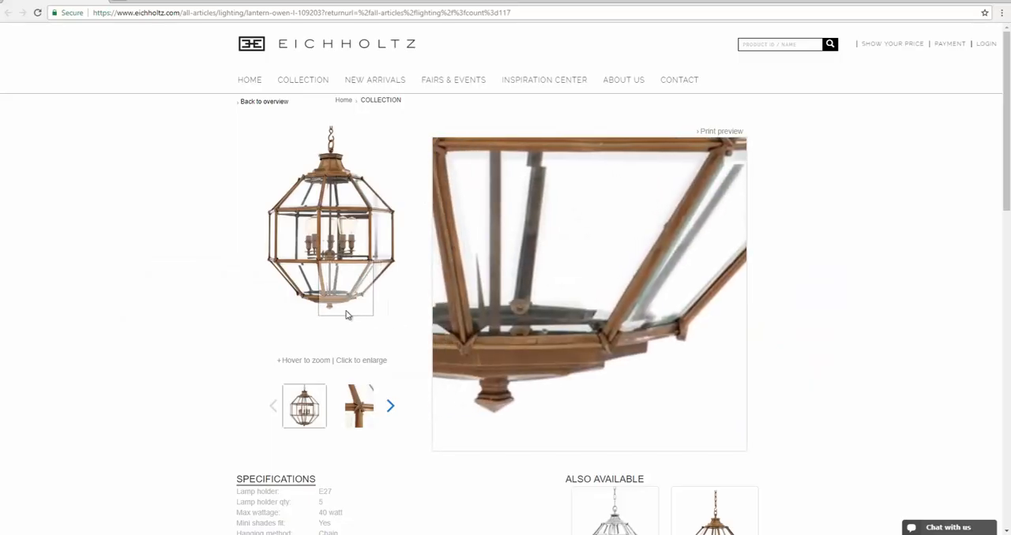
key("alt+Tab")
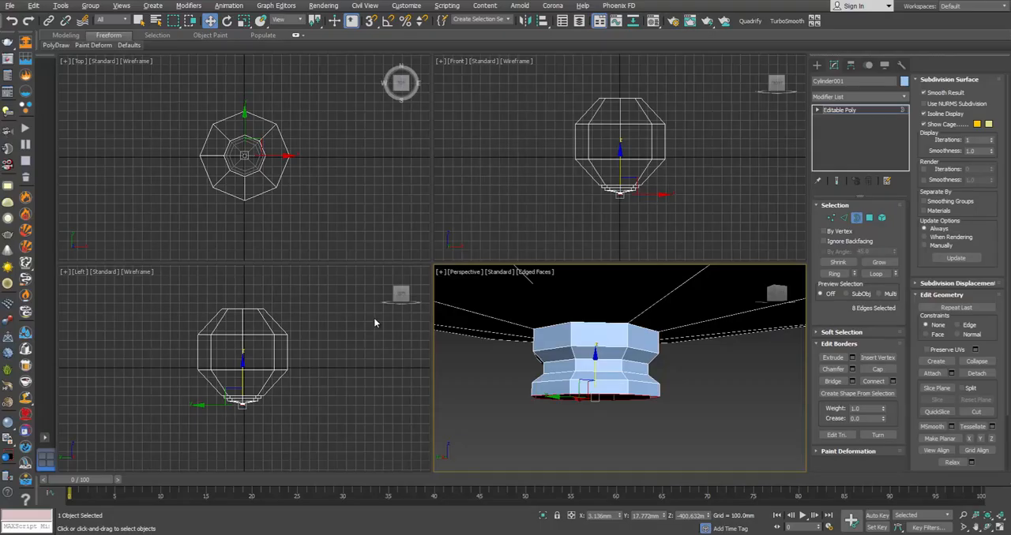
left_click_drag(593, 405, 598, 386, "shift")
key("w")
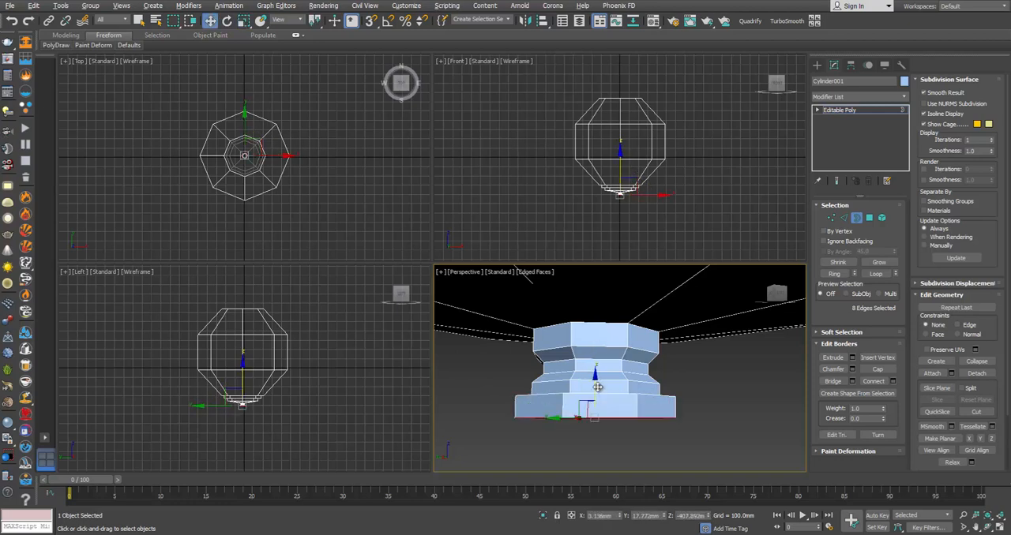
Step: Compare the finial's tip with the photo and extrude its widest border further down
key("alt+Tab")
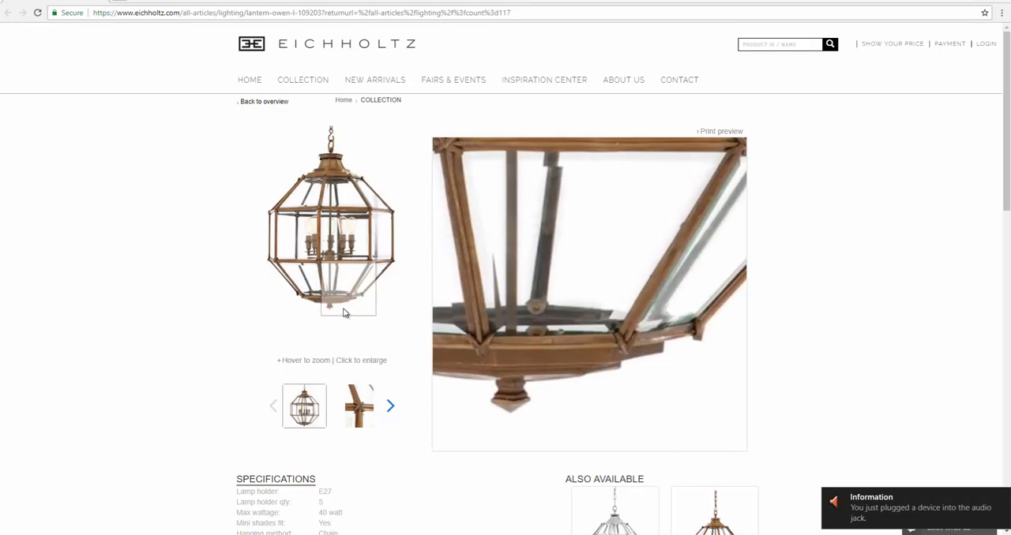
key("alt+Tab")
left_click_drag(595, 383, 596, 437, "shift")
middle_click_drag(612, 430, 616, 368)
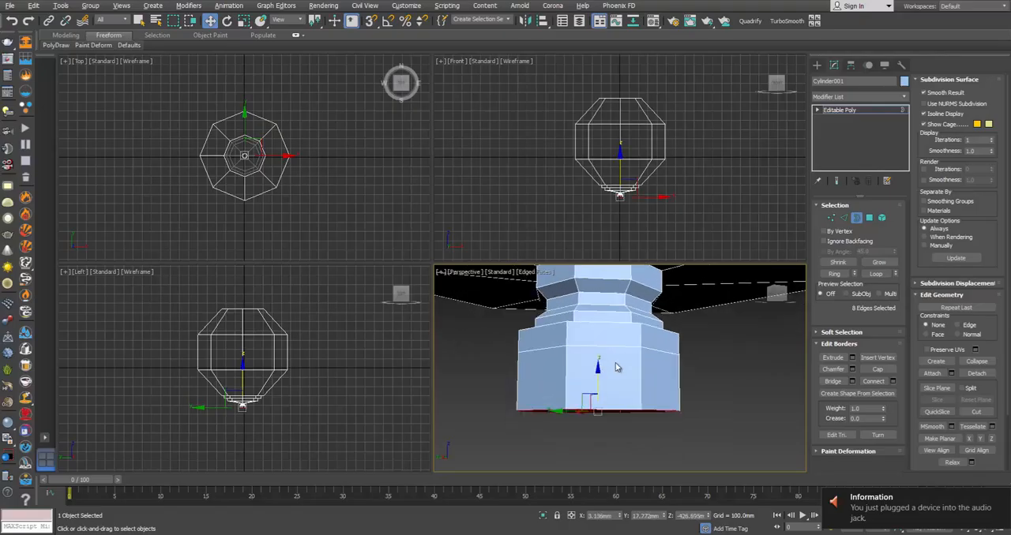
Step: Collapse the finial's bottom border into a single pointed tip and select the tip vertex
middle_click_drag(624, 408, 649, 420, "alt")
left_click(984, 362)
key("1")
left_click(619, 388)
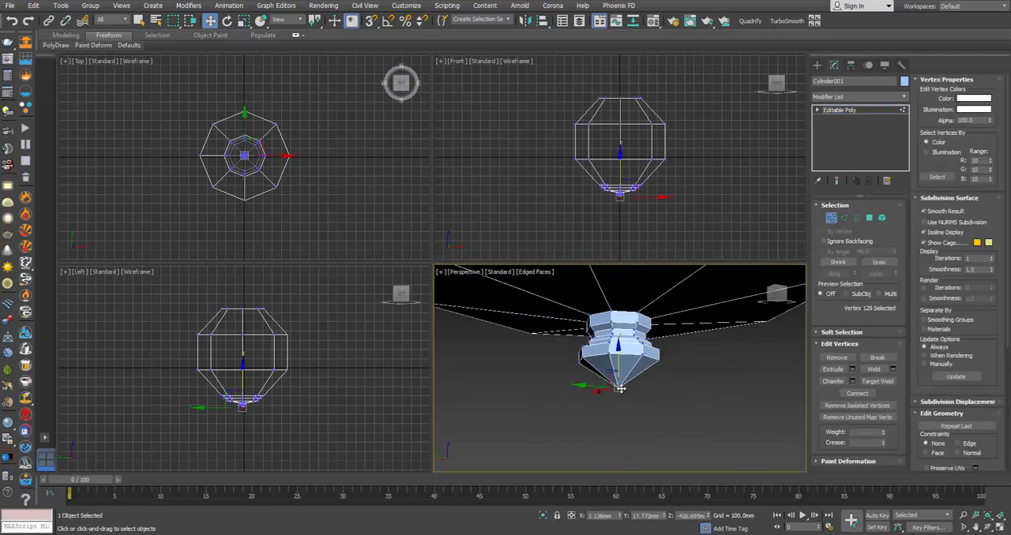
Step: Lower the finial's tip vertex to a Z of about -435 mm, then enlarge the product photo to check the lantern's top cap
left_click_drag(620, 356, 625, 370)
middle_click_drag(625, 370, 630, 393)
key("alt+Tab")
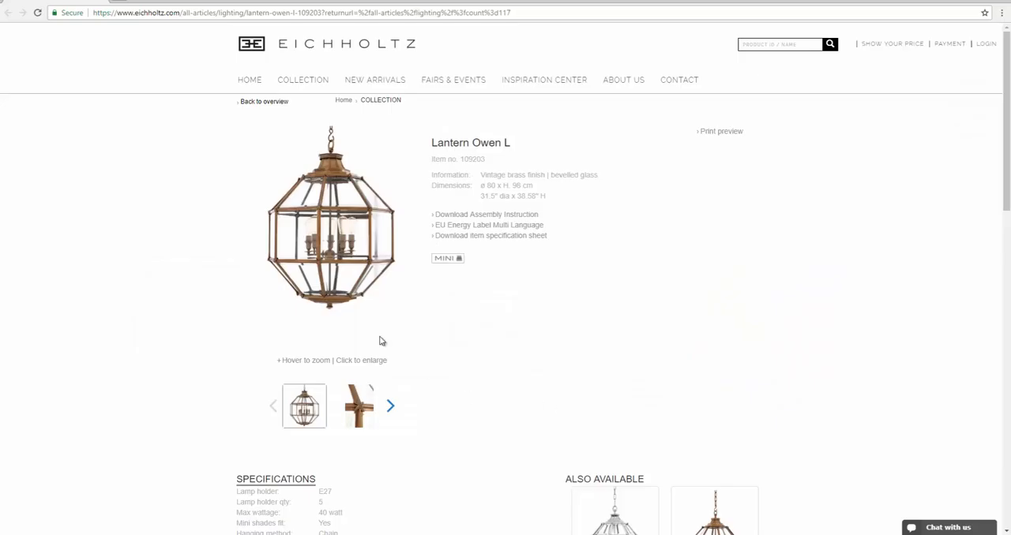
mouse_move(338, 309)
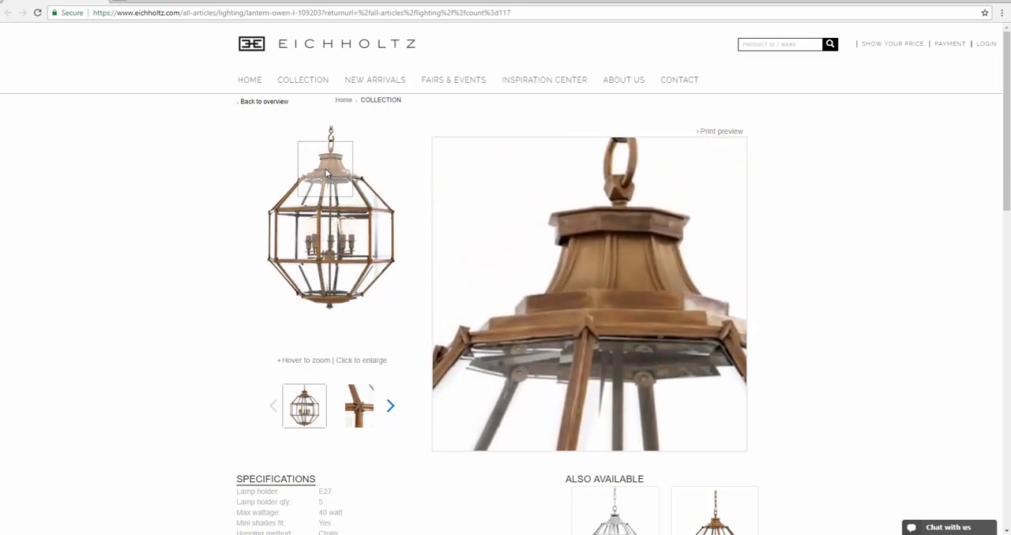
left_click(325, 169)
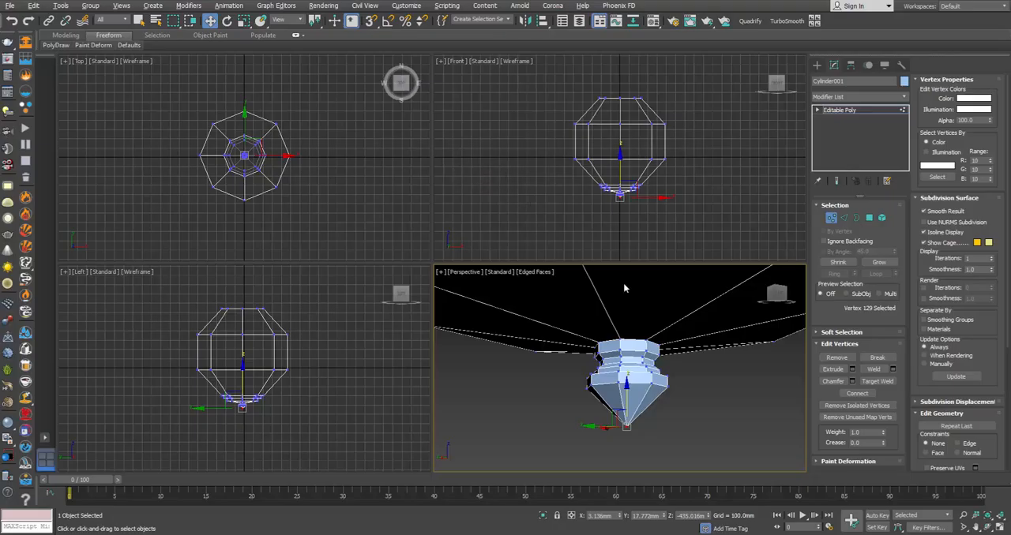
Step: Select the open border at the top of the lantern body and scale a copy inward to form a narrow flat ledge
scroll(623, 289, "up", 10)
key("alt+w")
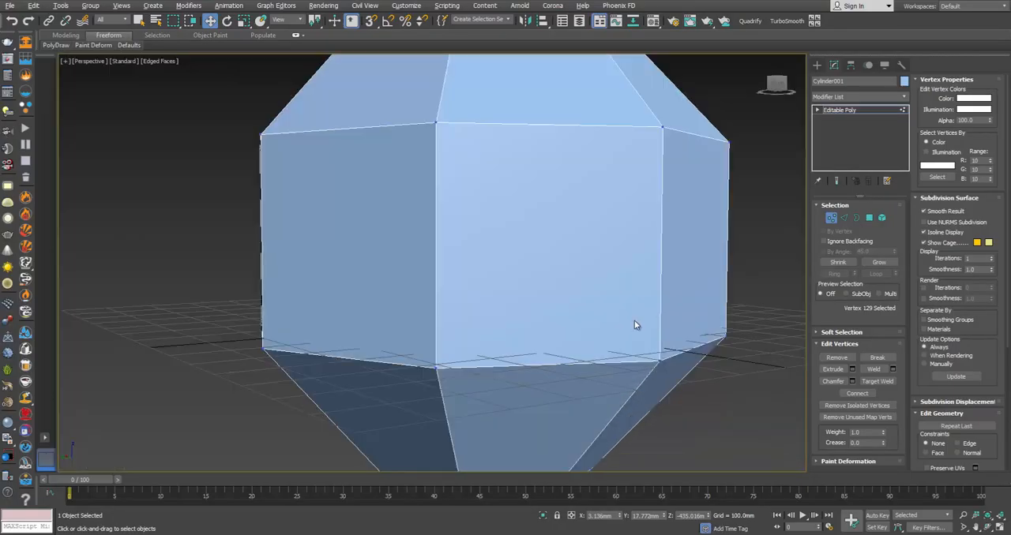
middle_click_drag(521, 207, 521, 433)
left_click(861, 220)
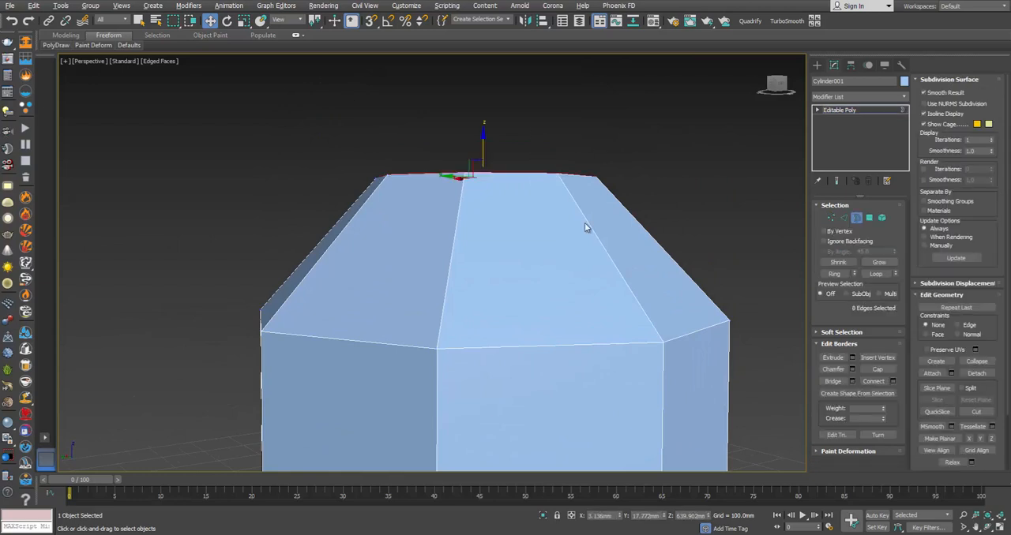
middle_click_drag(540, 194, 534, 270, "alt")
scroll(533, 236, "up", 3)
key("e")
key("r")
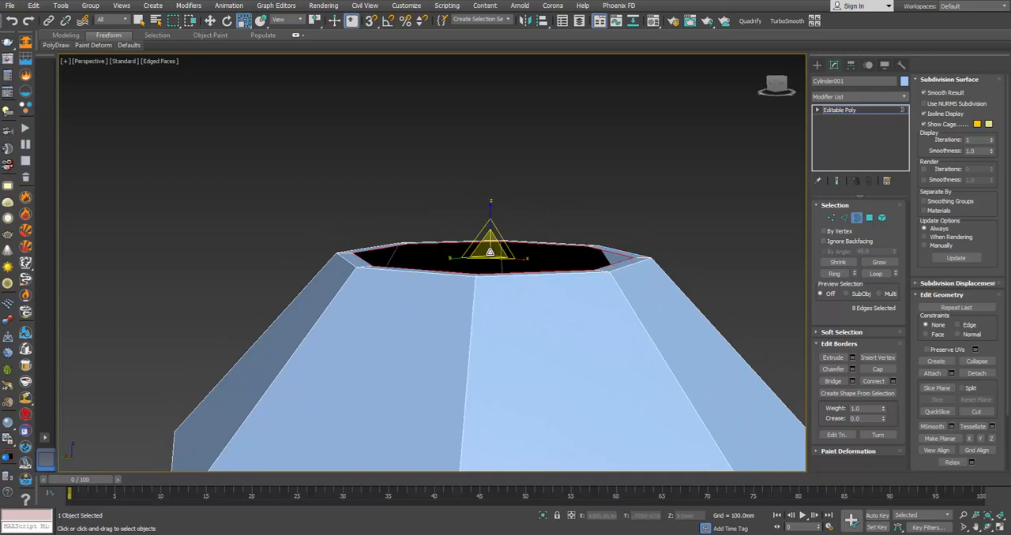
mouse_move(488, 245)
middle_mouse_down("alt")
mouse_move(494, 270)
mouse_move(491, 254)
middle_mouse_up("alt")
left_click_drag(491, 246, 491, 250)
middle_click_drag(491, 250, 491, 259, "alt")
Step: Extrude the body's inset top border straight up about 24 mm to form the cap's first tier
key("w")
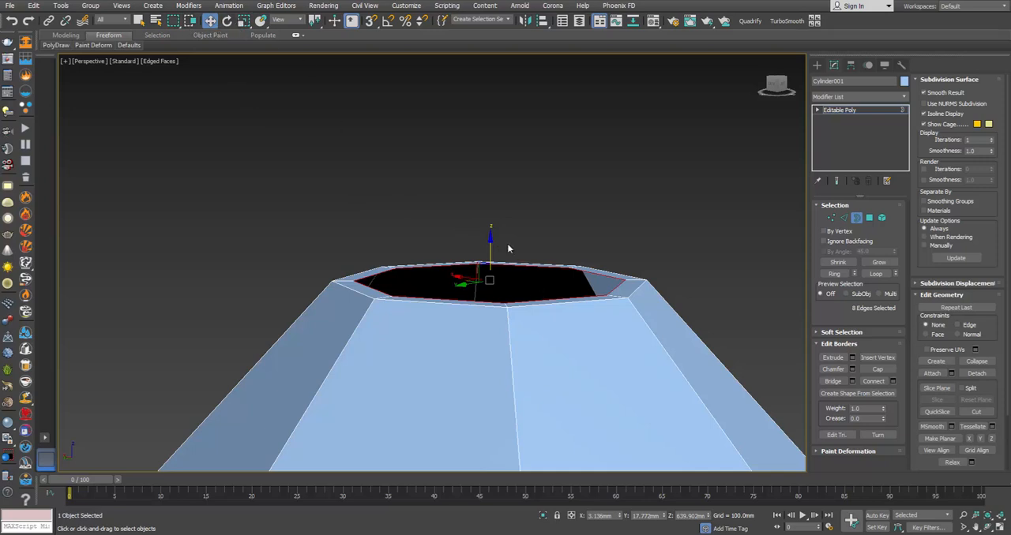
middle_click_drag(507, 249, 502, 270, "alt")
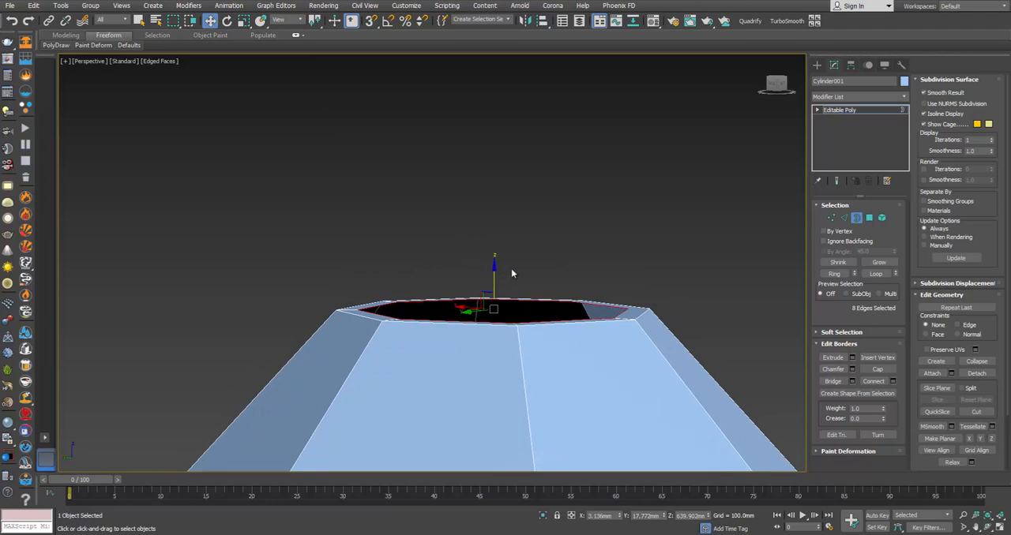
key("e")
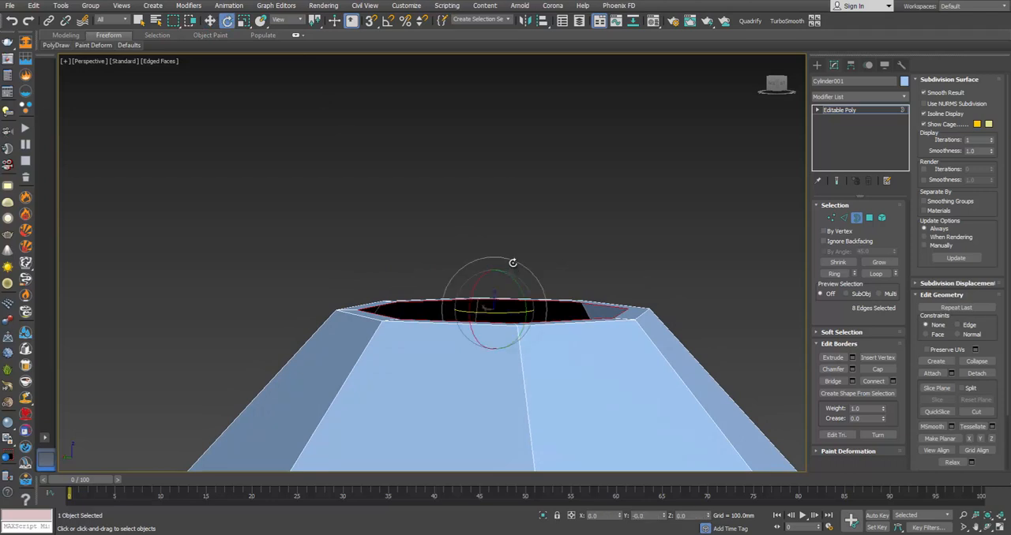
key("r")
key("e")
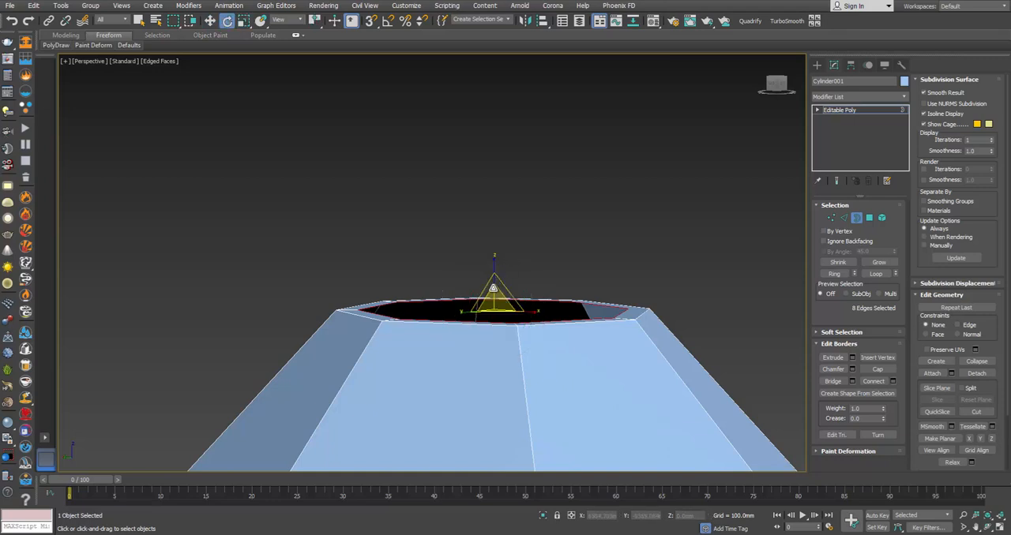
key("w")
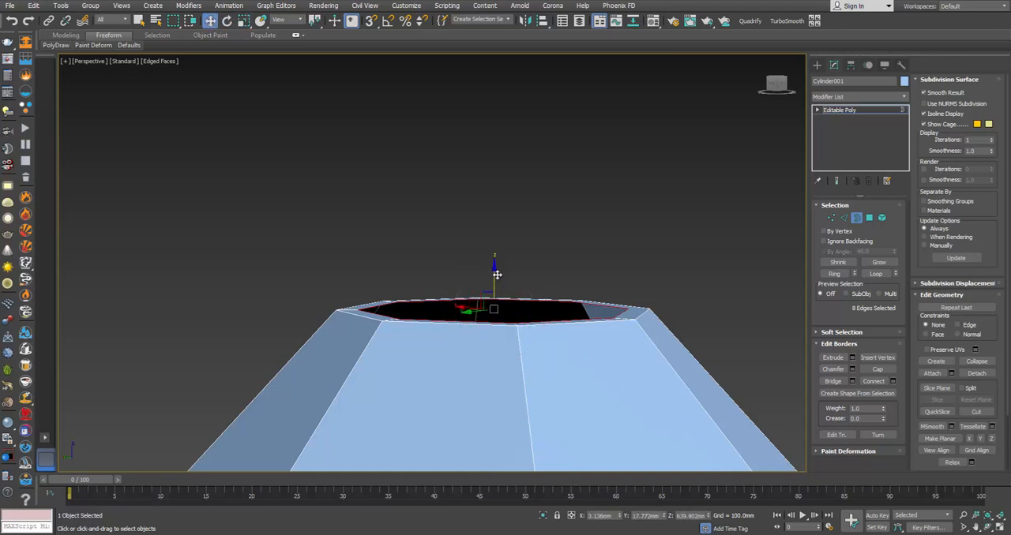
left_click_drag(494, 276, 493, 259, "shift")
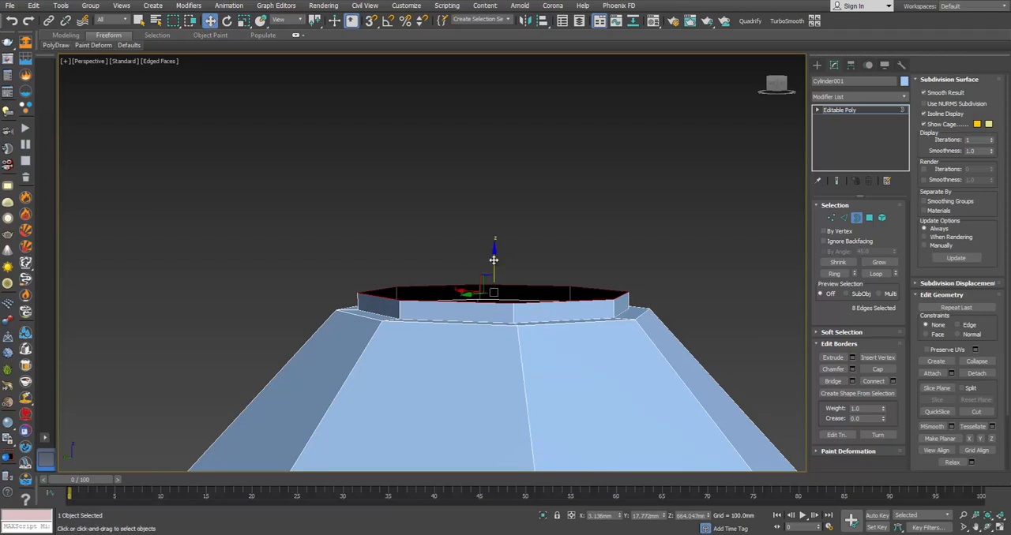
Step: Inset the first tier's top border, extrude it straight up into a second, narrower tier, and inset its top border again
key("r")
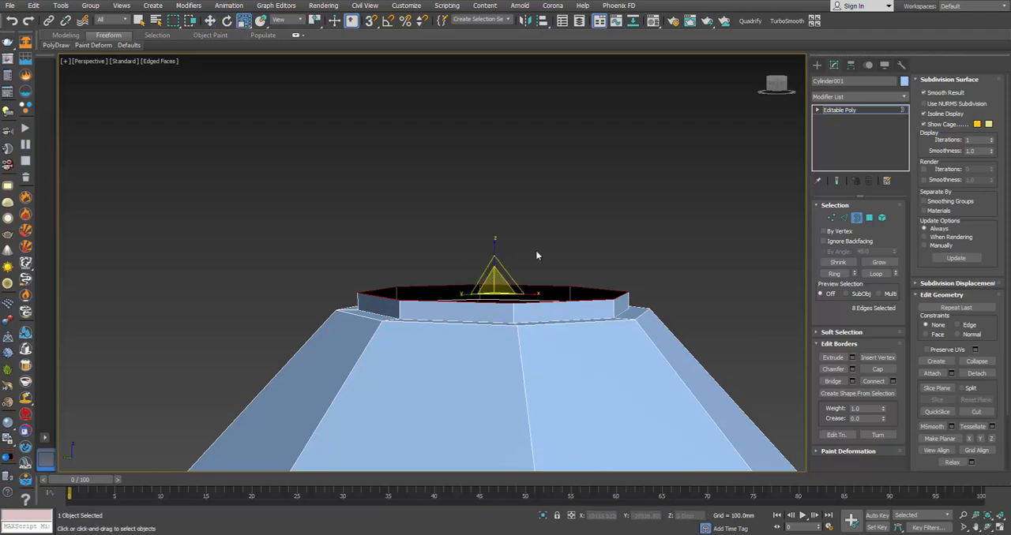
middle_click_drag(539, 251, 539, 257, "alt")
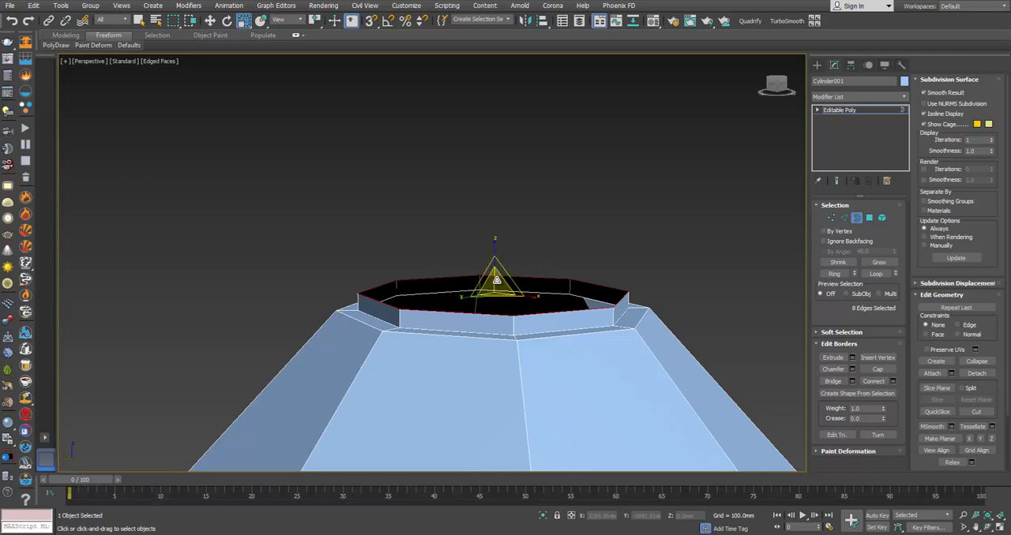
left_click_drag(496, 280, 497, 289)
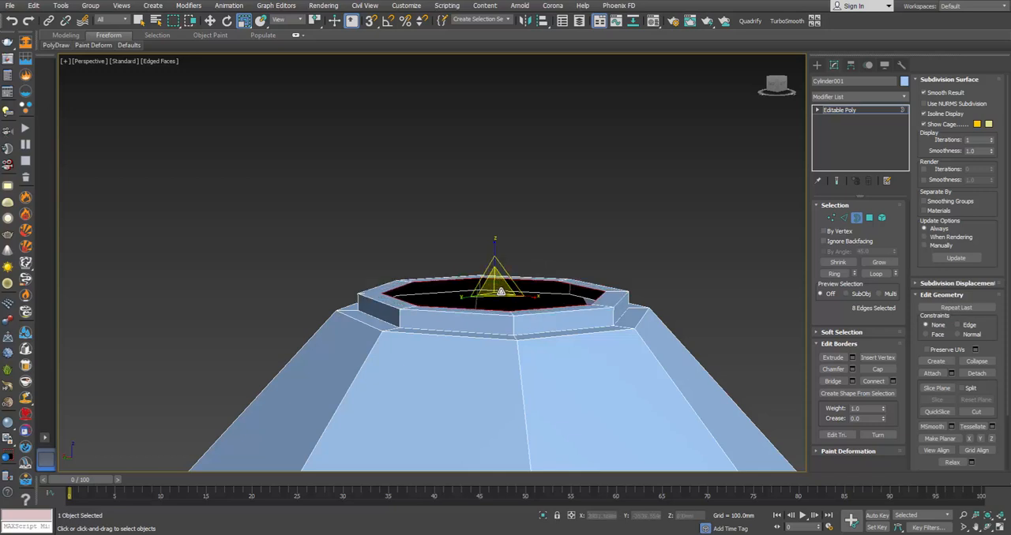
key("w")
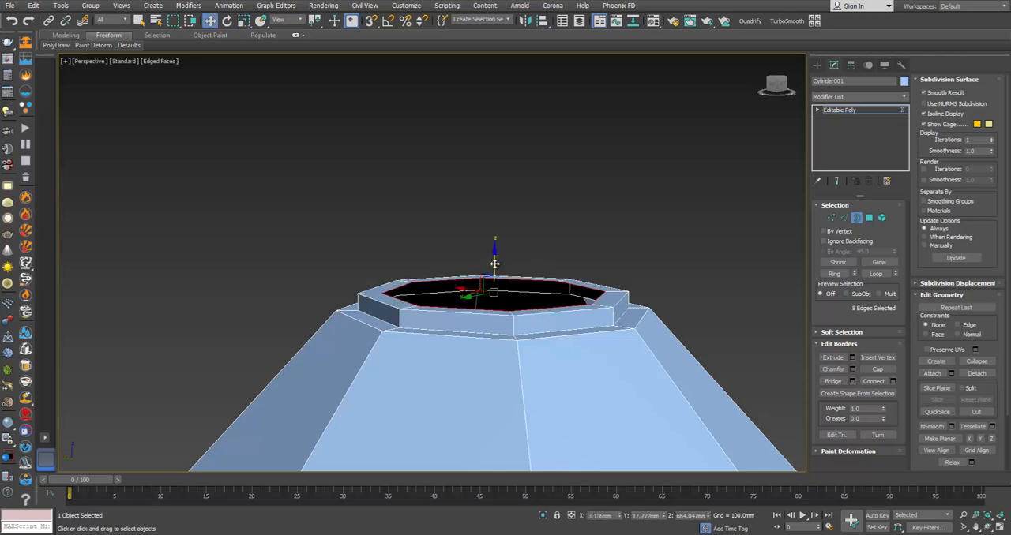
left_click_drag(494, 262, 505, 280)
key("e")
key("r")
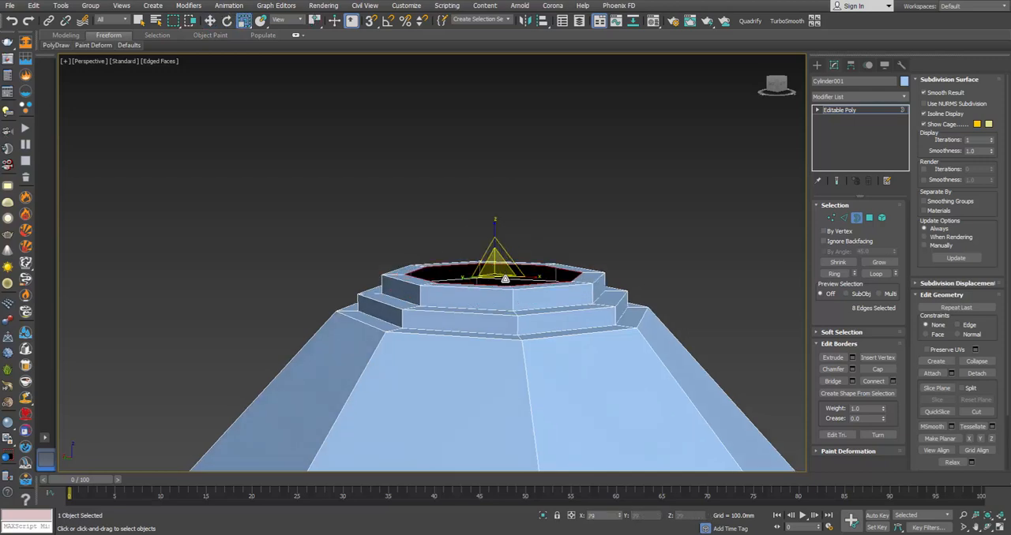
Step: Compare the cap with the product photo and extrude the second tier's inset border upward into the tapering start of the neck
key("alt+Tab")
key("alt+Tab")
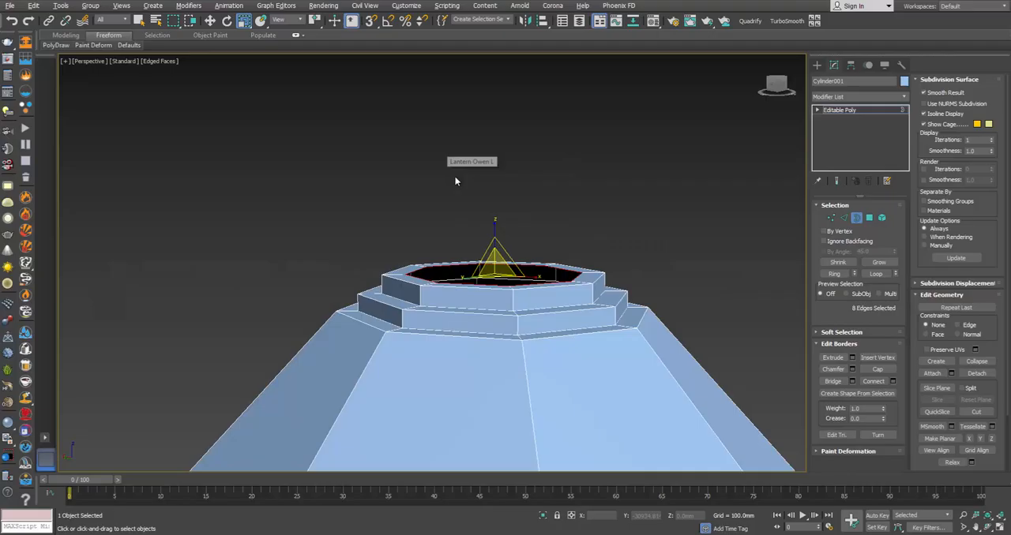
key("w")
mouse_move(492, 241)
left_mouse_down()
mouse_move(494, 211)
mouse_move(499, 253)
left_mouse_up()
key("r")
key("alt+Tab")
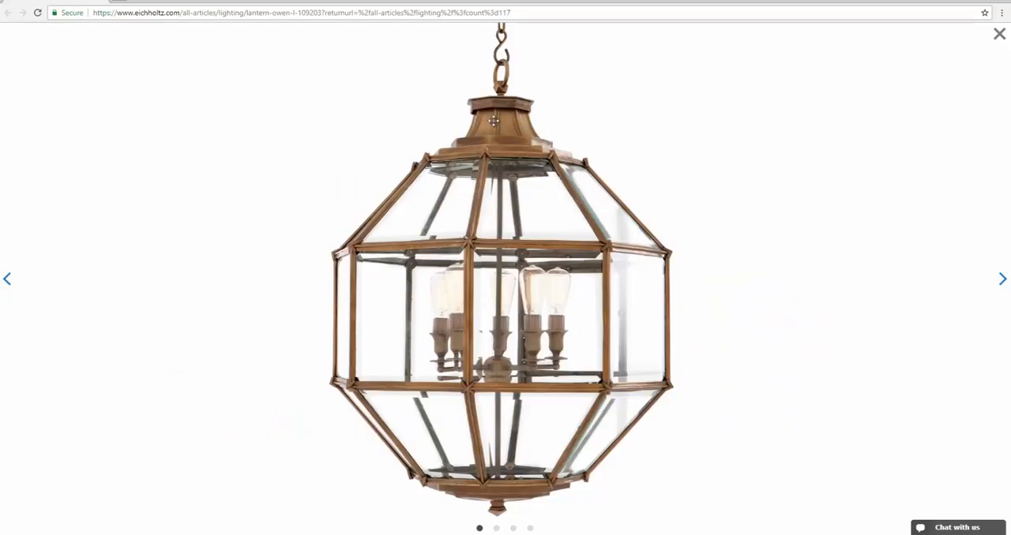
Step: Extrude the neck's top border further upward in segments, checking the photo, and narrow the uppermost border
key("alt+Tab")
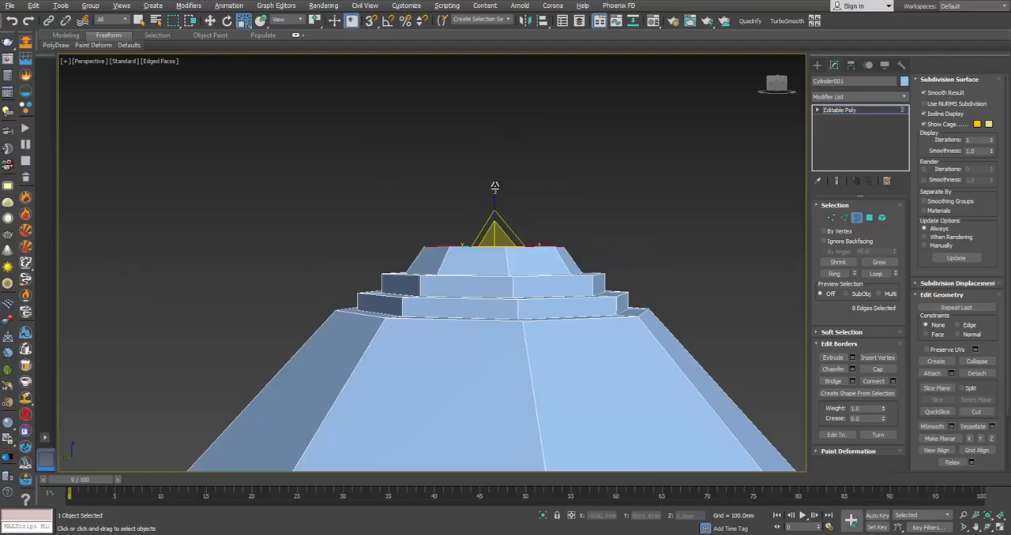
key("w")
left_click_drag(494, 207, 501, 150)
key("alt+Tab")
key("alt+Tab")
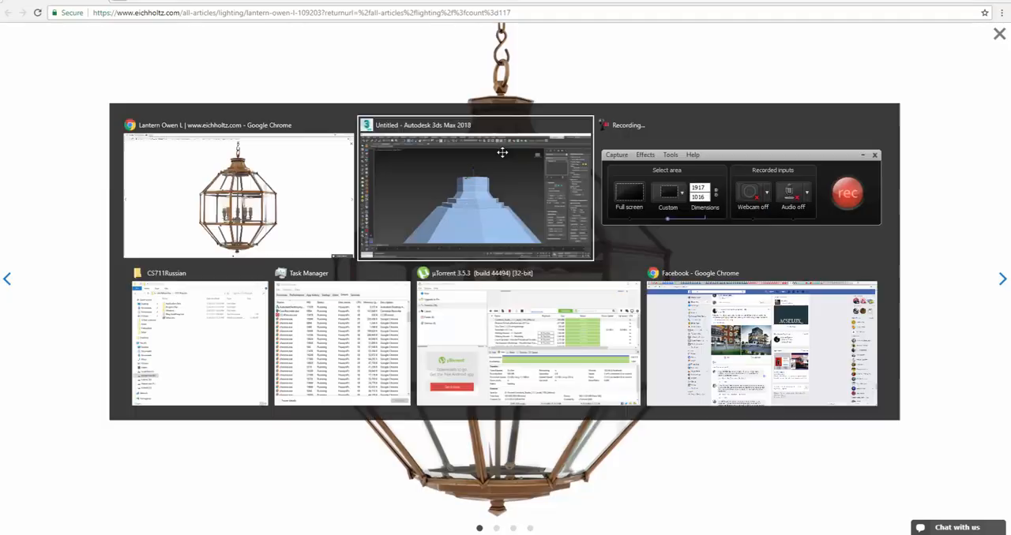
key("r")
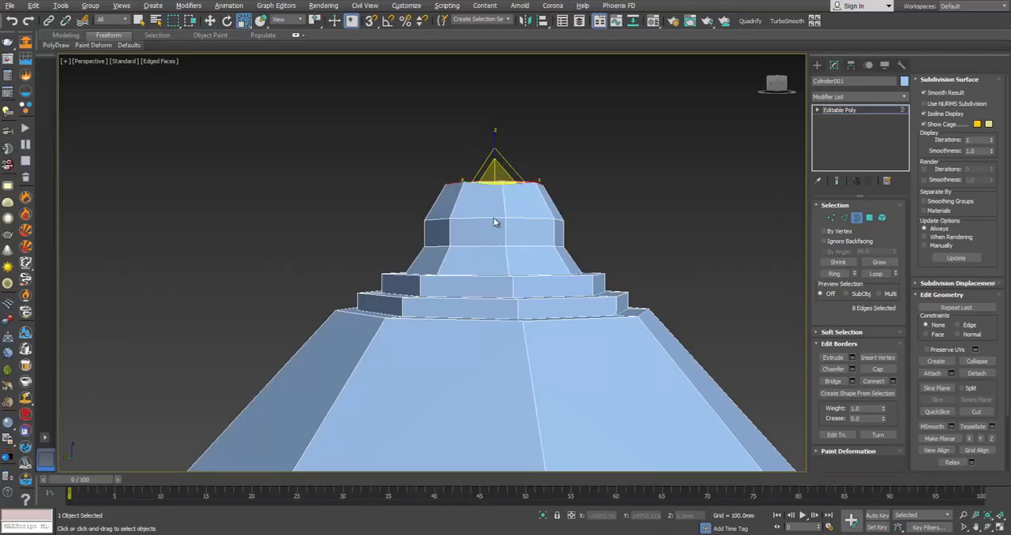
Step: Select the neck's intermediate edge loops in turn and scale them to give the neck a smooth concave flare
key("2")
double_click(485, 218)
left_click_drag(501, 208, 496, 239)
double_click(491, 246)
middle_click_drag(506, 228, 509, 237)
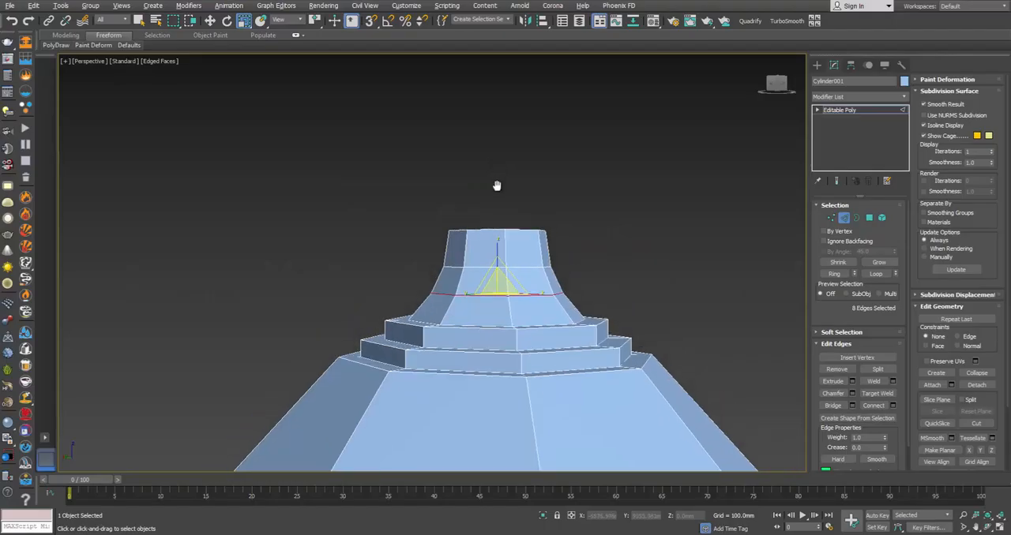
Step: Examine the cap's collar in the magnified product photo, then scale a copy of the neck's top border outward into a thin rim
scroll(496, 198, "up", 3)
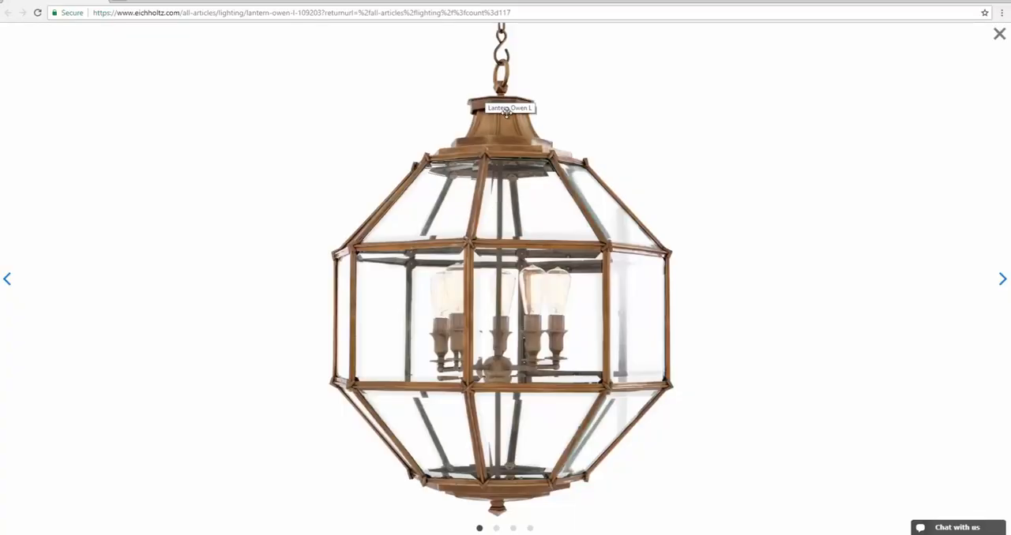
left_click(999, 34)
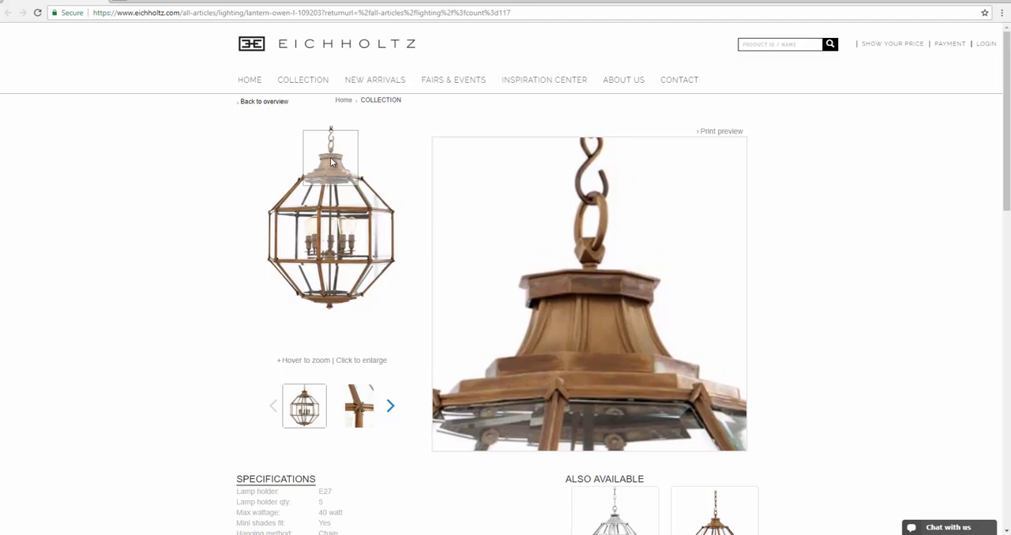
key("alt+Tab")
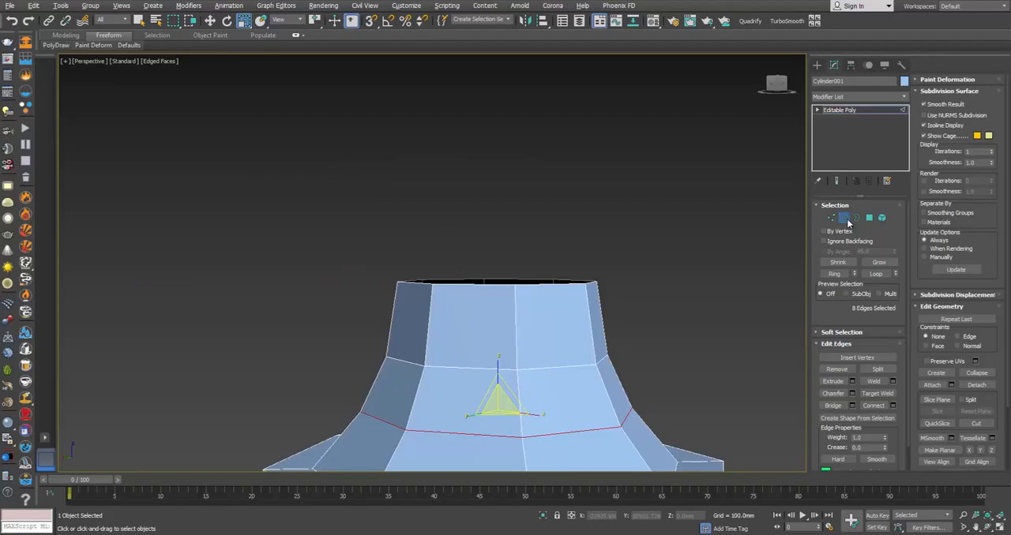
left_click(857, 218)
left_click(548, 284)
middle_click_drag(546, 282, 517, 284, "alt")
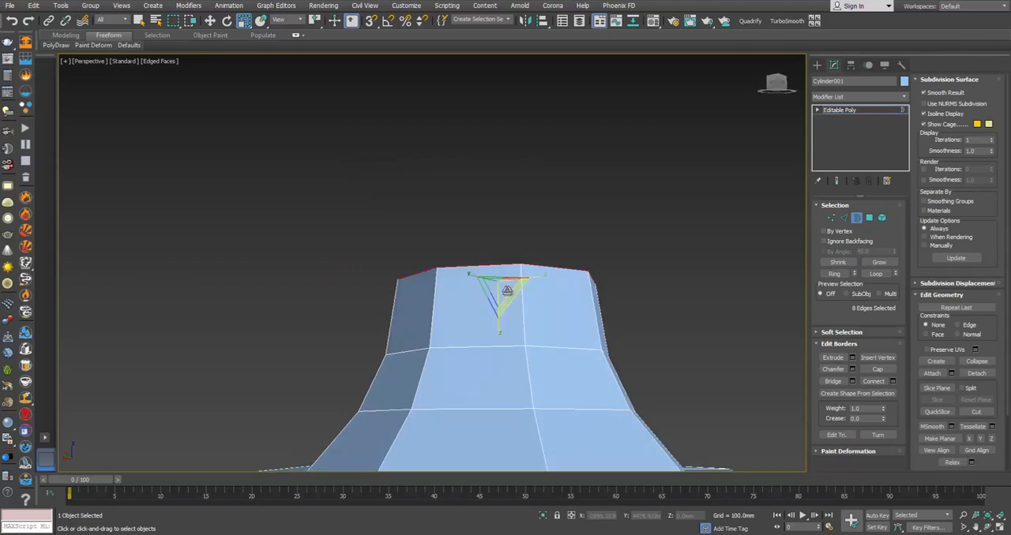
key("e")
key("r")
left_click_drag(503, 290, 503, 279, "shift")
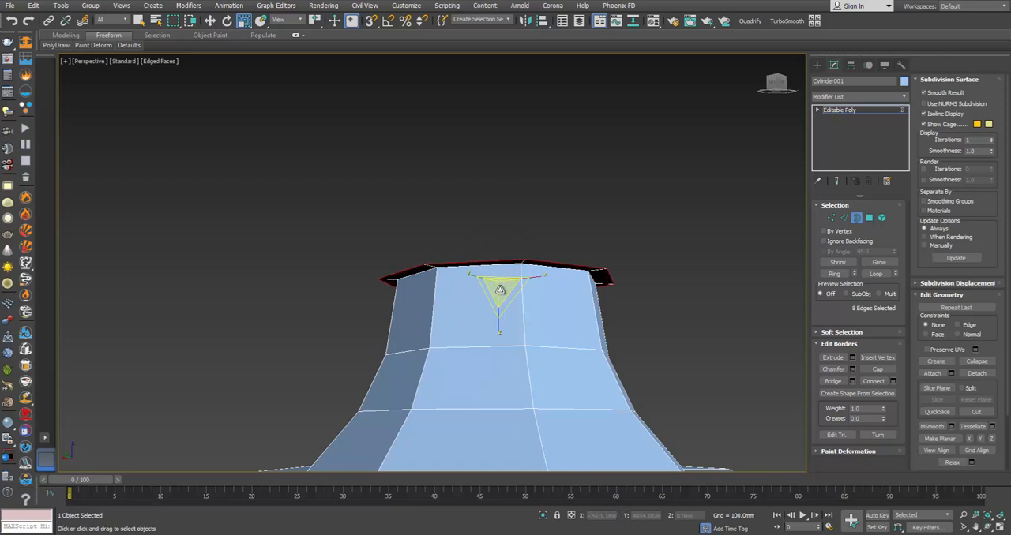
Step: Check the collar in the magnified photo and extrude the rim's outer border down about 21 mm around the neck
key("alt+Tab")
mouse_move(323, 180)
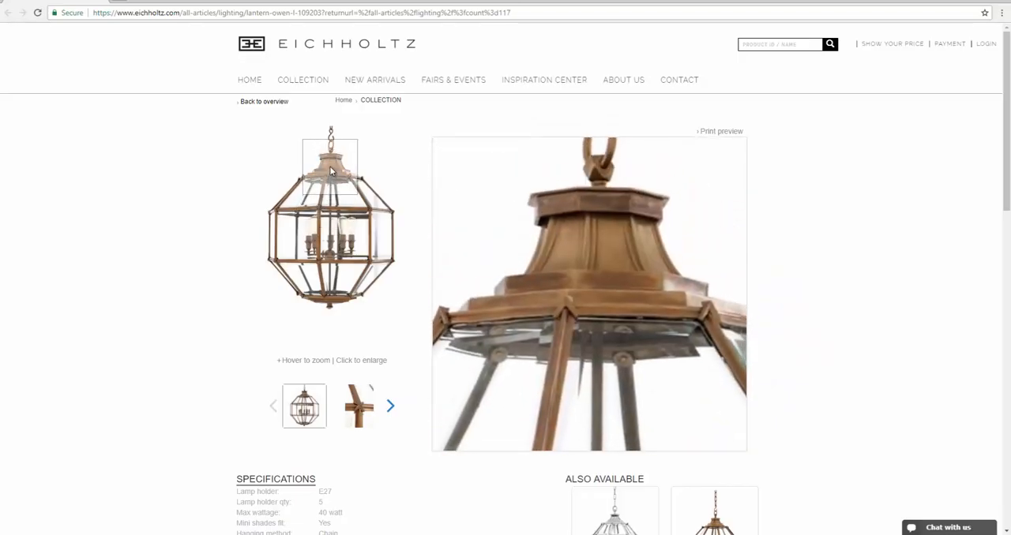
key("alt+Tab")
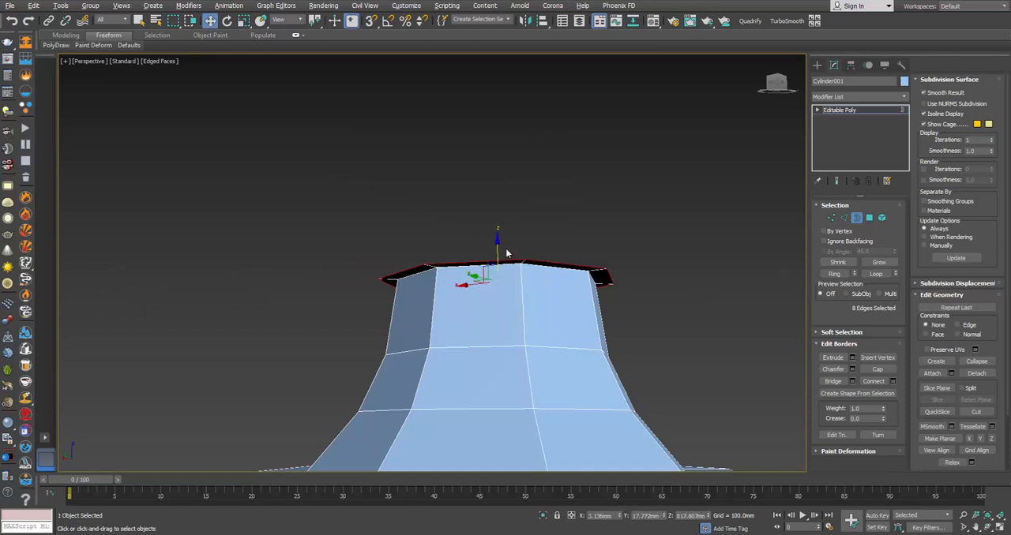
left_click_drag(497, 245, 498, 277, "shift")
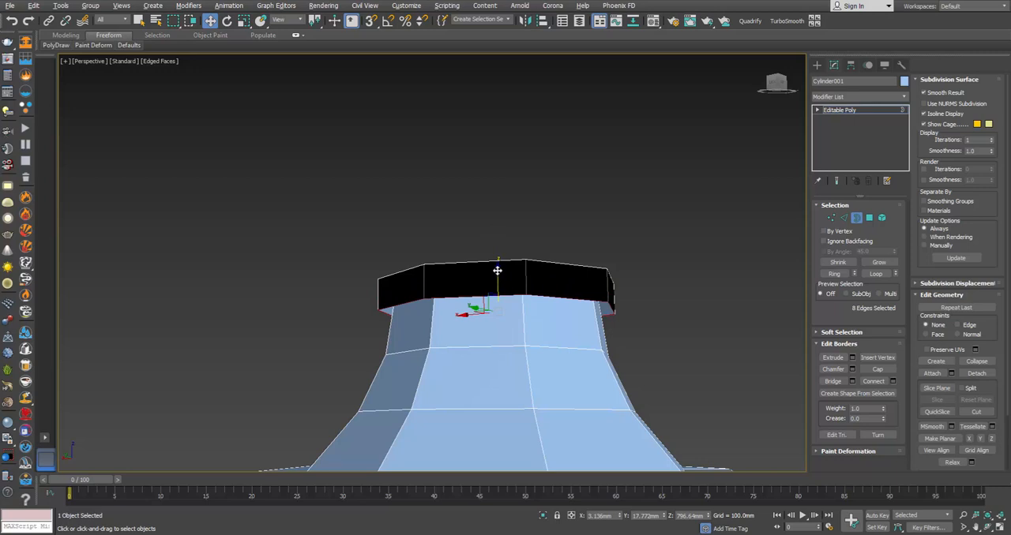
Step: Check the photo again, scale a copy of the collar's lower border slightly outward, and extrude it up about 36 mm as the outer wall
key("alt+Tab")
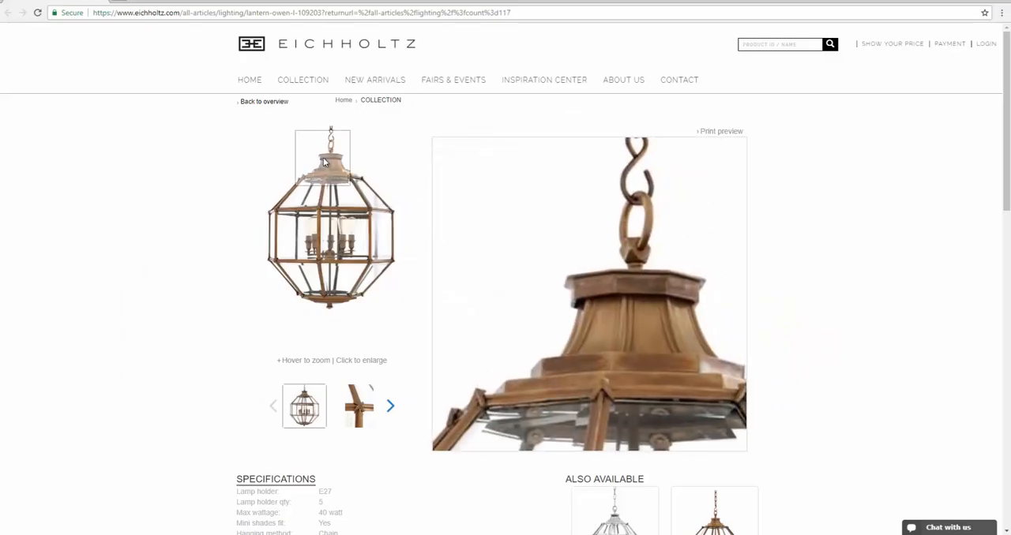
key("alt+Tab")
key("r")
left_click_drag(502, 319, 503, 230)
key("w")
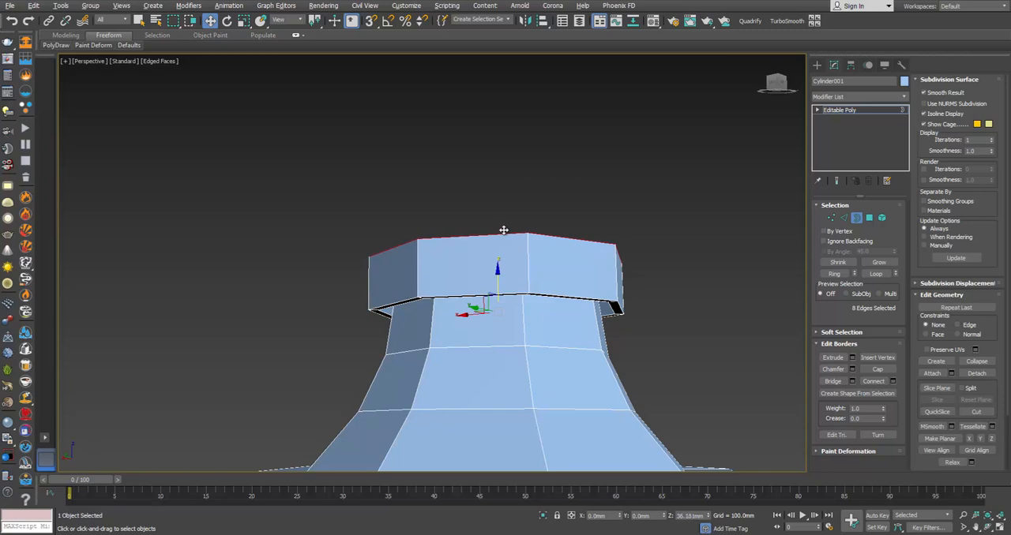
Step: Scale a copy of the collar wall's top border slightly outward to form an overhanging lip
key("r")
middle_click_drag(534, 241, 533, 226, "alt")
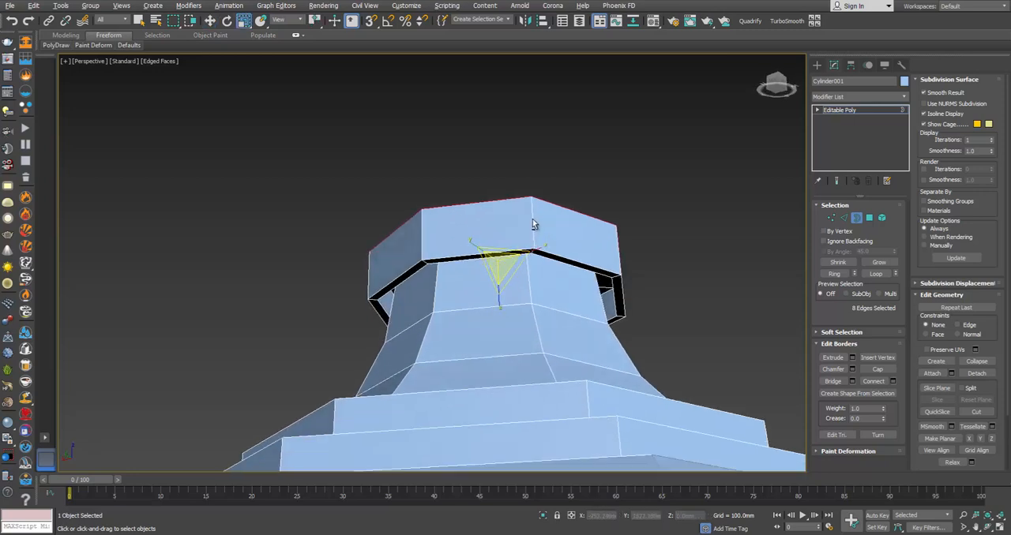
left_click_drag(498, 263, 506, 260)
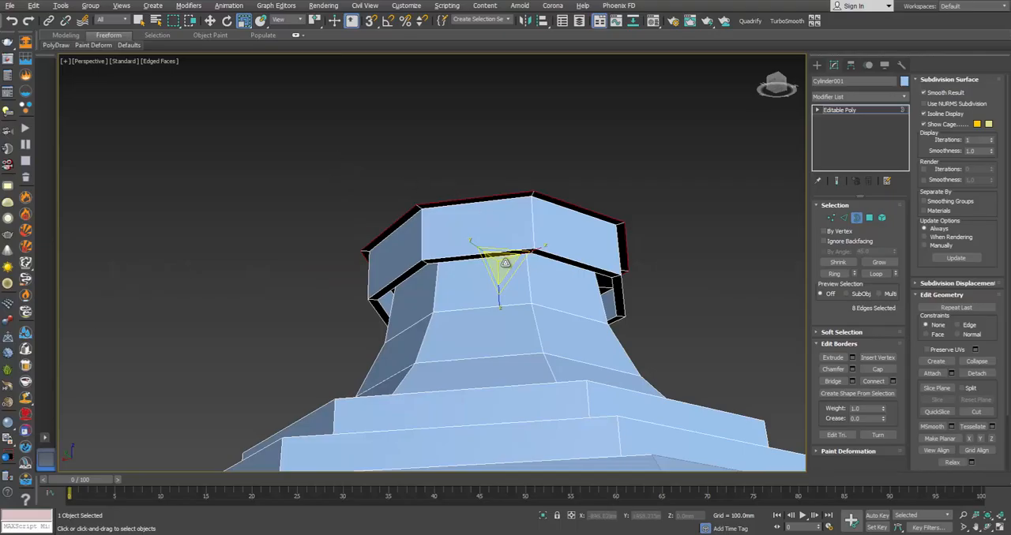
Step: Extrude the overhanging lip's border up slightly for thickness, then scale a copy of it inward as the collar's top face
key("w")
left_click_drag(497, 233, 497, 226)
middle_click_drag(499, 225, 513, 259, "alt")
key("r")
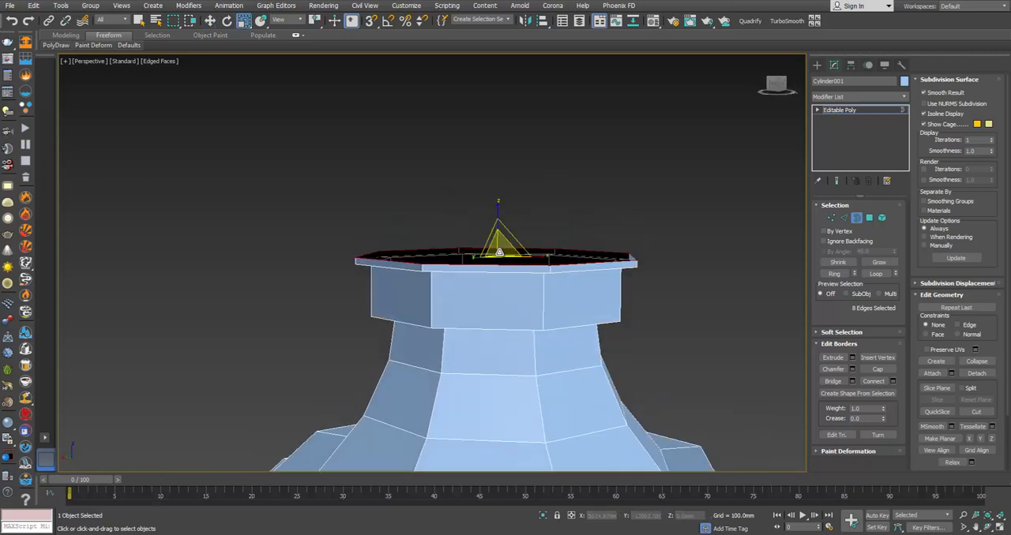
middle_click_drag(521, 219, 499, 251, "alt")
left_click_drag(495, 251, 519, 339)
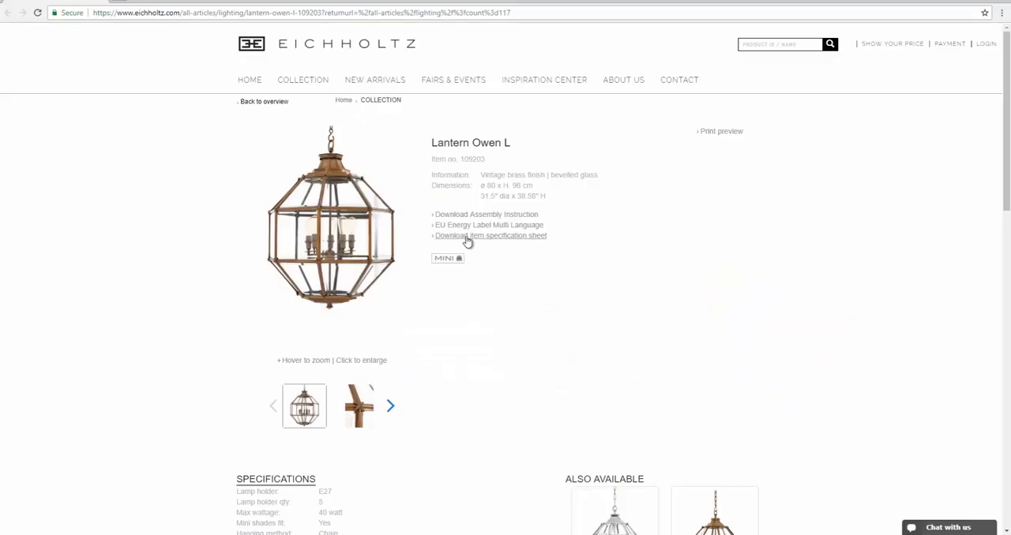
Step: Check the product photo, shrink the opening in the collar's top, and extrude its border up about 17 mm as a thin stem
mouse_move(347, 150)
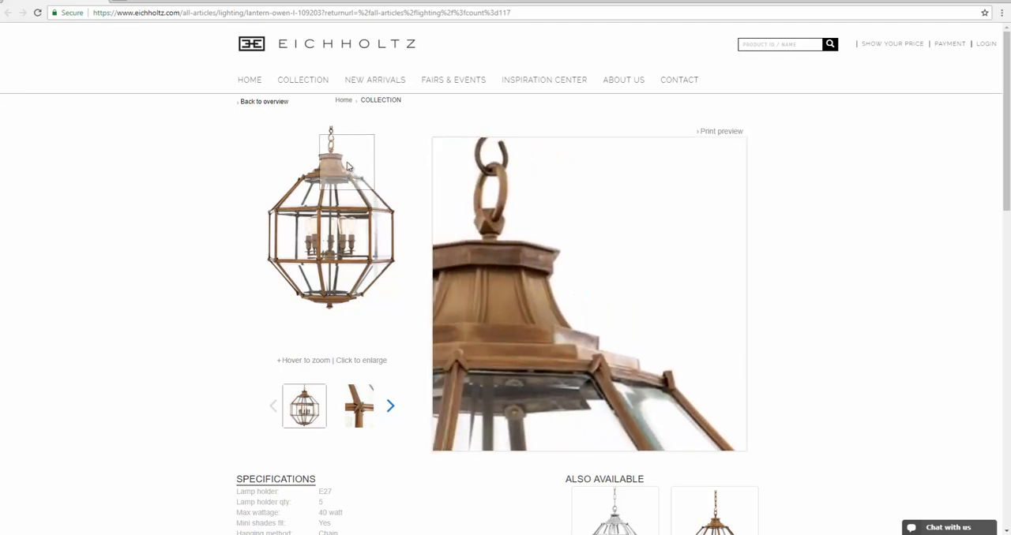
key("alt+Tab")
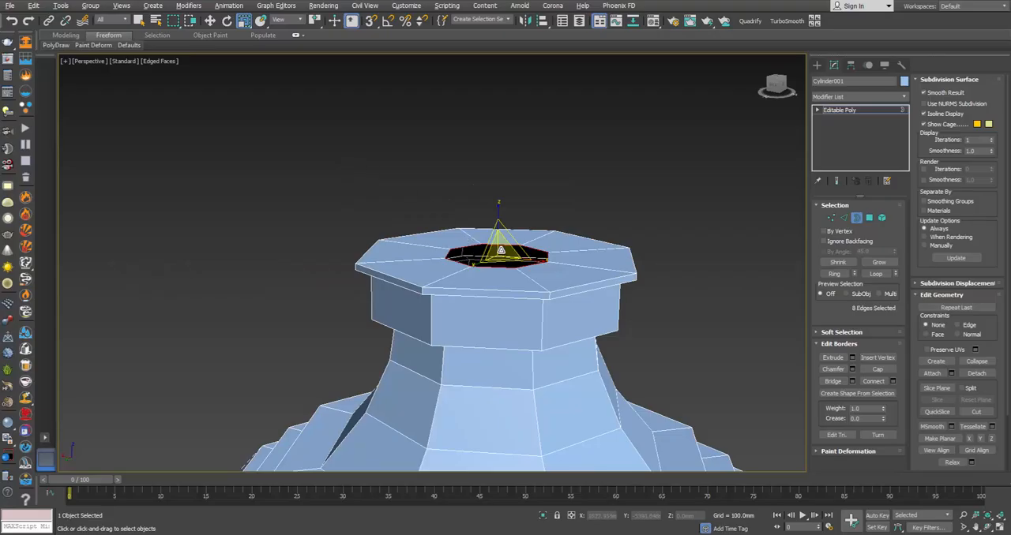
left_click_drag(500, 252, 536, 350)
key("w")
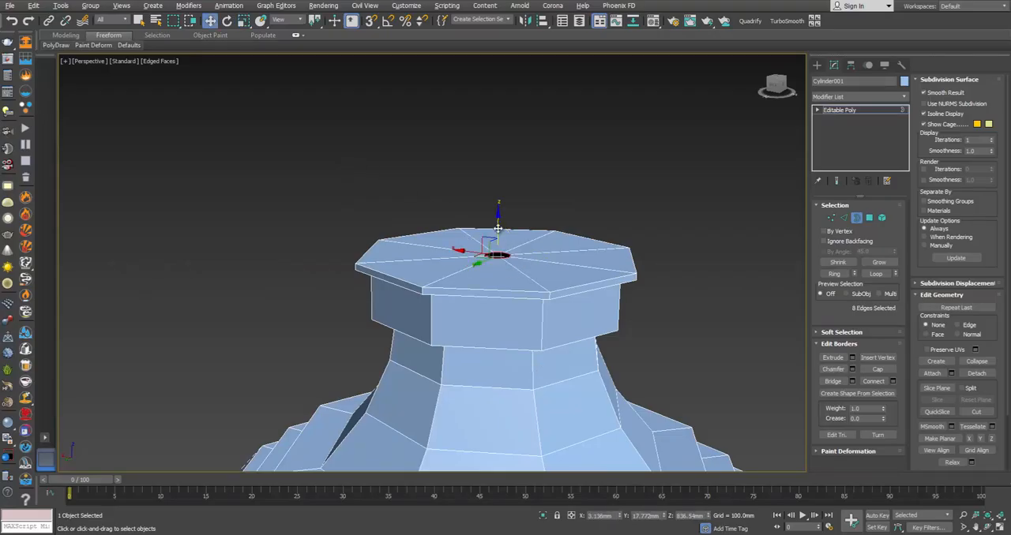
left_click_drag(498, 228, 499, 183)
Step: Check the cap's top in the magnified photo and extend the stem's upper border outward and slightly up into a flare
key("alt+Tab")
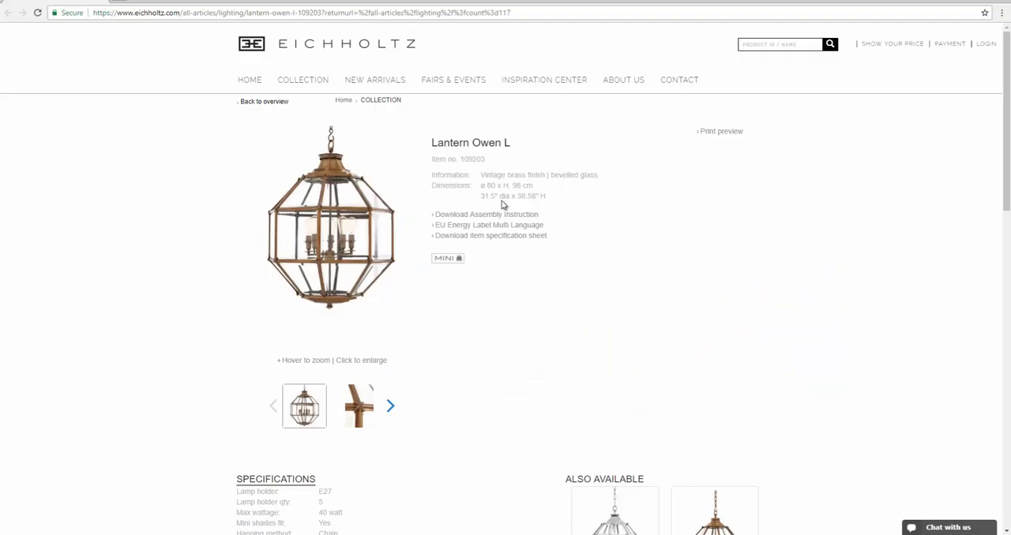
mouse_move(357, 186)
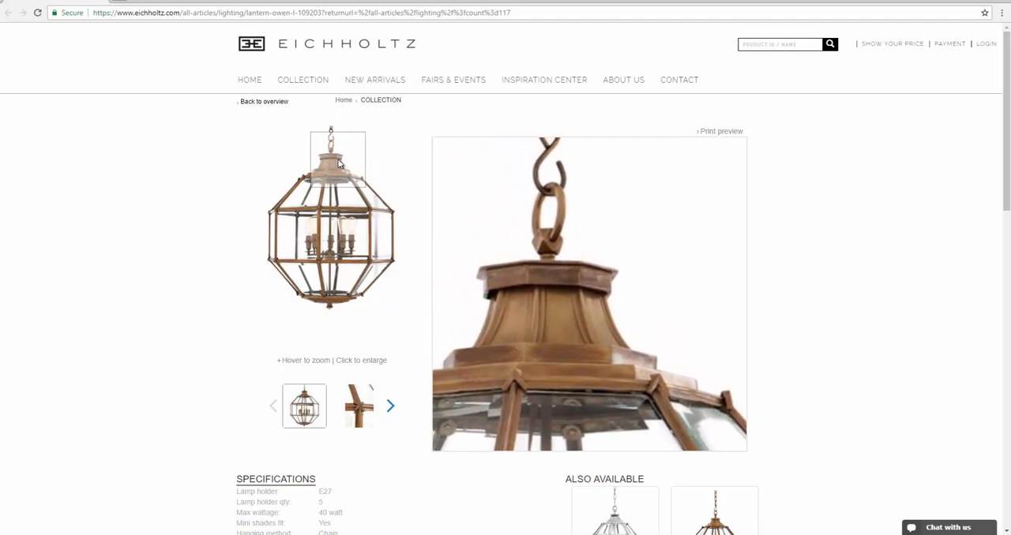
key("alt+Tab")
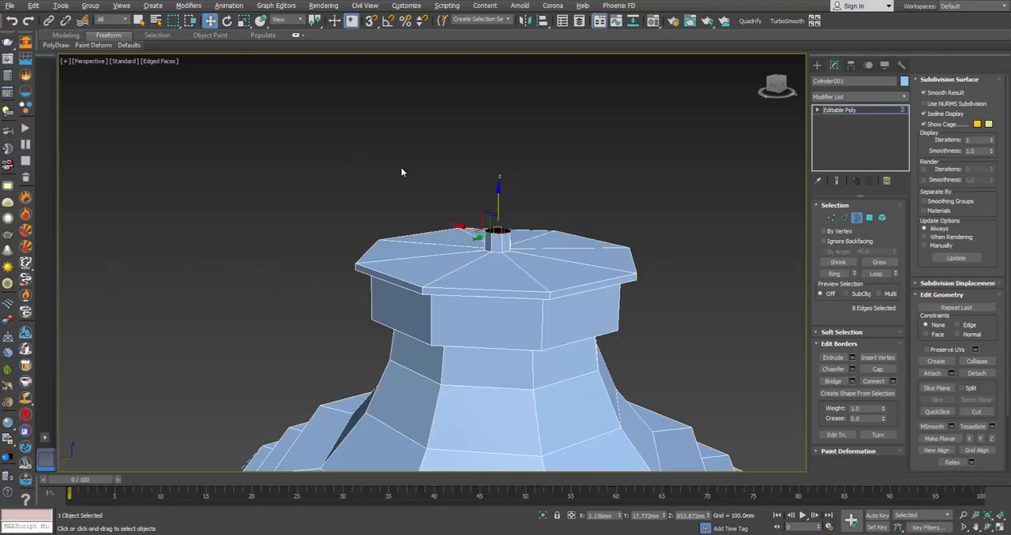
key("r")
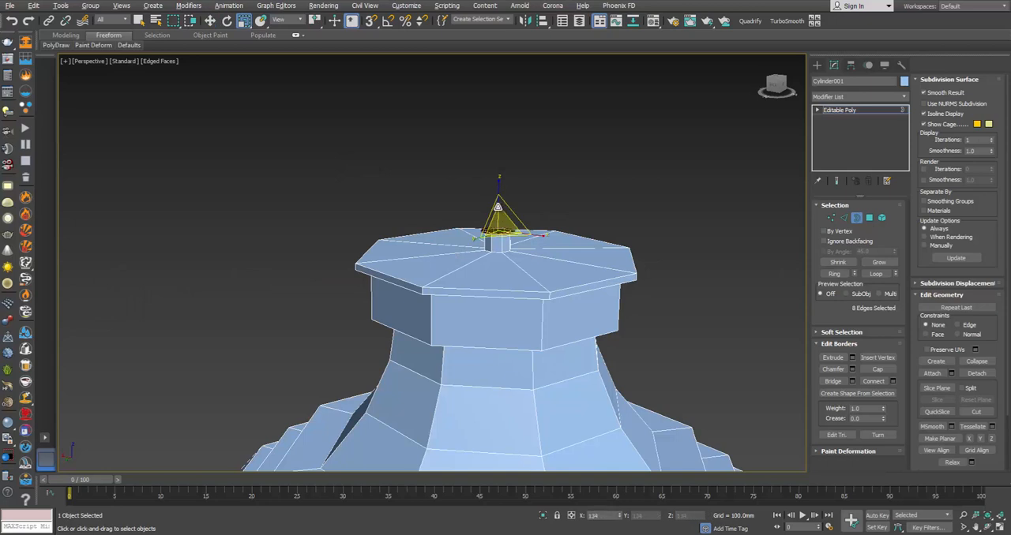
key("w")
left_click_drag(497, 207, 497, 195, "shift")
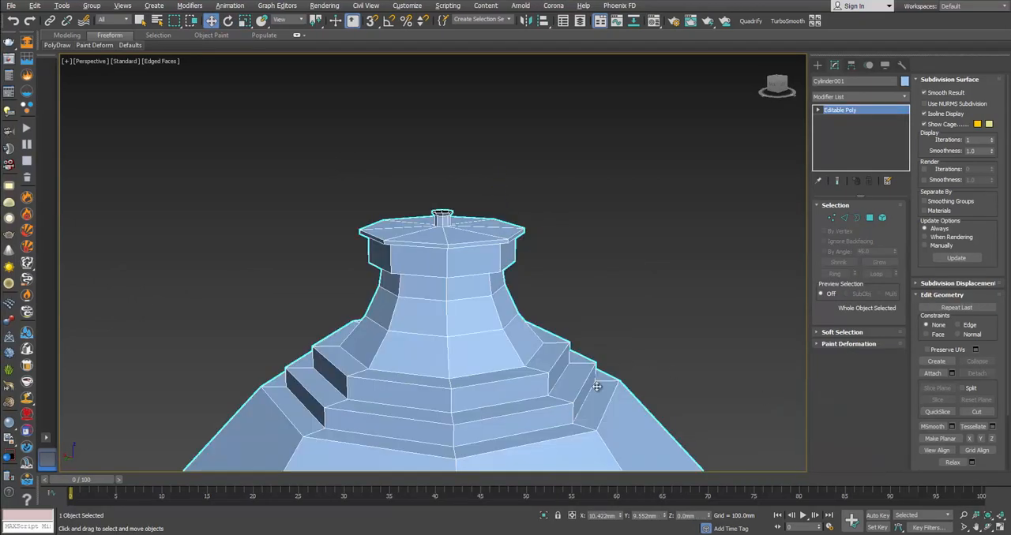
Step: Check the faceted finial in the product photo and create a small box primitive beside the lantern cap
left_click(149, 494)
mouse_move(338, 127)
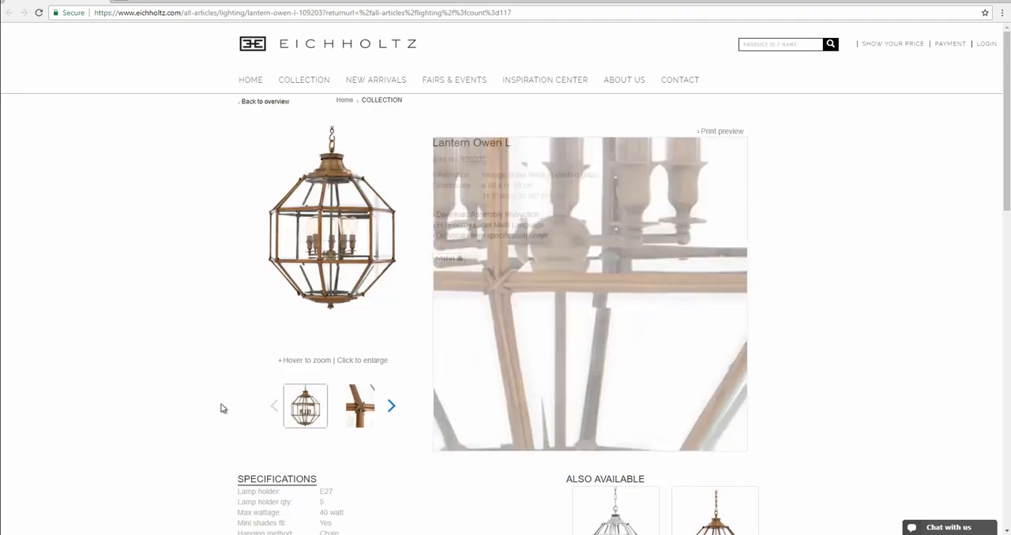
left_click(150, 534)
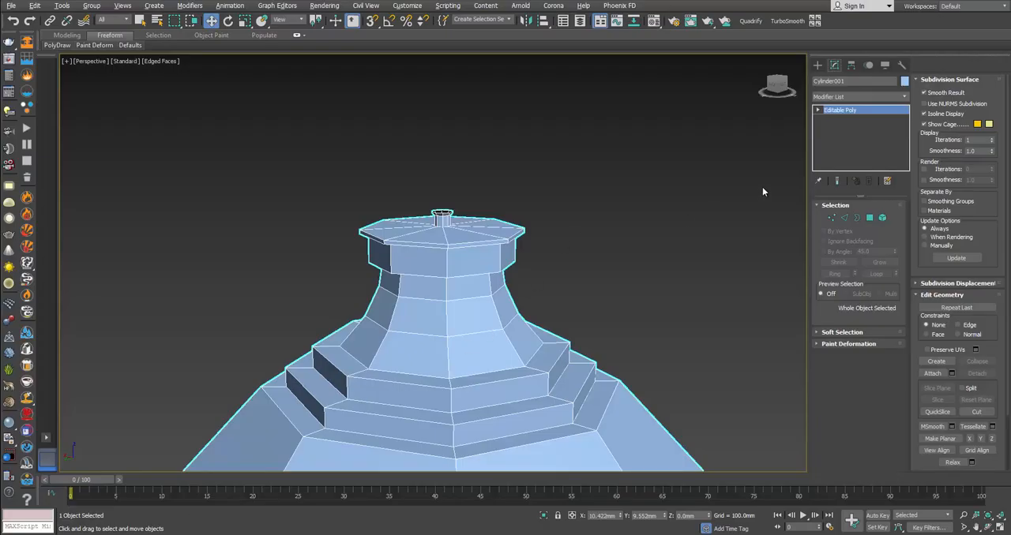
left_click(818, 65)
middle_click_drag(751, 164, 627, 158)
left_click(841, 132)
mouse_move(744, 249)
middle_mouse_down("alt")
mouse_move(729, 311)
mouse_move(631, 325)
middle_mouse_up("alt")
left_click_drag(615, 344, 649, 343)
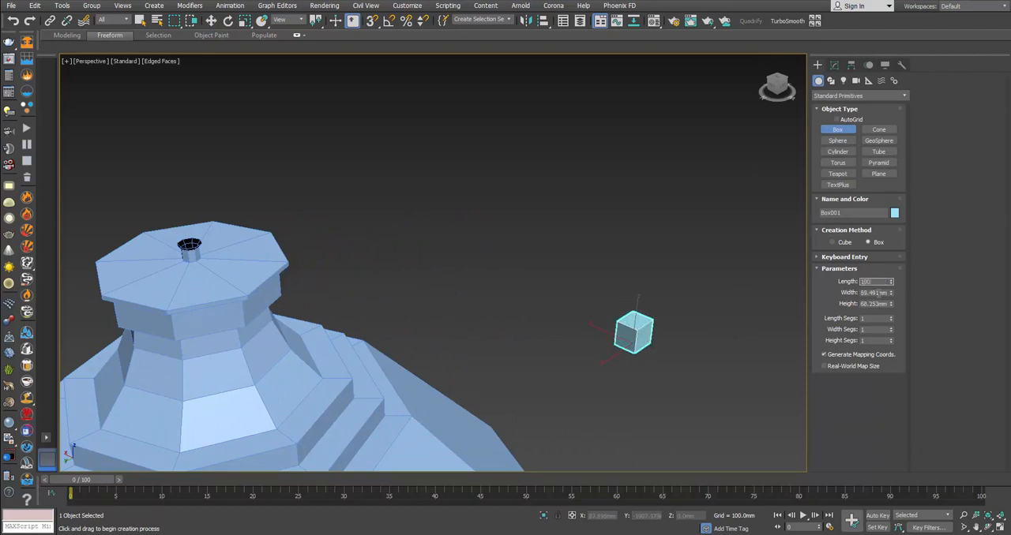
Step: Set the box's length, width and height to 100 mm
key("Tab")
type("100")
key("Tab")
type("100")
key("Return")
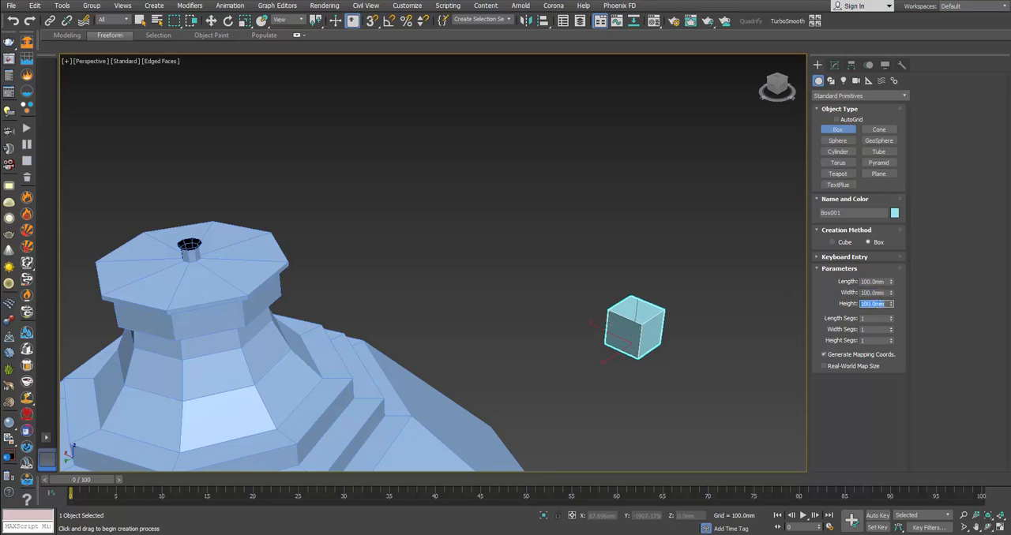
Step: Move the box over the cap's stem in the Front view and scale it down to about 46 mm
right_click(725, 316)
key("alt+w")
middle_click_drag(666, 208, 671, 248)
left_click_drag(668, 192, 642, 110)
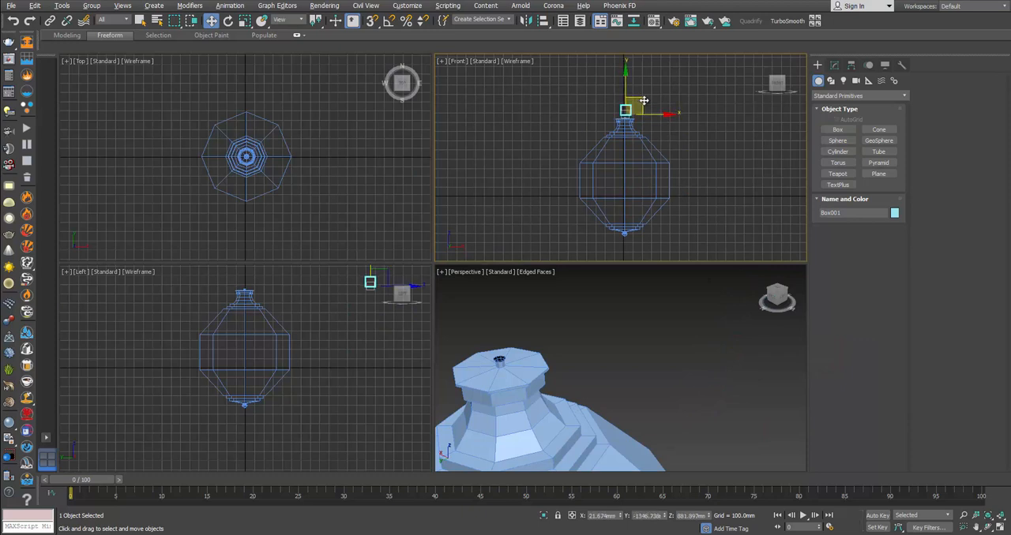
scroll(616, 112, "up", 5)
scroll(616, 112, "up", 5)
left_click_drag(698, 143, 685, 230)
key("r")
key("w")
left_click_drag(684, 186, 681, 186)
middle_click_drag(357, 337, 363, 387)
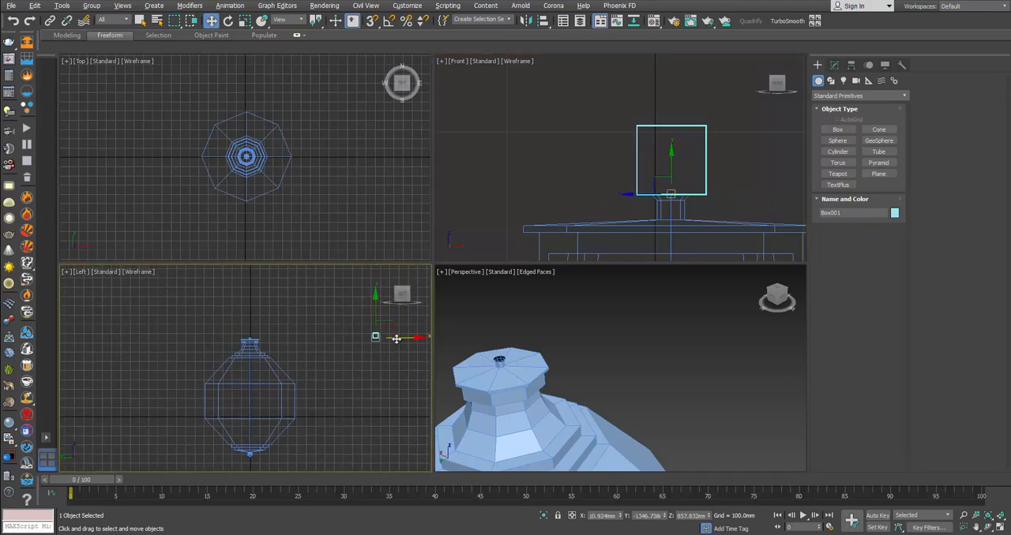
Step: Align the box centre to centre with the lantern body on the X, Y and Z positions
left_click(544, 21)
left_click(660, 230)
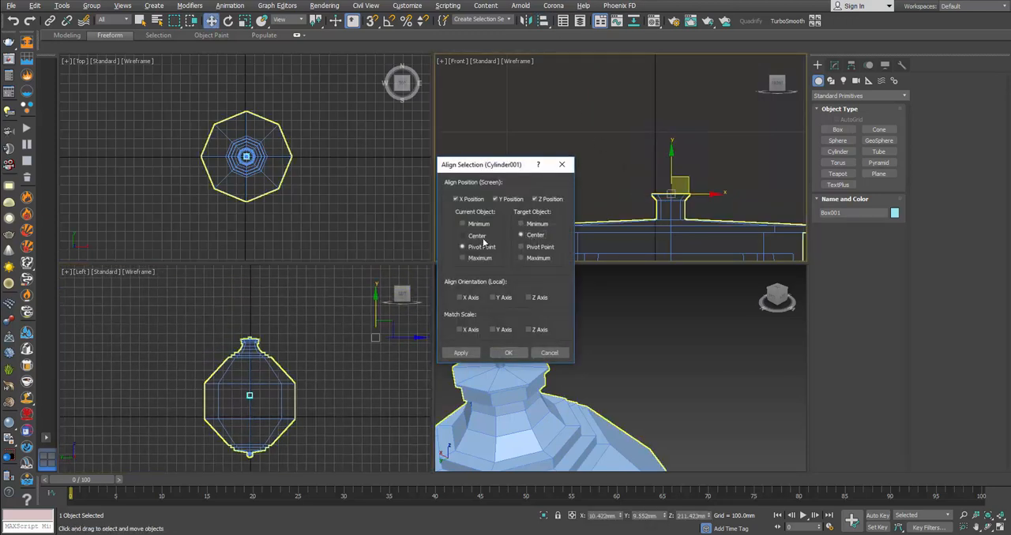
left_click(508, 352)
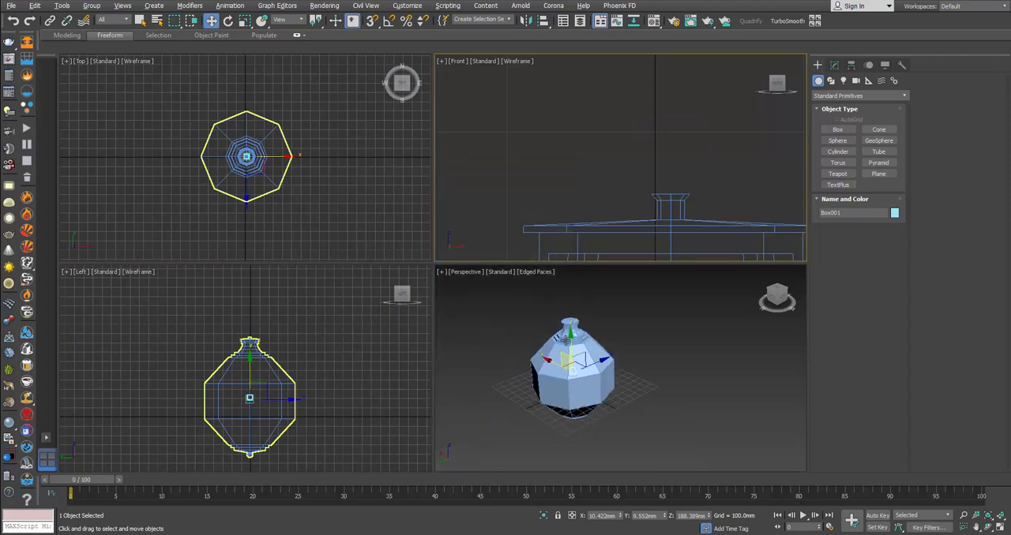
Step: Raise the box vertically until its base sits within the stem's flared top, at a Z position of about 853.7 mm
left_click(566, 338)
scroll(646, 200, "up", 3)
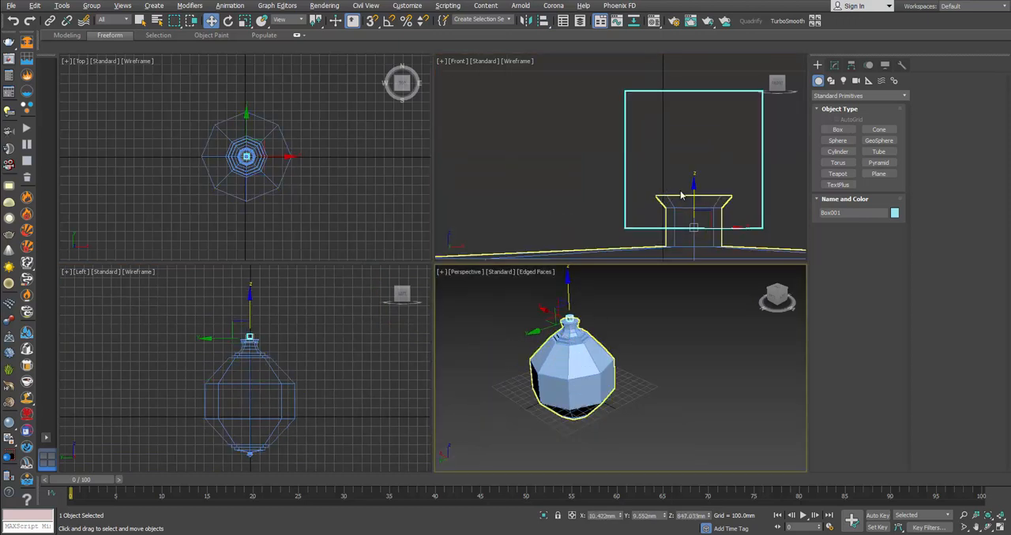
middle_click(692, 197)
mouse_move(692, 194)
left_mouse_down()
mouse_move(697, 163)
mouse_move(698, 184)
left_mouse_up()
middle_click_drag(674, 352, 686, 388)
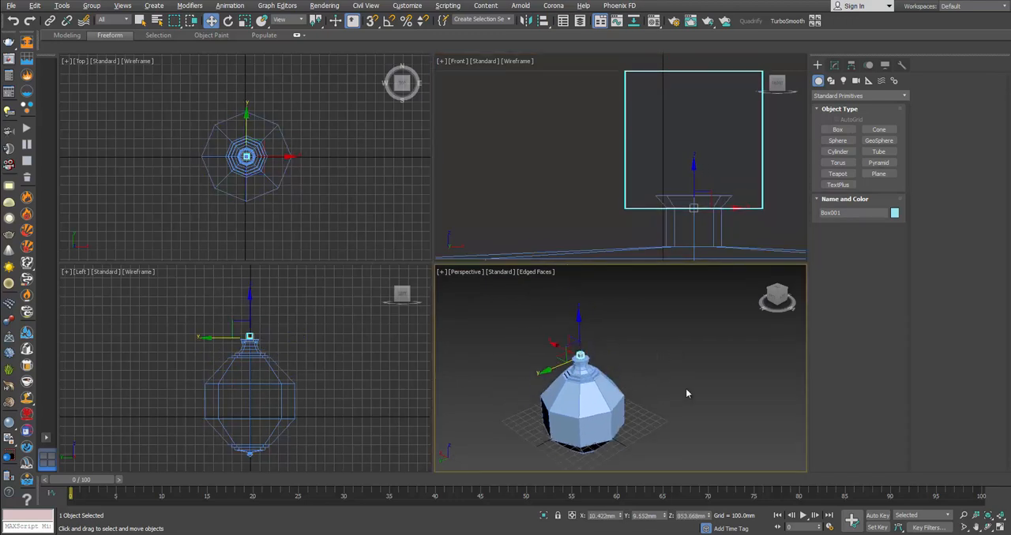
Step: Convert the box on top of the stem to an Editable Poly
key("alt+w")
middle_click_drag(455, 303, 515, 270)
scroll(471, 262, "up", 10)
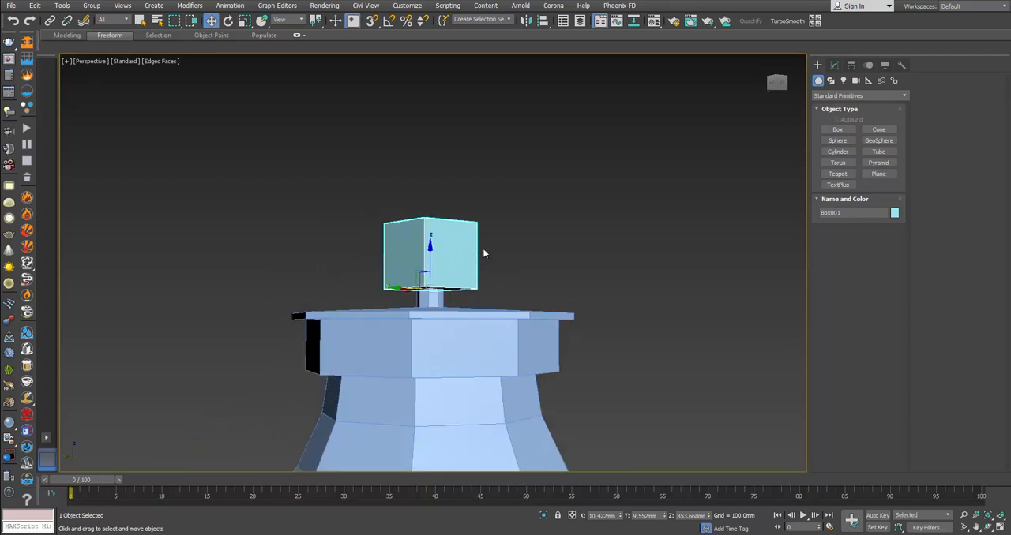
right_click(484, 254)
mouse_move(577, 354)
left_click(638, 360)
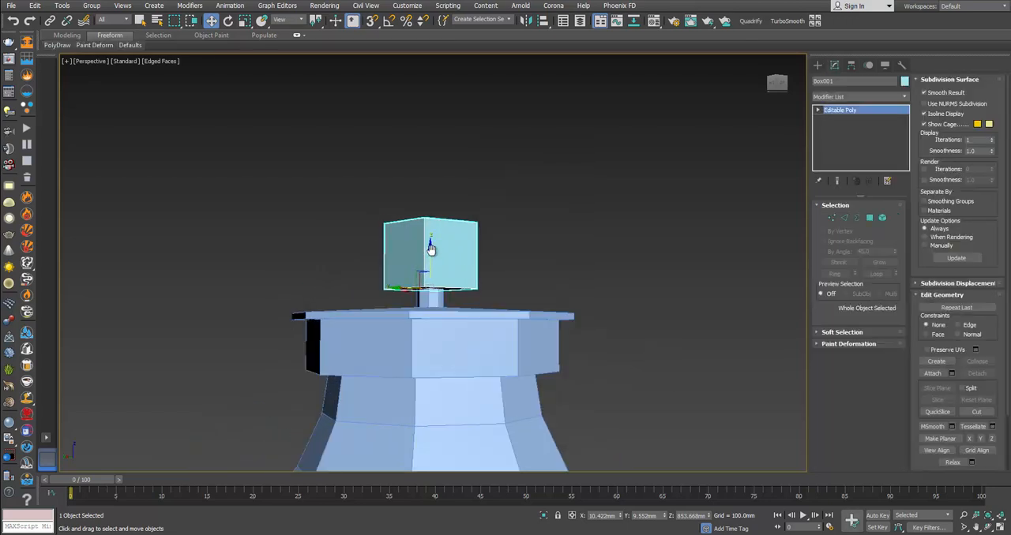
Step: Check the finial in the magnified photo, then connect all twelve edges of the box into diamond patterns on its faces
middle_click_drag(431, 250, 454, 250)
middle_click_drag(482, 268, 473, 269, "alt")
key("alt+Tab")
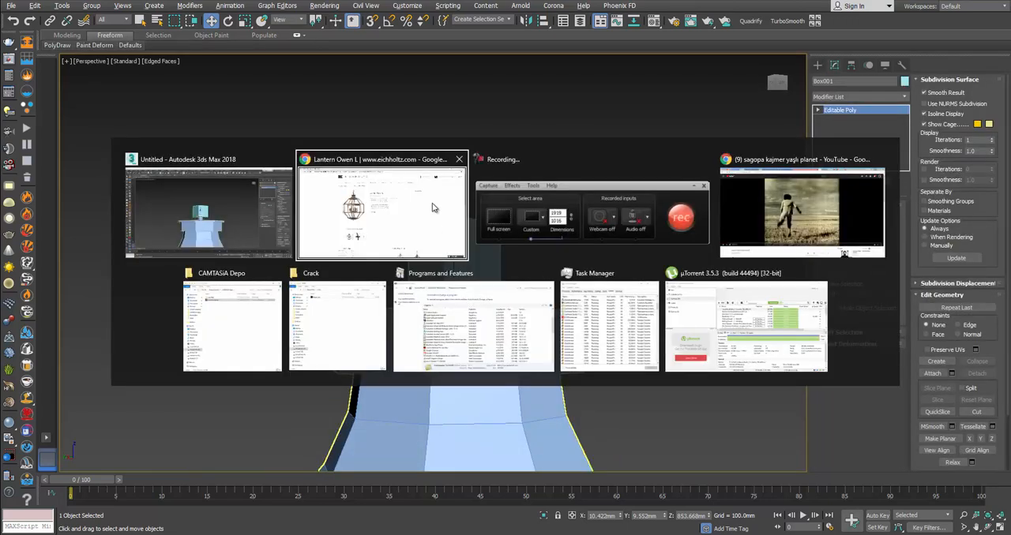
left_click(432, 207)
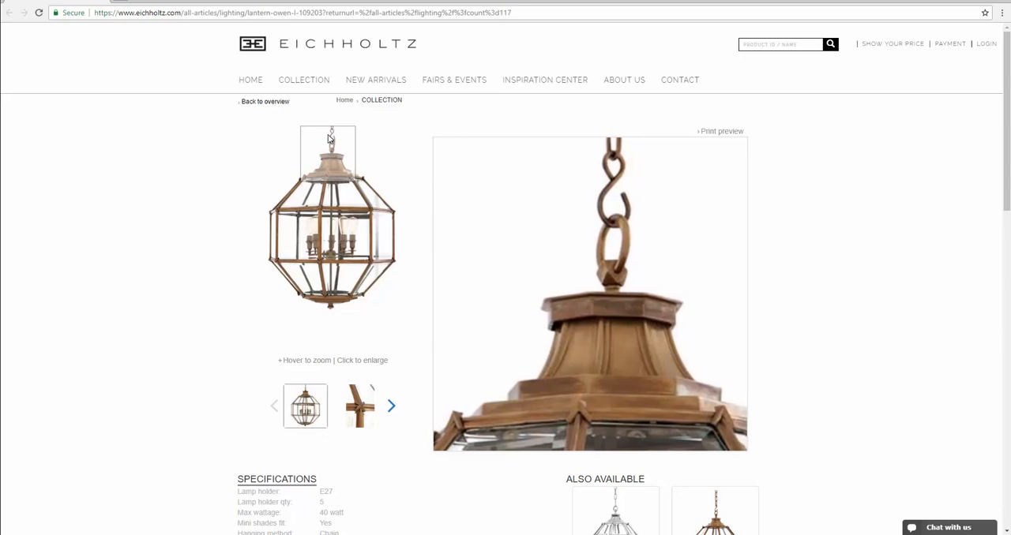
key("alt+Tab")
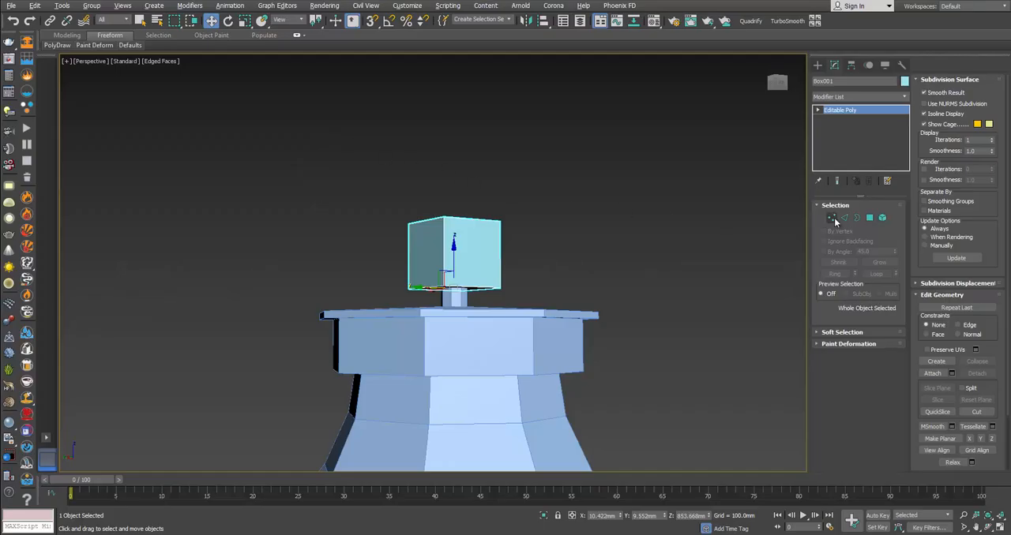
left_click(843, 218)
left_click_drag(606, 334, 606, 333)
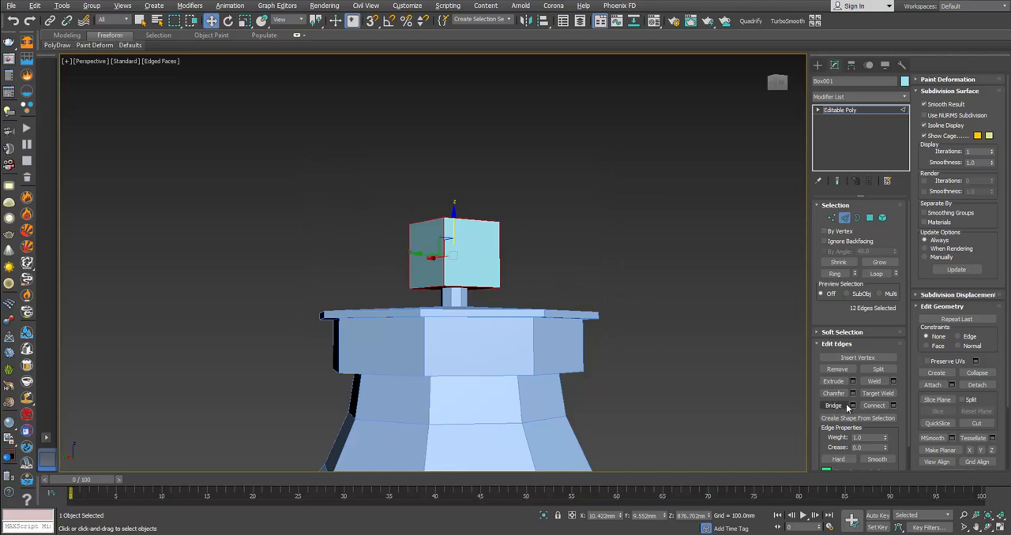
left_click(873, 406)
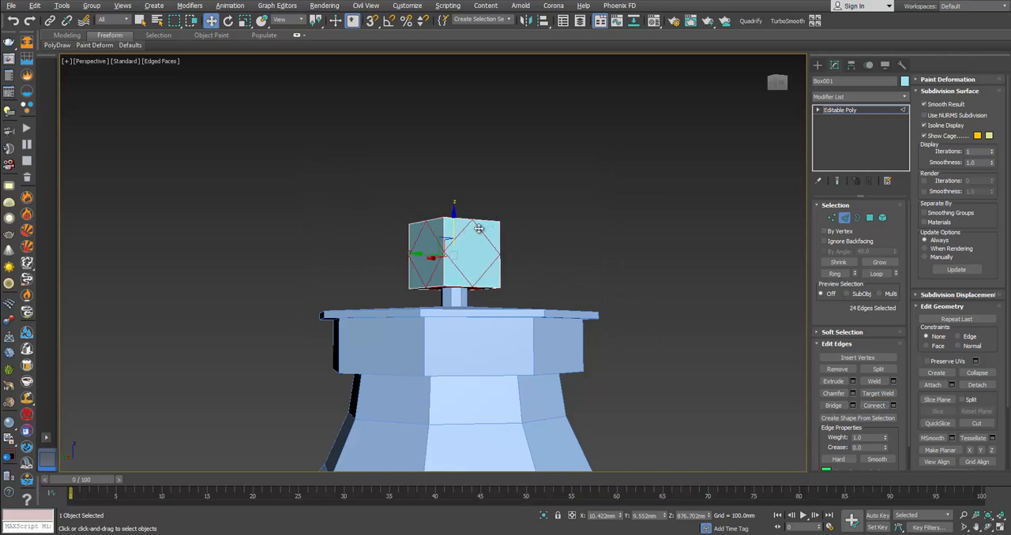
Step: Remove the box's eight original corner vertices to turn it into a faceted finial
middle_click_drag(525, 282, 492, 286, "alt")
scroll(445, 246, "up", 3)
middle_click_drag(466, 255, 622, 254, "alt")
left_click(648, 254)
left_click(831, 218)
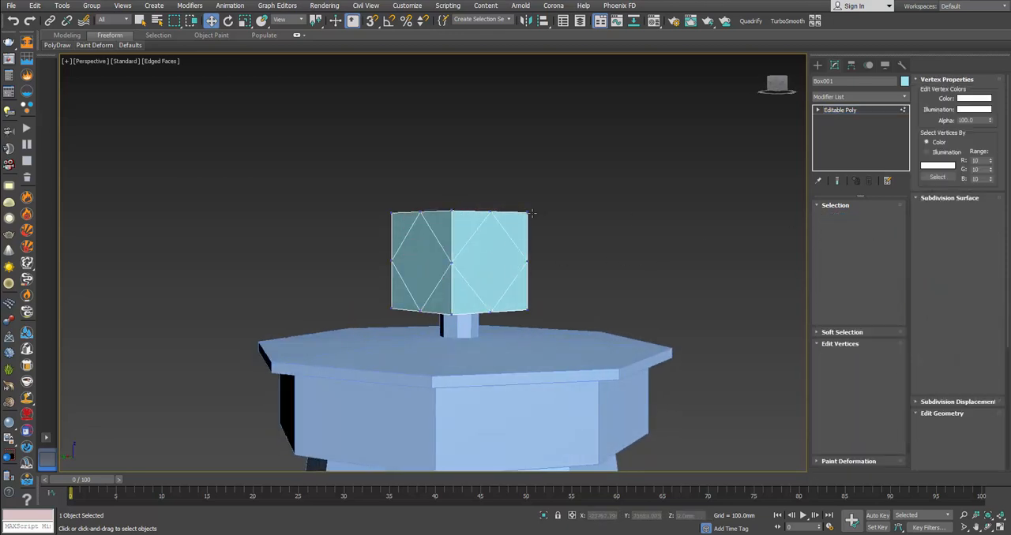
left_click(528, 212)
middle_click_drag(457, 220, 498, 285, "alt")
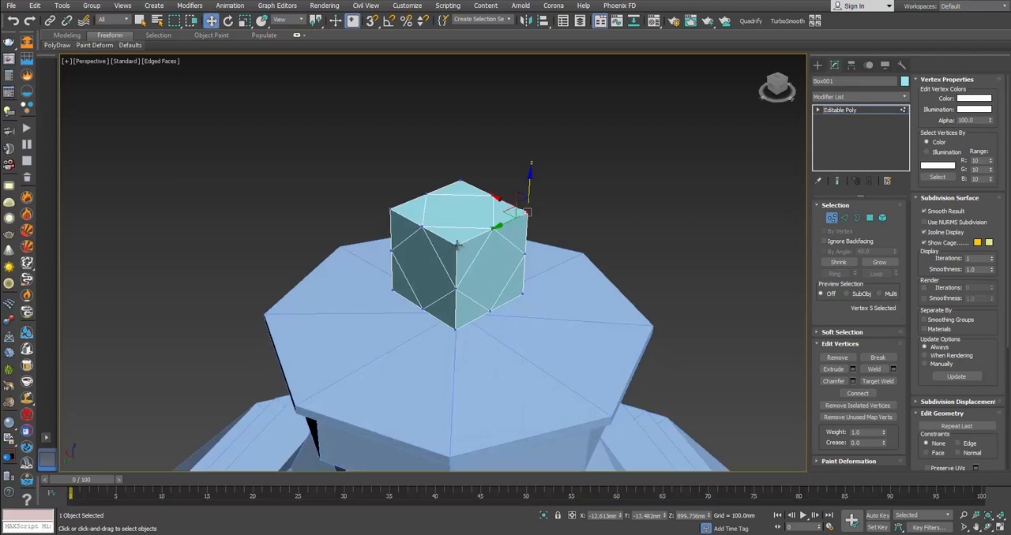
left_click(456, 244, "ctrl")
left_click(388, 211, "ctrl")
left_click(461, 181, "ctrl")
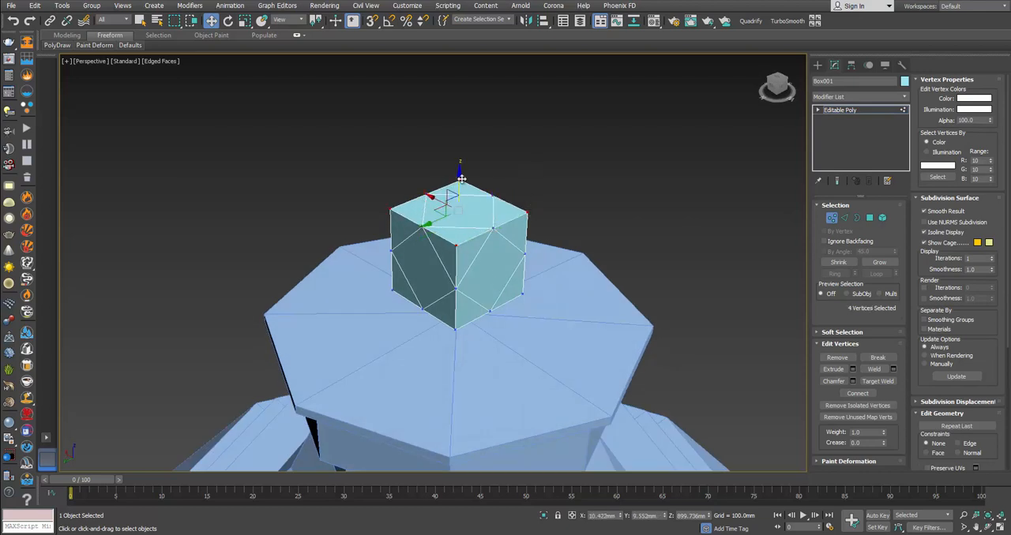
left_click(523, 294, "ctrl")
left_click(455, 329, "ctrl")
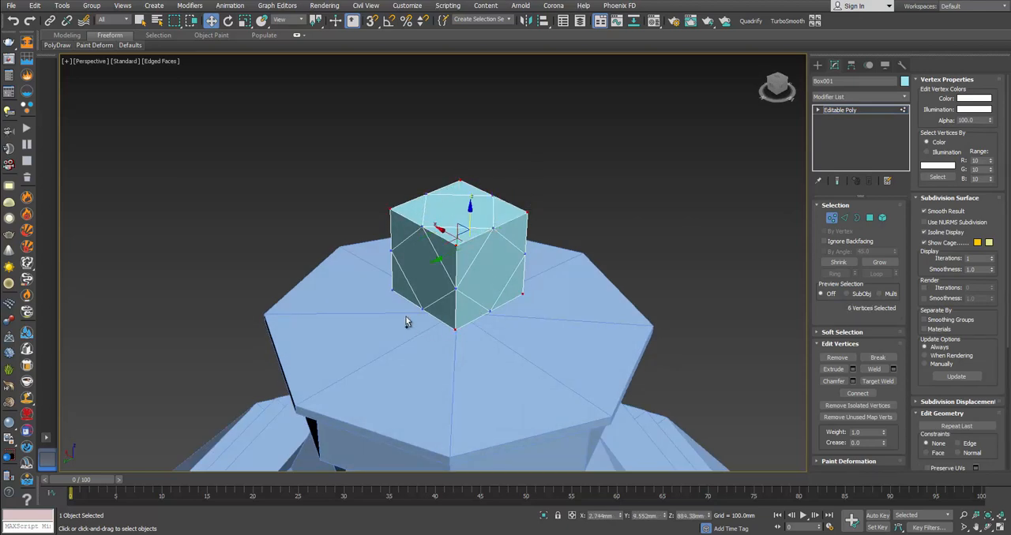
left_click(391, 291, "ctrl")
middle_click_drag(383, 294, 558, 290, "alt")
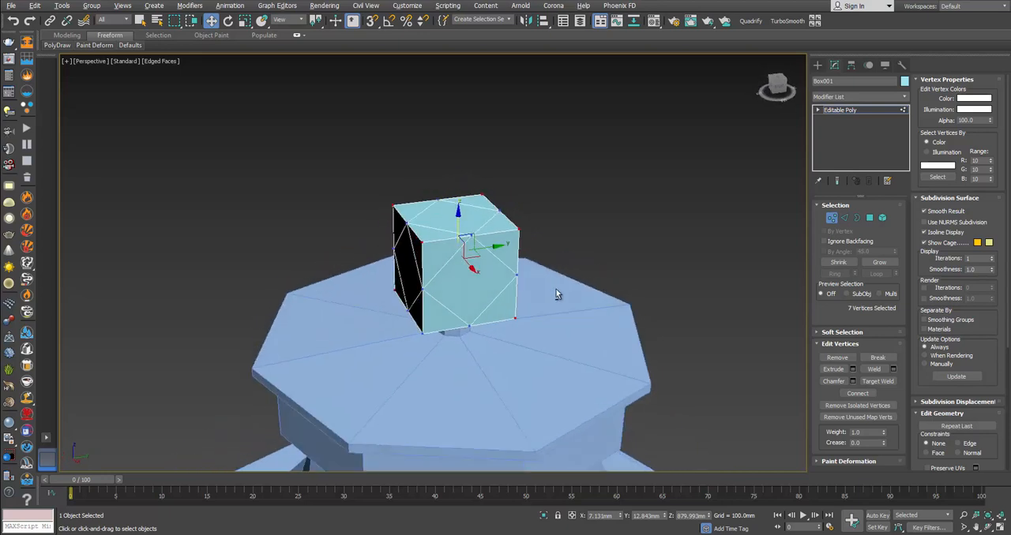
left_click(423, 333, "ctrl")
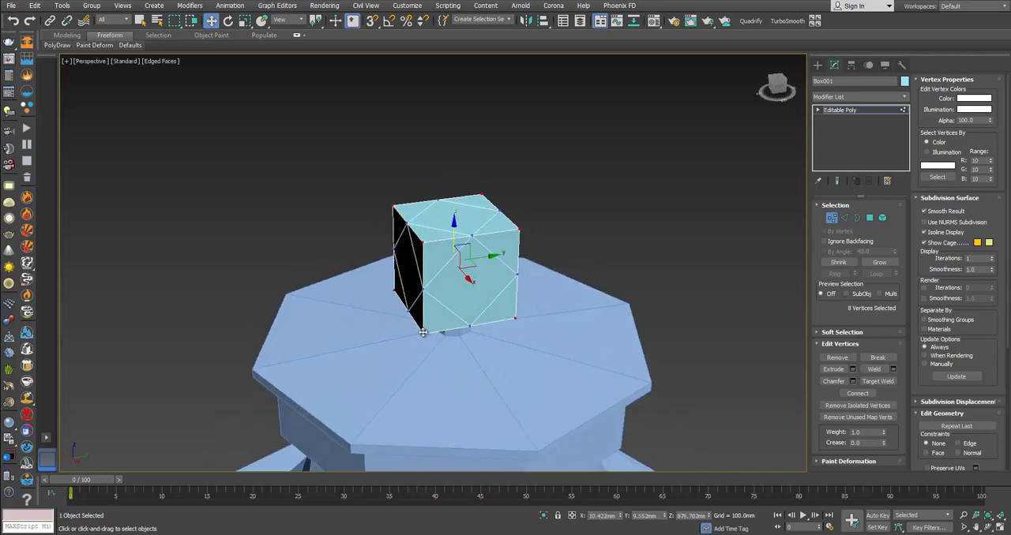
left_click(836, 358)
Step: Auto-smooth all the finial's polygons with a 45 threshold to give it crisp, flat facets
middle_click_drag(670, 312, 514, 237, "alt")
key("1")
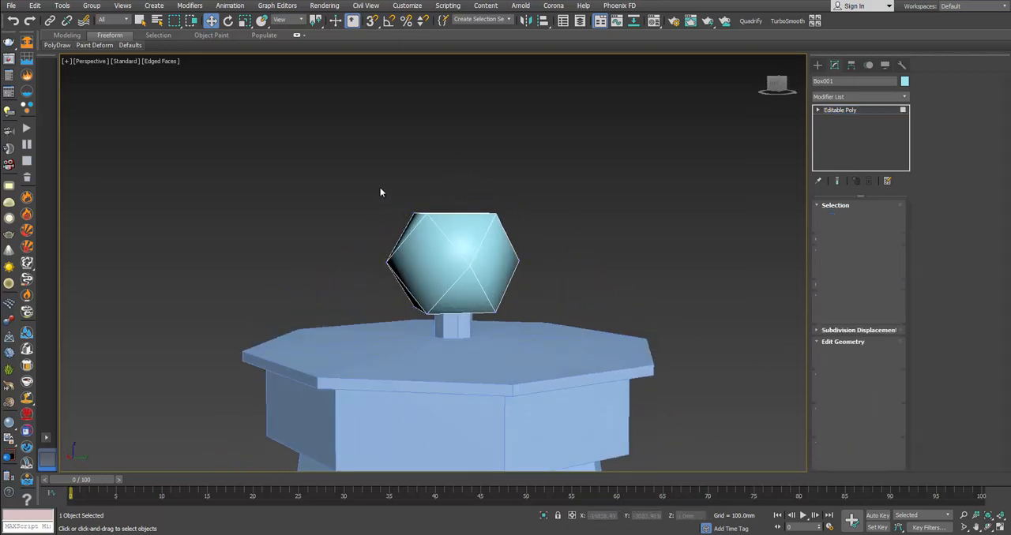
key("4")
left_click_drag(380, 192, 655, 395)
scroll(914, 456, "down", 5)
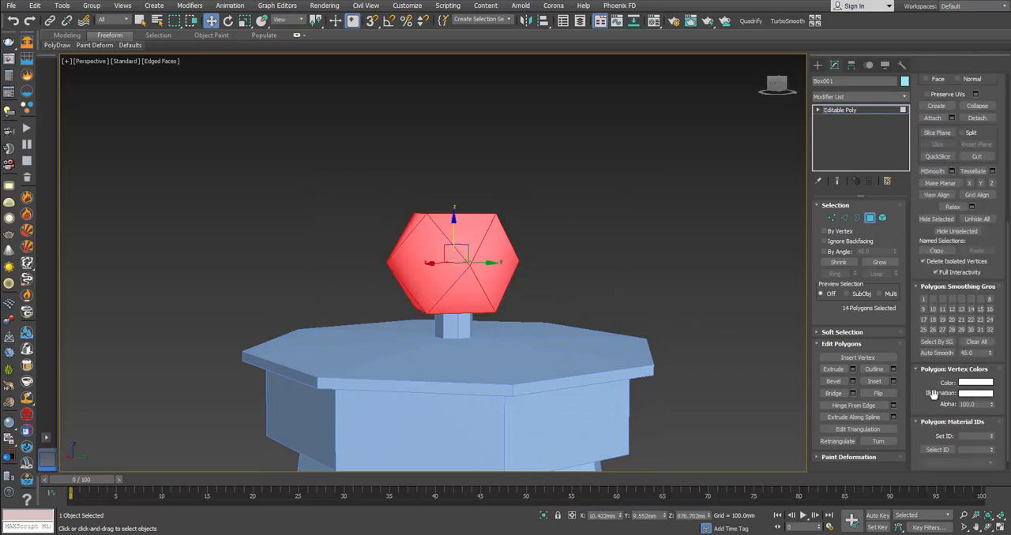
left_click(932, 353)
left_click(585, 302)
middle_click_drag(584, 302, 587, 305, "alt")
Step: Compare the finial's size and shape above the cap with the magnified product photo
key("alt+Tab")
mouse_move(332, 185)
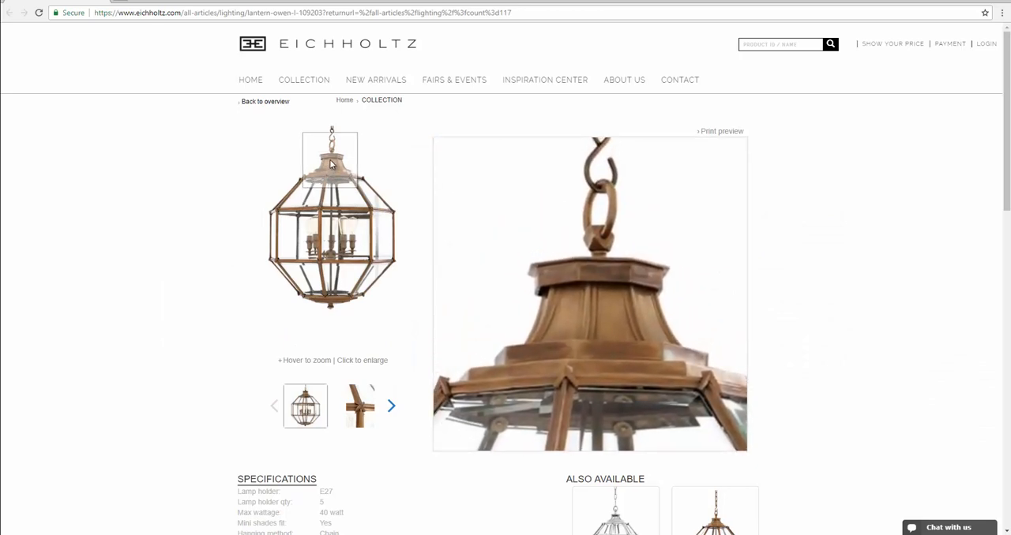
key("alt+Tab")
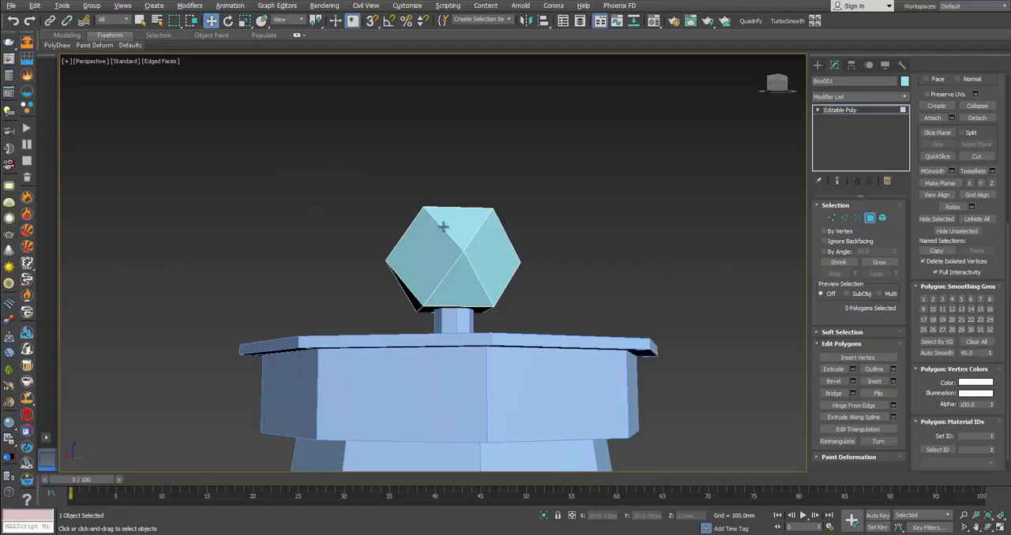
middle_click_drag(443, 227, 519, 237, "alt")
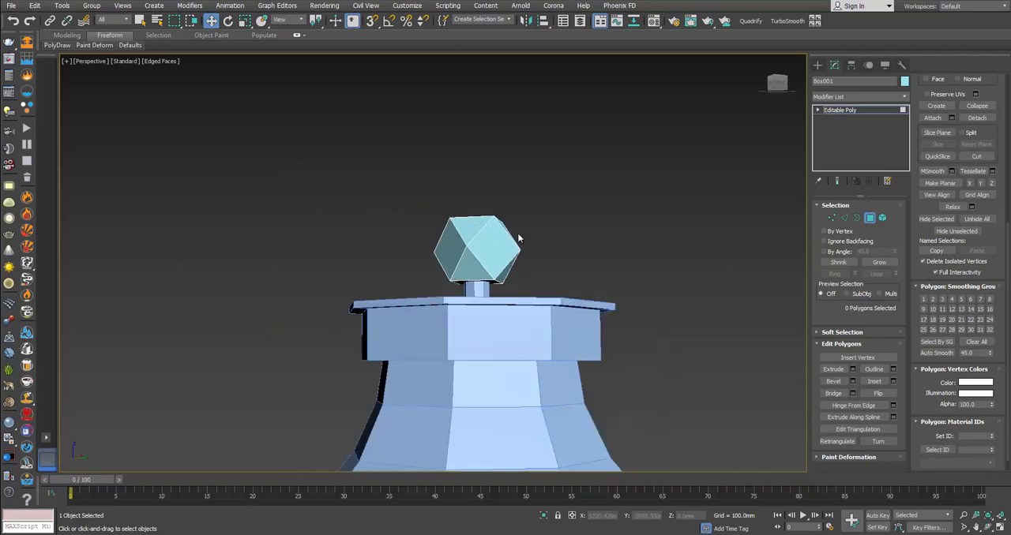
scroll(518, 237, "down", 2)
scroll(490, 232, "up", 2)
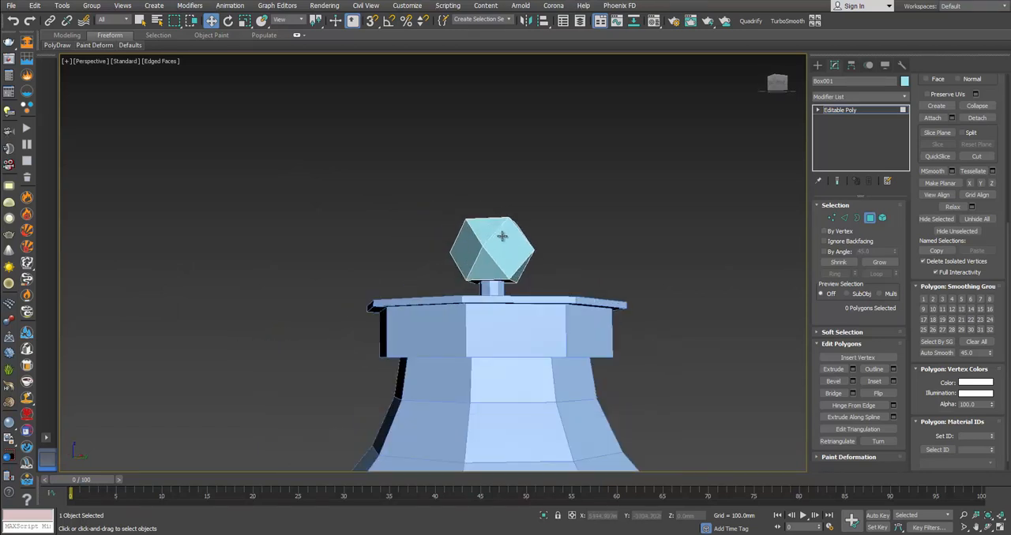
key("alt+Tab")
mouse_move(343, 156)
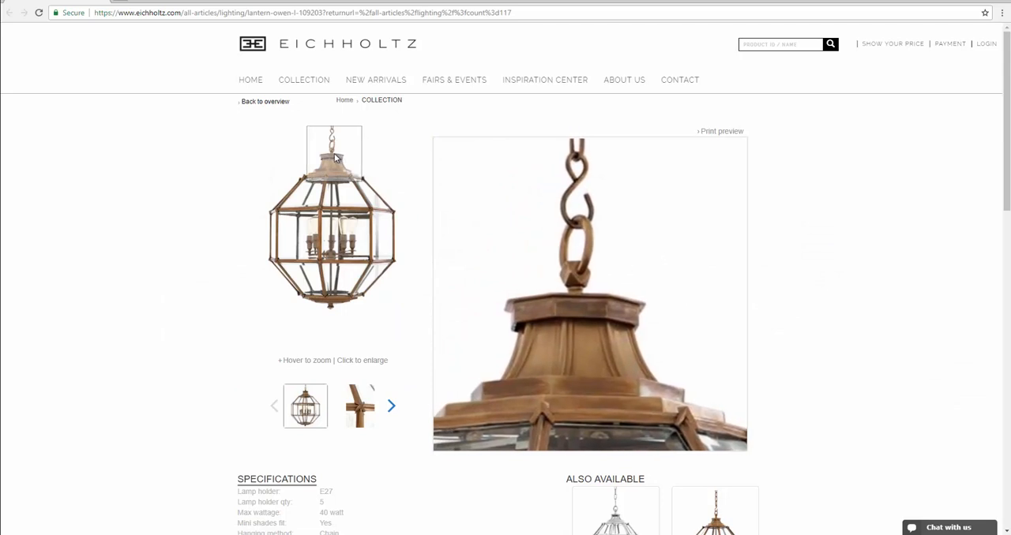
key("alt+Tab")
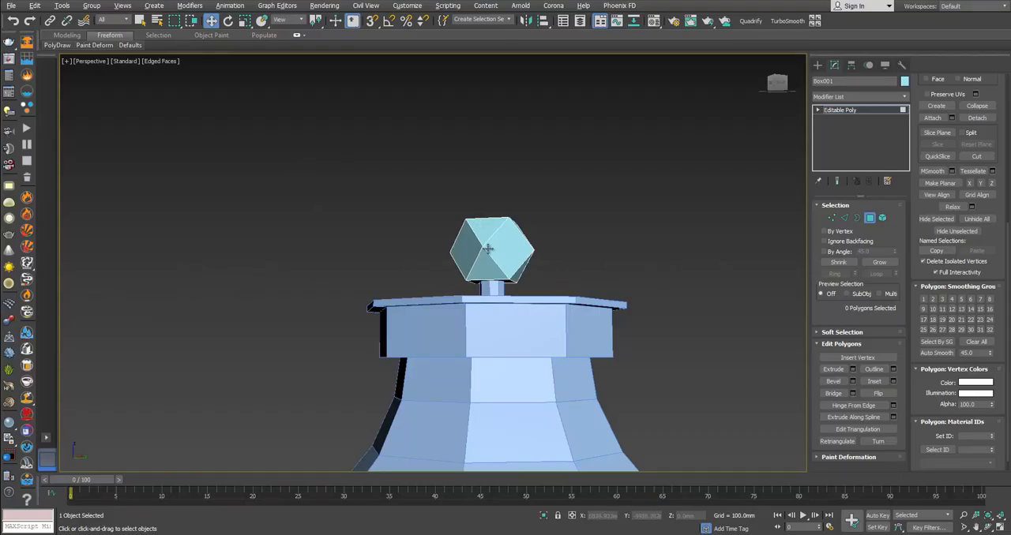
Step: Scale the whole finial down uniformly to bring its proportions closer to the photo
left_click(870, 218)
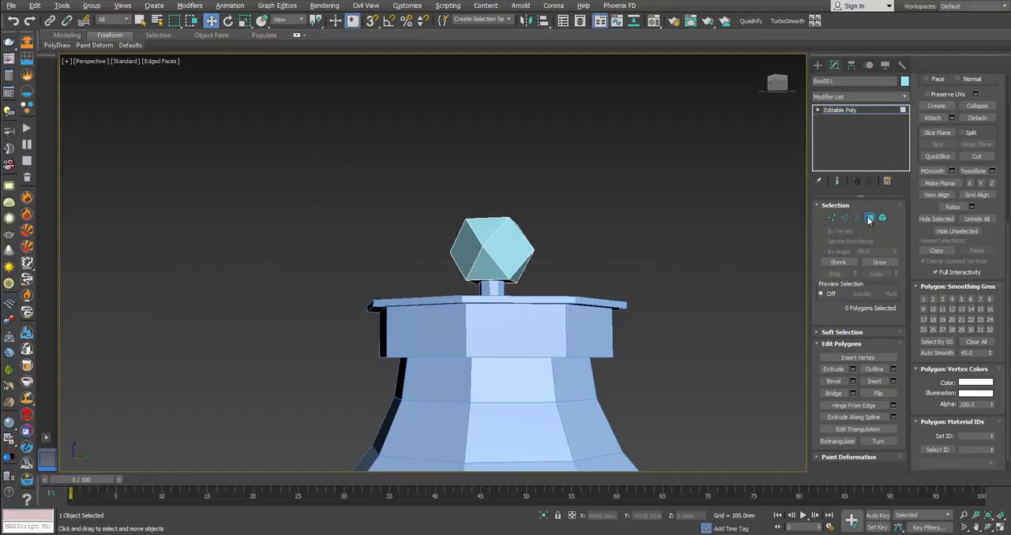
key("r")
left_click_drag(494, 287, 496, 301)
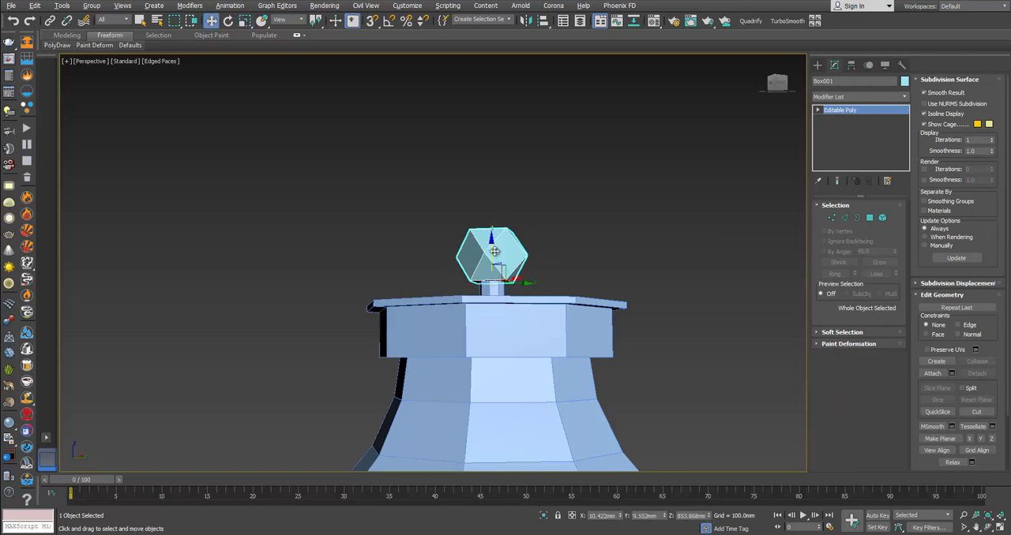
Step: Lower the open border of the stem's flared top and extend it upward into a short vertical rim, at about Z 857.4 mm
key("w")
scroll(492, 267, "up", 5)
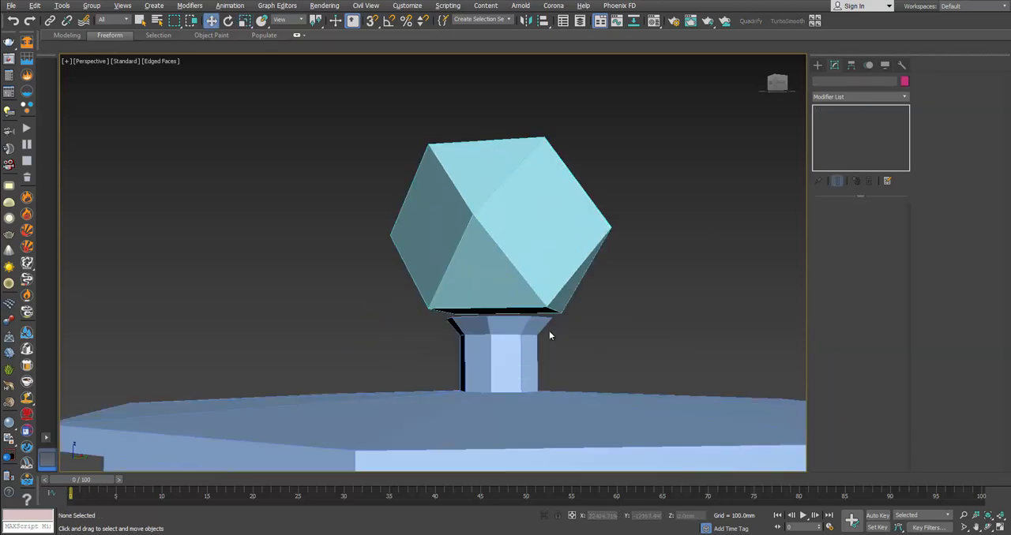
left_click(548, 330)
left_click(857, 218)
left_click(537, 319)
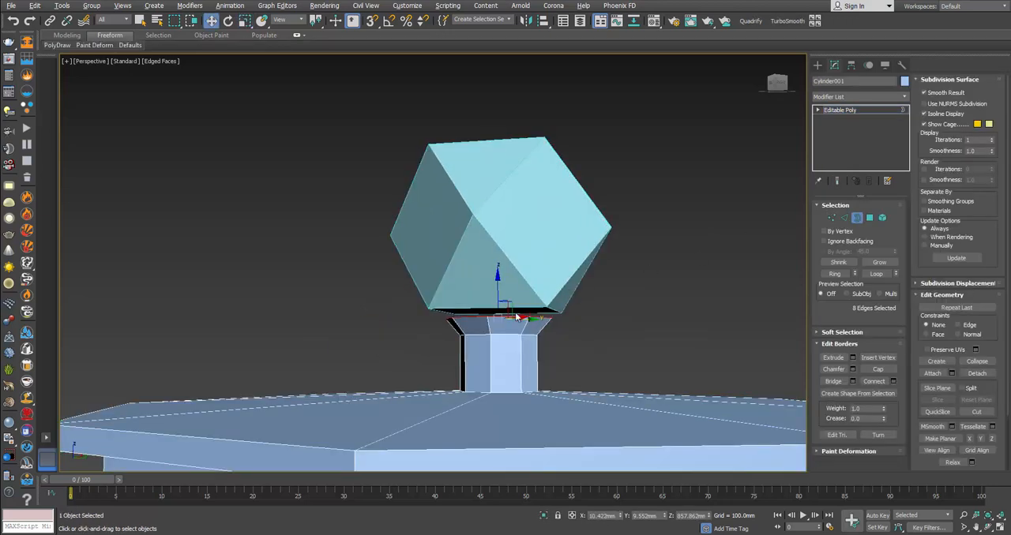
mouse_move(497, 286)
left_mouse_down()
mouse_move(499, 298)
mouse_move(498, 289)
left_mouse_up()
middle_click_drag(506, 304, 506, 298, "alt")
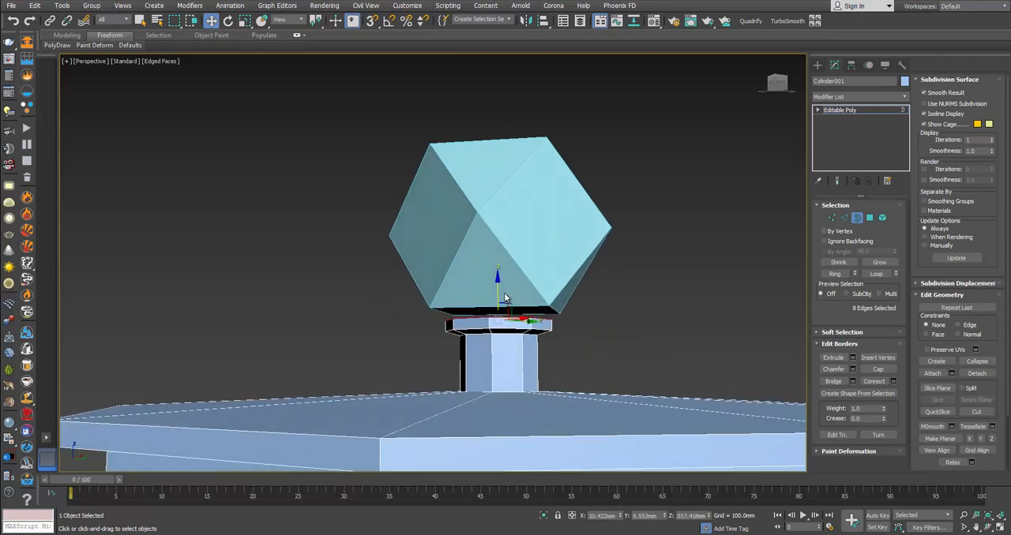
Step: Raise the finial so it rests on the stem's new rim, at a Z position of about 857.8 mm
left_click(859, 218)
scroll(647, 264, "down", 2)
middle_click_drag(594, 270, 589, 257, "alt")
left_click(515, 295)
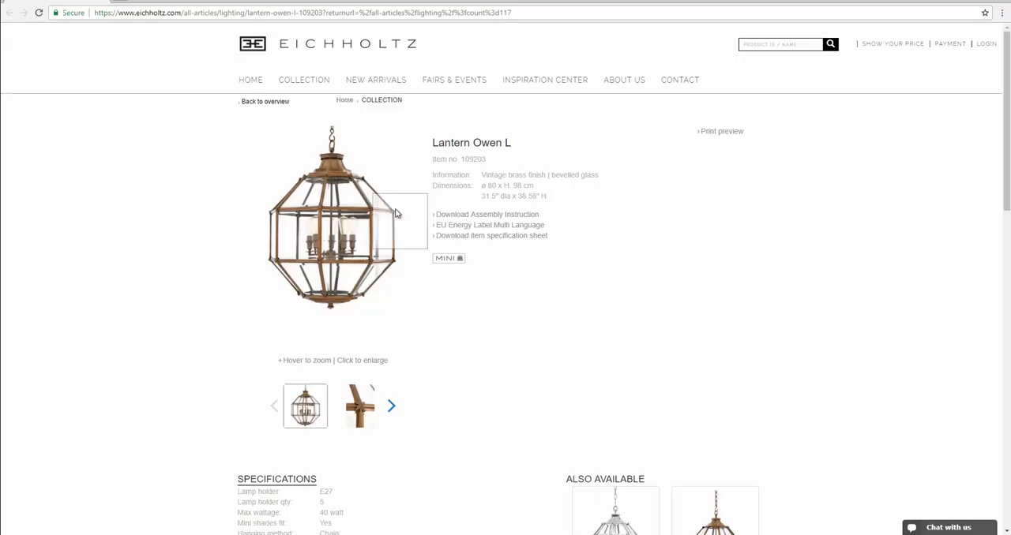
mouse_move(341, 161)
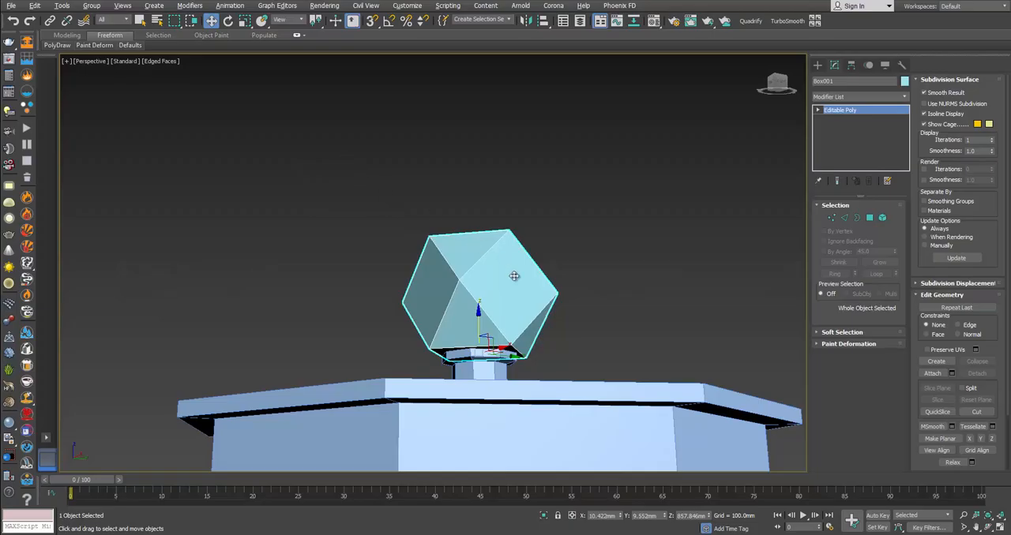
middle_click_drag(486, 286, 508, 288, "alt")
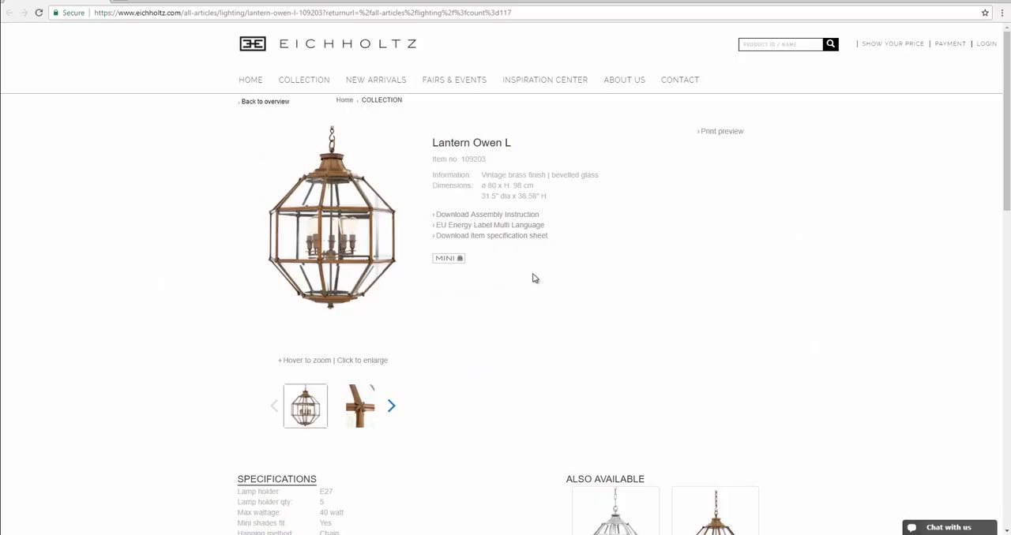
Step: Check the hanging ring in the enlarged photo, then draw a circle of about 40 mm radius in the front view, centred over the finial
mouse_move(304, 155)
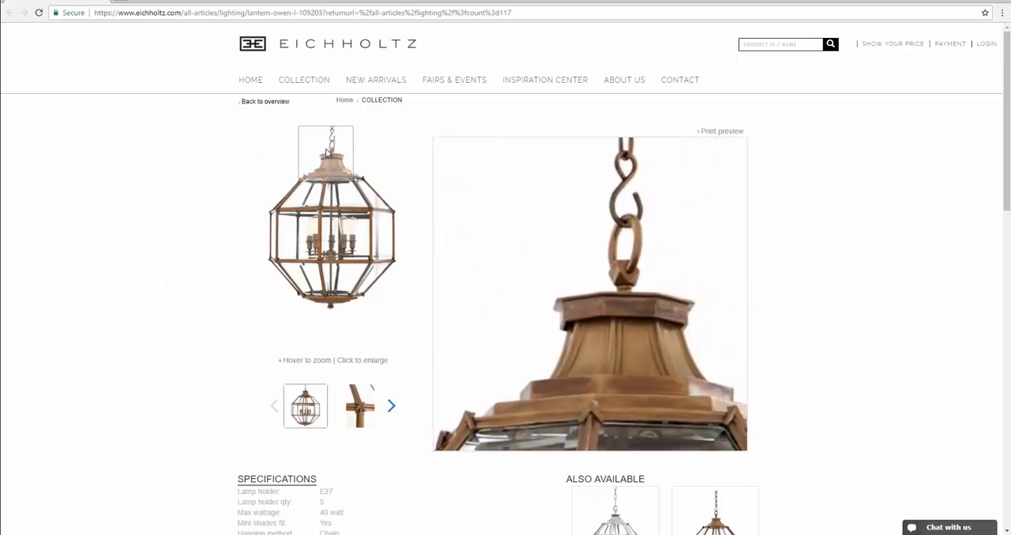
left_click(339, 166)
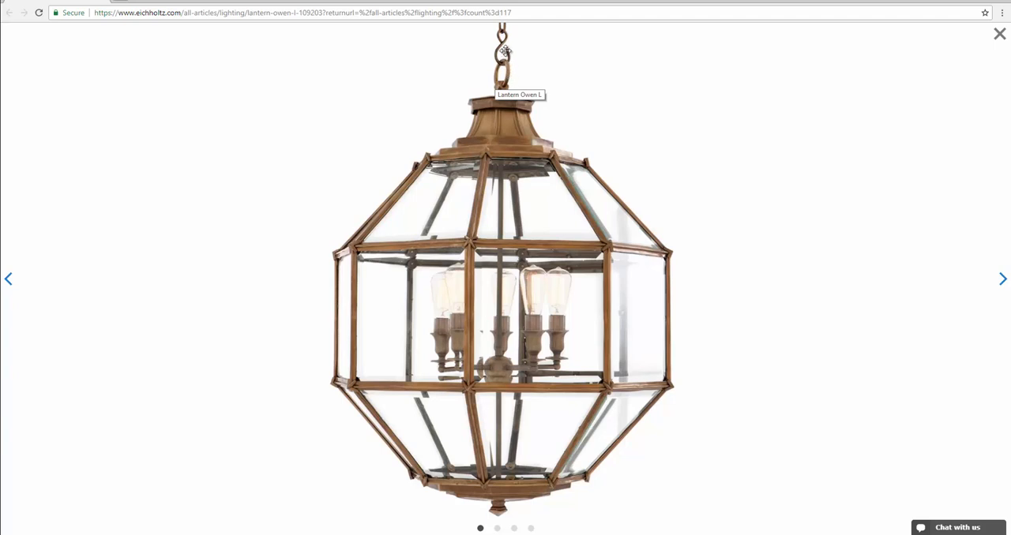
key("alt+Tab")
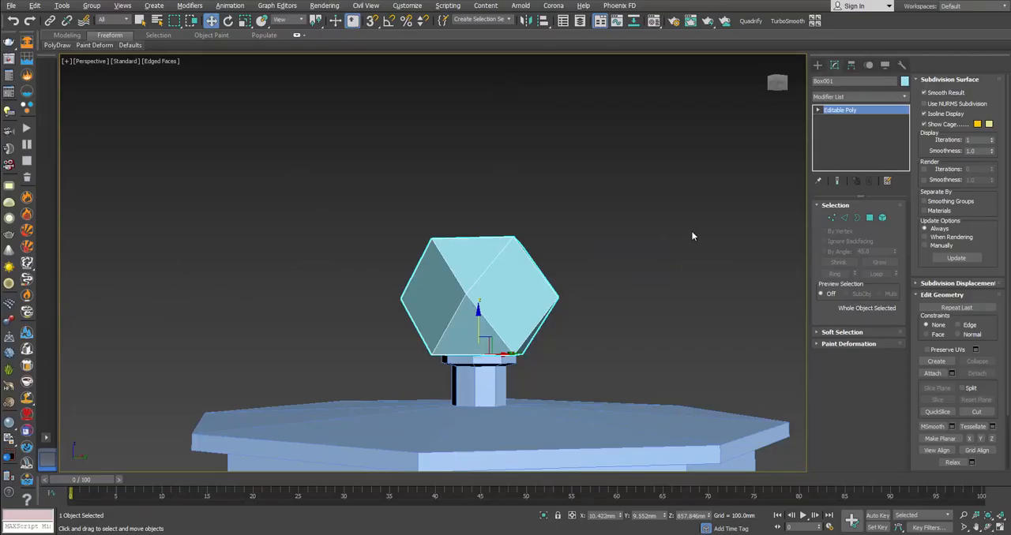
left_click(817, 65)
left_click(830, 79)
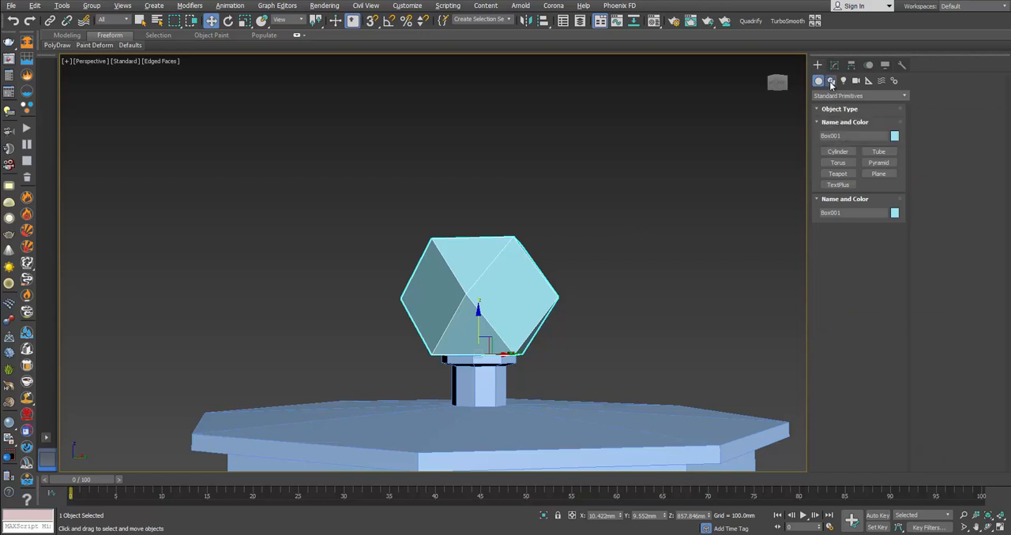
left_click(838, 149)
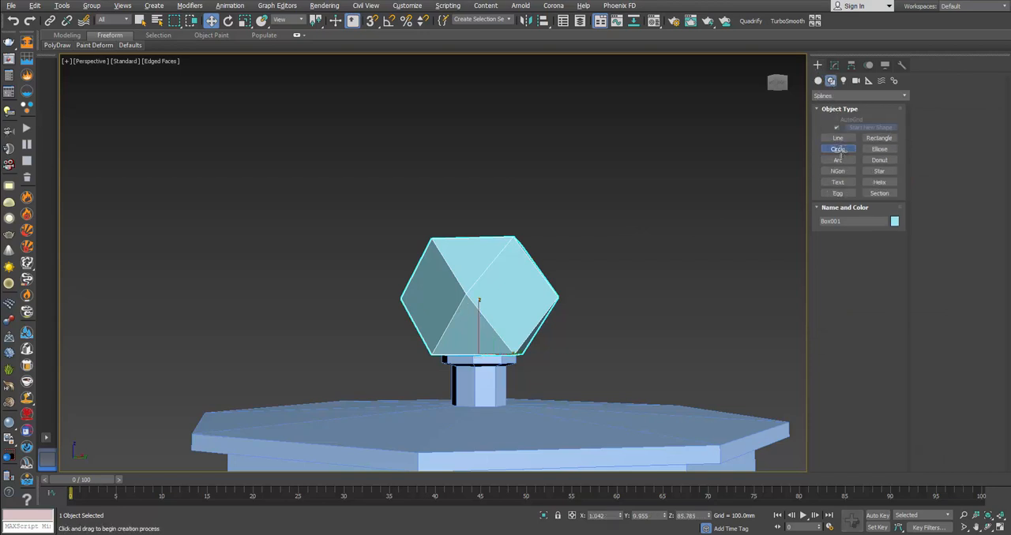
middle_click_drag(620, 211, 600, 236)
key("alt+w")
middle_click_drag(660, 161, 600, 192)
scroll(597, 191, "down", 2)
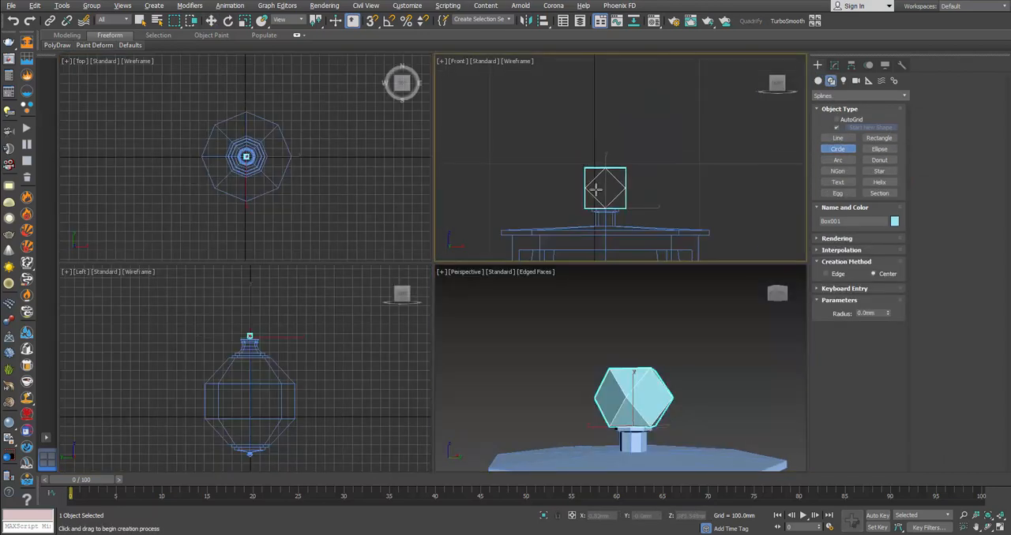
left_click_drag(592, 136, 618, 163)
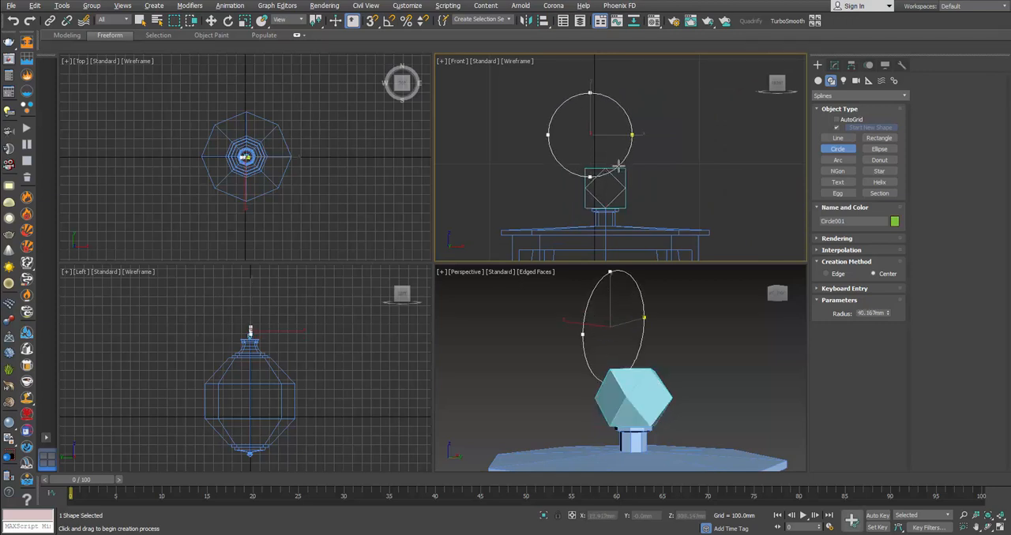
key("w")
left_click_drag(610, 121, 624, 139)
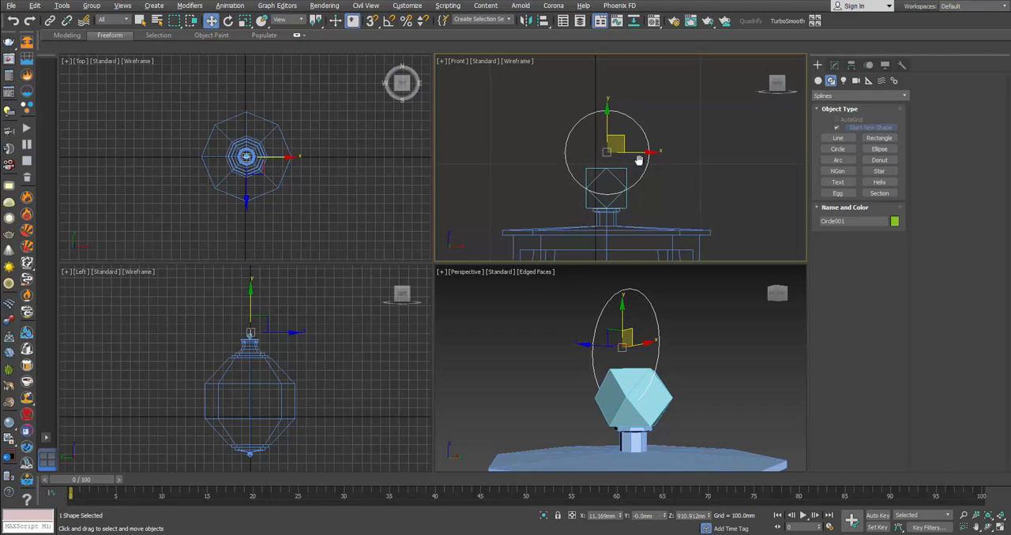
Step: Check the S-hook in the photo, then start a curved spline in the front view, tracing the hook's open lower bend inside the circle's top
middle_click_drag(654, 168, 660, 204)
left_click(837, 139)
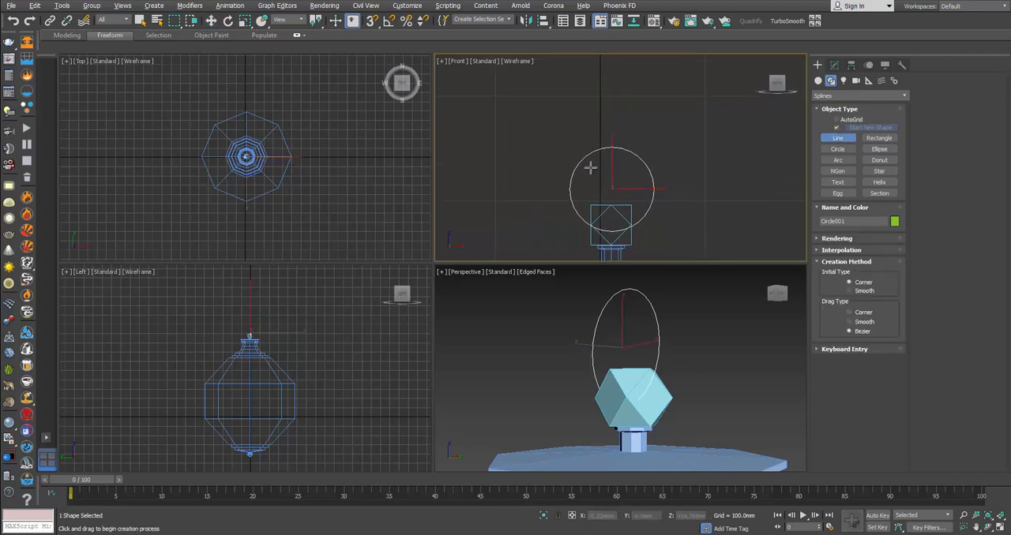
key("alt+Tab")
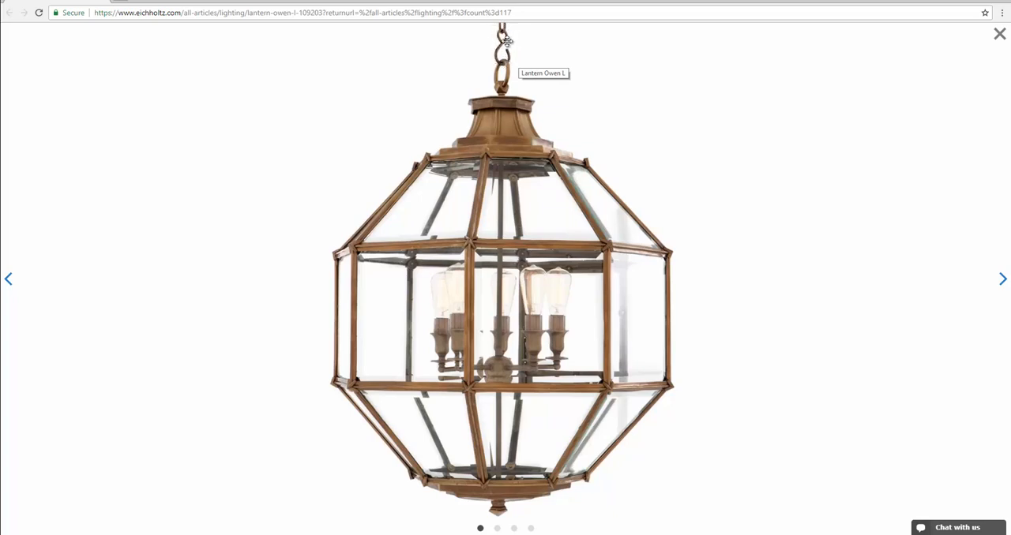
key("alt+Tab")
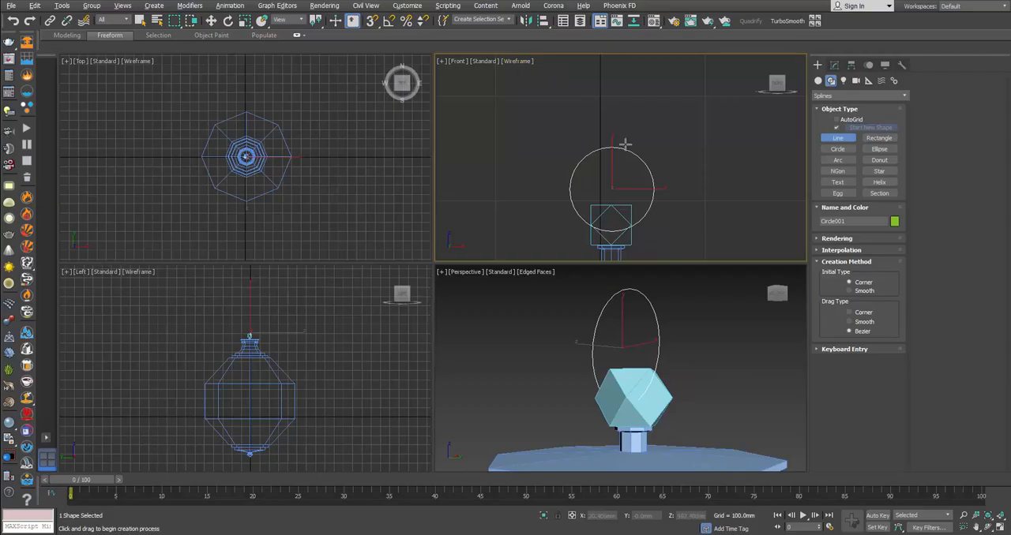
middle_click_drag(633, 125, 631, 136)
left_click(636, 136)
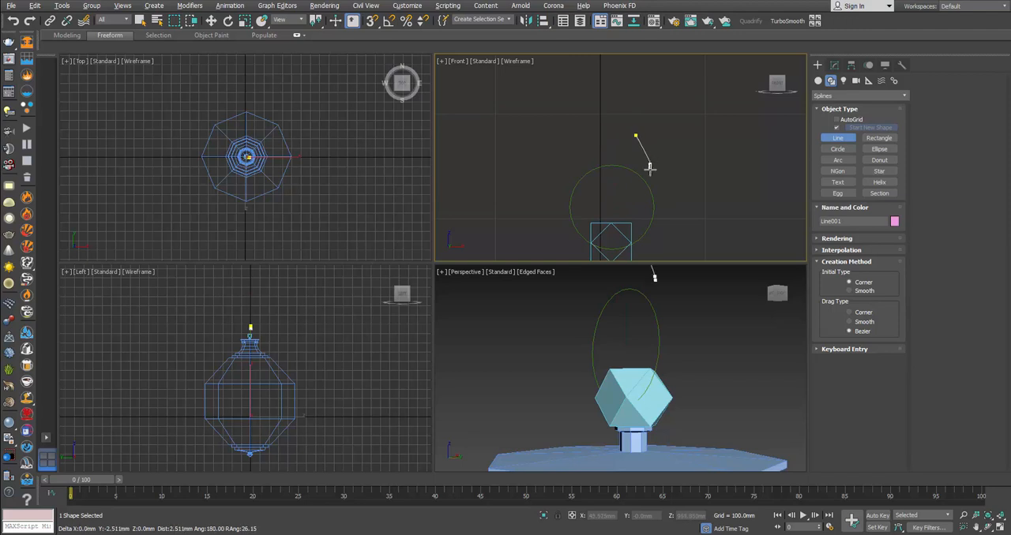
left_click(649, 164)
left_click(608, 186)
left_click(579, 139)
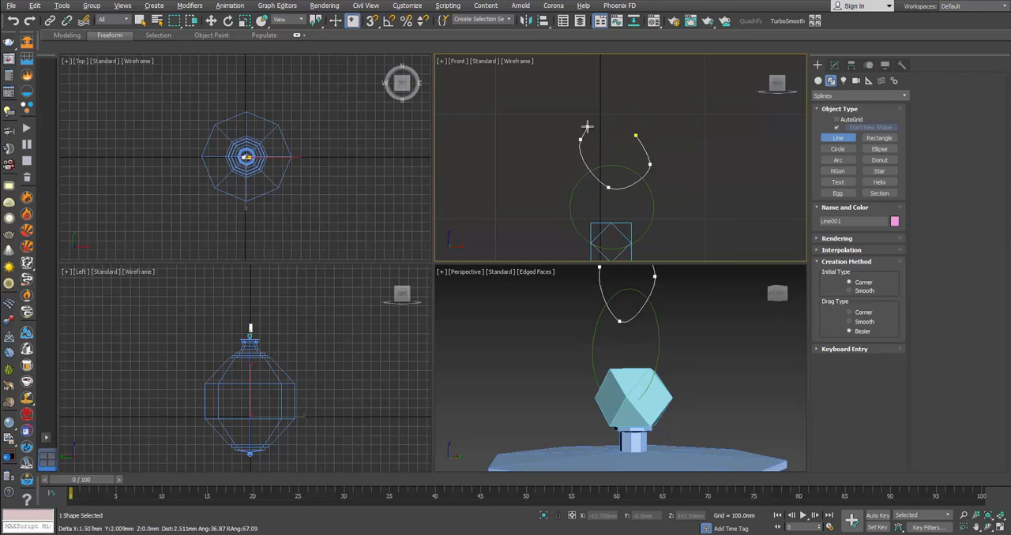
Step: Continue the spline upward into the S-hook's smaller upper loop and end it where the loop meets the hook's shaft
middle_click_drag(622, 86, 614, 145)
left_click(617, 126)
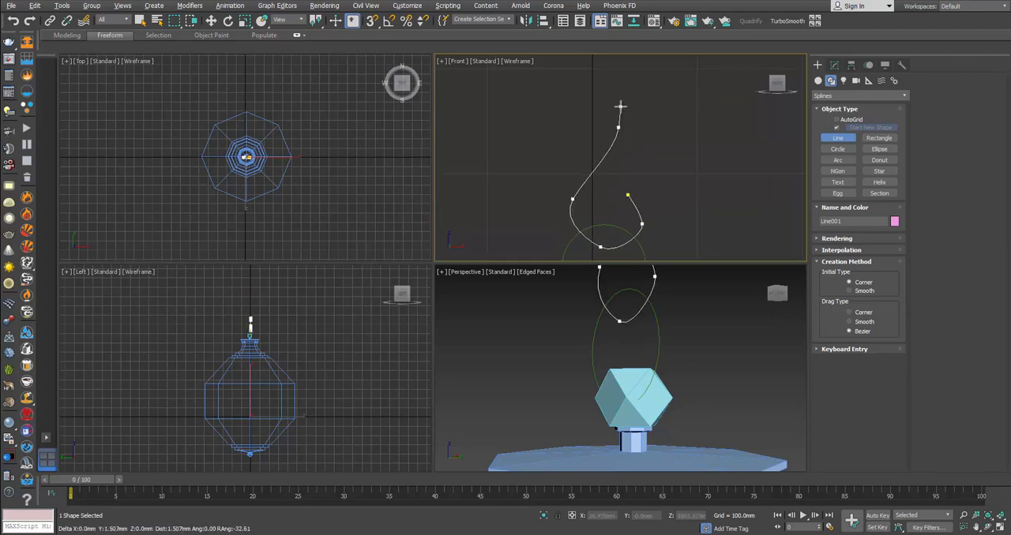
left_click(602, 100)
left_click(588, 140)
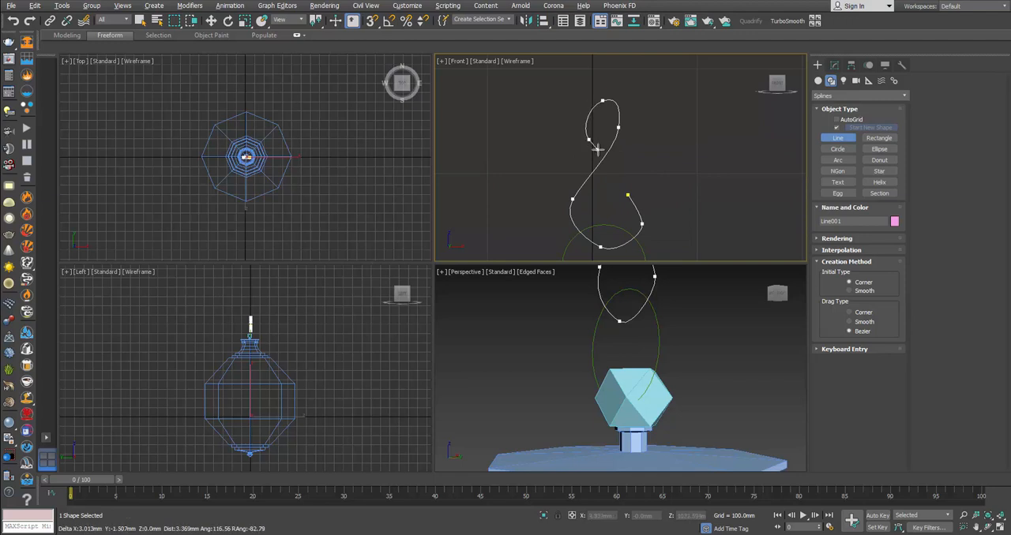
right_click(609, 156)
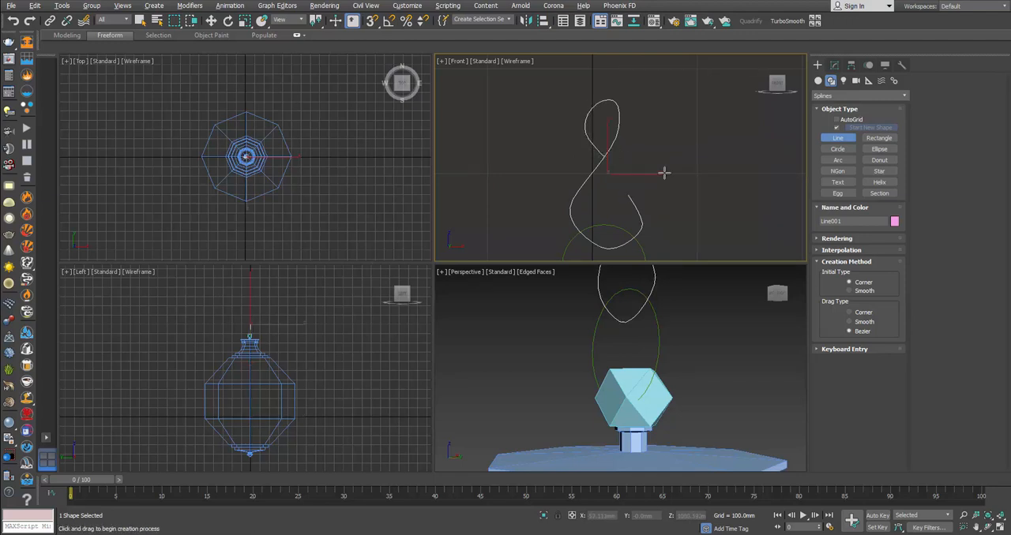
Step: Edit the hook spline's vertices: raise the open end and the bend's right vertex, shorten that vertex's handles, and adjust the left vertex
key("w")
key("1")
left_click(629, 196)
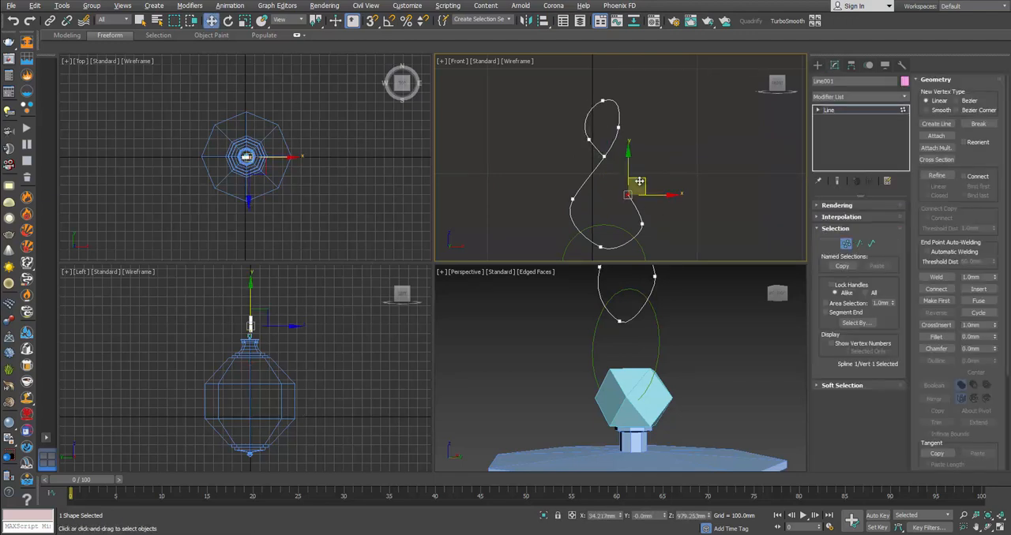
left_click(641, 223)
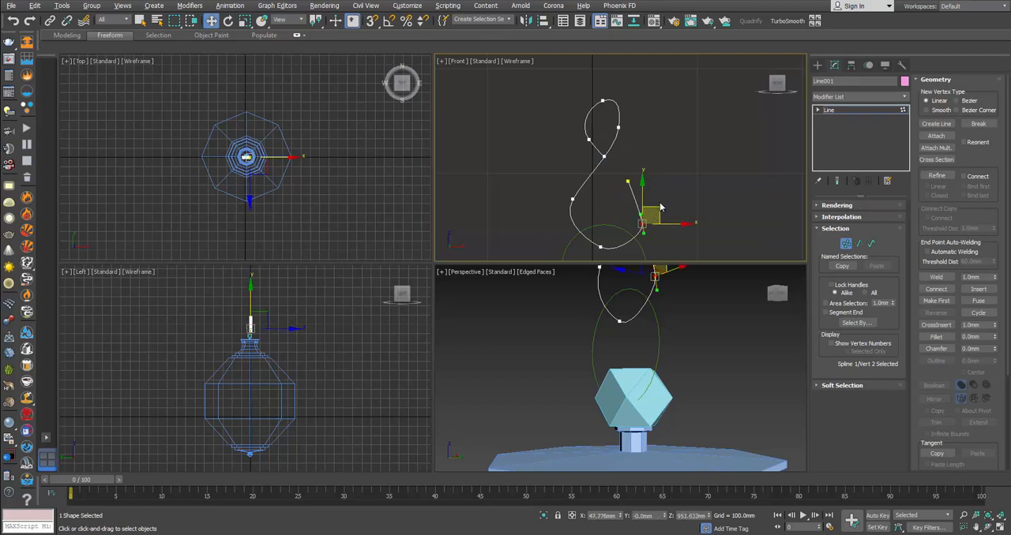
key("r")
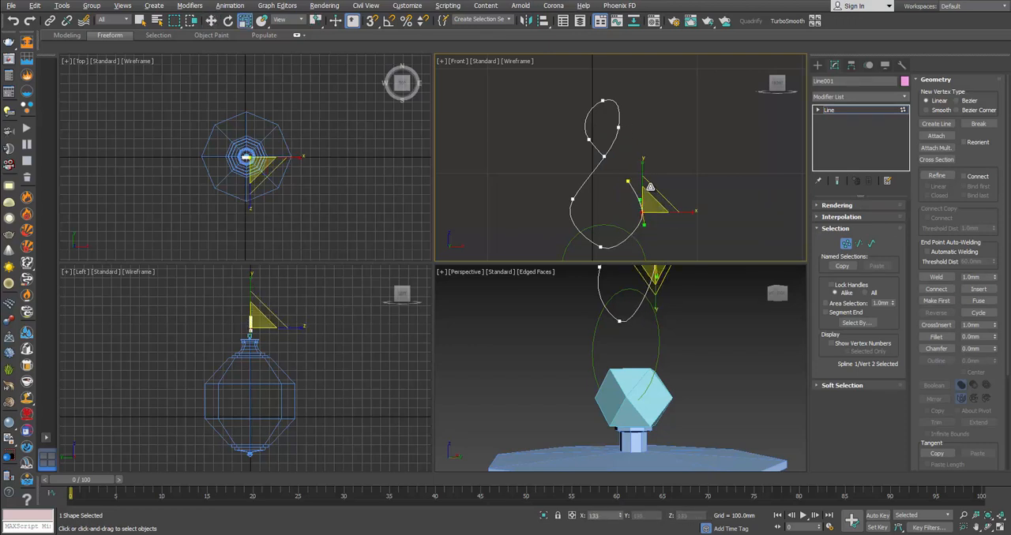
left_click(572, 200)
key("e")
key("w")
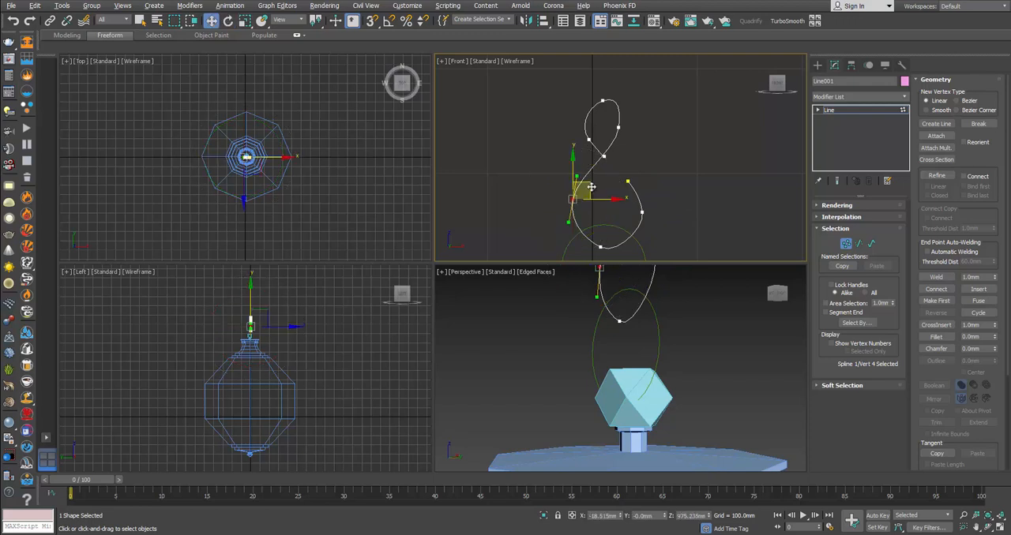
Step: Level and scale the tangent handles of the hook's lowest vertex and centre it under the lower bend to round the curve
left_click(601, 246)
key("e")
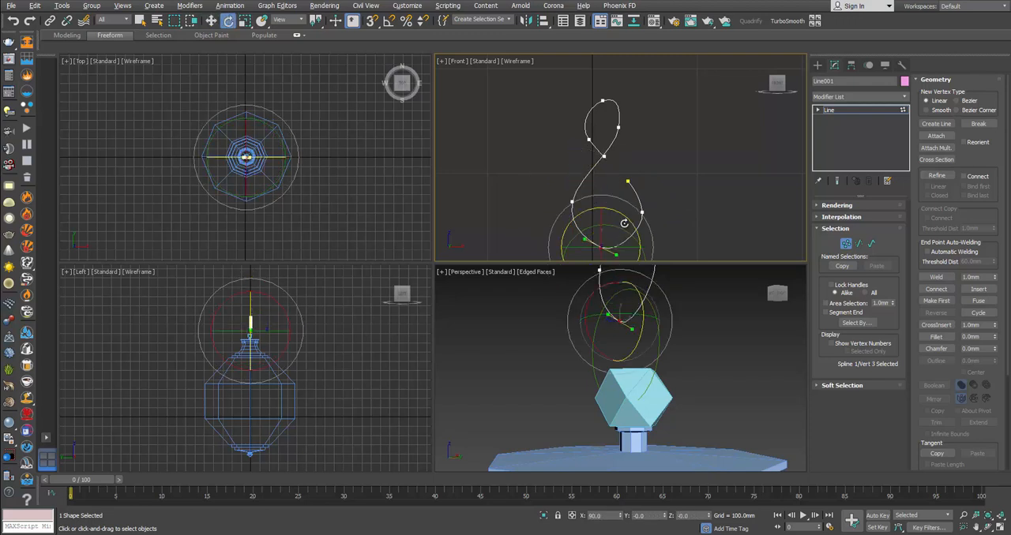
key("r")
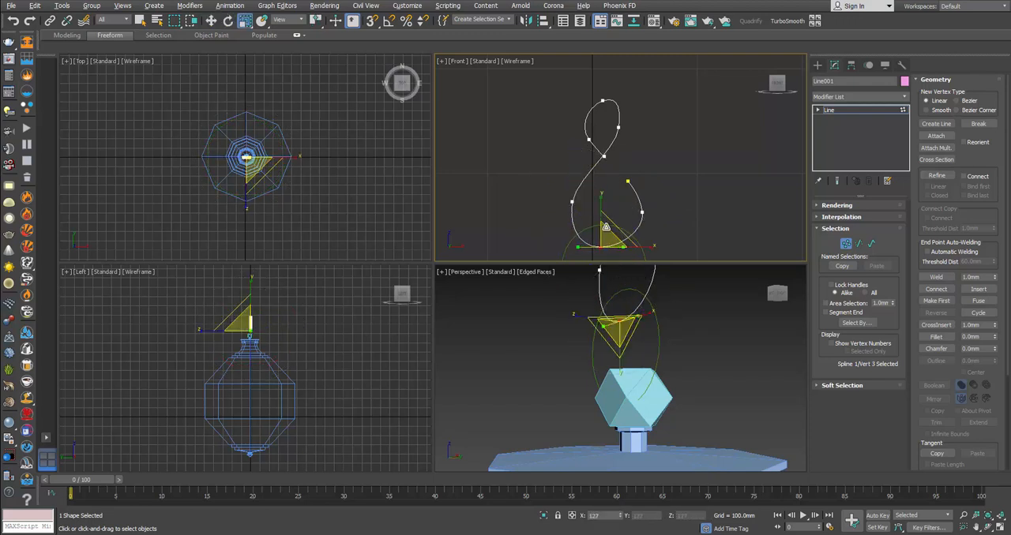
key("w")
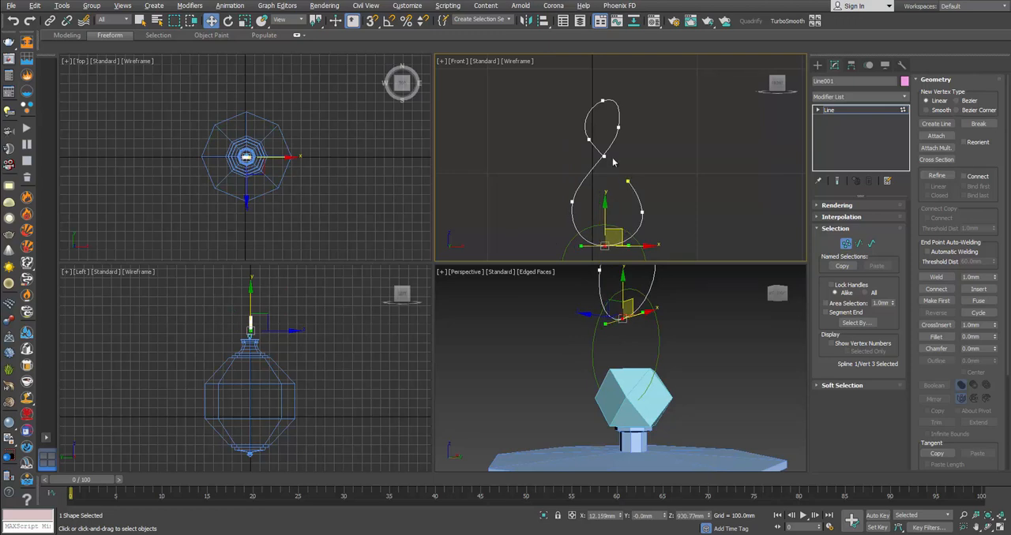
Step: Move the upper loop's left vertex up and outward, and rotate and scale its handles to round that side
left_click(588, 140)
key("e")
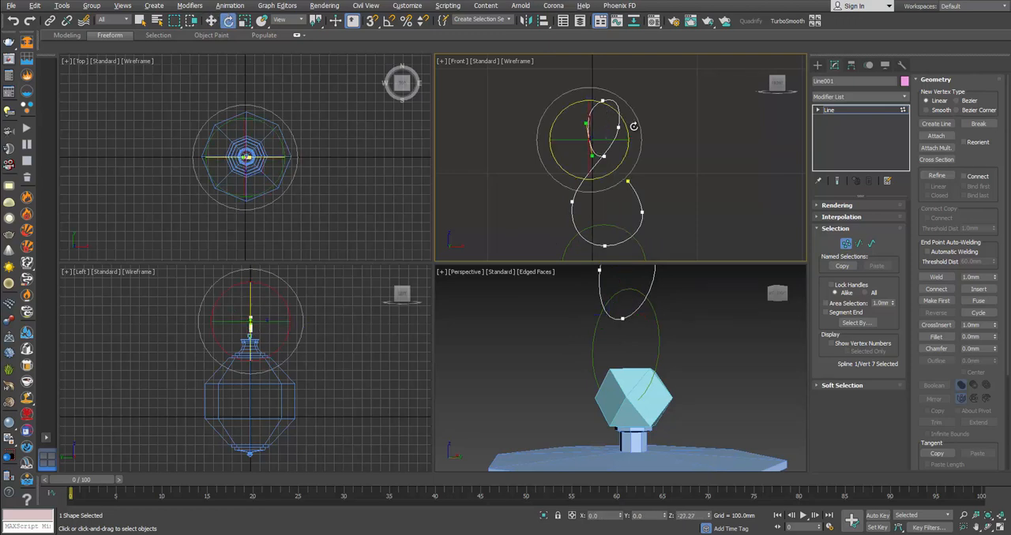
key("w")
key("e")
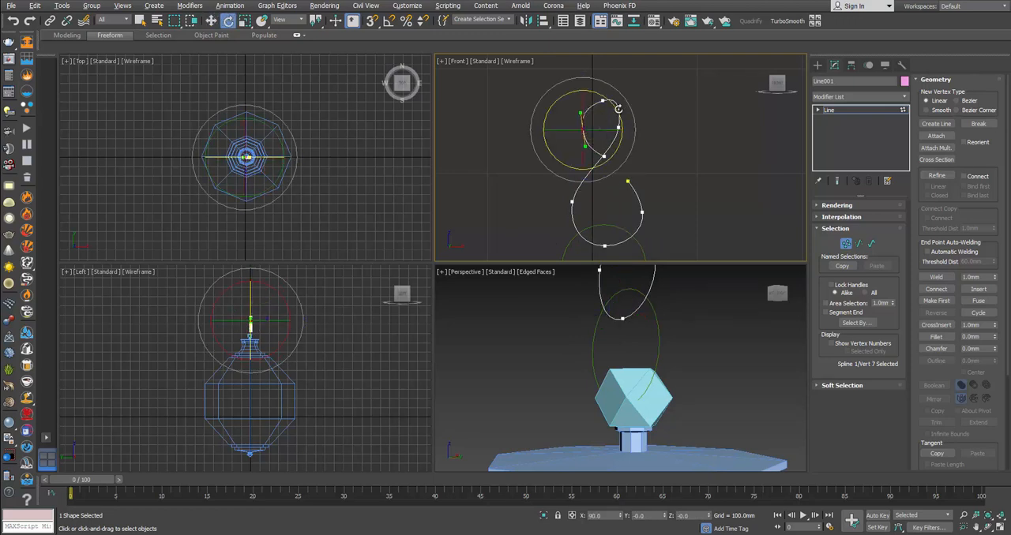
key("r")
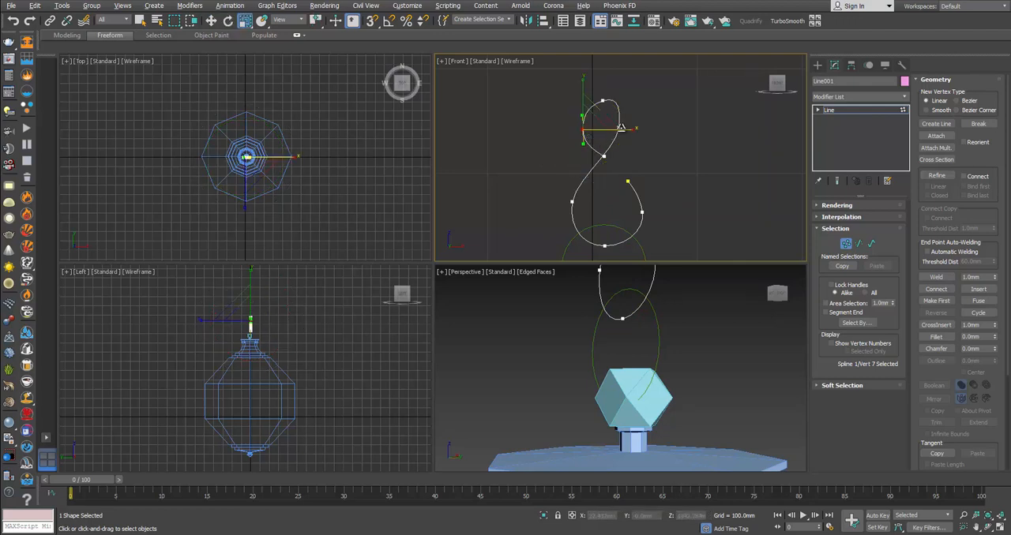
Step: Shift the upper loop's right vertex outward and level the top vertex's handles to even out the loop, then finish vertex editing
left_click(619, 105)
key("e")
key("w")
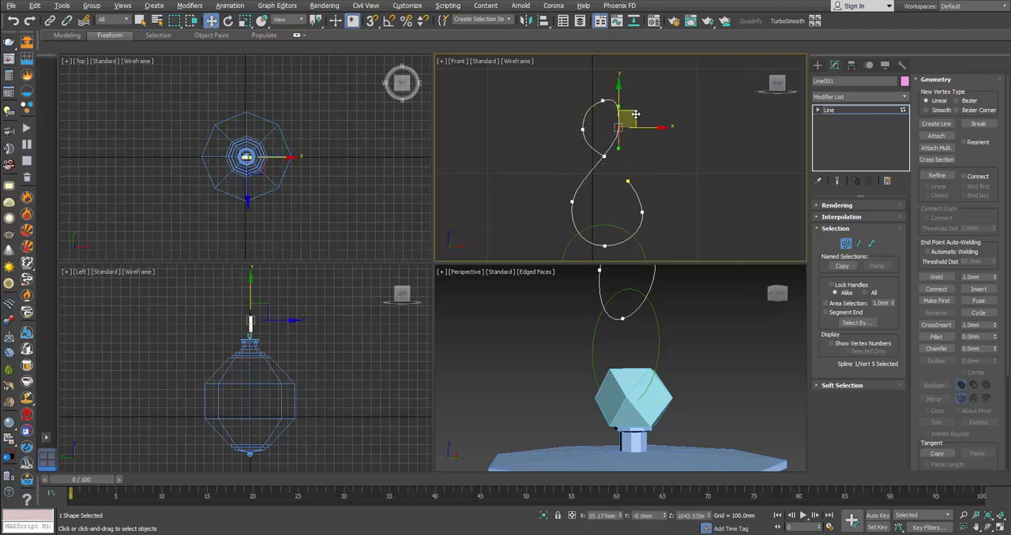
left_click(602, 101)
key("e")
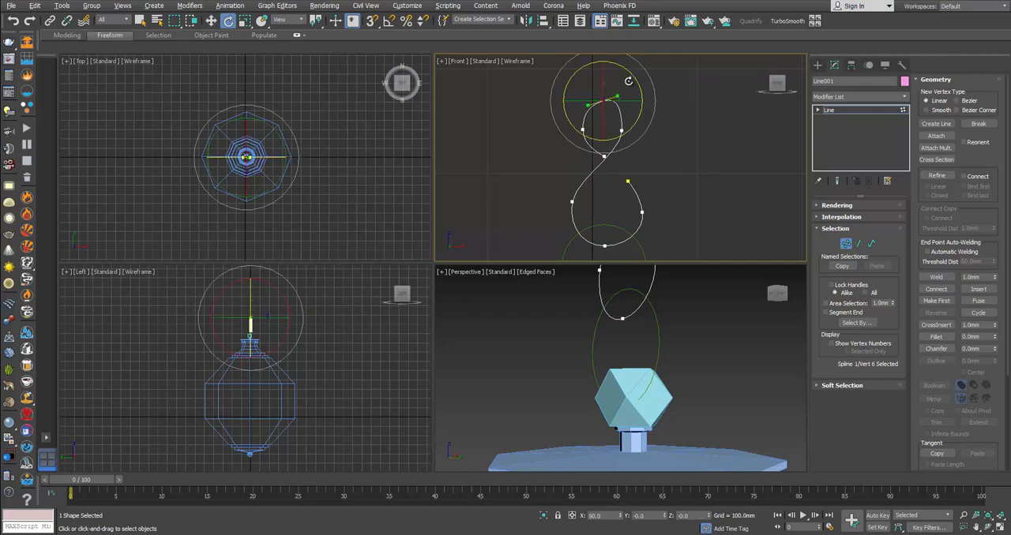
left_click(689, 146)
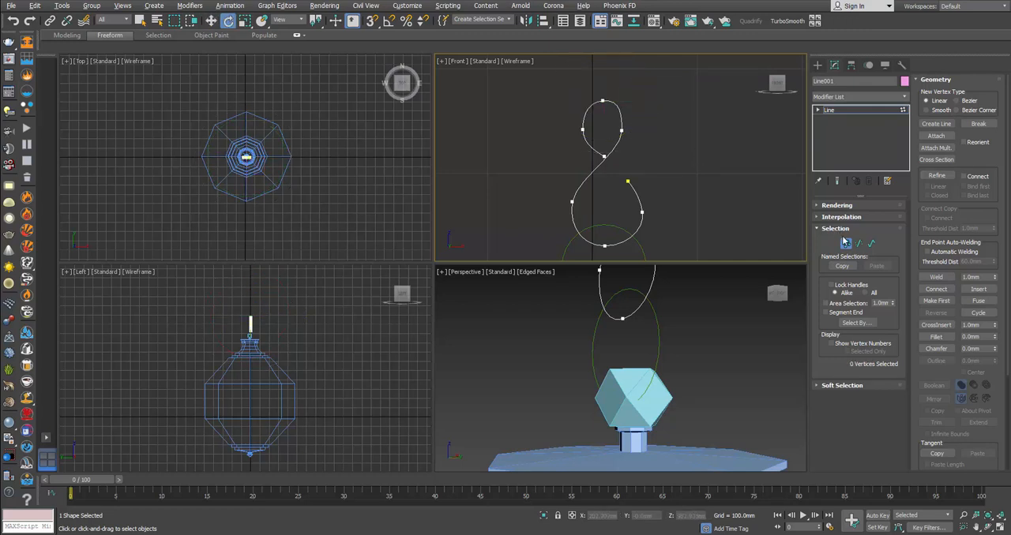
left_click(846, 244)
Step: Make the S-hook spline visible in the renderer and viewport with a radial thickness of about 2.8 mm
middle_click_drag(689, 187, 693, 171)
left_click(835, 206)
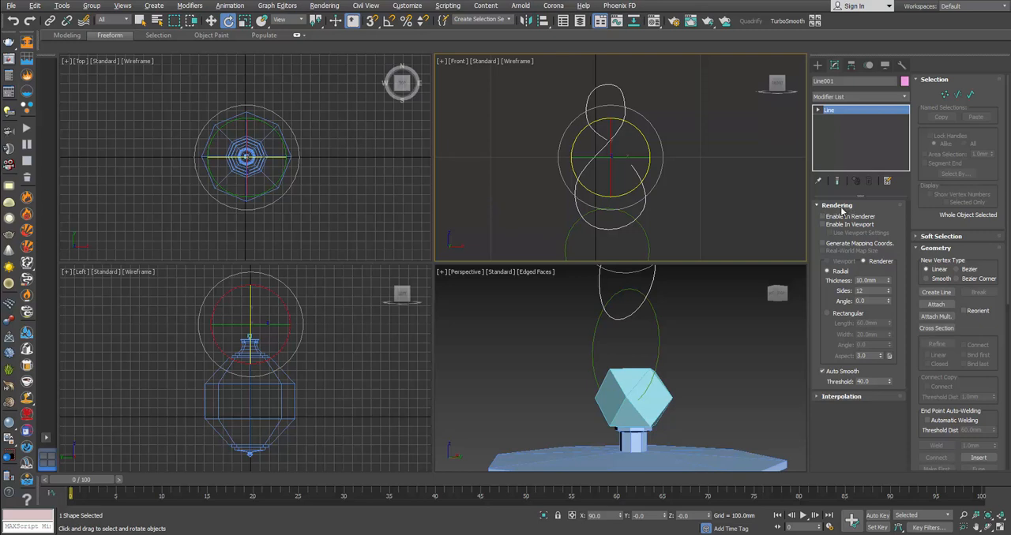
left_click(842, 216)
left_click(837, 224)
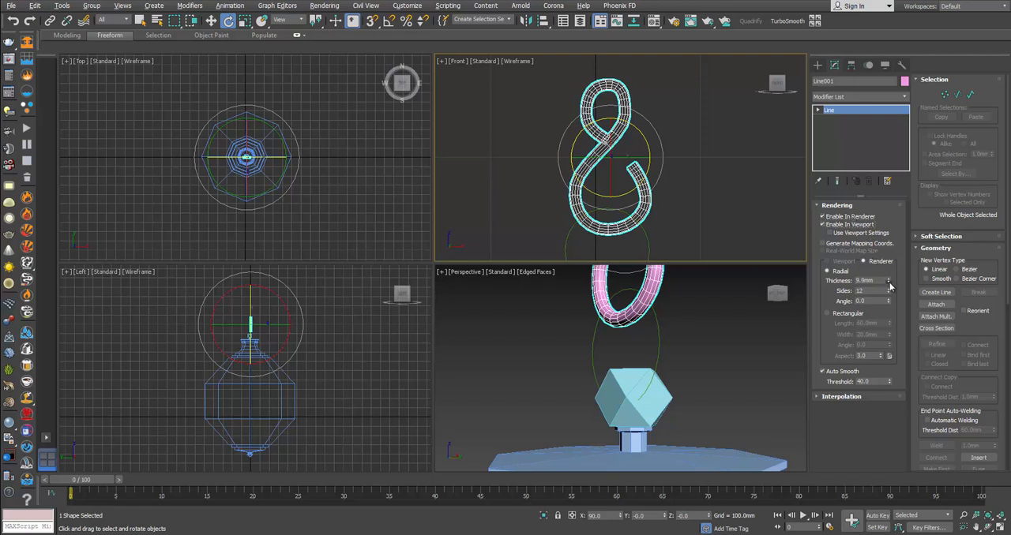
left_click_drag(890, 286, 892, 319)
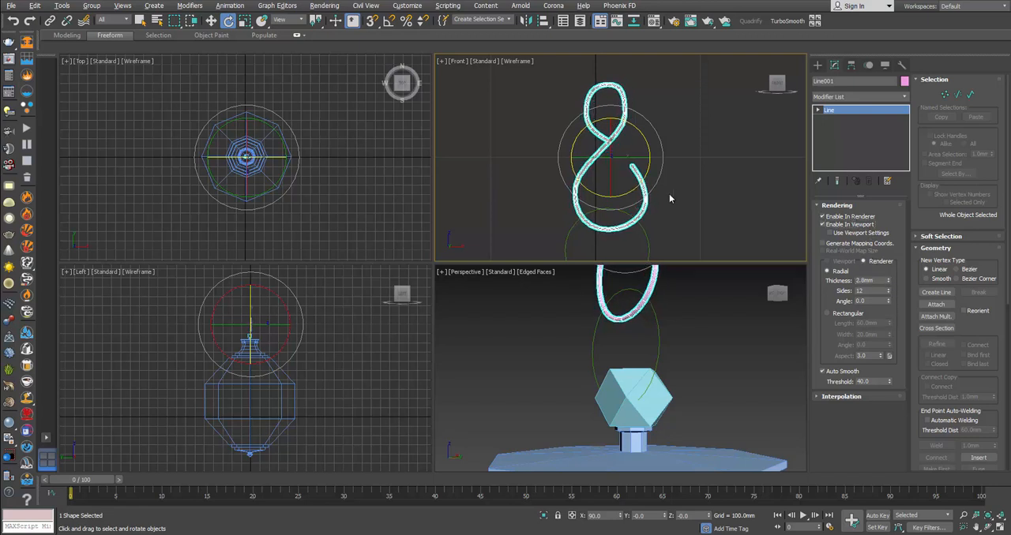
Step: Make the ring circle visible in the renderer and viewport with a radial thickness of about 5.9 mm
middle_click_drag(632, 109, 639, 126)
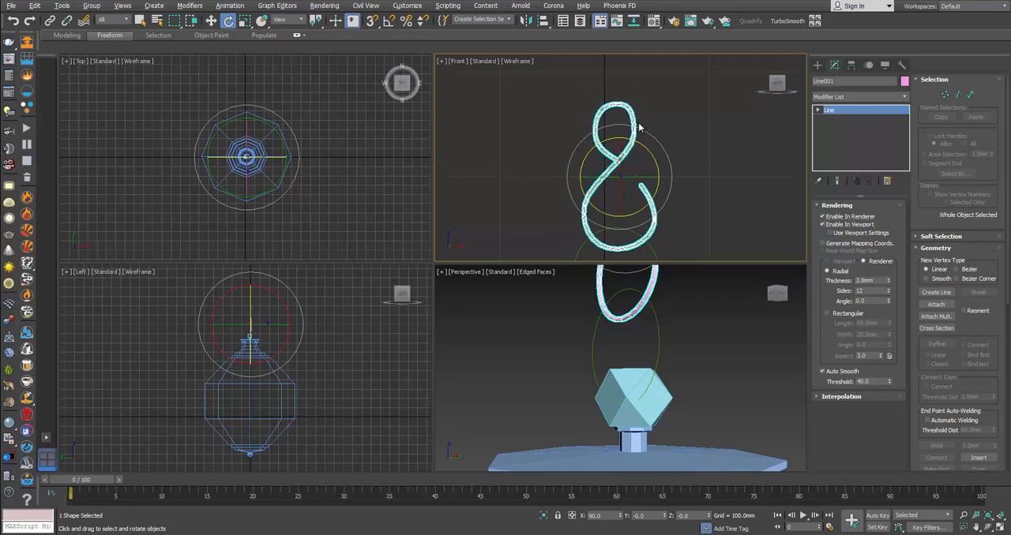
left_click(666, 320)
left_click(621, 170)
left_click(660, 325)
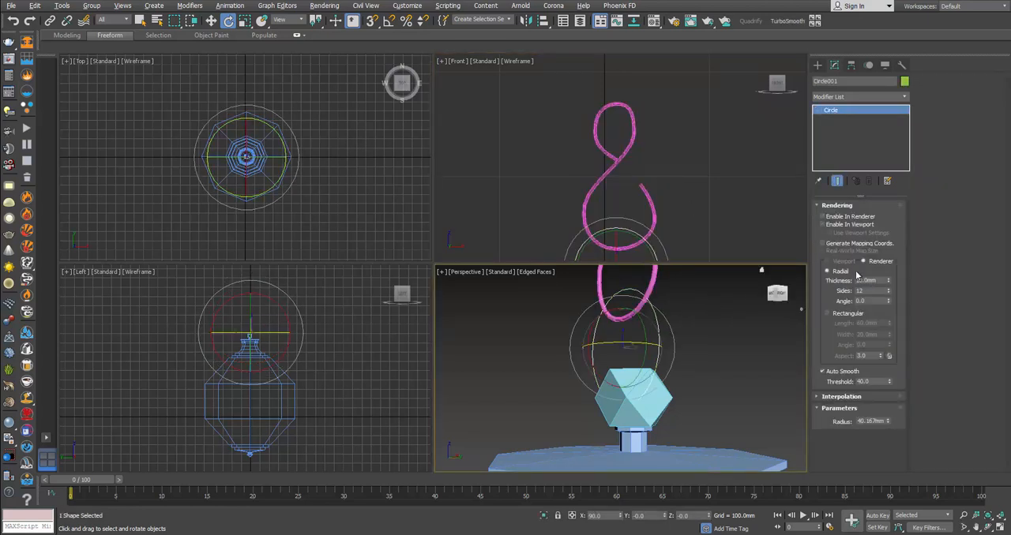
left_click(822, 224)
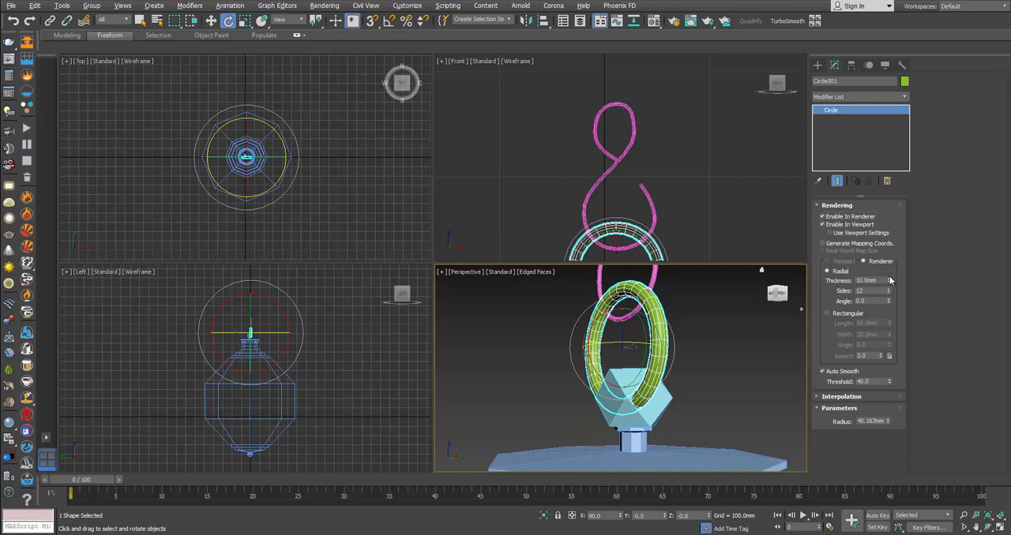
left_click_drag(890, 280, 891, 301)
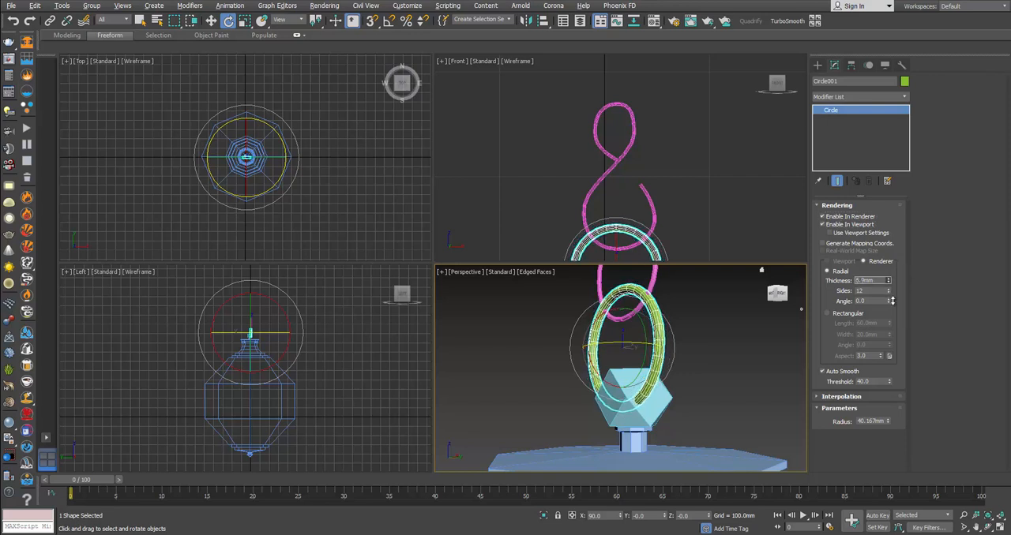
Step: Select the ring and S-hook together and raise them slightly above the finial
middle_click_drag(297, 393, 313, 411)
scroll(248, 356, "up", 8)
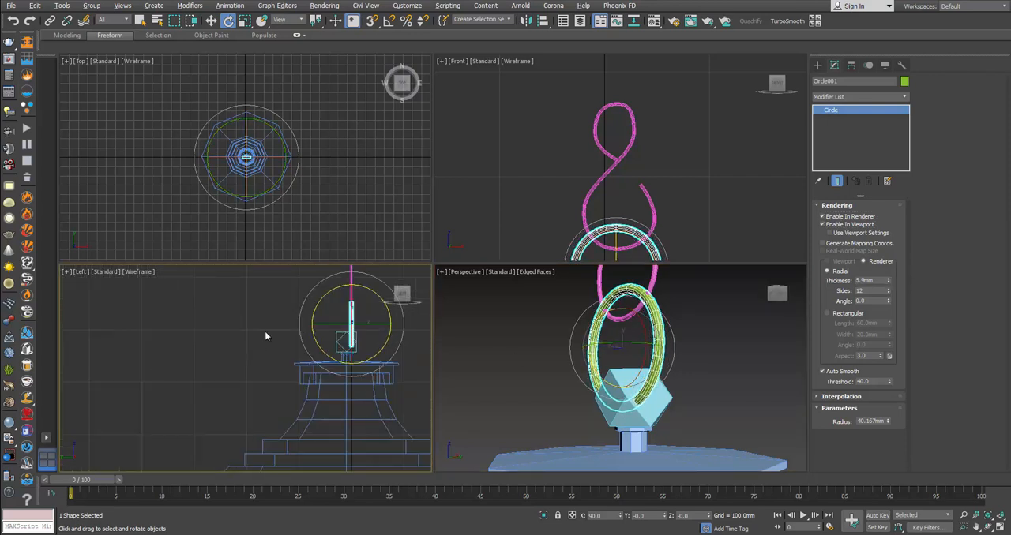
left_click(265, 332)
left_click_drag(337, 287, 360, 278)
scroll(356, 314, "up", 4)
key("w")
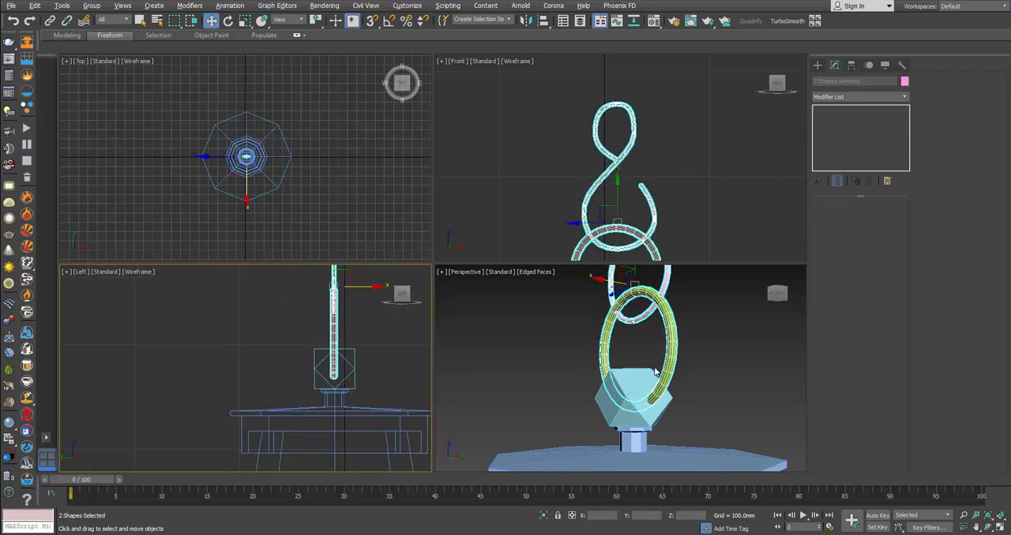
left_click(659, 373)
middle_click_drag(659, 373, 679, 375, "alt")
middle_click_drag(656, 343, 653, 368)
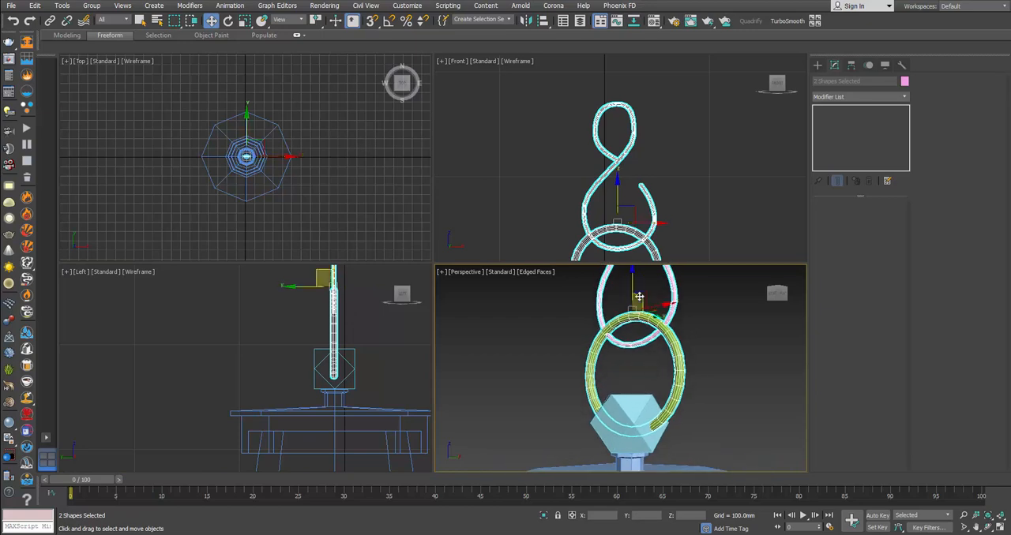
left_click_drag(635, 283, 634, 278)
Step: Compare with the lantern photo, reduce the ring's radius to about 31.3 mm, and lower the ring into the finial
key("alt+Tab")
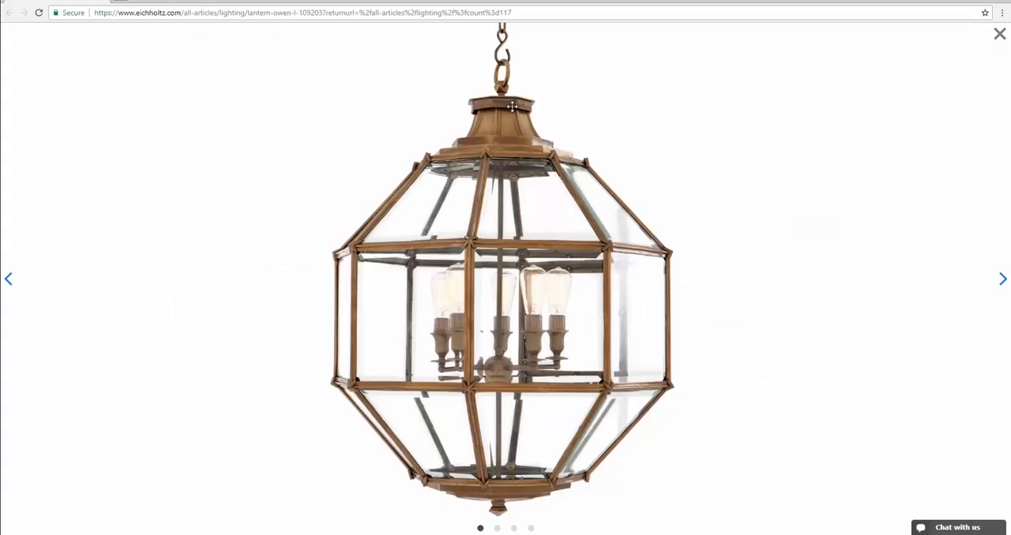
key("alt+Tab")
left_click(679, 377)
key("r")
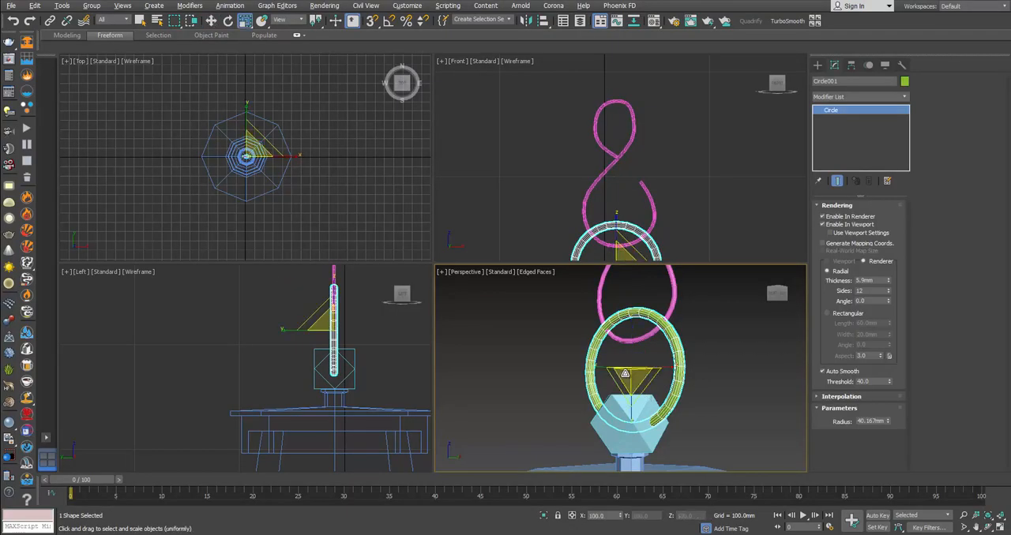
left_click_drag(889, 421, 890, 436)
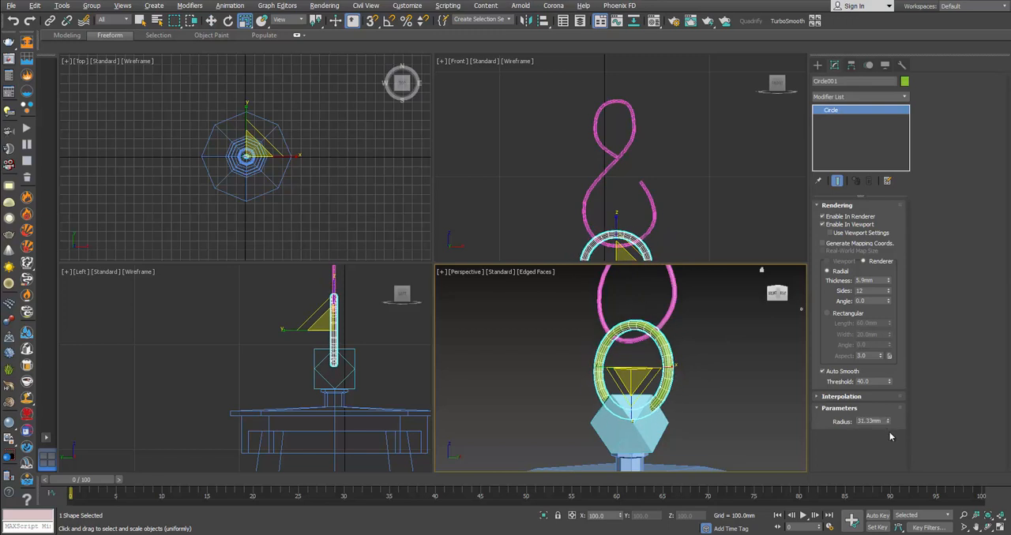
key("w")
left_click_drag(634, 347, 633, 371)
Step: Recheck the photo, set the ring's radius to about 35.4 mm, and raise the ring to a Z position of about 906 mm
key("alt+Tab")
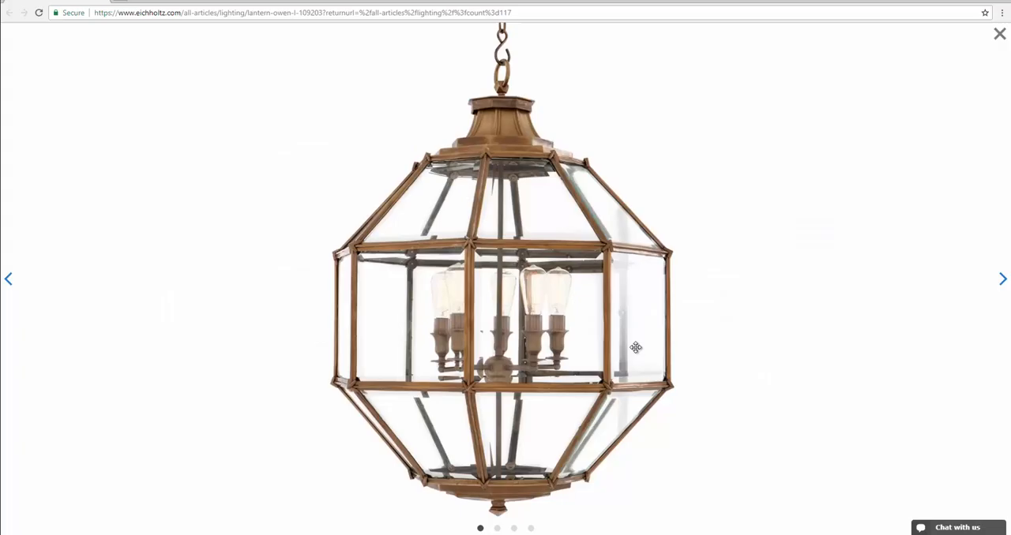
key("alt+Tab")
middle_click_drag(606, 387, 641, 382, "alt")
left_click_drag(886, 422, 887, 409)
middle_click_drag(683, 400, 620, 395, "alt")
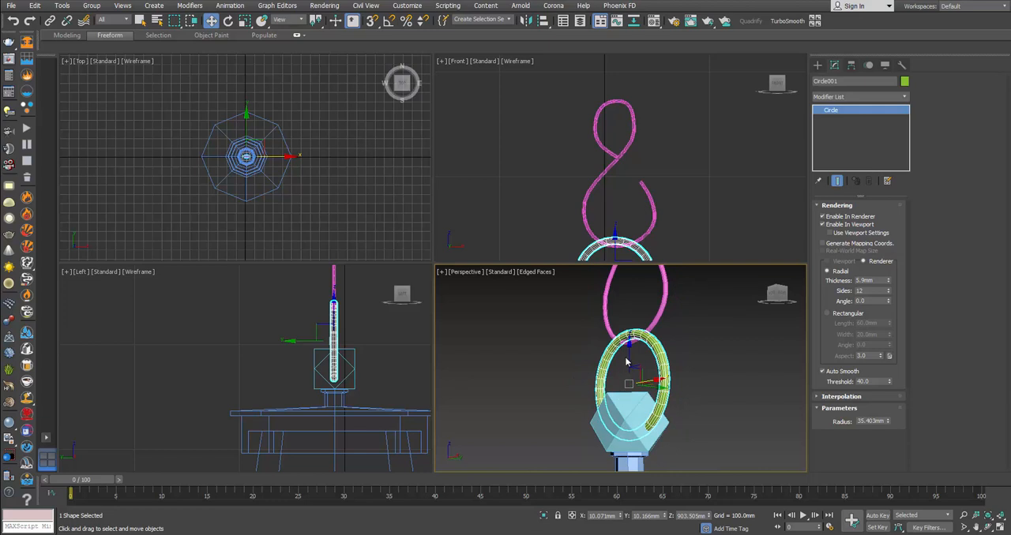
left_click_drag(626, 361, 625, 355)
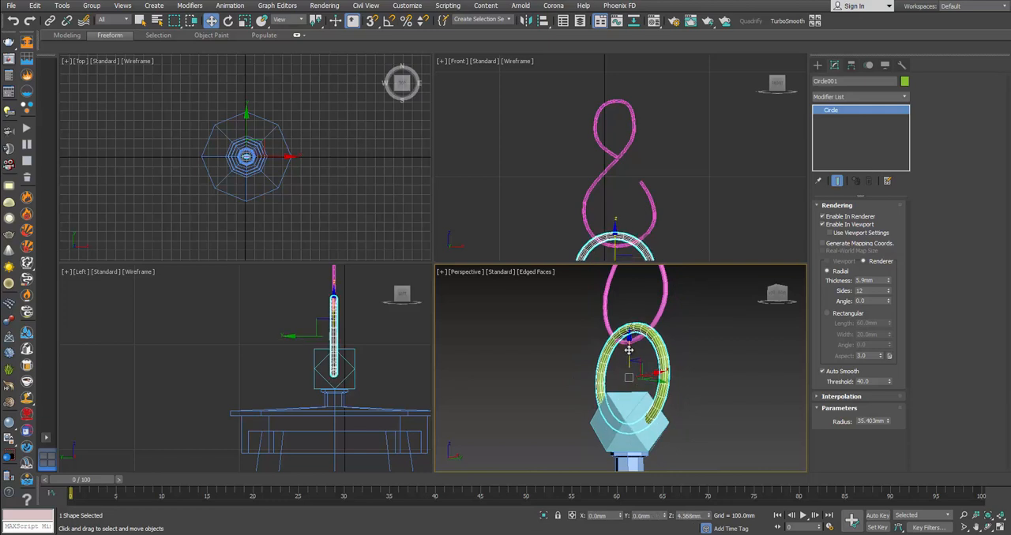
Step: Set the S-hook's radial thickness to 3 mm
left_click(880, 281)
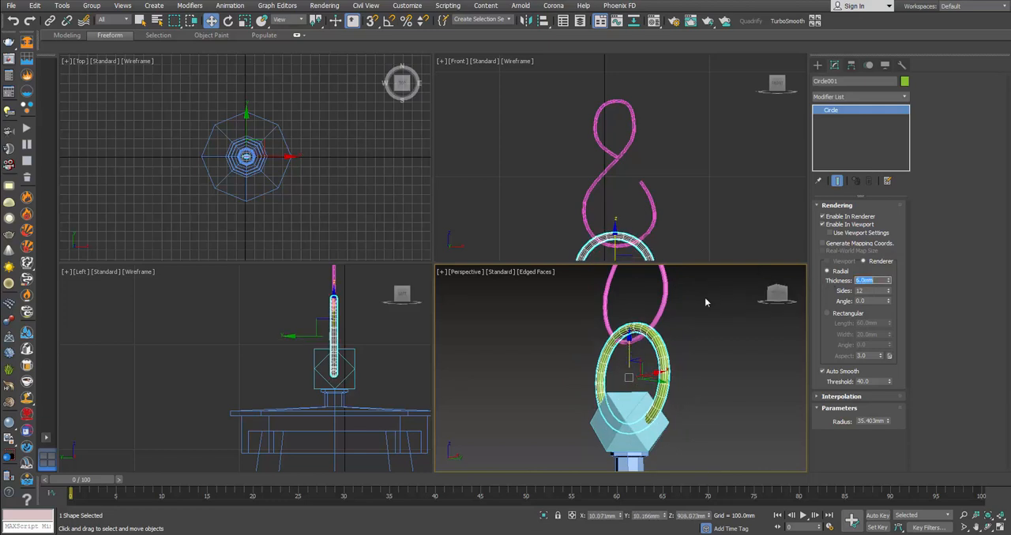
left_click(665, 298)
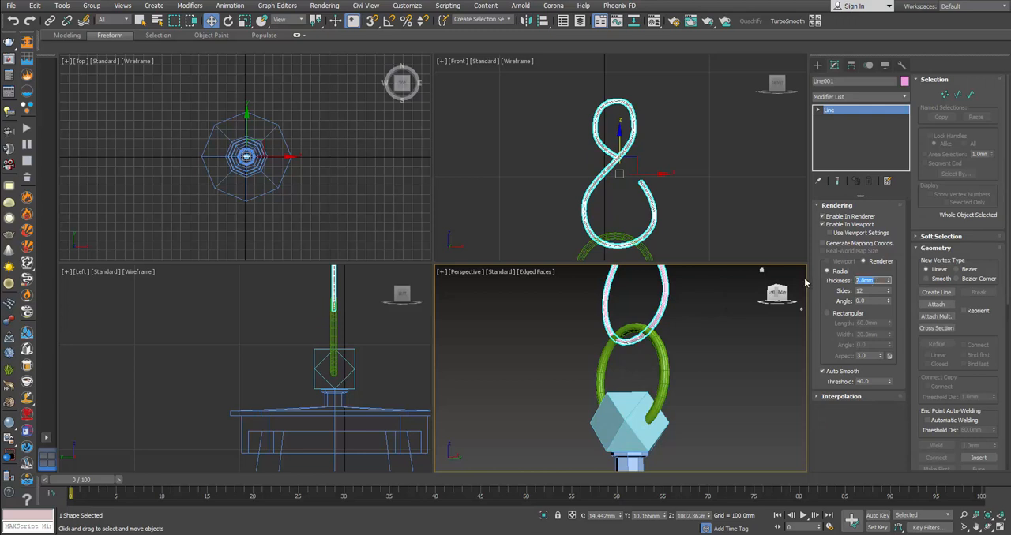
type("3")
key("Return")
middle_click_drag(673, 312, 683, 369)
Step: Rotate the S-hook a quarter turn about its vertical axis so it stands perpendicular to the ring, and check it against the photo
key("e")
left_click_drag(651, 289, 589, 289)
middle_click_drag(688, 392, 667, 341)
scroll(677, 380, "down", 2)
key("alt+Tab")
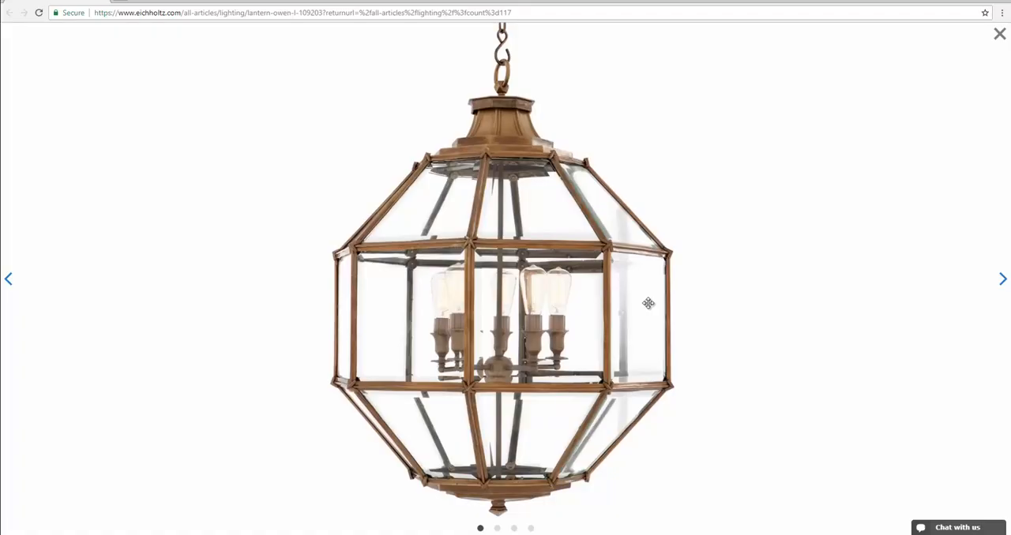
key("alt+Tab")
Step: Shift the S-hook slightly in the left view so its lower bend sits centred through the top of the ring
left_click_drag(648, 303, 793, 318)
middle_click_drag(345, 280, 362, 353)
key("w")
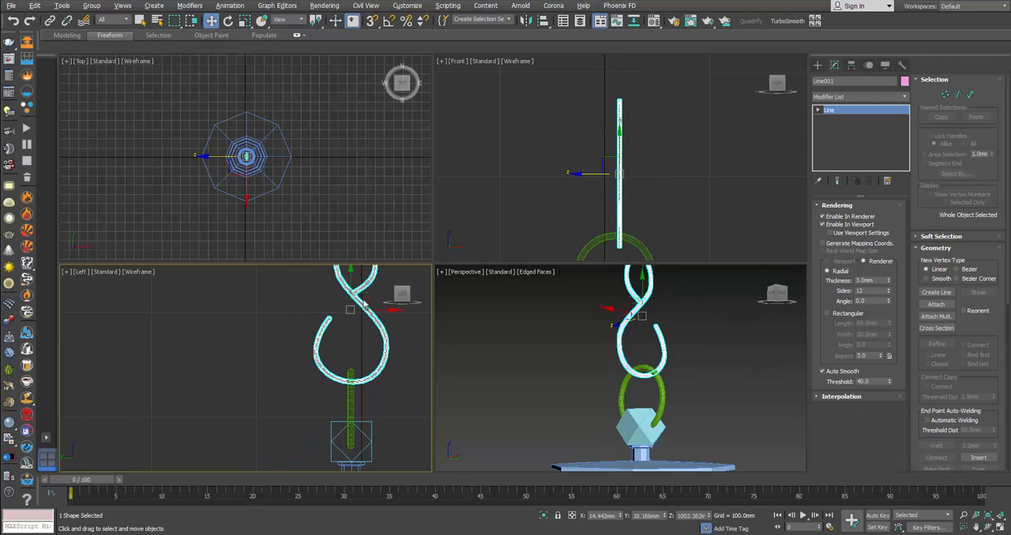
left_click_drag(364, 297, 362, 294)
Step: Examine the whole lantern in a full-size perspective view, compare its proportions with the product photo, and select the lantern body
left_click(713, 360)
scroll(700, 375, "down", 7)
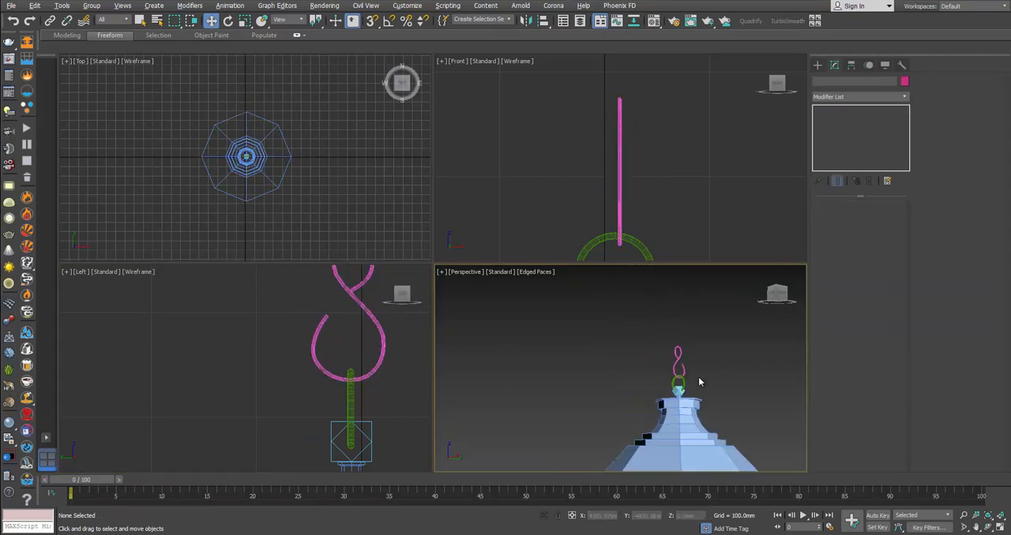
middle_click_drag(702, 388, 651, 323)
key("alt+w")
middle_click_drag(549, 276, 572, 250)
scroll(529, 251, "down", 3)
middle_click_drag(522, 289, 525, 220)
scroll(521, 223, "down", 2)
mouse_move(502, 275)
middle_mouse_down("alt")
mouse_move(482, 262)
mouse_move(488, 277)
middle_mouse_up("alt")
key("alt+Tab")
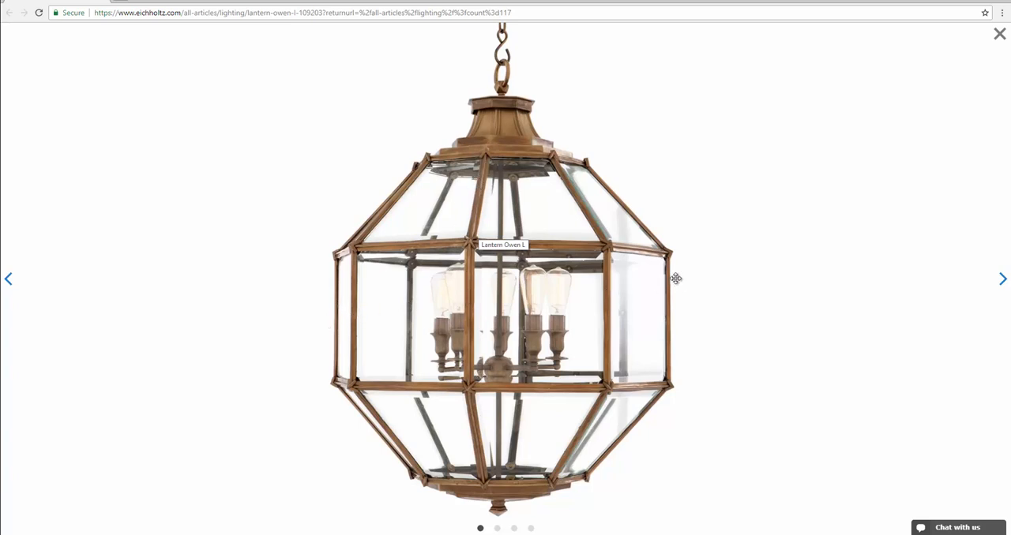
key("alt+Tab")
left_click(499, 278)
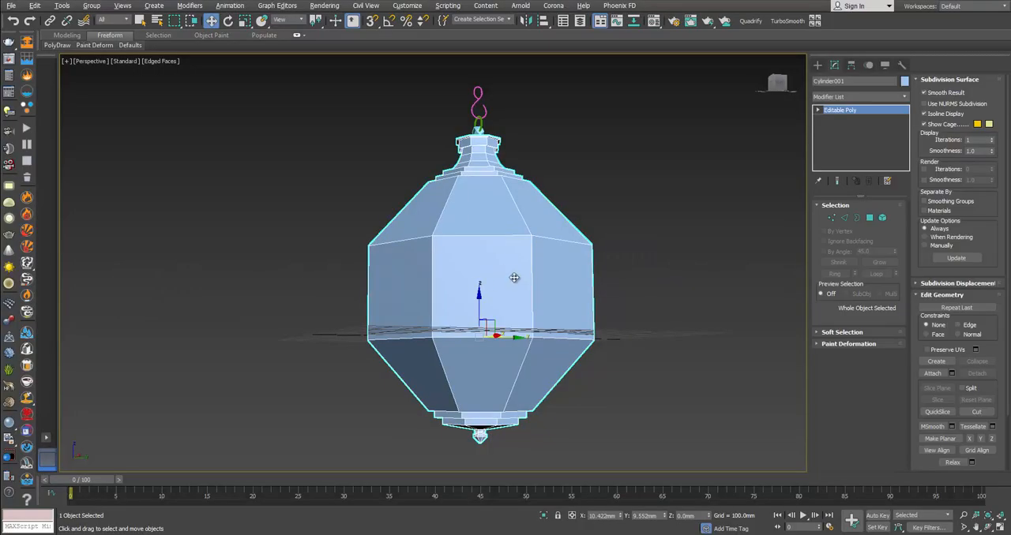
Step: Detach the three rows of large panel faces between the lantern's top collar and bottom cap as a separate object, checking the photo
middle_click_drag(480, 291, 474, 289, "alt")
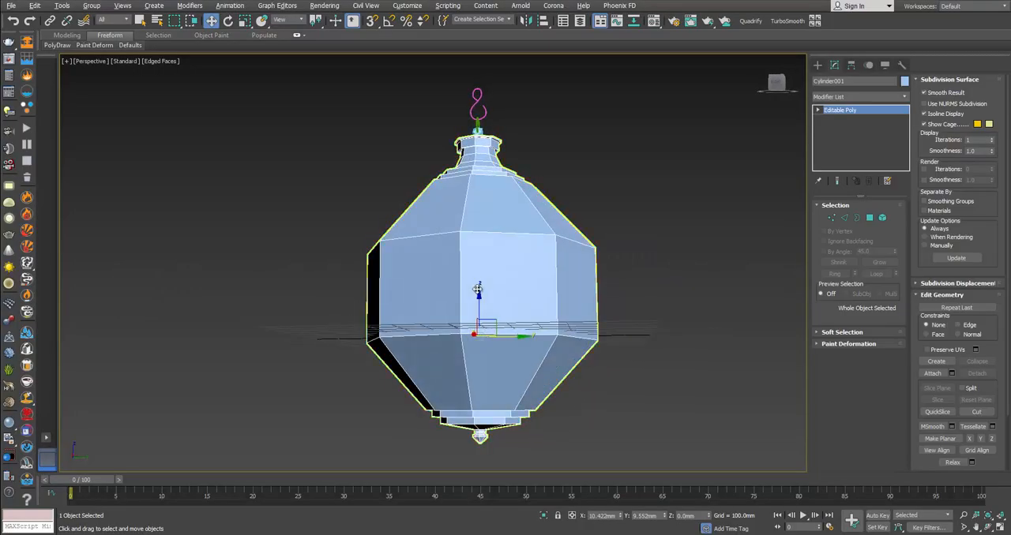
left_click(845, 220)
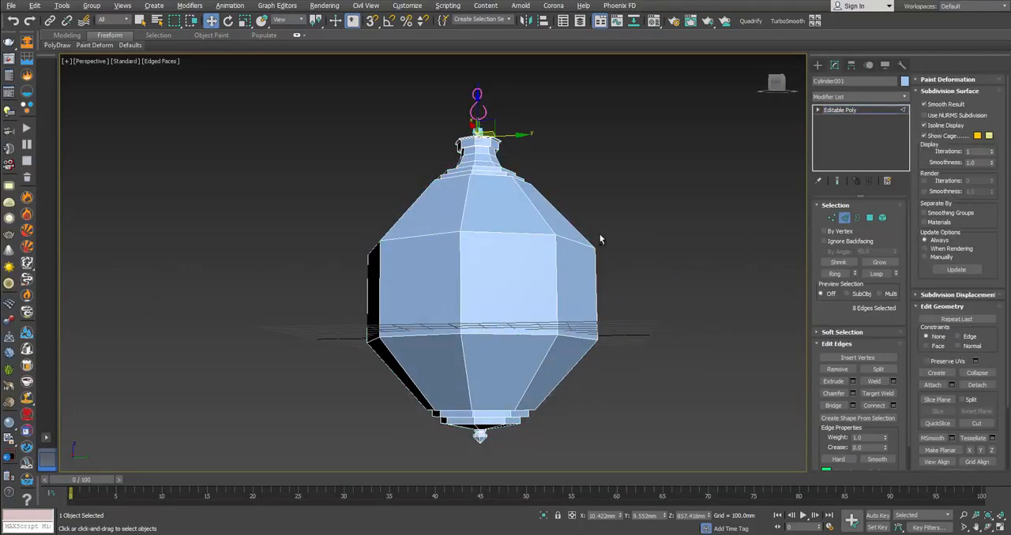
middle_click_drag(600, 239, 492, 226, "alt")
scroll(477, 235, "up", 5)
key("alt+Tab")
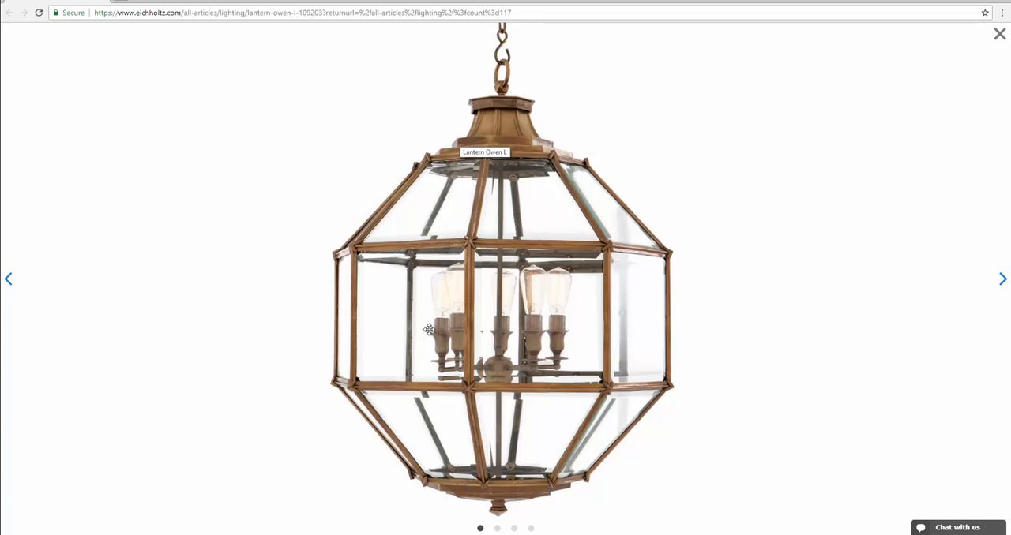
key("alt+Tab")
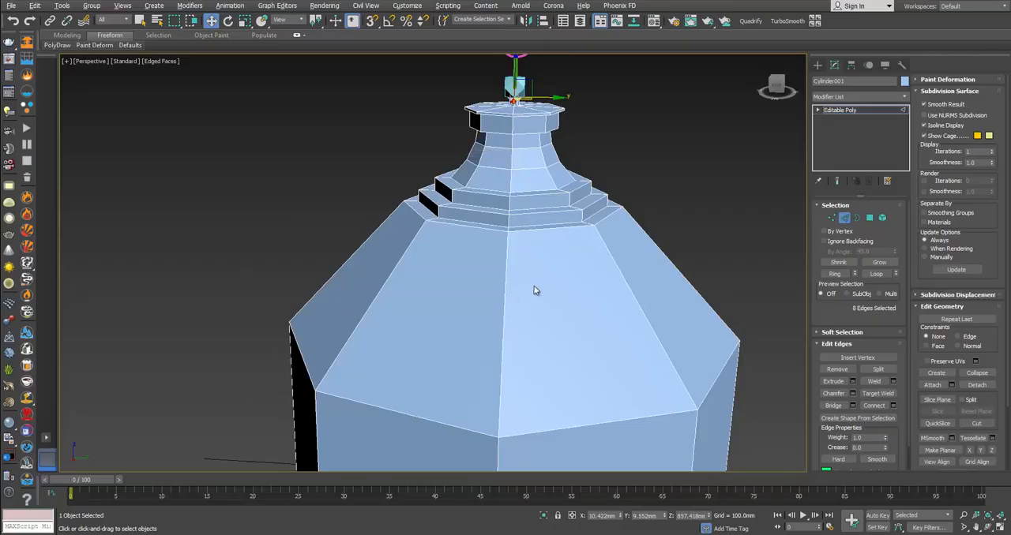
left_click(869, 218)
scroll(681, 264, "down", 6)
middle_click_drag(661, 313, 526, 295, "alt")
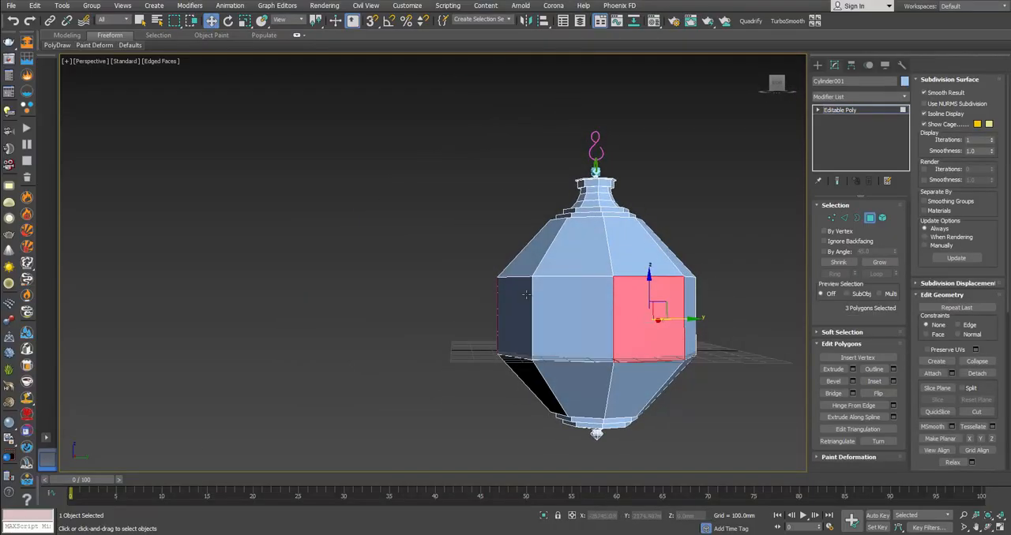
left_click_drag(744, 377, 741, 373)
middle_click_drag(741, 374, 635, 392, "alt")
middle_click_drag(682, 309, 632, 298, "alt")
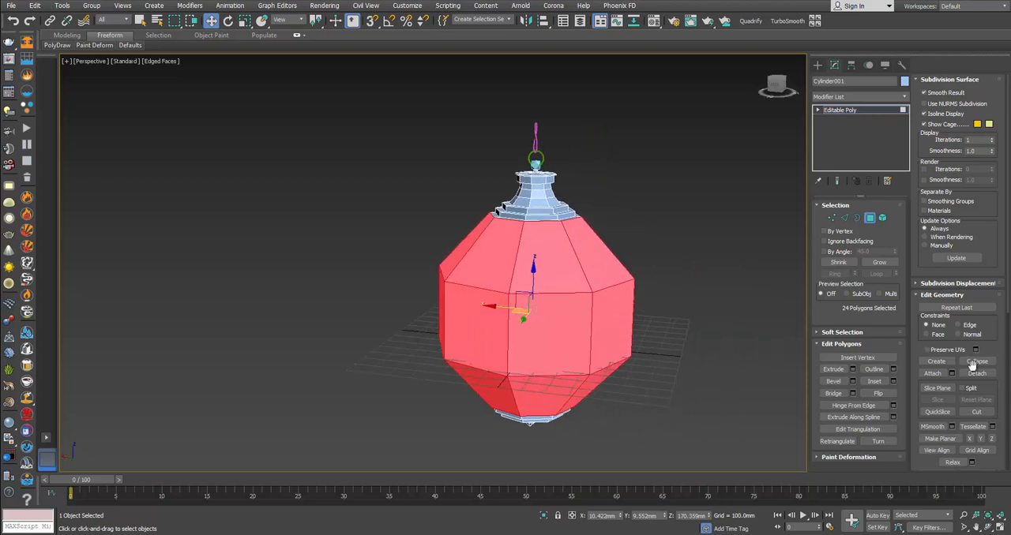
left_click(977, 373)
left_click(539, 272)
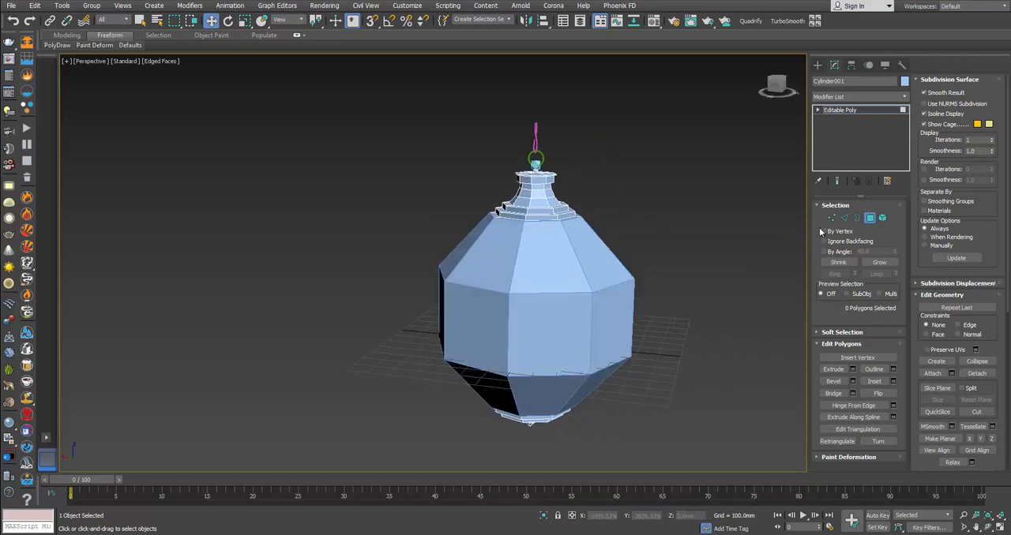
Step: Select the detached panel shell and change its object colour to yellow
left_click(869, 217)
left_click(598, 268)
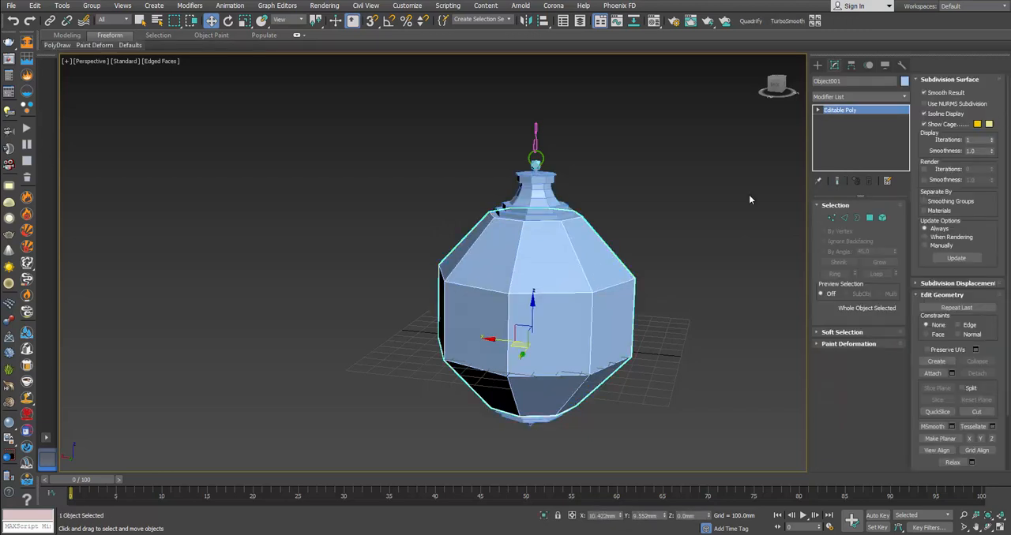
left_click(905, 82)
left_click(448, 247)
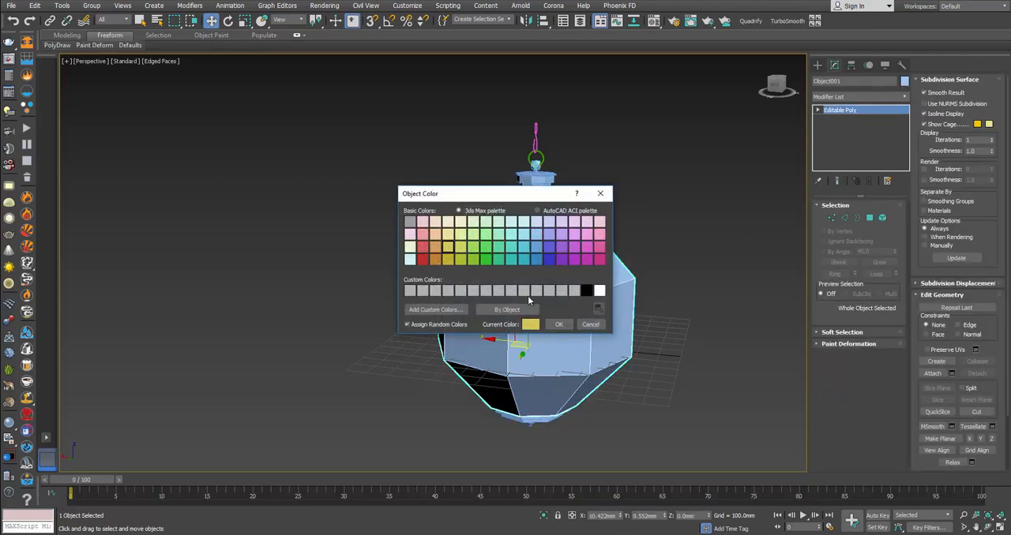
left_click(557, 324)
Step: Chamfer all vertical corner edges of the panel shell by 12.44 mm with 2 segments
scroll(449, 259, "up", 4)
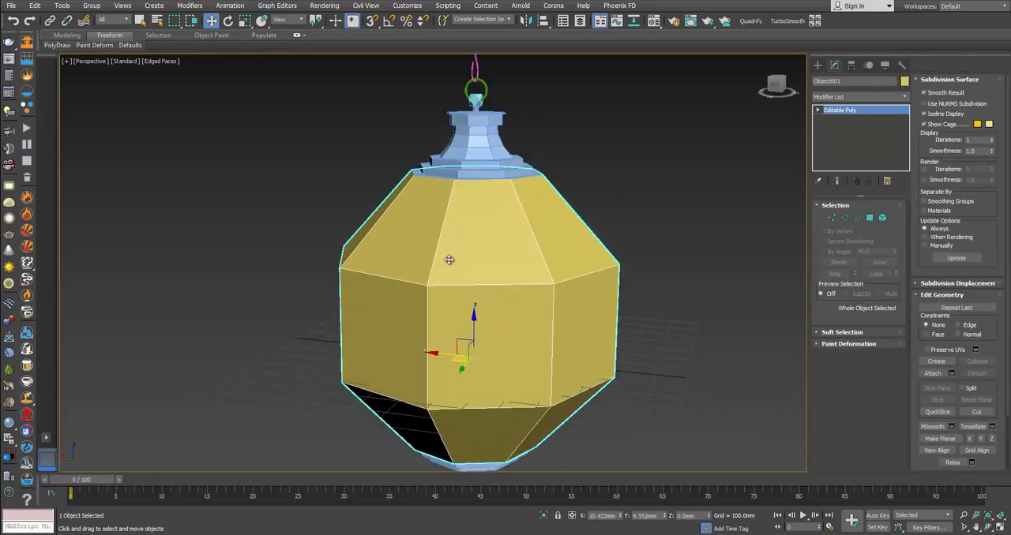
middle_click_drag(480, 289, 463, 241, "alt")
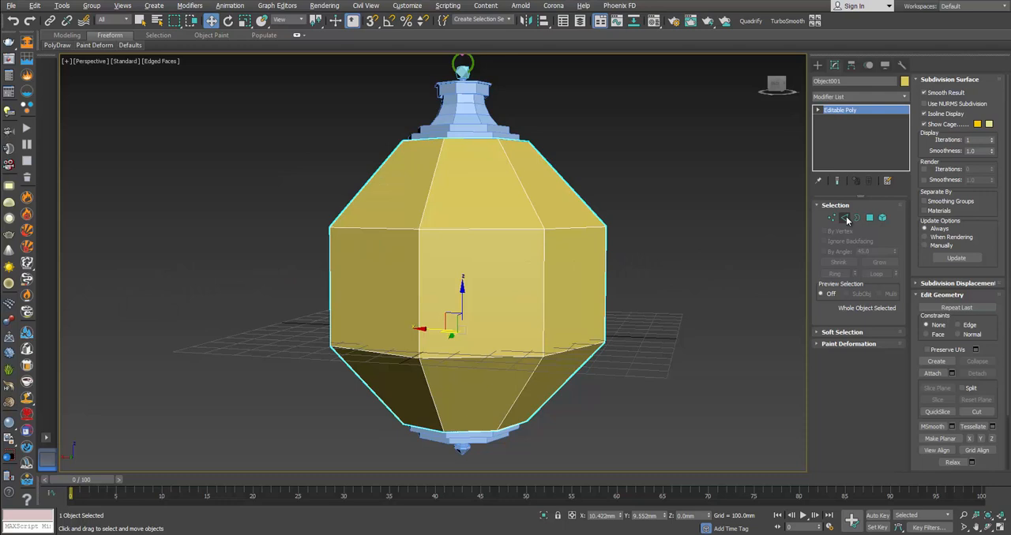
left_click(847, 219)
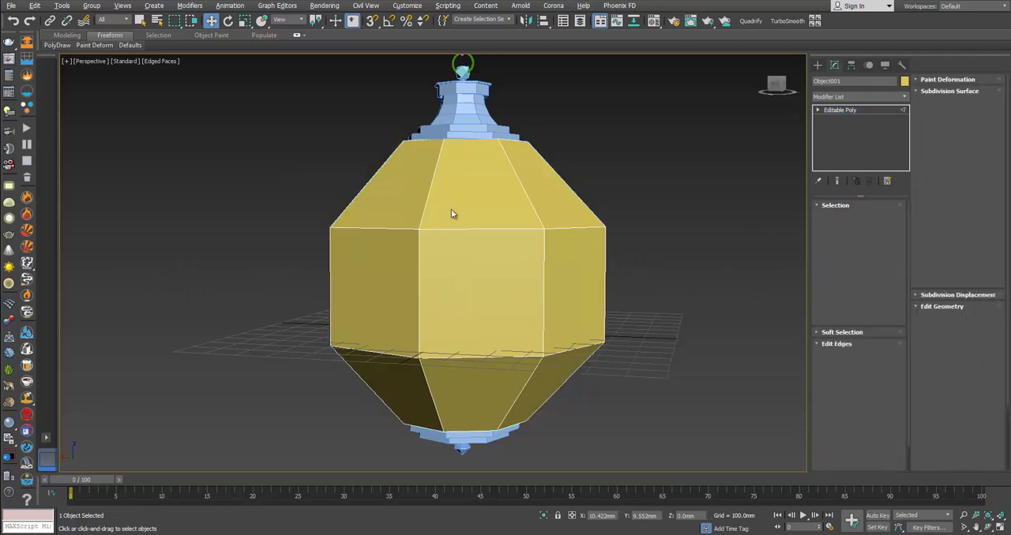
double_click(424, 212)
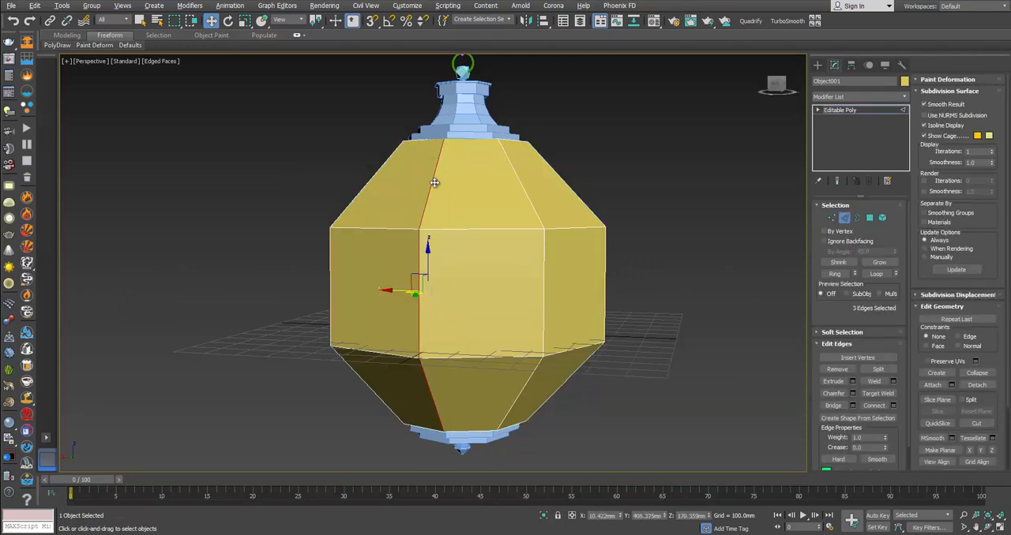
left_click(834, 273)
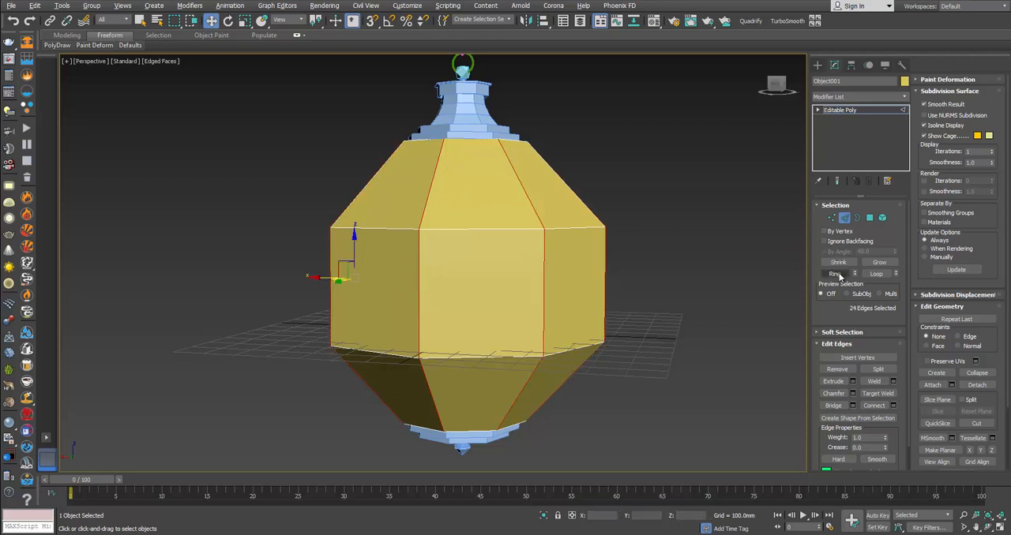
middle_click_drag(342, 271, 492, 218, "alt")
middle_click_drag(465, 249, 508, 272, "alt")
scroll(508, 273, "up", 3)
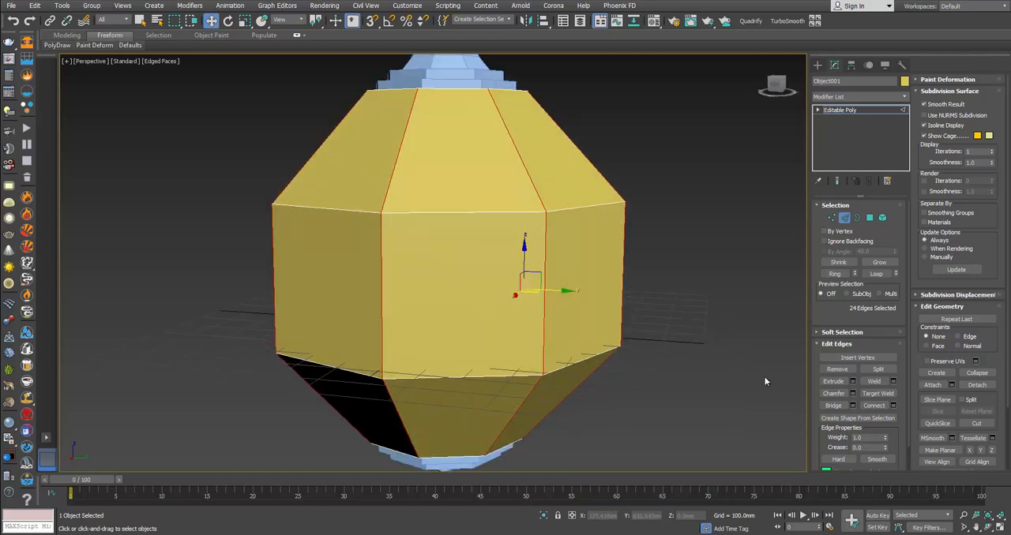
left_click(852, 393)
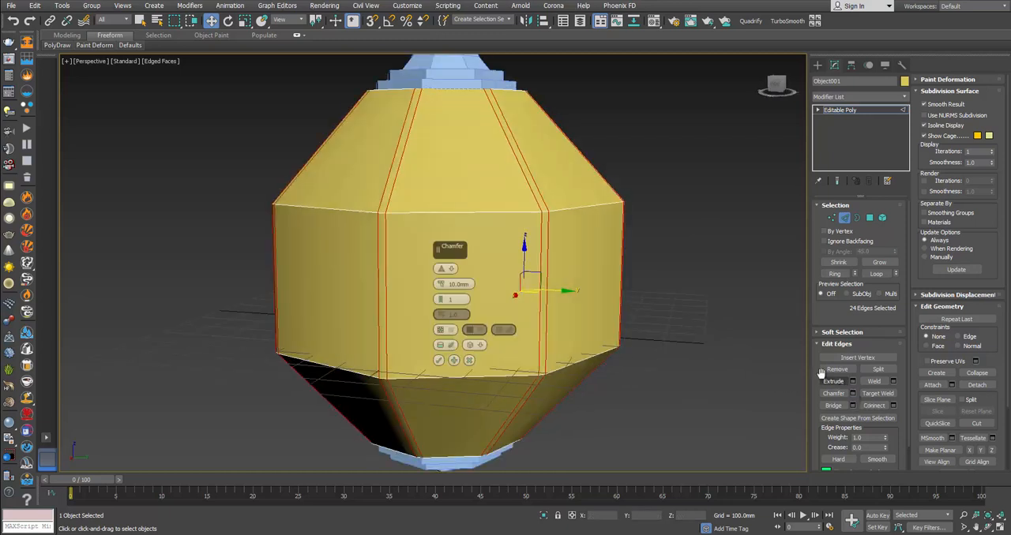
left_click_drag(442, 290, 442, 279)
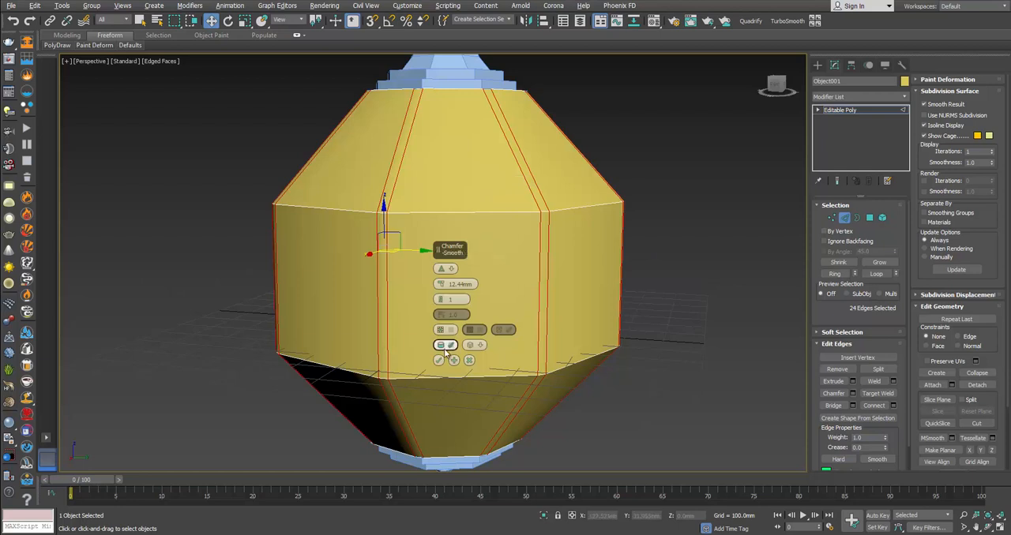
left_click(441, 297)
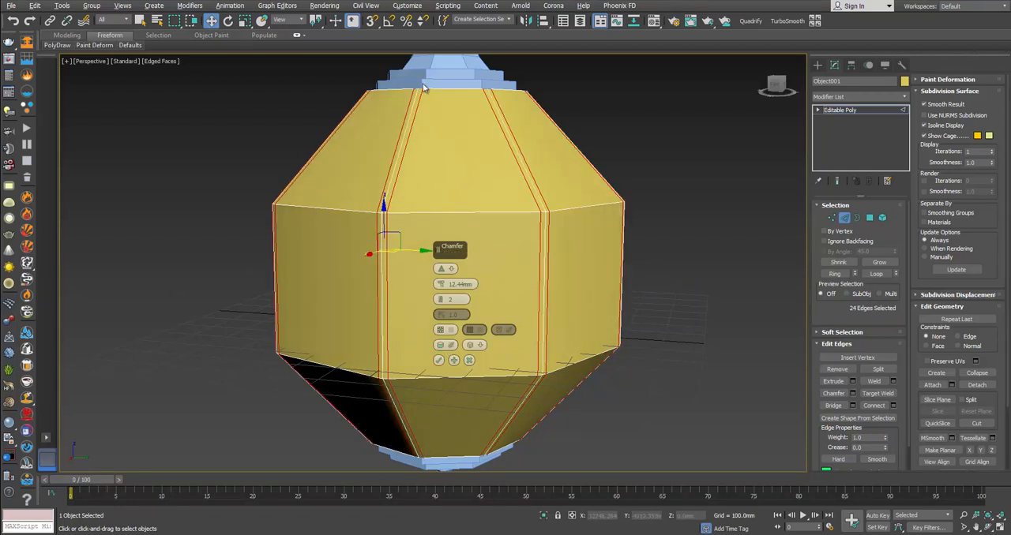
left_click(440, 361)
Step: Chamfer the upper and lower horizontal edge loops around the panel shell by 12.44 mm with 2 segments
middle_click_drag(514, 363, 496, 315, "alt")
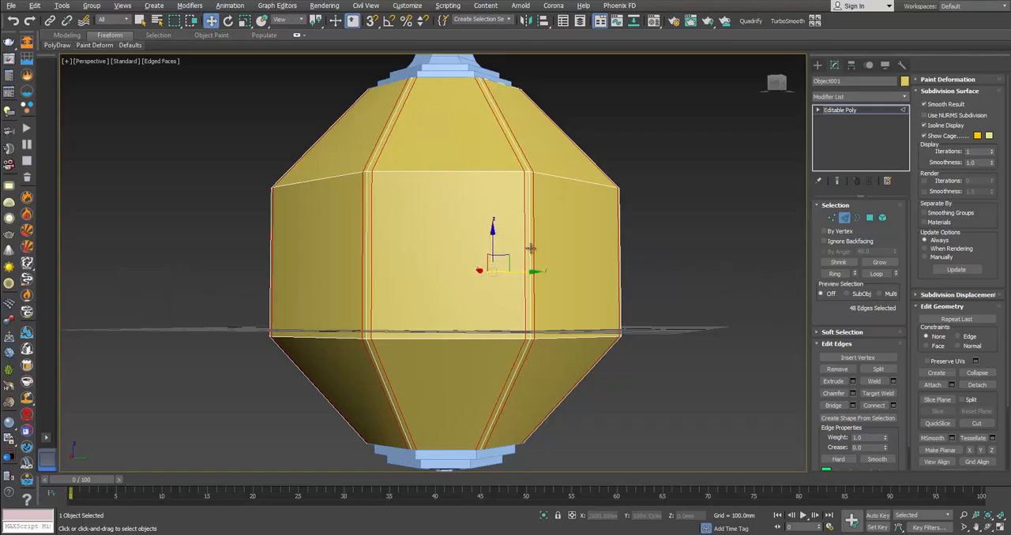
left_click(533, 253)
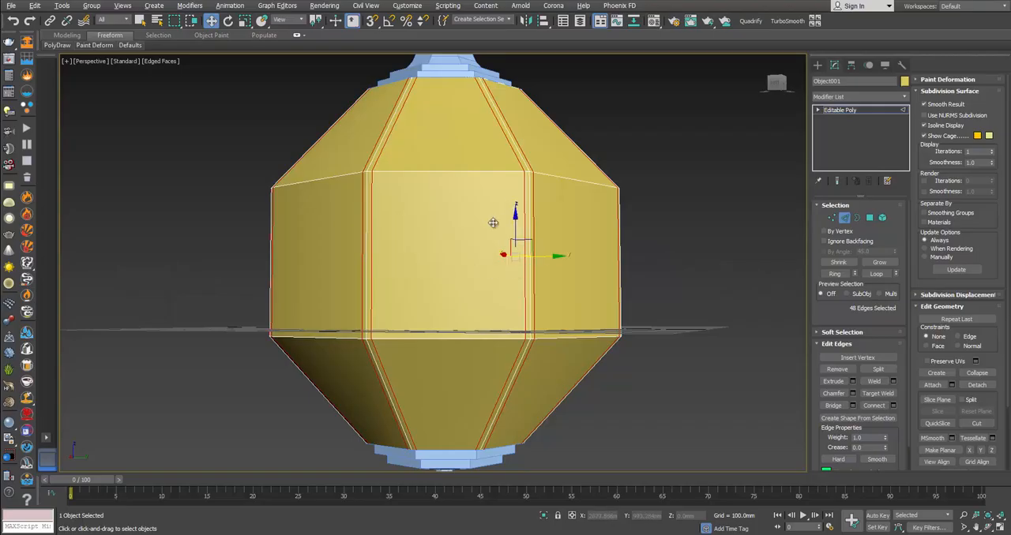
double_click(482, 172)
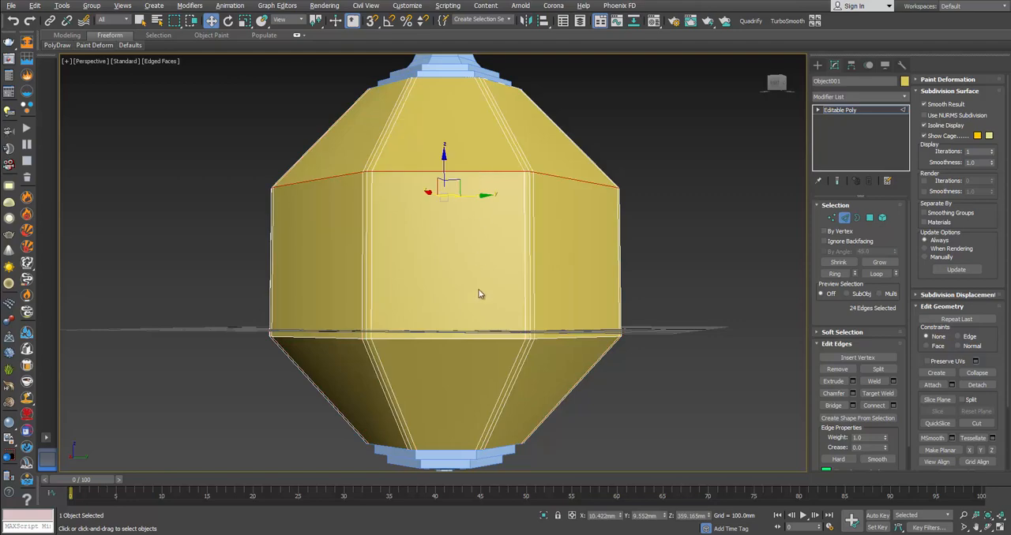
double_click(467, 339, "ctrl")
middle_click_drag(466, 338, 492, 305, "alt")
key("alt+Tab")
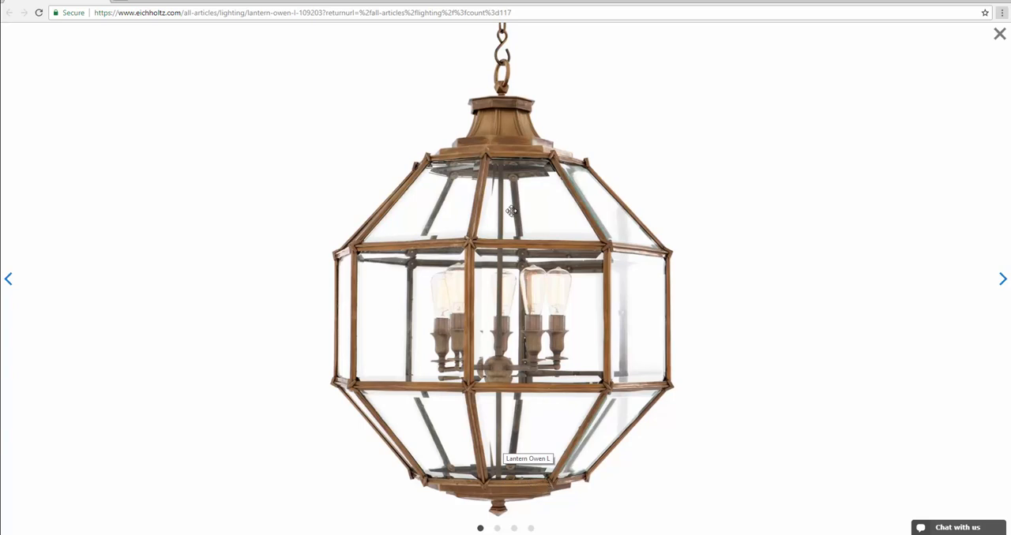
key("alt+Tab")
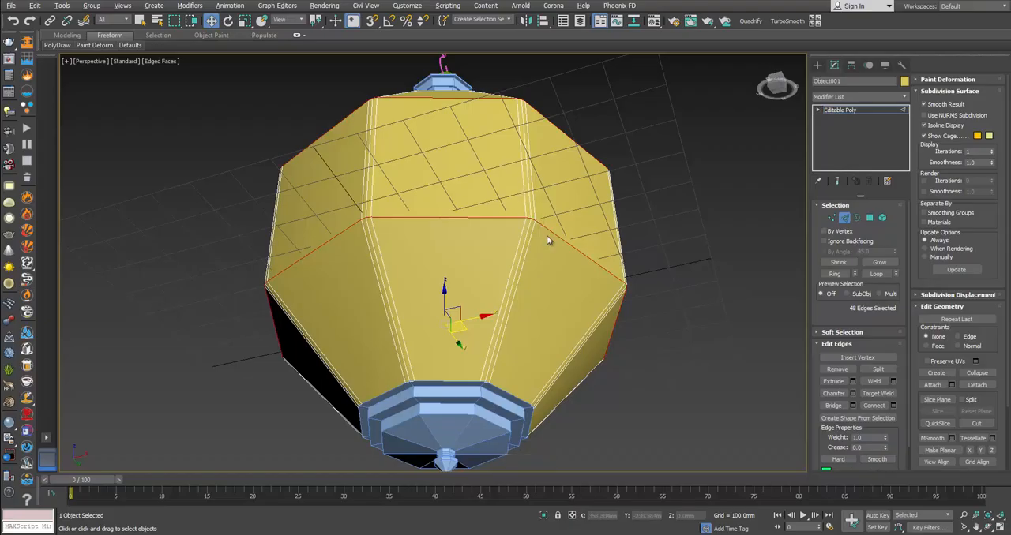
left_click(850, 394)
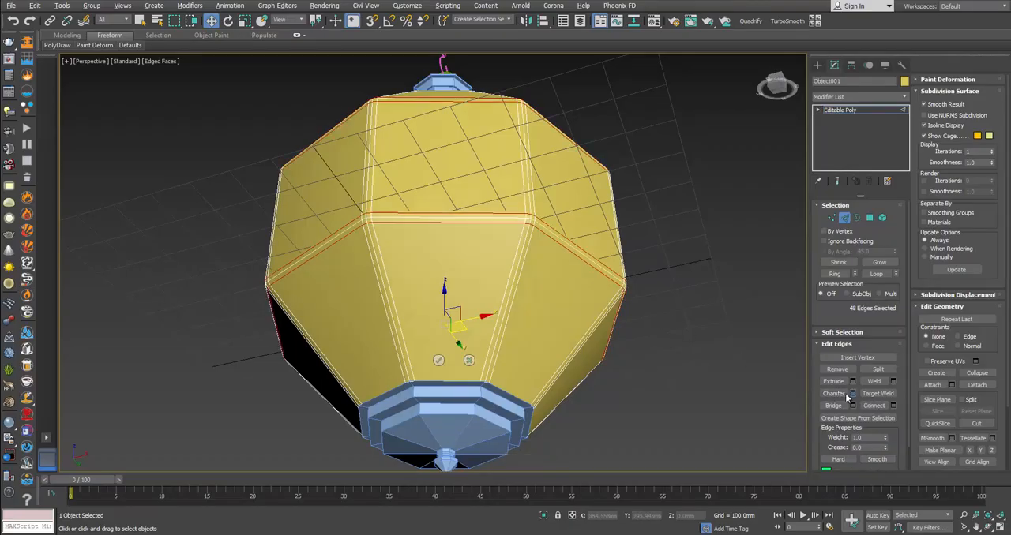
left_click(439, 362)
Step: Select the centre edge loops of both horizontal chamfer strips and of the two vertical strips flanking the front panel
middle_click_drag(469, 242, 466, 280, "alt")
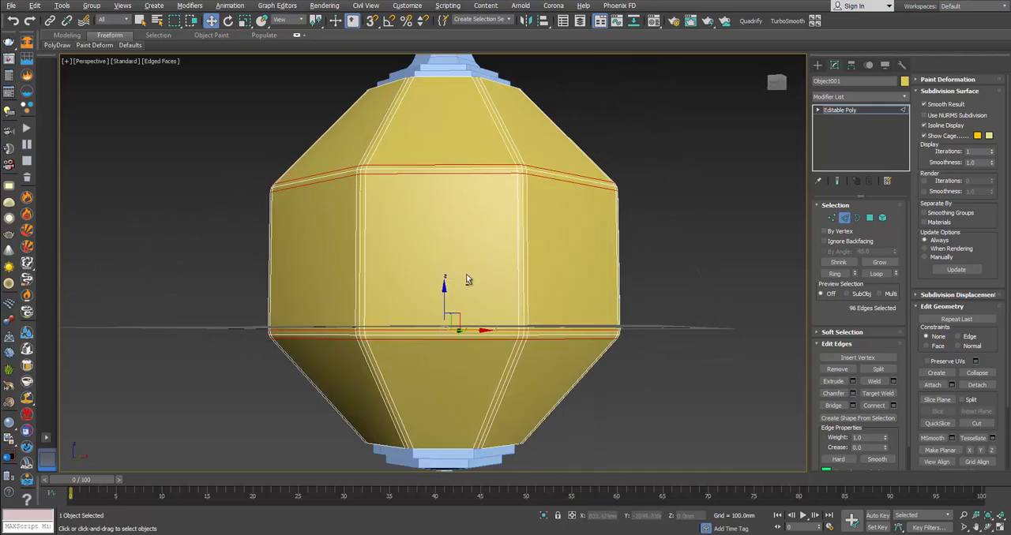
scroll(464, 300, "up", 3)
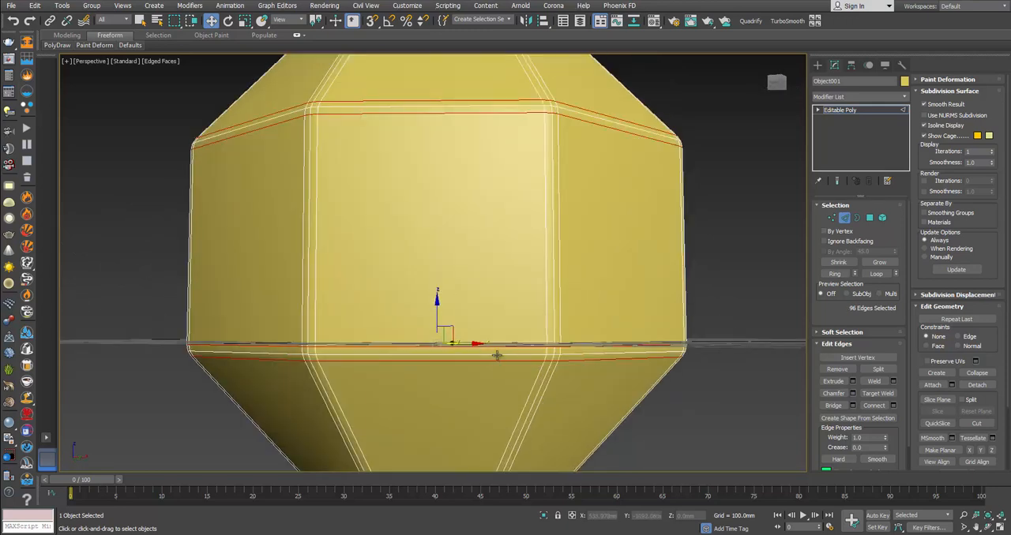
double_click(496, 355)
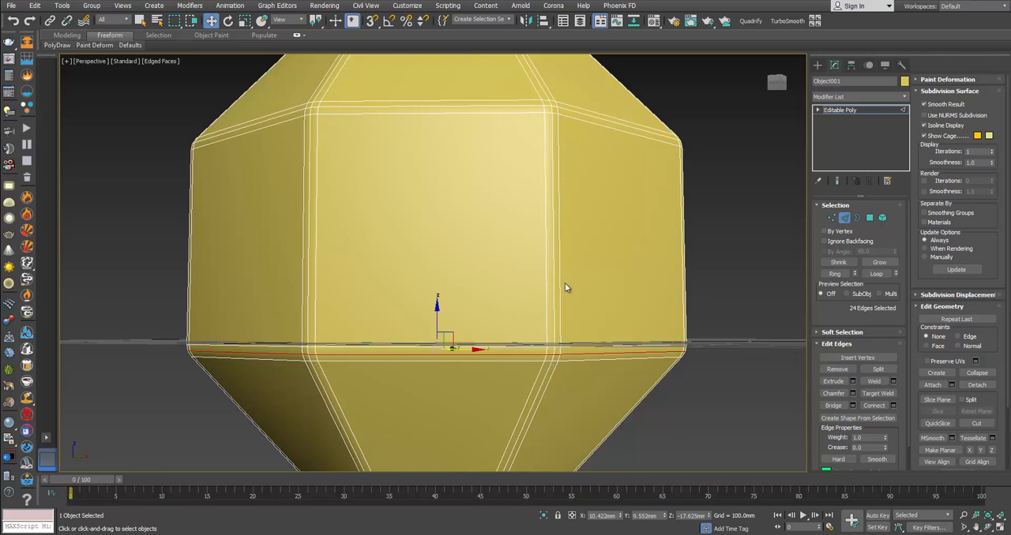
double_click(552, 137, "ctrl")
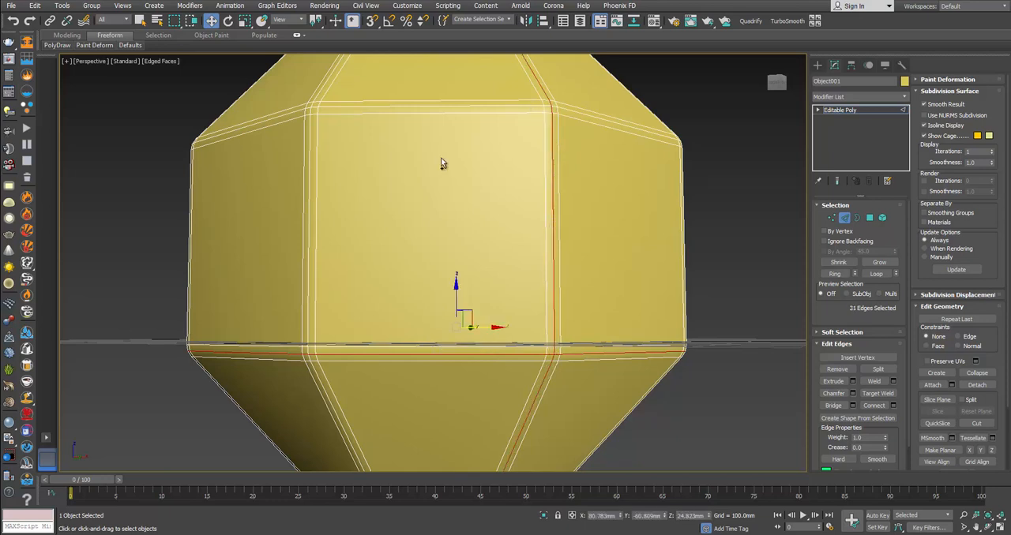
double_click(309, 192, "ctrl")
double_click(376, 108, "ctrl")
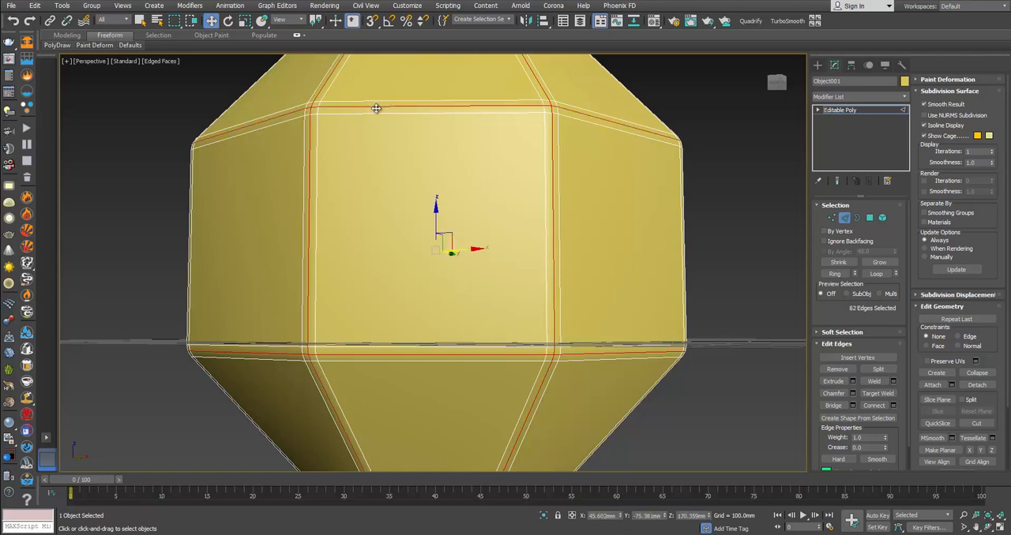
Step: Add the centre edge loops of the remaining six vertical chamfer strips around the shell to the selection
middle_click_drag(553, 376, 478, 390, "alt")
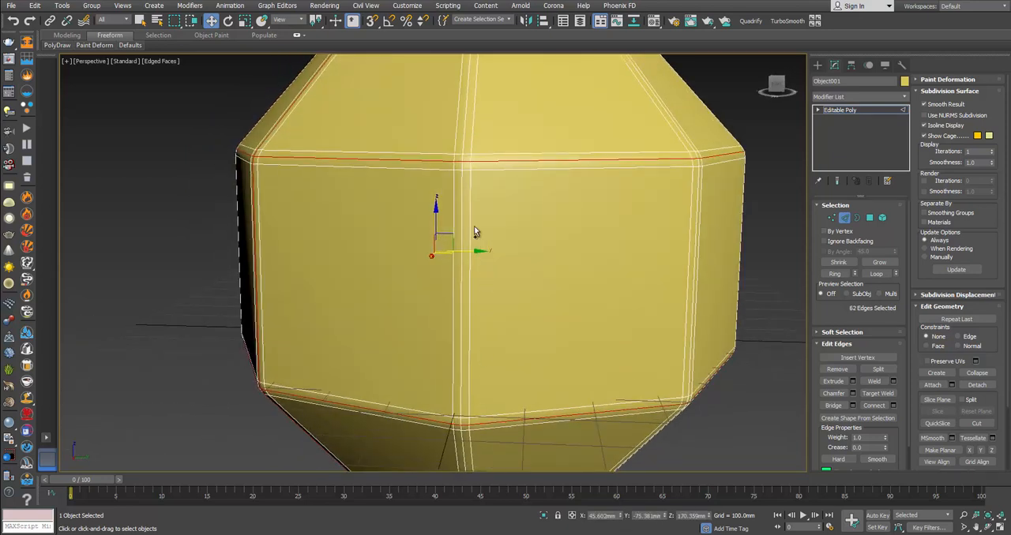
double_click(464, 144, "ctrl")
middle_click_drag(668, 389, 513, 335, "alt")
double_click(510, 332, "ctrl")
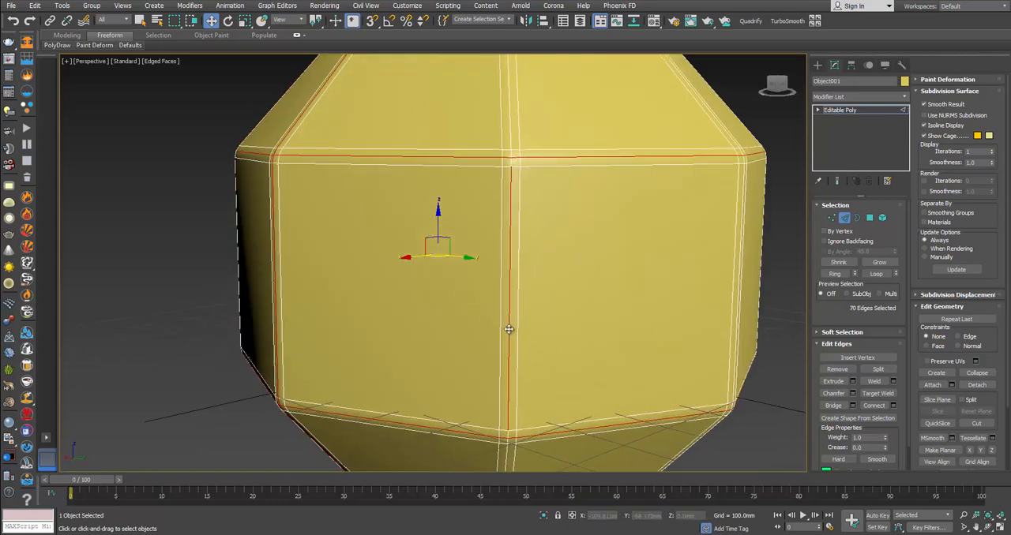
double_click(737, 296, "ctrl")
middle_click_drag(737, 296, 571, 333, "alt")
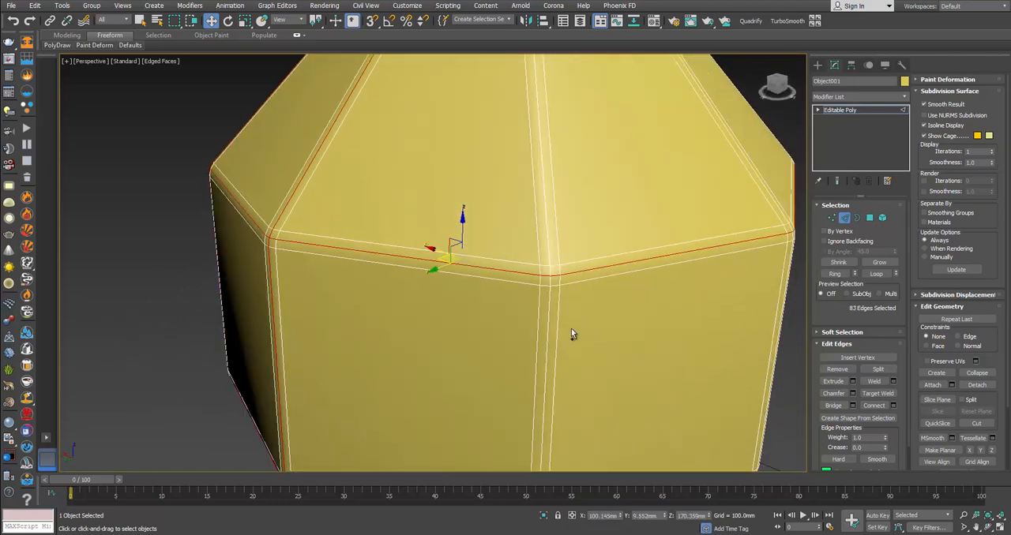
double_click(551, 333, "ctrl")
middle_click_drag(633, 343, 591, 356, "alt")
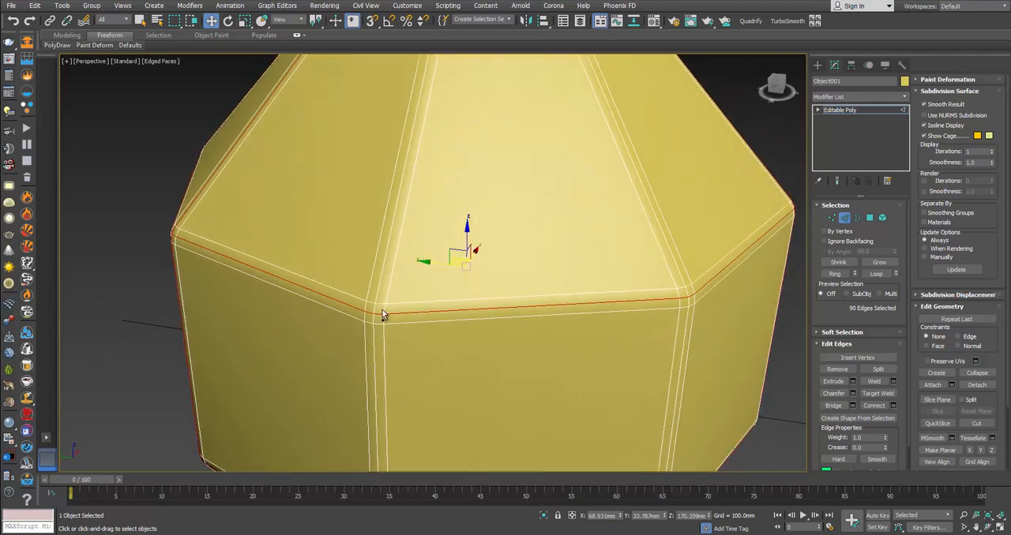
double_click(382, 281, "ctrl")
double_click(677, 281, "ctrl")
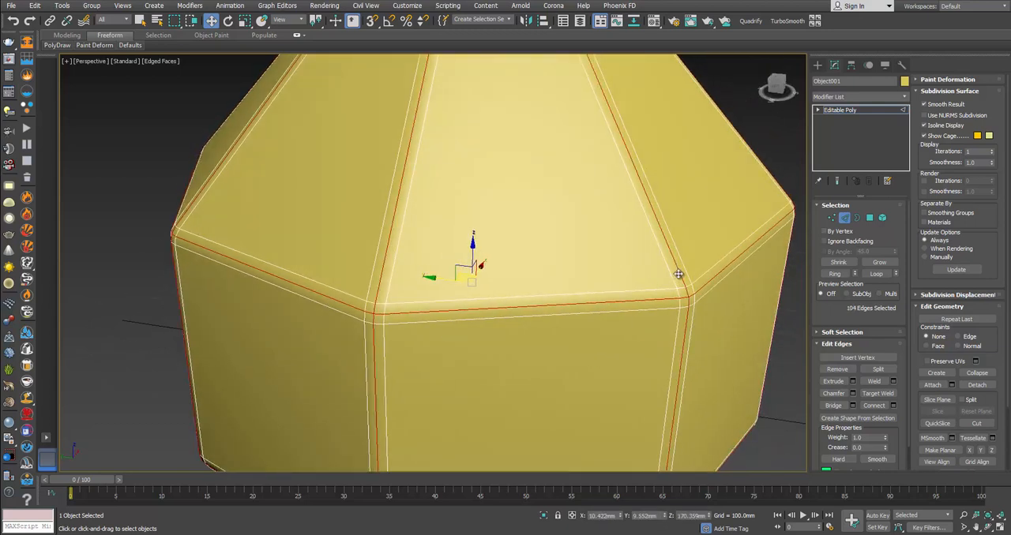
middle_click_drag(676, 275, 635, 285, "alt")
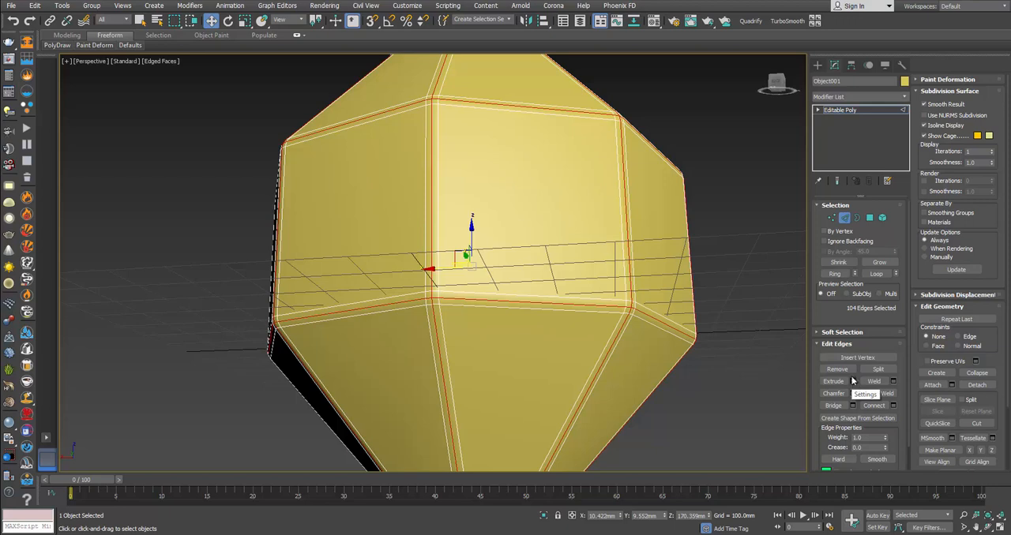
Step: Extrude the selected centre edge loops of the shell with a height of 51.484 mm and a width of 2 mm
left_click(854, 383)
middle_click_drag(537, 234, 551, 258, "alt")
left_click_drag(442, 269, 462, 289)
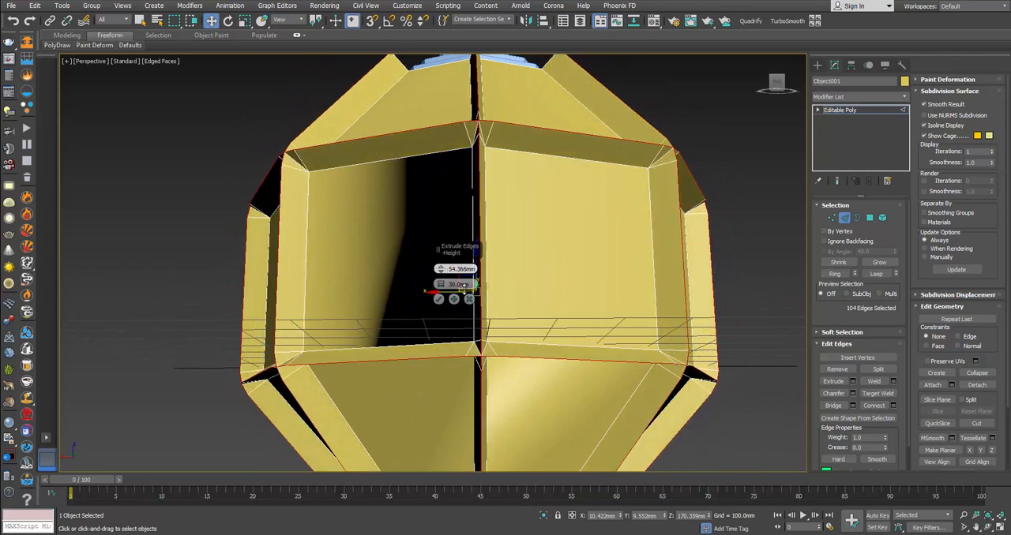
right_click(442, 270)
scroll(545, 204, "up", 4)
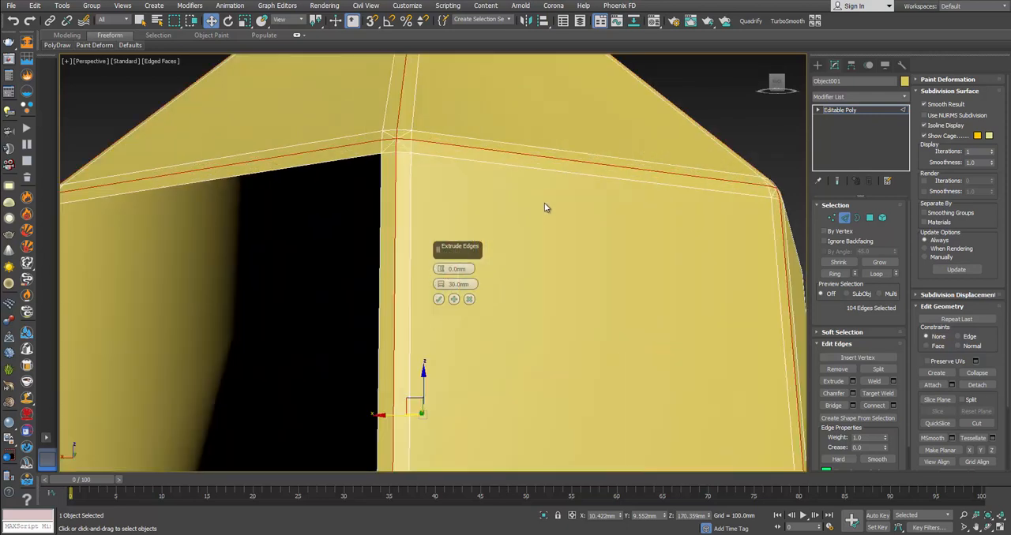
right_click(445, 285)
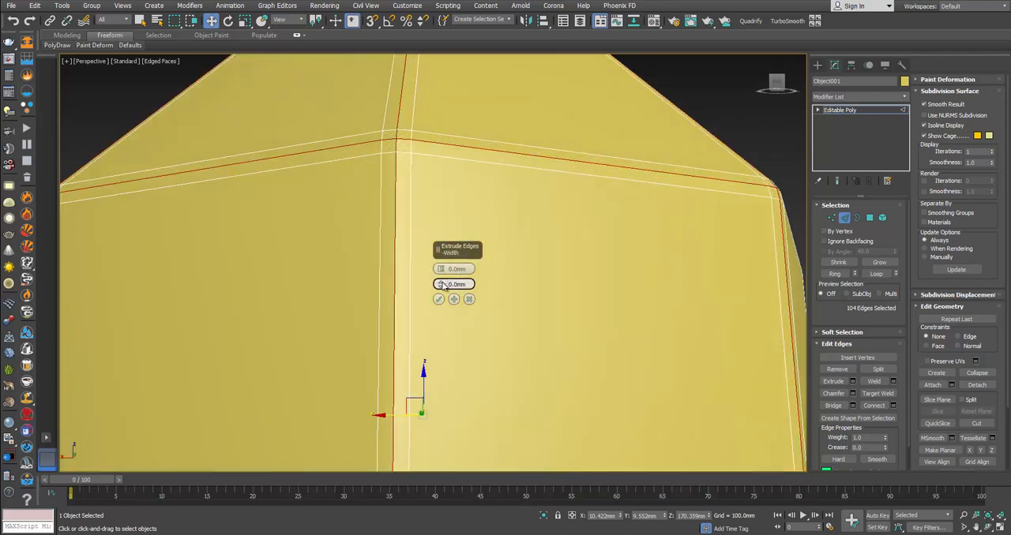
left_click_drag(443, 286, 445, 248)
scroll(552, 268, "down", 6)
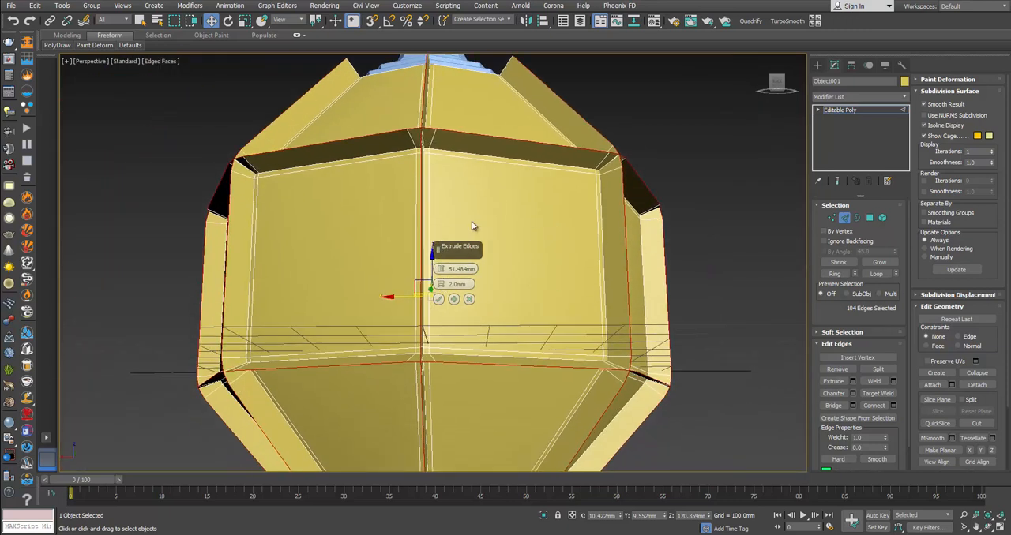
left_click(439, 299)
Step: Chamfer the extruded edge loops by 48.713 mm with 1 segment to form the thin frame bars
middle_click_drag(469, 297, 574, 257, "alt")
scroll(505, 276, "up", 10)
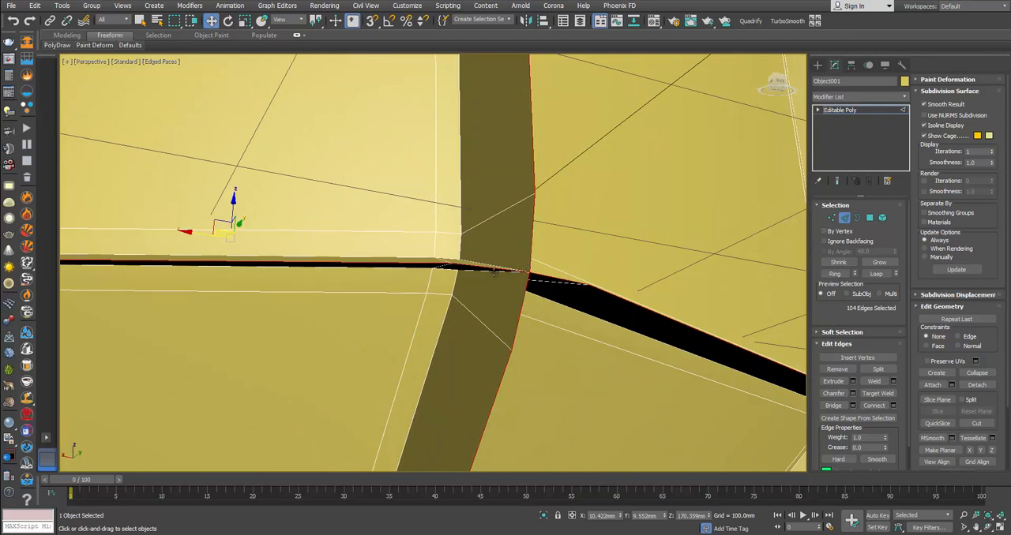
middle_click_drag(594, 314, 567, 107, "alt")
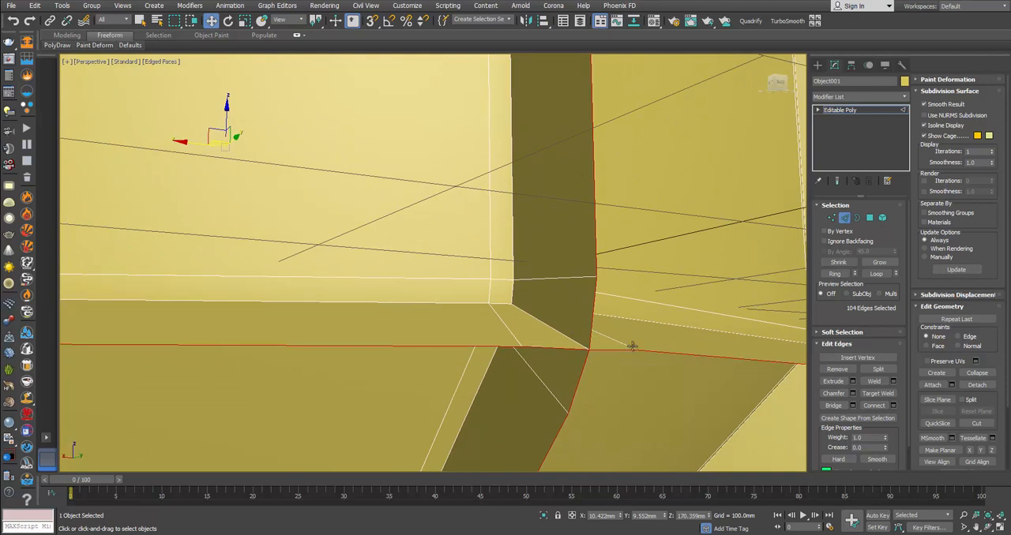
left_click(852, 394)
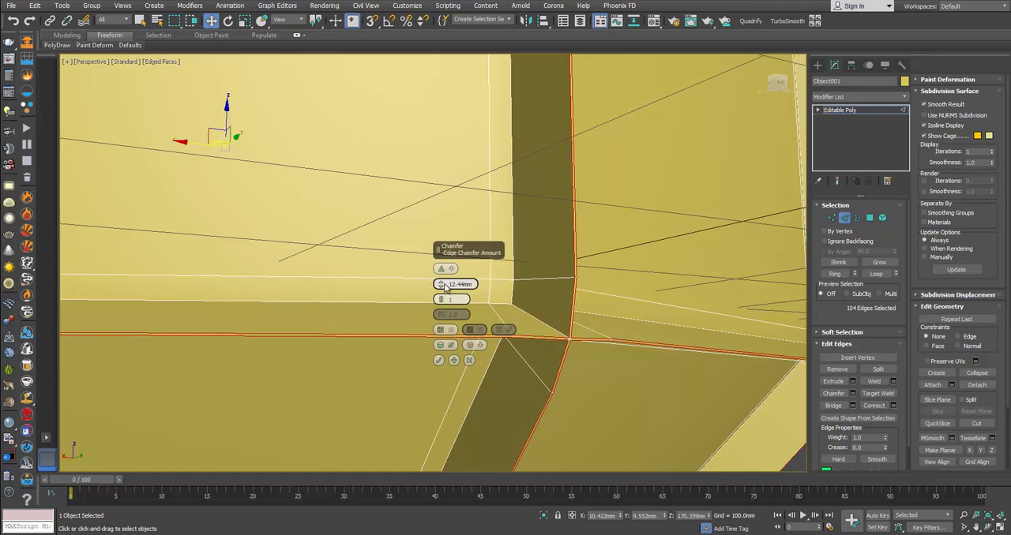
left_click_drag(442, 285, 445, 267)
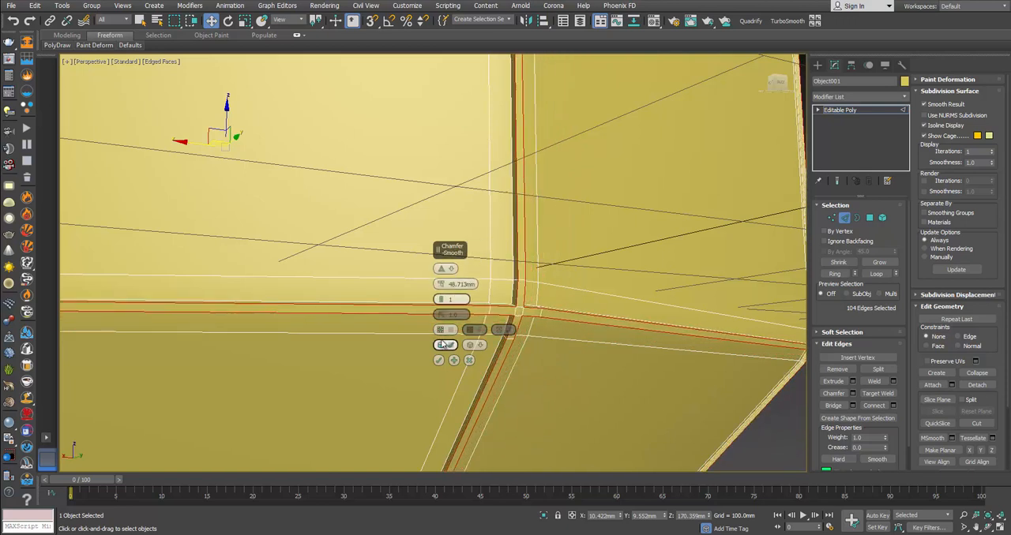
left_click(440, 360)
scroll(652, 307, "down", 5)
scroll(610, 233, "down", 8)
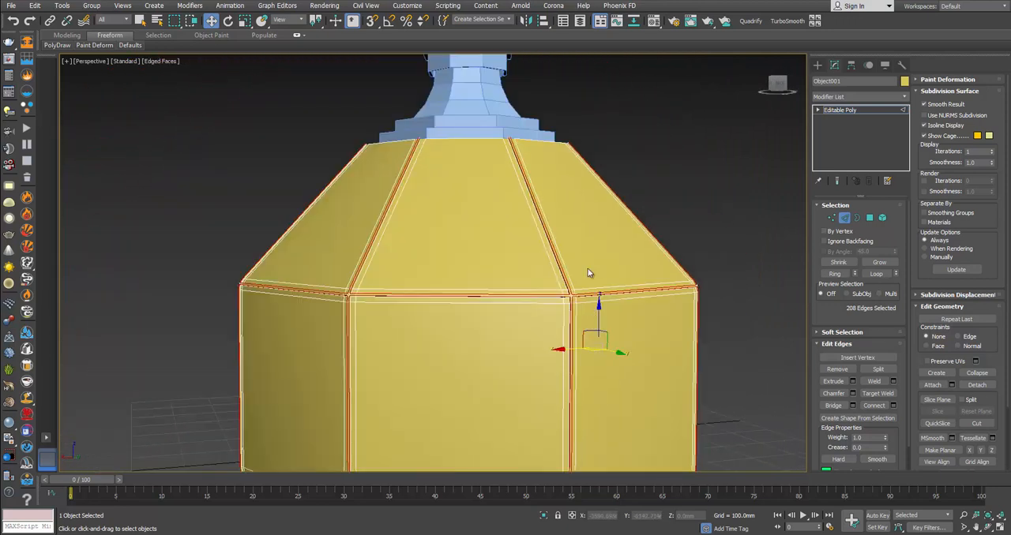
Step: Delete the 24 large panel polygons in the upper, middle and lower tiers around the shell, keeping only the frame bars
middle_click_drag(589, 273, 585, 251, "alt")
left_click(869, 217, "ctrl")
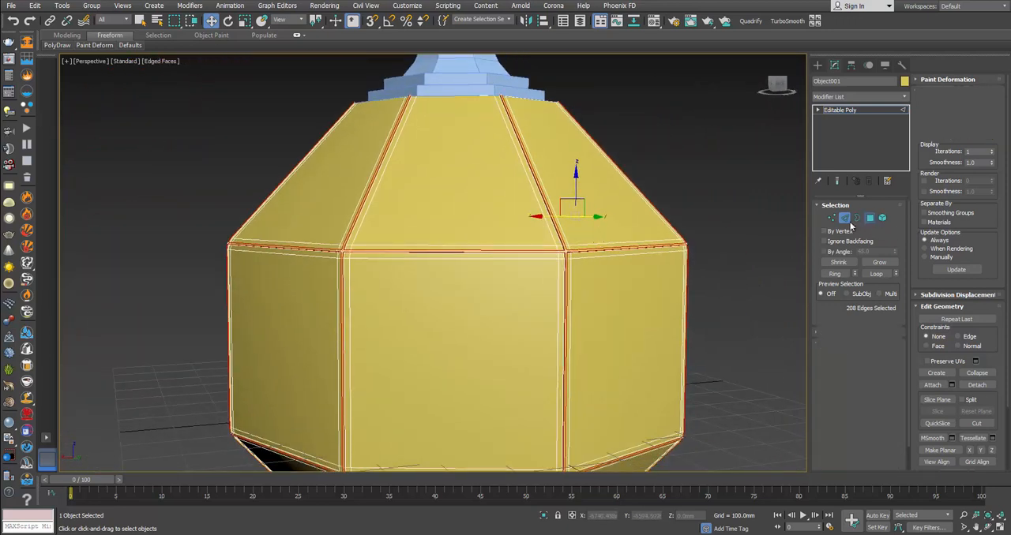
left_click(506, 185)
left_click(575, 198, "ctrl")
left_click(606, 297, "ctrl")
left_click(509, 305, "ctrl")
middle_click_drag(434, 297, 534, 279, "alt")
left_click(337, 149, "ctrl")
left_click(336, 274, "ctrl")
middle_click_drag(336, 274, 516, 211, "alt")
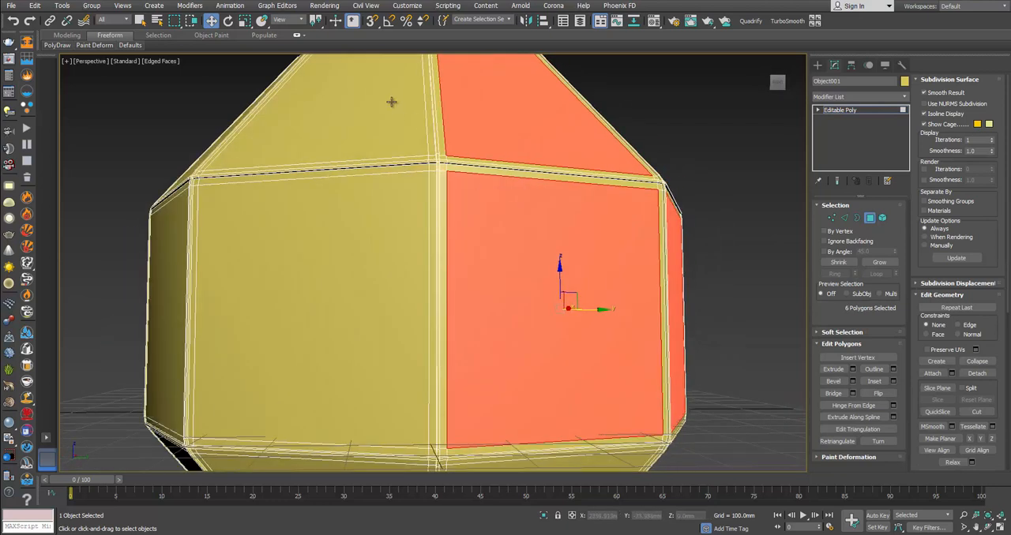
left_click(392, 145, "ctrl")
left_click(387, 244, "ctrl")
middle_click_drag(374, 242, 456, 254, "alt")
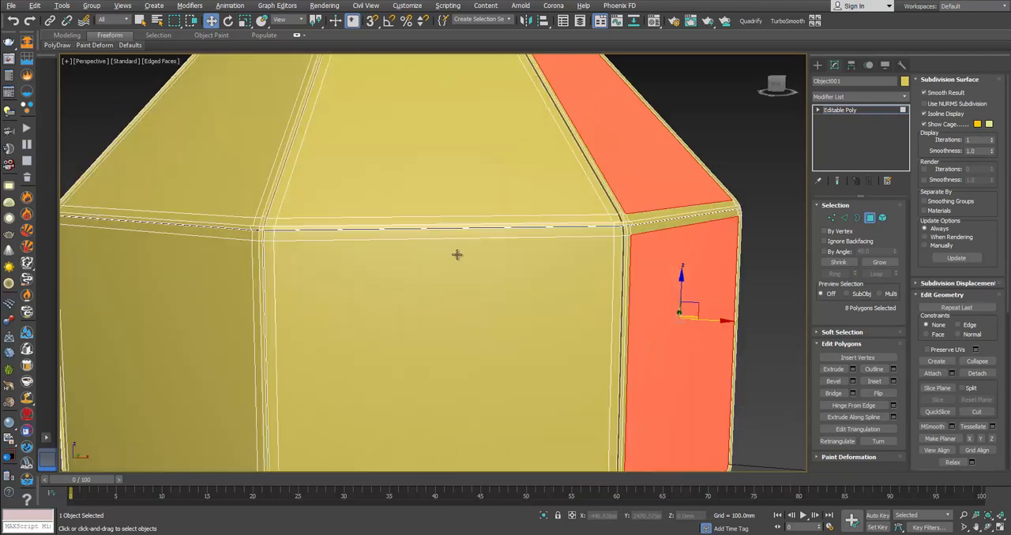
left_click(480, 154, "ctrl")
left_click(446, 291, "ctrl")
left_click(260, 186, "ctrl")
left_click(198, 295, "ctrl")
scroll(345, 295, "down", 5)
middle_click_drag(348, 298, 537, 234)
left_click(537, 235, "ctrl")
left_click(417, 214, "ctrl")
left_click(301, 238, "ctrl")
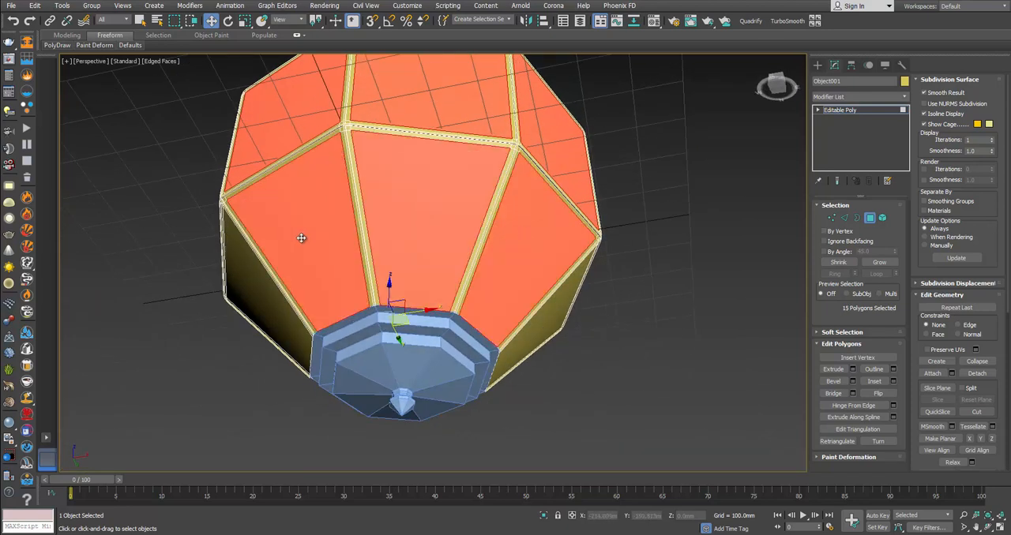
middle_click_drag(301, 238, 468, 244, "alt")
left_click(514, 227, "ctrl")
left_click(441, 202, "ctrl")
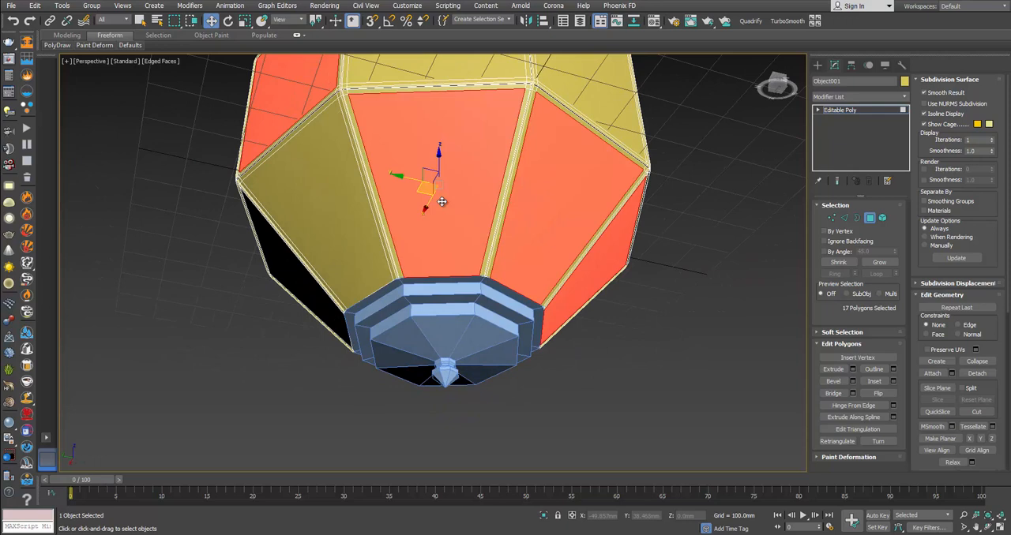
left_click(593, 95, "ctrl")
left_click(433, 73, "ctrl")
left_click(311, 204, "ctrl")
middle_click_drag(311, 203, 566, 210, "alt")
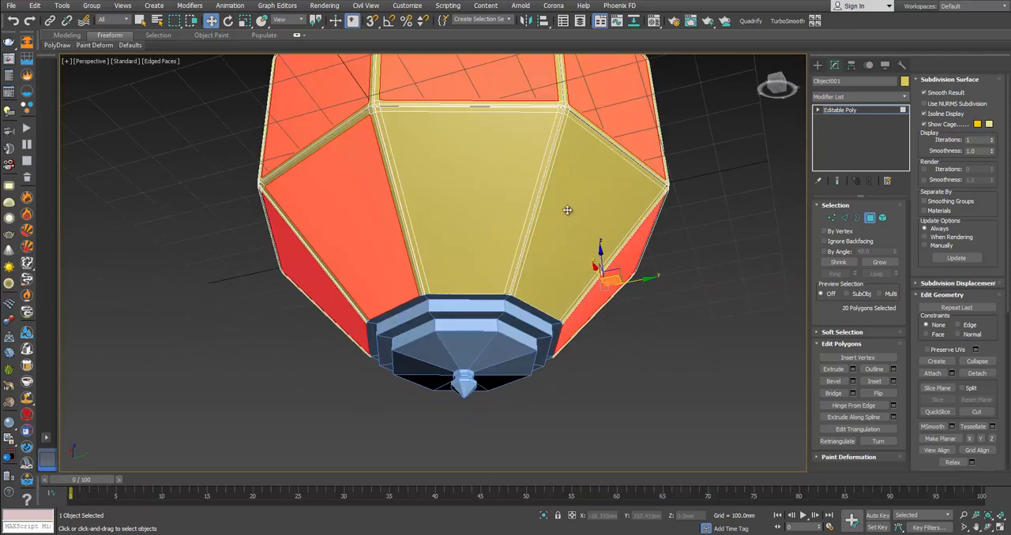
left_click(567, 210, "ctrl")
left_click(510, 197, "ctrl")
middle_click_drag(511, 196, 565, 175, "alt")
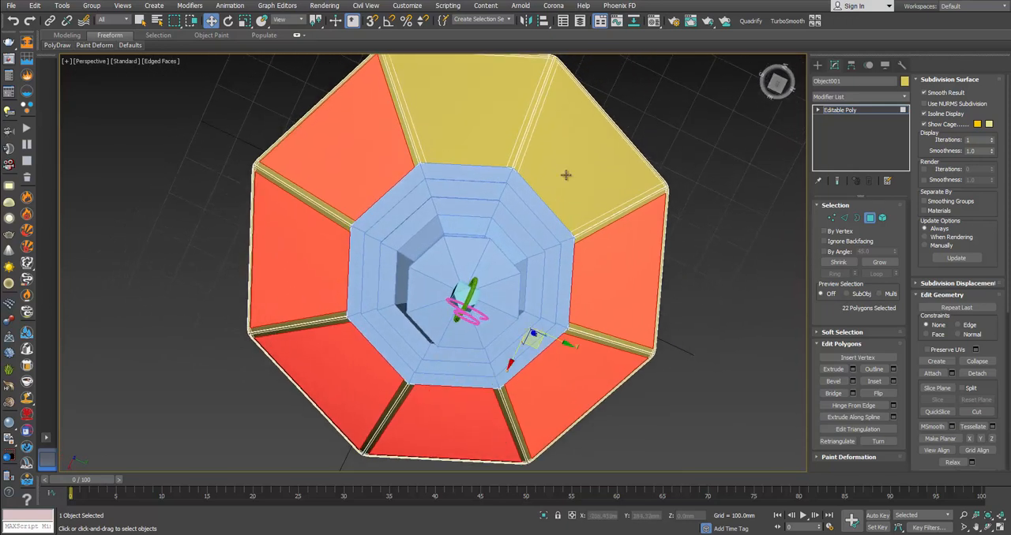
left_click(566, 174, "ctrl")
left_click(501, 113, "ctrl")
key("Delete")
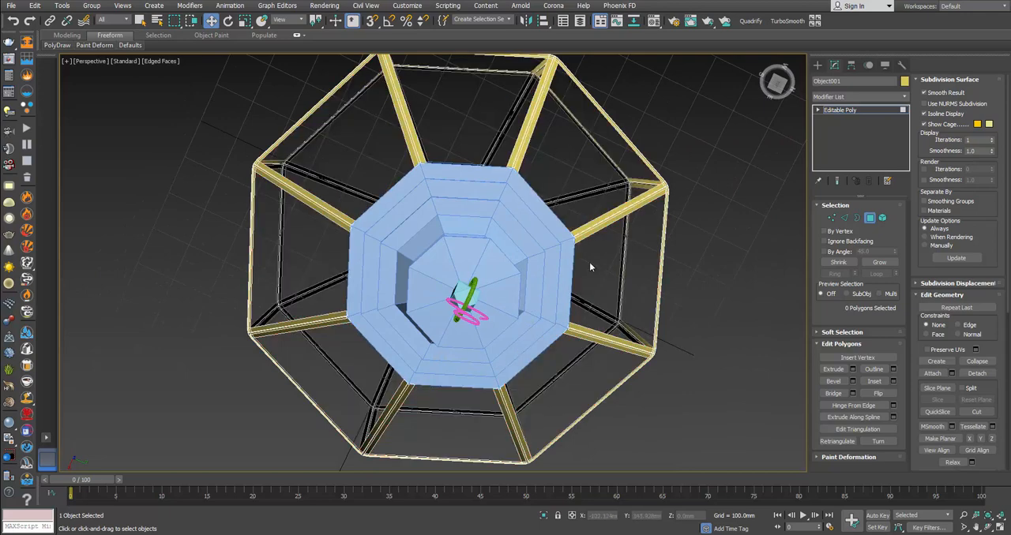
middle_click_drag(589, 262, 561, 143, "alt")
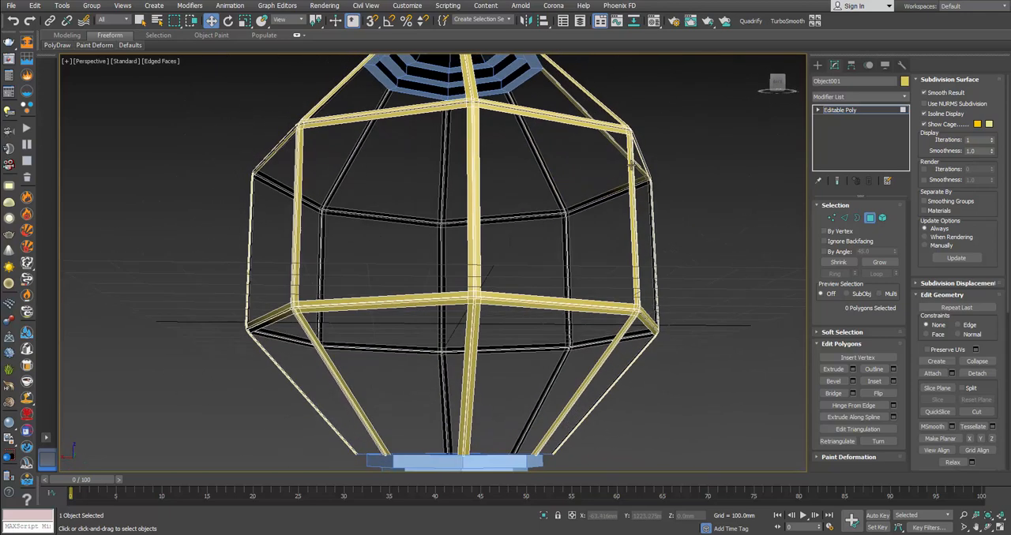
left_click(870, 218)
left_click(703, 197)
Step: Inspect a frame joint on the model and compare it with the close-up joint photo on the product page in the browser
scroll(473, 170, "up", 4)
middle_click_drag(472, 165, 571, 292)
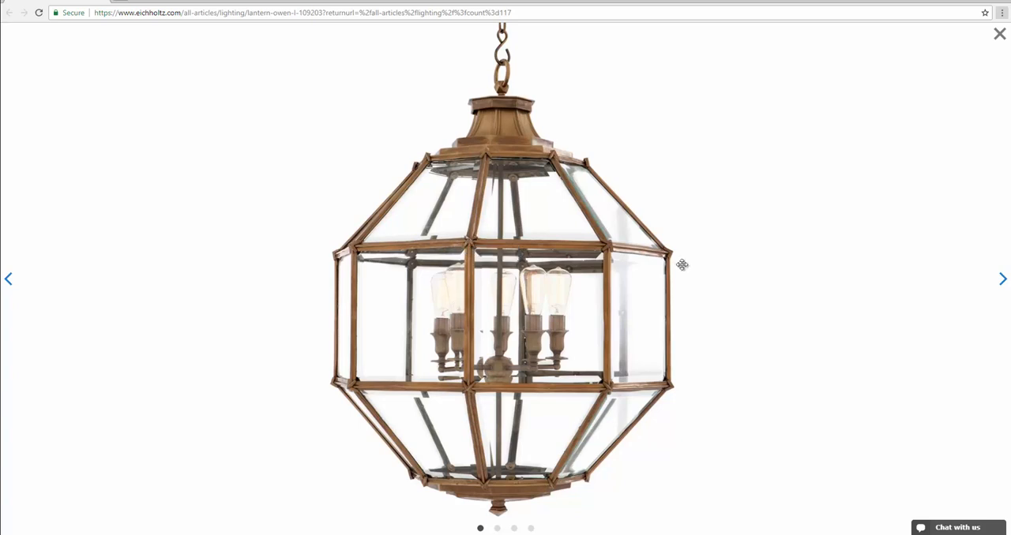
left_click(1001, 279)
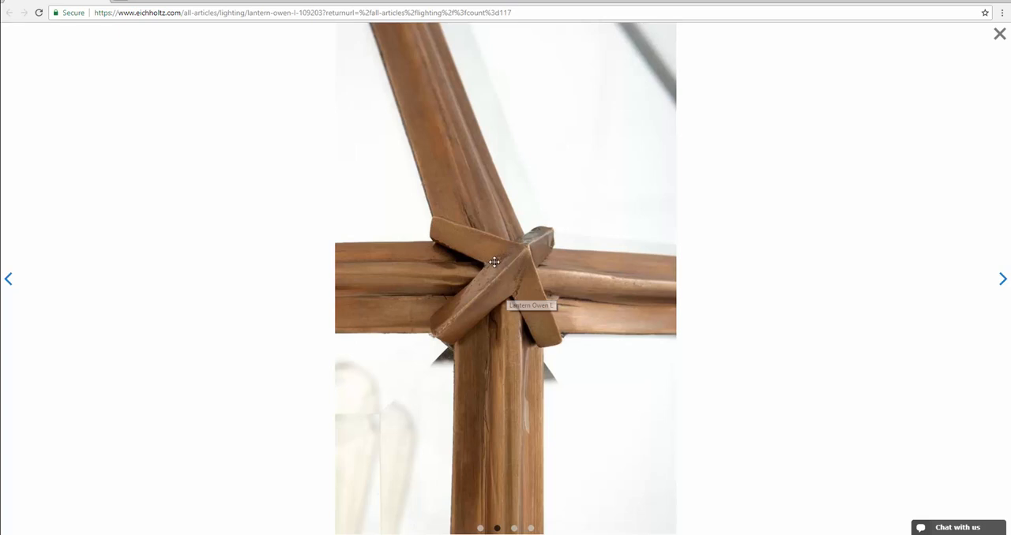
key("alt+Tab")
Step: Draw a plane about 20 mm square in the Front view, just below the upper horizontal bar beside the central vertical bar
scroll(493, 283, "down", 10)
key("alt+w")
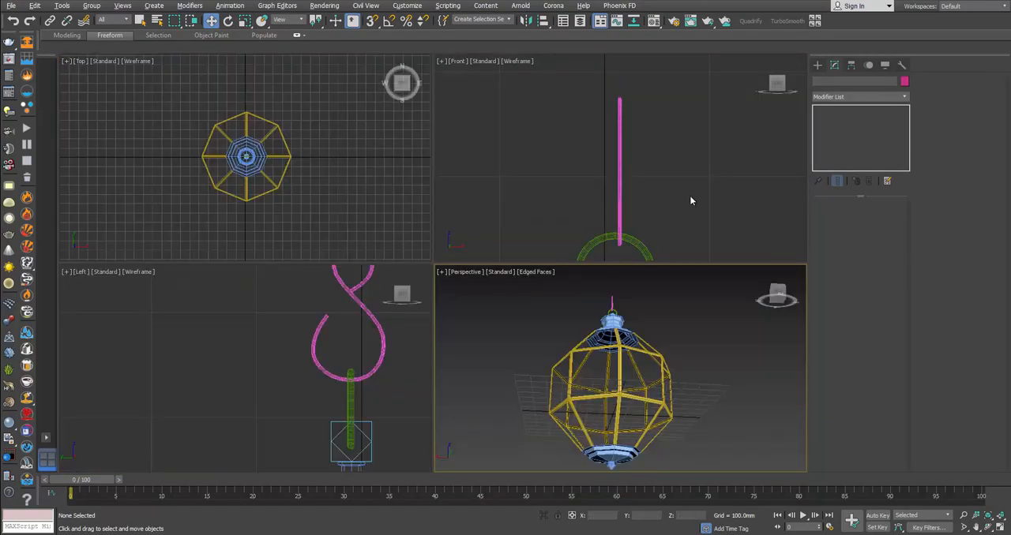
scroll(665, 142, "up", 6)
scroll(672, 104, "up", 5)
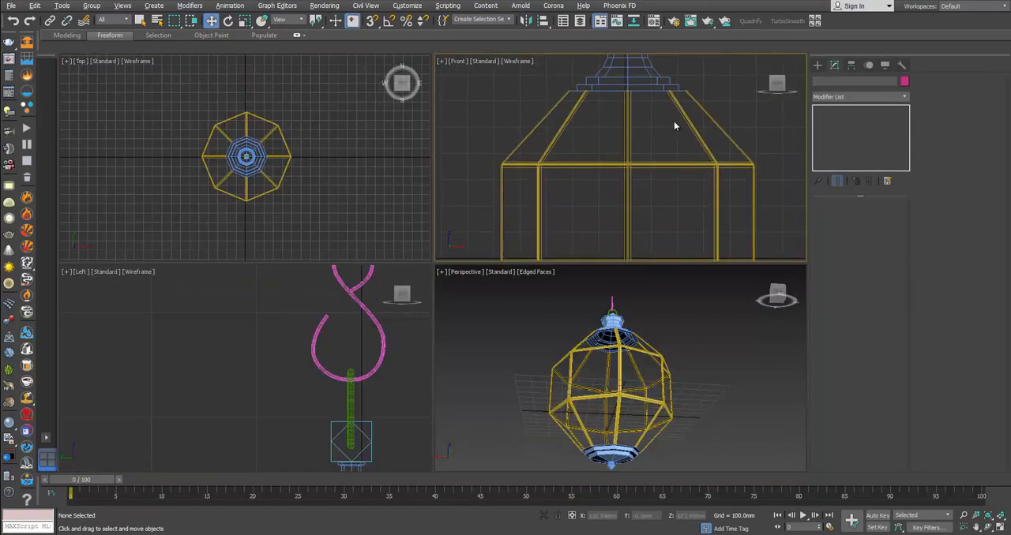
key("alt+w")
scroll(650, 266, "up", 3)
left_click(817, 65)
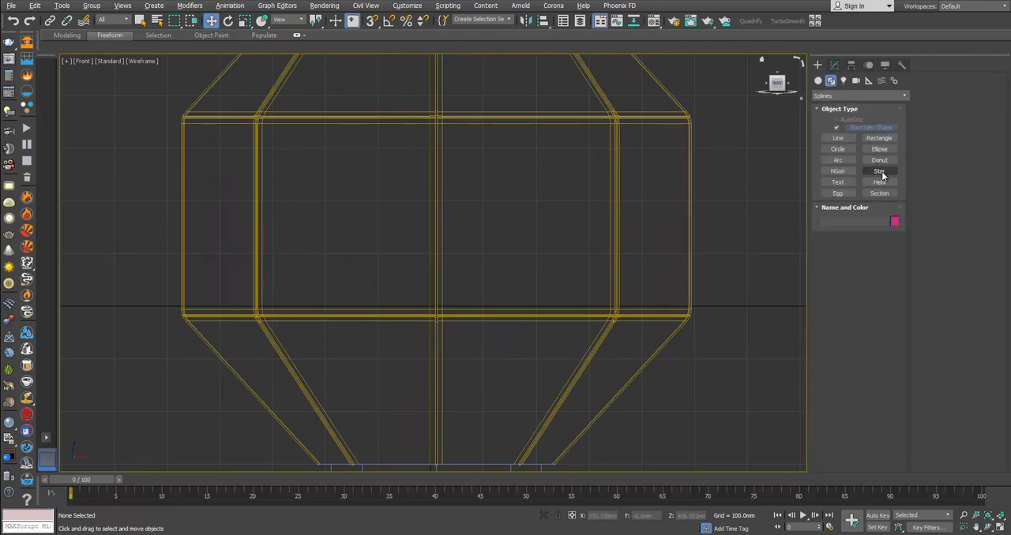
left_click(878, 173)
scroll(474, 235, "up", 3)
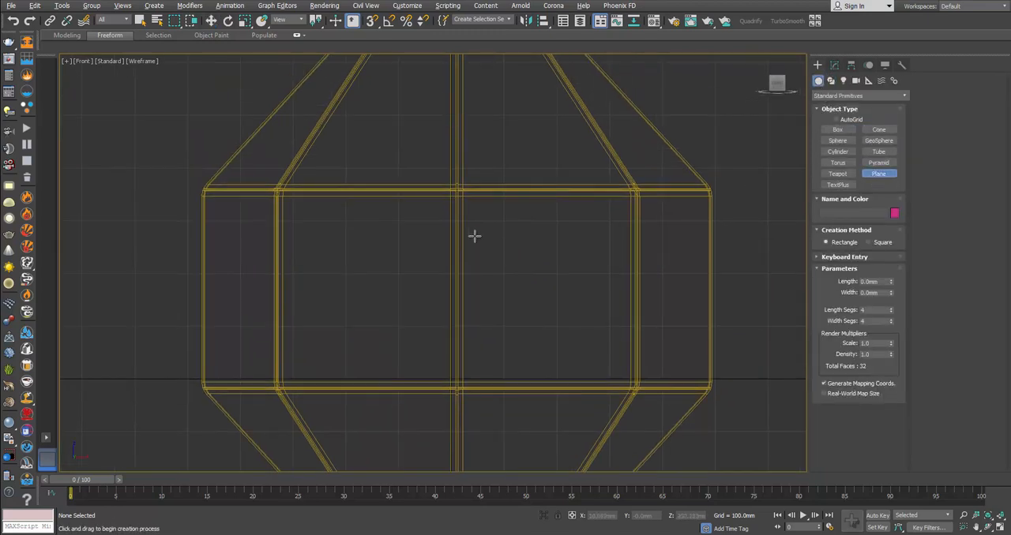
scroll(517, 232, "up", 5)
scroll(470, 225, "up", 4)
left_click_drag(457, 219, 518, 279)
Step: Reduce the plane's length and width segments to 1 each
right_click(891, 321)
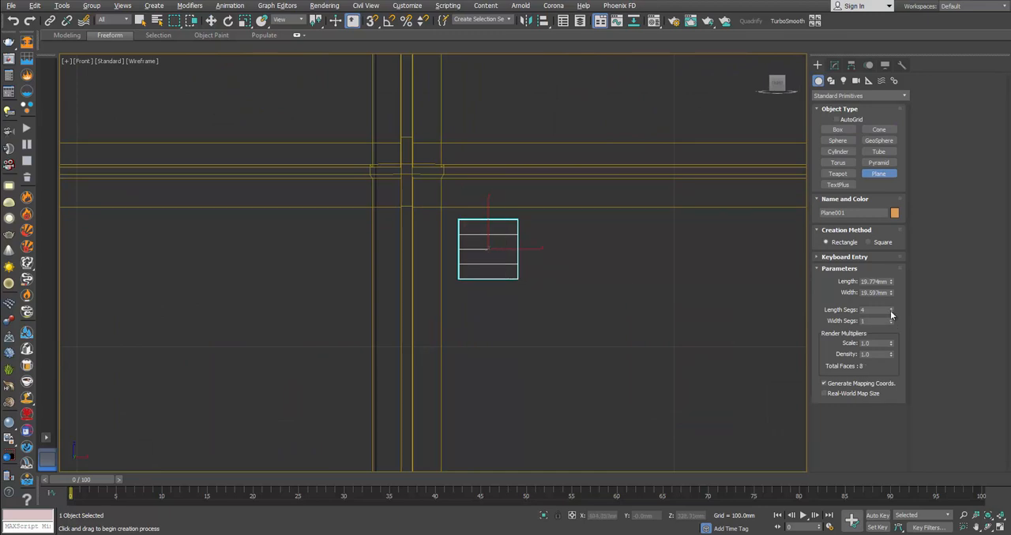
right_click(891, 310)
scroll(491, 260, "up", 5)
key("w")
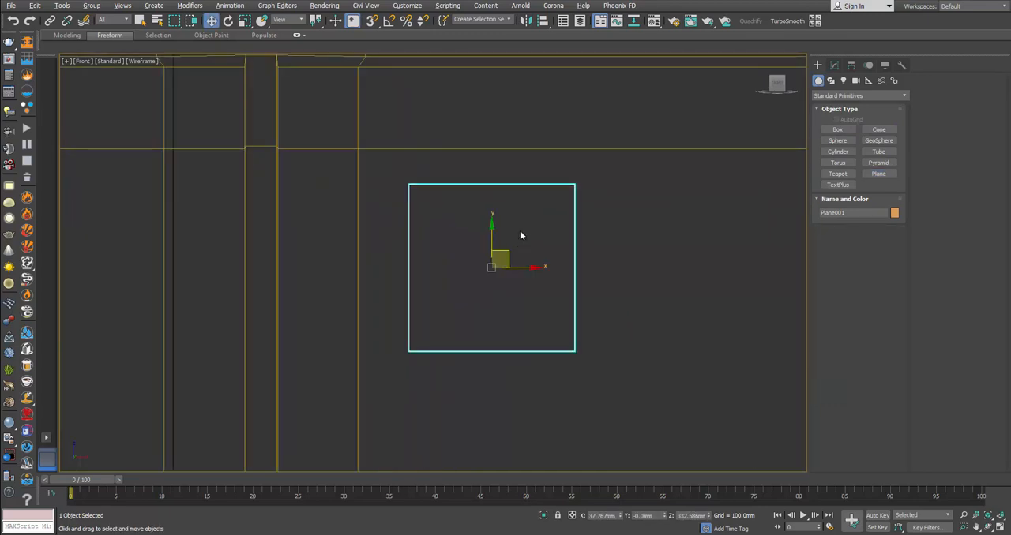
Step: Check the joint's star-shaped bracket in the browser photo and convert the plane to an Editable Poly
key("alt+Tab")
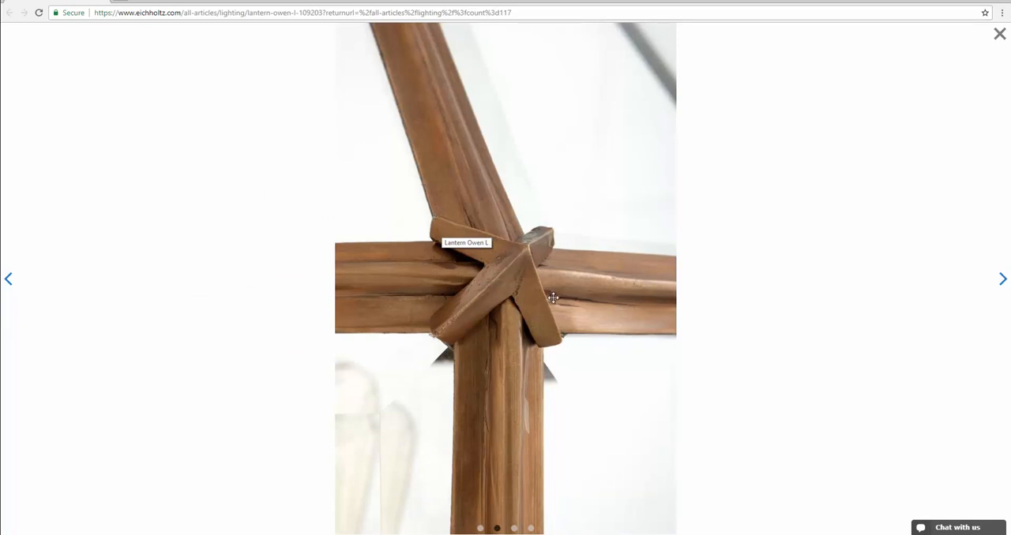
key("alt+Tab")
right_click(529, 232)
mouse_move(592, 336)
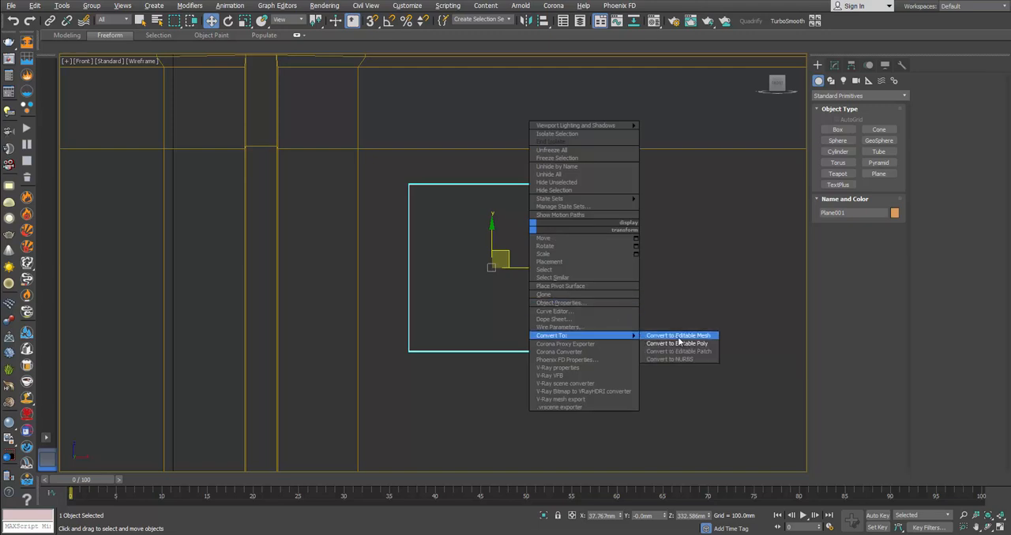
left_click(677, 343)
right_click(537, 330)
mouse_move(624, 371)
left_click(678, 381)
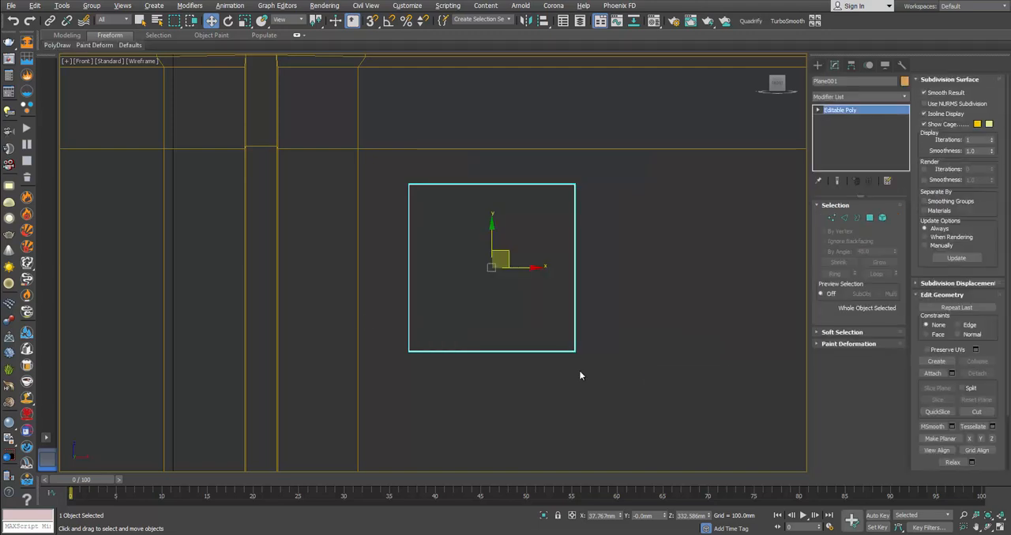
Step: Inset the plane's single polygon all the way to its centre
left_click(870, 217)
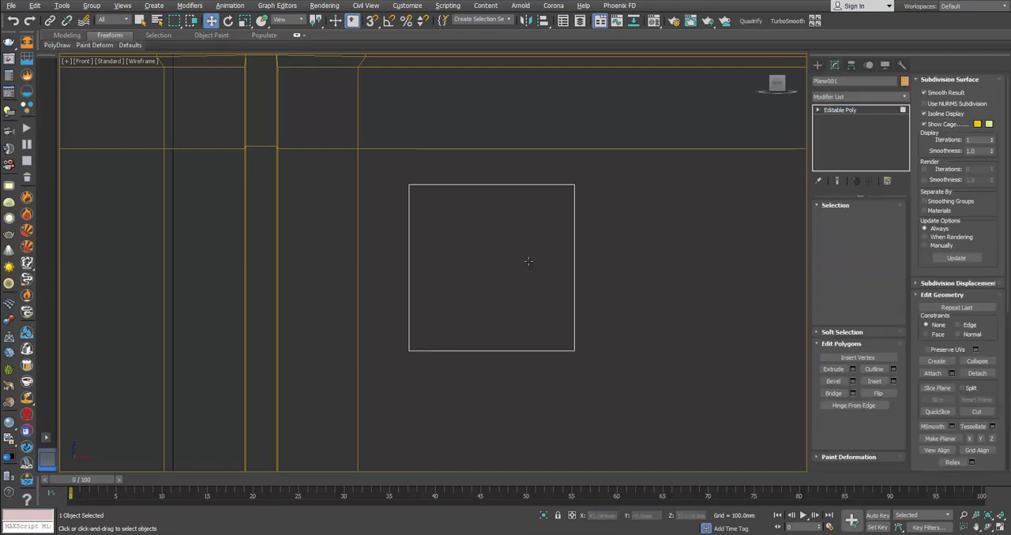
left_click(473, 253)
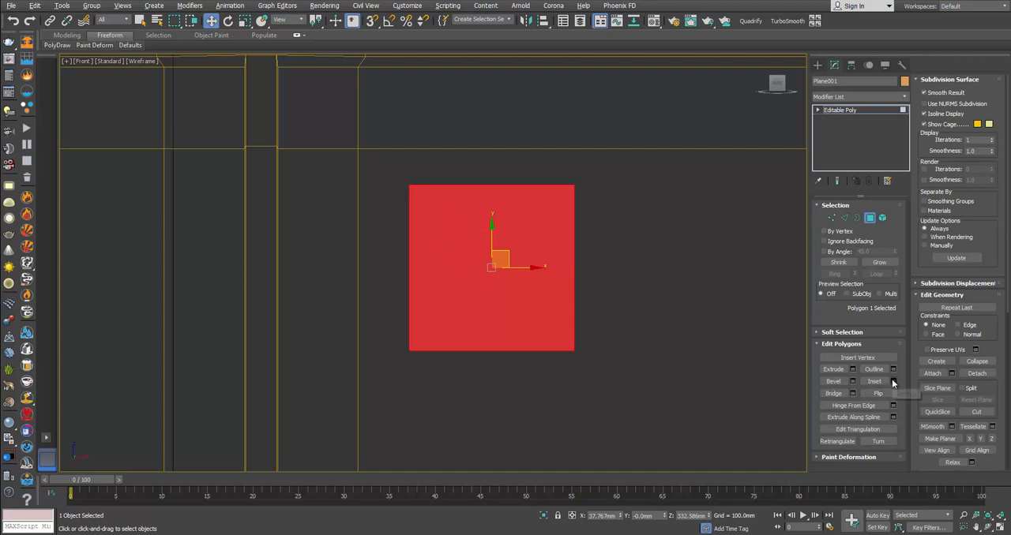
left_click(893, 381)
left_click(465, 295)
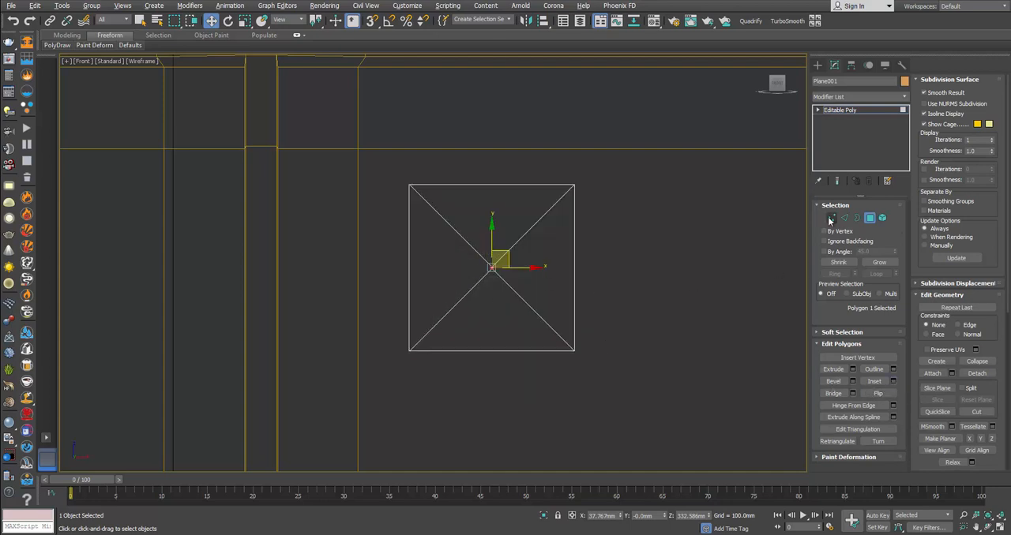
Step: Collapse the four inner vertices at the plane's centre into one vertex
key("1")
left_click_drag(469, 242, 522, 296)
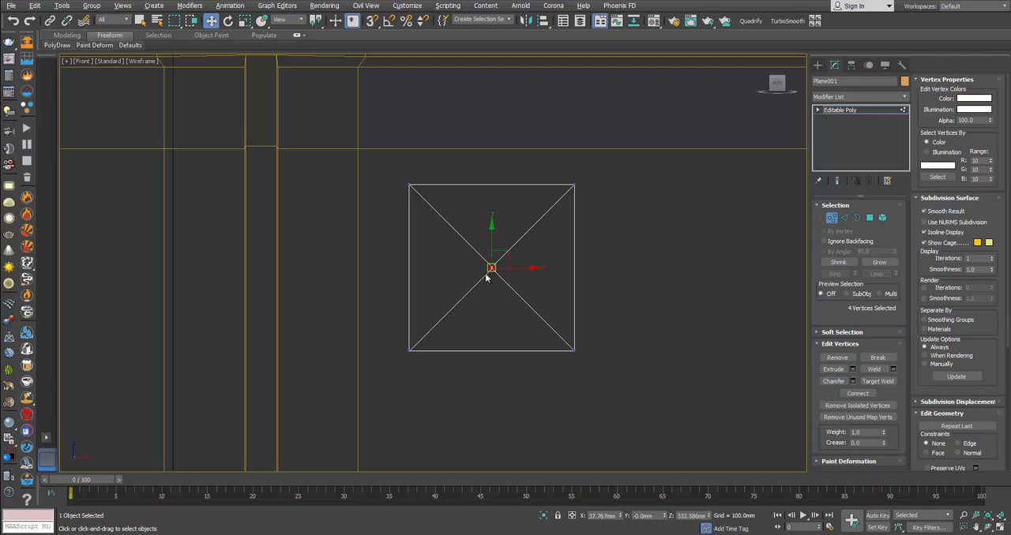
scroll(952, 85, "down", 3)
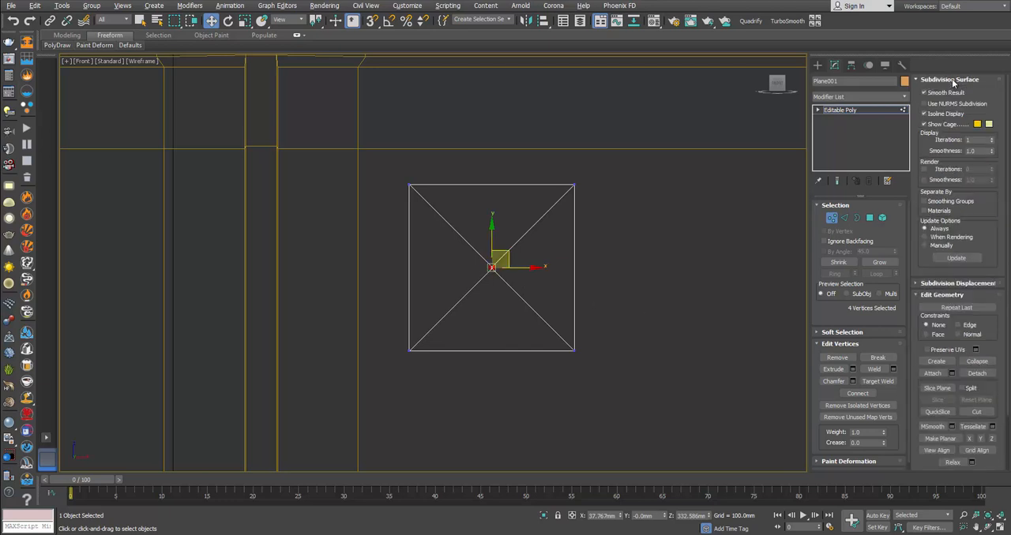
scroll(950, 81, "down", 5)
left_click(977, 157)
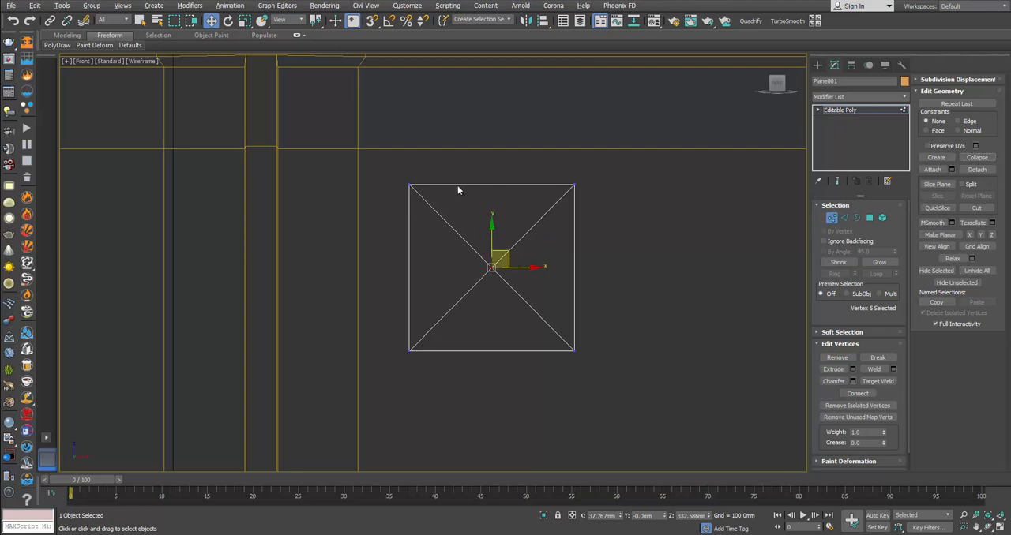
Step: Check the bracket's shape in the joint photo again and activate Insert Vertex for the plane's edges
key("alt+Tab")
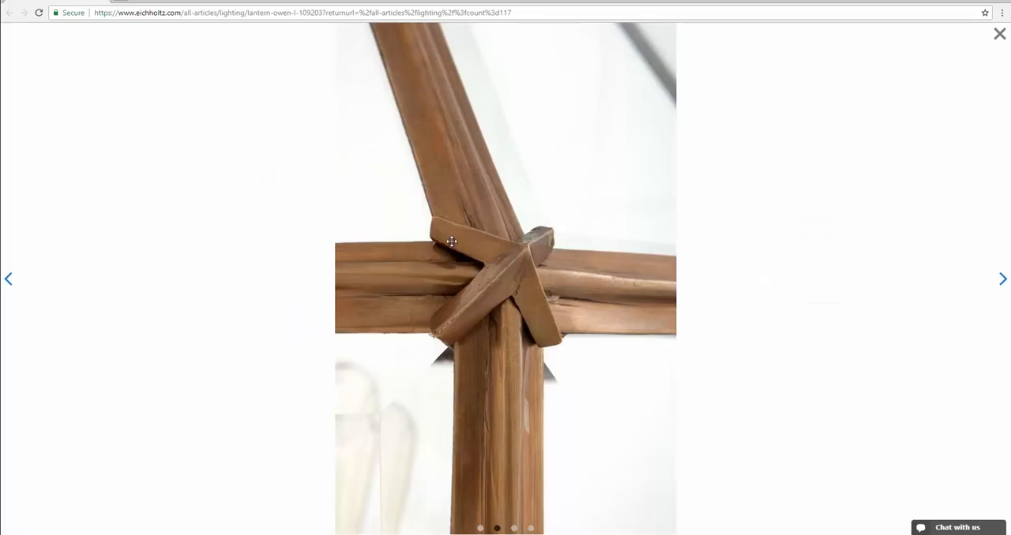
key("alt+Tab")
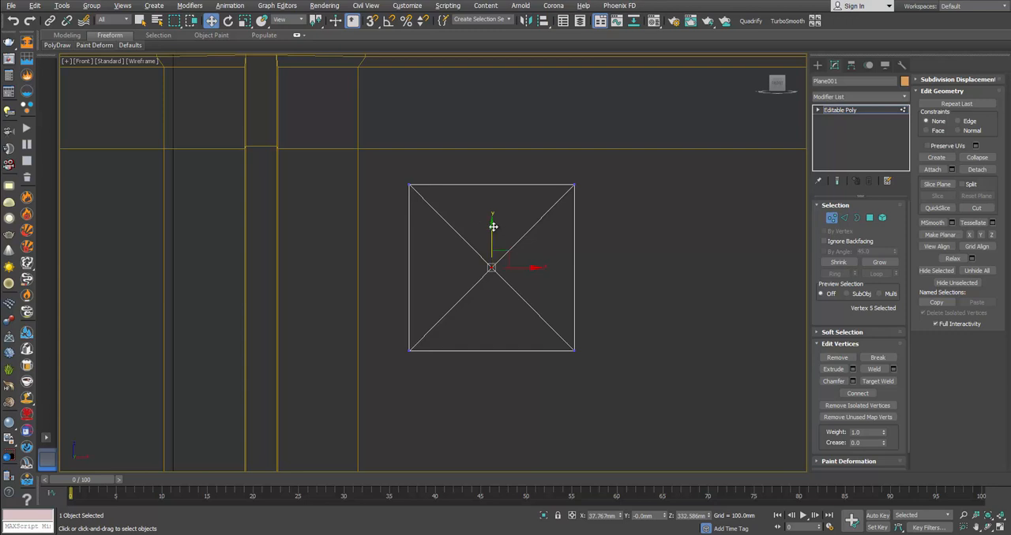
left_click(536, 248)
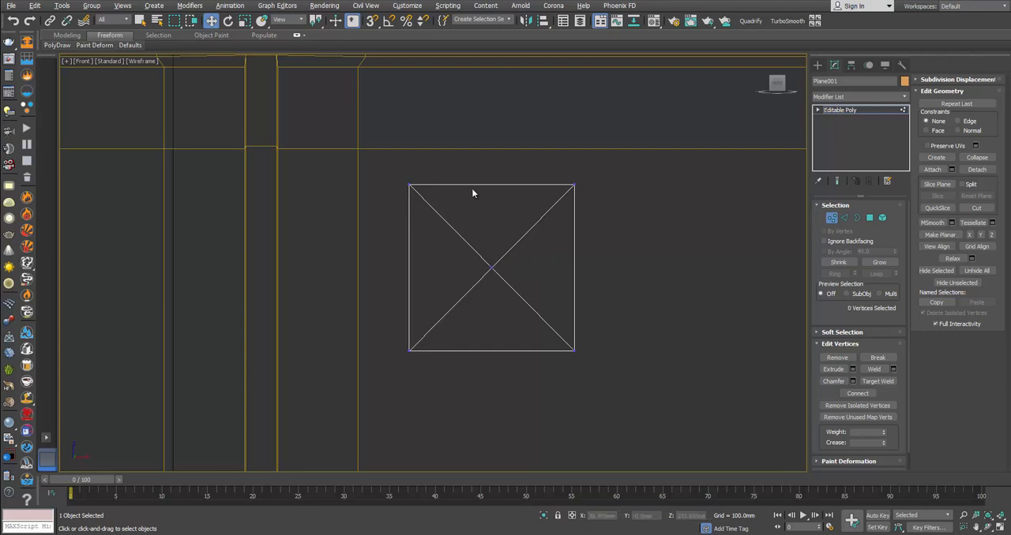
left_click(844, 217)
left_click(848, 357)
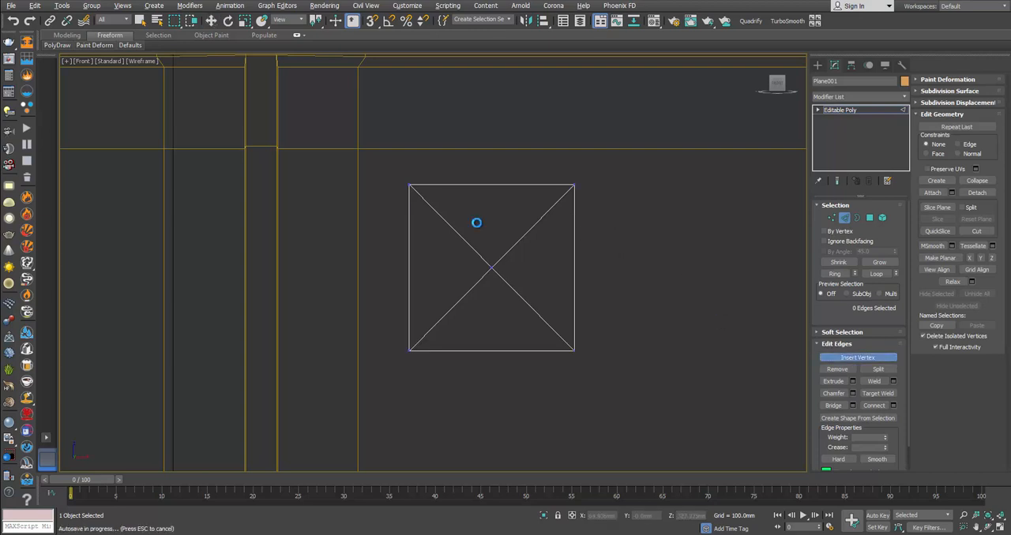
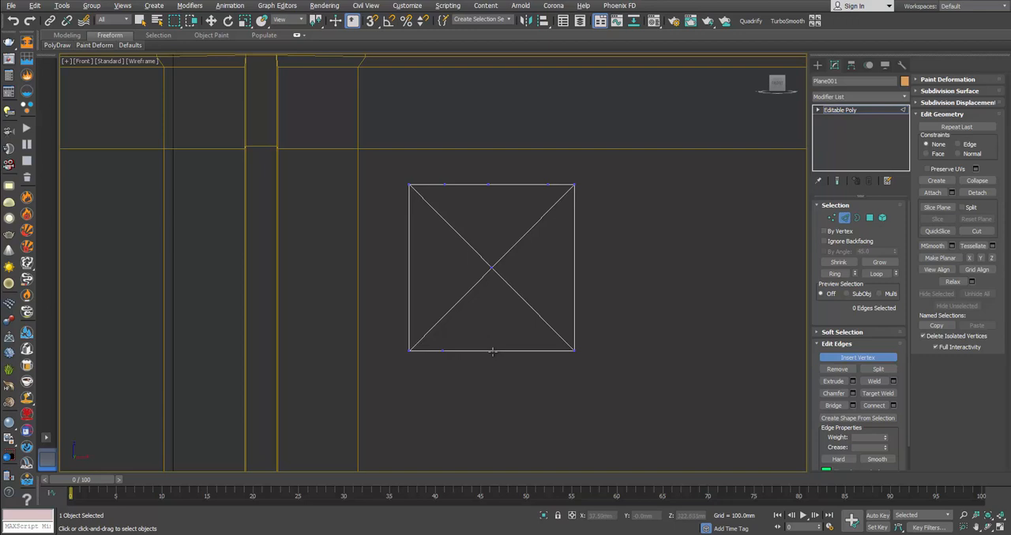
Step: Pull the middle vertices of the plane's top and bottom edges toward the centre to form two V-shaped notches
key("w")
left_click(830, 218)
left_click(488, 184)
left_click_drag(487, 163, 502, 201)
left_click_drag(502, 218, 507, 226)
left_click(490, 351)
left_click_drag(499, 343, 510, 283)
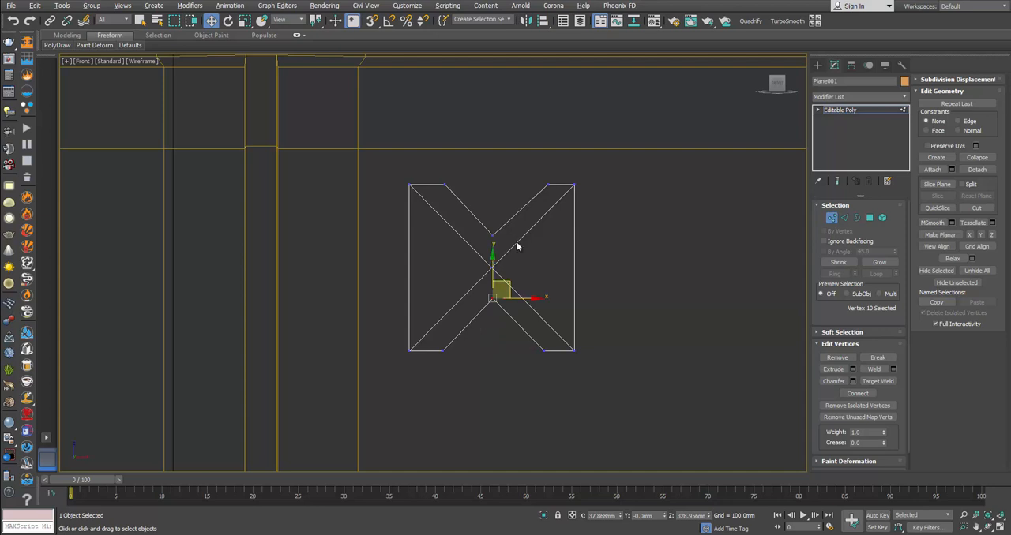
Step: Shift the top-edge vertex beside the upper-right corner slightly along X to even out that arm's width
middle_click_drag(527, 247, 533, 249)
left_click(553, 187)
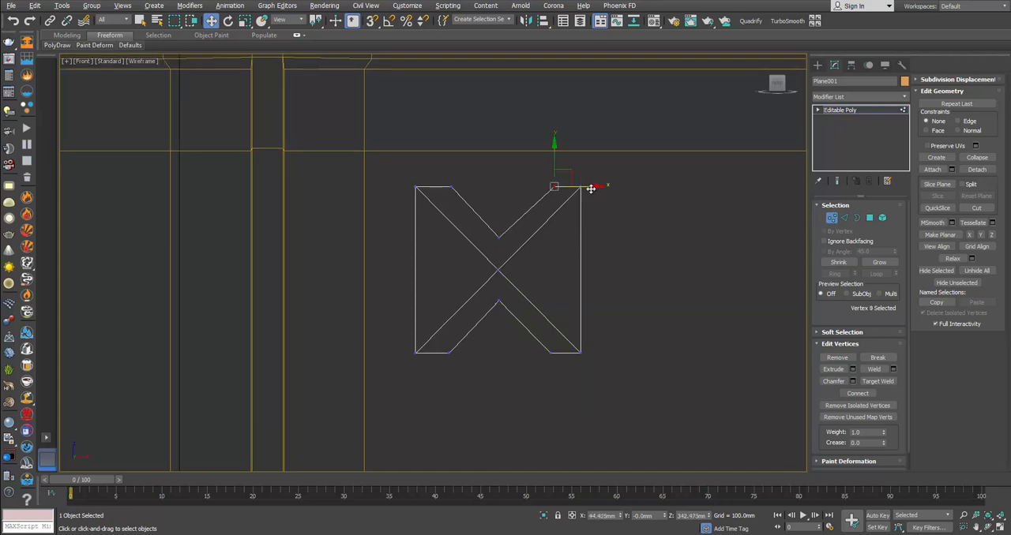
left_click_drag(585, 186, 585, 187)
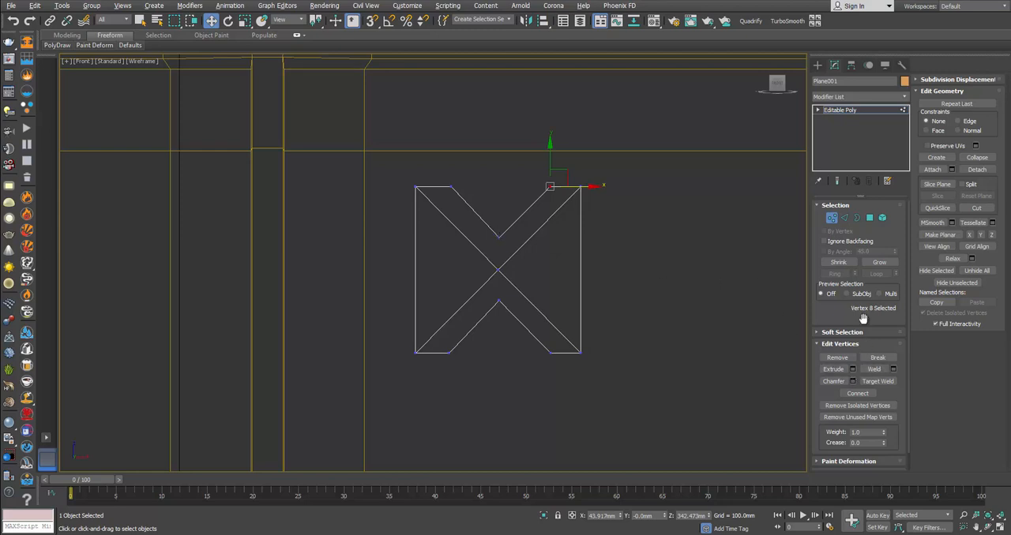
Step: Insert three vertices on each of the plane's left and right border edges and return to vertex editing
left_click(844, 219)
left_click(849, 360)
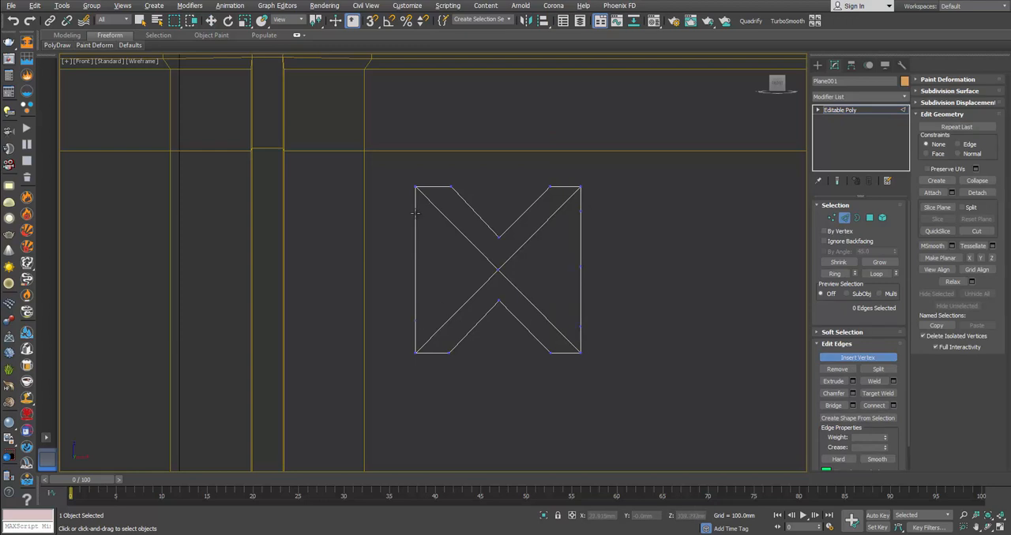
right_click(435, 272)
left_click(831, 220)
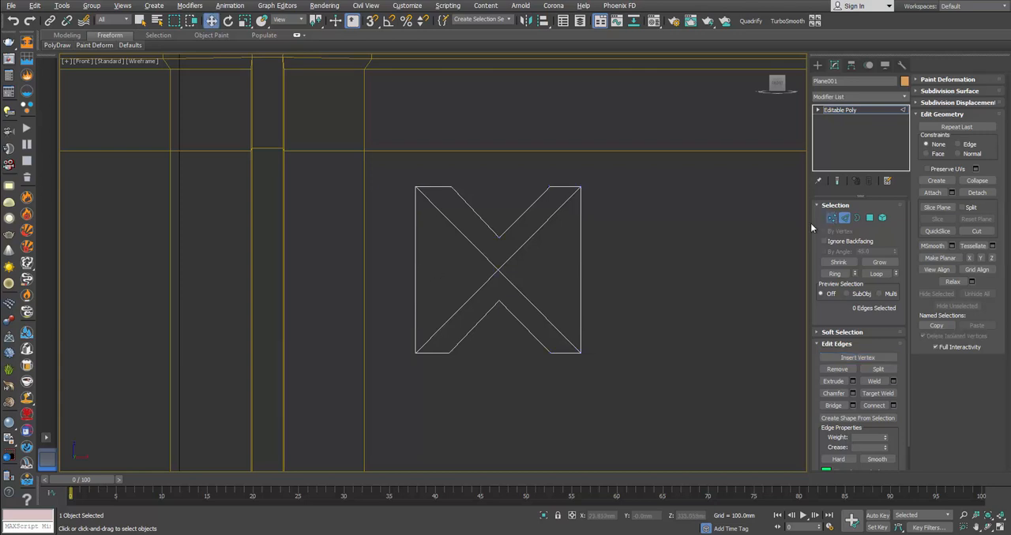
Step: Move the middle vertices of the left and right edges inward to complete the four-armed X outline
left_click(416, 267)
left_click_drag(497, 267, 599, 277)
left_click_drag(611, 267, 559, 267)
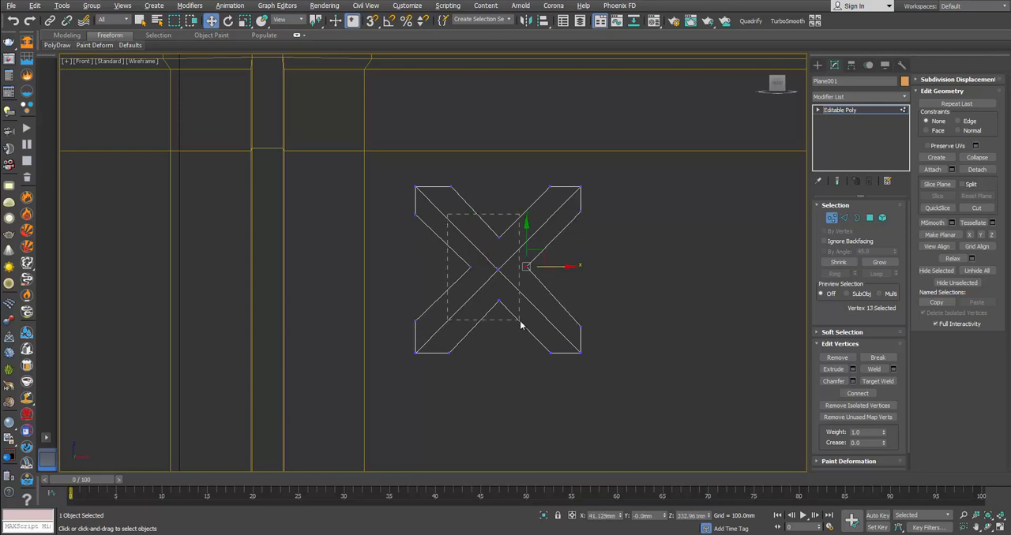
Step: Connect the four inner notch vertices to the bracket's centre vertex with new edges
left_click_drag(549, 321, 549, 319)
left_click(855, 393)
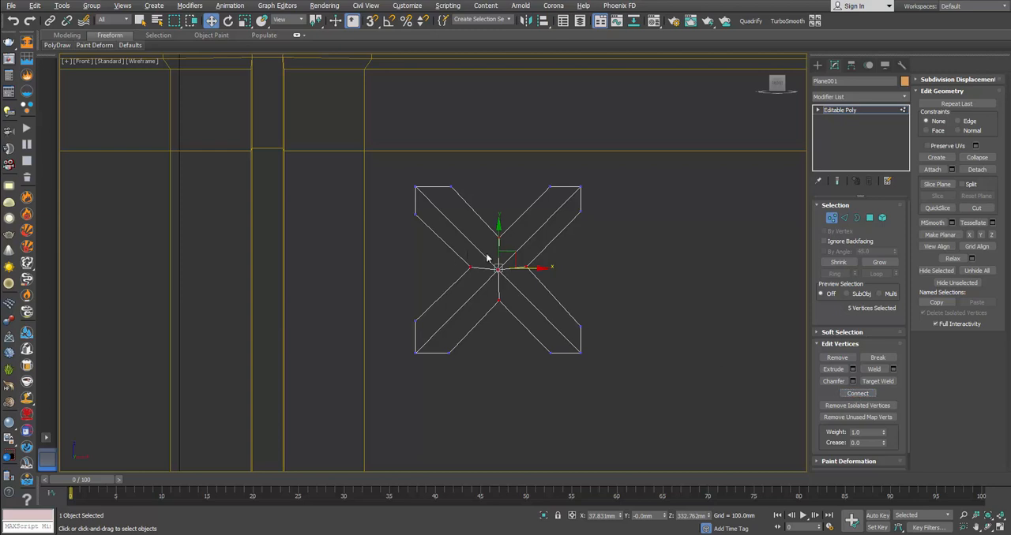
left_click(530, 300)
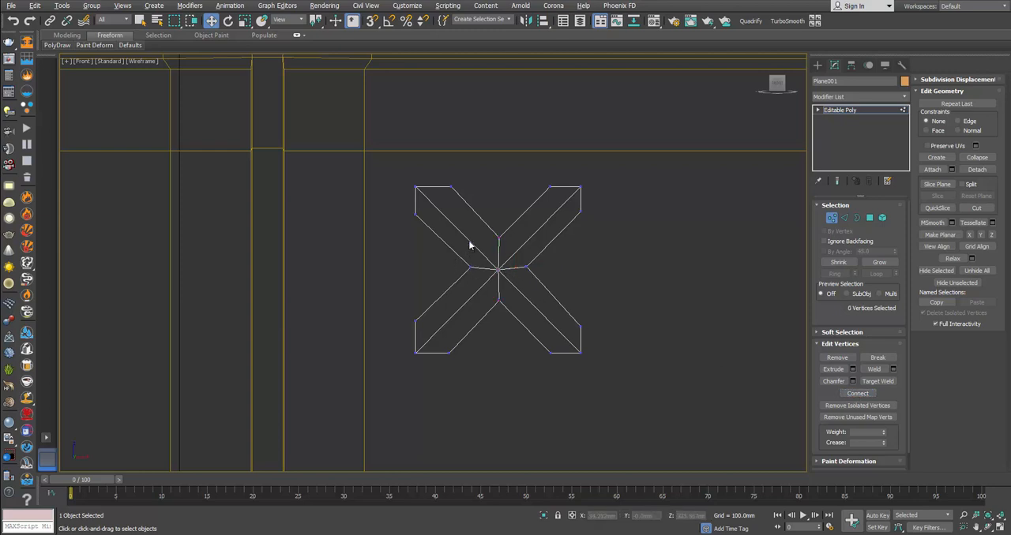
Step: Raise or lower the left and right notch vertices to align them horizontally with the centre vertex
left_click_drag(481, 284, 479, 283)
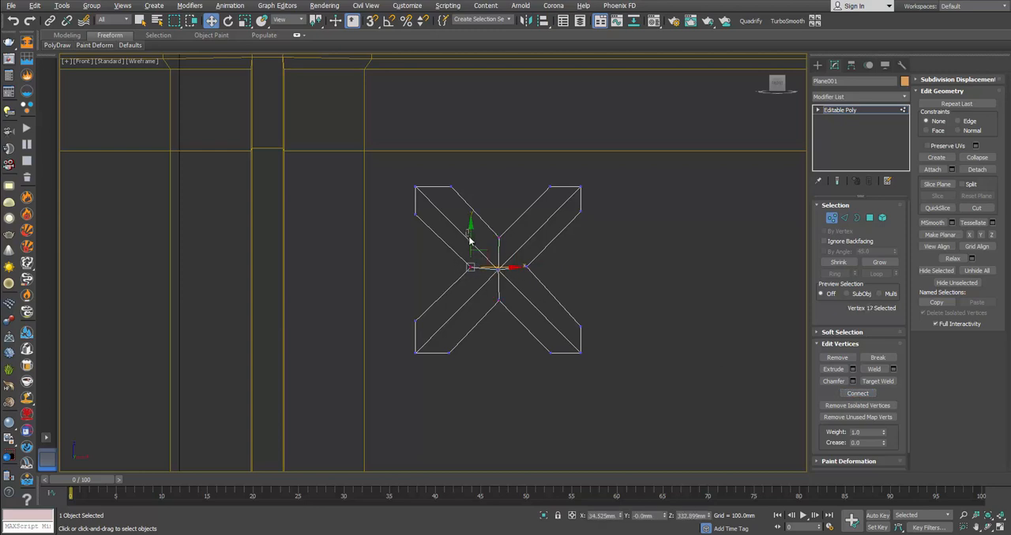
left_click_drag(469, 240, 529, 246)
left_click(528, 269)
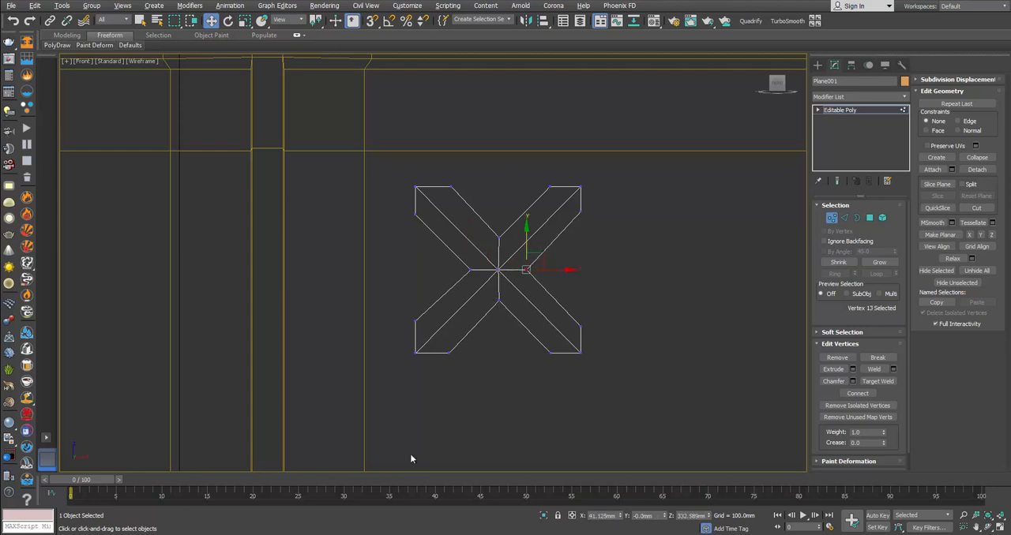
Step: Check the bracket in the joint photo, then pull its centre and four notch vertices outward to Y about -7.4 mm
left_click(202, 479)
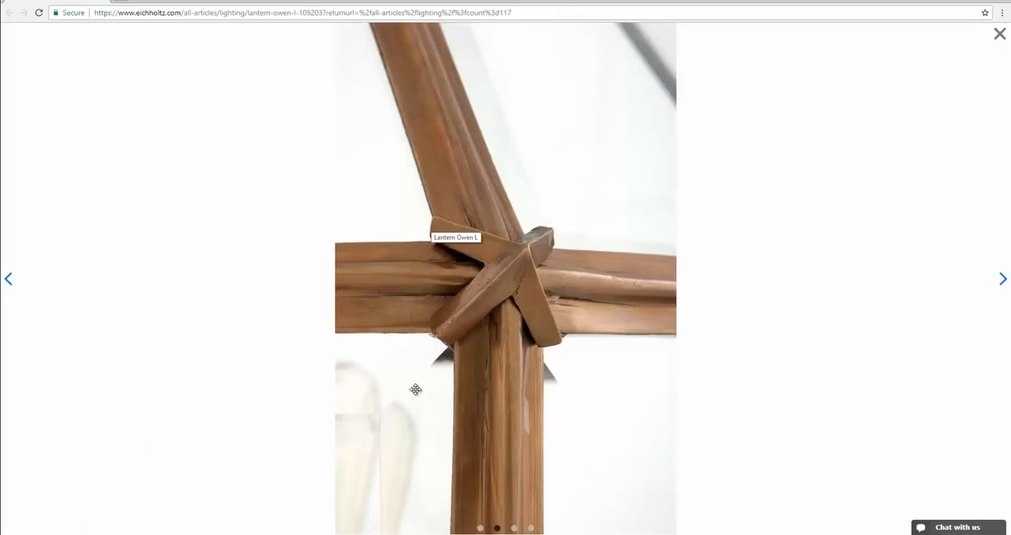
key("alt+Tab")
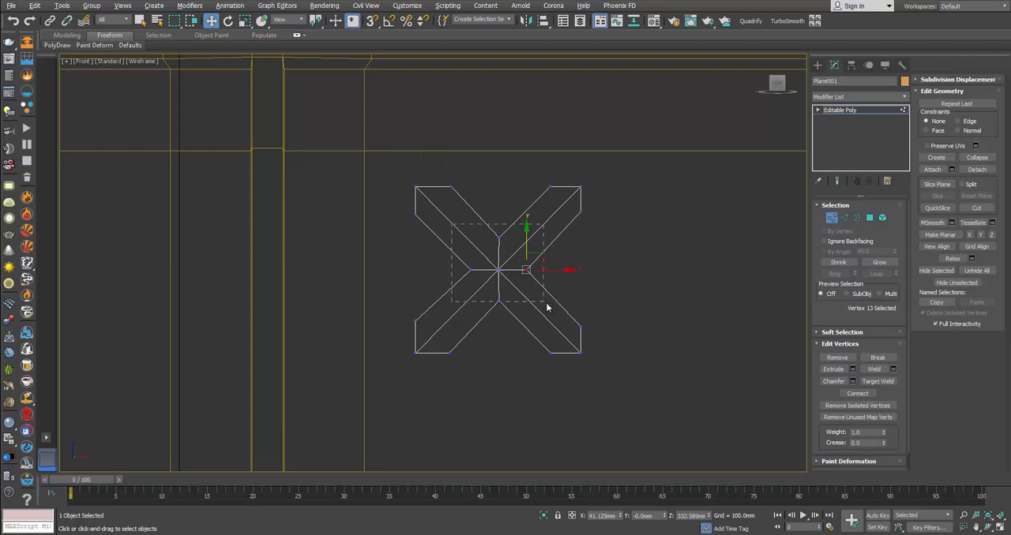
left_click_drag(547, 303, 545, 303)
key("alt+w")
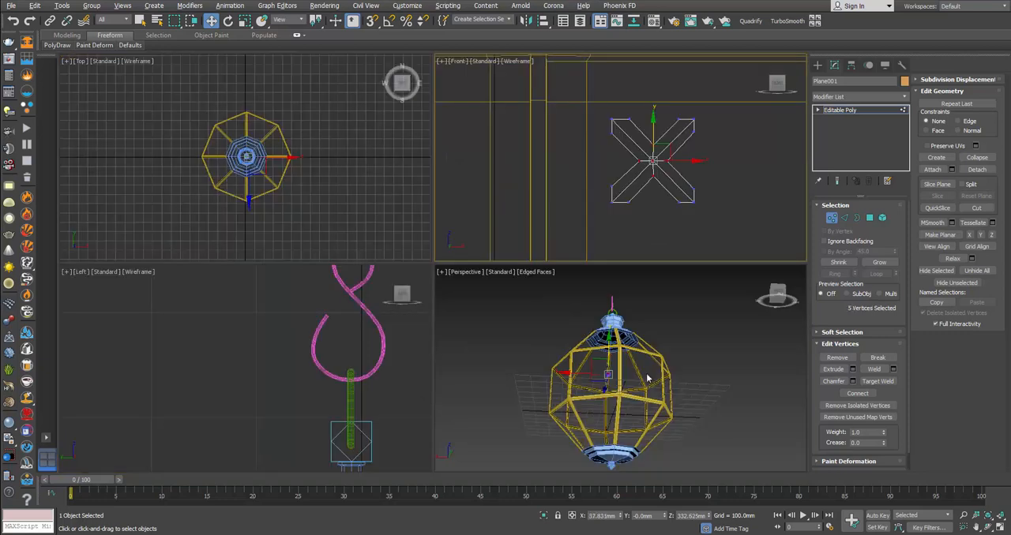
right_click(648, 374)
key("z")
middle_click_drag(650, 375, 763, 387, "alt")
scroll(764, 409, "down", 7)
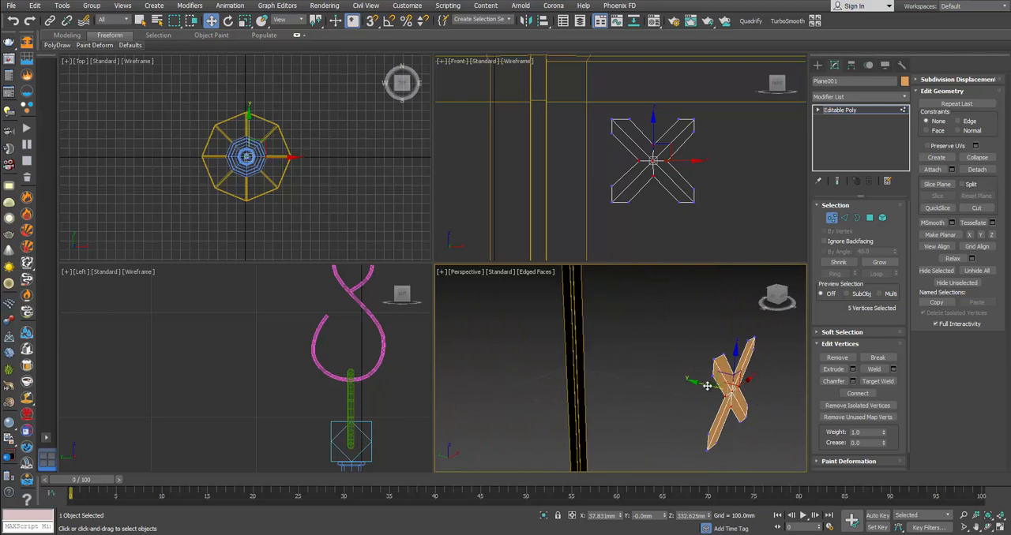
left_click_drag(707, 385, 741, 397)
middle_click_drag(763, 403, 726, 390)
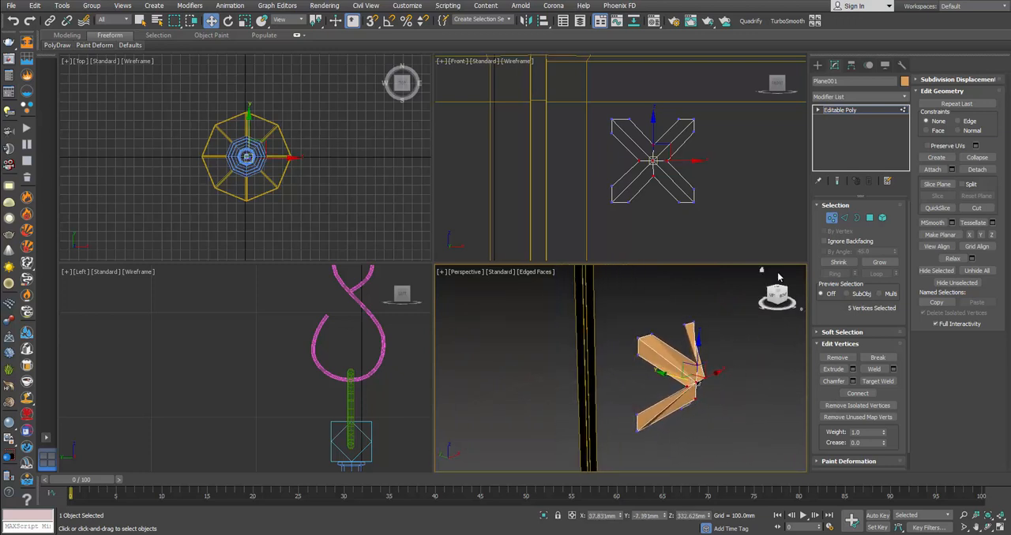
Step: Select the four ridge edges from the bracket's centre to its arm tips and move them outward
left_click(846, 219)
left_click(680, 363)
left_click(671, 363)
middle_click_drag(671, 363, 566, 278, "alt")
left_click(707, 376, "ctrl")
left_click(705, 399, "ctrl")
left_click(684, 399, "ctrl")
key("alt+w")
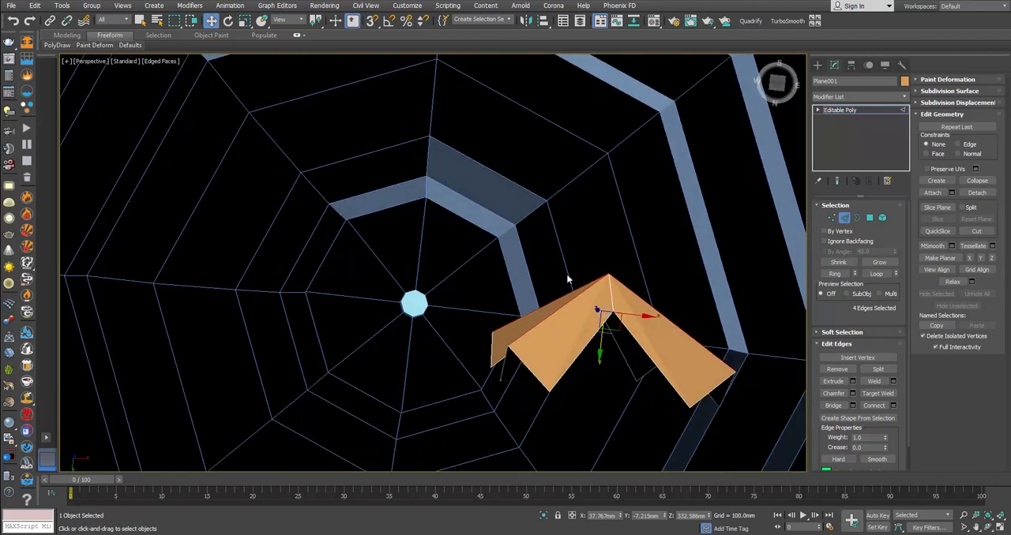
Step: Move the bracket's centre vertex further outward to Y about -13.5 mm to sharpen the peak
key("1")
left_click(608, 276)
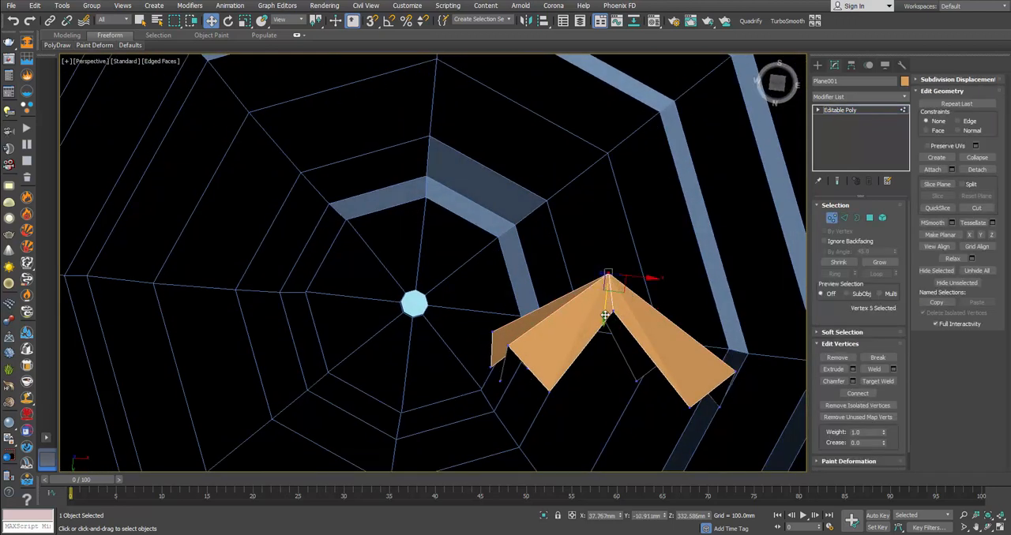
left_click_drag(605, 316, 603, 292)
middle_click_drag(609, 289, 624, 371, "alt")
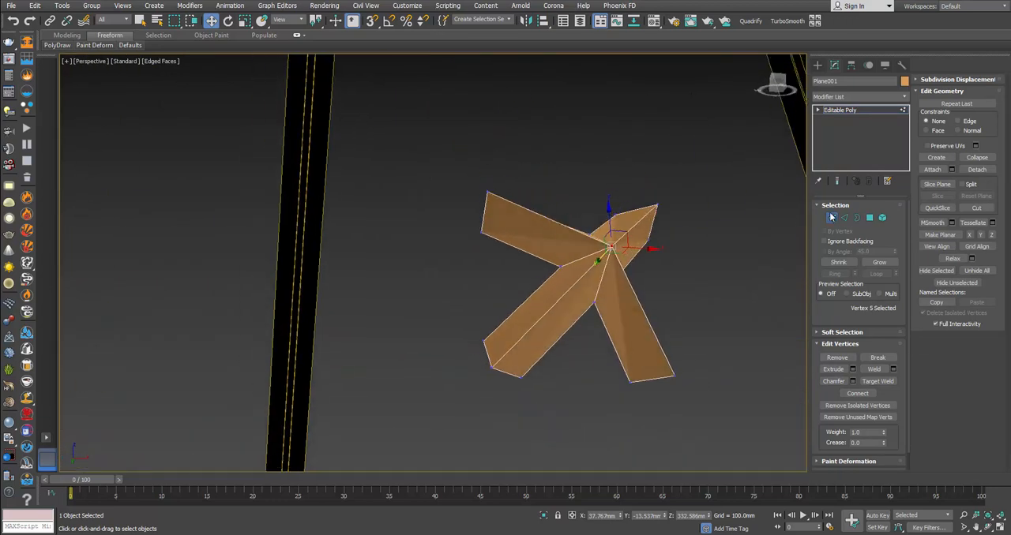
Step: Add a Shell modifier to the bracket with an outer amount of 0 mm and an inner amount of 1.4 mm
left_click(831, 217)
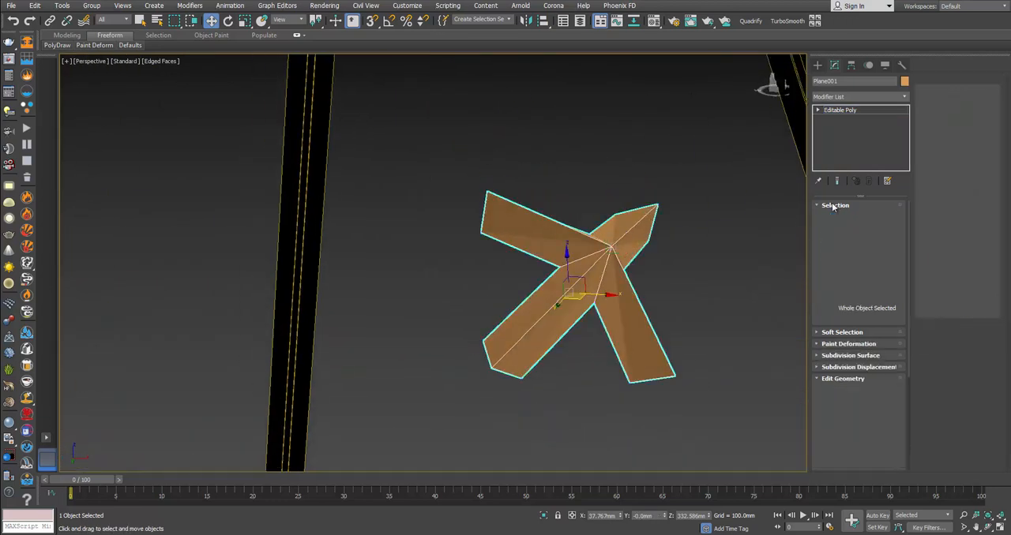
left_click(902, 97)
scroll(857, 316, "down", 15)
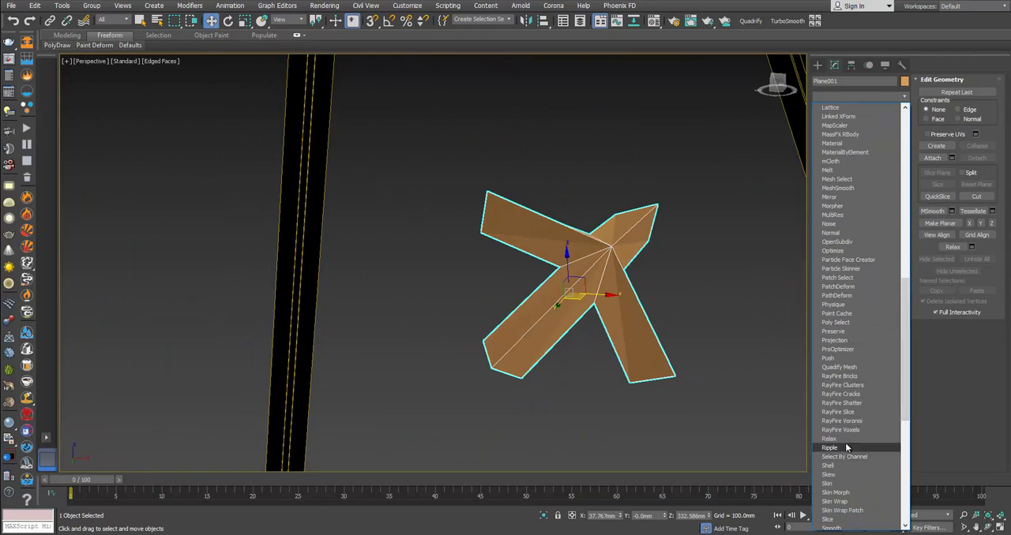
left_click(835, 465)
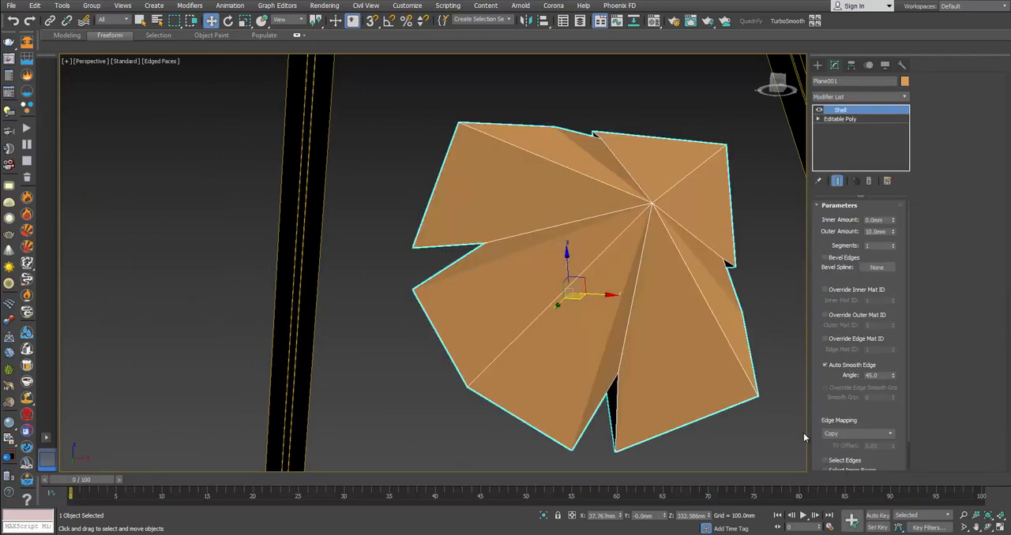
right_click(892, 234)
left_click_drag(893, 222, 900, 199)
middle_click_drag(561, 215, 685, 272, "alt")
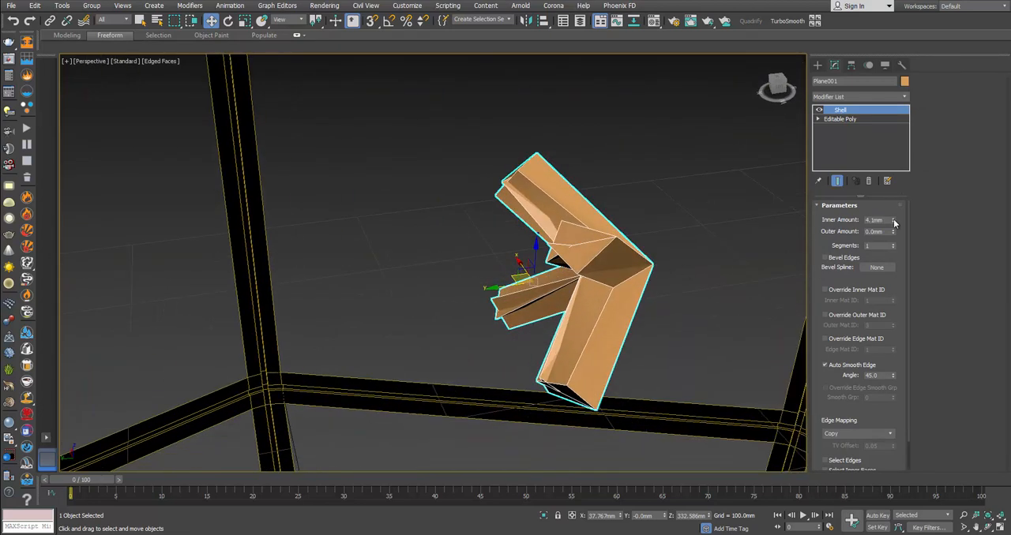
left_click_drag(893, 220, 893, 234)
middle_click_drag(569, 263, 480, 247, "alt")
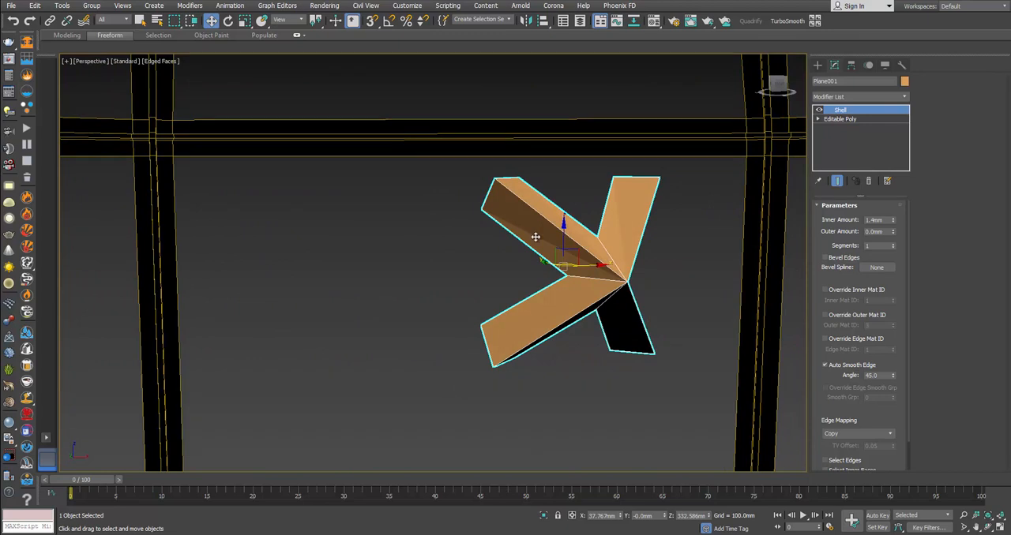
Step: Convert the shelled bracket to an Editable Poly
right_click(733, 225)
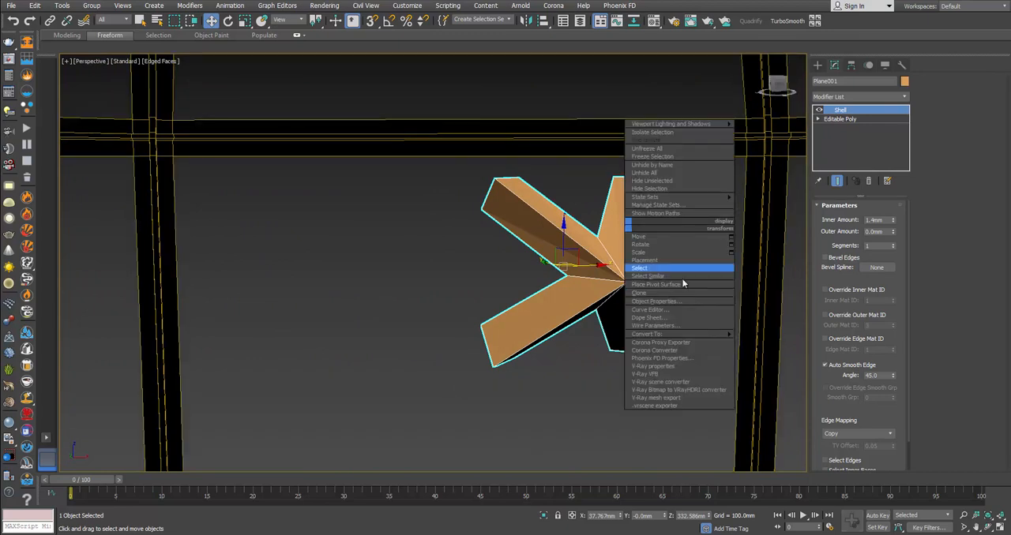
mouse_move(728, 335)
left_click(761, 341)
middle_click_drag(678, 236, 666, 260)
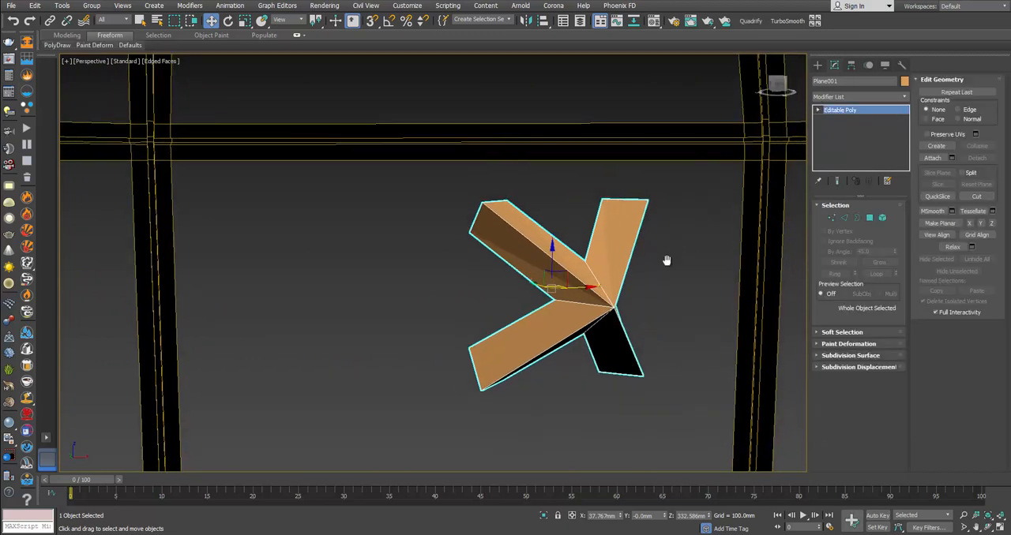
Step: Apply TurboSmooth to the bracket with 2 iterations
left_click(787, 20)
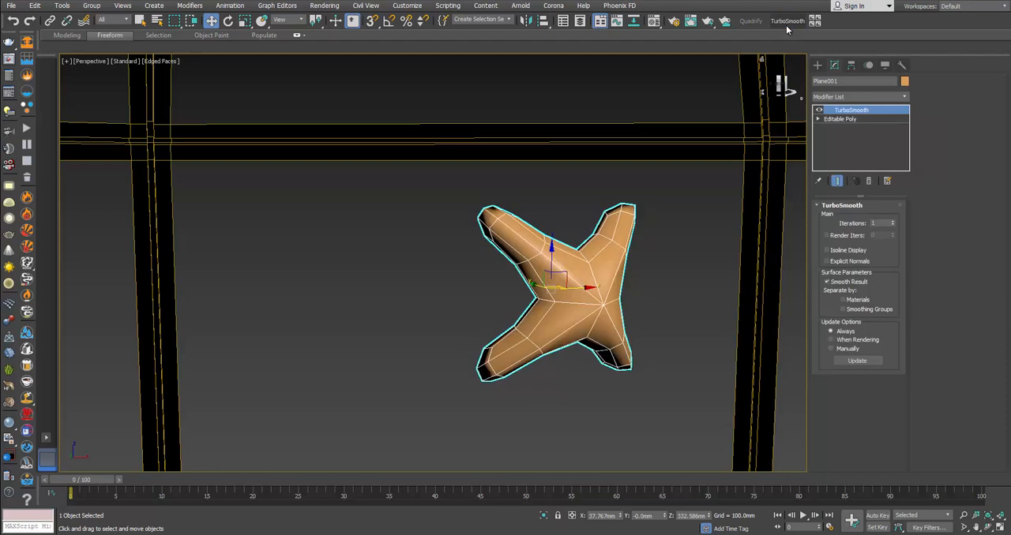
left_click(892, 221)
middle_click_drag(638, 271, 655, 298, "alt")
Step: Connect the six lengthwise edges of the bracket's upper-right arm with 2 segments, pinched close to the arm's ends
left_click(842, 118)
left_click(844, 219)
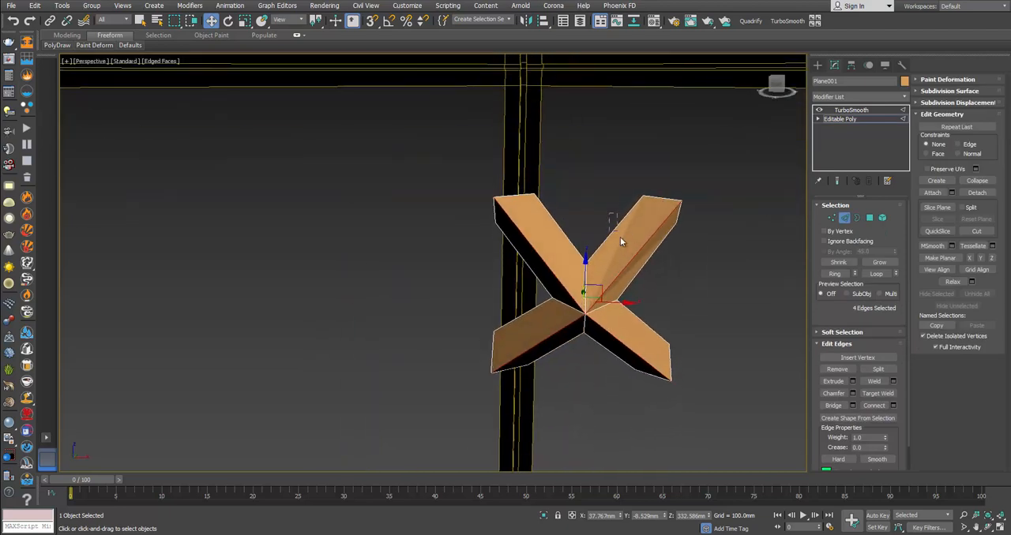
left_click_drag(644, 282, 643, 278)
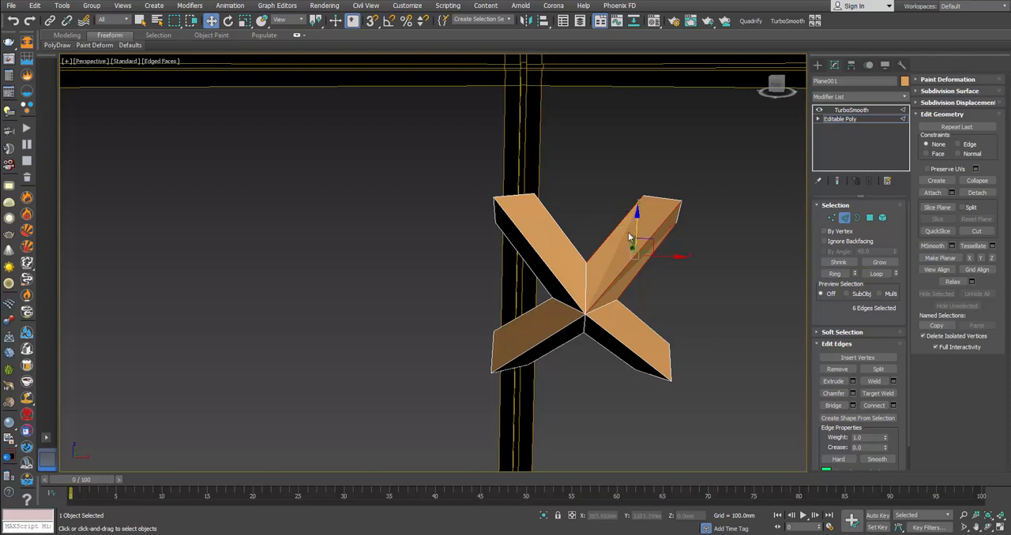
middle_click_drag(635, 237, 636, 251, "alt")
scroll(636, 250, "up", 2)
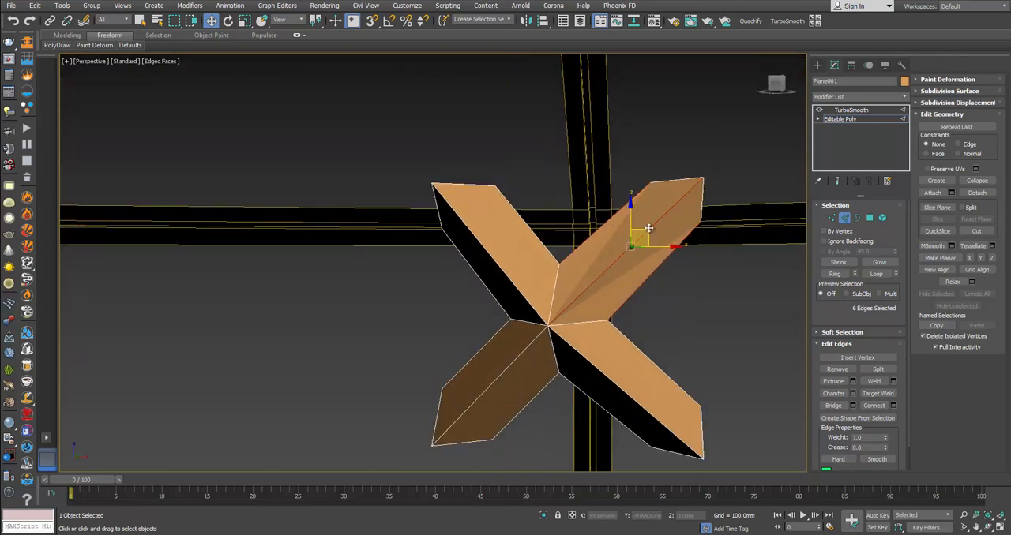
left_click(893, 407)
left_click(441, 268)
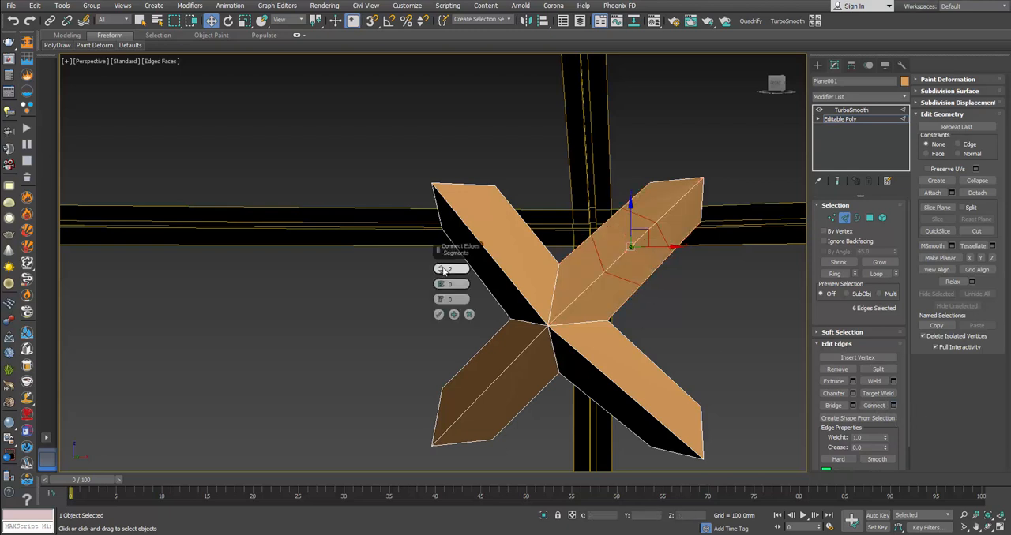
left_click_drag(441, 283, 596, 322)
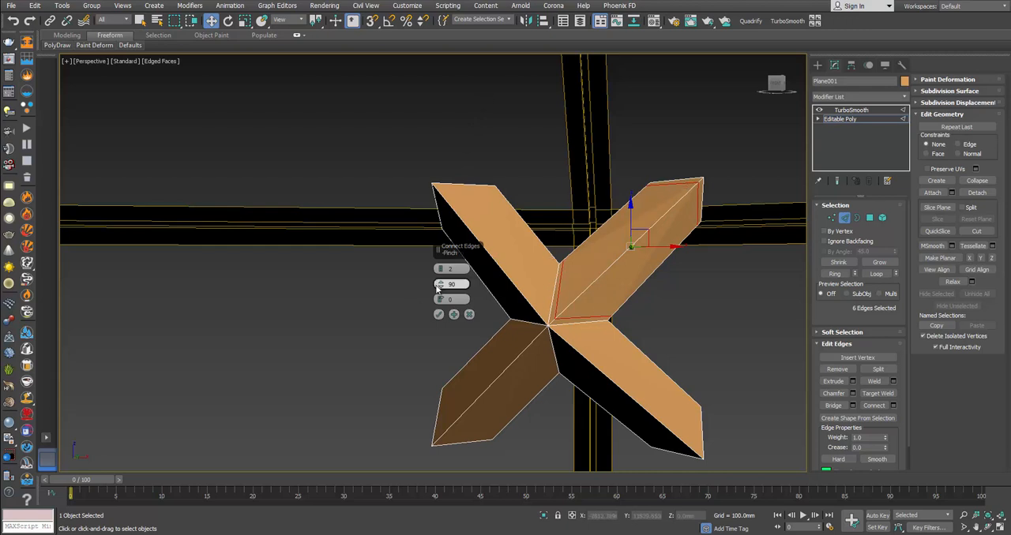
left_click_drag(440, 285, 444, 280)
left_click(439, 315)
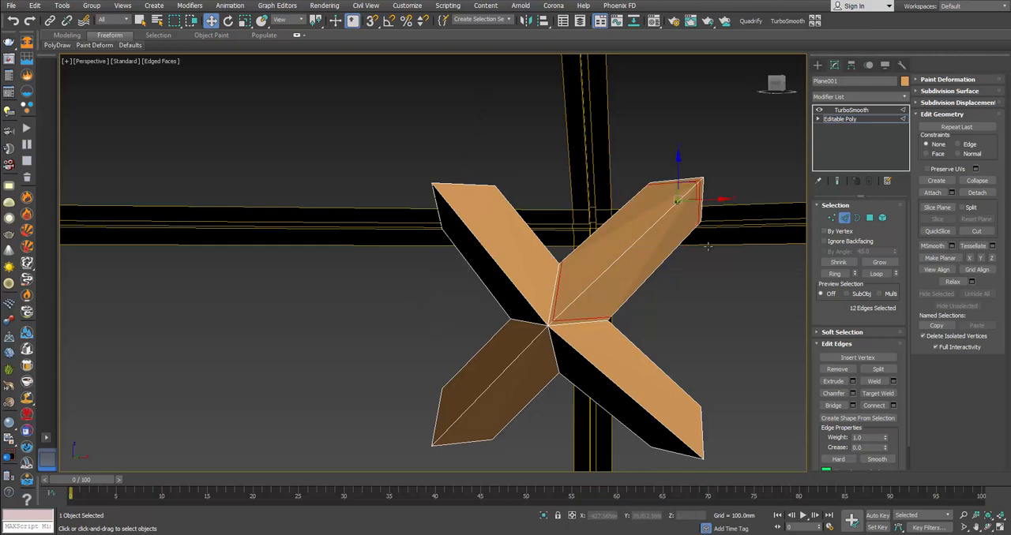
Step: Leave edge editing and examine how the smoothed bracket looks with the new support edges
left_click(843, 215)
left_click(761, 302)
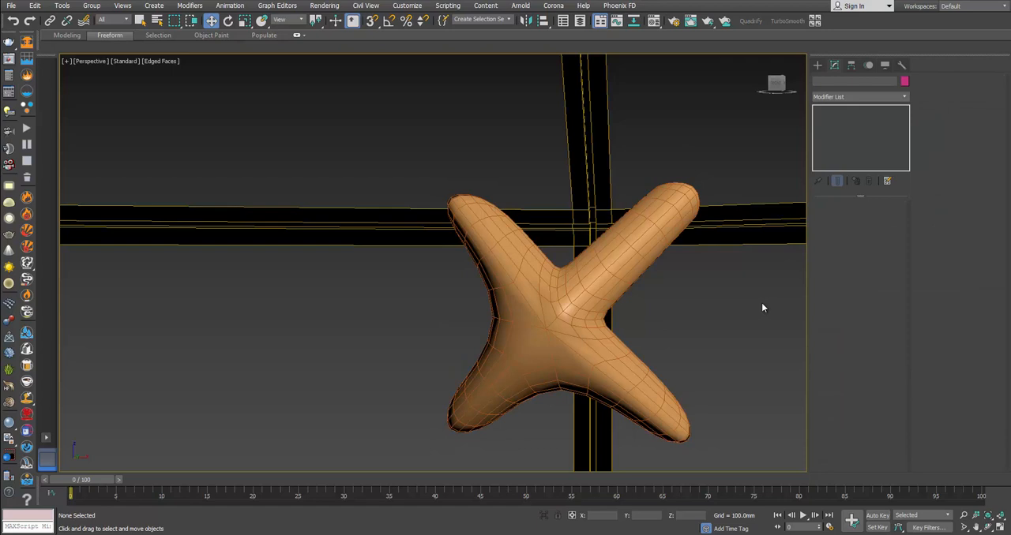
left_click(631, 265)
Step: Connect the lengthwise edges of the bracket's remaining three arms with 2 segments and a pinch of 93
left_click(839, 119)
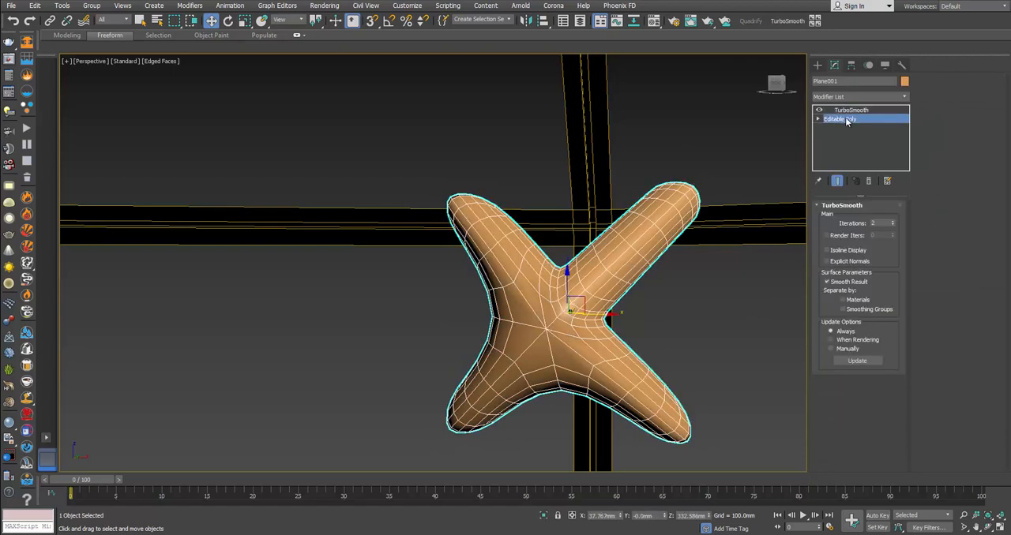
left_click(844, 218)
middle_click_drag(666, 330, 660, 333, "alt")
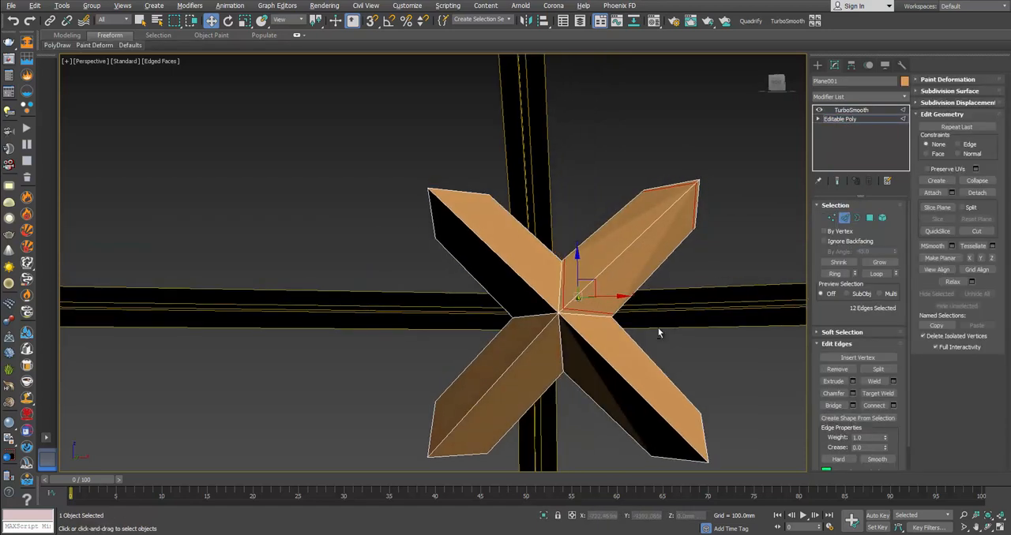
left_click_drag(621, 380, 621, 385)
left_click_drag(590, 417, 612, 387)
key("F3")
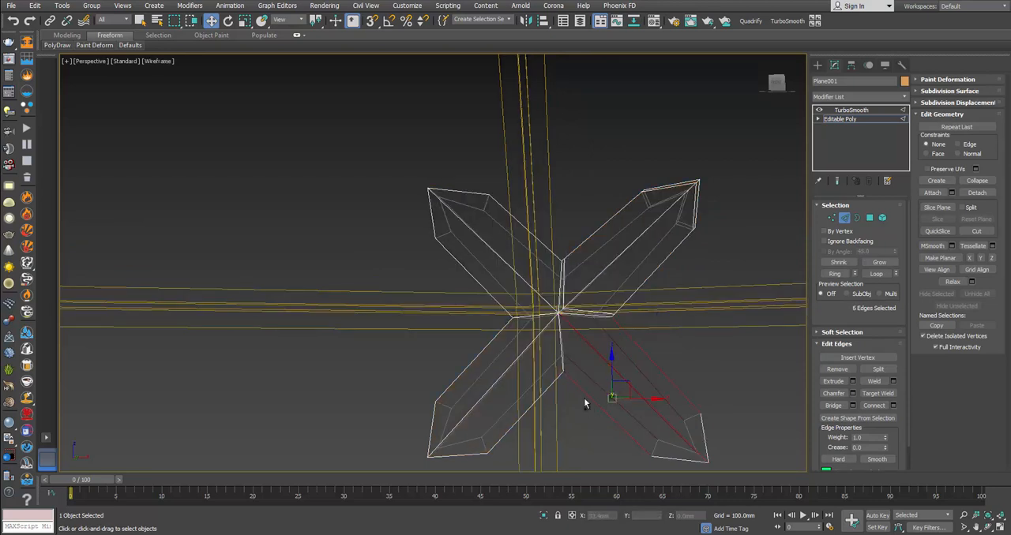
left_click_drag(491, 395, 499, 406, "ctrl")
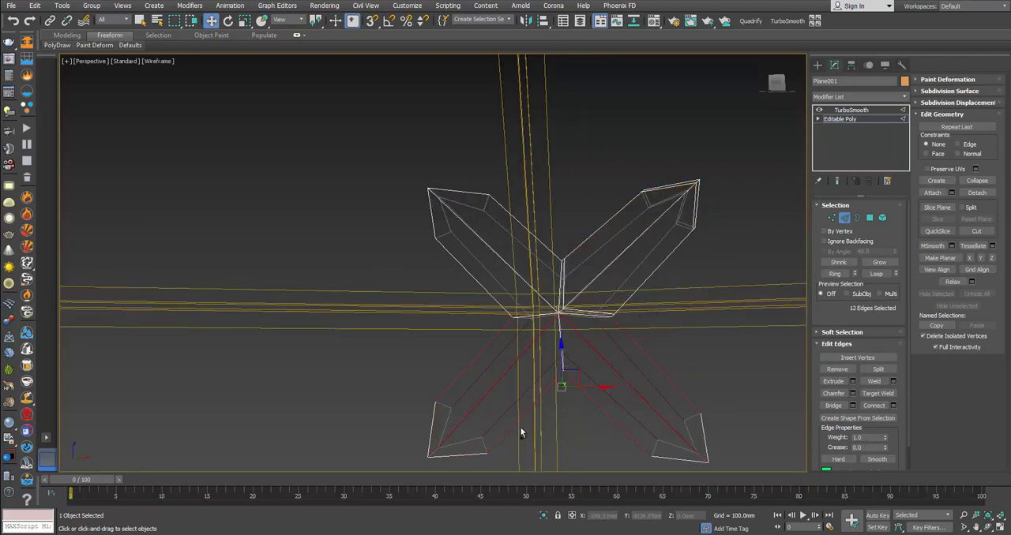
left_click_drag(531, 229, 532, 232, "ctrl")
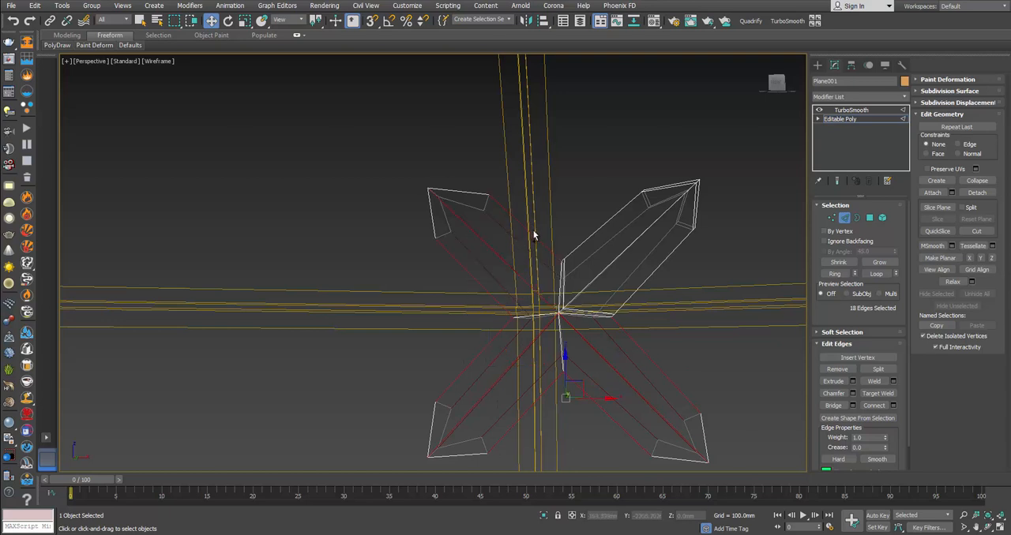
left_click(893, 405)
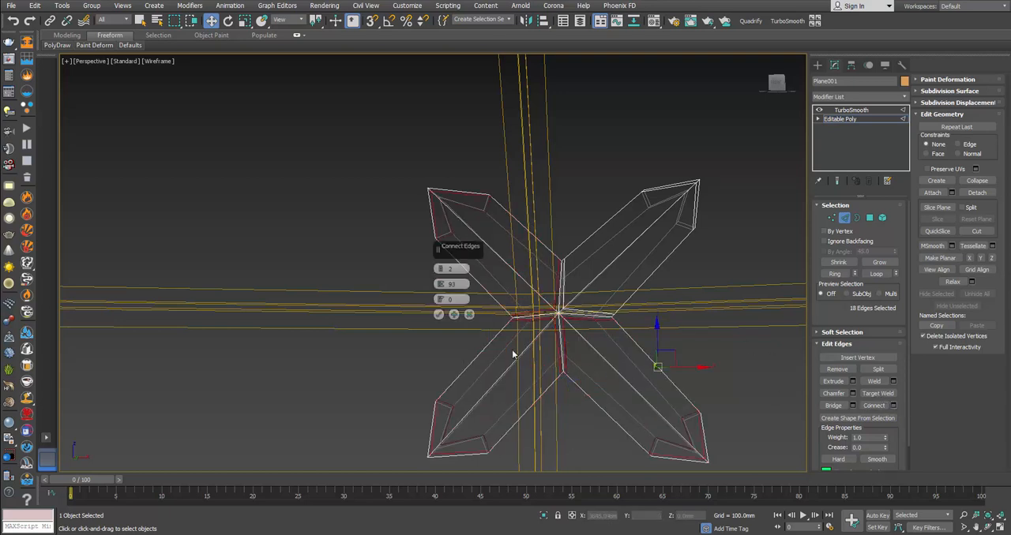
left_click(439, 316)
key("F3")
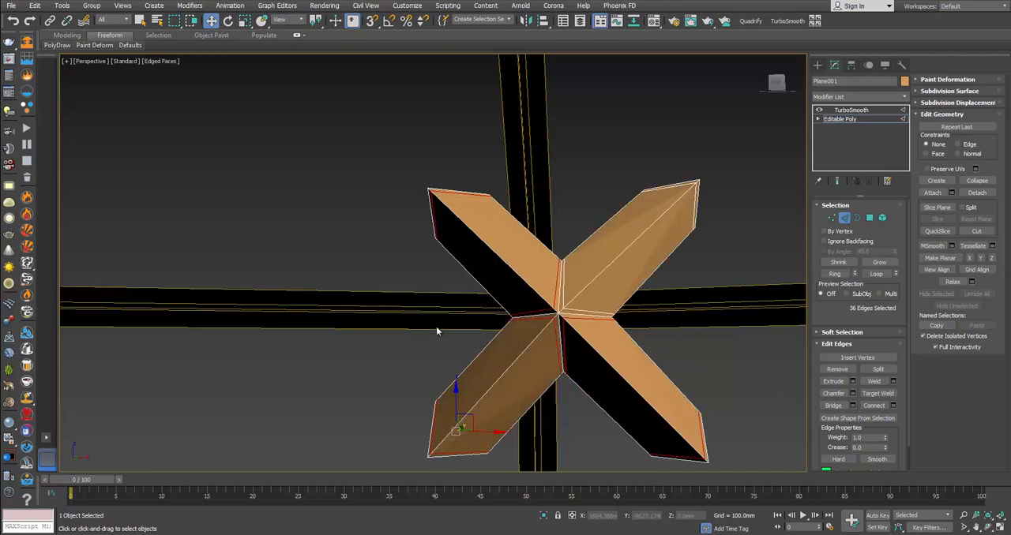
left_click(845, 221)
left_click(777, 234)
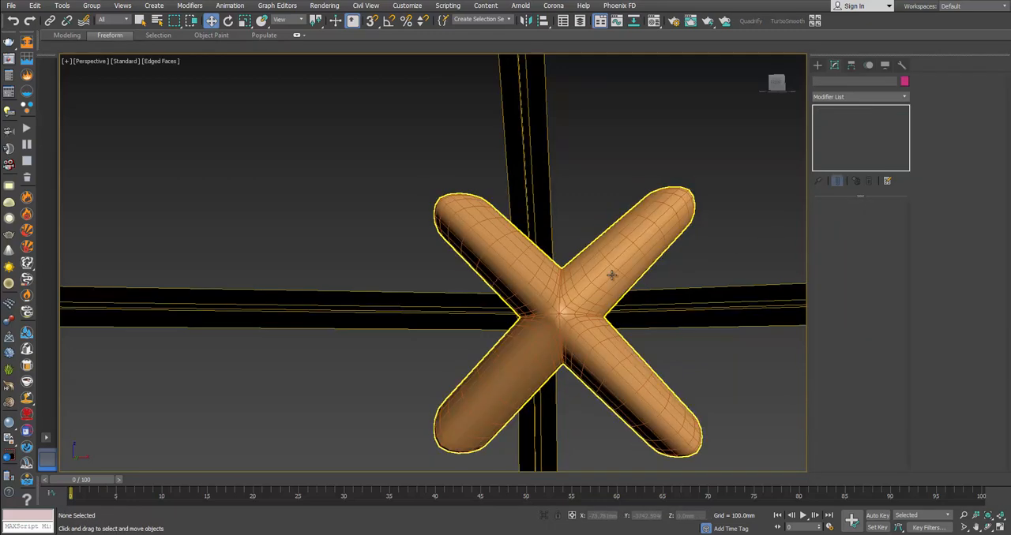
Step: Chamfer the ridge edge loops along all four arms of the bracket by 0.2 mm with 1 segment
left_click(612, 276)
mouse_move(616, 276)
middle_mouse_down("alt")
mouse_move(689, 300)
mouse_move(767, 287)
mouse_move(751, 321)
mouse_move(764, 289)
mouse_move(610, 274)
middle_mouse_up("alt")
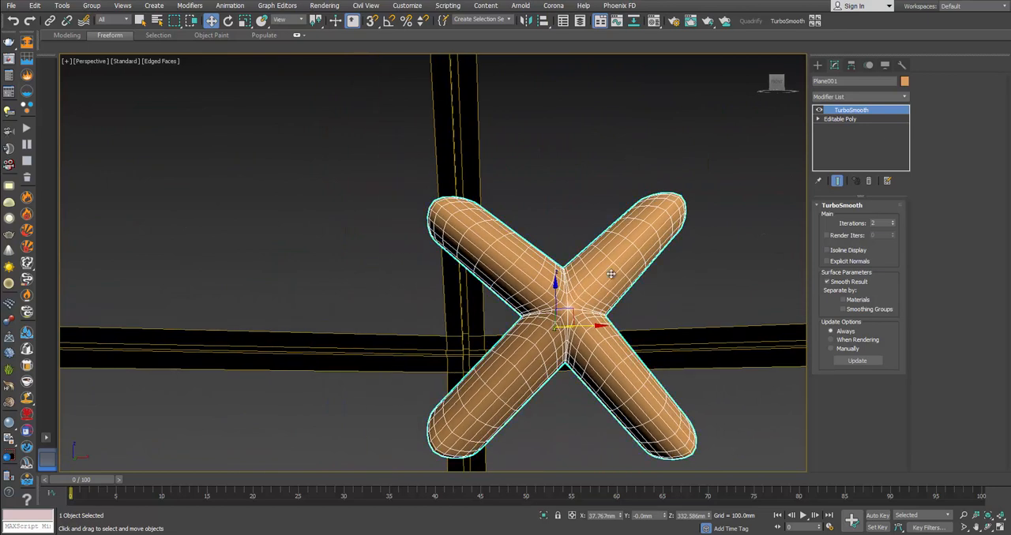
left_click(865, 120)
key("2")
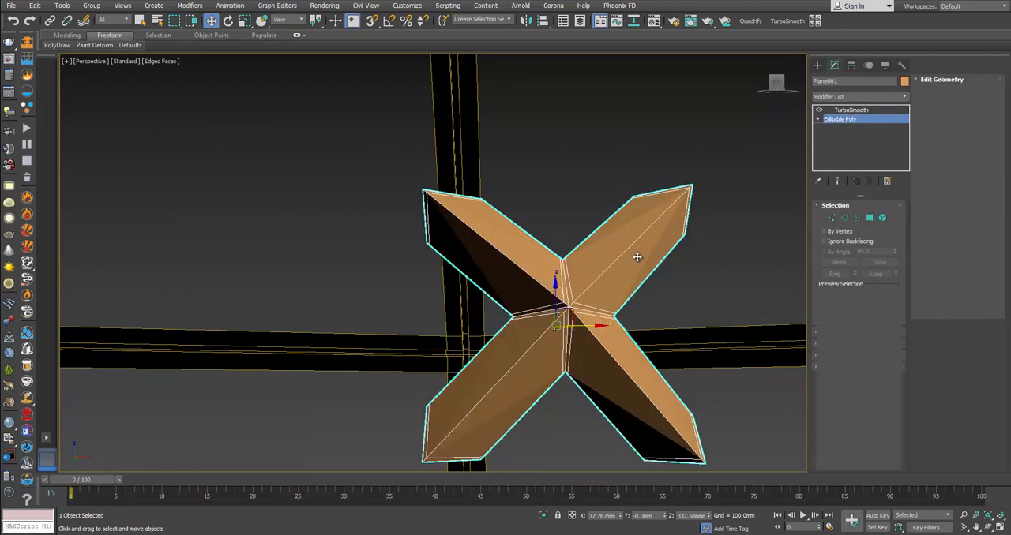
double_click(625, 254)
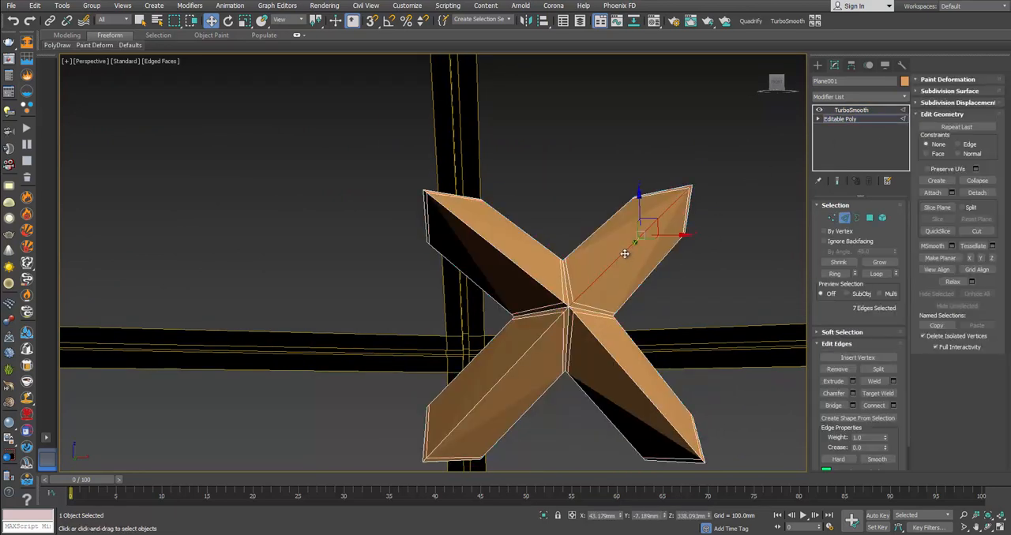
double_click(542, 339, "ctrl")
double_click(597, 354, "ctrl")
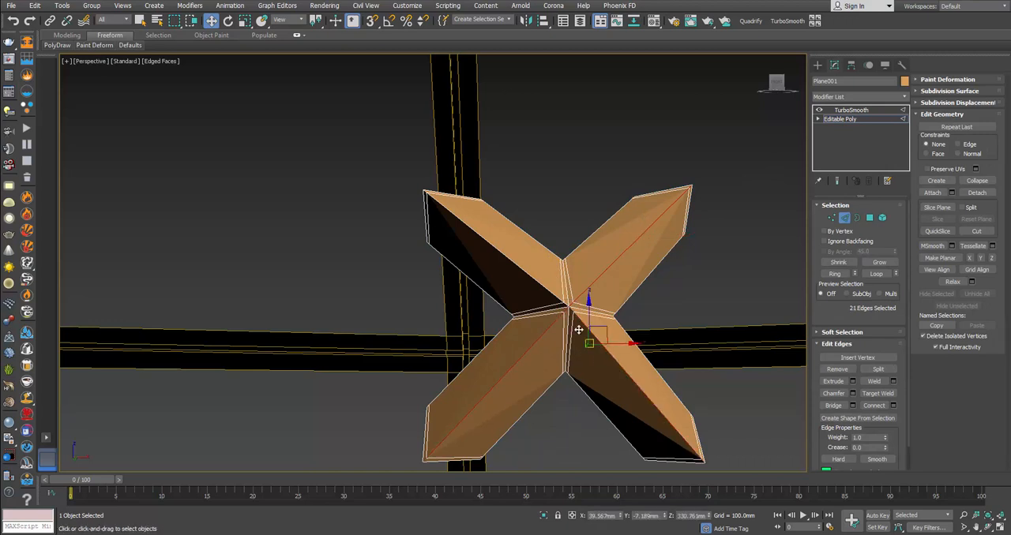
double_click(534, 277, "ctrl")
middle_click_drag(533, 282, 684, 345, "alt")
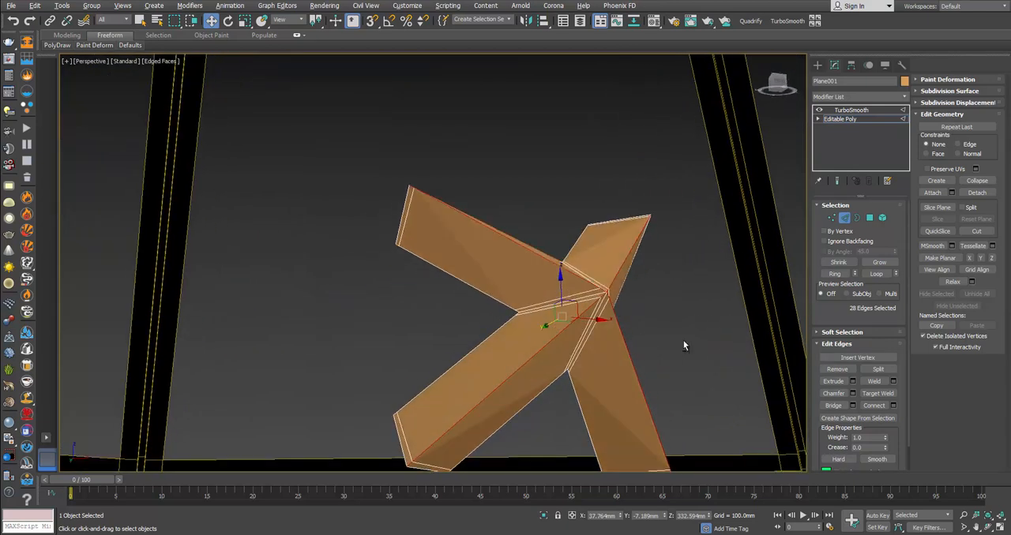
left_click(852, 393)
left_click_drag(442, 285, 442, 283)
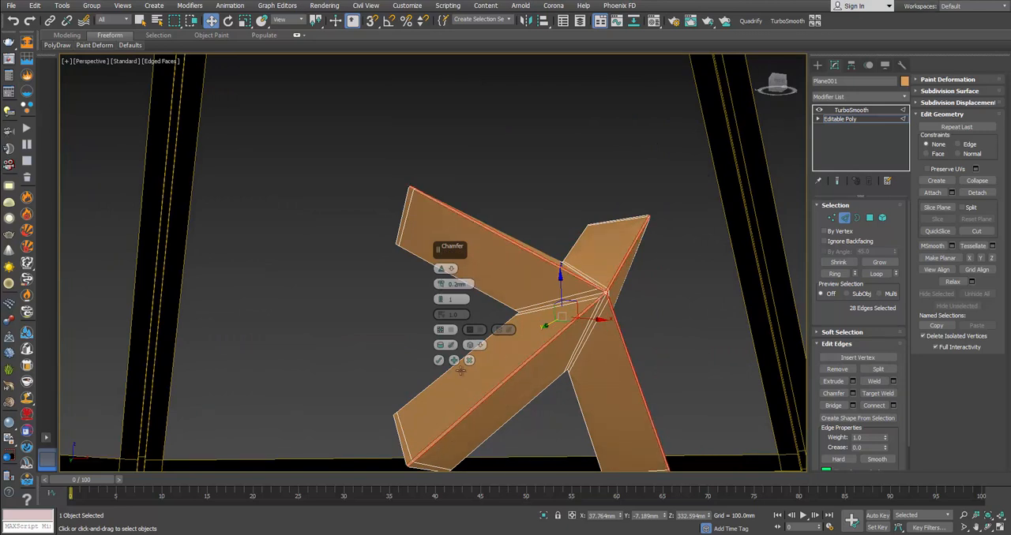
left_click(439, 361)
left_click(844, 218)
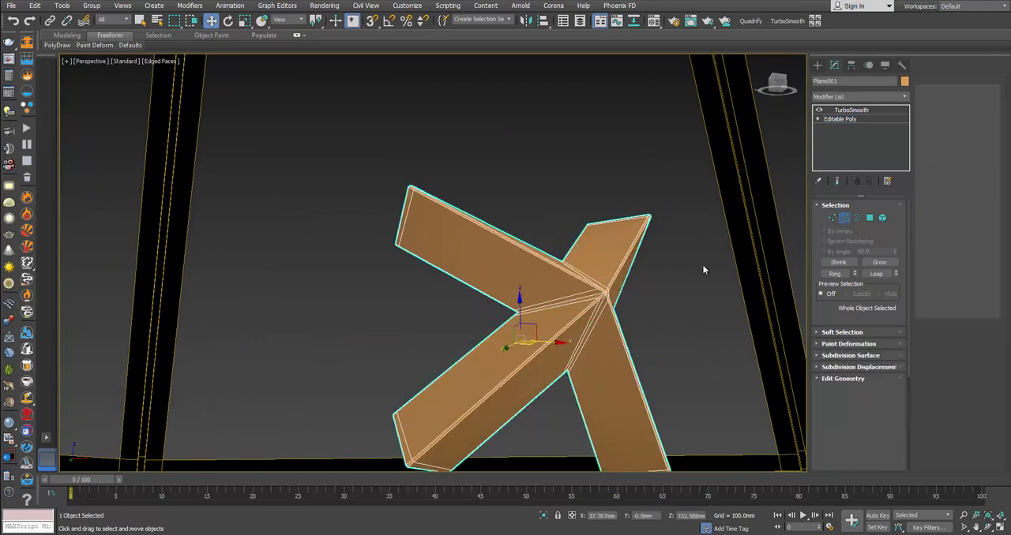
Step: Examine the smoothed bracket's sharpened ridges from several angles and compare its shape with the lantern's reference photo
left_click(672, 309)
middle_click_drag(667, 309, 638, 323)
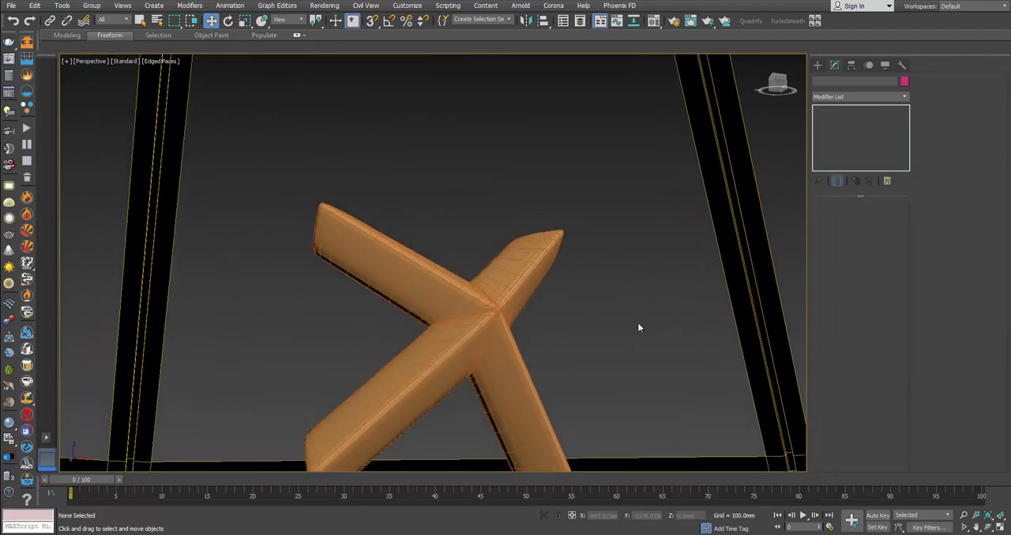
left_click(505, 348)
key("z")
mouse_move(538, 321)
middle_mouse_down("alt")
mouse_move(503, 341)
mouse_move(528, 336)
middle_mouse_up("alt")
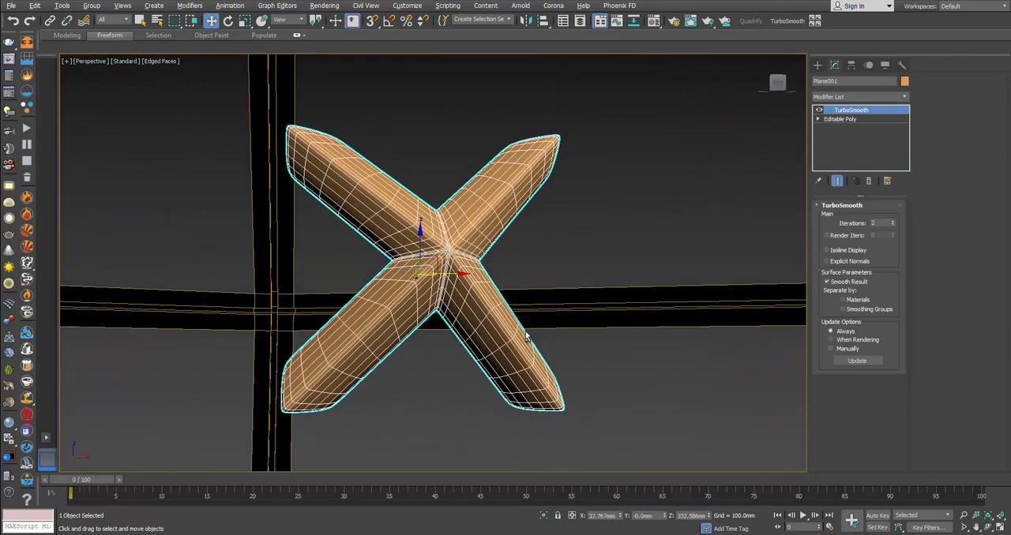
key("alt+Tab")
key("alt+Tab")
key("alt+Tab")
key("alt+Tab")
Step: Move the bracket onto the outer front corner joint where the lantern frame's sloped, horizontal and vertical bars meet
scroll(467, 265, "down", 10)
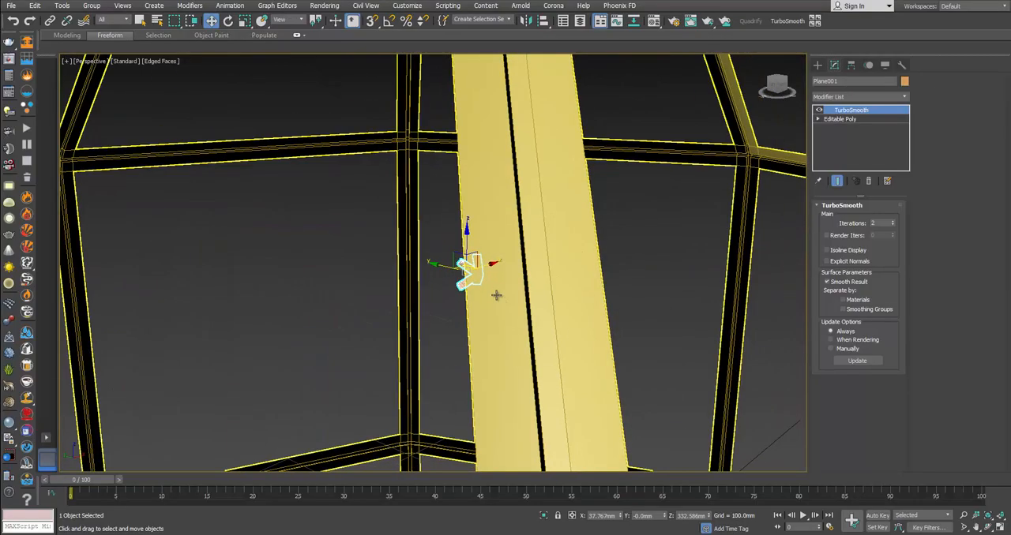
scroll(496, 295, "down", 8)
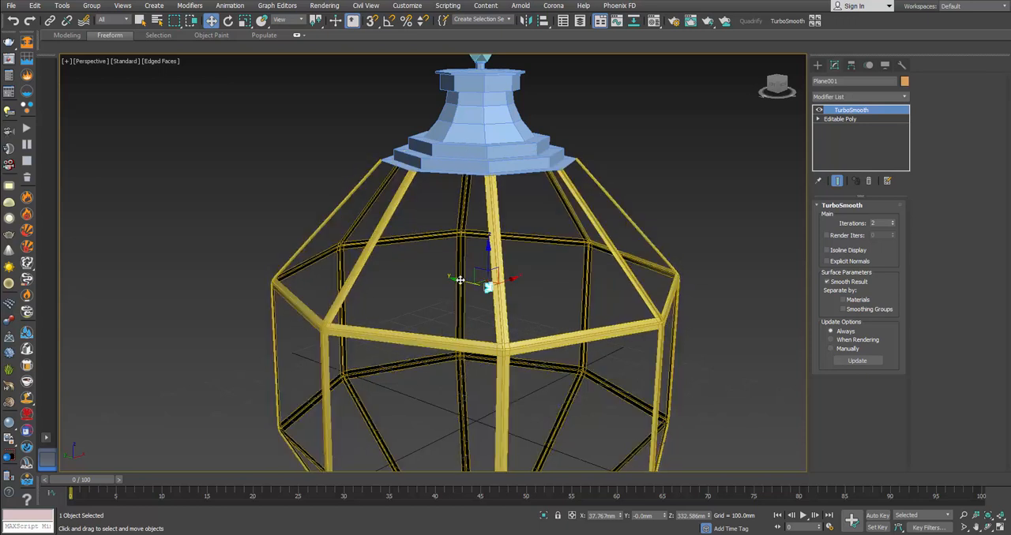
middle_click_drag(737, 340, 672, 399, "alt")
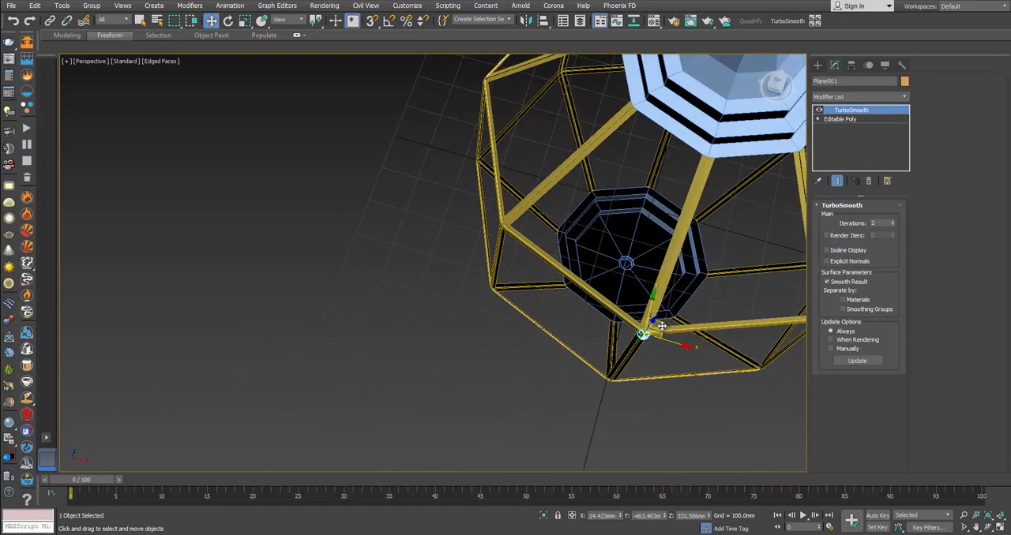
key("z")
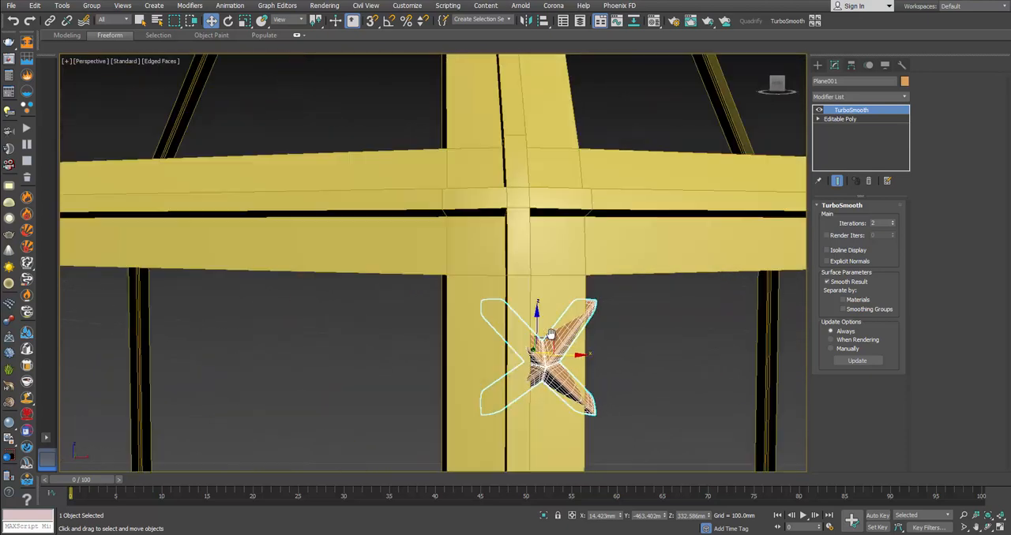
left_click_drag(551, 336, 509, 210)
Step: Scale the bracket up uniformly to about 116%, shift it outward and tilt it to follow the frame's corner joint
key("r")
middle_click_drag(521, 212, 599, 214, "alt")
key("w")
left_click_drag(464, 207, 496, 207)
key("e")
left_click_drag(524, 175, 509, 186)
key("w")
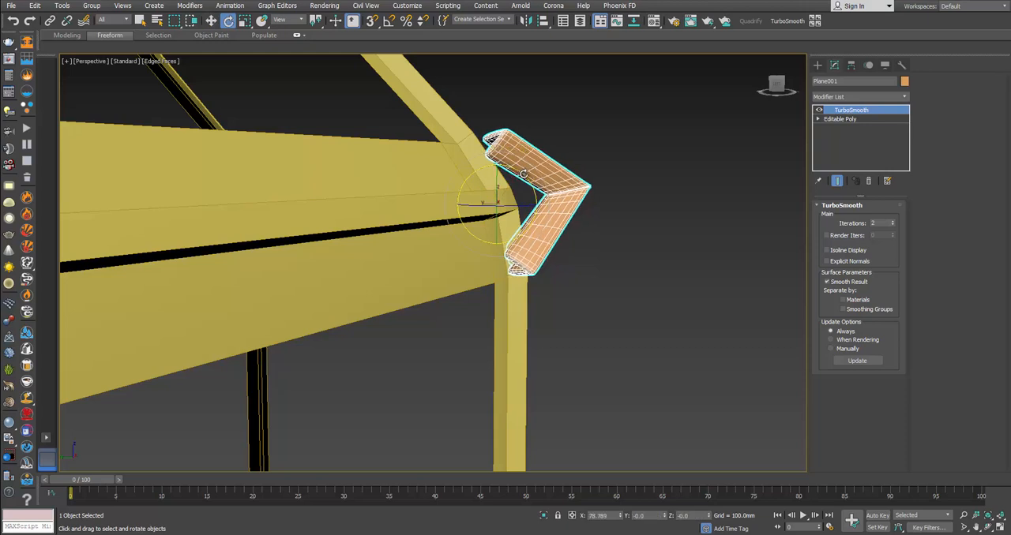
left_click(479, 192)
left_click_drag(476, 192, 474, 194)
key("ctrl+z")
key("ctrl+z")
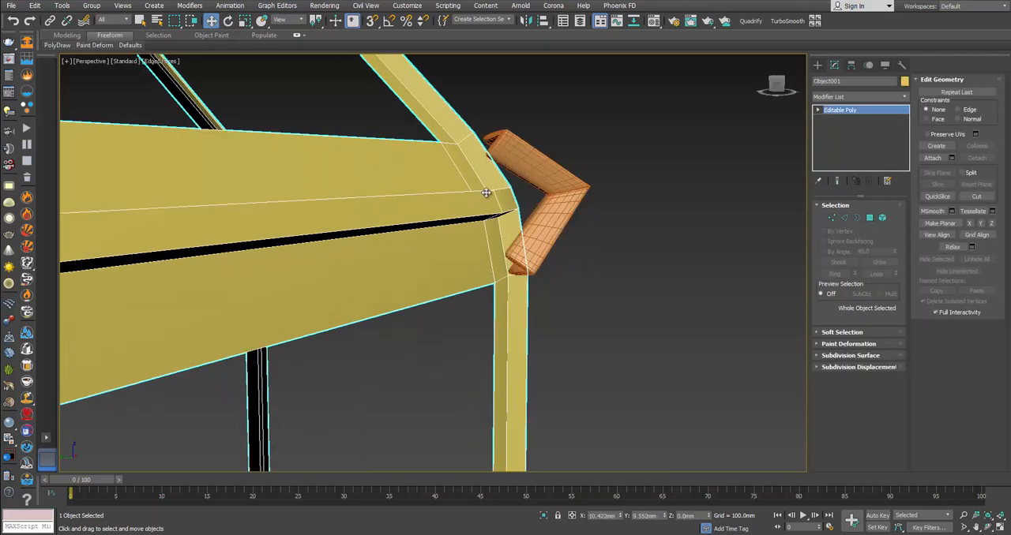
Step: Adjust the bracket's scale in the Local coordinate system to fit it more closely against the corner joint
middle_click_drag(484, 190, 454, 127, "alt")
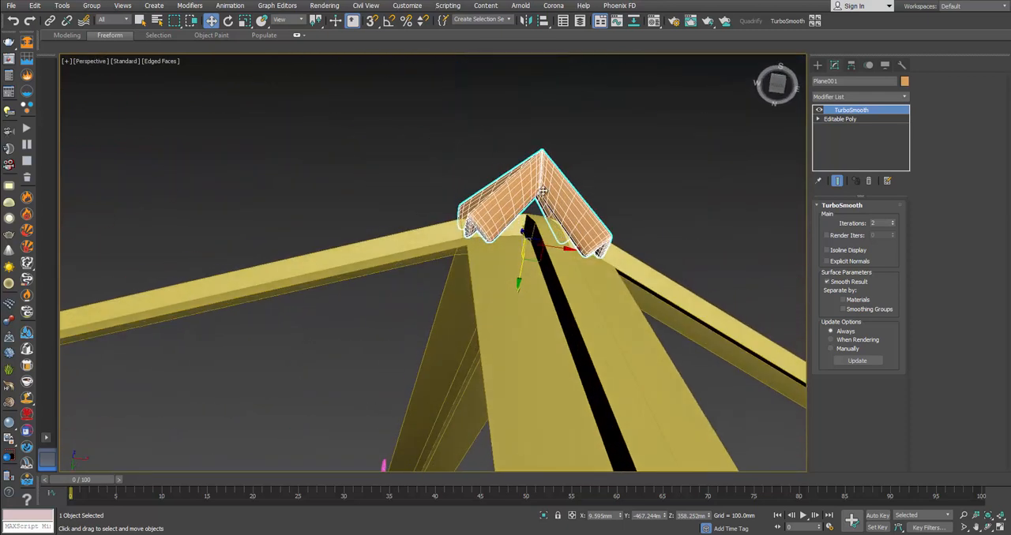
middle_click_drag(542, 191, 494, 224, "alt")
scroll(495, 224, "up", 3)
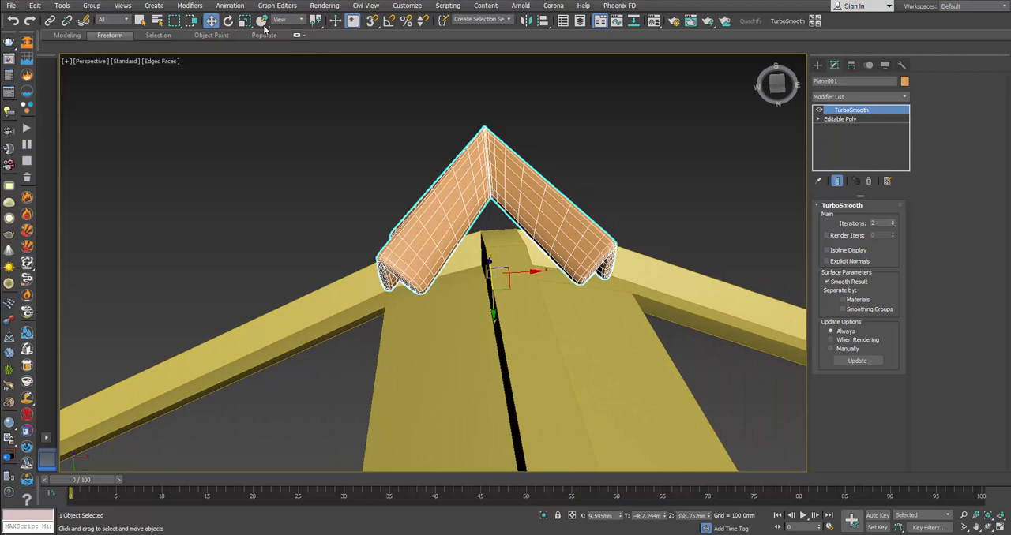
key("r")
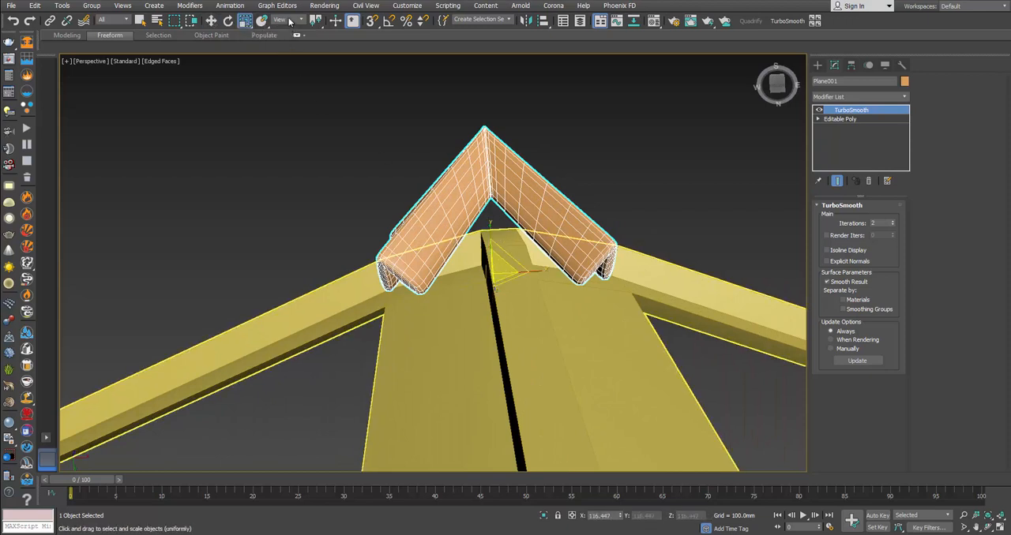
left_click(289, 21)
left_click(289, 65)
middle_click_drag(448, 192, 463, 210, "alt")
key("r")
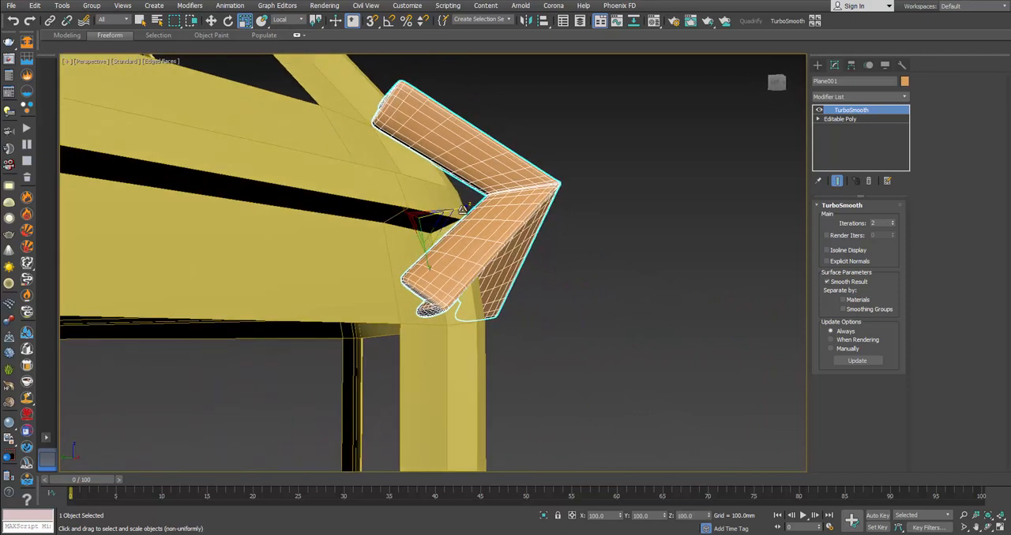
left_click_drag(462, 210, 454, 241)
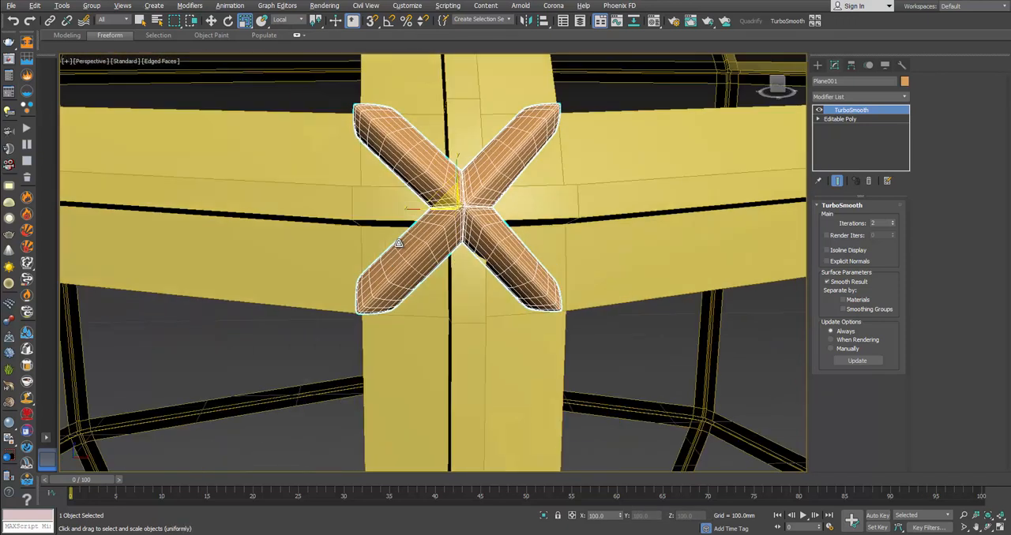
middle_click_drag(399, 243, 468, 223, "alt")
Step: Move the bracket about 1.1 mm along its local X axis to centre it on the frame joint
key("w")
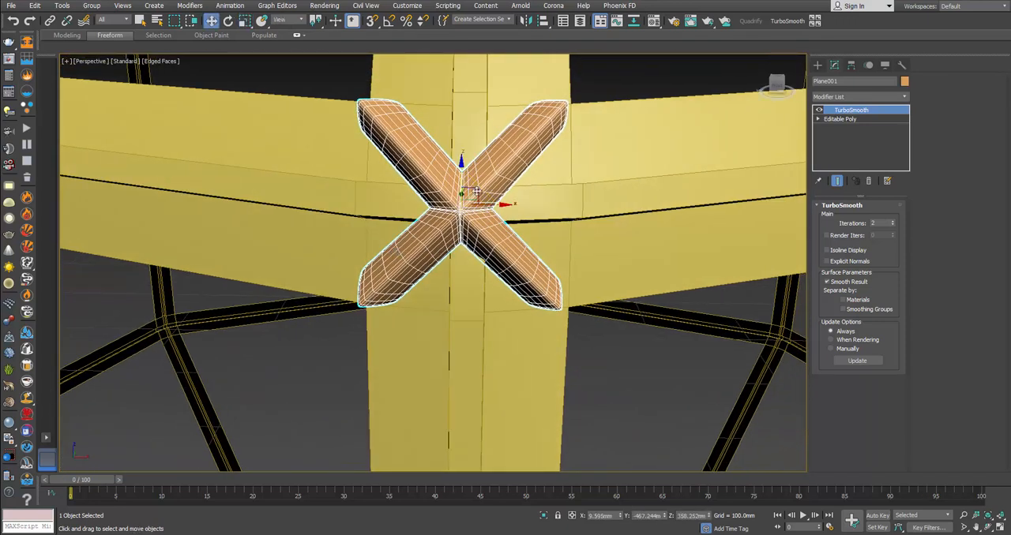
left_click(294, 19)
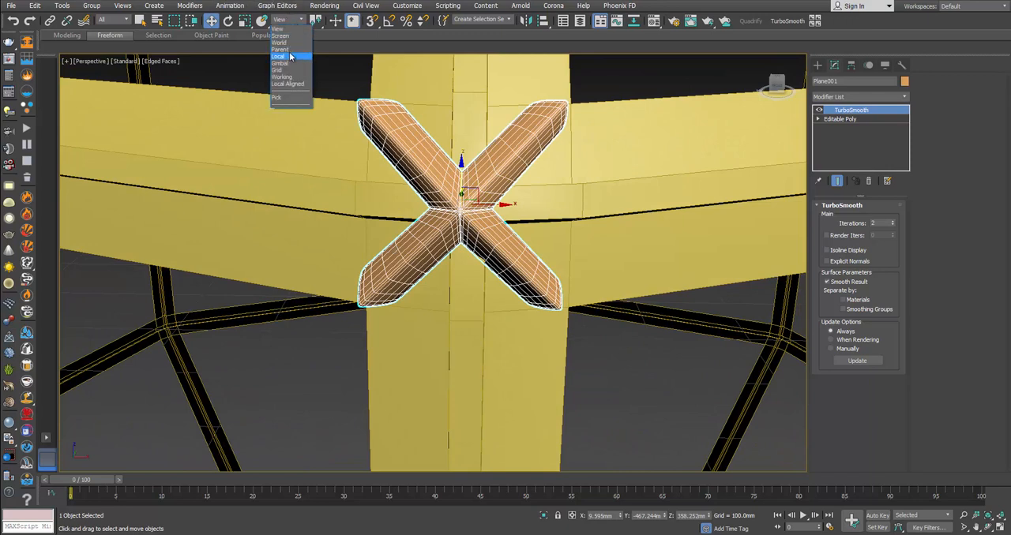
left_click(290, 56)
left_click_drag(492, 205, 503, 205)
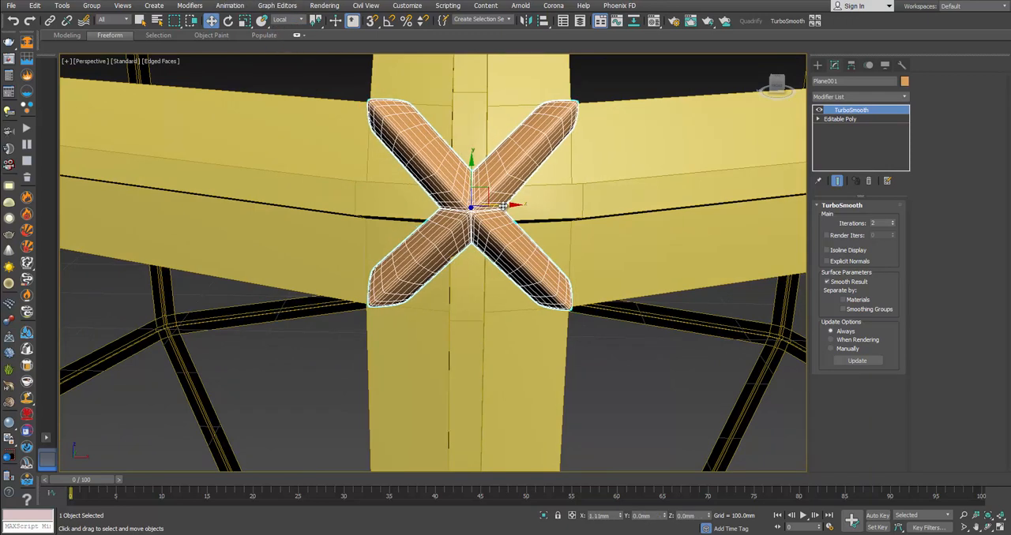
Step: Examine the placed bracket on the lantern frame without edged faces and compare it with the joint in the product photo
mouse_move(503, 205)
middle_mouse_down("alt")
mouse_move(512, 102)
mouse_move(493, 114)
mouse_move(506, 199)
mouse_move(530, 257)
middle_mouse_up("alt")
scroll(510, 209, "down", 4)
left_click(518, 224)
middle_click_drag(556, 320, 504, 195)
scroll(504, 210, "up", 5)
key("F4")
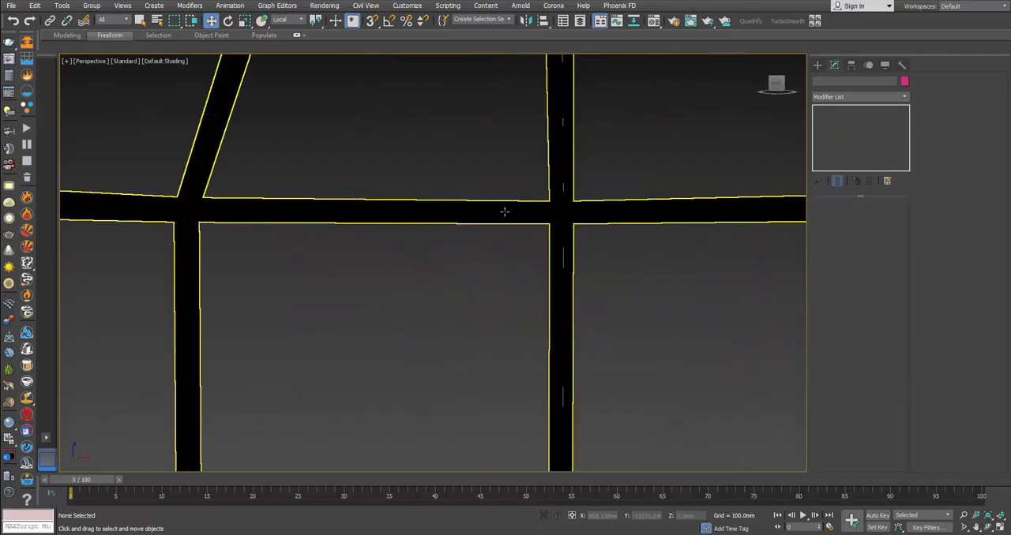
scroll(505, 211, "down", 5)
key("alt+Tab")
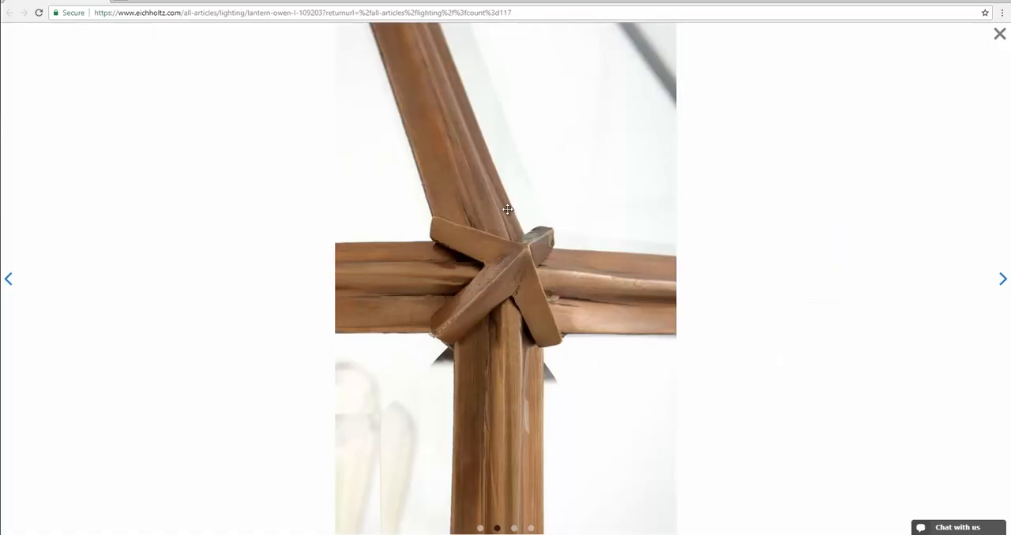
key("alt+Tab")
Step: Check the corner joint in the product photo and scale the bracket up uniformly to about 116%
left_click(492, 188)
scroll(492, 186, "up", 5)
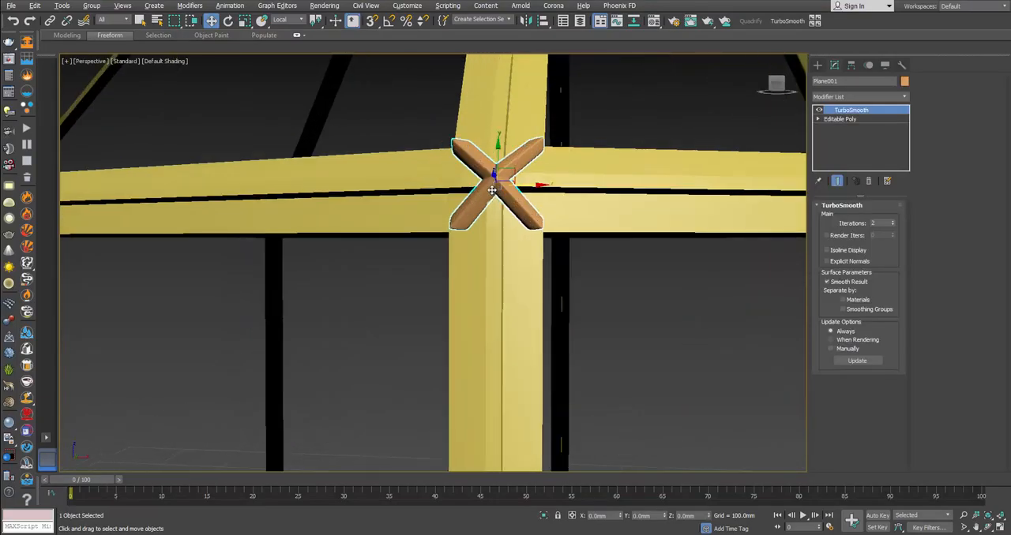
key("r")
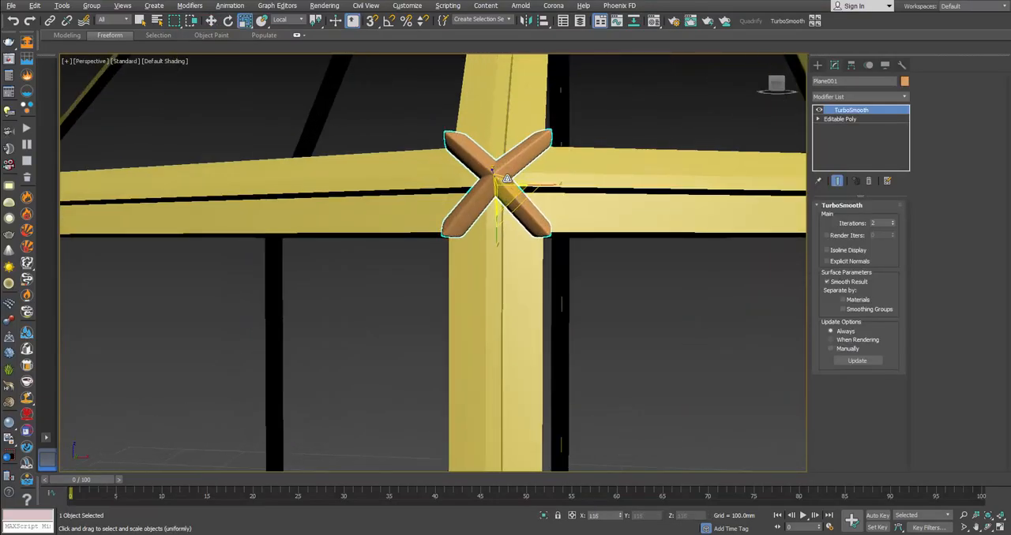
Step: Select the lantern frame and compare its bars with the corner joint in the product photo
left_click(641, 279)
scroll(639, 280, "down", 5)
left_click(652, 249)
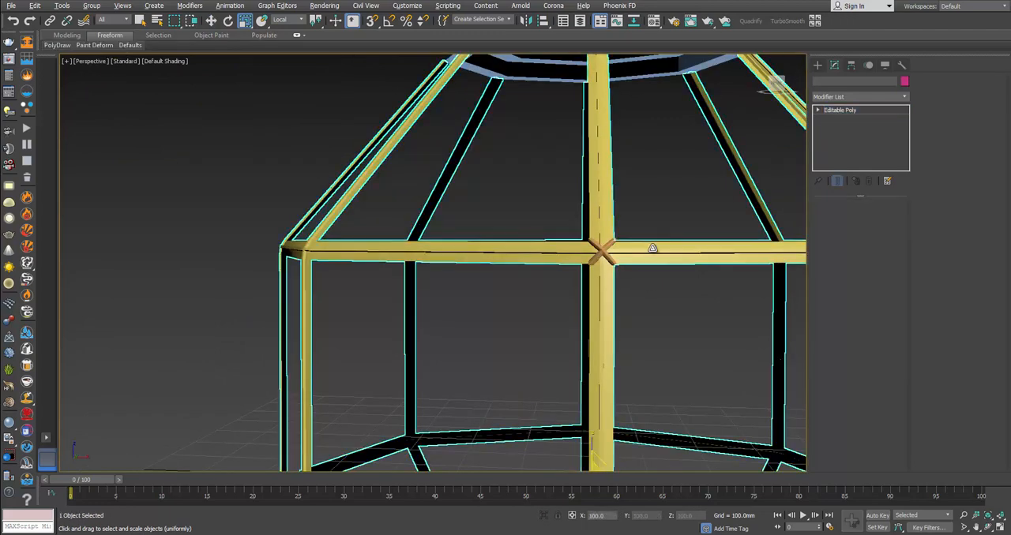
middle_click_drag(652, 262, 630, 254, "alt")
key("alt+Tab")
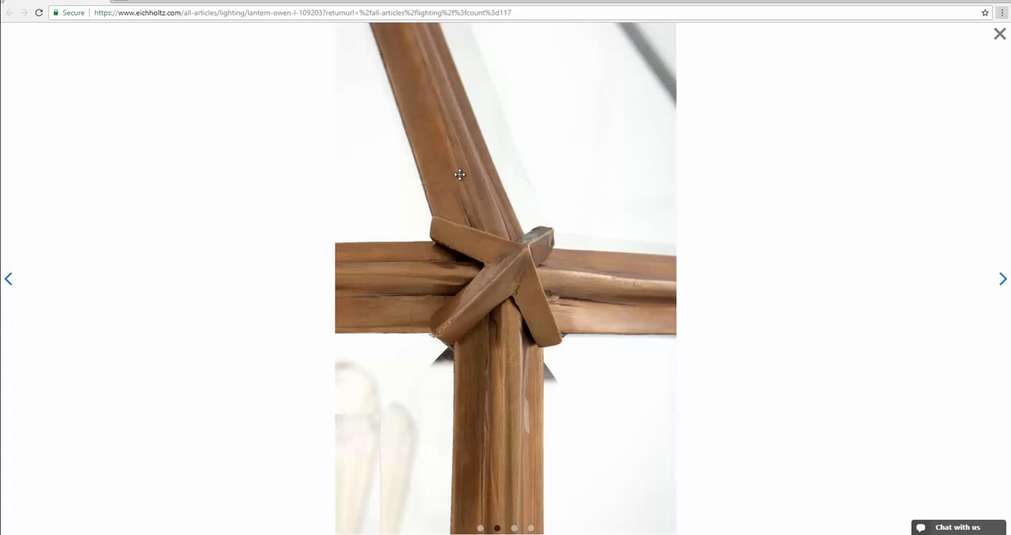
key("alt+Tab")
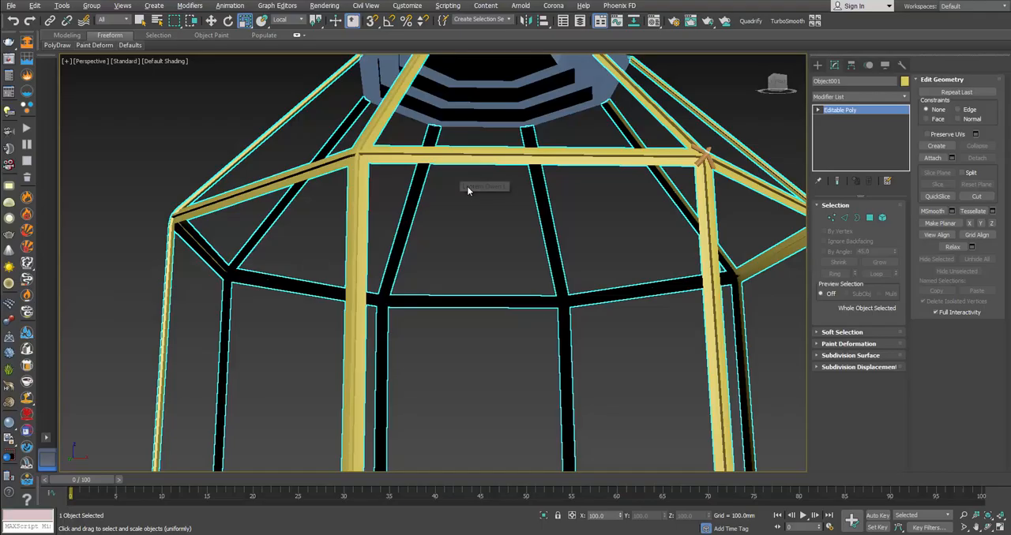
Step: Select the borders of all the rectangular openings around the middle of the lantern frame
left_click(856, 217)
scroll(701, 253, "down", 3)
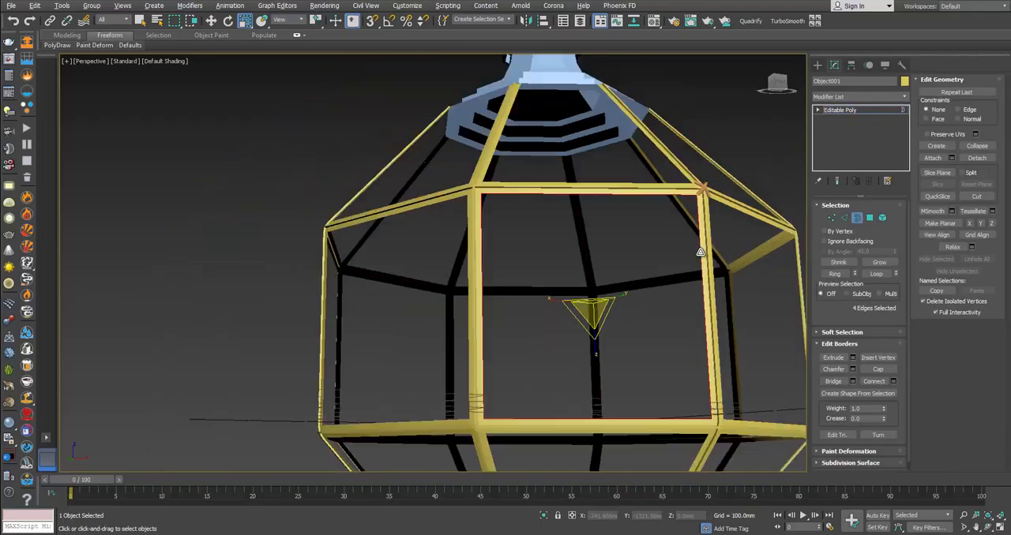
scroll(700, 253, "down", 4)
middle_click_drag(672, 259, 651, 270)
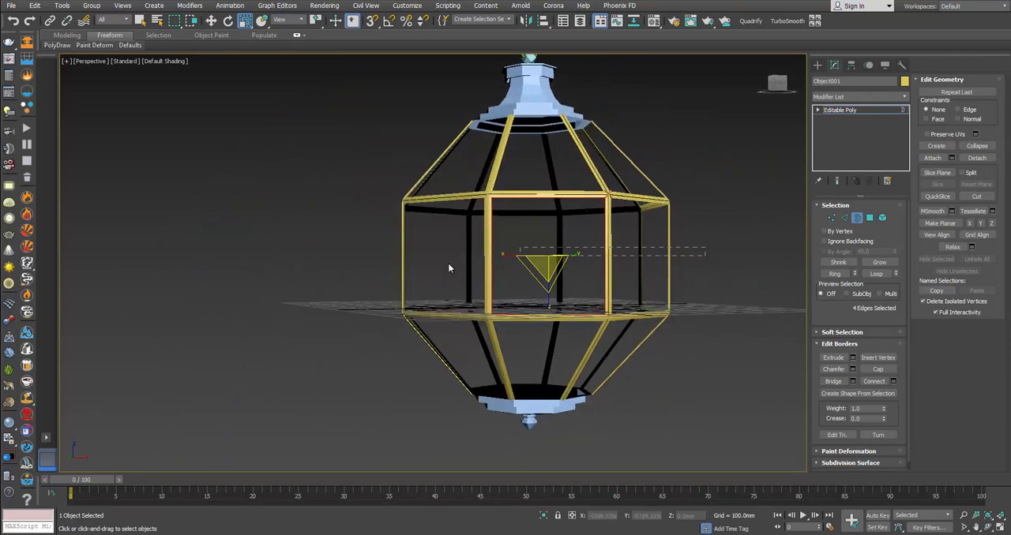
left_click_drag(343, 281, 342, 278)
scroll(538, 264, "up", 8)
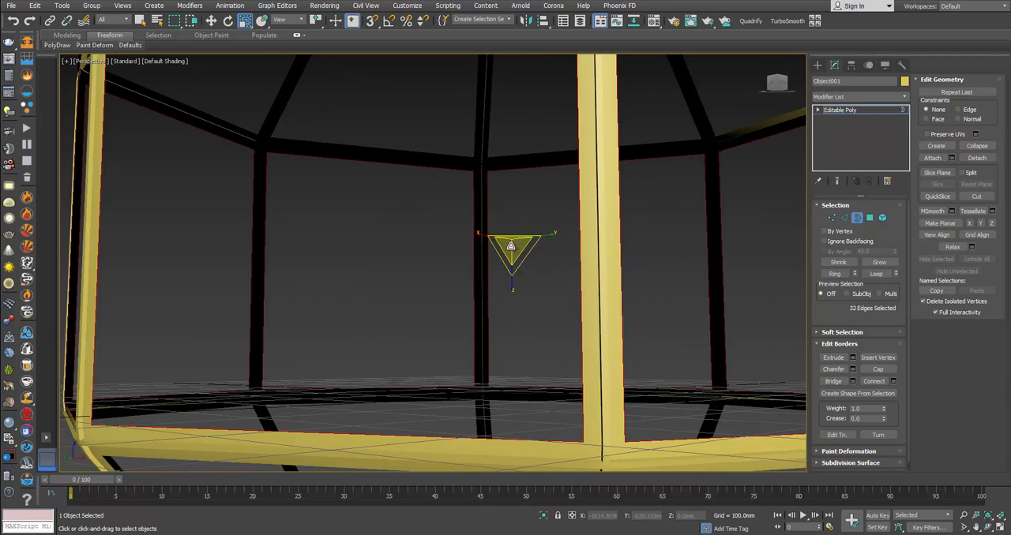
Step: Try to extrude the selected opening borders inward by scaling them down uniformly
scroll(510, 246, "down", 2)
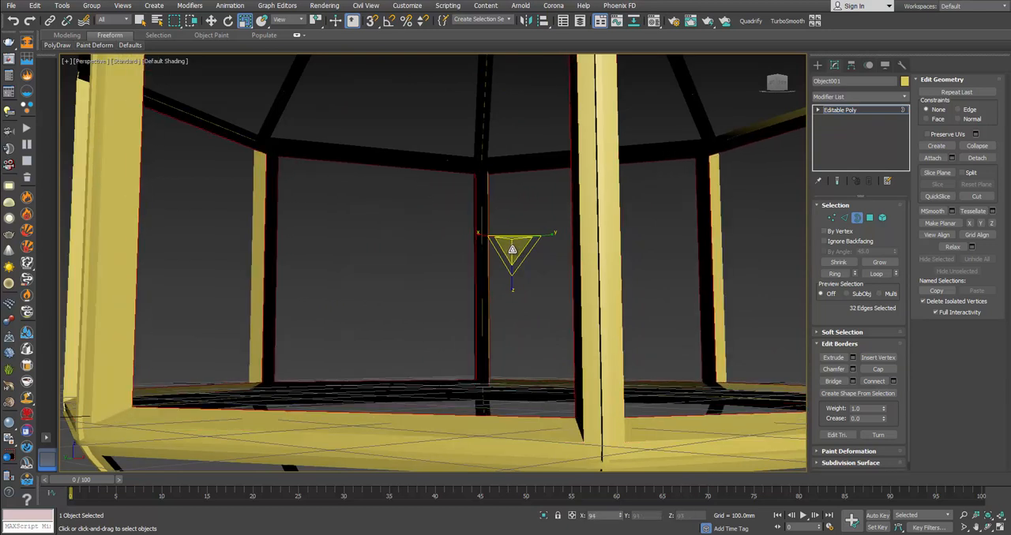
scroll(512, 249, "up", 3)
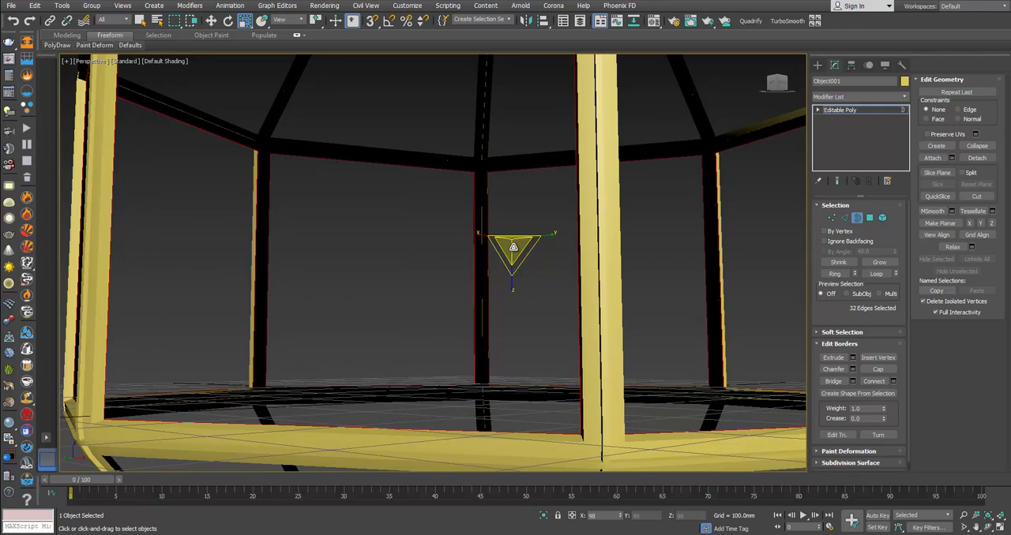
scroll(513, 248, "down", 5)
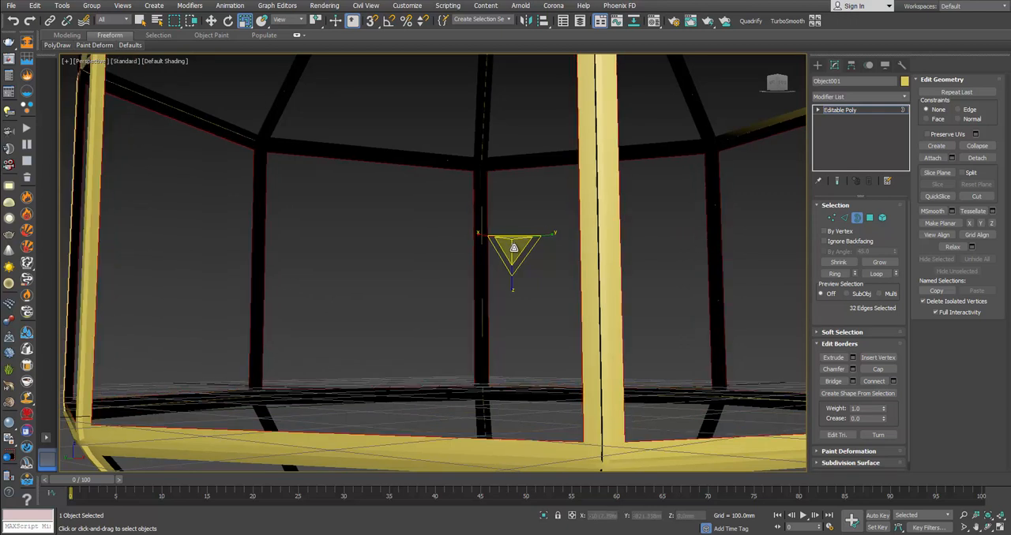
Step: Extrude the middle opening borders inward with Move in the Local coordinate system to give the bars depth
middle_click_drag(512, 258, 481, 262, "alt")
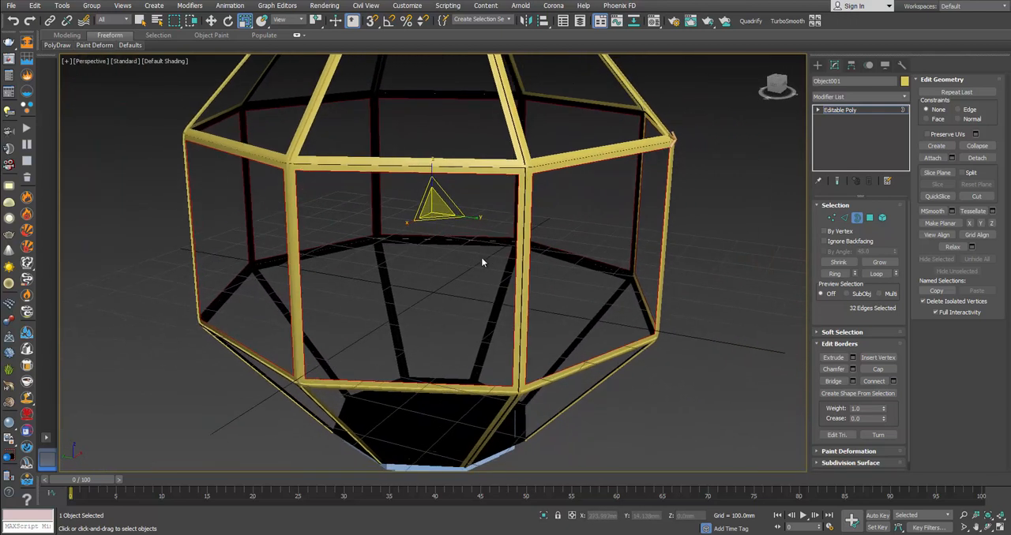
left_click(290, 19)
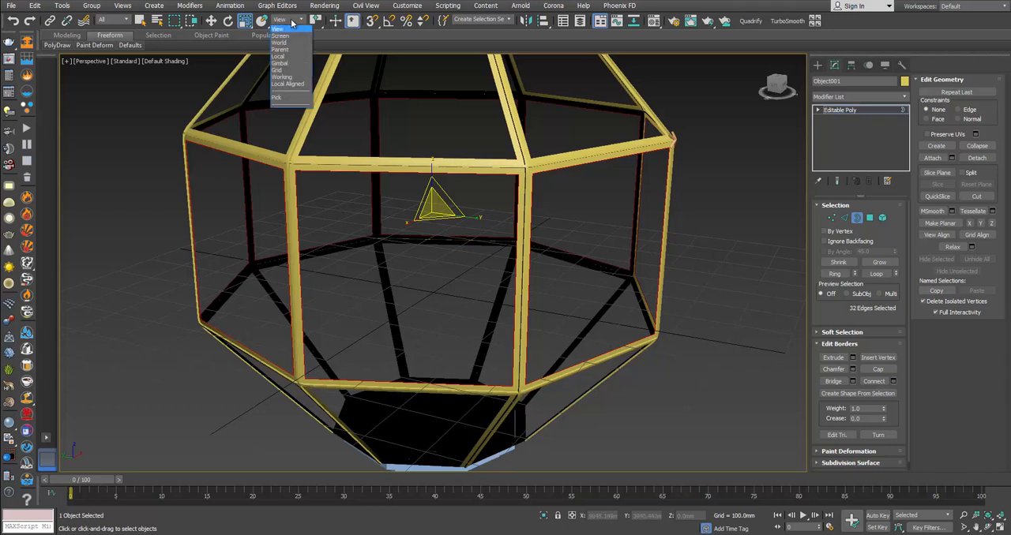
left_click(291, 63)
left_click(211, 21)
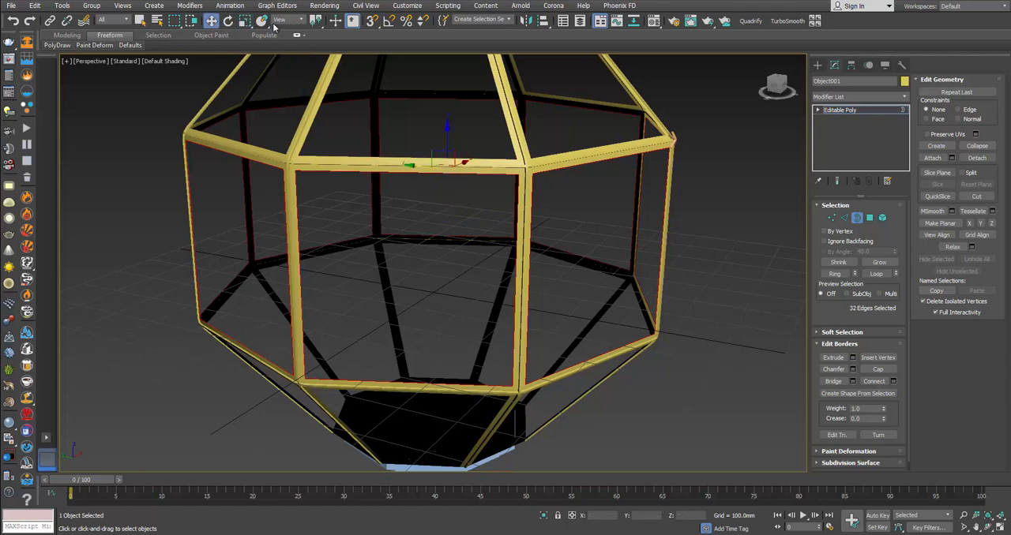
left_click(288, 19)
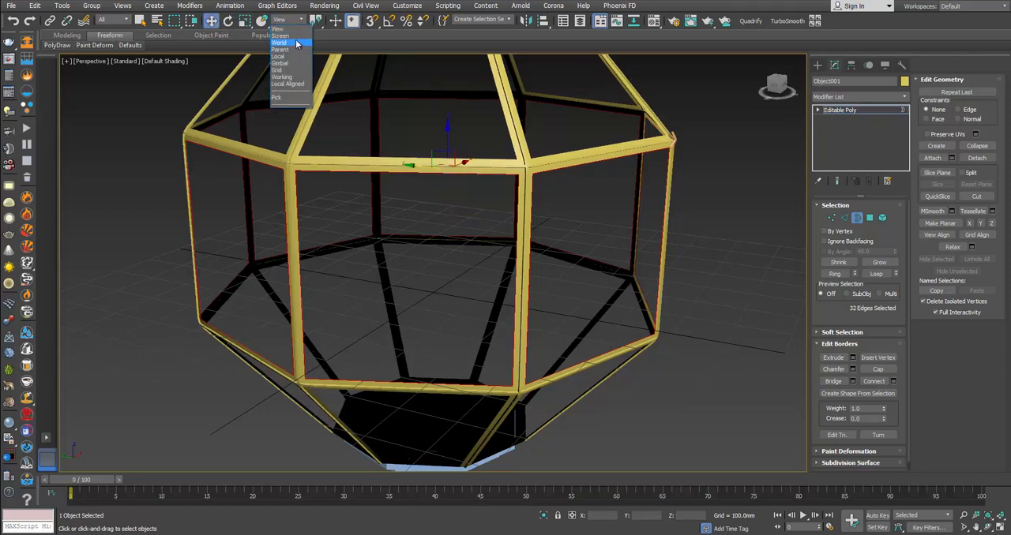
left_click(283, 56)
middle_click_drag(385, 161, 502, 154, "alt")
left_click_drag(581, 109, 585, 112)
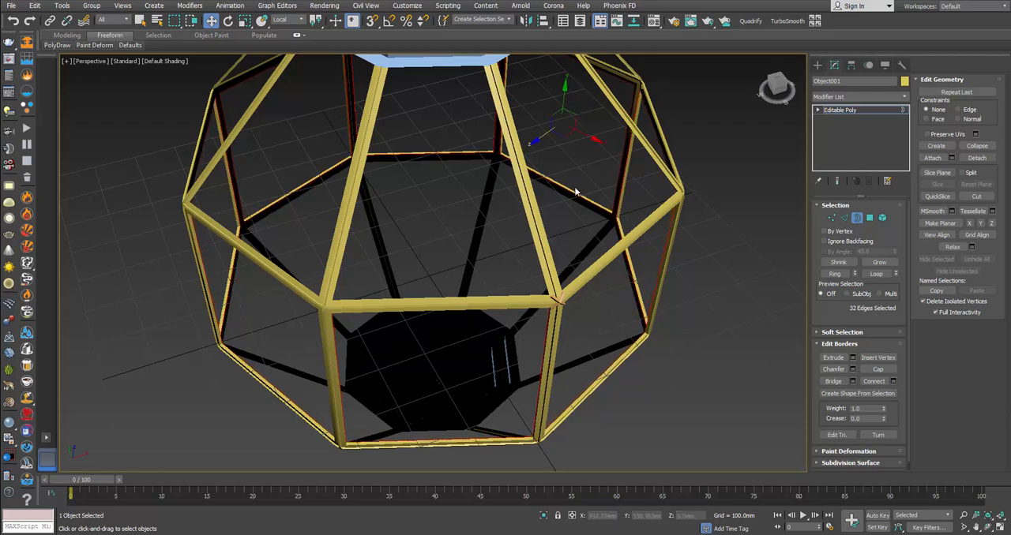
Step: Isolate the frame with its lower open border selected, ready for editing as edges
left_click(588, 241)
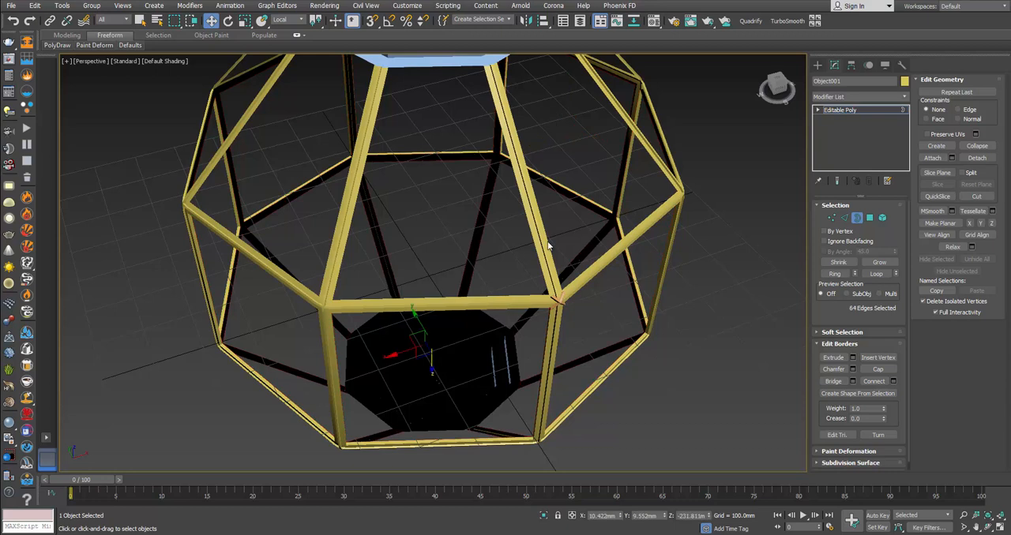
middle_click_drag(501, 198, 579, 194)
scroll(613, 225, "up", 3)
middle_click_drag(723, 273, 713, 290, "alt")
right_click(713, 291)
left_click(697, 226)
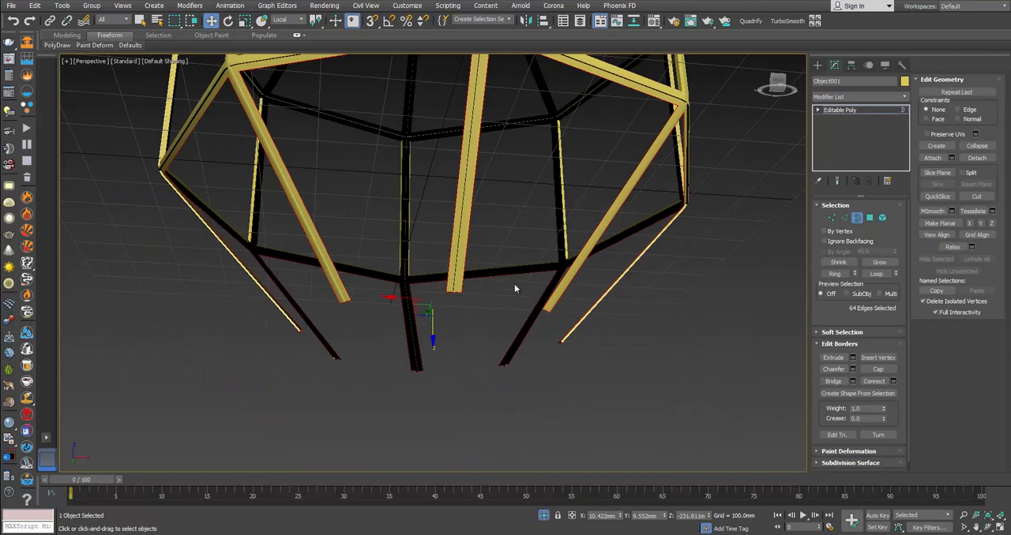
middle_click_drag(497, 285, 548, 324, "alt")
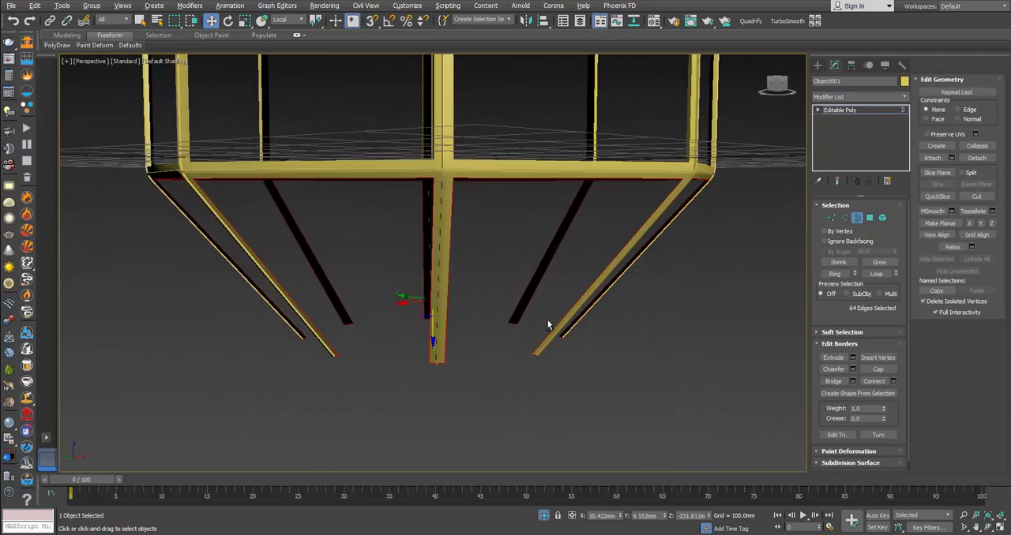
left_click(844, 217)
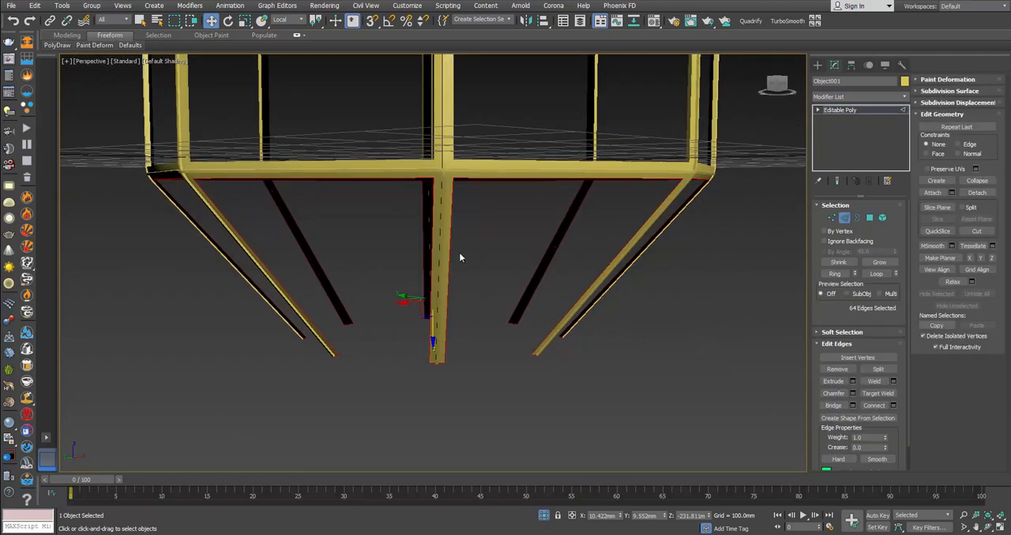
middle_click_drag(539, 265, 419, 307, "alt")
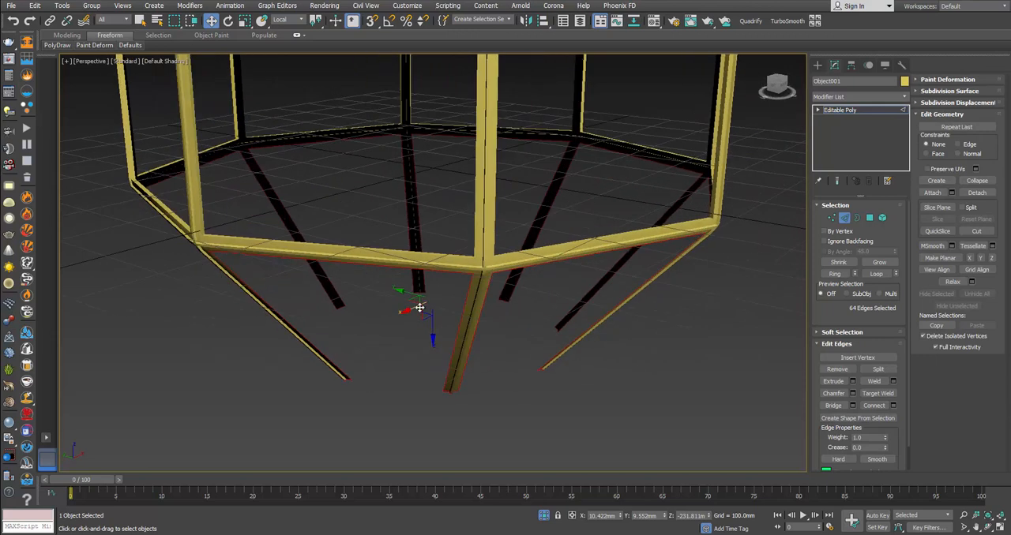
Step: Try to extrude all edges of the lower open border inward at once
middle_click_drag(379, 236, 406, 287, "alt")
left_click_drag(407, 292, 393, 287)
key("ctrl+z")
Step: Select the three edges around one lower opening and extrude them inward about 3.6 mm along local Z
middle_click_drag(411, 290, 576, 264, "alt")
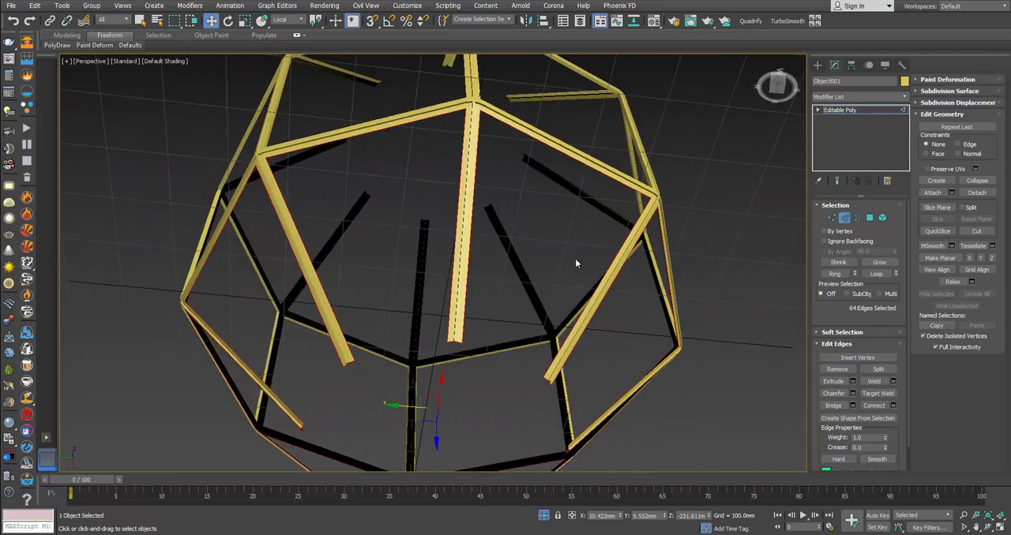
left_click(596, 286)
left_click(471, 287, "ctrl")
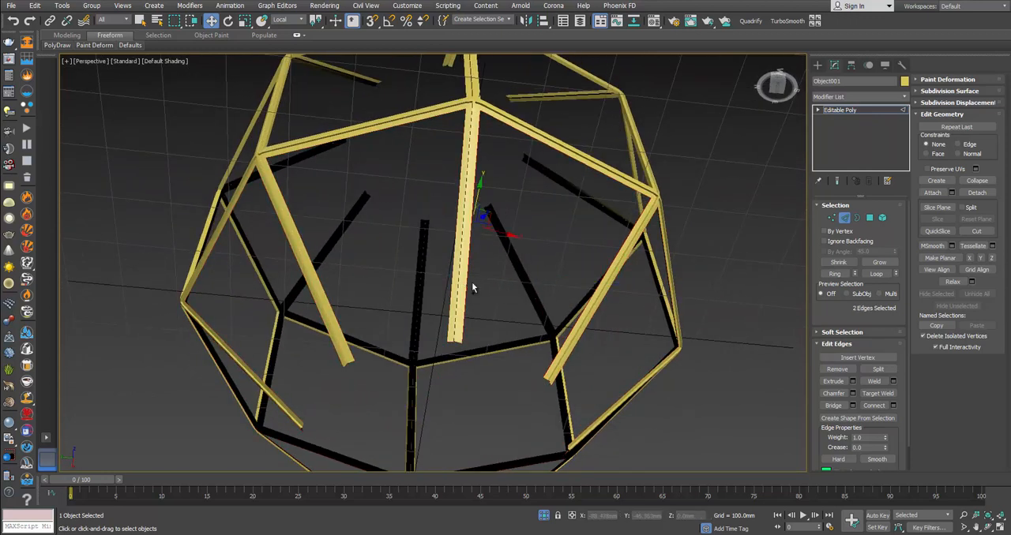
left_click(544, 150, "ctrl")
middle_click_drag(544, 150, 583, 264, "alt")
scroll(584, 263, "up", 3)
left_click_drag(529, 196, 525, 191)
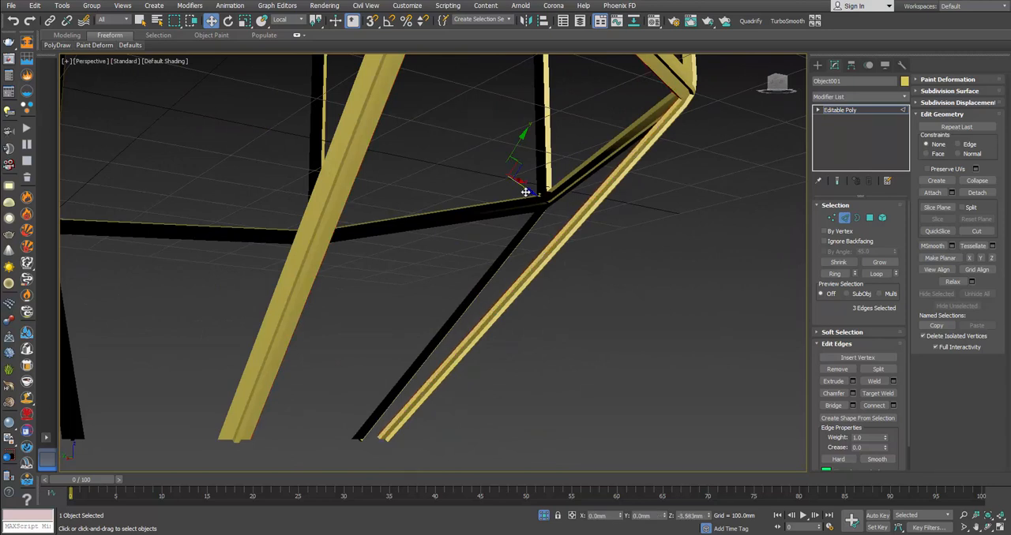
Step: Select the two bar edges and the horizontal edge of the adjacent lower opening and extrude them inward
middle_click_drag(526, 192, 474, 339, "alt")
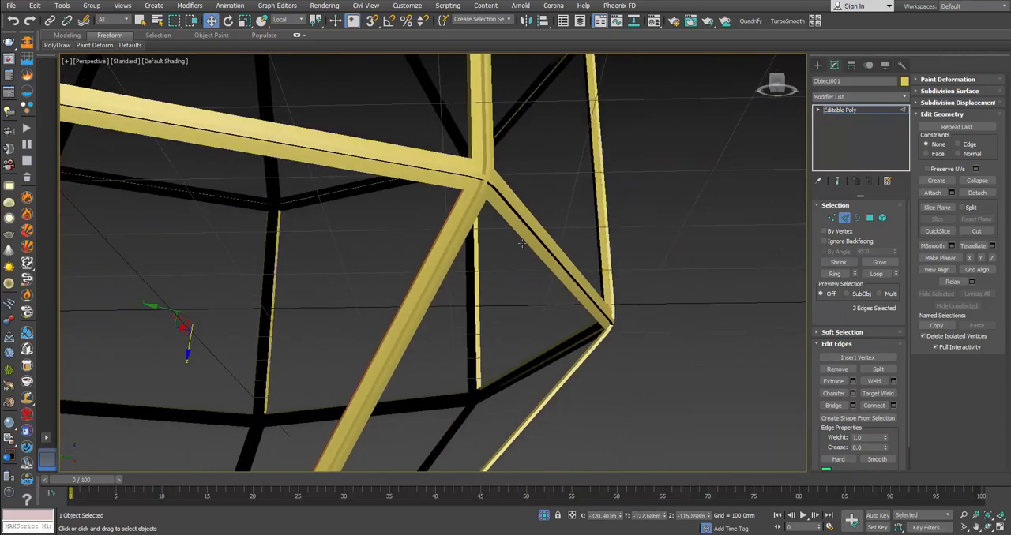
left_click(522, 242)
double_click(522, 242)
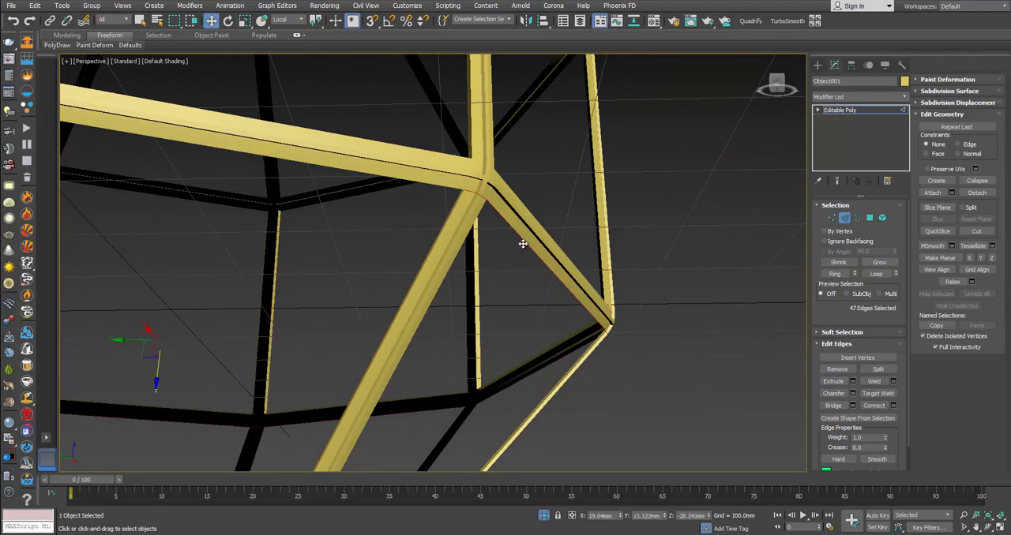
left_click(522, 244)
left_click(572, 332, "ctrl")
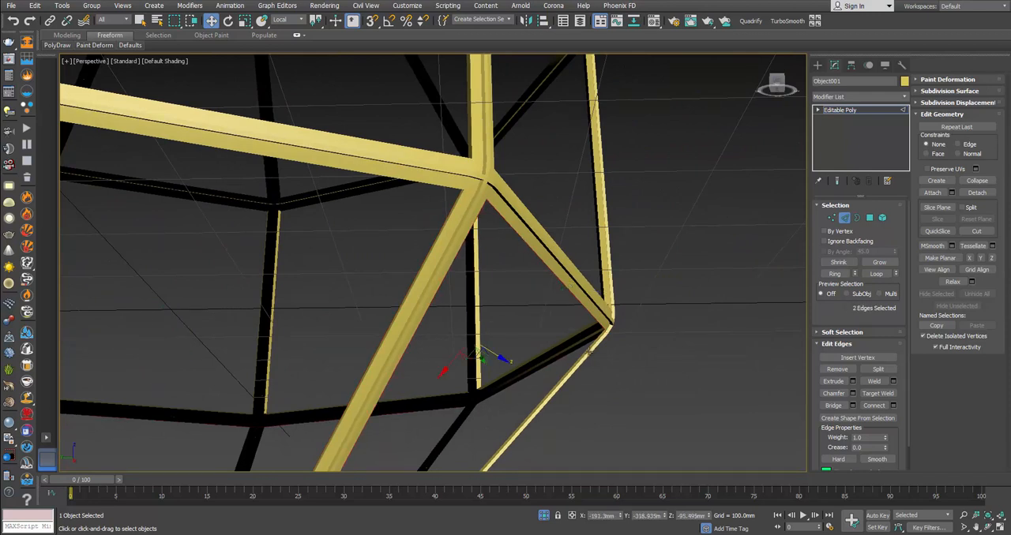
left_click(586, 350, "ctrl")
middle_click_drag(594, 344, 515, 402, "alt")
left_click_drag(507, 407, 504, 405)
Step: Turn on edged faces and extrude the third lower opening's three edges inward about 1.8 mm along local Z
middle_click_drag(621, 371, 589, 283, "alt")
left_click(596, 271)
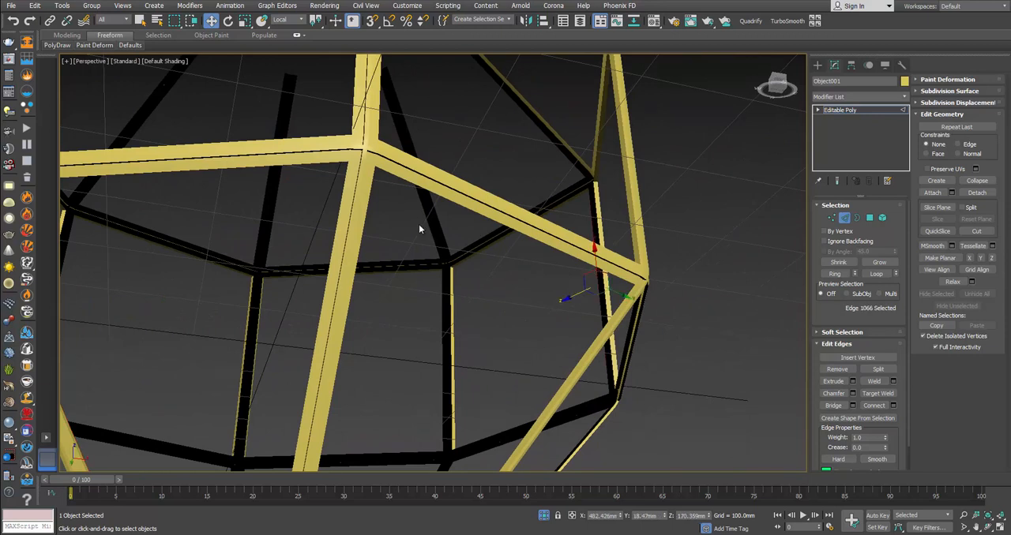
left_click(424, 190)
left_click(367, 205, "ctrl")
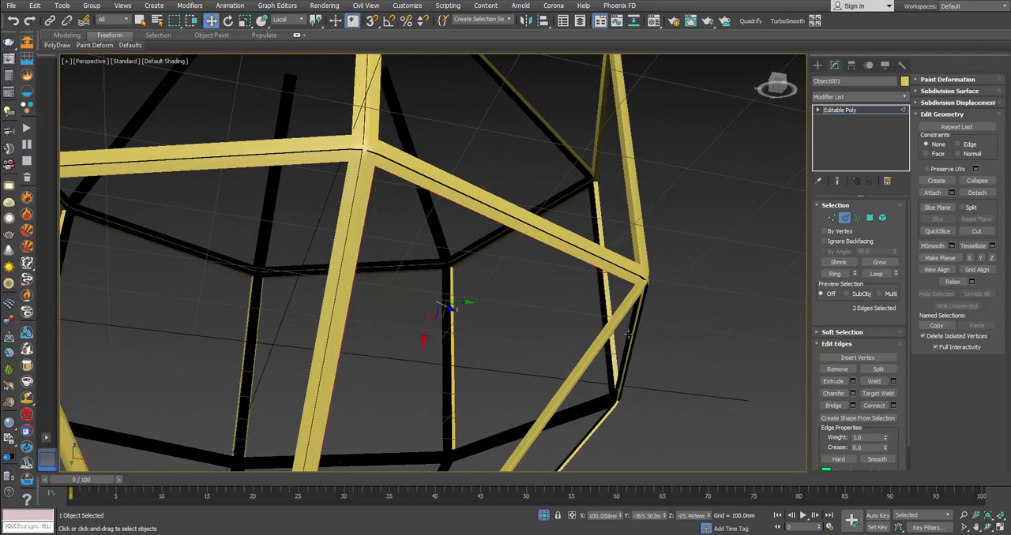
left_click(592, 341, "ctrl")
mouse_move(593, 342)
middle_mouse_down("alt")
mouse_move(546, 342)
mouse_move(553, 305)
mouse_move(545, 284)
mouse_move(546, 334)
mouse_move(528, 289)
middle_mouse_up("alt")
key("F4")
left_click_drag(529, 281, 528, 279)
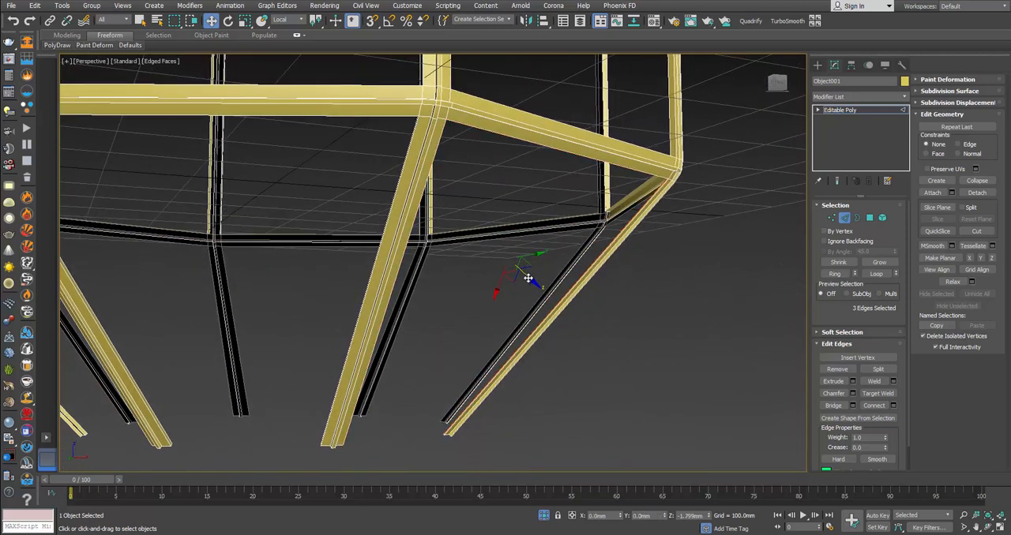
Step: Select the three edges around the fourth lower opening and extrude them inward along local Z
middle_click_drag(526, 282, 545, 290, "alt")
left_click(662, 265)
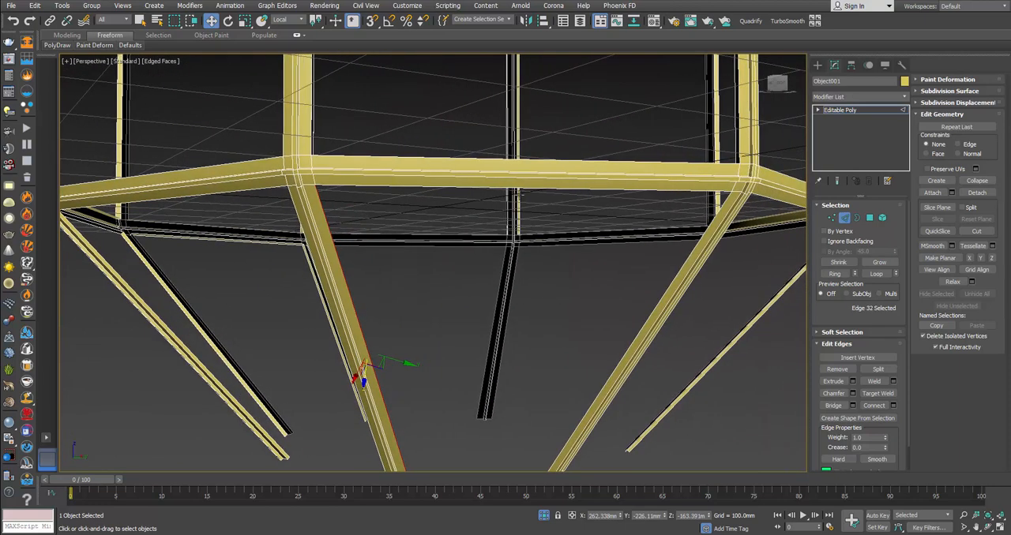
left_click(521, 190, "ctrl")
left_click(684, 260, "ctrl")
middle_click_drag(661, 266, 607, 334, "alt")
Step: Extrude the three edges bordering the fifth lower opening inward to add depth to its bars
left_click(671, 330)
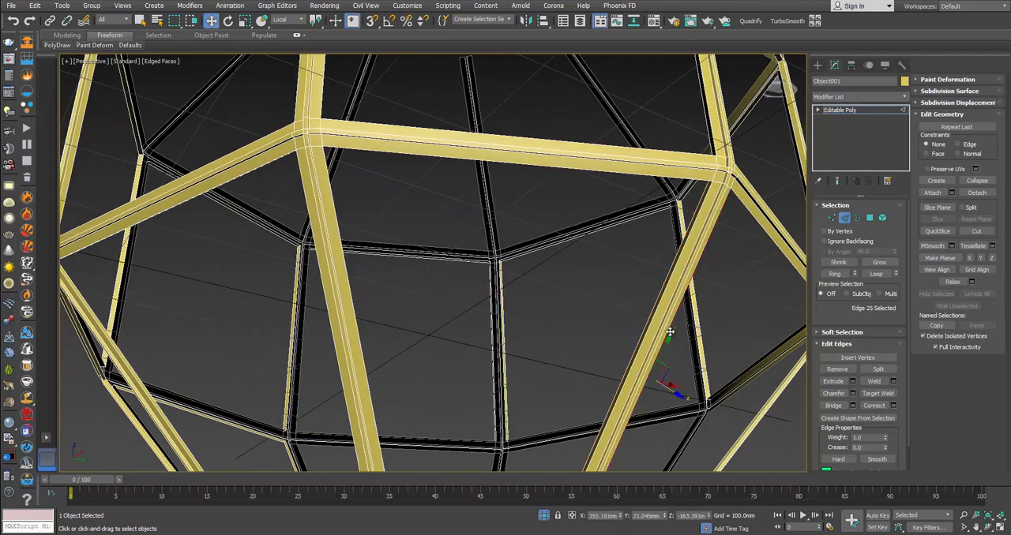
middle_click_drag(671, 330, 558, 200, "alt")
left_click(564, 192, "ctrl")
left_click(565, 230, "ctrl")
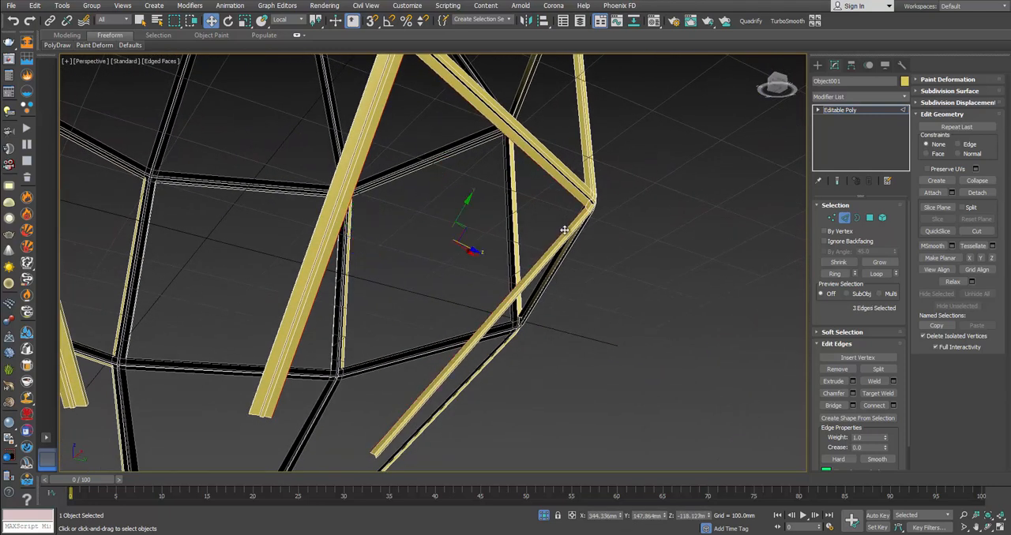
mouse_move(549, 233)
middle_mouse_down("alt")
mouse_move(532, 245)
mouse_move(540, 249)
middle_mouse_up("alt")
left_click_drag(476, 257, 475, 254, "shift")
Step: Select the three edges around the sixth lower opening and extrude them inward along local Z
middle_click_drag(640, 290, 571, 272, "alt")
left_click(593, 269)
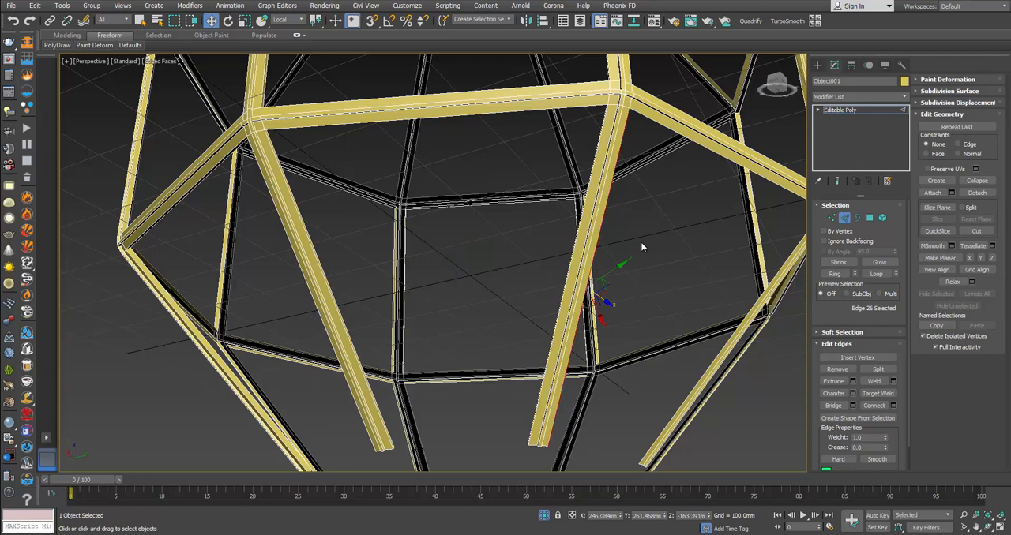
left_click(704, 147, "ctrl")
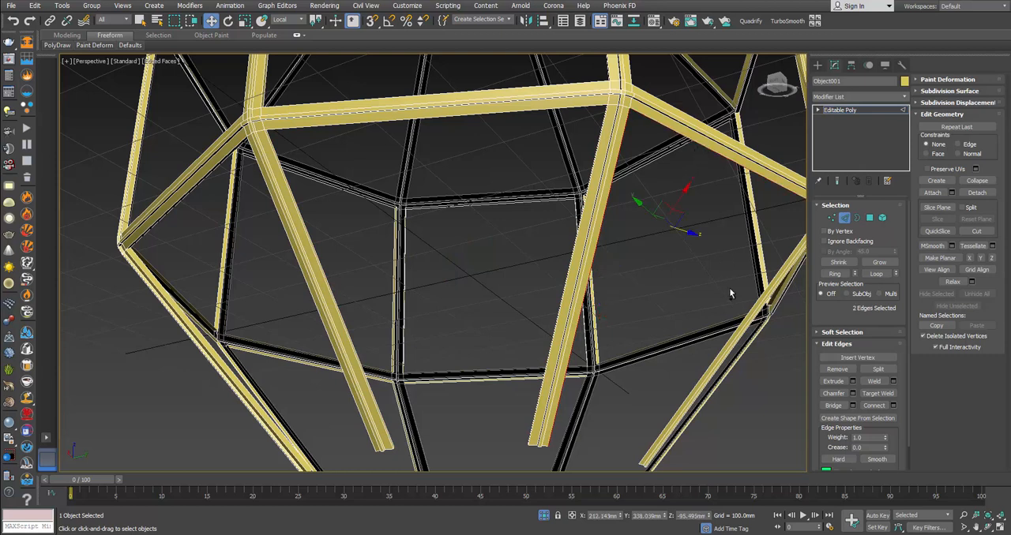
left_click(706, 368, "ctrl")
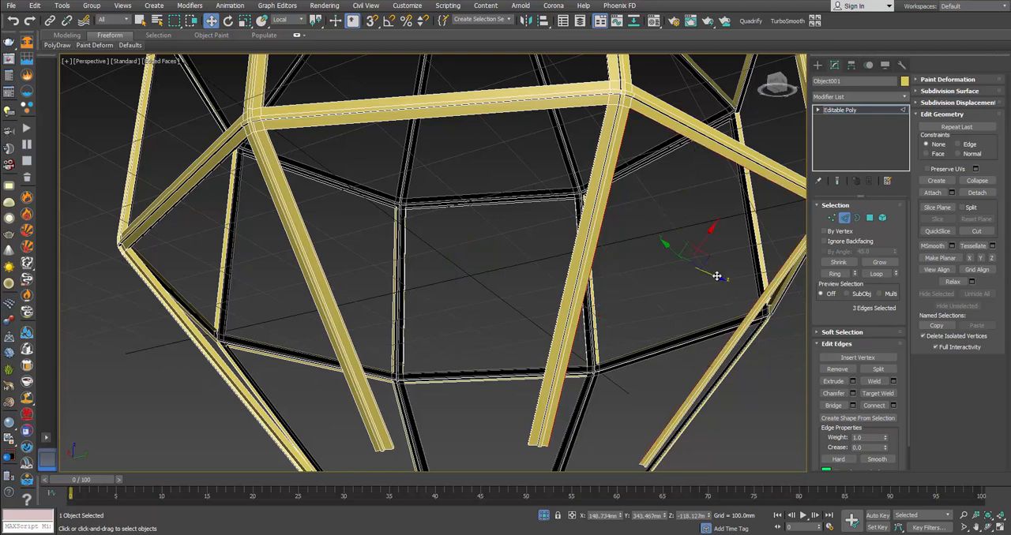
left_click_drag(716, 275, 709, 284)
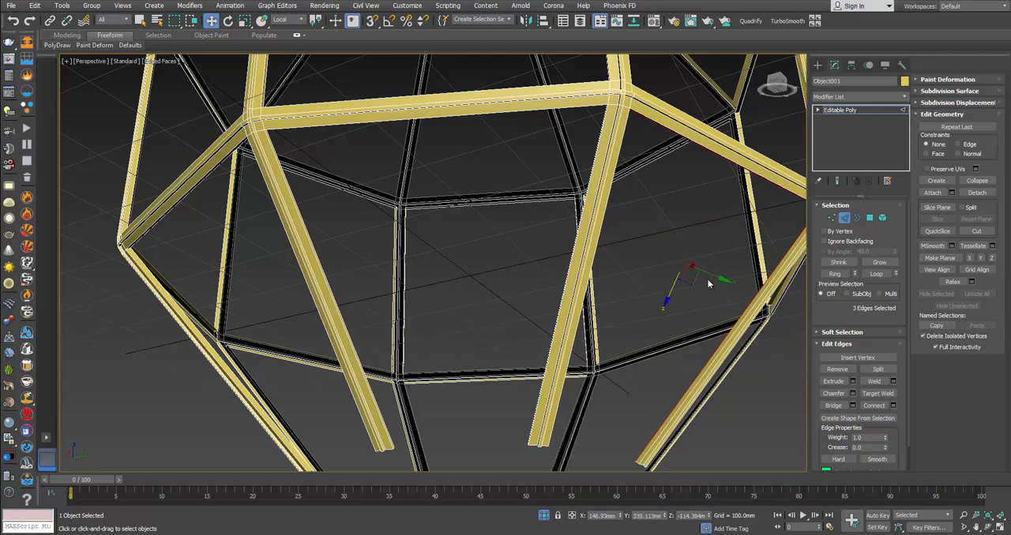
Step: Select the bar and horizontal edges bordering the seventh lower opening and extrude all three inward
middle_click_drag(708, 283, 605, 286, "alt")
left_click(619, 204)
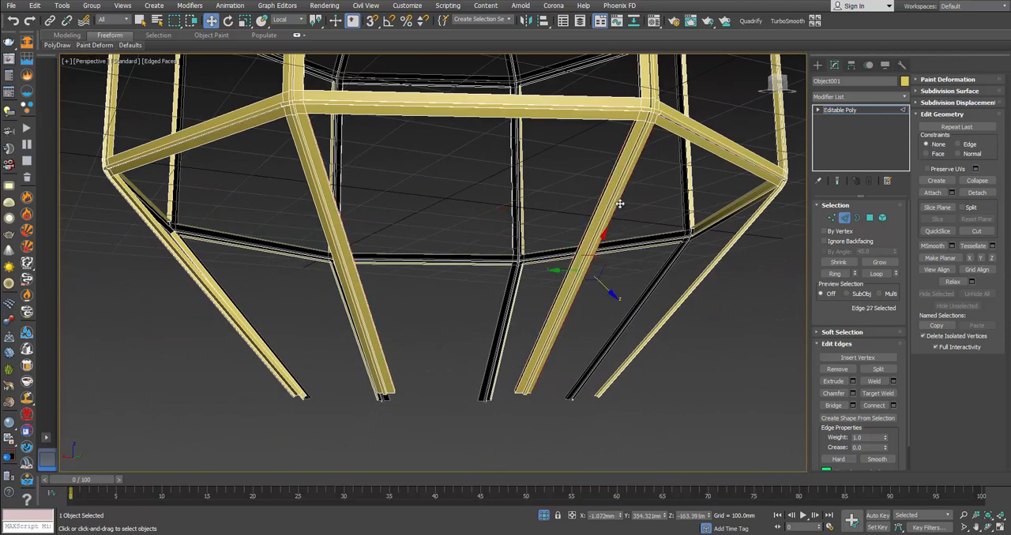
left_click(725, 162, "ctrl")
left_click(736, 240, "ctrl")
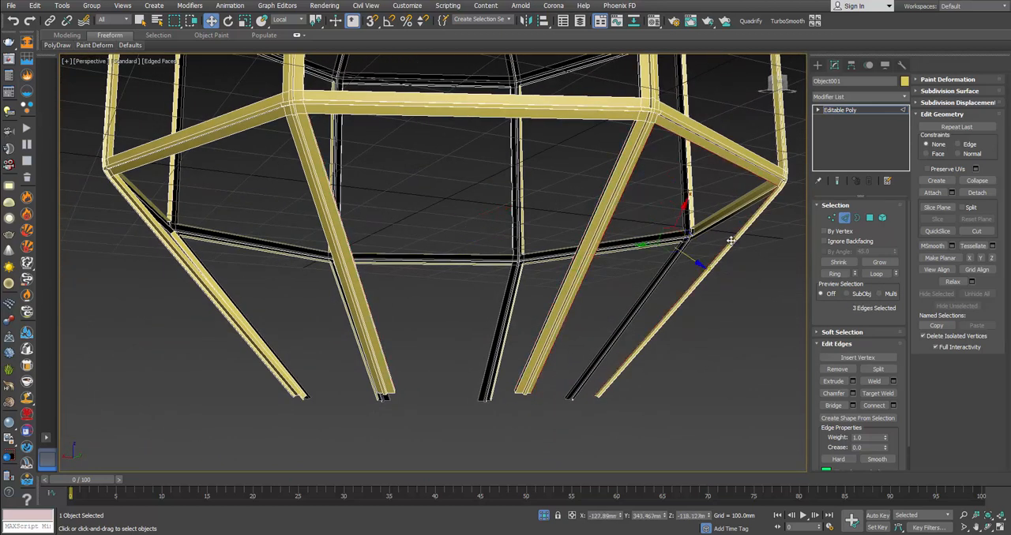
middle_click_drag(736, 240, 699, 270, "alt")
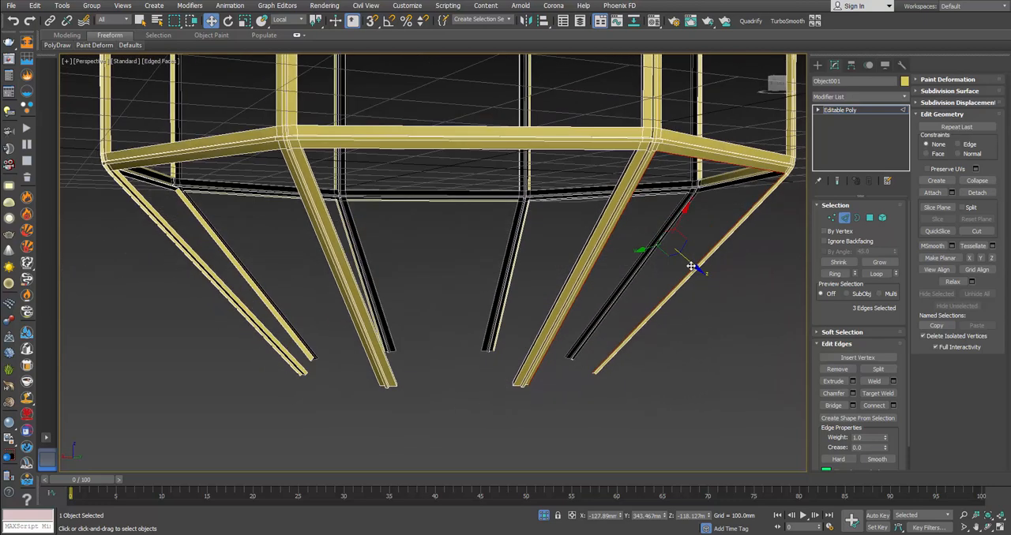
left_click_drag(691, 267, 689, 263)
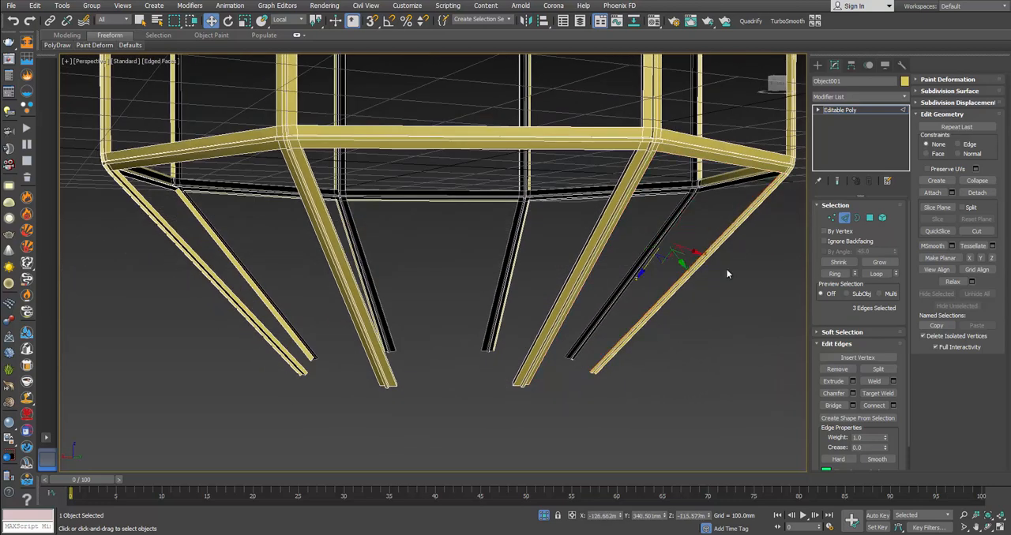
Step: Extrude the three edges around the last lower opening inward to give its bars depth
middle_click_drag(724, 271, 588, 247, "alt")
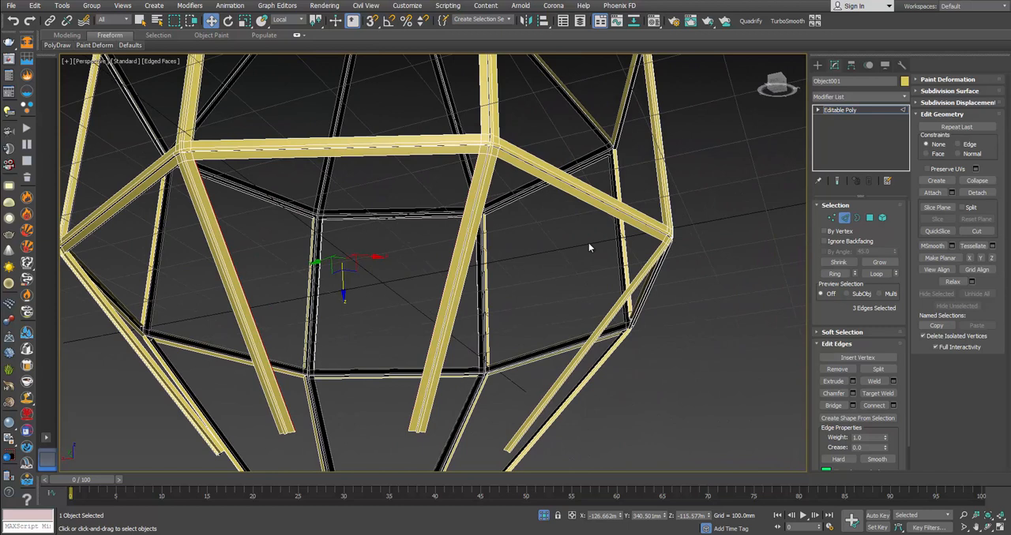
left_click(645, 230)
left_click(654, 254, "ctrl")
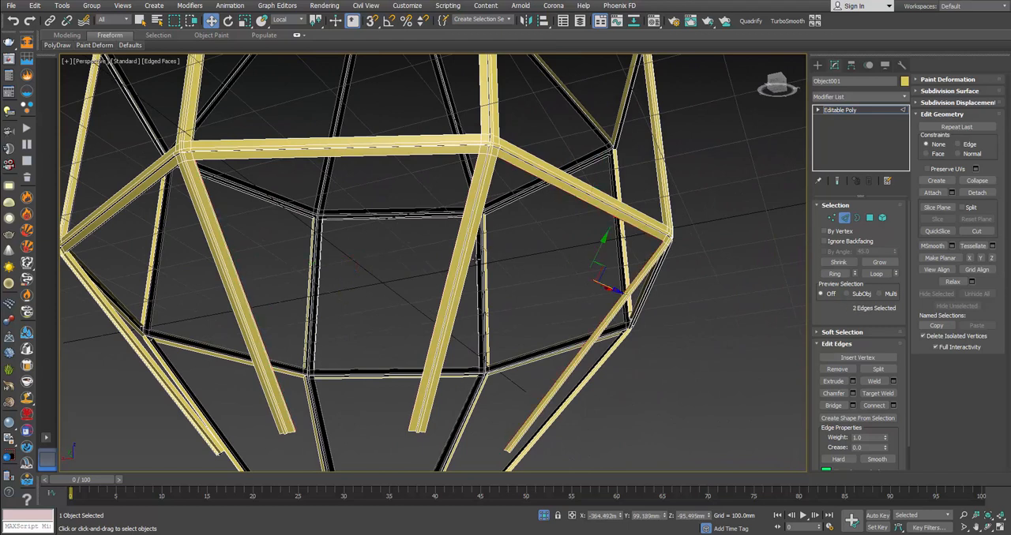
left_click(473, 268, "ctrl")
middle_click_drag(469, 264, 552, 301, "alt")
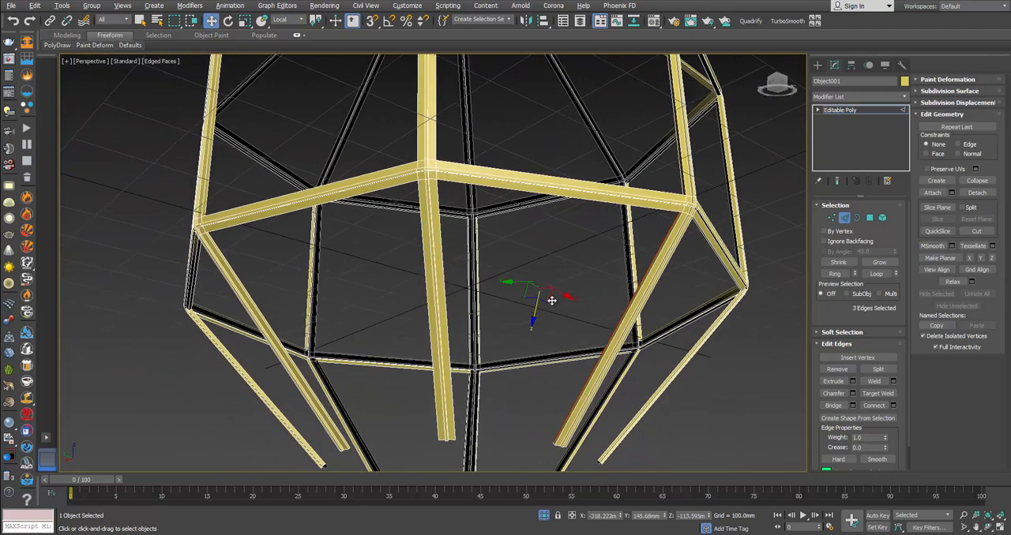
Step: Select the six edges around two adjacent upper openings and extrude them inward together along local Z
middle_click_drag(630, 299, 442, 296, "alt")
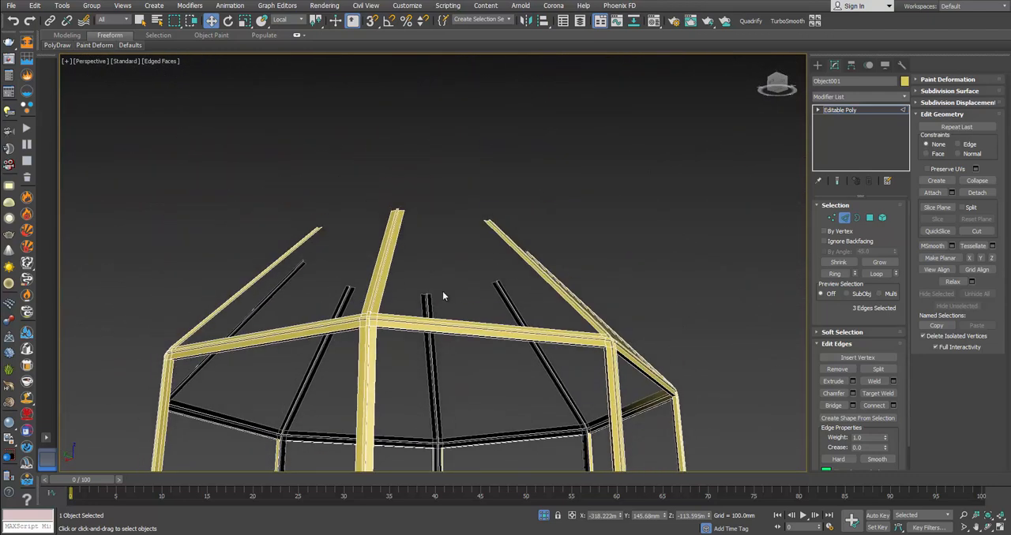
left_click(387, 279)
middle_click_drag(387, 279, 411, 315, "alt")
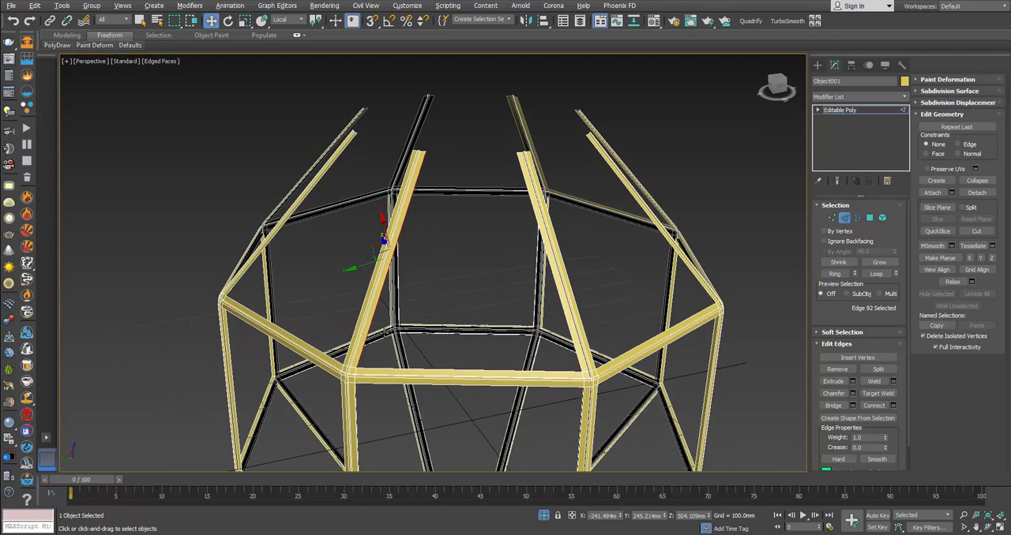
left_click(422, 368, "ctrl")
left_click(565, 321, "ctrl")
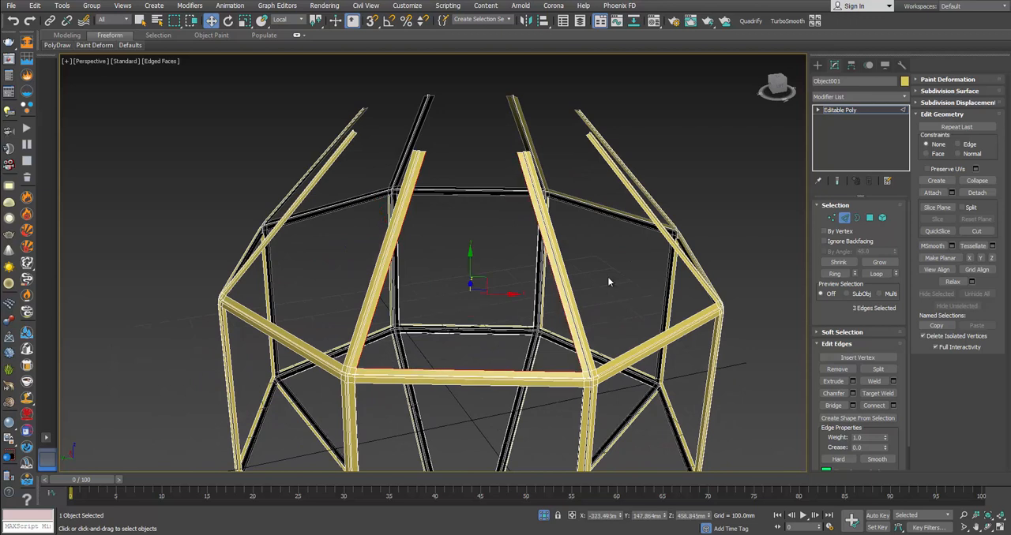
middle_click_drag(607, 277, 529, 320, "alt")
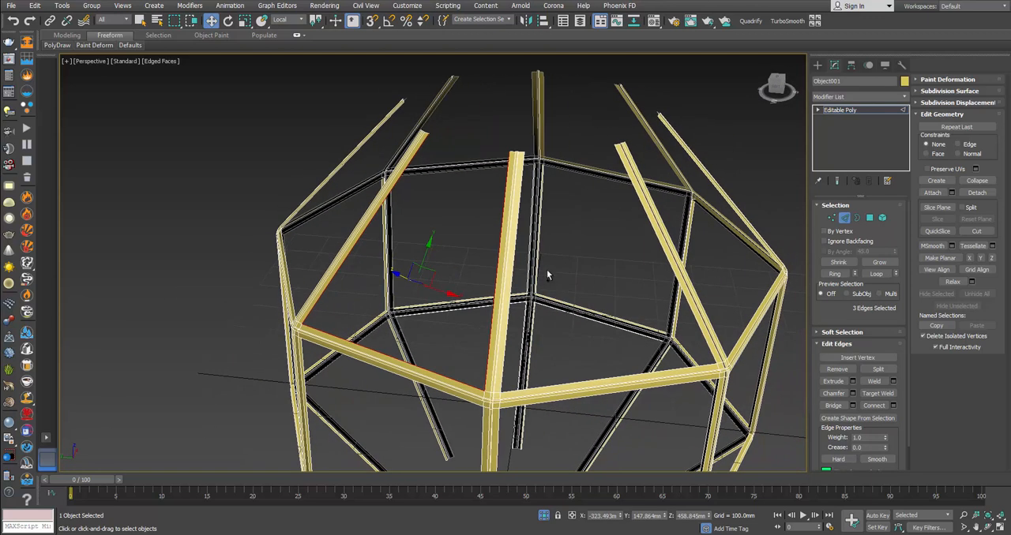
left_click(508, 300, "ctrl")
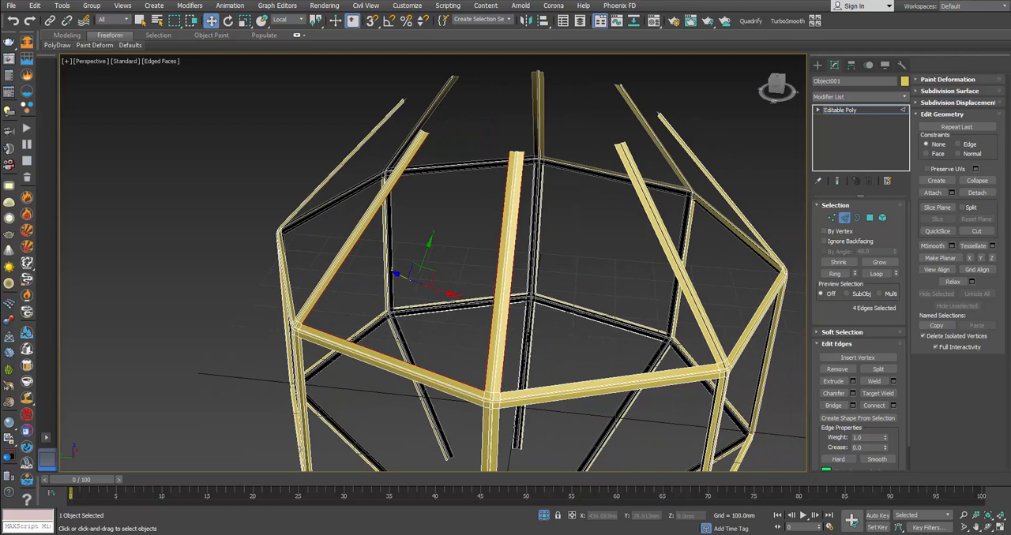
left_click(670, 277, "ctrl")
left_click(602, 379, "ctrl")
middle_click_drag(474, 321, 409, 267, "alt")
mouse_move(404, 260)
left_mouse_down()
mouse_move(431, 271)
mouse_move(405, 255)
left_mouse_up()
Step: Select the bar edges and horizontal edges around the next two upper openings, six edges in total
middle_click_drag(621, 286, 647, 287, "alt")
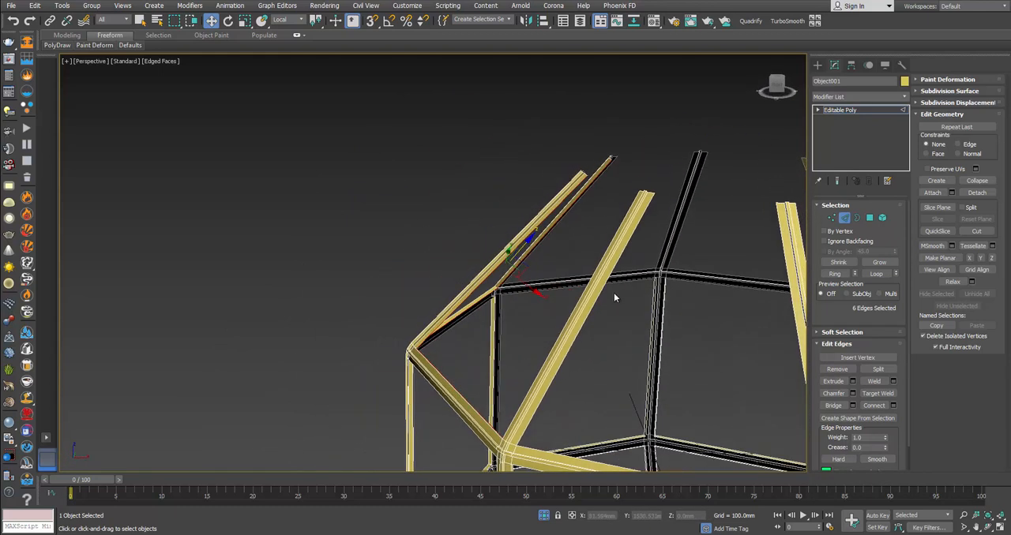
left_click(613, 293)
middle_click_drag(614, 293, 677, 286, "alt")
double_click(722, 300)
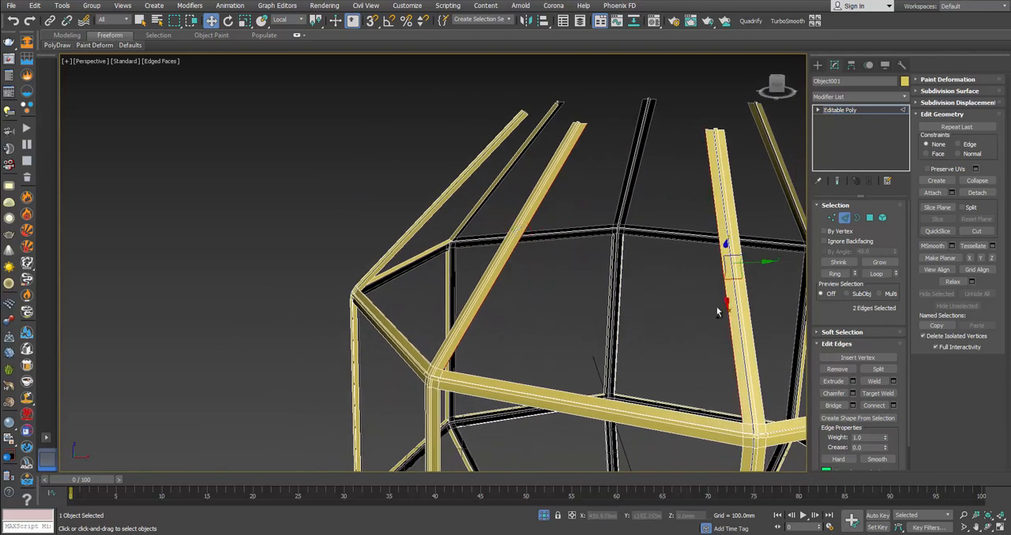
left_click(665, 411, "ctrl")
middle_click_drag(701, 405, 594, 361, "alt")
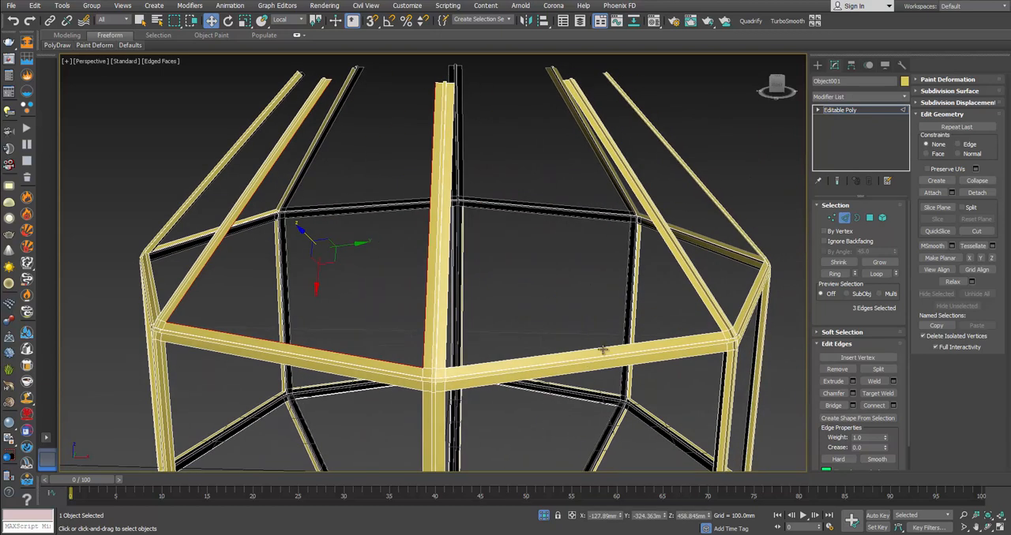
left_click(602, 350, "ctrl")
left_click(445, 355, "ctrl")
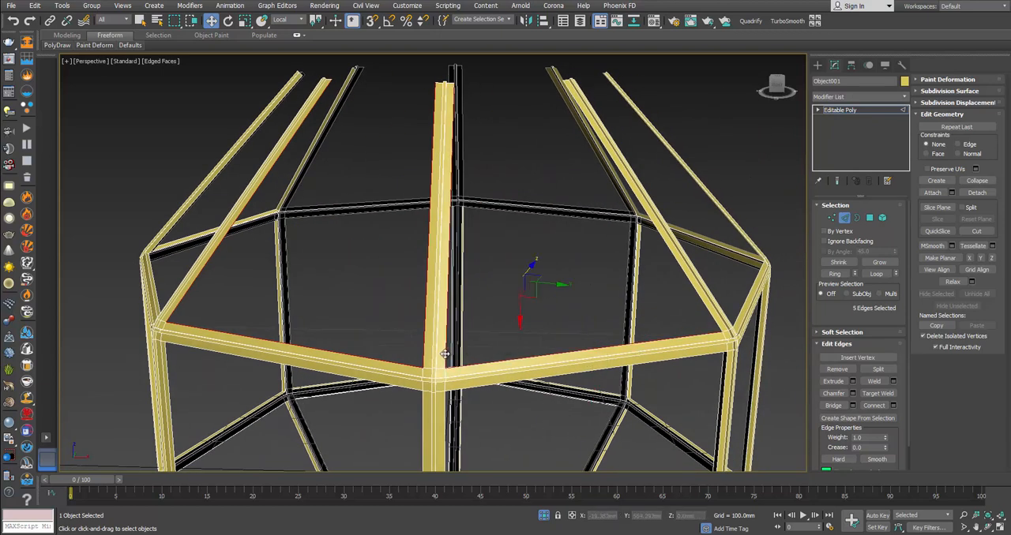
left_click(699, 302, "ctrl")
Step: Add the six edges around the following two upper openings to the edge selection
middle_click_drag(721, 286, 571, 289, "alt")
left_click(676, 289, "ctrl")
left_click(598, 265, "ctrl")
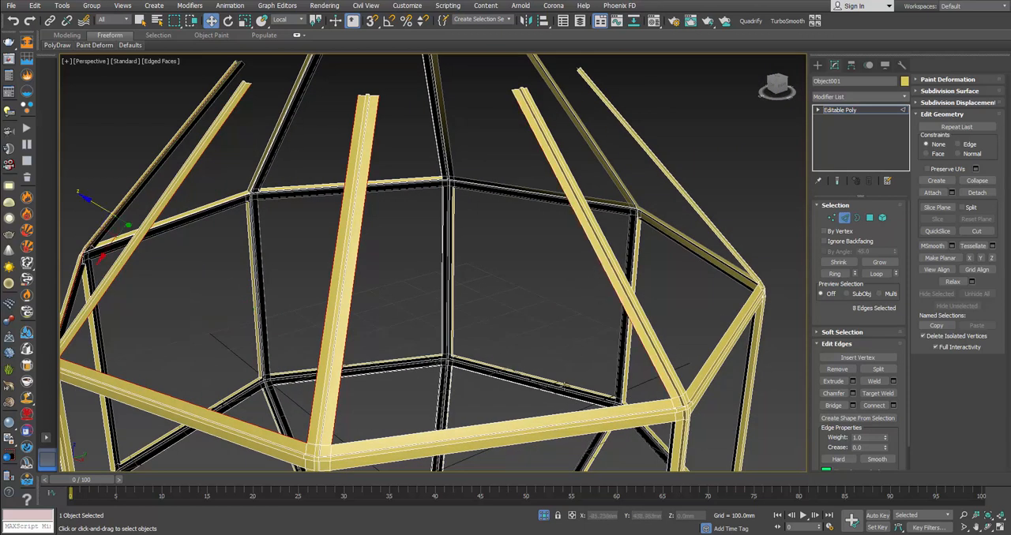
left_click(549, 416, "ctrl")
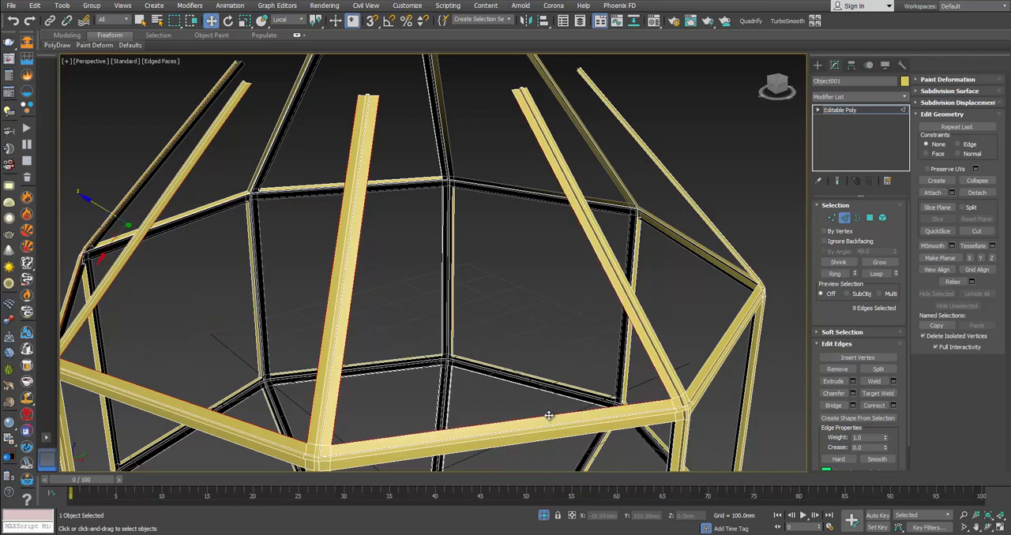
left_click(647, 324, "ctrl")
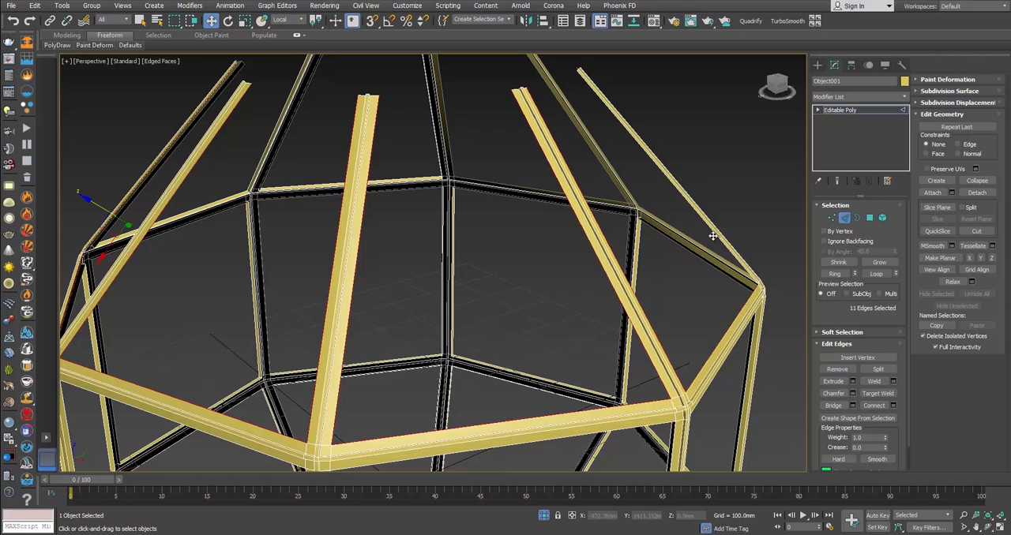
left_click(712, 236, "ctrl")
Step: Add the fifth upper opening's three edges to the selection and extrude all fifteen edges inward along local Z
middle_click_drag(712, 236, 523, 298, "alt")
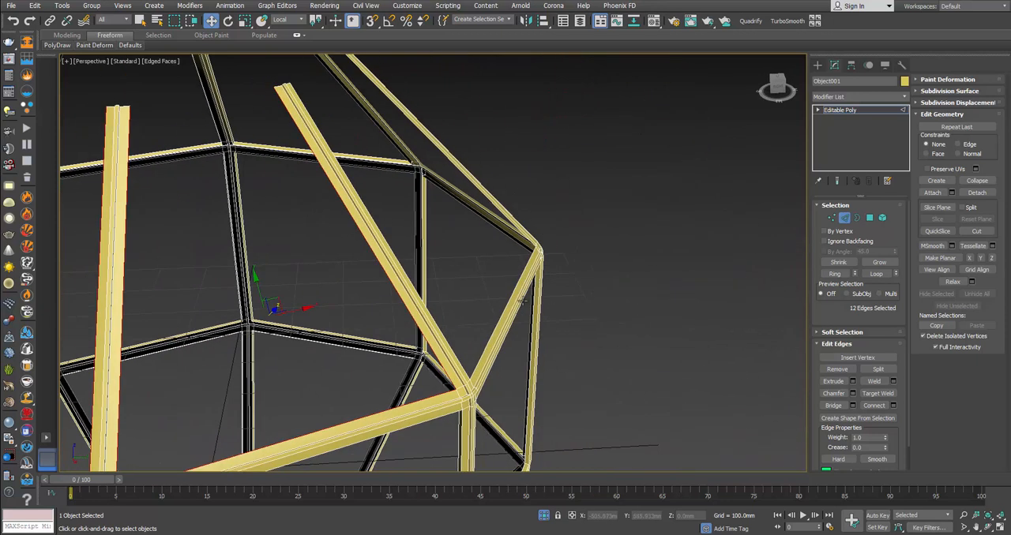
left_click(451, 345, "ctrl")
left_click(485, 347, "ctrl")
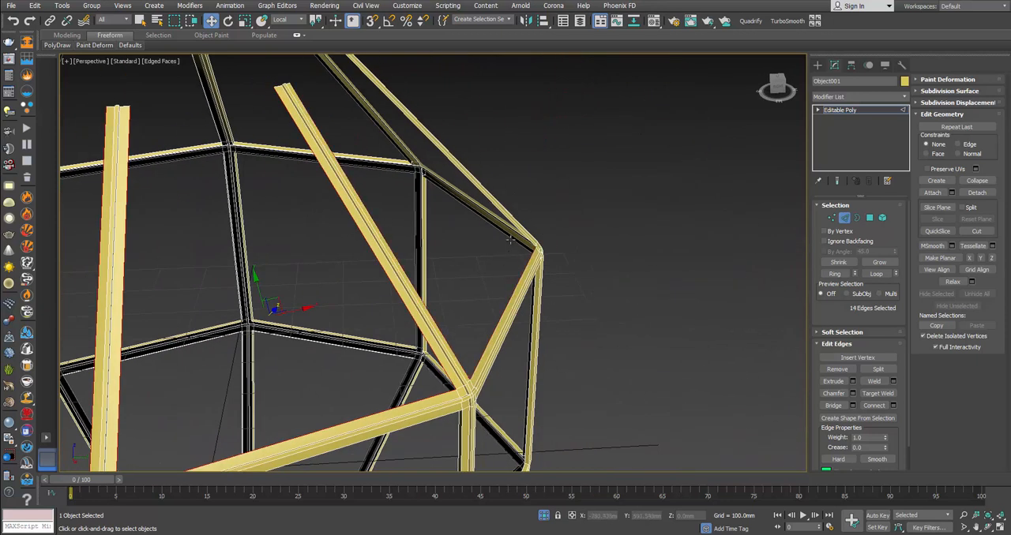
middle_click_drag(510, 241, 498, 268, "alt")
left_click(489, 297, "ctrl")
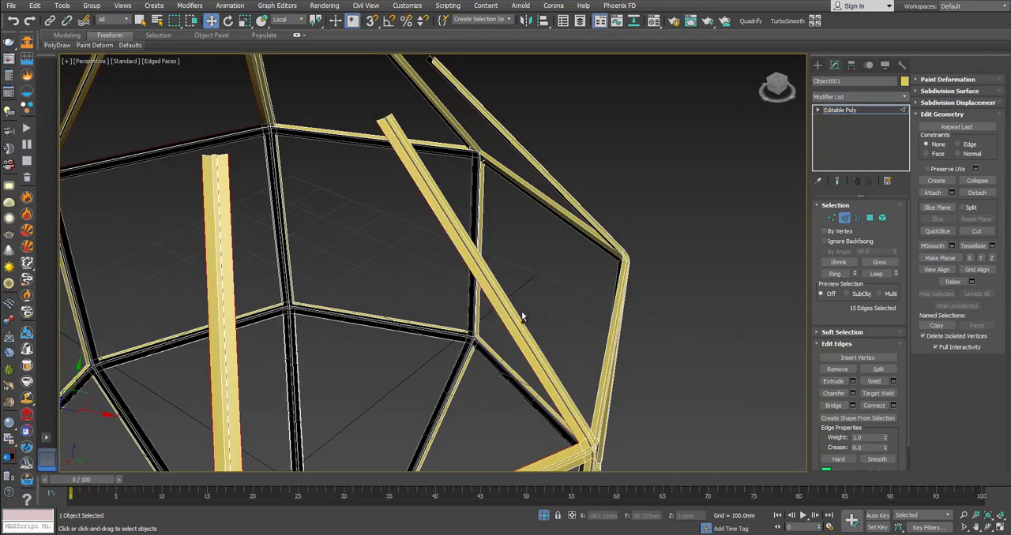
middle_click_drag(548, 315, 597, 254, "alt")
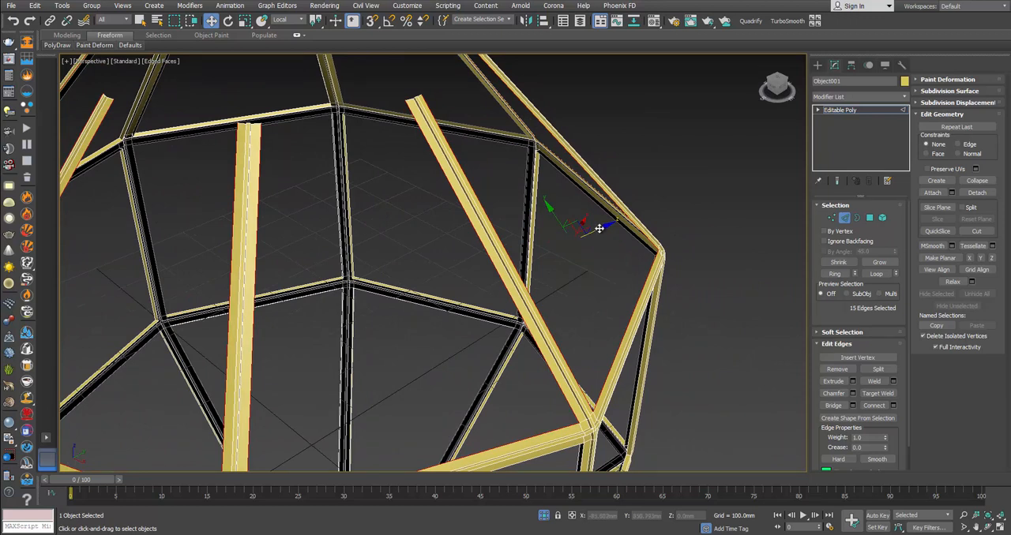
left_click_drag(600, 228, 599, 234)
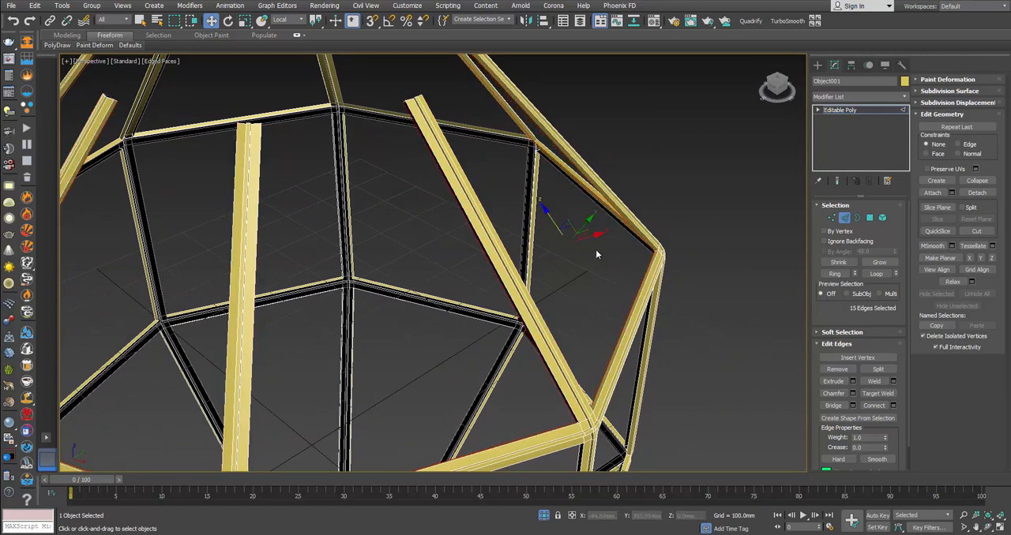
Step: Leave edge editing and apply a TurboSmooth modifier to the whole lantern frame
scroll(596, 251, "down", 4)
middle_click_drag(597, 281, 607, 239, "alt")
middle_click_drag(607, 239, 646, 240)
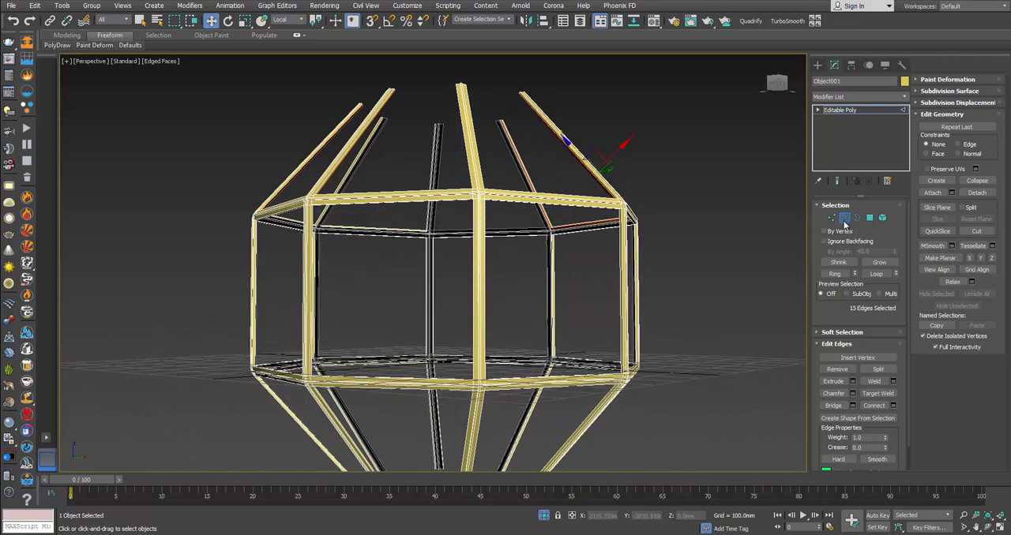
left_click(844, 220)
middle_click_drag(580, 228, 580, 237, "alt")
scroll(580, 241, "up", 5)
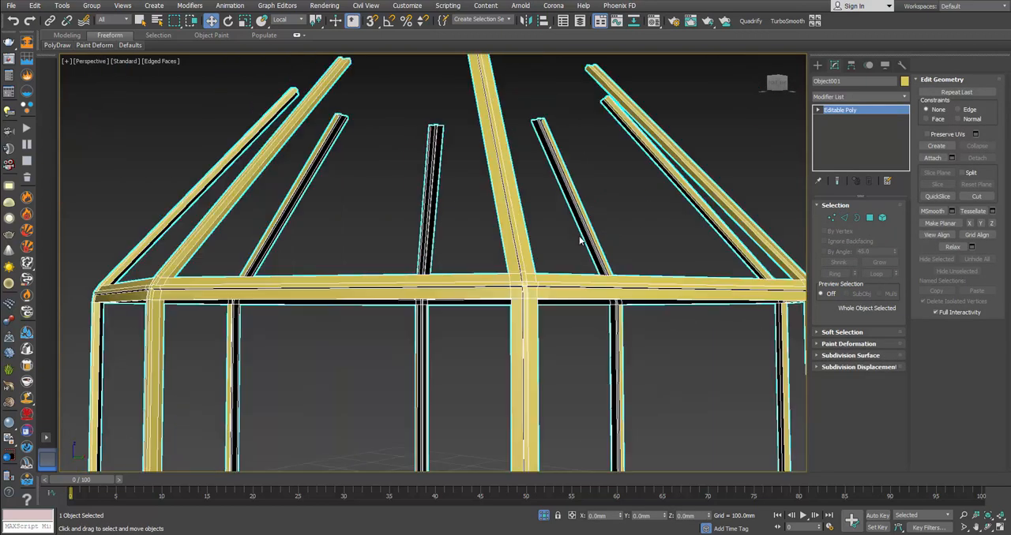
left_click(787, 20)
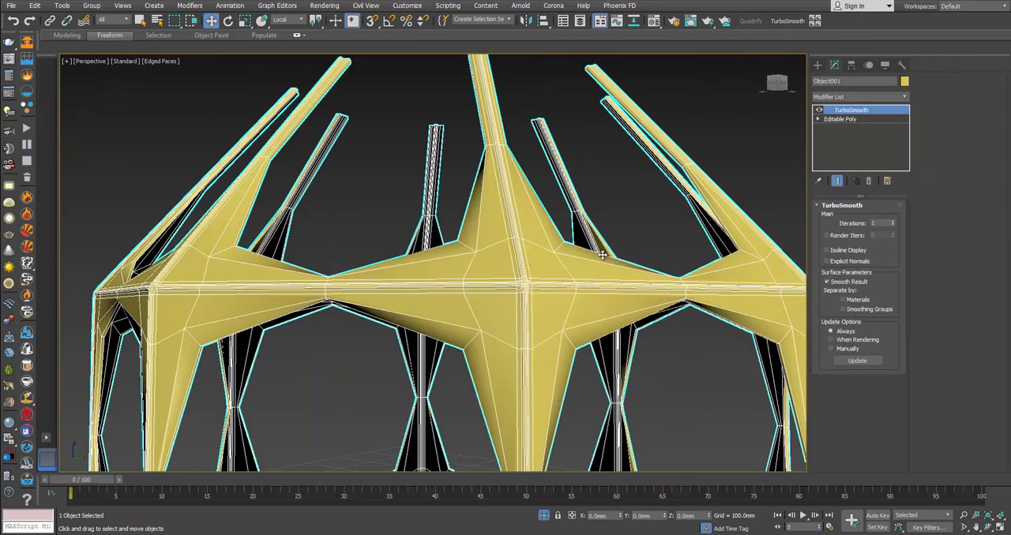
Step: Select the polygons of all vertical bars in the frame's Editable Poly and detach them to an element
left_click(865, 120)
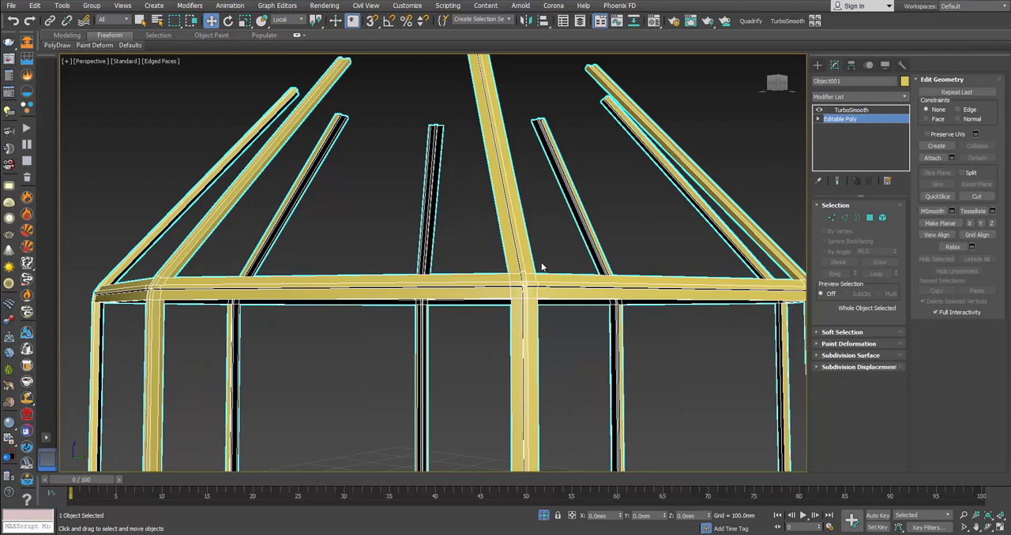
scroll(519, 284, "up", 3)
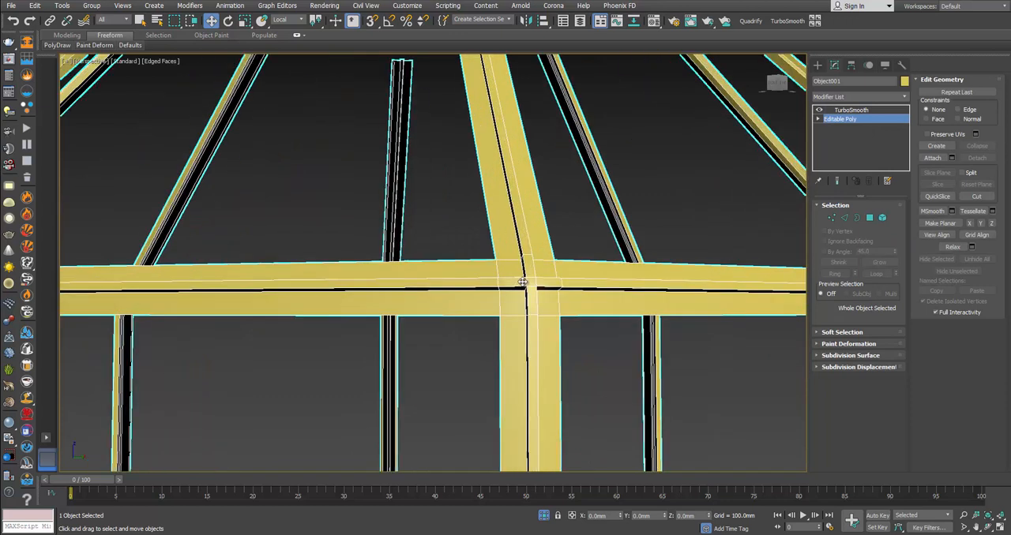
scroll(528, 275, "up", 2)
mouse_move(548, 265)
middle_mouse_down("alt")
mouse_move(583, 263)
mouse_move(547, 253)
middle_mouse_up("alt")
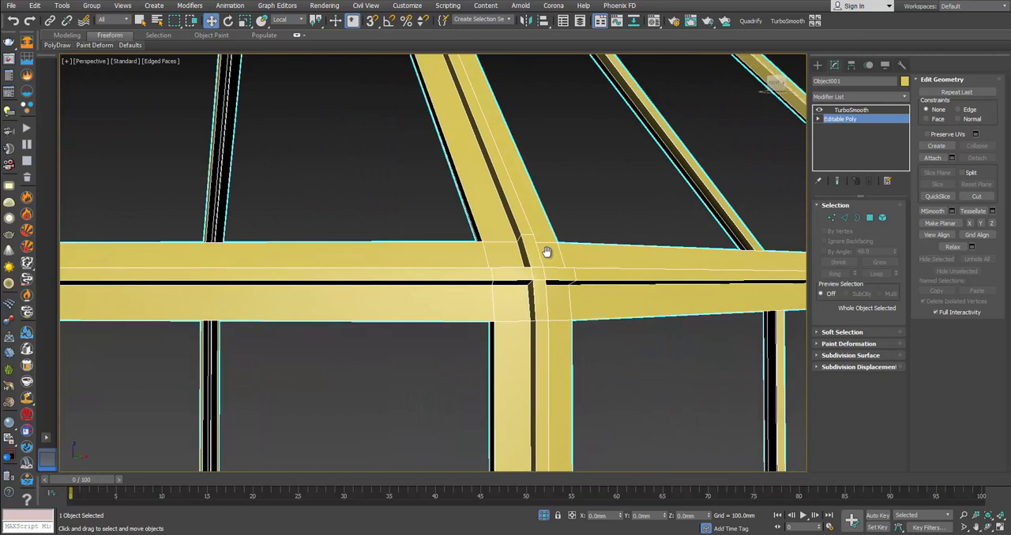
left_click(869, 218)
scroll(642, 230, "down", 10)
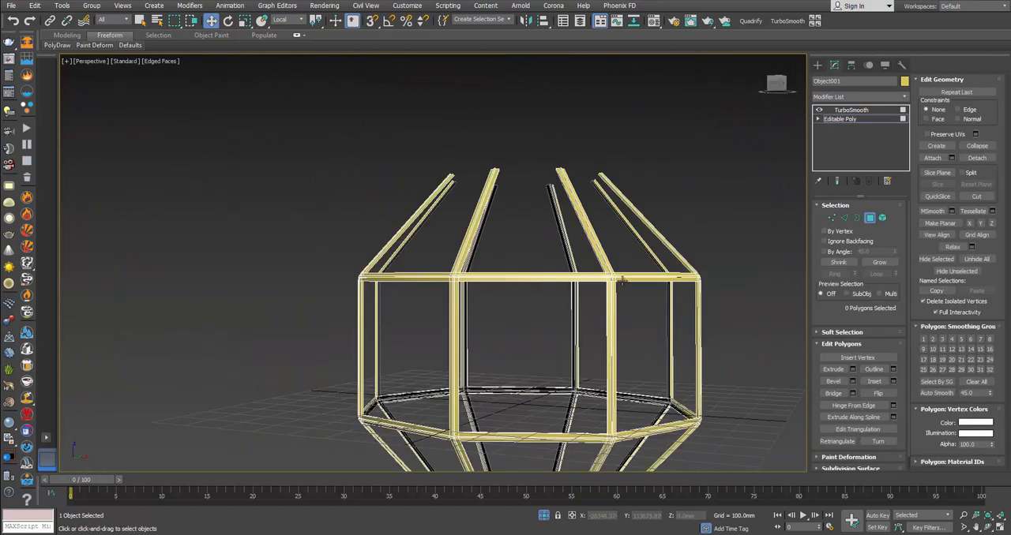
middle_click_drag(642, 228, 650, 244, "alt")
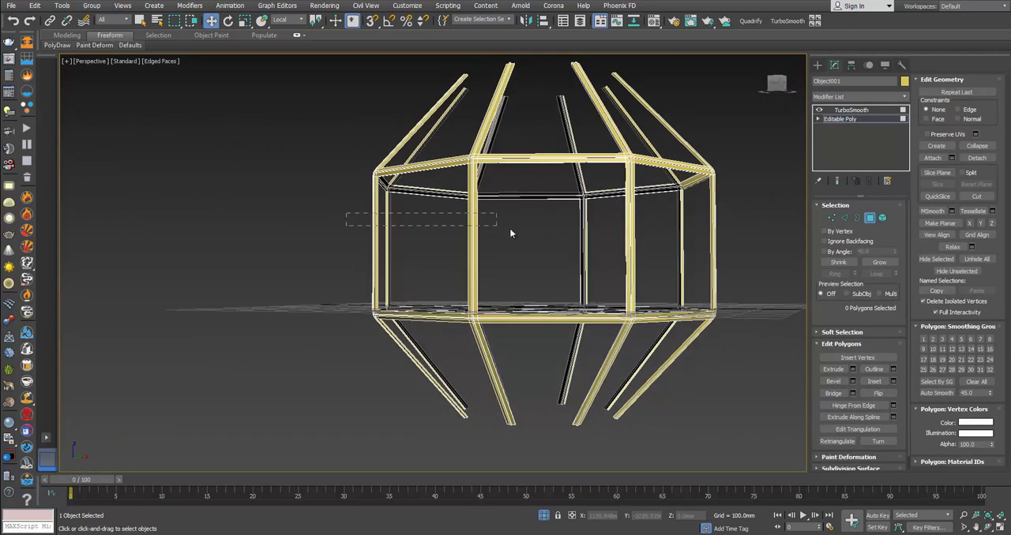
left_click_drag(509, 233, 749, 246)
middle_click_drag(715, 245, 712, 246, "alt")
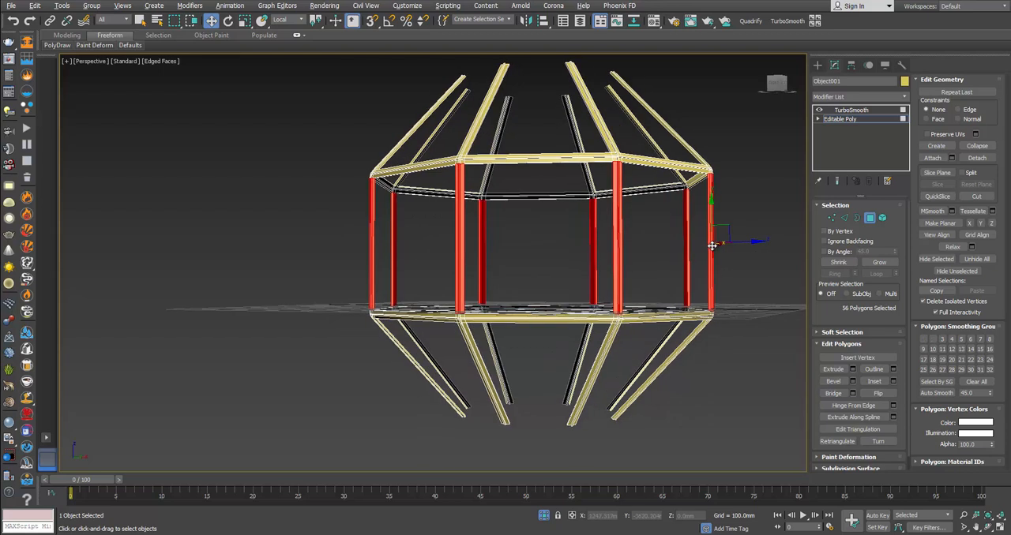
left_click(977, 158)
left_click(481, 270)
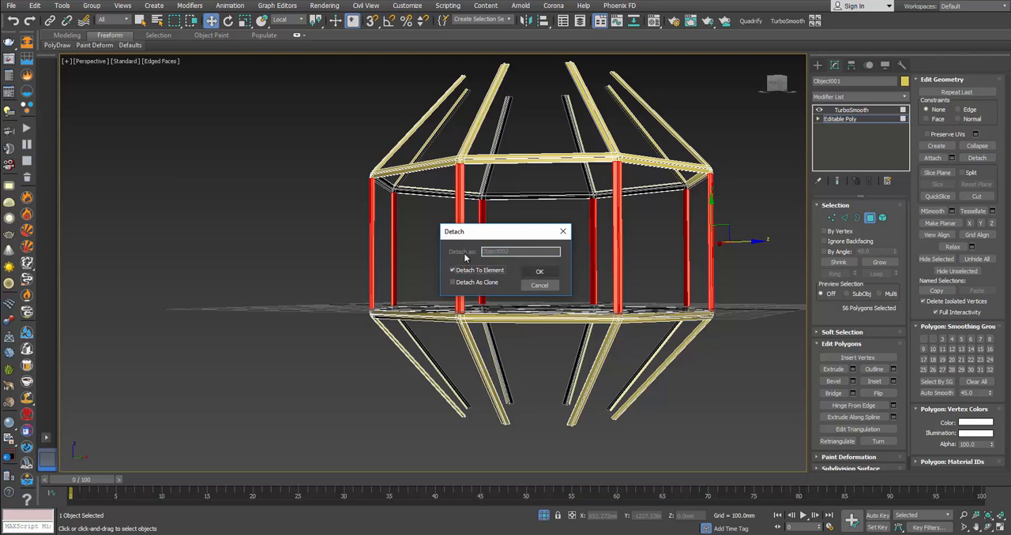
left_click(536, 273)
Step: Select the polygons of all lower slanted bars and detach them to an element
middle_click_drag(582, 302, 496, 271)
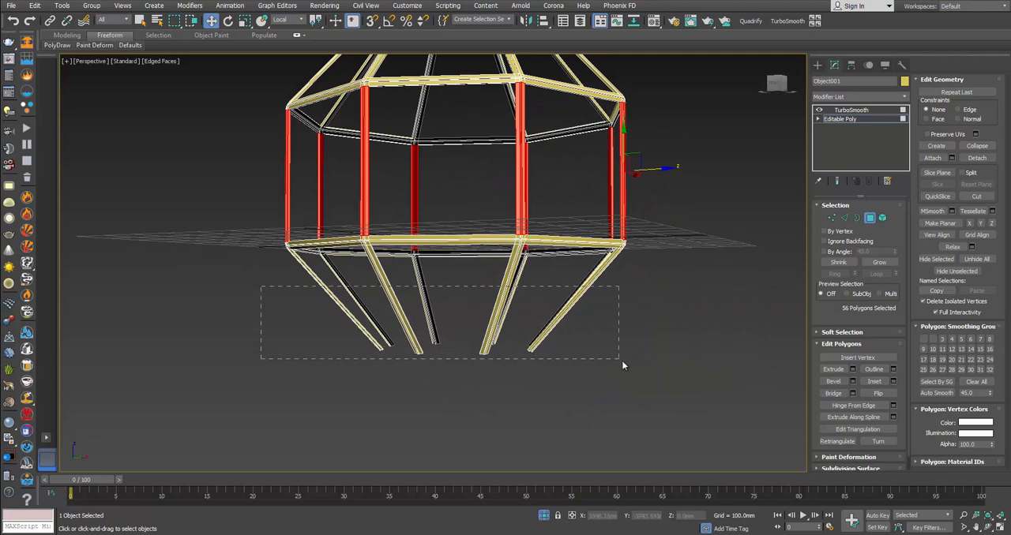
left_click_drag(654, 388, 655, 388)
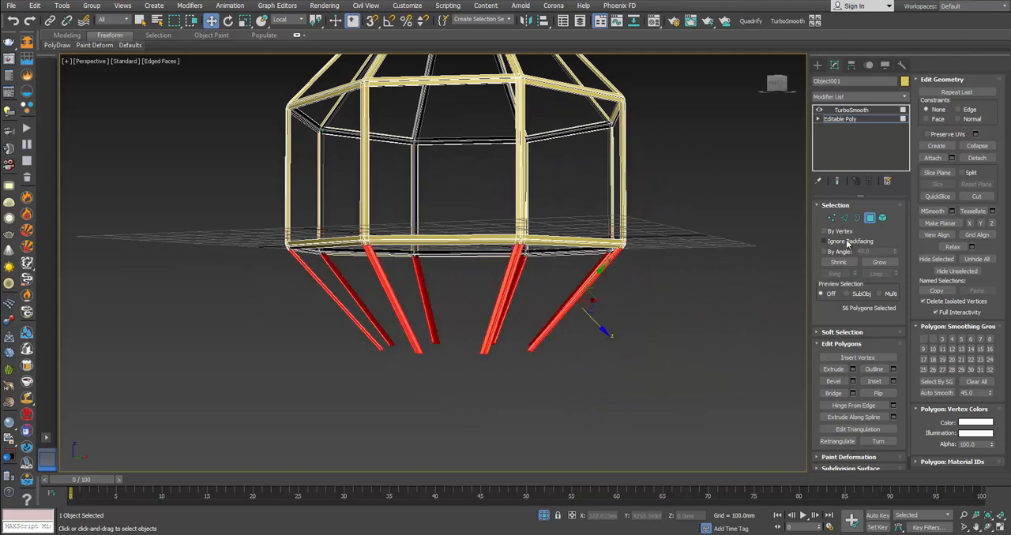
left_click(977, 159)
left_click(536, 278)
Step: Select the polygons of all upper slanted bars, detach them to an element, and leave polygon editing
middle_click_drag(629, 194, 629, 328)
left_click_drag(345, 155, 690, 243)
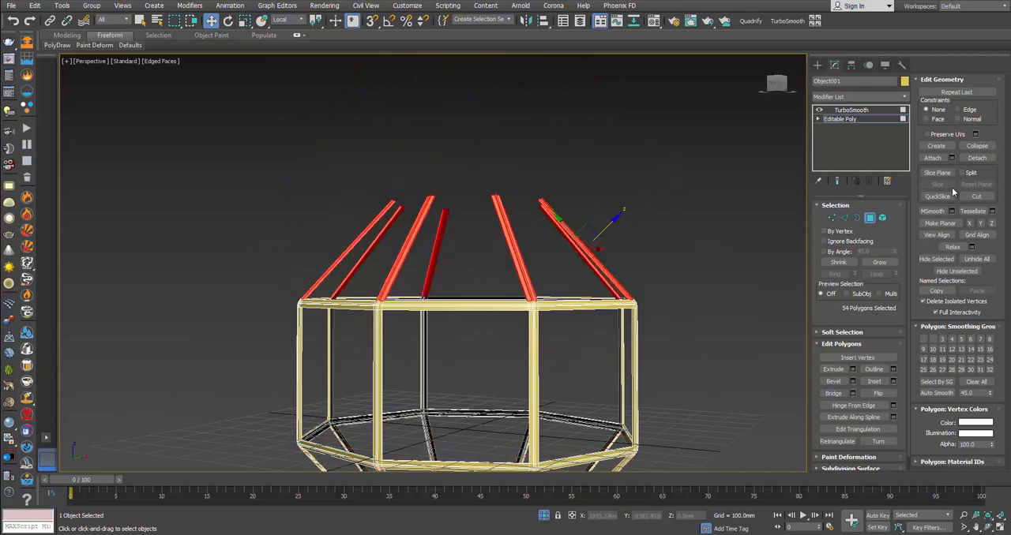
left_click(978, 158)
left_click(539, 276)
left_click(872, 219)
left_click(683, 210)
scroll(577, 324, "up", 5)
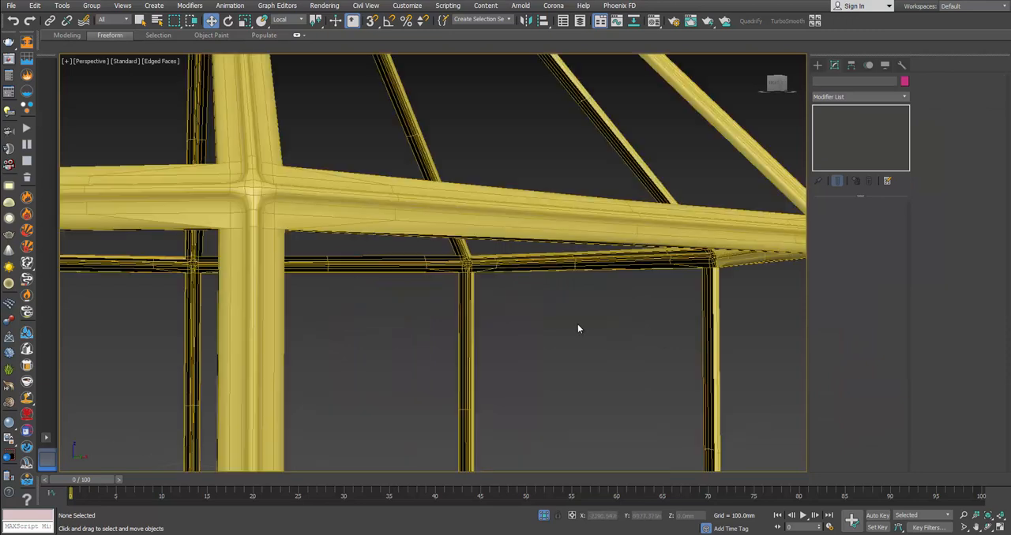
Step: Select the upper and lower horizontal bars on one pair of opposite frame sides and detach them to an element
left_click(336, 215)
middle_click_drag(339, 219, 544, 262, "alt")
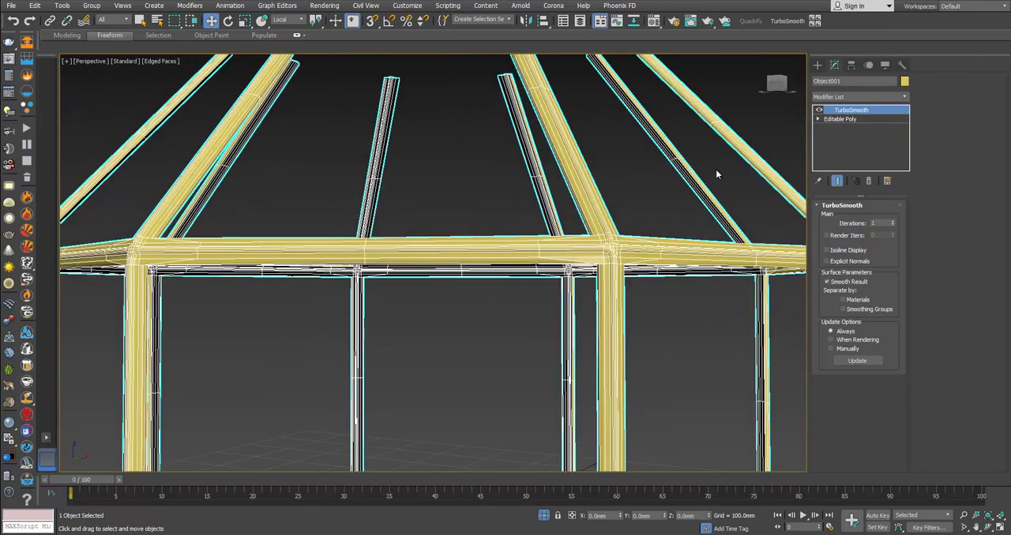
middle_click_drag(639, 225, 609, 240, "alt")
left_click(839, 118)
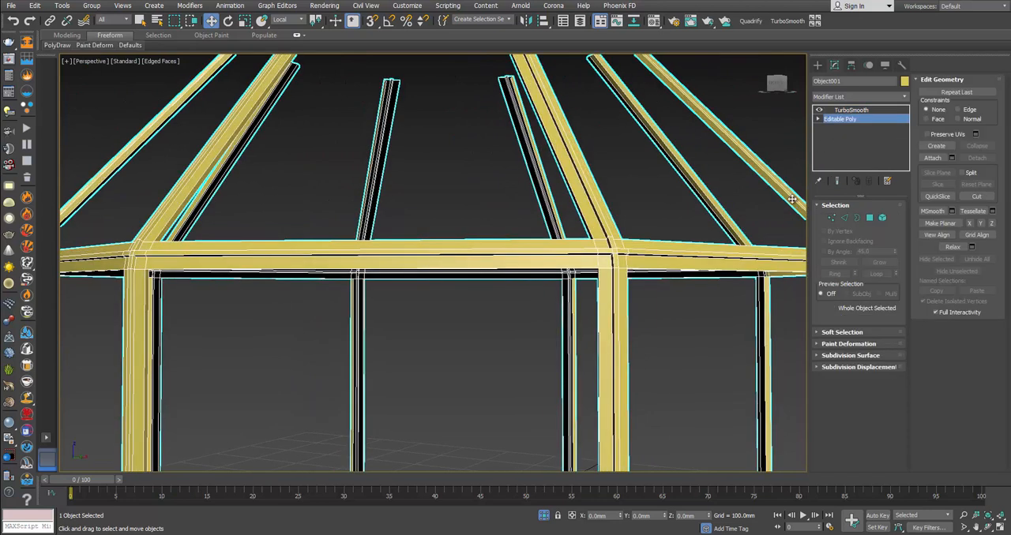
left_click(869, 219)
scroll(518, 259, "down", 4)
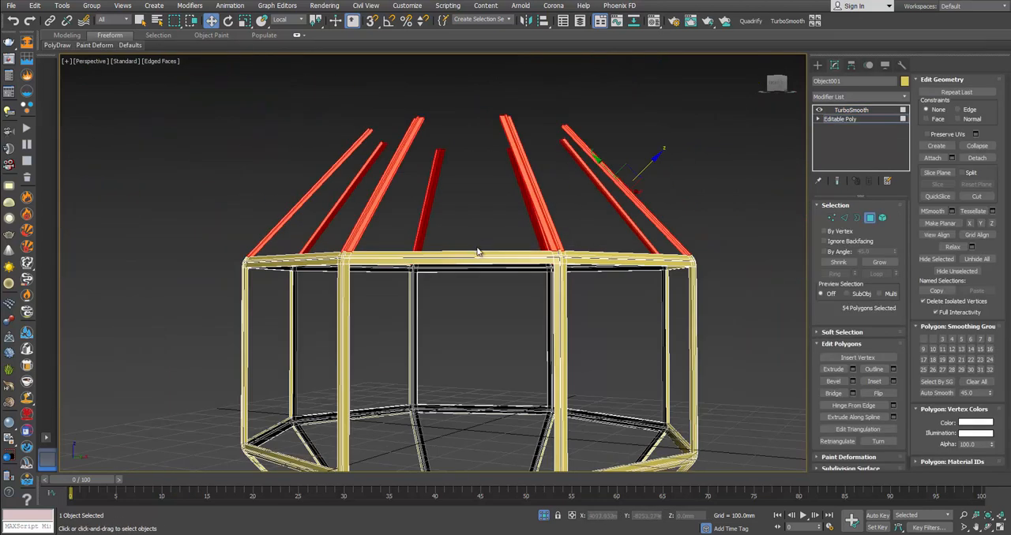
middle_click_drag(477, 252, 487, 97, "alt")
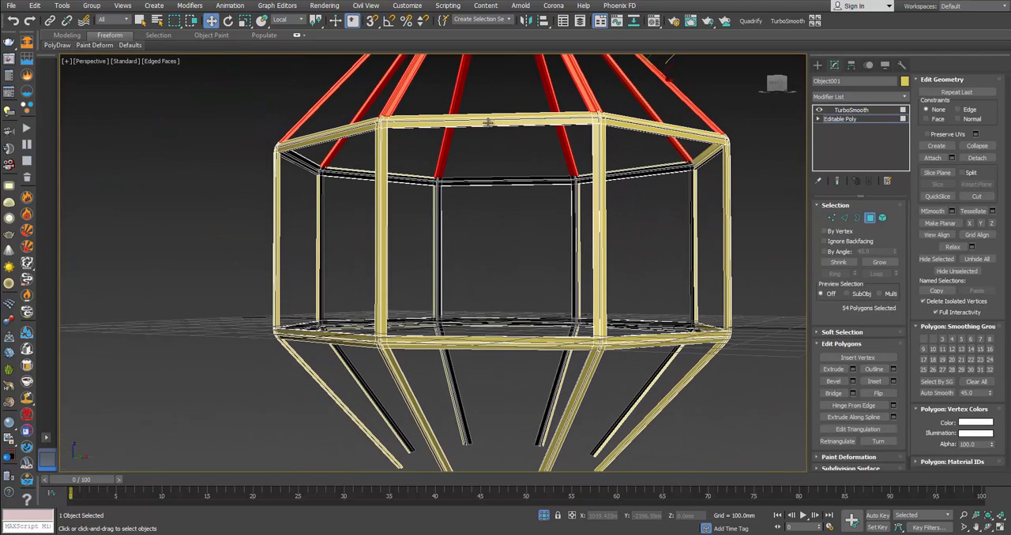
left_click(501, 346)
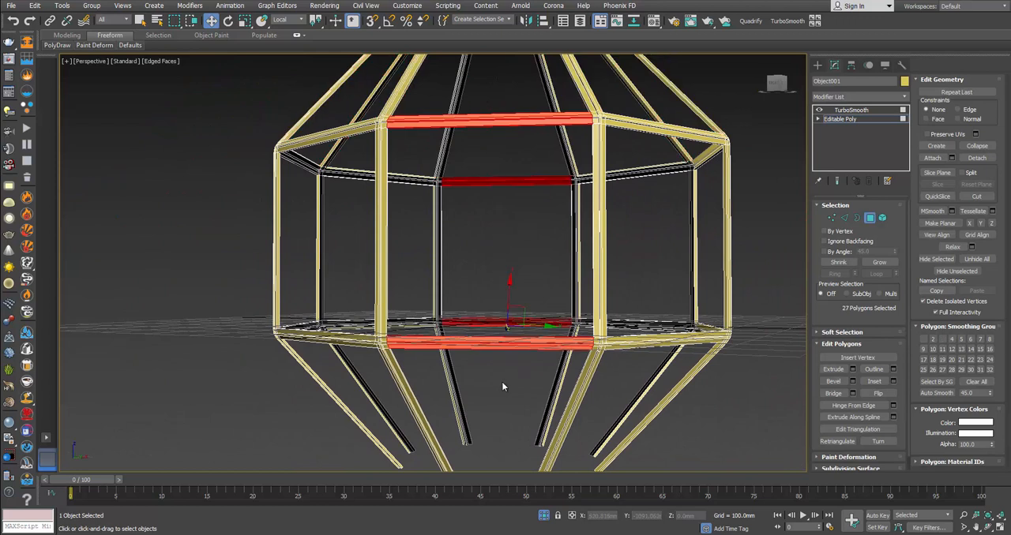
left_click(979, 158)
left_click(533, 264)
Step: Detach the upper and lower horizontal bars on the second pair of opposite sides to an element
middle_click_drag(532, 263, 540, 261, "alt")
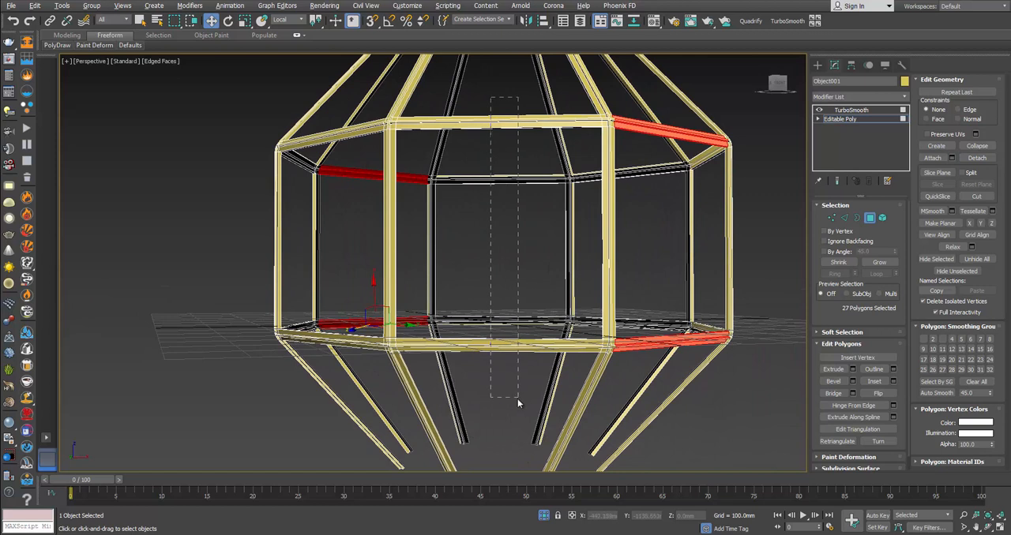
left_click(518, 345)
left_click(976, 158)
left_click(538, 272)
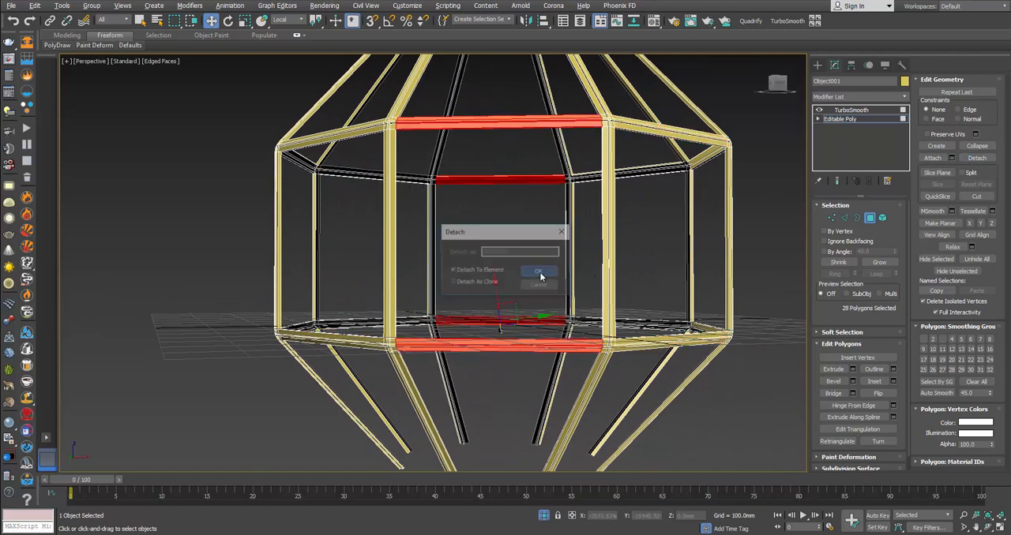
Step: Detach the upper and lower horizontal bars on the third pair of opposite sides to an element
mouse_move(537, 273)
middle_mouse_down("alt")
mouse_move(577, 271)
mouse_move(537, 268)
middle_mouse_up("alt")
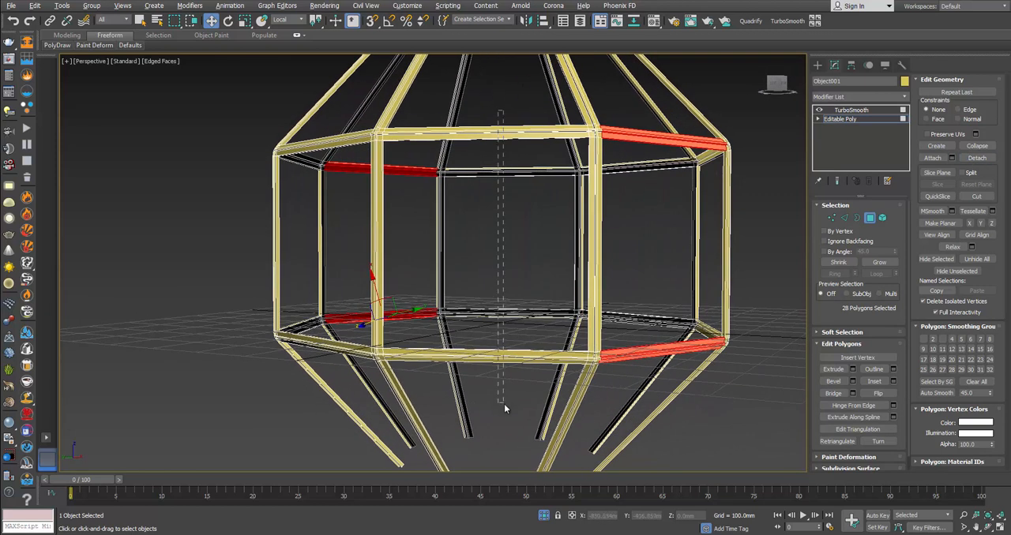
left_click_drag(504, 404, 504, 405)
left_click(976, 158)
left_click(538, 273)
Step: Detach the horizontal bars on the last pair of opposite sides to an element, then leave polygon editing and deselect the frame
middle_click_drag(538, 274, 526, 155, "alt")
left_click_drag(496, 292, 505, 386)
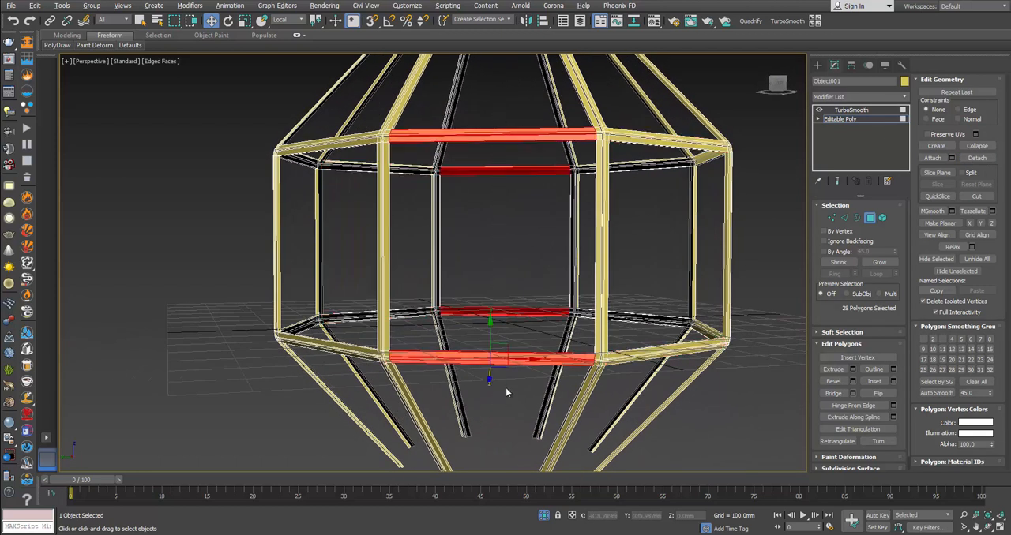
left_click(977, 158)
left_click(539, 271)
left_click(869, 217)
left_click(654, 182)
Step: Examine the smoothed joint where the frame bars meet and compare it with the joint in the product photo
scroll(625, 155, "up", 5)
scroll(625, 156, "up", 4)
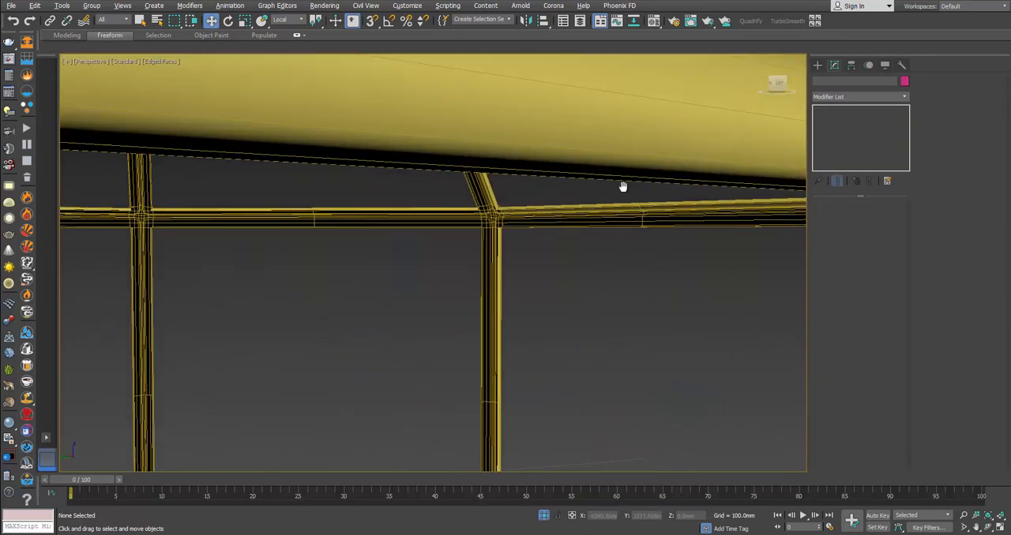
scroll(634, 203, "down", 1)
scroll(602, 205, "down", 3)
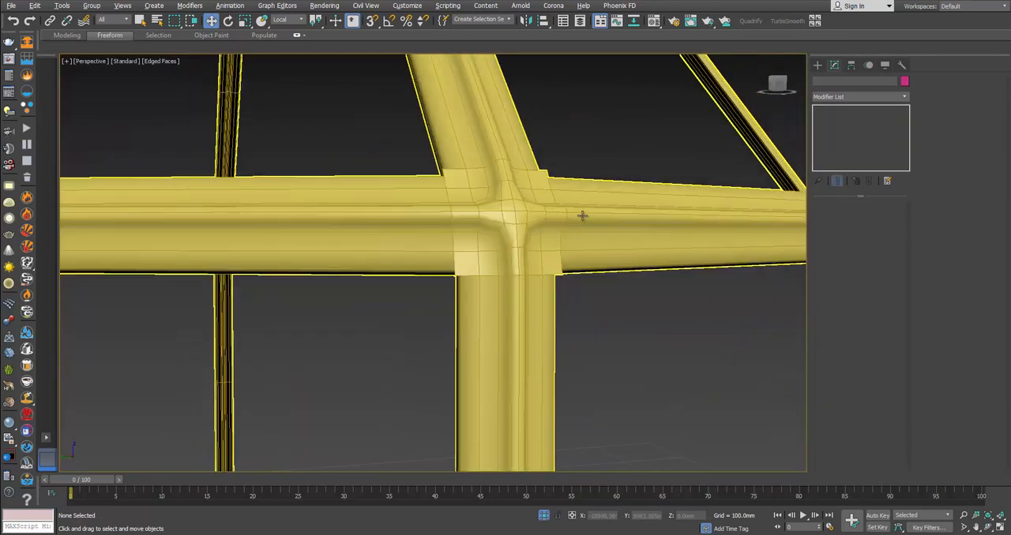
scroll(521, 237, "down", 7)
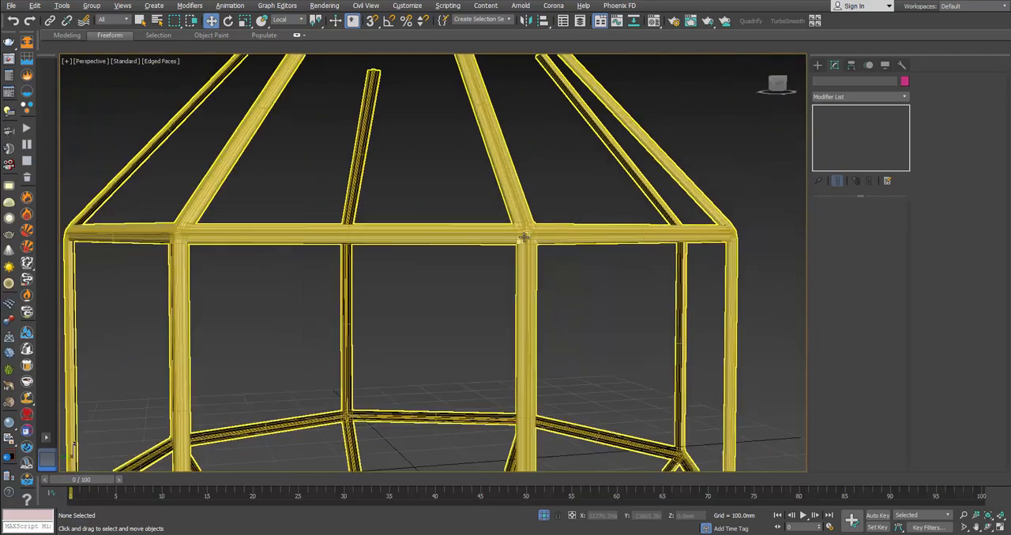
scroll(524, 234, "up", 4)
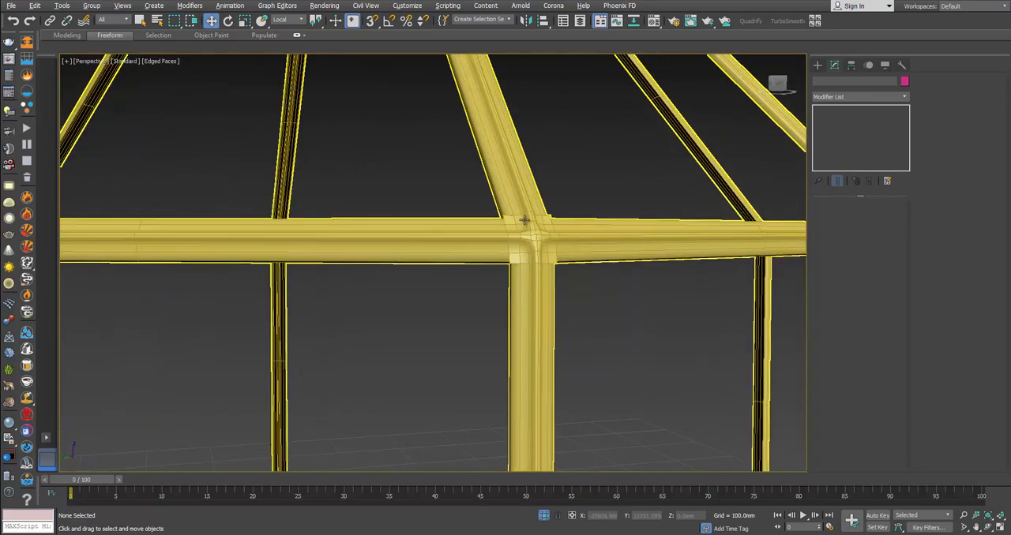
scroll(524, 221, "down", 2)
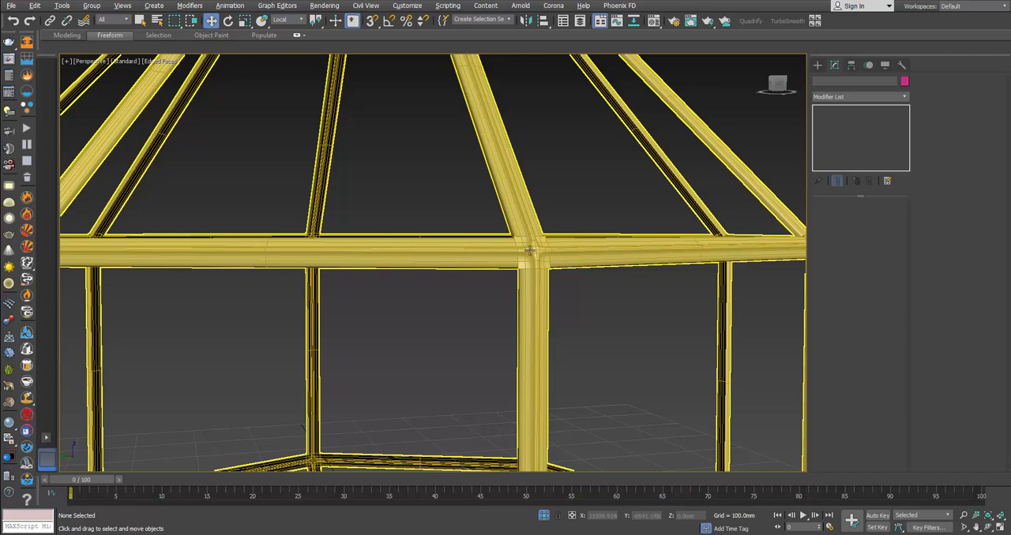
Step: Set the frame's TurboSmooth iterations to 2 and deselect the frame
left_click(529, 251)
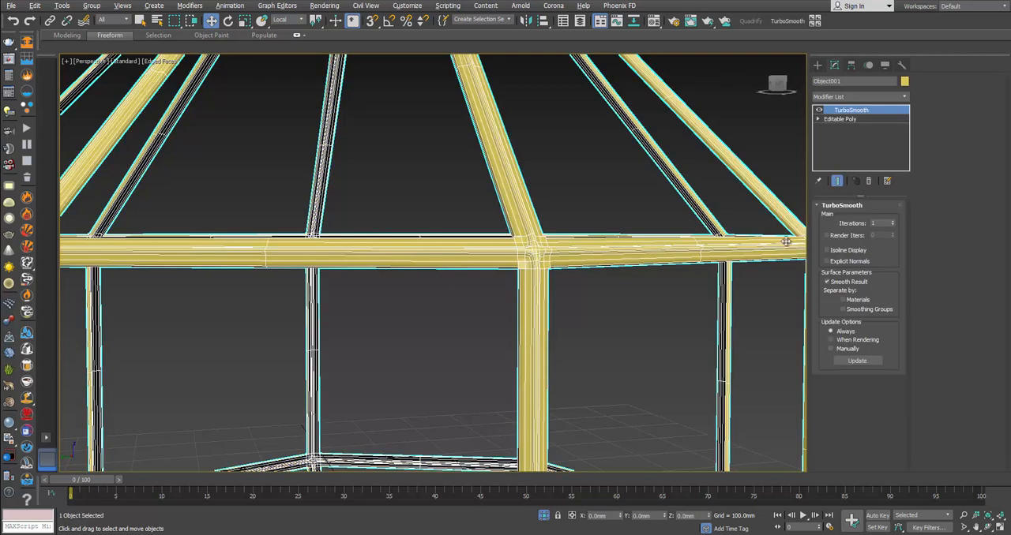
left_click(892, 222)
left_click(700, 298)
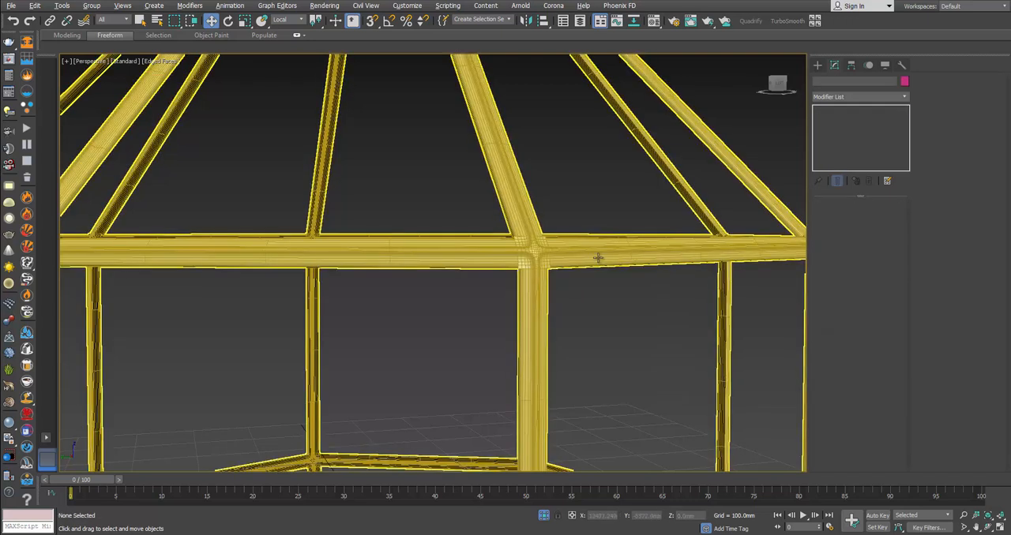
Step: Turn off the edged faces display and bring the hidden lantern parts back into view
scroll(566, 238, "down", 10)
middle_click_drag(573, 271, 509, 265, "alt")
scroll(510, 264, "up", 8)
middle_click_drag(571, 274, 487, 210)
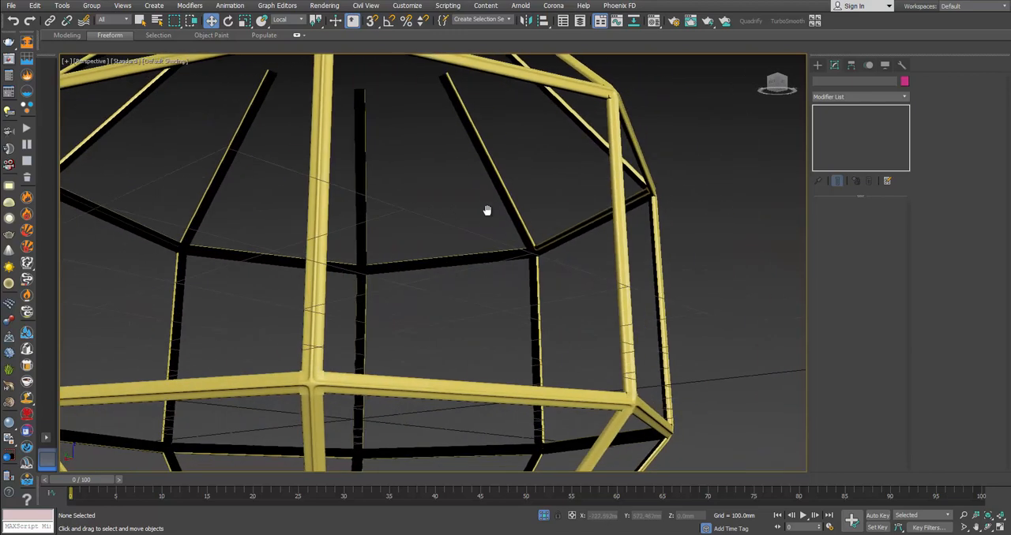
middle_click_drag(582, 214, 588, 242)
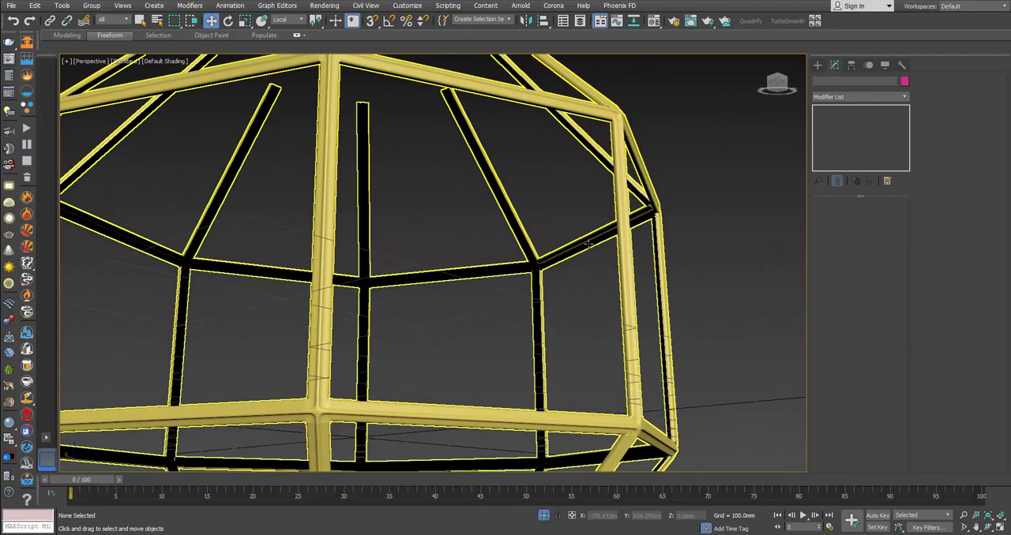
right_click(576, 254)
left_click(597, 177)
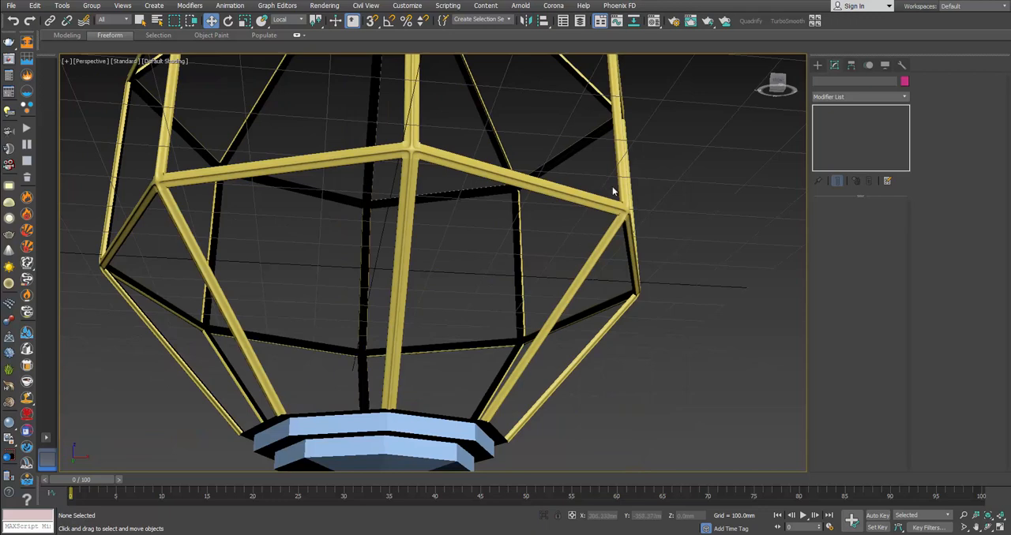
Step: Select the X-shaped connector on the upper front joint and examine how it fits over the frame bars
middle_click_drag(612, 190, 544, 217, "alt")
left_click(459, 135)
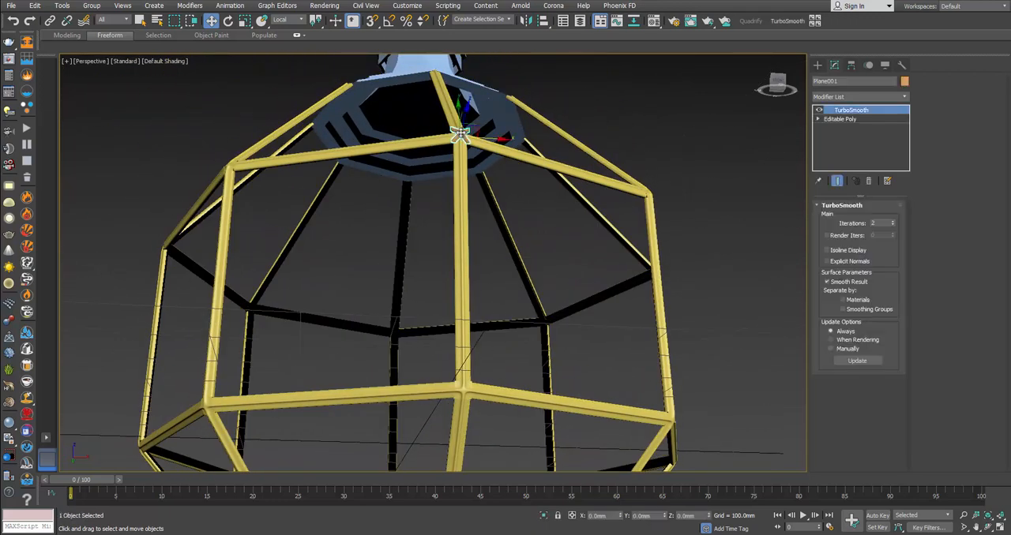
key("z")
middle_click_drag(466, 192, 447, 250, "alt")
left_click_drag(406, 266, 388, 273)
middle_click_drag(399, 272, 377, 292, "alt")
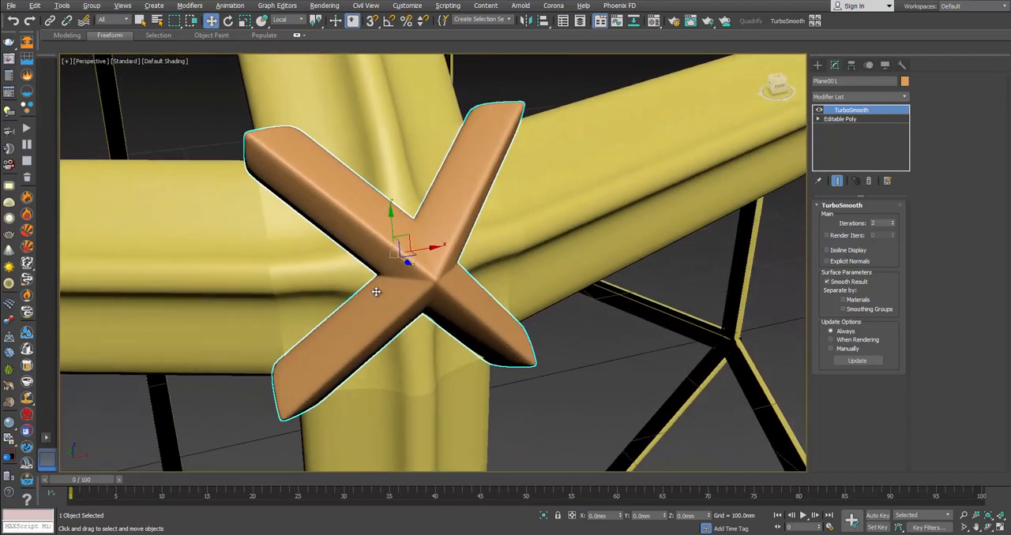
scroll(376, 292, "down", 4)
scroll(435, 257, "down", 4)
mouse_move(435, 256)
middle_mouse_down("alt")
mouse_move(535, 229)
mouse_move(441, 234)
mouse_move(430, 260)
middle_mouse_up("alt")
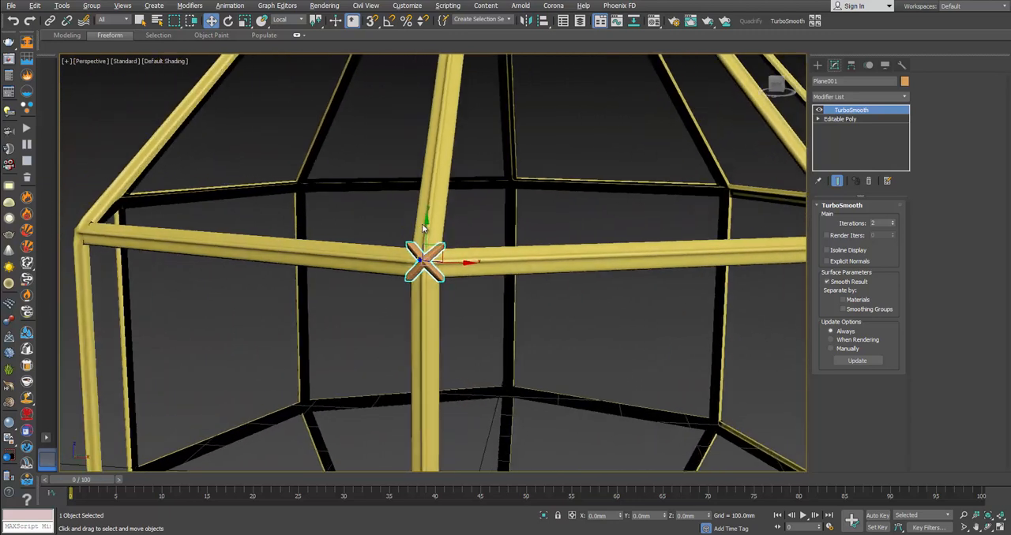
Step: Select the lantern frame and turn the edged faces display back on
scroll(426, 266, "up", 5)
left_click(427, 265)
key("F4")
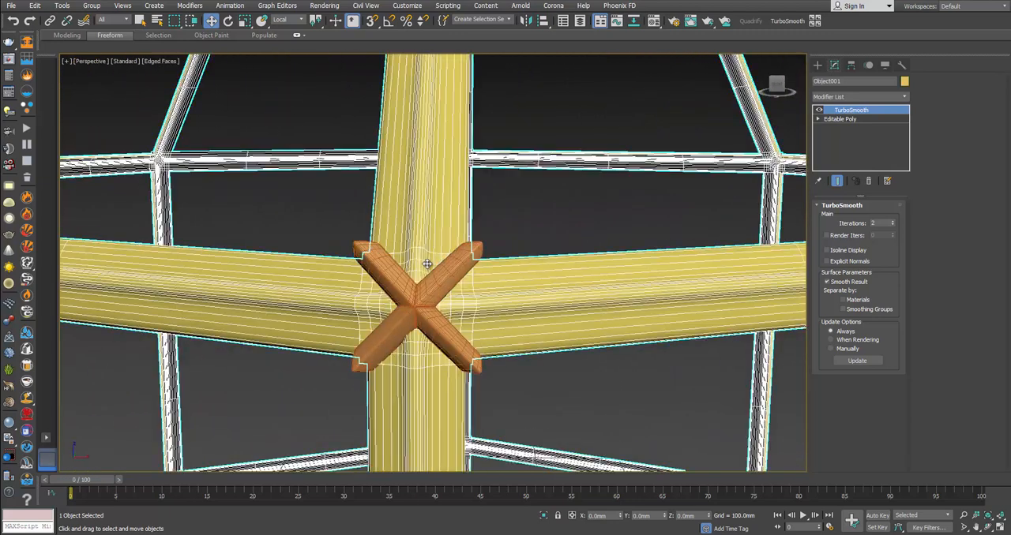
scroll(374, 286, "down", 8)
scroll(371, 276, "up", 8)
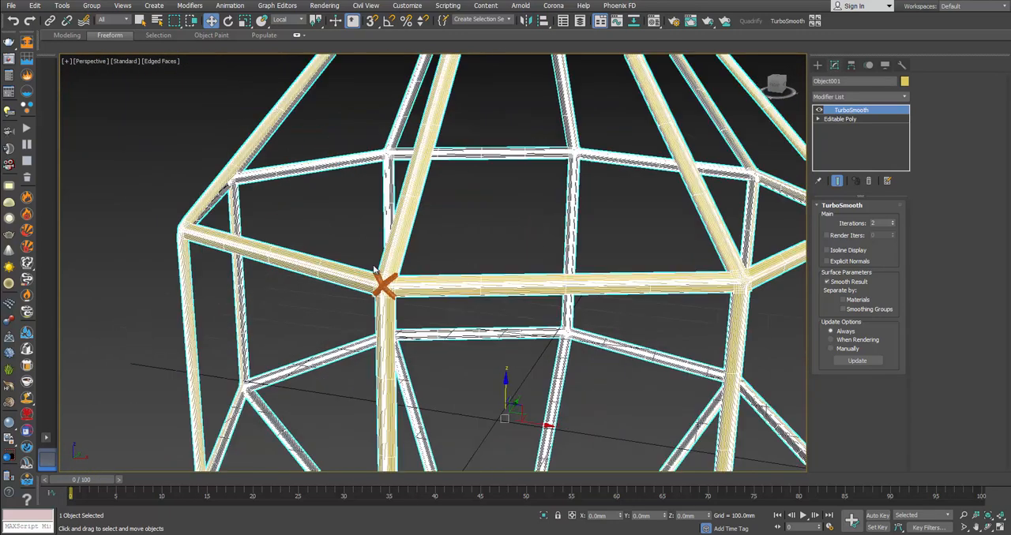
Step: Select the upper front joint piece as an element in the frame's Editable Poly and isolate the frame
middle_click_drag(383, 268, 396, 237, "alt")
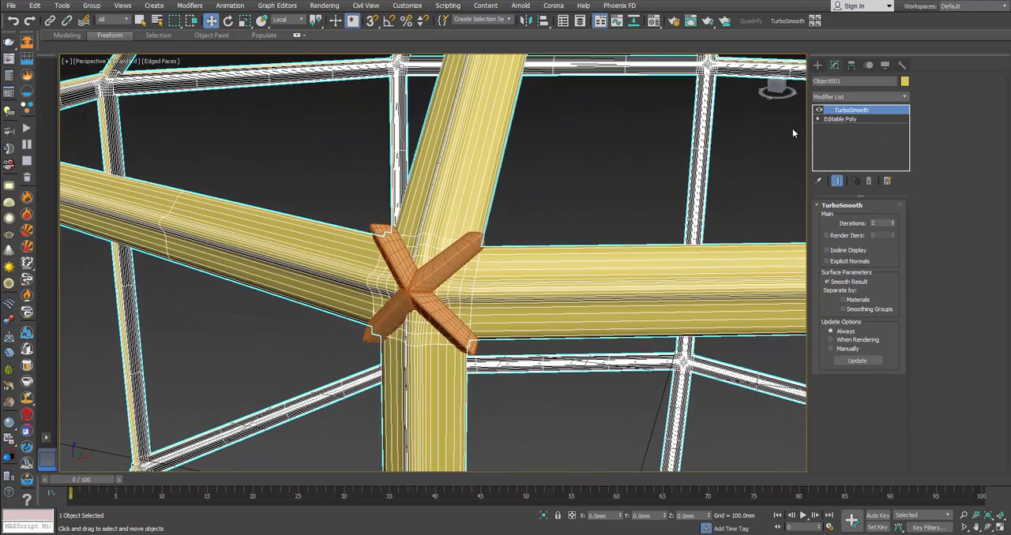
left_click(869, 118)
left_click(882, 219)
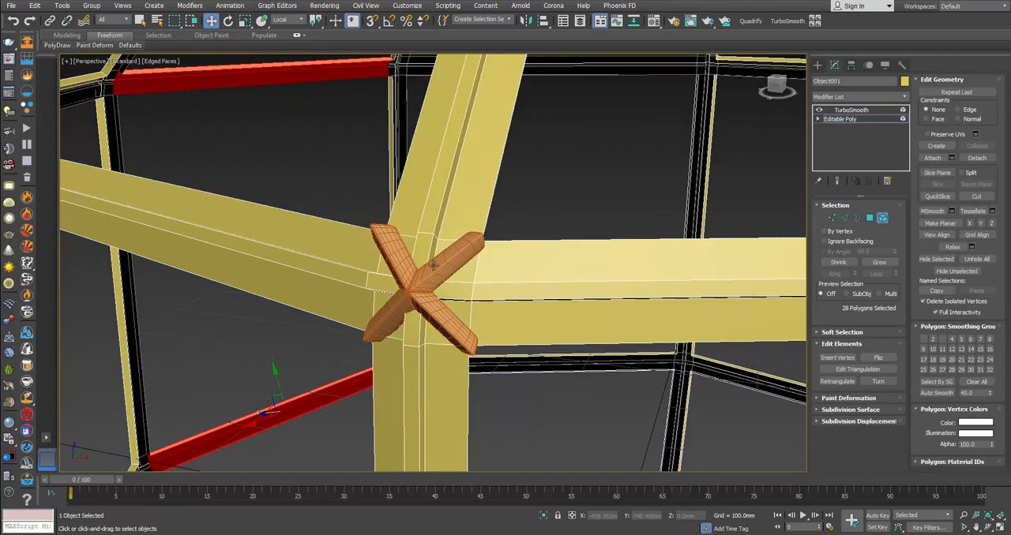
left_click(430, 248)
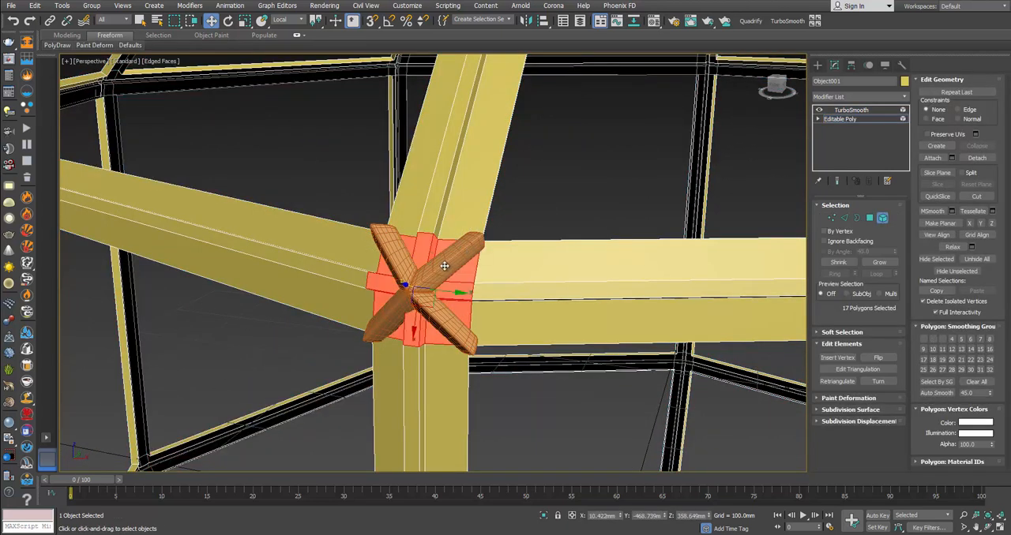
right_click(445, 266)
left_click(481, 168)
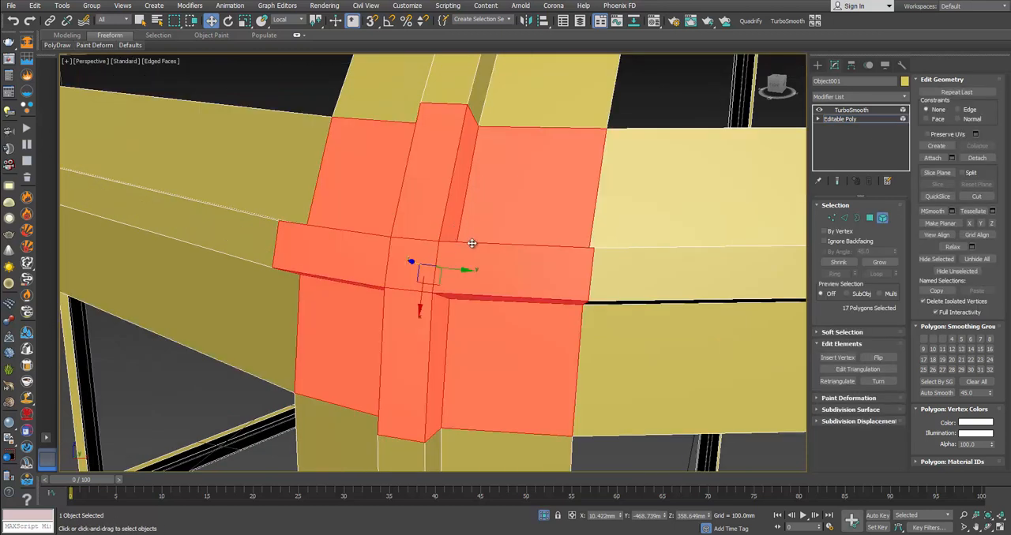
Step: Chamfer the four short inner corner edges where the joint's raised ribs cross by 0.1 mm
scroll(482, 242, "down", 3)
middle_click_drag(482, 242, 483, 214, "alt")
left_click(855, 219)
left_click(844, 219)
left_click(425, 246)
left_click(442, 276, "ctrl")
middle_click_drag(443, 278, 435, 349, "alt")
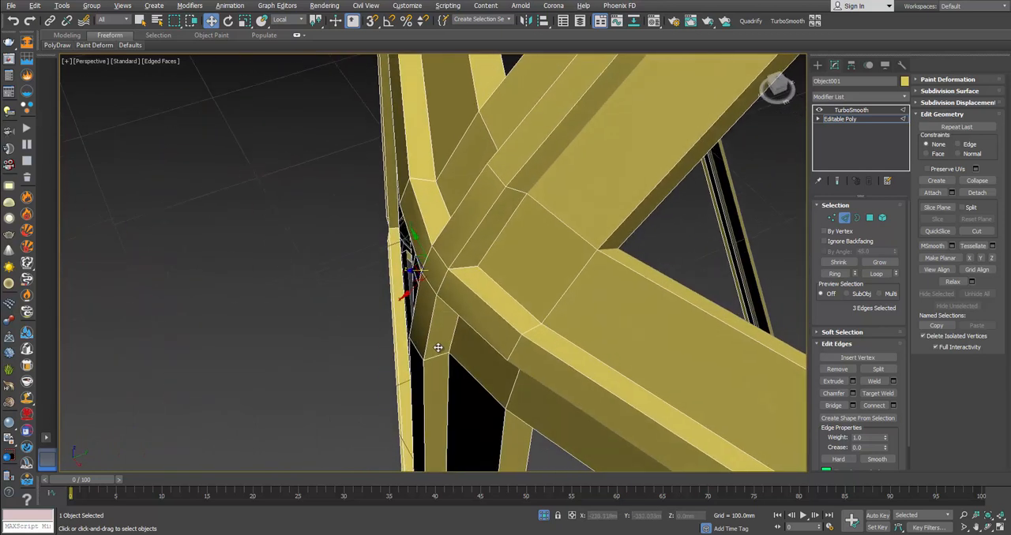
left_click(463, 273, "ctrl")
middle_click_drag(464, 272, 581, 278, "alt")
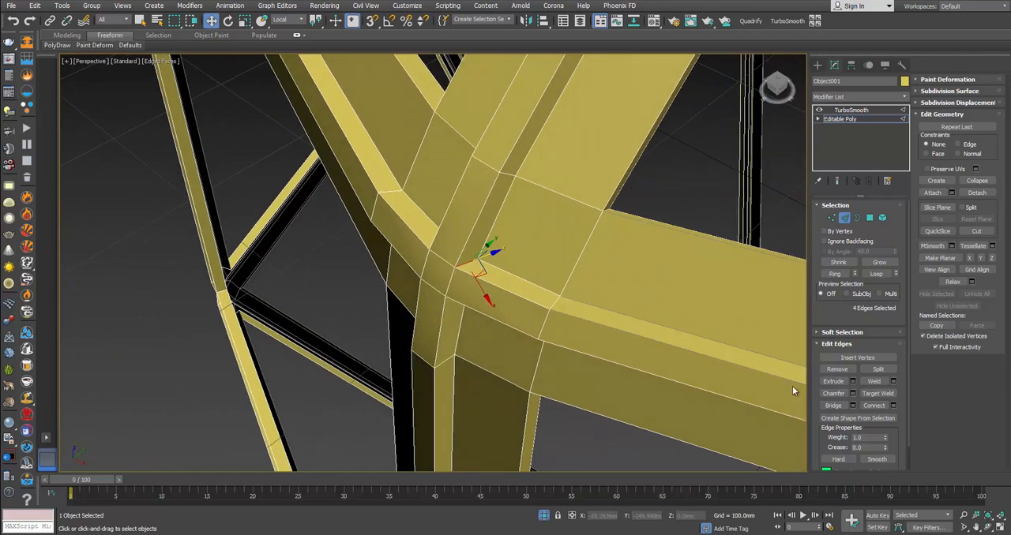
left_click(853, 393)
right_click(443, 284)
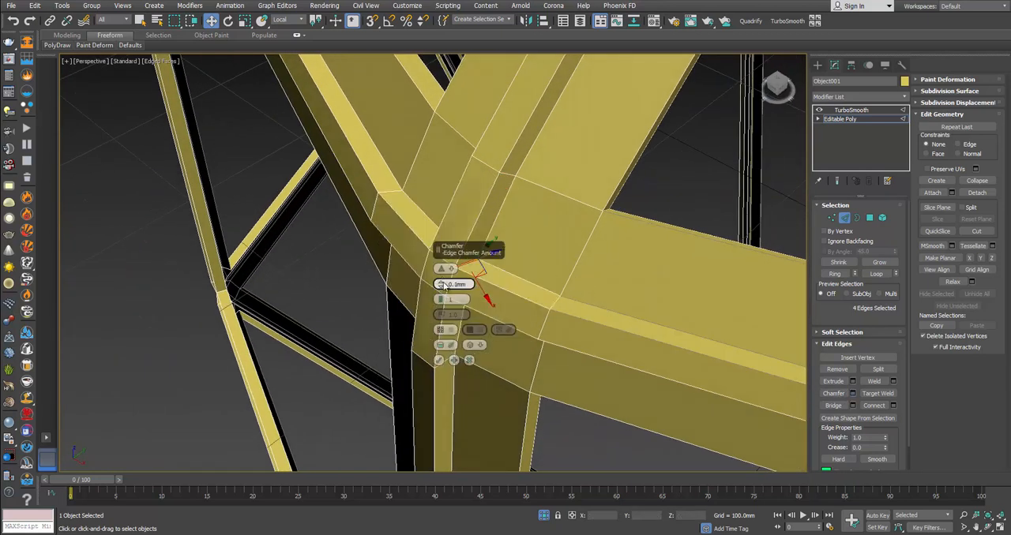
left_click(439, 360)
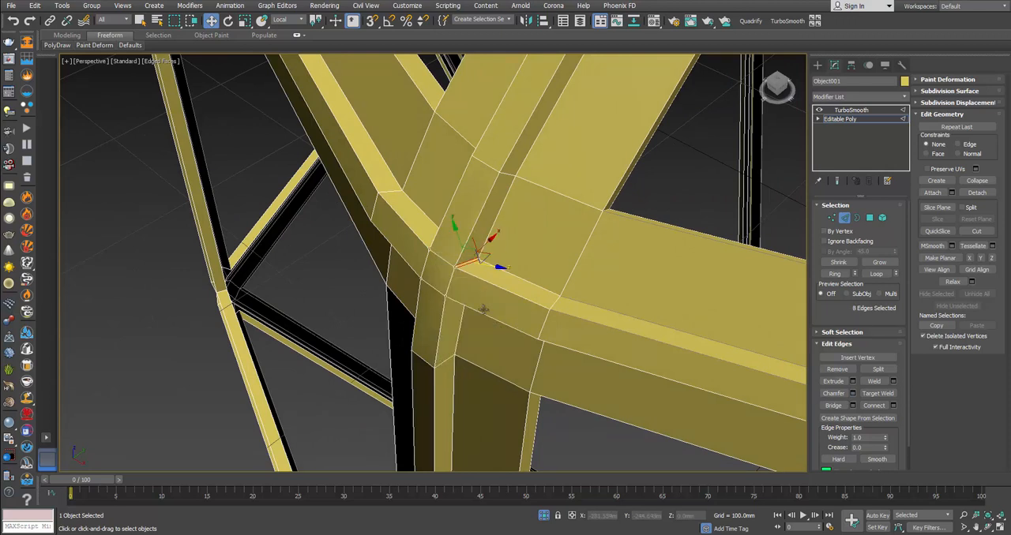
Step: Leave edge editing and examine how the chamfered joint and its neighbouring bars look with TurboSmooth
middle_click_drag(497, 266, 661, 247, "alt")
left_click(837, 219)
left_click(755, 156)
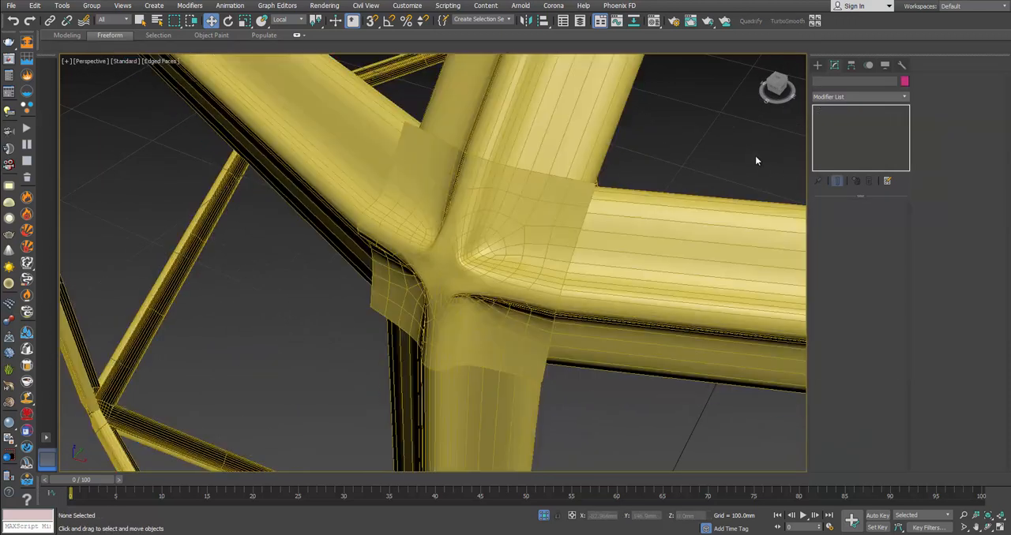
left_click(553, 223)
scroll(544, 227, "up", 5)
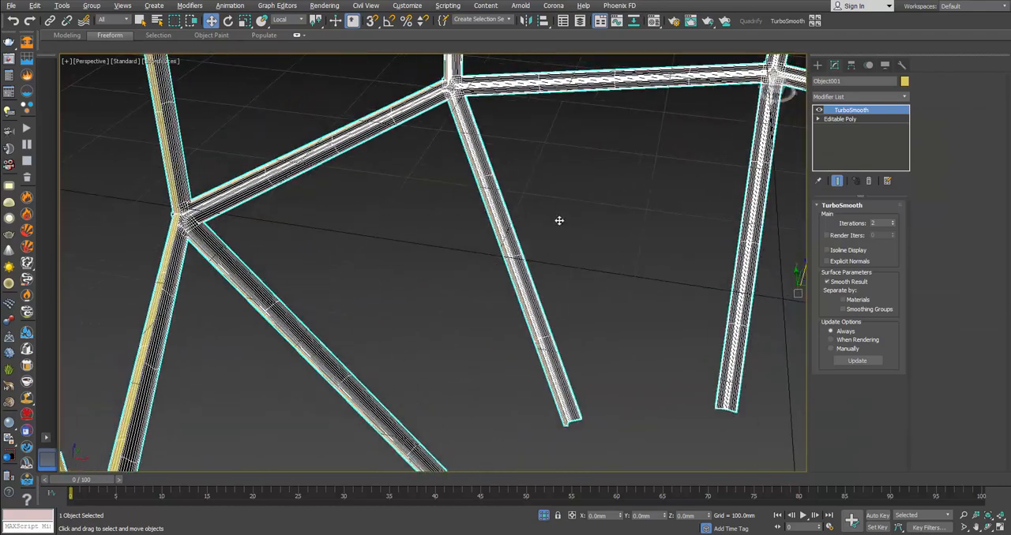
scroll(553, 222, "down", 5)
middle_click_drag(619, 234, 466, 471, "alt")
middle_click_drag(523, 212, 504, 275, "alt")
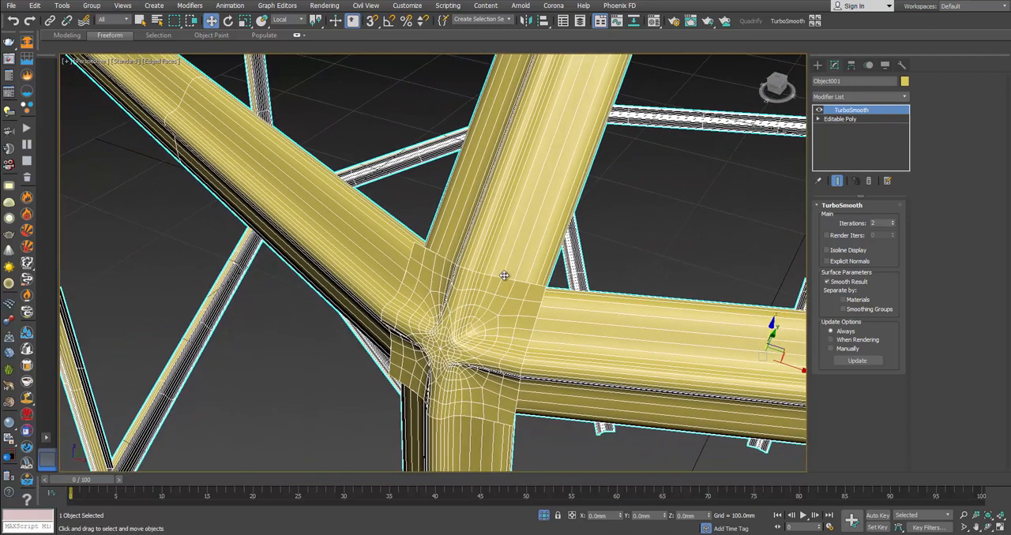
Step: Show the base mesh in wireframe and collapse overlapping vertices at the joint's corners beside the sloping and horizontal bars
left_click(843, 118)
middle_click_drag(557, 300, 573, 295, "alt")
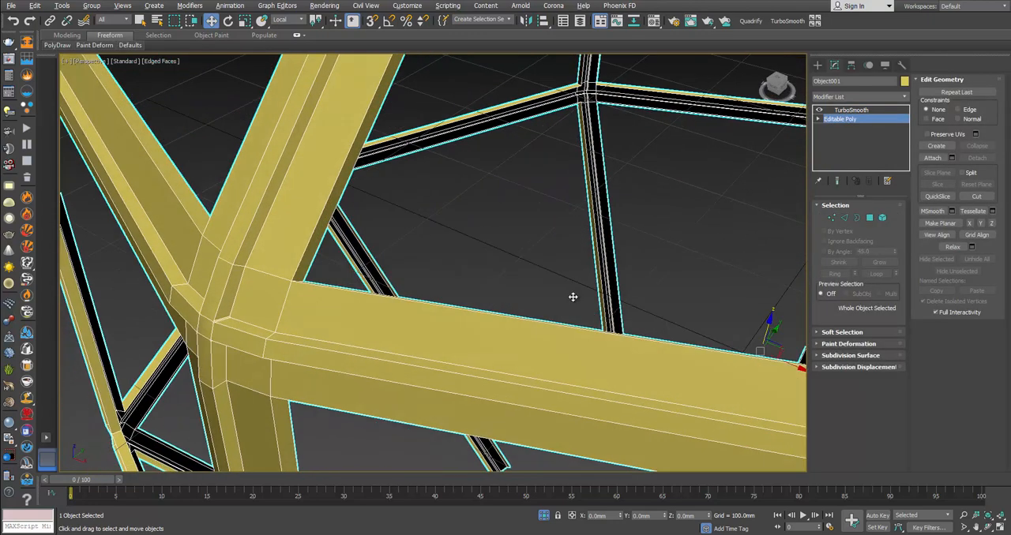
key("1")
key("F3")
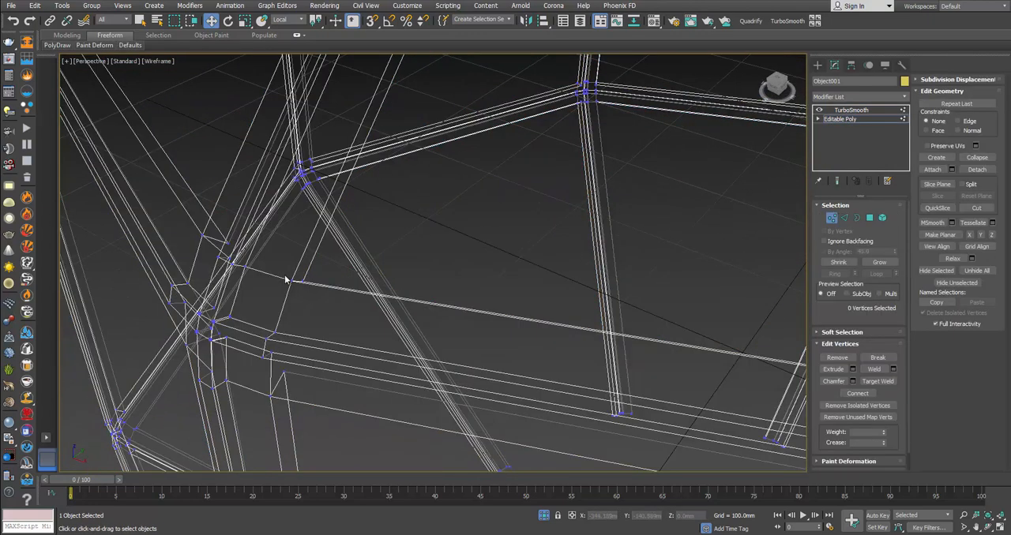
middle_click_drag(438, 301, 467, 305, "alt")
left_click(985, 158)
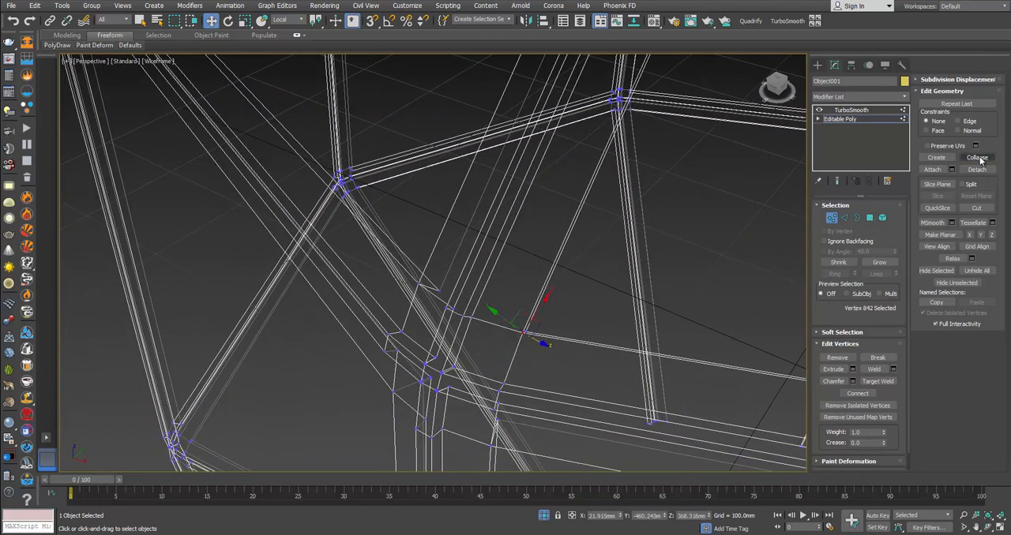
key("ctrl+z")
middle_click_drag(419, 289, 402, 361, "alt")
left_click(964, 158)
Step: Collapse the coincident vertices at the joint's two lower corners beside the vertical bar, then exit vertex editing
left_click_drag(416, 369, 418, 372)
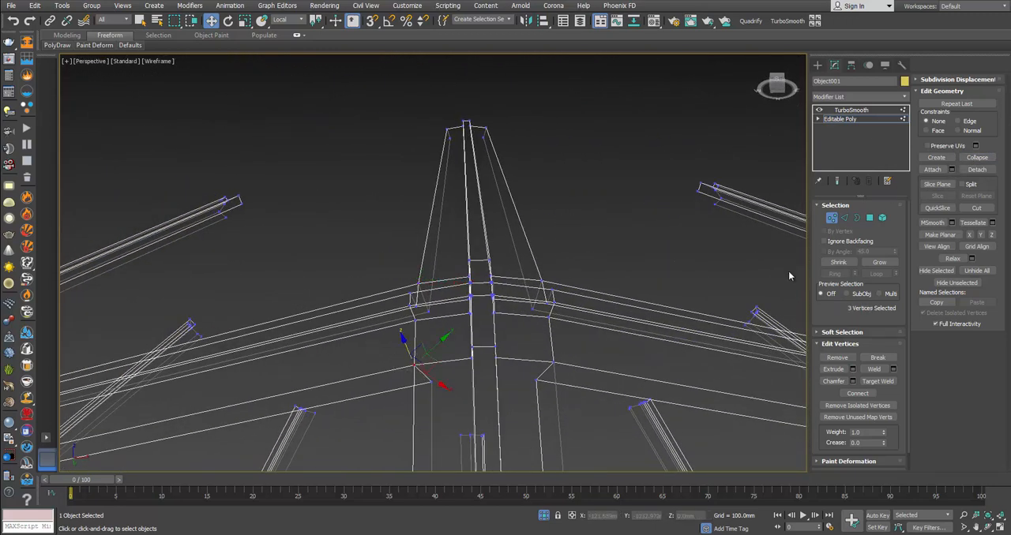
left_click(977, 158)
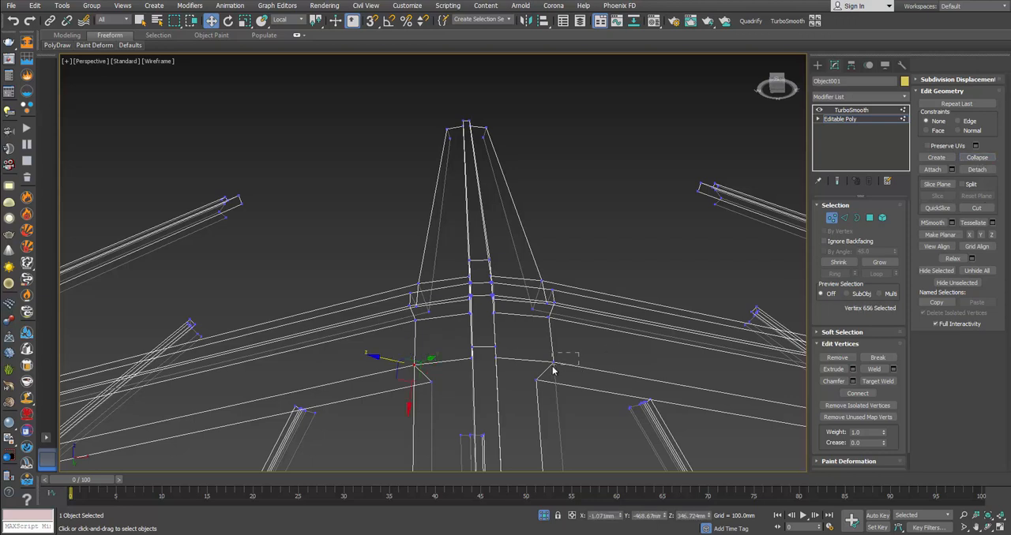
left_click_drag(553, 370, 552, 371)
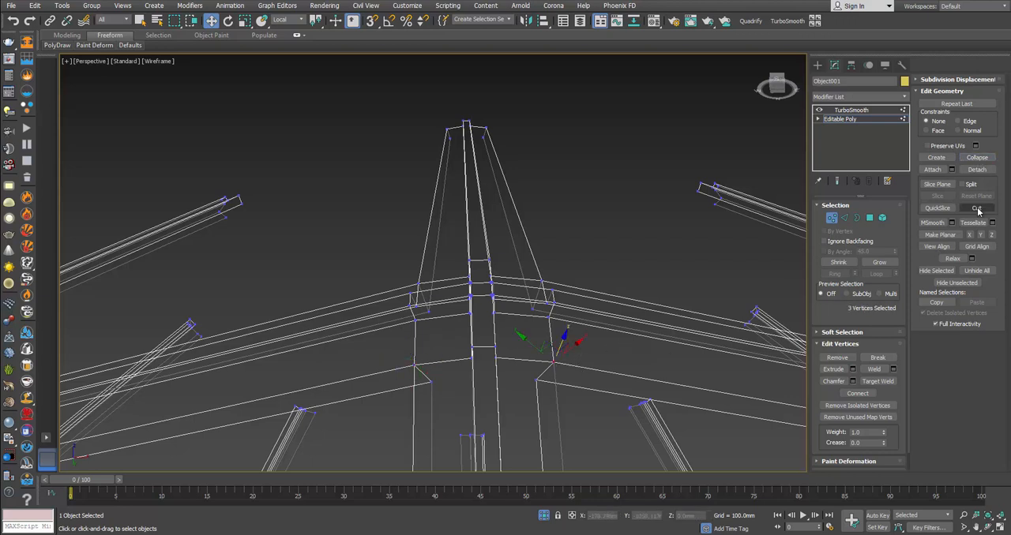
left_click(837, 221)
left_click(668, 262)
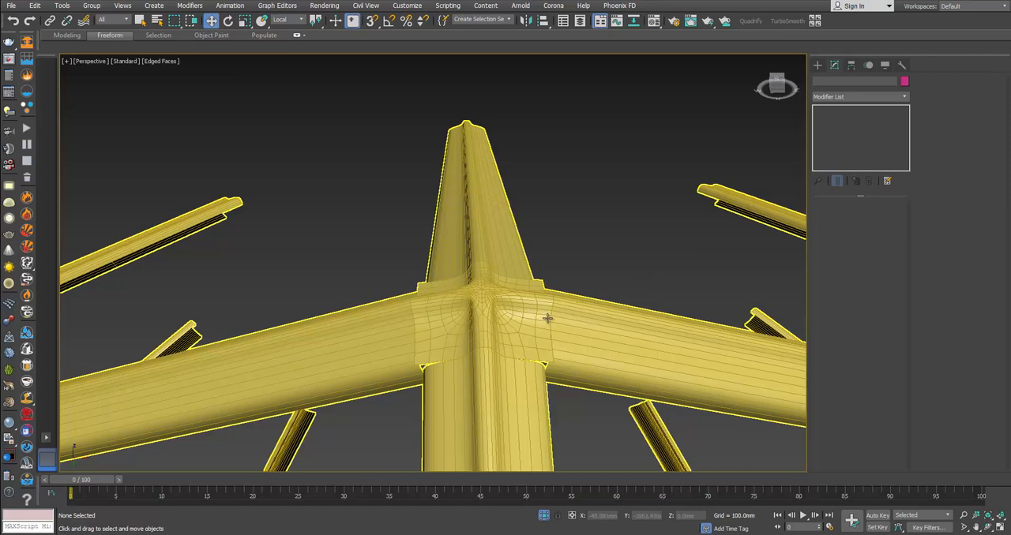
Step: Reselect the frame and select the joint's element to check which faces are still separate from the bars
left_click(547, 318)
mouse_move(559, 324)
middle_mouse_down("alt")
mouse_move(573, 341)
mouse_move(562, 327)
middle_mouse_up("alt")
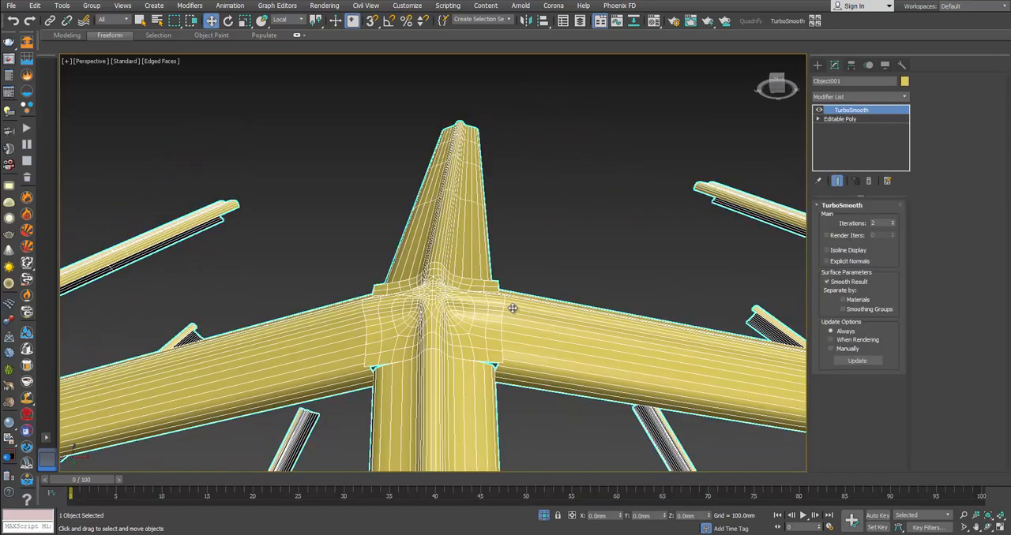
left_click(836, 120)
left_click(882, 218)
left_click(437, 311)
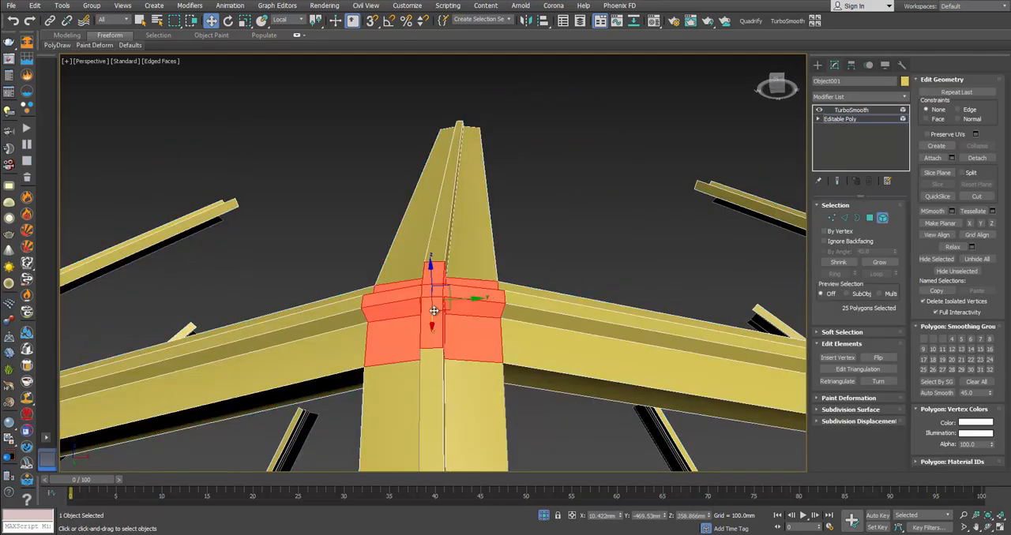
scroll(439, 311, "up", 4)
middle_click_drag(509, 306, 487, 361, "alt")
Step: Collapse the coincident vertices where the joint's lower rib meets the top of the vertical bar, using wireframe display
key("1")
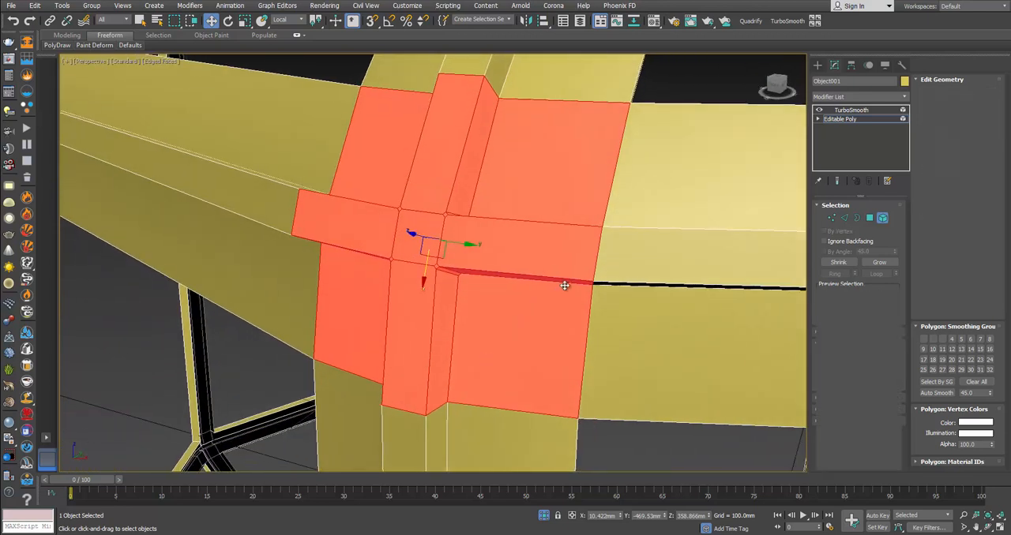
middle_click_drag(564, 284, 649, 268)
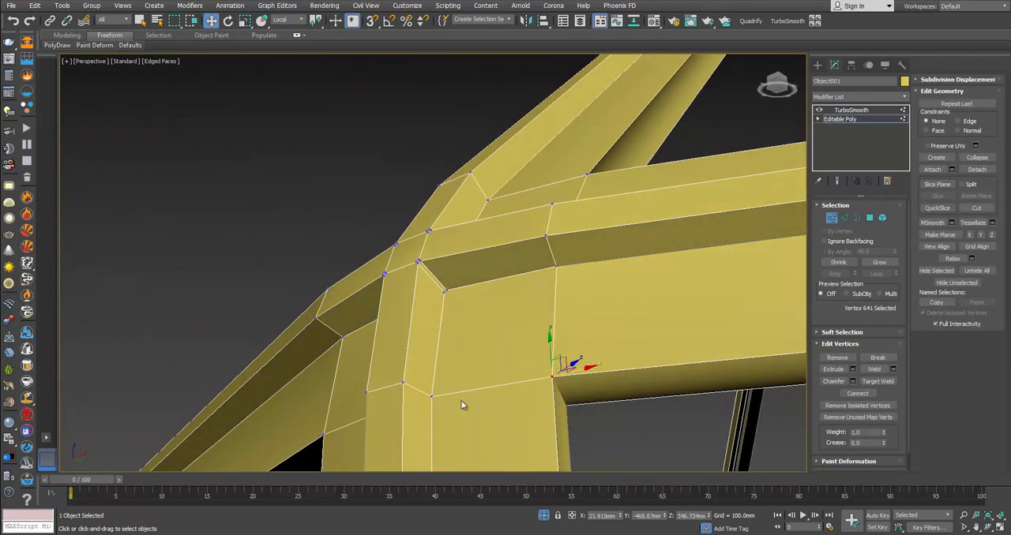
middle_click_drag(462, 404, 501, 354, "alt")
key("F3")
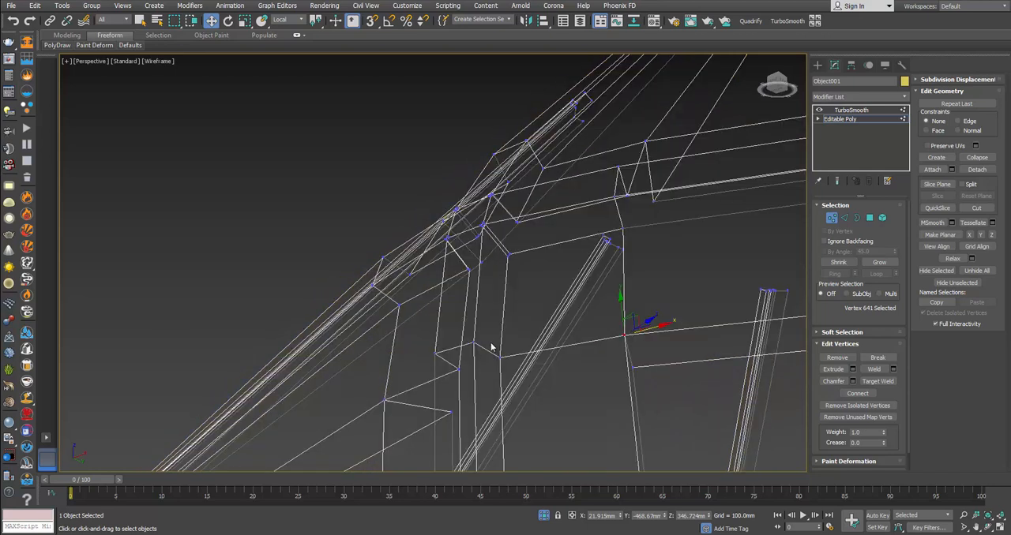
left_click_drag(491, 347, 507, 376)
left_click(978, 159)
left_click_drag(469, 334, 444, 363)
left_click(977, 158)
left_click(977, 157)
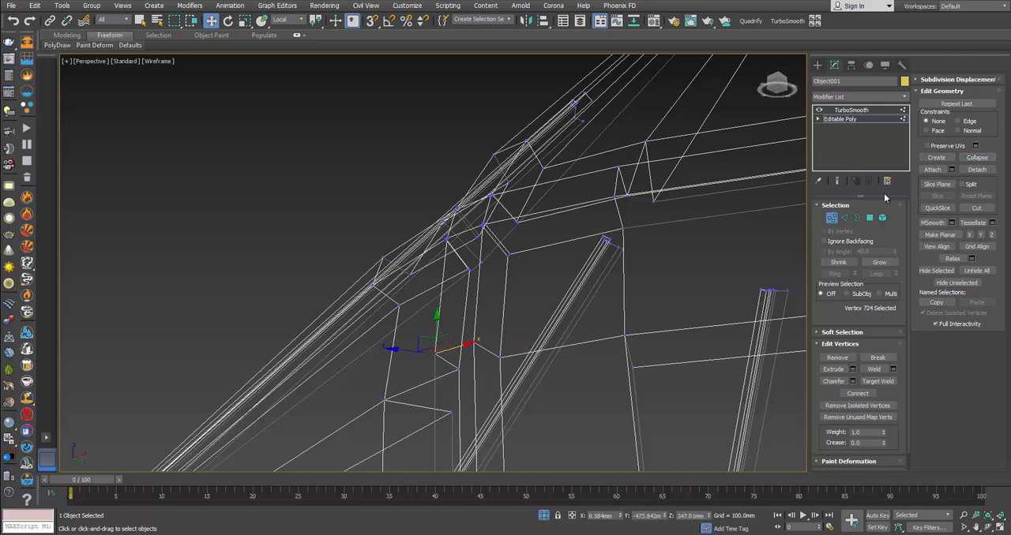
left_click(459, 370, "ctrl")
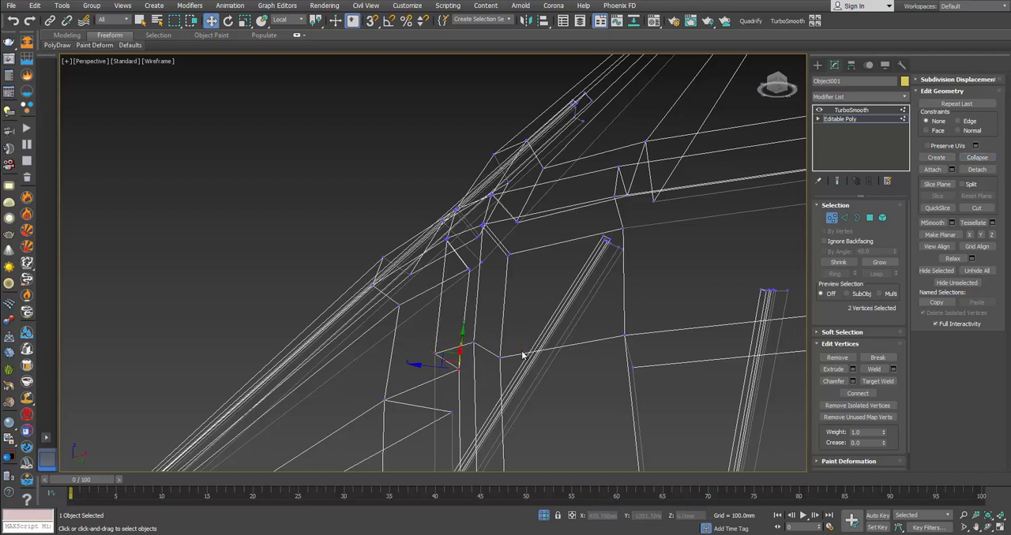
left_click(975, 158)
Step: Leave vertex editing and check the smoothed joint on the frame in shaded display
left_click(831, 218)
left_click(709, 262)
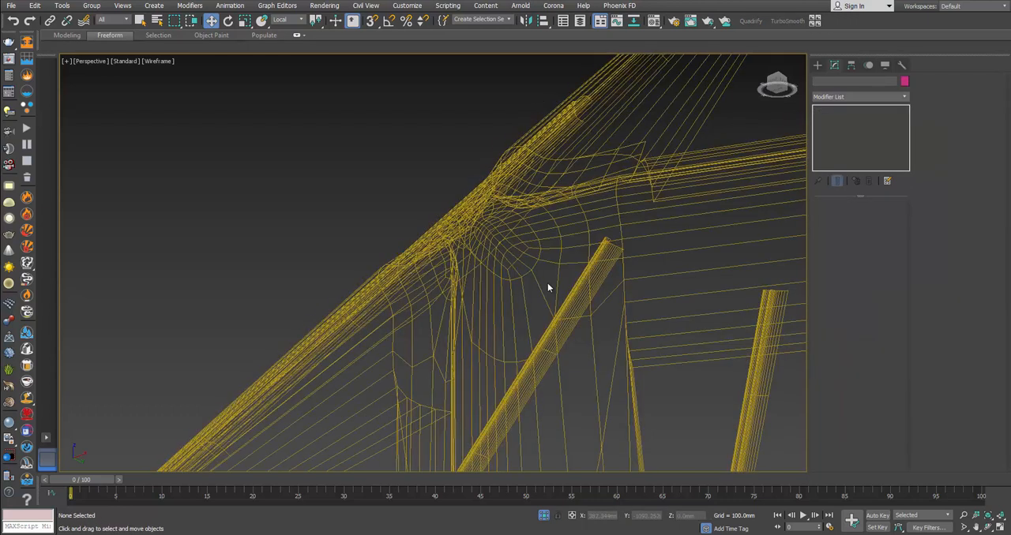
key("F3")
left_click(654, 242)
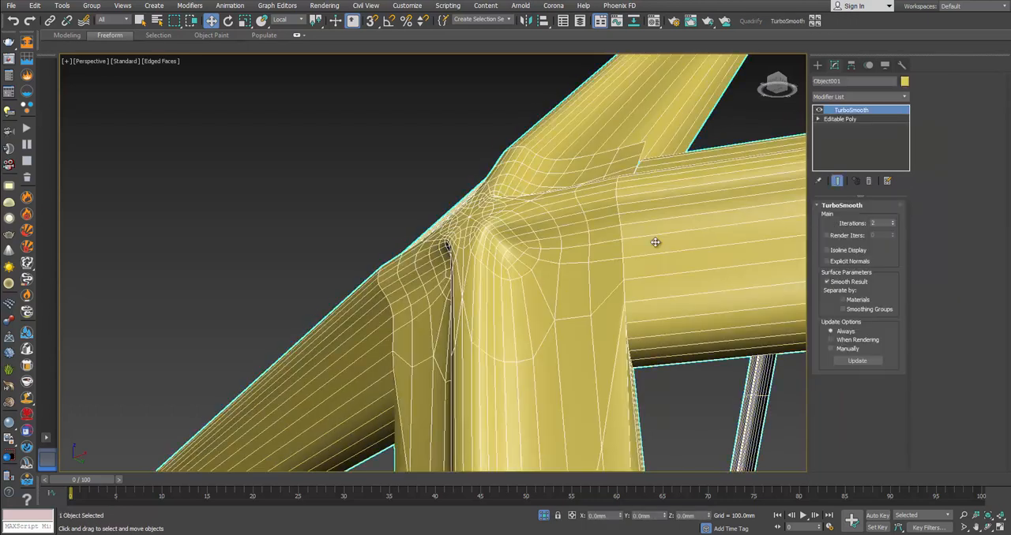
Step: Collapse the paired vertices along the rib profile where the joint meets the horizontal bar on its right
left_click(852, 119)
left_click(831, 218)
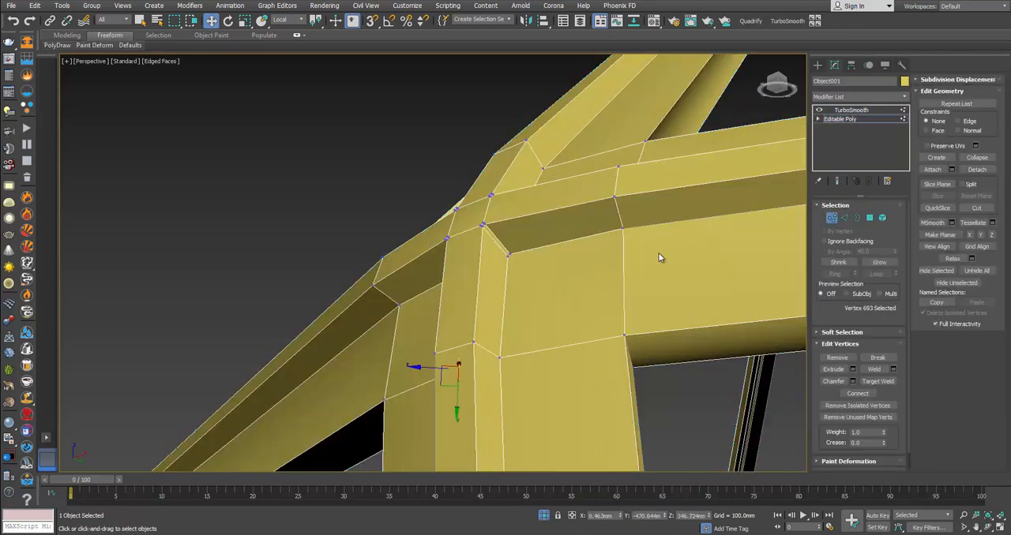
key("F3")
middle_click_drag(615, 226, 654, 234, "alt")
left_click(669, 253)
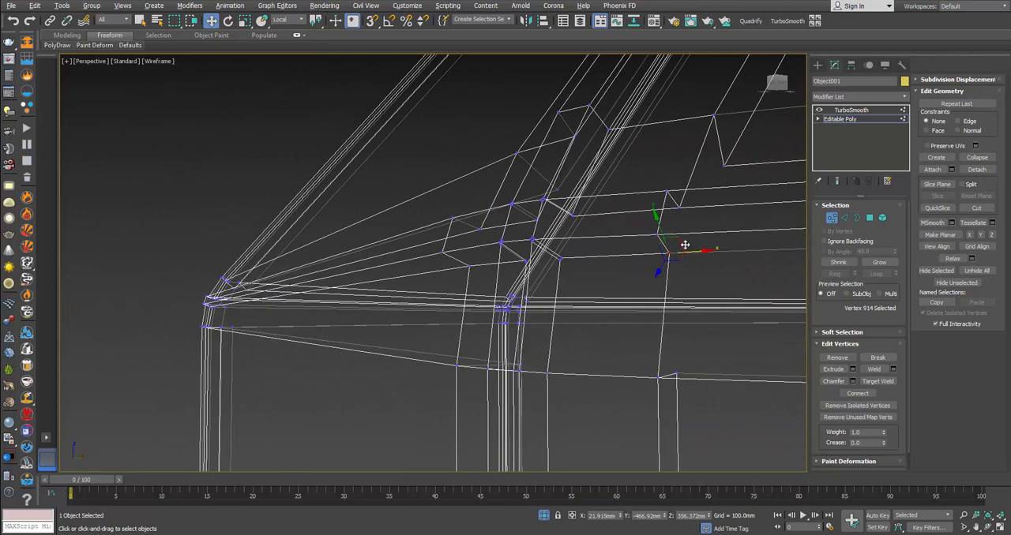
left_click(652, 234)
left_click(652, 234)
left_click(667, 190)
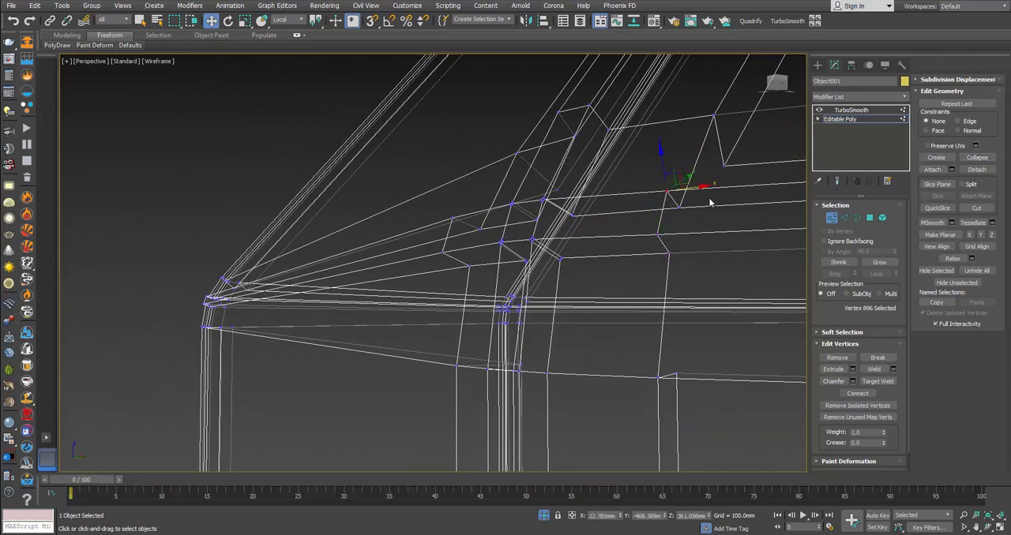
left_click(678, 208)
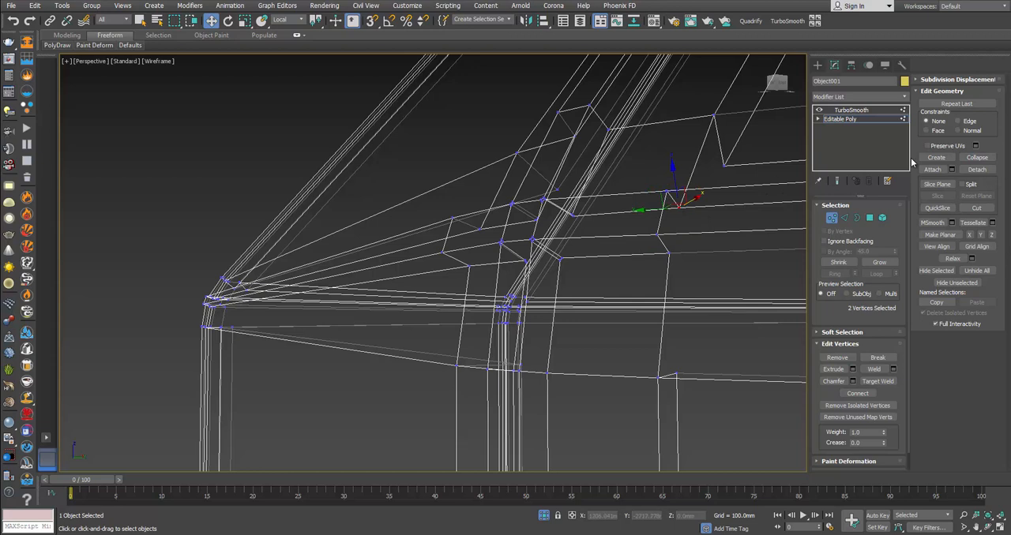
Step: Collapse the paired vertices at the joint's upper and lower corners around the end of the right horizontal bar
left_click(713, 116)
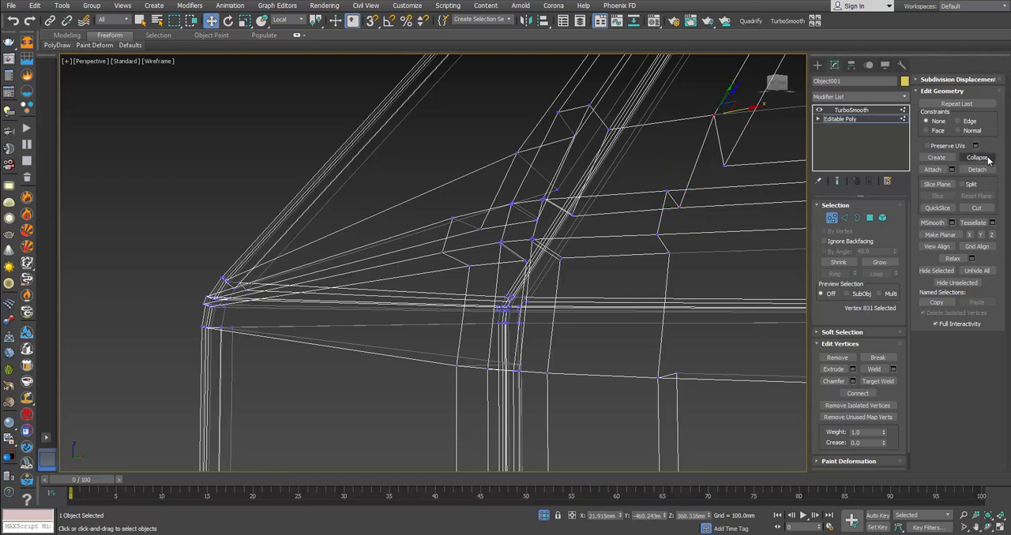
left_click(723, 165, "ctrl")
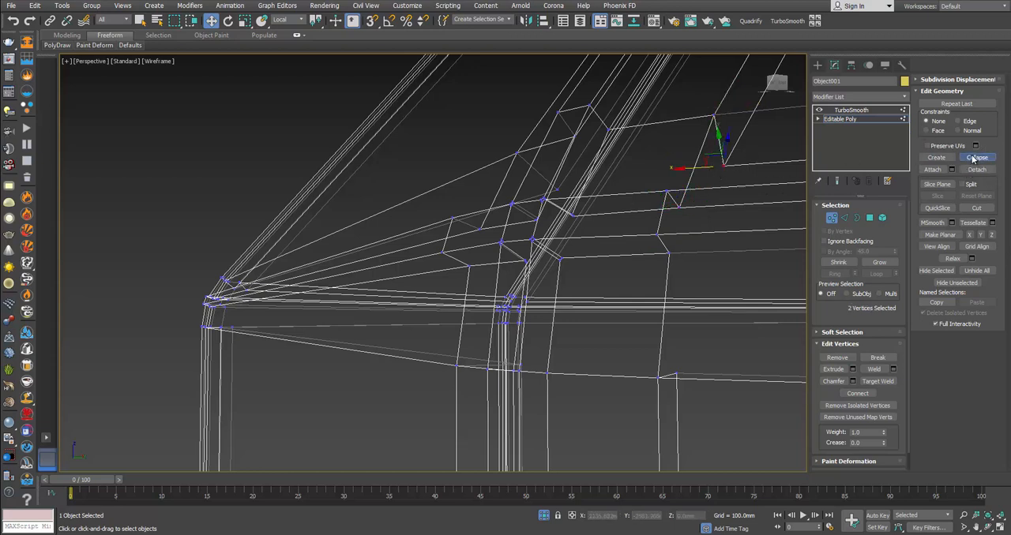
left_click(681, 379)
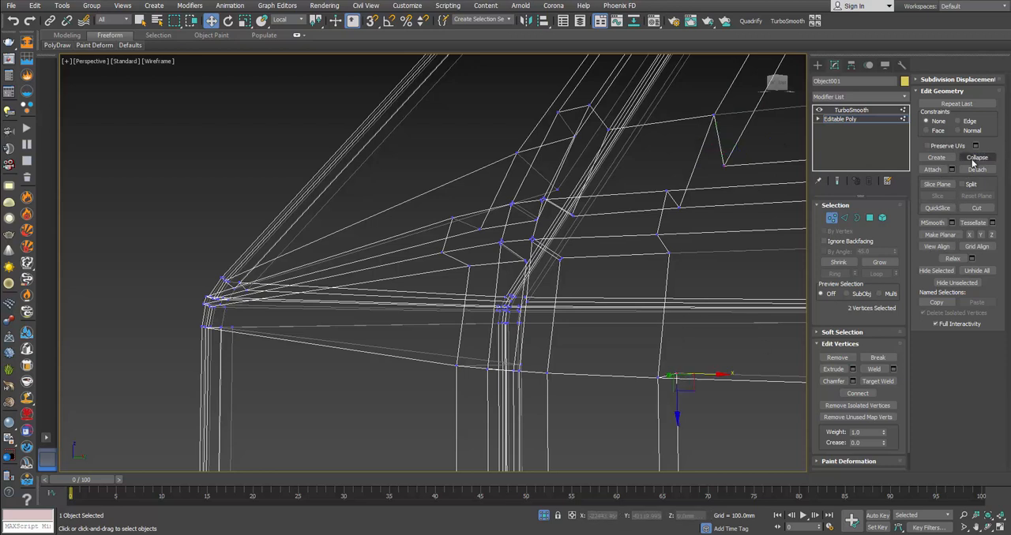
left_click(972, 159)
Step: Collapse the paired vertices at the outer corners and along the profile where the joint meets the left horizontal bar
middle_click_drag(491, 356, 556, 336, "alt")
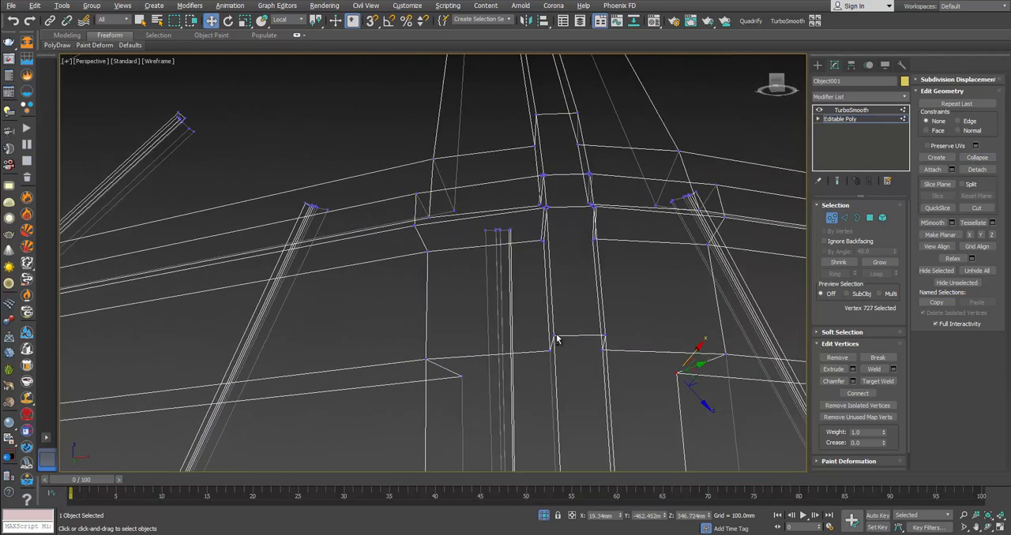
left_click(428, 361)
left_click(452, 206)
left_click(432, 158)
left_click_drag(403, 194, 432, 209)
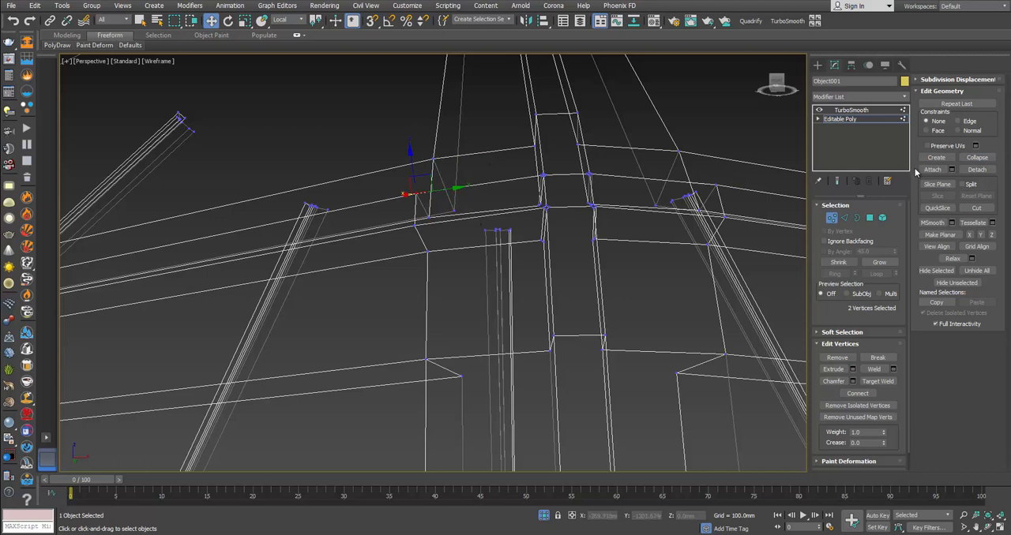
left_click(416, 193)
left_click(414, 227)
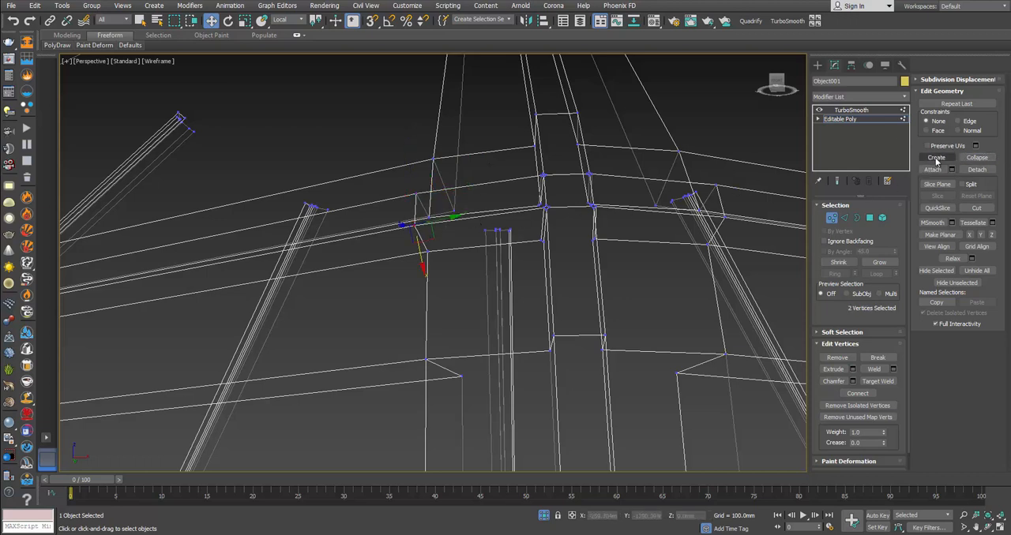
Step: Collapse the remaining paired vertices at the joint's lower corner and inner edge beside the left horizontal bar
left_click_drag(438, 248, 419, 266)
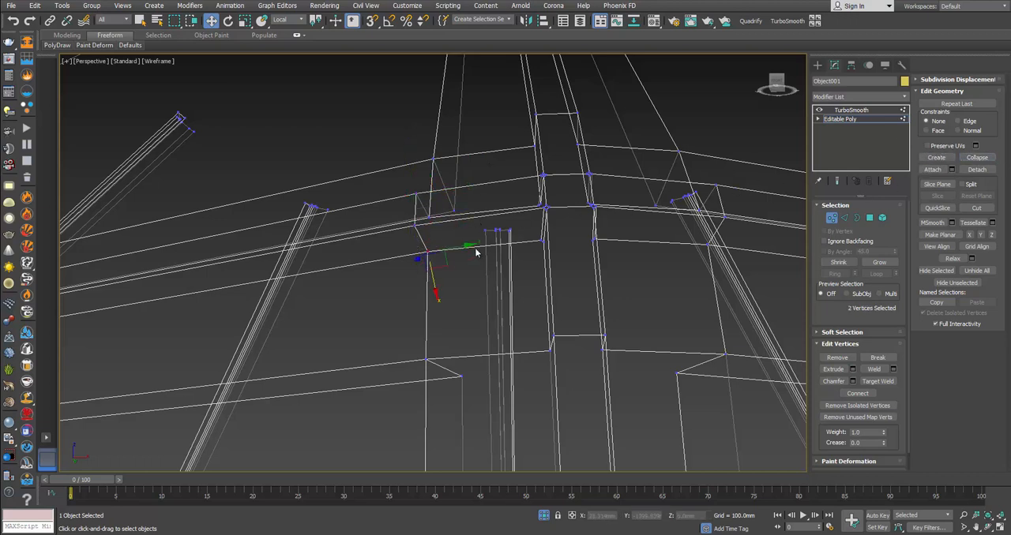
left_click(976, 155)
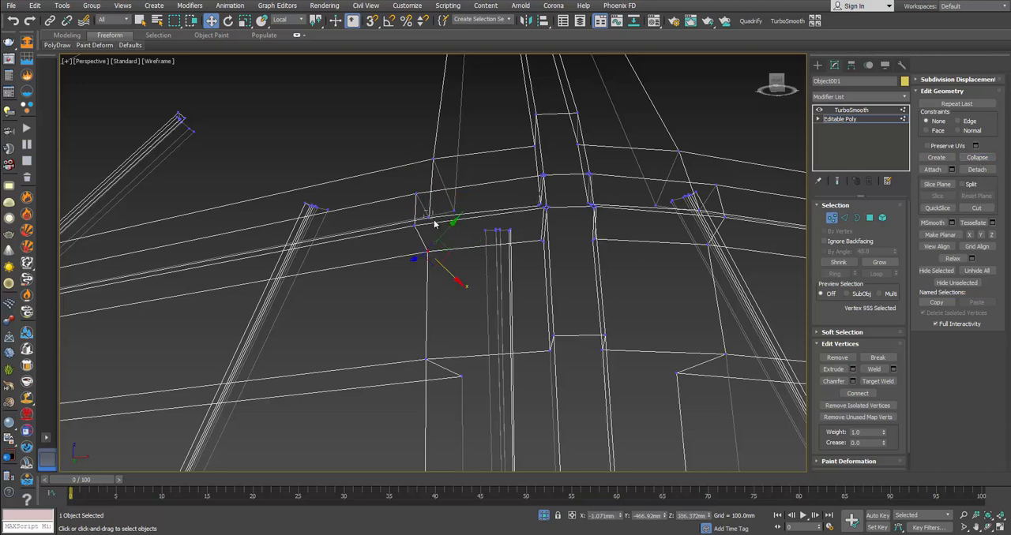
left_click_drag(424, 210, 434, 223)
left_click(975, 147)
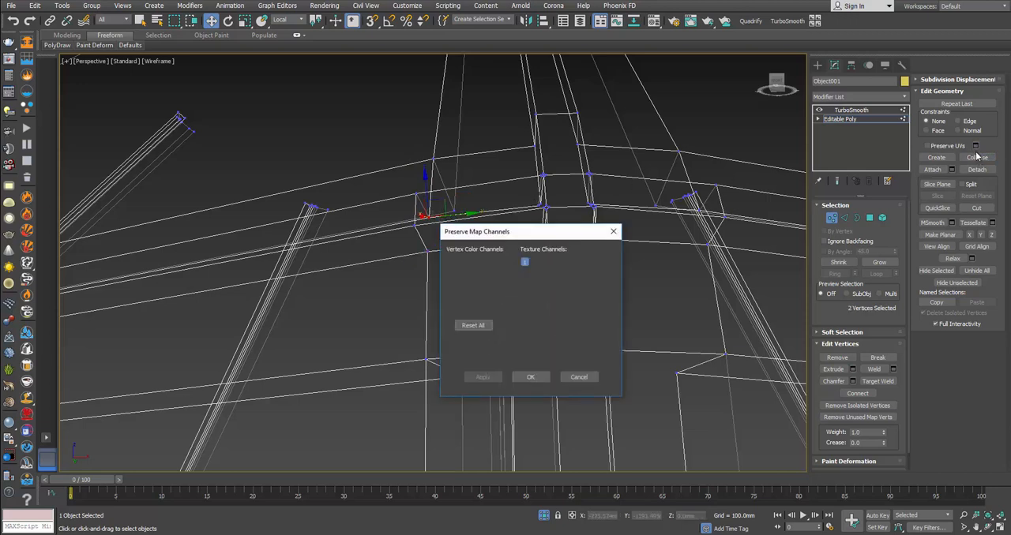
left_click(977, 160)
middle_click_drag(570, 239, 503, 218, "alt")
middle_click_drag(508, 167, 509, 199, "alt")
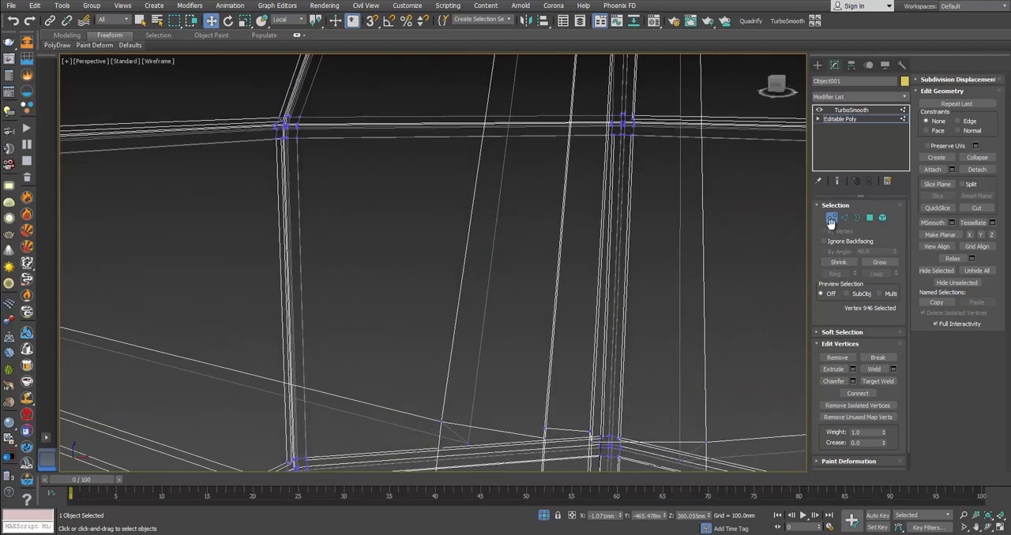
Step: Leave vertex editing and compare the smoothed joint with its base mesh in shaded display with edges
left_click(831, 219)
left_click(740, 253)
key("F3")
mouse_move(733, 255)
middle_mouse_down("alt")
mouse_move(712, 299)
mouse_move(609, 219)
mouse_move(530, 252)
mouse_move(532, 306)
mouse_move(510, 323)
middle_mouse_up("alt")
scroll(545, 256, "up", 2)
scroll(510, 324, "down", 3)
middle_click_drag(600, 194, 570, 266)
left_click(567, 206)
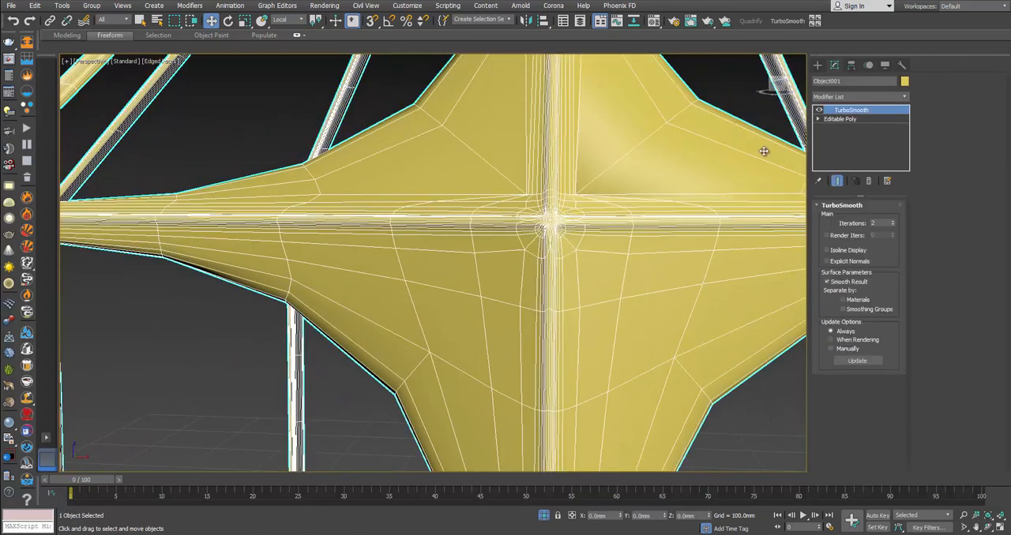
left_click(842, 120)
scroll(738, 235, "down", 3)
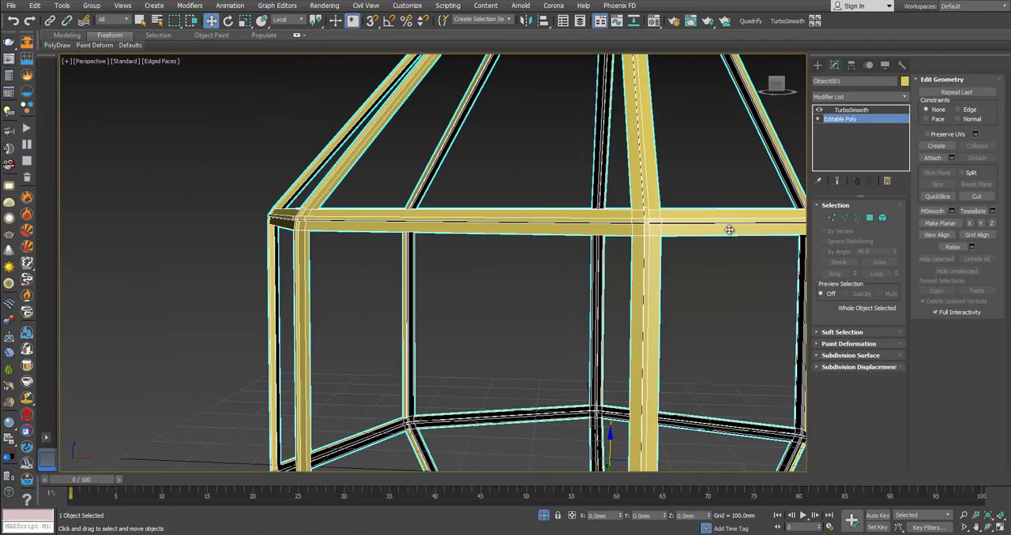
middle_click_drag(729, 235, 709, 248)
left_click(711, 248)
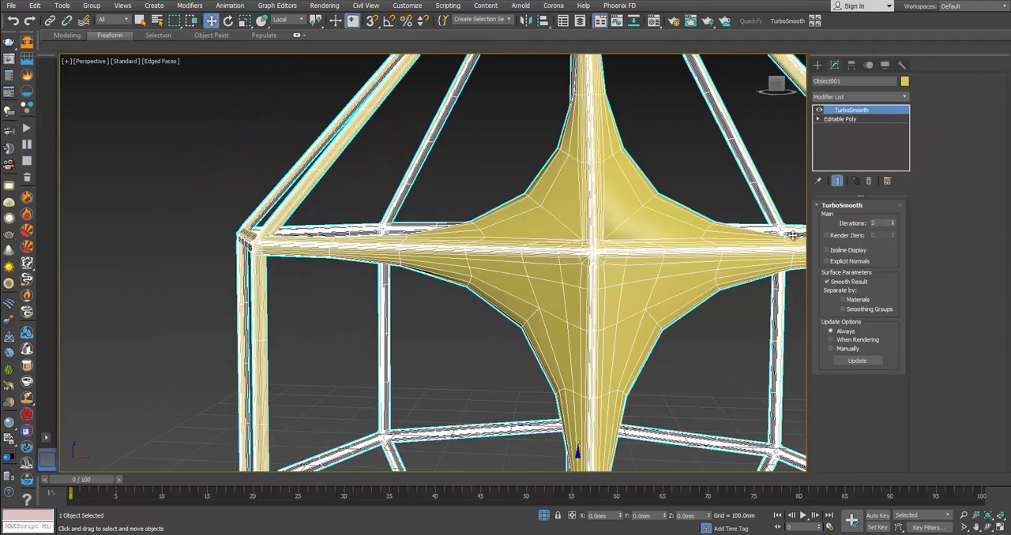
Step: Weld all of the frame's vertices with a 0.1 mm threshold and check the smoothed joints
left_click(852, 119)
left_click(830, 219)
key("ctrl+a")
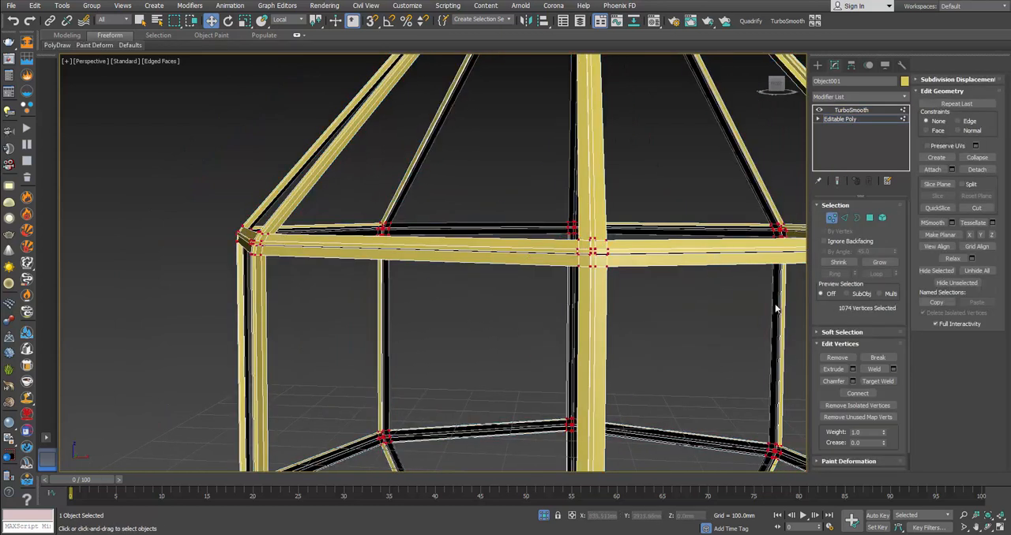
left_click(893, 369)
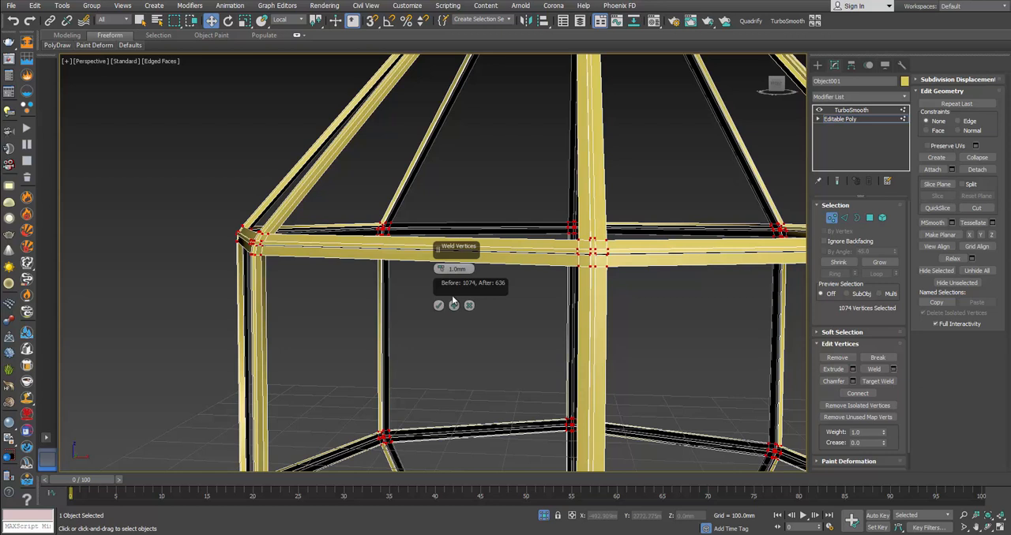
right_click(440, 269)
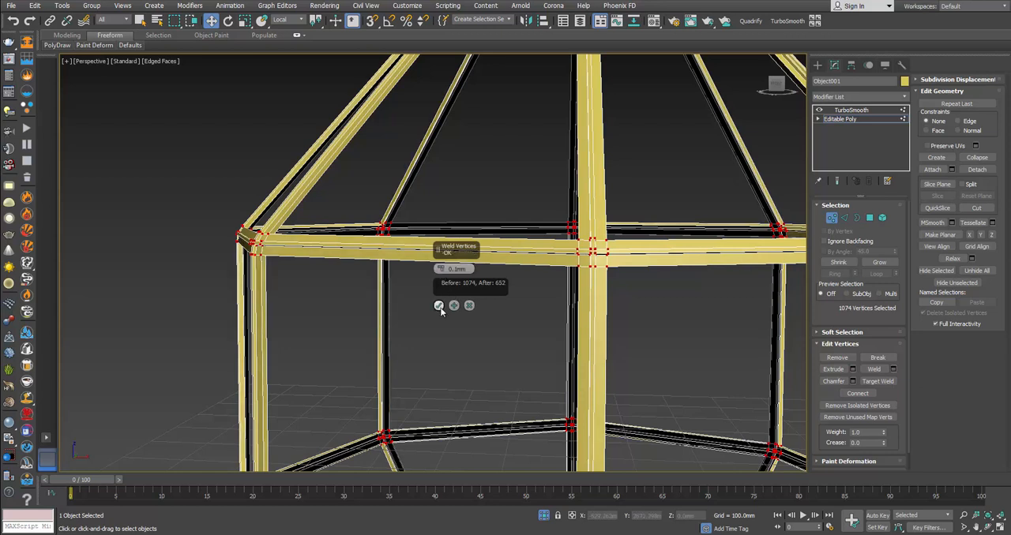
left_click(439, 305)
left_click(833, 218)
left_click(762, 295)
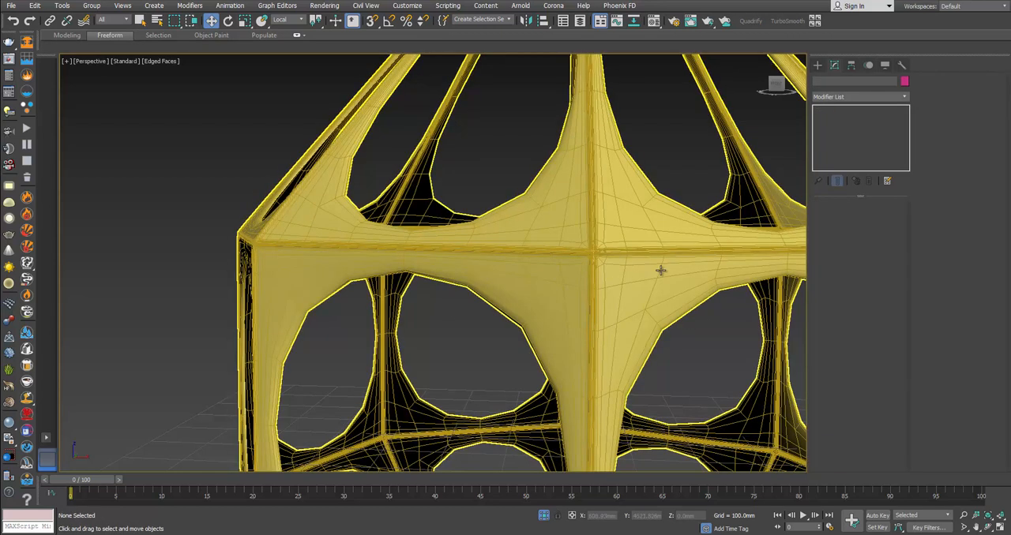
left_click(661, 271)
scroll(660, 270, "down", 5)
middle_click_drag(659, 270, 667, 219, "alt")
Step: Connect the lengthwise edges of all vertical bars with 2 segments and a pinch of 99
left_click(839, 118)
scroll(642, 233, "up", 4)
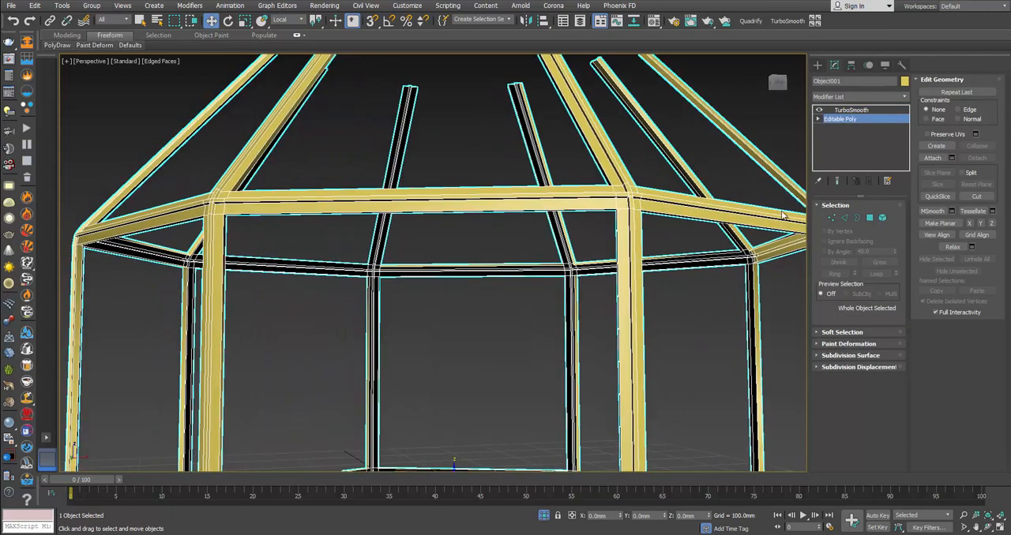
left_click(844, 217)
scroll(691, 267, "down", 5)
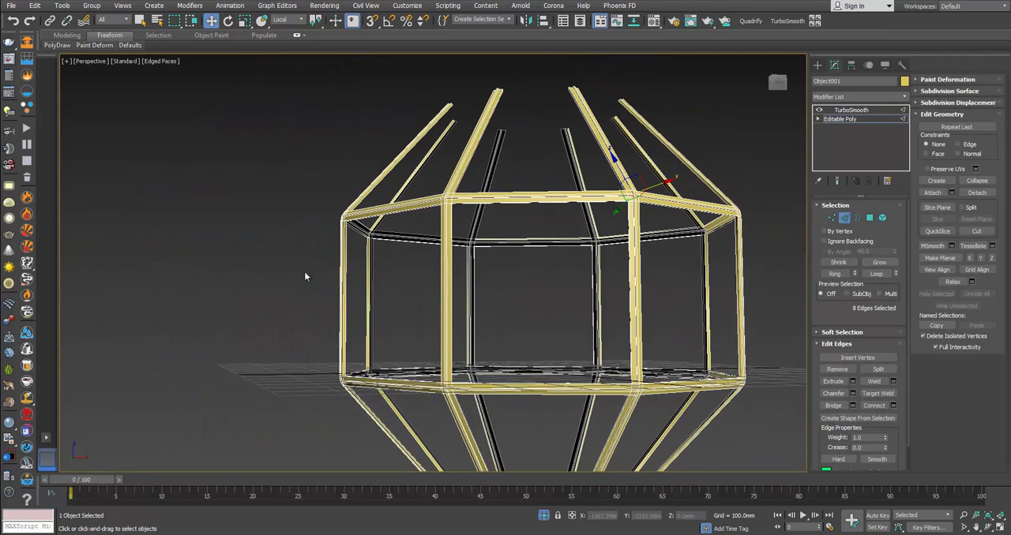
left_click_drag(763, 284, 762, 284)
middle_click_drag(324, 289, 772, 291, "alt")
scroll(610, 275, "up", 4)
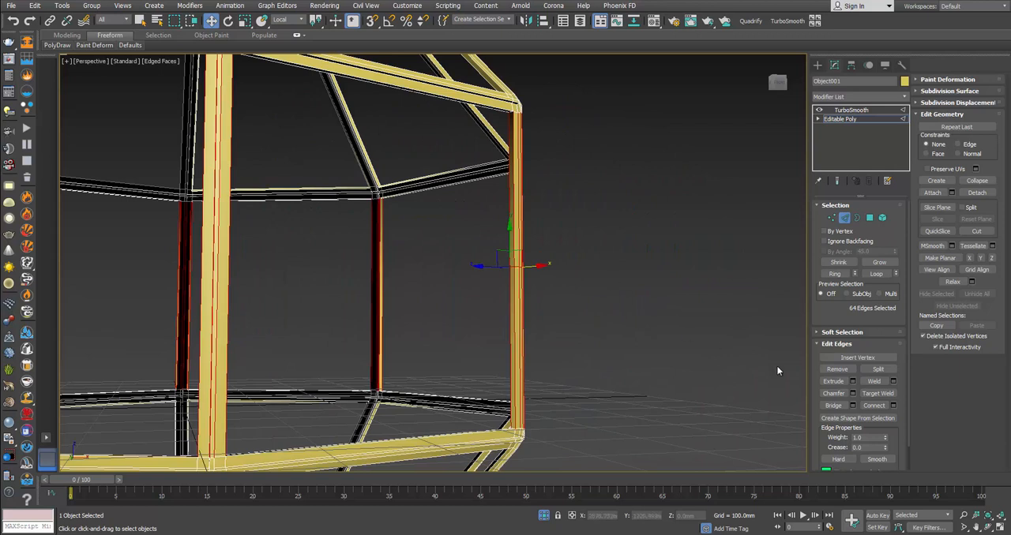
left_click(892, 406)
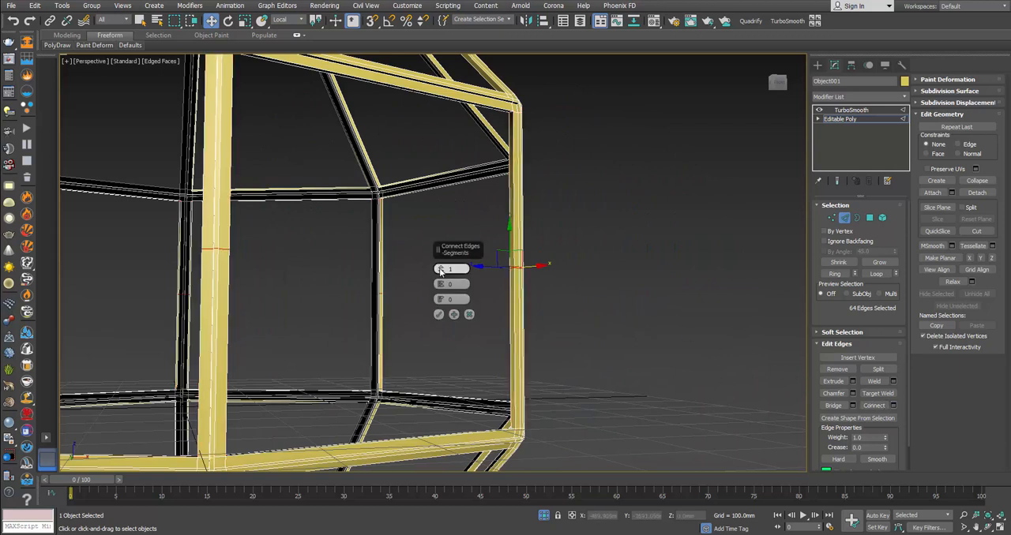
left_click_drag(441, 270, 440, 265)
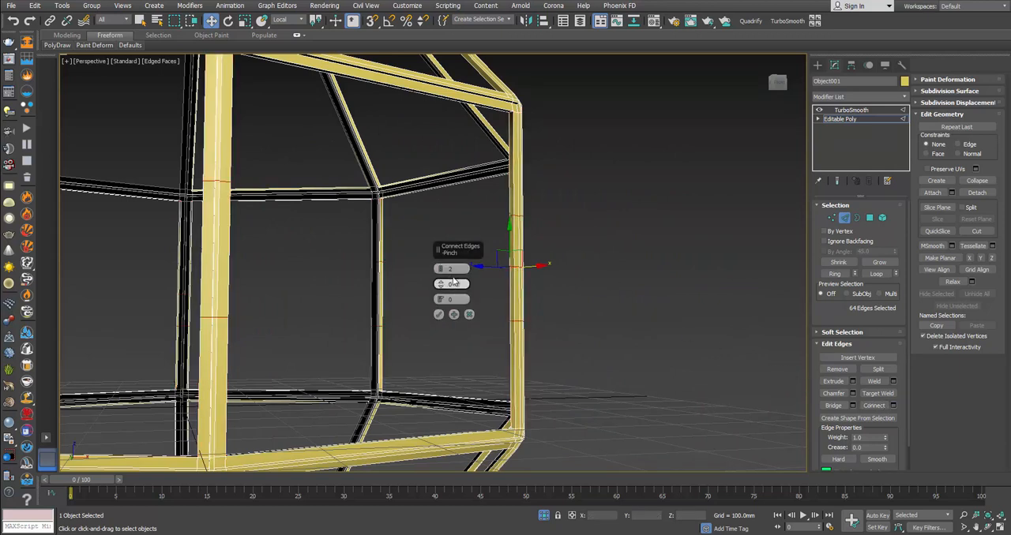
middle_click_drag(454, 281, 510, 265, "alt")
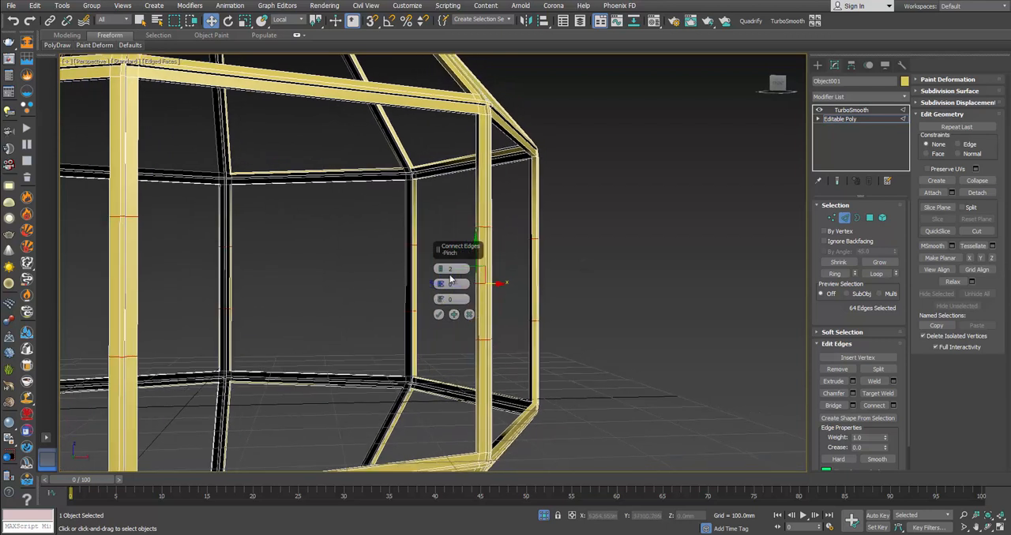
left_click_drag(440, 266, 510, 82)
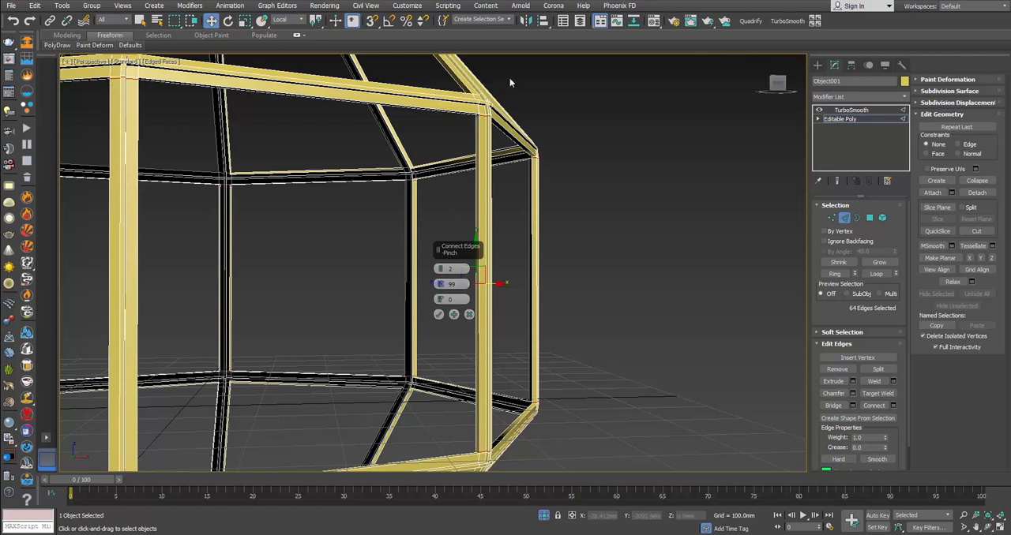
left_click(439, 314)
Step: Connect the lengthwise edges of all lower slanted bars, adding support loops near both ends with the same settings
middle_click_drag(445, 316, 656, 150)
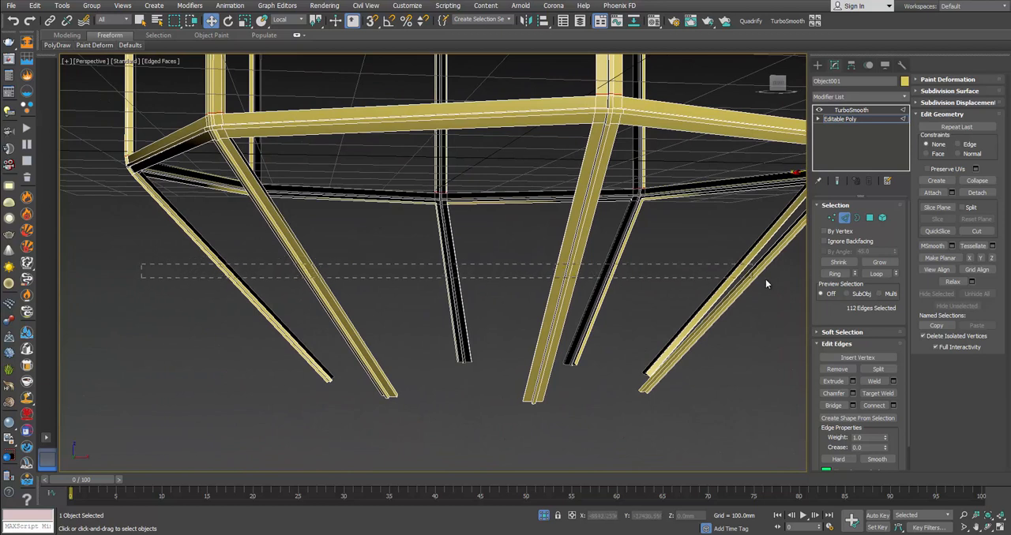
left_click_drag(765, 279, 769, 278)
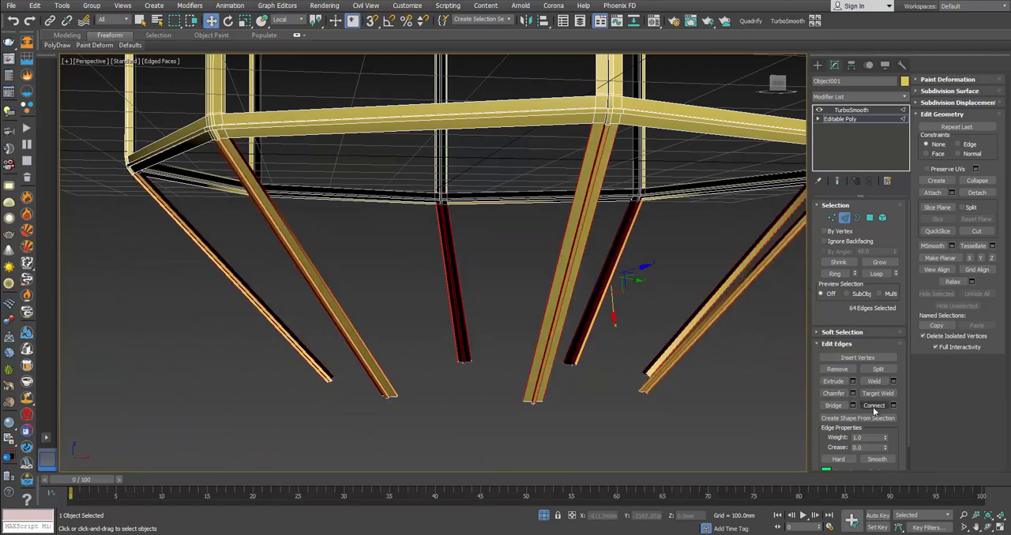
left_click(893, 406)
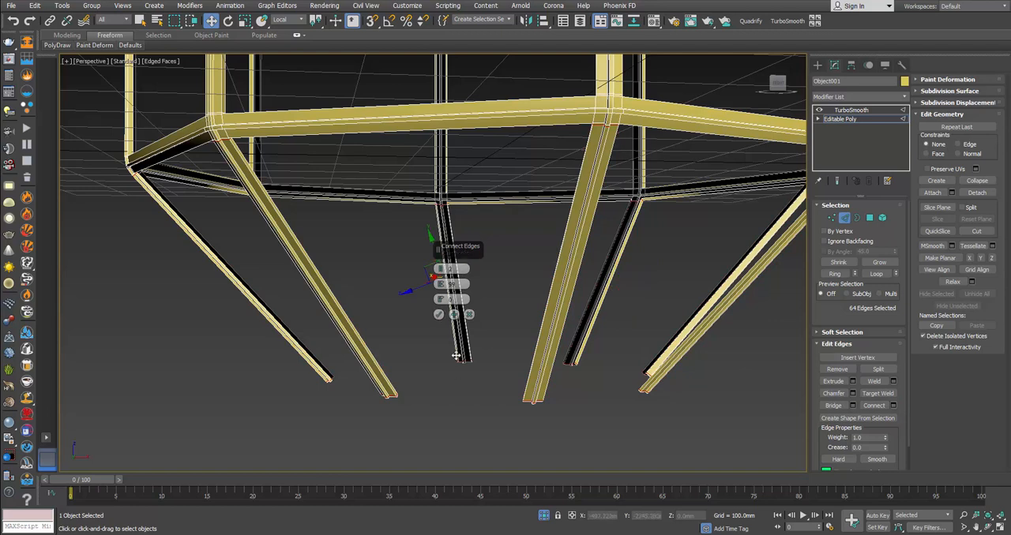
left_click(440, 315)
Step: Connect the lengthwise edges of all upper slanted bars with the same segment and pinch settings
middle_click_drag(605, 242, 576, 477, "alt")
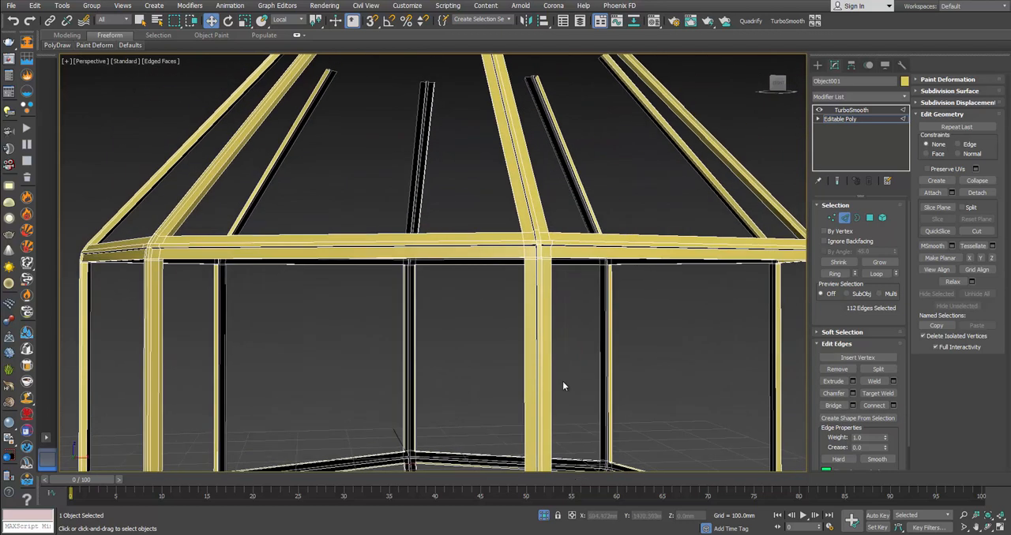
scroll(562, 385, "down", 4)
left_click_drag(705, 250, 705, 250)
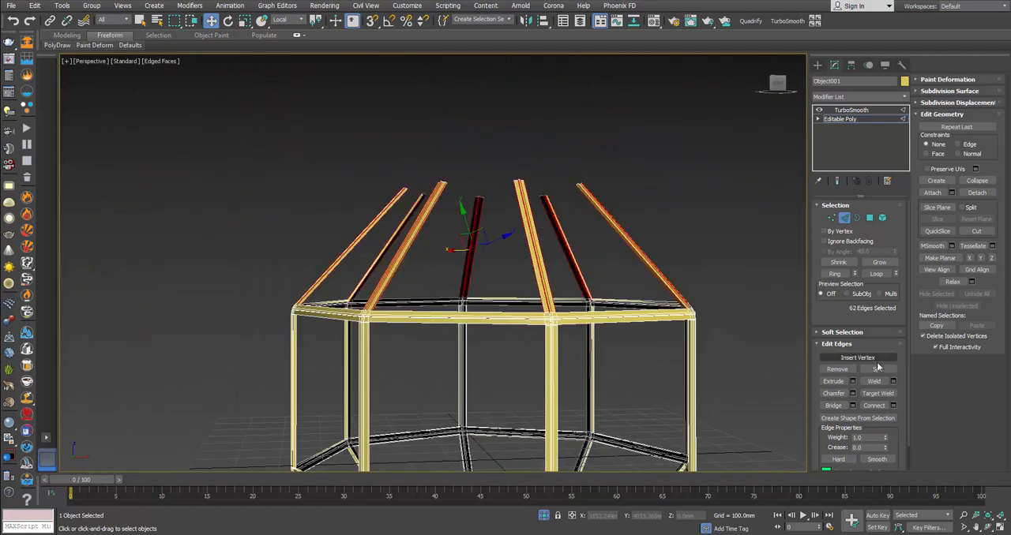
left_click(893, 406)
left_click(439, 314)
Step: Connect the lengthwise edges of all horizontal bars in the upper and lower rings with the same settings
scroll(491, 270, "down", 5)
middle_click_drag(483, 330, 501, 266)
scroll(503, 266, "up", 3)
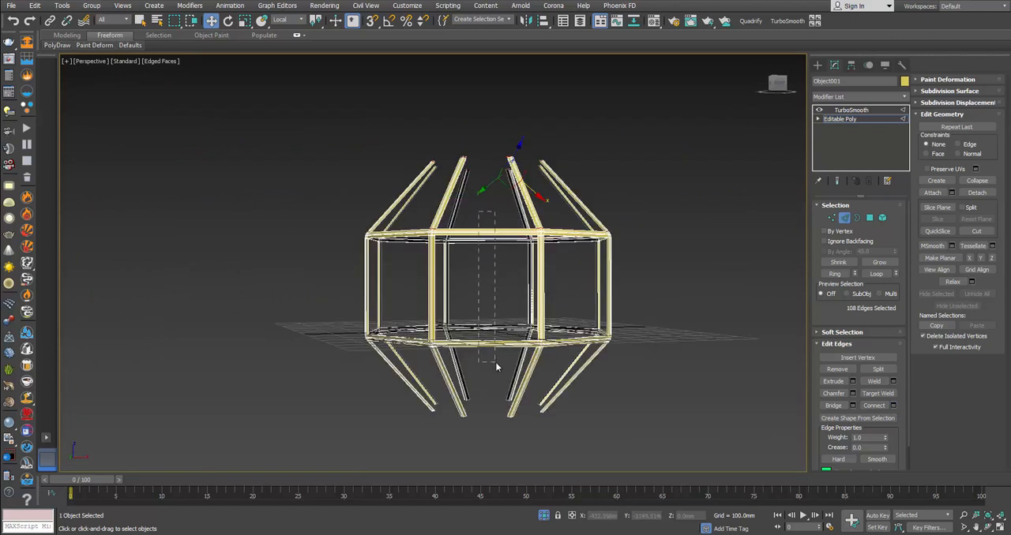
left_click_drag(495, 362, 495, 361)
middle_click_drag(628, 329, 551, 300, "alt")
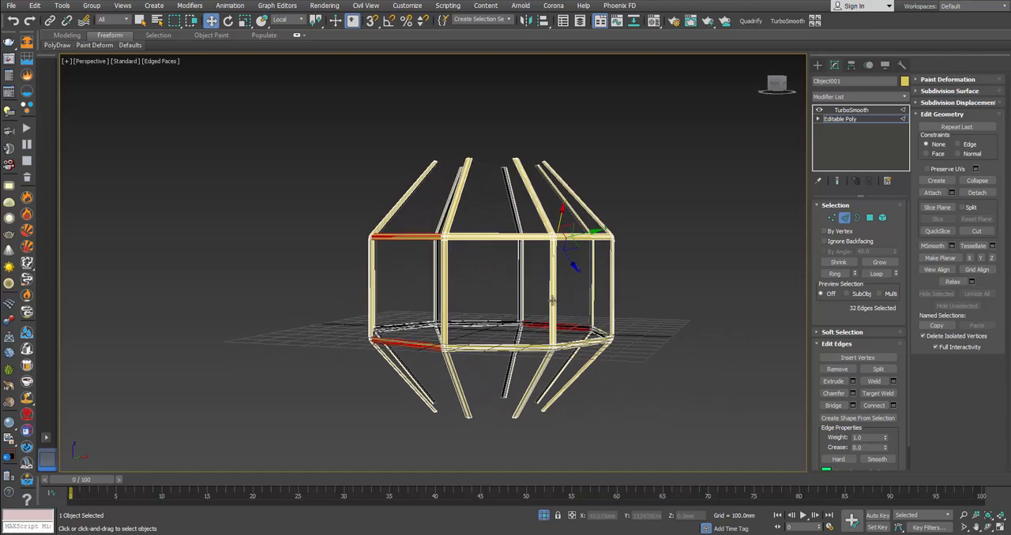
left_click_drag(482, 266, 486, 372, "ctrl")
middle_click_drag(553, 363, 484, 346, "alt")
left_click_drag(492, 362, 493, 363, "ctrl")
middle_click_drag(493, 363, 487, 307, "alt")
left_click_drag(482, 296, 486, 362, "ctrl")
scroll(486, 363, "up", 6)
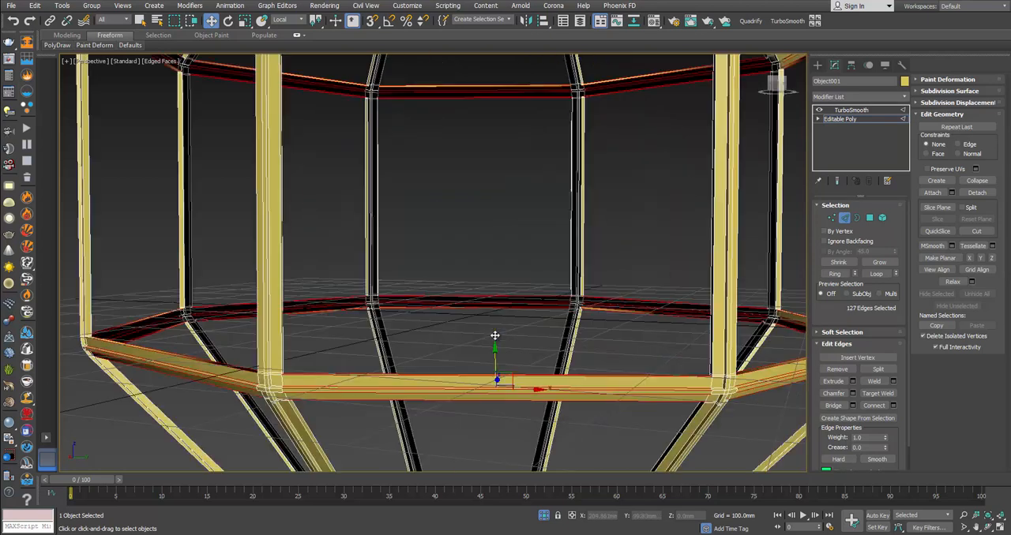
left_click(892, 405)
left_click(439, 314)
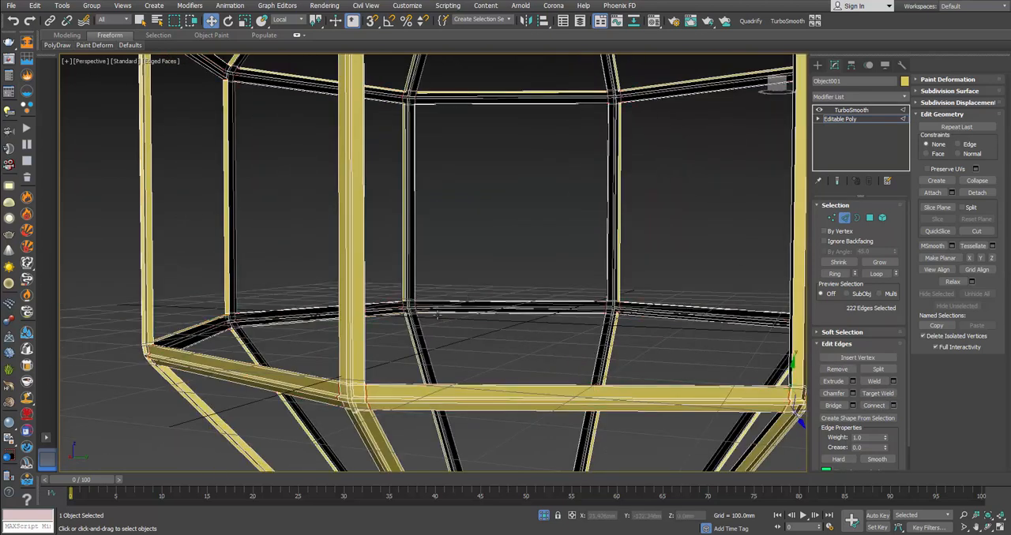
Step: Leave edge editing and examine the smoothed frame's bars and joints in shaded display without edges
left_click(844, 218)
left_click(751, 217)
middle_click_drag(741, 236, 647, 305, "alt")
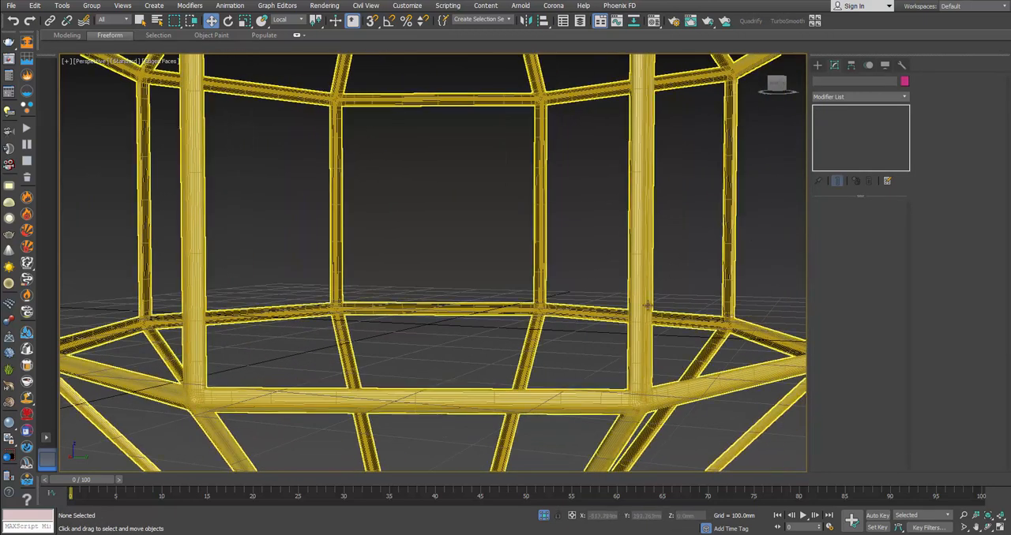
key("F4")
middle_click_drag(640, 247, 625, 339)
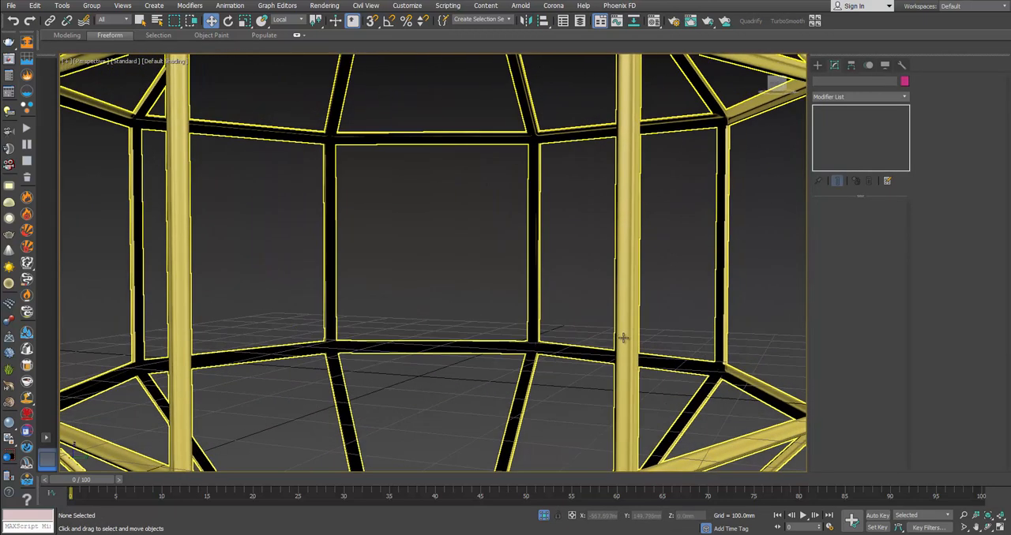
middle_click_drag(634, 130, 640, 331)
scroll(628, 226, "down", 2)
middle_click_drag(628, 227, 402, 237, "alt")
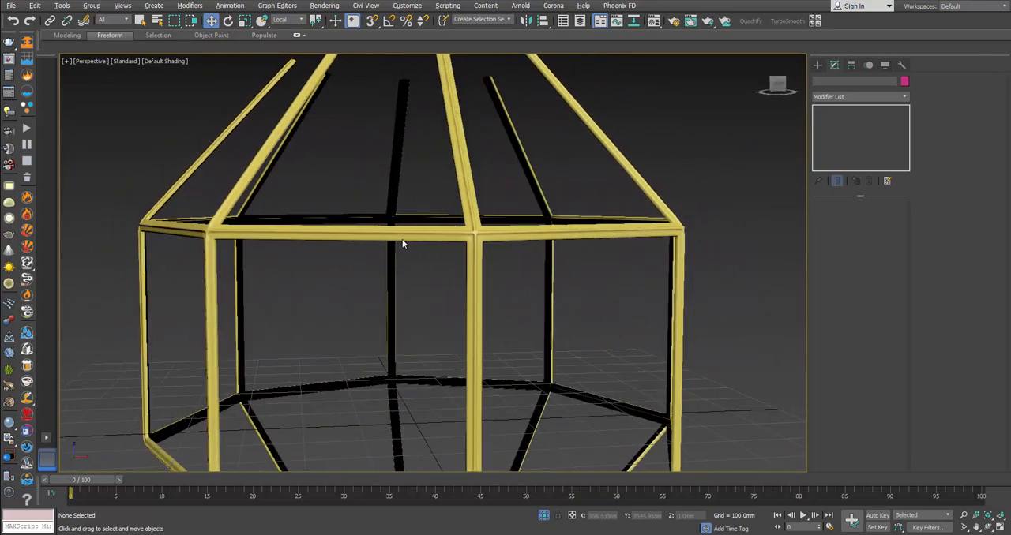
scroll(474, 233, "up", 5)
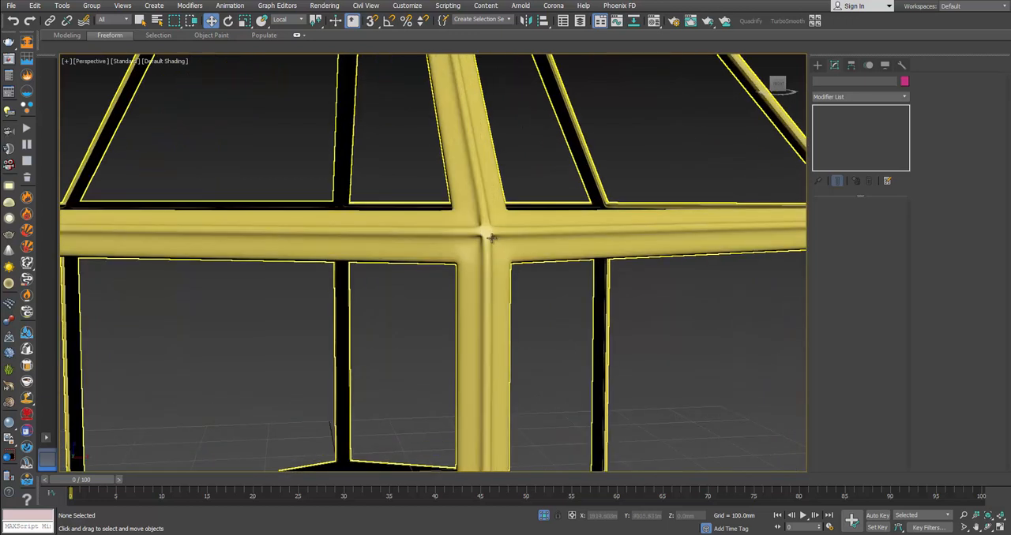
scroll(490, 237, "down", 2)
scroll(491, 235, "down", 2)
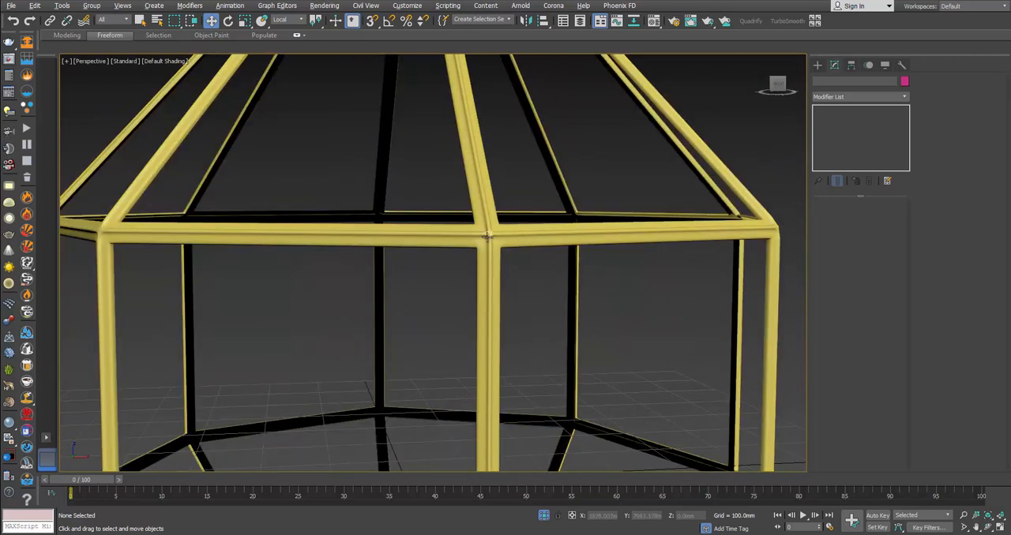
Step: Select the smoothed lantern frame and end its isolation, bringing back the hidden lantern parts
middle_click_drag(488, 235, 255, 239, "alt")
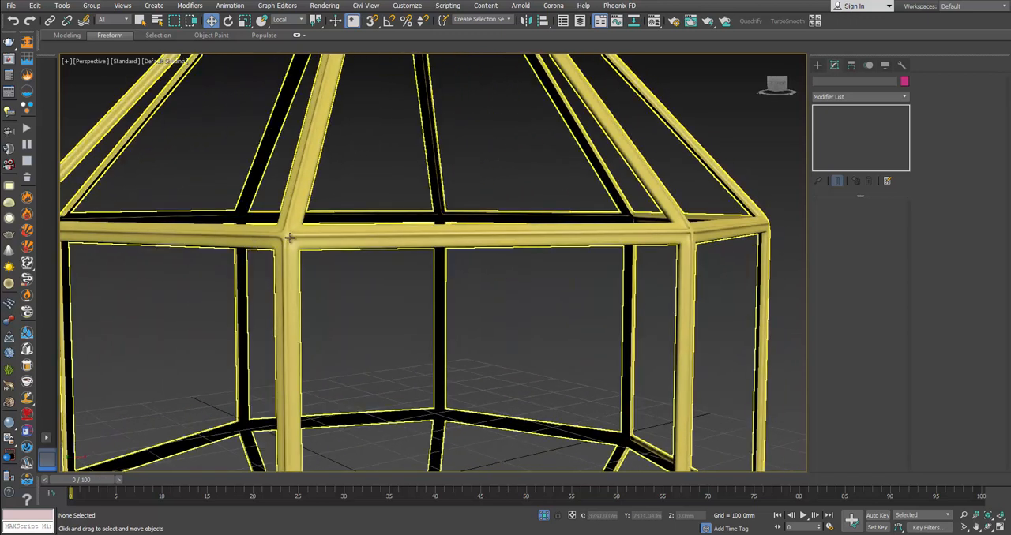
left_click(290, 238)
right_click(402, 246)
left_click(433, 161)
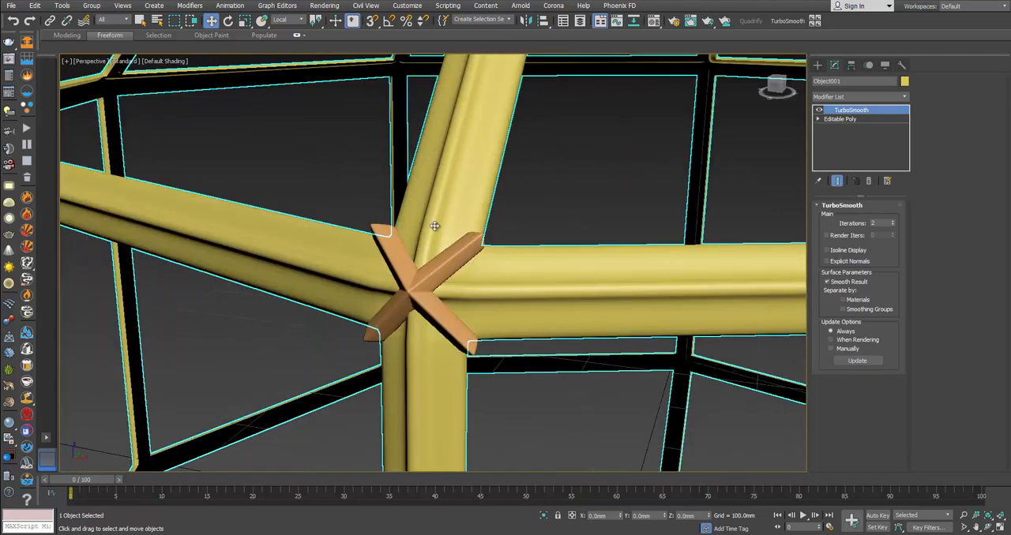
scroll(442, 251, "down", 1)
scroll(432, 271, "down", 1)
middle_click_drag(430, 272, 452, 268, "alt")
Step: Select the X-shaped ornament on the frame's upper ring joint and enable Affect Pivot Only for it
left_click(747, 193)
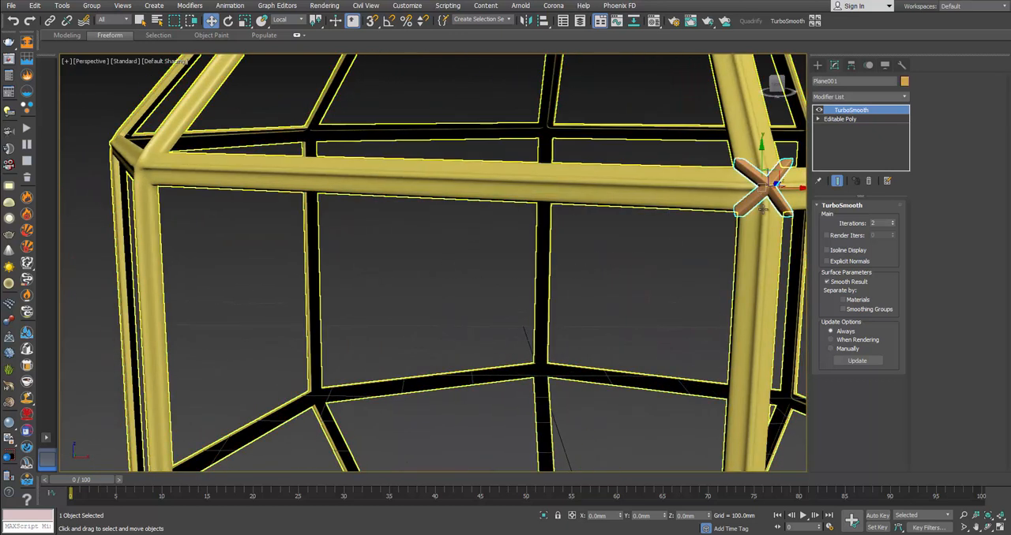
scroll(741, 221, "down", 1)
middle_click_drag(751, 211, 716, 234)
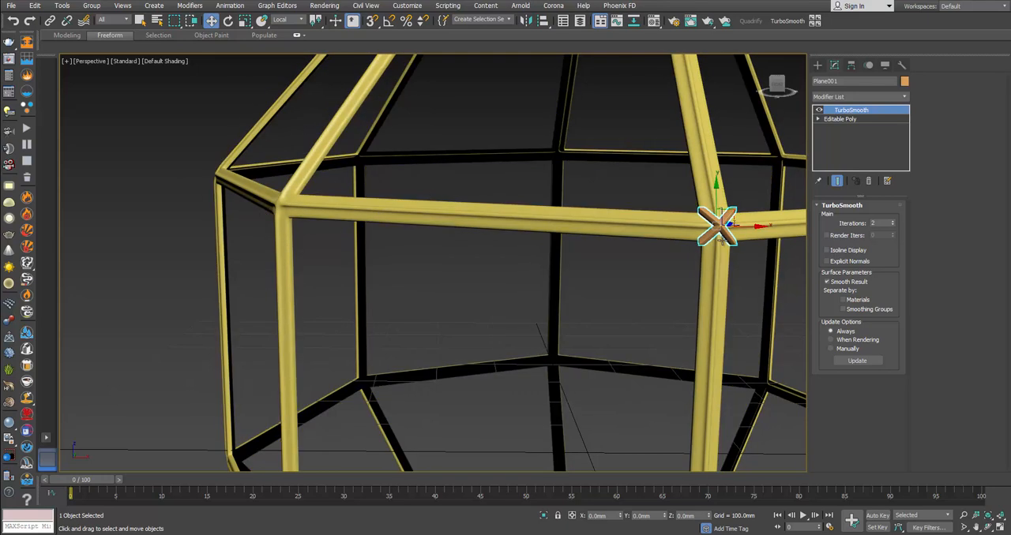
middle_click_drag(726, 232, 604, 292)
scroll(640, 288, "down", 1)
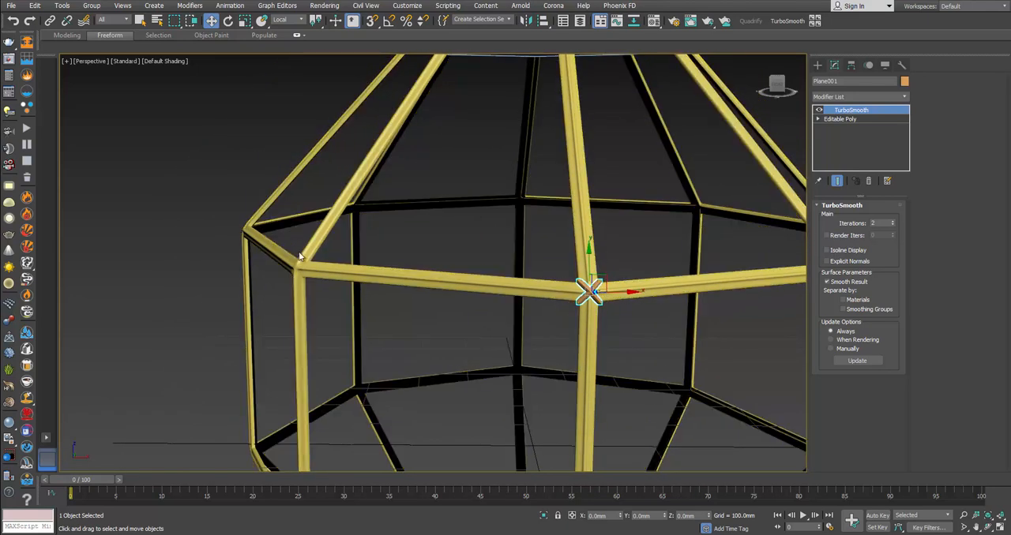
middle_click_drag(705, 274, 679, 300)
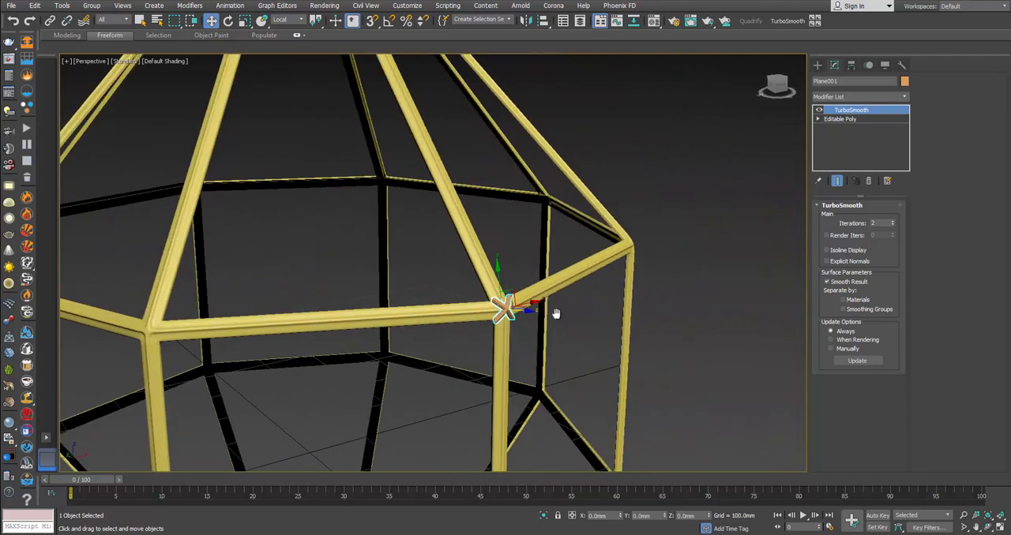
scroll(653, 300, "down", 2)
middle_click_drag(557, 315, 657, 306)
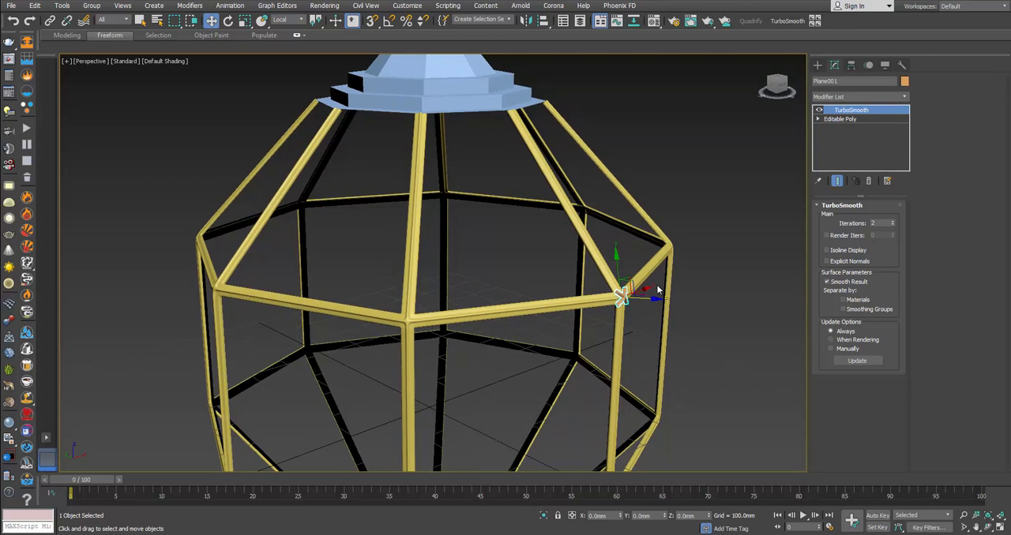
middle_click_drag(624, 300, 644, 335, "alt")
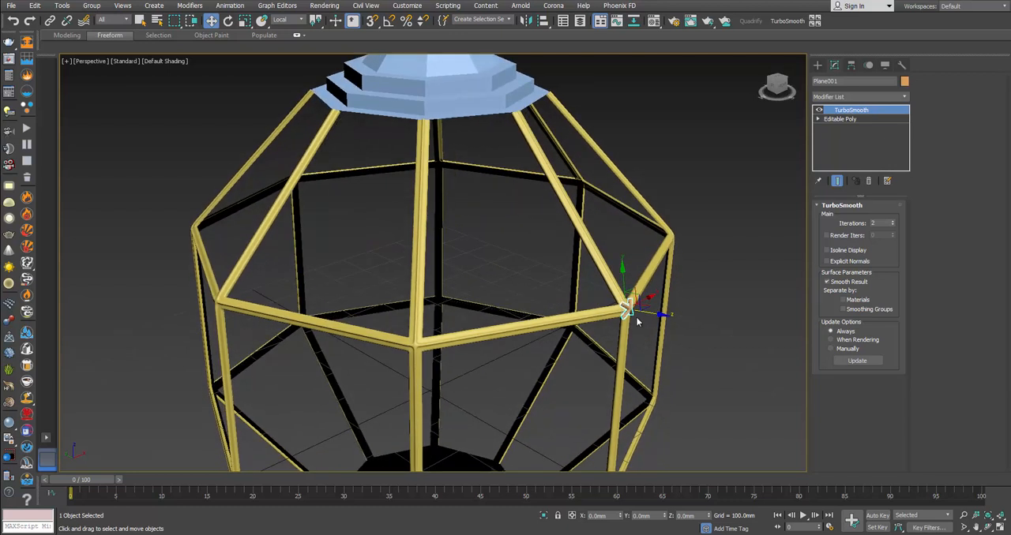
left_click(851, 64)
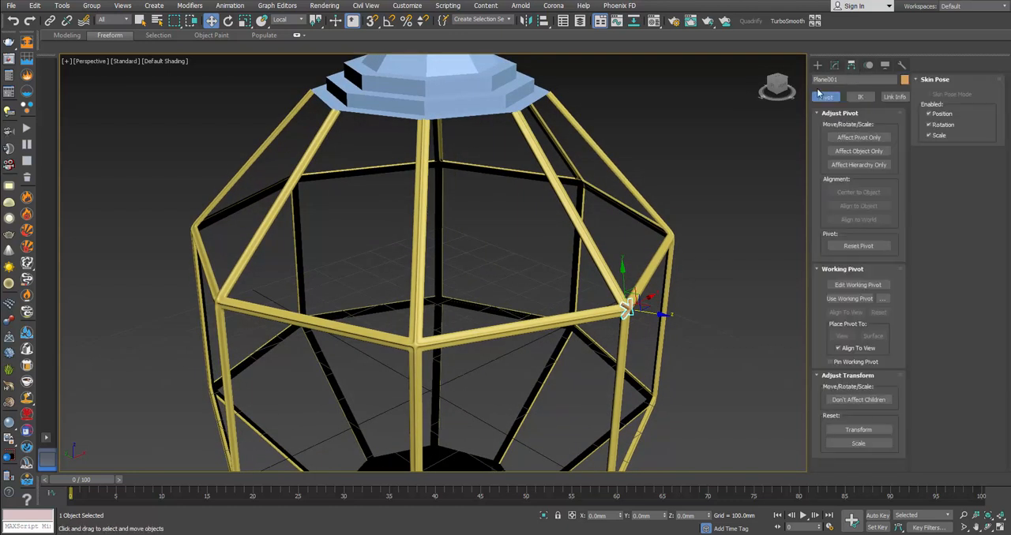
left_click(860, 138)
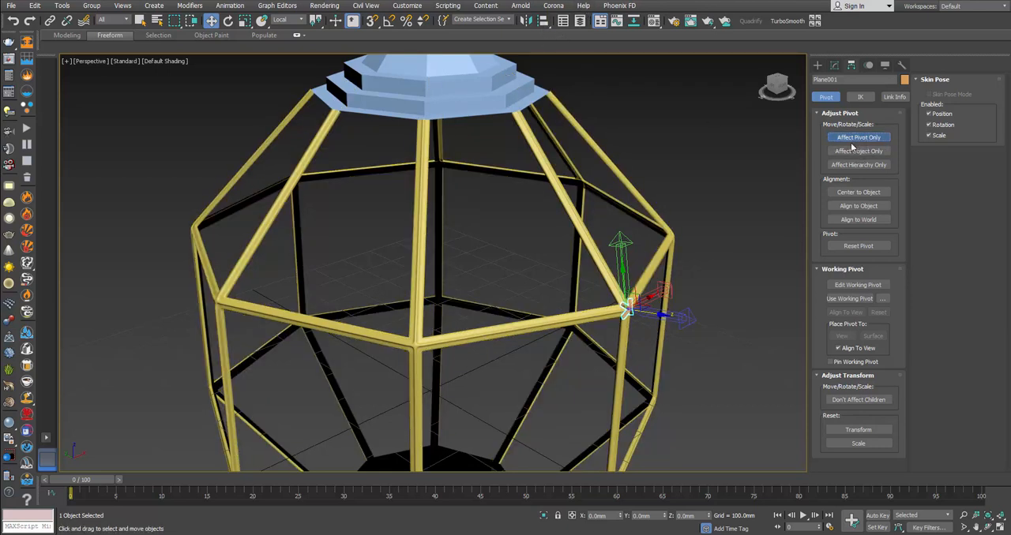
Step: Align the ornament's pivot point to the centre of the lantern frame on X, Y and Z, and turn off Affect Pivot Only
key("alt+a")
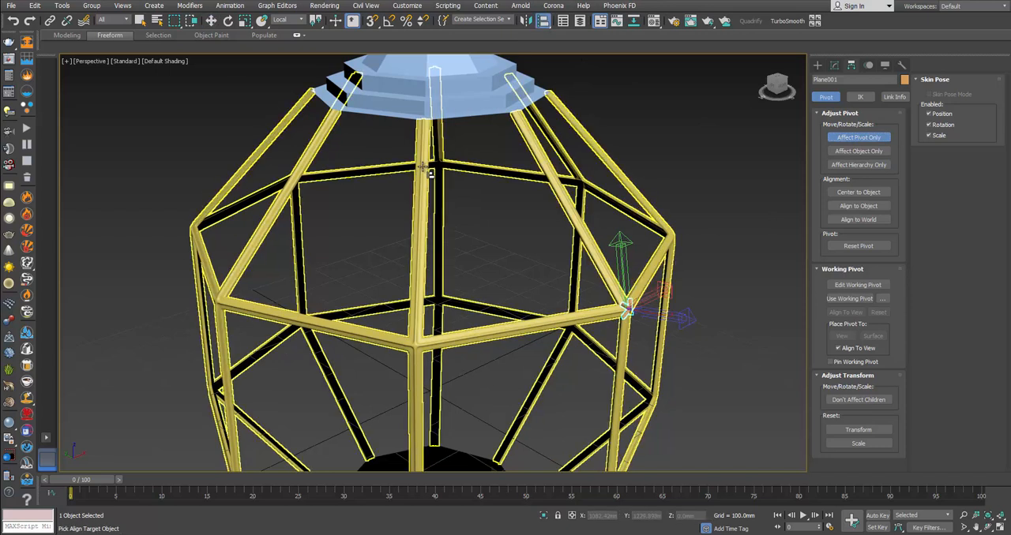
left_click(427, 162)
left_click(471, 247)
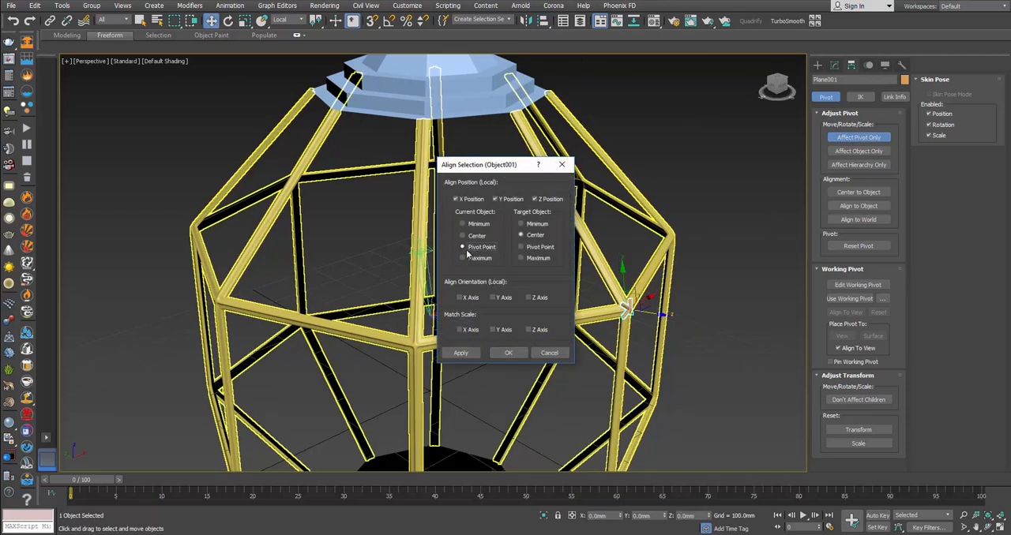
left_click(512, 352)
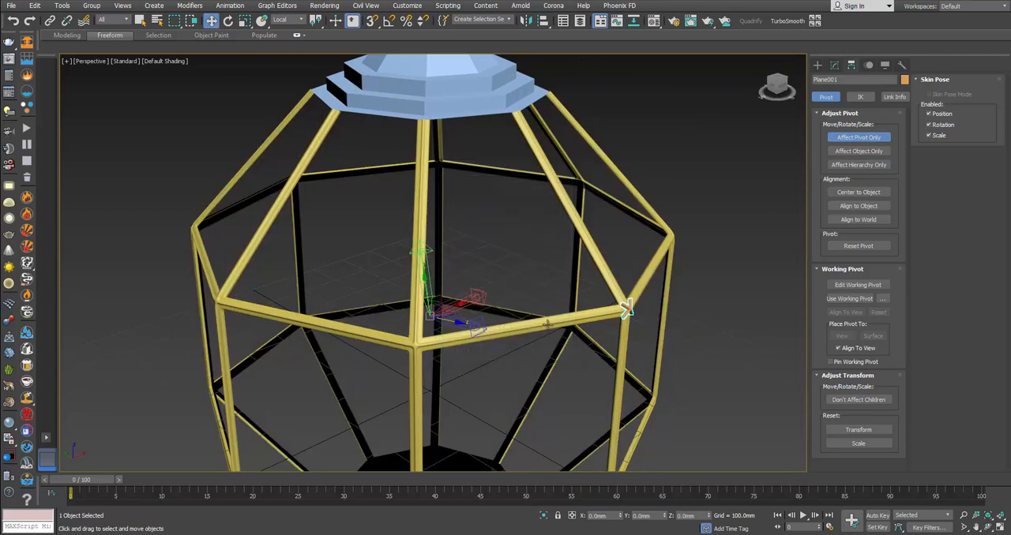
left_click(858, 137)
Step: Rotate-clone the ornament in 45° steps around the lantern with angle snap on, making 7 instances, and clear the selection
key("e")
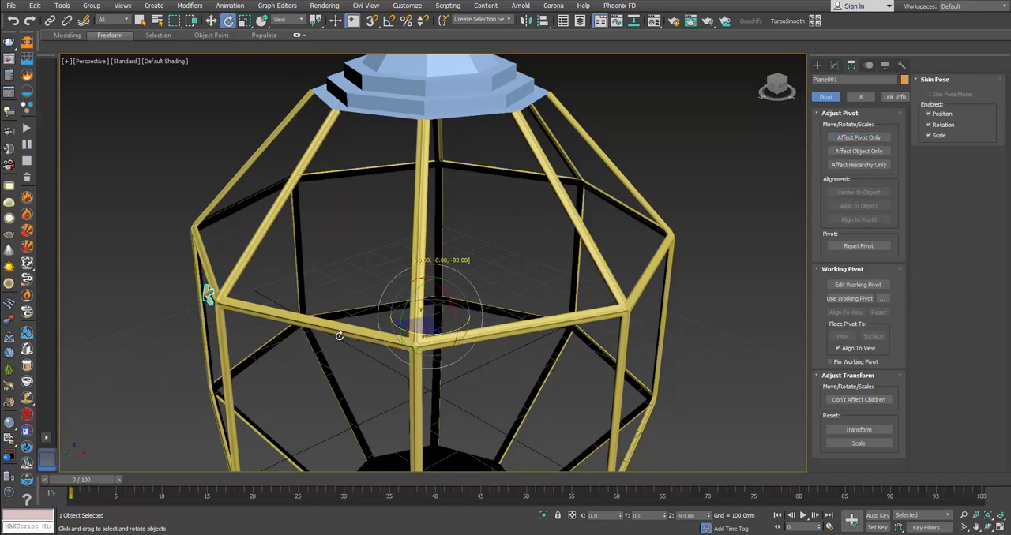
left_click(390, 21)
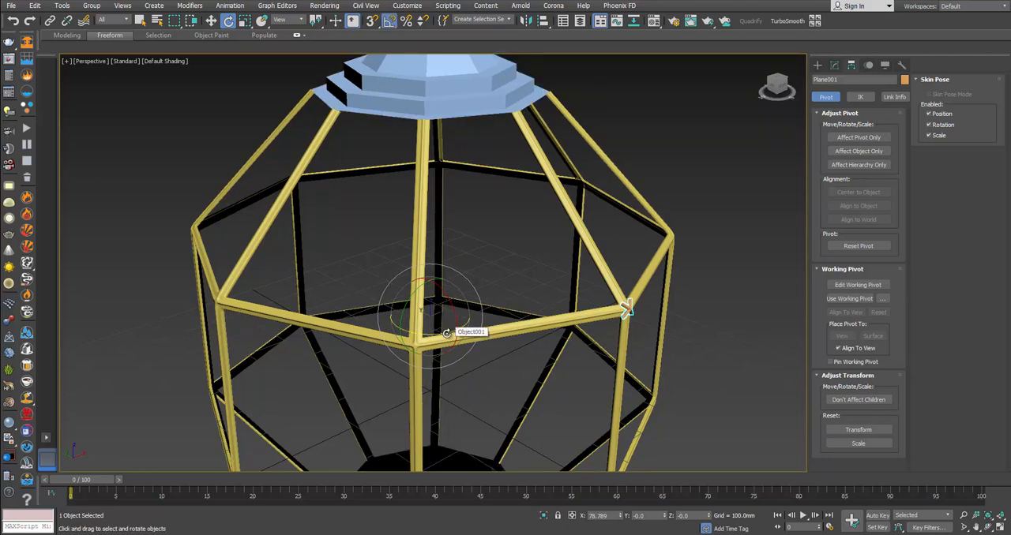
mouse_move(625, 310)
left_mouse_down("shift")
mouse_move(521, 337)
mouse_move(387, 346)
mouse_move(424, 341)
left_mouse_up("shift")
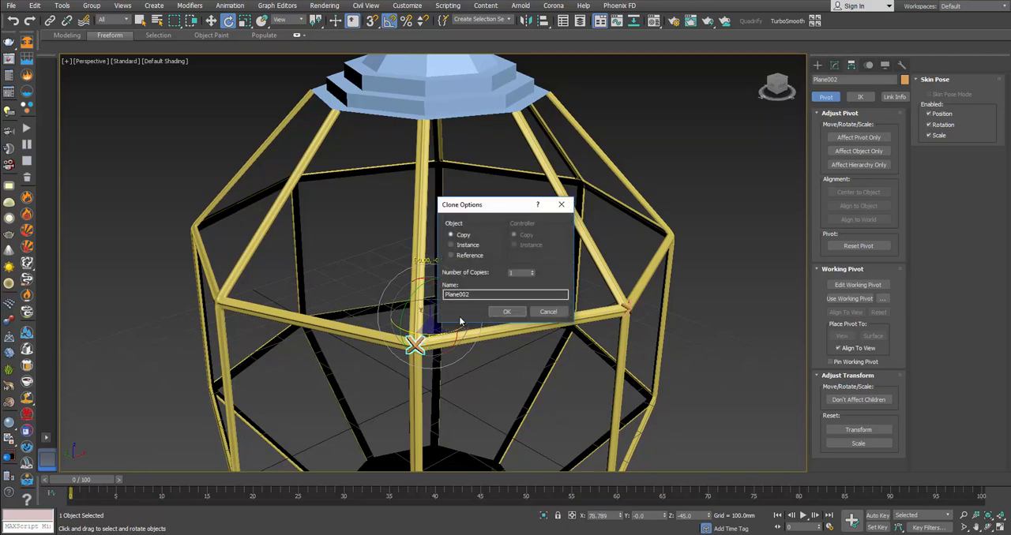
left_click(452, 245)
type("3")
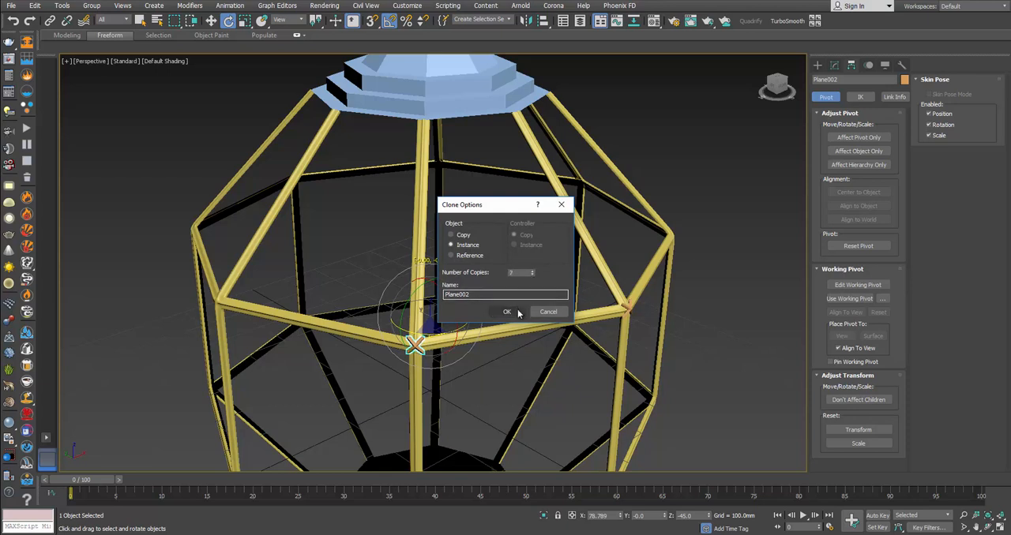
left_click(507, 312)
mouse_move(473, 309)
middle_mouse_down("alt")
mouse_move(419, 300)
mouse_move(478, 298)
mouse_move(481, 306)
mouse_move(371, 292)
mouse_move(479, 294)
middle_mouse_up("alt")
scroll(372, 292, "down", 3)
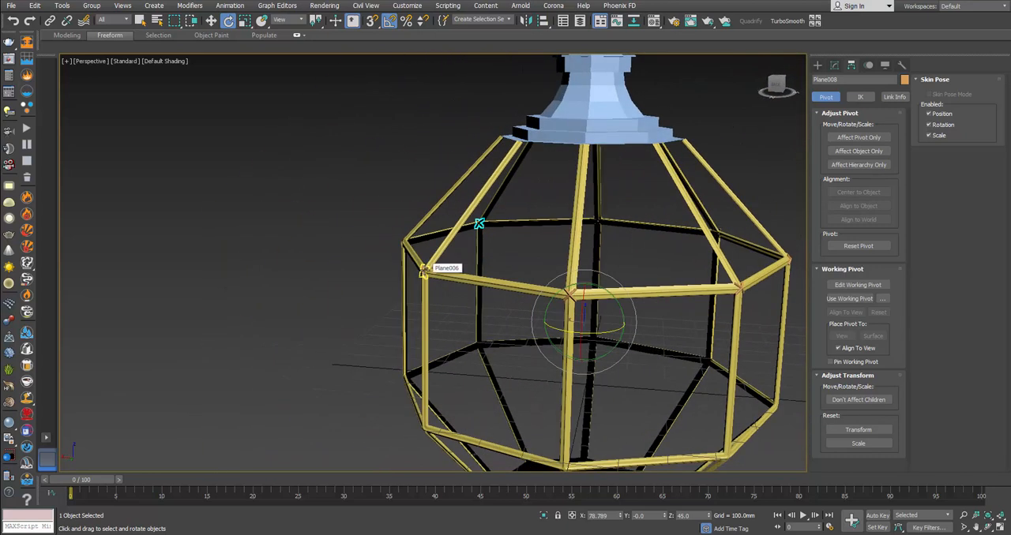
scroll(423, 272, "up", 3)
scroll(411, 233, "down", 5)
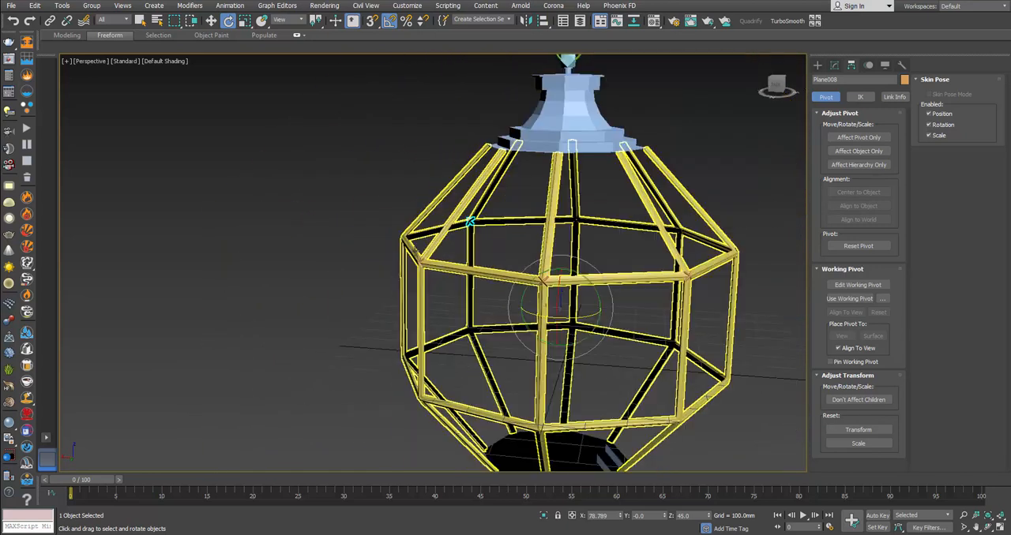
middle_click_drag(518, 265, 618, 239, "alt")
left_click(634, 248)
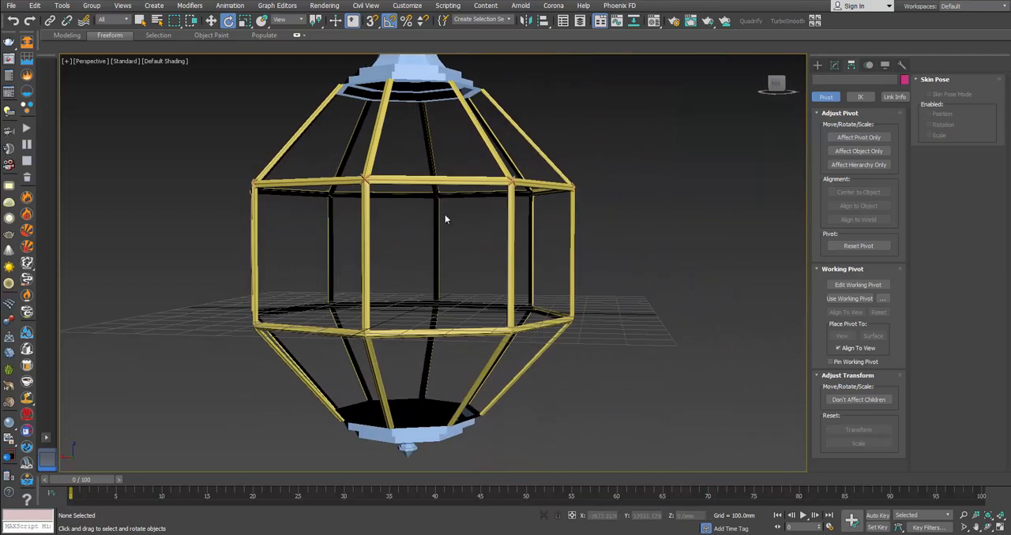
Step: Clone one of the upper ring's X-shaped ornaments in place as an instance
left_click(364, 181)
key("w")
middle_click_drag(429, 229, 390, 240, "alt")
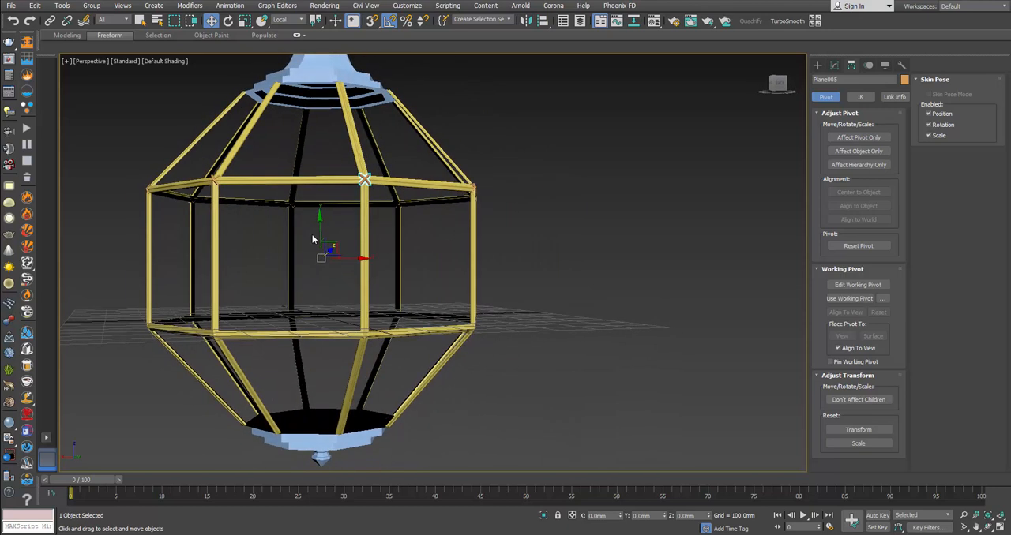
scroll(363, 194, "up", 3)
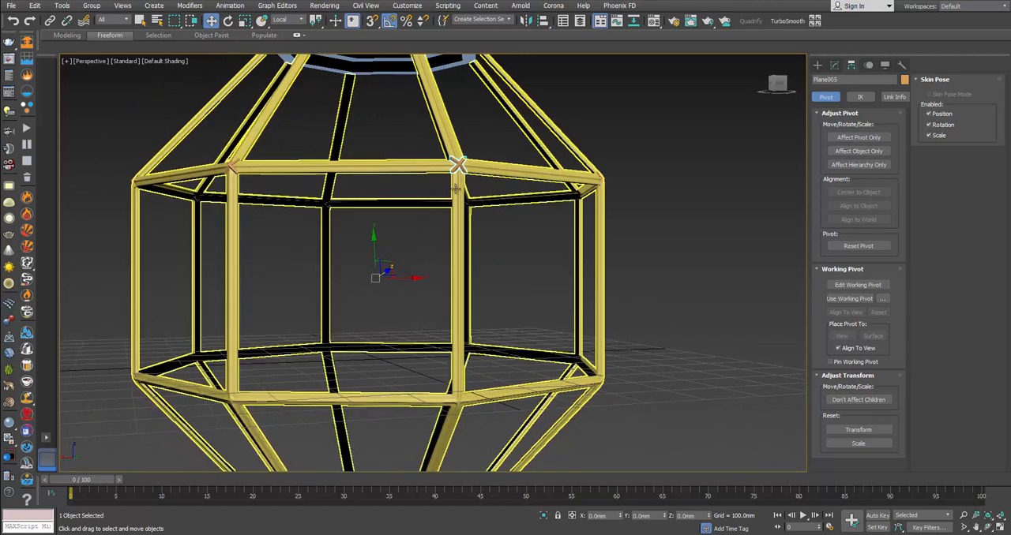
middle_click_drag(407, 229, 388, 239, "alt")
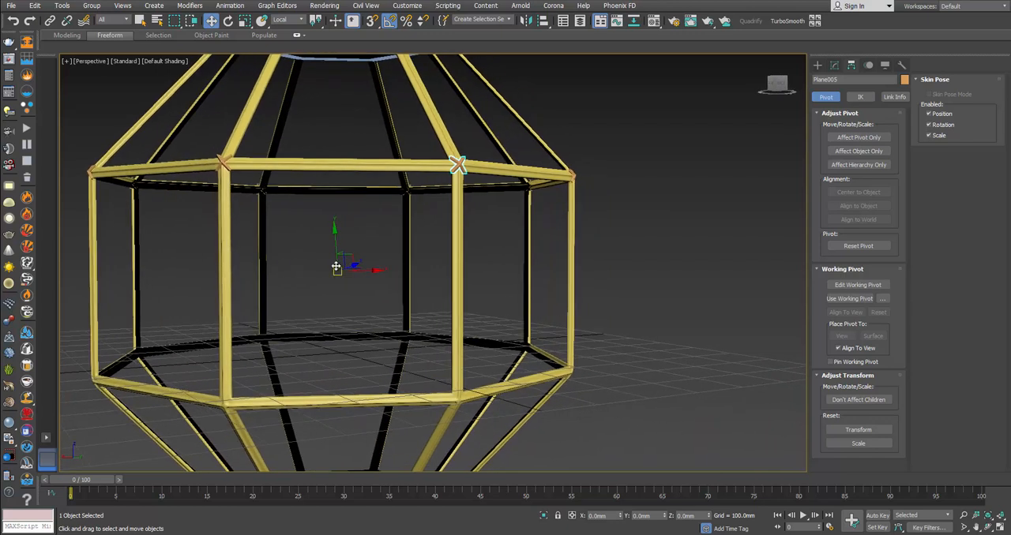
right_click(376, 252)
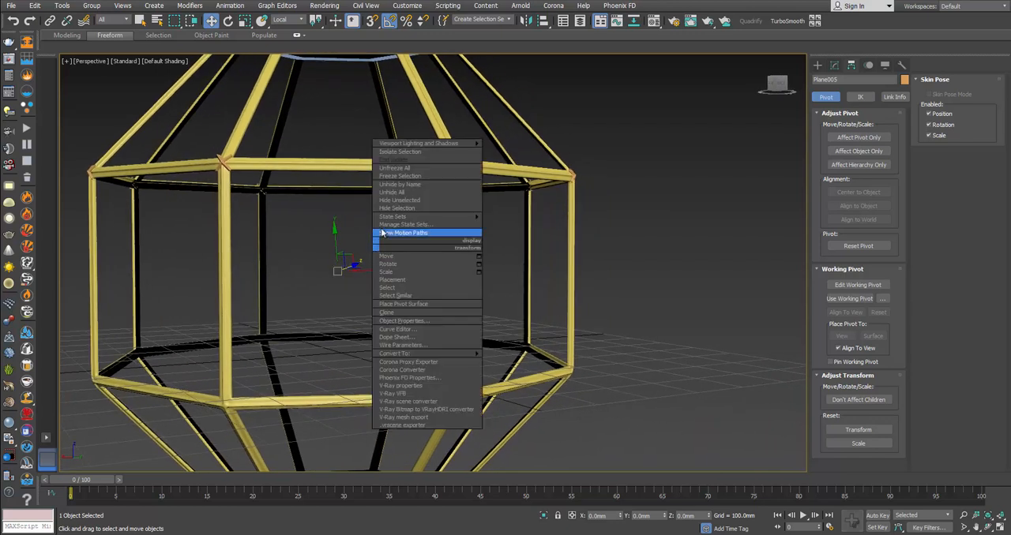
left_click(394, 313)
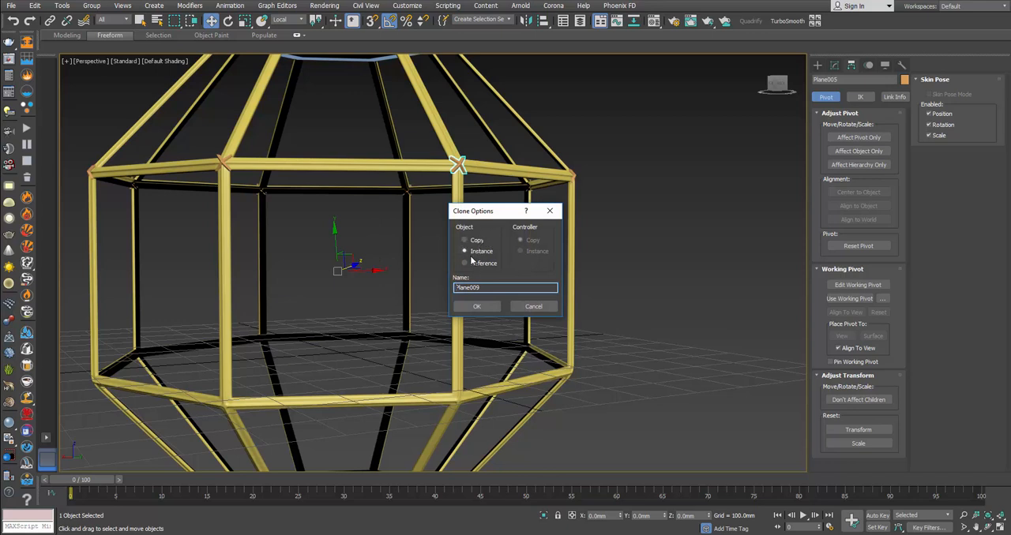
left_click(477, 306)
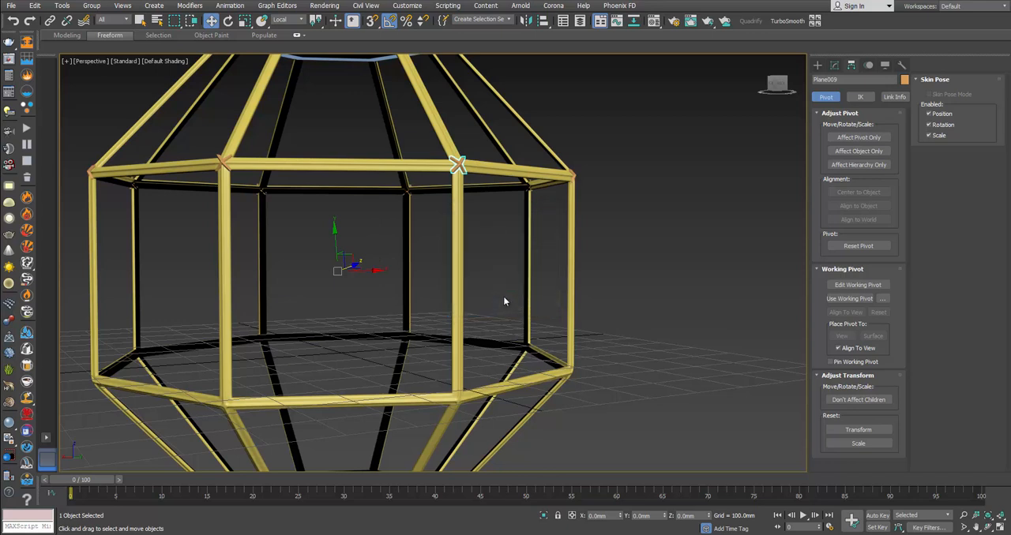
left_click(525, 21)
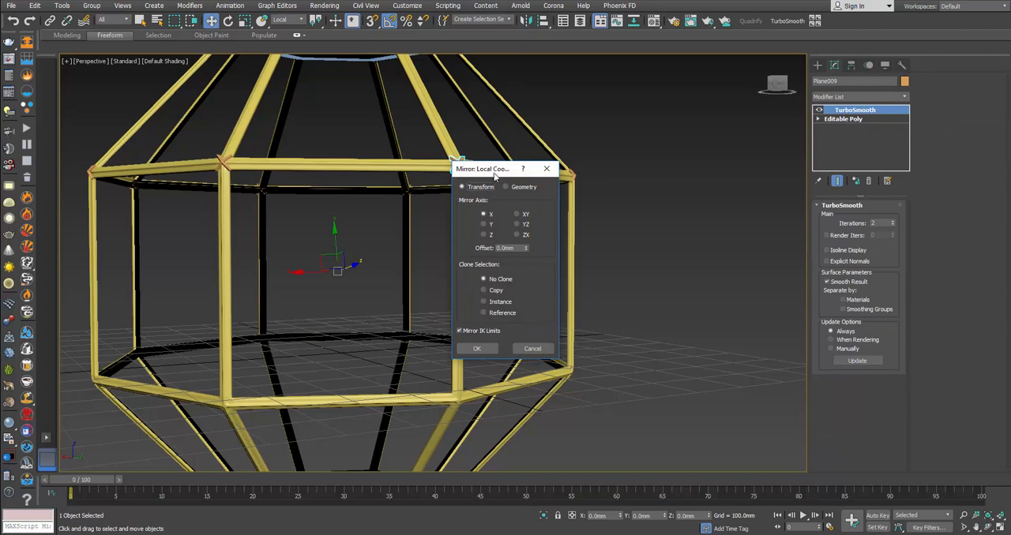
left_click_drag(496, 175, 631, 178)
left_click(619, 228)
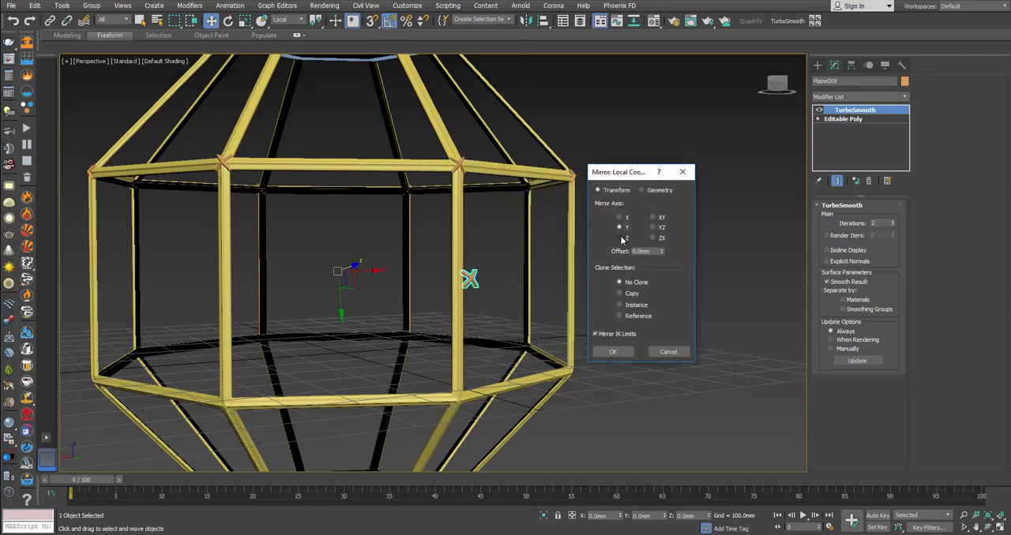
left_click(620, 239)
left_click(619, 228)
left_click(670, 351)
Step: Remove the TurboSmooth modifier from the instanced X-shaped ornaments
middle_click_drag(540, 296, 585, 291, "alt")
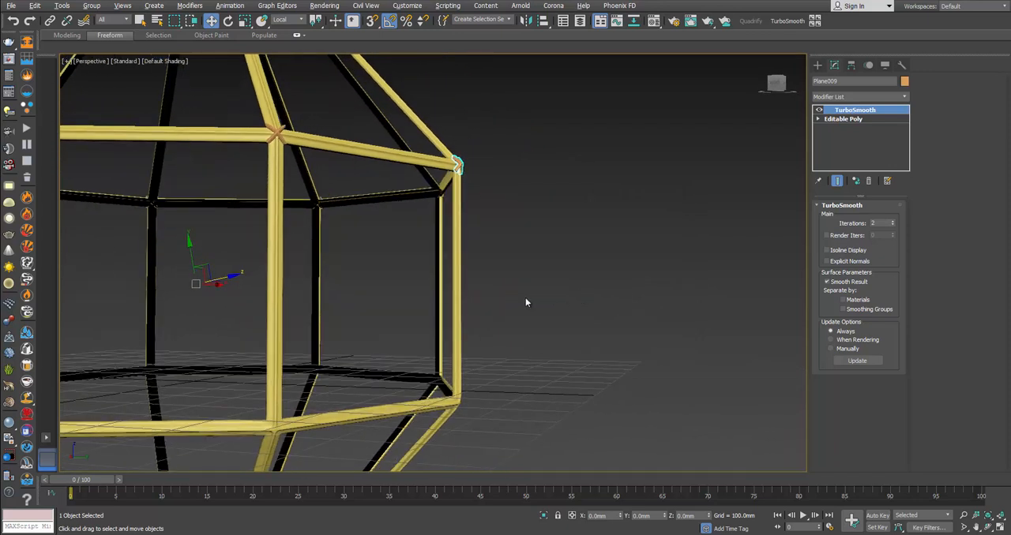
middle_click_drag(526, 300, 484, 274, "alt")
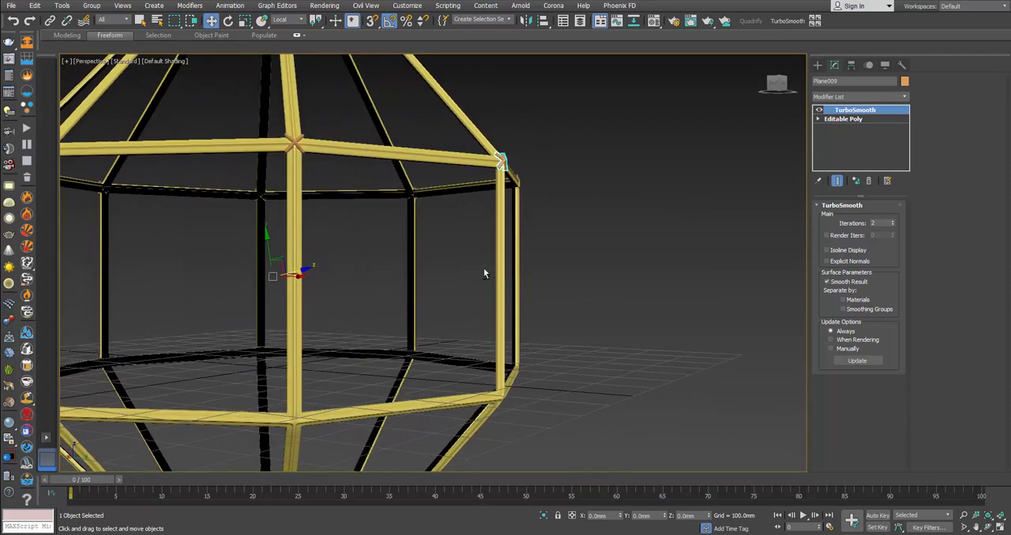
middle_click_drag(677, 183, 708, 210)
scroll(746, 201, "down", 3)
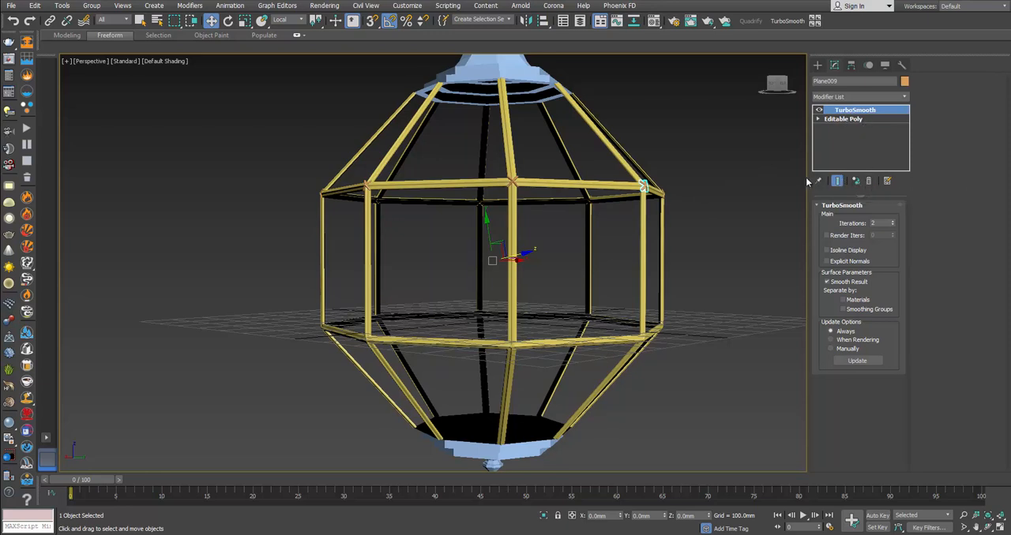
left_click(867, 181)
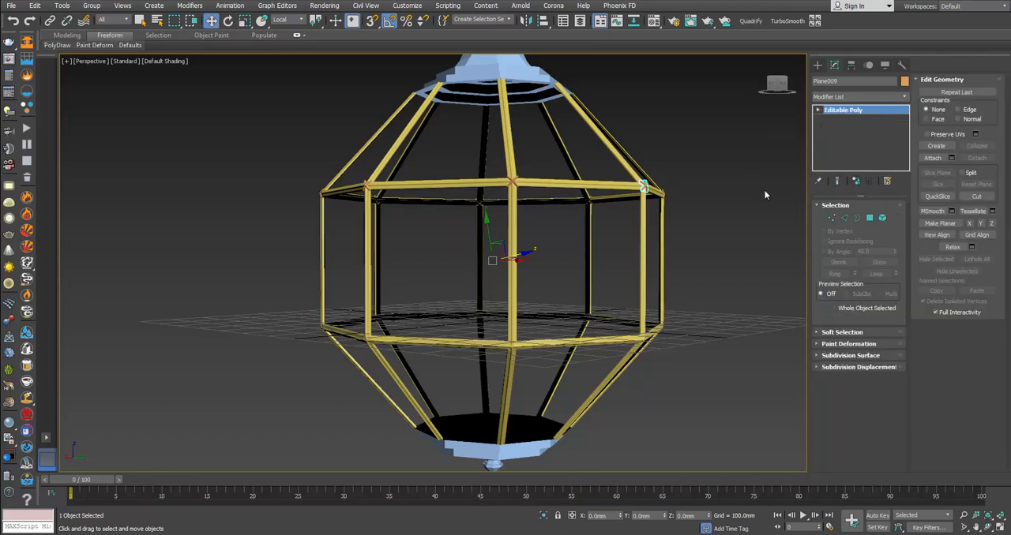
scroll(436, 163, "up", 5)
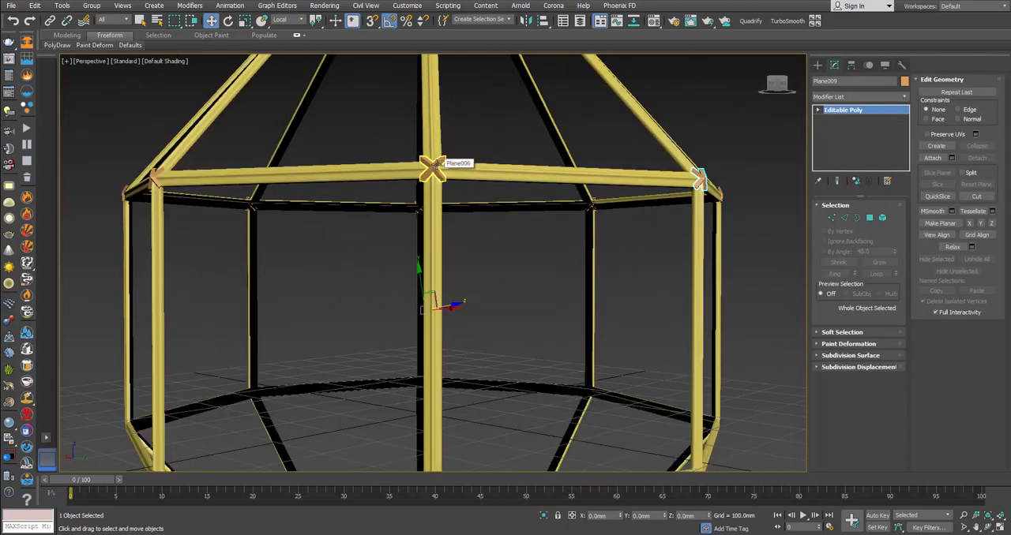
scroll(436, 163, "down", 2)
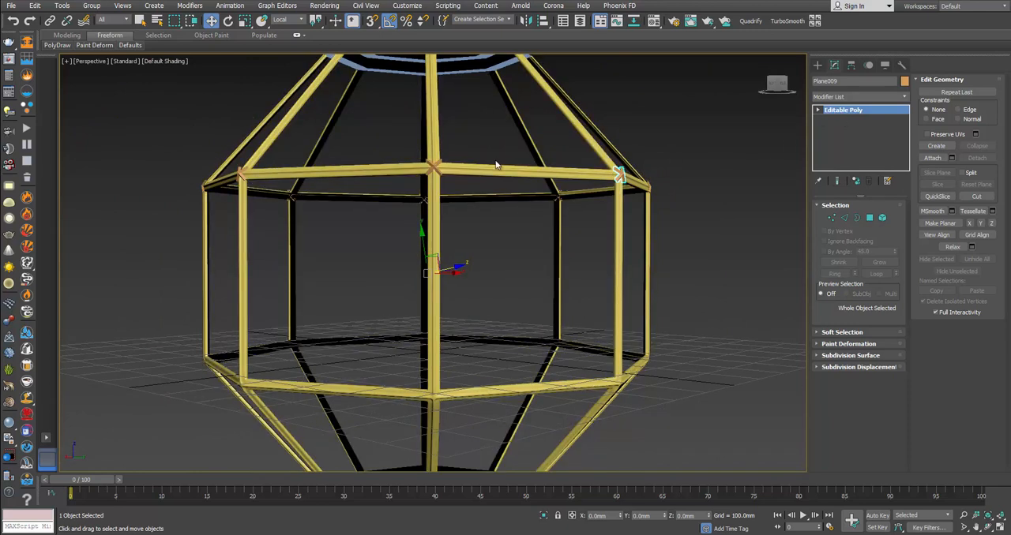
Step: Select all X-shaped ornaments around the upper ring and isolate them
left_click_drag(218, 229, 161, 229)
left_click_drag(161, 229, 740, 393, "alt")
right_click(737, 252)
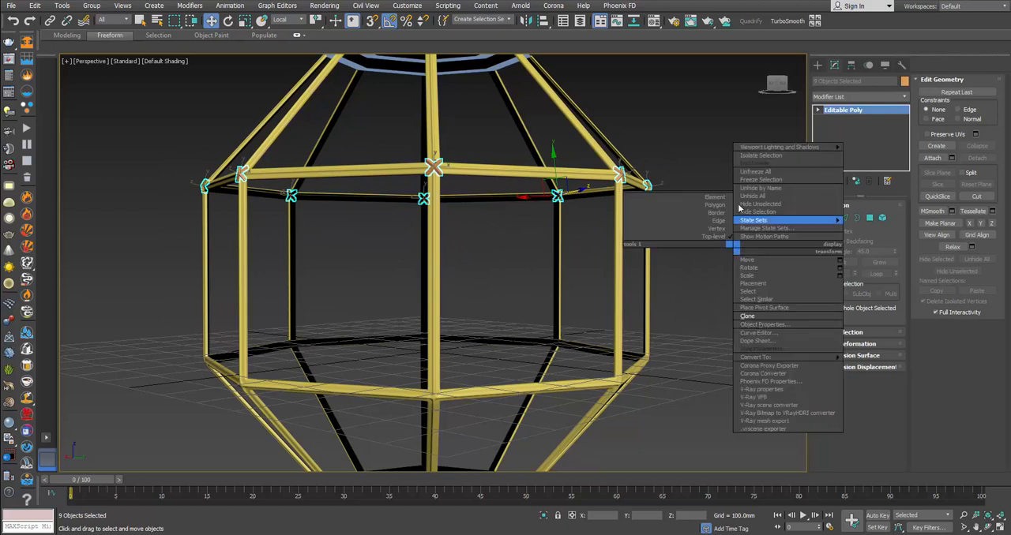
left_click(782, 158)
left_click(632, 202)
Step: Make one of the isolated ornaments unique and attach all the other ornaments to it
left_click(514, 262)
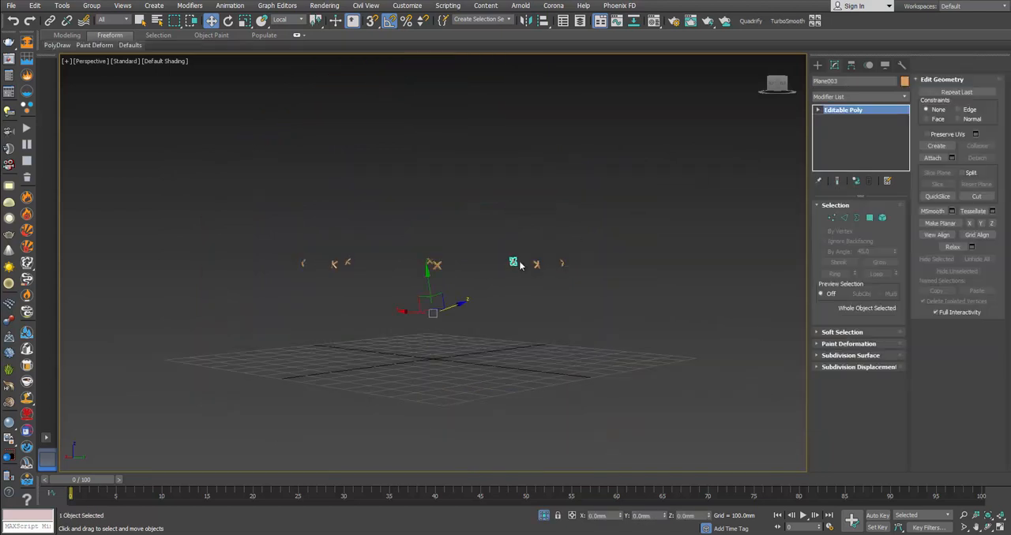
scroll(646, 252, "up", 3)
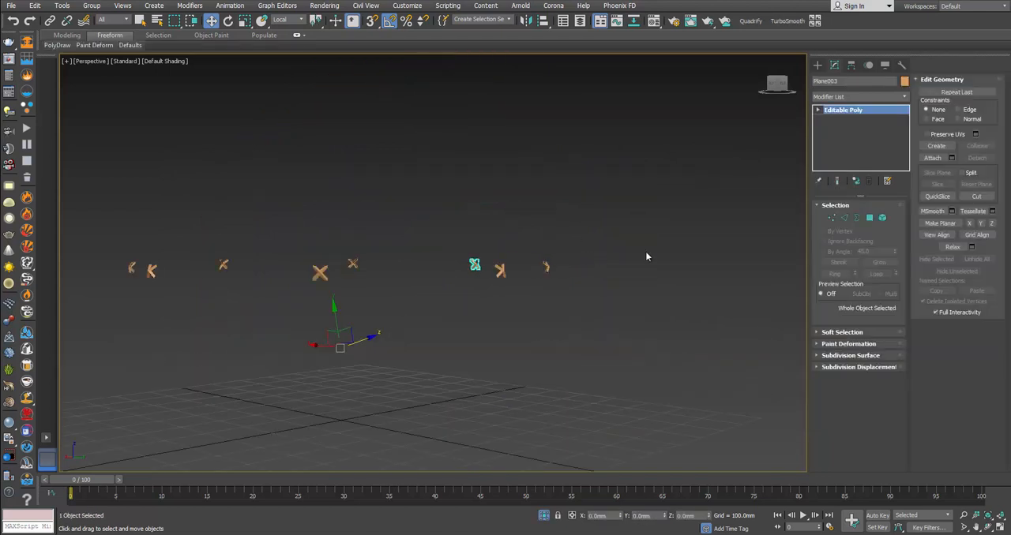
left_click(859, 181)
left_click(87, 63)
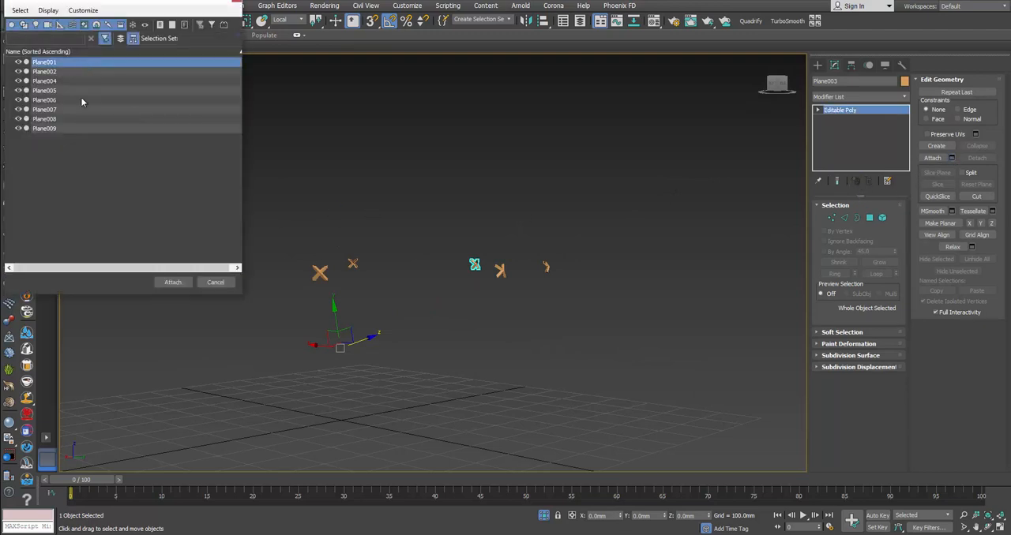
left_click(76, 130, "shift")
left_click(173, 282)
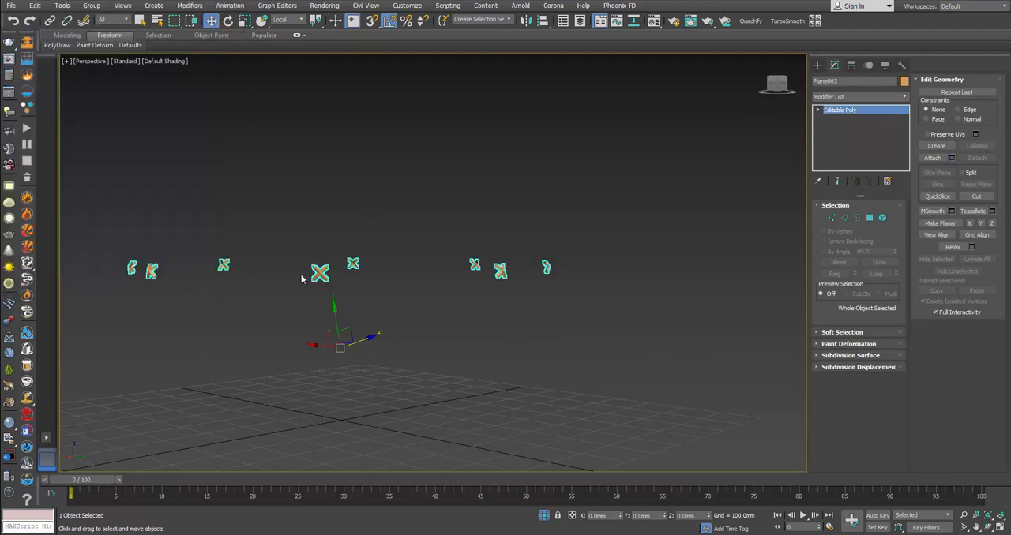
Step: Switch the reference coordinate system to View and clone the merged X-shaped ornaments in place as a copy
middle_click_drag(305, 276, 454, 284, "alt")
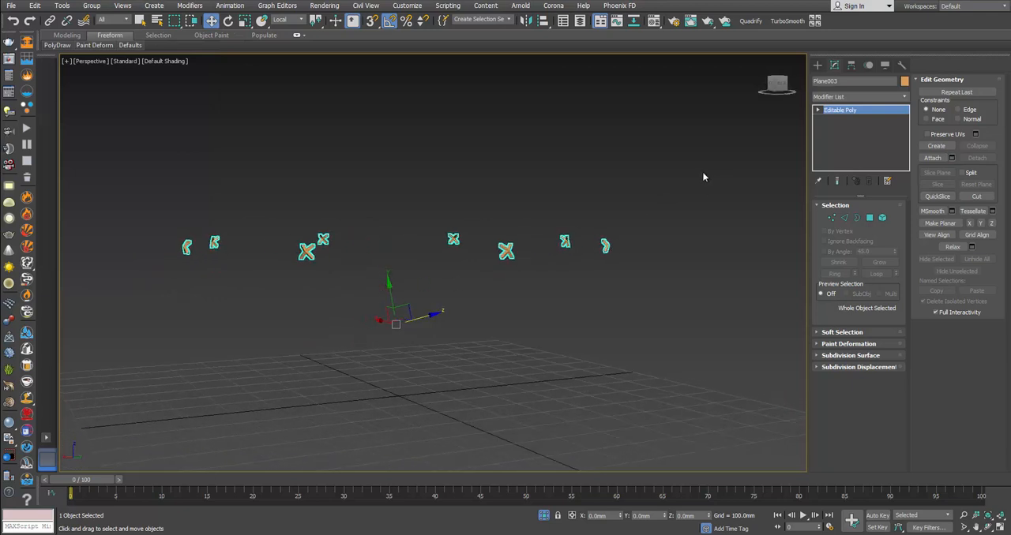
left_click(289, 20)
left_click(280, 33)
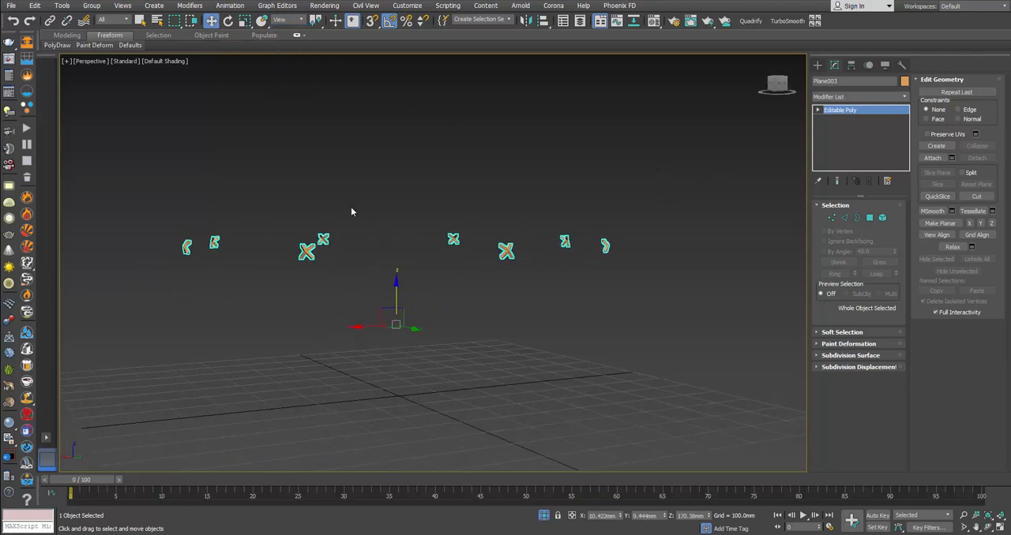
middle_click_drag(291, 85, 466, 239, "alt")
right_click(467, 242)
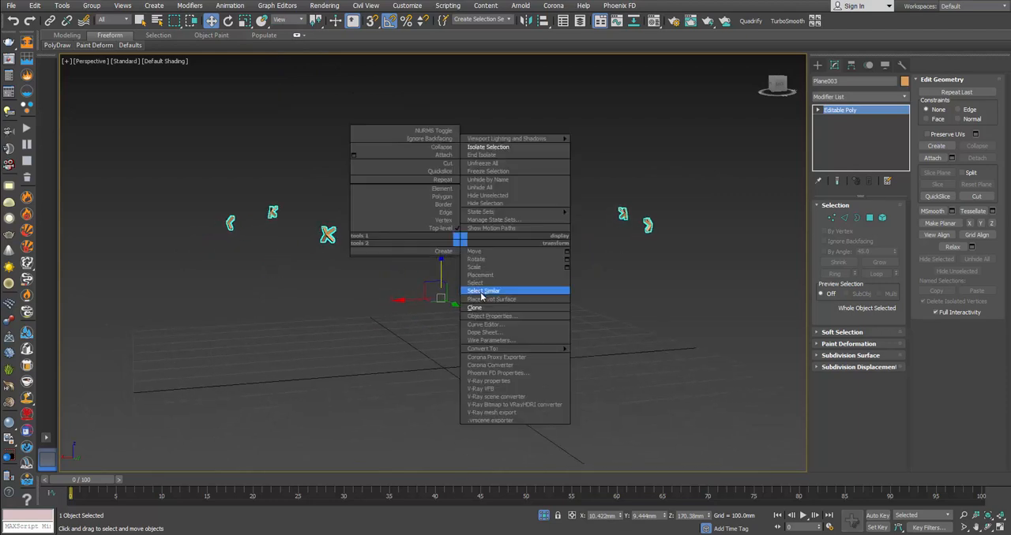
left_click(464, 292)
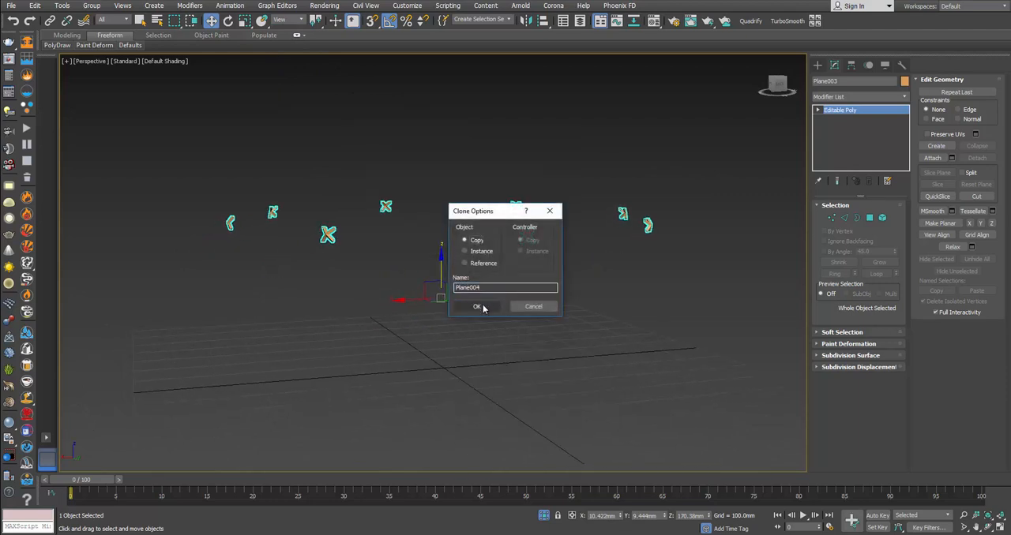
left_click(476, 306)
Step: Mirror the copied ring of ornaments about the Z axis with No Clone
middle_click_drag(455, 294, 472, 271, "alt")
left_click(526, 20)
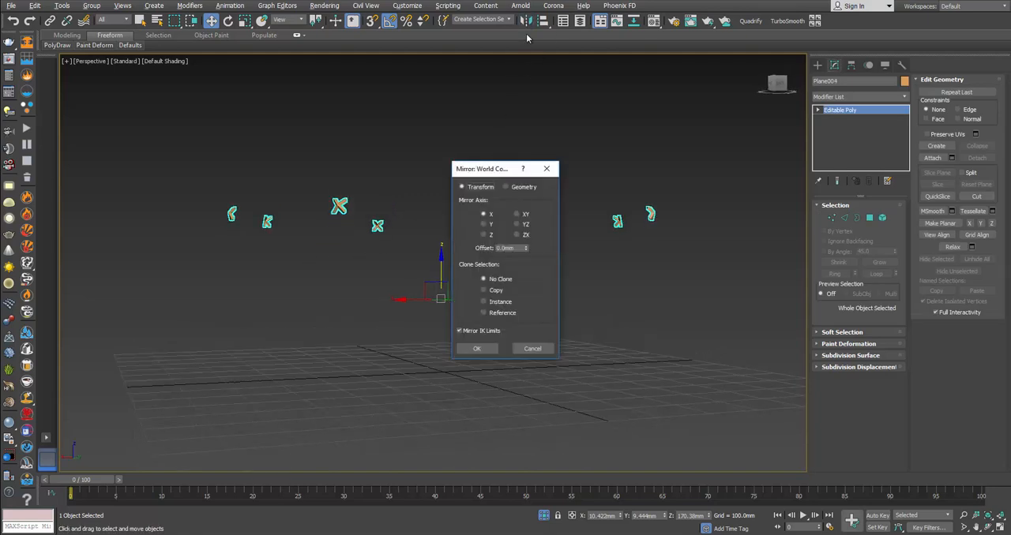
left_click(484, 235)
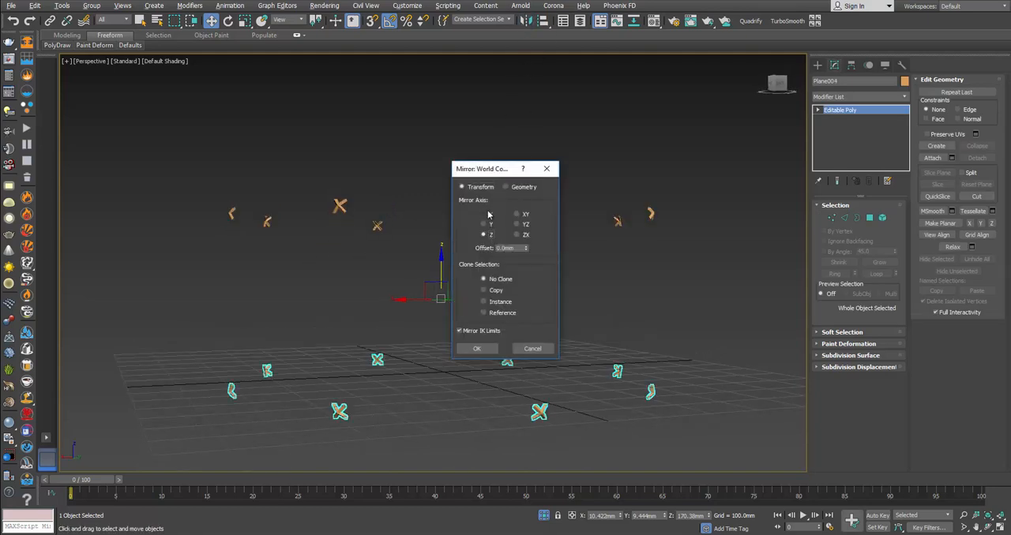
left_click(476, 348)
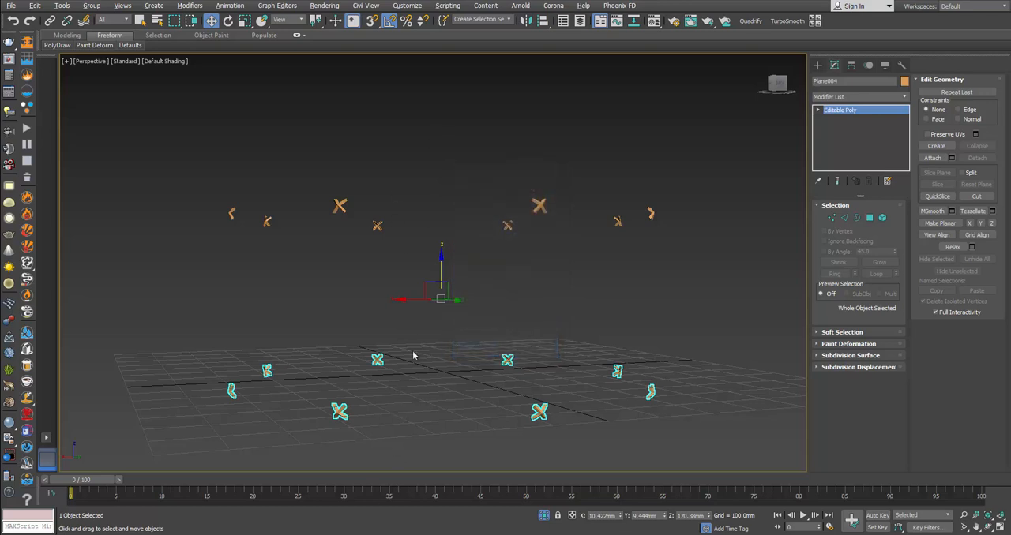
Step: End the isolation and check the mirrored ornaments against the joints of the frame's lower ring
right_click(449, 341)
left_click(471, 263)
right_click(470, 262)
left_click(493, 173)
middle_click_drag(479, 325, 474, 225)
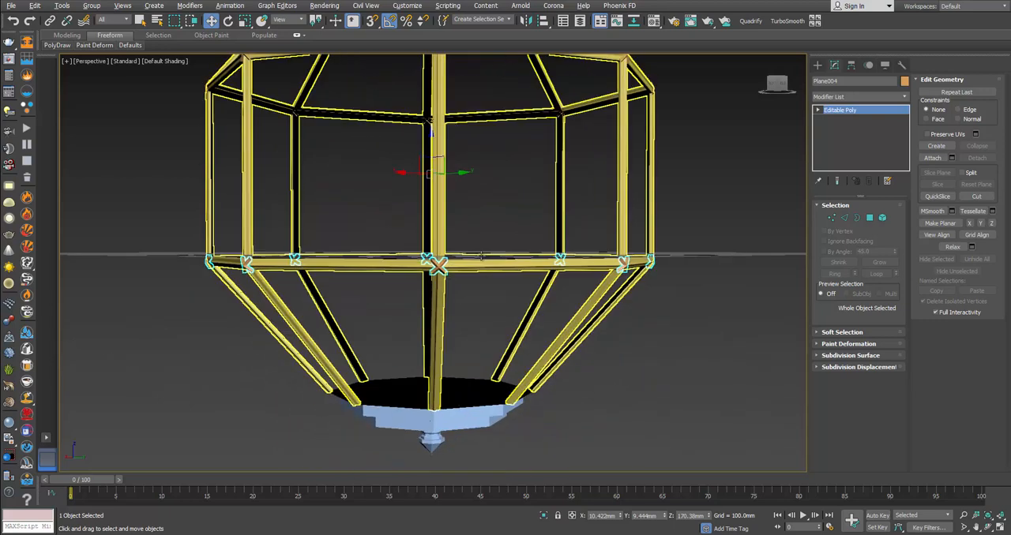
scroll(461, 267, "up", 3)
middle_click_drag(461, 267, 483, 291, "alt")
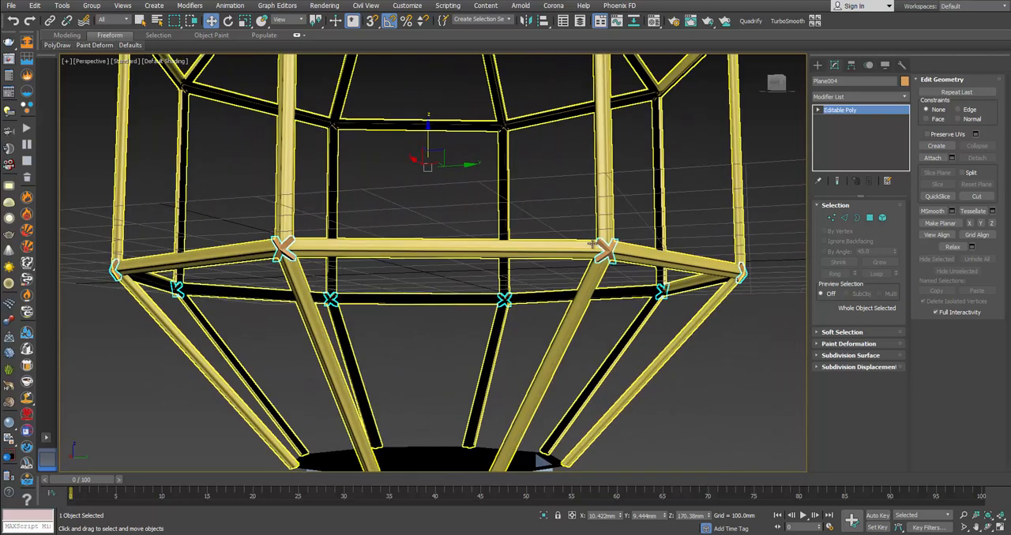
Step: Attach the upper ring's ornaments to the lower ring's ornaments as one object
scroll(545, 280, "down", 3)
middle_click_drag(553, 279, 578, 314)
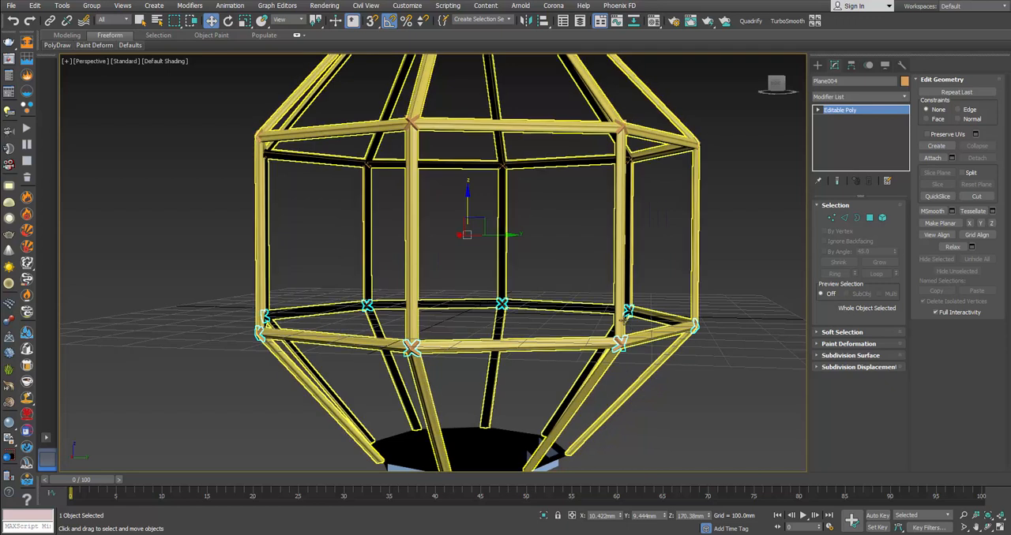
left_click(932, 158)
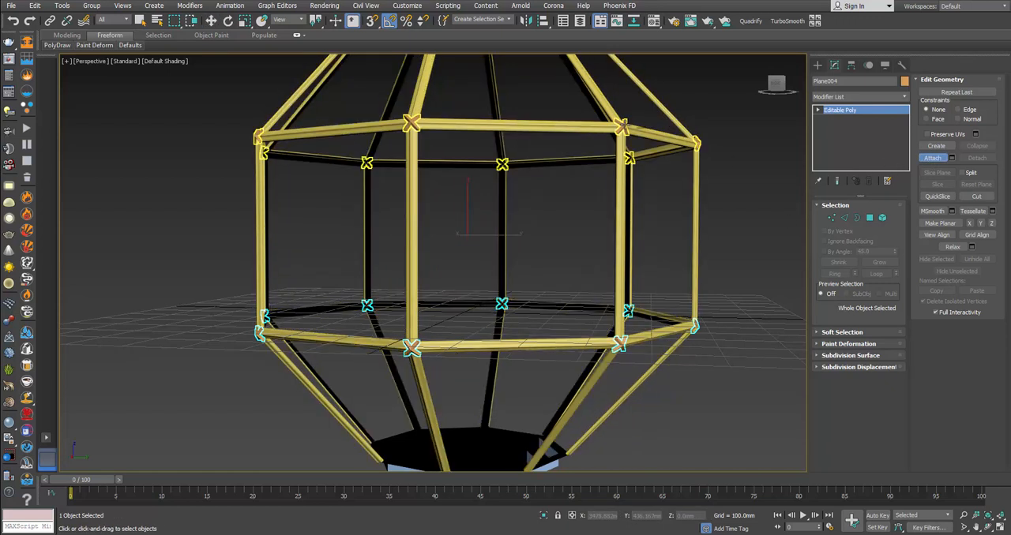
key("w")
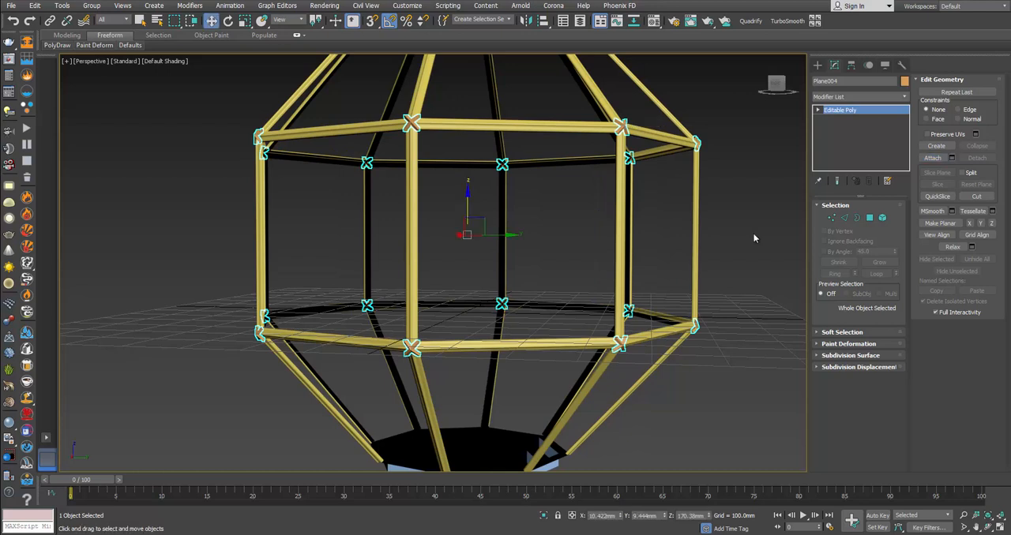
Step: Apply TurboSmooth with 2 iterations to the combined ornaments and inspect them on the upper ring
left_click(780, 23)
middle_click_drag(709, 167, 679, 205)
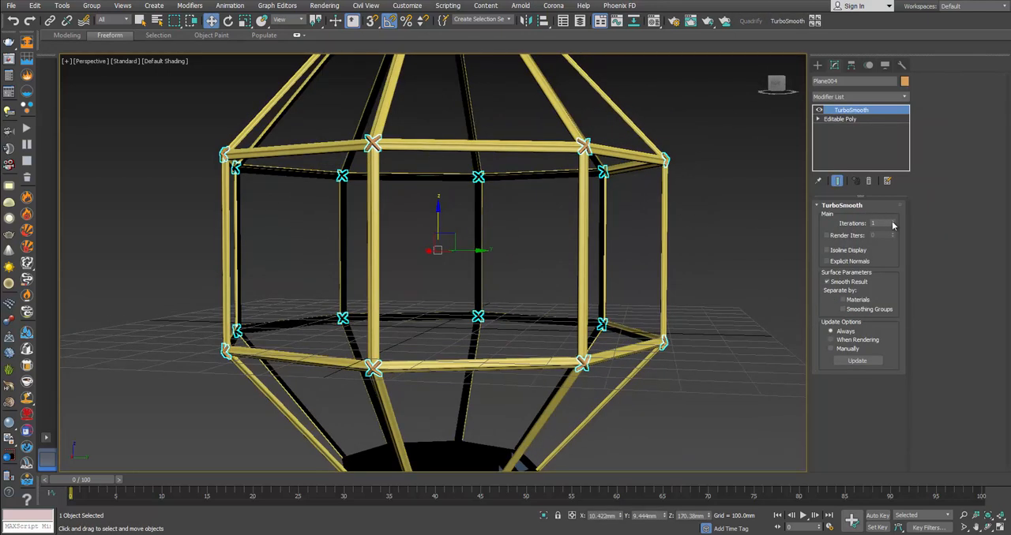
middle_click_drag(641, 225, 634, 278)
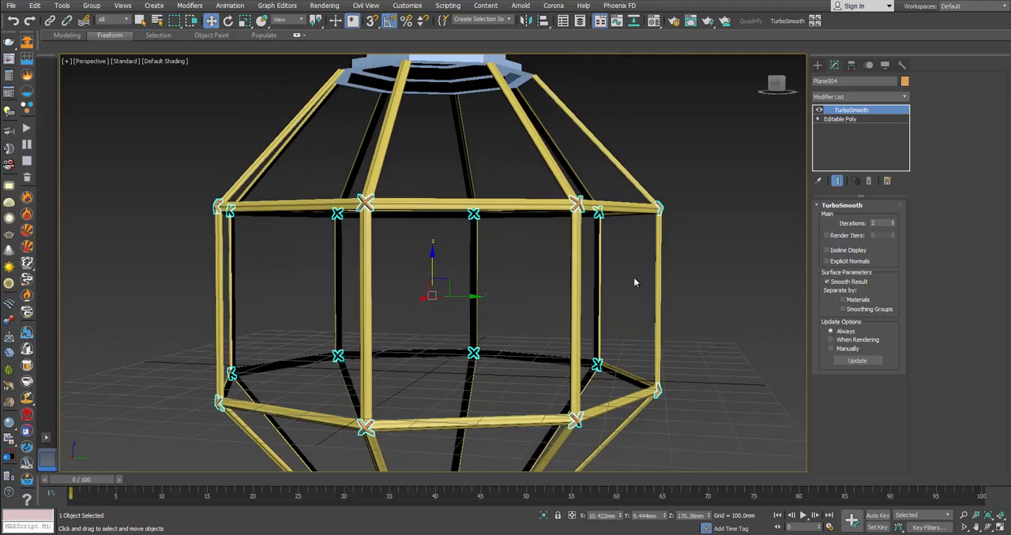
scroll(596, 189, "up", 5)
scroll(596, 197, "down", 5)
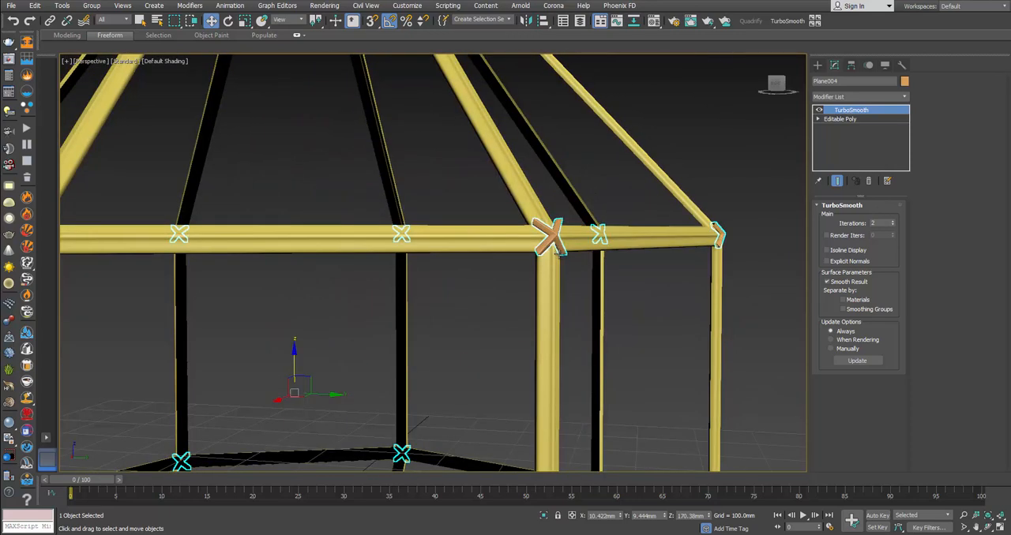
scroll(562, 252, "down", 3)
Step: Isolate the lantern frame at its Editable Poly level beneath TurboSmooth and display its edged faces
middle_click_drag(571, 275, 603, 172, "alt")
scroll(528, 216, "up", 3)
left_click(528, 216)
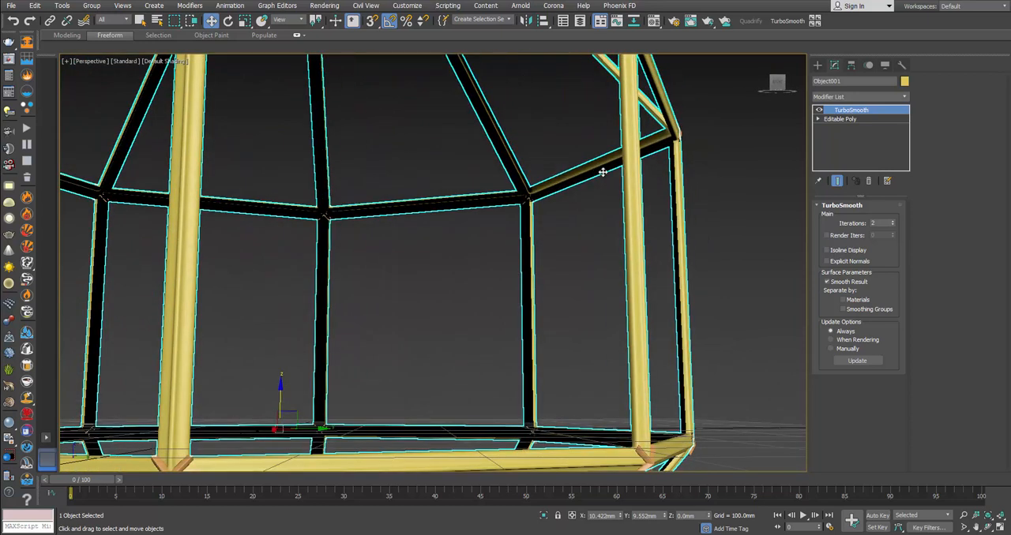
middle_click_drag(628, 280, 618, 311)
scroll(589, 126, "up", 3)
middle_click_drag(646, 114, 605, 288)
left_click(839, 118)
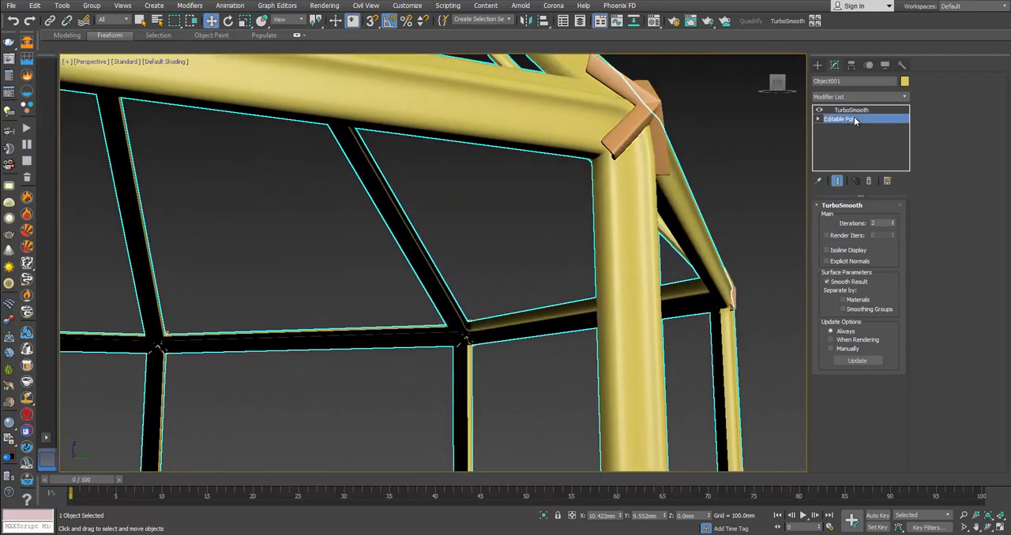
right_click(634, 171)
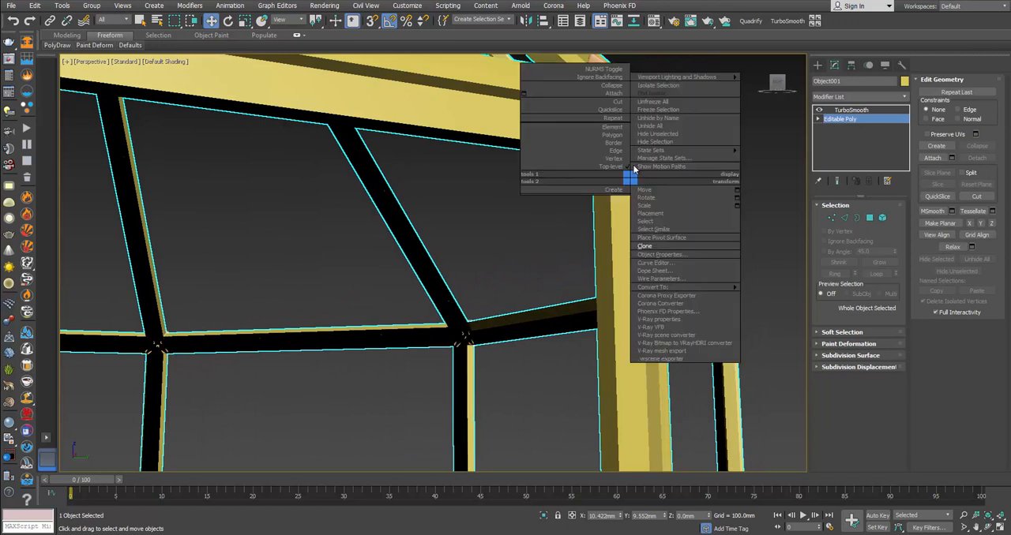
left_click(651, 91)
scroll(554, 177, "up", 5)
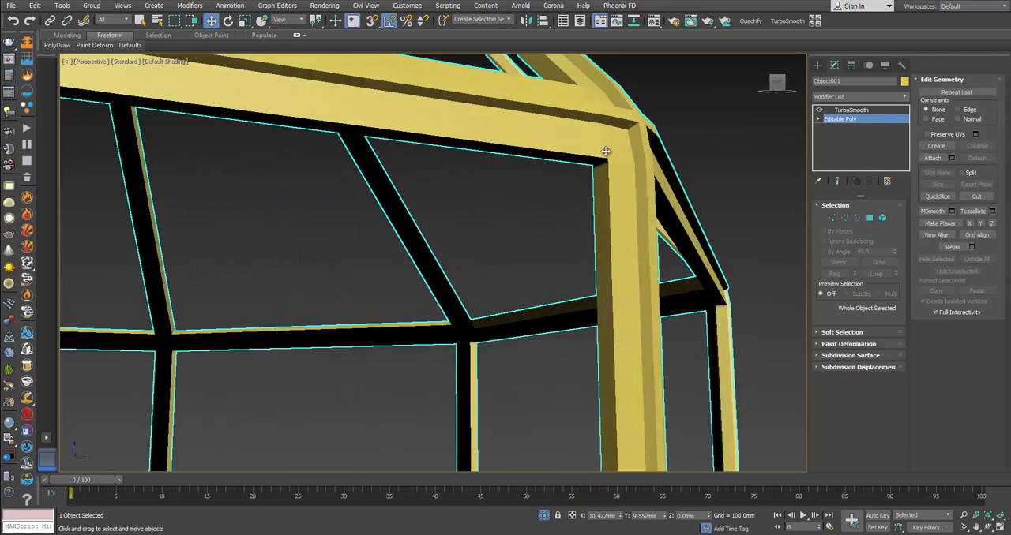
key("F4")
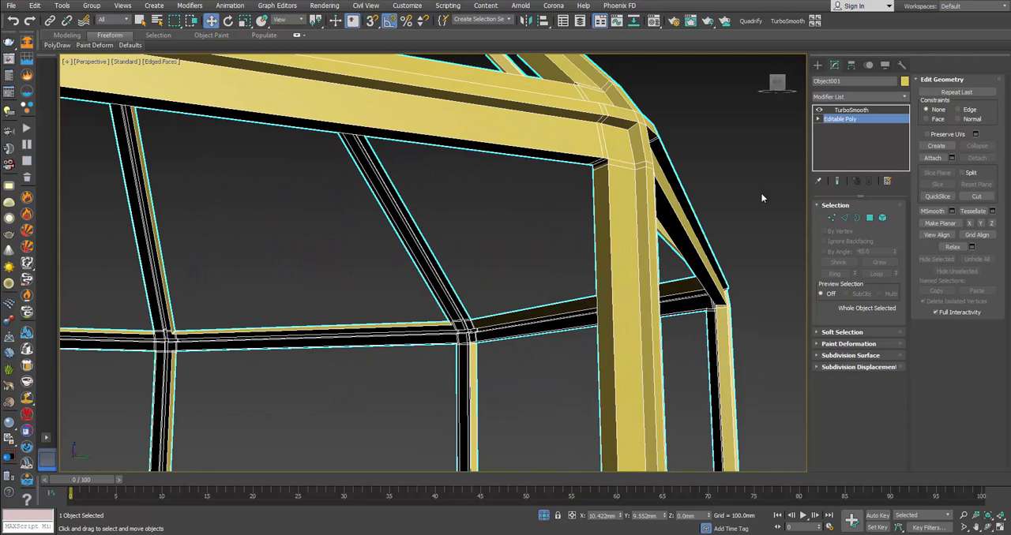
Step: Try to connect a ring of short edges picked at the frame's upper corner joint
left_click(845, 218)
left_click(639, 166)
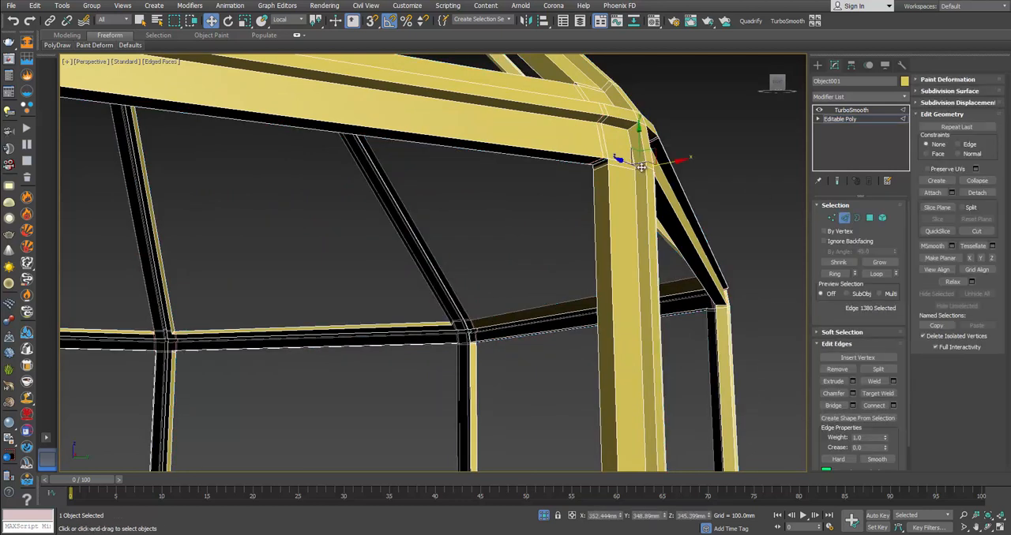
left_click(598, 167, "ctrl")
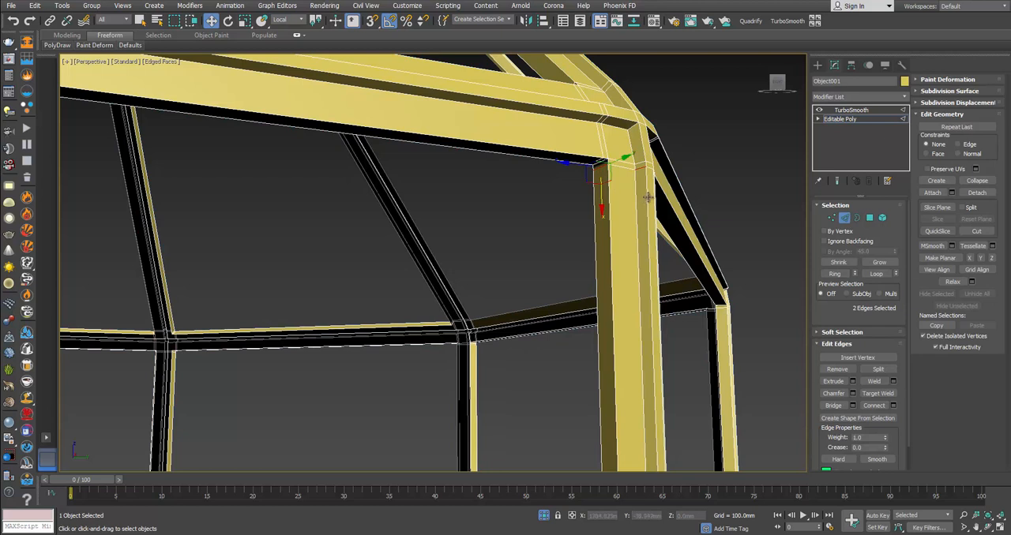
left_click(834, 274)
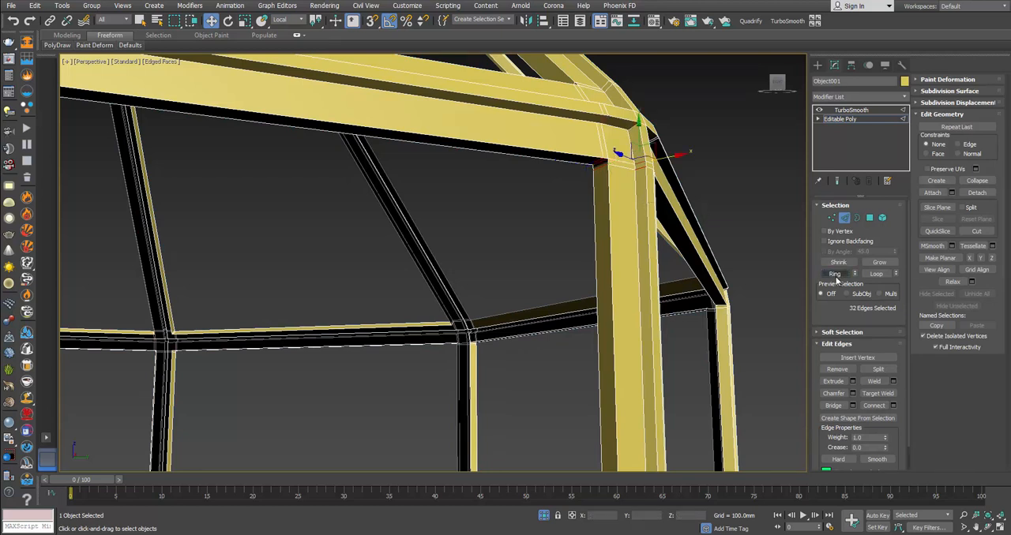
left_click(893, 406)
left_click_drag(441, 286, 466, 433)
right_click(440, 284)
left_click(439, 314)
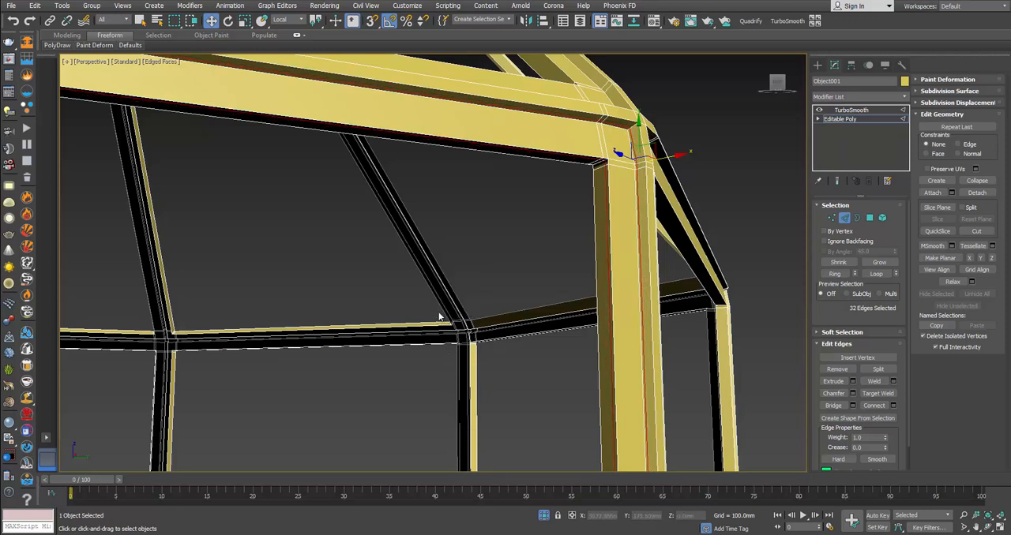
Step: Leave edge editing and compare the smoothed frame with the joint photo on the Eichholtz Lantern Owen L page in Chrome
left_click(844, 217)
left_click(734, 207)
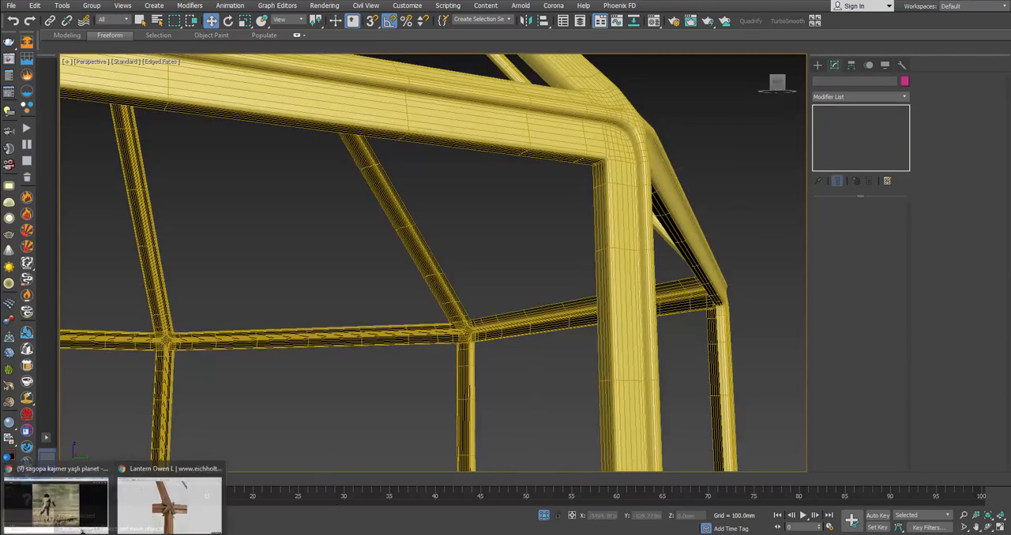
left_click(140, 491)
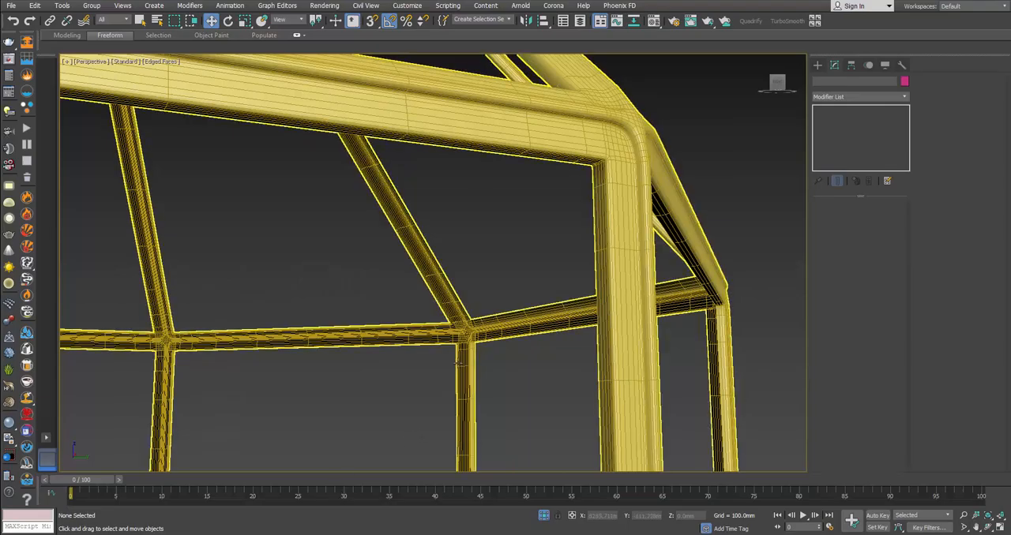
Step: Reselect the frame and select the ring of short edges on the inner side of its upper corner joint
left_click(466, 336)
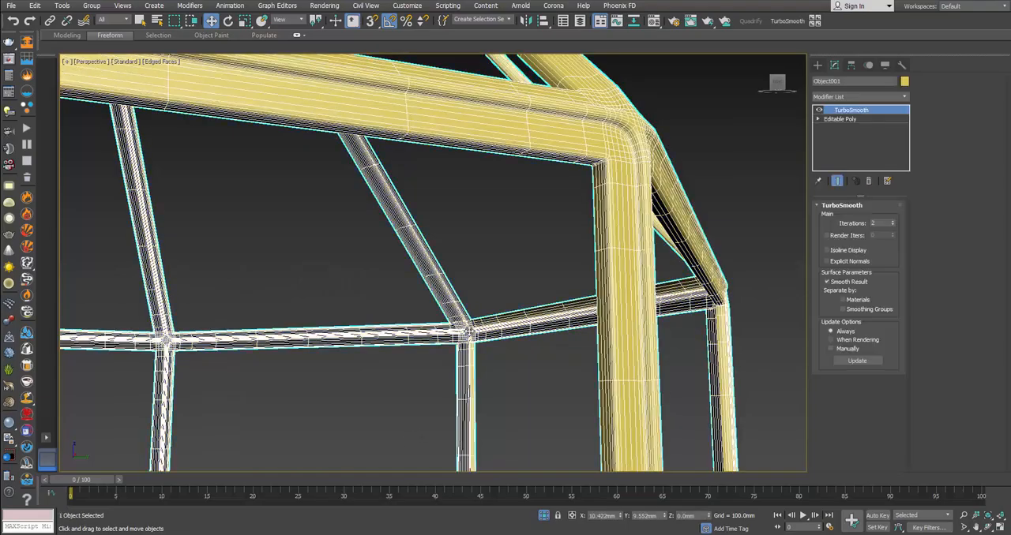
left_click(840, 119)
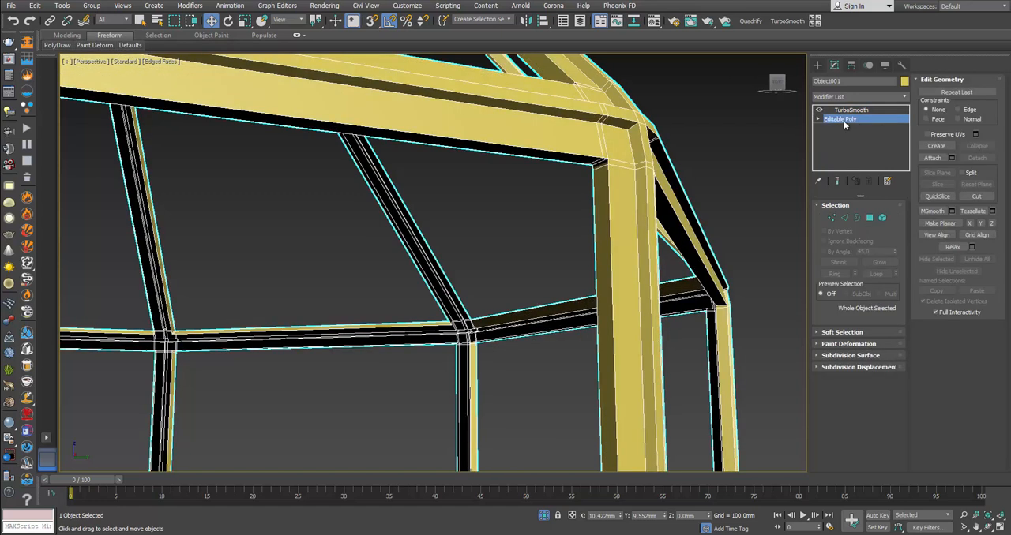
left_click(845, 218)
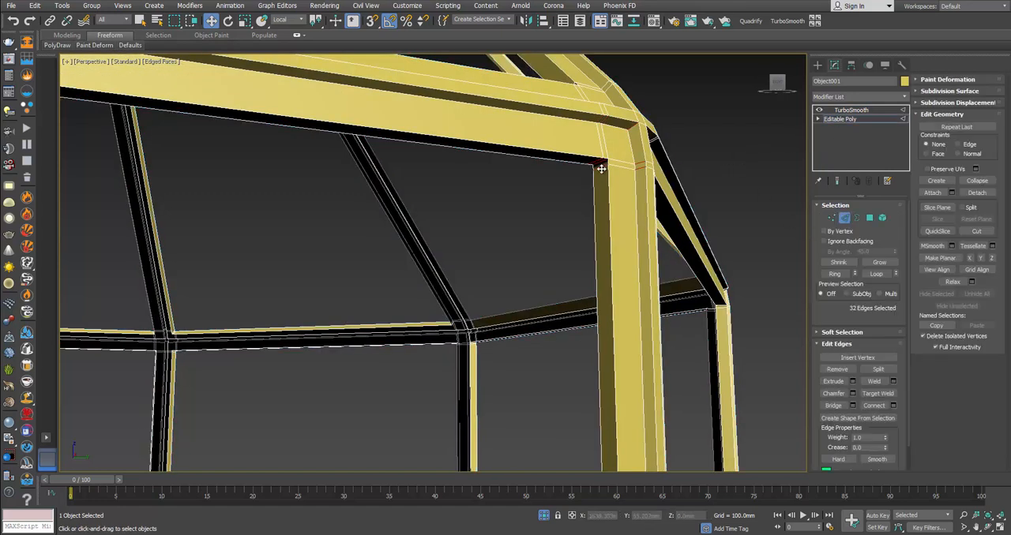
left_click(601, 168)
left_click(601, 166)
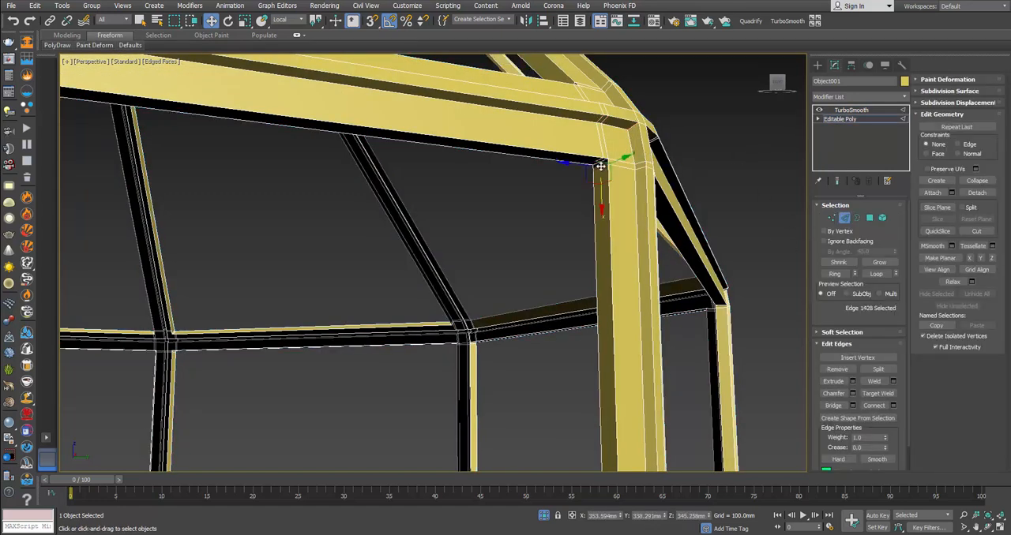
left_click(834, 273)
scroll(719, 361, "up", 6)
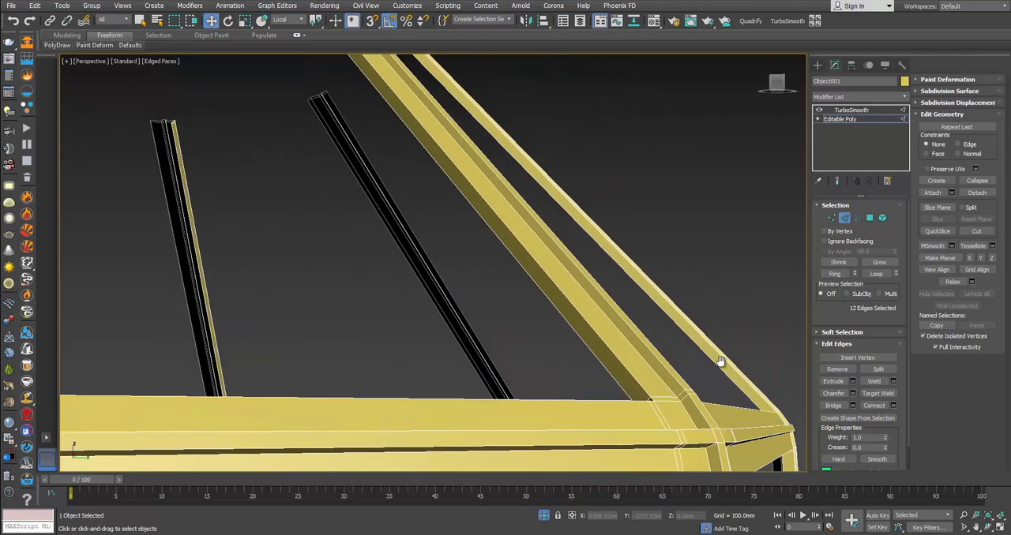
Step: Add the ring of short inner edges at the next upper corner joint of the frame to the edge selection
scroll(719, 361, "down", 5)
middle_click_drag(733, 332, 781, 364, "alt")
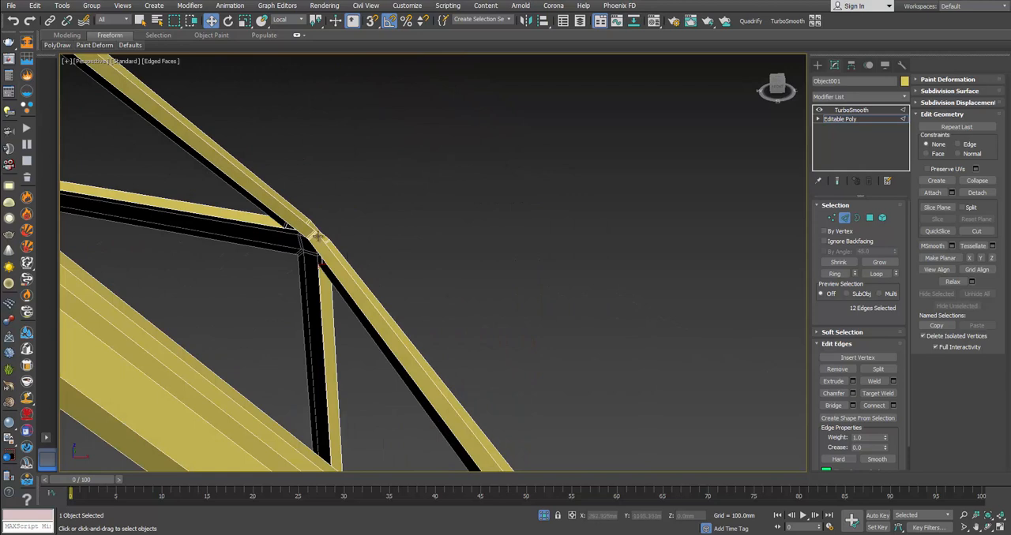
left_click(316, 235, "ctrl")
middle_click_drag(316, 236, 524, 226, "alt")
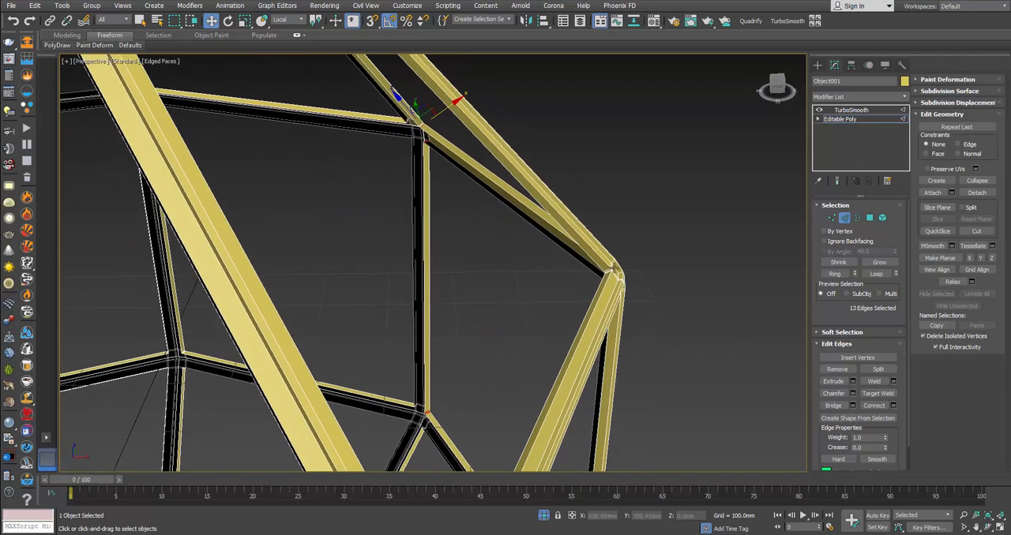
left_click(608, 272, "ctrl")
left_click(835, 274)
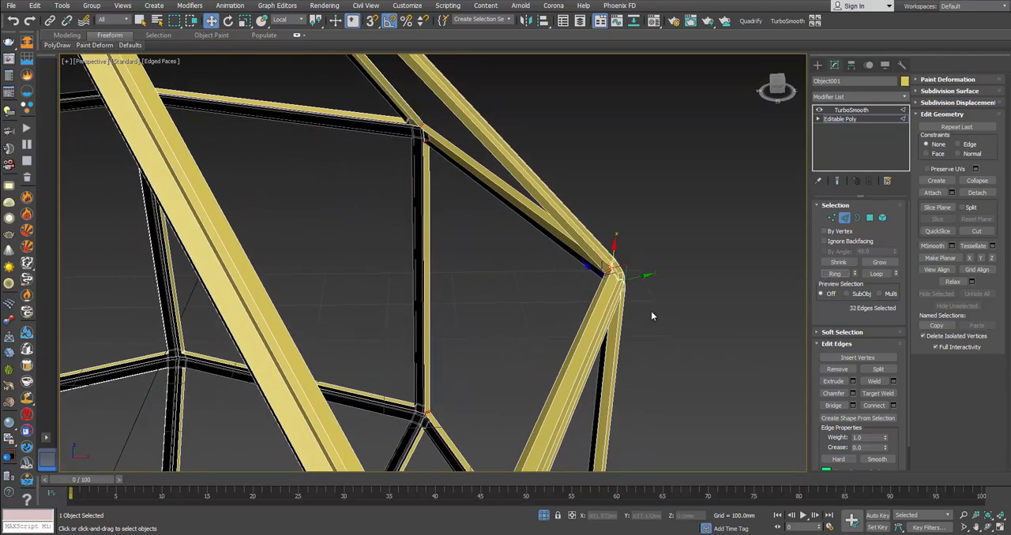
Step: Extend the edge selection with the short inner edge rings at two further upper corner joints
middle_click_drag(555, 339, 614, 264)
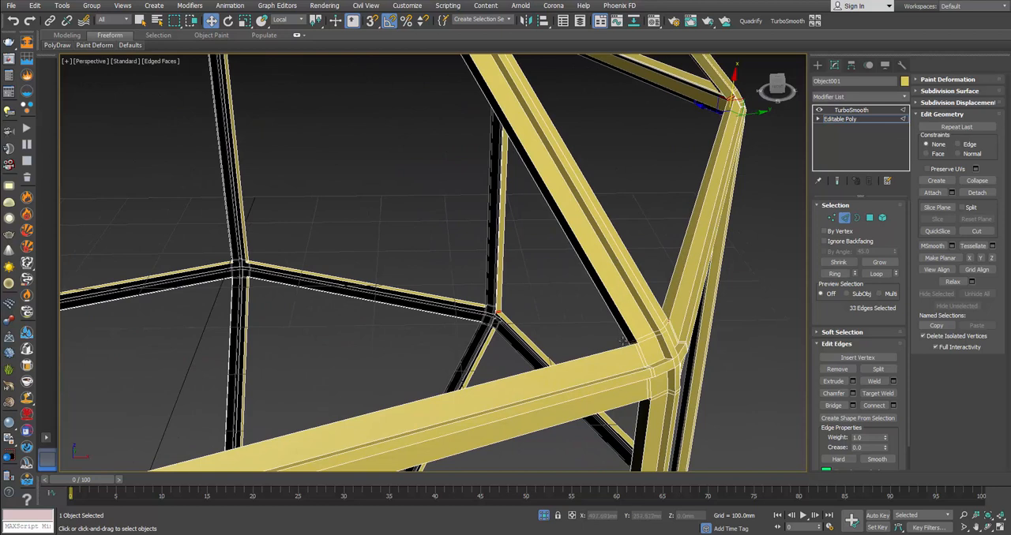
middle_click_drag(624, 340, 357, 379, "alt")
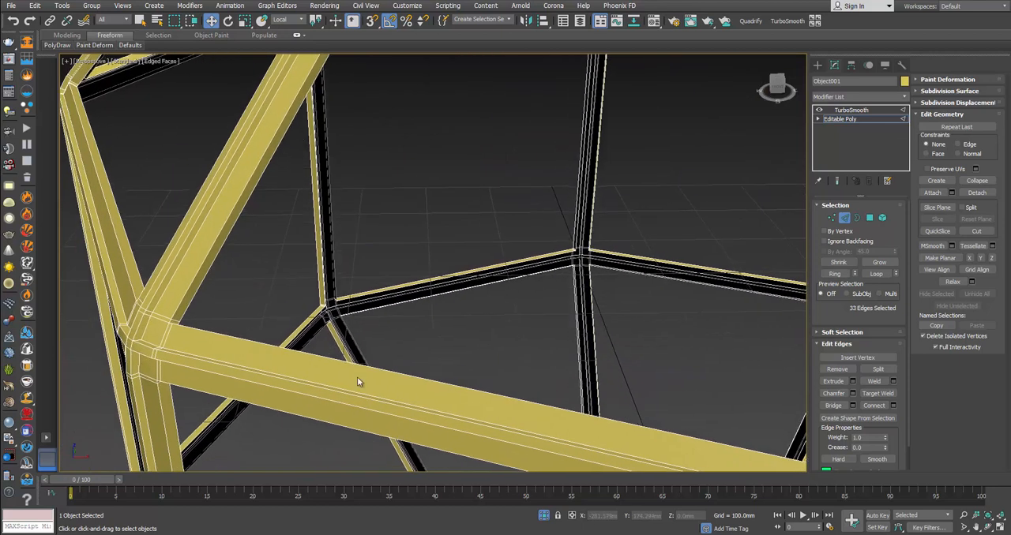
left_click(176, 323, "ctrl")
left_click(834, 274)
middle_click_drag(133, 183, 180, 296)
scroll(167, 254, "up", 1)
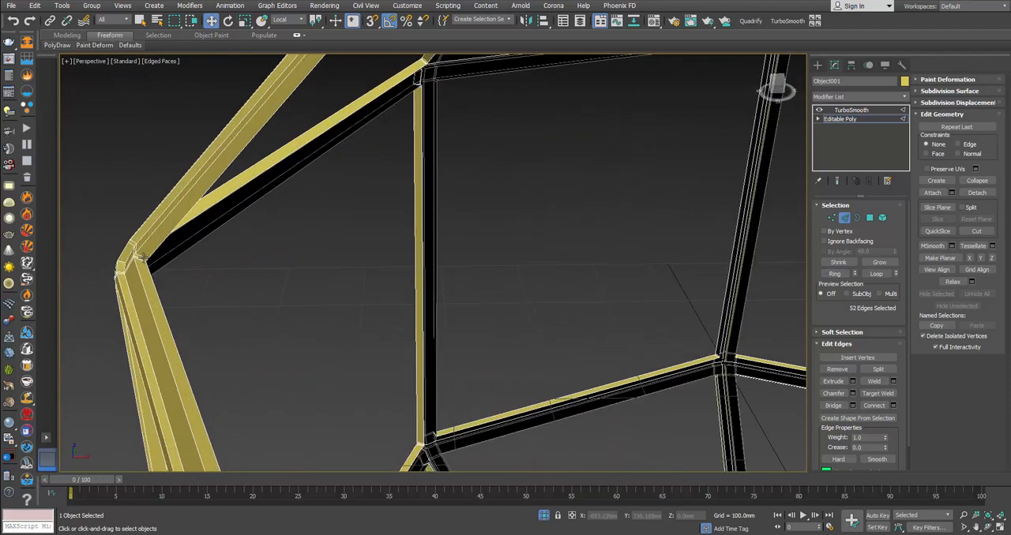
left_click(141, 259, "ctrl")
left_click(424, 61, "ctrl")
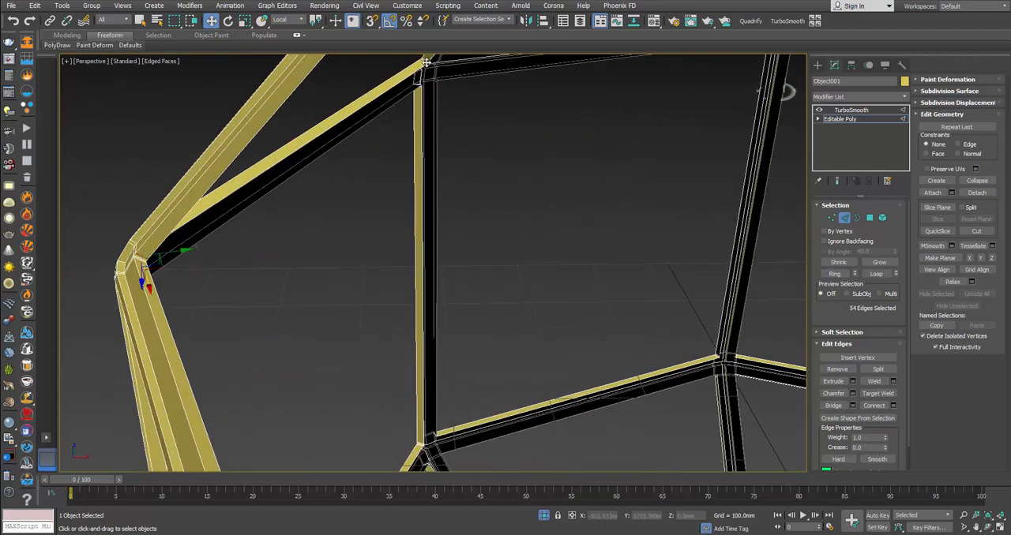
left_click(834, 274)
Step: Inspect the remaining upper joints of the frame for inner edge rings missing from the selection
middle_click_drag(466, 189, 322, 279)
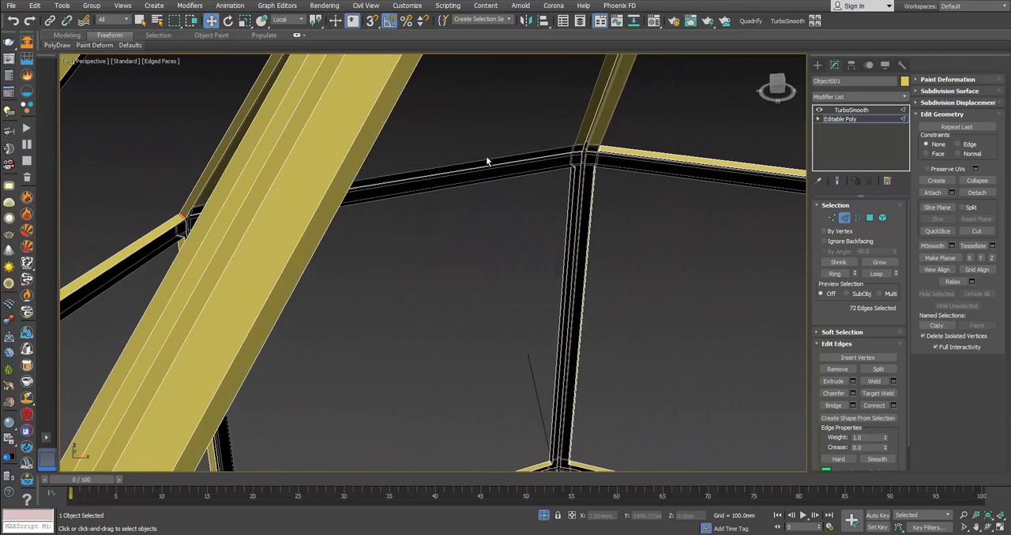
middle_click_drag(487, 162, 555, 160, "alt")
middle_click_drag(218, 254, 376, 221)
scroll(377, 221, "down", 3)
scroll(385, 224, "up", 2)
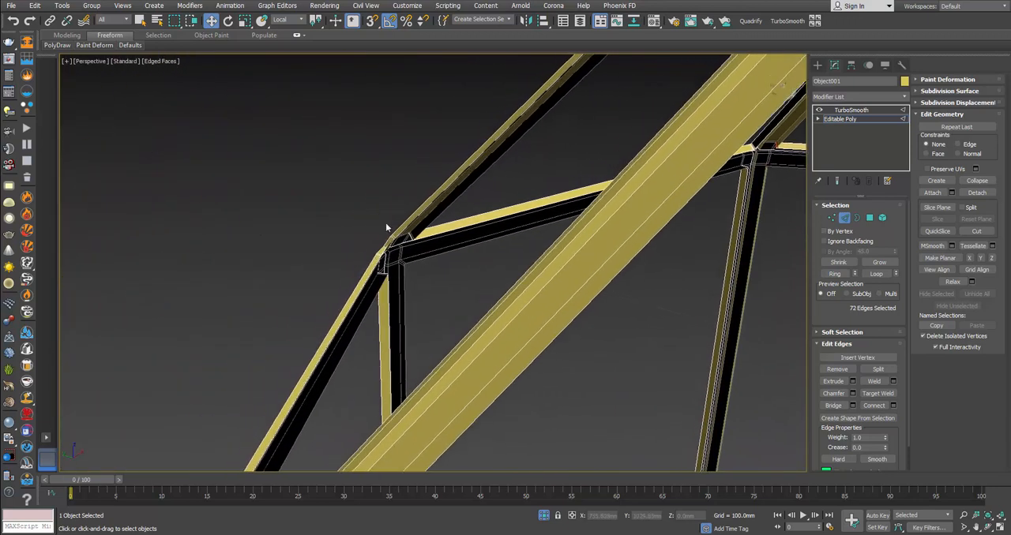
scroll(387, 242, "up", 3)
scroll(389, 240, "down", 2)
scroll(407, 242, "up", 3)
scroll(418, 242, "down", 4)
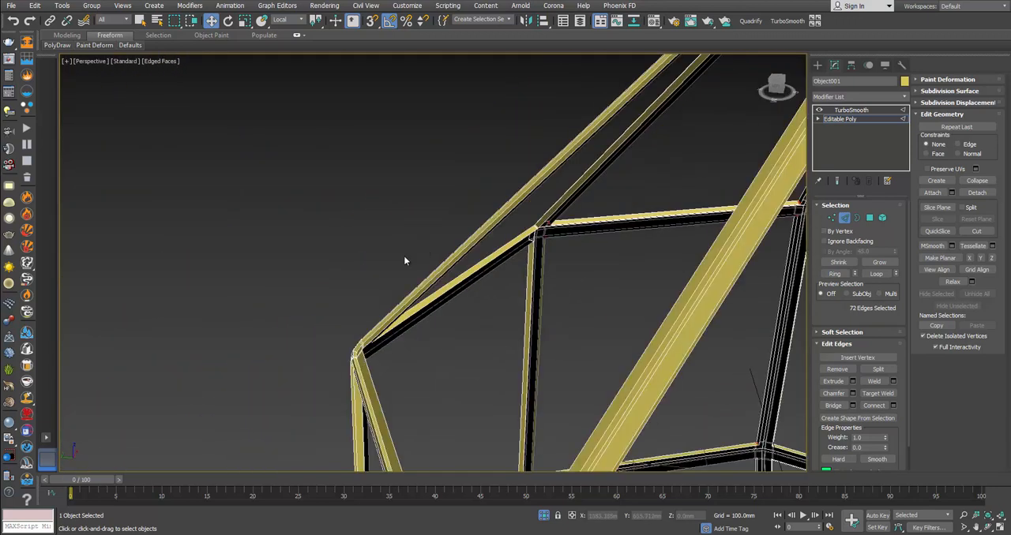
Step: Try adding a short edge at another upper corner joint to the selected rings
middle_click_drag(503, 262, 513, 285, "alt")
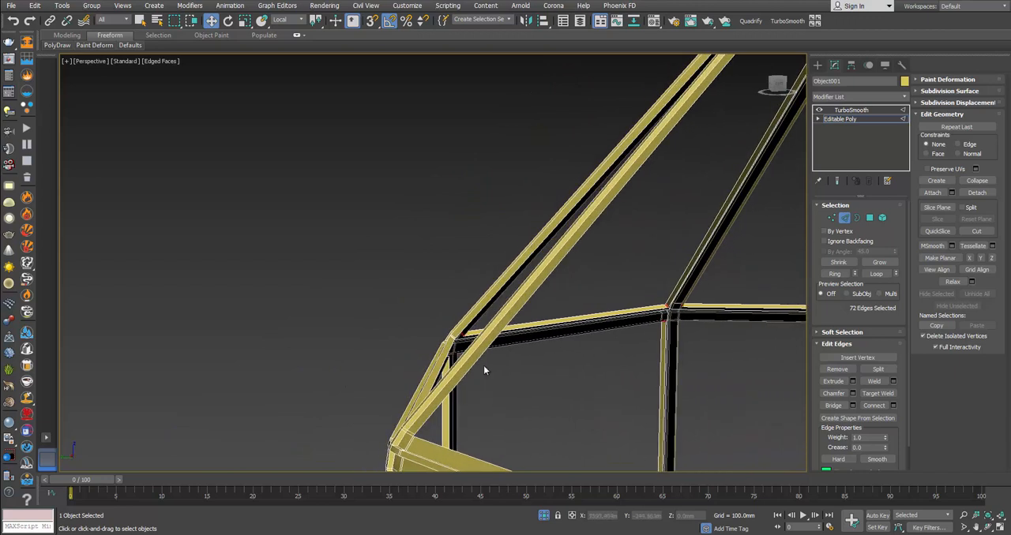
left_click(405, 431, "ctrl")
middle_click_drag(512, 435, 577, 342)
scroll(491, 332, "up", 1)
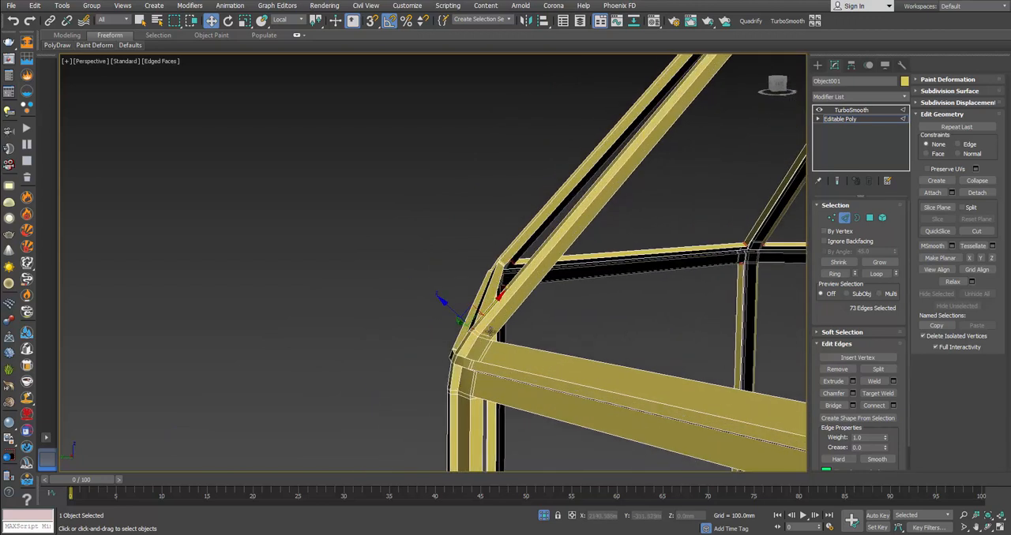
left_click(482, 338, "alt")
middle_click_drag(512, 331, 550, 340, "alt")
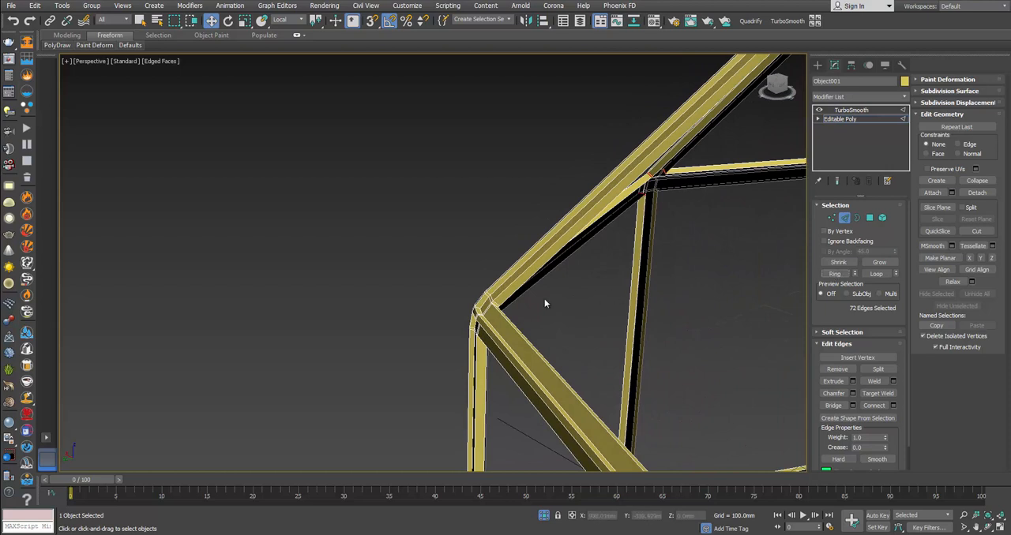
Step: Add the short inner edge at the outer upper corner joint and its full ring to the selection
middle_click_drag(544, 298, 527, 305, "alt")
left_click(485, 253, "ctrl")
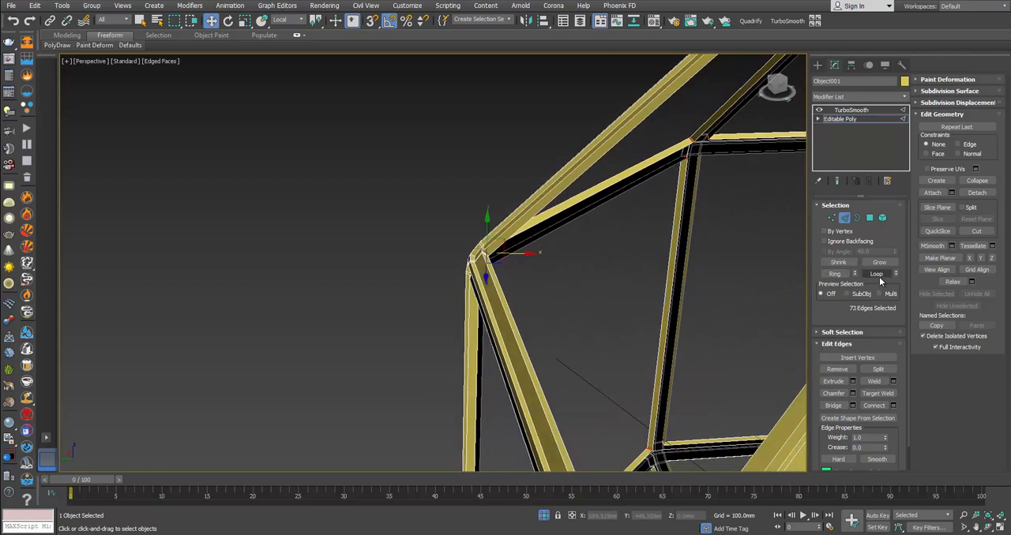
left_click(836, 274)
Step: Check the selected edge rings around the frame and connect them with 1 segment, pinch 0 and slide 0
middle_click_drag(653, 296, 484, 299, "alt")
middle_click_drag(379, 329, 268, 260)
scroll(269, 261, "down", 2)
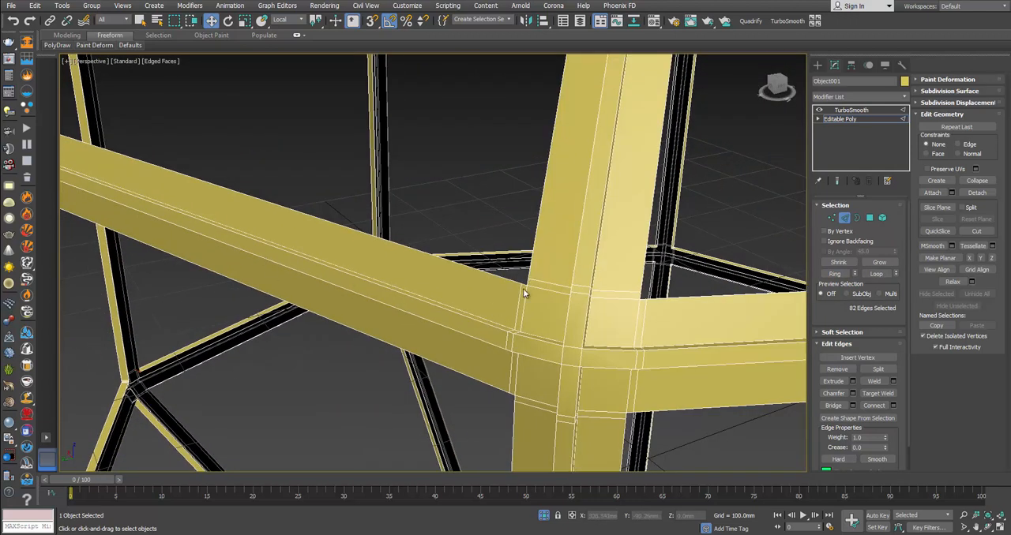
middle_click_drag(522, 290, 298, 350, "alt")
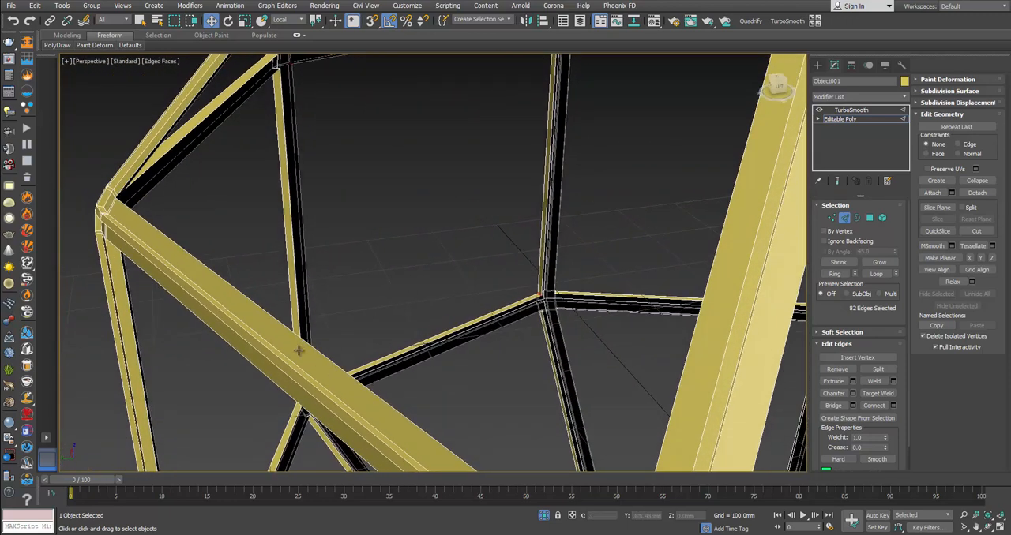
middle_click_drag(521, 237, 495, 234, "alt")
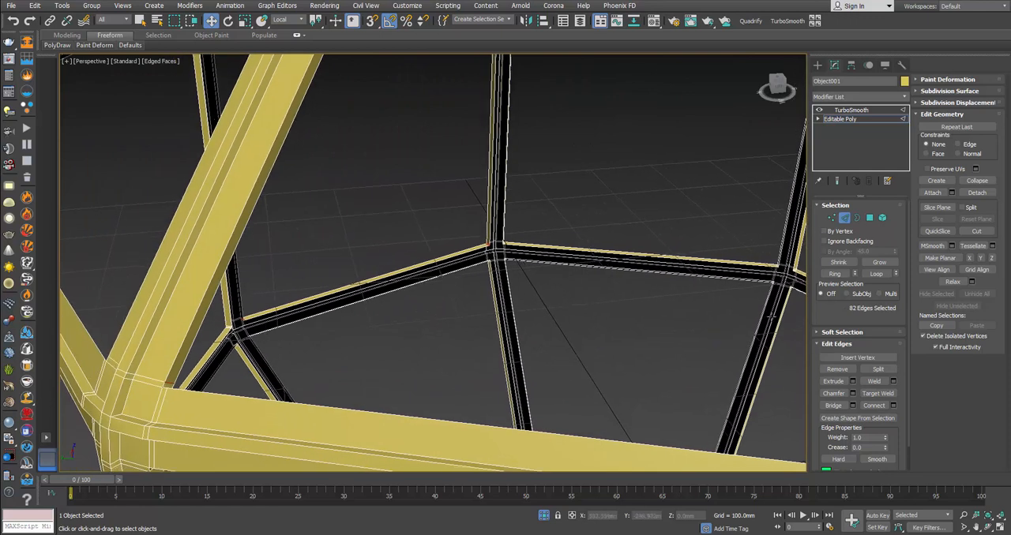
left_click(893, 405)
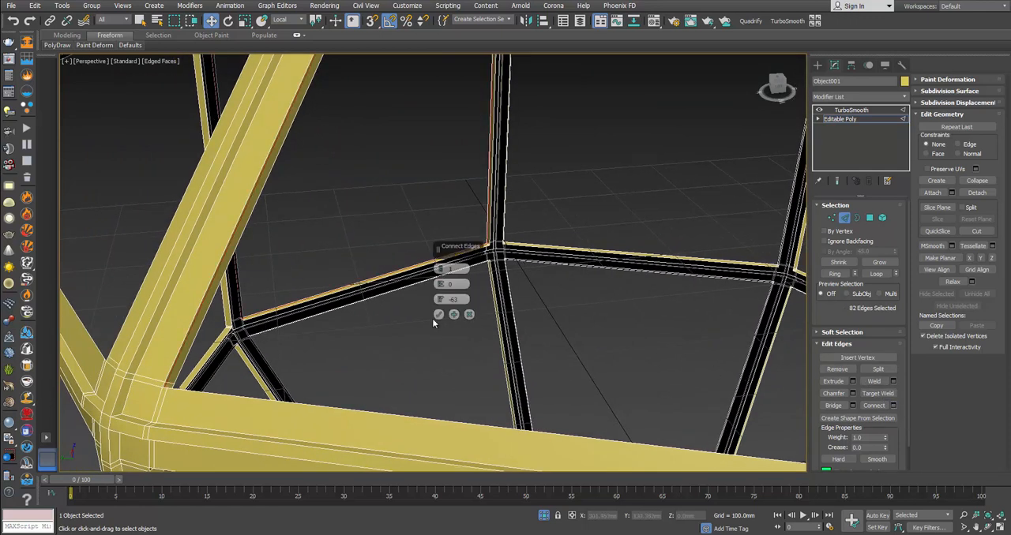
left_click_drag(440, 299, 451, 231)
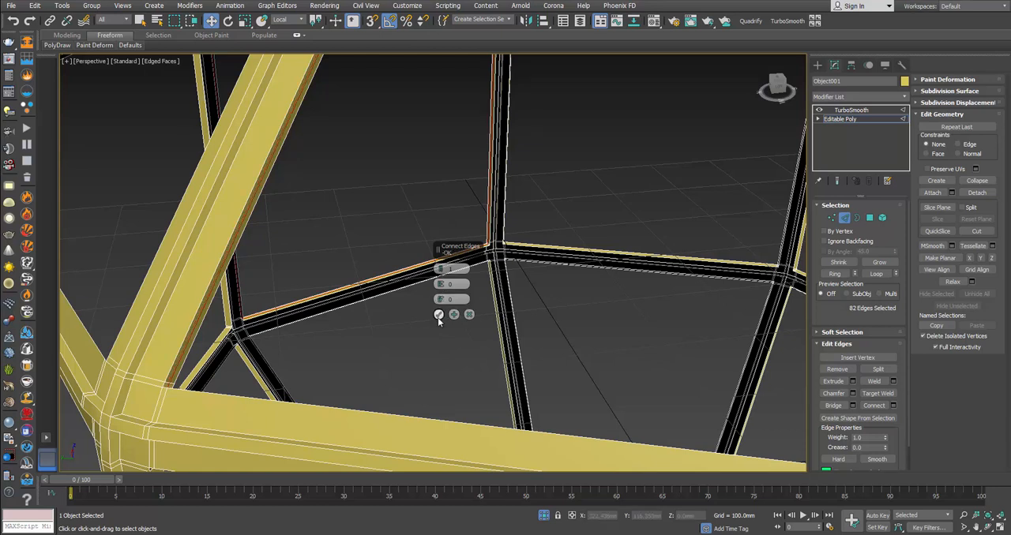
left_click(439, 314)
Step: Select the long inner edge of an upper frame bar together with the adjoining edges at its corner joint
middle_click_drag(437, 315, 387, 355, "alt")
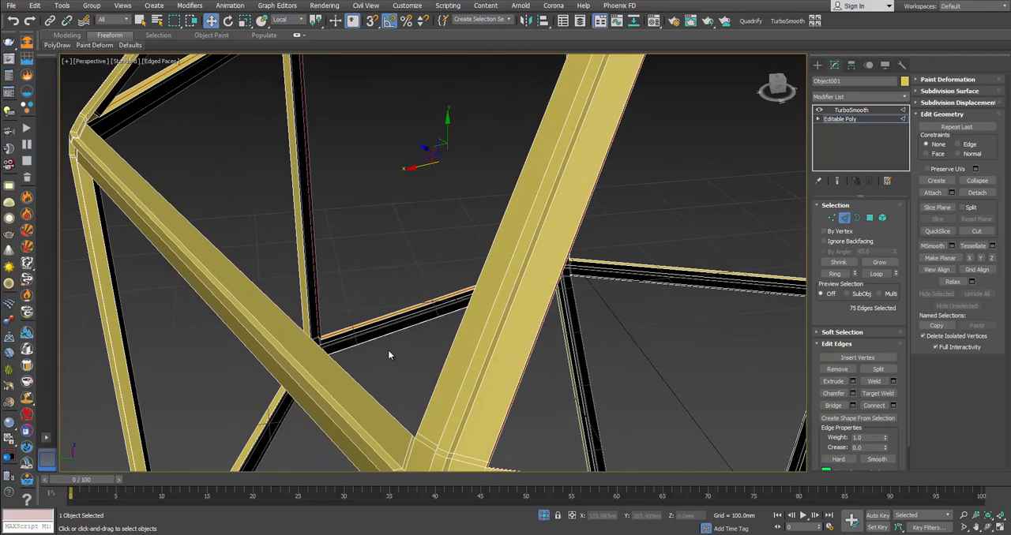
left_click(432, 399)
middle_click_drag(426, 411, 410, 363)
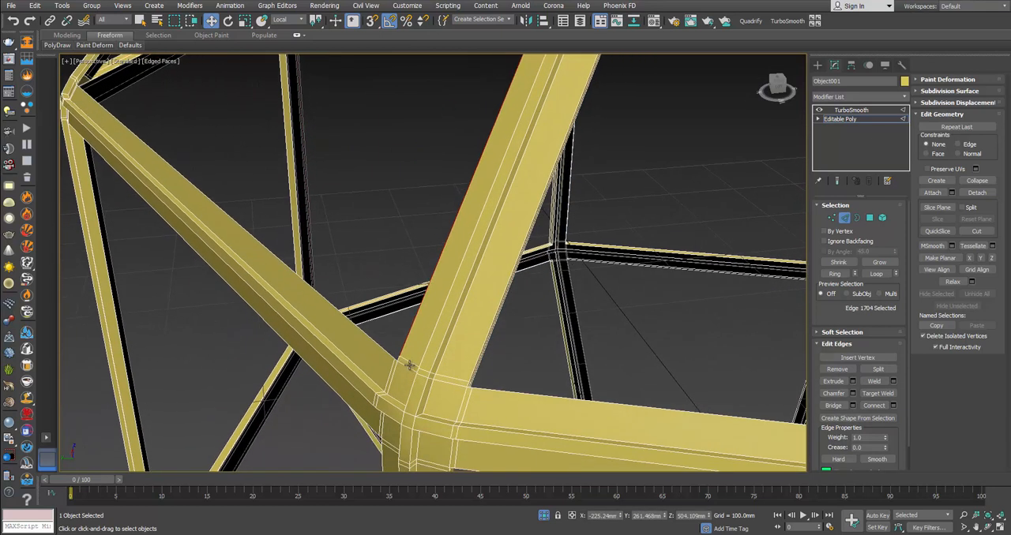
left_click(399, 359)
scroll(398, 354, "up", 4)
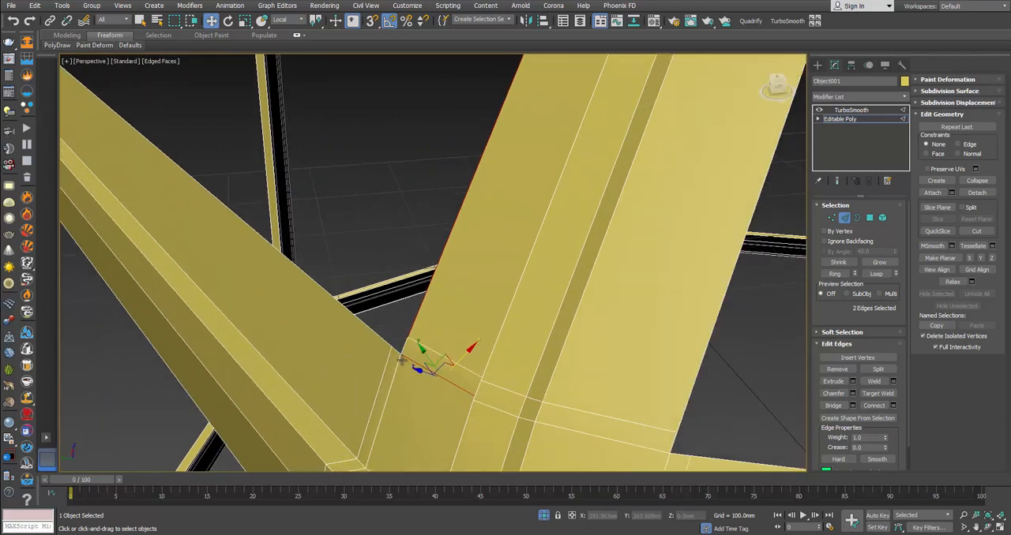
double_click(417, 317)
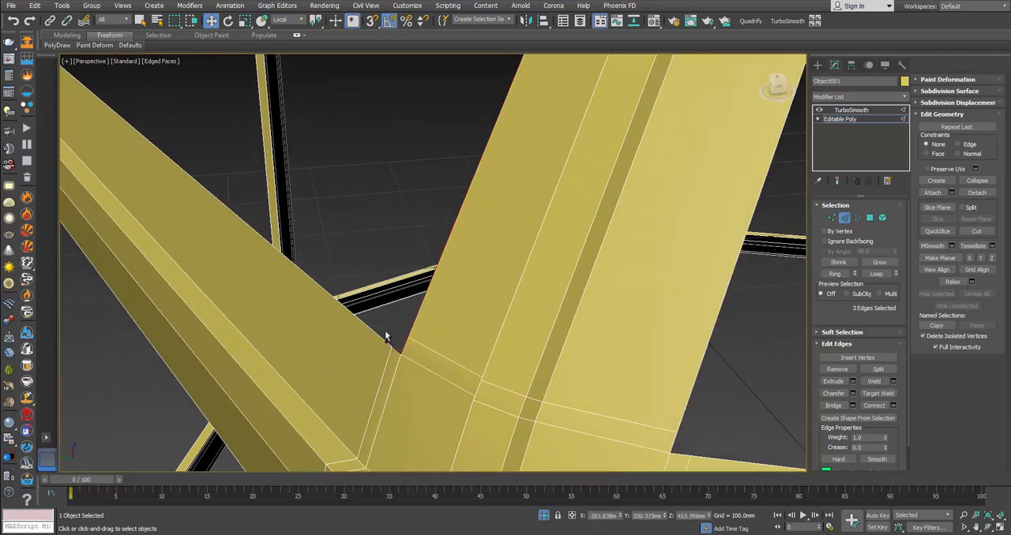
scroll(490, 371, "down", 5)
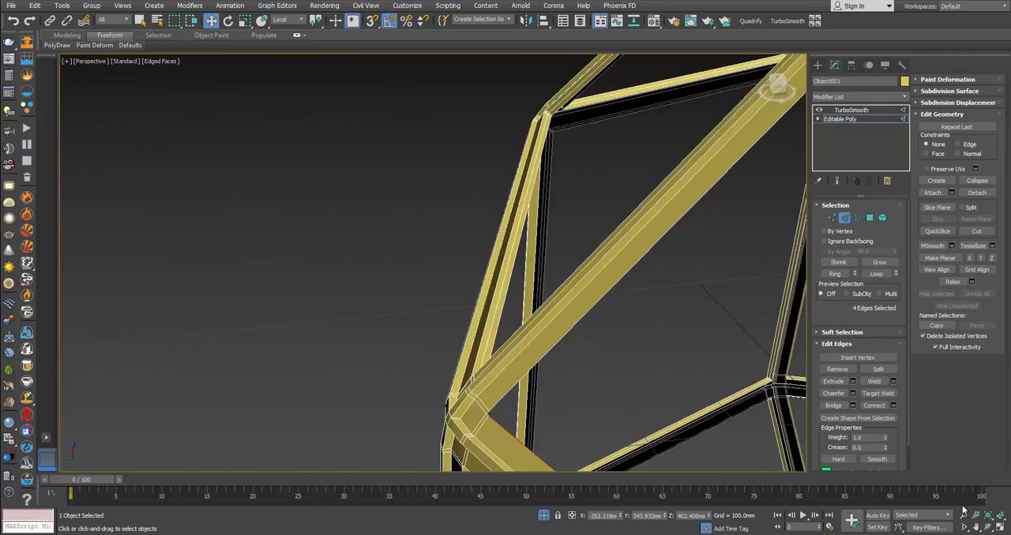
Step: Extend the selection to seven edges around the panel opening and nudge them slightly inward
scroll(534, 384, "up", 4)
middle_click_drag(453, 393, 424, 356)
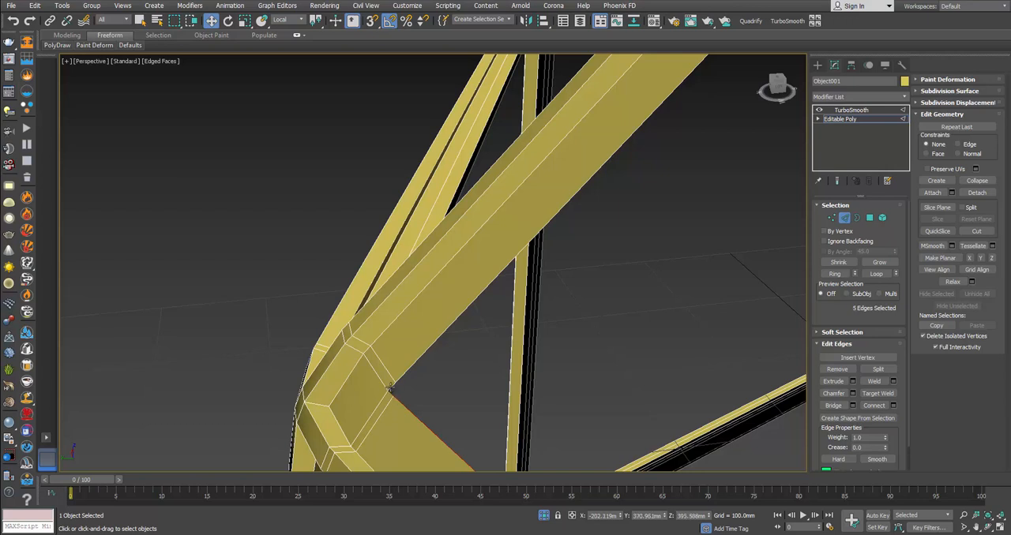
left_click(406, 374, "ctrl")
scroll(465, 374, "down", 5)
middle_click_drag(522, 328, 427, 280)
middle_click_drag(412, 318, 385, 328, "alt")
scroll(359, 310, "up", 5)
scroll(374, 345, "down", 3)
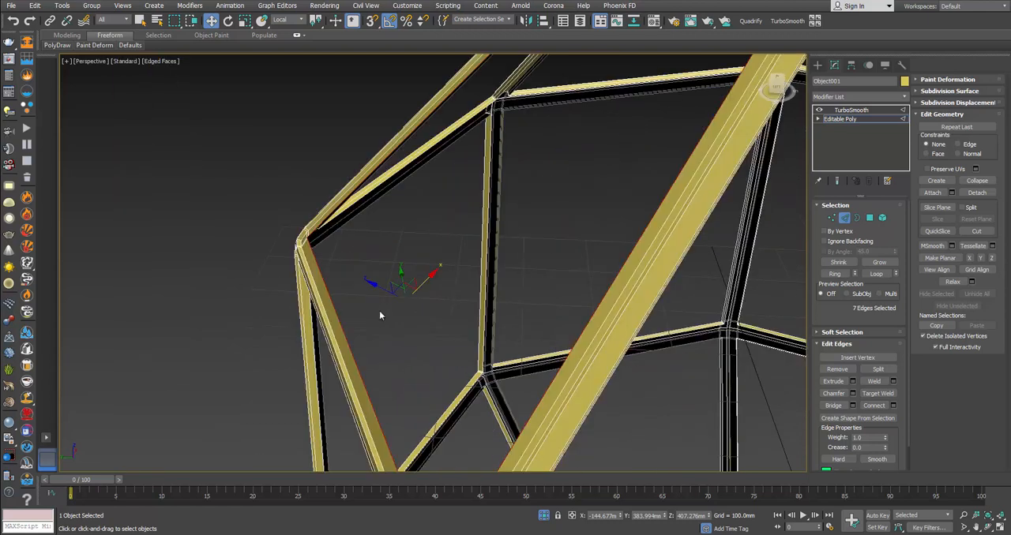
left_click_drag(385, 293, 387, 296)
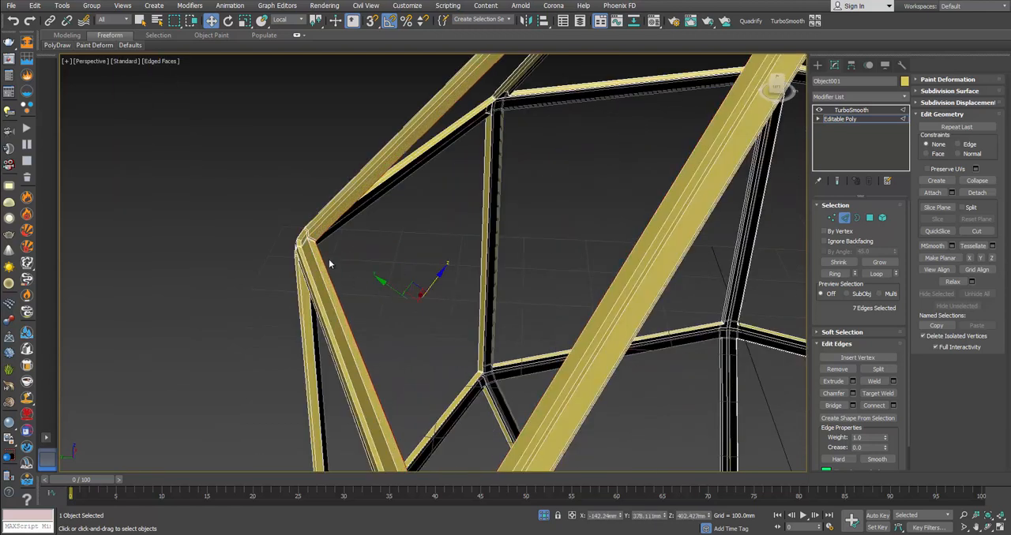
Step: Select the ring of a short inner edge at the corner joint and connect it with 1 segment, pinch 0 and slide 0
key("2")
key("2")
left_click(312, 241)
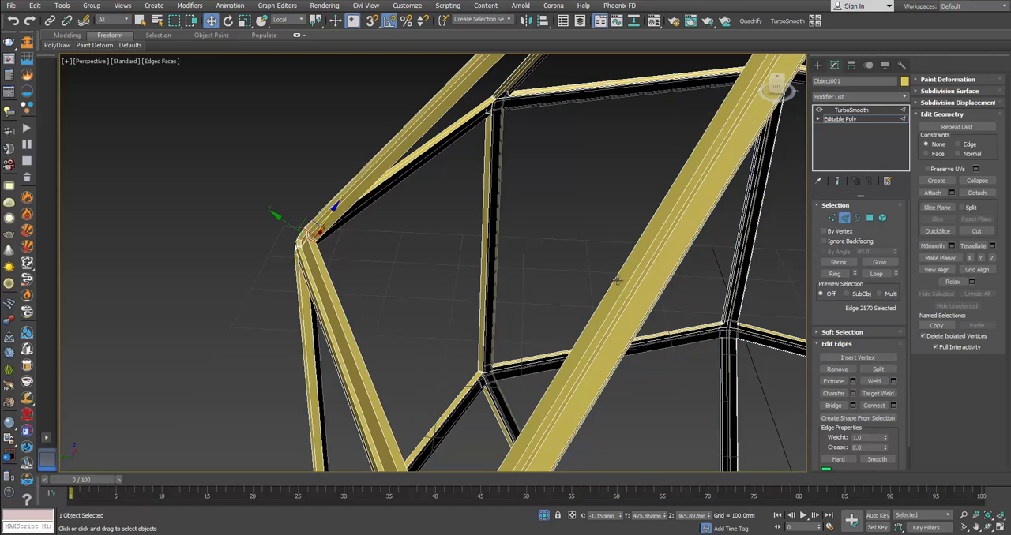
left_click(835, 274)
left_click(893, 406)
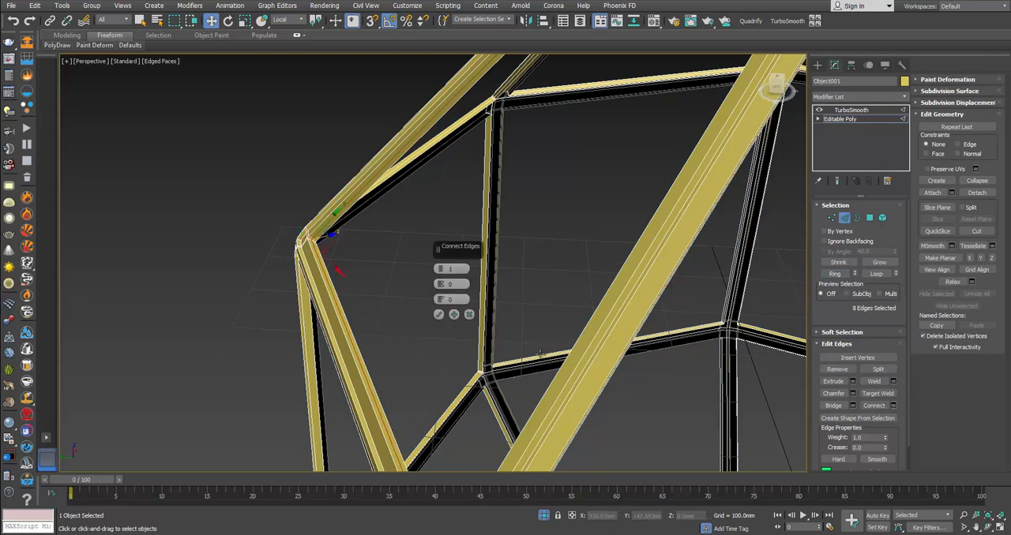
left_click(439, 315)
Step: Select two short edges on the inner side of the frame's upper corner joint
scroll(523, 348, "down", 7)
middle_click_drag(524, 351, 474, 284)
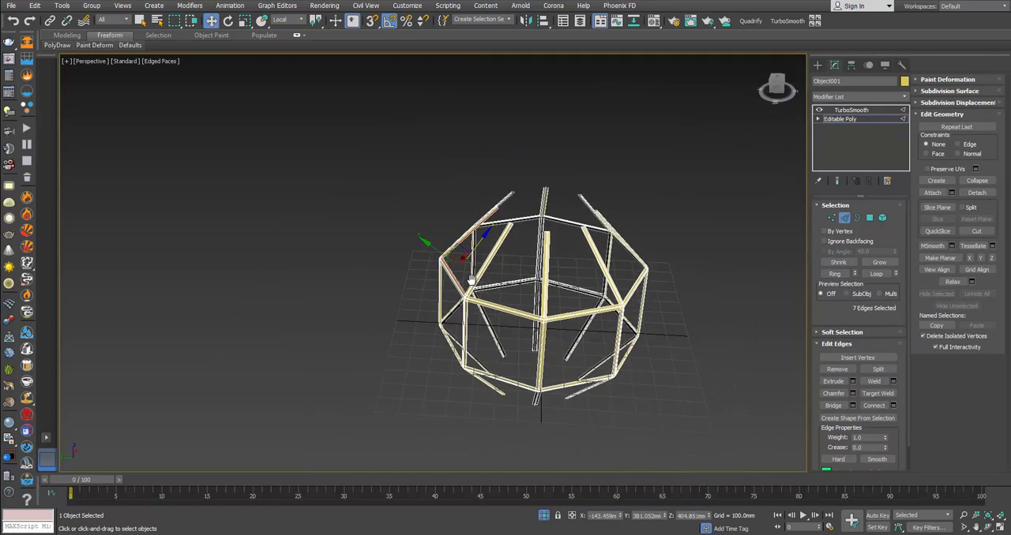
scroll(473, 286, "up", 3)
scroll(465, 354, "up", 8)
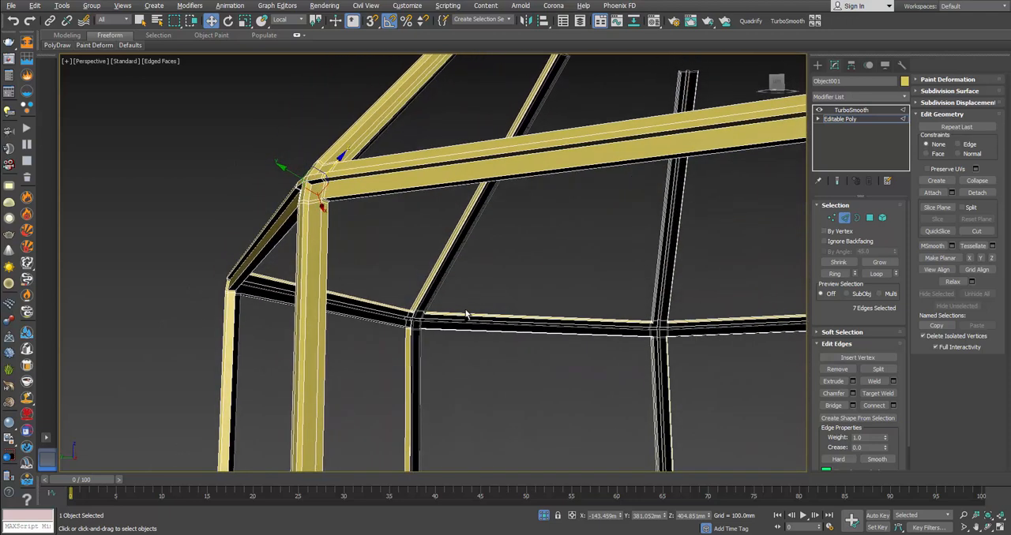
scroll(326, 163, "up", 2)
left_click(328, 171)
middle_click_drag(329, 171, 371, 165, "alt")
left_click(289, 144, "ctrl")
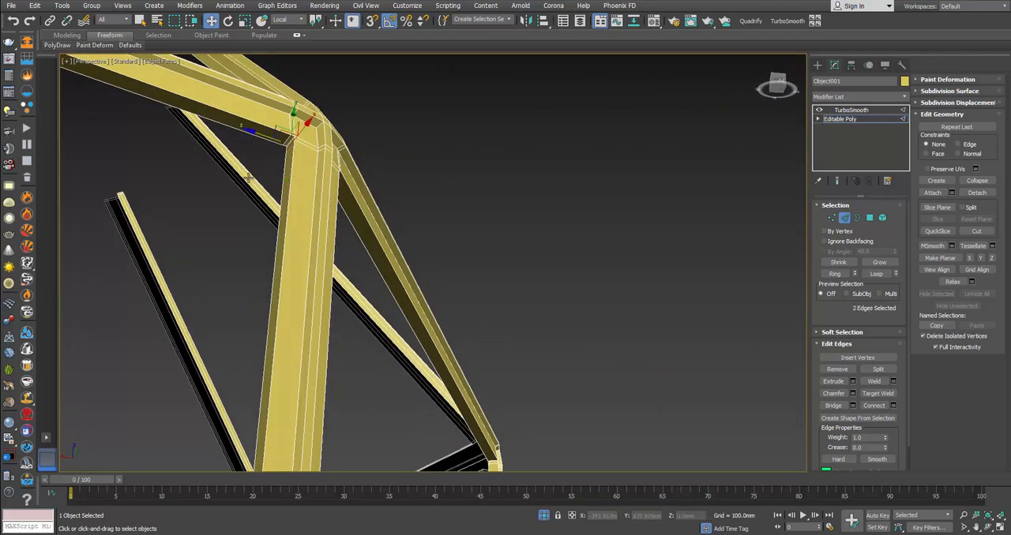
Step: Add short inner edges at the neighbouring upper corner joints to bring the selection to four edges
middle_click_drag(249, 178, 519, 230)
scroll(519, 240, "down", 3)
middle_click_drag(334, 136, 383, 304, "alt")
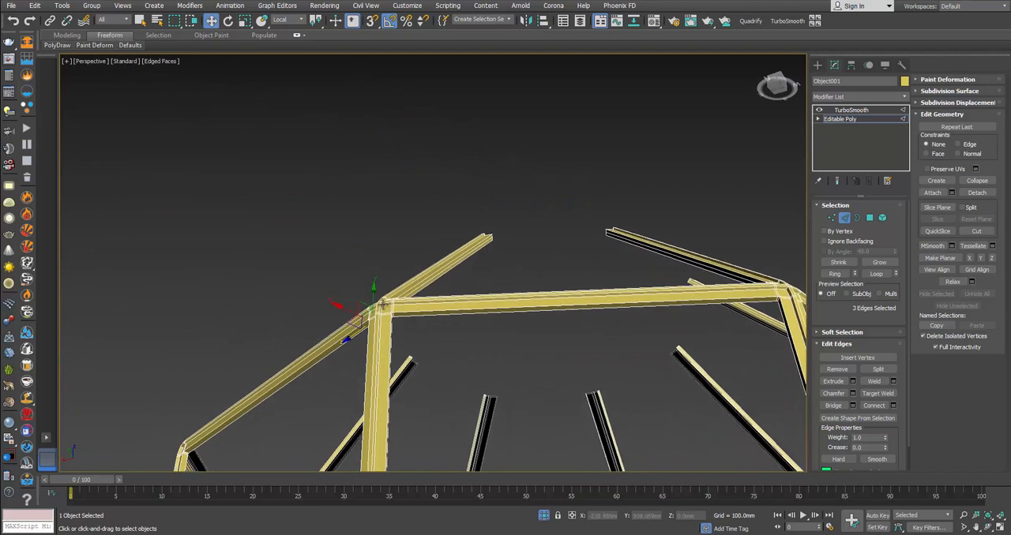
scroll(403, 327, "up", 5)
left_click(281, 205, "ctrl")
scroll(281, 206, "down", 5)
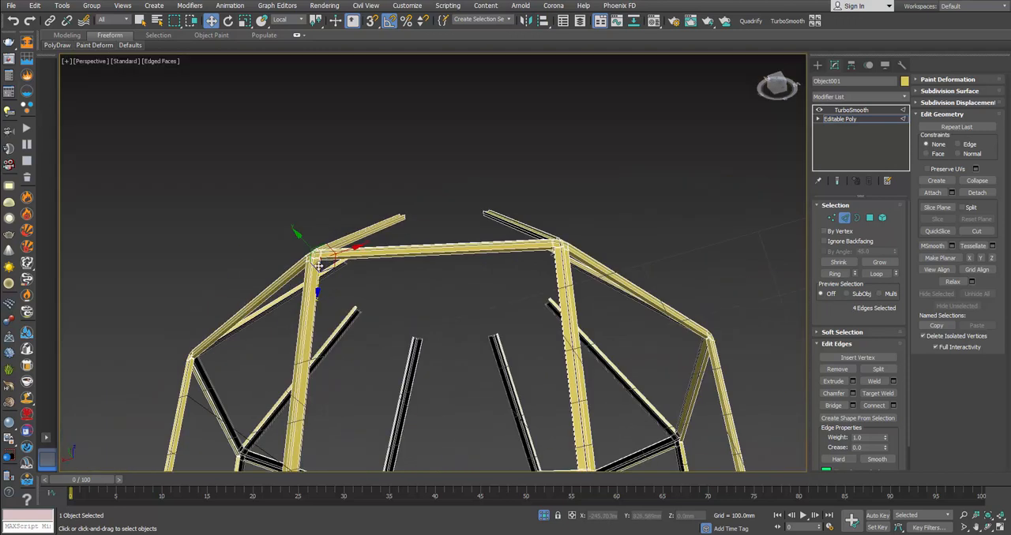
Step: Add short inner edges at two more upper corner joints, then expand the six-edge selection to complete edge rings
middle_click_drag(316, 266, 427, 285, "alt")
middle_click_drag(426, 285, 500, 329)
scroll(372, 173, "up", 5)
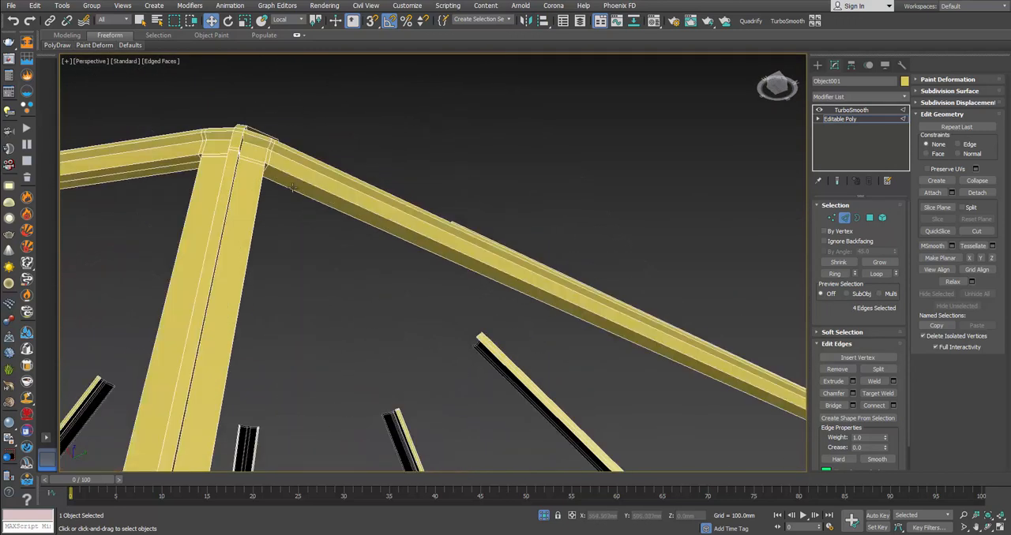
middle_click_drag(293, 188, 229, 208, "alt")
left_click(184, 236, "ctrl")
middle_click_drag(216, 241, 647, 188, "alt")
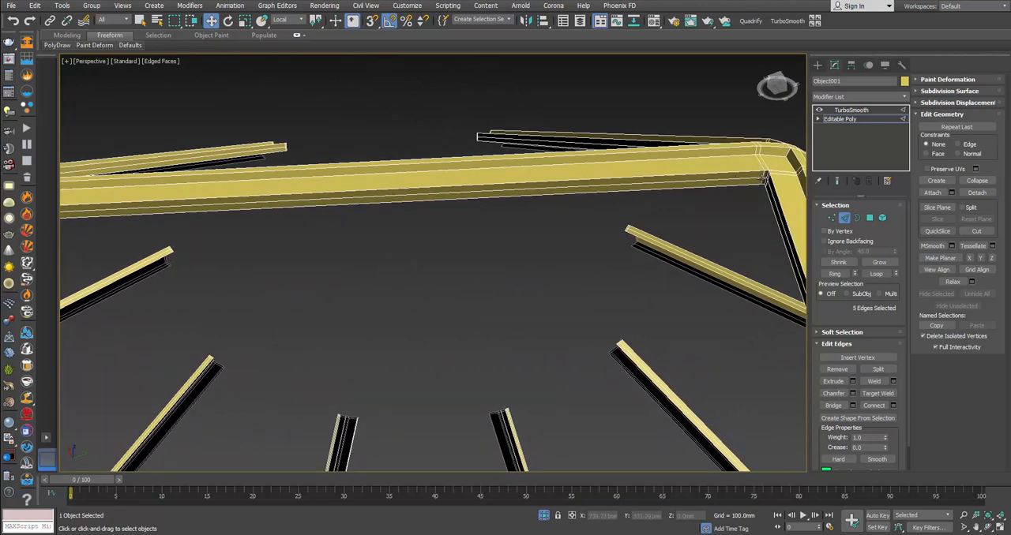
middle_click_drag(654, 255, 699, 260, "alt")
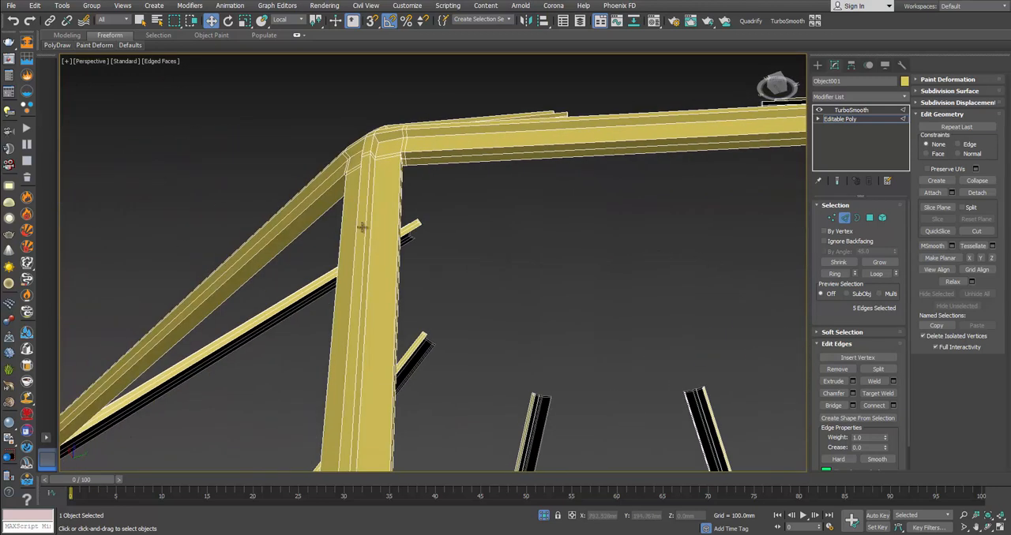
middle_click_drag(362, 228, 415, 208, "alt")
middle_click_drag(507, 177, 256, 162, "alt")
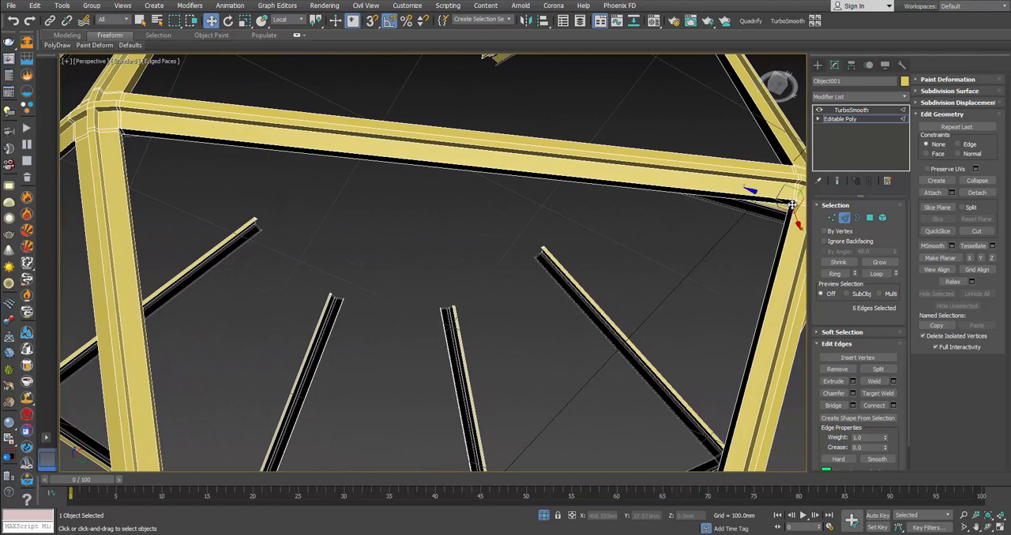
left_click(835, 273)
Step: Add short inner edges at the frame's next side joints to the selection and expand them to their full edge rings
middle_click_drag(296, 253, 455, 185)
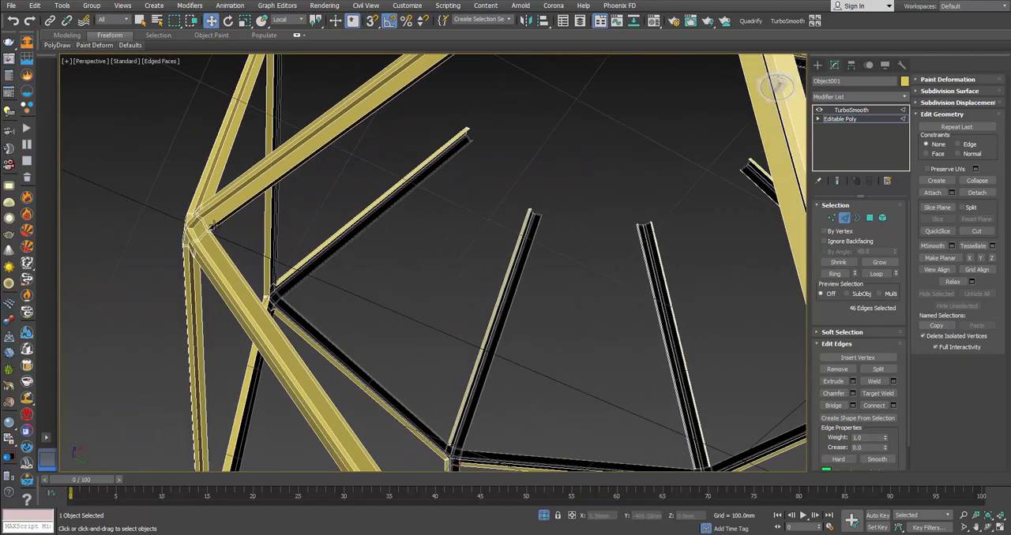
mouse_move(219, 196)
middle_mouse_down()
mouse_move(196, 289)
mouse_move(214, 212)
middle_mouse_up()
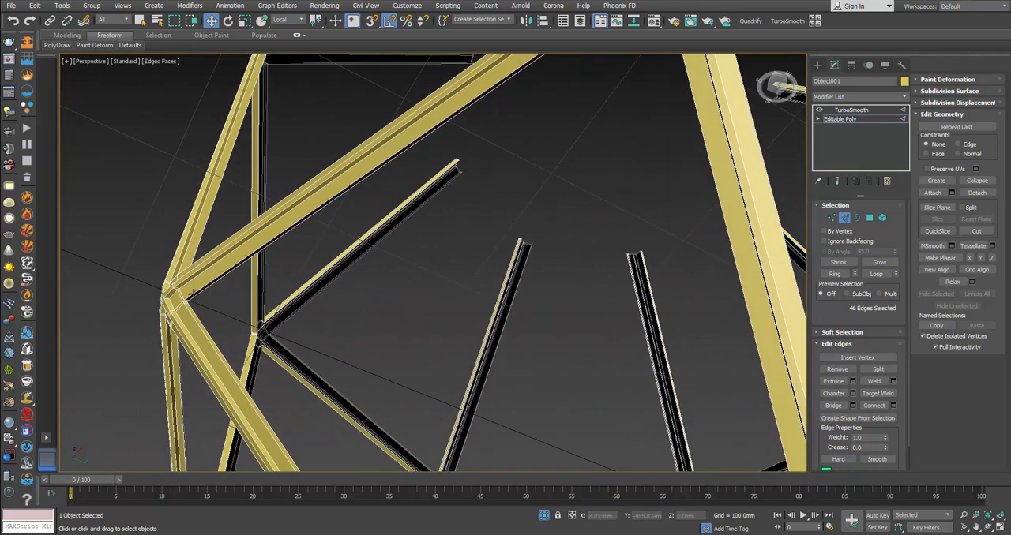
middle_click_drag(190, 294, 180, 304, "alt")
middle_click_drag(229, 254, 248, 497)
left_click(296, 103)
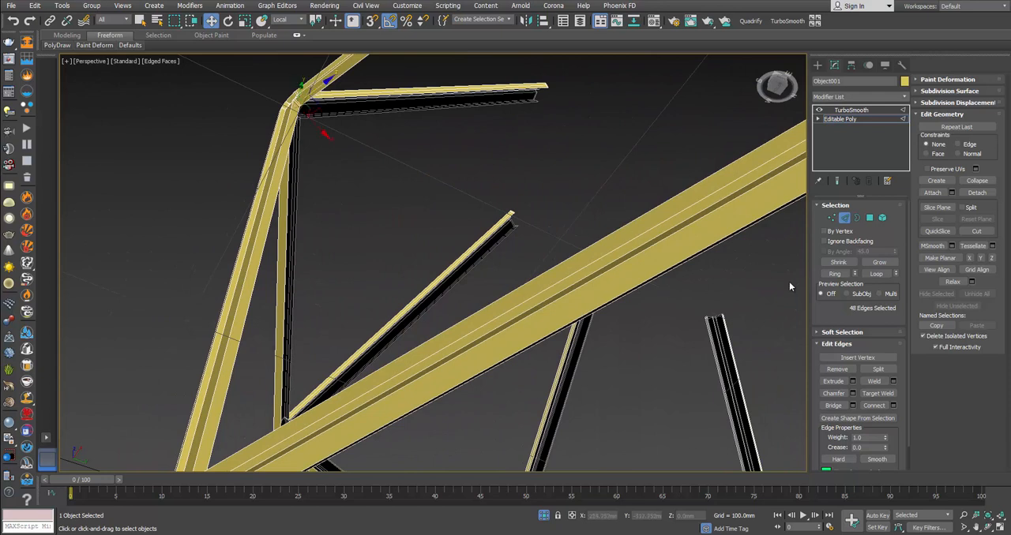
left_click(834, 274)
scroll(427, 227, "down", 4)
middle_click_drag(425, 225, 376, 251, "alt")
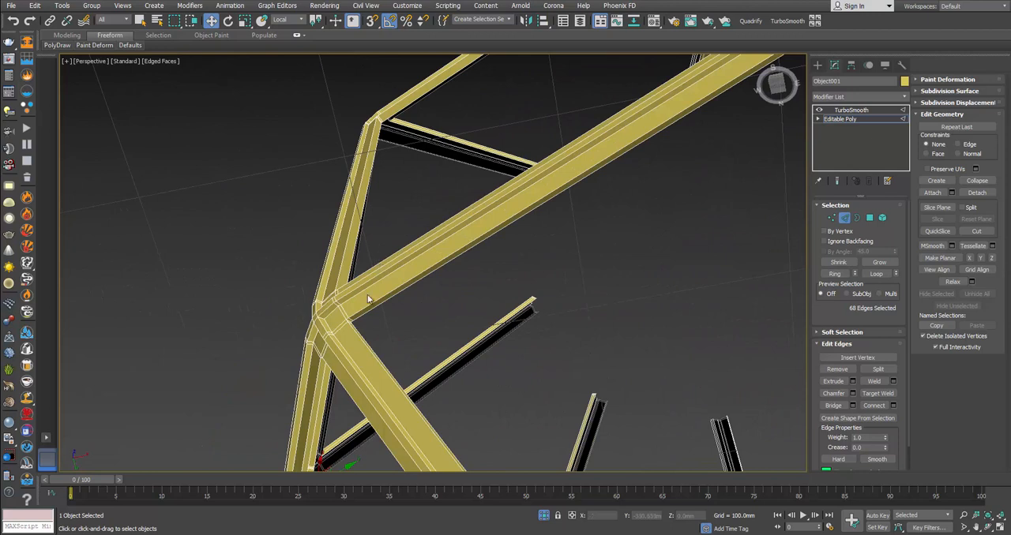
left_click(352, 319)
left_click(381, 122, "ctrl")
left_click(835, 274)
Step: Extend the selection with the short inner edges at two further frame corners, expanding each one to its edge ring
middle_click_drag(365, 259, 389, 247, "alt")
middle_click_drag(324, 336, 348, 357, "alt")
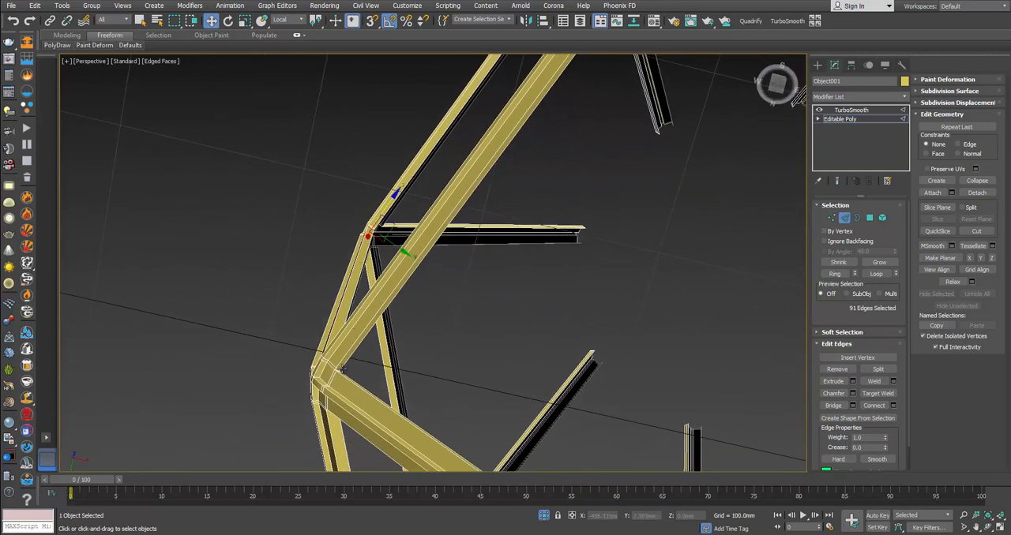
scroll(341, 371, "up", 5)
left_click(305, 368, "ctrl")
left_click(834, 274)
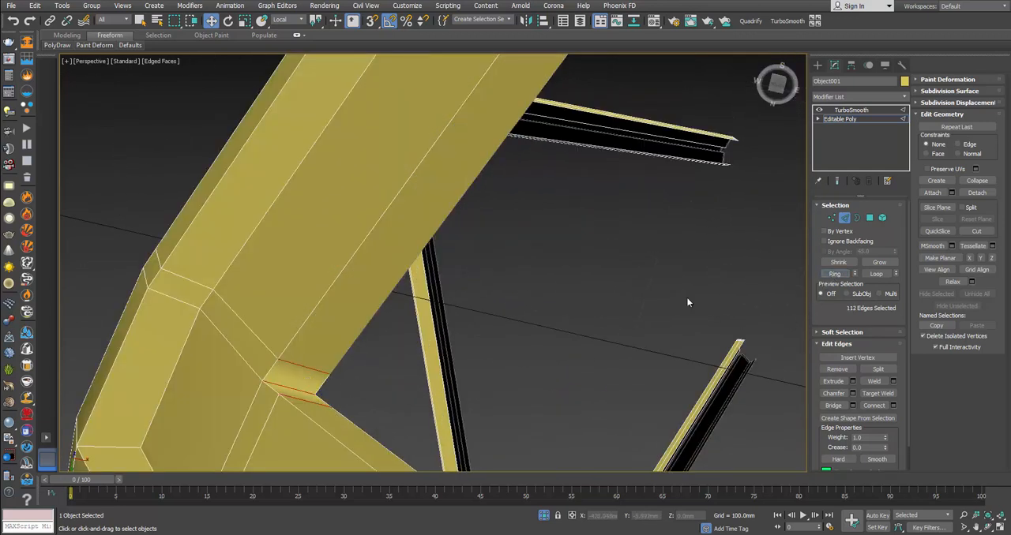
scroll(491, 290, "down", 6)
scroll(518, 300, "down", 4)
middle_click_drag(517, 301, 467, 228)
scroll(426, 239, "up", 5)
scroll(444, 323, "up", 4)
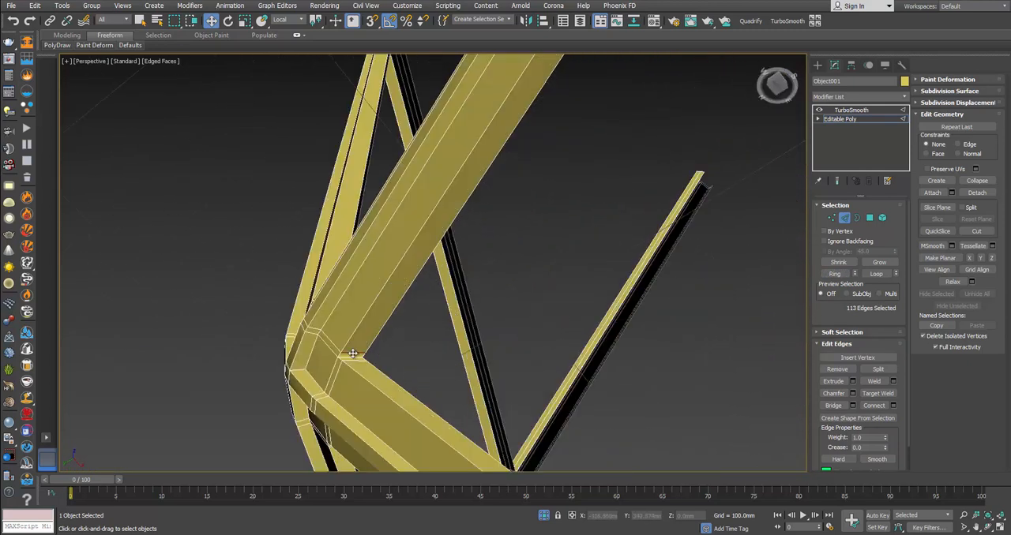
middle_click_drag(374, 379, 409, 224, "alt")
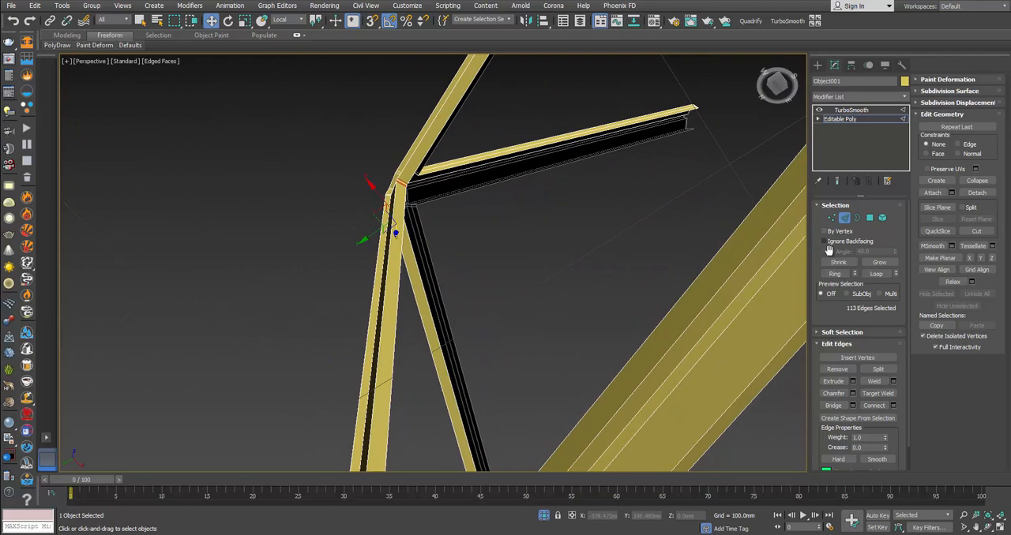
left_click(835, 273)
Step: Continue around the frame's opposite side, adding the inner corner edges at two more joints and their complete rings
mouse_move(451, 270)
middle_mouse_down("alt")
mouse_move(411, 329)
mouse_move(456, 252)
middle_mouse_up("alt")
scroll(449, 266, "down", 3)
scroll(435, 269, "down", 4)
scroll(461, 239, "up", 4)
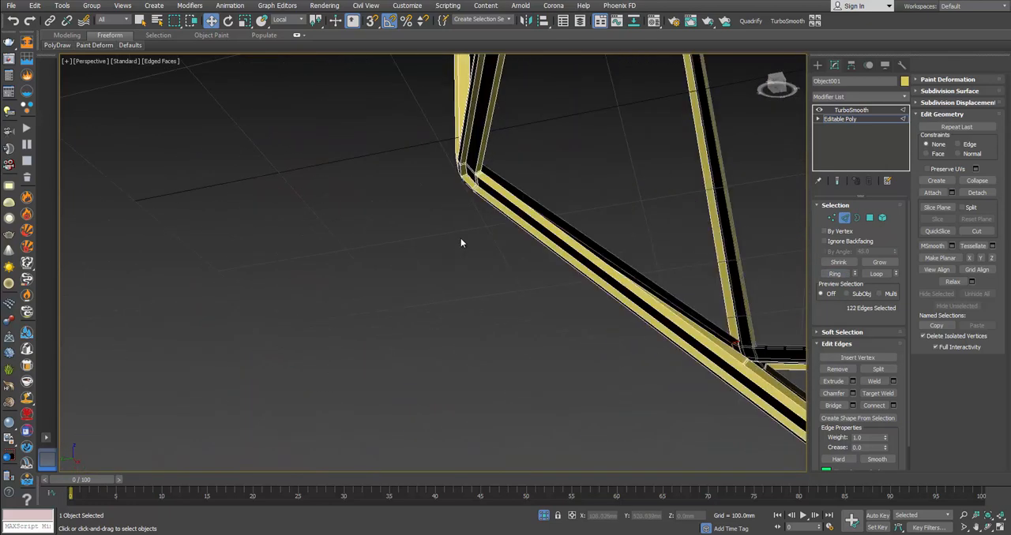
scroll(478, 198, "up", 5)
middle_click_drag(482, 152, 484, 250)
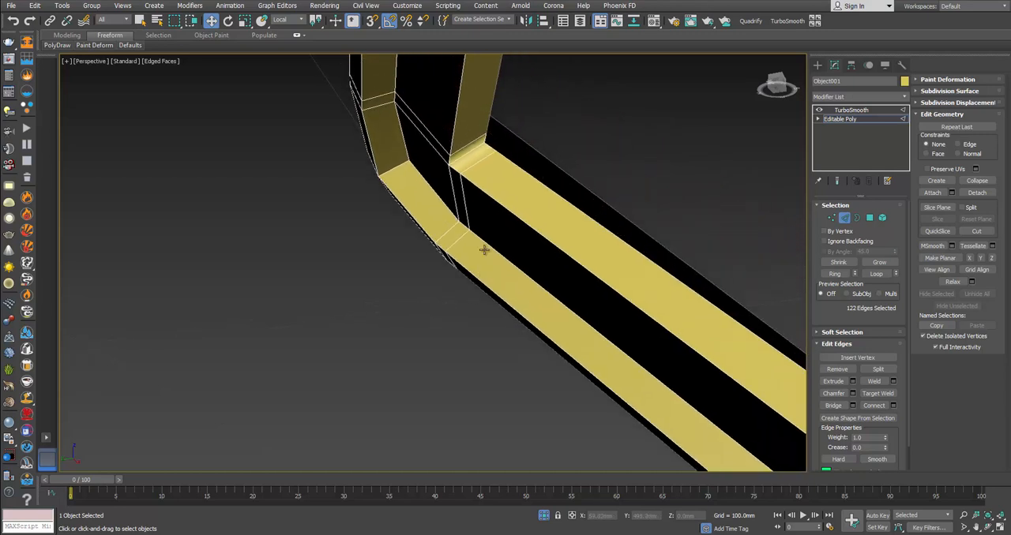
left_click(478, 161, "ctrl")
left_click(827, 274)
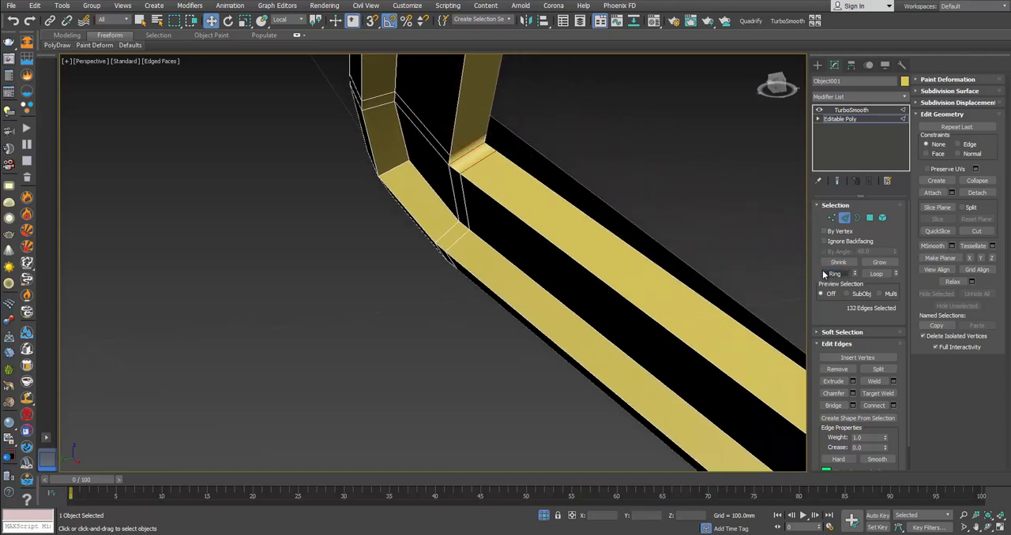
scroll(619, 255, "down", 4)
middle_click_drag(619, 255, 604, 240, "alt")
left_click(835, 274)
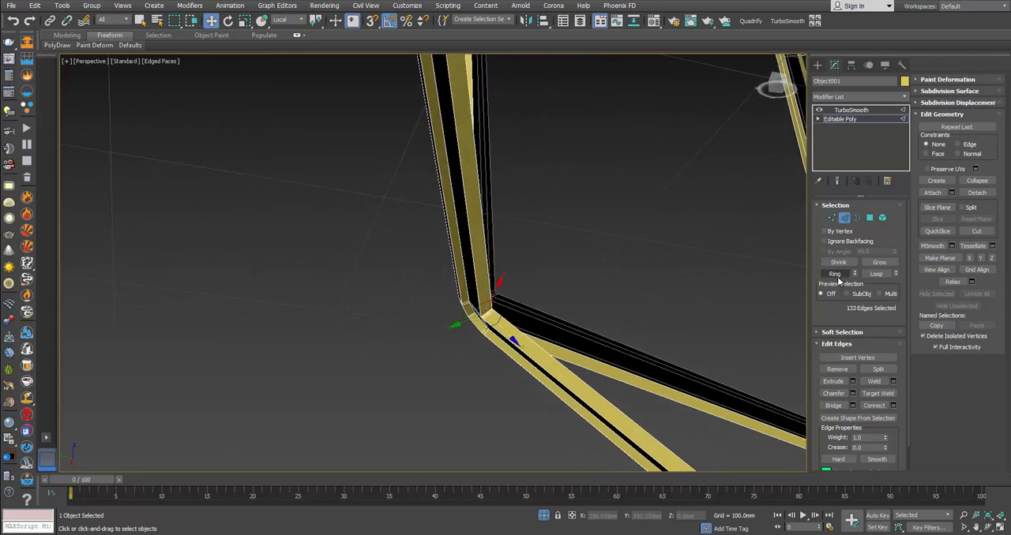
Step: Add the remaining inner corner edge ring and connect all selected edges with 1 segment, pinch 0 and slide 0
middle_click_drag(663, 287, 609, 232, "alt")
scroll(609, 232, "up", 3)
scroll(566, 234, "up", 3)
left_click(567, 235, "ctrl")
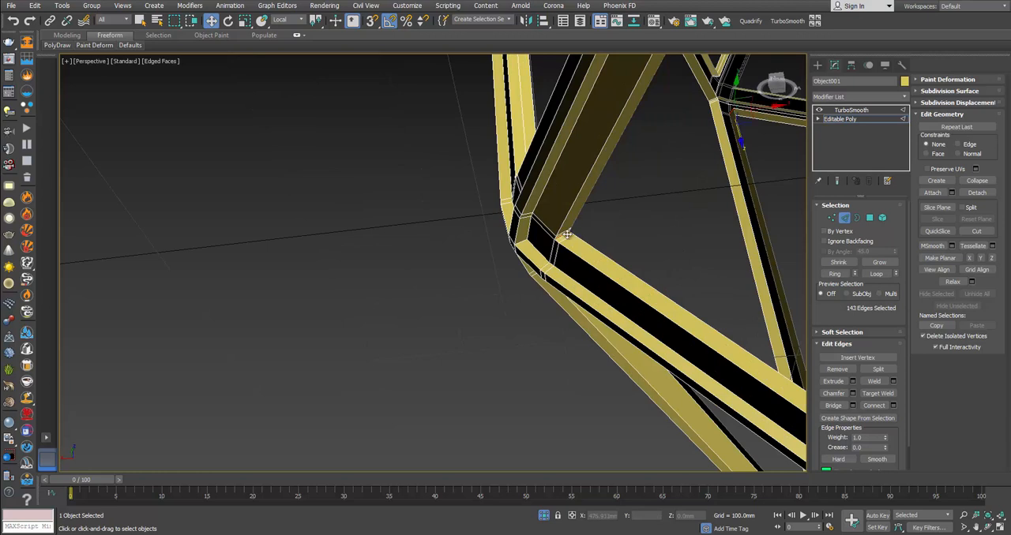
left_click(829, 272)
middle_click_drag(795, 278, 735, 314, "alt")
left_click(894, 405)
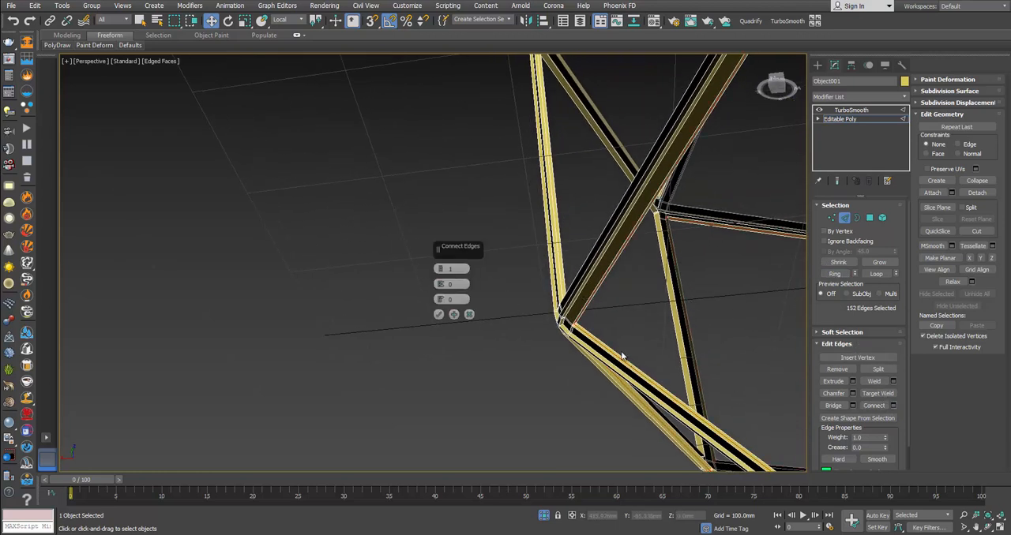
left_click(438, 316)
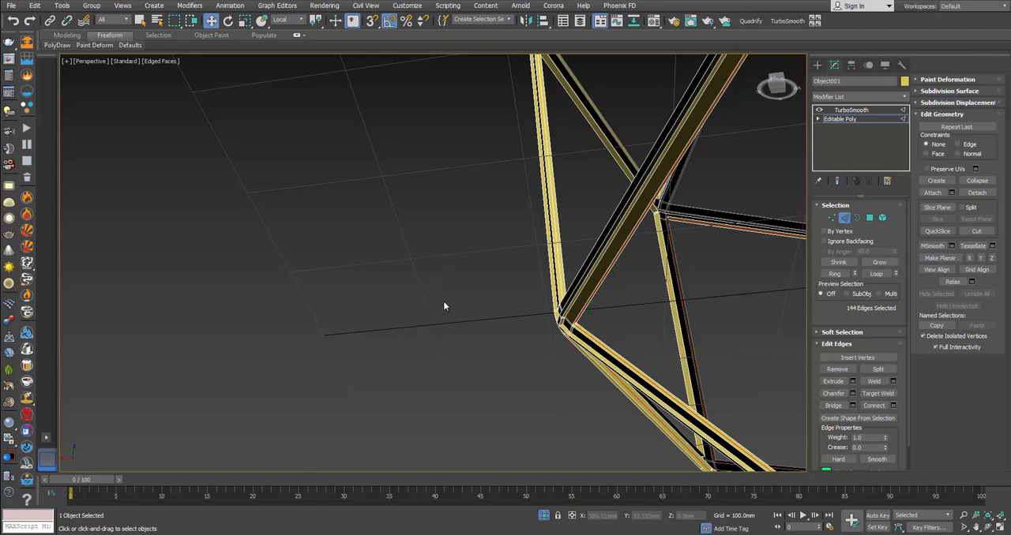
Step: Select the ring of a short edge at the upper end of a vertical bar and connect it with a new edge loop
middle_click_drag(445, 304, 592, 178, "alt")
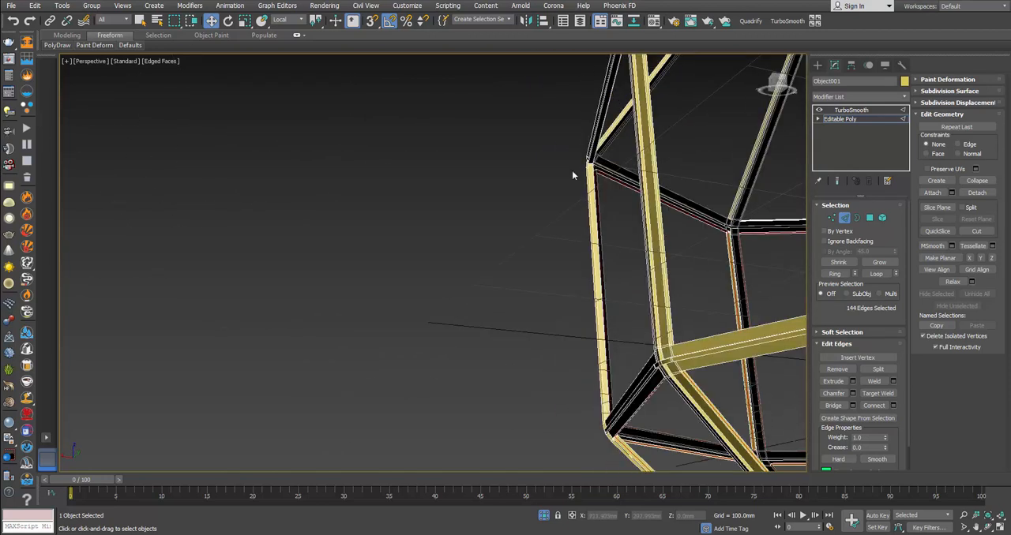
scroll(571, 170, "up", 3)
left_click(606, 159)
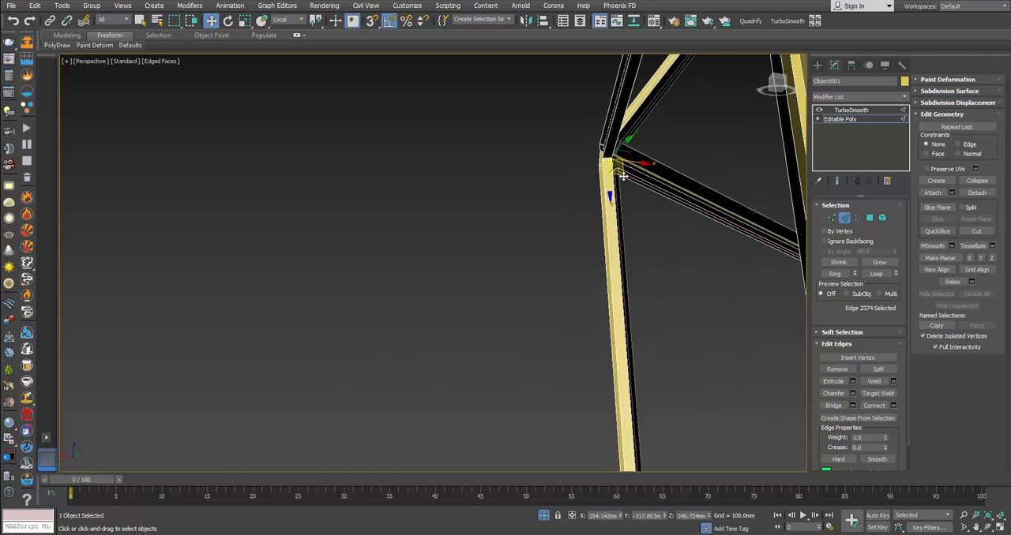
left_click(834, 274)
left_click(875, 406)
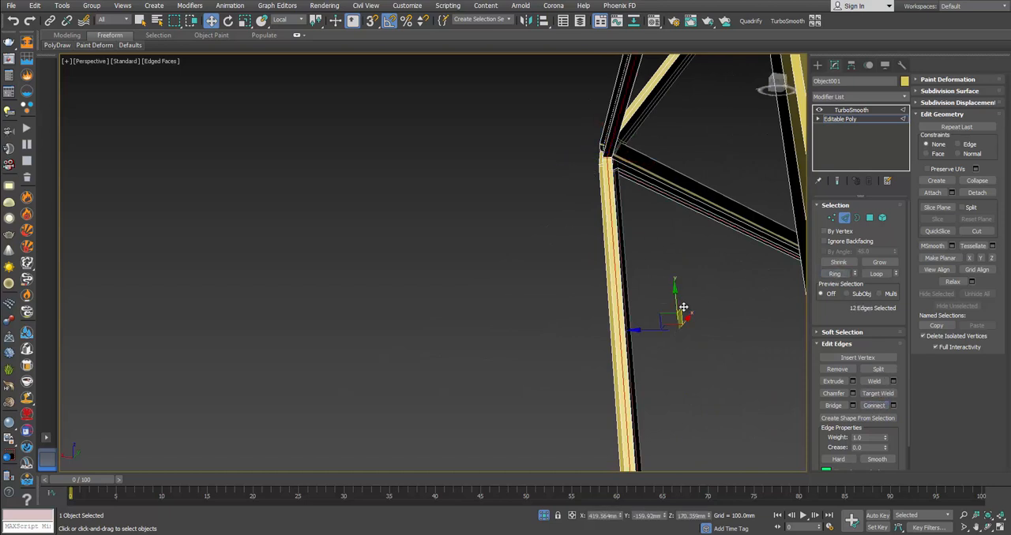
Step: Leave edge editing, deselect the frame and turn off the edged-faces display to check the smoothed surface
middle_click_drag(669, 273, 715, 271, "alt")
mouse_move(450, 288)
middle_mouse_down()
mouse_move(605, 193)
mouse_move(665, 213)
mouse_move(629, 294)
mouse_move(414, 331)
mouse_move(485, 296)
mouse_move(560, 301)
mouse_move(462, 313)
mouse_move(520, 283)
middle_mouse_up()
scroll(606, 194, "down", 4)
left_click(845, 218)
left_click(611, 166)
key("F4")
scroll(477, 299, "up", 4)
scroll(560, 303, "down", 4)
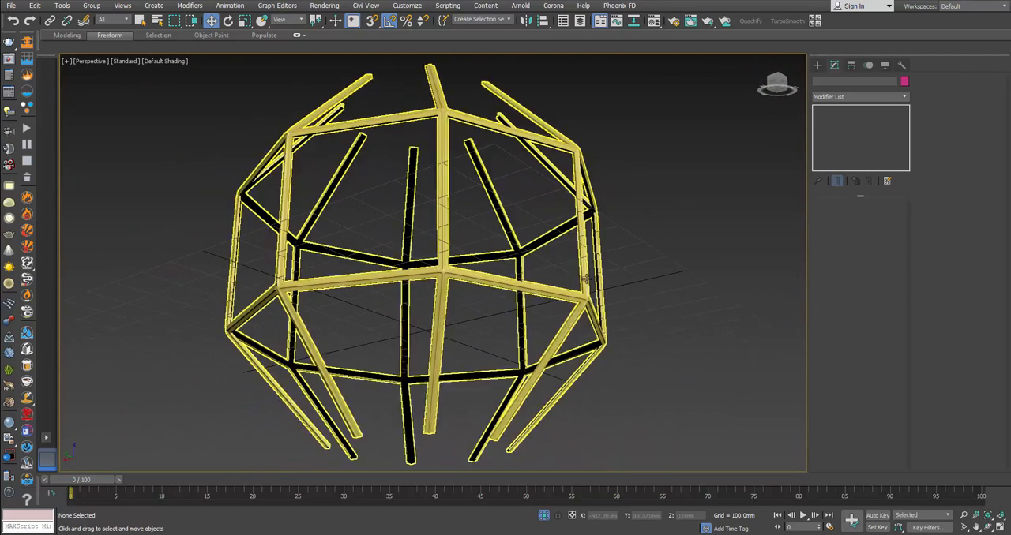
Step: Bring the hidden lantern parts back into view around the smoothed frame
right_click(648, 262)
left_click(690, 188)
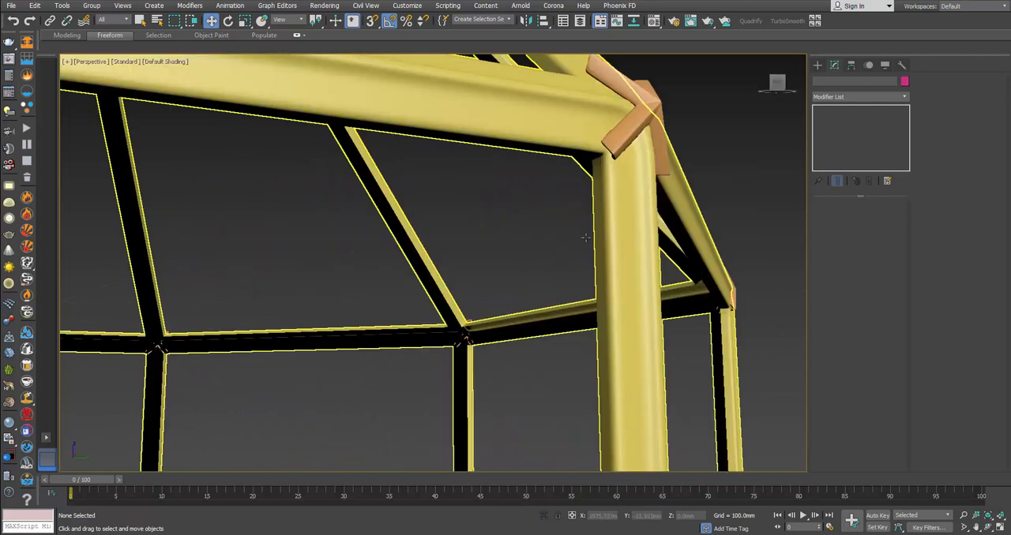
scroll(585, 233, "down", 3)
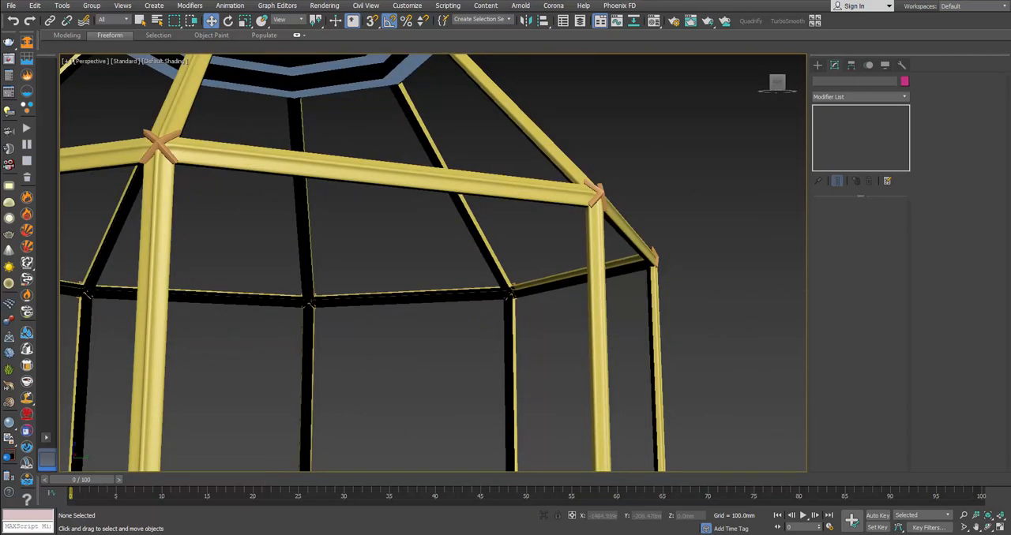
Step: Switch to the browser and examine the product photos of the corner joint and the whole lantern
left_click(151, 496)
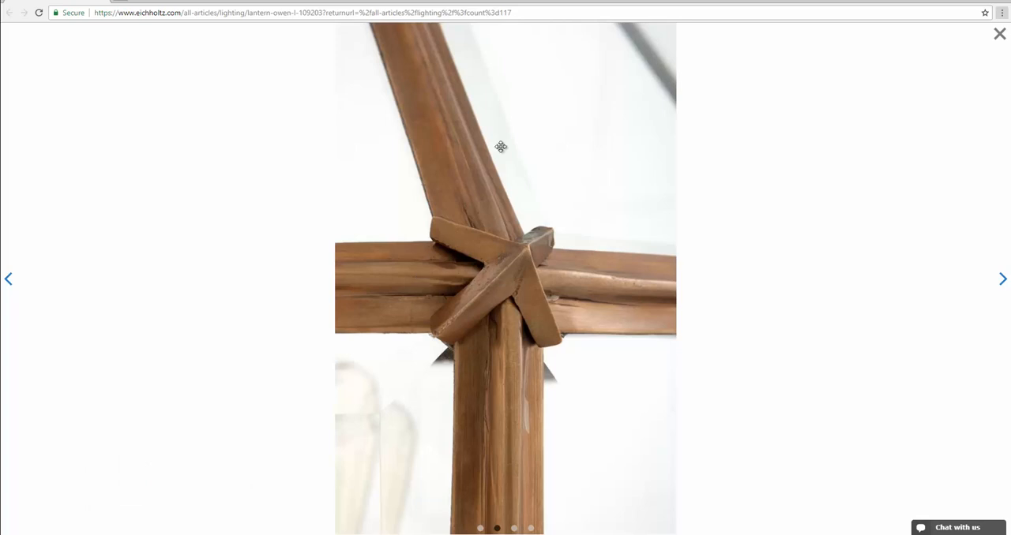
left_click_drag(335, 271, 558, 247)
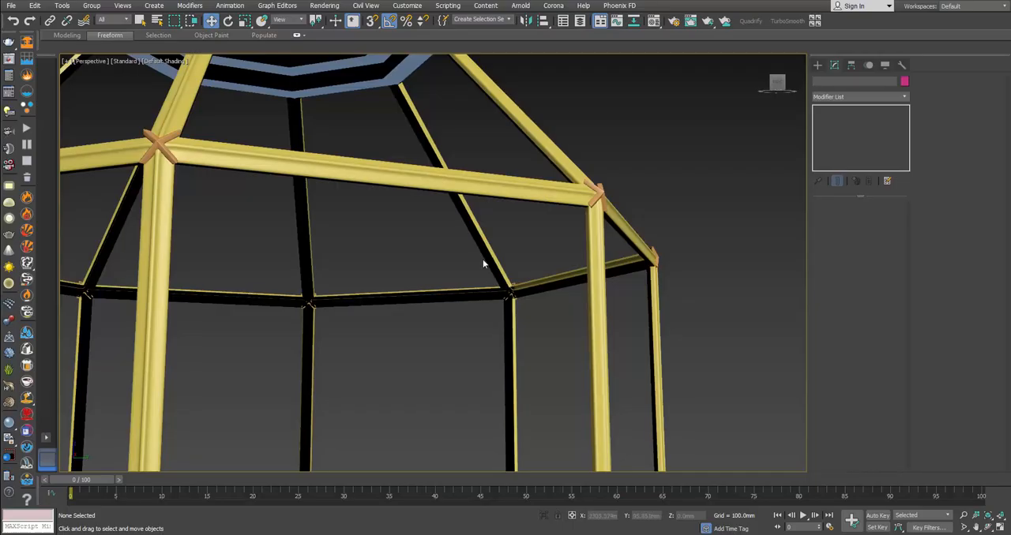
scroll(483, 259, "down", 5)
scroll(447, 199, "up", 3)
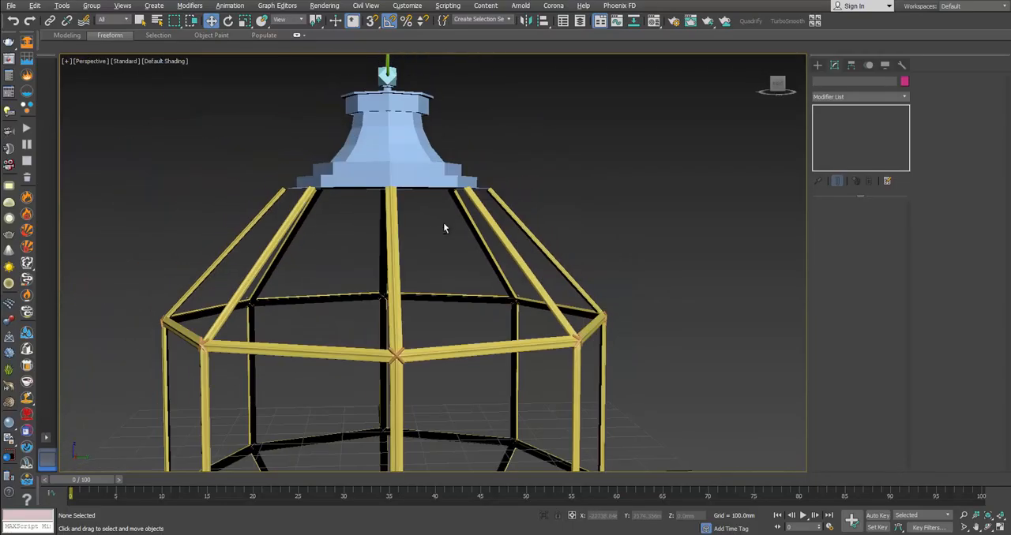
Step: Clone the polygons of one horizontal bar on the frame's upper ring up to the sloping bars' ends beneath the canopy
middle_click_drag(444, 224, 449, 229, "alt")
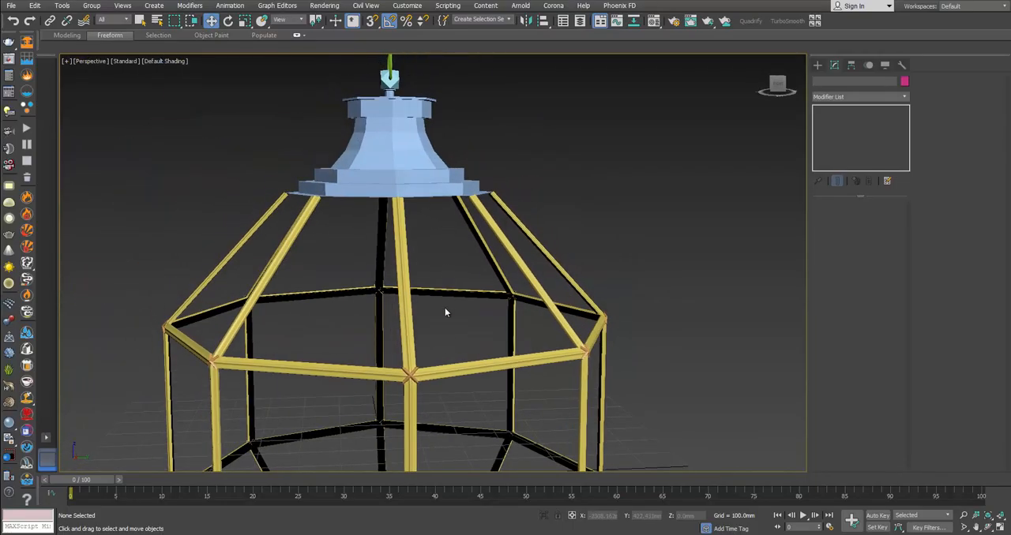
left_click(406, 230)
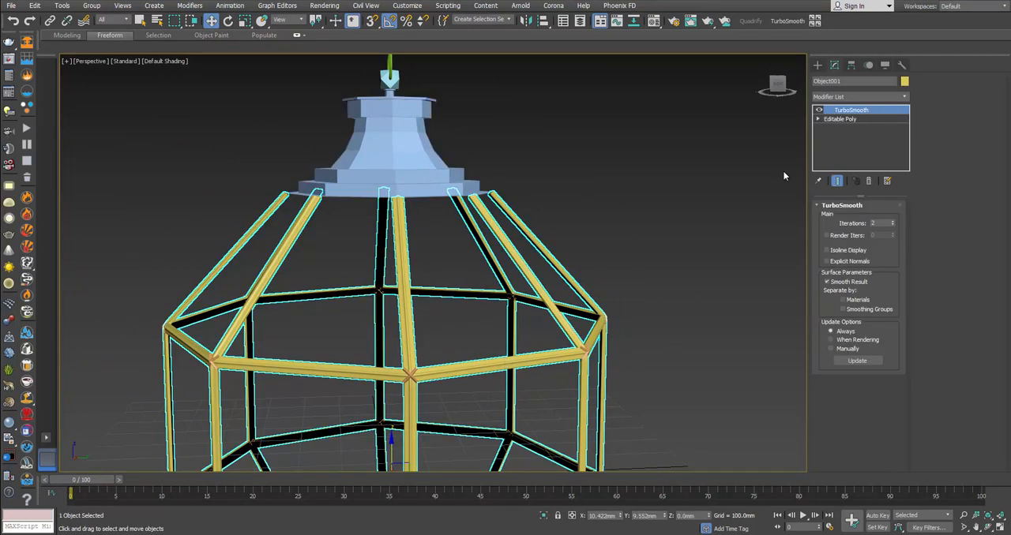
left_click(857, 118)
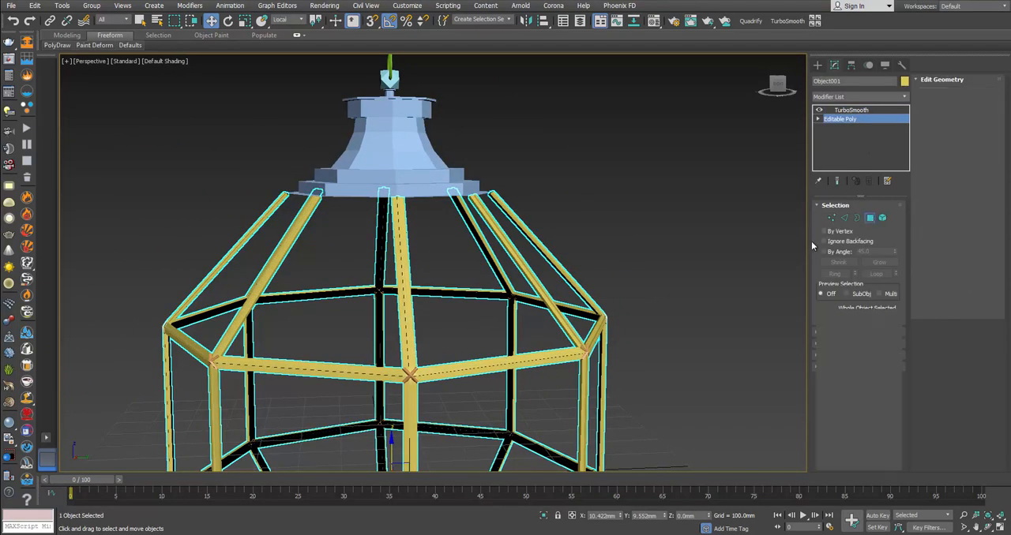
key("4")
left_click(484, 364)
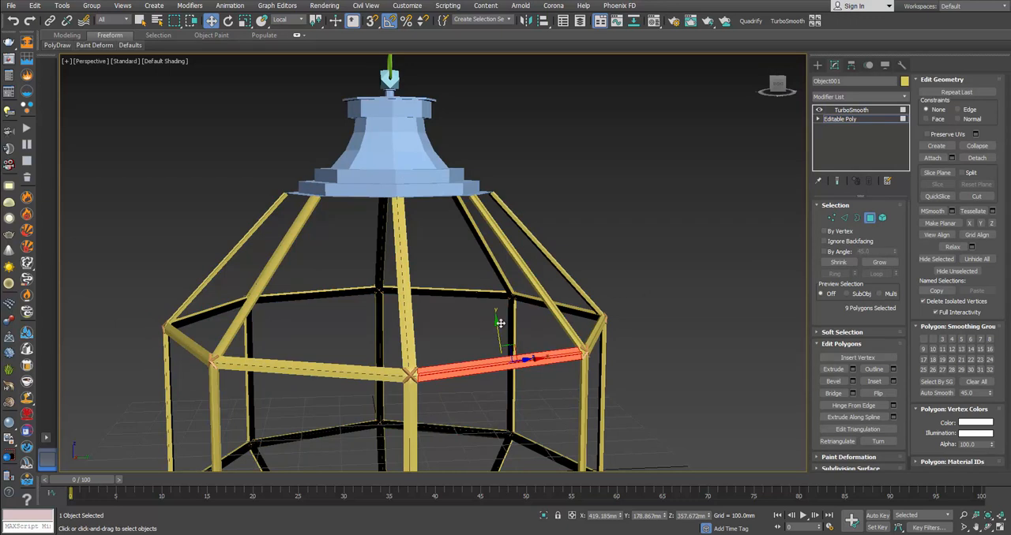
middle_click_drag(499, 323, 524, 332, "alt")
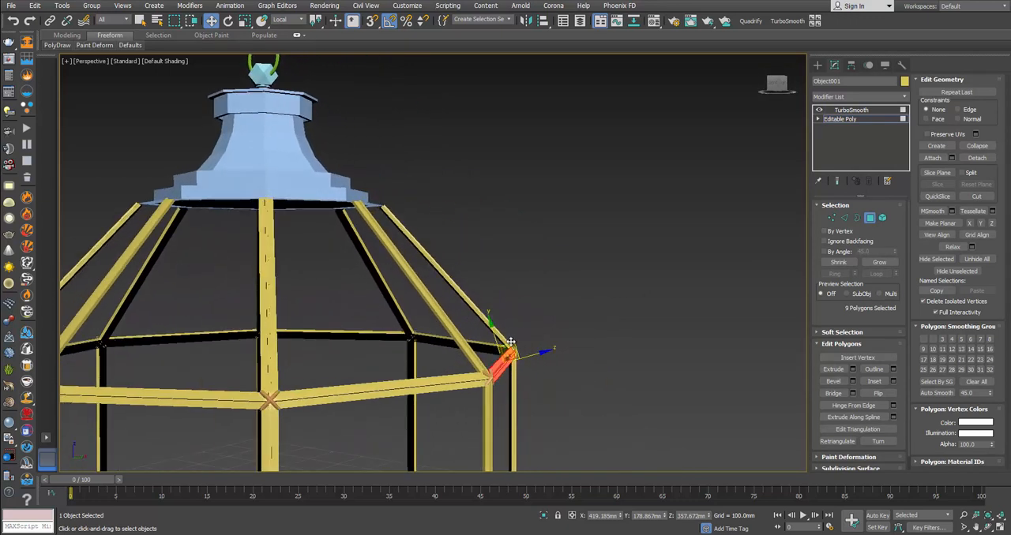
left_click(388, 199)
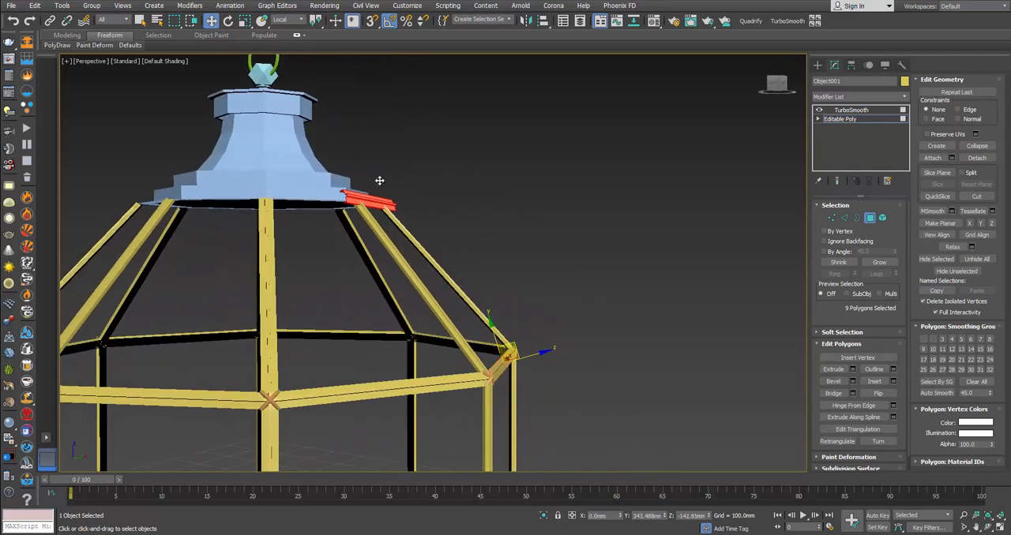
left_click(379, 181, "shift")
left_click(555, 269)
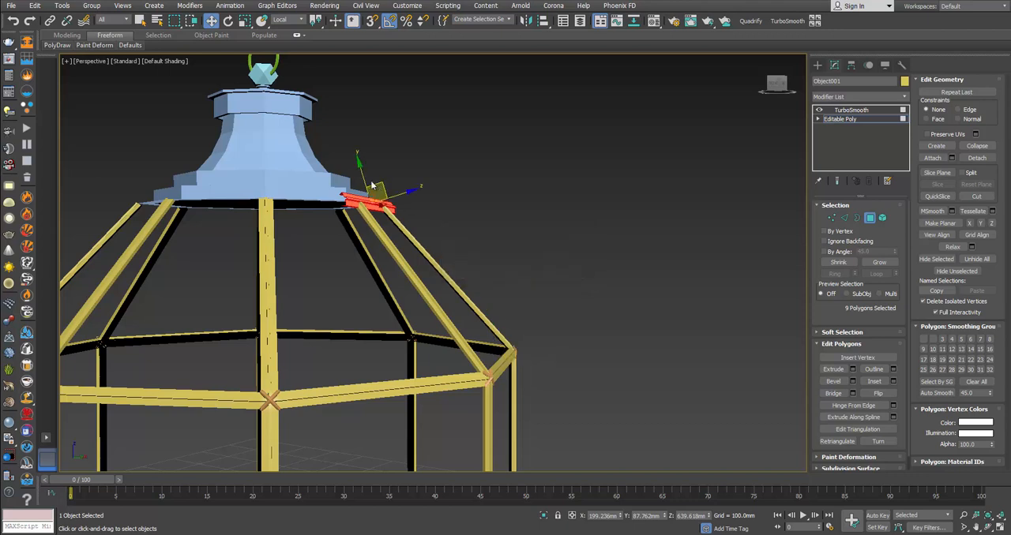
Step: Delete the flared corner polygons at the end of the cloned bar beneath the canopy and show edged faces
scroll(371, 185, "up", 6)
middle_click_drag(375, 189, 479, 203, "alt")
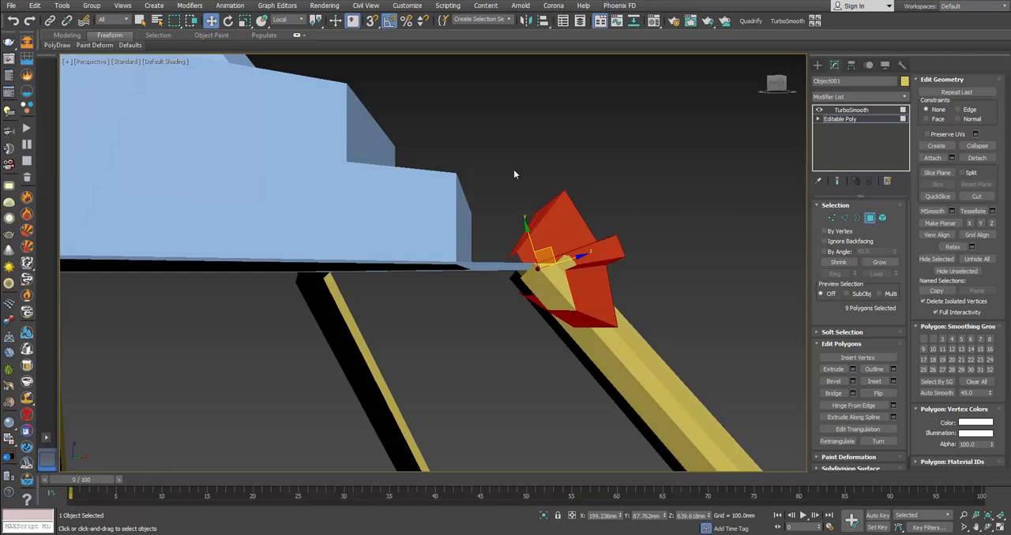
left_click_drag(507, 167, 586, 227)
middle_click_drag(585, 227, 531, 234, "alt")
key("Delete")
key("F4")
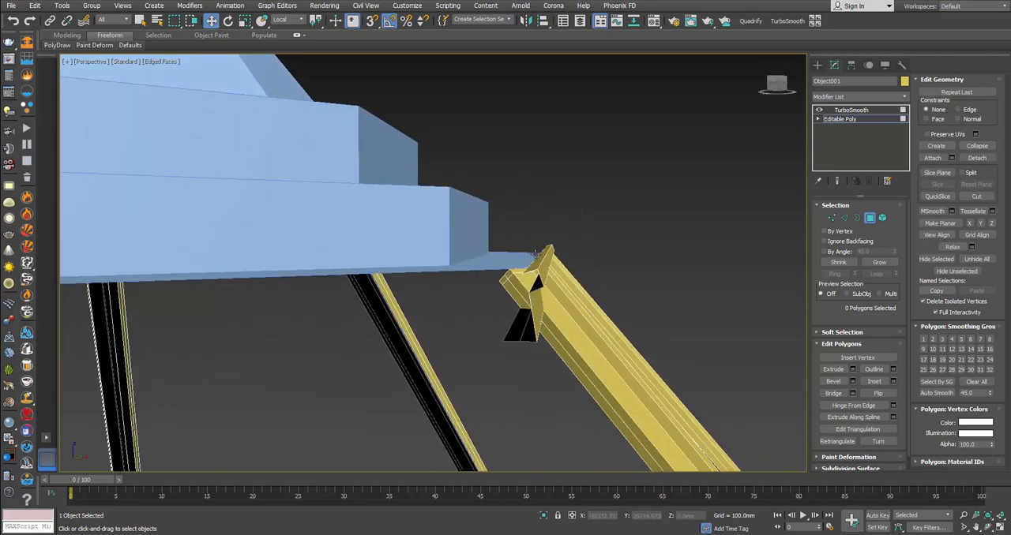
Step: Detach the whole straight bar beneath the canopy from the frame as a separate object, not as an element or clone
left_click(844, 219)
middle_click_drag(564, 264, 552, 276, "alt")
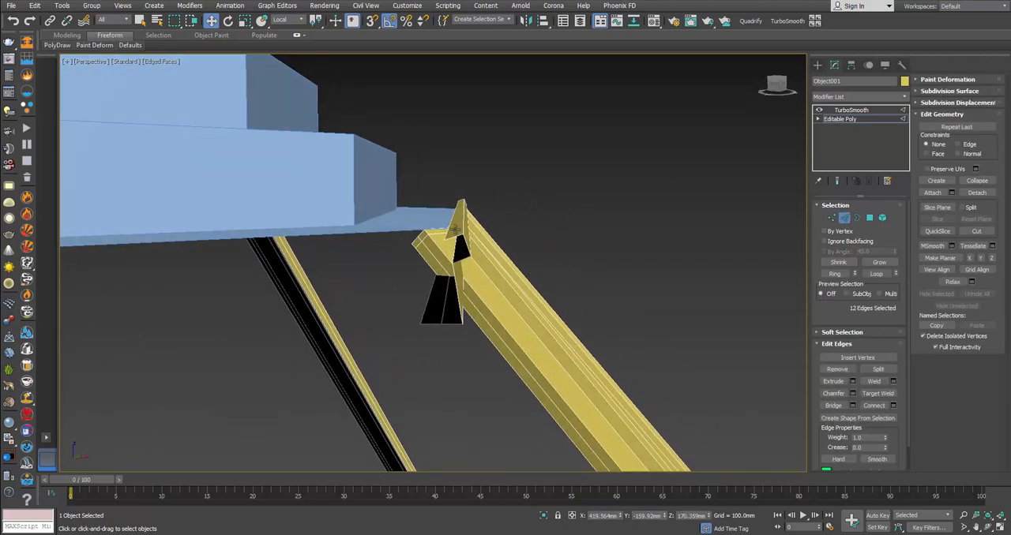
left_click(451, 219)
left_click_drag(458, 194, 406, 189)
scroll(444, 203, "down", 4)
middle_click_drag(448, 205, 478, 229, "alt")
left_click(883, 220)
left_click(400, 215)
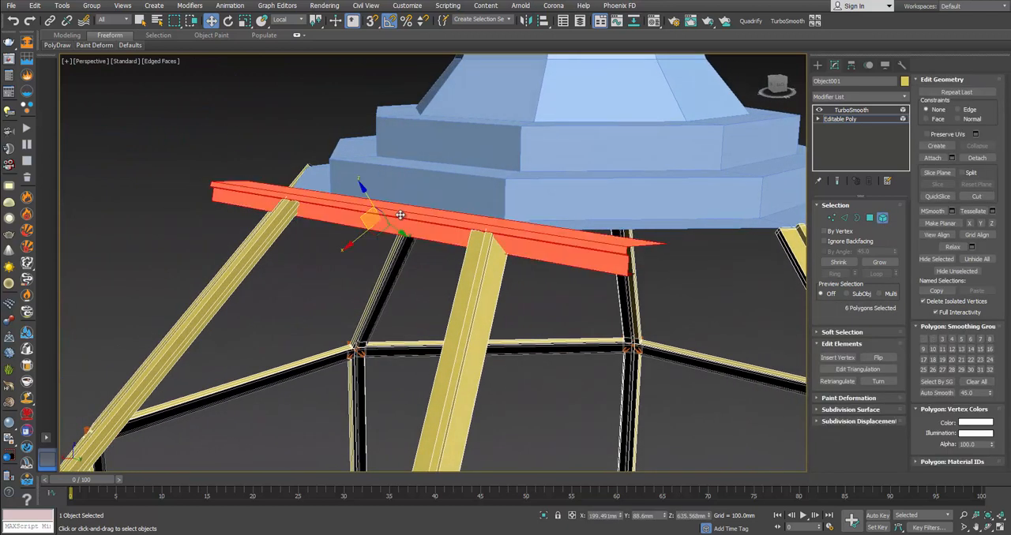
left_click(977, 158)
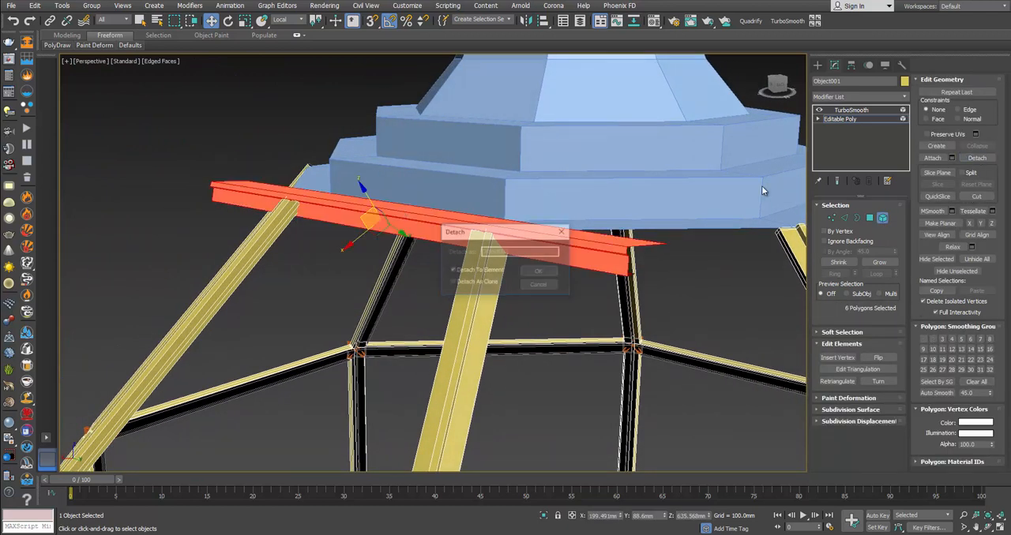
left_click(533, 276)
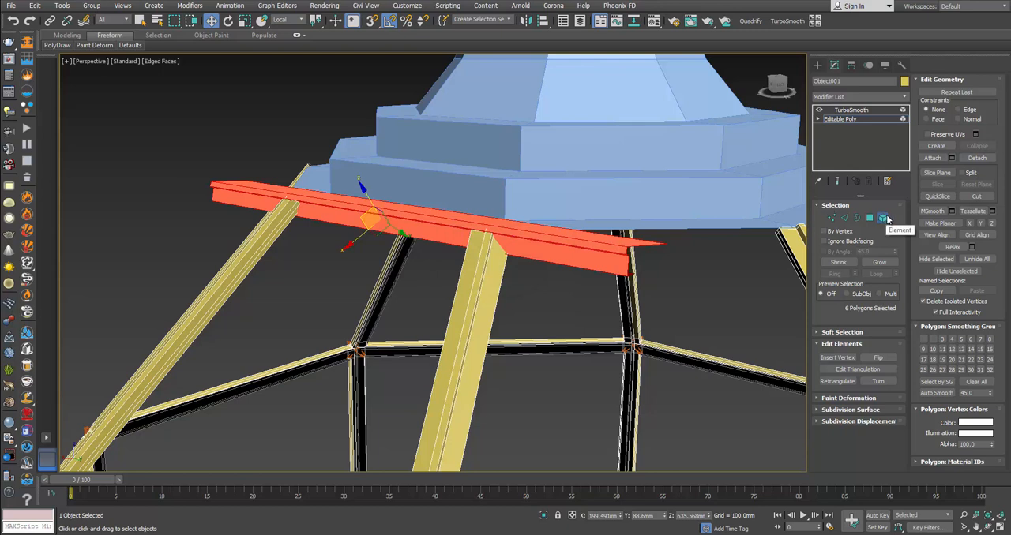
left_click(977, 158)
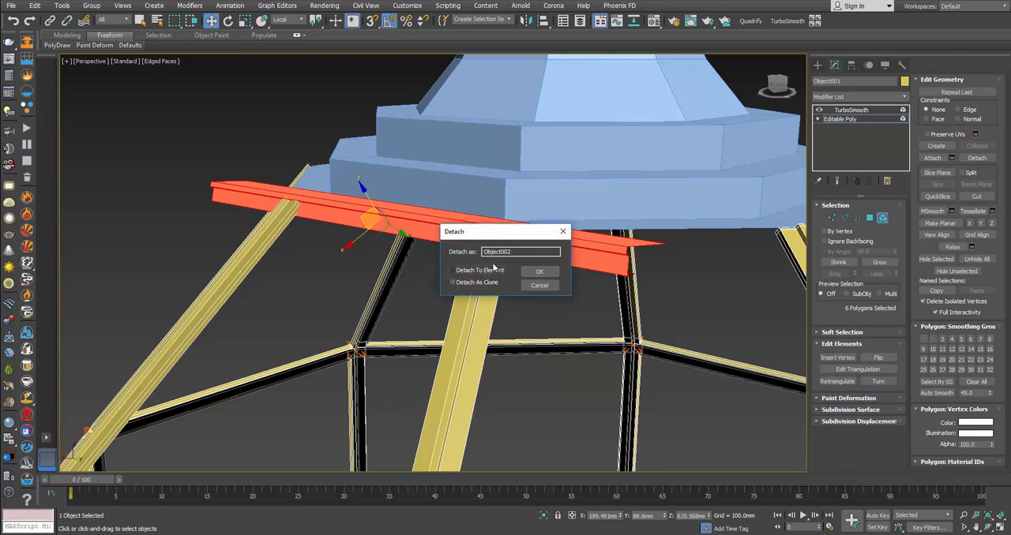
left_click(539, 272)
left_click(882, 219)
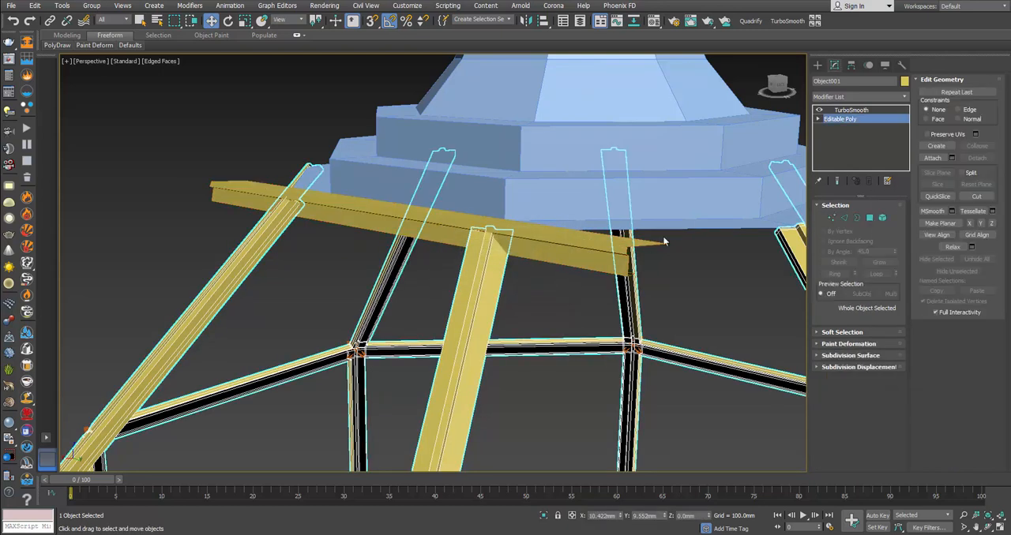
Step: Select the detached bar and center its pivot to the object
left_click(541, 242)
middle_click_drag(564, 239, 510, 267)
scroll(510, 266, "down", 2)
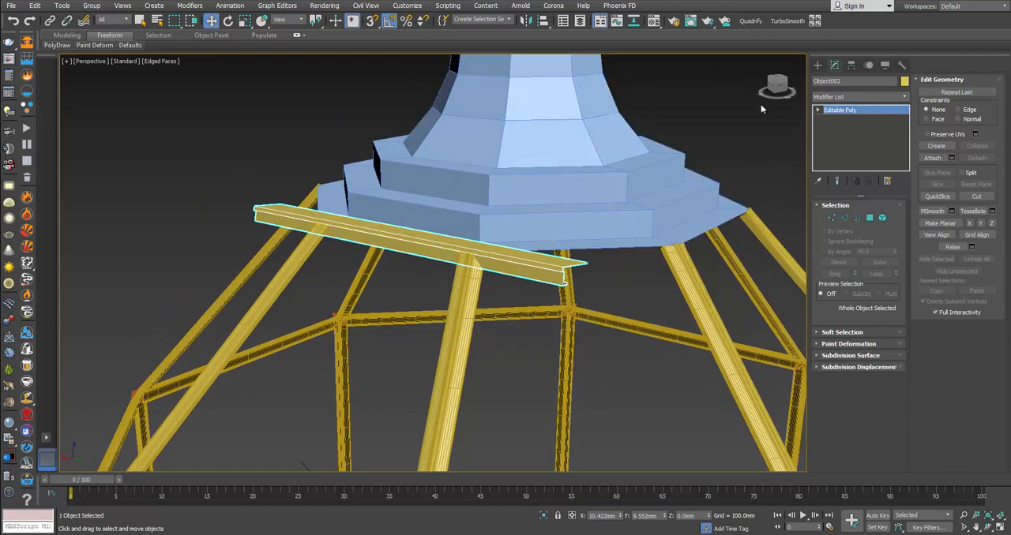
left_click(851, 64)
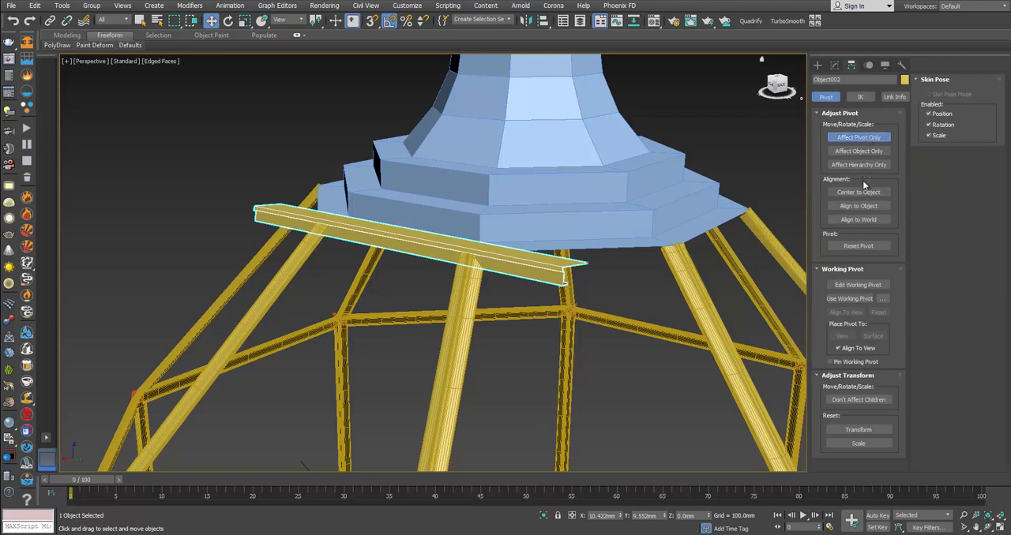
left_click(867, 139)
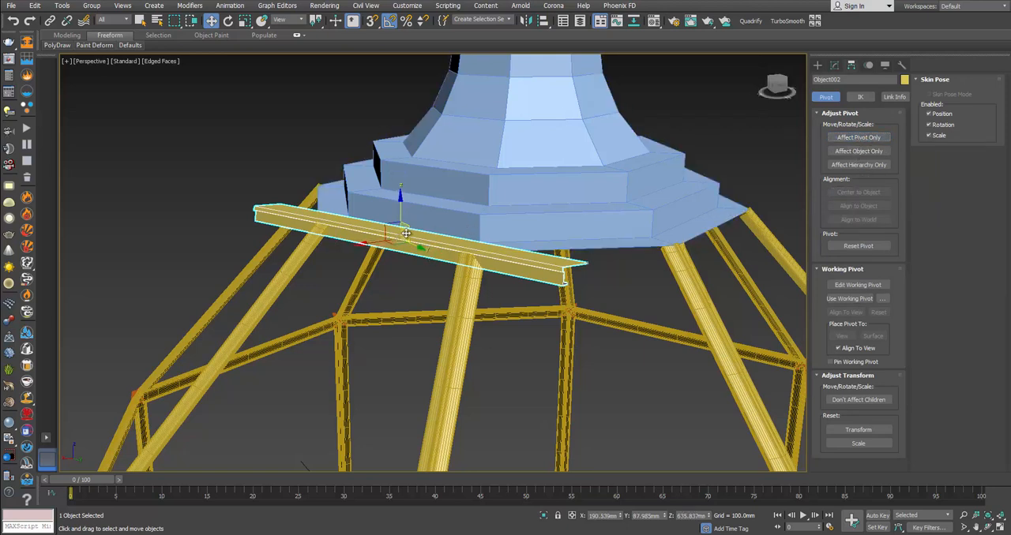
Step: Add a Symmetry modifier to the bar, mirroring along X with the direction flipped
left_click(835, 65)
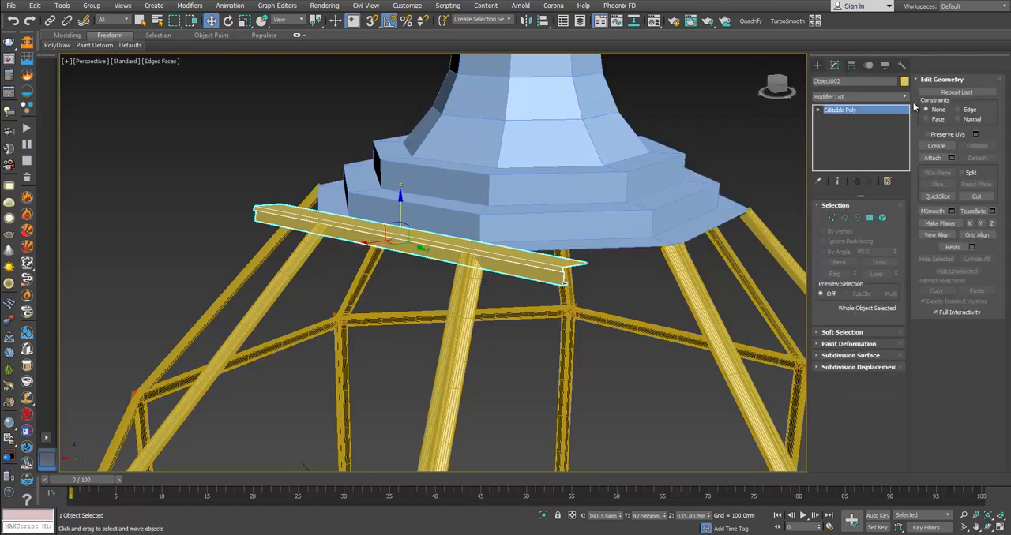
left_click(904, 96)
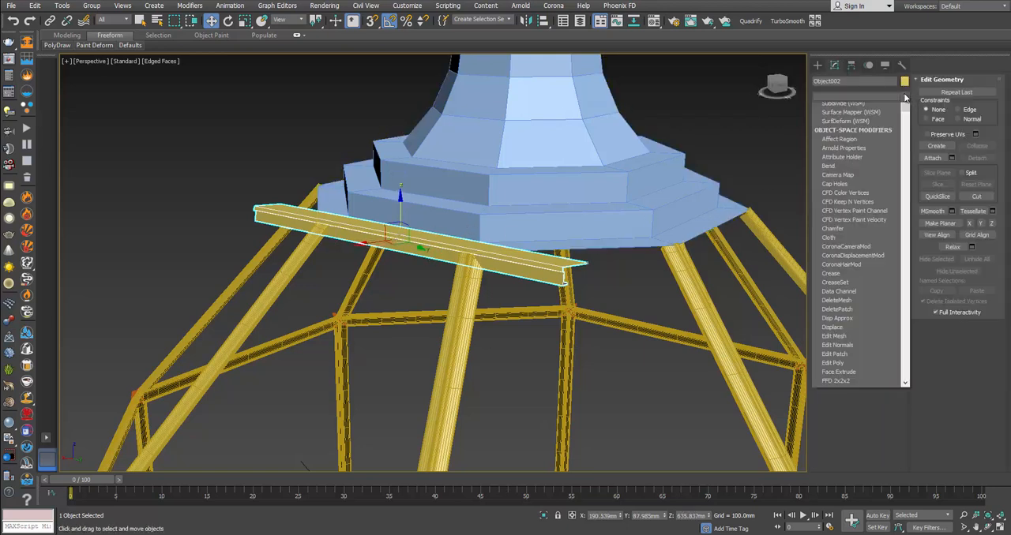
left_click(906, 301)
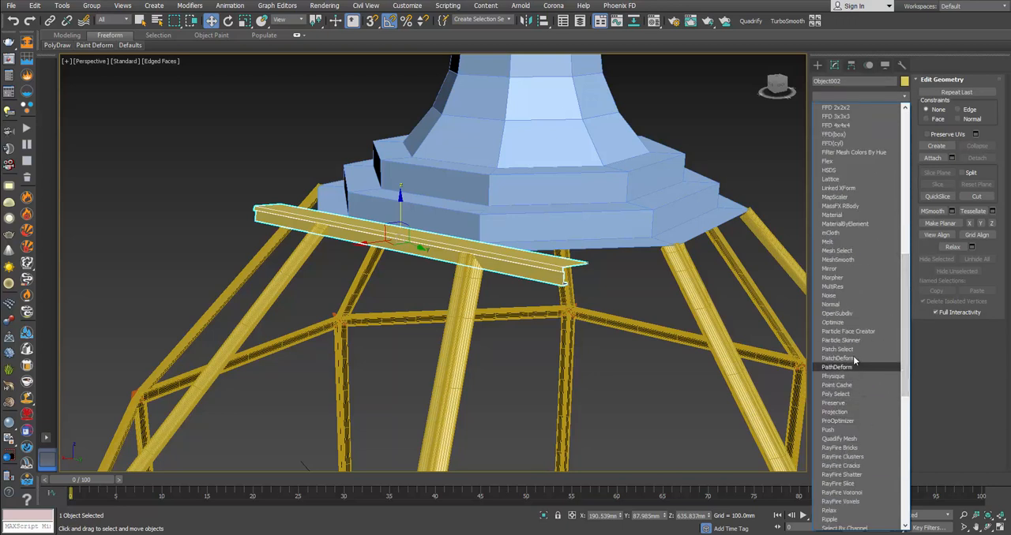
scroll(850, 474, "down", 5)
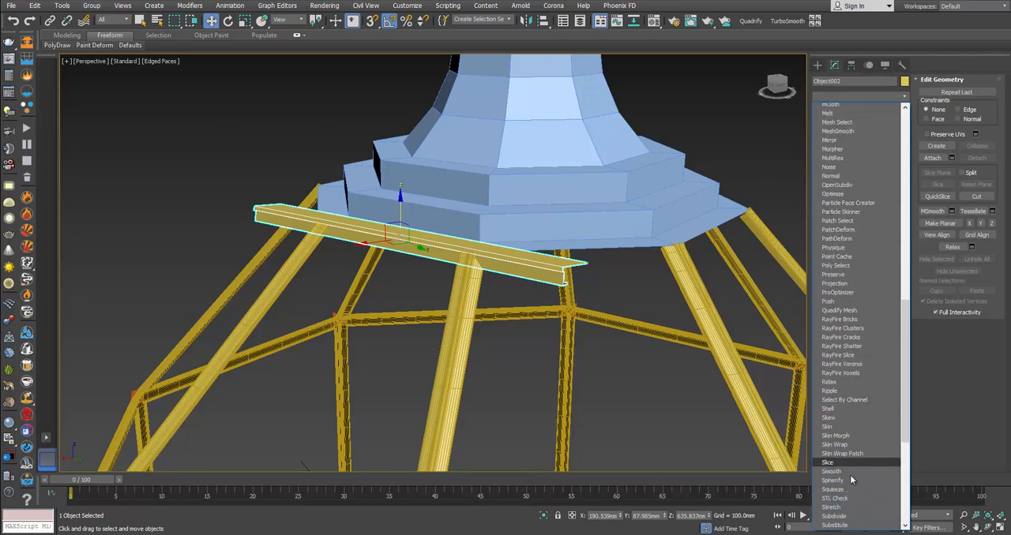
scroll(850, 474, "down", 3)
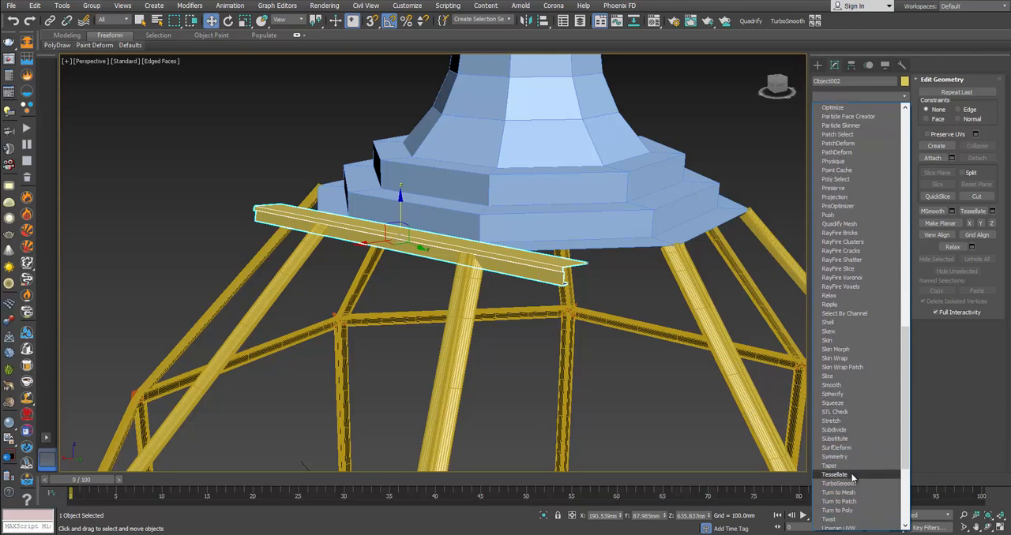
left_click(853, 455)
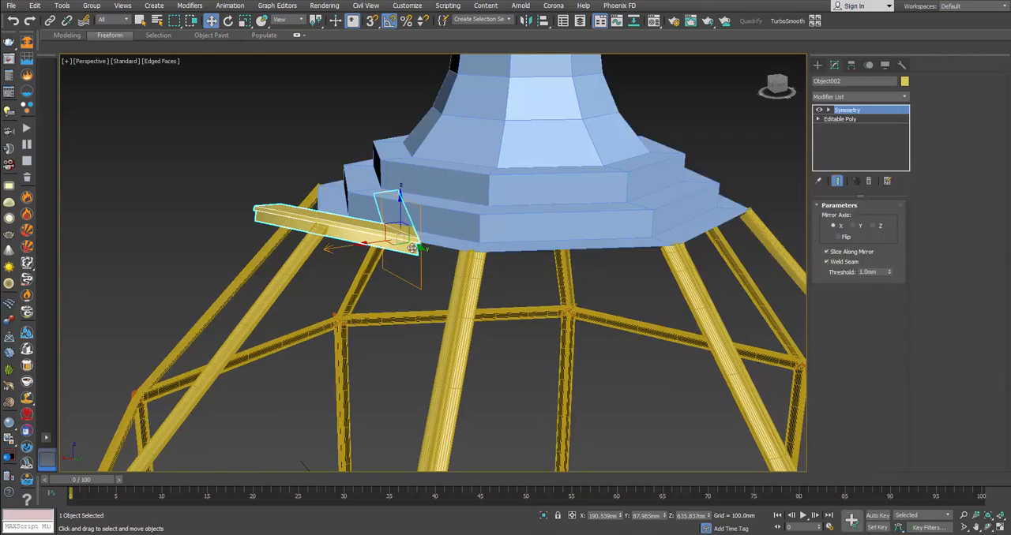
middle_click_drag(412, 248, 461, 285, "alt")
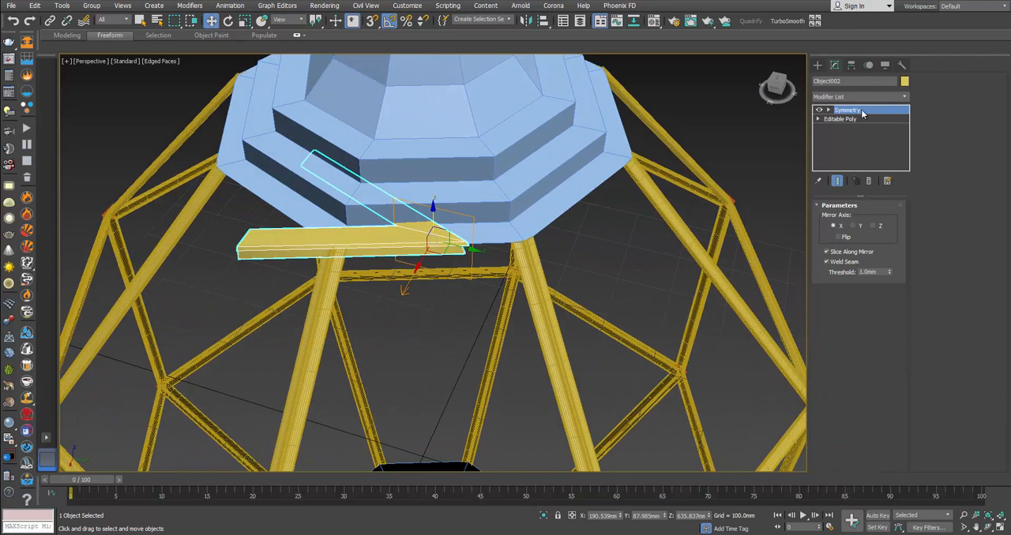
key("1")
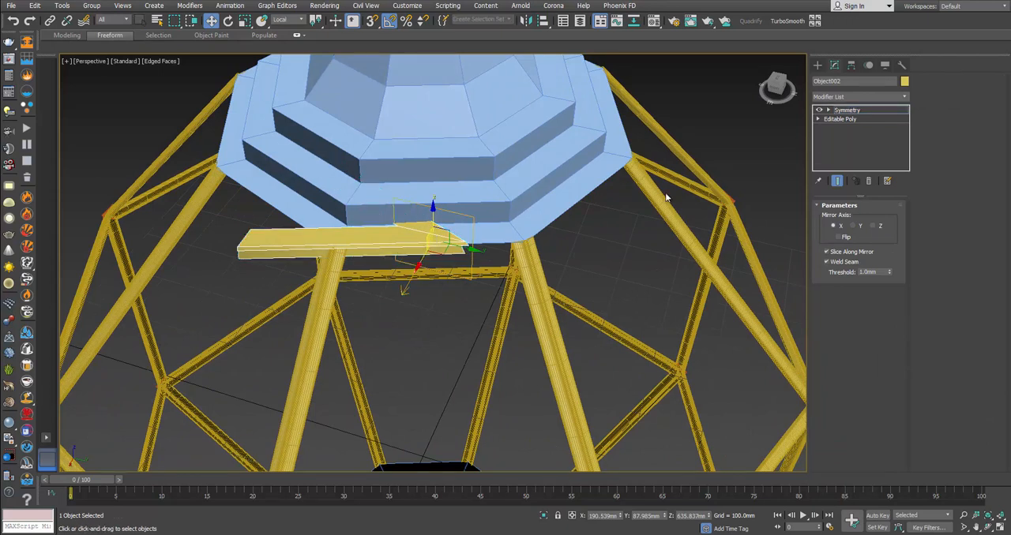
left_click(847, 237)
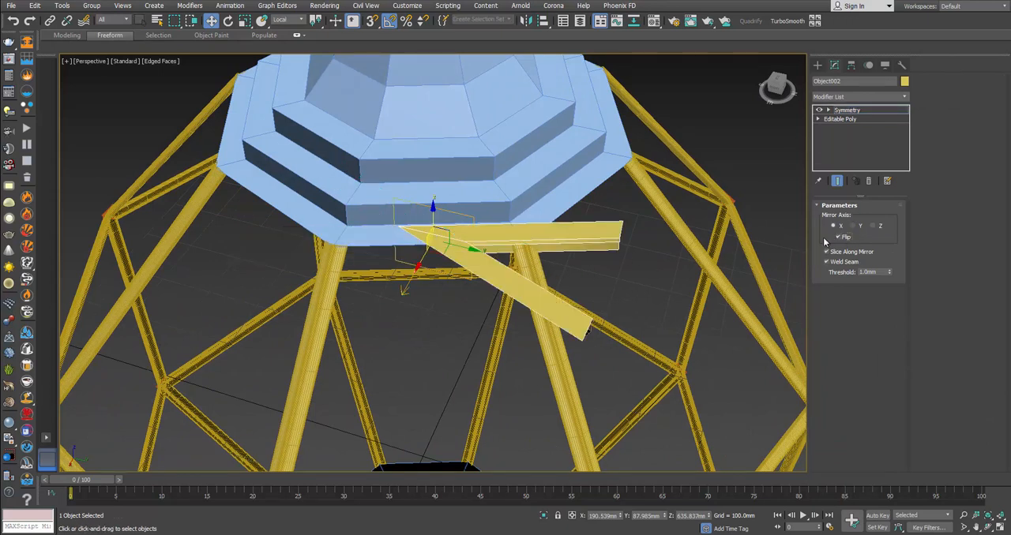
Step: Rotate and move the mirror plane so two bars meet in a mitred corner at the sloping bar's end
key("e")
left_click_drag(450, 264, 402, 270)
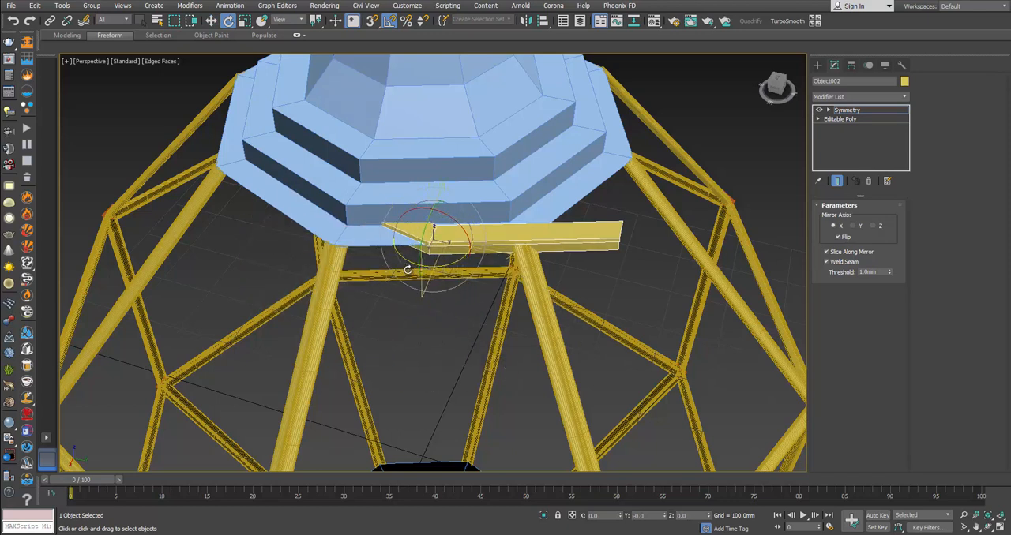
key("w")
left_click_drag(405, 231, 314, 243)
key("e")
middle_click_drag(308, 255, 379, 289, "alt")
key("w")
left_click_drag(358, 240, 368, 230)
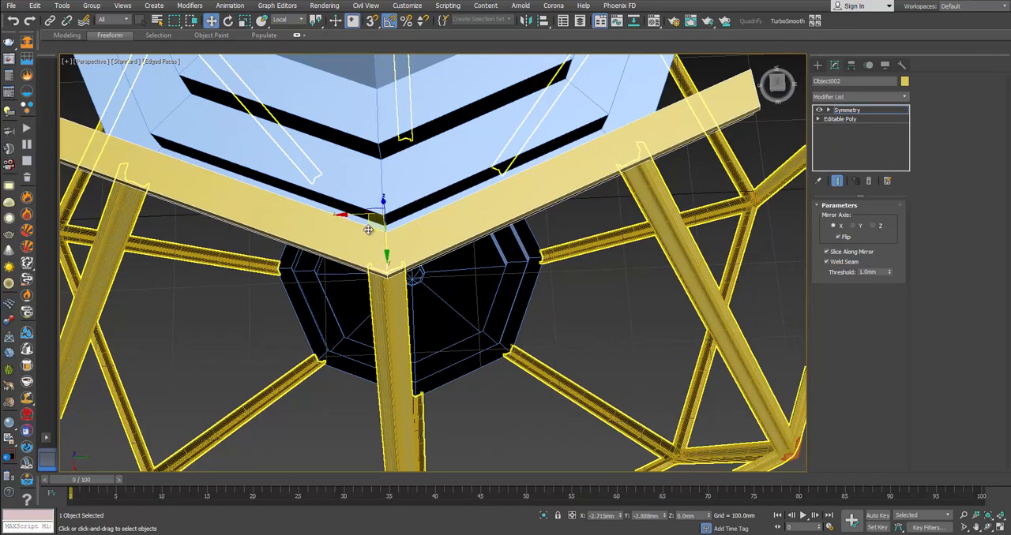
middle_click_drag(368, 230, 553, 304, "alt")
Step: Add a second Symmetry modifier and shift its mirror to the next sloping bar, continuing the bars around the canopy
left_click(855, 110)
left_click(904, 96)
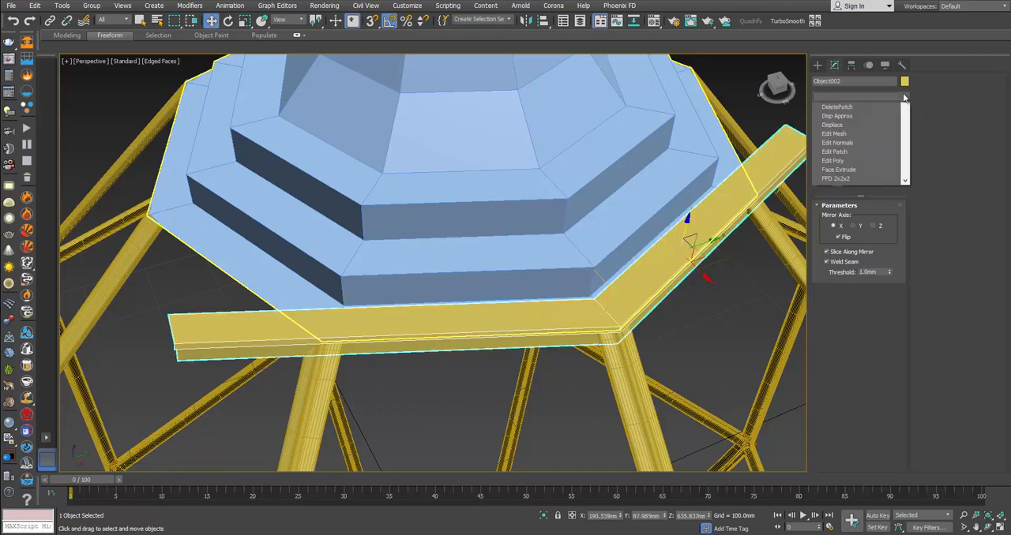
left_click_drag(906, 120, 905, 427)
left_click(855, 301)
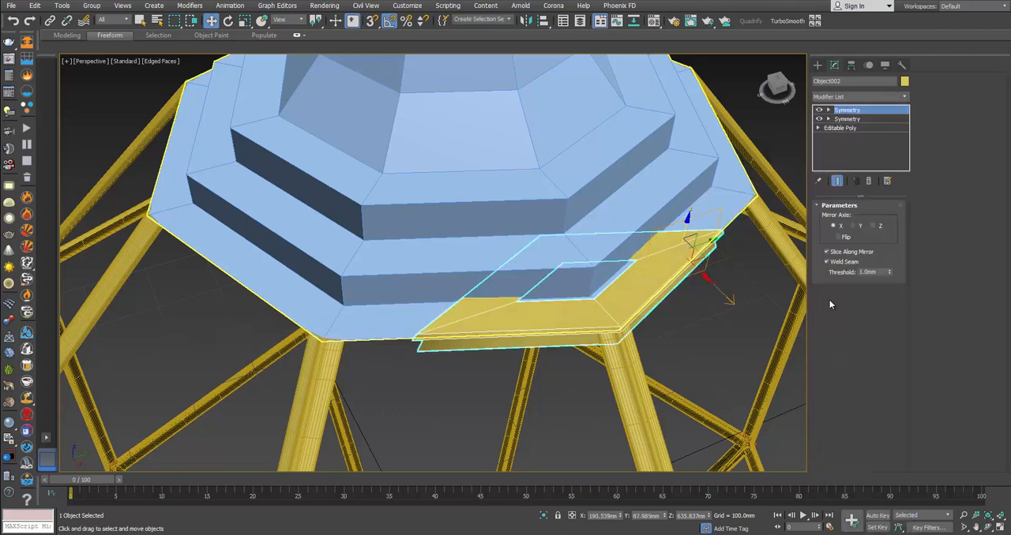
key("1")
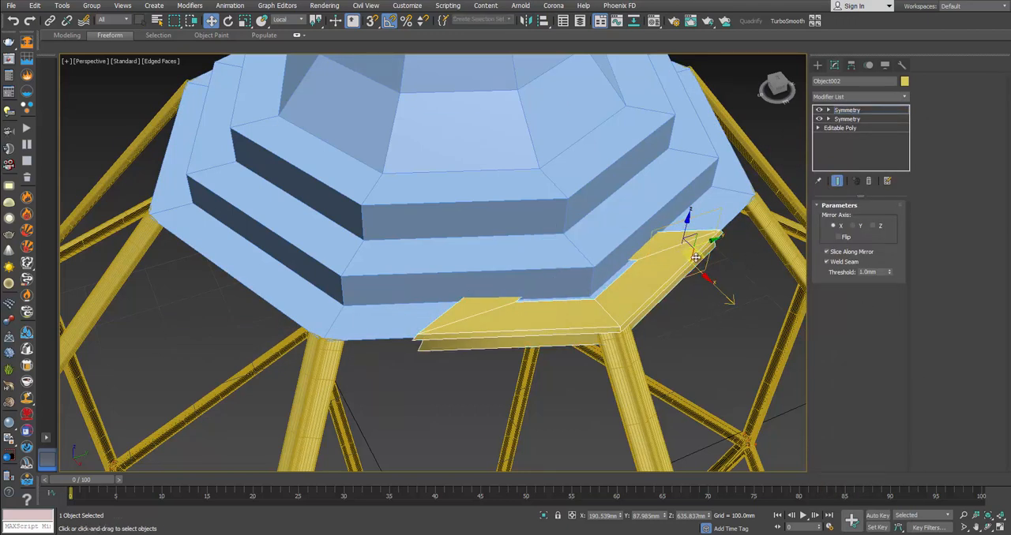
left_click_drag(695, 258, 384, 308)
key("e")
key("w")
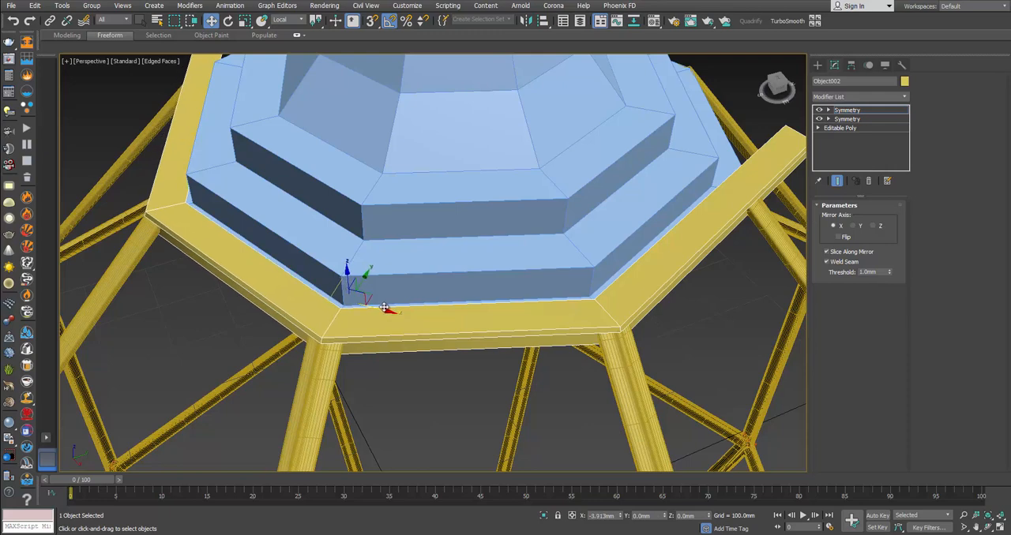
middle_click_drag(385, 308, 595, 342, "alt")
Step: Add a third Symmetry modifier and move its mirror inward so the bars extend further around the canopy
middle_click_drag(530, 354, 600, 355, "alt")
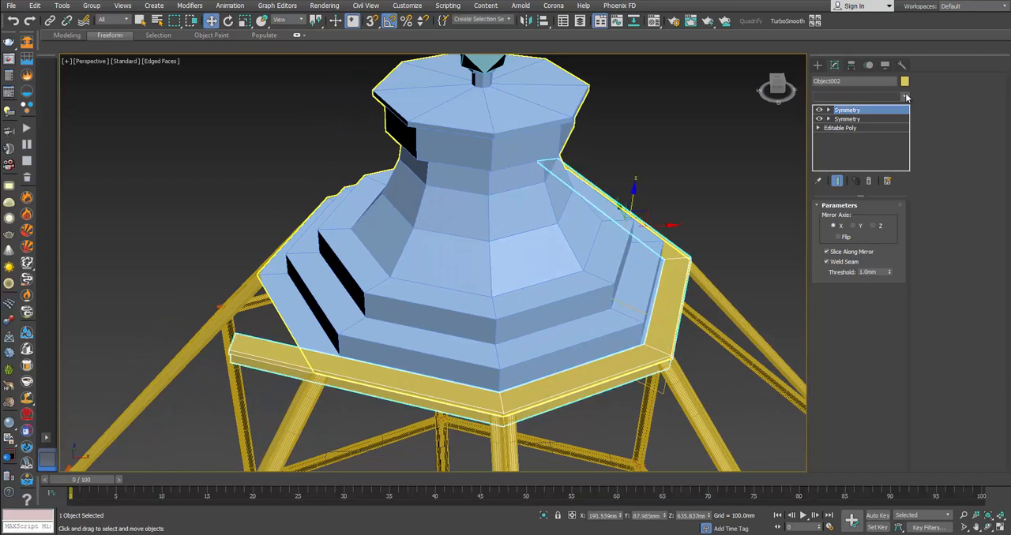
left_click(861, 97)
scroll(857, 331, "down", 15)
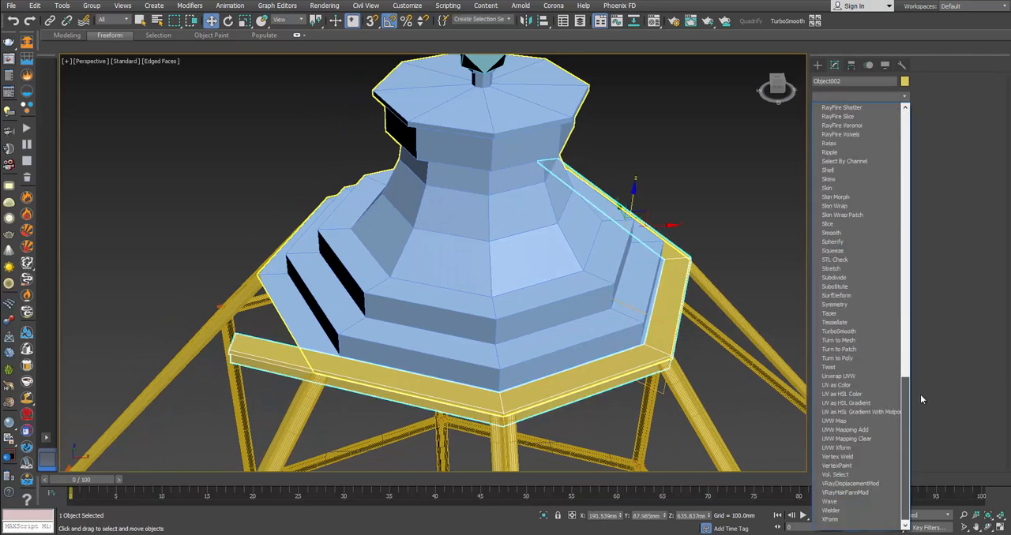
left_click(855, 305)
key("1")
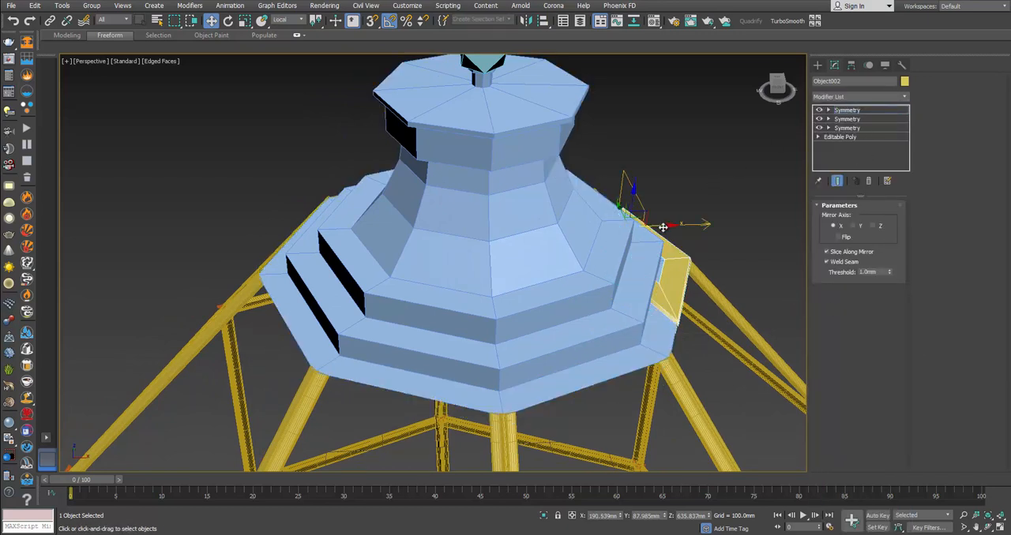
left_click_drag(663, 227, 504, 254)
middle_click_drag(467, 267, 600, 304, "alt")
Step: Add a fourth Symmetry modifier and move its mirror towards the canopy's center to restore the vanished bars
left_click(888, 110)
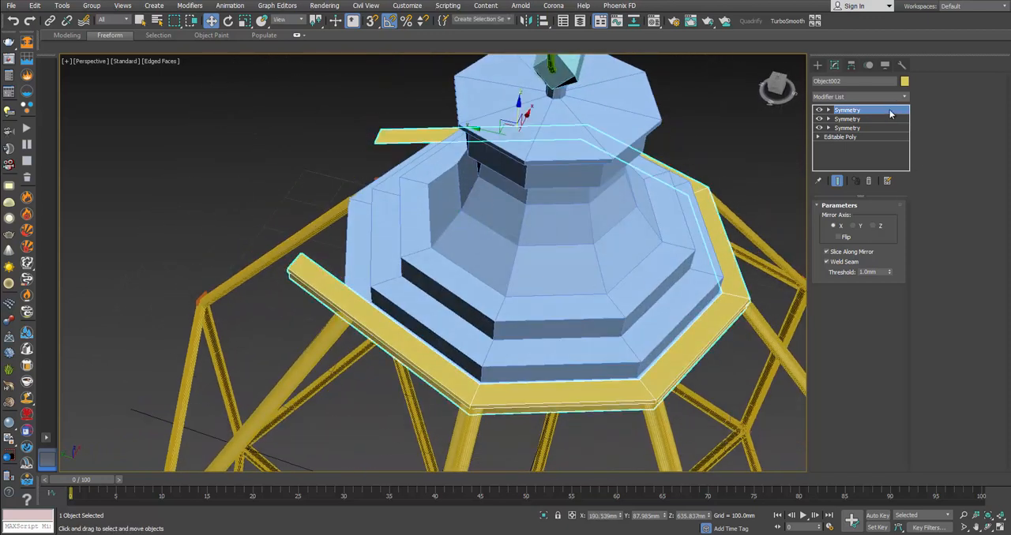
left_click(903, 97)
left_click_drag(907, 121, 909, 398)
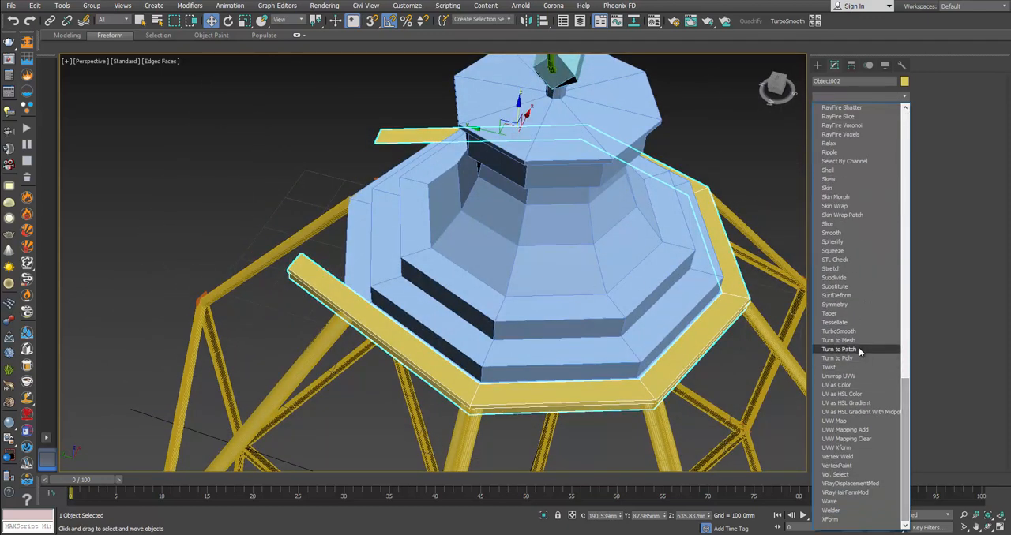
left_click(857, 303)
key("1")
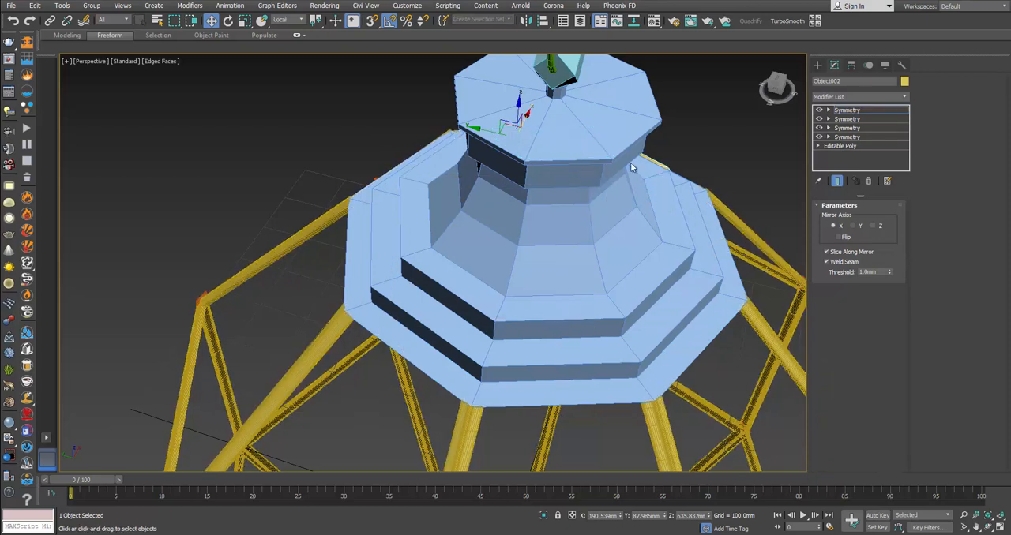
left_click_drag(523, 116, 482, 210)
Step: Rotate the fourth Symmetry mirror plane and move it towards the canopy's center so the bars follow the remaining sides
key("e")
left_click_drag(482, 257, 469, 255)
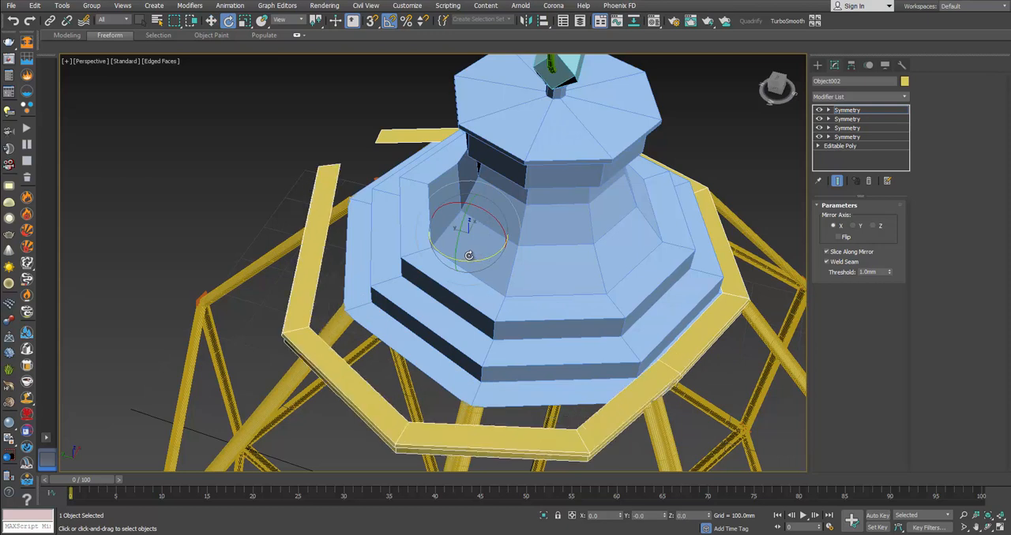
middle_click_drag(469, 255, 521, 255, "alt")
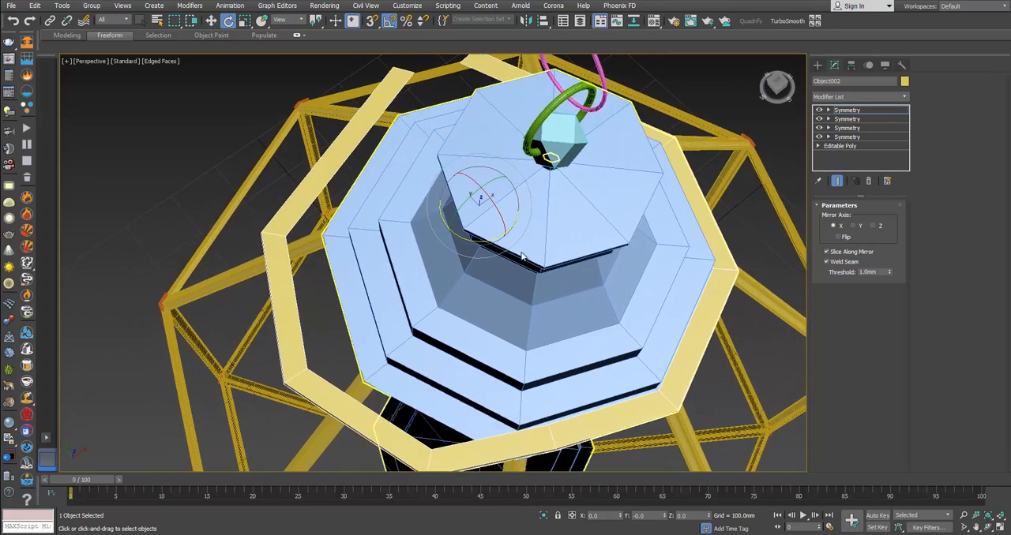
left_click_drag(469, 239, 561, 225)
key("w")
key("e")
key("ctrl+z")
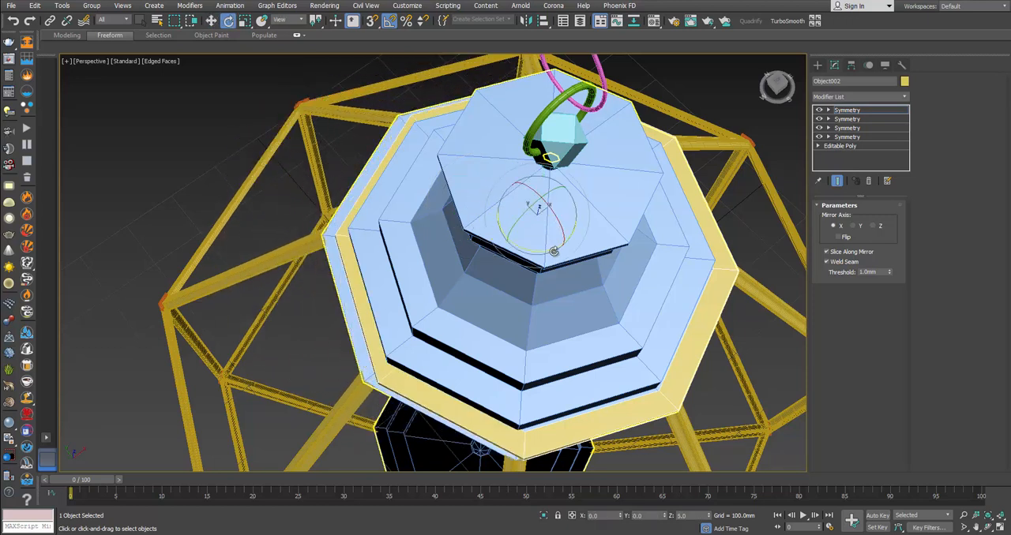
Step: Shift the mirror by about 3.7 mm along its X axis so the bars close into an eight-sided ring
key("w")
left_click_drag(568, 223, 562, 217)
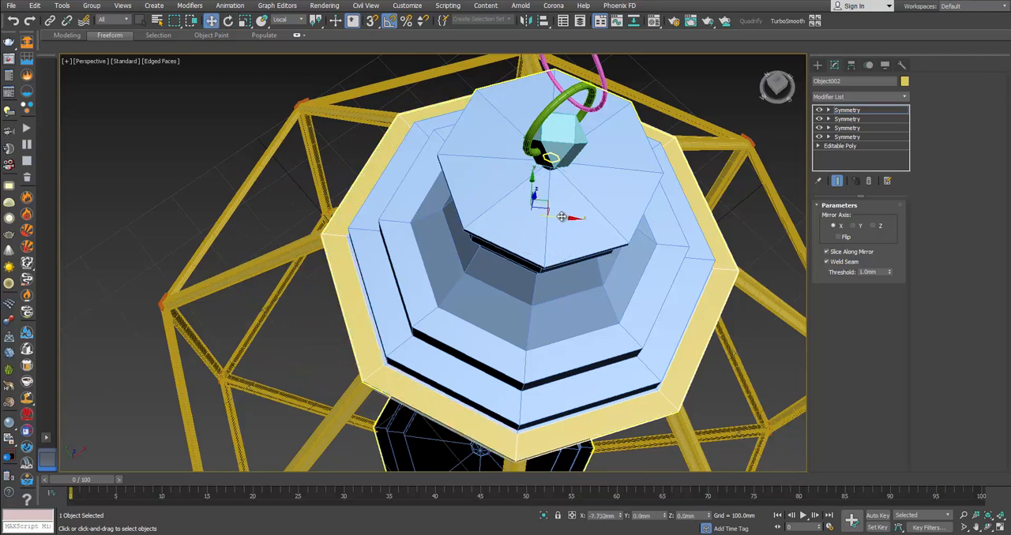
middle_click_drag(561, 217, 441, 275, "alt")
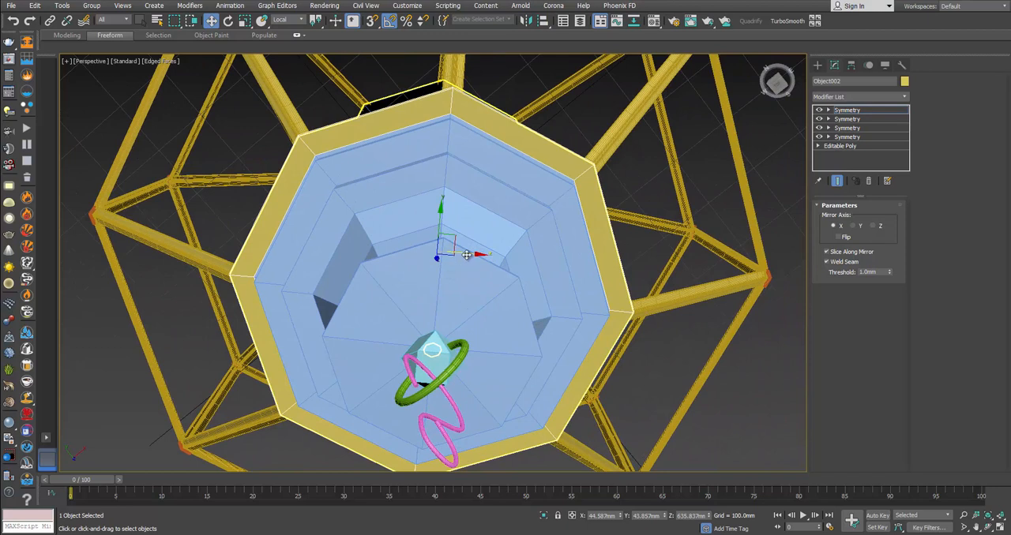
left_click_drag(465, 255, 466, 256)
middle_click_drag(466, 255, 559, 219, "alt")
Step: Convert the completed ring with its Symmetry modifiers to an Editable Poly
right_click(557, 213)
mouse_move(652, 326)
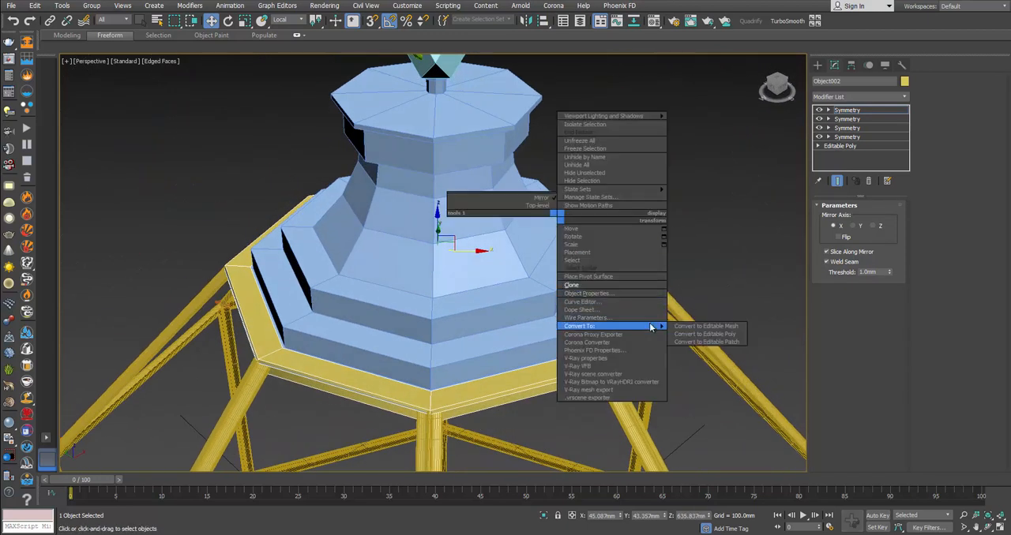
left_click(704, 334)
middle_click_drag(704, 334, 639, 314, "alt")
Step: Select the mitre edges at all eight corners of the ring and chamfer them by about 1.8 mm with one segment
key("2")
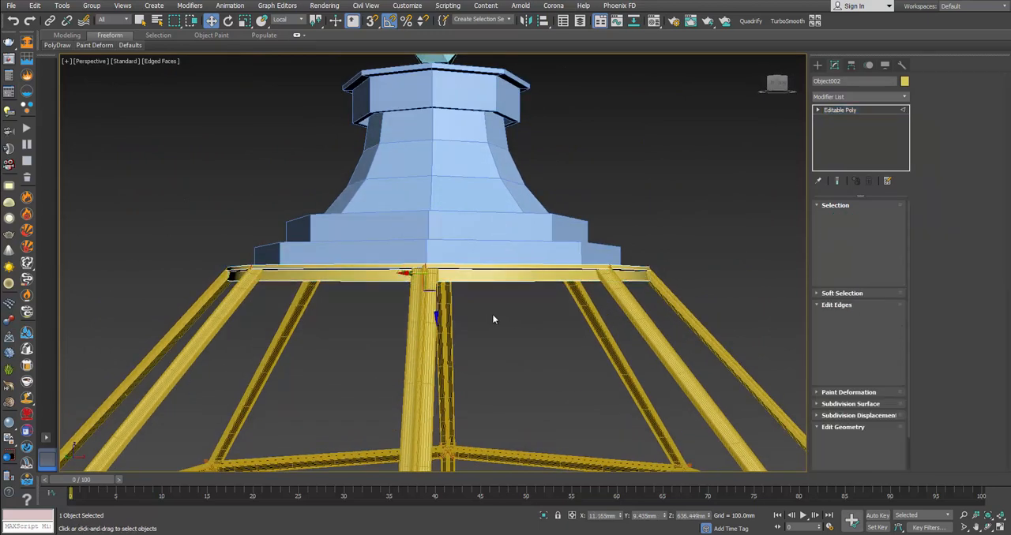
middle_click_drag(492, 314, 498, 359, "alt")
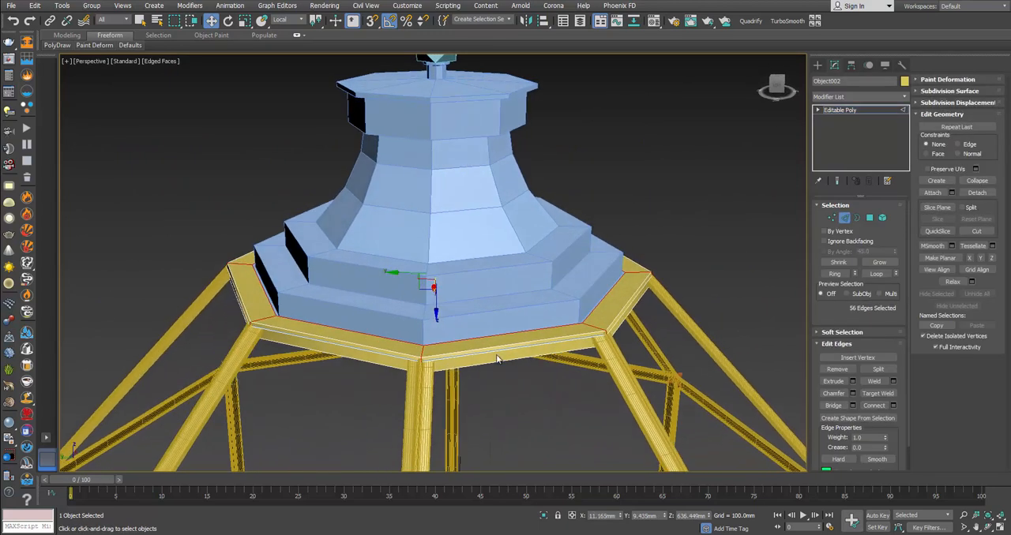
double_click(422, 353)
scroll(422, 358, "up", 2)
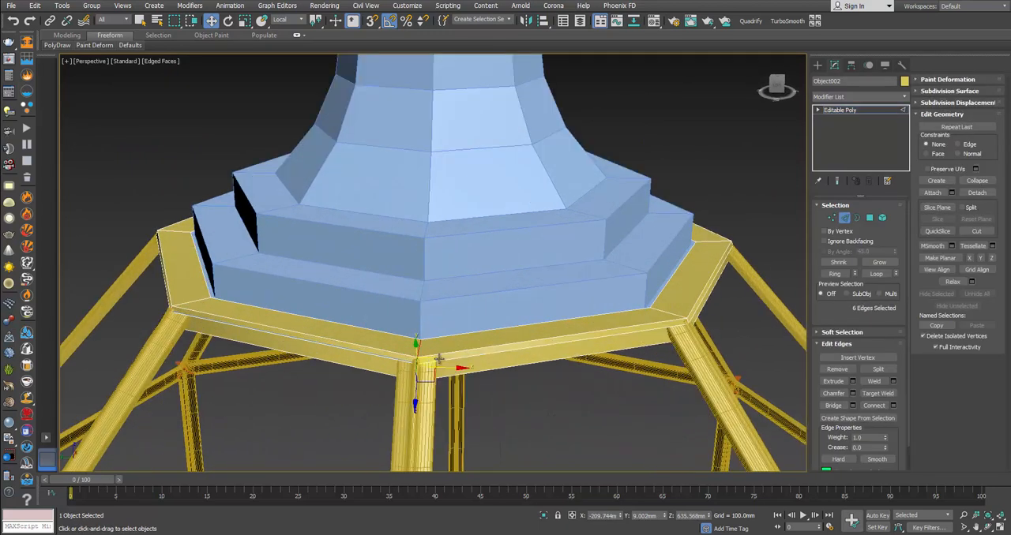
left_click(826, 274)
middle_click_drag(528, 371, 618, 377, "alt")
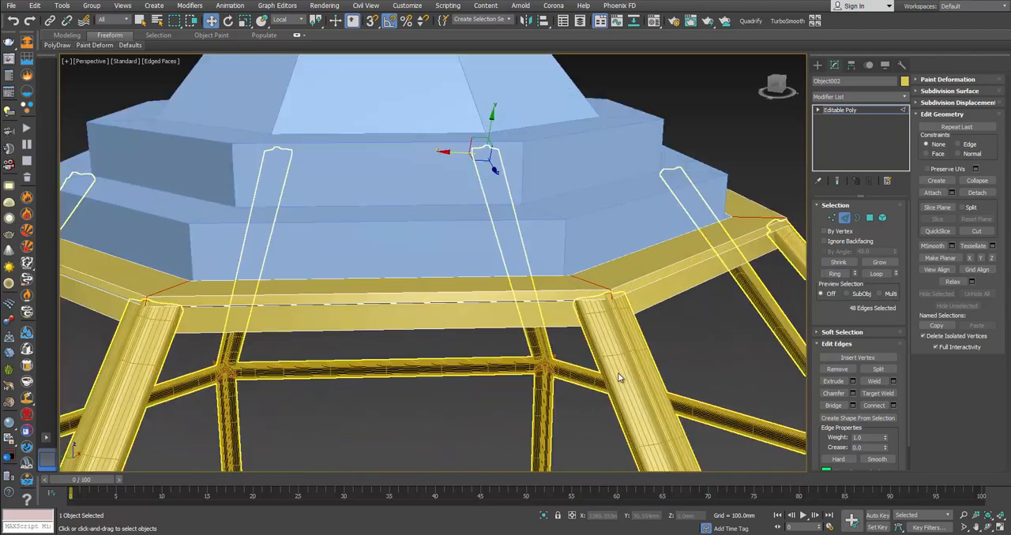
left_click(852, 394)
left_click_drag(440, 294, 441, 290)
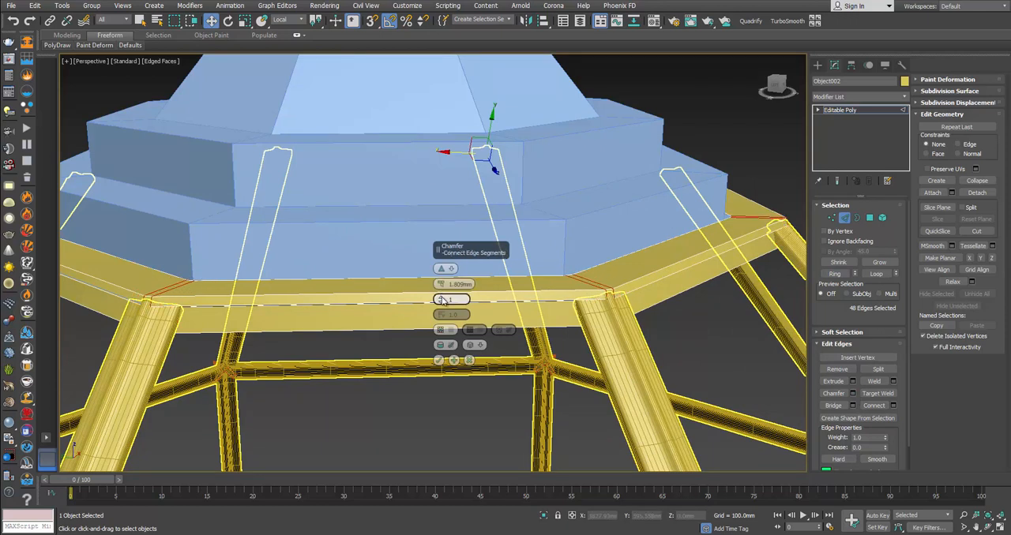
left_click(442, 297)
left_click(439, 360)
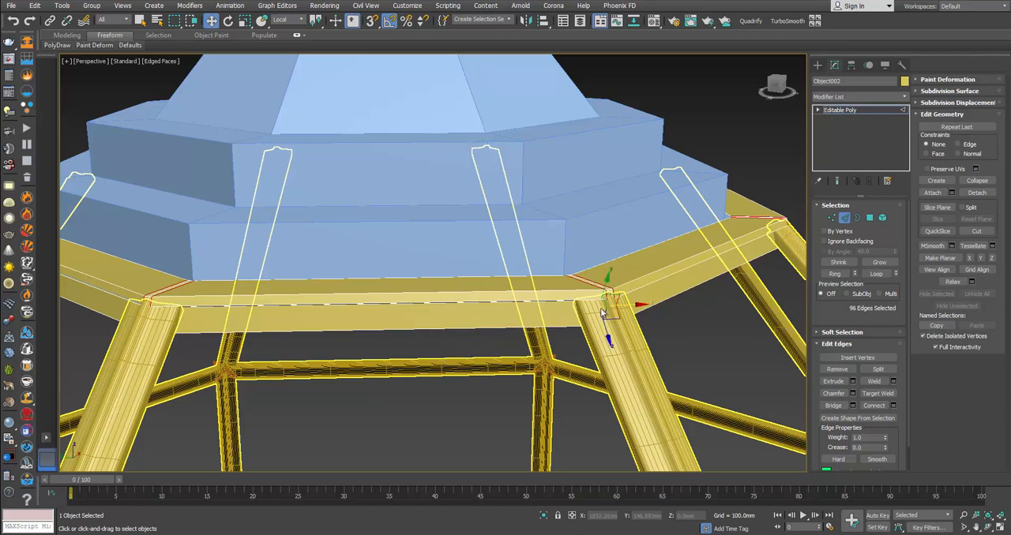
Step: Add a TurboSmooth modifier with 2 iterations to the chamfered ring
left_click(844, 219)
left_click(787, 21)
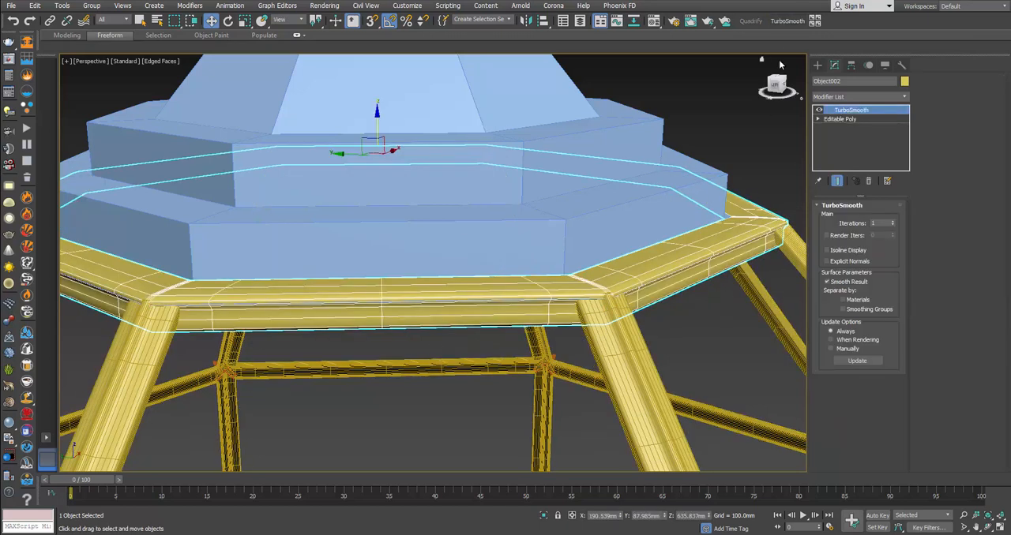
left_click(893, 222)
left_click(723, 317)
middle_click_drag(723, 318, 657, 304, "alt")
Step: Check the top ring against the lantern photo in the browser and raise the ring by about 4.2 mm
key("alt+Tab")
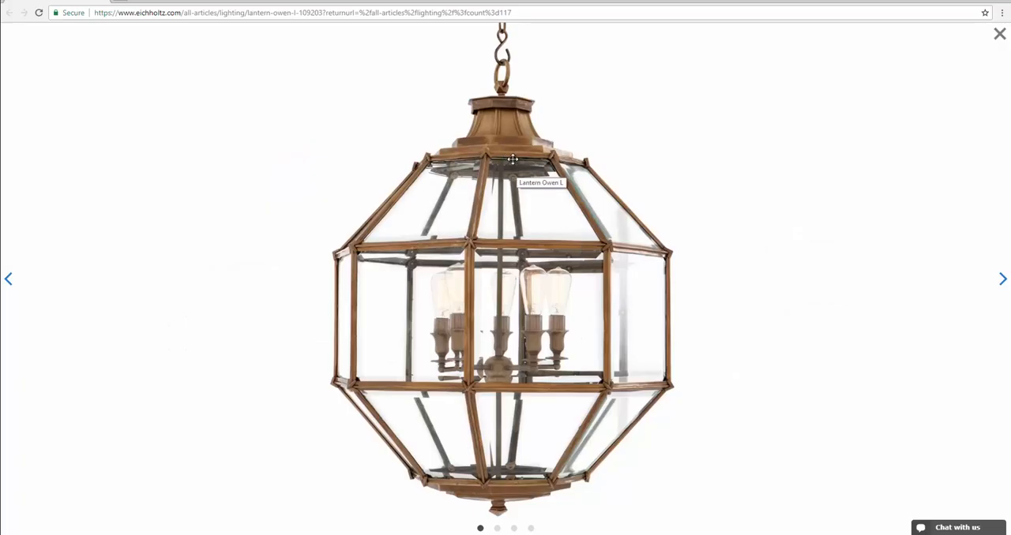
key("alt+Tab")
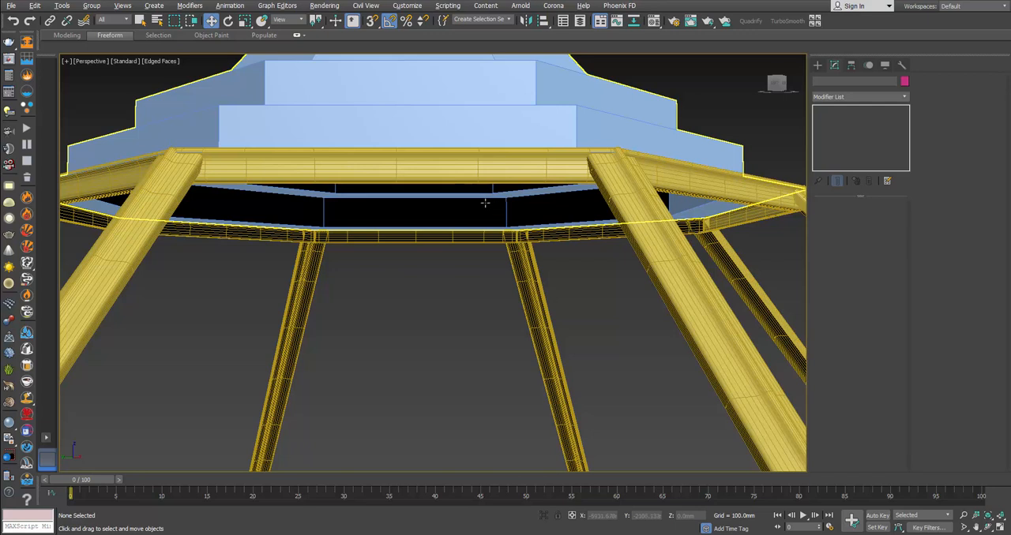
left_click(254, 163)
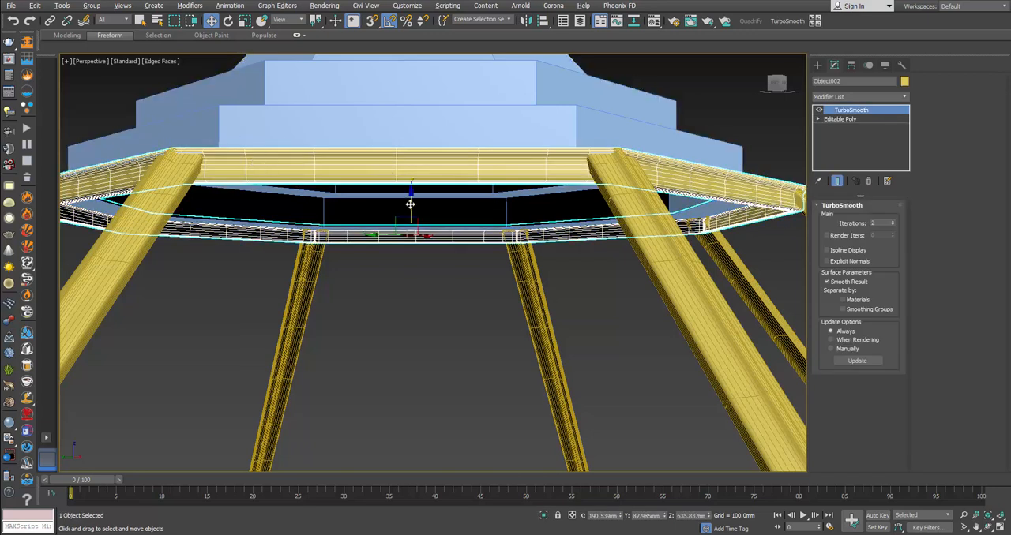
mouse_move(409, 203)
left_mouse_down()
mouse_move(412, 212)
mouse_move(415, 199)
left_mouse_up()
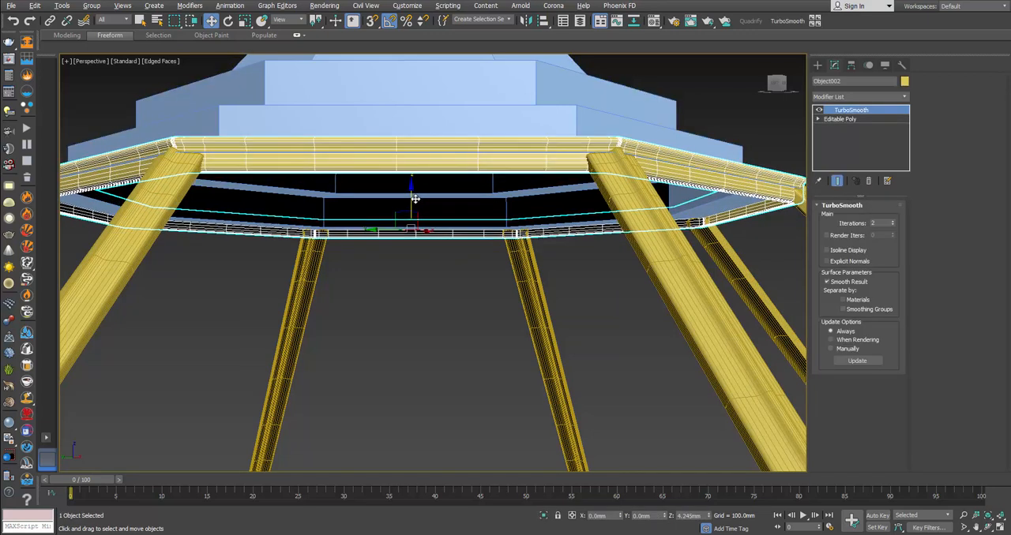
Step: Detach the bottom cap and its finial from the canopy mesh as a separate object
scroll(427, 174, "down", 3)
left_click(442, 170)
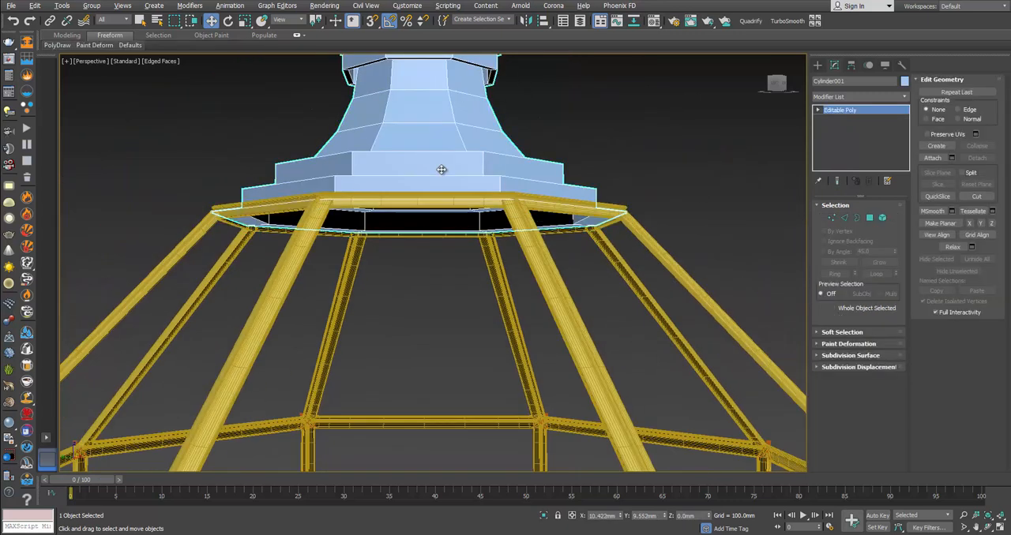
scroll(442, 170, "down", 2)
scroll(443, 170, "down", 3)
left_click(883, 218)
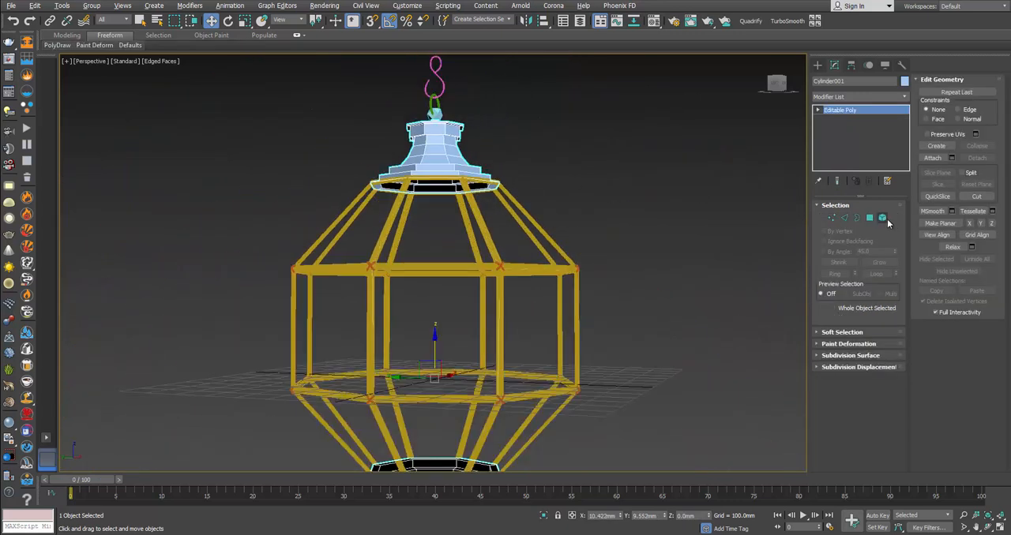
middle_click_drag(521, 281, 521, 279)
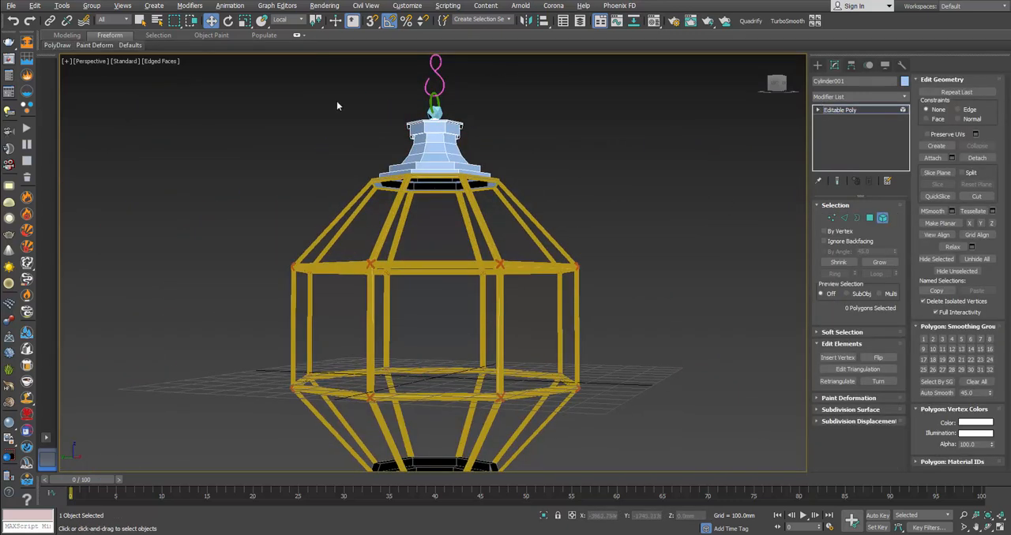
middle_click_drag(705, 292, 284, 326, "alt")
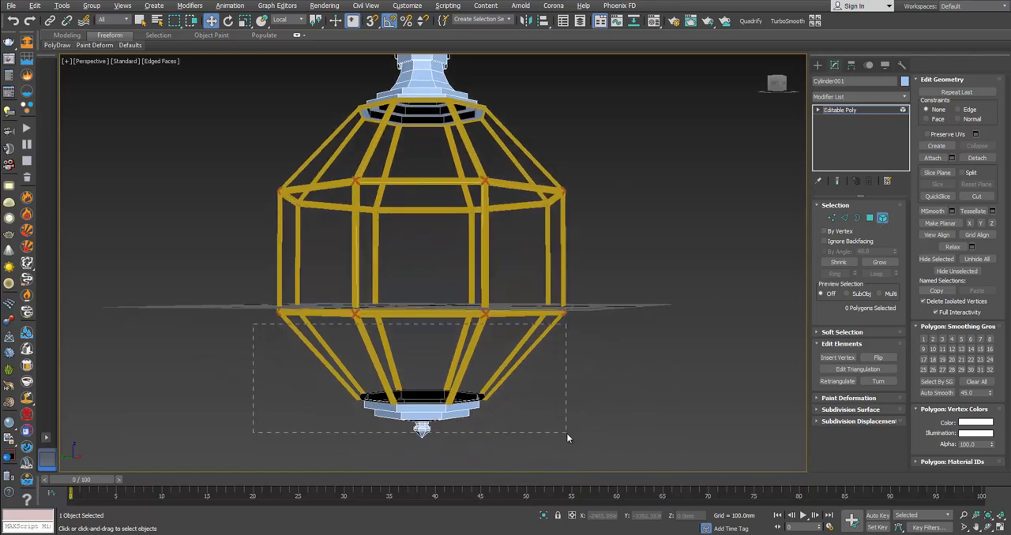
left_click_drag(566, 433, 567, 433)
left_click(978, 159)
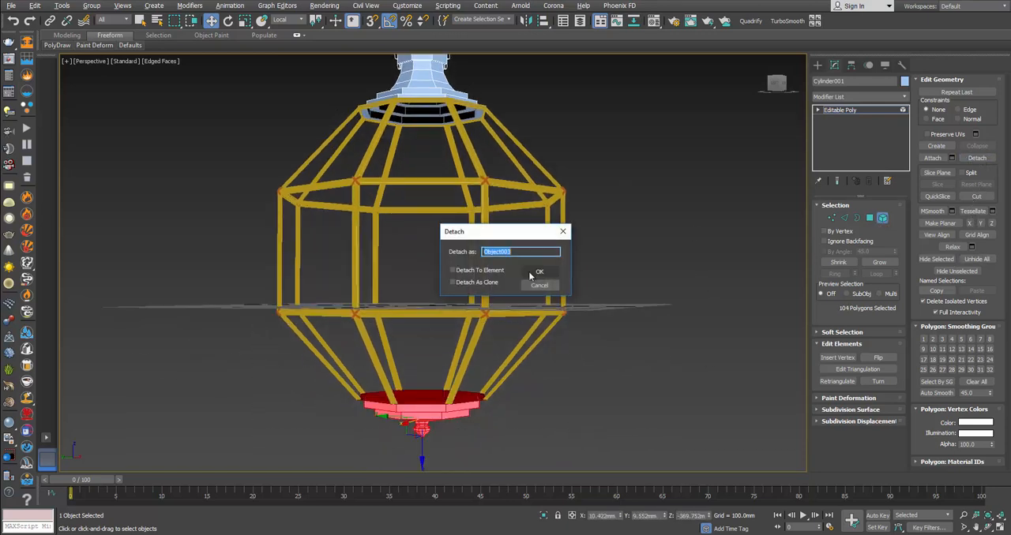
left_click(533, 278)
left_click(883, 219)
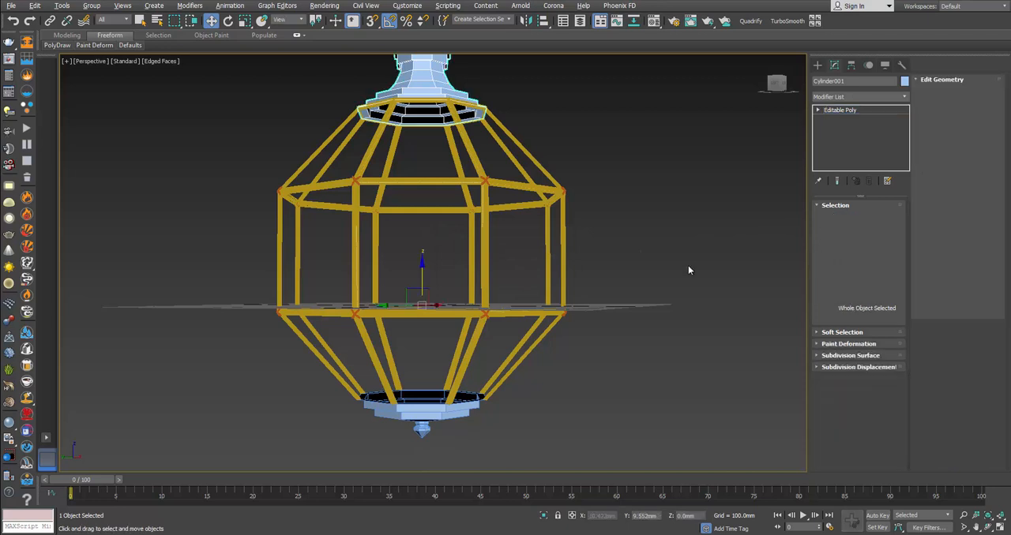
Step: Select the bar frame, cross connectors and detached bottom cap together and lower them slightly below the canopy
left_click_drag(702, 289, 462, 410)
left_click_drag(275, 466, 275, 466)
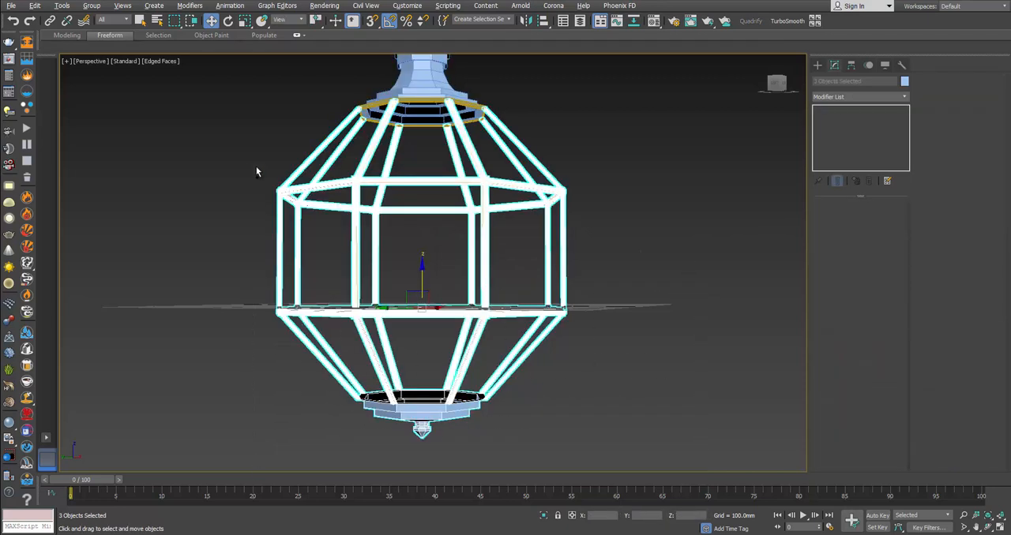
scroll(429, 214, "up", 3)
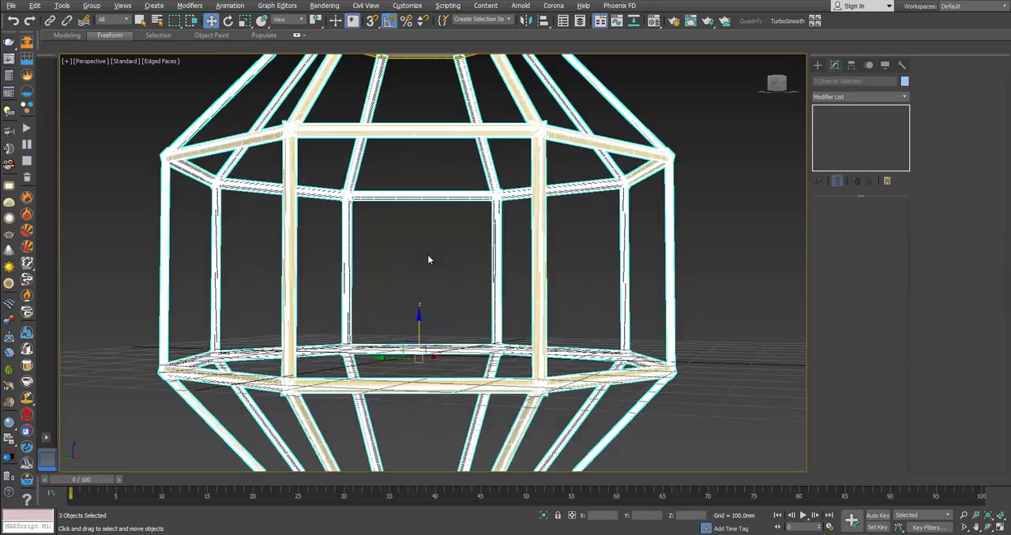
middle_click_drag(427, 255, 432, 329)
left_click_drag(426, 384, 427, 388)
middle_click_drag(480, 233, 428, 321)
Step: Lower the top ring so it sits on the upper ends of the sloping bars
scroll(428, 321, "up", 3)
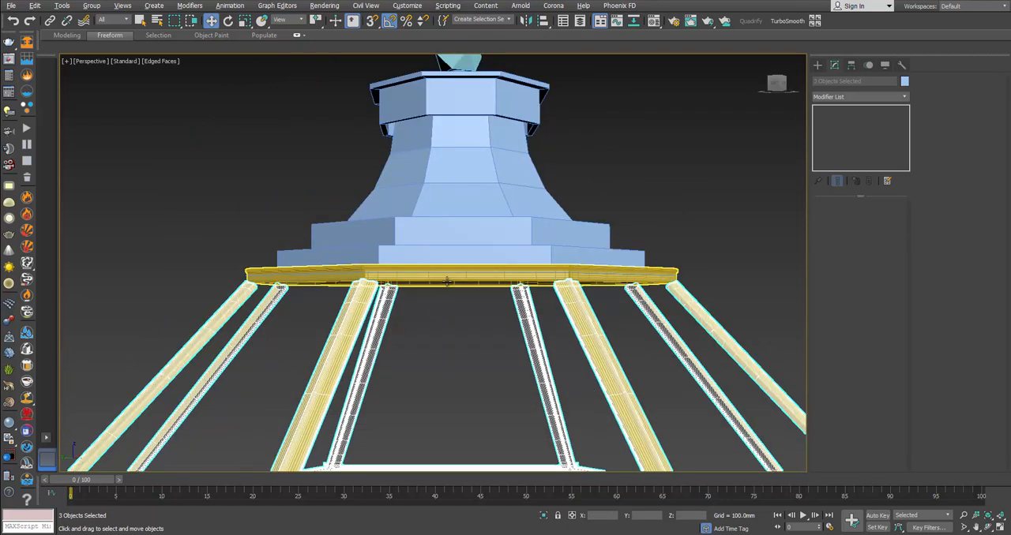
left_click(440, 273)
left_click_drag(453, 243, 452, 247)
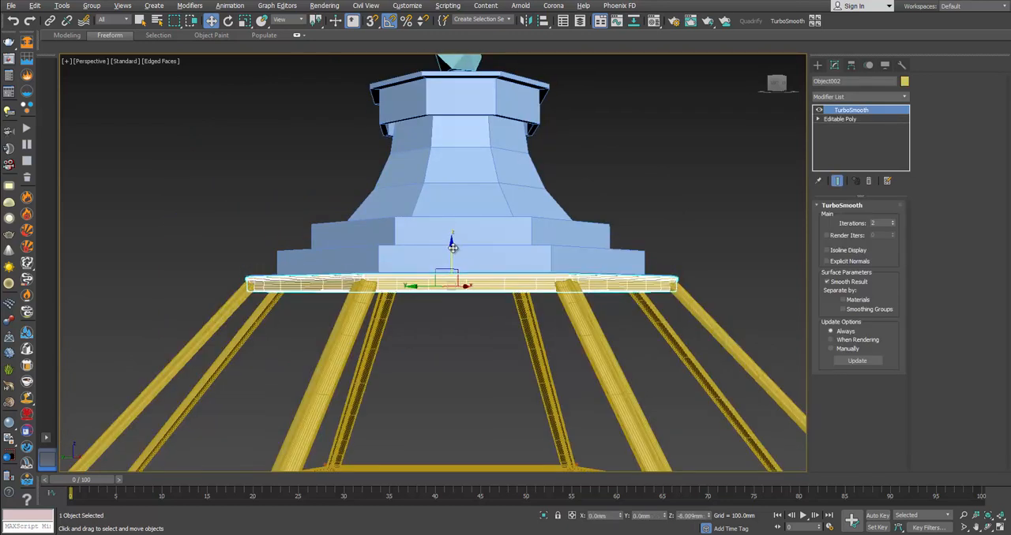
left_click(460, 321)
scroll(405, 280, "up", 2)
scroll(466, 325, "down", 6)
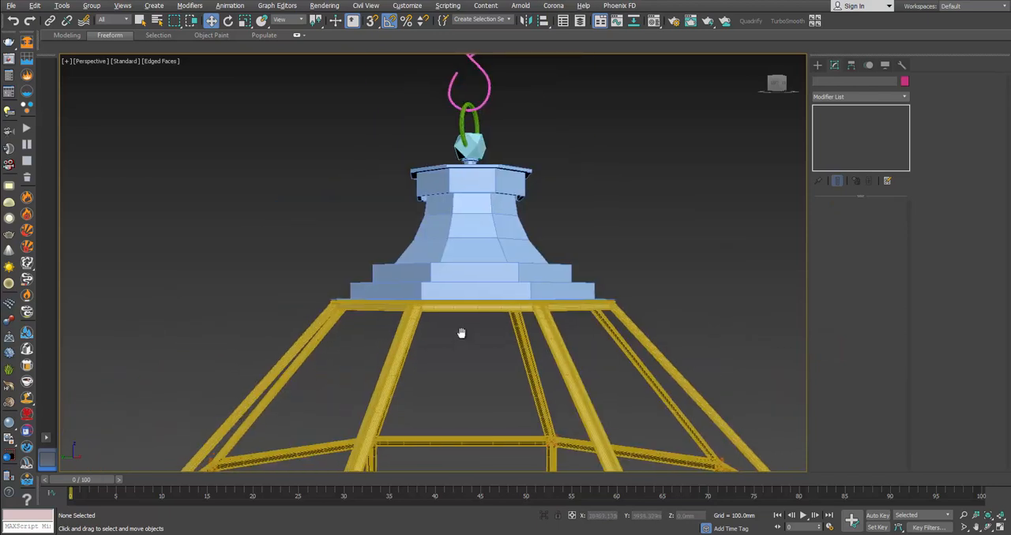
Step: Clone one cross connector element upwards as a separate object, using the View coordinate system for the move
scroll(461, 334, "up", 4)
left_click(293, 351)
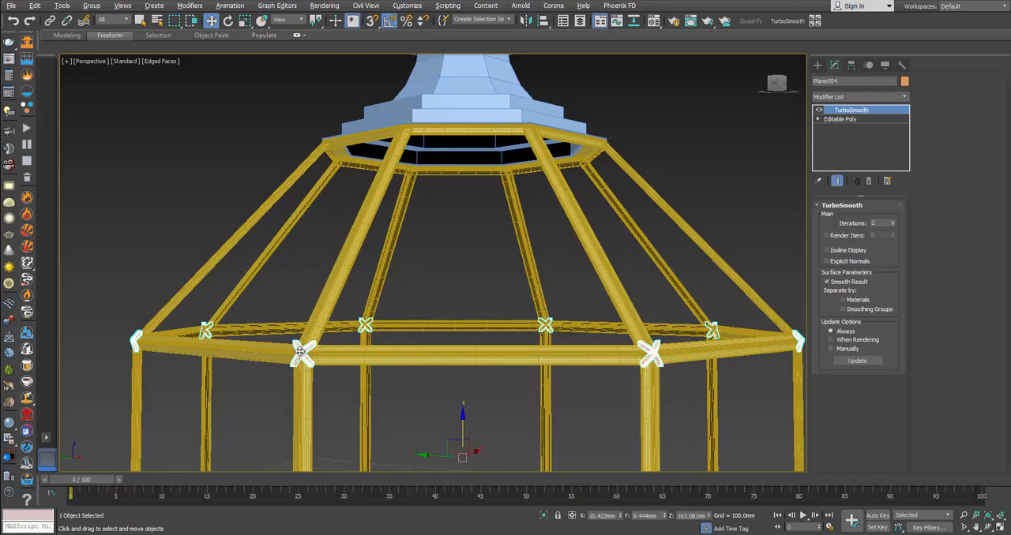
left_click(839, 119)
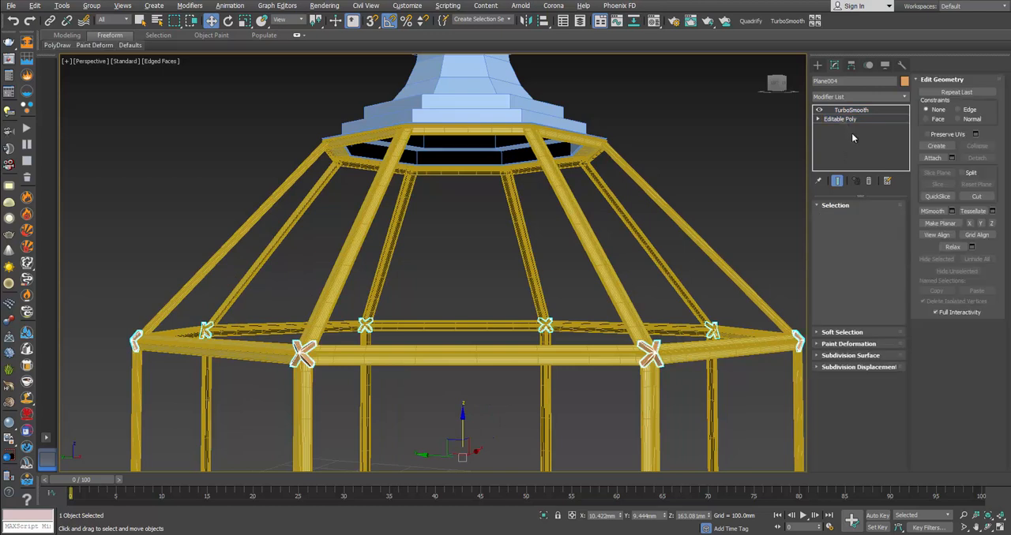
left_click(882, 218)
middle_click_drag(653, 348, 450, 101, "alt")
left_click(292, 24)
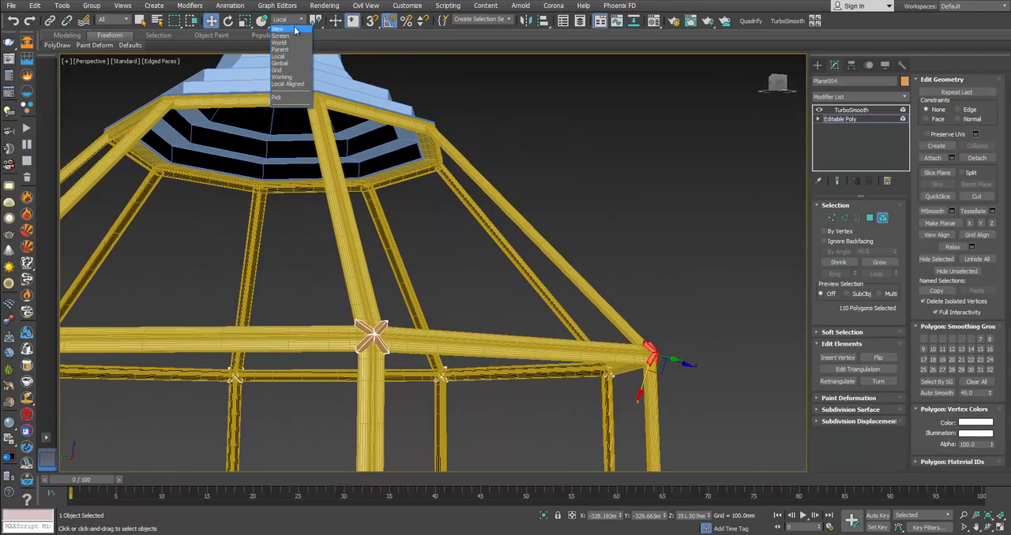
left_click(284, 31)
middle_click_drag(564, 271, 578, 361, "alt")
mouse_move(578, 361)
left_mouse_down("shift")
mouse_move(571, 323)
mouse_move(434, 181)
left_mouse_up("shift")
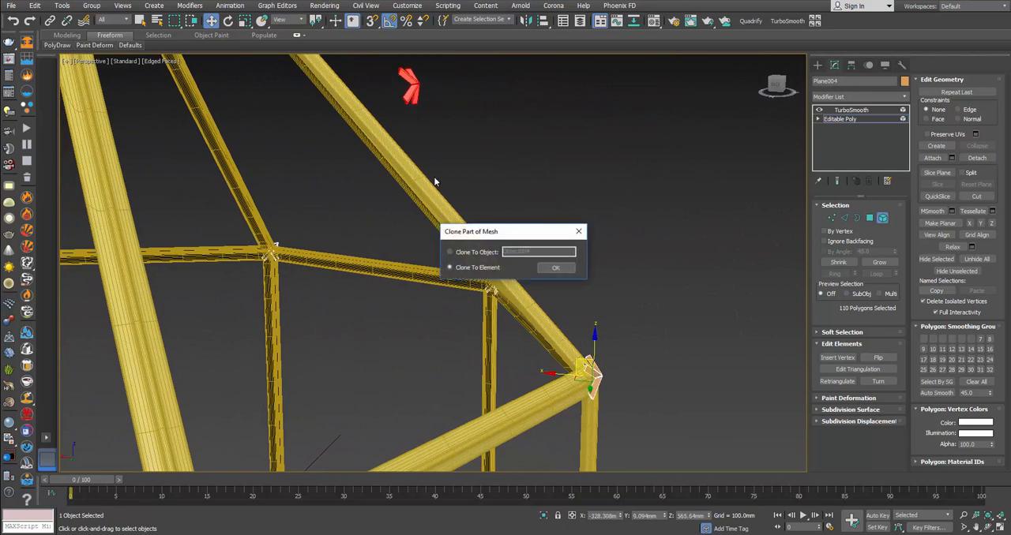
left_click(478, 254)
left_click(549, 270)
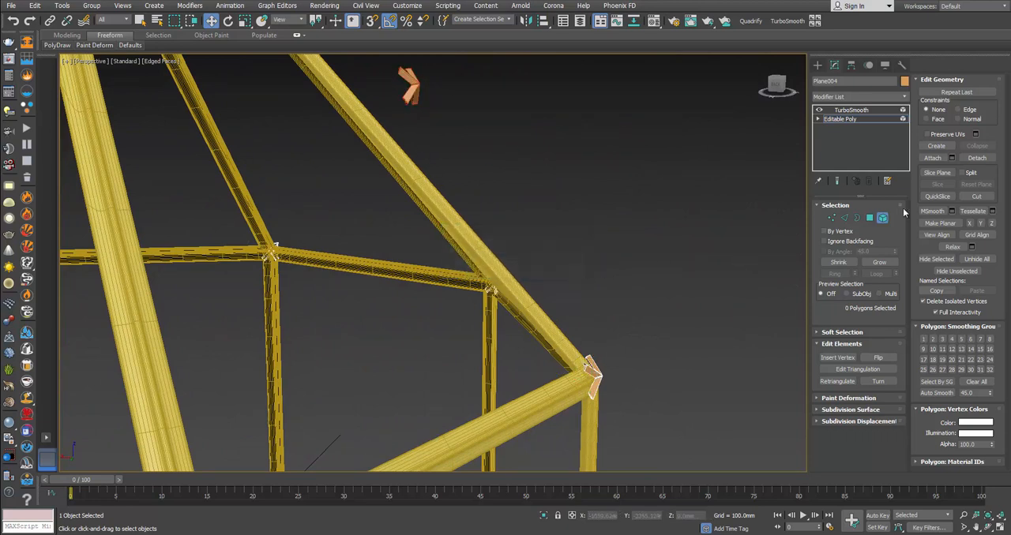
Step: Select the cloned connector and center its pivot on the piece
left_click(882, 219)
left_click(412, 82)
left_click(851, 65)
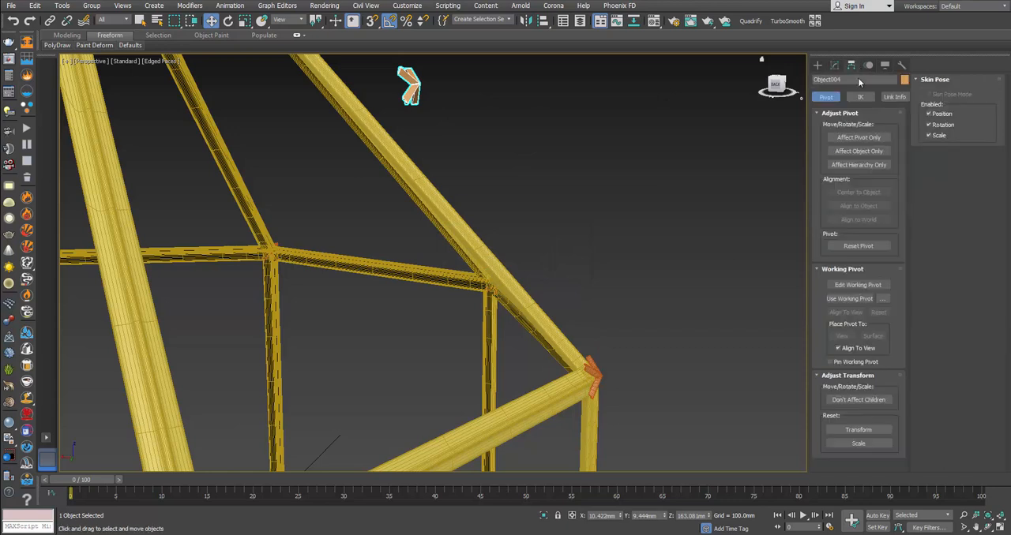
left_click(840, 139)
left_click(840, 141)
Step: Move the cloned connector onto a corner of the top ring and tilt it to follow the sloping bar
middle_click_drag(540, 114, 667, 251)
left_click_drag(585, 231, 439, 144)
scroll(435, 154, "up", 5)
key("e")
middle_click_drag(441, 148, 442, 179, "alt")
key("w")
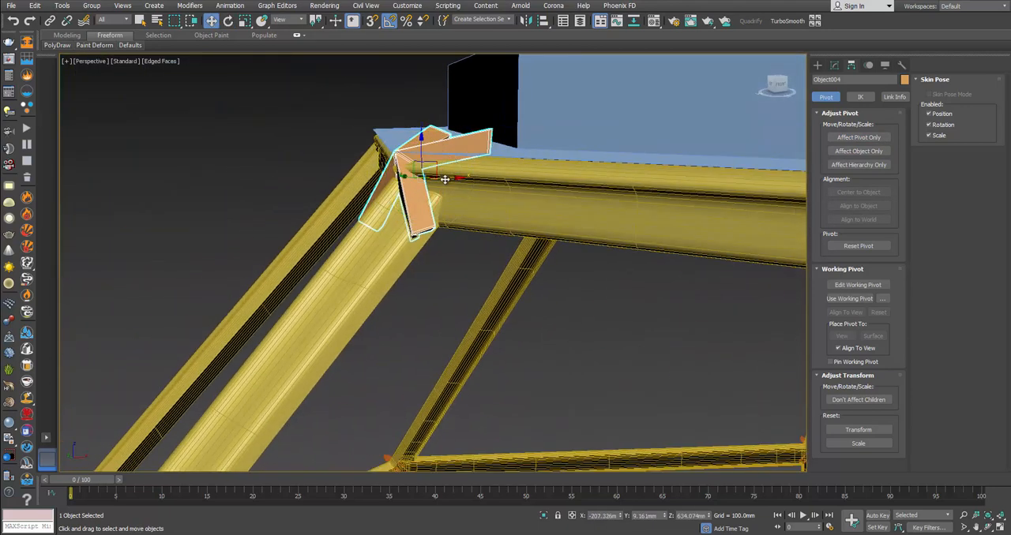
left_click_drag(445, 179, 435, 178)
middle_click_drag(435, 178, 484, 162, "alt")
right_click(483, 154)
Step: Delete the end vertices of the connector's two upper arms and the leftover vertices sticking up at its tip
left_click(840, 66)
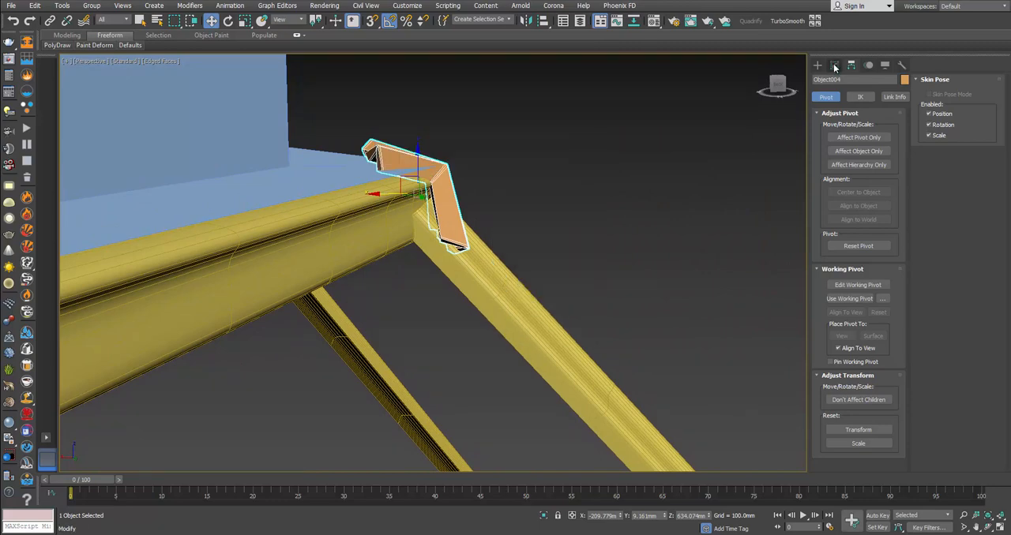
left_click(835, 66)
left_click(831, 217)
left_click_drag(331, 108, 378, 176)
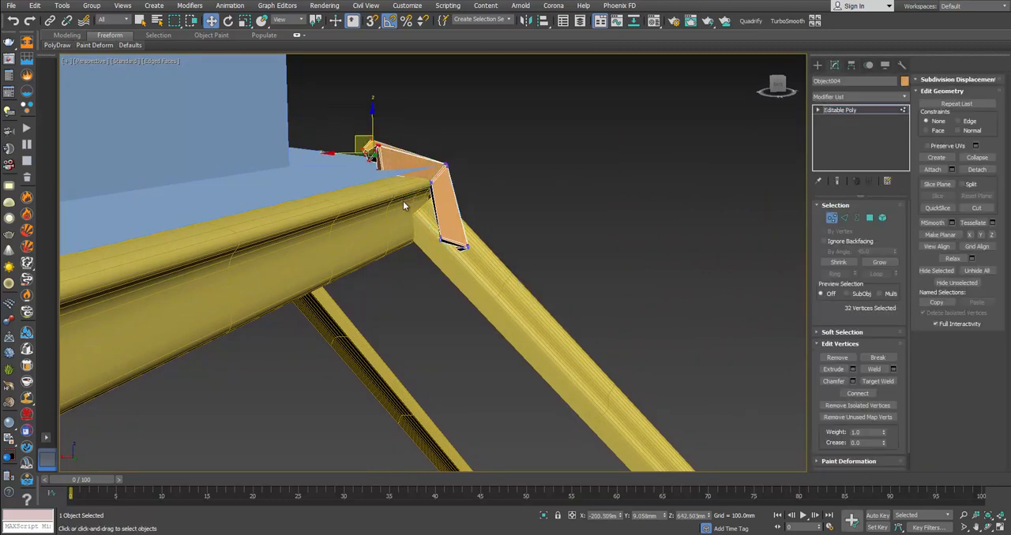
key("Delete")
middle_click_drag(437, 166, 318, 171, "alt")
left_click_drag(419, 117, 456, 145)
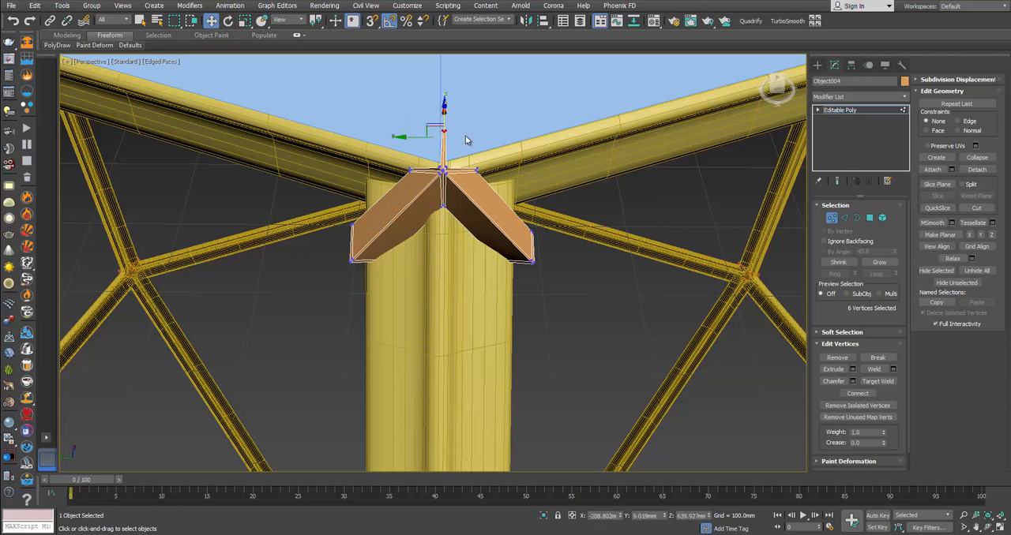
left_click(465, 135)
Step: Remove the leftover vertices around the open notch at the connector's tip
scroll(456, 142, "up", 3)
middle_click_drag(448, 140, 416, 232, "alt")
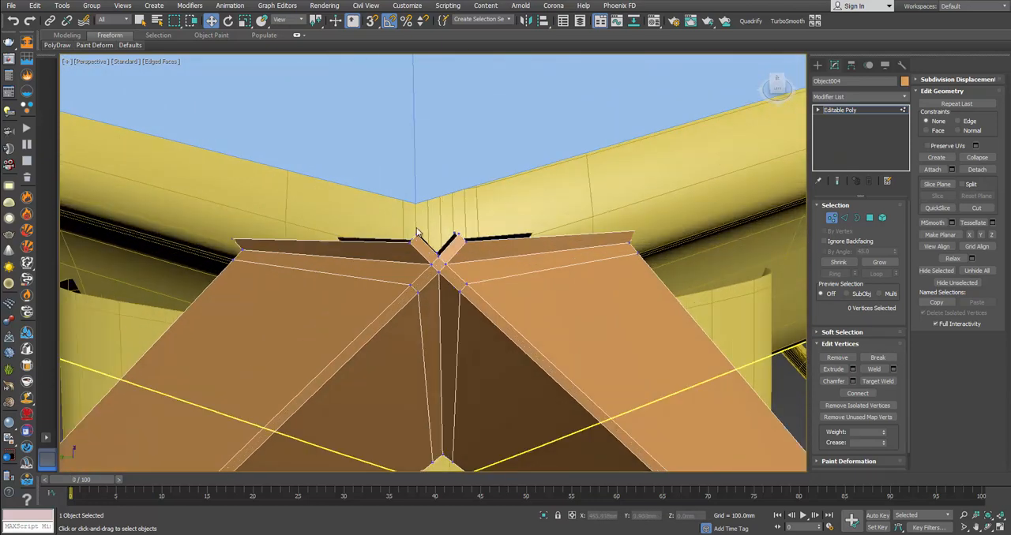
left_click(418, 235)
left_click(458, 236, "ctrl")
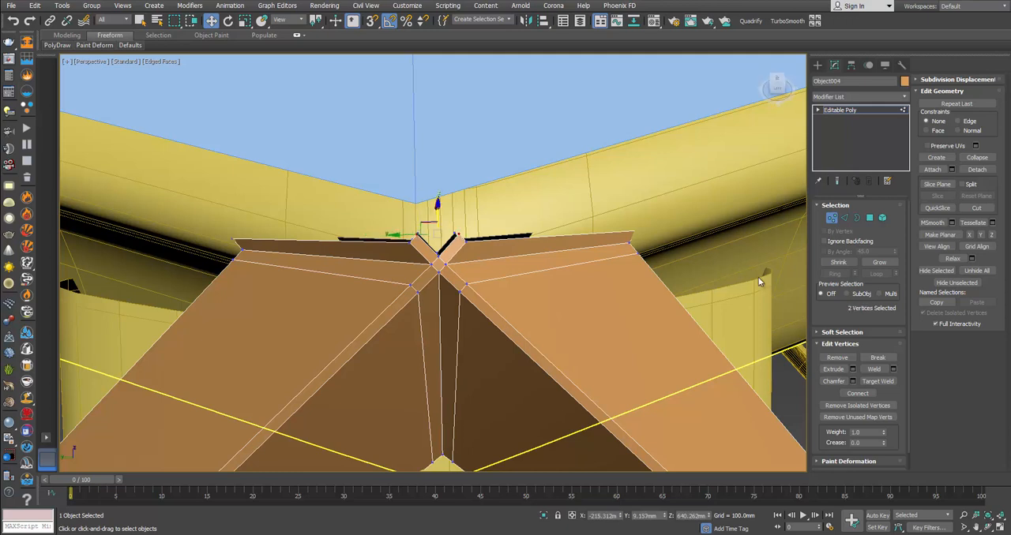
left_click(835, 358)
key("ctrl+z")
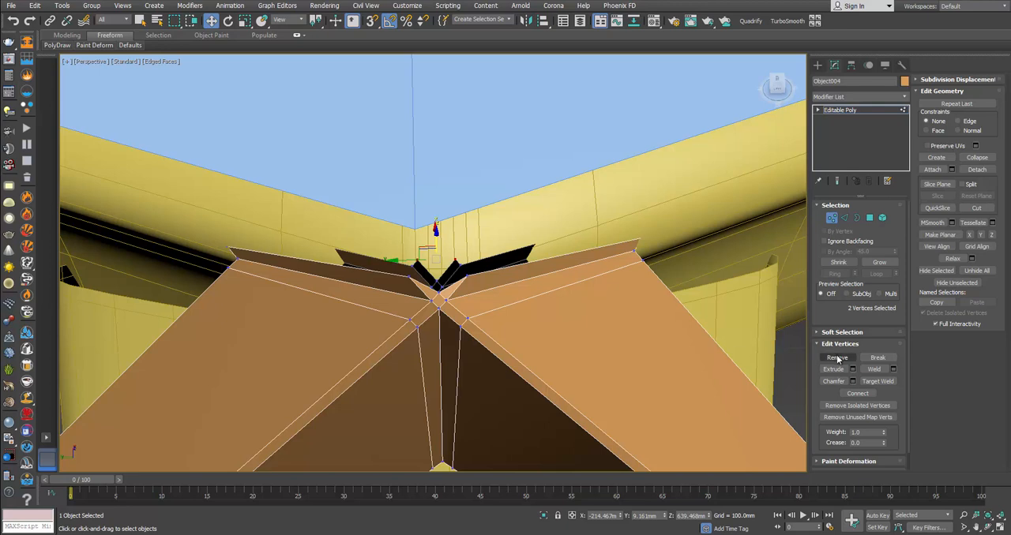
left_click(837, 359)
Step: Bridge the front and back open edges along the cut top of both remaining connector arms
middle_click_drag(446, 245, 412, 258, "alt")
key("2")
left_click(443, 252)
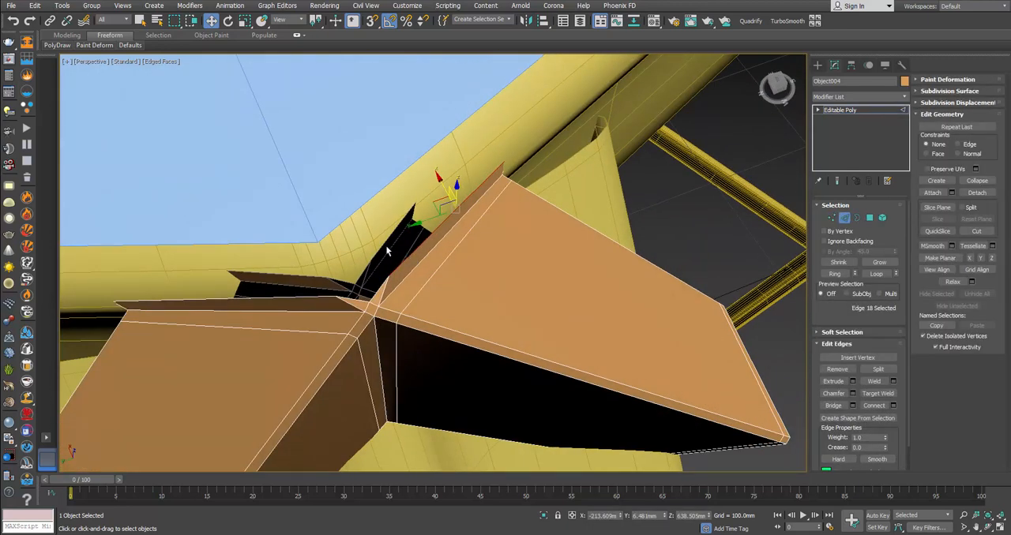
left_click(720, 300, "ctrl")
left_click(826, 406)
middle_click_drag(560, 338, 341, 299, "alt")
left_click(341, 299)
left_click(342, 323, "ctrl")
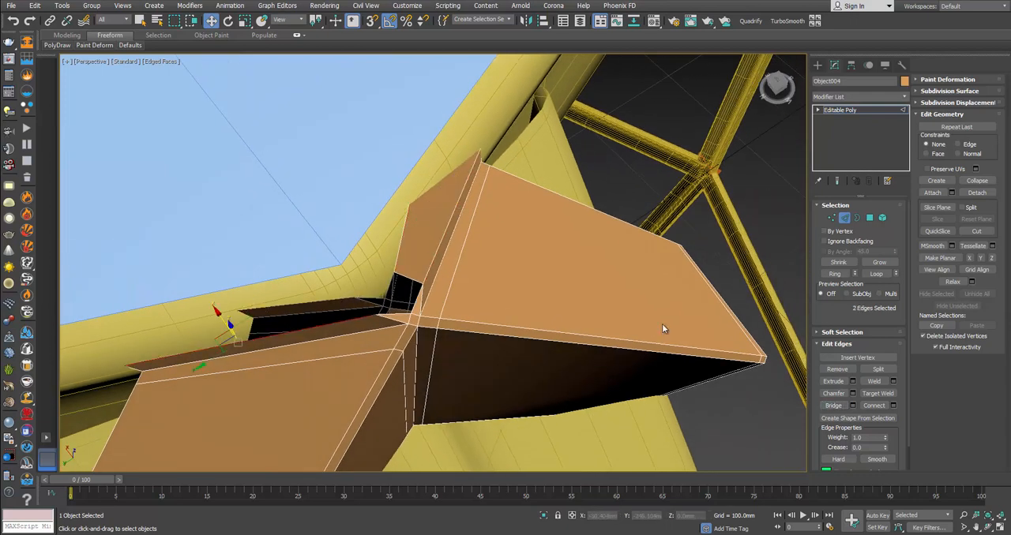
left_click(833, 406)
Step: Isolate the connector and examine the bridged faces around its tip
middle_click_drag(548, 321, 405, 277, "alt")
scroll(391, 282, "up", 2)
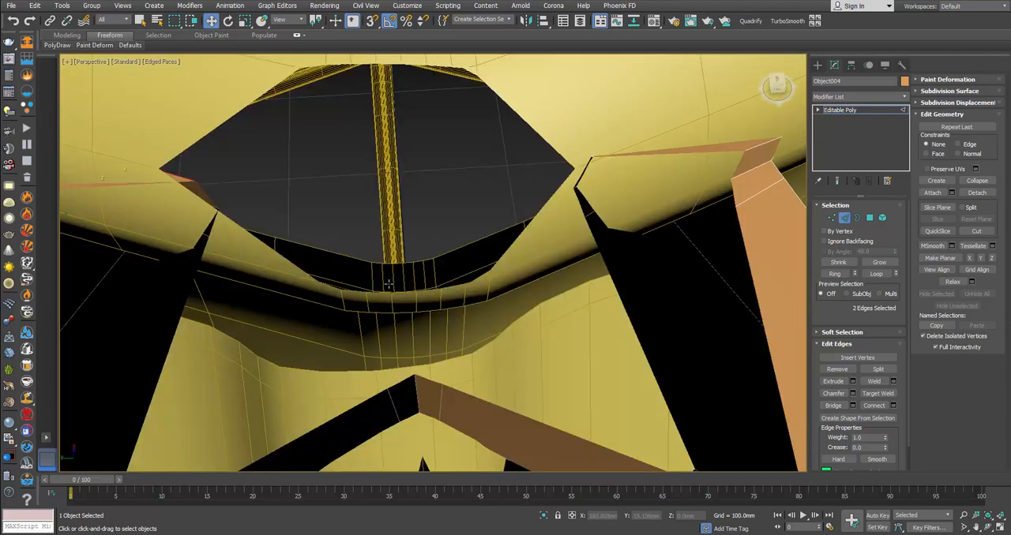
scroll(391, 282, "down", 1)
right_click(419, 266)
left_click(447, 167)
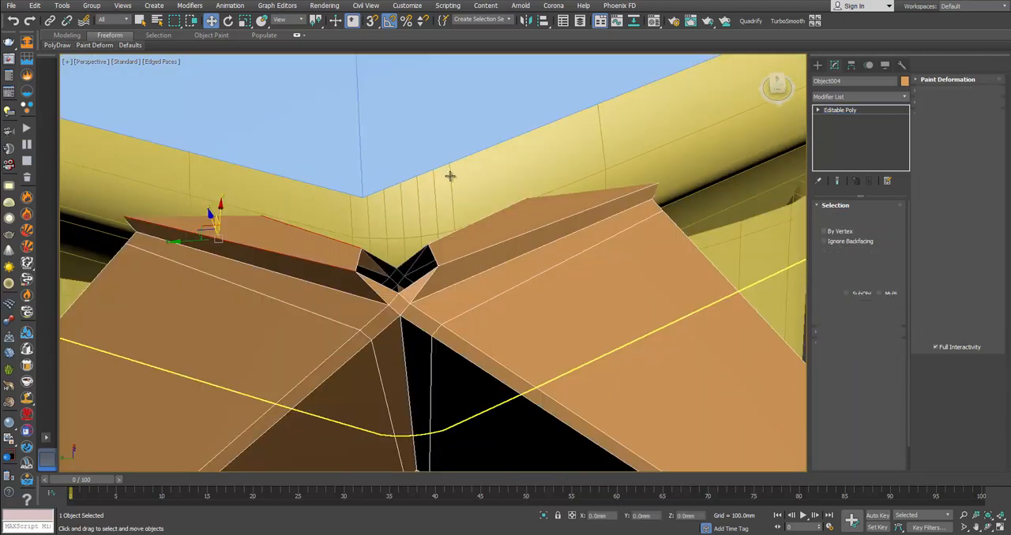
key("z")
mouse_move(535, 217)
middle_mouse_down("alt")
mouse_move(553, 229)
mouse_move(514, 205)
mouse_move(527, 216)
middle_mouse_up("alt")
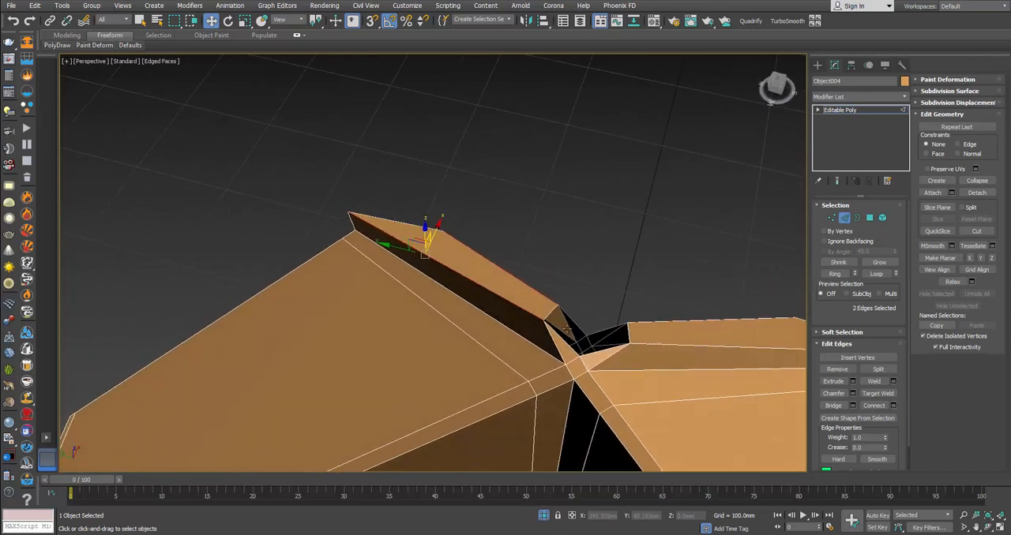
key("BackSpace")
left_click(871, 222)
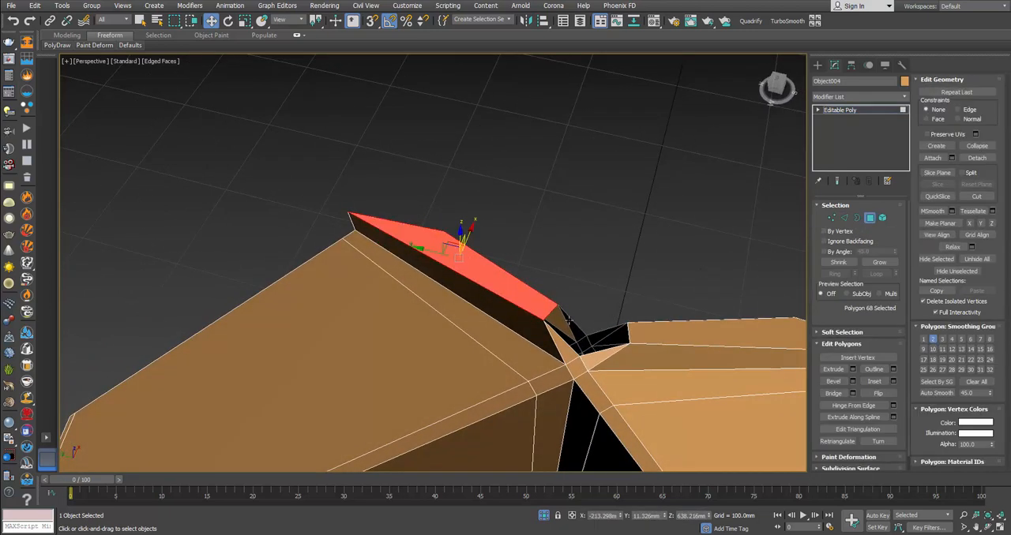
left_click(474, 254)
middle_click_drag(474, 254, 404, 246, "alt")
Step: Cap the open notch border at the connector's tip and select the two middle vertices of the cap
left_click(856, 218)
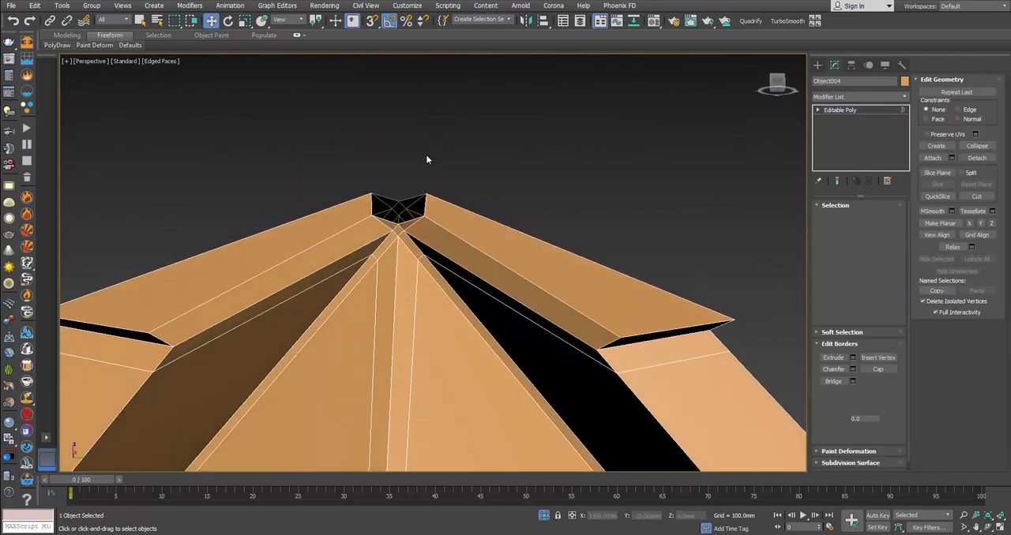
left_click(427, 221)
left_click(875, 369)
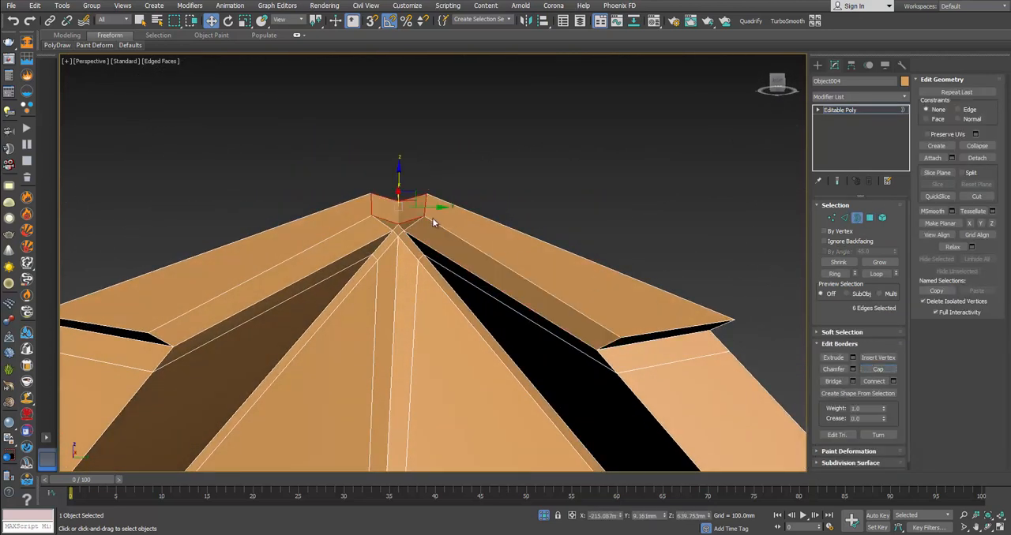
key("1")
left_click(399, 226)
scroll(399, 199, "down", 5)
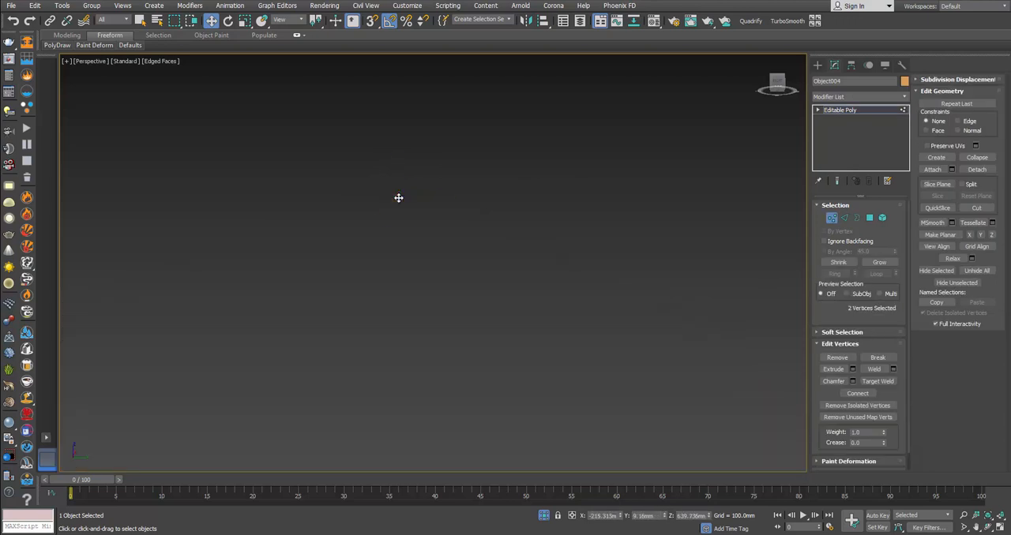
key("z")
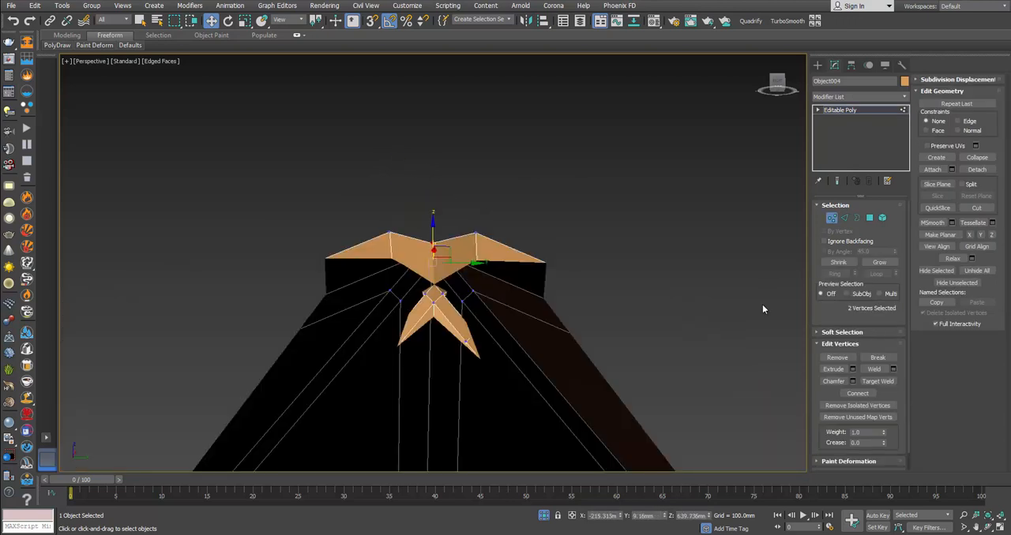
scroll(552, 241, "down", 5)
middle_click_drag(553, 241, 397, 254, "alt")
scroll(558, 240, "up", 2)
key("z")
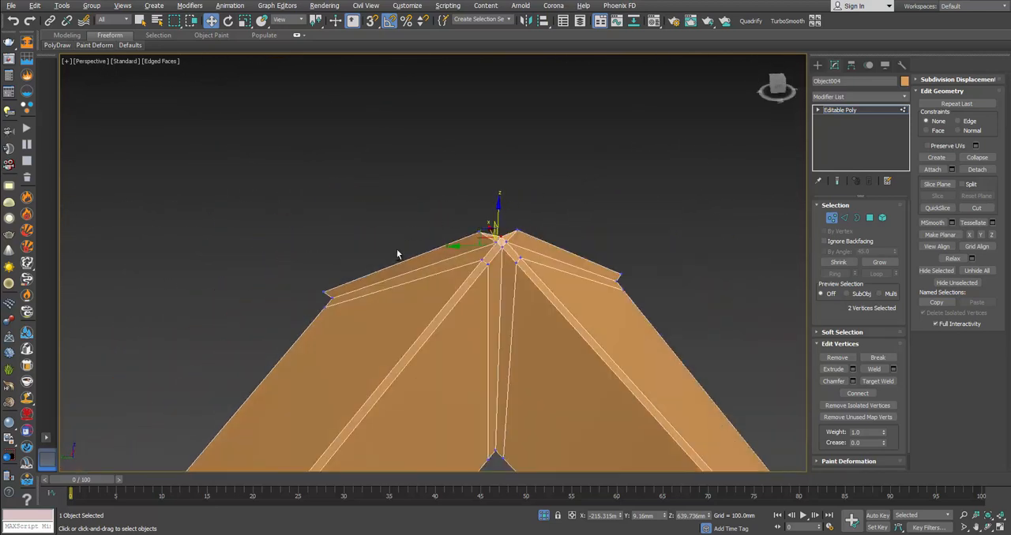
Step: Apply a TurboSmooth modifier with 2 iterations to the connector
left_click(830, 219)
left_click(769, 22)
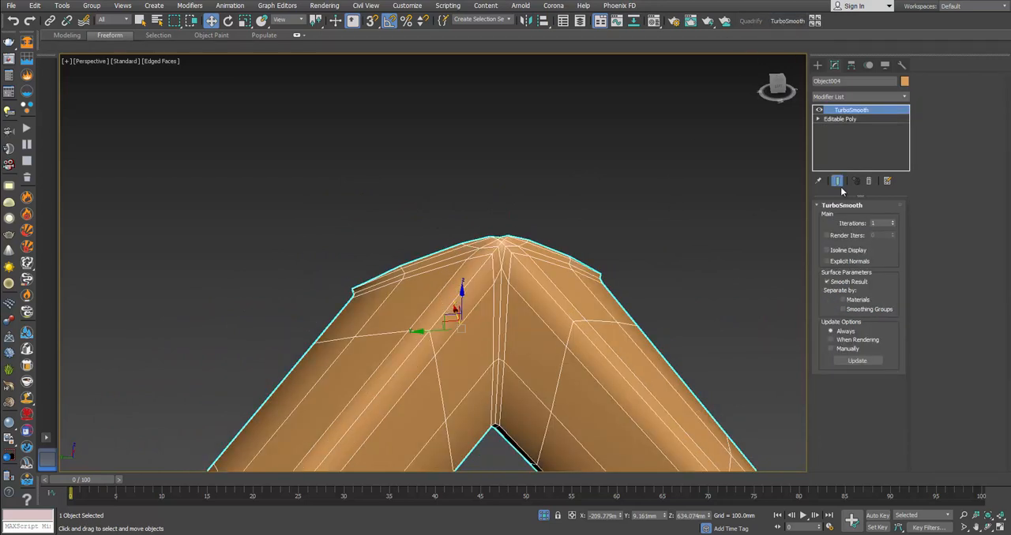
left_click(895, 222)
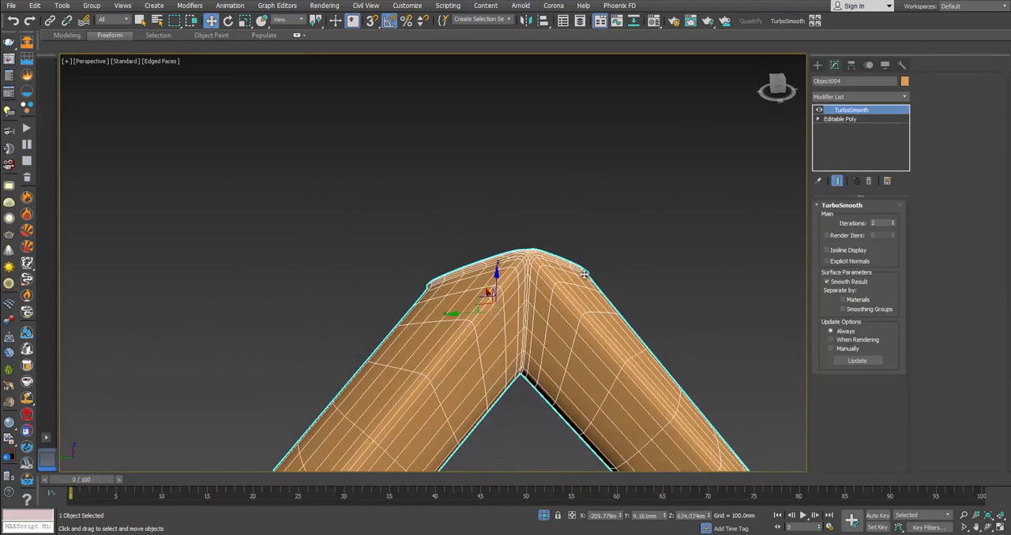
Step: End the isolation and fine-tune the connector's tilt and height against the ring corner and sloping bar
right_click(592, 274)
left_click(621, 189)
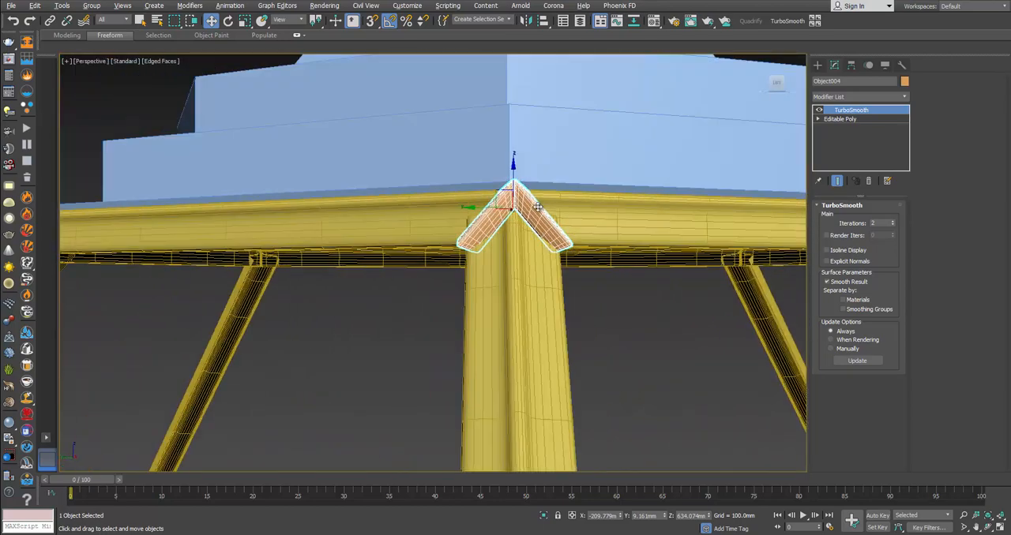
scroll(524, 198, "up", 3)
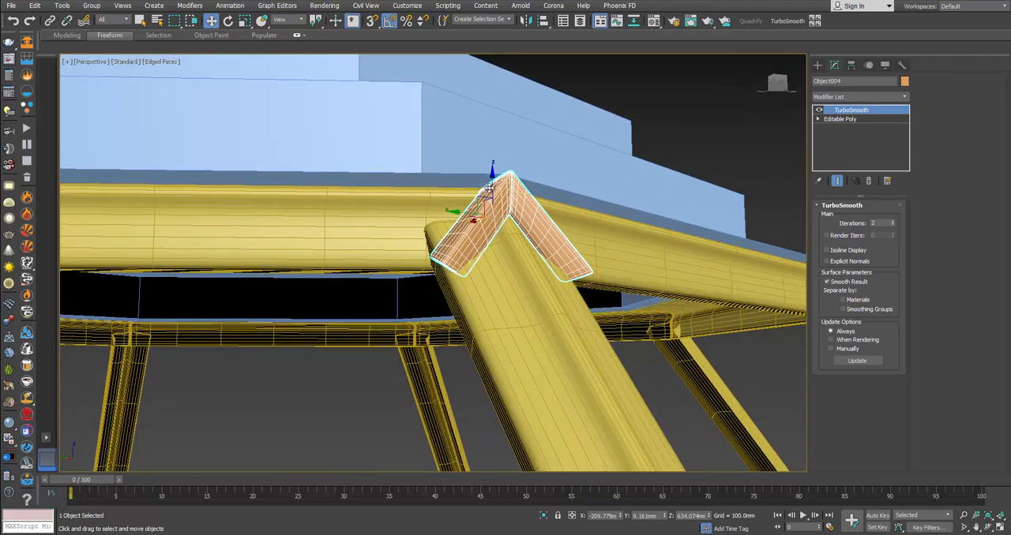
key("e")
left_click_drag(512, 191, 492, 182)
key("w")
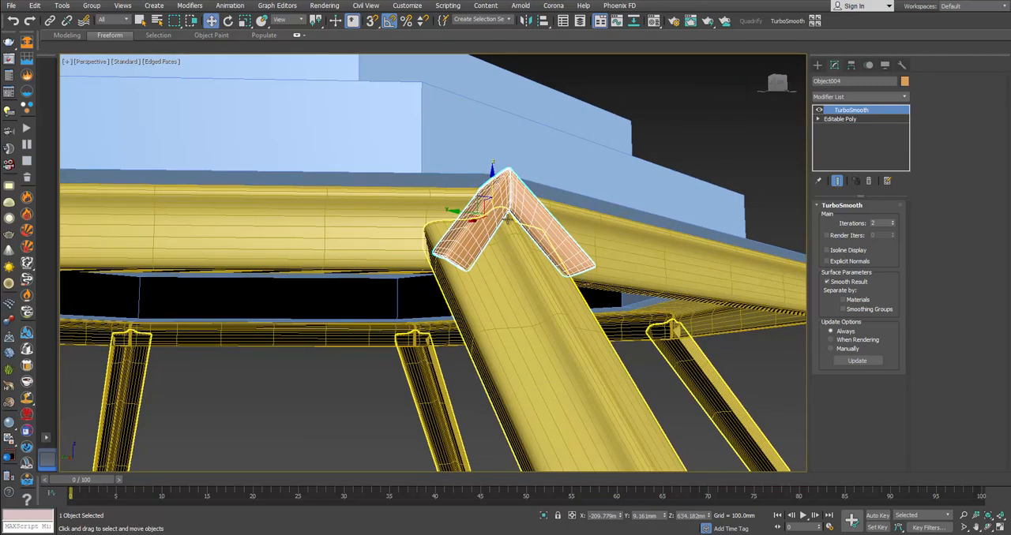
scroll(534, 222, "down", 3)
middle_click_drag(608, 234, 594, 225, "alt")
Step: Remove the TurboSmooth modifier from the connector and leave its vertex level
left_click(874, 122)
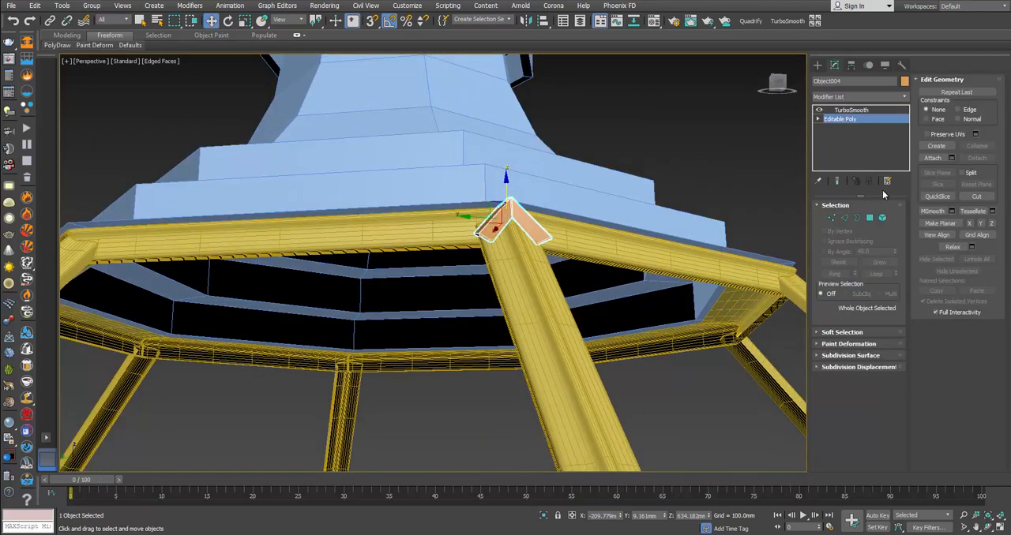
left_click(871, 111)
left_click(868, 182)
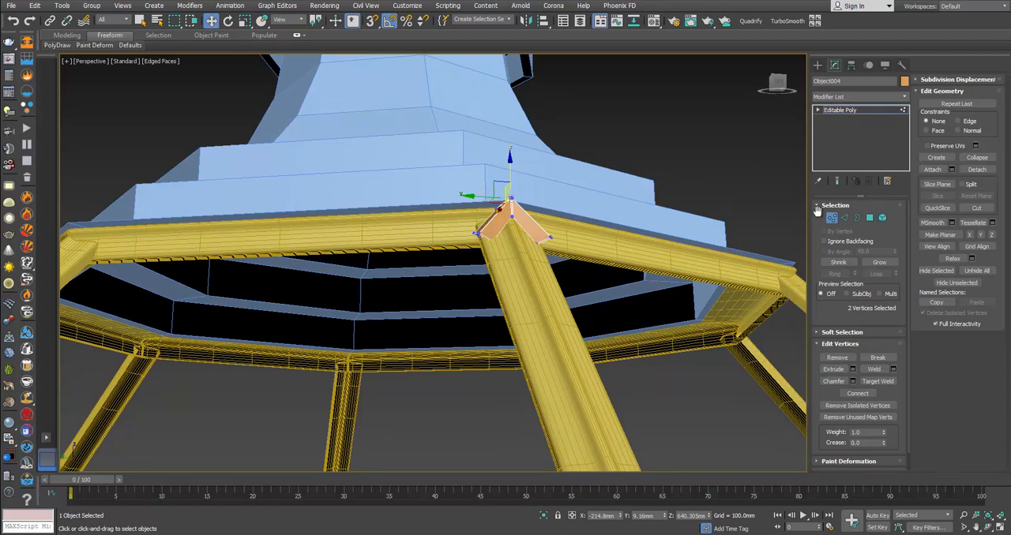
left_click(831, 217)
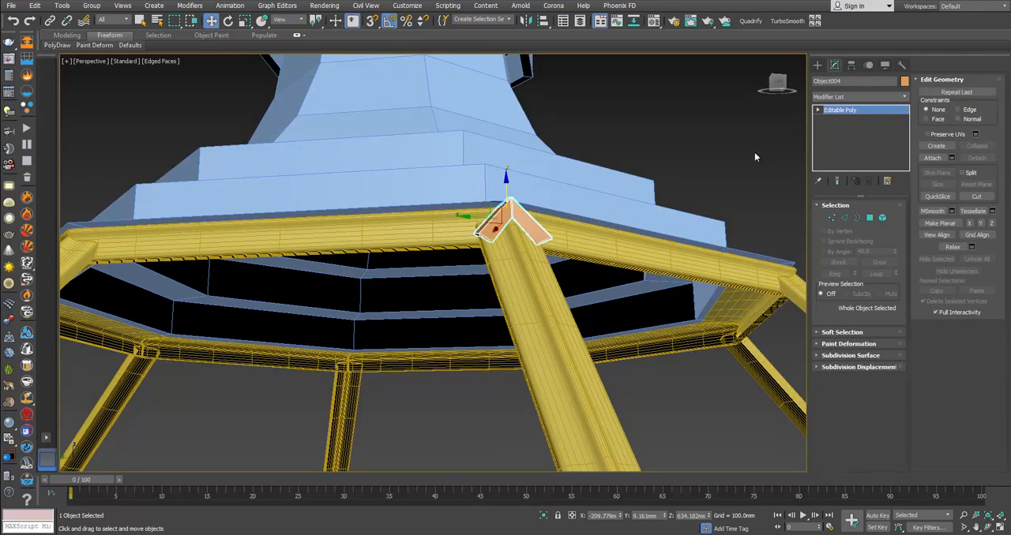
Step: Align the connector's pivot to the center of the bar frame in X, Y and Z
left_click(851, 65)
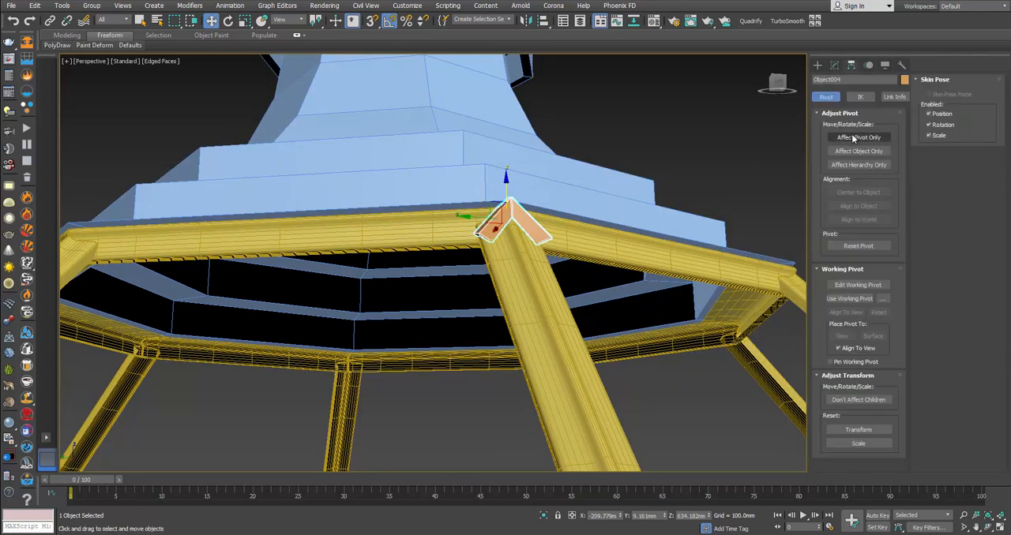
left_click(854, 137)
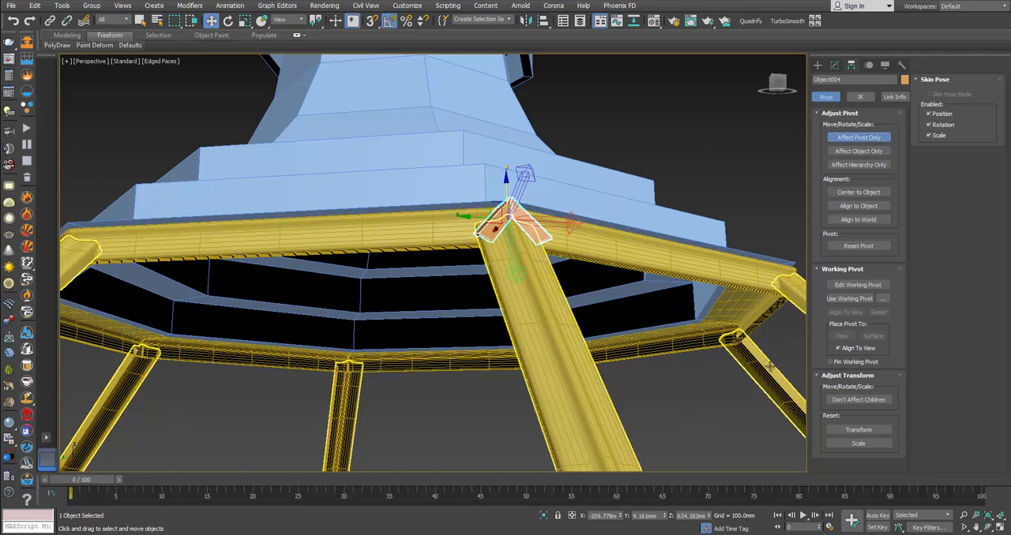
left_click(544, 26)
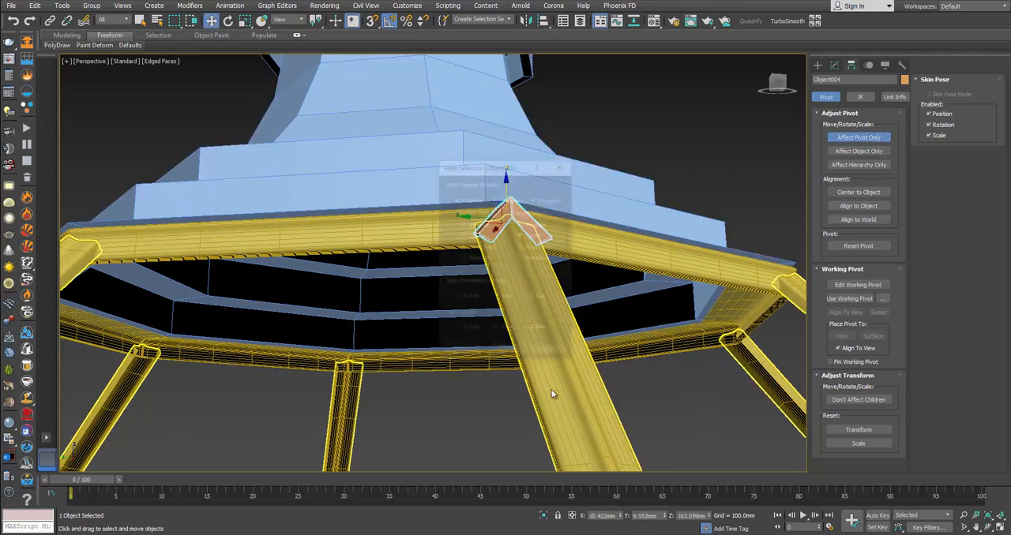
left_click(533, 272)
left_click(508, 354)
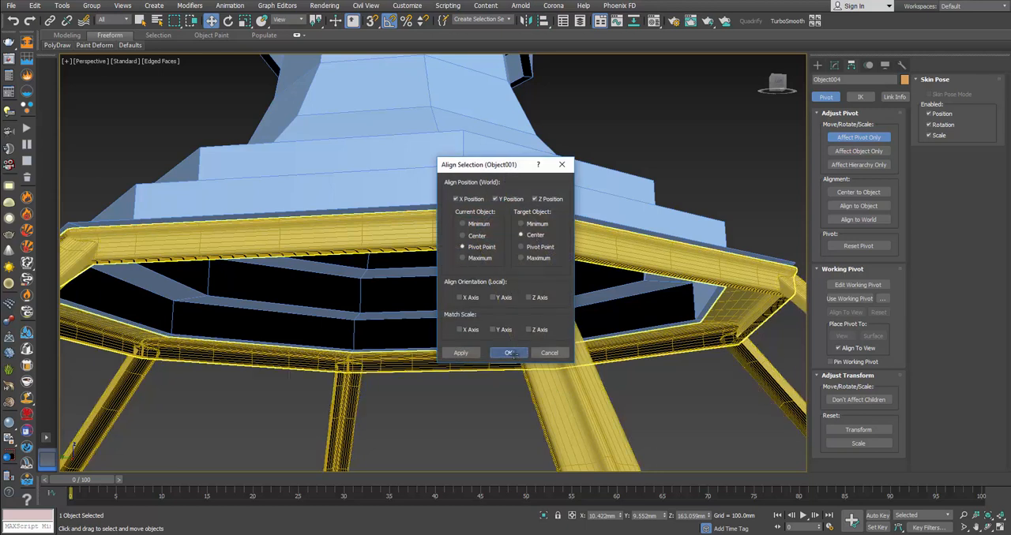
scroll(510, 352, "down", 6)
middle_click_drag(511, 351, 516, 200)
scroll(517, 199, "down", 5)
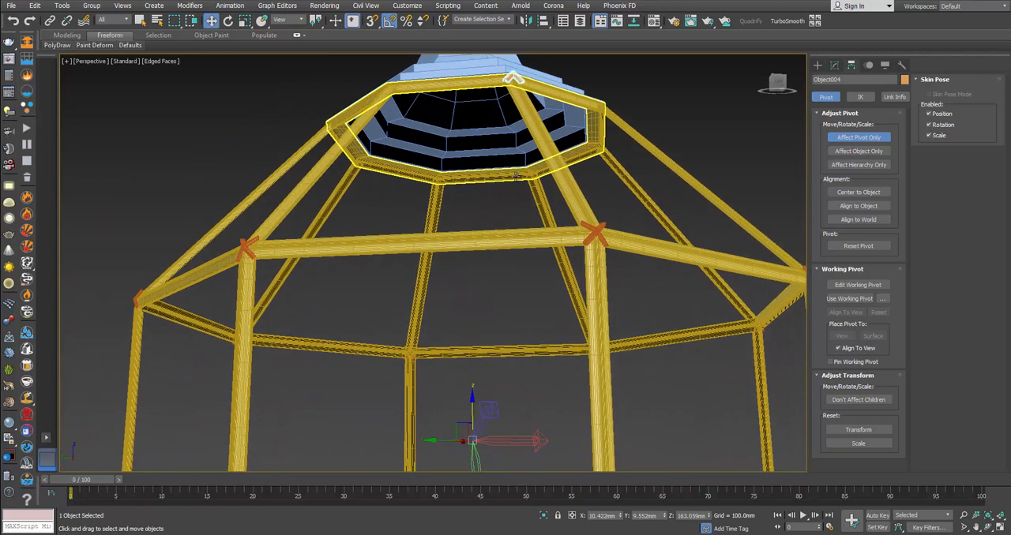
left_click(840, 141)
Step: Create 7 instances of the connector around the top ring by rotating it -45 degrees about Z for each copy
middle_click_drag(501, 284, 499, 266)
scroll(499, 273, "up", 4)
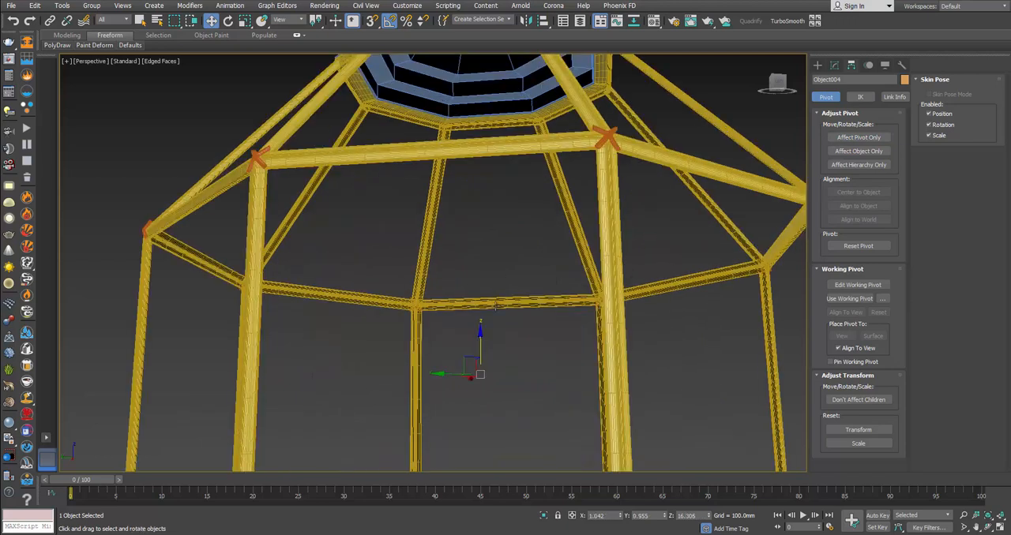
key("e")
middle_click_drag(502, 355, 507, 384)
scroll(508, 375, "down", 4)
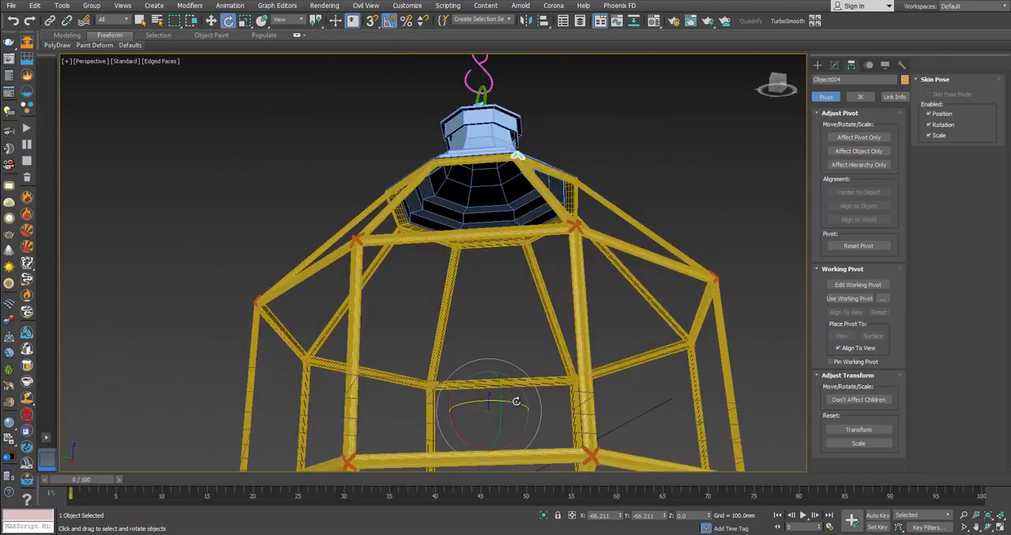
left_click_drag(515, 403, 494, 398)
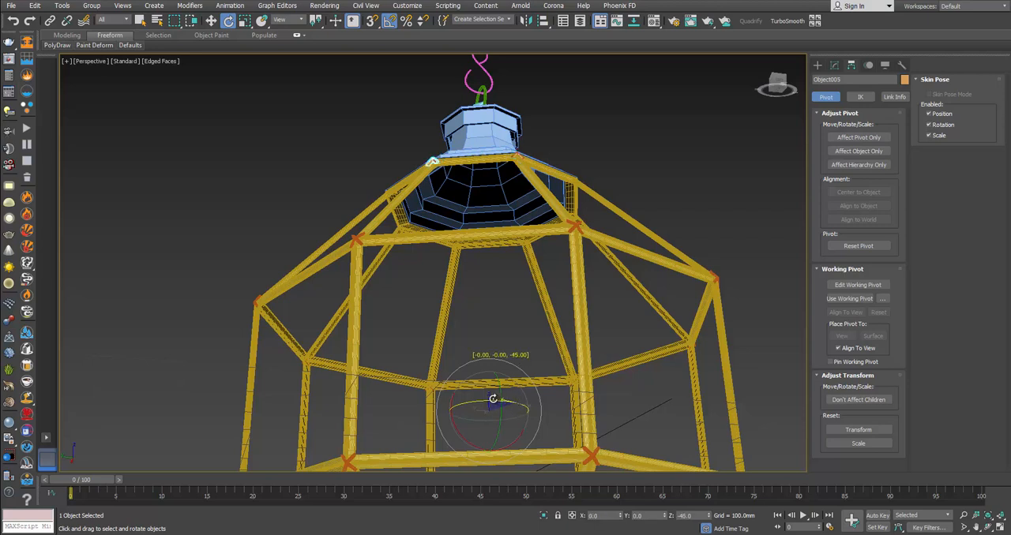
left_click_drag(492, 398, 493, 399, "shift")
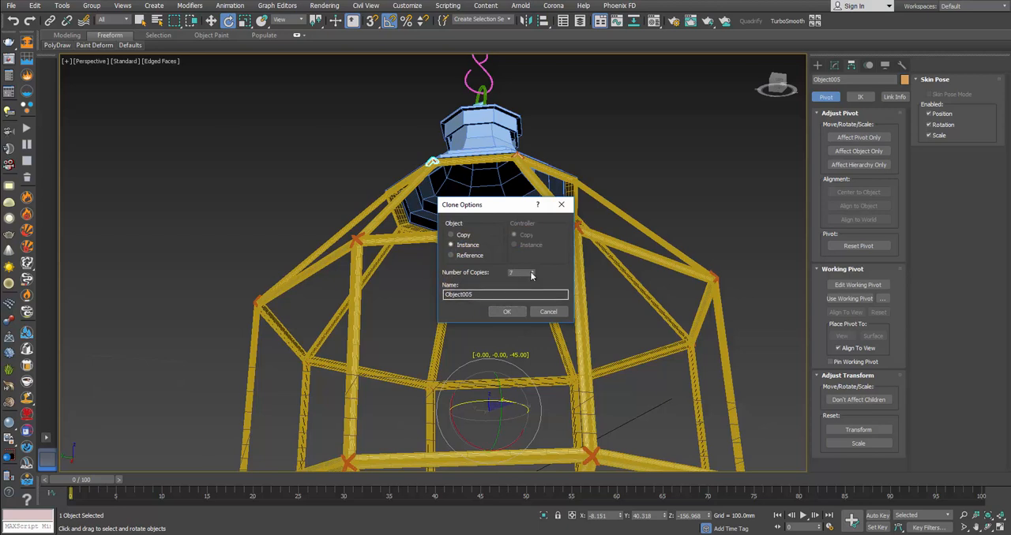
left_click(507, 312)
middle_click_drag(507, 312, 500, 278, "alt")
scroll(537, 229, "up", 5)
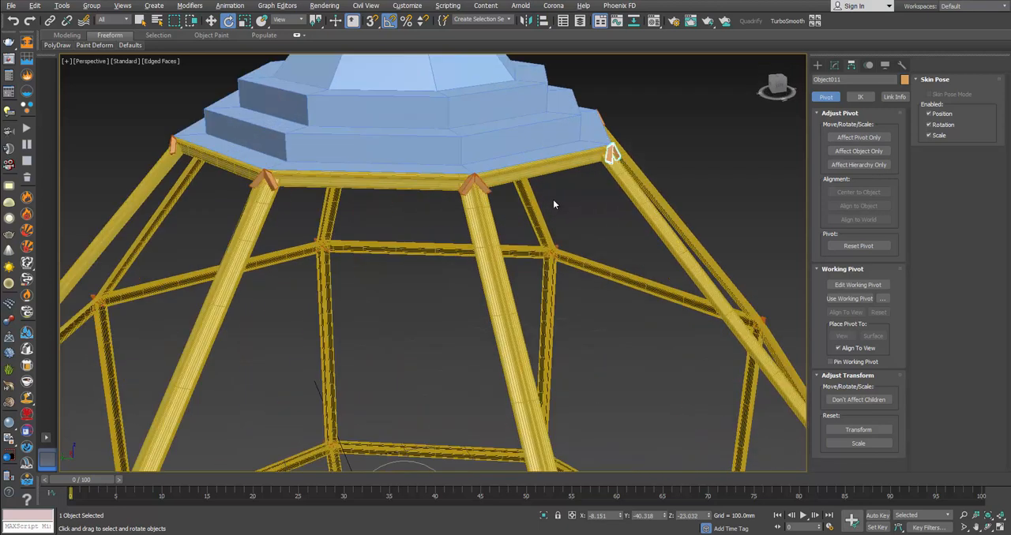
Step: Select only the eight connectors around the top ring, leaving out the ring itself, and isolate them
middle_click_drag(553, 218, 660, 199, "alt")
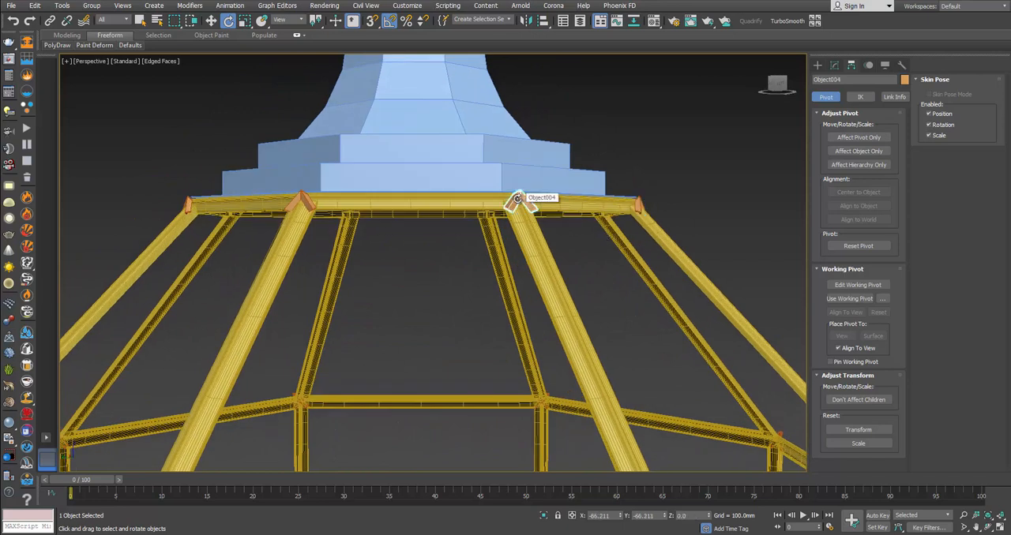
left_click_drag(628, 262, 699, 262)
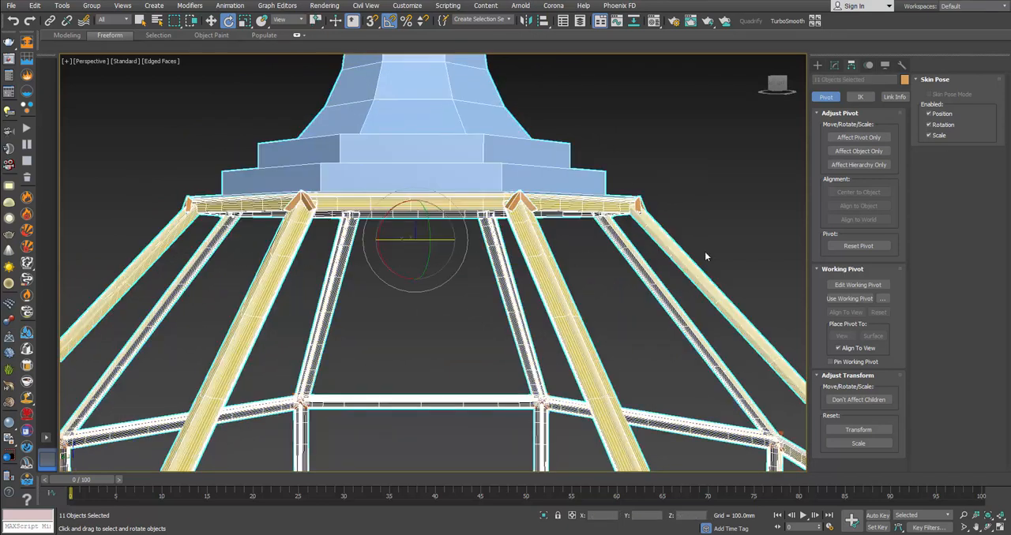
left_click(632, 269, "alt")
left_click(458, 159, "alt")
right_click(458, 158)
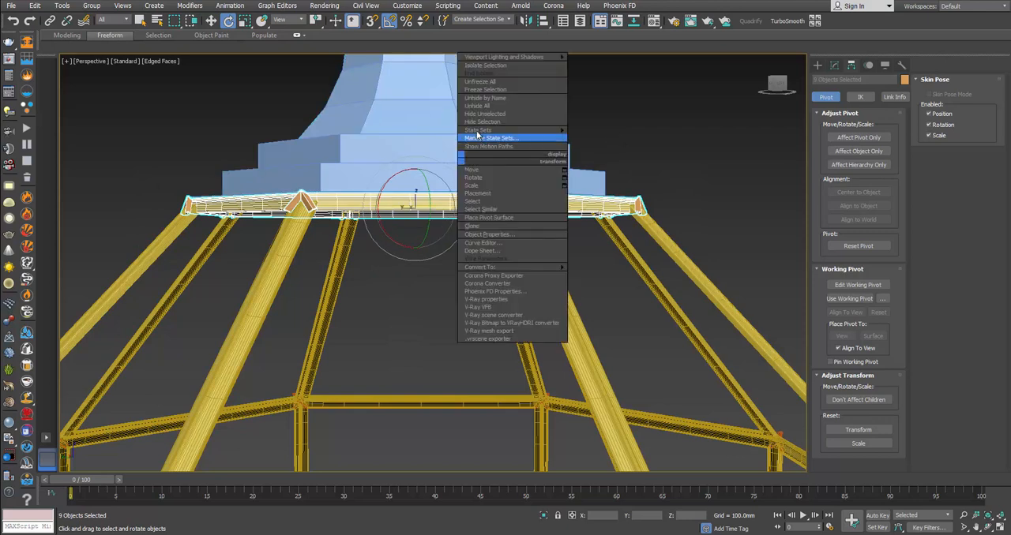
left_click(489, 65)
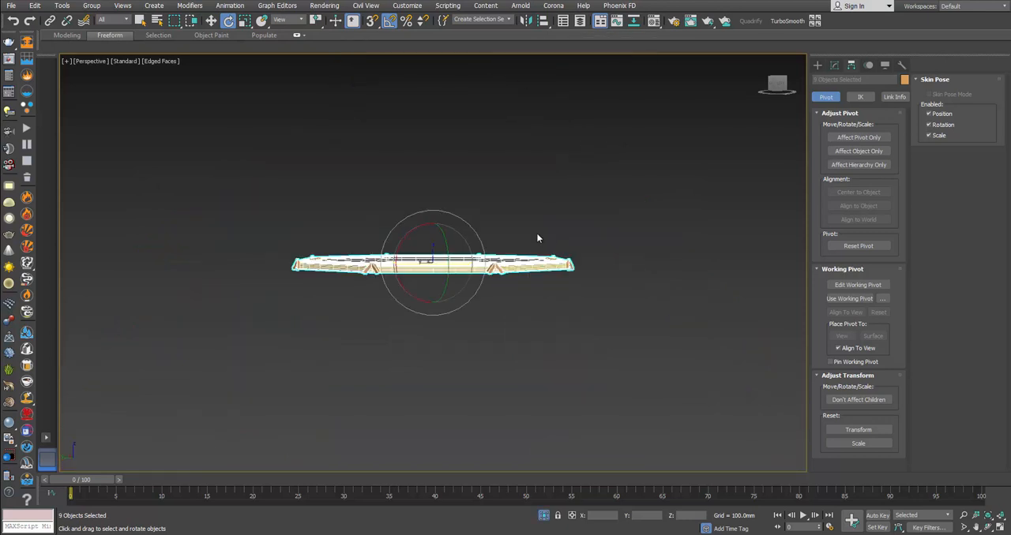
key("alt+q")
left_click(556, 260, "alt")
key("w")
right_click(561, 259)
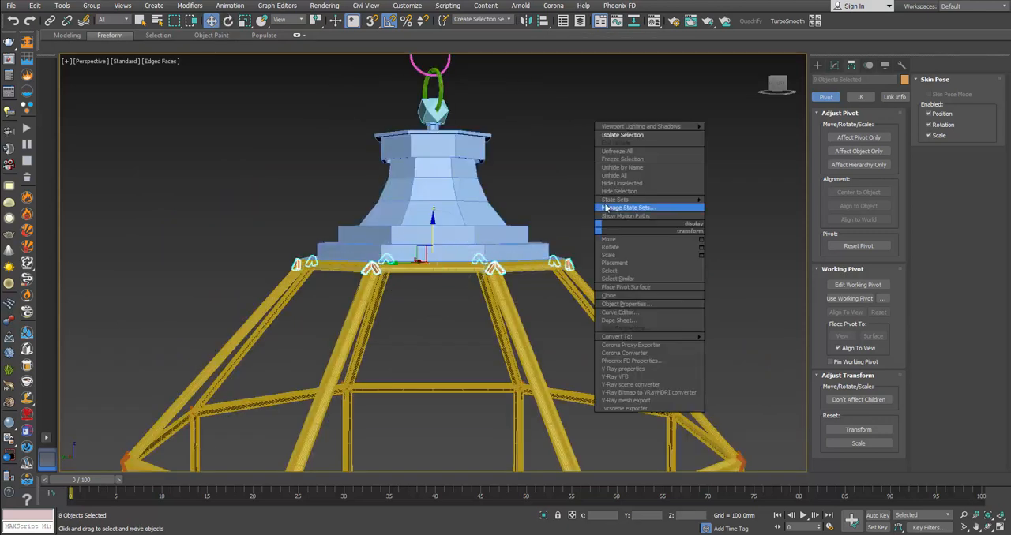
left_click(622, 136)
left_click(591, 236)
Step: Attach all the isolated connectors to one of them as a single Editable Poly and end the isolation
left_click(496, 269)
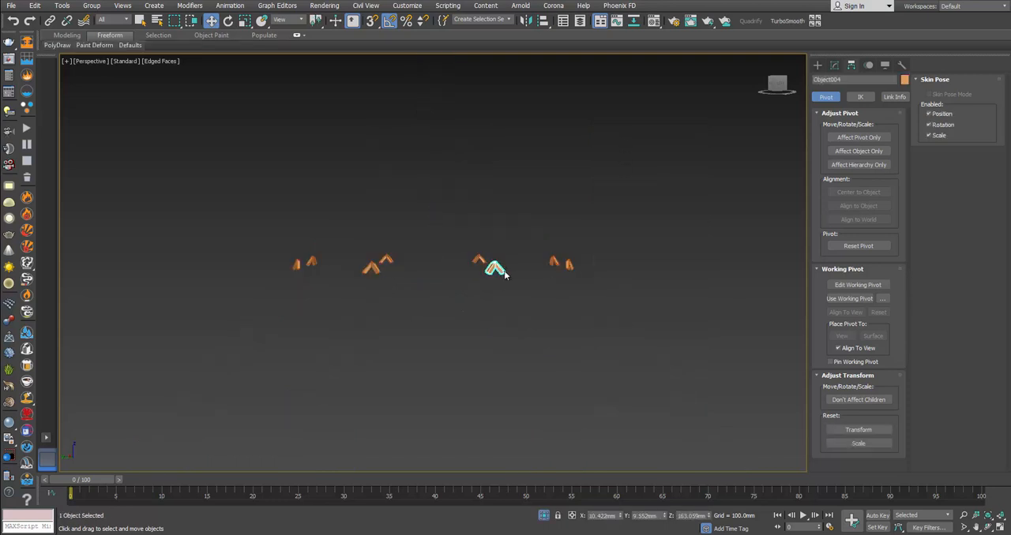
left_click(834, 65)
left_click(950, 158)
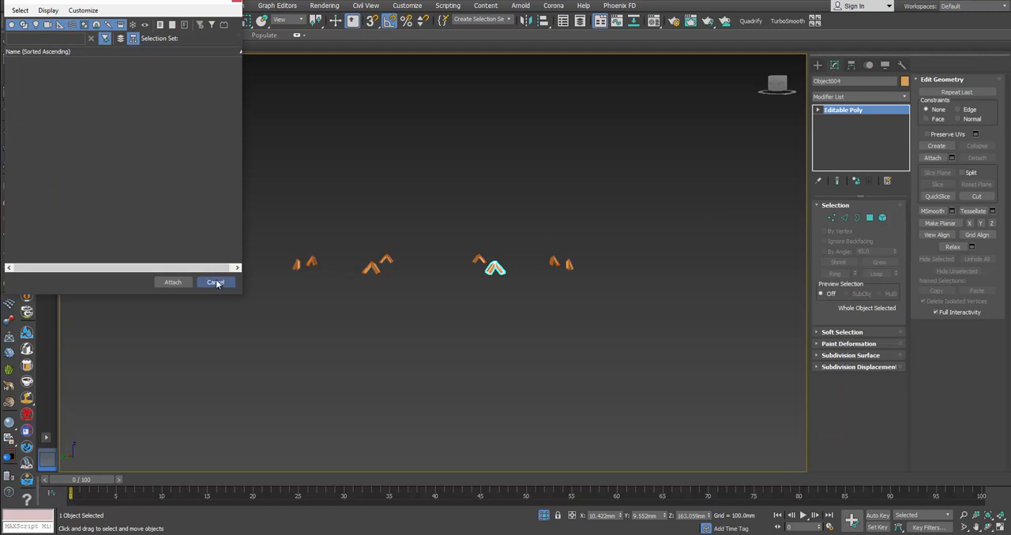
left_click(214, 282)
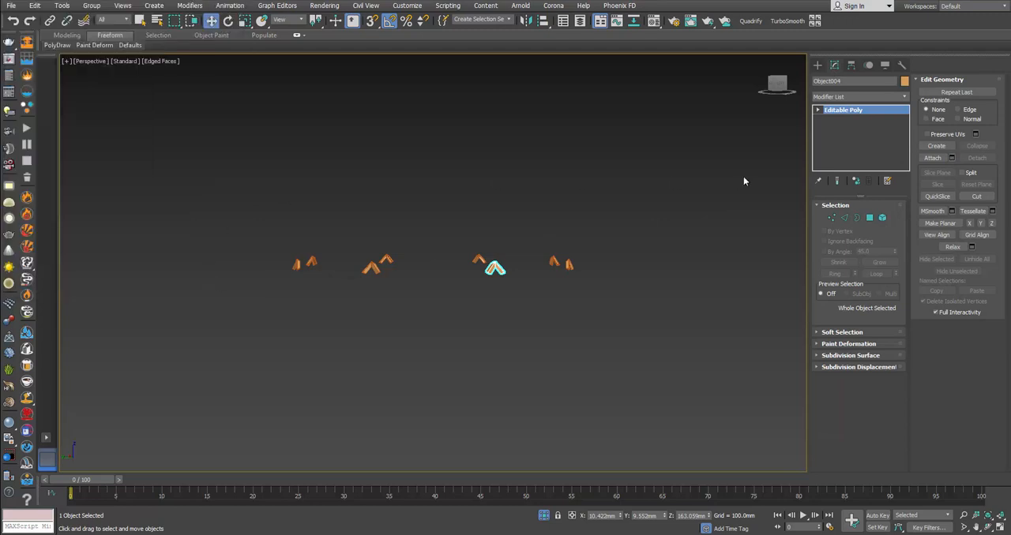
left_click(951, 158)
key("ctrl+a")
left_click(166, 284)
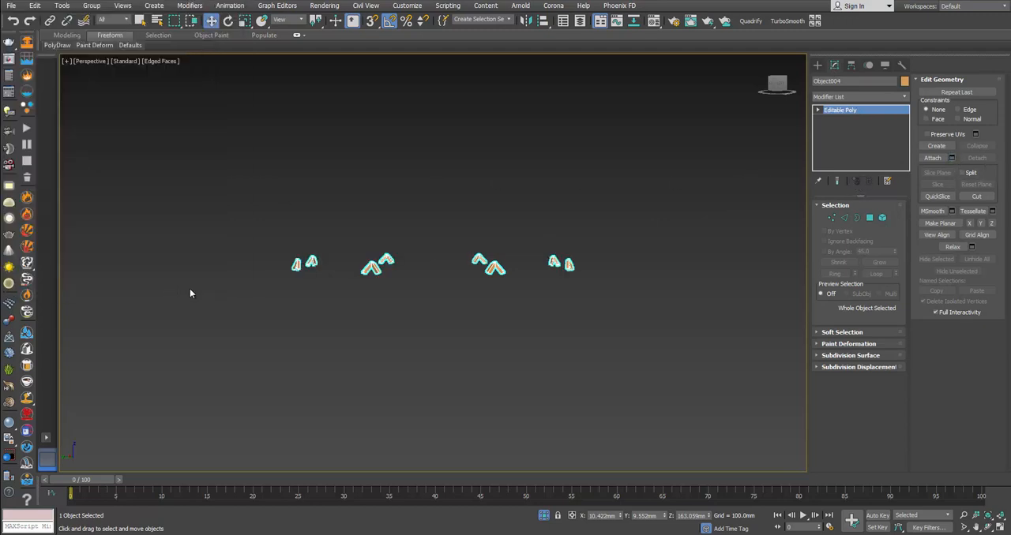
right_click(608, 276)
left_click(629, 191)
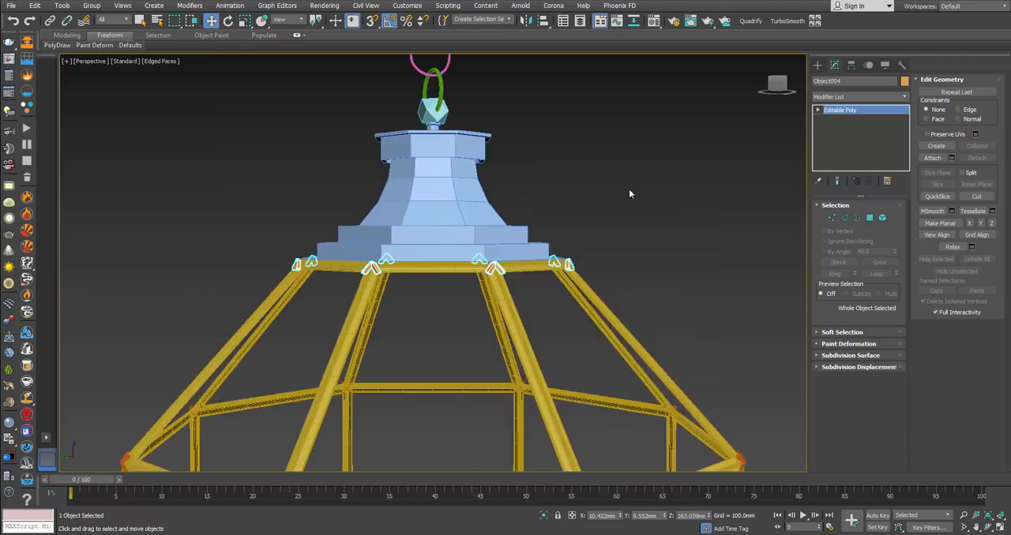
Step: Clone the attached top-ring connector set in place as a copy
middle_click_drag(585, 233, 579, 175)
right_click(533, 230)
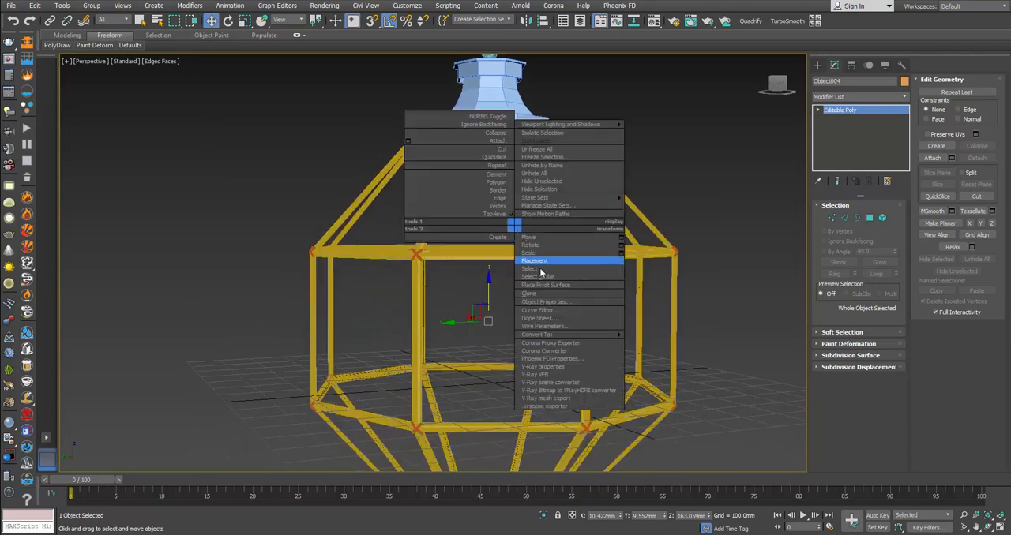
left_click(537, 293)
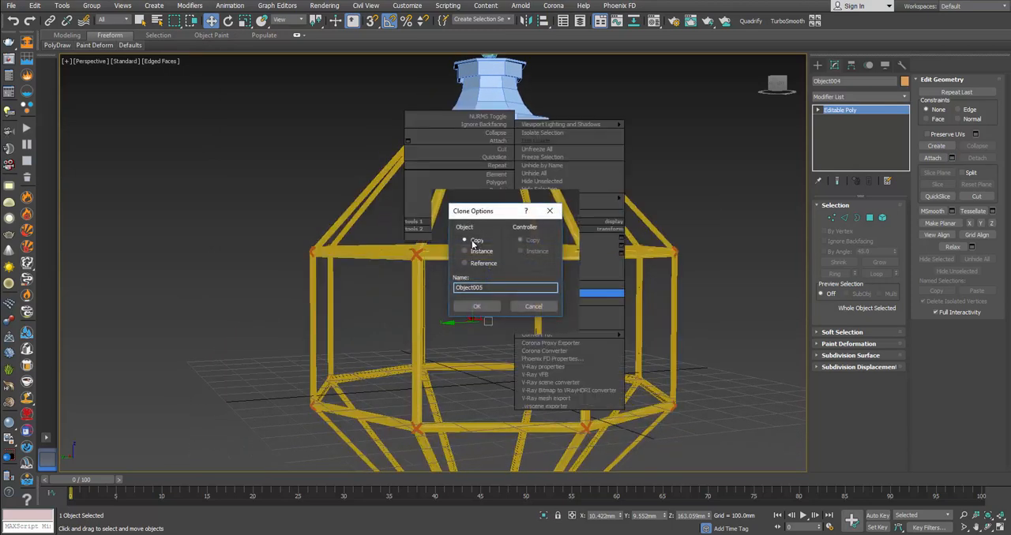
left_click(477, 307)
Step: Mirror the copied connector set across the Z axis without cloning, with a 0.0 mm offset, onto the lantern's bottom cap
middle_click_drag(517, 283, 525, 258)
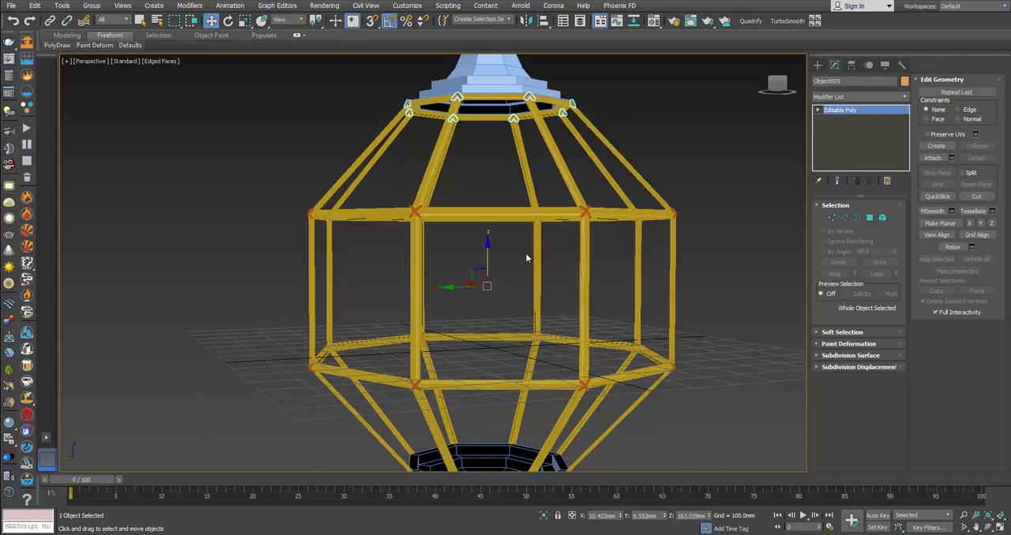
left_click(527, 22)
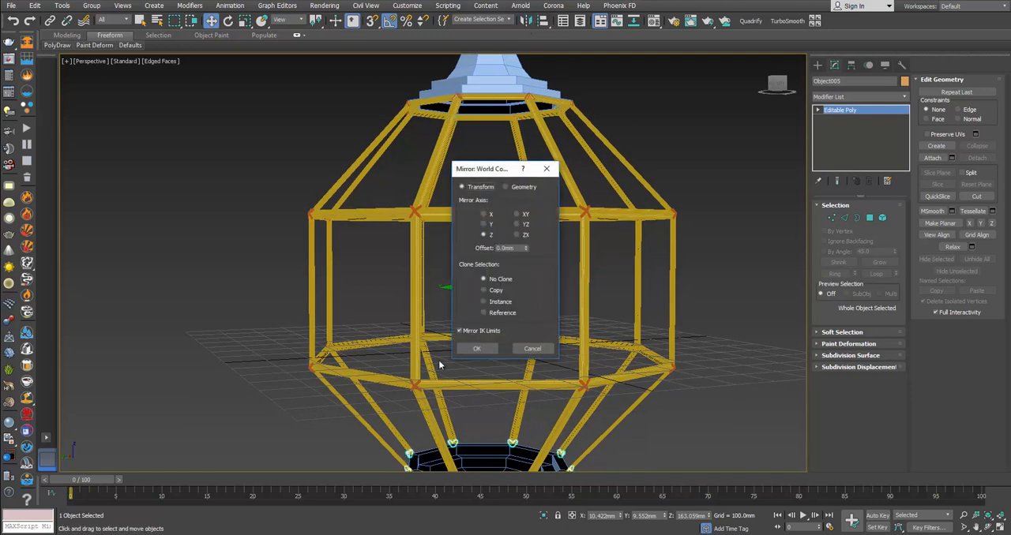
left_click(484, 347)
middle_click_drag(481, 377, 480, 315)
middle_click_drag(480, 315, 481, 288, "alt")
scroll(462, 388, "up", 5)
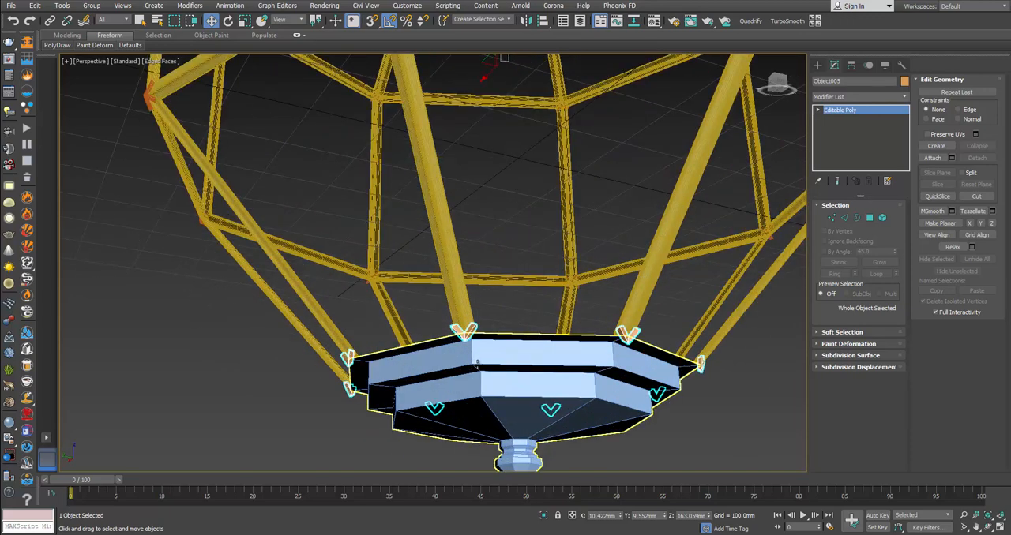
middle_click_drag(525, 337, 565, 347, "alt")
scroll(565, 347, "down", 10)
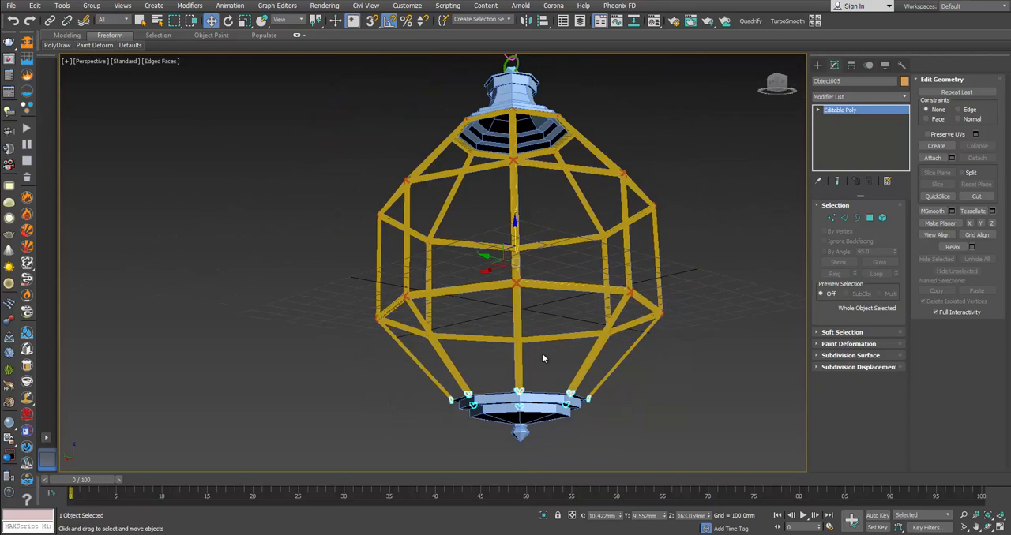
Step: Attach the bottom and top connector sets to the smoothed cross connectors at the Editable Poly level
left_click(608, 218)
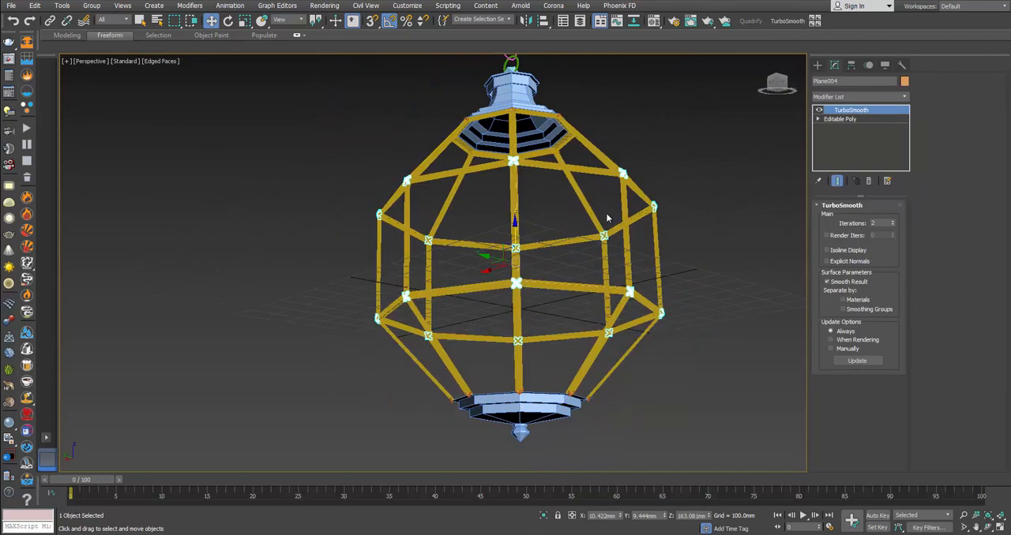
left_click(845, 119)
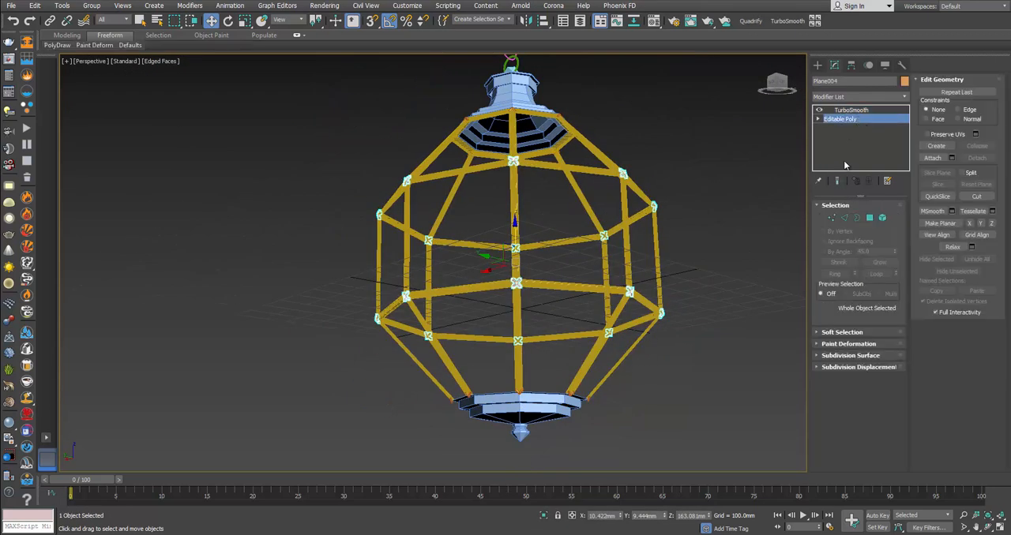
left_click(933, 158)
scroll(511, 387, "up", 5)
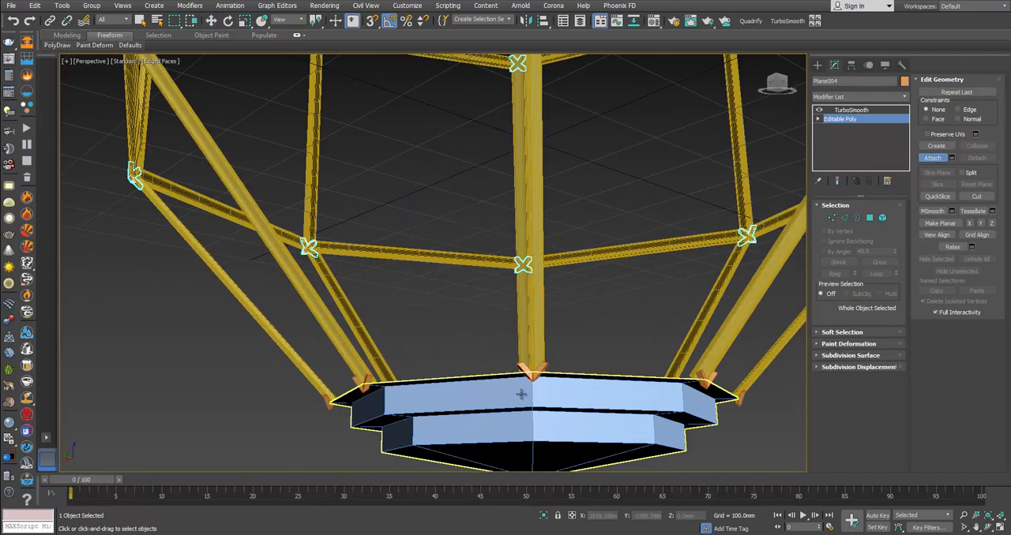
left_click(524, 369)
middle_click_drag(574, 189, 583, 505)
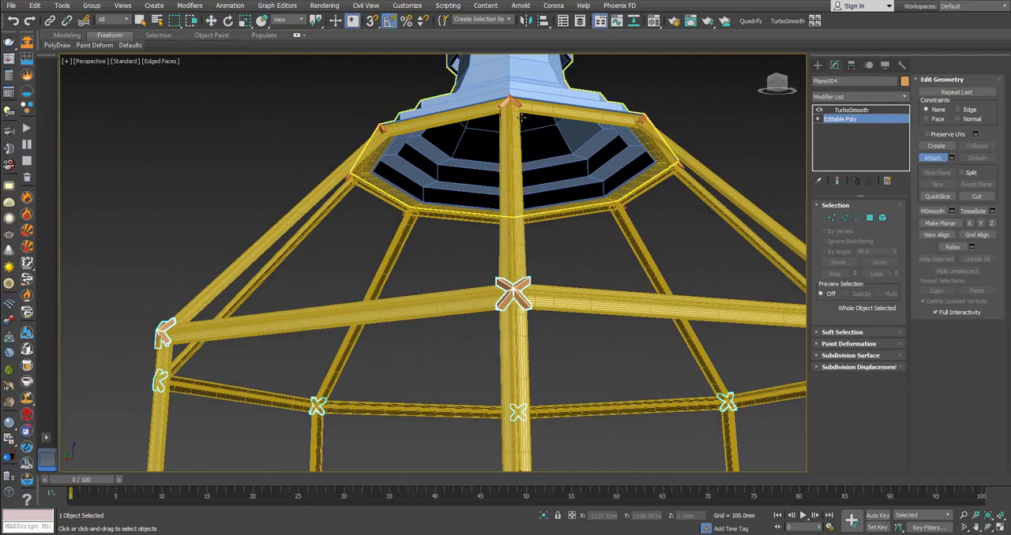
left_click(515, 104)
key("w")
left_click(592, 270)
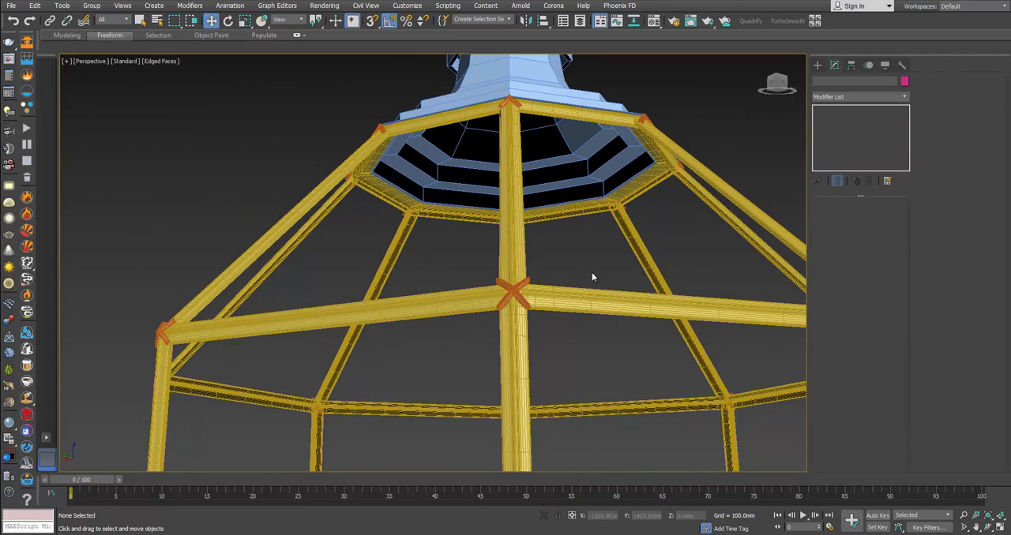
Step: Make one instance of the top ring beneath the canopy and place it near the lower end of the frame
scroll(548, 337, "down", 4)
middle_click_drag(564, 345, 527, 372)
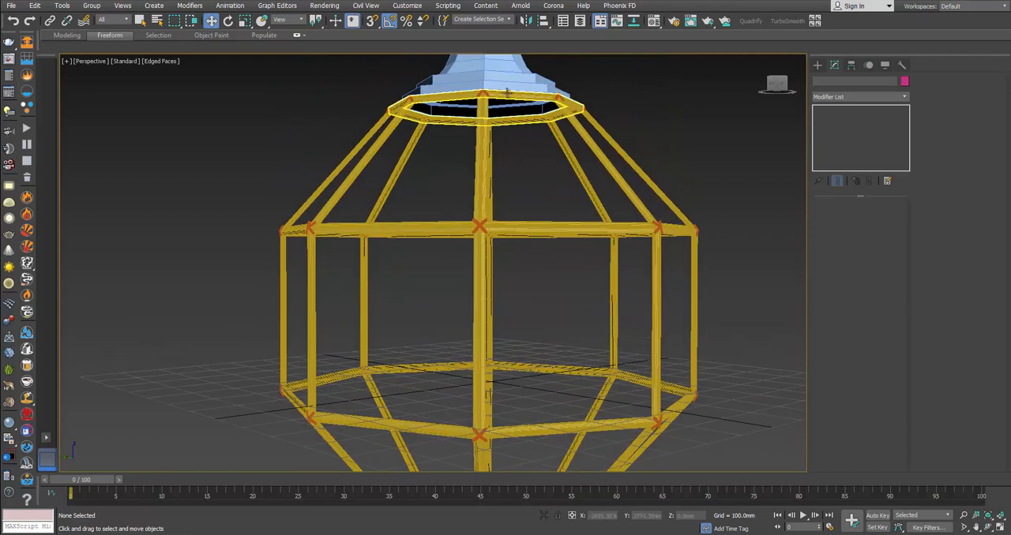
left_click(506, 93)
left_click_drag(407, 87, 416, 371)
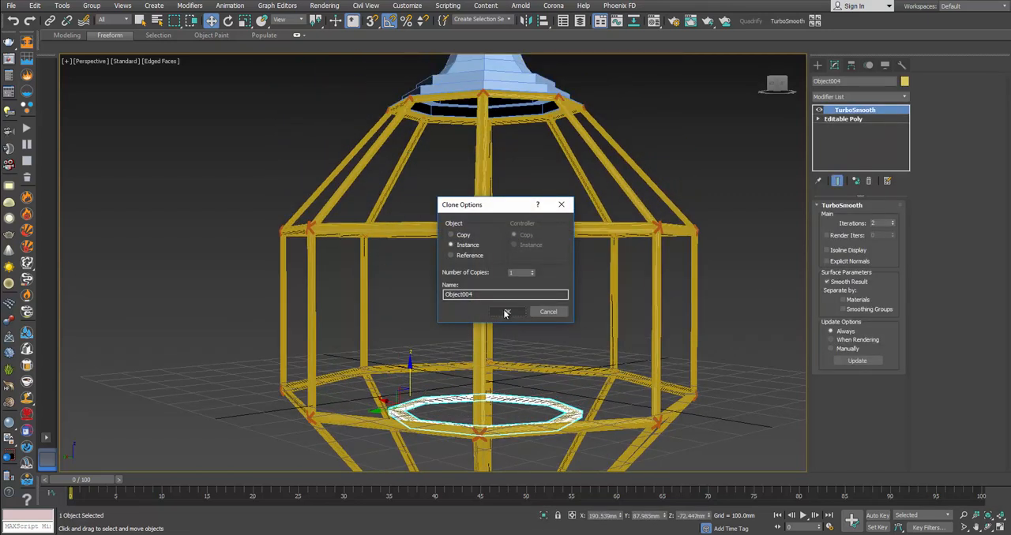
left_click(506, 314)
Step: Mirror the instanced ring across the Z axis without cloning and lower it onto the bottom cap at the connectors
left_click(525, 21)
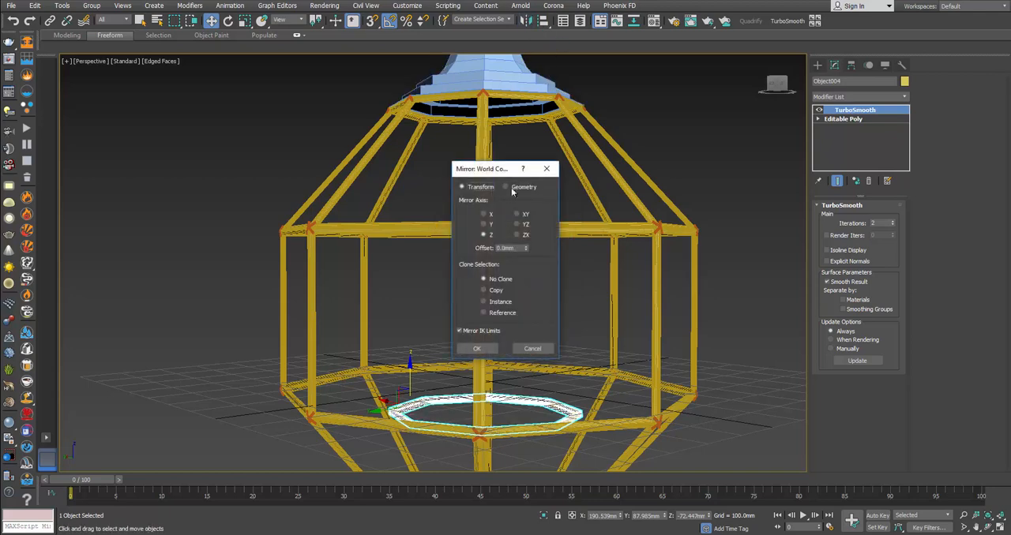
left_click(479, 349)
middle_click_drag(504, 401, 515, 240)
scroll(514, 240, "up", 5)
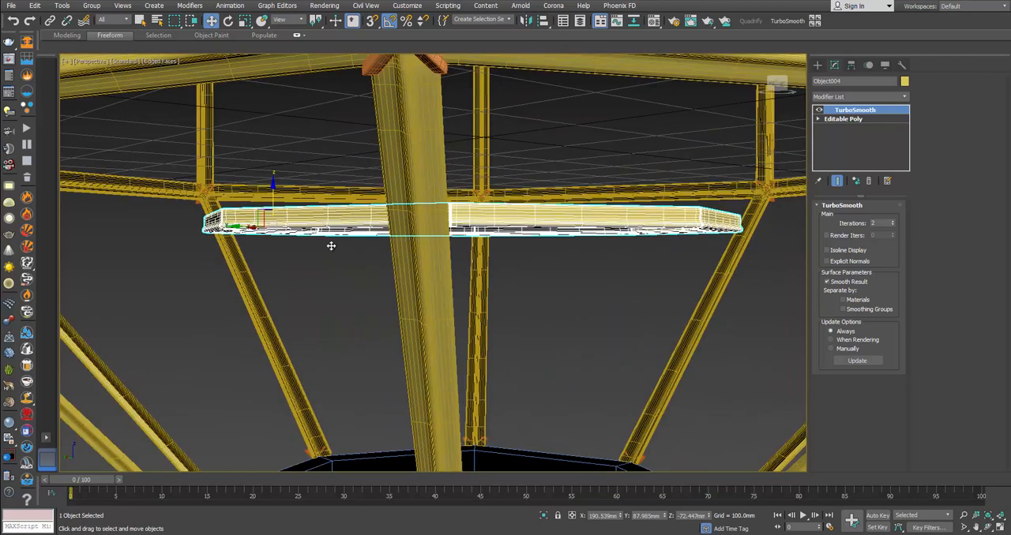
scroll(386, 289, "down", 8)
left_click_drag(358, 127, 358, 280)
scroll(368, 328, "up", 4)
middle_click_drag(368, 329, 348, 293, "alt")
Step: Center the bottom ring's pivot to the object
key("r")
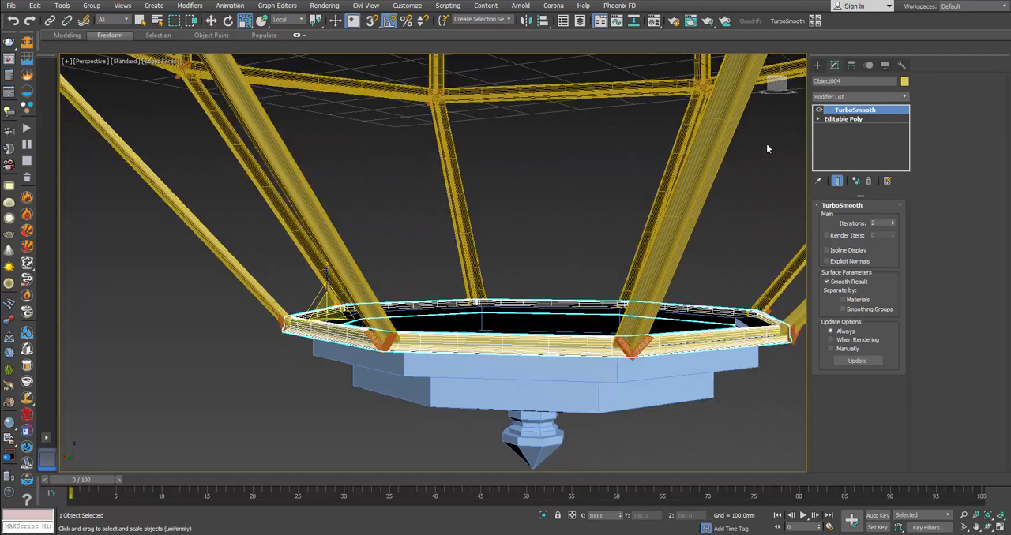
left_click(852, 64)
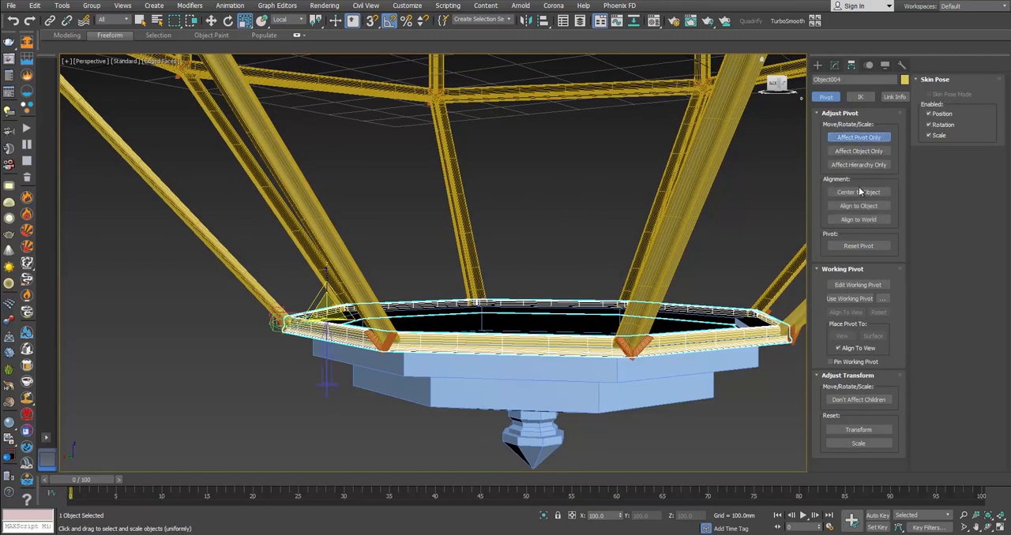
left_click(859, 138)
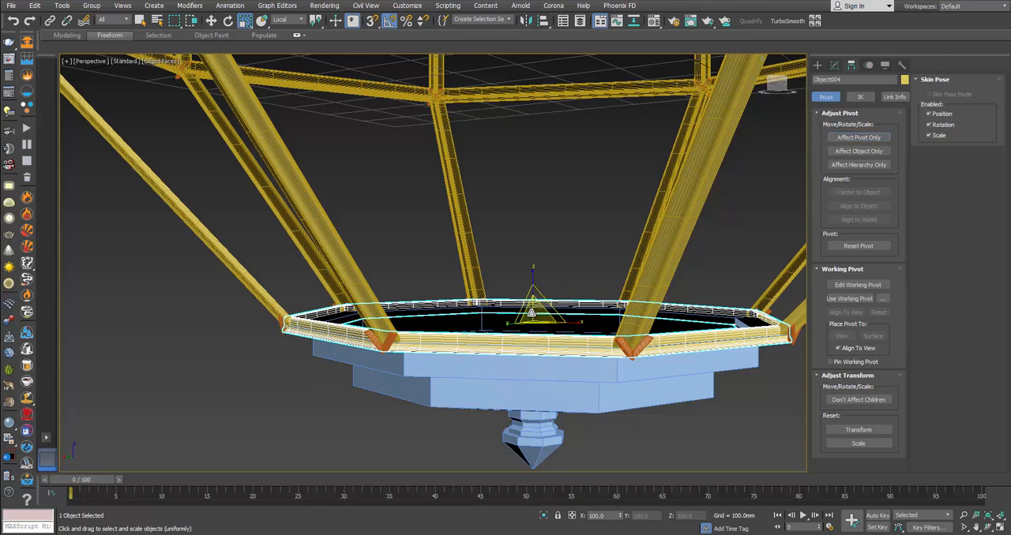
Step: Scale the bottom ring slightly to fit the connectors and turn off the edged faces display
left_click_drag(535, 315, 541, 314)
middle_click_drag(542, 315, 536, 337, "alt")
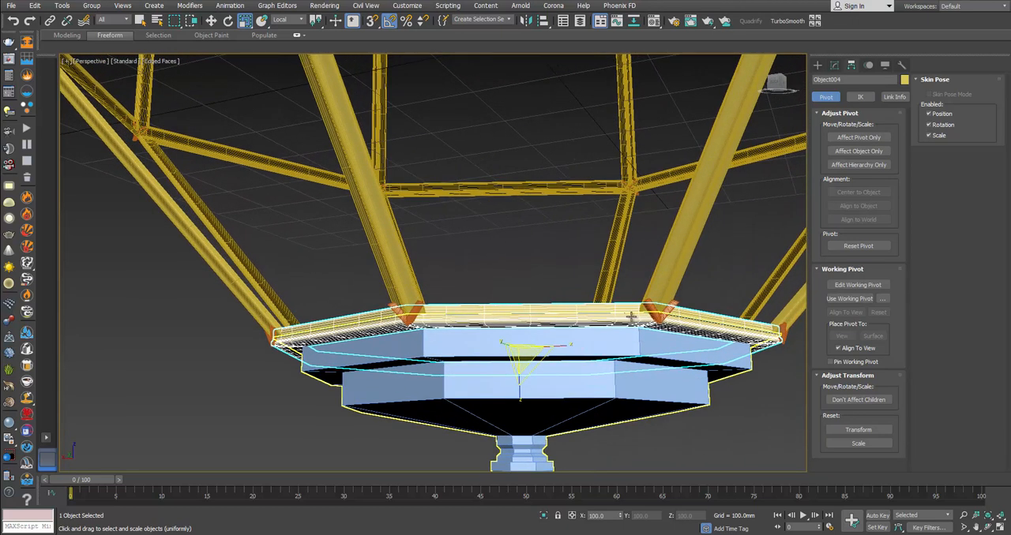
key("F4")
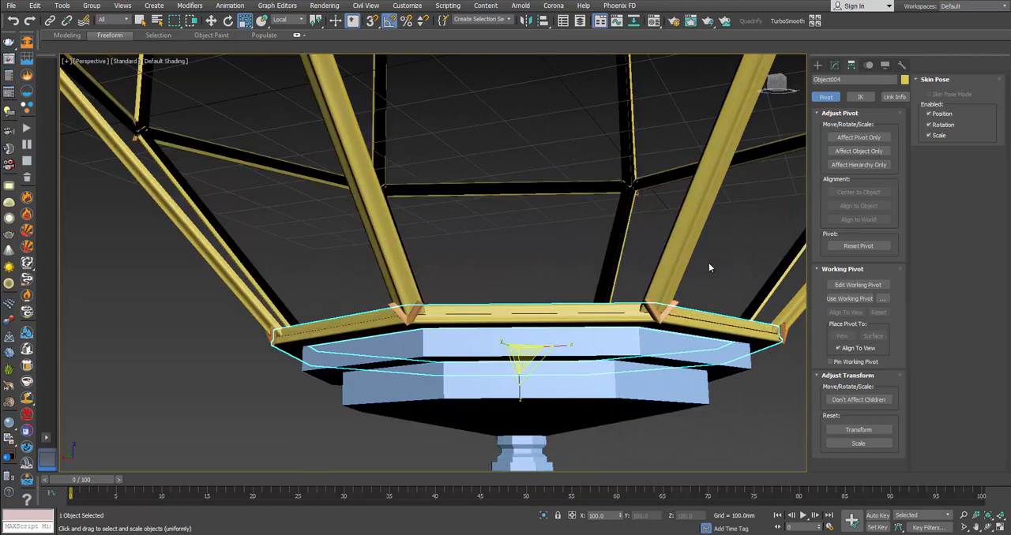
Step: Center the bottom cap's pivot to the object and scale the cap down slightly to fit beneath the ring
left_click(703, 265)
left_click(615, 312)
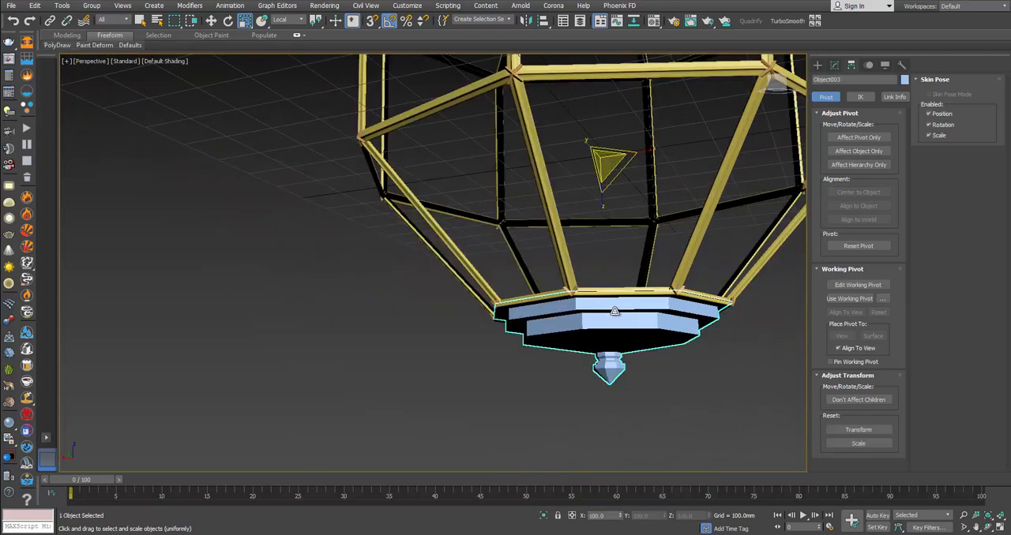
scroll(614, 311, "up", 2)
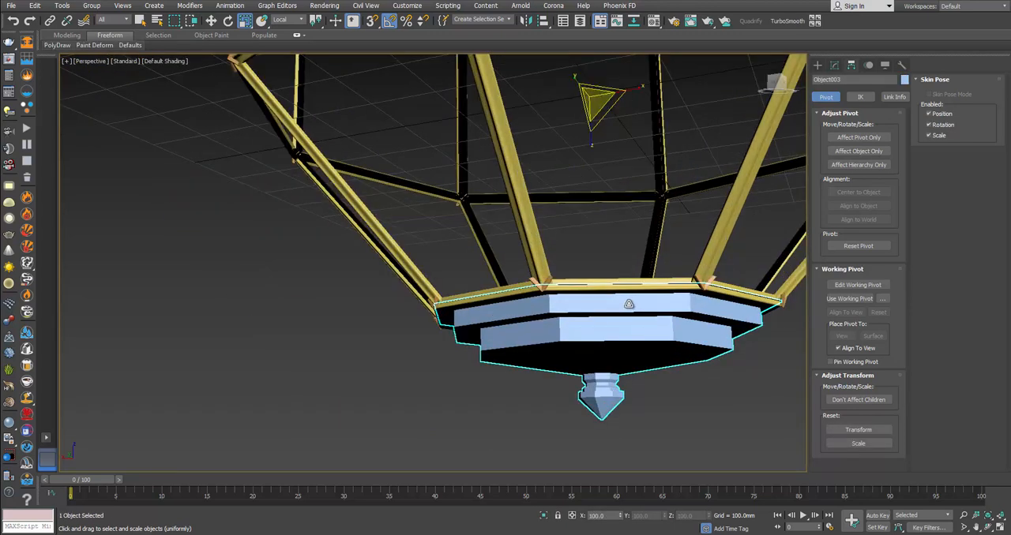
left_click(858, 137)
left_click(880, 192)
left_click(860, 139)
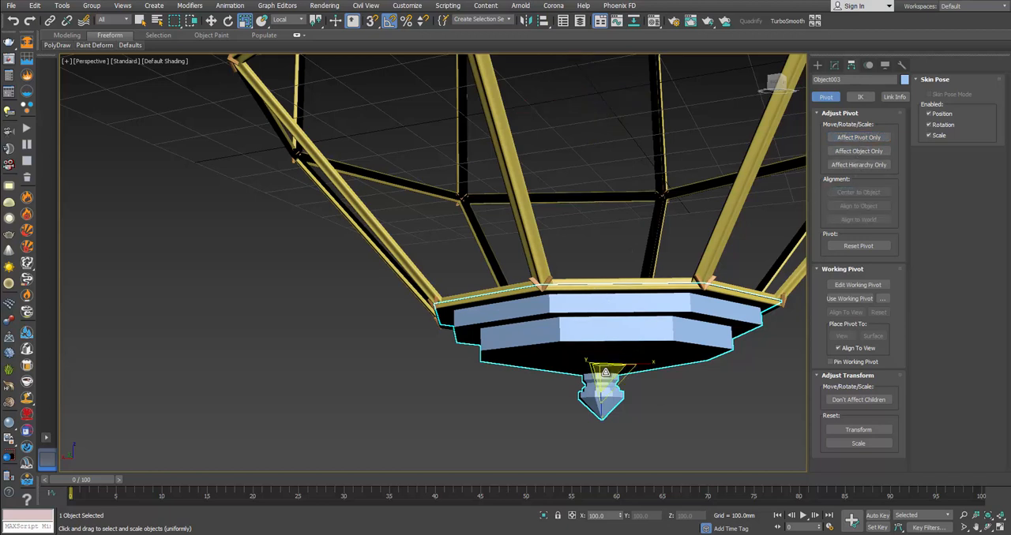
left_click_drag(606, 373, 607, 375)
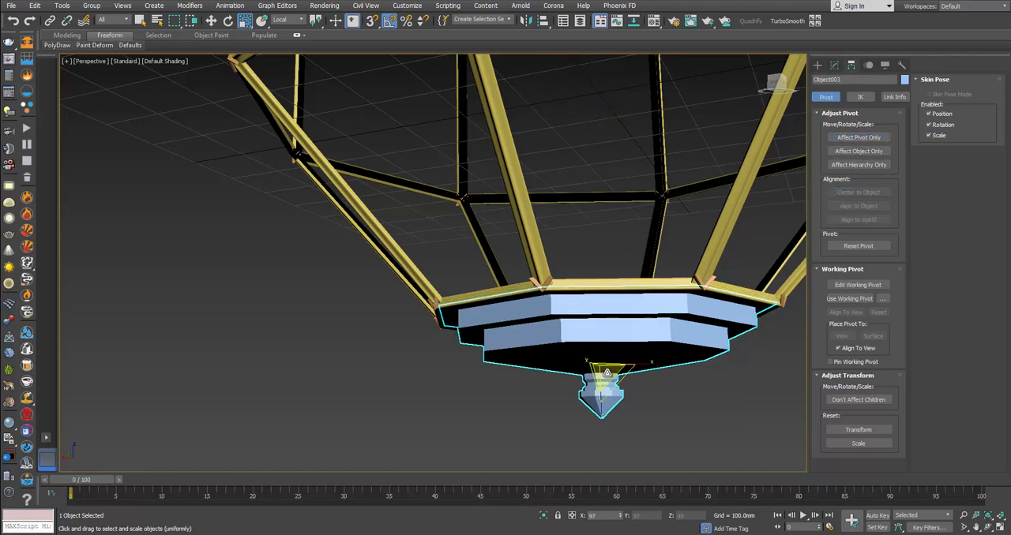
left_click(692, 433)
Step: Inspect the canopy and upper frame, and switch to the browser's Lantern Owen L product photo to compare them
scroll(687, 411, "down", 5)
middle_click_drag(688, 344, 557, 478)
middle_click_drag(524, 317, 526, 340, "alt")
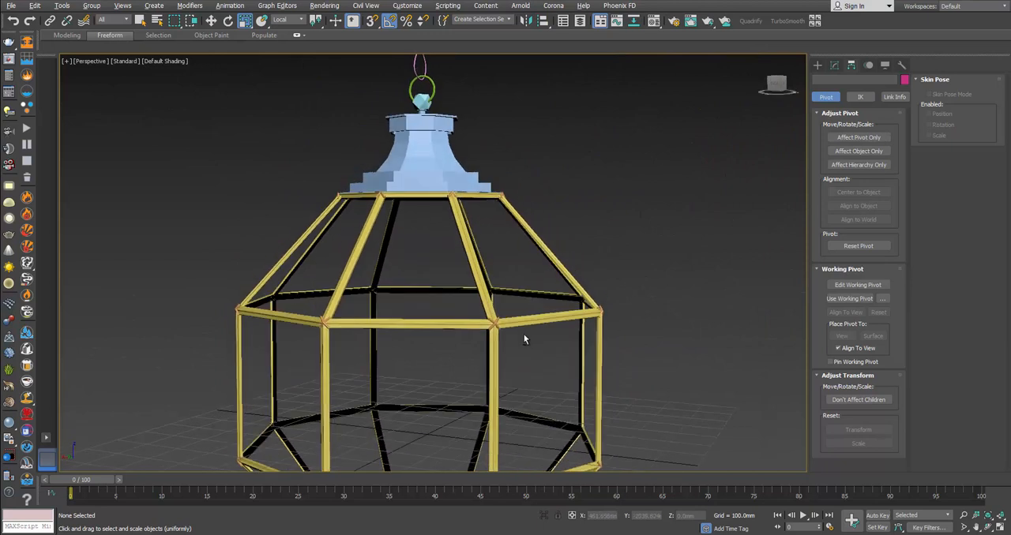
scroll(474, 273, "up", 4)
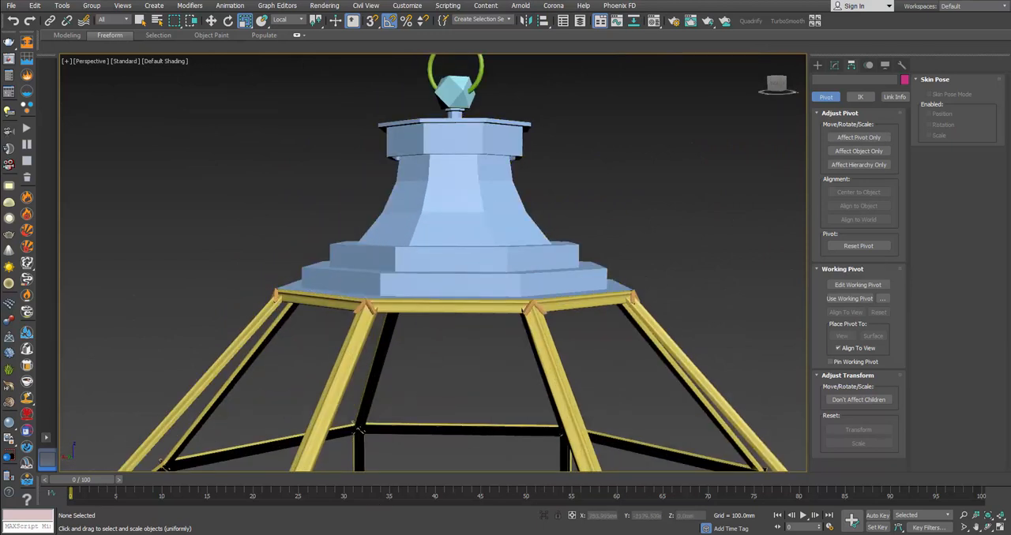
left_click(168, 506)
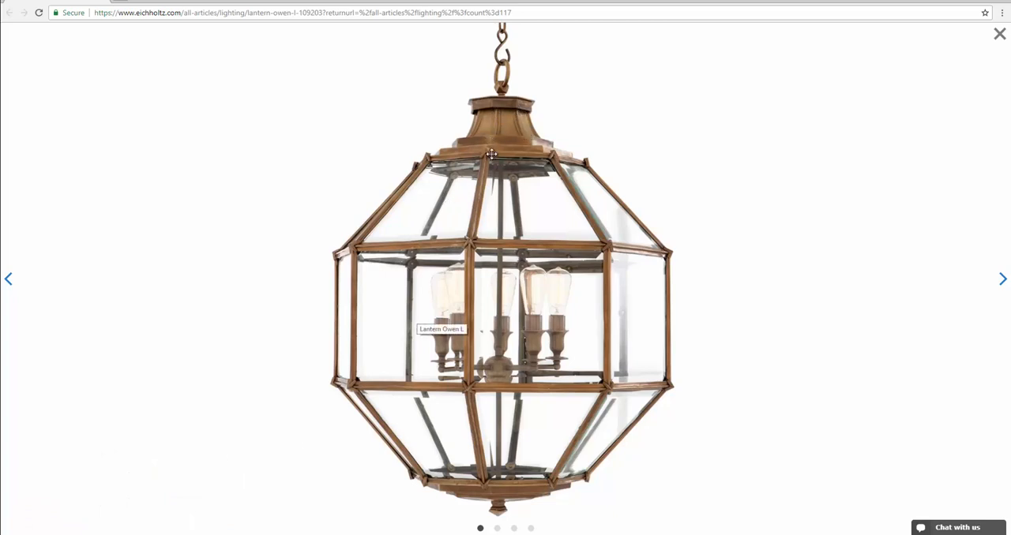
Step: Switch back to 3ds Max, show edged faces and select the canopy's flared middle-section polygons, checking that area against the product photo
key("alt+Tab")
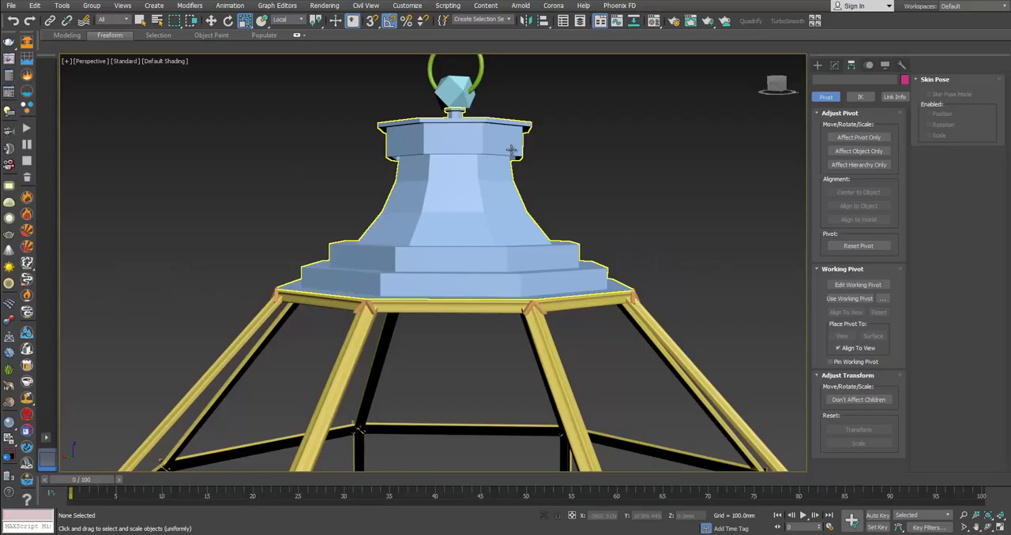
left_click(488, 171)
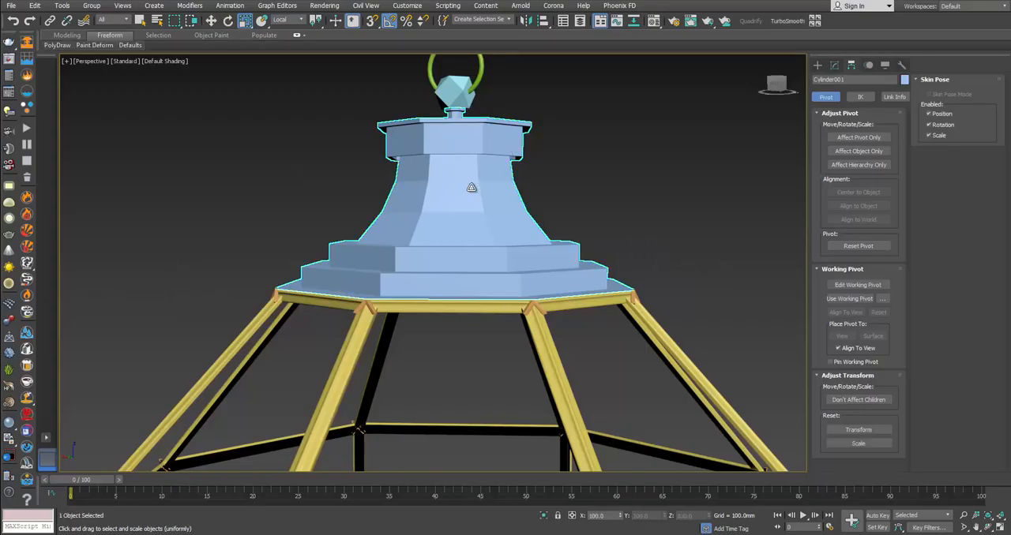
left_click(840, 65)
key("F4")
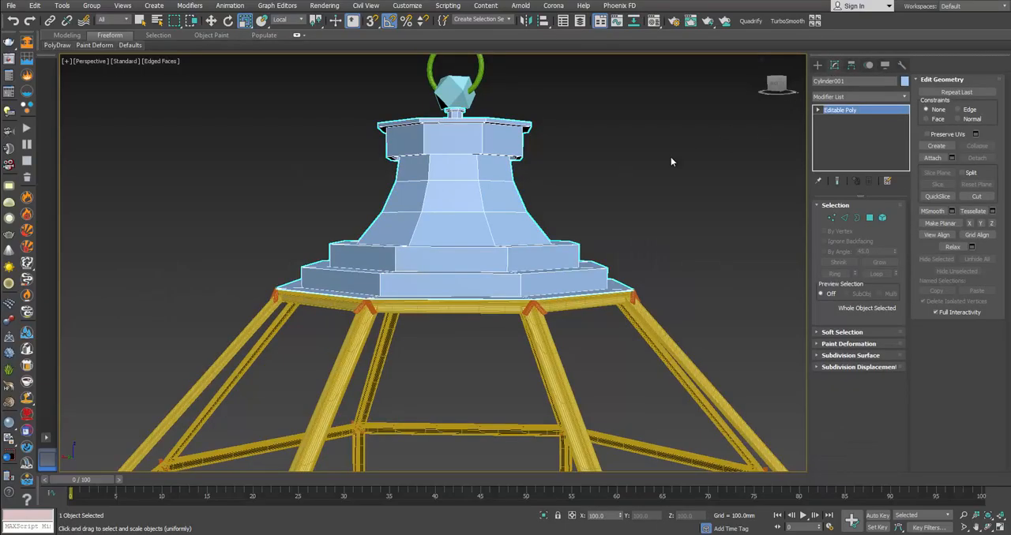
left_click(869, 218)
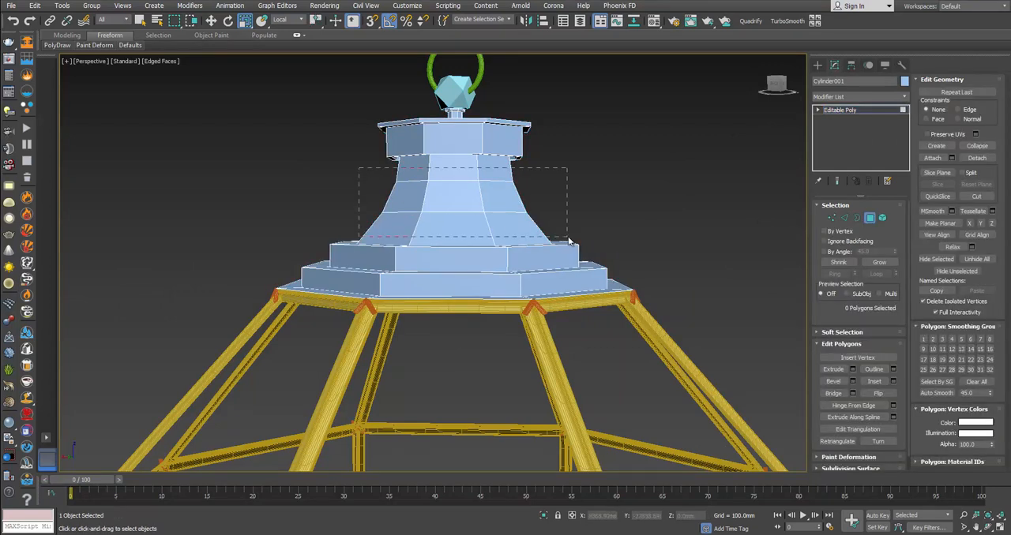
left_click_drag(569, 241, 569, 235)
key("alt+Tab")
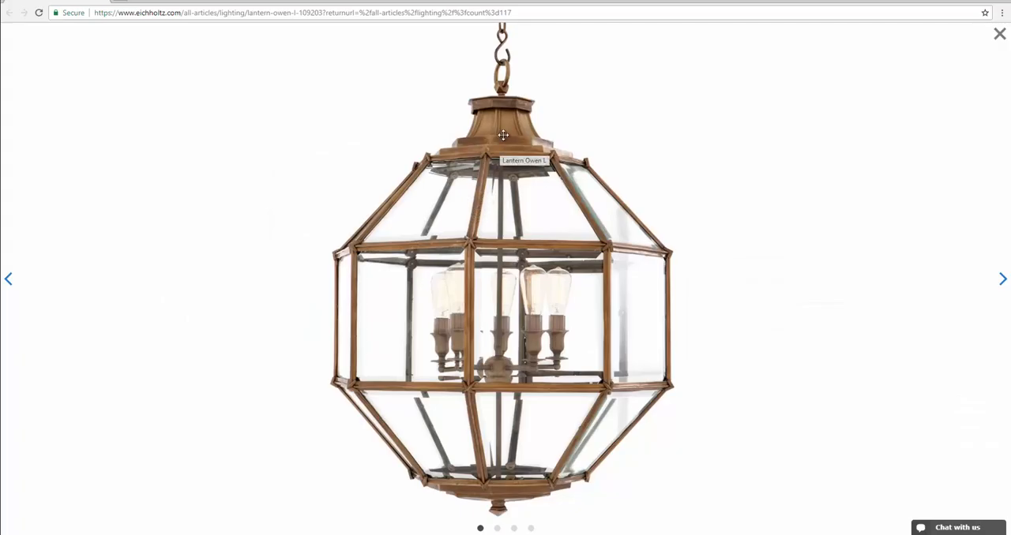
key("alt+Tab")
middle_click_drag(467, 184, 481, 187, "alt")
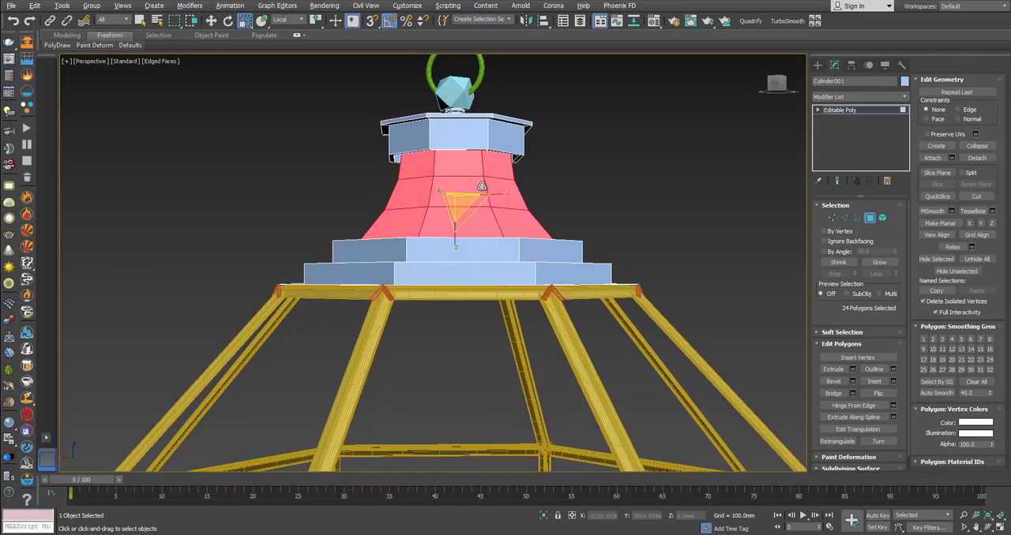
Step: Clone the selected flared polygons of the canopy to a new separate object
key("w")
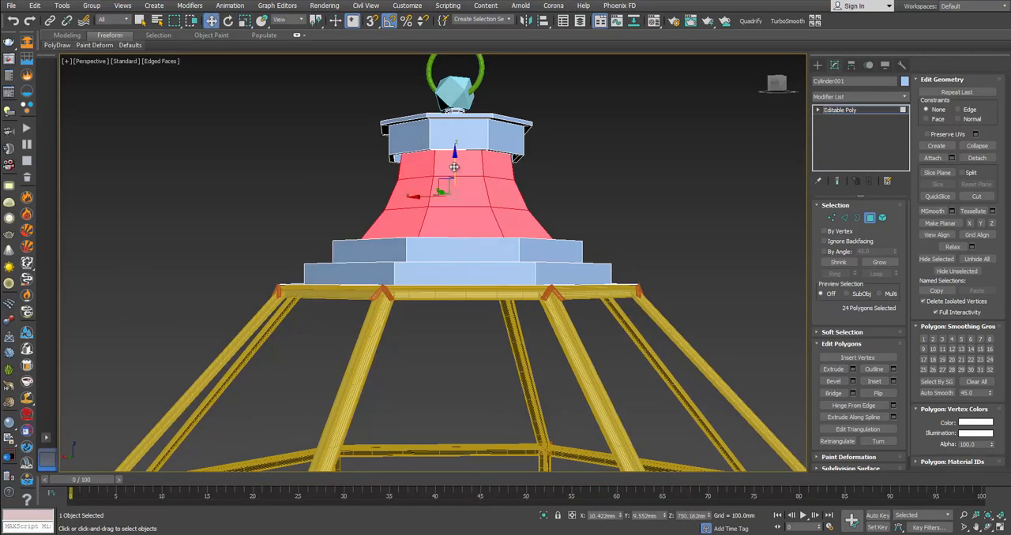
left_click_drag(454, 167, 457, 169)
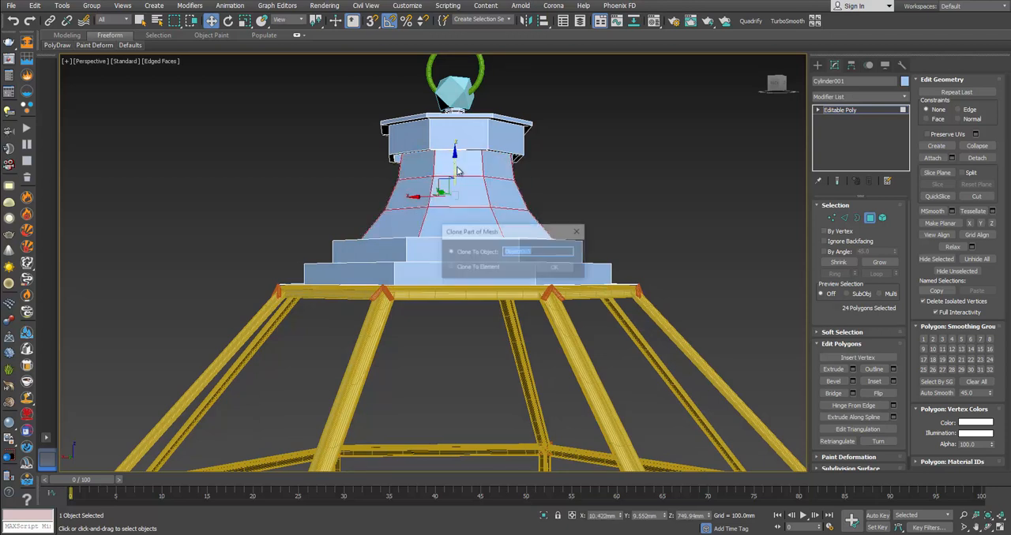
left_click(544, 269)
Step: Give the cloned flared piece a green object color and isolate it
left_click(733, 215)
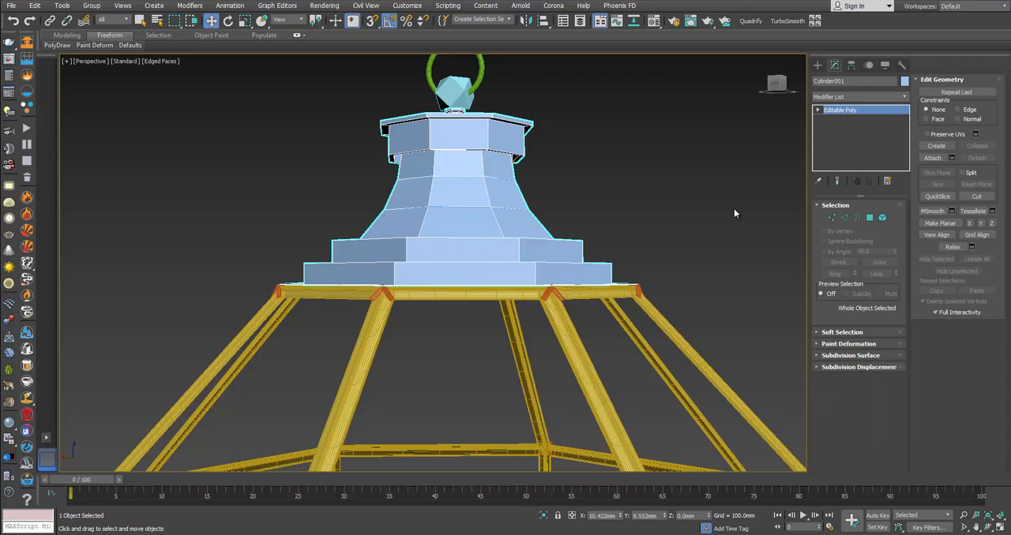
left_click(474, 182)
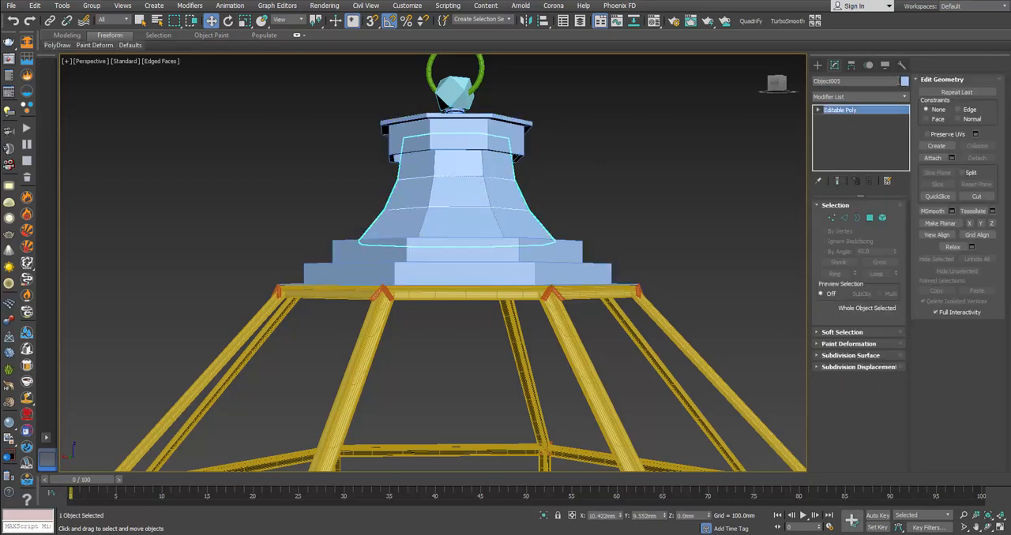
left_click(904, 81)
left_click(485, 246)
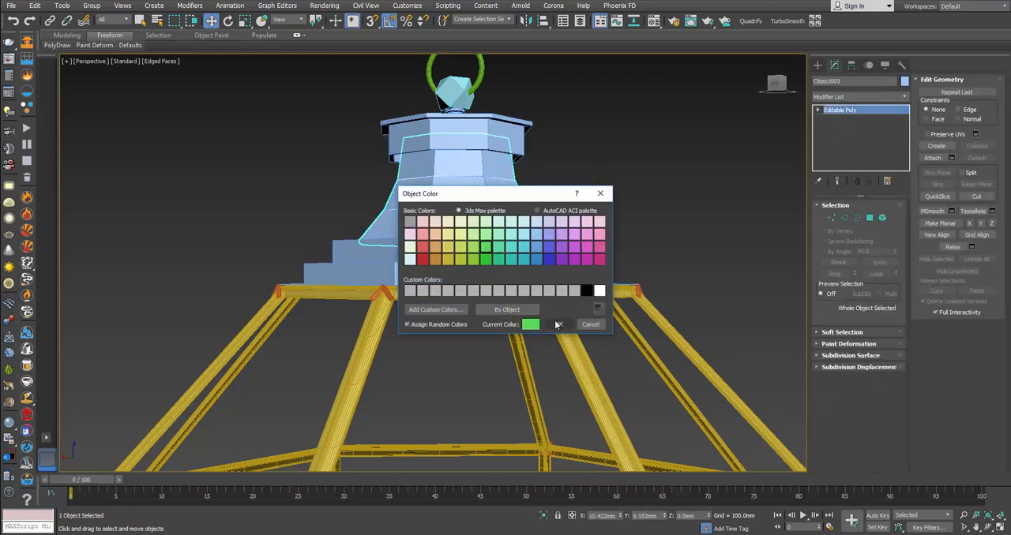
left_click(558, 324)
right_click(594, 213)
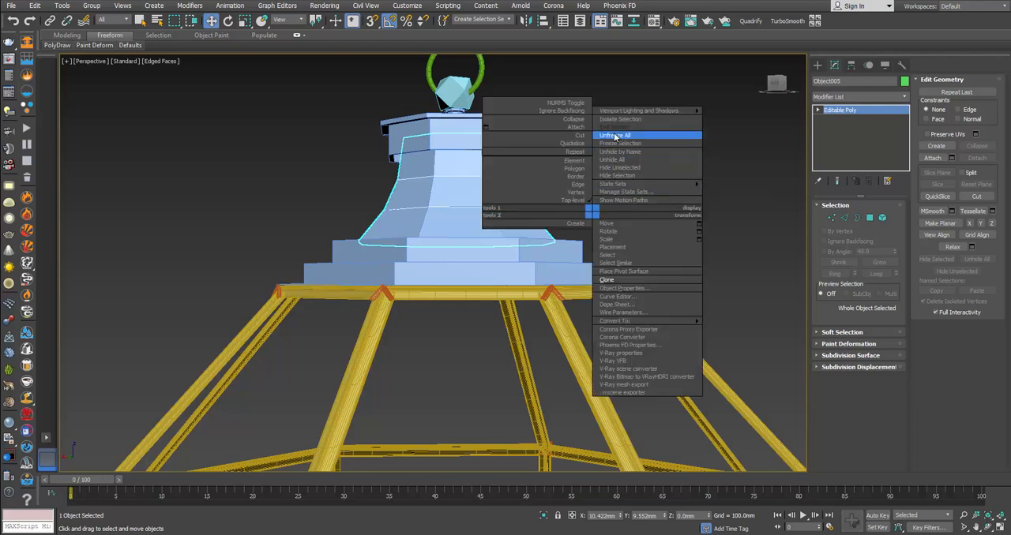
left_click(621, 118)
Step: Select all the vertical corner edges around the isolated flared piece
left_click(844, 217)
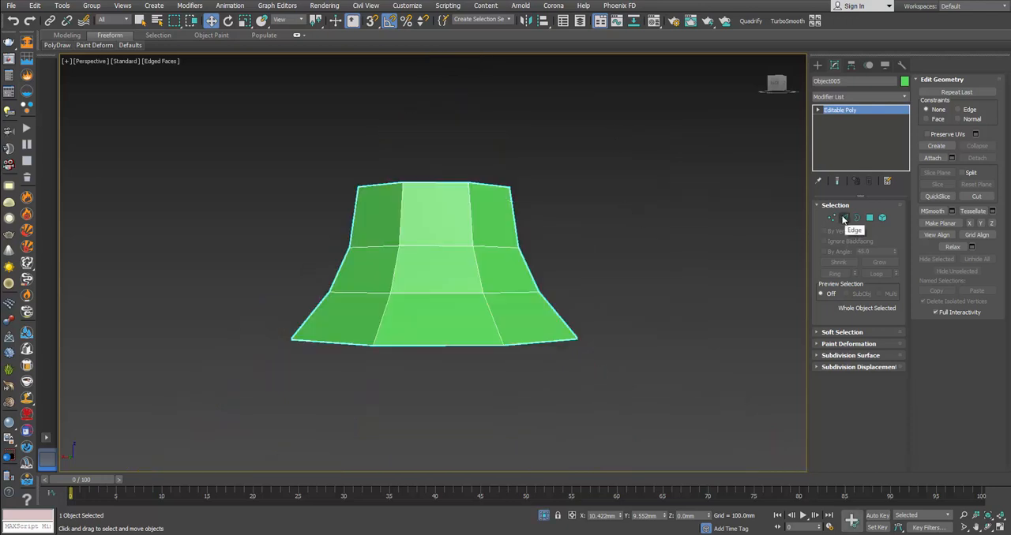
double_click(477, 265)
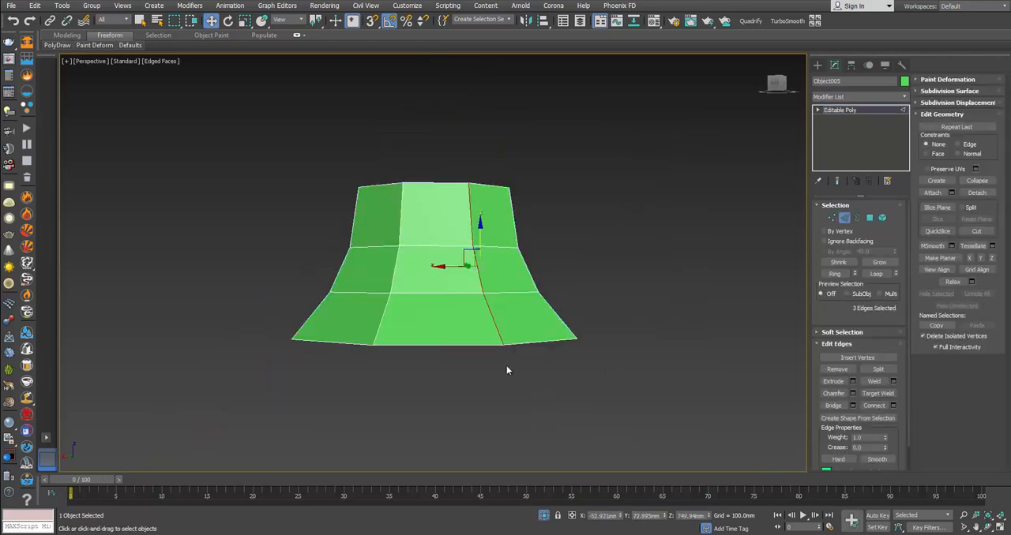
left_click(835, 273)
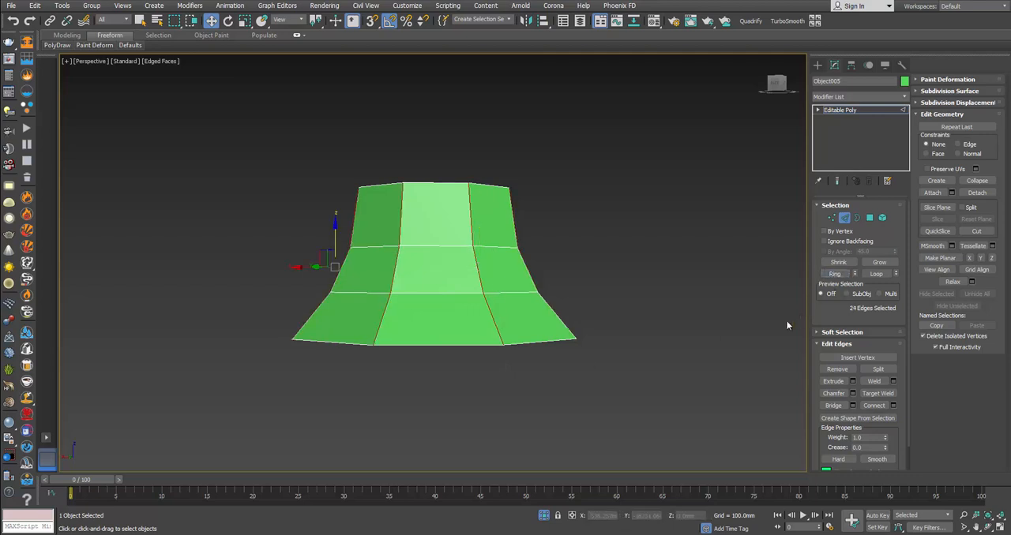
Step: Try chamfering the vertical corner edges and undo the chamfer
left_click(852, 393)
left_click(439, 360)
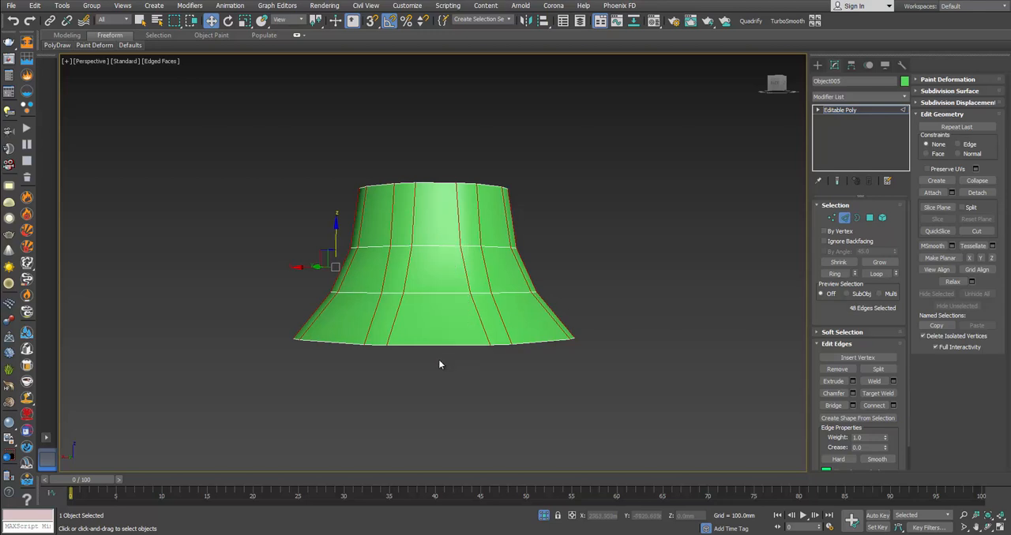
middle_click_drag(469, 323, 477, 332, "alt")
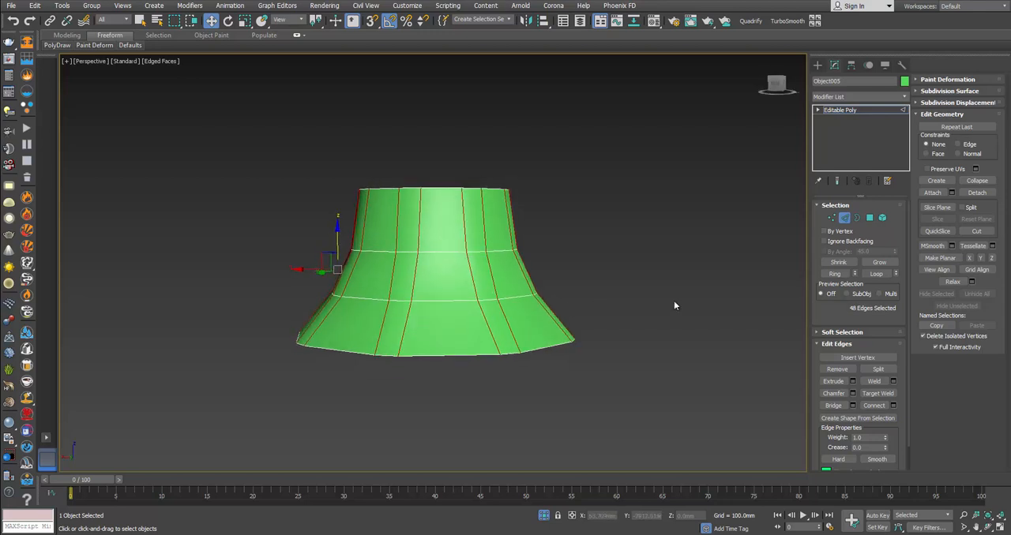
key("ctrl+z")
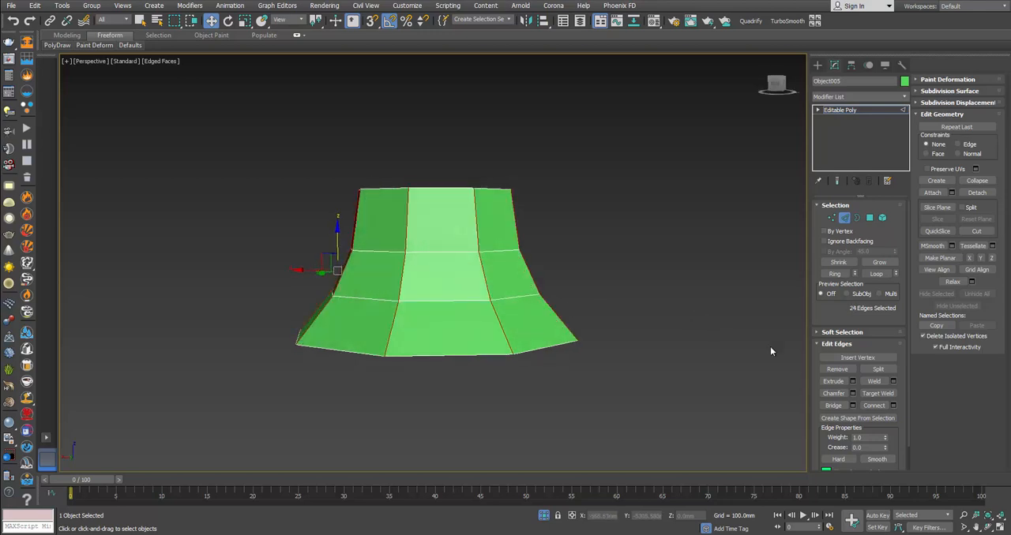
Step: Chamfer the vertical corner edges by 10 mm with 3 segments
left_click(833, 395)
left_click(442, 298)
left_click(441, 298)
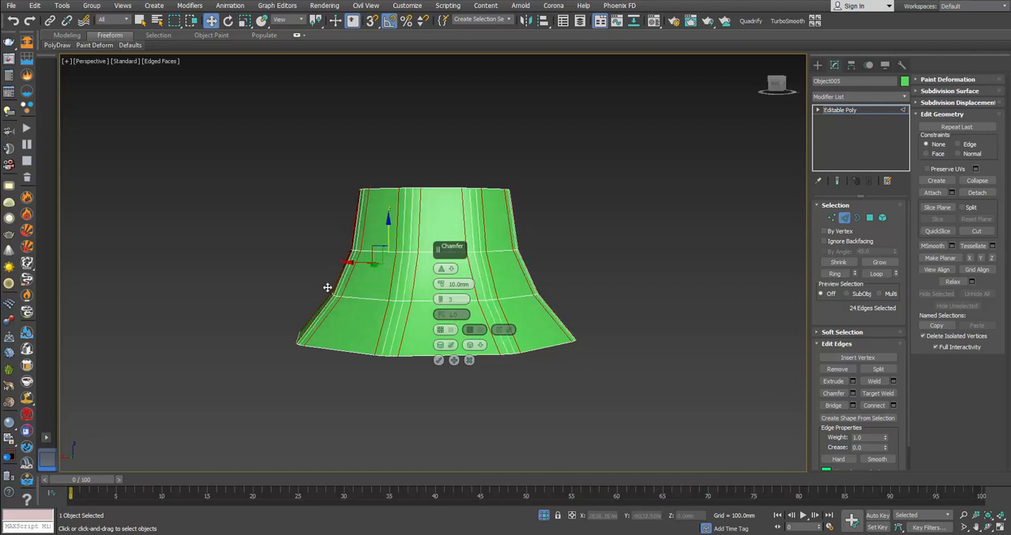
middle_click_drag(380, 336, 410, 356, "alt")
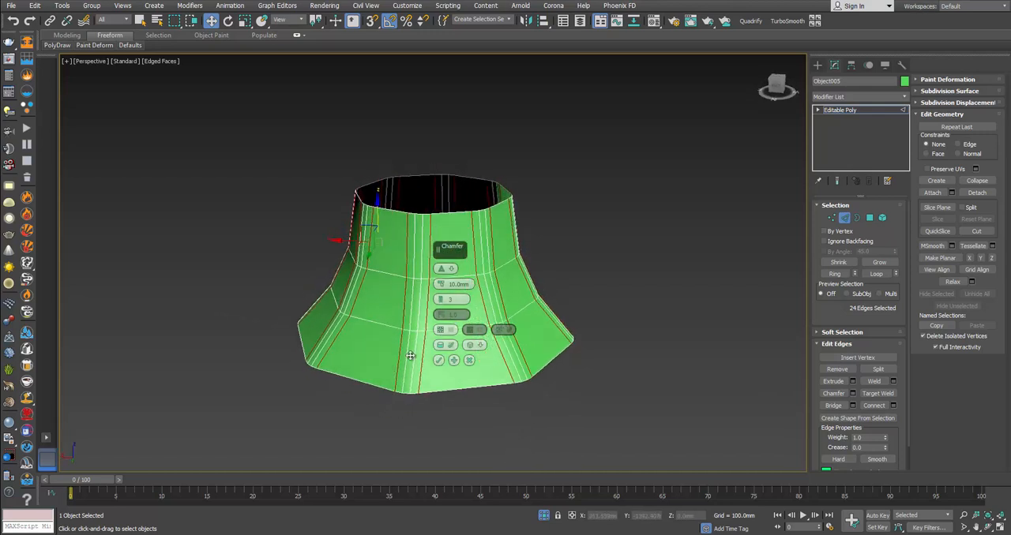
left_click(438, 361)
Step: End the isolation to check the chamfered piece on the lantern, and isolate it again
right_click(437, 352)
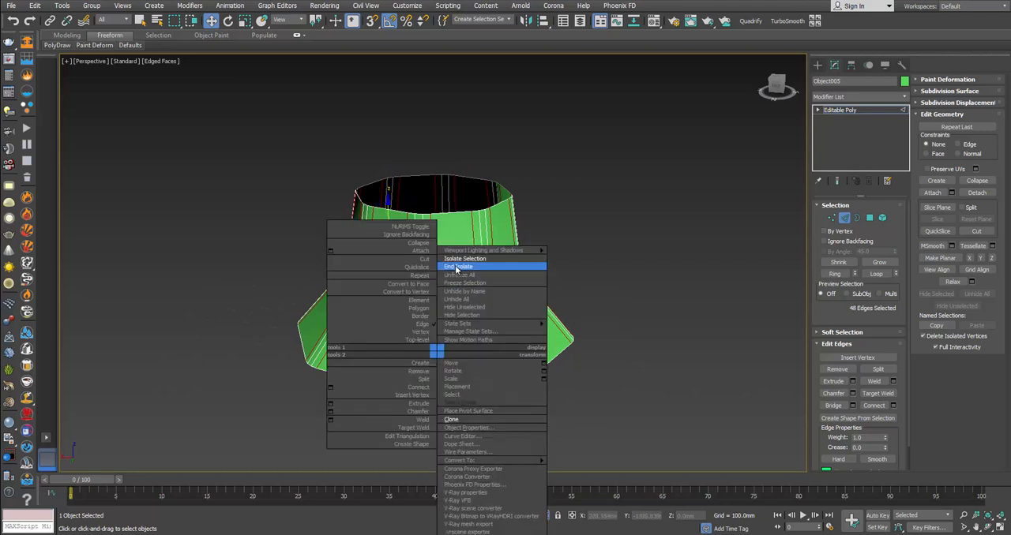
left_click(456, 268)
mouse_move(455, 265)
middle_mouse_down("alt")
mouse_move(468, 286)
mouse_move(461, 253)
middle_mouse_up("alt")
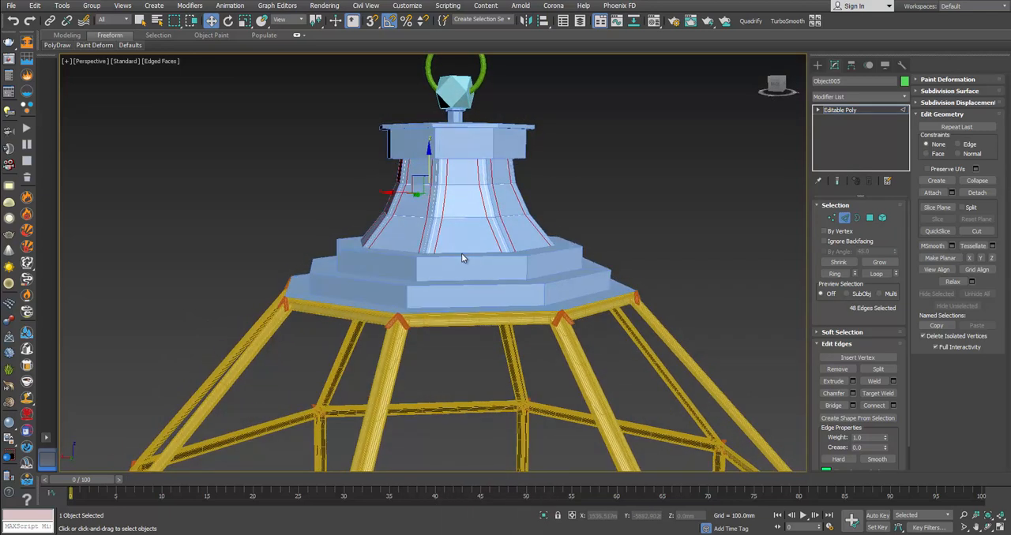
right_click(461, 252)
left_click(485, 158)
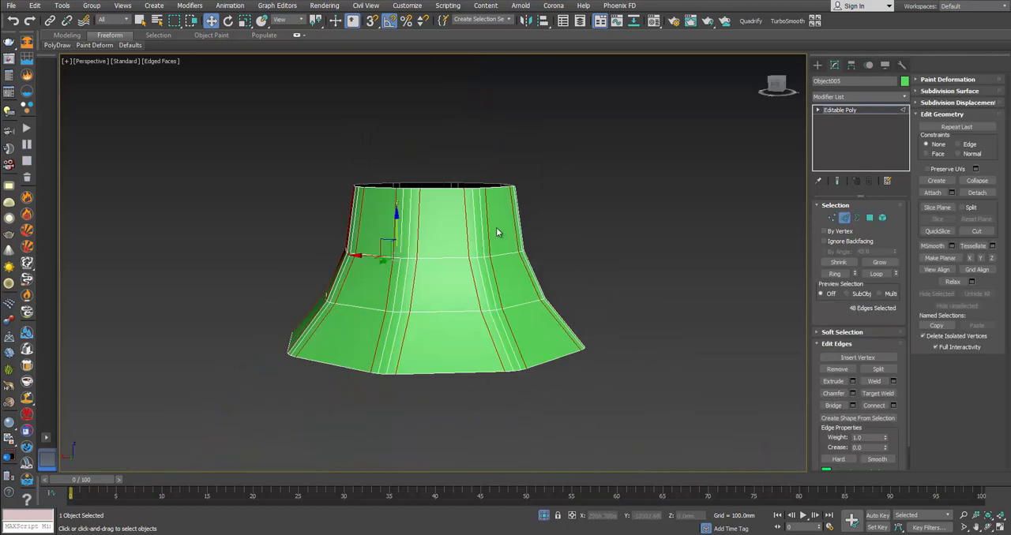
Step: Select the middle polygon strip of all eight chamfered corners around the flared piece, from its upper to its lower rim
left_click(871, 219)
key("ctrl+a")
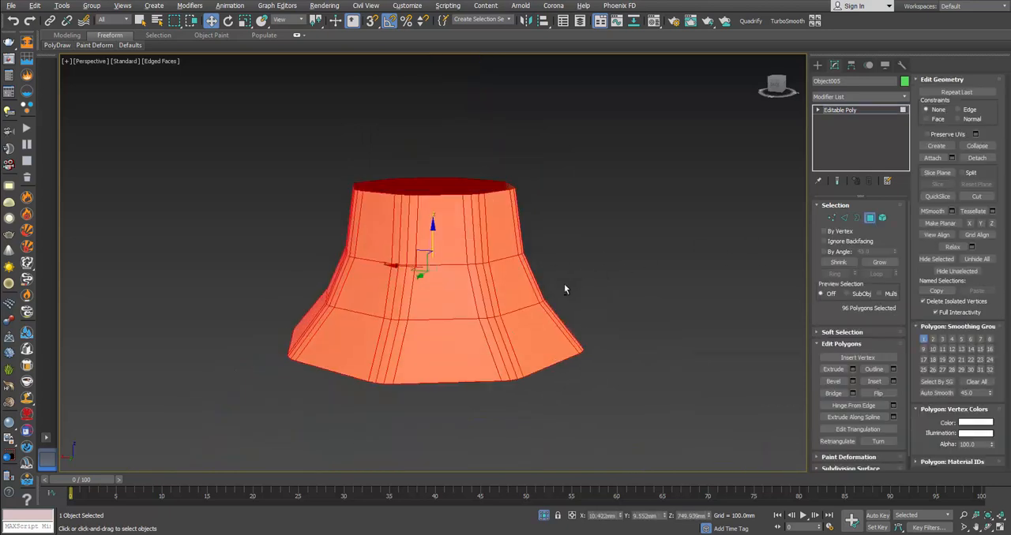
middle_click_drag(563, 283, 433, 300, "alt")
left_click(441, 292)
left_click(441, 305, "shift")
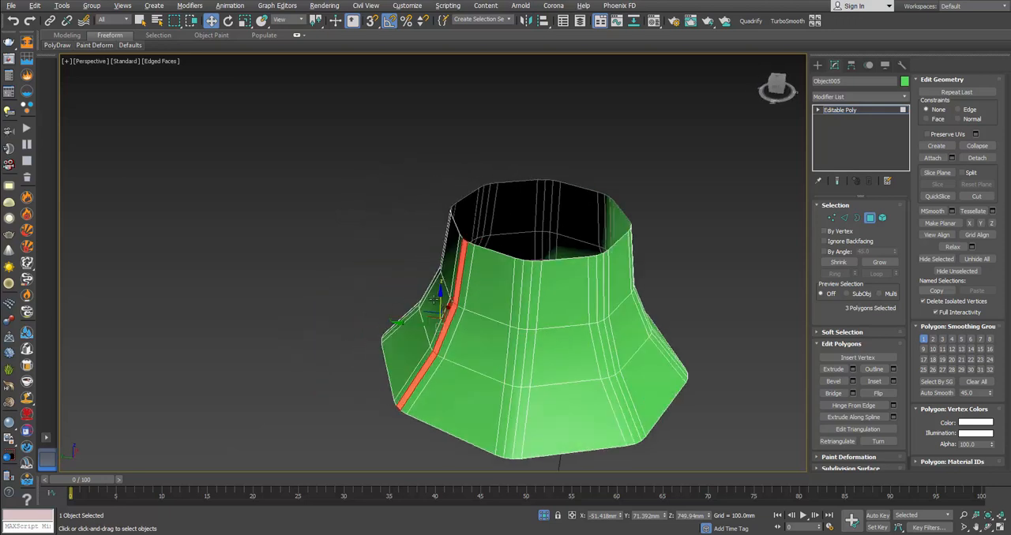
left_click(520, 338, "ctrl")
left_click(524, 323, "ctrl")
left_click(515, 398, "ctrl")
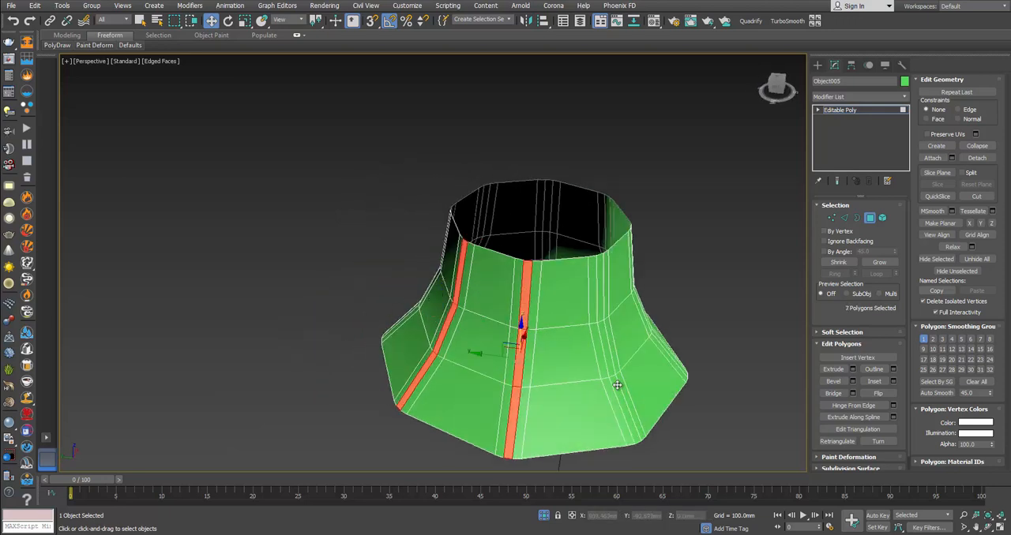
left_click(616, 385, "ctrl")
left_click(611, 367, "ctrl")
left_click(601, 307, "ctrl")
middle_click_drag(708, 365, 596, 282, "alt")
left_click(605, 284, "ctrl")
left_click(606, 327, "ctrl")
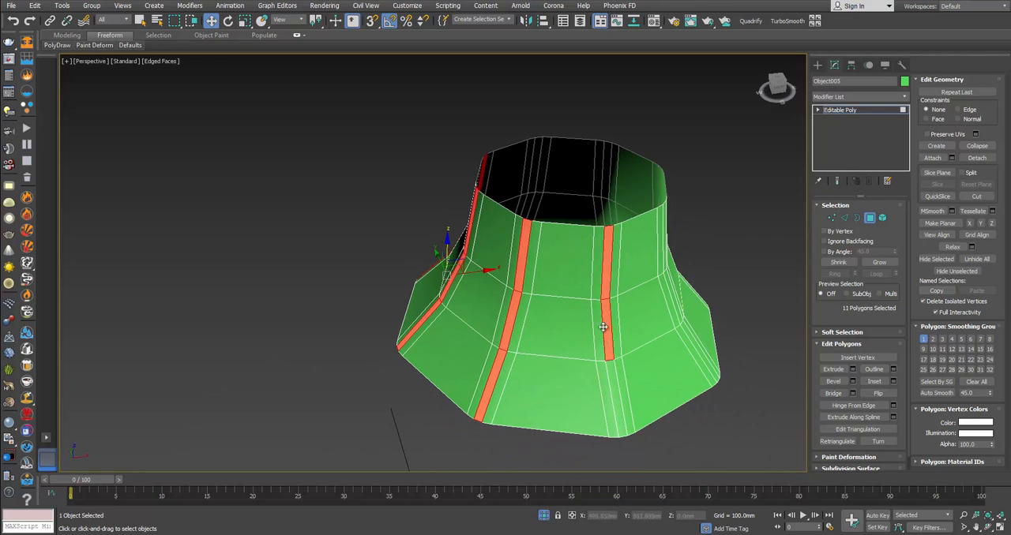
left_click(609, 371, "ctrl")
middle_click_drag(674, 376, 667, 400, "alt")
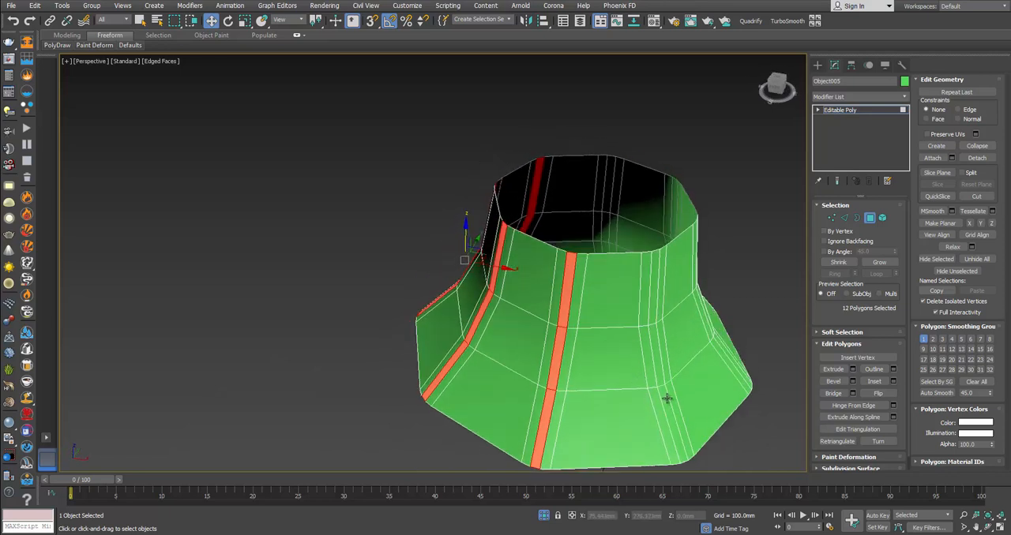
left_click(668, 399, "ctrl")
left_click(657, 373, "ctrl")
left_click(651, 308, "ctrl")
middle_click_drag(672, 318, 583, 301, "alt")
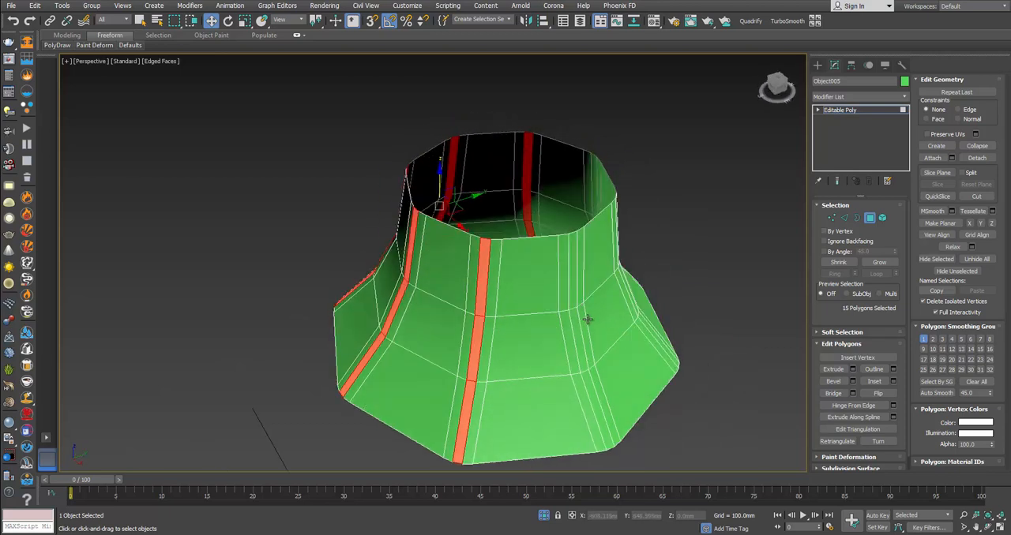
middle_click_drag(577, 334, 559, 356, "alt")
left_click(545, 313, "ctrl")
left_click(549, 334, "ctrl")
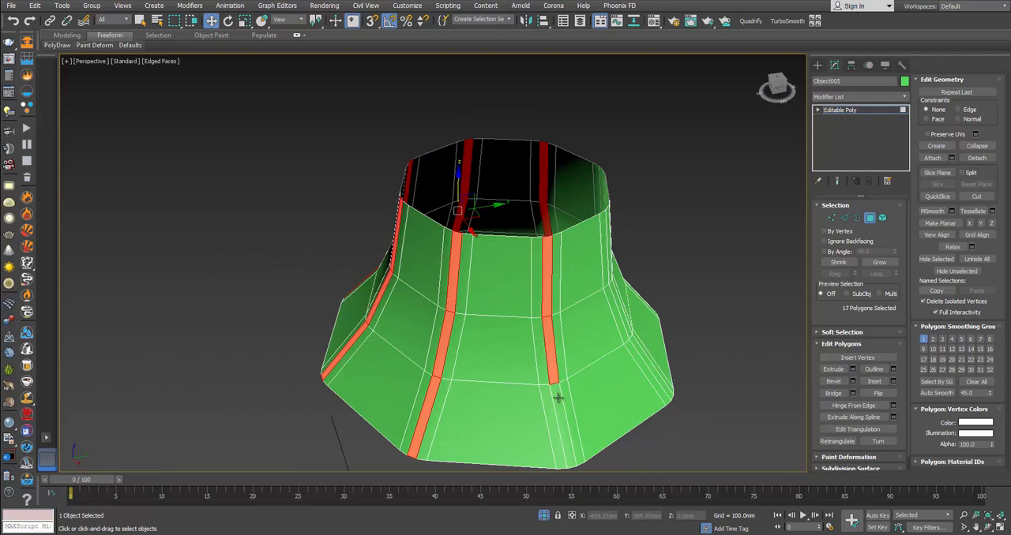
left_click(558, 398, "ctrl")
middle_click_drag(614, 379, 537, 225, "alt")
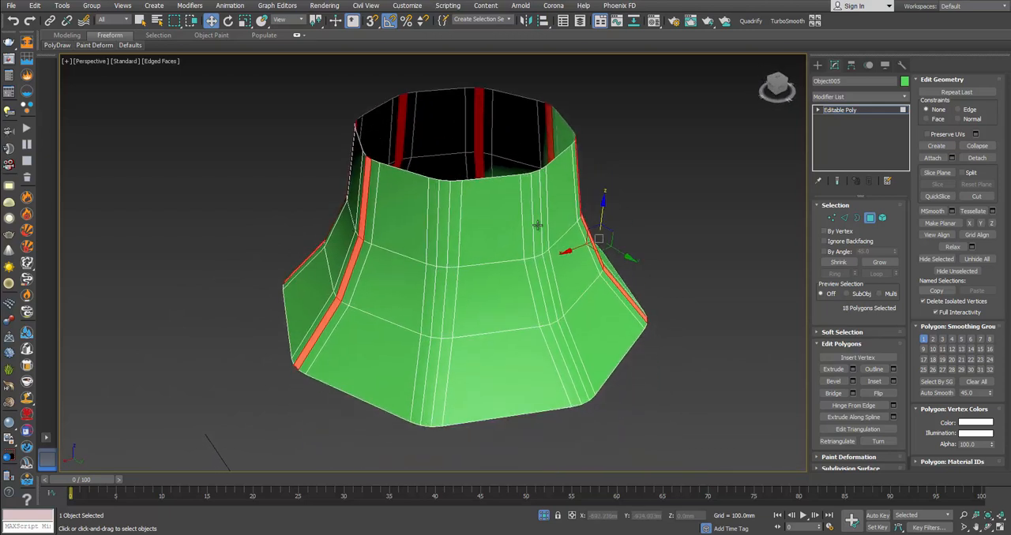
left_click(537, 225, "ctrl")
left_click(547, 288, "ctrl")
left_click(562, 351, "ctrl")
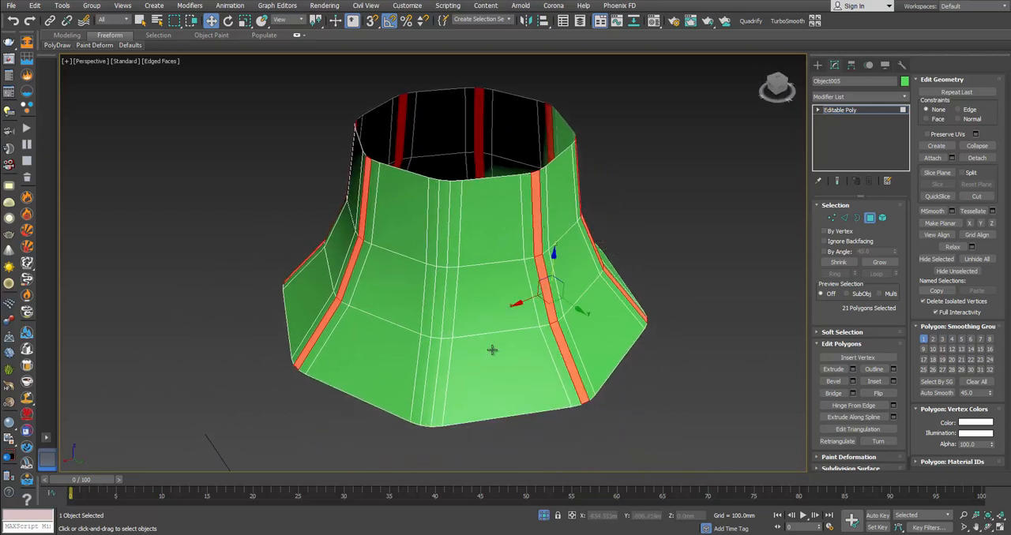
left_click(436, 353, "ctrl")
left_click(442, 327, "ctrl")
left_click(446, 262, "ctrl")
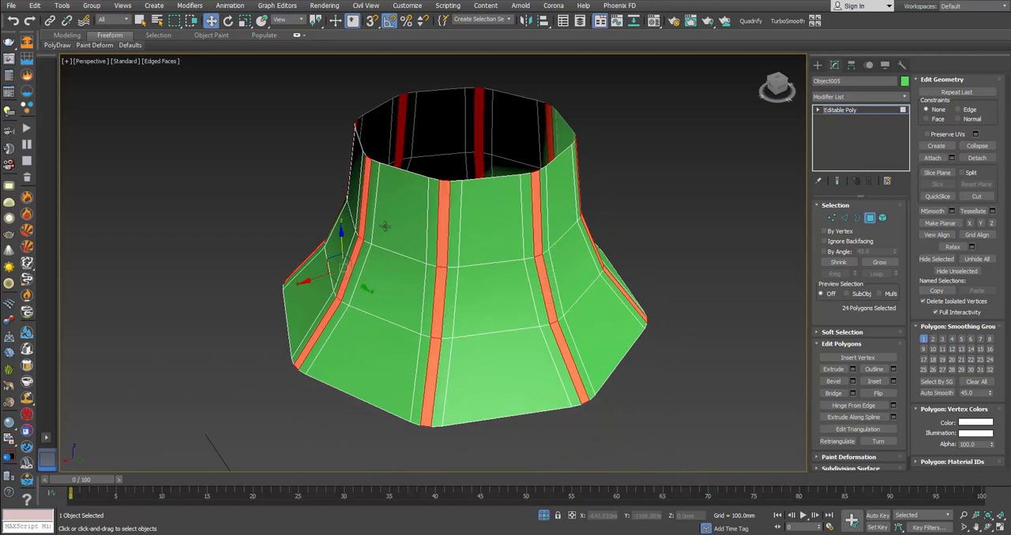
Step: Grow the selection to the full width of all eight chamfered corners and extrude it outward by 1.882 mm in Group mode
left_click(878, 262)
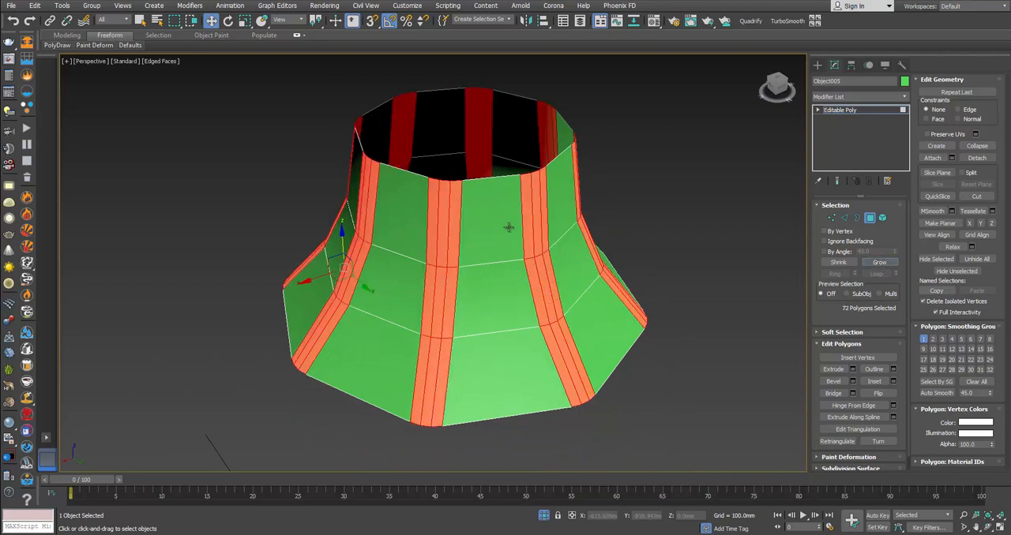
left_click(853, 369)
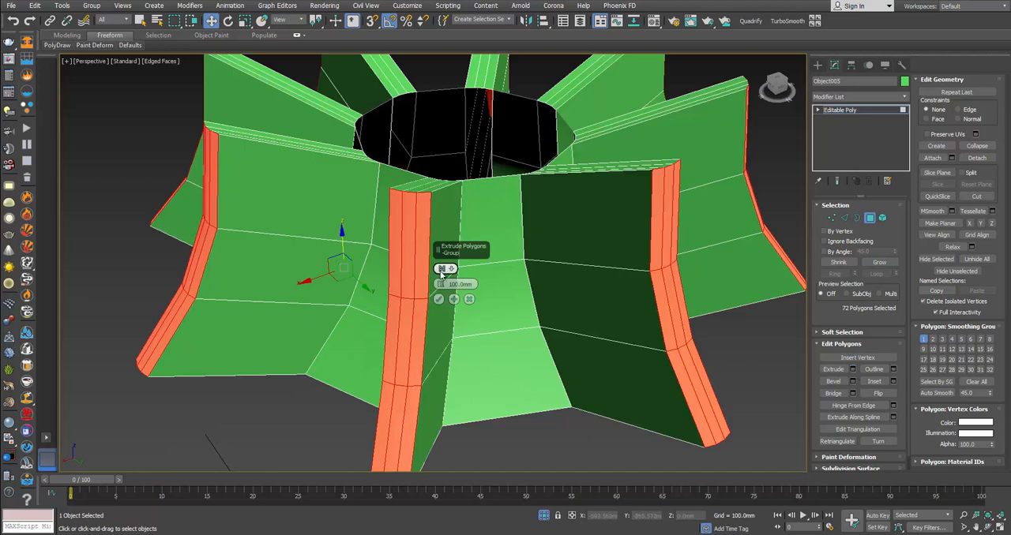
left_click_drag(441, 283, 441, 293)
left_click(441, 269)
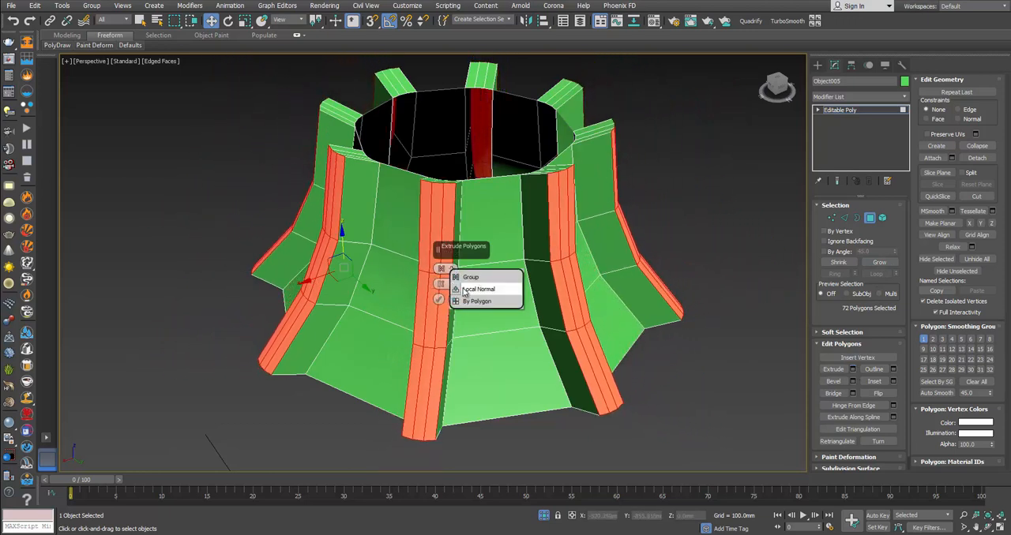
left_click(464, 290)
left_click(440, 269)
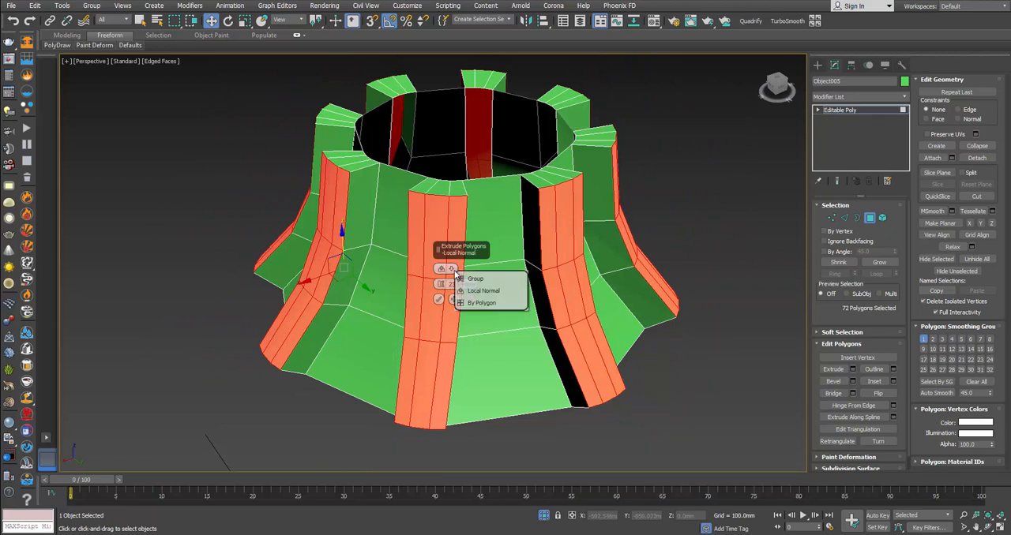
left_click(466, 300)
mouse_move(441, 284)
left_mouse_down()
mouse_move(444, 295)
mouse_move(440, 286)
left_mouse_up()
left_click(442, 292)
key("ctrl+z")
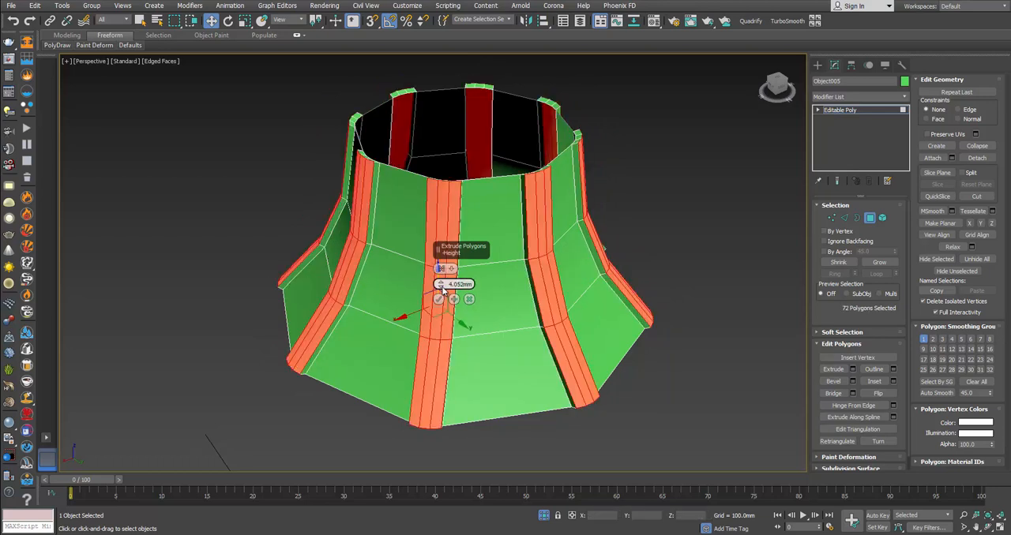
left_click_drag(441, 285, 440, 284)
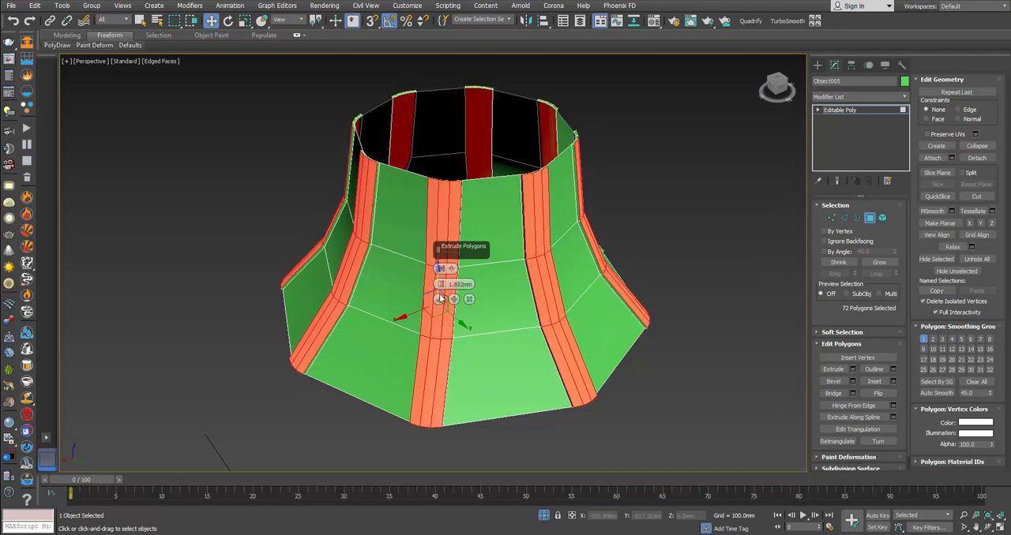
left_click(439, 300)
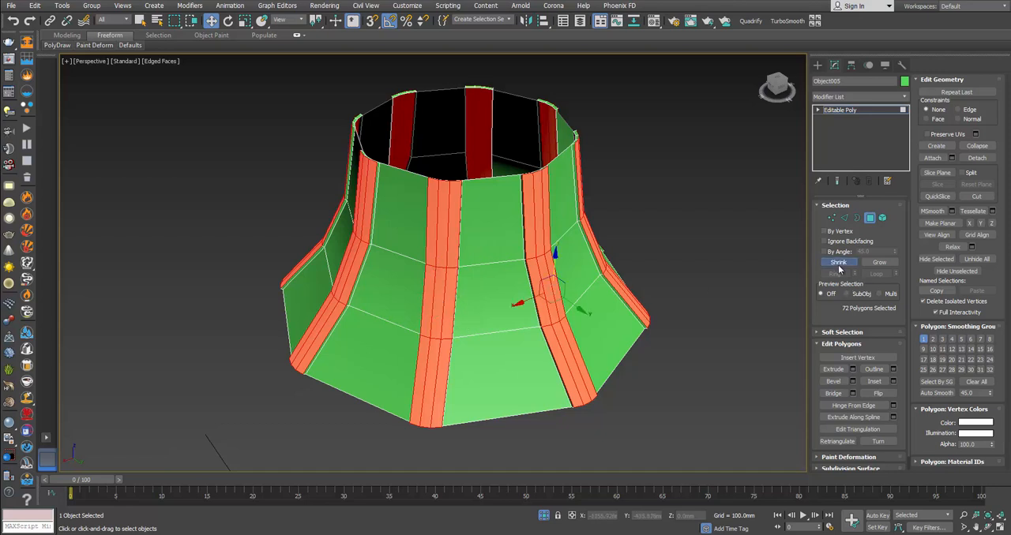
Step: Shrink the selection to the middle corner polygons and add the upper and lower middle polygons on the three front corners
left_click(838, 262)
left_click(543, 247, "ctrl")
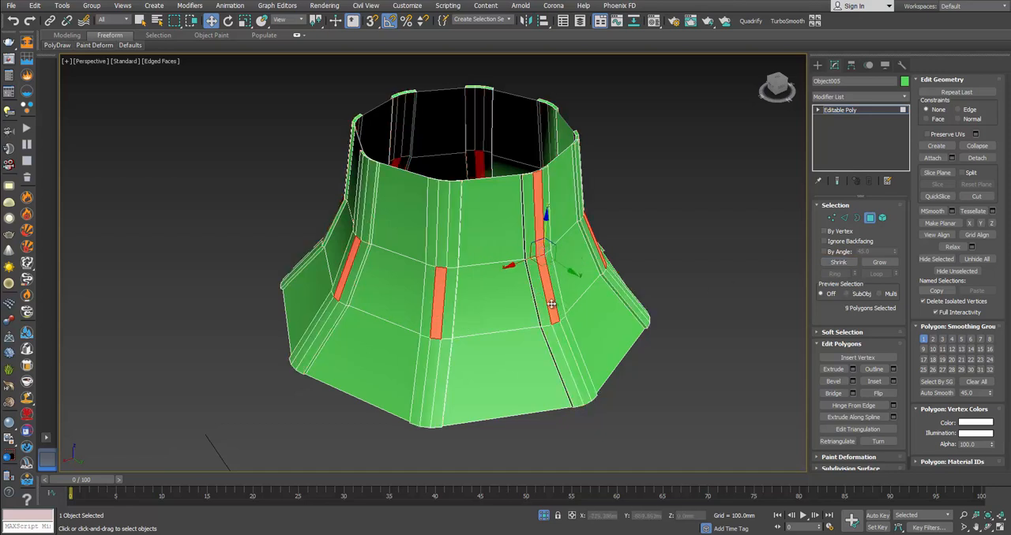
left_click(556, 329, "ctrl")
left_click(447, 255, "ctrl")
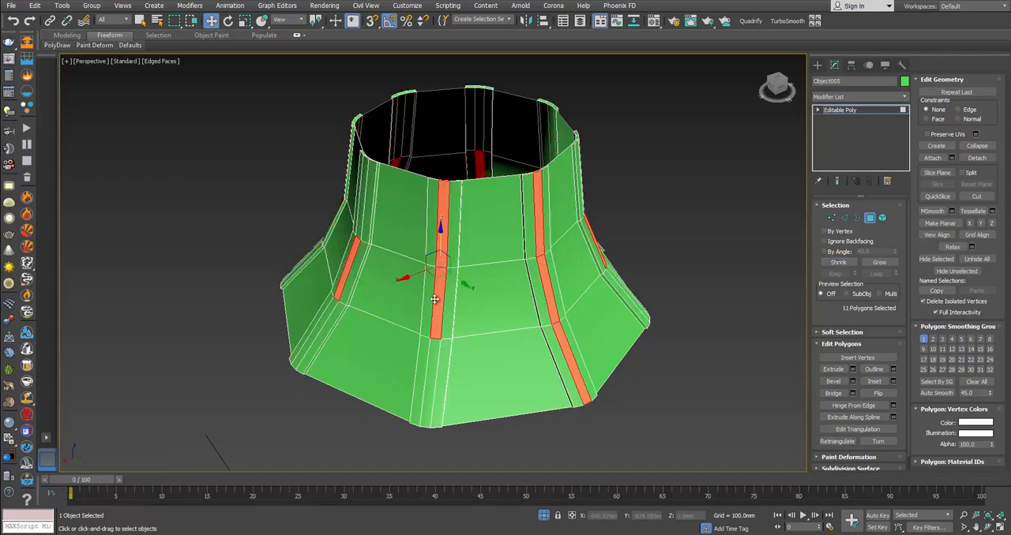
left_click(429, 364, "ctrl")
left_click(319, 319, "ctrl")
left_click(358, 226, "ctrl")
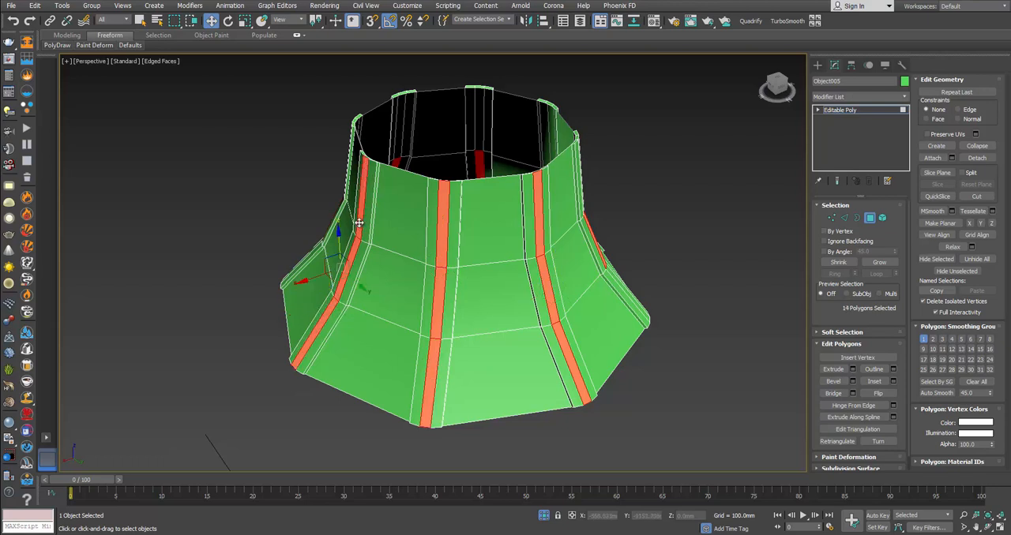
Step: Extend the selection over the full-height middle strips of the remaining five corners around the flared piece
middle_click_drag(359, 237, 511, 263, "alt")
left_click(511, 263, "ctrl")
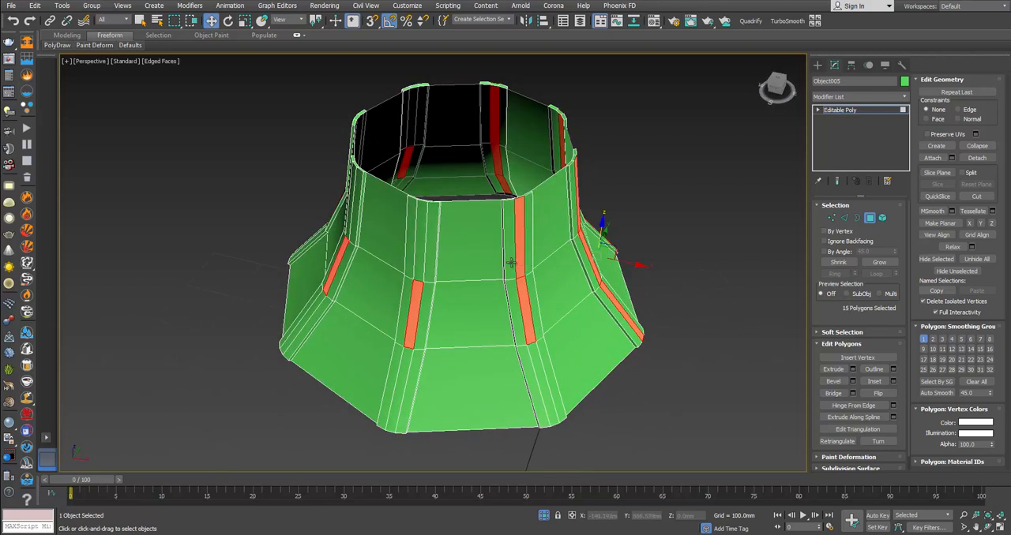
left_click(422, 252, "ctrl")
left_click(402, 368, "ctrl")
left_click(536, 360, "ctrl")
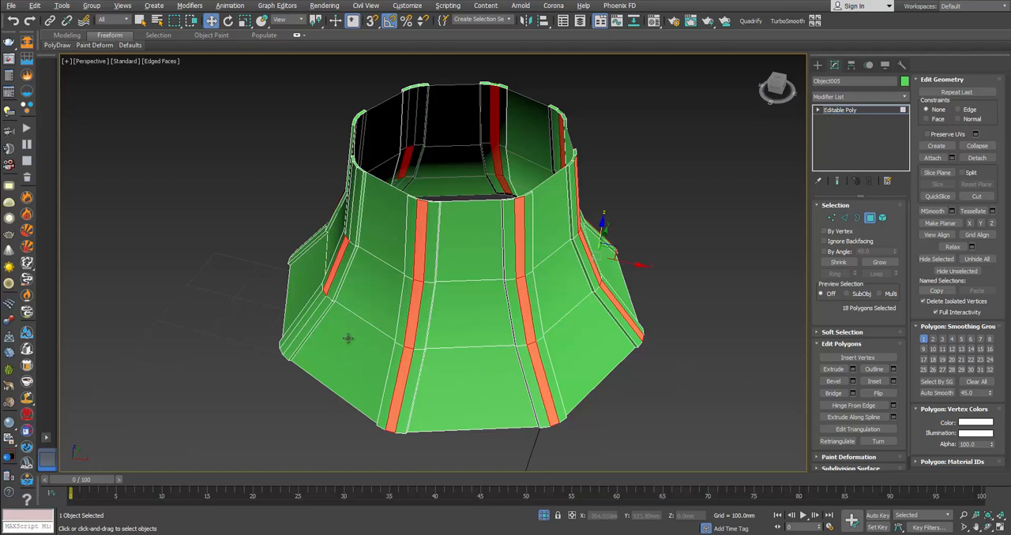
middle_click_drag(349, 339, 464, 334, "alt")
left_click(492, 271, "ctrl")
left_click(497, 360, "ctrl")
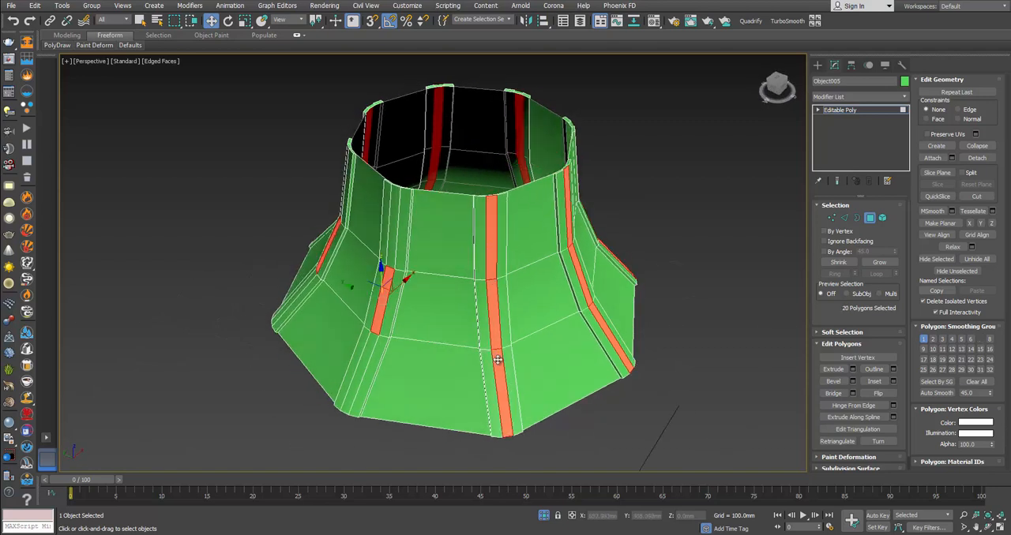
left_click(371, 360, "ctrl")
left_click(391, 245, "ctrl")
middle_click_drag(391, 245, 479, 266, "alt")
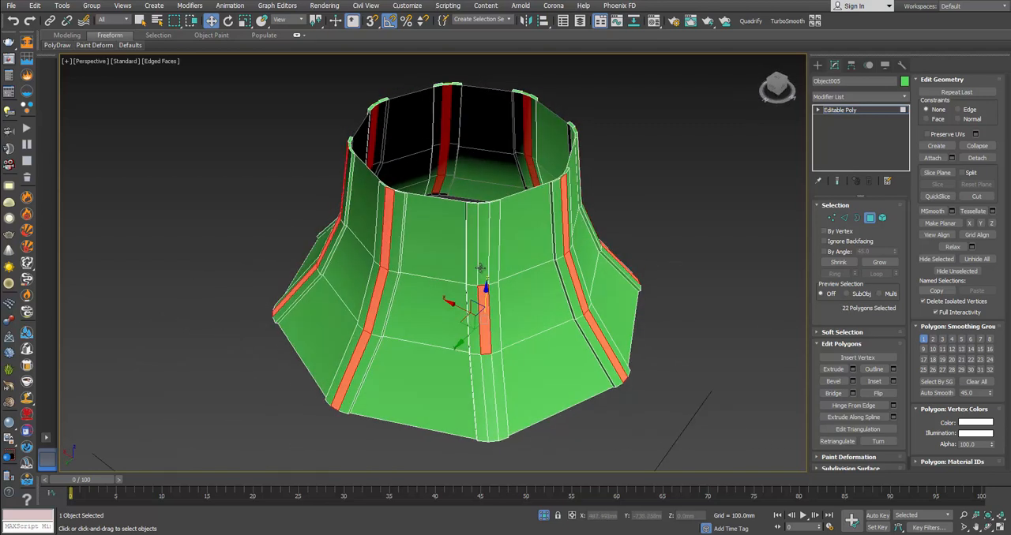
left_click(481, 268, "ctrl")
left_click(481, 360, "ctrl")
middle_click_drag(492, 351, 532, 331, "alt")
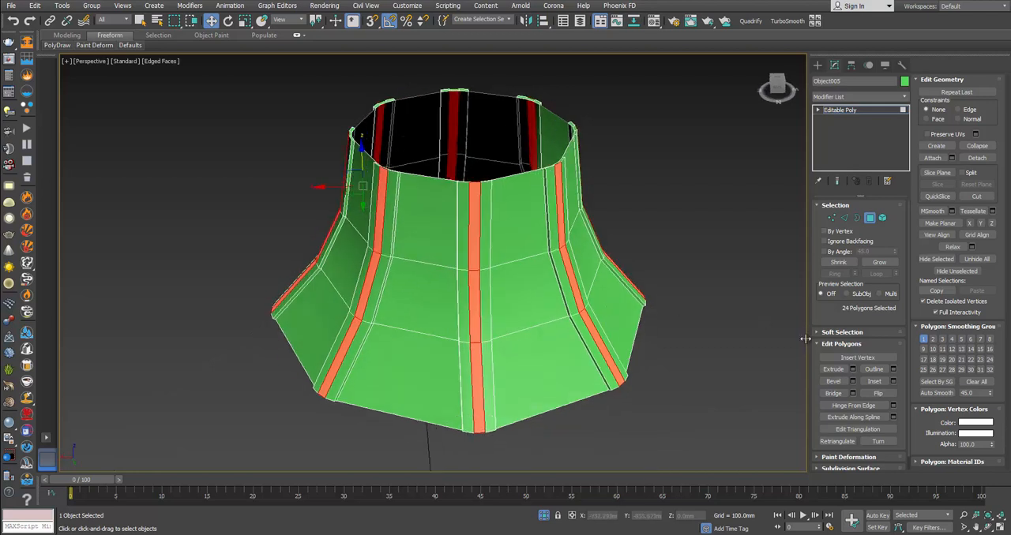
Step: Extrude the selected middle corner strips outward by 4.222 mm to form raised ribs
left_click(852, 369)
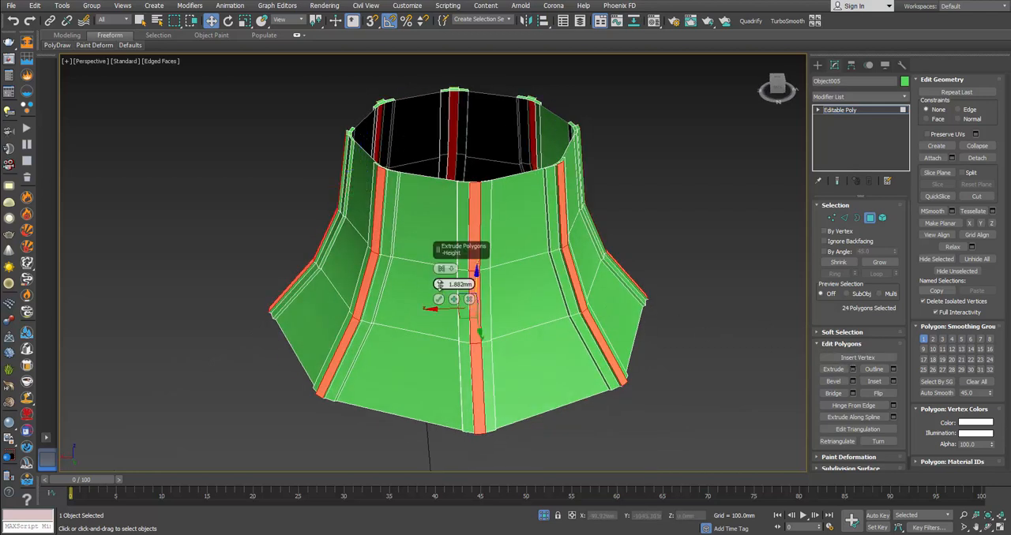
left_click_drag(440, 284, 441, 285)
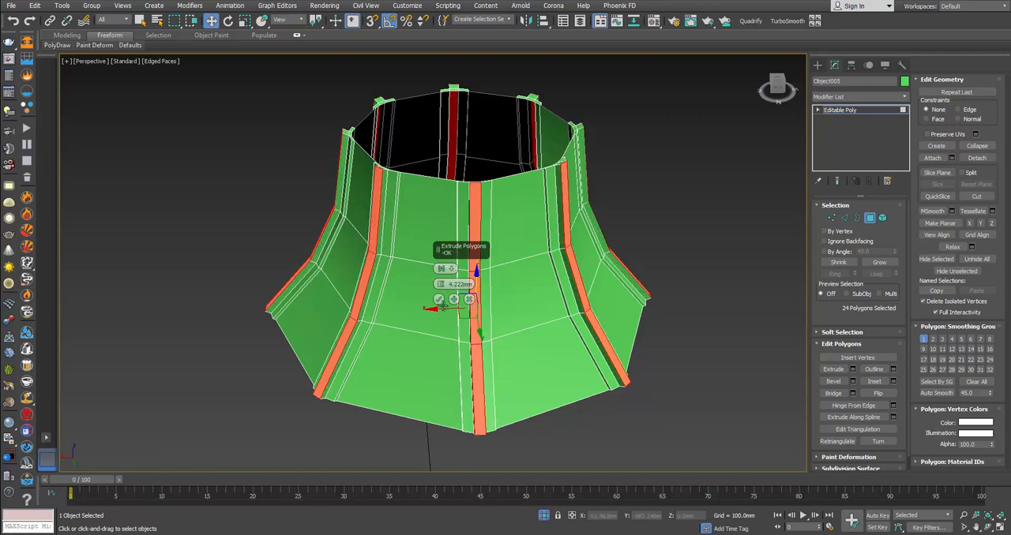
left_click(439, 301)
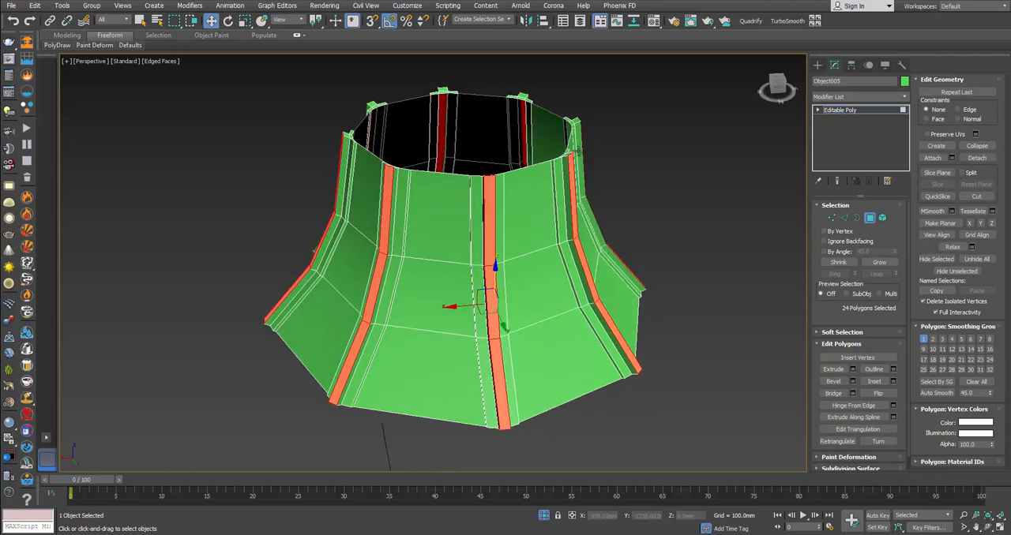
Step: Select only the small cap polygons on the ribs along the upper rim in wireframe display and delete them
scroll(577, 154, "up", 8)
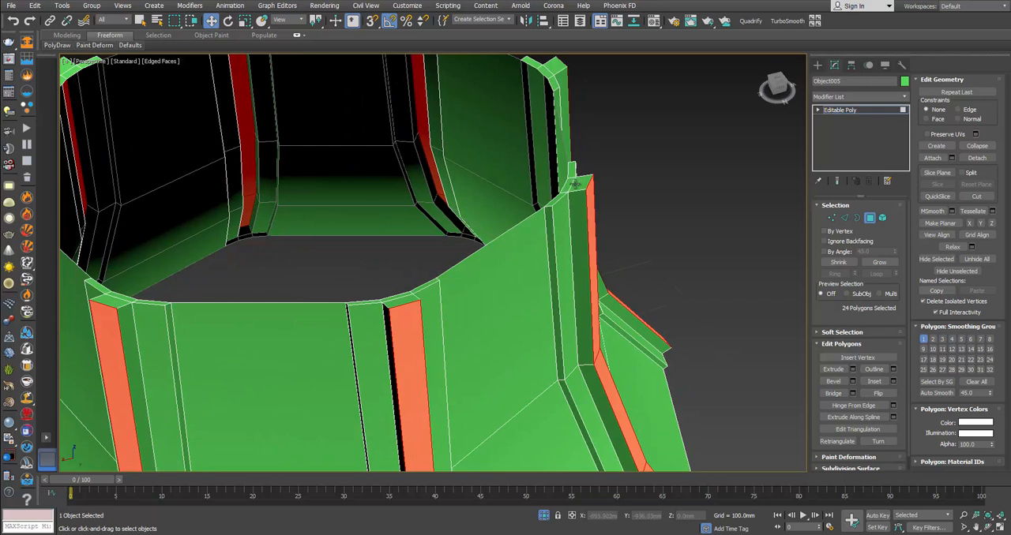
scroll(585, 186, "down", 10)
middle_click_drag(609, 208, 609, 188, "alt")
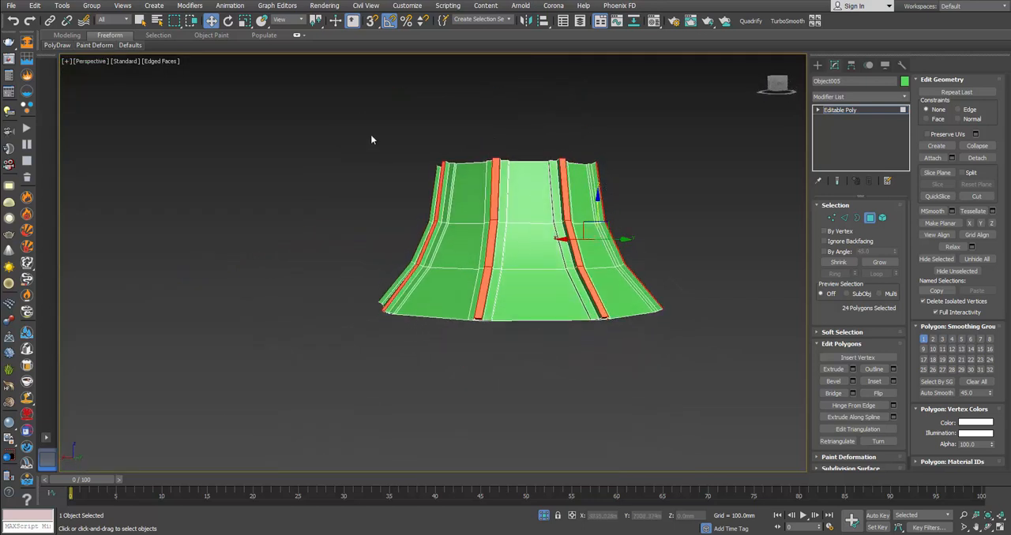
middle_click_drag(458, 148, 444, 168, "alt")
key("F3")
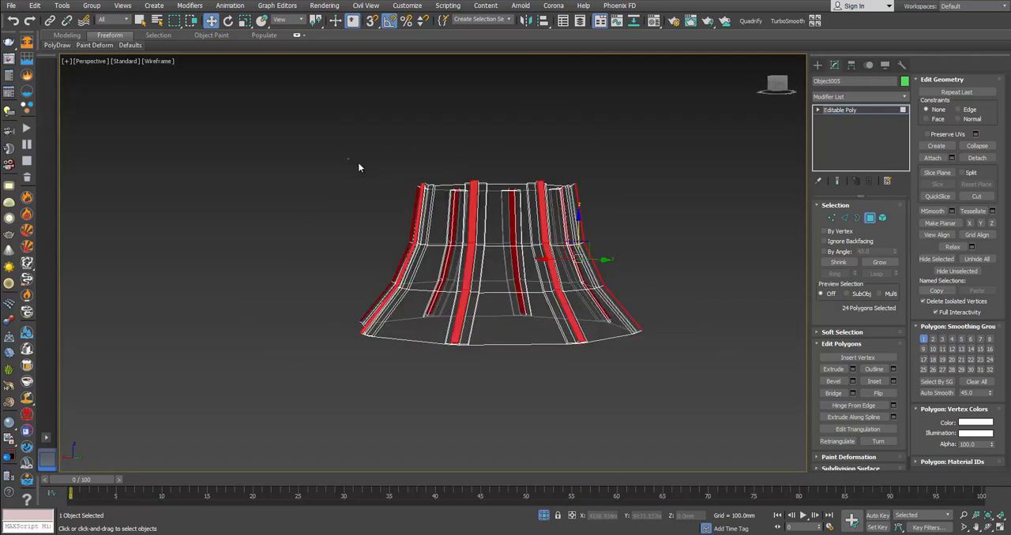
left_click_drag(666, 210, 666, 210)
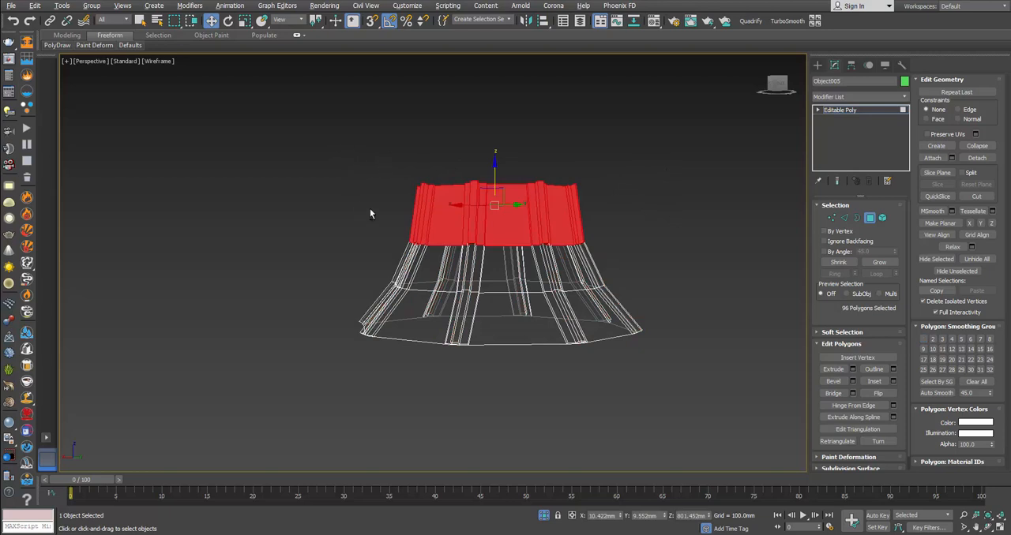
left_click_drag(735, 280, 736, 282, "alt")
middle_click_drag(529, 216, 552, 285, "alt")
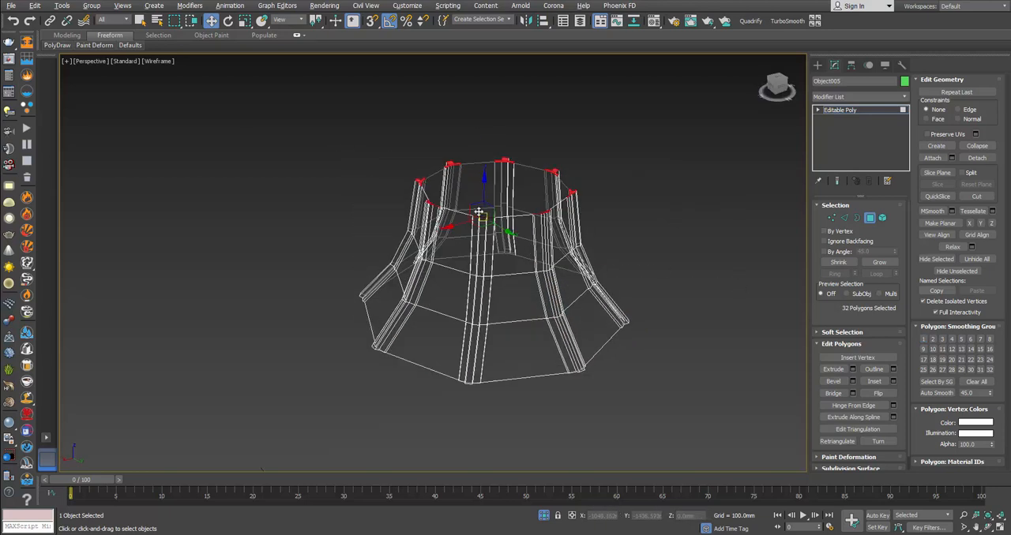
scroll(484, 207, "up", 5)
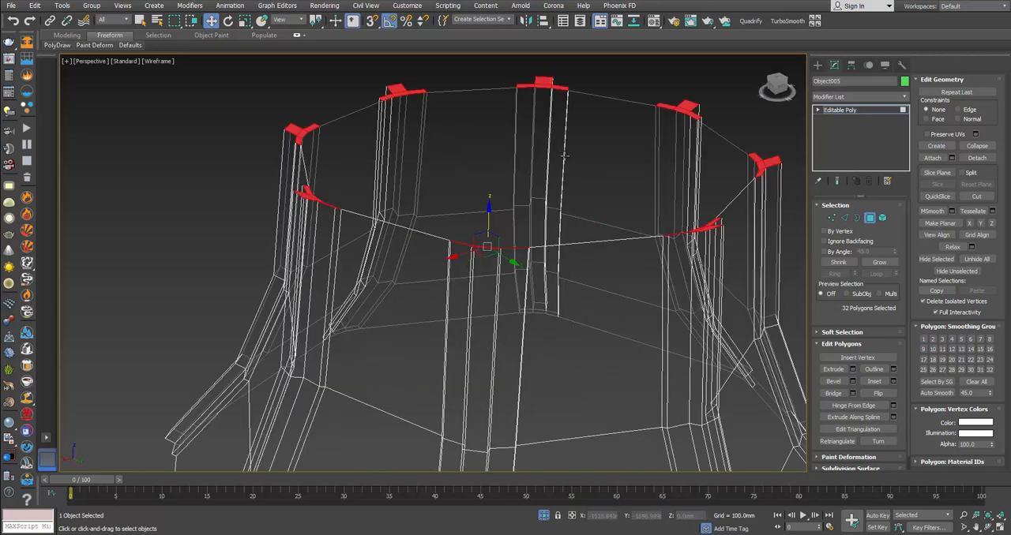
key("Delete")
Step: Select the small cap polygons on the ribs along the lower rim, delete them, and return to shaded display
scroll(631, 283, "down", 4)
middle_click_drag(626, 272, 596, 169)
middle_click_drag(594, 254, 608, 208, "alt")
left_click_drag(788, 354, 791, 355)
left_click_drag(760, 197, 699, 210)
left_click_drag(312, 272, 312, 270, "alt")
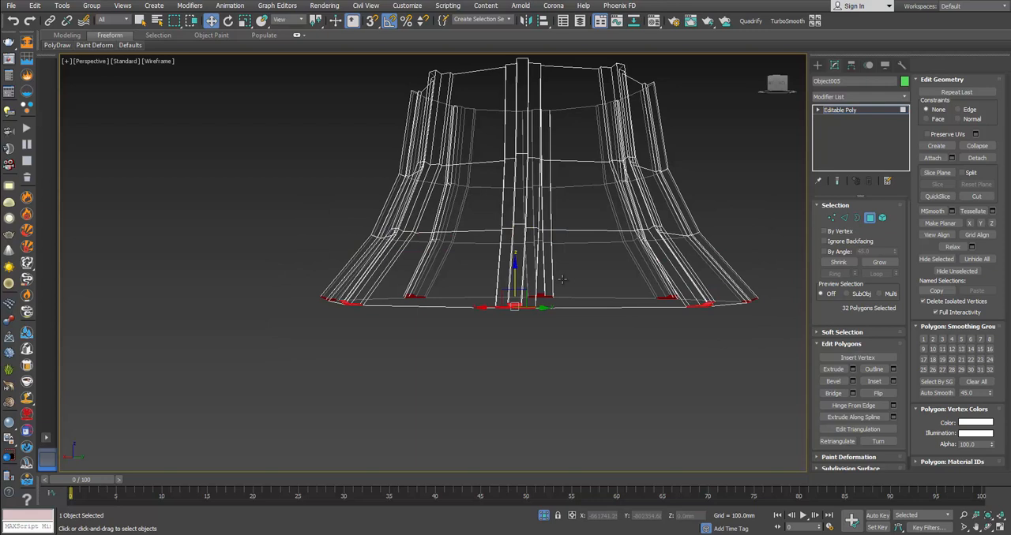
left_click(633, 265)
key("F3")
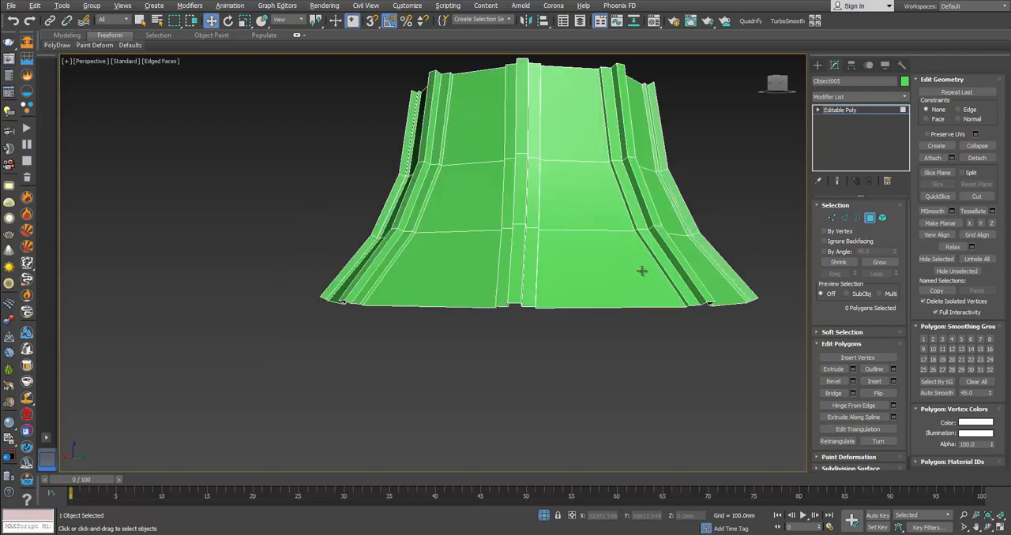
middle_click_drag(642, 271, 638, 305, "alt")
Step: Select the full-height front panel and the opposite back panel between the ribs in wireframe display and delete them
left_click(559, 208)
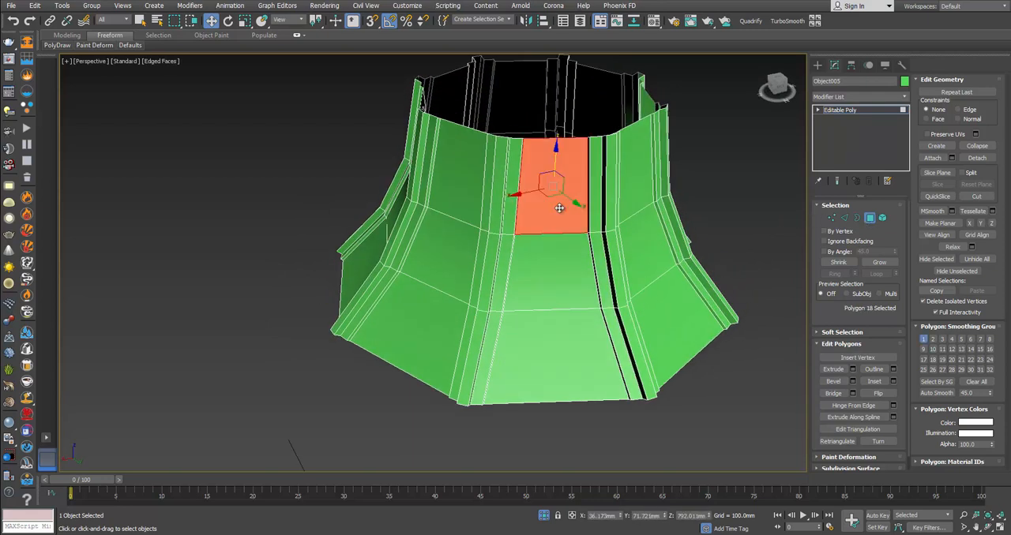
middle_click_drag(559, 208, 468, 154, "alt")
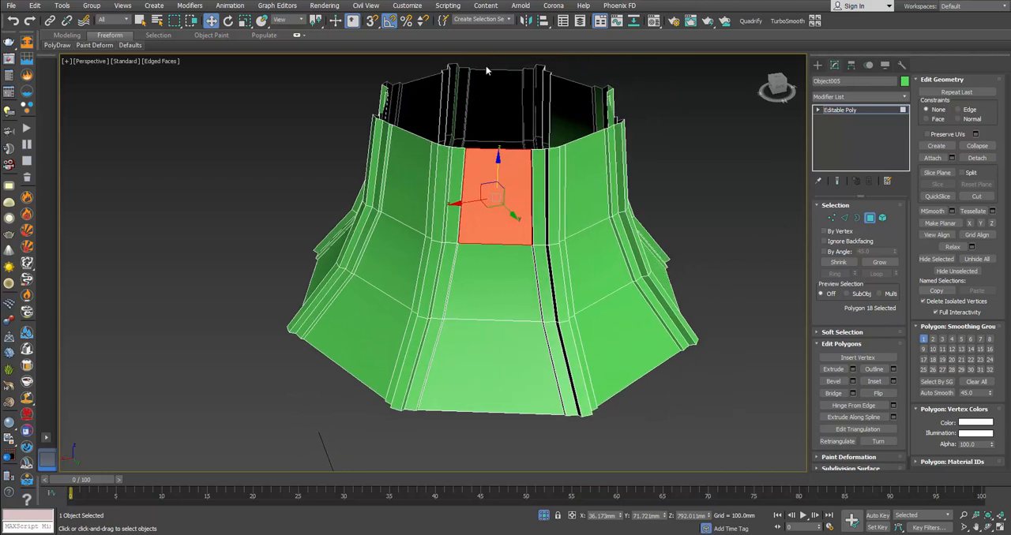
key("F3")
left_click_drag(487, 64, 496, 434)
key("Delete")
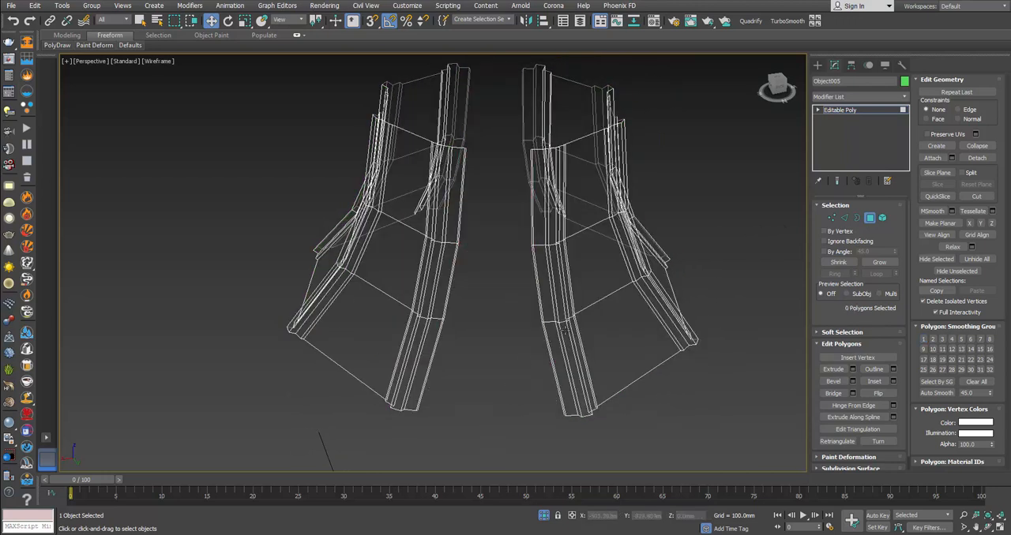
Step: Delete the remaining six flat panels between the corners so only the rib strips are kept, and leave polygon editing in shaded display
middle_click_drag(603, 333, 551, 334, "alt")
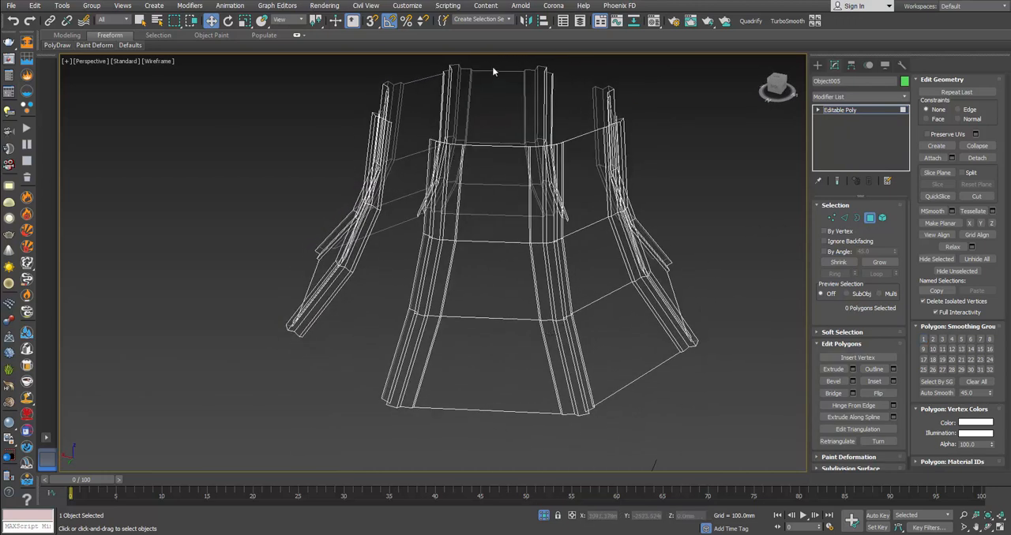
left_click_drag(488, 444, 489, 445)
middle_click_drag(493, 423, 446, 420, "alt")
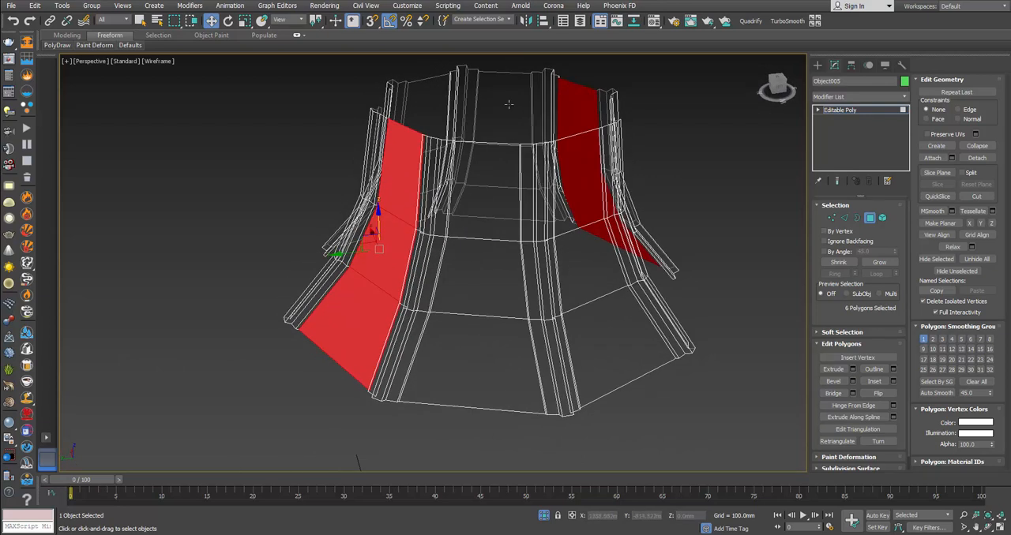
left_click_drag(506, 433, 506, 432, "ctrl")
middle_click_drag(506, 432, 608, 385, "alt")
left_click_drag(493, 400, 493, 436, "ctrl")
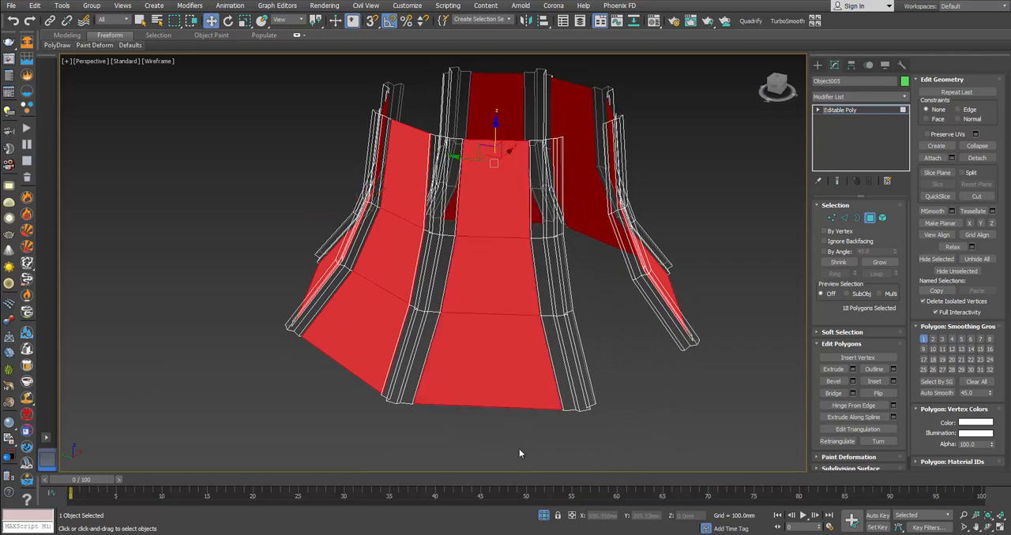
key("Delete")
middle_click_drag(515, 323, 539, 312, "alt")
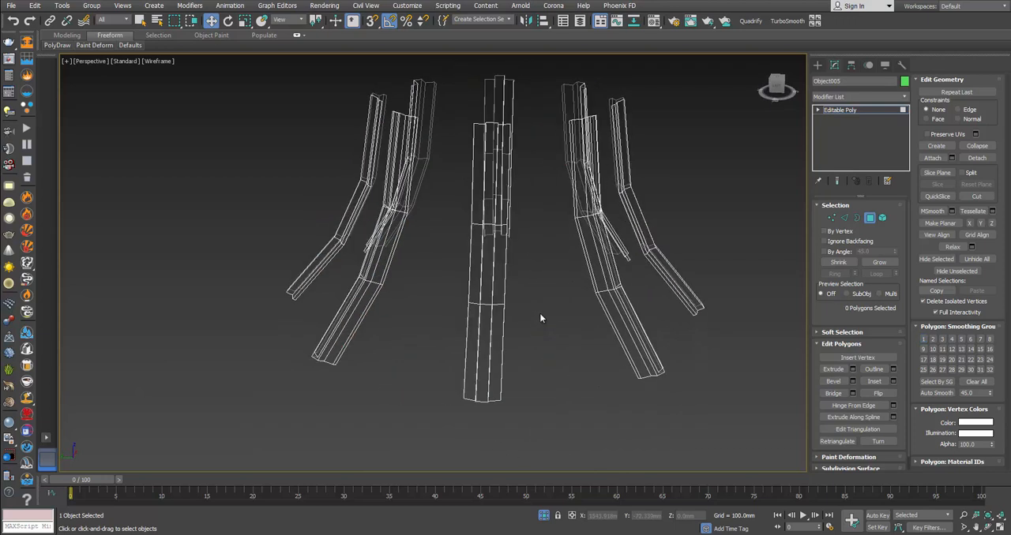
key("F3")
left_click(869, 218)
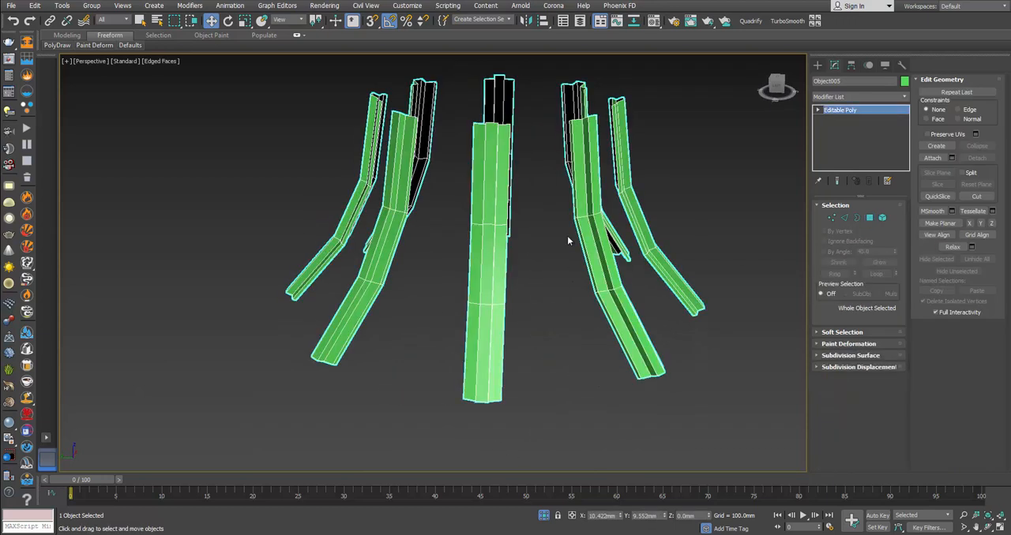
middle_click_drag(567, 235, 615, 259, "alt")
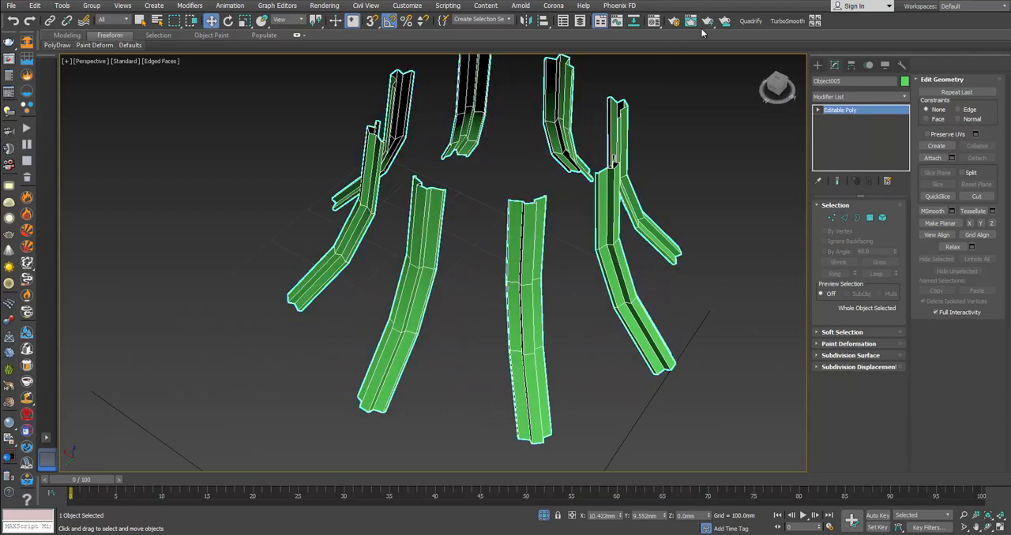
Step: Apply TurboSmooth with 2 iterations to the rib strips, then exit isolation to show the whole lantern in plain shaded display
left_click(788, 21)
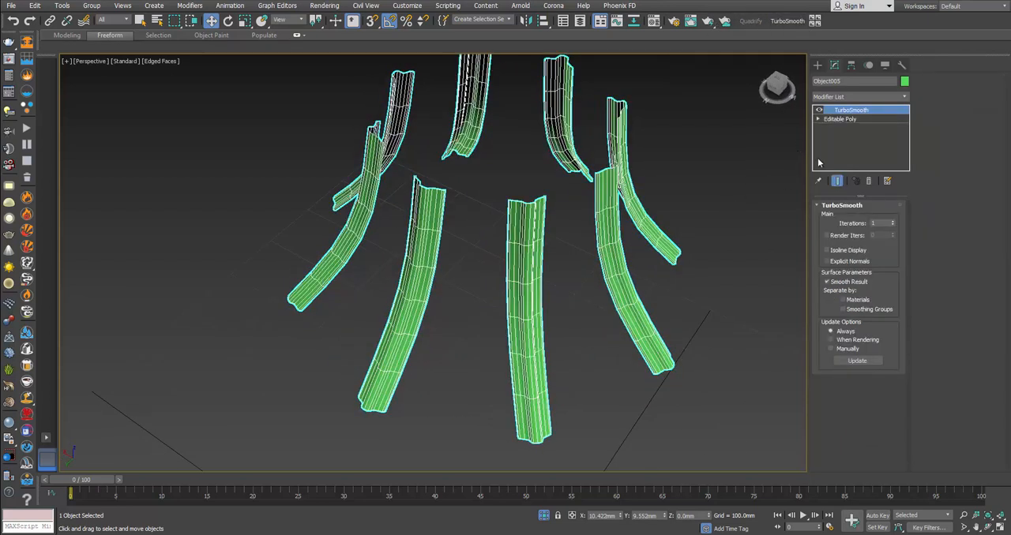
left_click(893, 221)
right_click(735, 237)
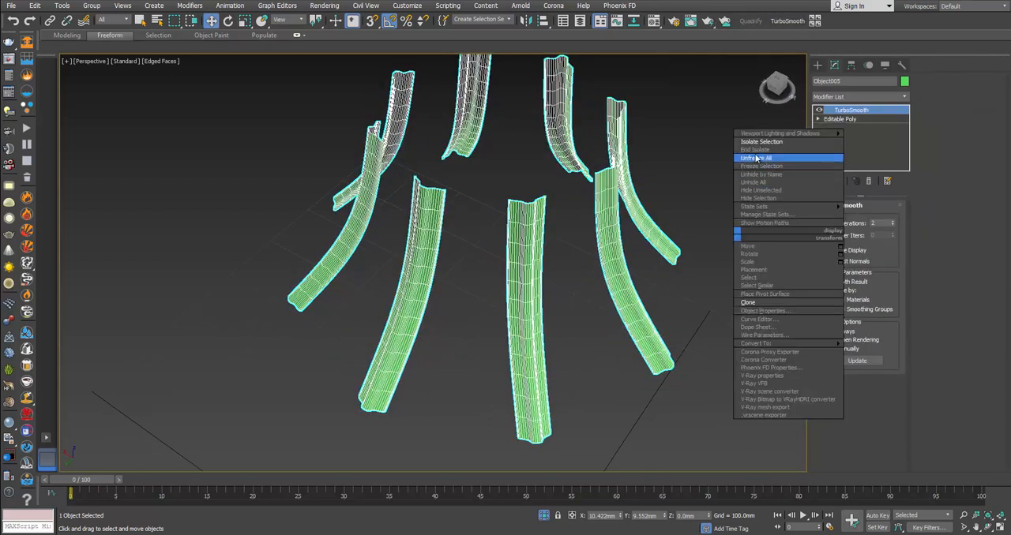
left_click(746, 157)
key("F4")
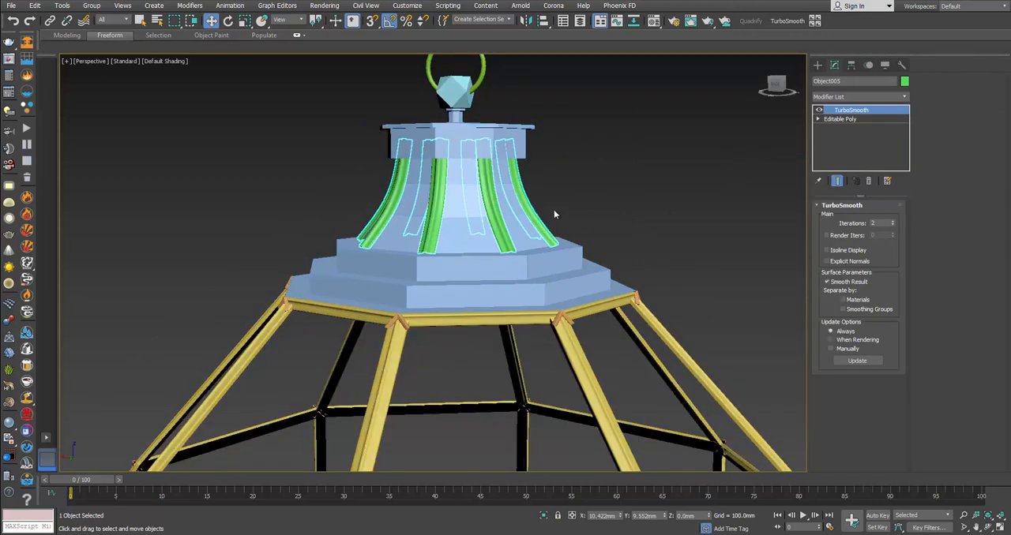
scroll(601, 196, "up", 3)
Step: Apply TurboSmooth with 2 iterations to the blue canopy and compare its shape with the lantern's product photo
left_click(399, 225)
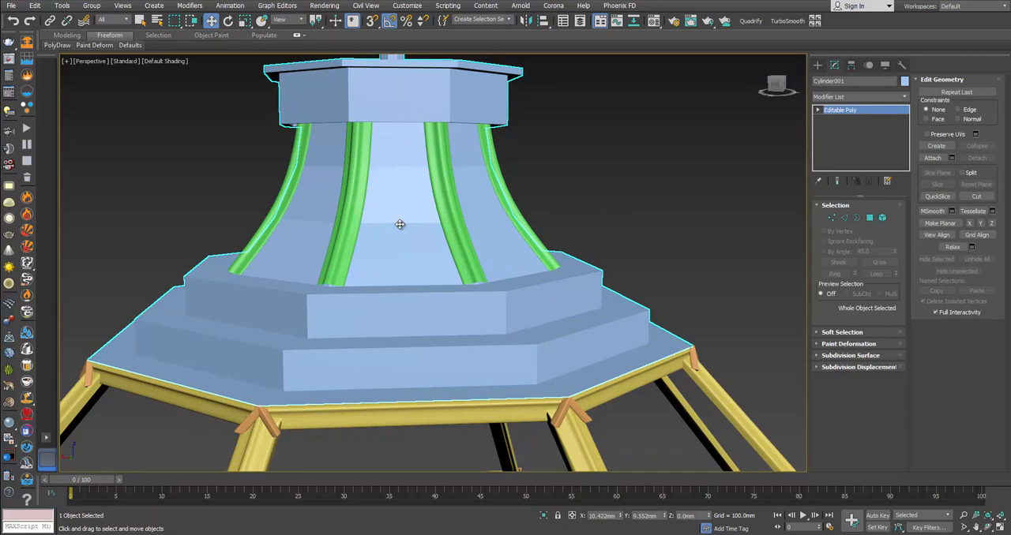
key("F4")
scroll(435, 269, "down", 2)
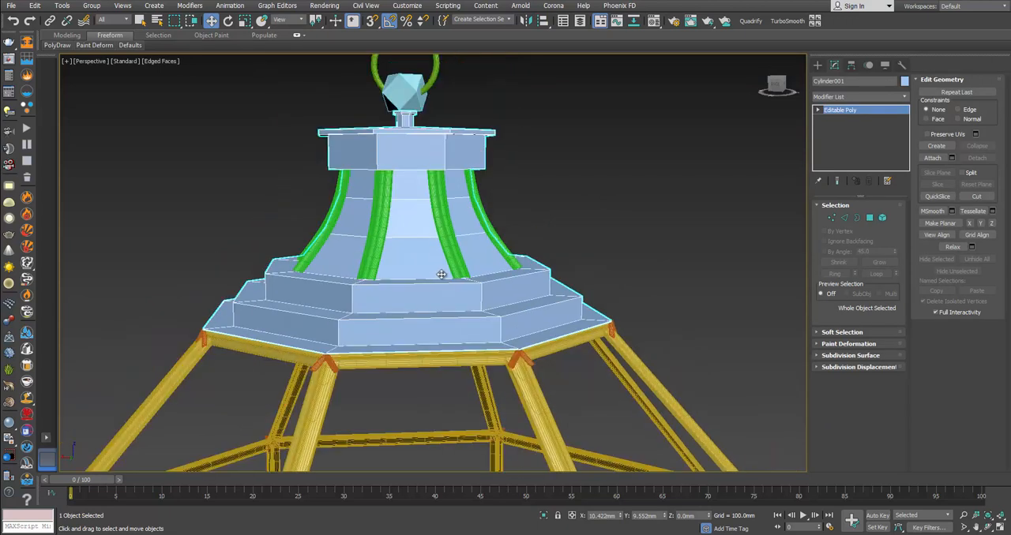
left_click(788, 21)
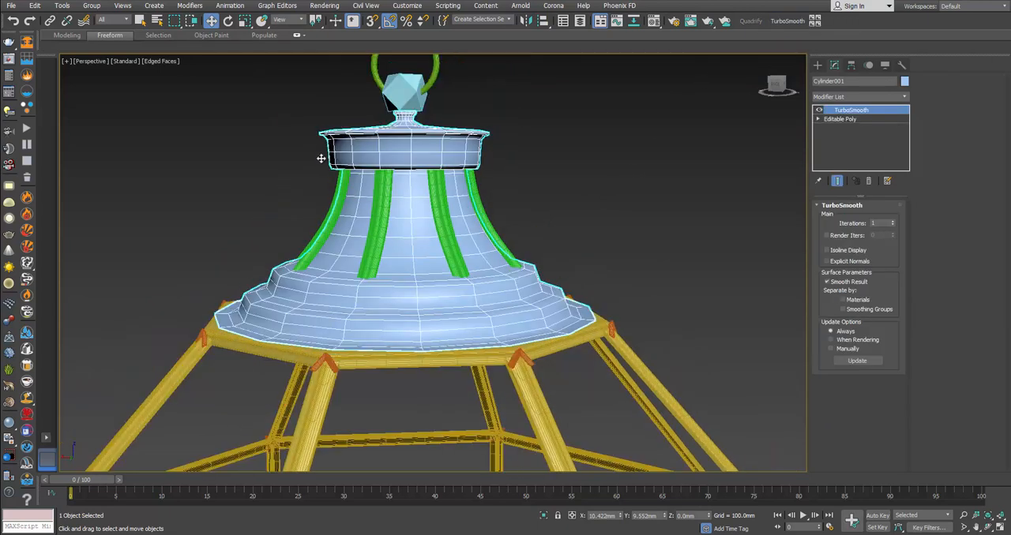
left_click(893, 222)
middle_click_drag(517, 280, 456, 268, "alt")
key("alt+Tab")
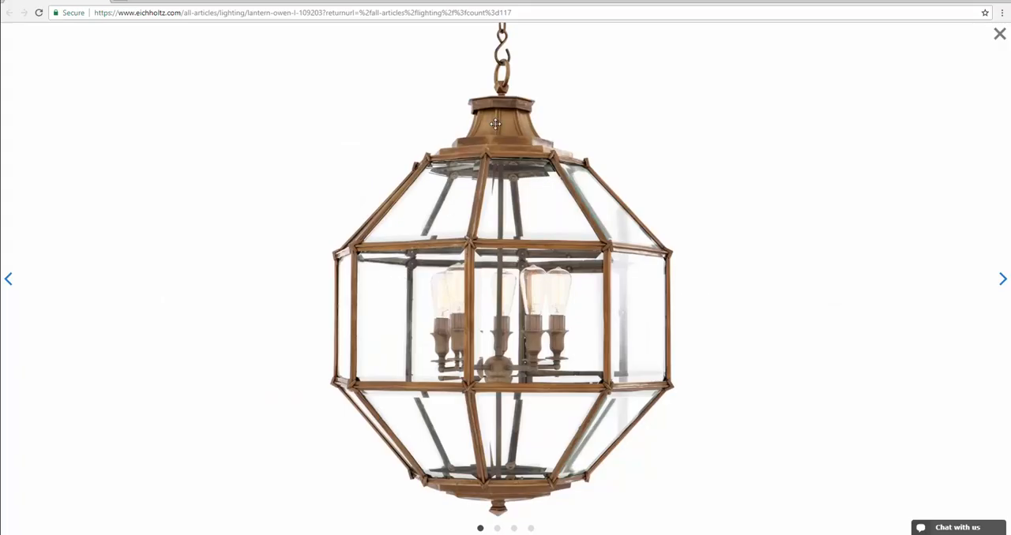
key("alt+Tab")
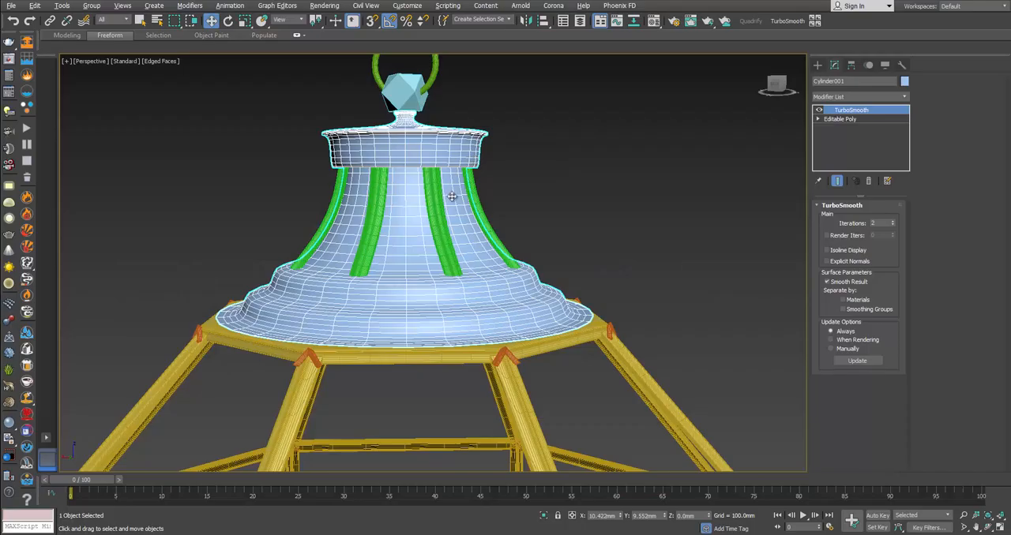
Step: Chamfer the five horizontal edge loops around the canopy's stepped base, including the neck's lower edge, by 1.009 mm in the base Editable Poly
left_click(853, 119)
key("2")
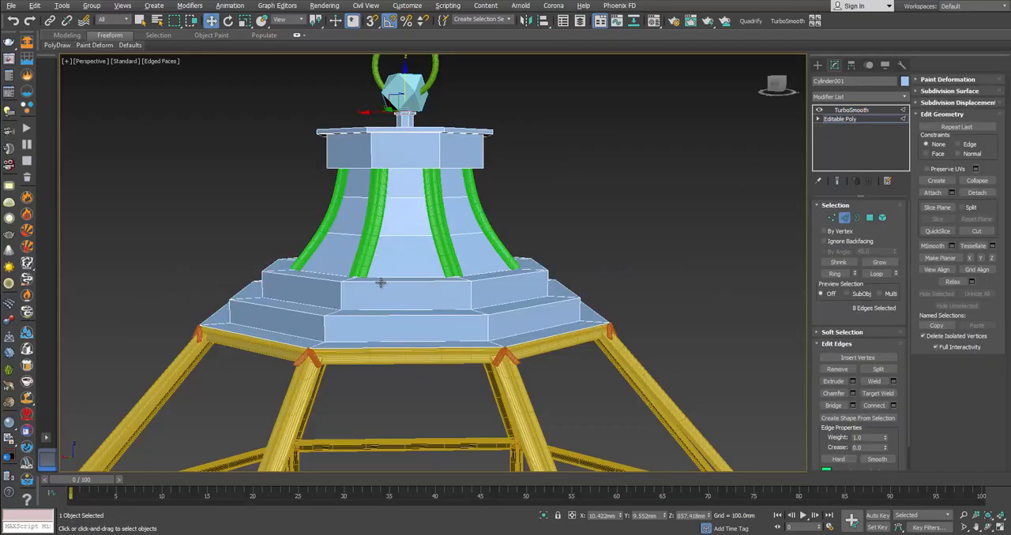
double_click(389, 278)
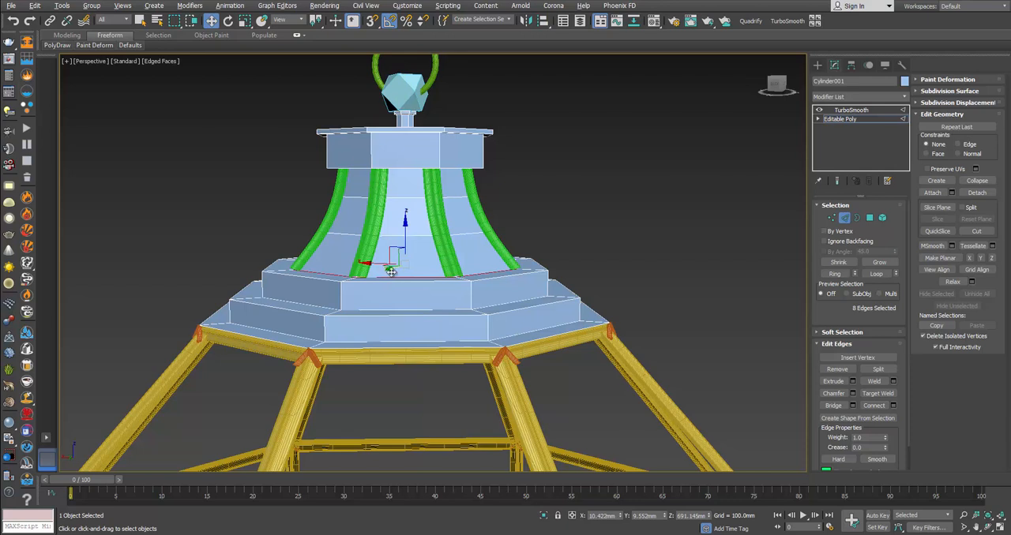
middle_click_drag(393, 280, 398, 298, "alt")
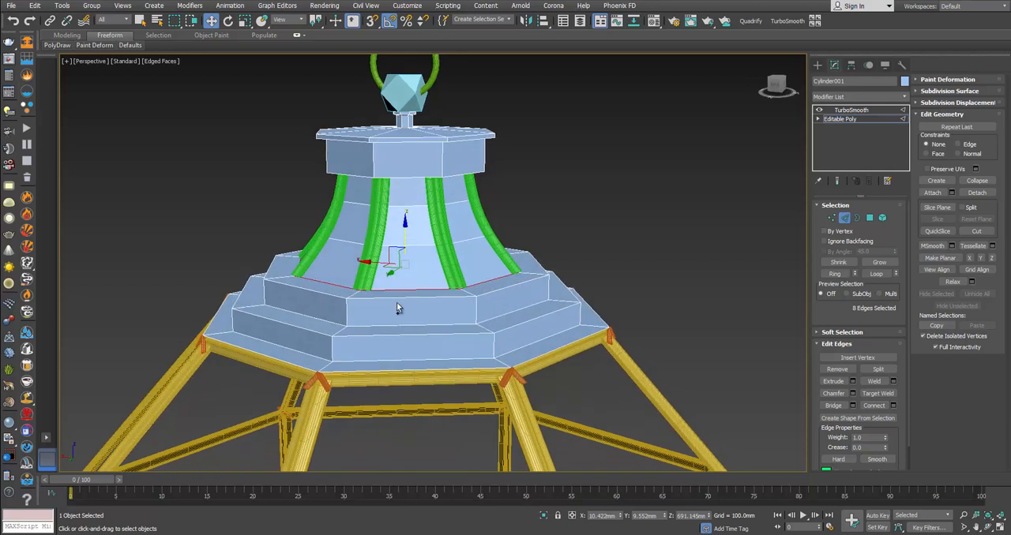
scroll(400, 357, "up", 4)
double_click(417, 352, "ctrl")
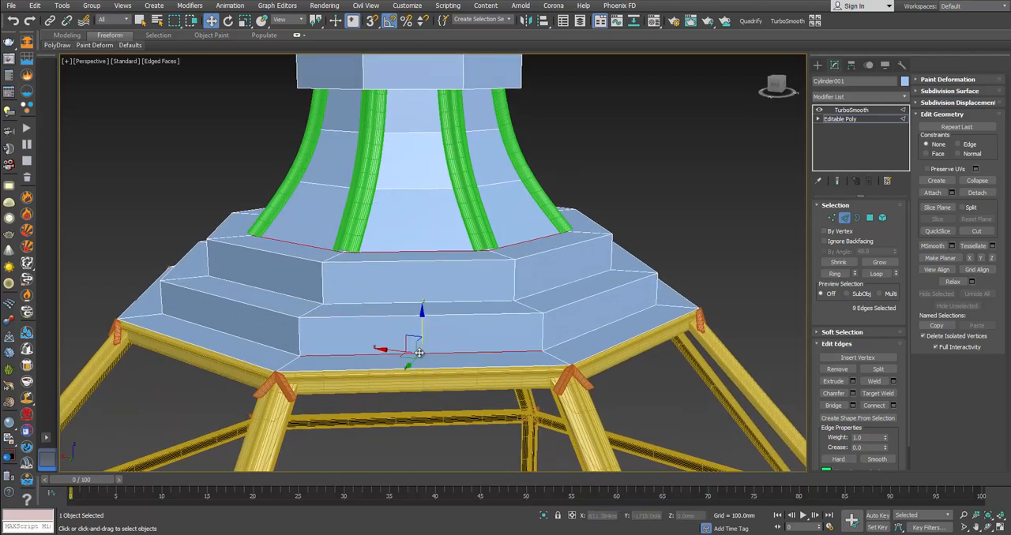
double_click(434, 316, "ctrl")
double_click(433, 302, "ctrl")
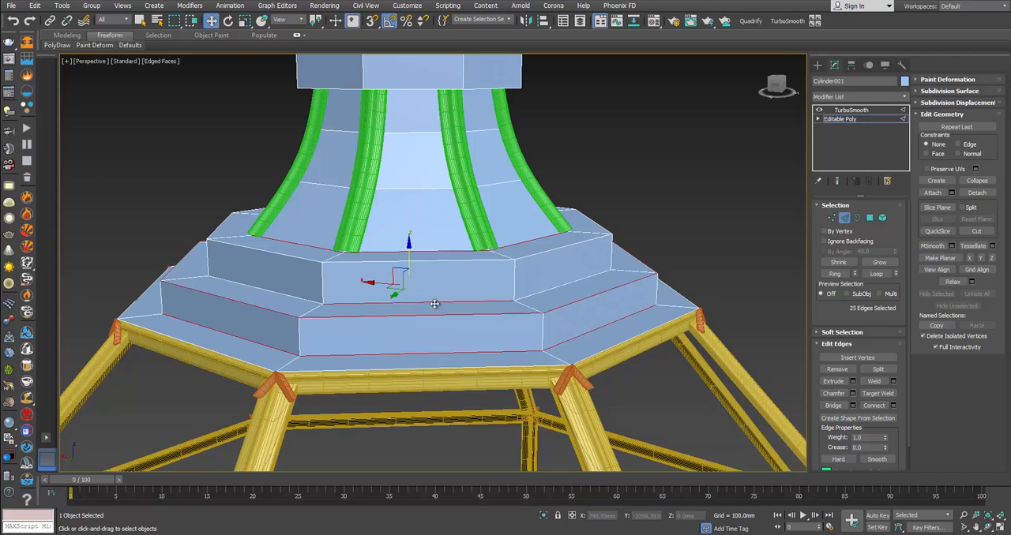
double_click(439, 261, "ctrl")
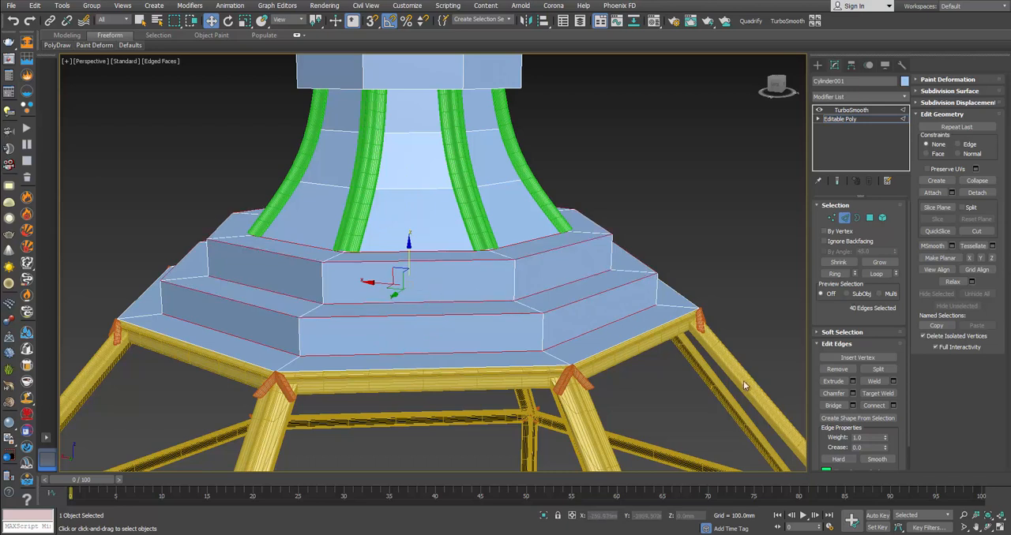
left_click(852, 393)
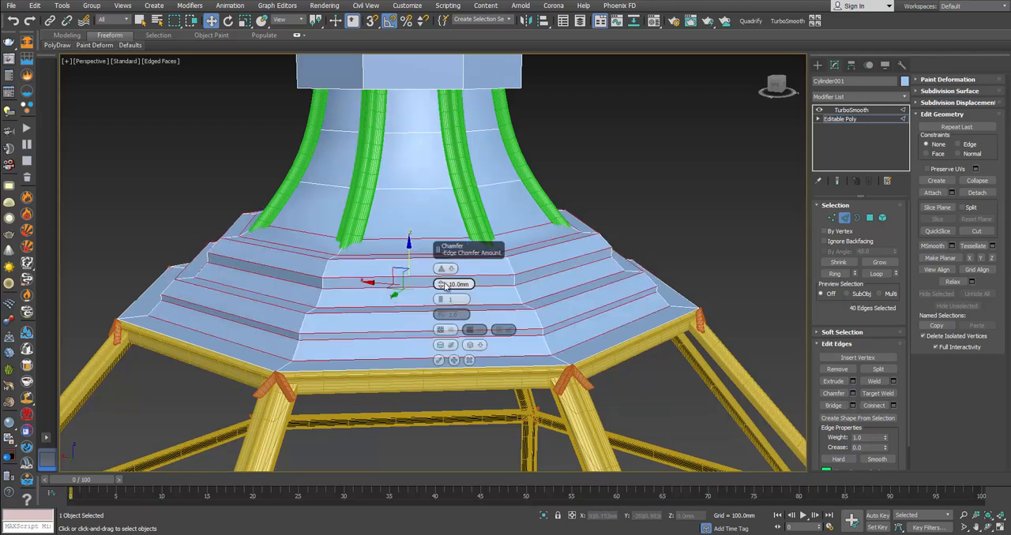
left_click_drag(443, 286, 442, 296)
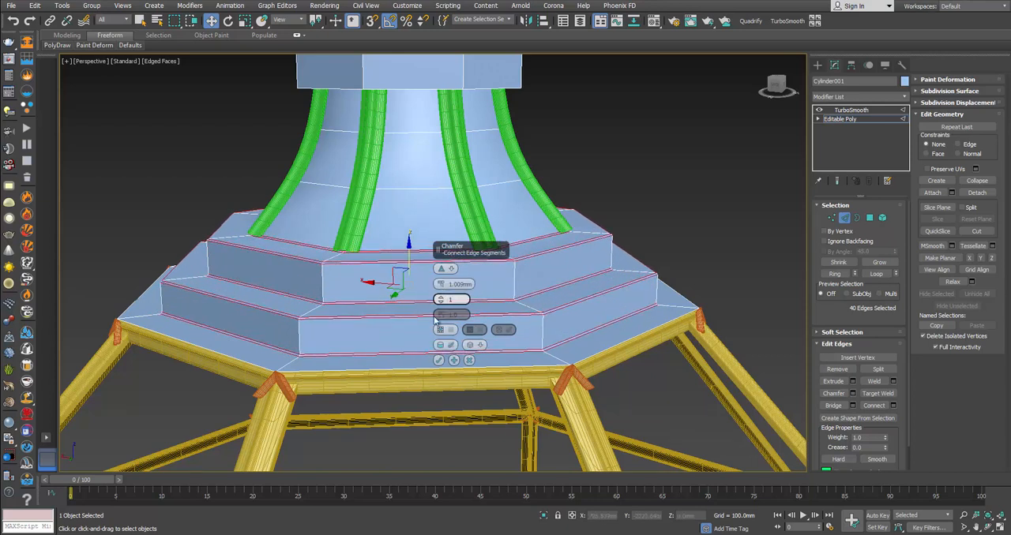
left_click(439, 360)
left_click(766, 214)
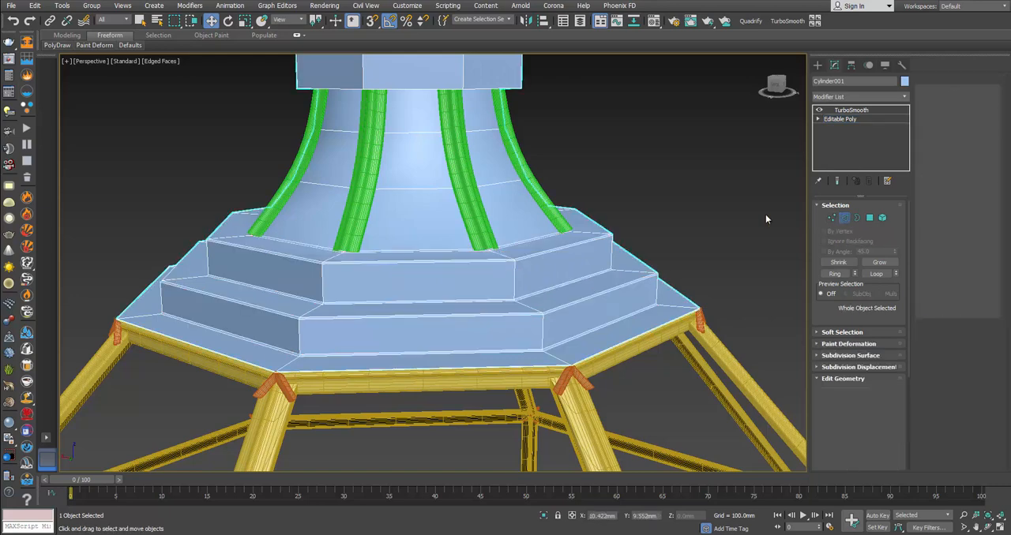
middle_click_drag(607, 243, 606, 341)
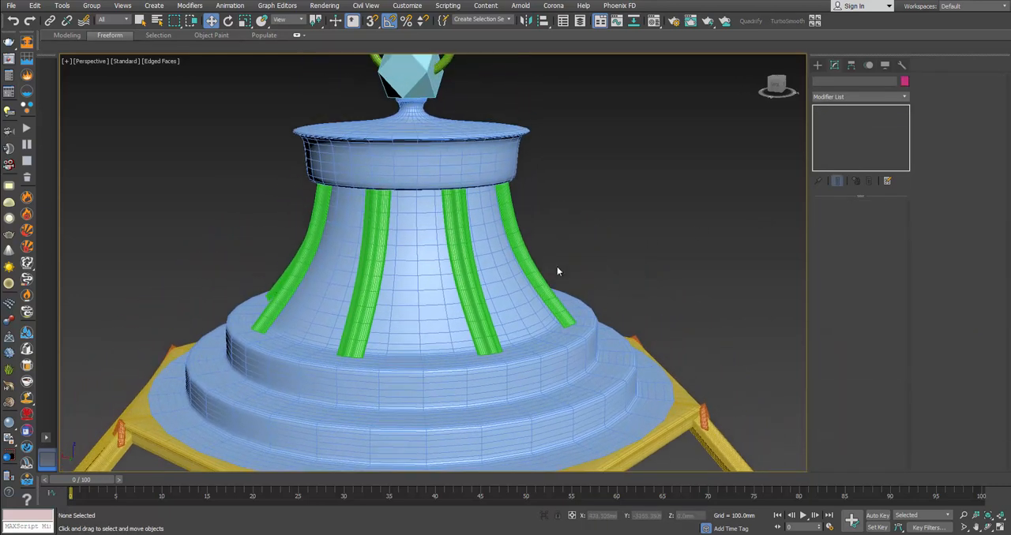
Step: Chamfer the five horizontal edge loops around the canopy's upper lip and collar by 0.4 mm and leave edge editing
middle_click_drag(478, 183, 416, 188, "alt")
scroll(420, 177, "up", 3)
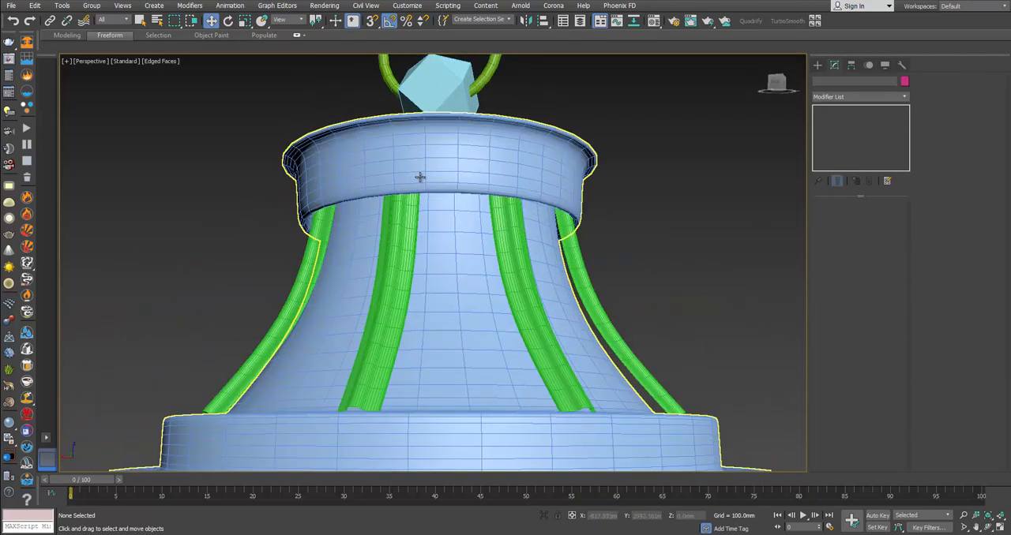
left_click(471, 168)
key("F4")
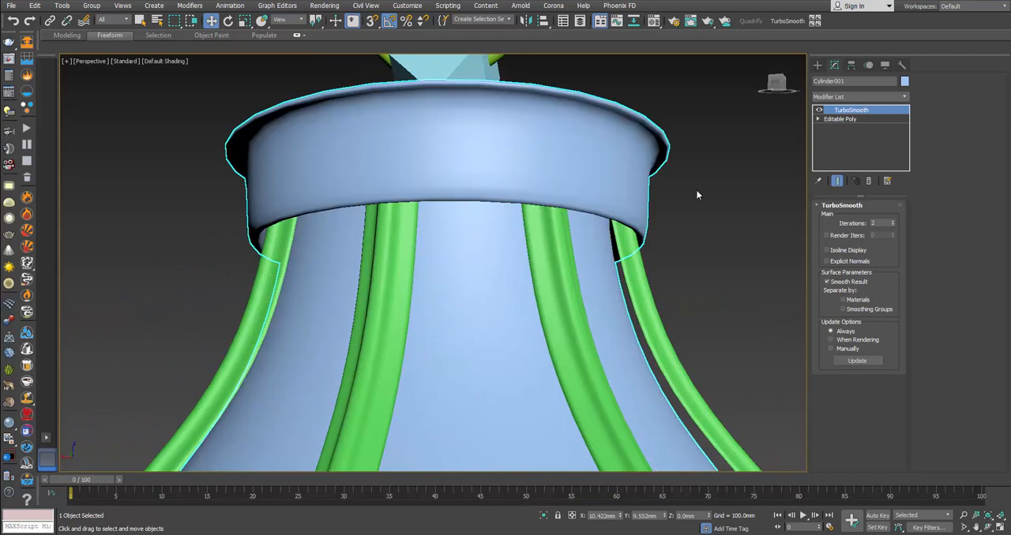
left_click(839, 119)
key("F4")
key("2")
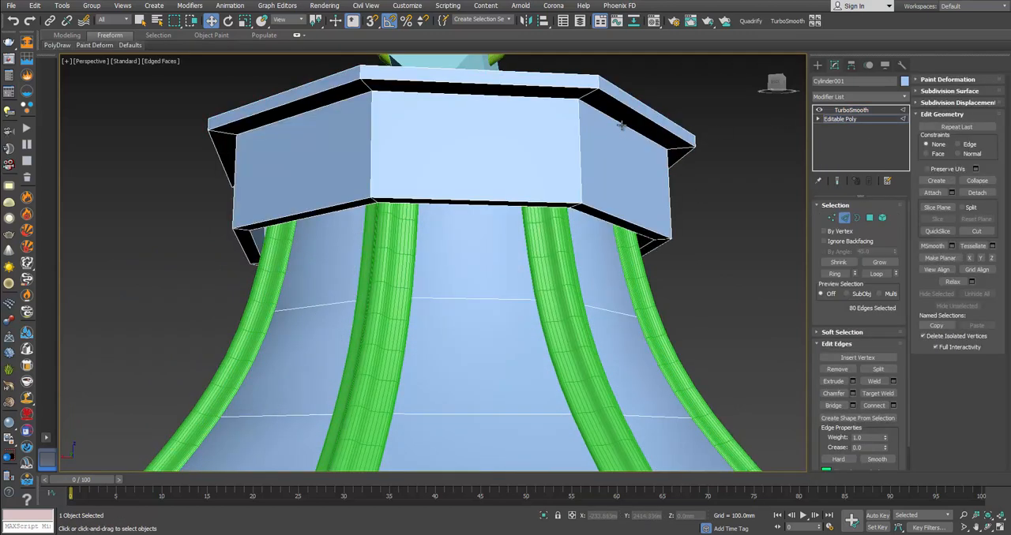
double_click(624, 129)
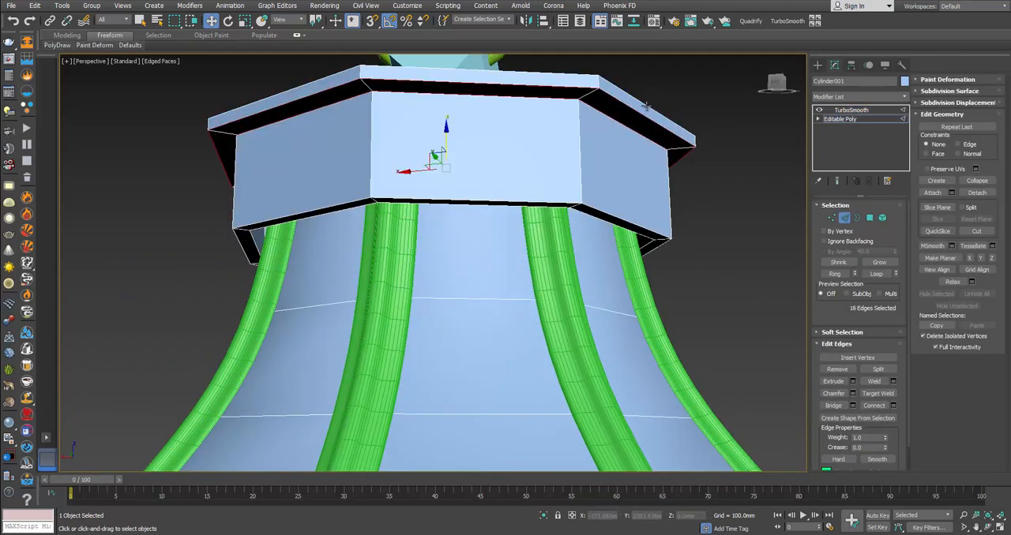
double_click(646, 106, "ctrl")
double_click(606, 223, "ctrl")
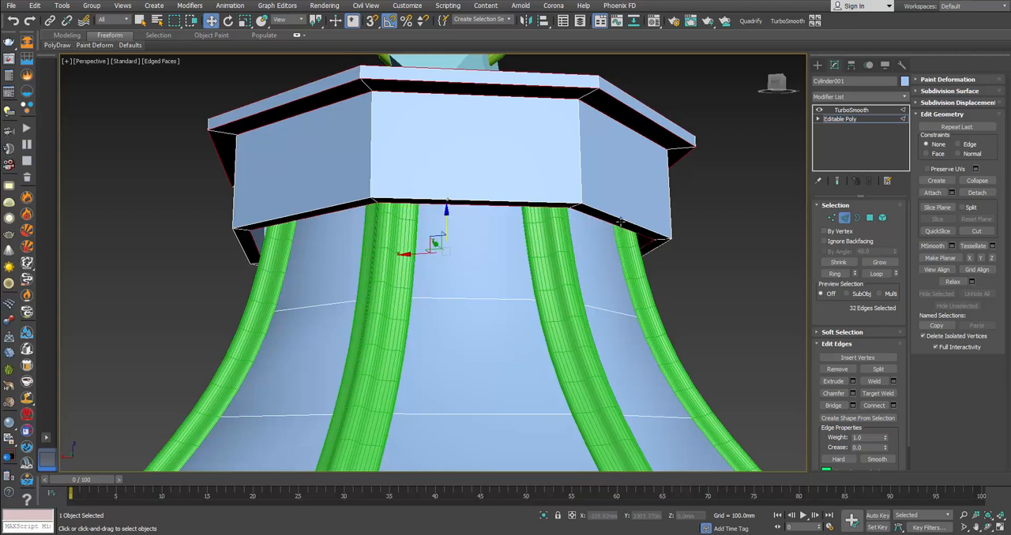
double_click(620, 222, "ctrl")
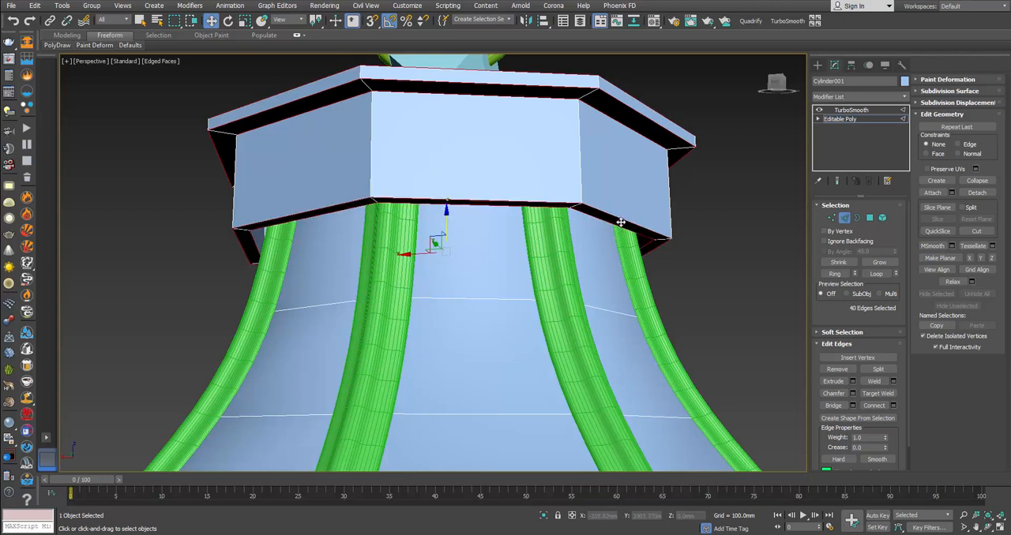
left_click(851, 393)
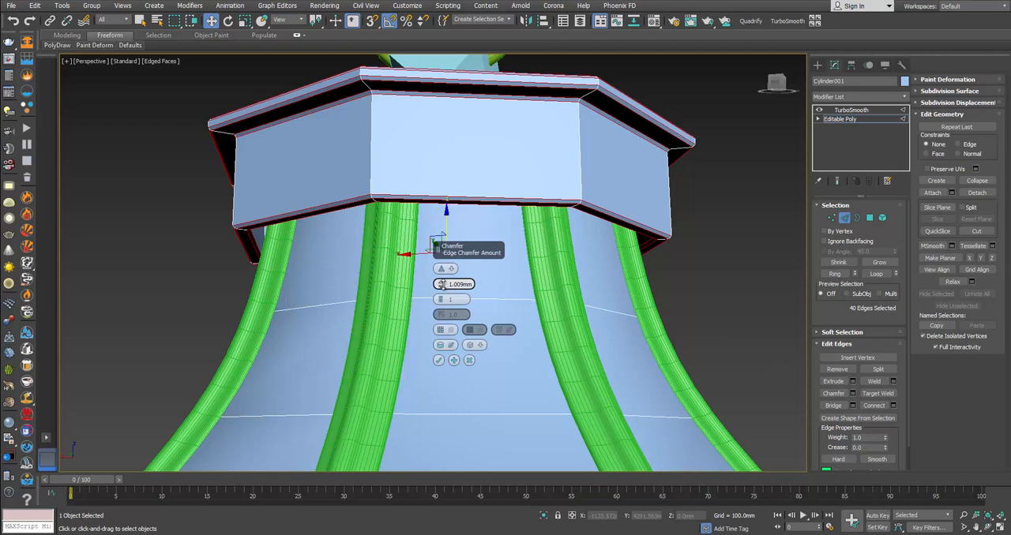
right_click(442, 285)
left_click_drag(442, 284, 442, 281)
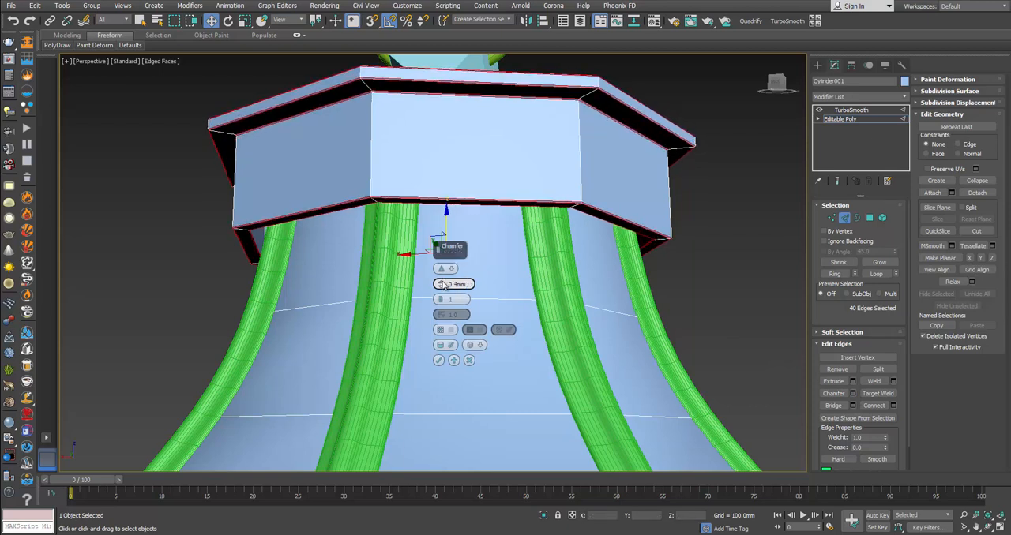
left_click(439, 360)
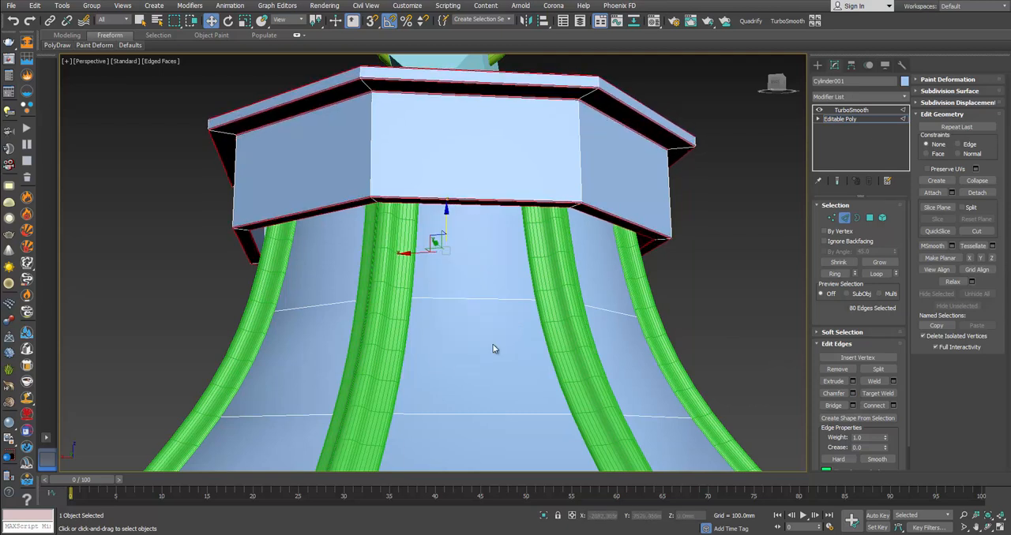
left_click(845, 218)
left_click(735, 233)
Step: Examine the smoothed canopy without edged faces and compare its corners with the lantern's product photo
scroll(615, 208, "down", 2)
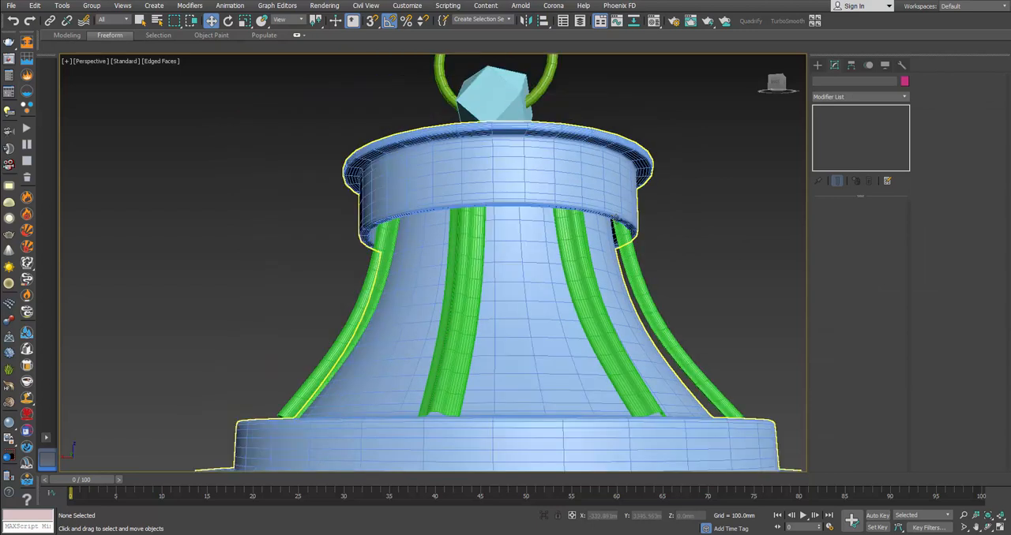
key("F4")
scroll(614, 215, "down", 5)
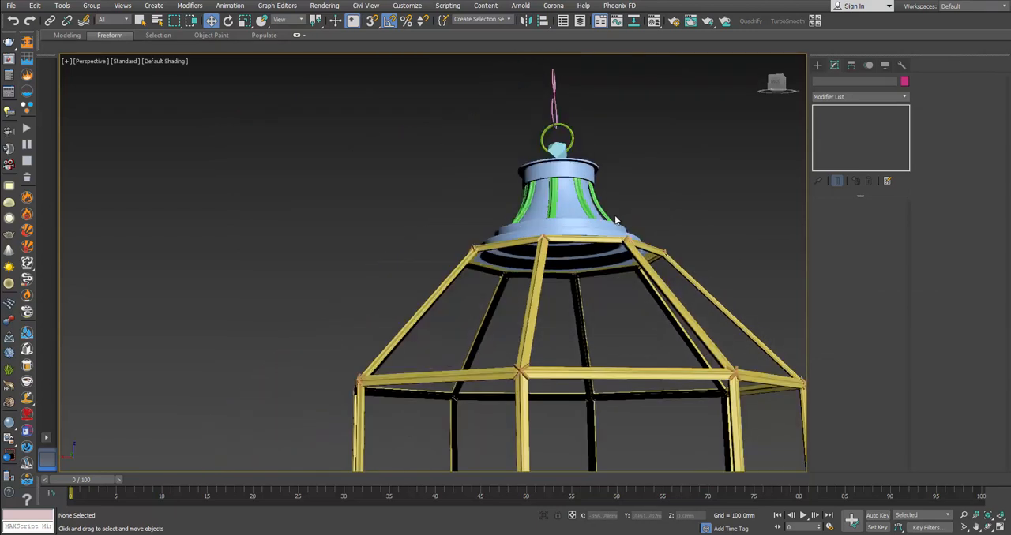
scroll(614, 215, "down", 3)
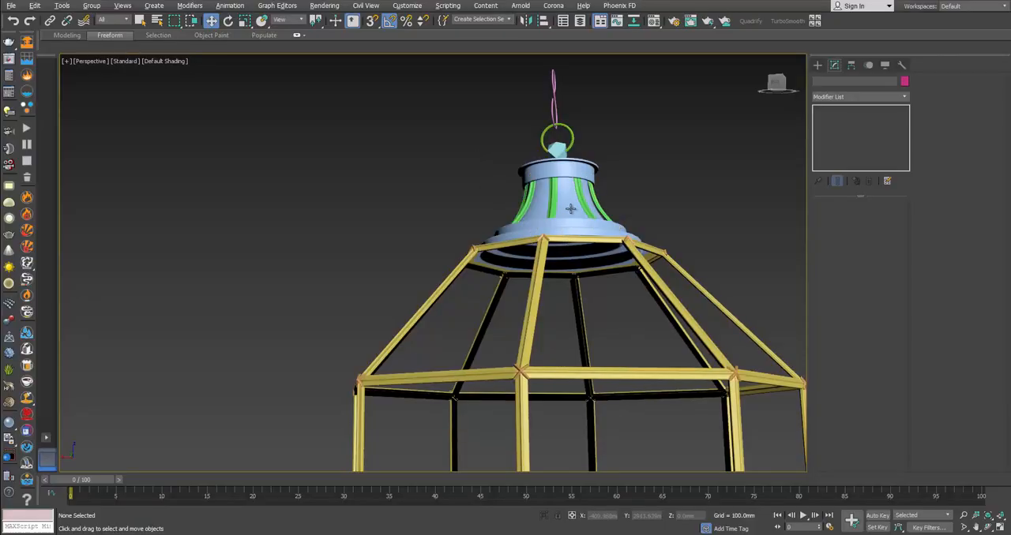
middle_click_drag(570, 208, 596, 282, "alt")
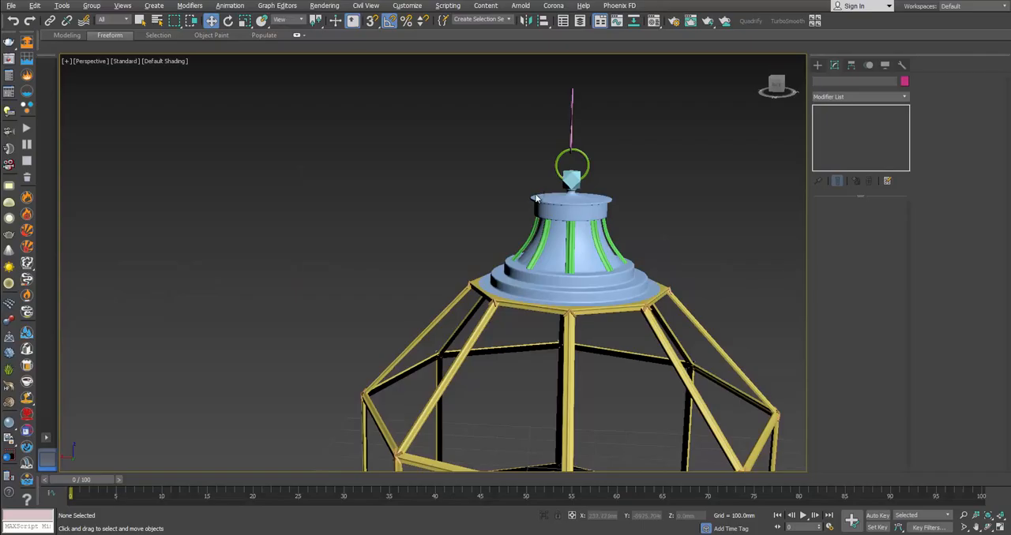
Step: Show edged faces and select one vertical corner edge loop of the canopy in its base Editable Poly
left_click(586, 255)
key("F4")
scroll(588, 254, "up", 2)
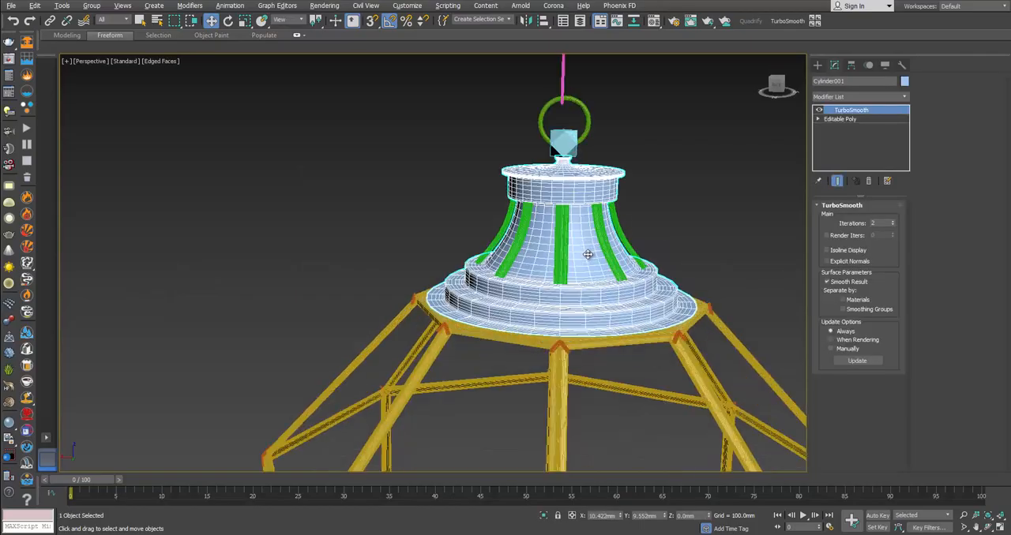
left_click(850, 120)
scroll(643, 257, "up", 3)
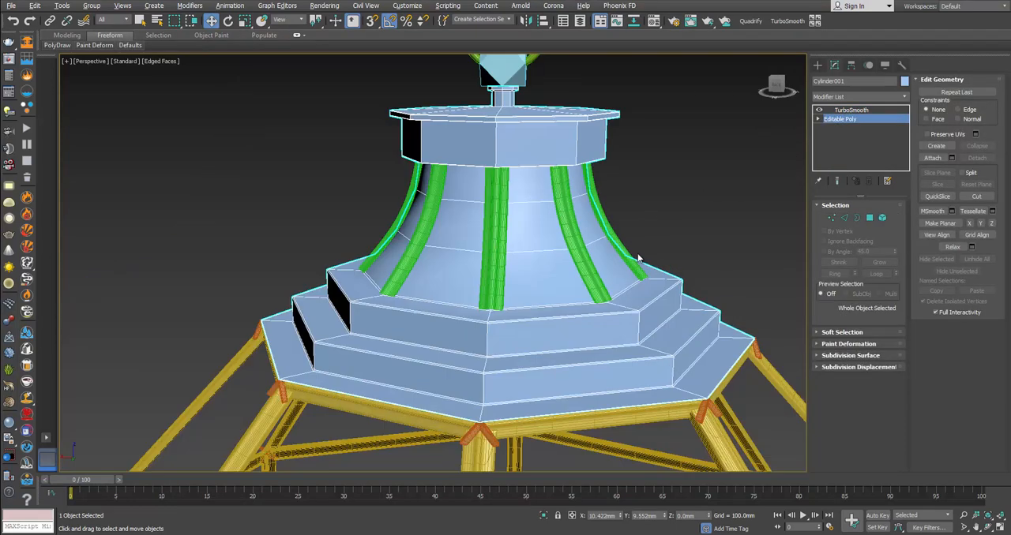
key("2")
double_click(495, 282)
middle_click_drag(513, 270, 465, 252, "alt")
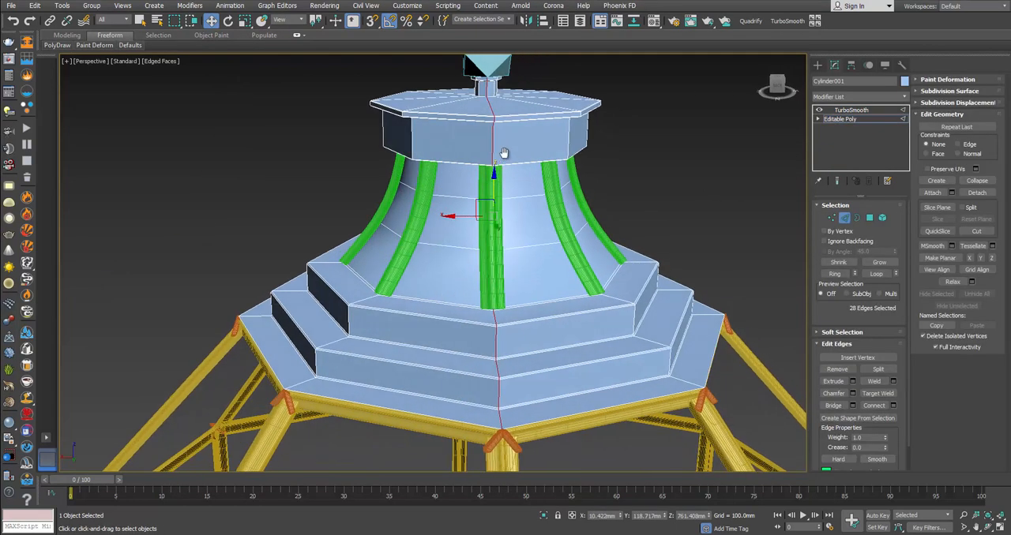
middle_click_drag(504, 153, 504, 237)
Step: Check the canopy's top against the product photo and detach the small neck's polygons to a separate element
key("alt+Tab")
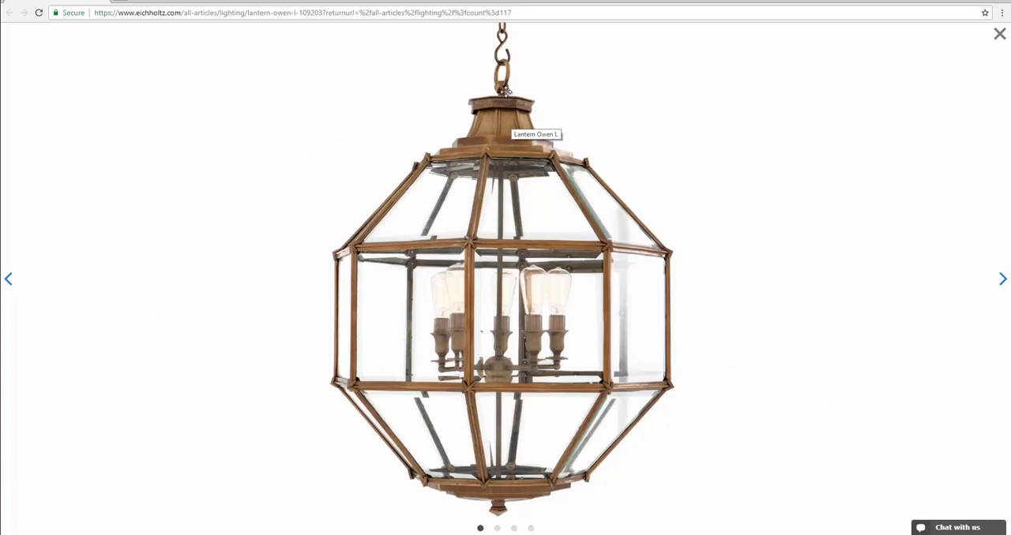
key("alt+Tab")
left_click(870, 217)
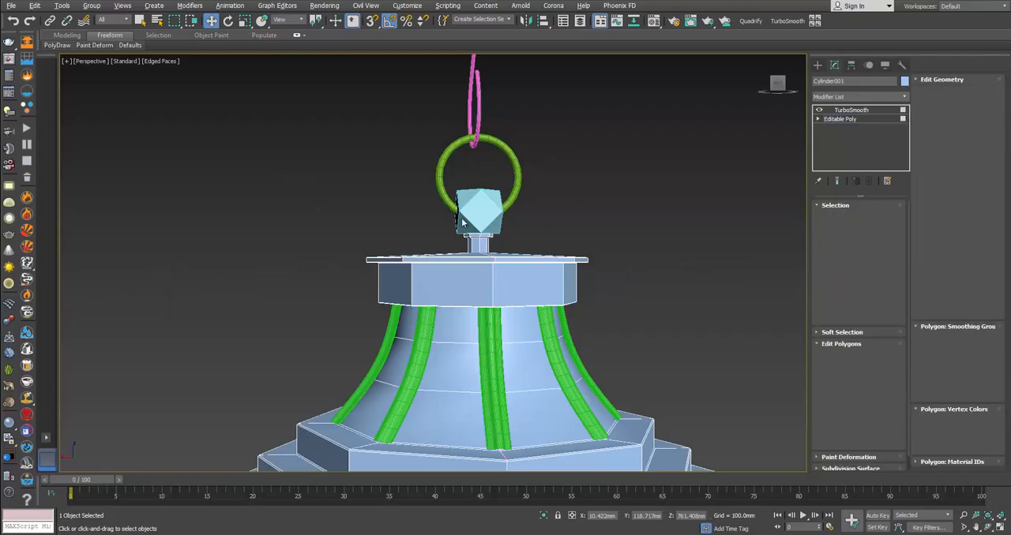
left_click_drag(393, 222, 533, 253)
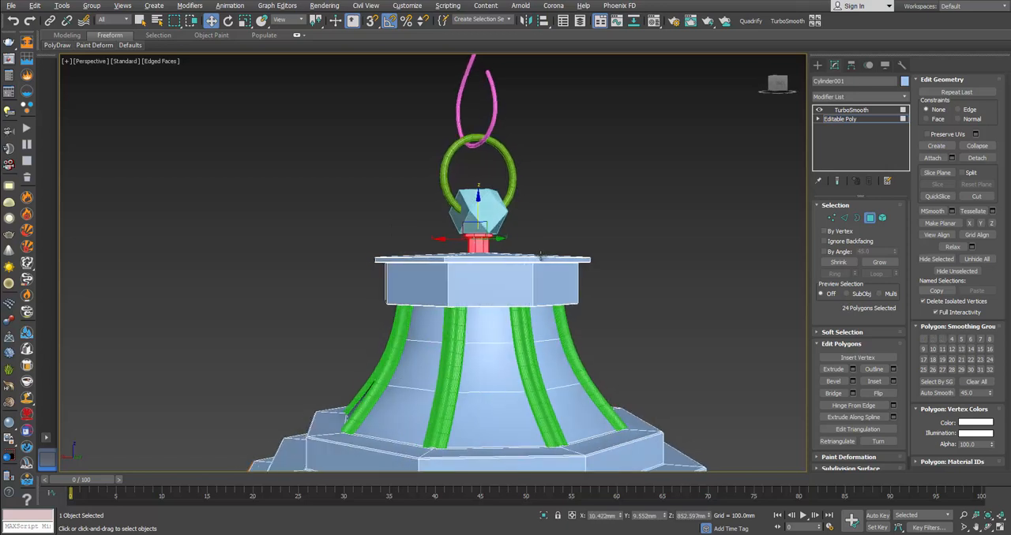
middle_click_drag(534, 253, 552, 262, "alt")
left_click(975, 159)
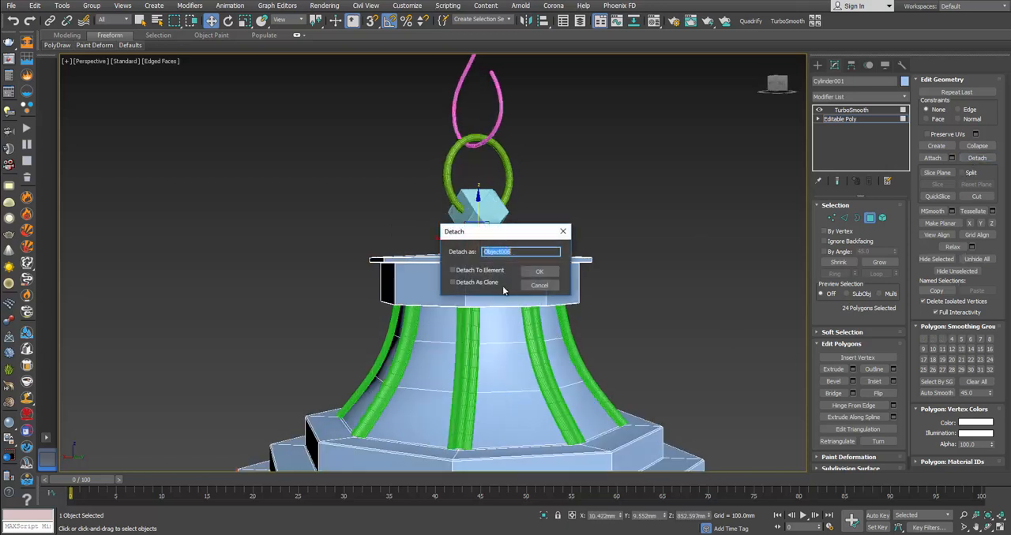
left_click(499, 270)
left_click(540, 272)
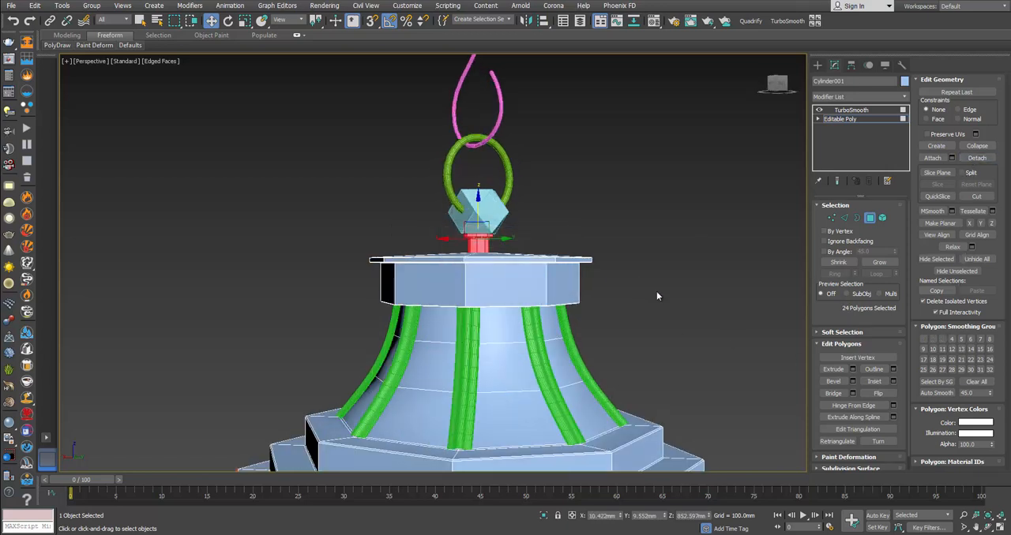
Step: Select all of the canopy's vertical corner edges as full loops, starting from a ring of the collar's corner edges
key("2")
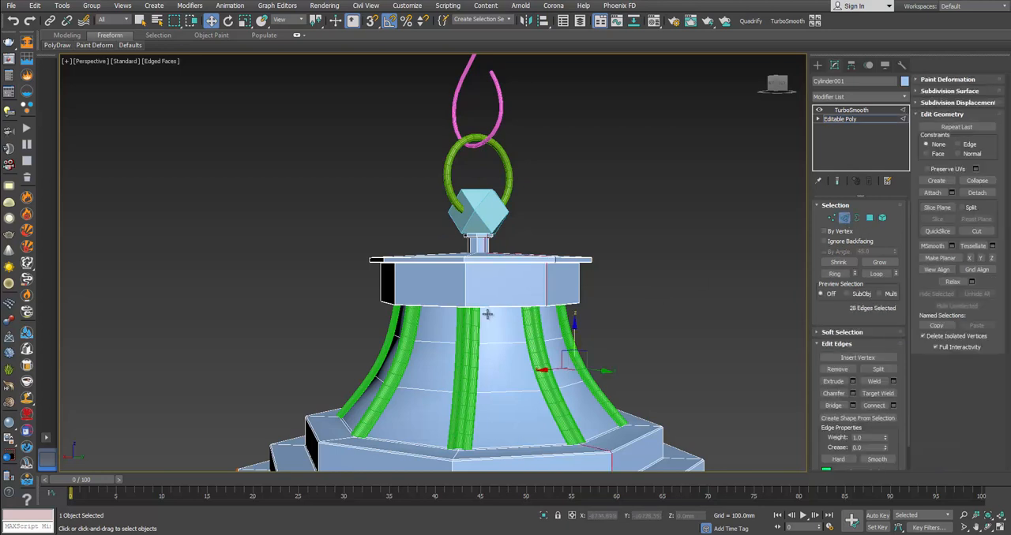
left_click(467, 286)
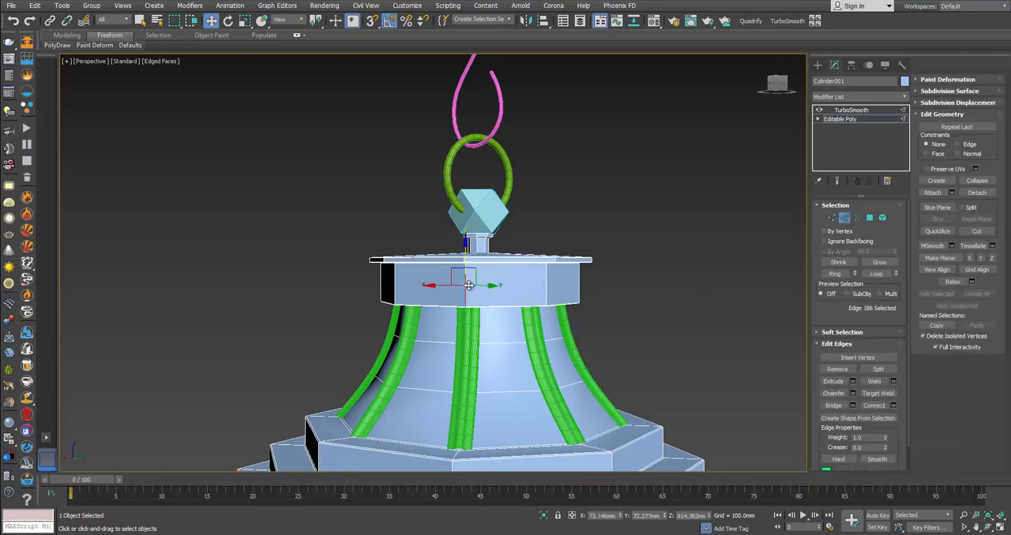
left_click(835, 274)
middle_click_drag(545, 357, 555, 302, "alt")
scroll(479, 206, "up", 5)
scroll(513, 221, "up", 4)
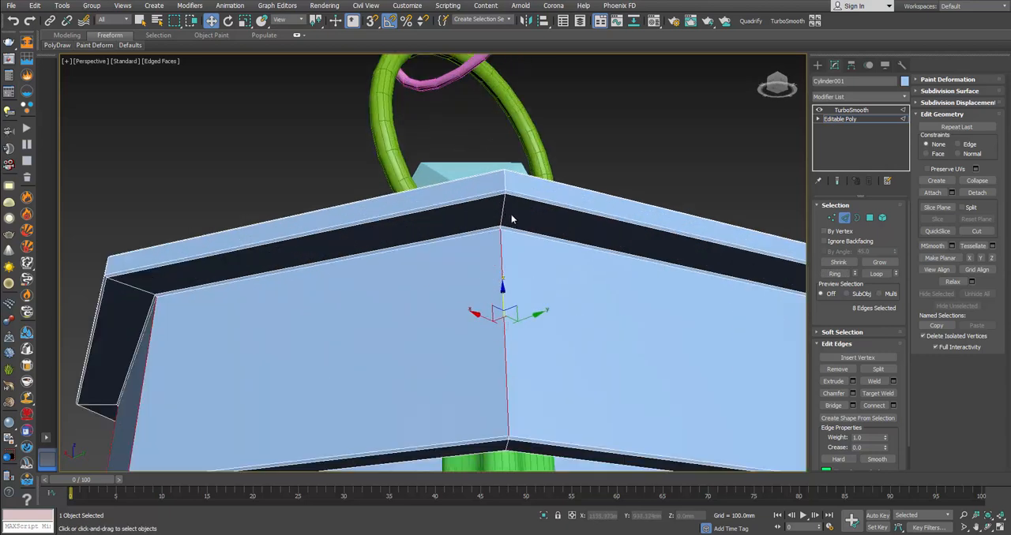
scroll(502, 228, "down", 5)
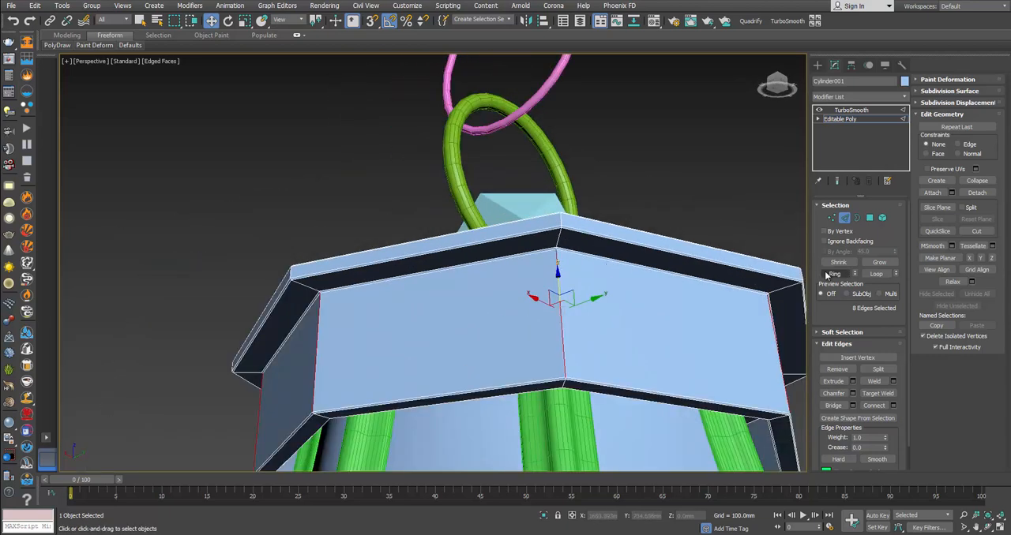
left_click(876, 274)
Step: Chamfer the canopy's vertical corner edge loops by 0.4 mm and examine the smoothed corners without edged faces
middle_click_drag(623, 320, 553, 117, "alt")
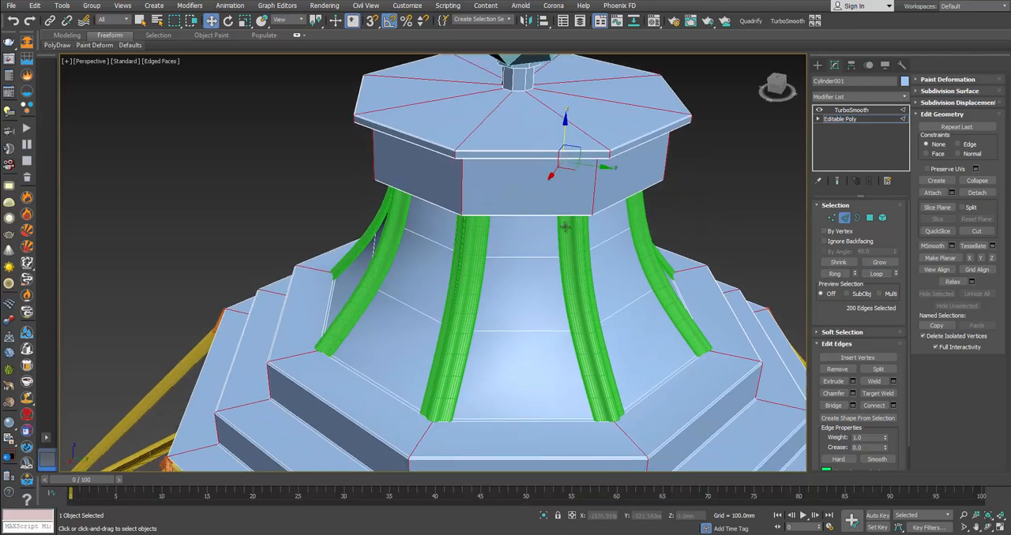
mouse_move(565, 226)
middle_mouse_down("alt")
mouse_move(578, 260)
mouse_move(572, 241)
middle_mouse_up("alt")
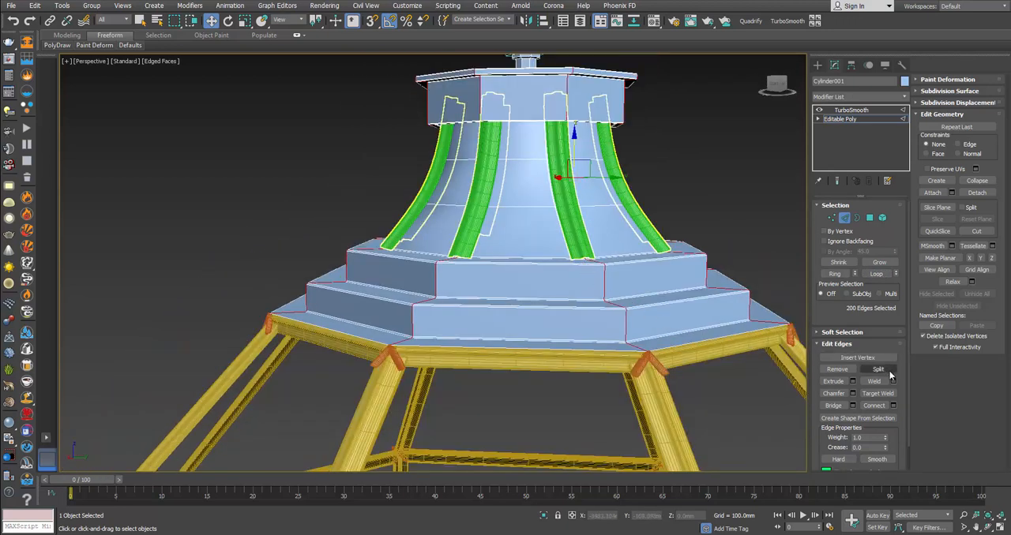
left_click(853, 394)
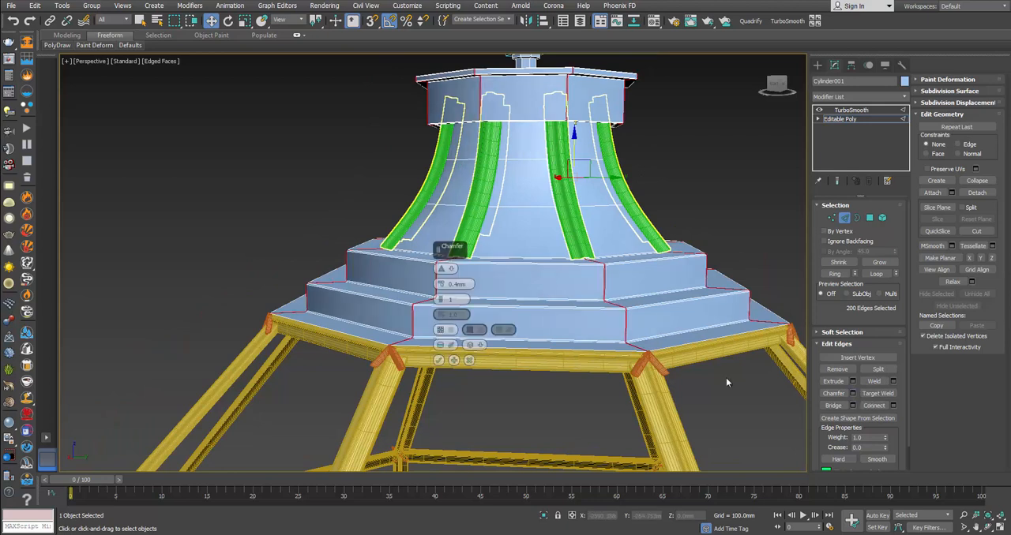
left_click(440, 361)
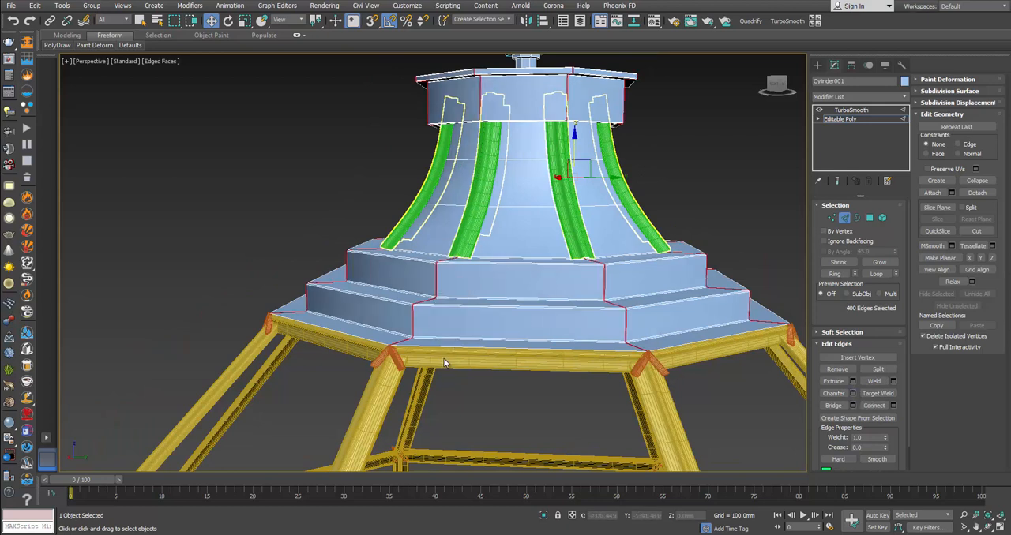
left_click(844, 218)
left_click(676, 224)
middle_click_drag(567, 201, 612, 280, "alt")
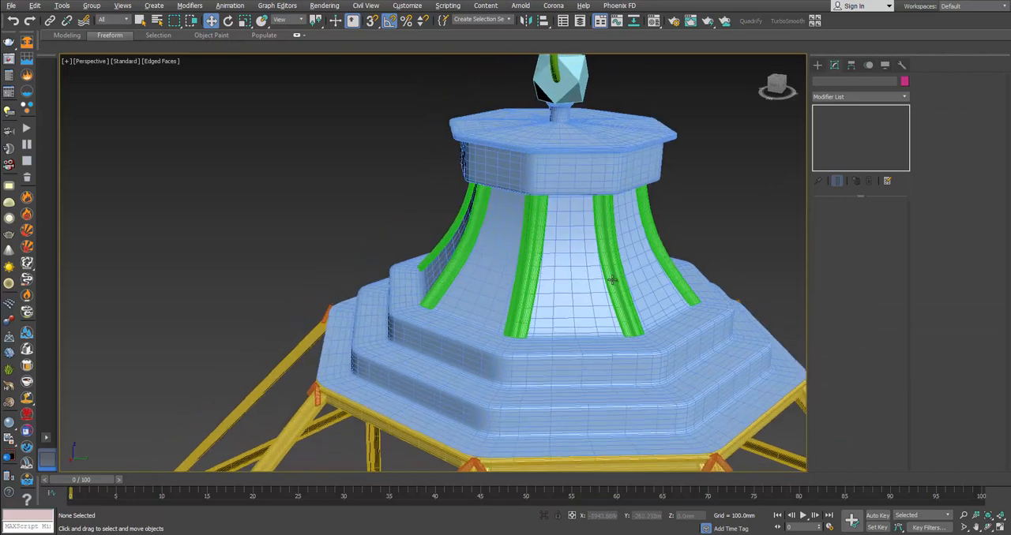
scroll(623, 323, "down", 1)
scroll(600, 351, "down", 5)
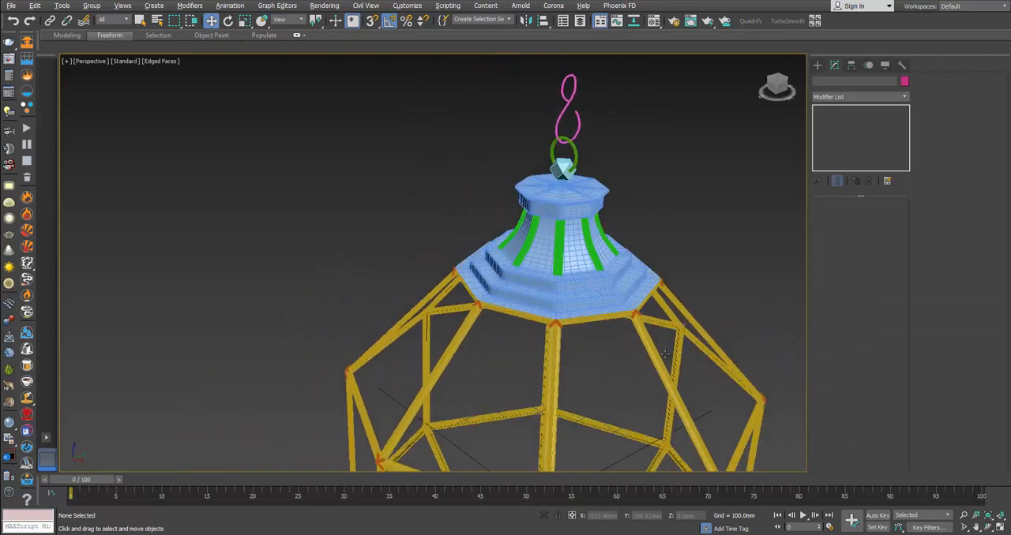
middle_click_drag(665, 355, 627, 327, "alt")
key("F4")
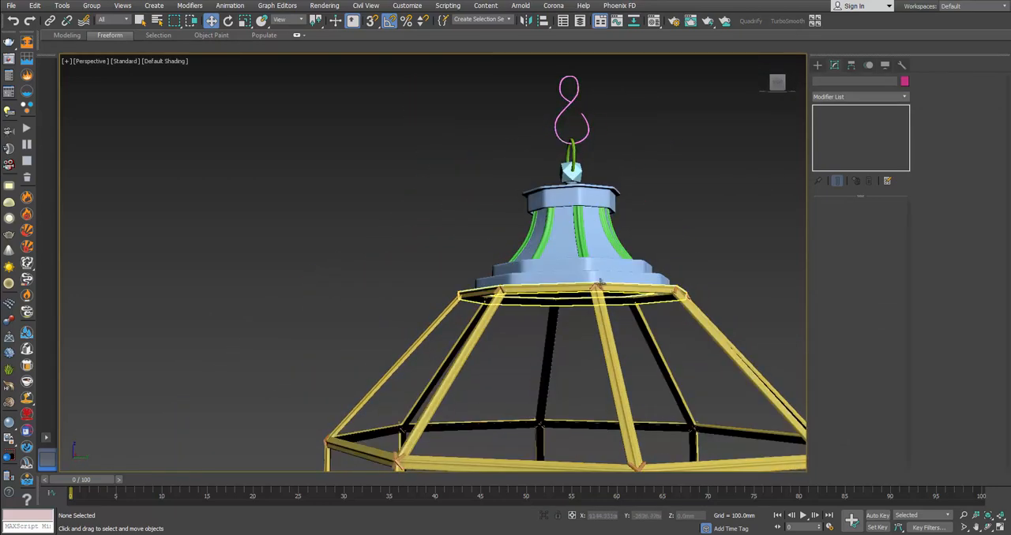
scroll(600, 282, "up", 5)
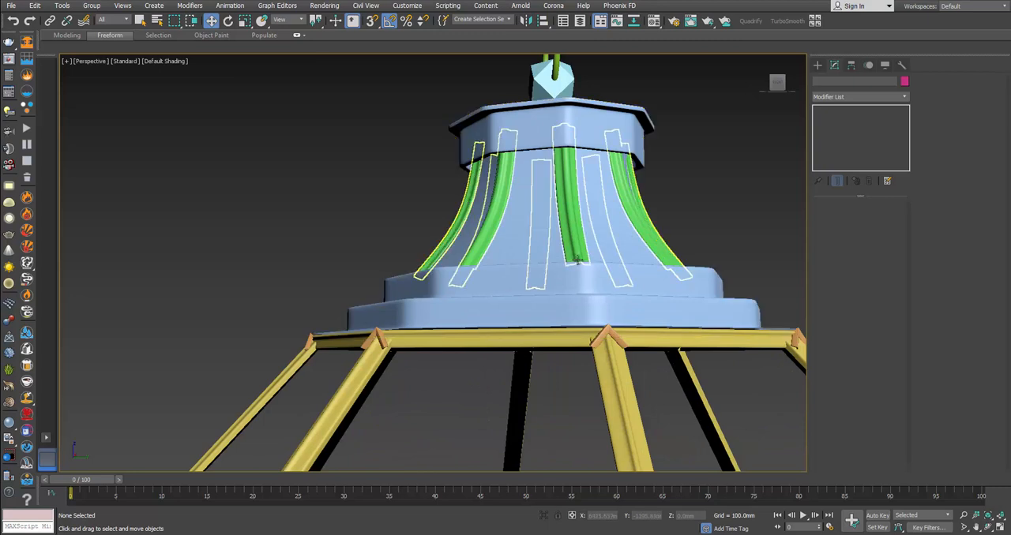
Step: Show edged faces again and undo the 0.4 mm chamfer on the canopy's corner edge loops
left_click(532, 134)
key("F4")
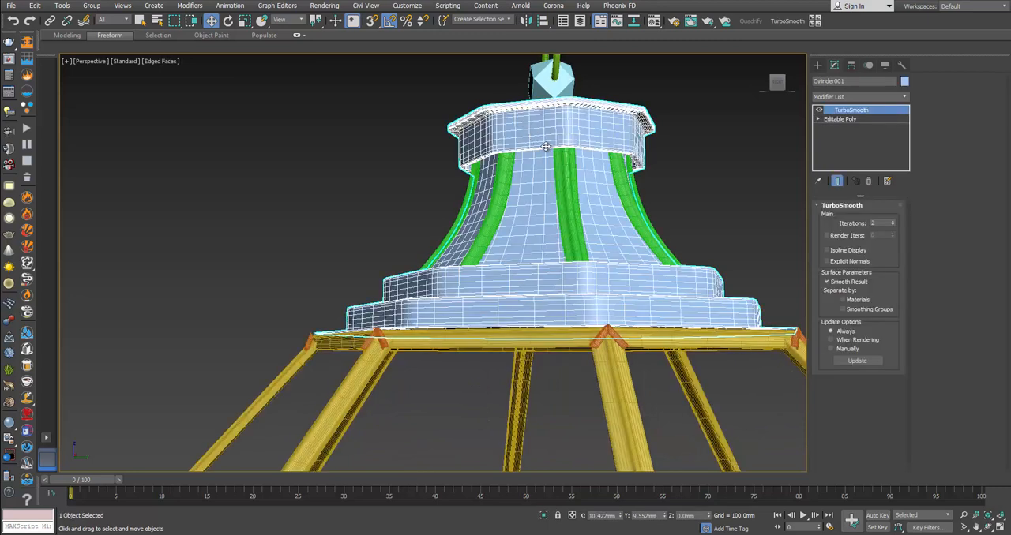
left_click(878, 120)
middle_click_drag(629, 202, 643, 267, "alt")
key("ctrl+d")
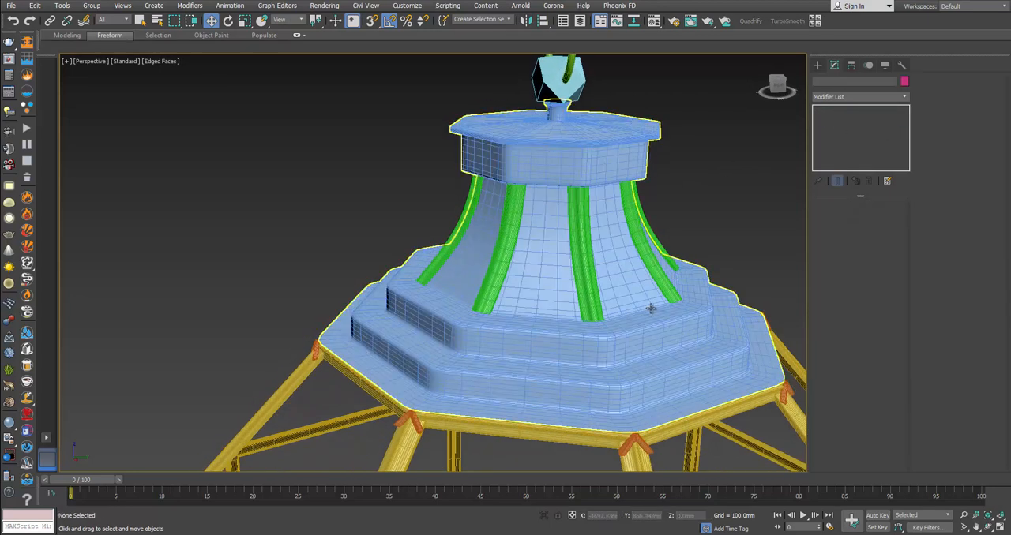
Step: Chamfer the canopy's vertical corner edge loops by 2.74 mm with 2 segments in the base Editable Poly and leave edge editing
left_click(651, 308)
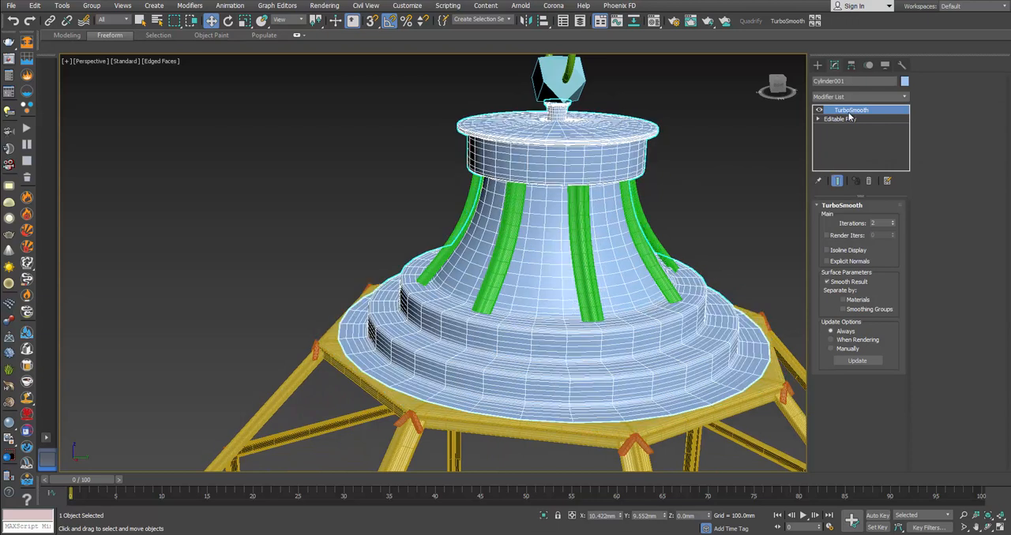
left_click(845, 118)
left_click(844, 217)
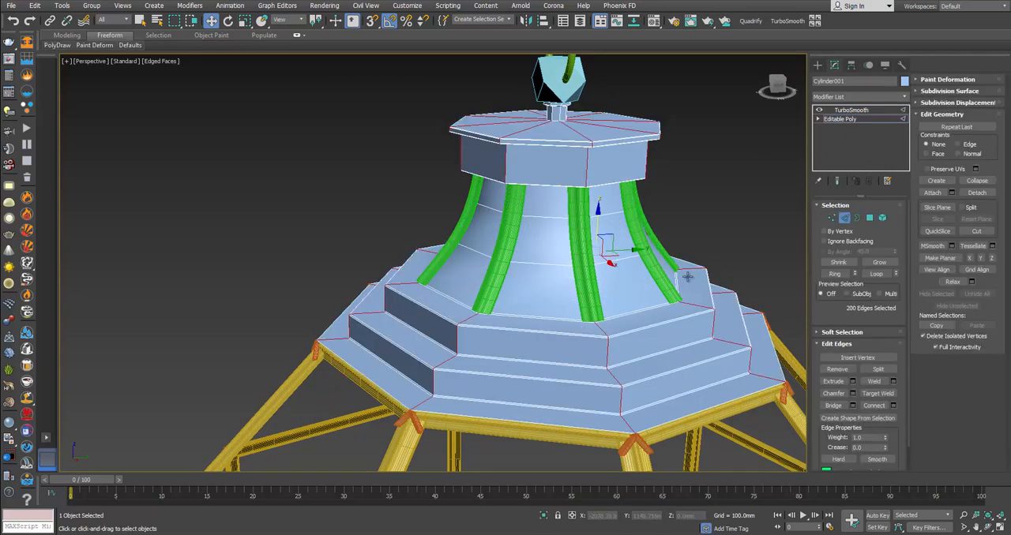
left_click(852, 393)
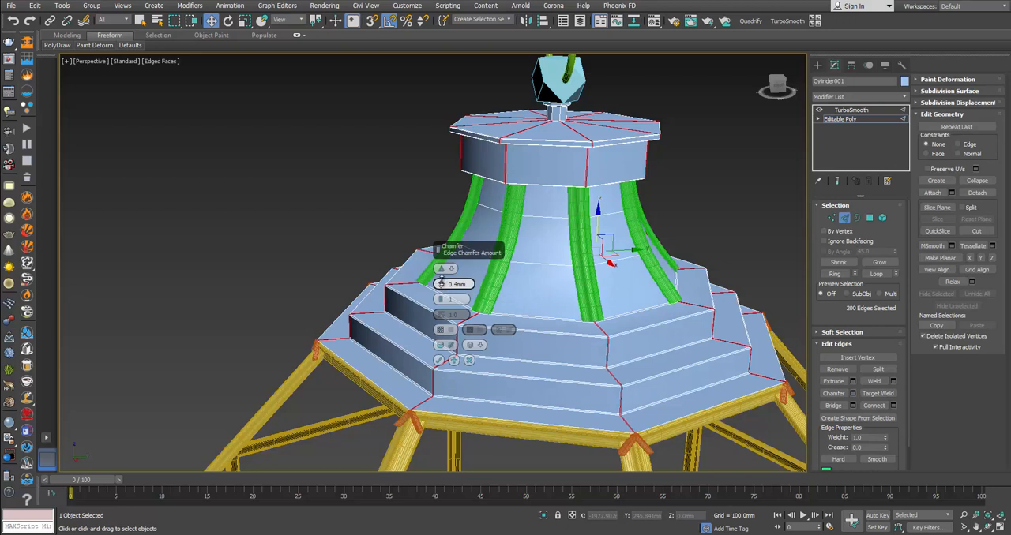
left_click_drag(440, 283, 440, 260)
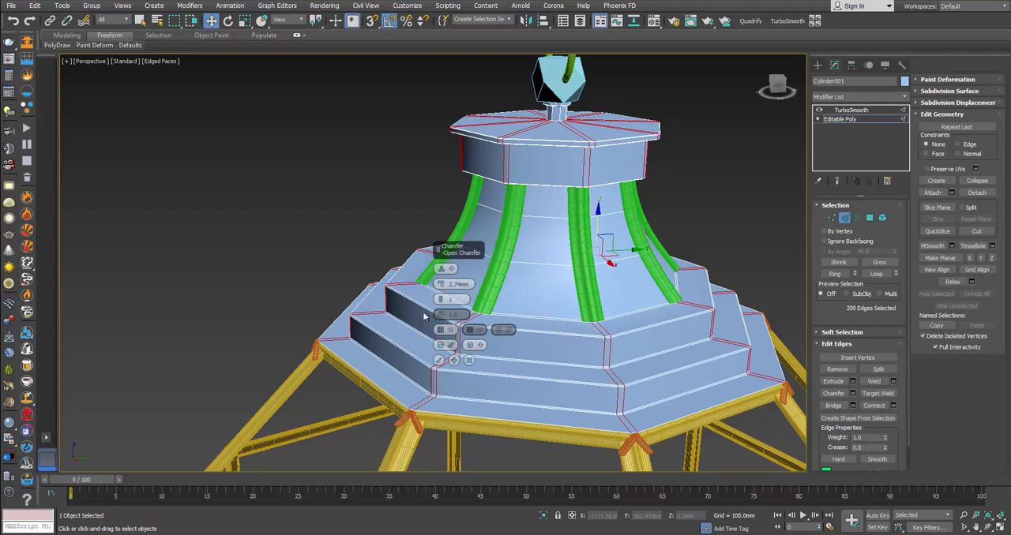
left_click(441, 298)
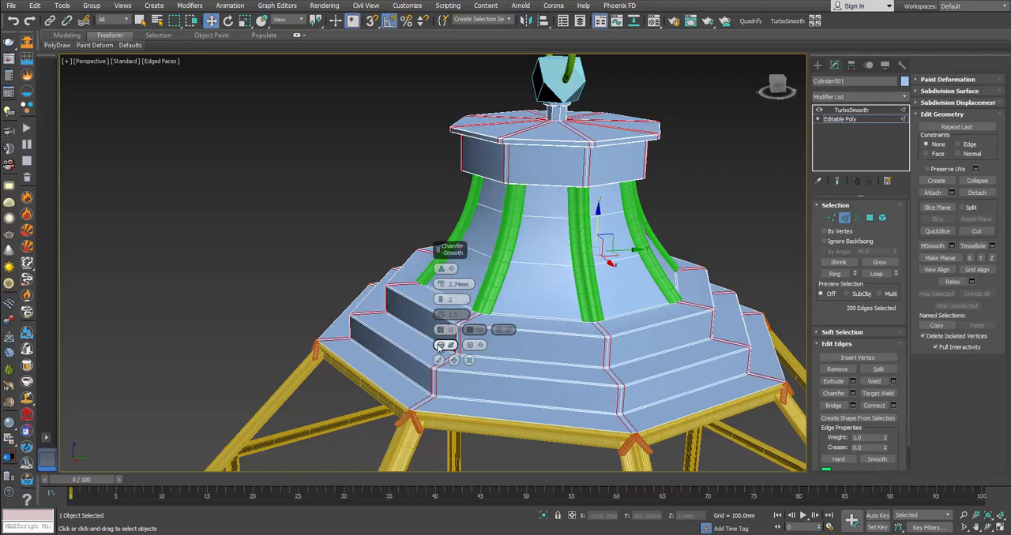
left_click(438, 360)
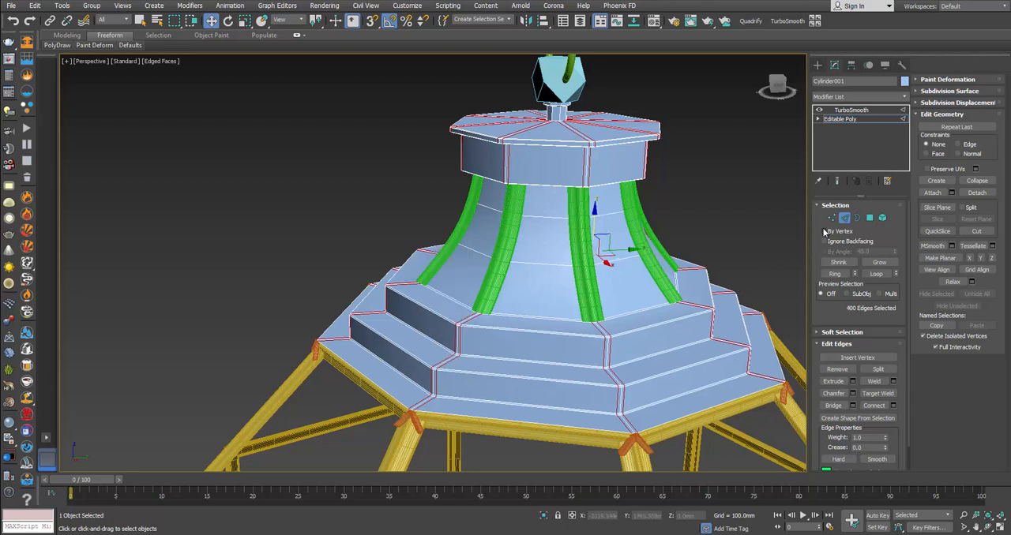
left_click(736, 229)
Step: Examine the smoothed canopy without edged faces and compare its corners and the lantern's bottom with the product photo
key("F4")
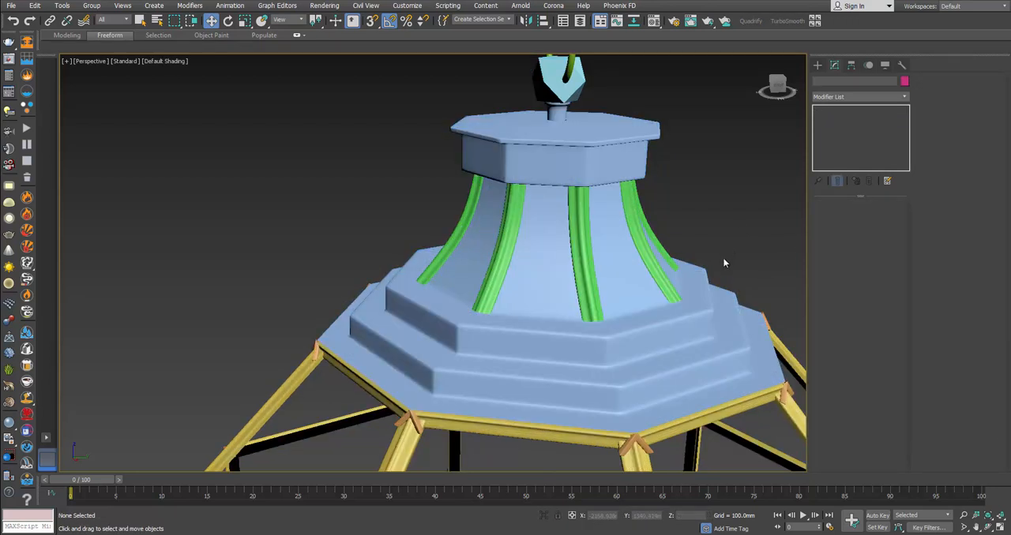
scroll(649, 286, "down", 3)
scroll(649, 287, "down", 8)
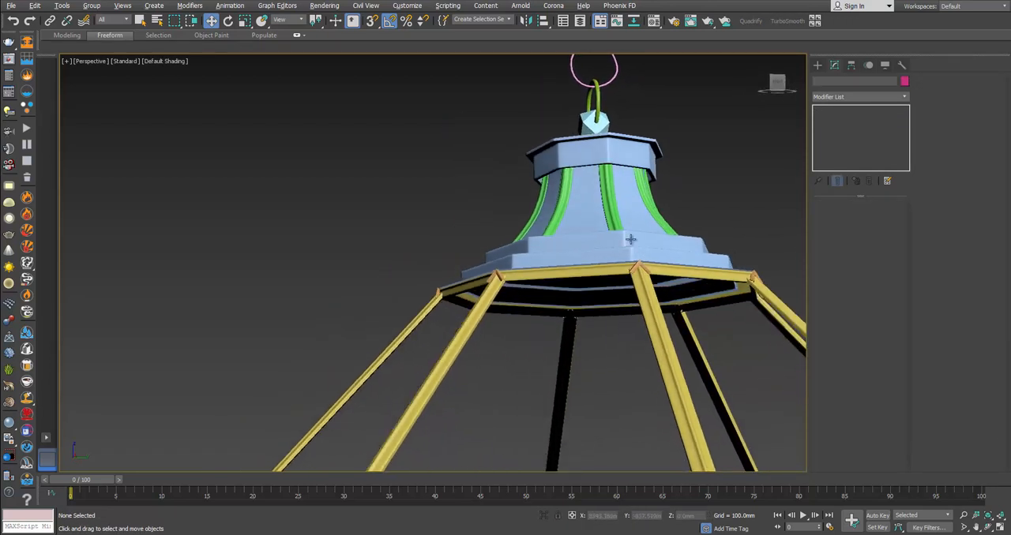
key("alt+Tab")
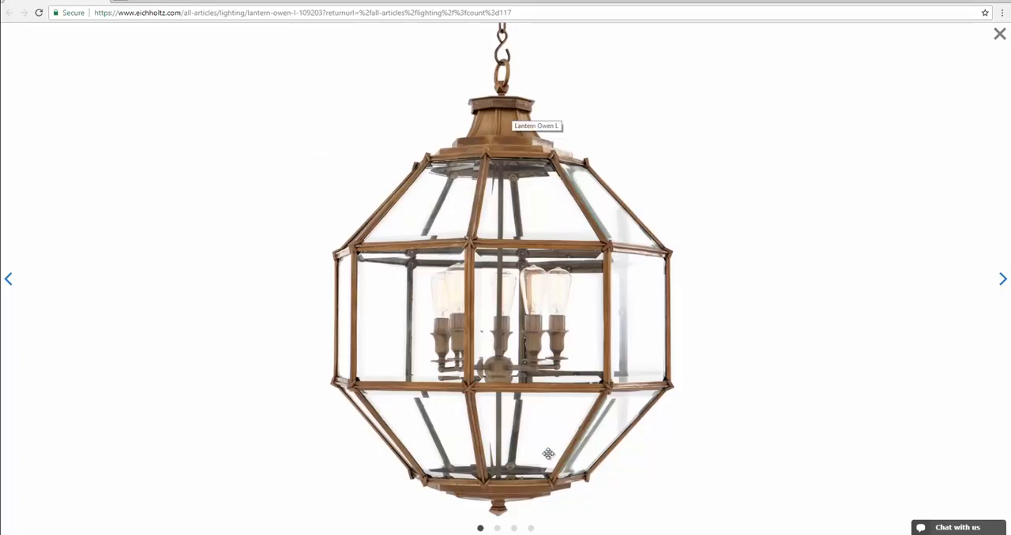
key("alt+Tab")
Step: Select the lantern's bottom cap and compare its underside with the product photo
middle_click_drag(586, 409, 525, 182)
scroll(537, 290, "up", 3)
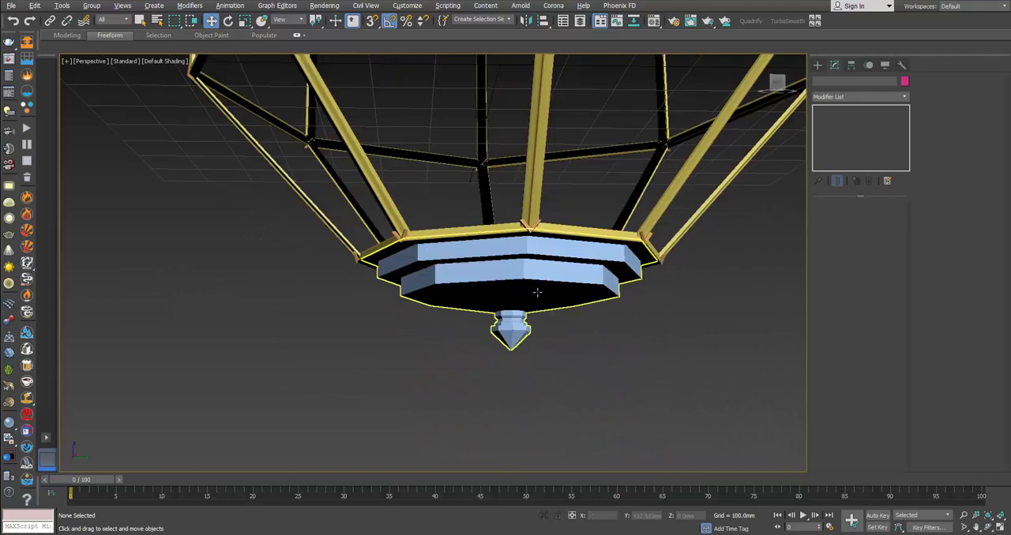
left_click(556, 317)
scroll(556, 317, "up", 5)
key("alt+Tab")
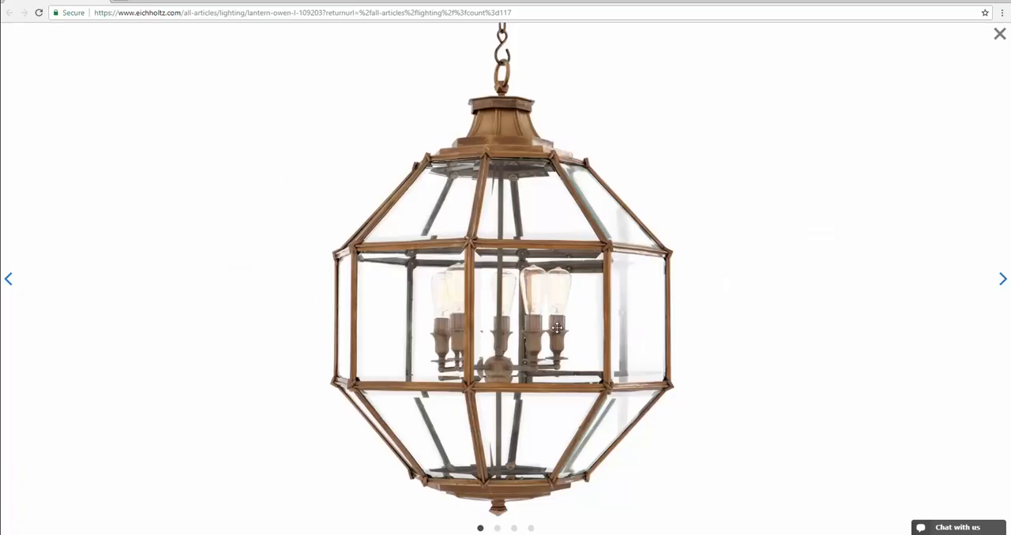
key("alt+Tab")
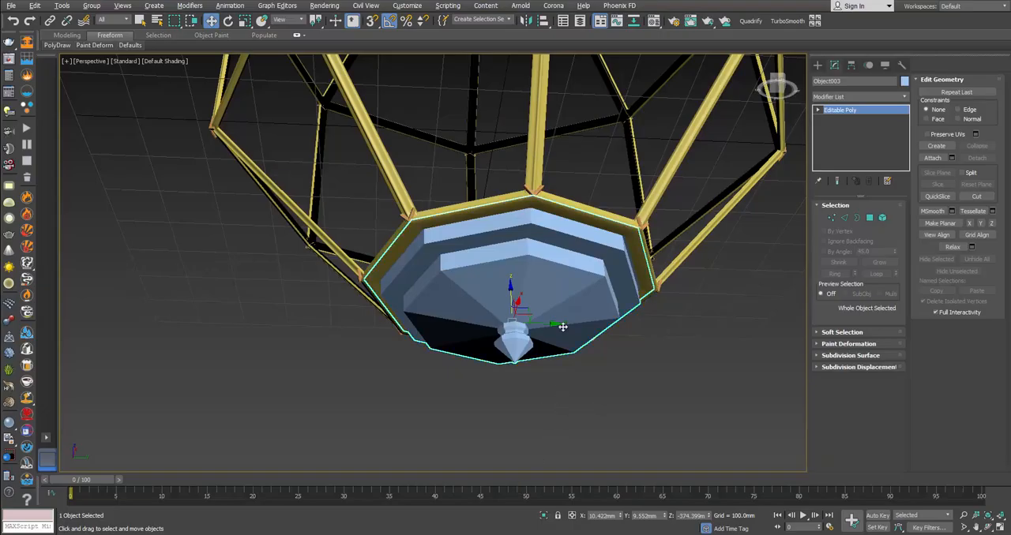
Step: Show edged faces and select the horizontal edge loops around the bottom cap's stepped tiers in edge editing
key("F4")
left_click(844, 218)
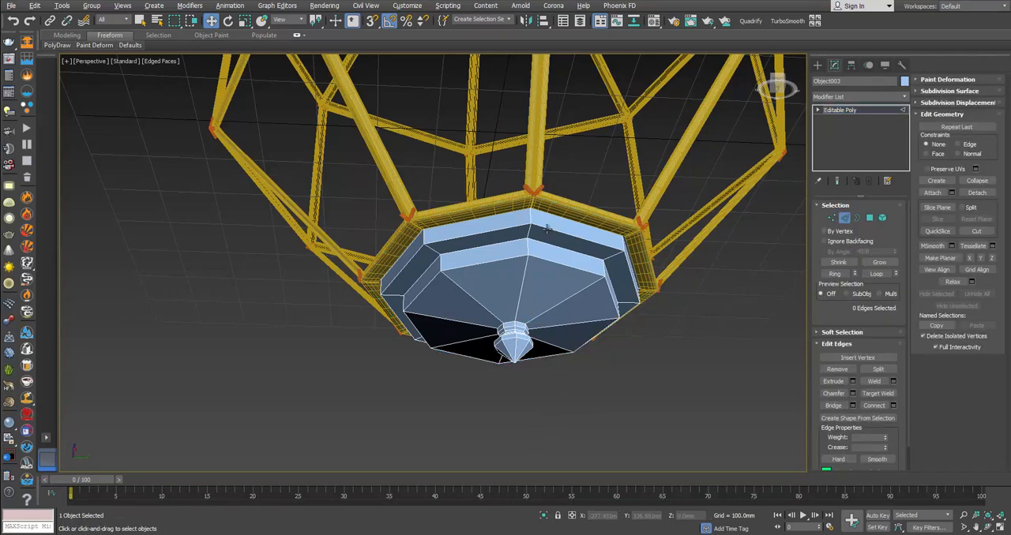
scroll(554, 227, "up", 3)
key("F3")
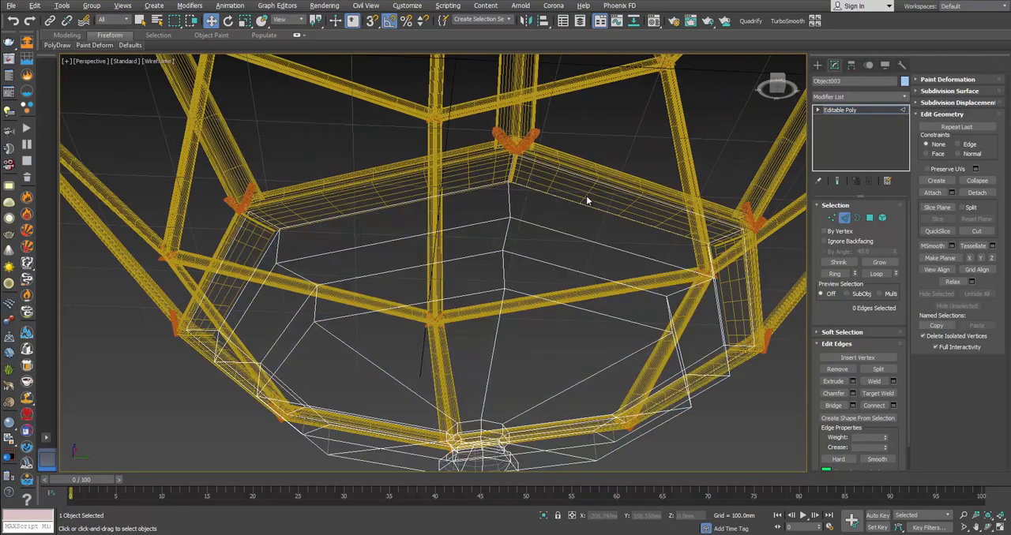
double_click(582, 206)
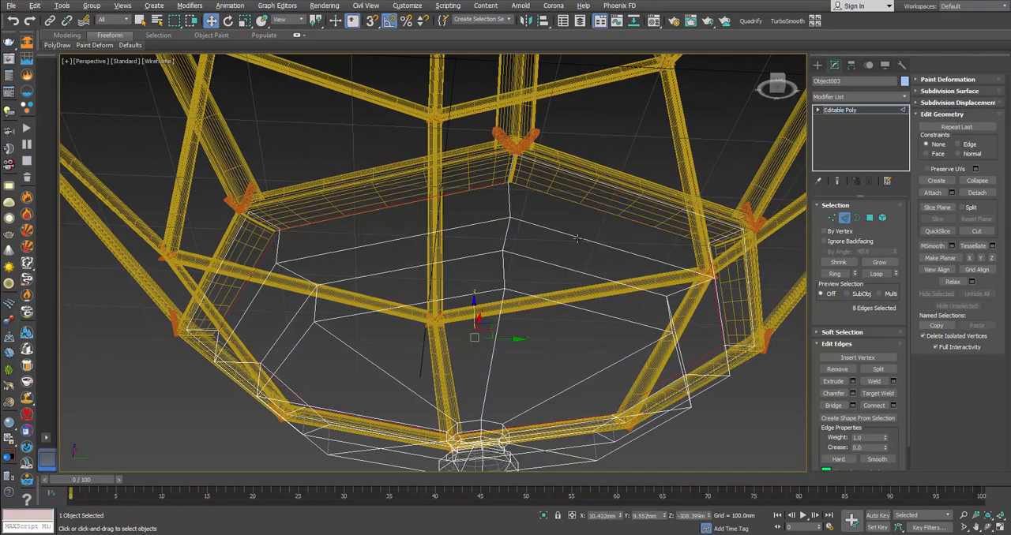
double_click(577, 238, "ctrl")
double_click(607, 280, "ctrl")
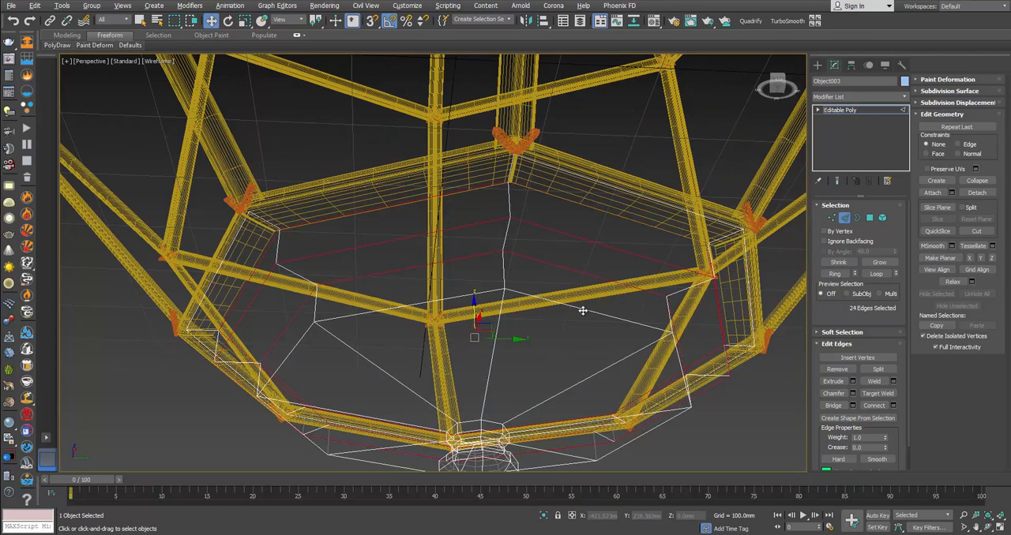
double_click(582, 310, "ctrl")
Step: Add the horizontal edge loops around the small finial under the bottom cap to the edge selection
key("F3")
middle_click_drag(557, 357, 519, 357)
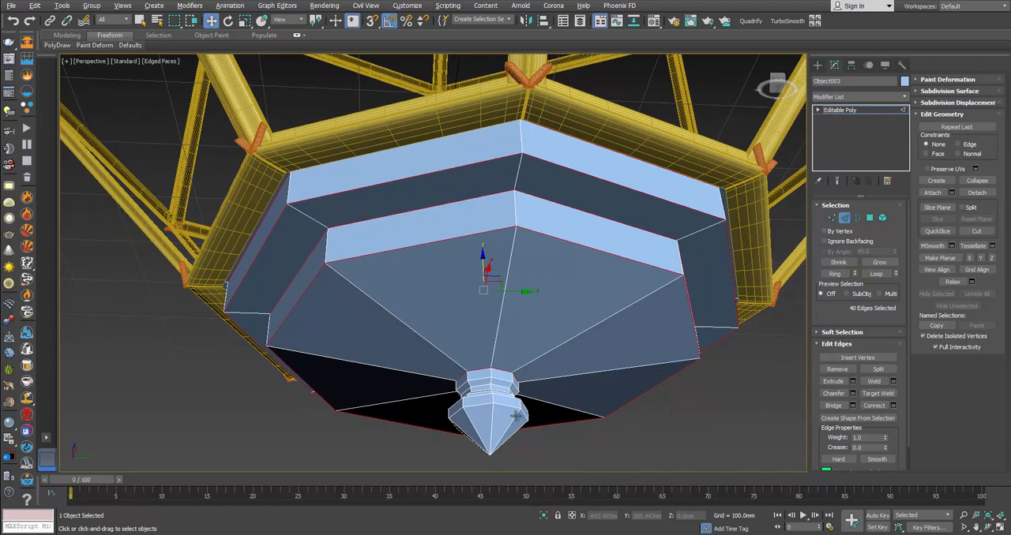
scroll(514, 414, "up", 3)
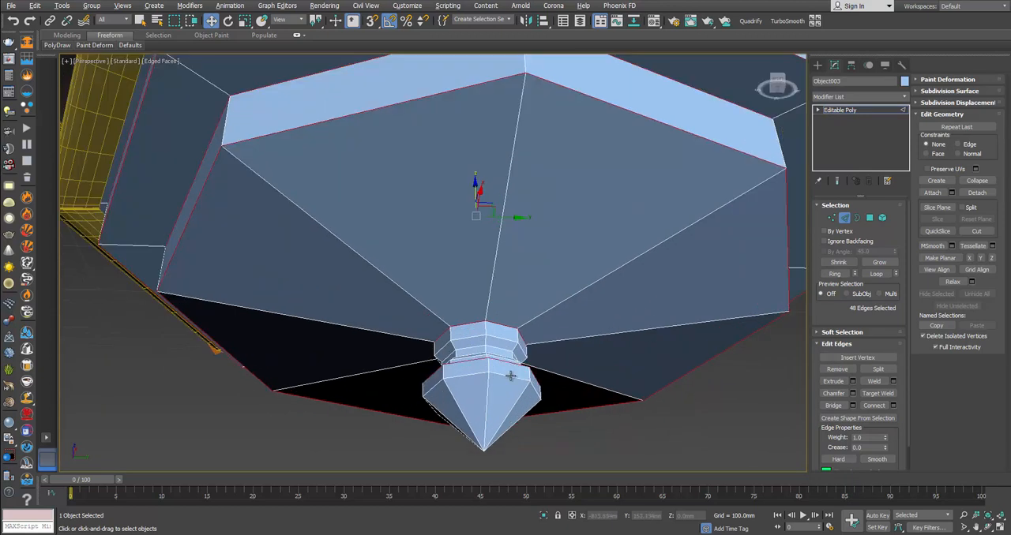
double_click(503, 339, "ctrl")
middle_click_drag(502, 339, 521, 351, "alt")
scroll(502, 399, "up", 3)
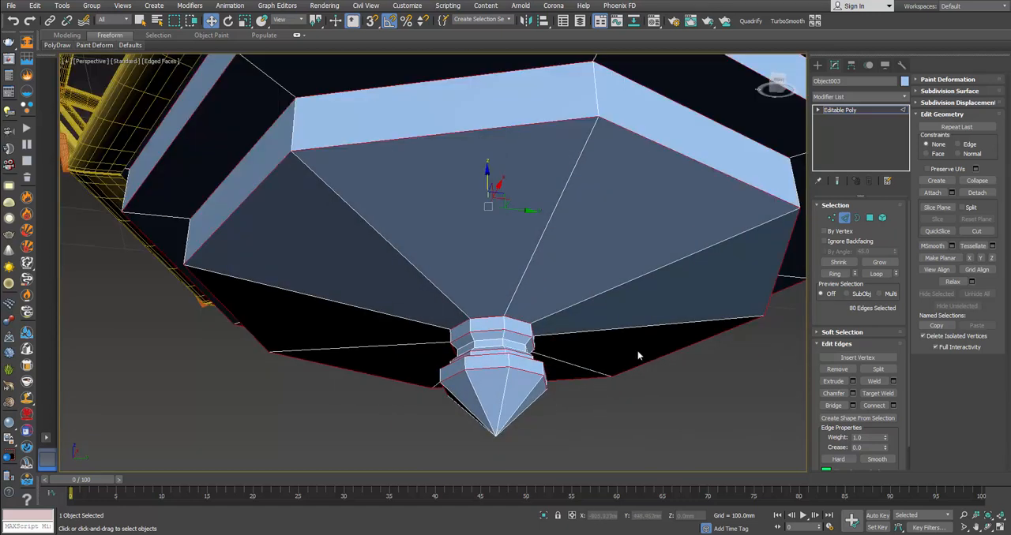
Step: Chamfer the selected horizontal loops of the bottom cap and finial by 0.4 mm with 1 segment and leave edge editing
left_click(852, 393)
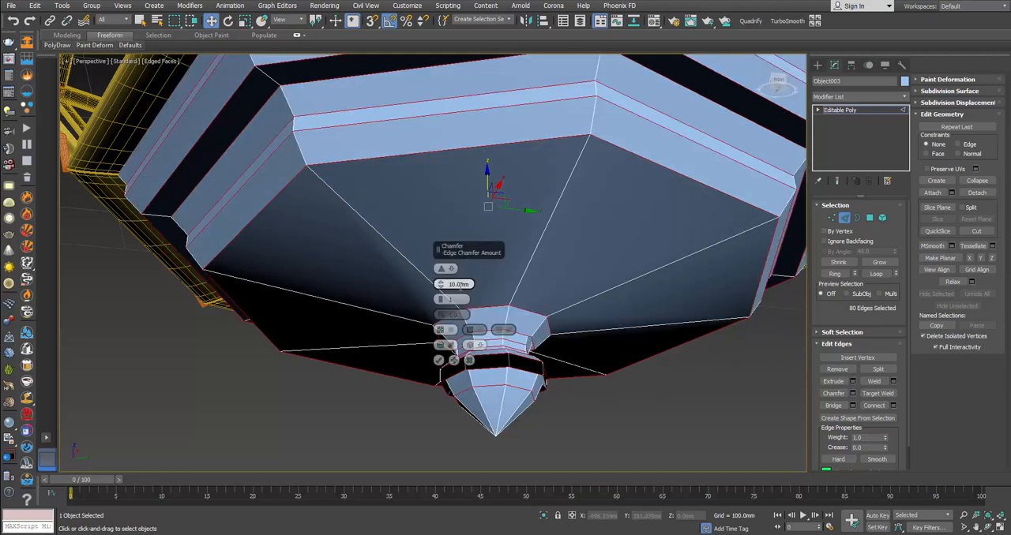
left_click_drag(443, 284, 442, 275)
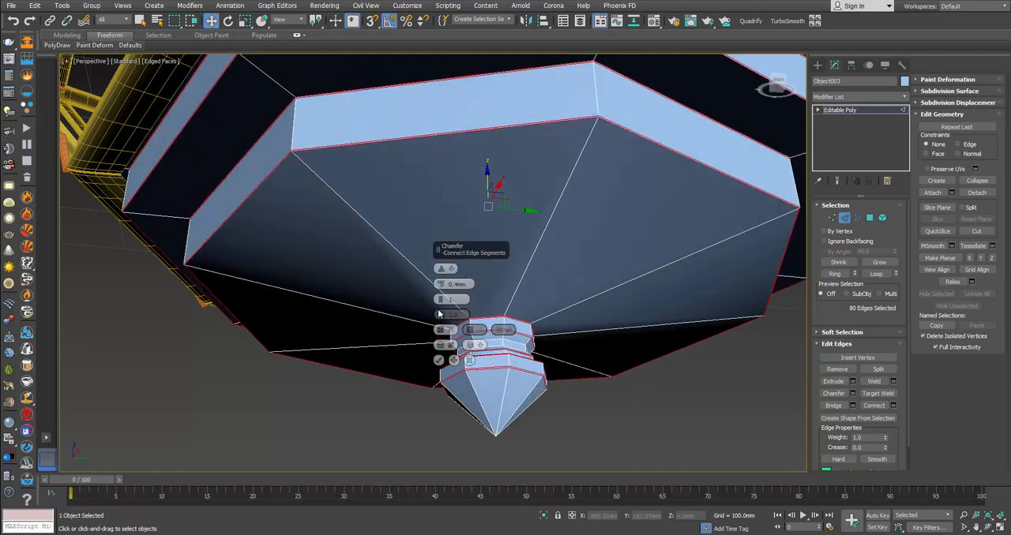
left_click(439, 361)
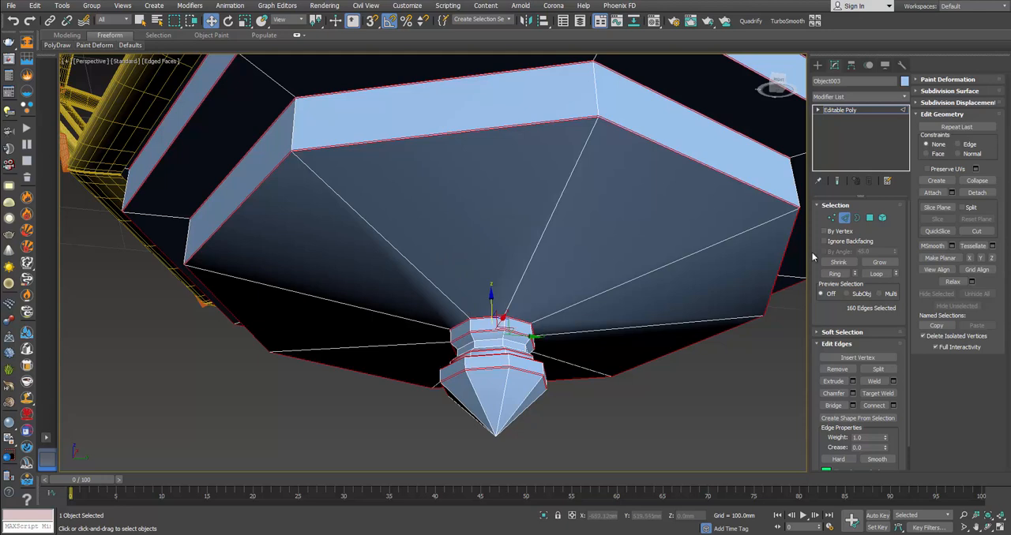
left_click(844, 217)
Step: Apply TurboSmooth to the bottom cap with 2 iterations
left_click(728, 383)
scroll(728, 382, "down", 5)
left_click(699, 308)
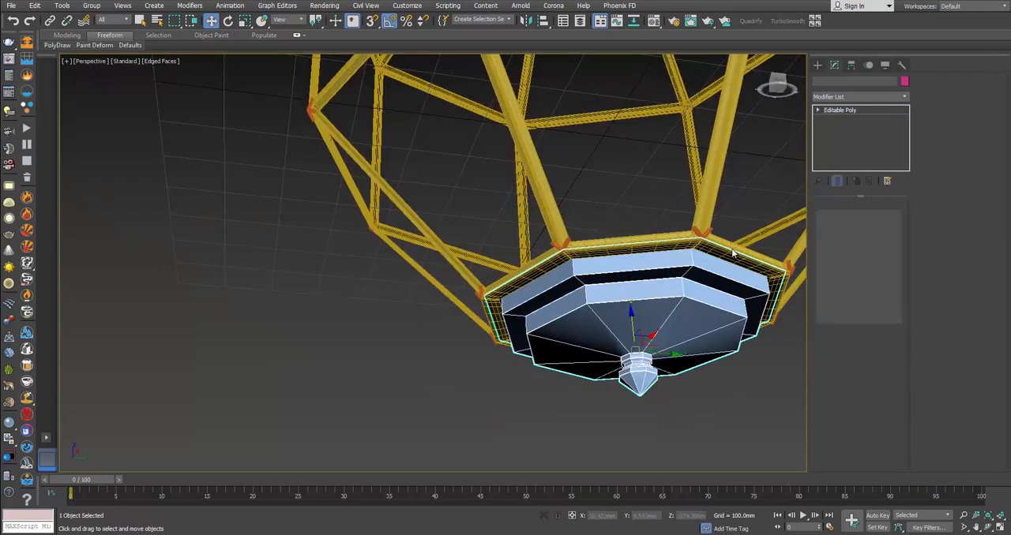
left_click(784, 23)
middle_click_drag(693, 251, 582, 231)
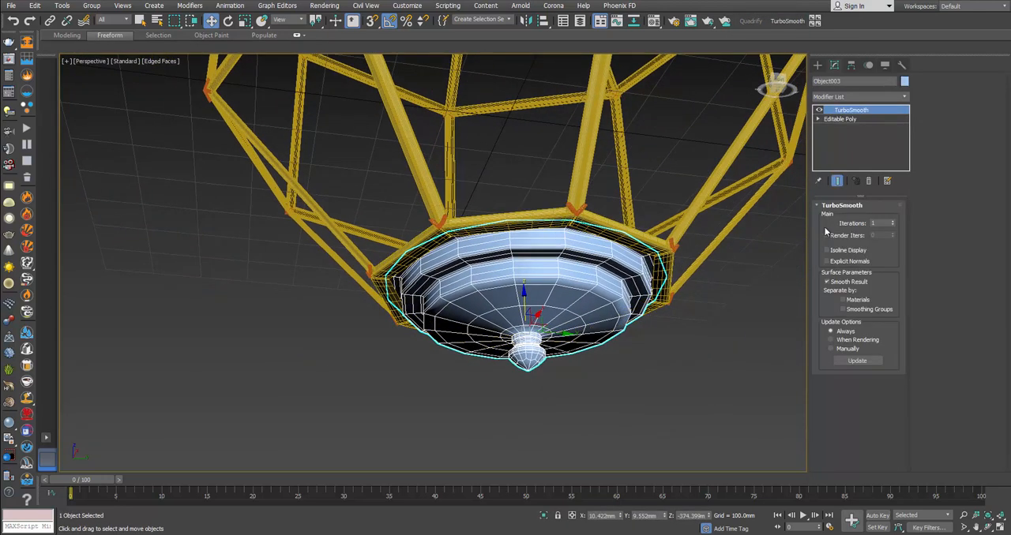
left_click(893, 222)
Step: Examine the smoothed bottom cap's corners from below without edged faces
left_click(731, 318)
key("F4")
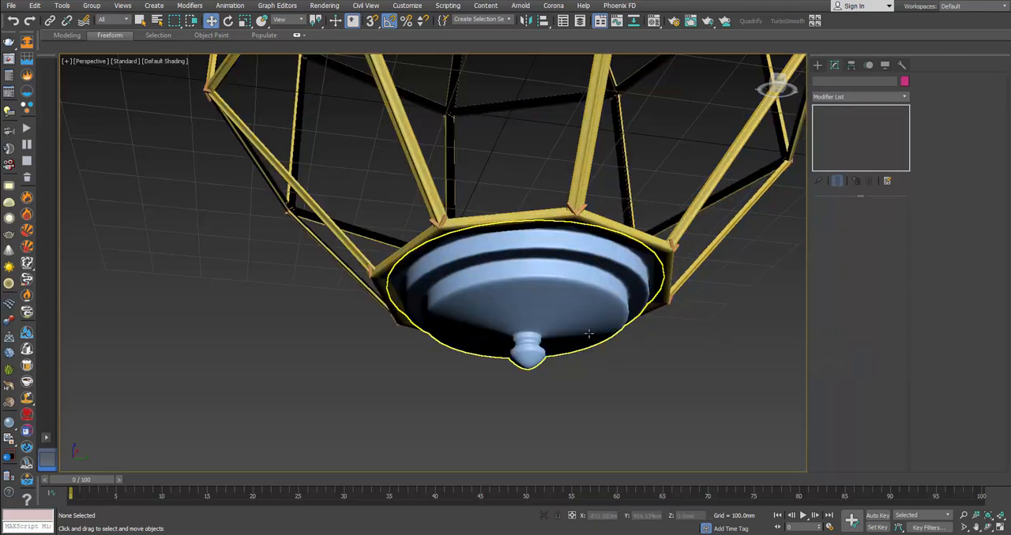
scroll(578, 335, "up", 4)
left_click(570, 273)
middle_click_drag(568, 263, 582, 244, "alt")
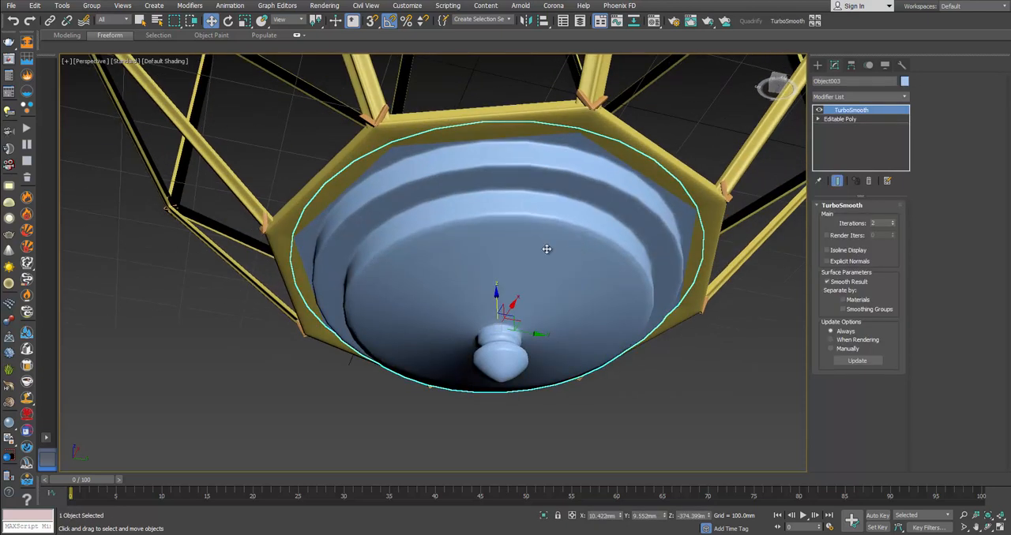
Step: Show edged faces and select all radial corner edge loops of the bottom cap in the base Editable Poly
key("F4")
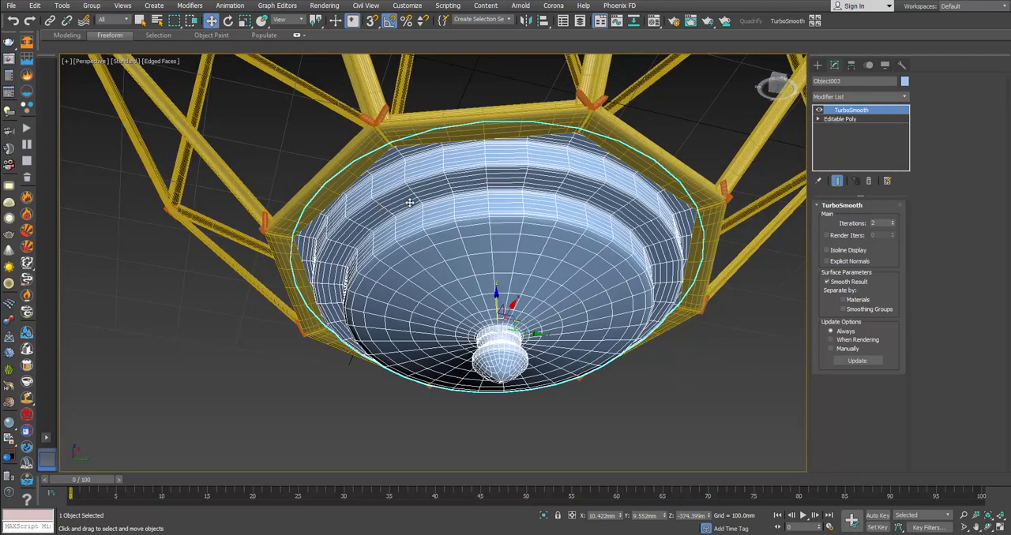
left_click(842, 119)
left_click(844, 217)
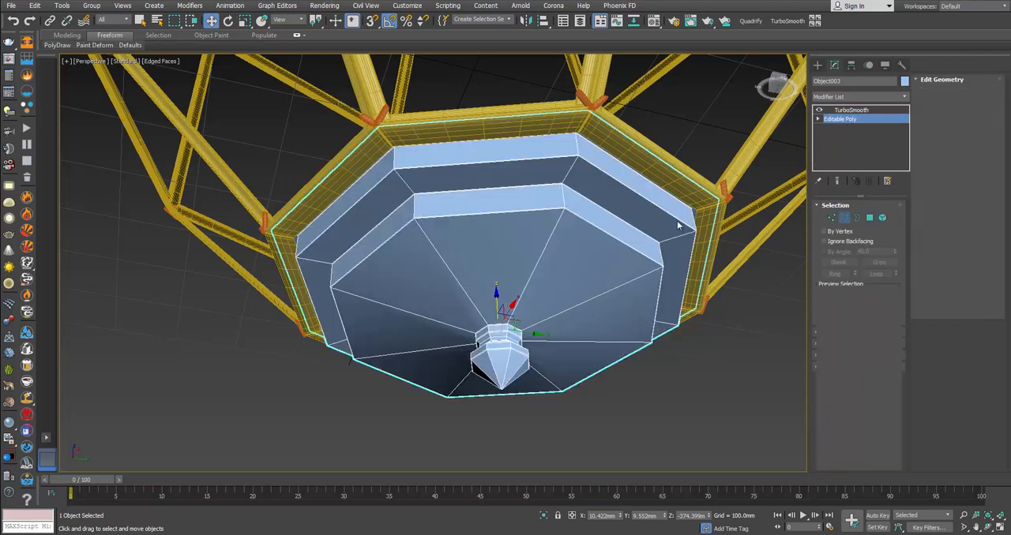
double_click(550, 237)
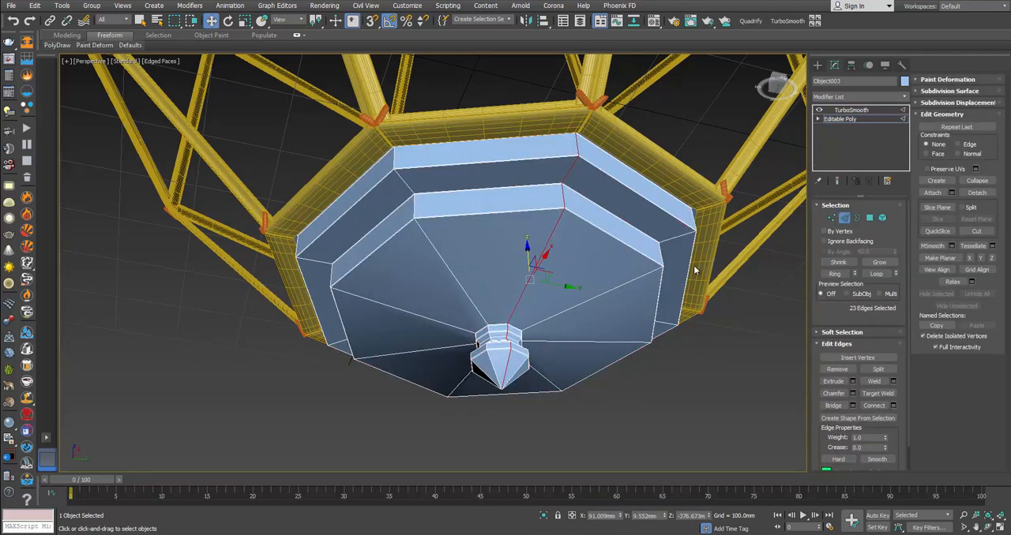
left_click(834, 273)
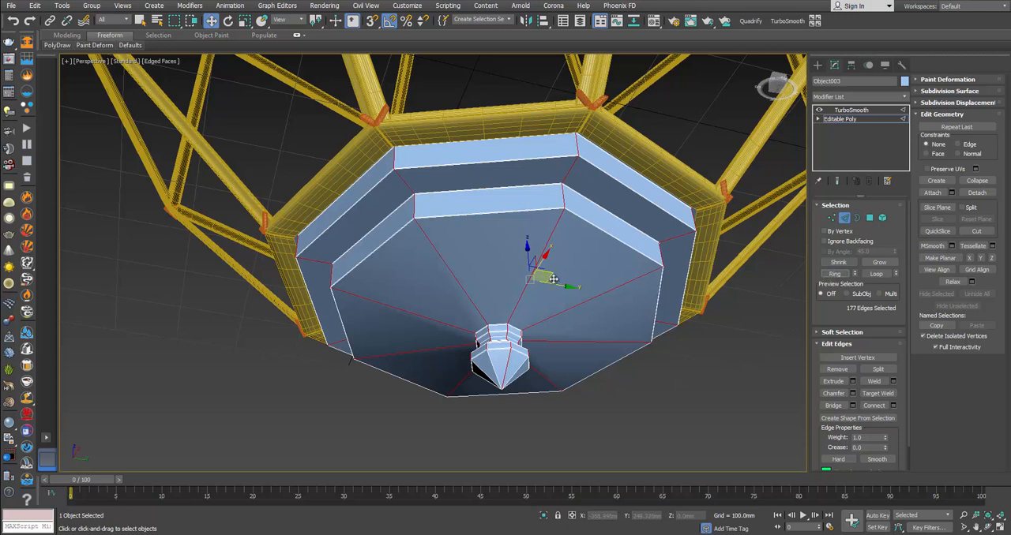
left_click(876, 274)
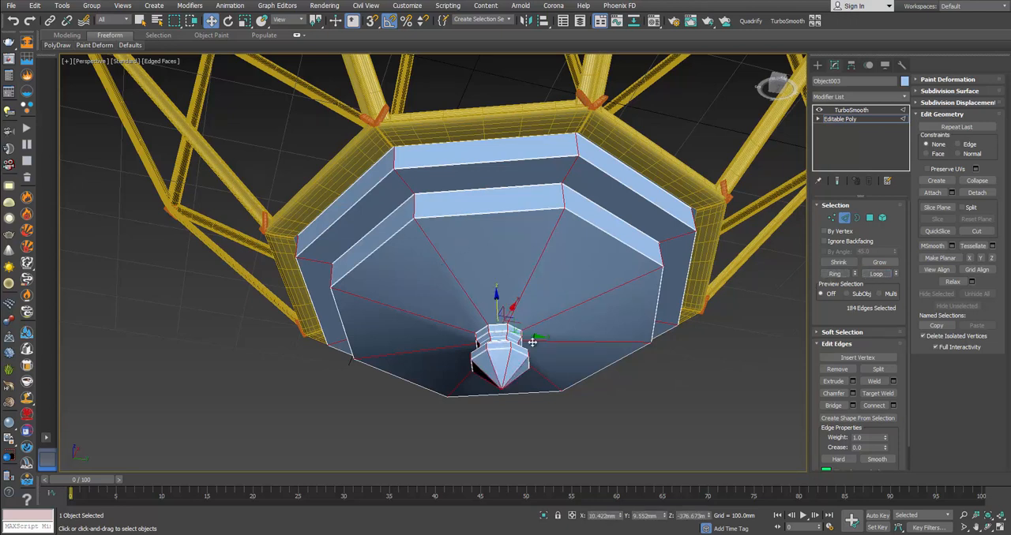
Step: Chamfer the bottom cap's radial corner edge loops by 0.4 mm with 1 segment, leave edge editing and deselect the cap
left_click(852, 393)
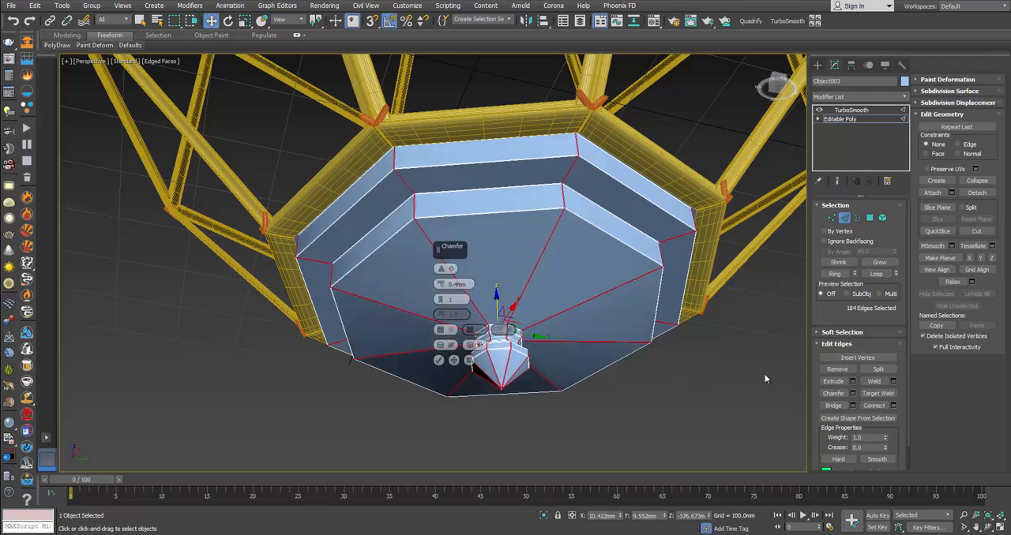
scroll(422, 260, "up", 3)
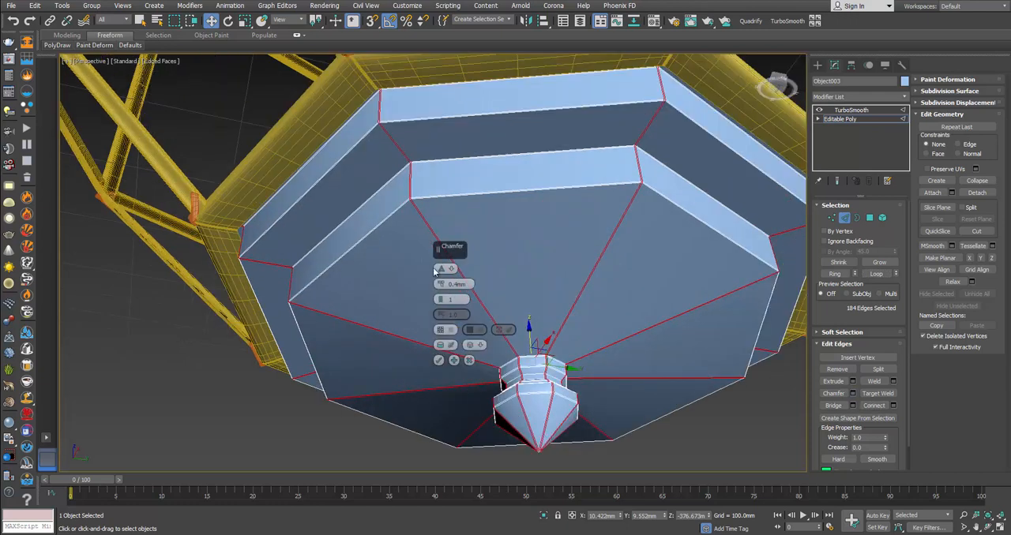
left_click(439, 360)
left_click(844, 218)
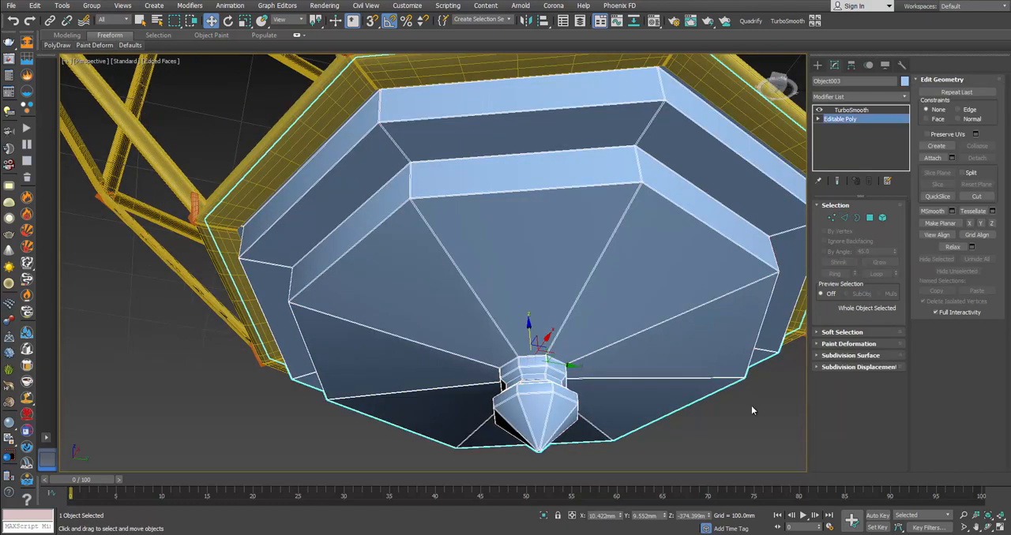
left_click(751, 407)
Step: Examine the whole lantern without edged faces and compare its canopy, hook and chain with the product photos
scroll(619, 316, "down", 3)
middle_click_drag(616, 316, 635, 338, "alt")
scroll(609, 343, "down", 4)
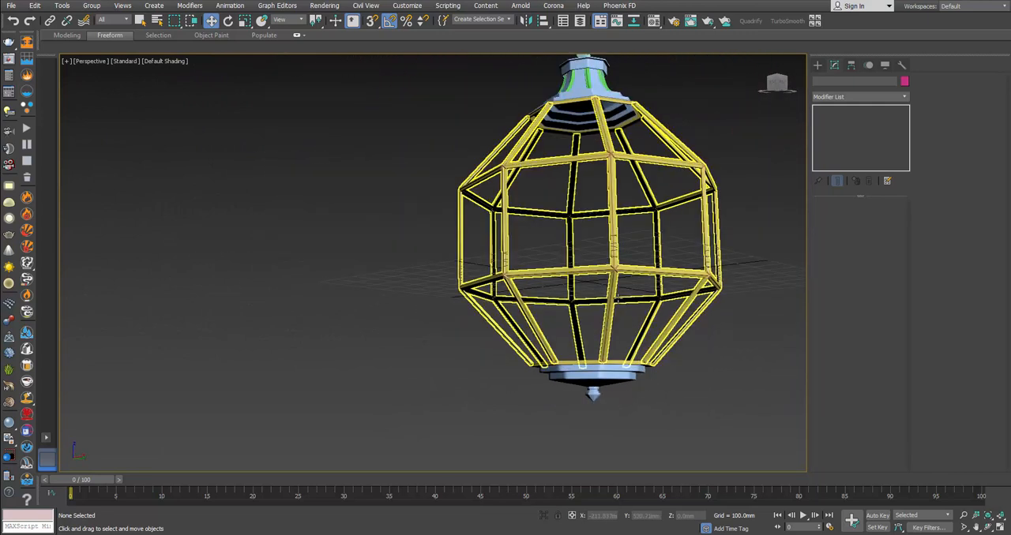
middle_click_drag(618, 298, 525, 339)
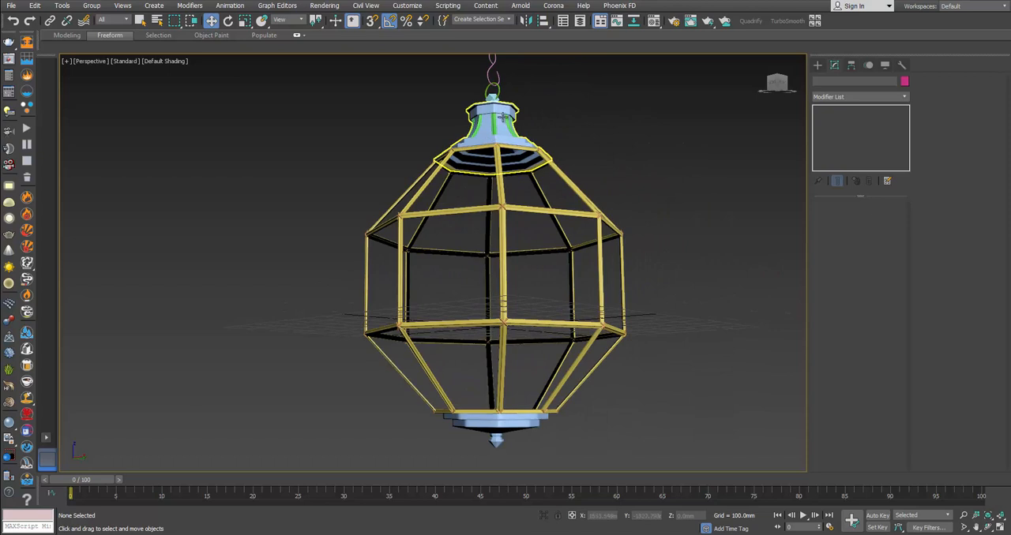
middle_click_drag(502, 117, 512, 182, "alt")
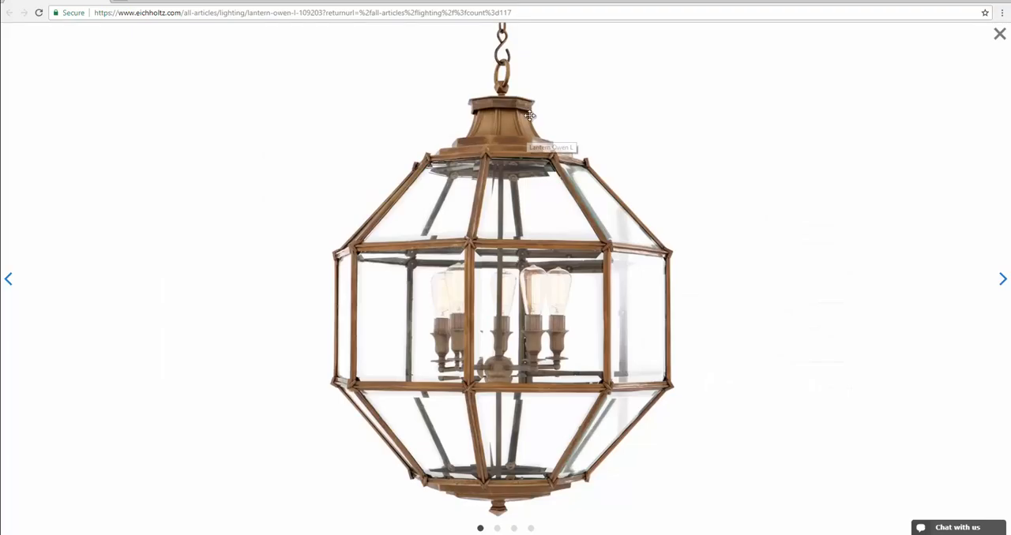
left_click(10, 279)
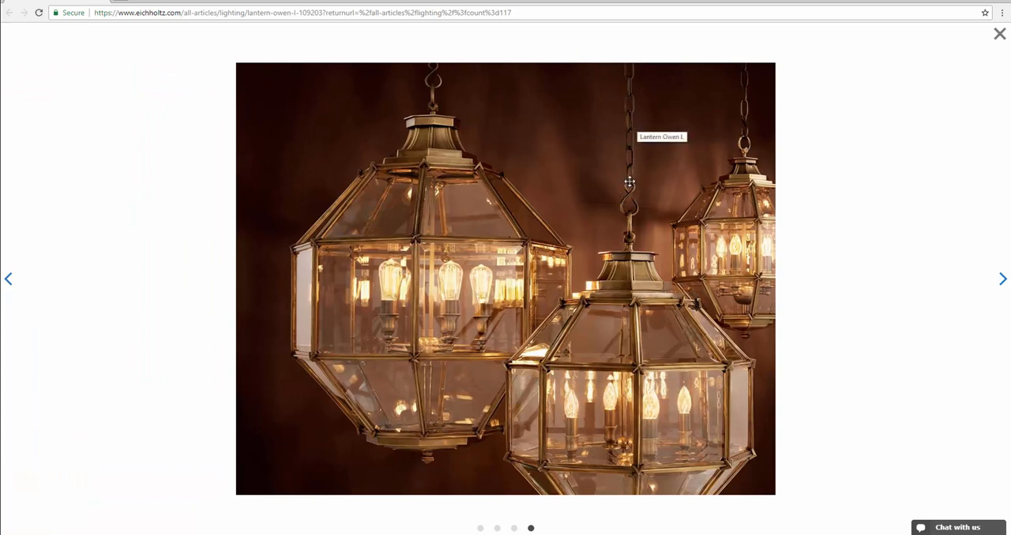
key("alt+Tab")
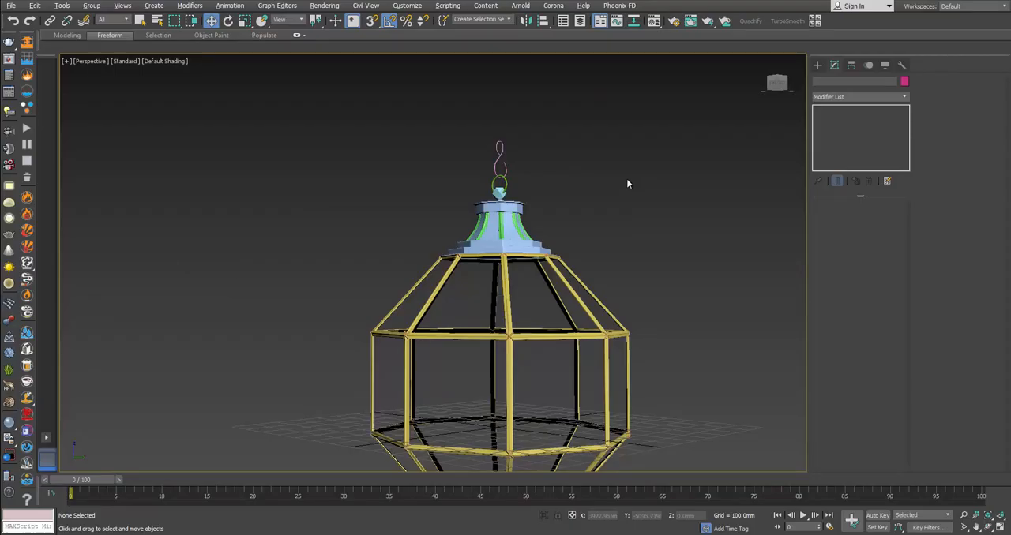
key("alt+Tab")
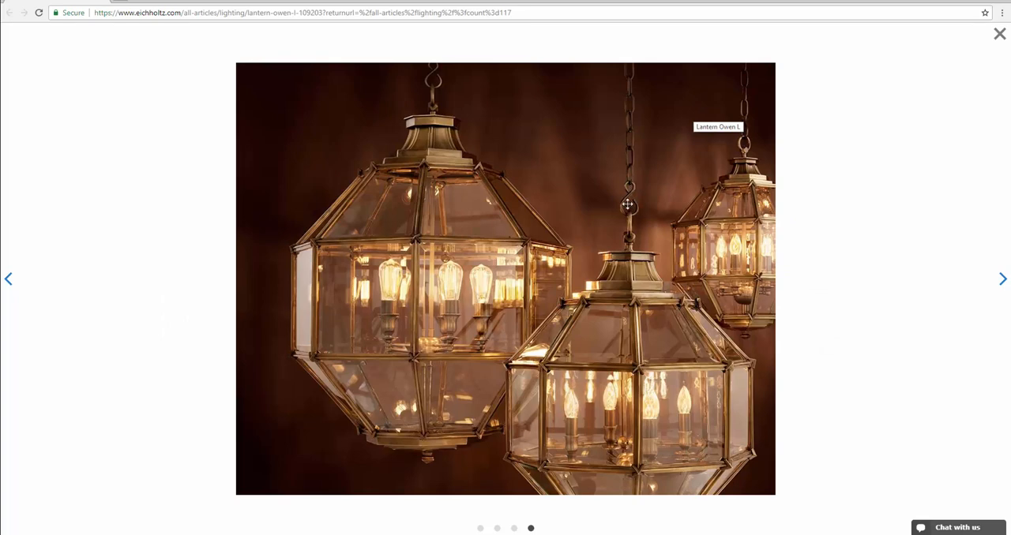
key("alt+Tab")
Step: Increase the rendering thickness of the ring and of the S-shaped hook above the canopy
left_click(494, 158)
scroll(493, 154, "up", 5)
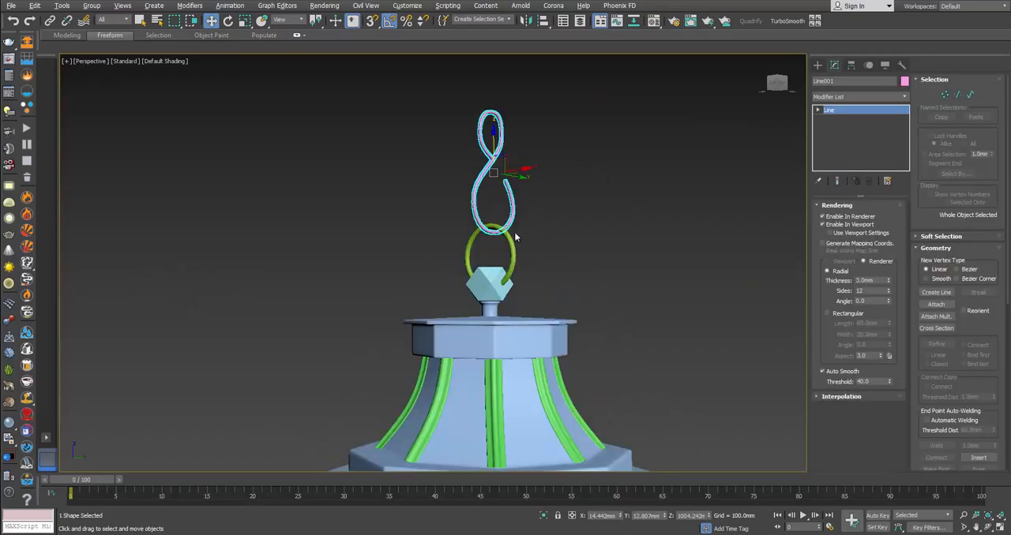
left_click(512, 243)
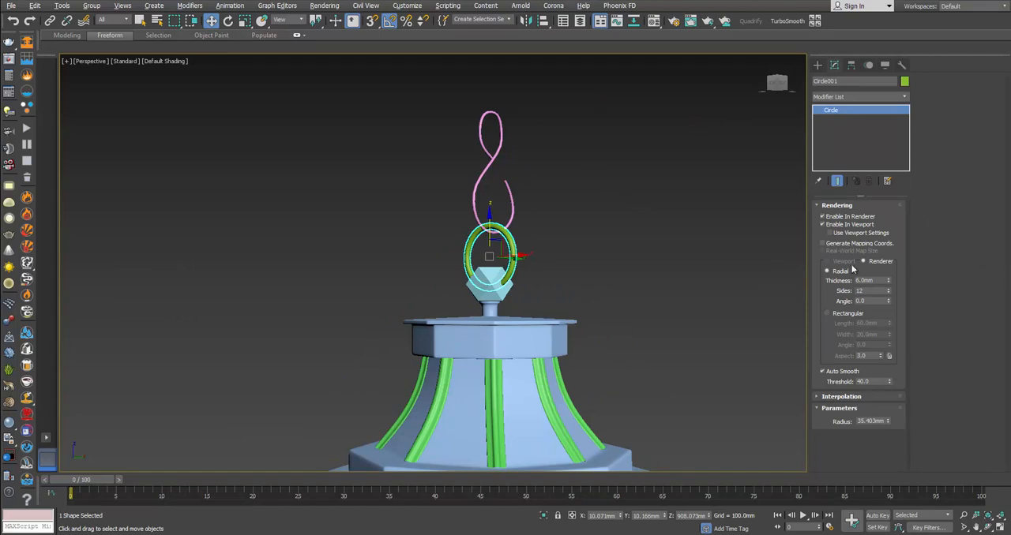
left_click_drag(888, 281, 893, 253)
left_click(515, 220)
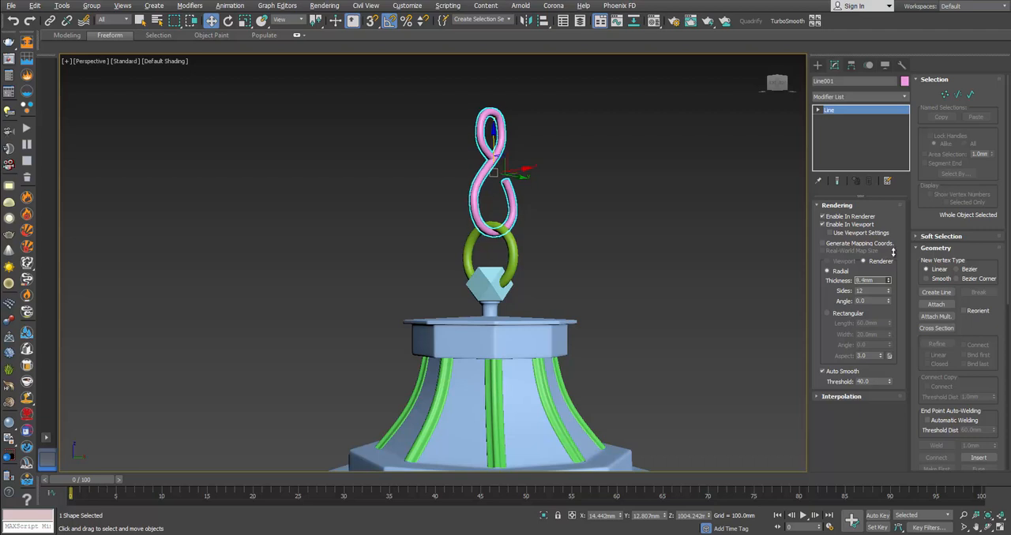
left_click(590, 201)
left_click(499, 161)
left_click(675, 173)
Step: Create a tube at the top of the hook's upper loop in the Left view, radii about 18 and 10 mm, height about 15 mm
left_click(818, 67)
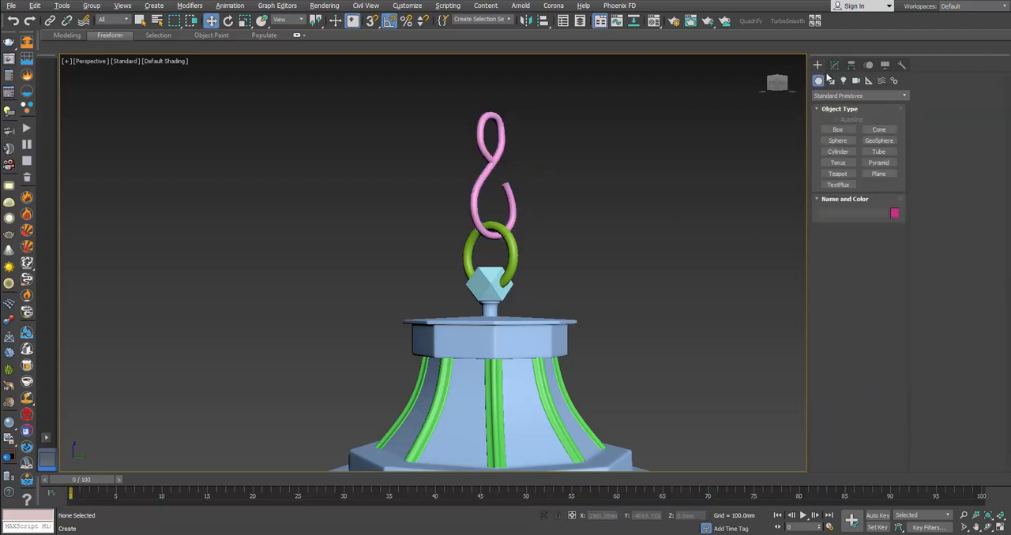
middle_click_drag(665, 183, 696, 184, "alt")
left_click(878, 151)
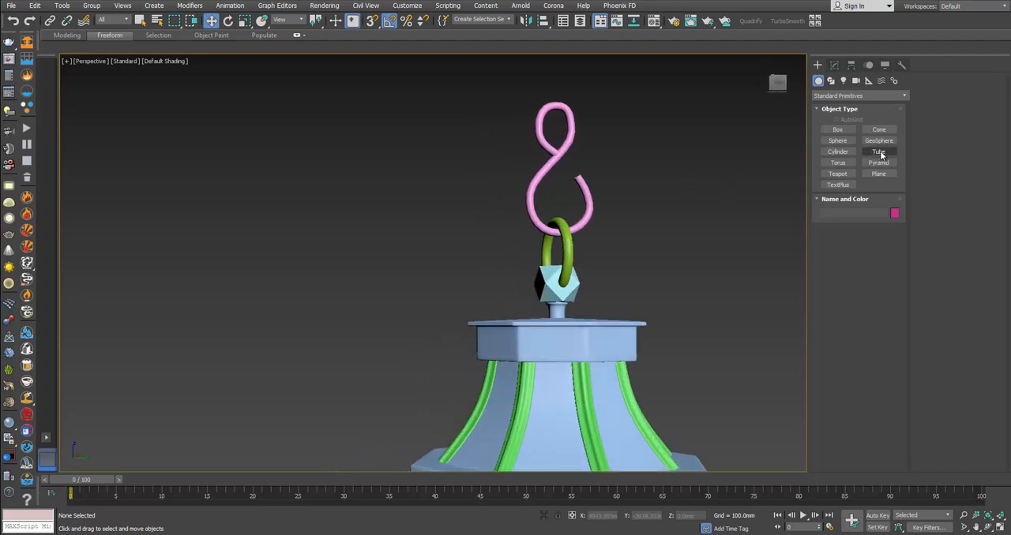
key("alt+w")
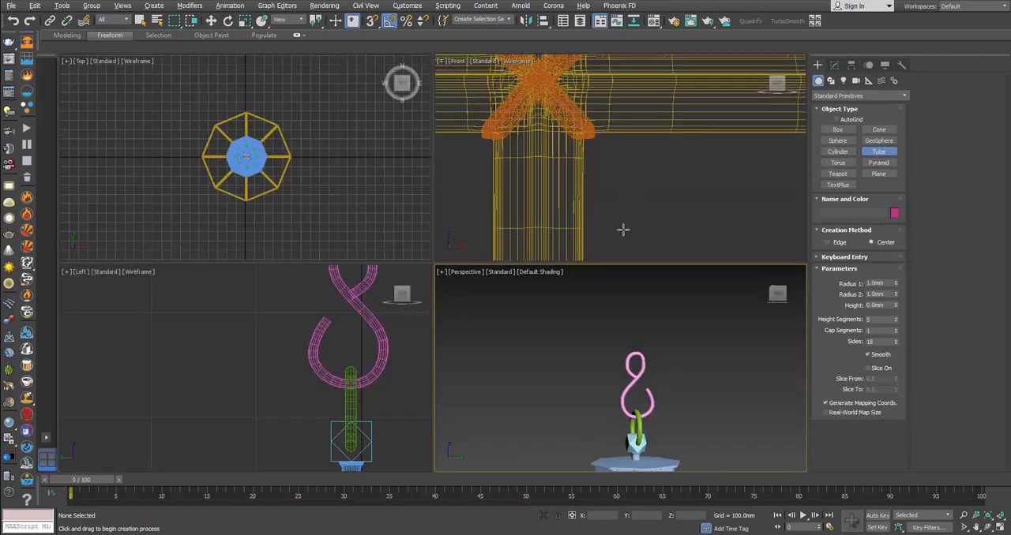
scroll(621, 178, "down", 4)
scroll(309, 363, "up", 4)
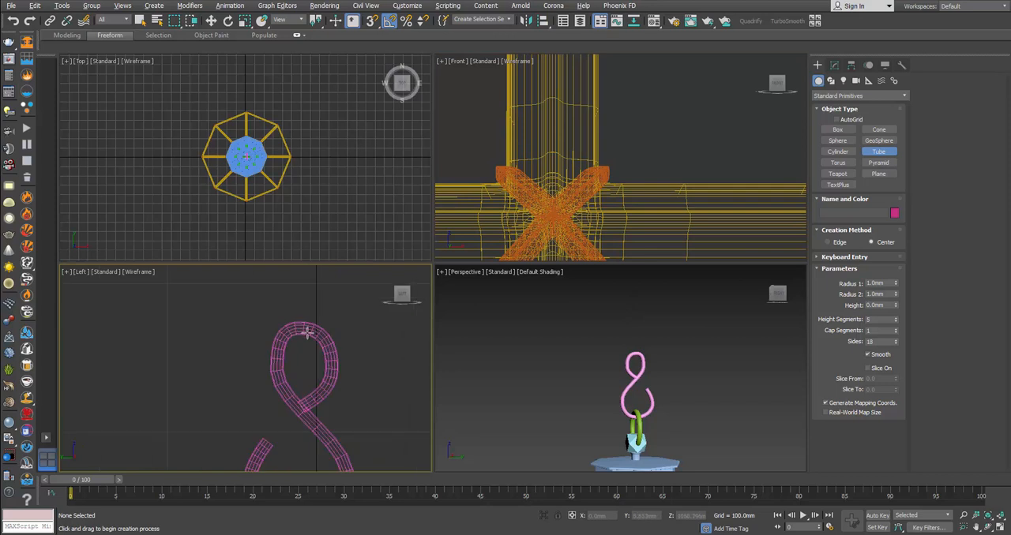
left_click_drag(304, 311, 325, 328)
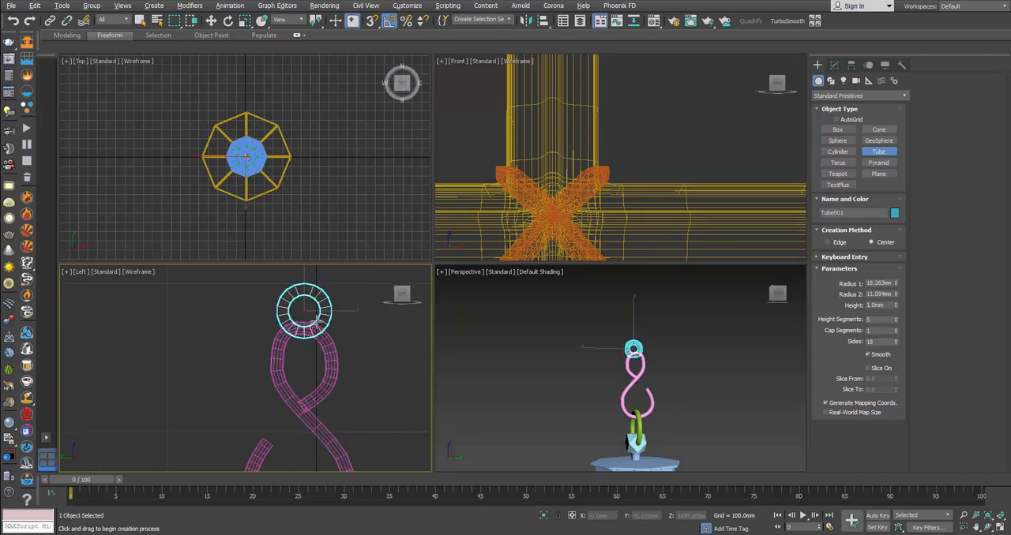
right_click(317, 323)
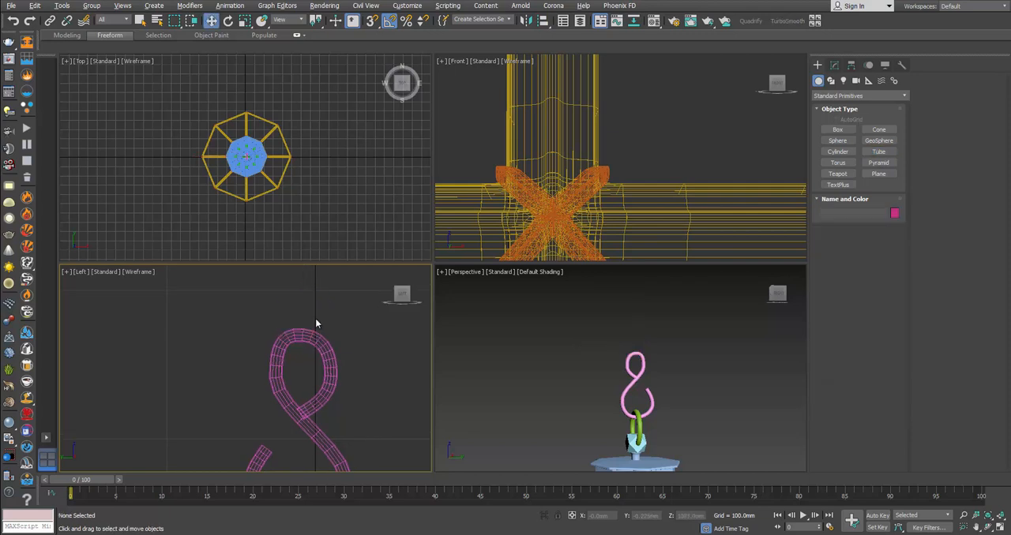
left_click(878, 150)
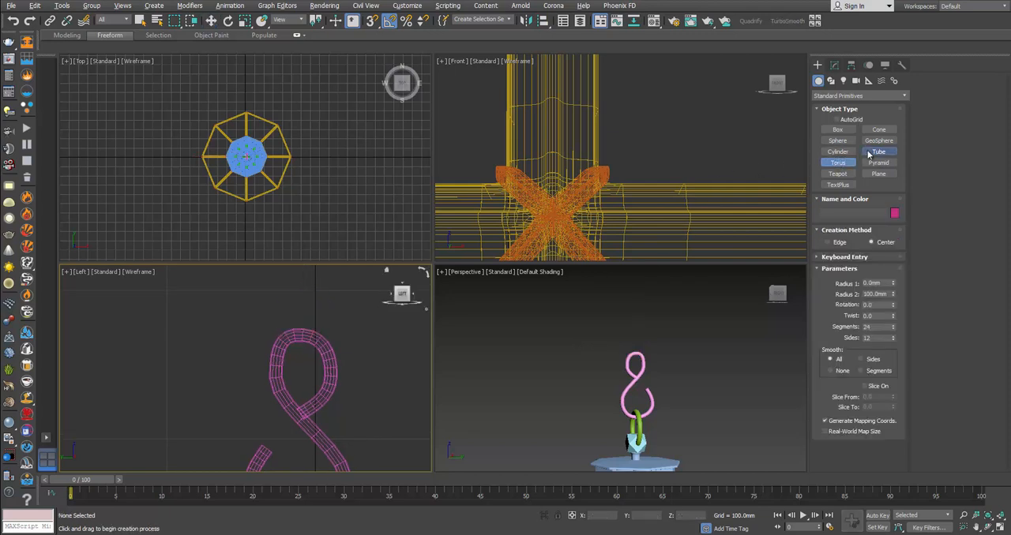
left_click_drag(304, 325, 323, 344)
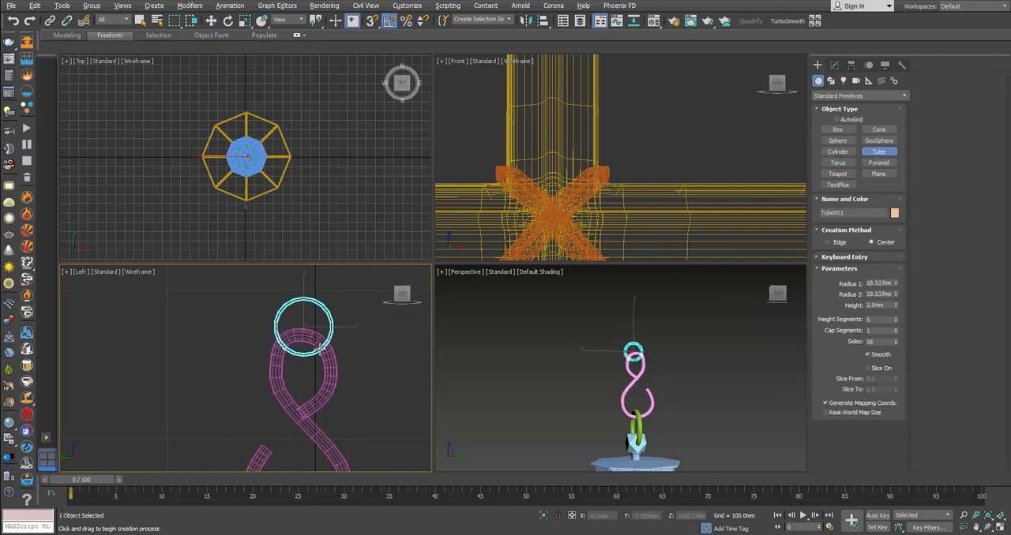
left_click(316, 337)
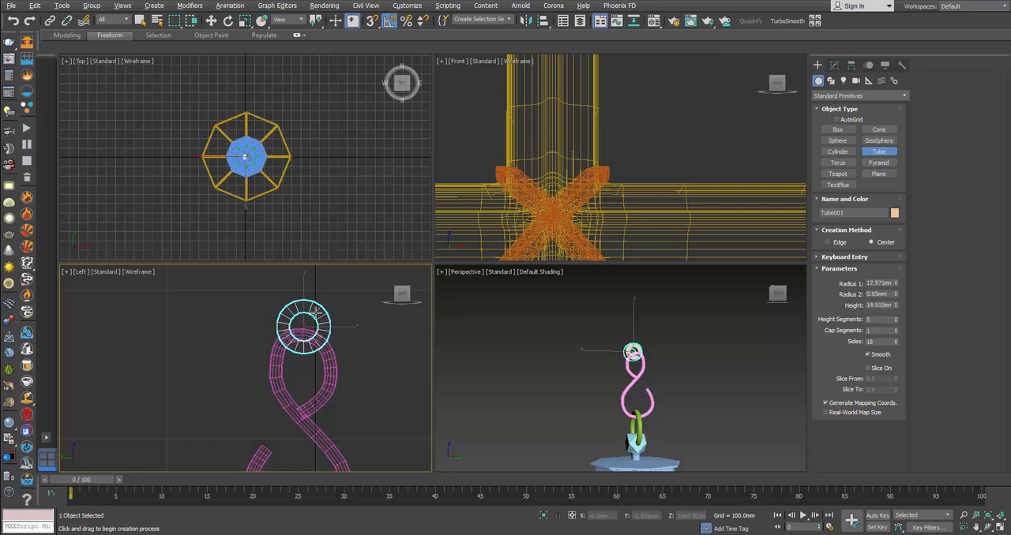
left_click(316, 312)
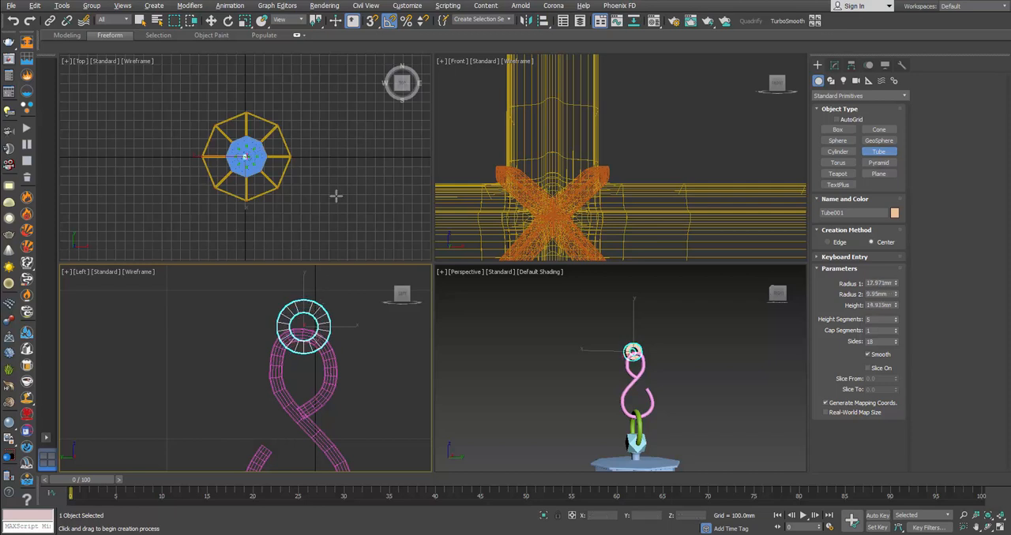
Step: Reduce the tube to 1 height segment and 8 sides, and rotate it until a flat side faces up
left_click_drag(895, 346, 896, 342)
left_click(896, 342)
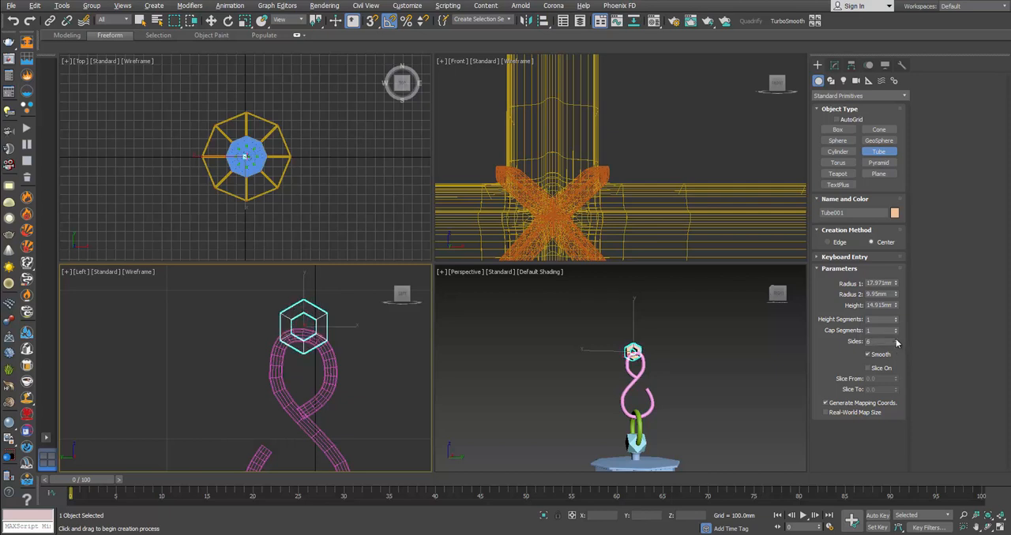
left_click_drag(896, 342, 896, 339)
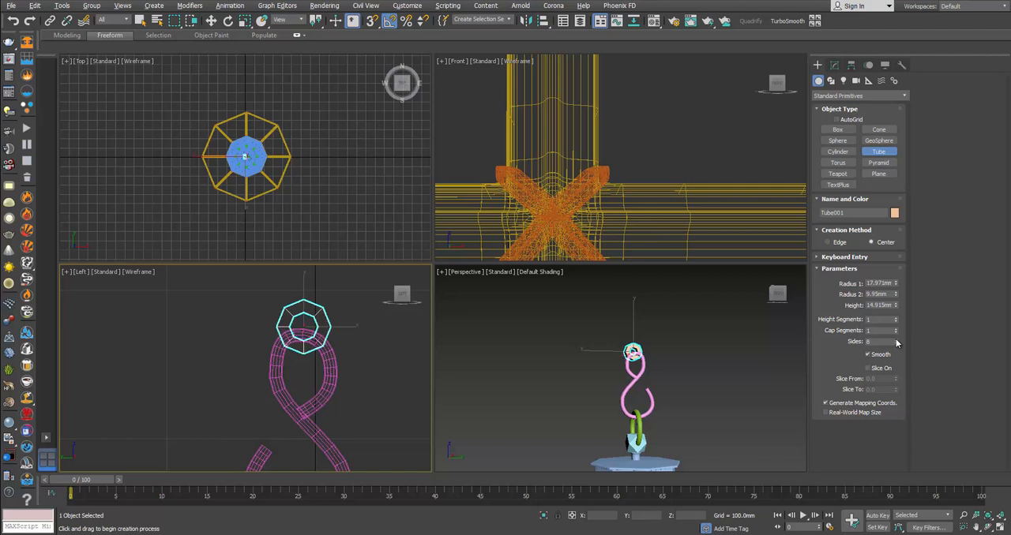
key("e")
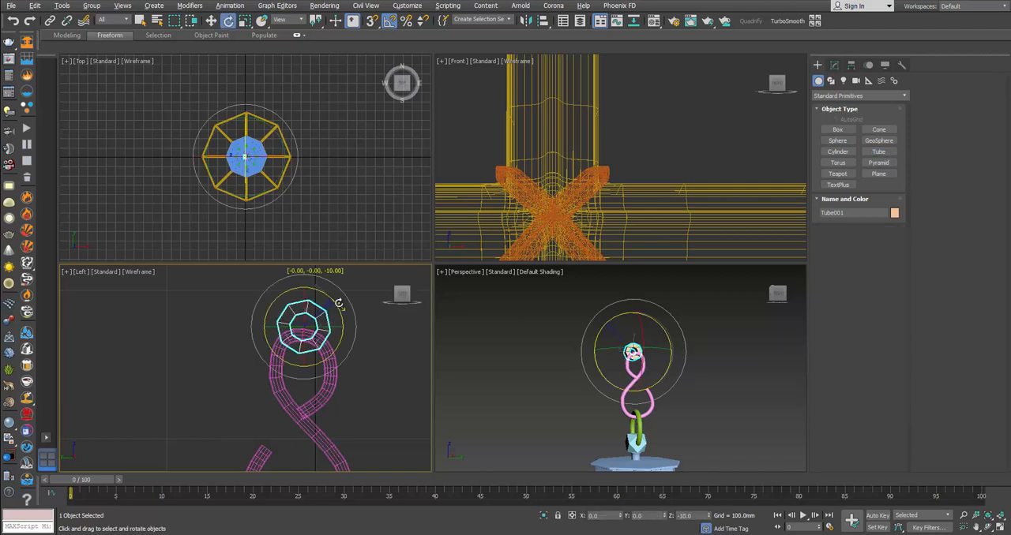
left_click_drag(345, 304, 345, 305)
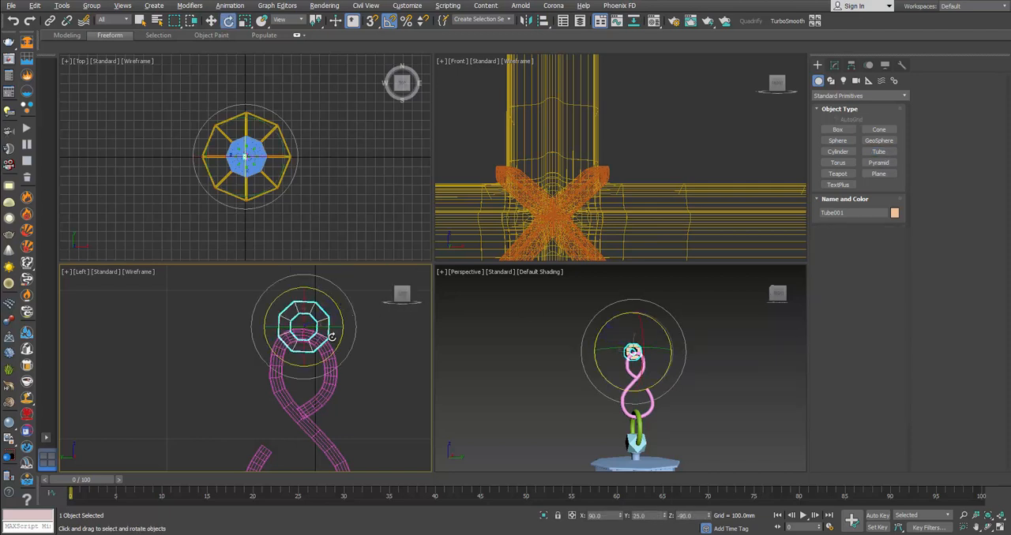
Step: Convert the tube to Editable Poly and move its upper vertices up to stretch it into an elongated chain link
right_click(352, 332)
mouse_move(450, 417)
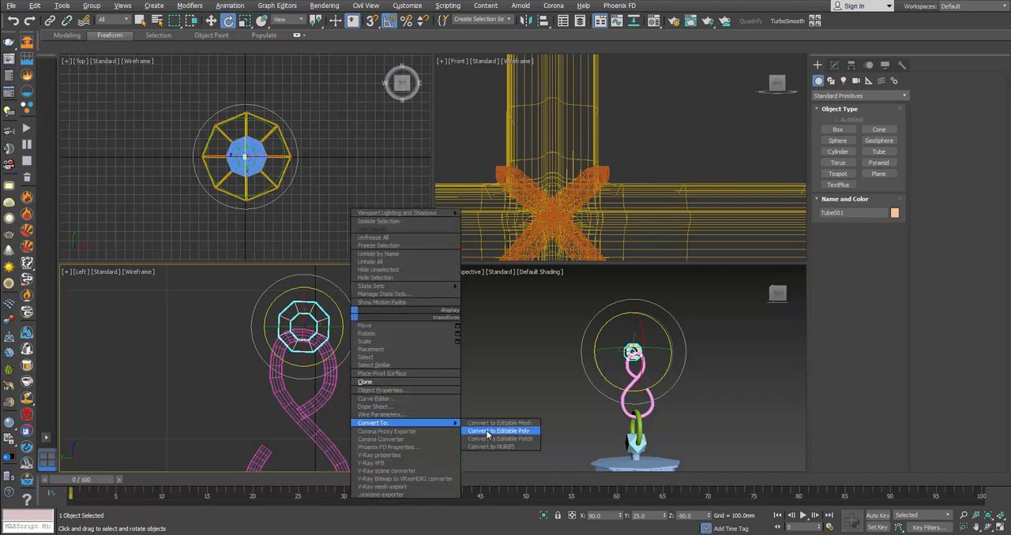
left_click(486, 435)
scroll(316, 371, "up", 3)
key("1")
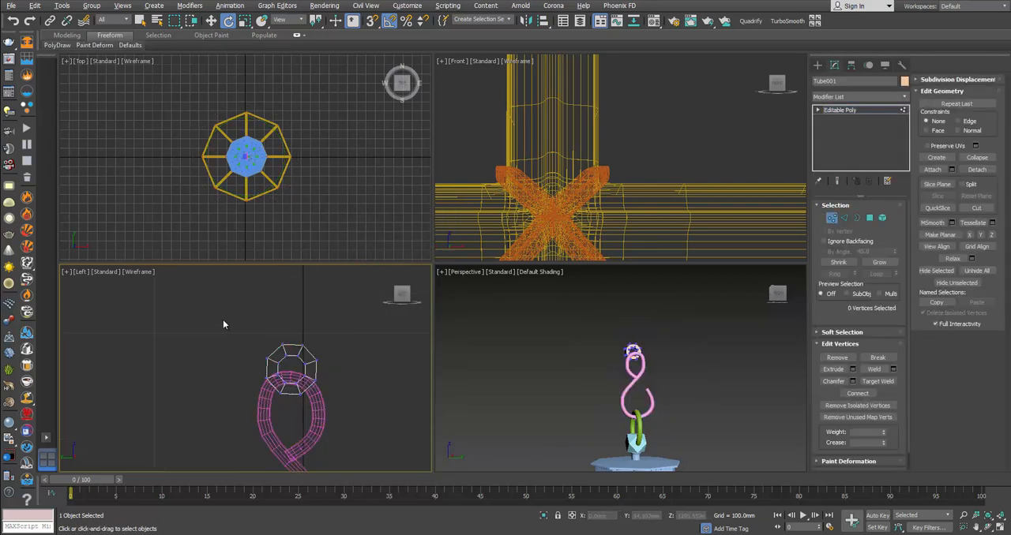
left_click_drag(222, 314, 342, 373)
key("w")
left_click_drag(292, 332, 293, 233)
middle_click_drag(308, 352, 310, 376)
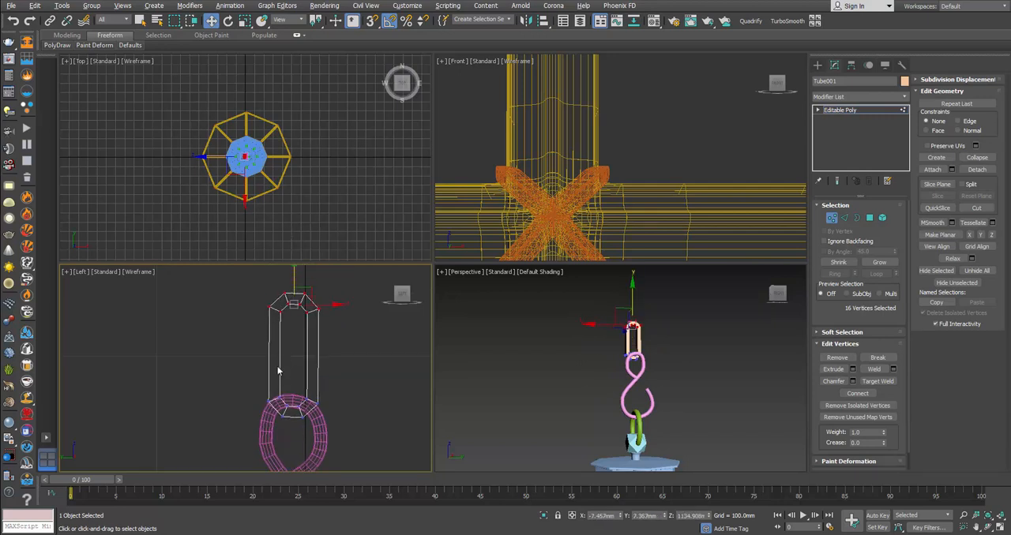
scroll(286, 404, "up", 4)
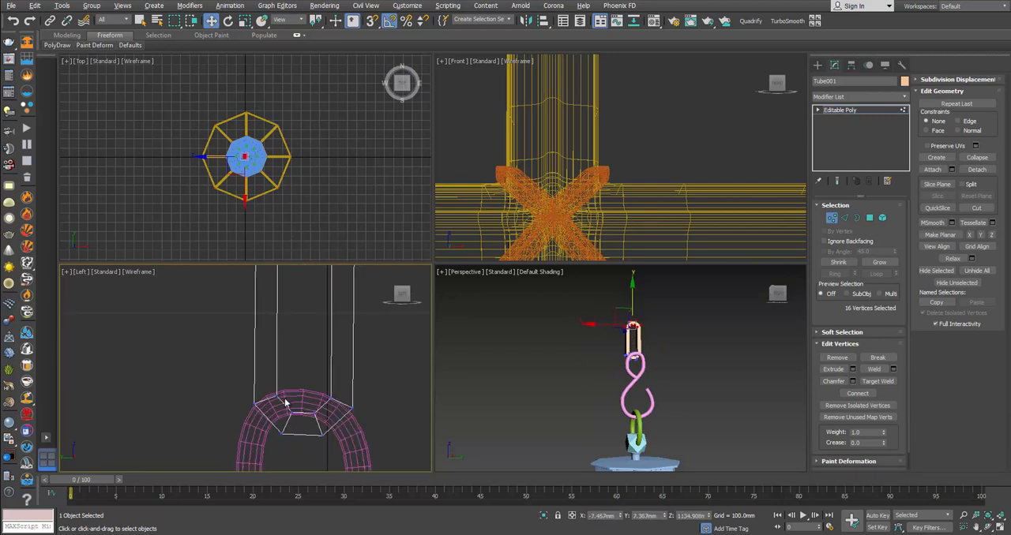
left_click(832, 218)
Step: Scale the chain link down along X to make it thinner in depth
middle_click(537, 315)
key("alt+w")
middle_click_drag(531, 315, 568, 320, "alt")
scroll(500, 264, "up", 3)
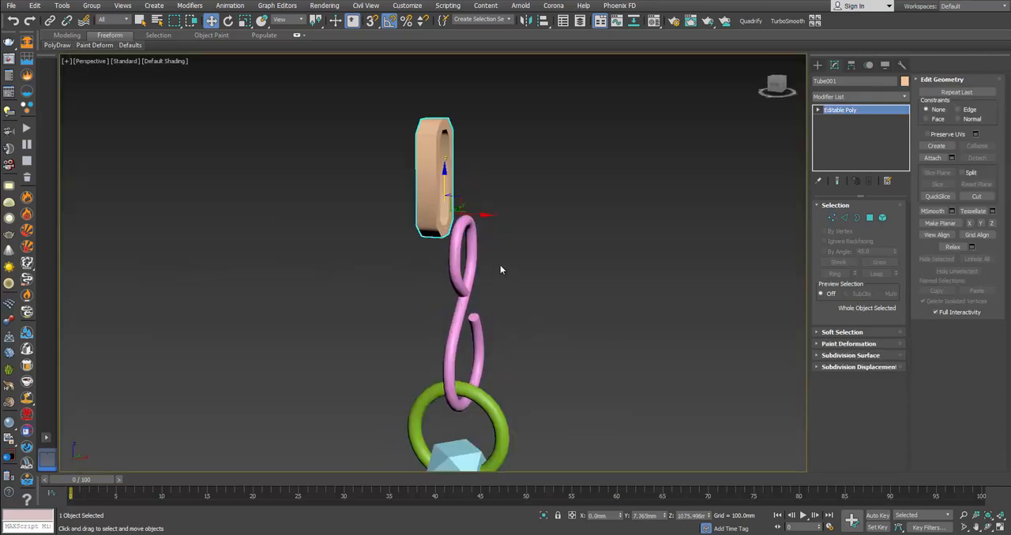
key("r")
left_click_drag(486, 216, 476, 214)
key("w")
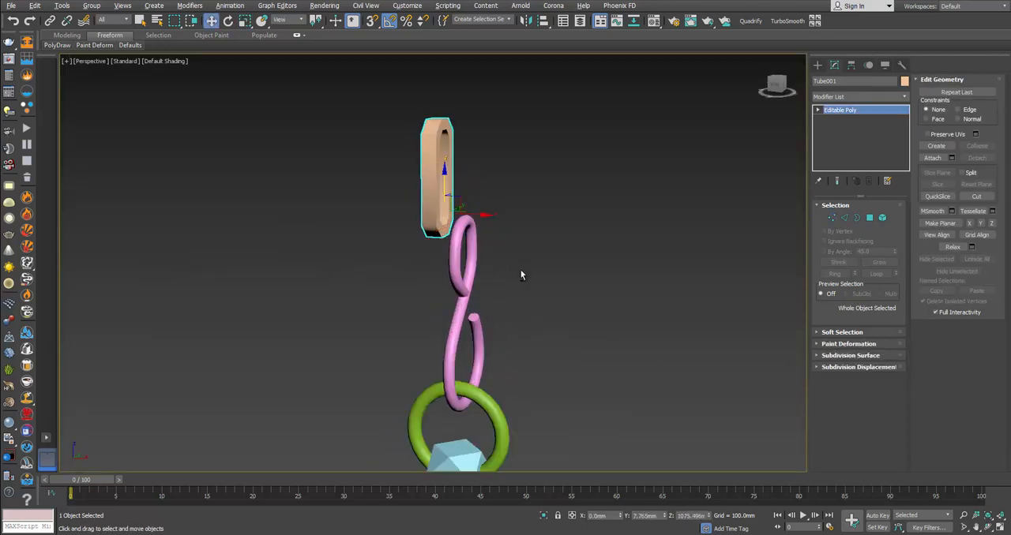
Step: Rotate the link a quarter turn about its vertical axis and move it so it threads through the hook's upper loop
middle_click_drag(522, 276, 461, 289, "alt")
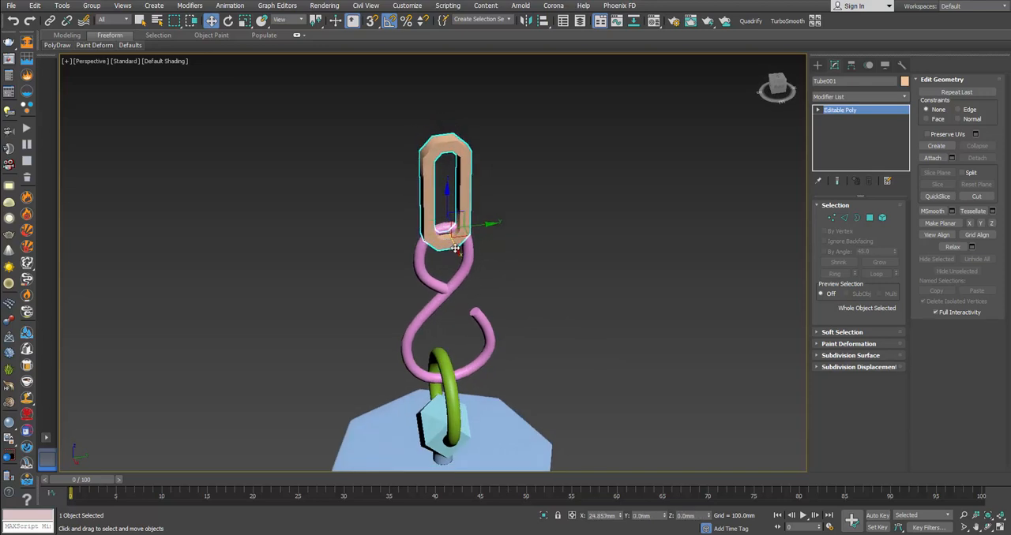
key("e")
left_click_drag(468, 243, 515, 237)
key("w")
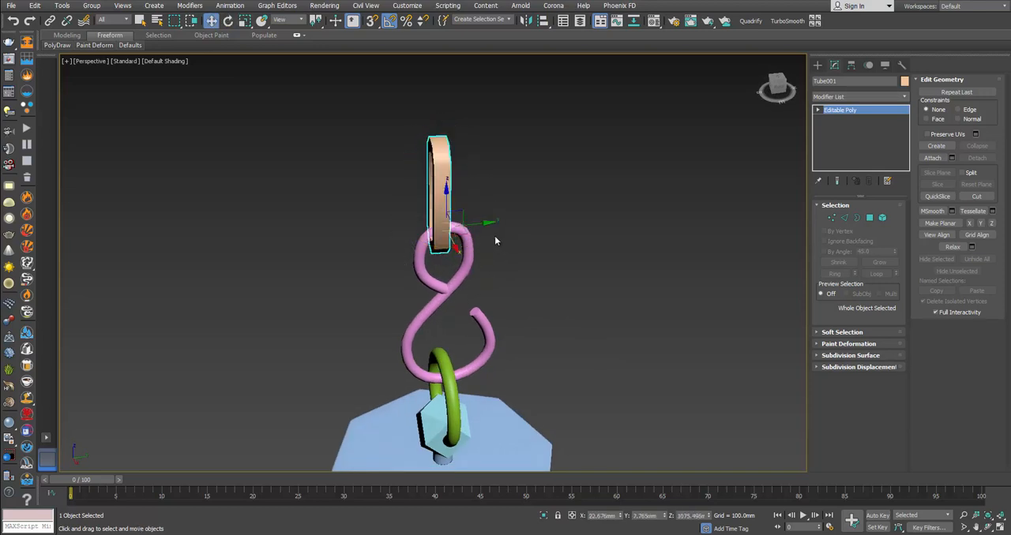
middle_click_drag(479, 226, 413, 232, "alt")
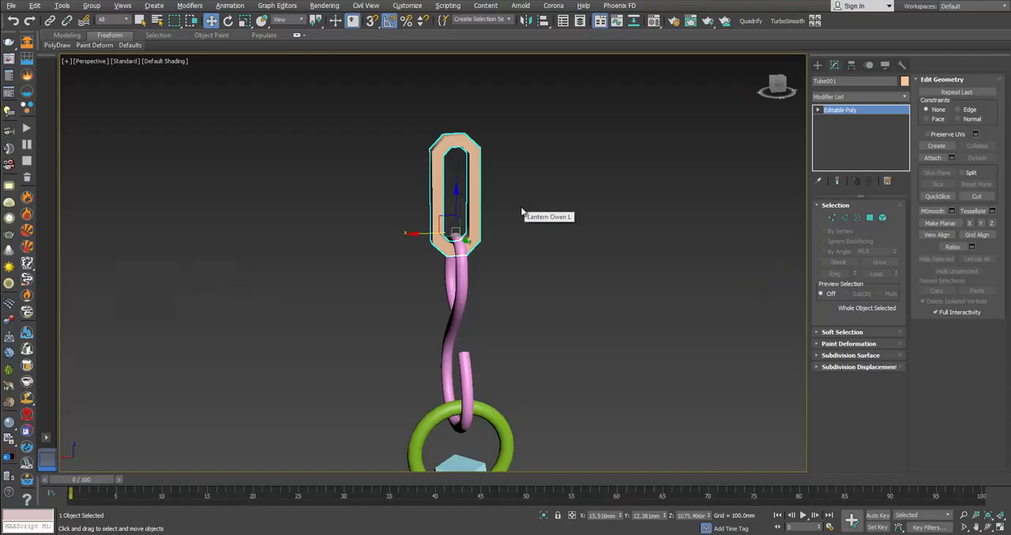
Step: Set the scaling reference coordinate system to View and scale the whole link down slightly
key("r")
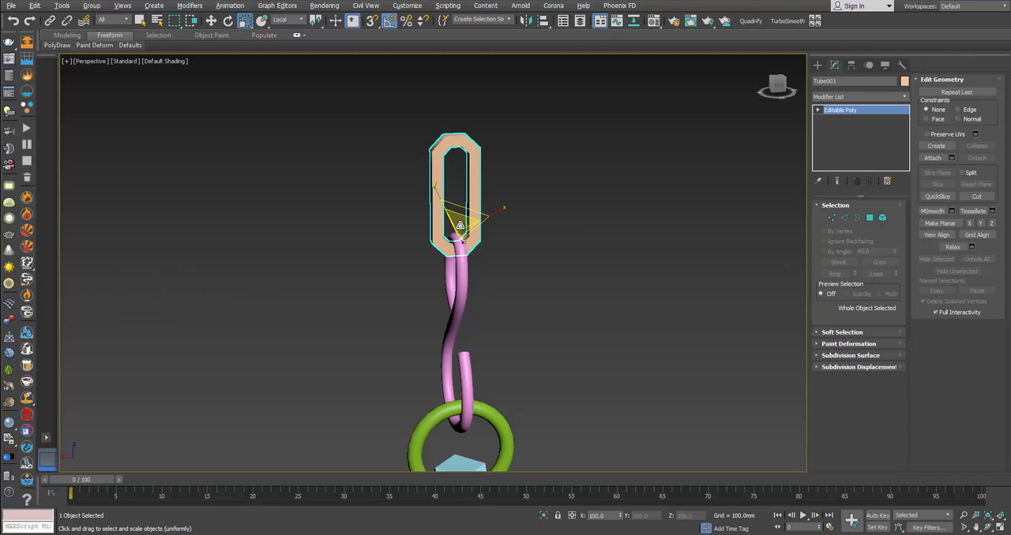
left_click(300, 22)
left_click(284, 29)
left_click_drag(444, 230, 448, 244)
key("w")
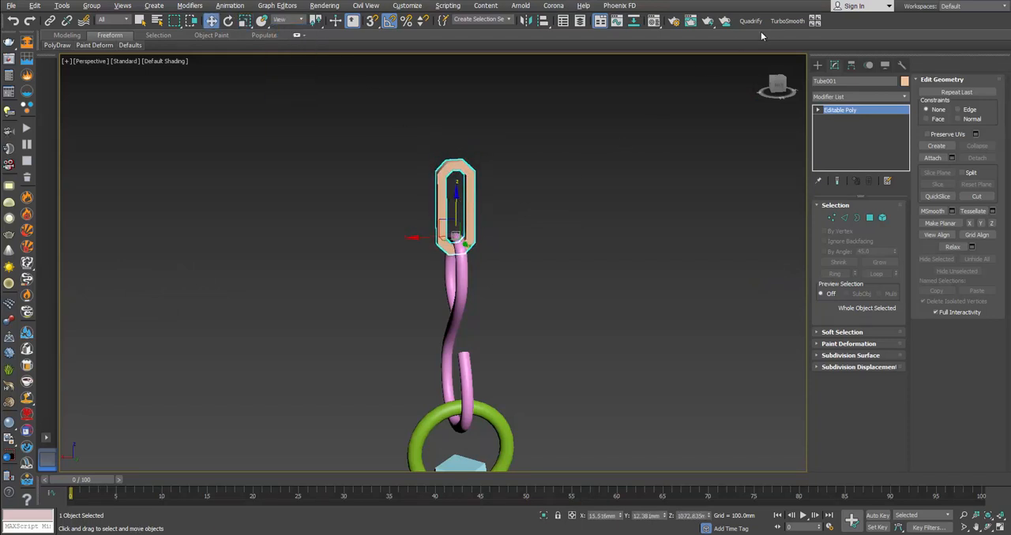
Step: Apply TurboSmooth with 2 iterations to the chain link
left_click(787, 21)
scroll(474, 198, "up", 4)
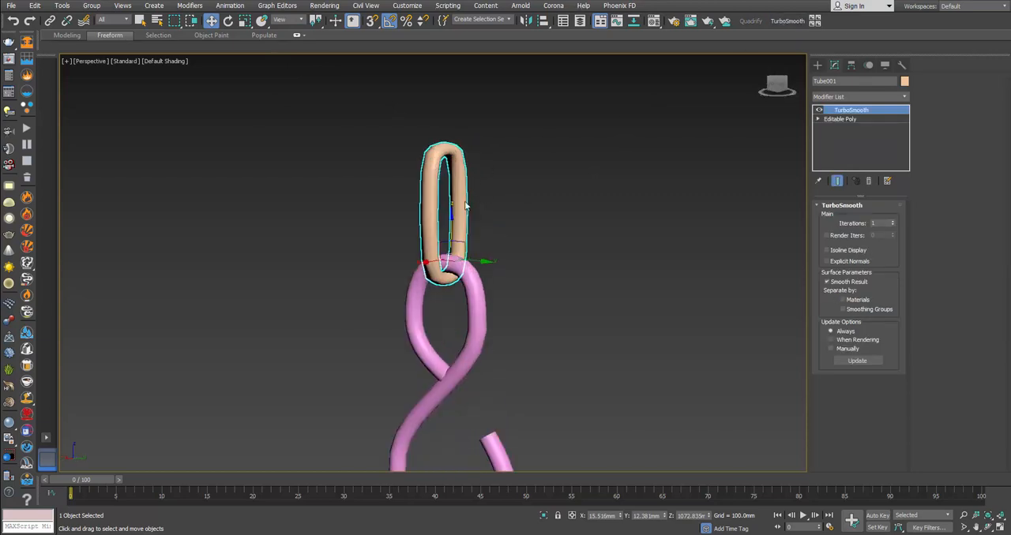
middle_click_drag(466, 205, 483, 234, "alt")
left_click(891, 223)
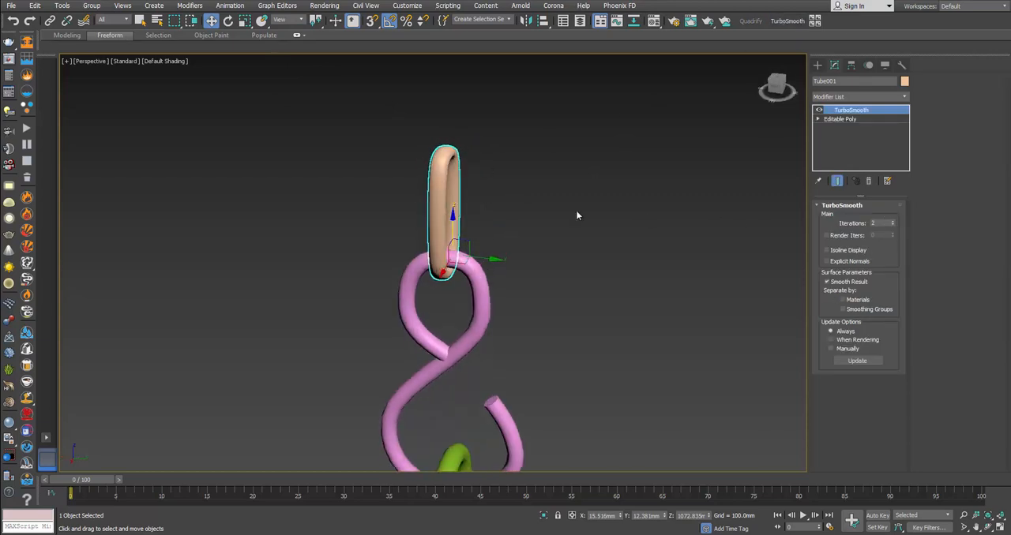
Step: Scale the smoothed link along Y to slim its depth
key("r")
left_click_drag(495, 258, 489, 255)
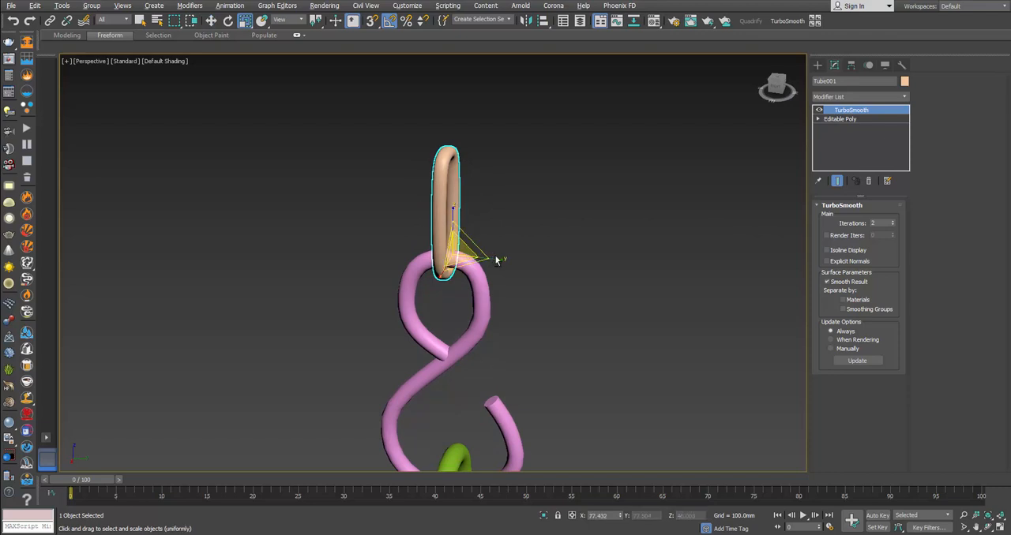
middle_click_drag(490, 257, 456, 310, "alt")
key("w")
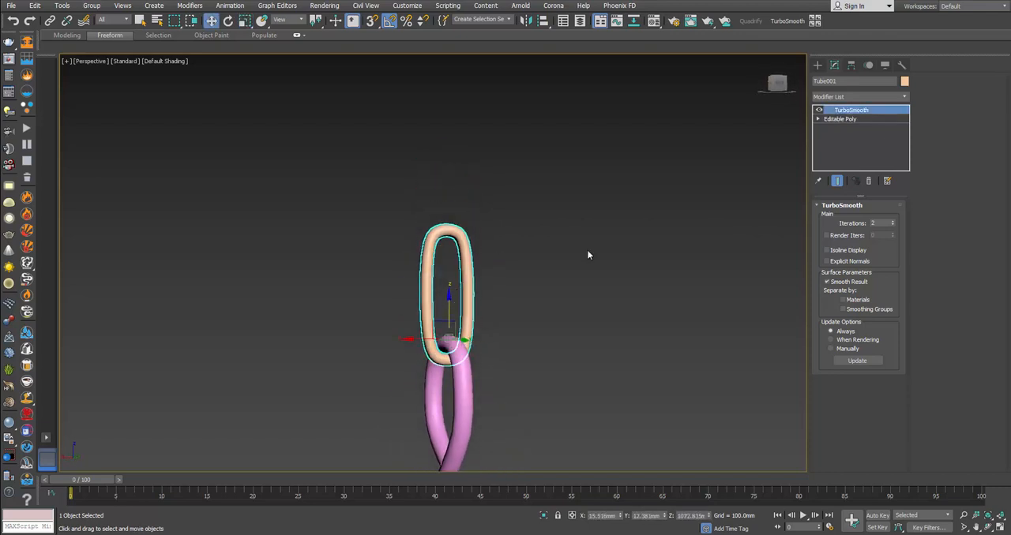
Step: Select the link as an element in the base Editable Poly and clone it upward to an element as a second link
left_click(866, 119)
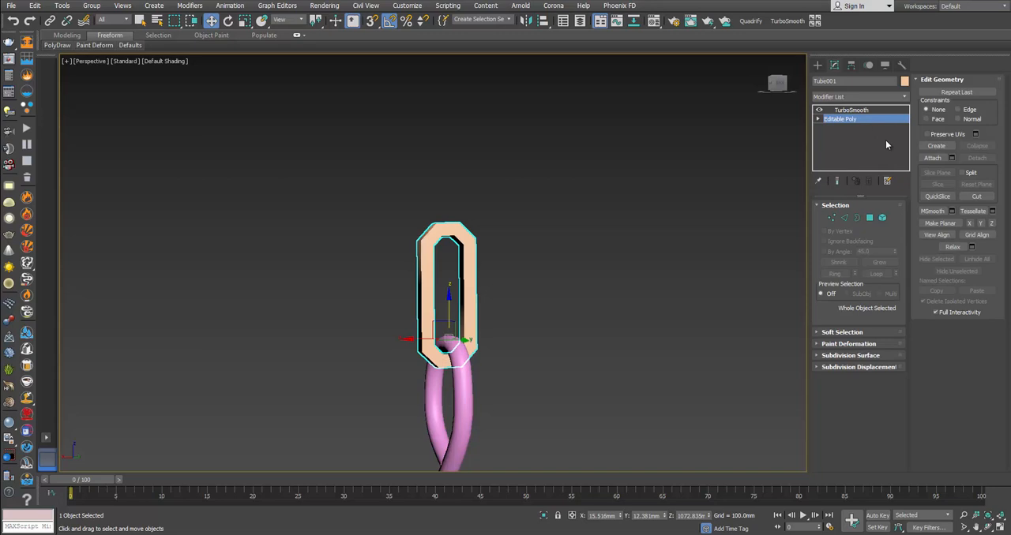
left_click(882, 217)
left_click(457, 229)
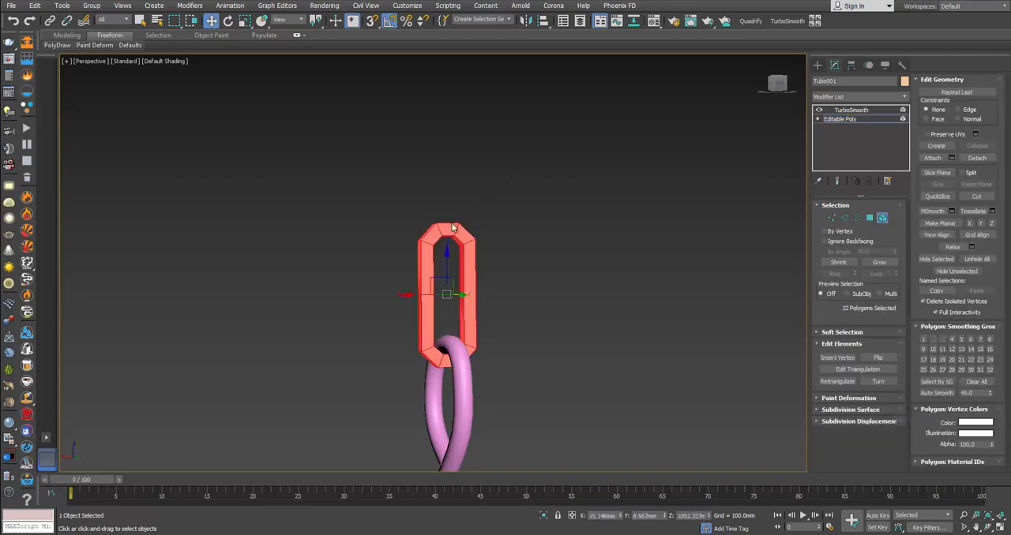
left_click_drag(447, 263, 484, 149, "shift")
left_click(459, 270)
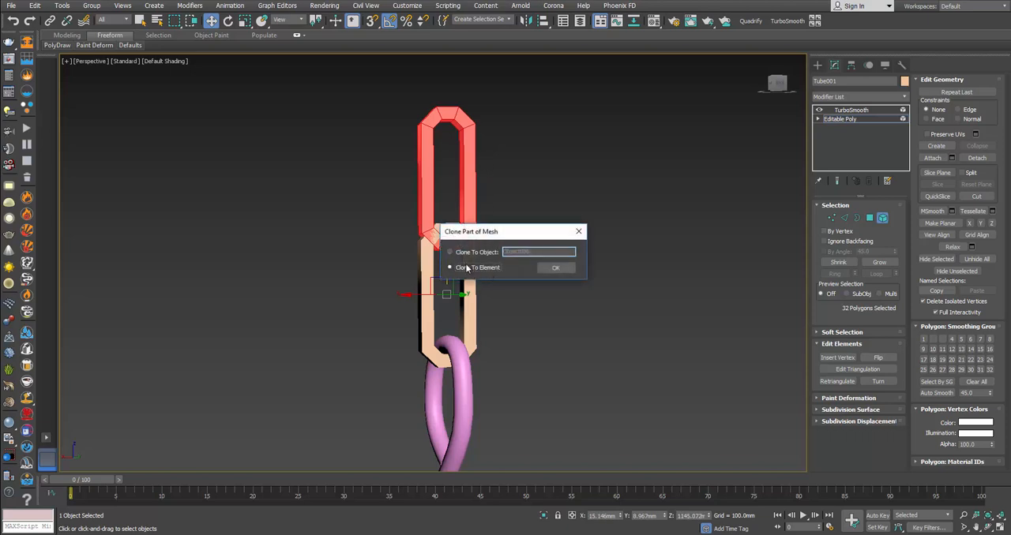
left_click(555, 268)
Step: Rotate the cloned upper link a quarter turn about the vertical axis so it interlocks with the lower link
key("e")
left_click_drag(473, 172, 515, 176)
middle_click_drag(511, 188, 396, 152, "alt")
Step: Select both links and clone them upward to an element, continuing the chain with a second interlocked pair
left_click_drag(524, 338, 524, 339)
key("w")
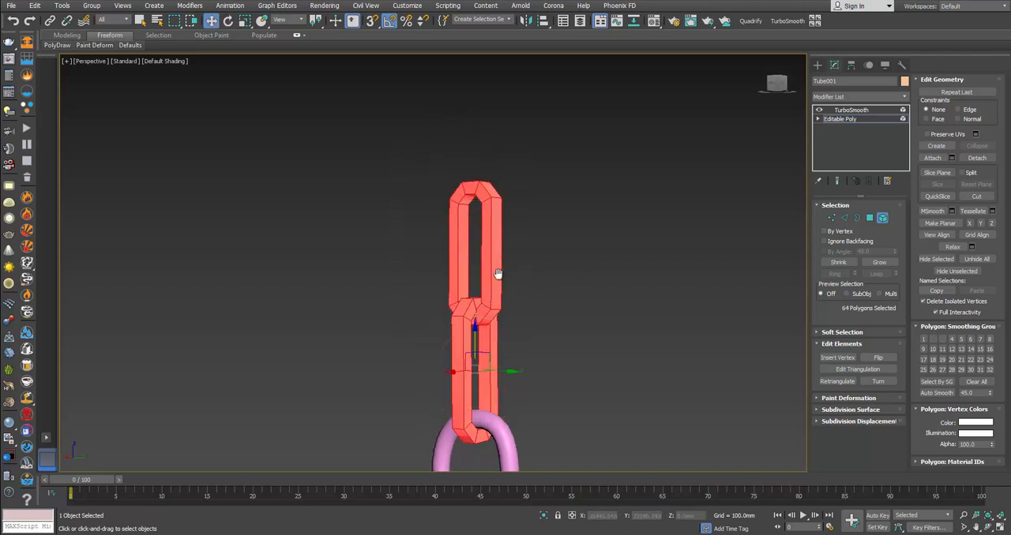
middle_click_drag(498, 276, 493, 307)
left_click_drag(469, 375, 506, 142, "shift")
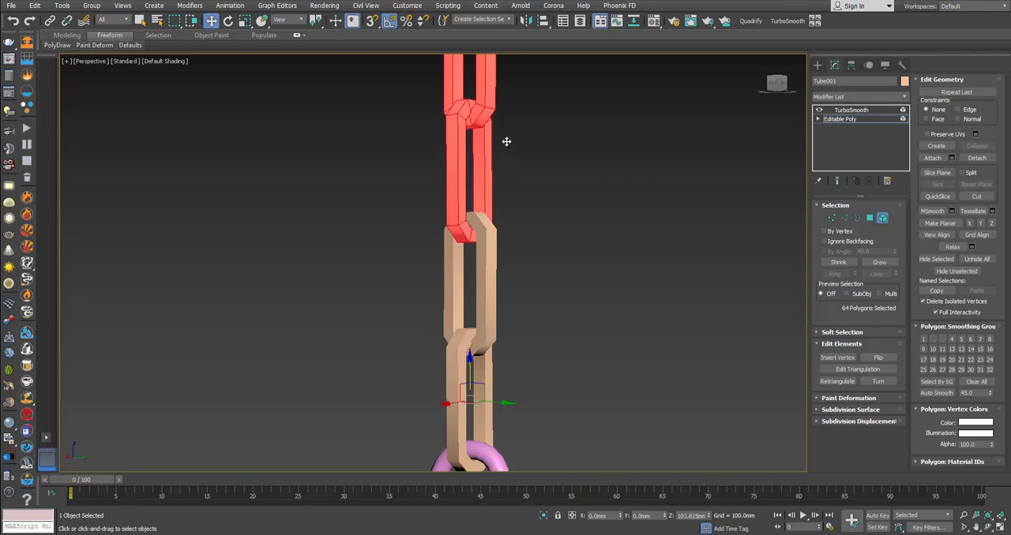
left_click(556, 268)
Step: Select all four chain links and clone them upward to an element, doubling the chain length, and leave sub-object editing
scroll(561, 249, "down", 4)
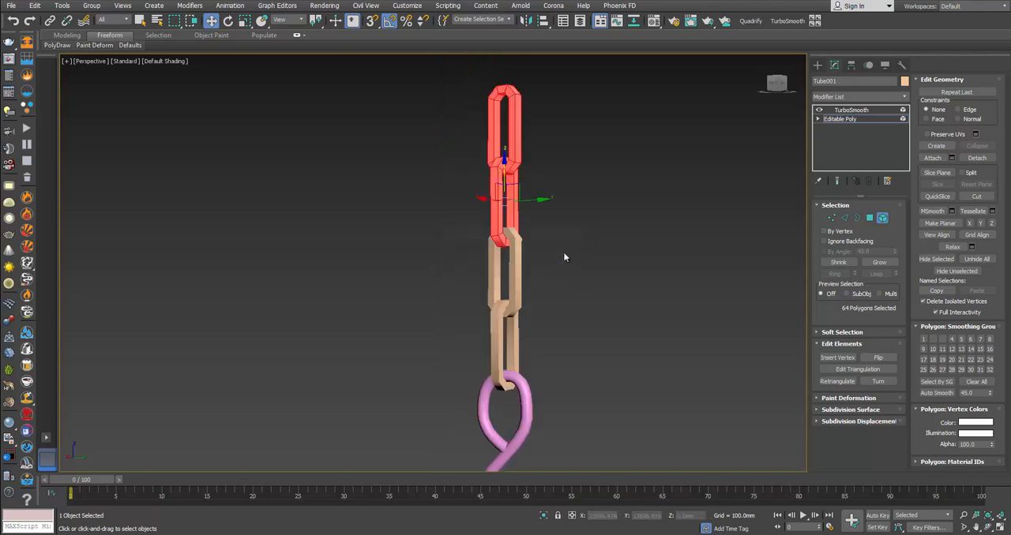
left_click_drag(485, 130, 557, 284)
middle_click_drag(546, 283, 474, 362)
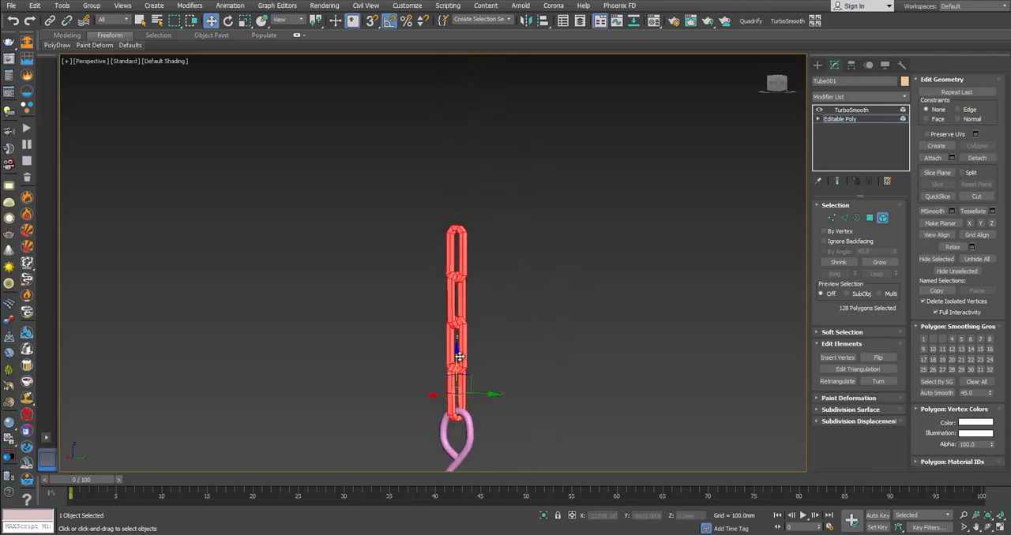
left_click_drag(459, 357, 491, 176, "shift")
left_click(556, 267)
key("4")
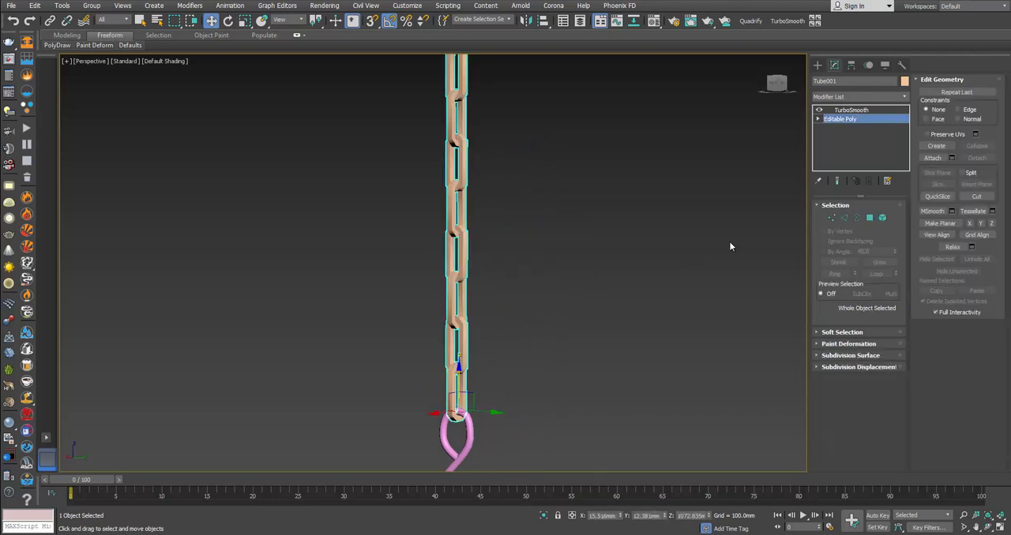
Step: Reopen the chain's base Editable Poly at element level and show the TurboSmooth end result while editing the links
left_click(654, 285)
key("F4")
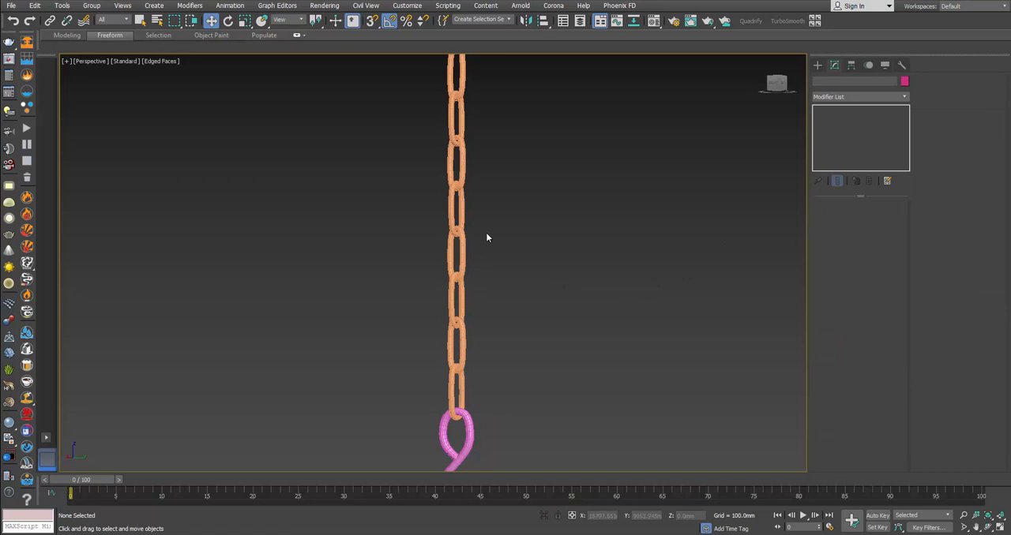
key("F4")
scroll(465, 230, "up", 3)
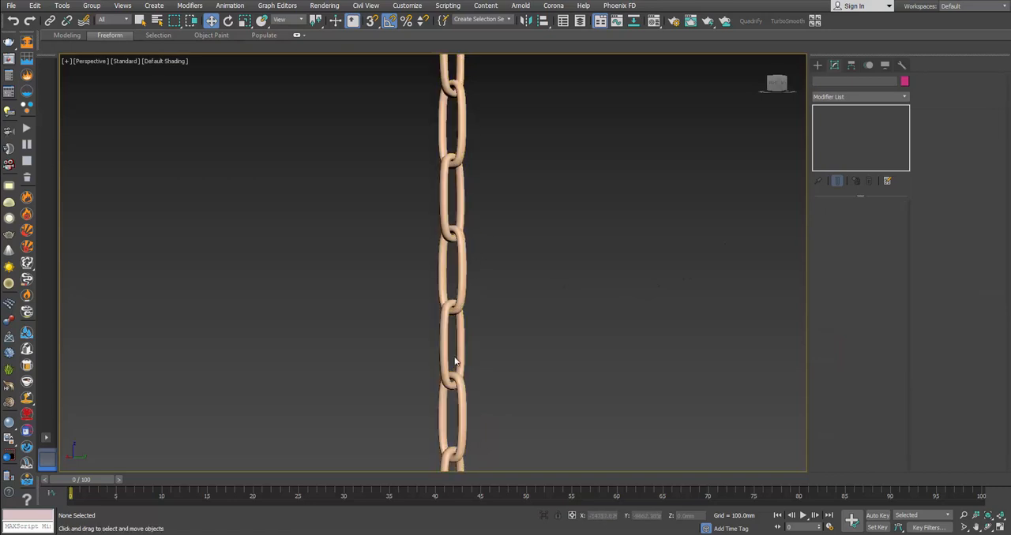
scroll(455, 362, "down", 4)
left_click(454, 274)
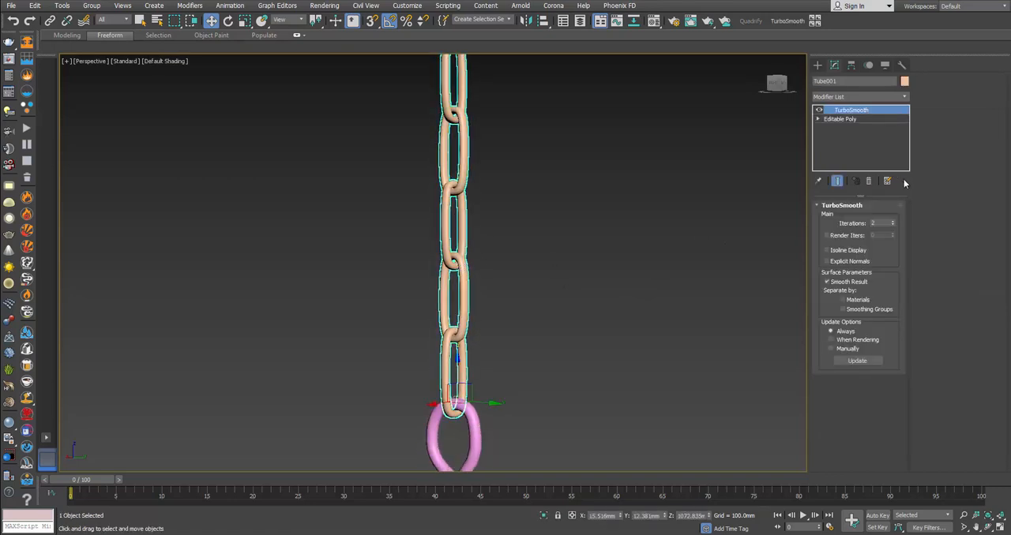
left_click(849, 119)
key("4")
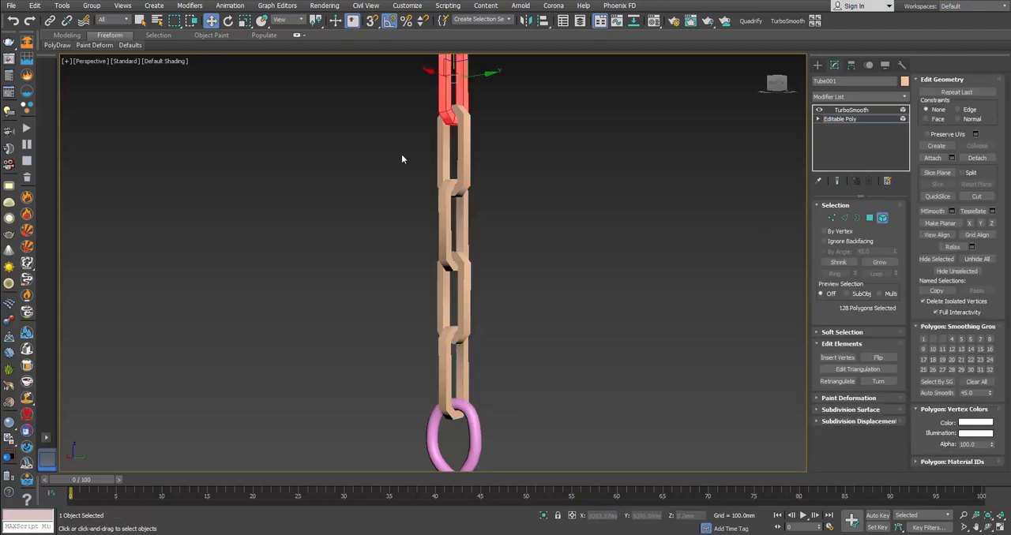
left_click_drag(413, 95, 492, 212)
left_click(837, 181)
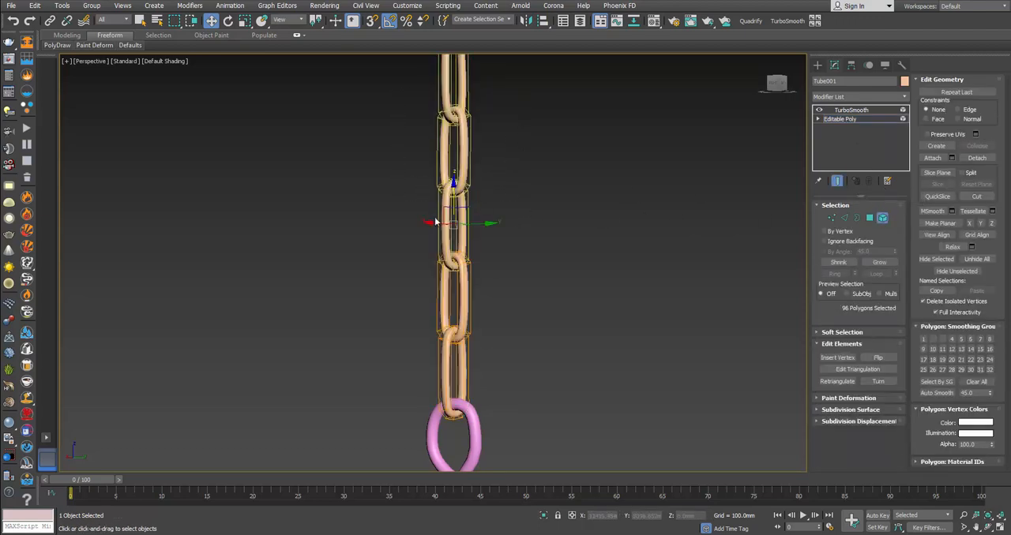
Step: Raise the lower chain links one at a time along Z so each pulls tight against the link below
scroll(446, 227, "up", 5)
left_click(475, 274)
left_click_drag(493, 216, 497, 203)
left_click(511, 139)
middle_click_drag(507, 167, 496, 355)
left_click_drag(483, 175, 482, 162)
middle_click_drag(502, 180, 514, 392)
left_click(514, 273)
left_click_drag(485, 190, 481, 164)
Step: Raise the remaining links up to the topmost one along Z to close their gaps, and leave element editing
middle_click_drag(482, 165, 532, 298)
left_click(534, 274)
left_click_drag(495, 207, 495, 179)
middle_click_drag(498, 182, 509, 432)
left_click(527, 338)
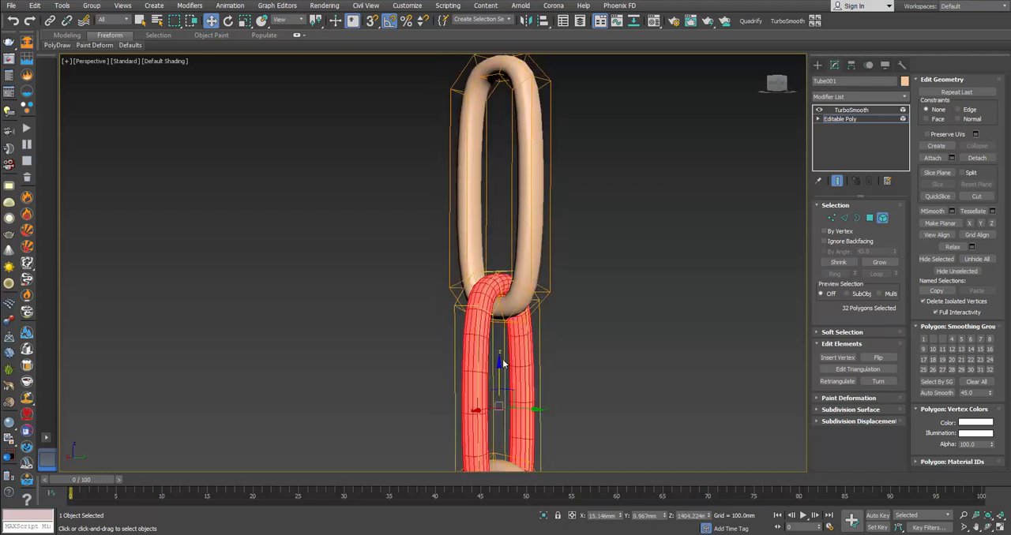
middle_click_drag(502, 363, 497, 290)
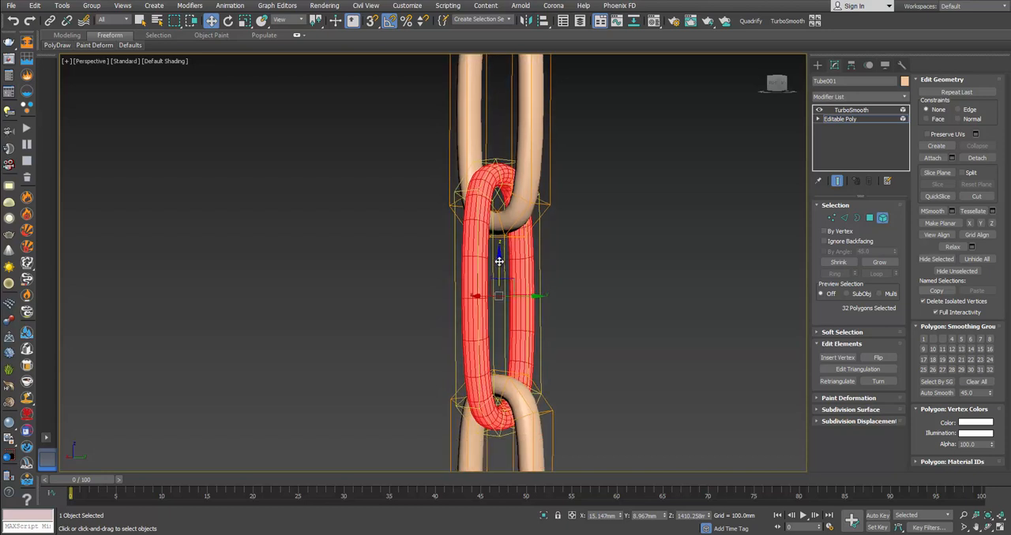
left_click_drag(499, 261, 501, 248)
middle_click_drag(515, 247, 523, 442)
left_click(548, 283)
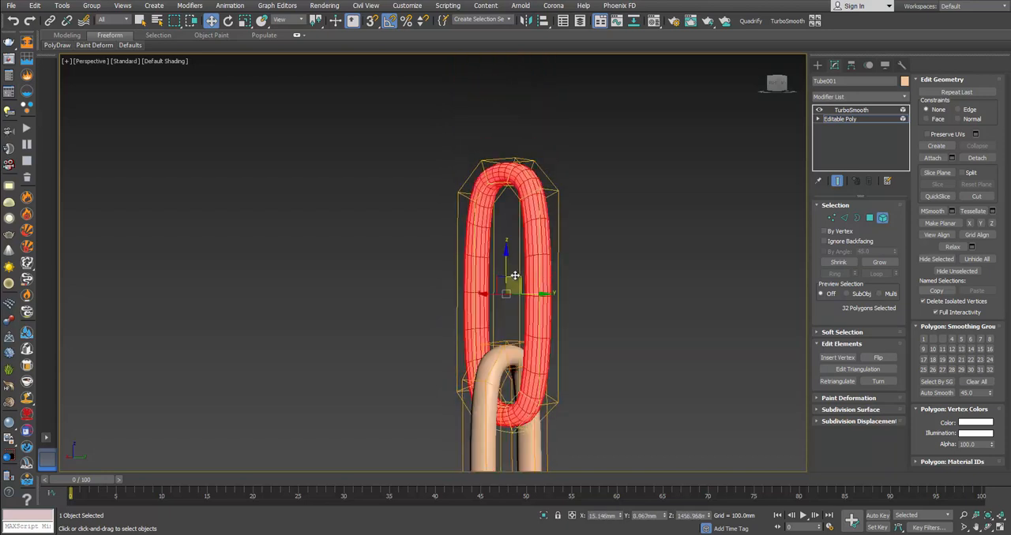
left_click_drag(515, 275, 512, 238)
left_click(882, 217)
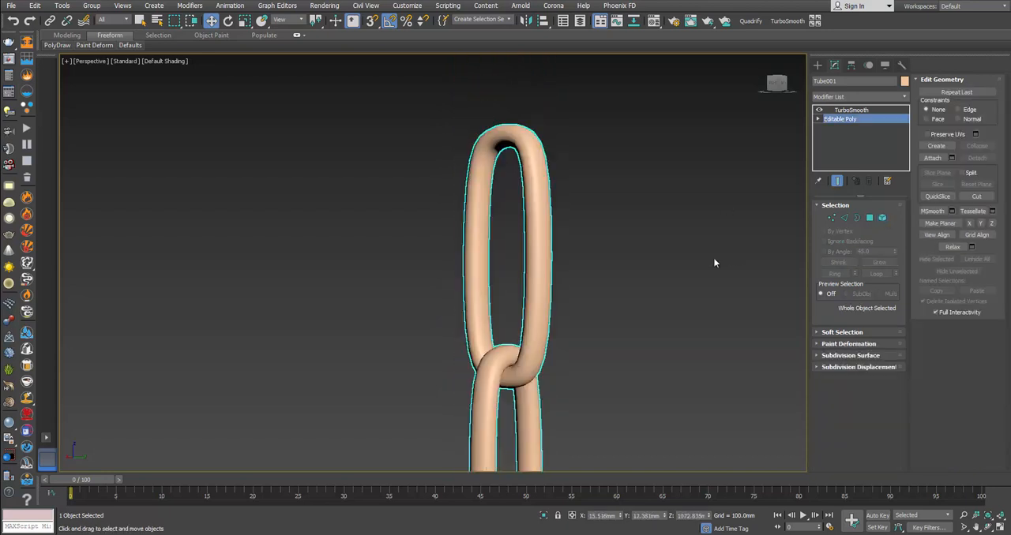
Step: Review the whole lantern with its chain and switch to the browser to compare it with the Lantern Owen L product photos
left_click(713, 263)
scroll(684, 384, "down", 6)
middle_click_drag(596, 241, 560, 216)
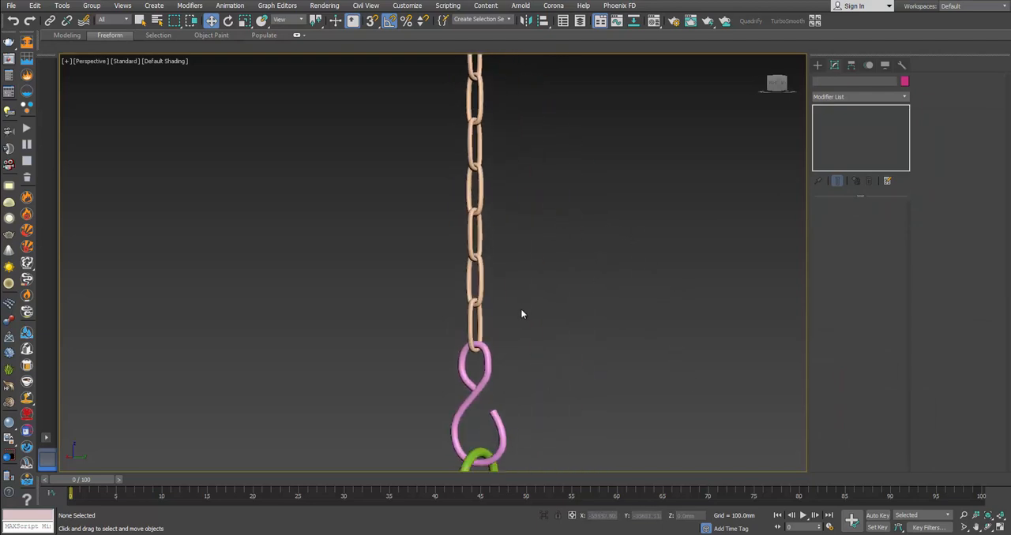
middle_click_drag(550, 361, 491, 306)
scroll(490, 306, "down", 5)
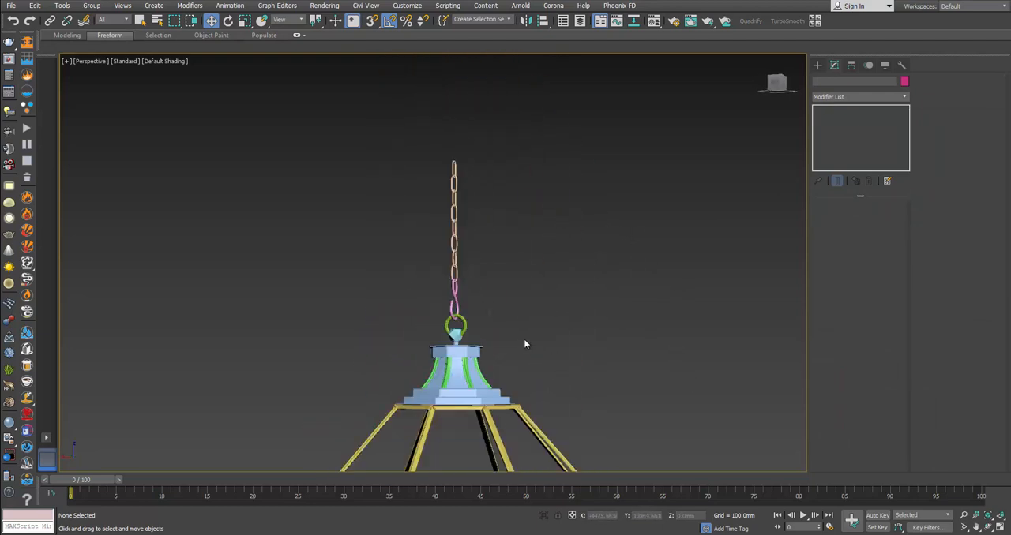
middle_click_drag(523, 336, 532, 219)
scroll(533, 219, "down", 4)
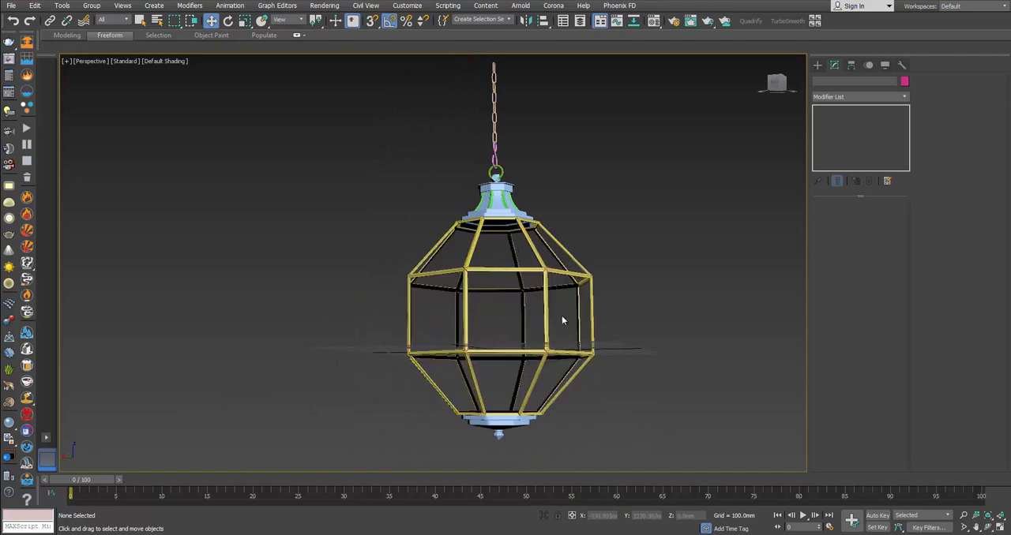
scroll(528, 290, "up", 3)
middle_click_drag(528, 290, 553, 285, "alt")
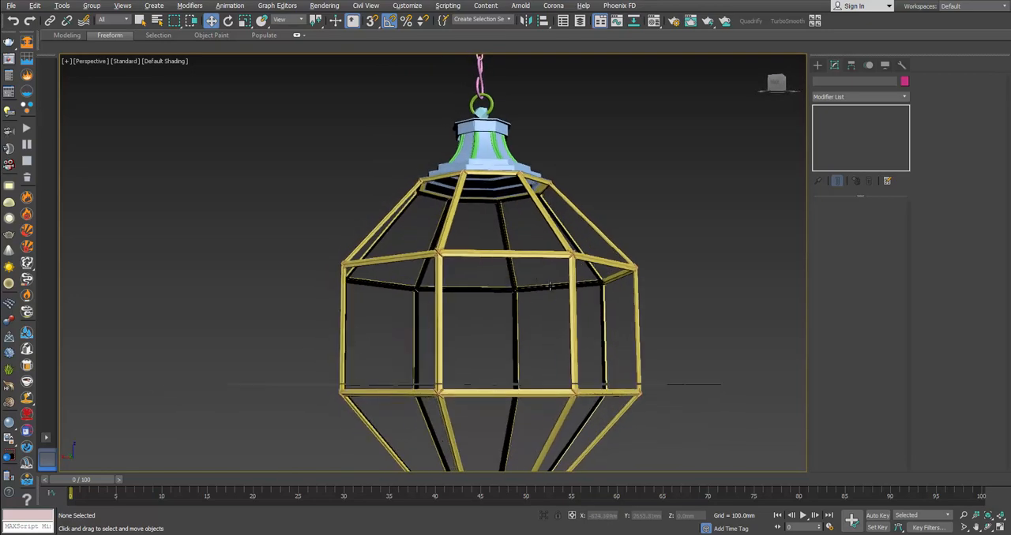
key("alt+Tab")
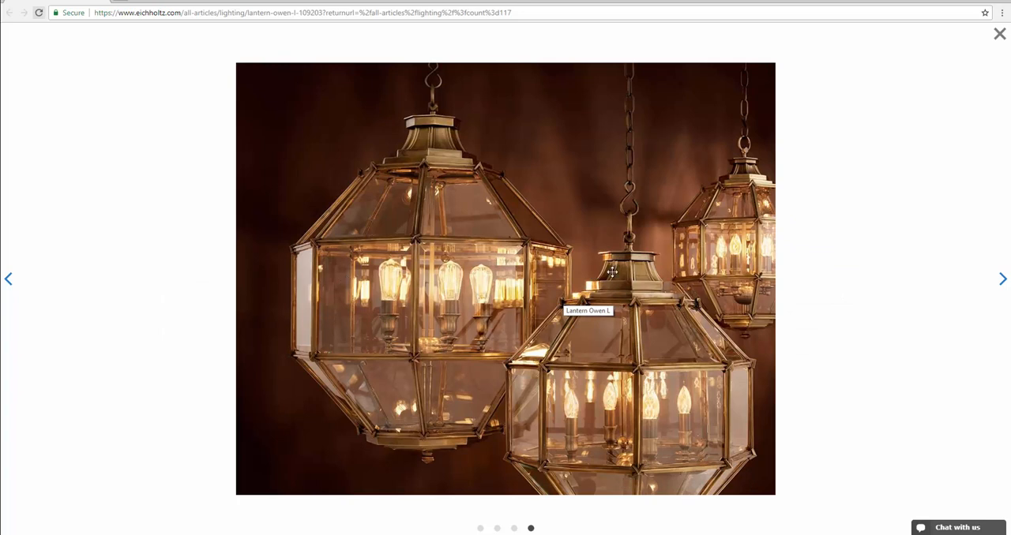
left_click(1003, 279)
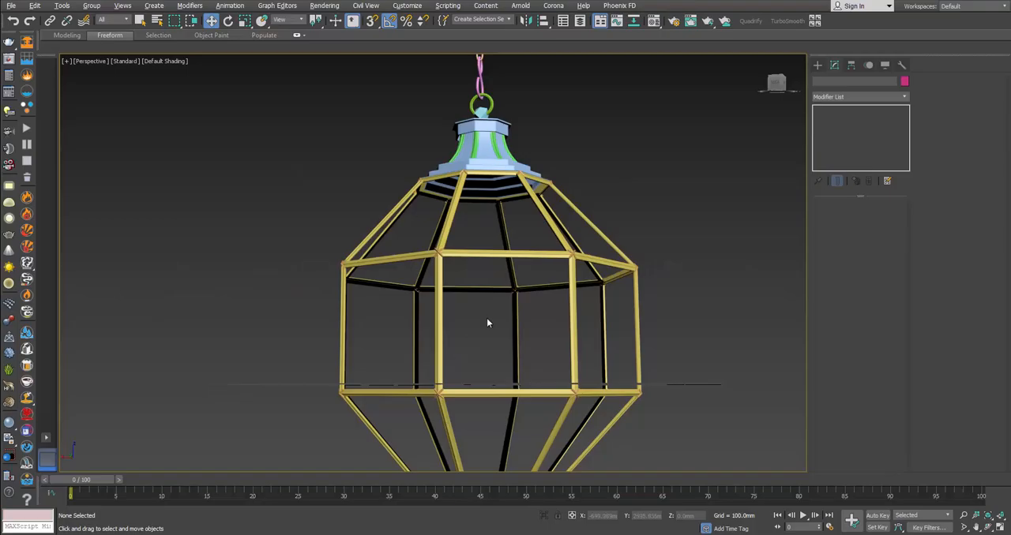
Step: Switch back to 3ds Max, clone the yellow cage frame as a copy and isolate the clone
left_click(513, 308)
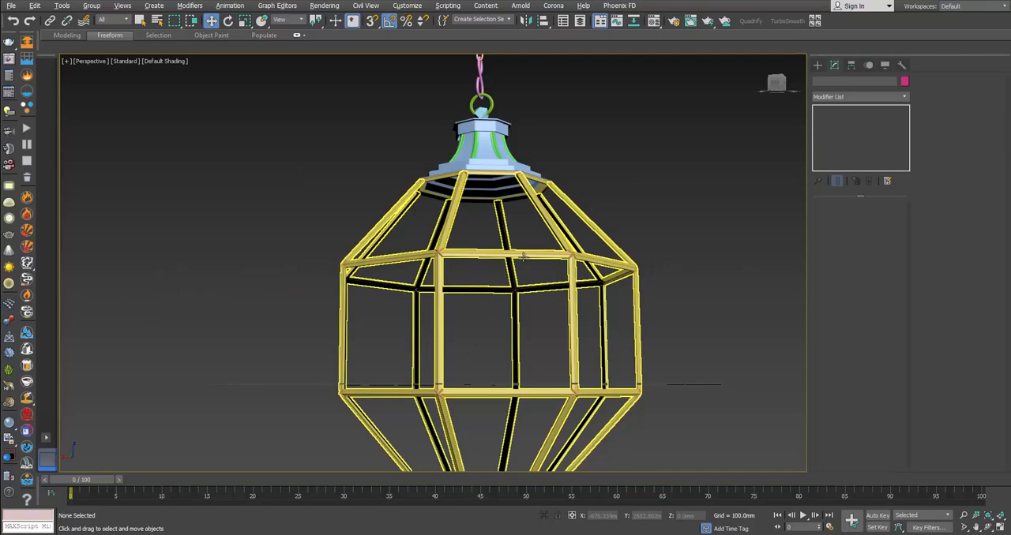
left_click(840, 119)
middle_click_drag(590, 435, 566, 344)
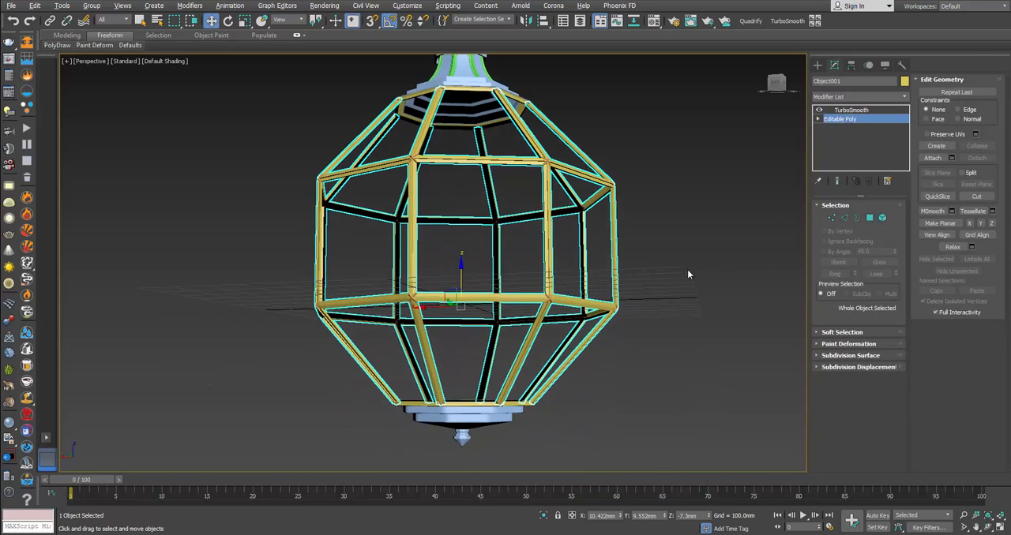
right_click(615, 251)
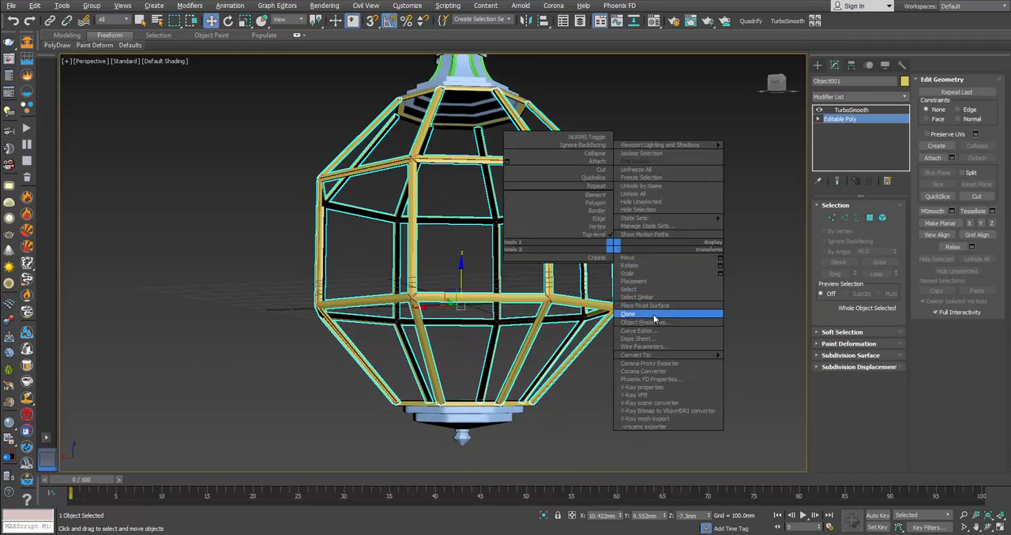
left_click(629, 314)
left_click(481, 306)
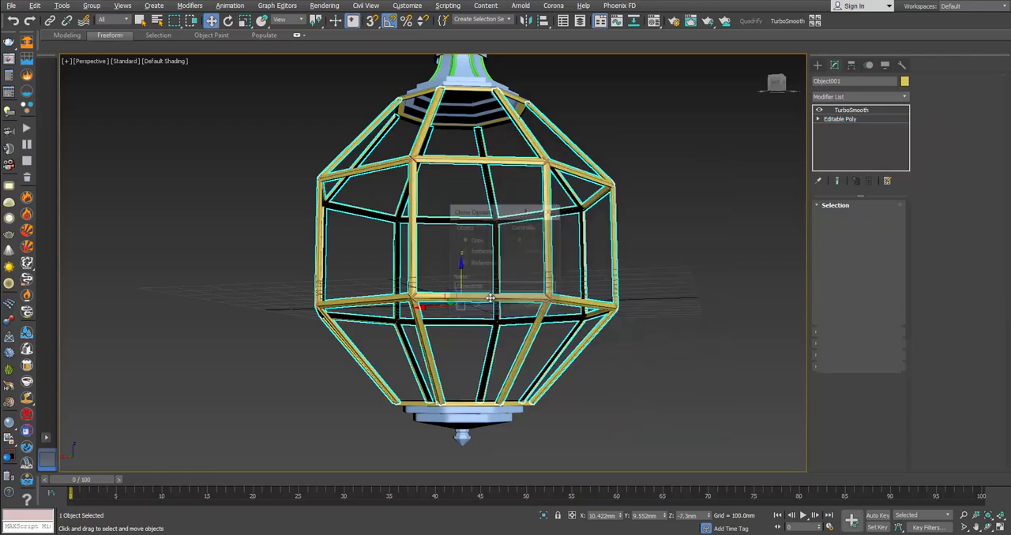
right_click(492, 287)
left_click(509, 213)
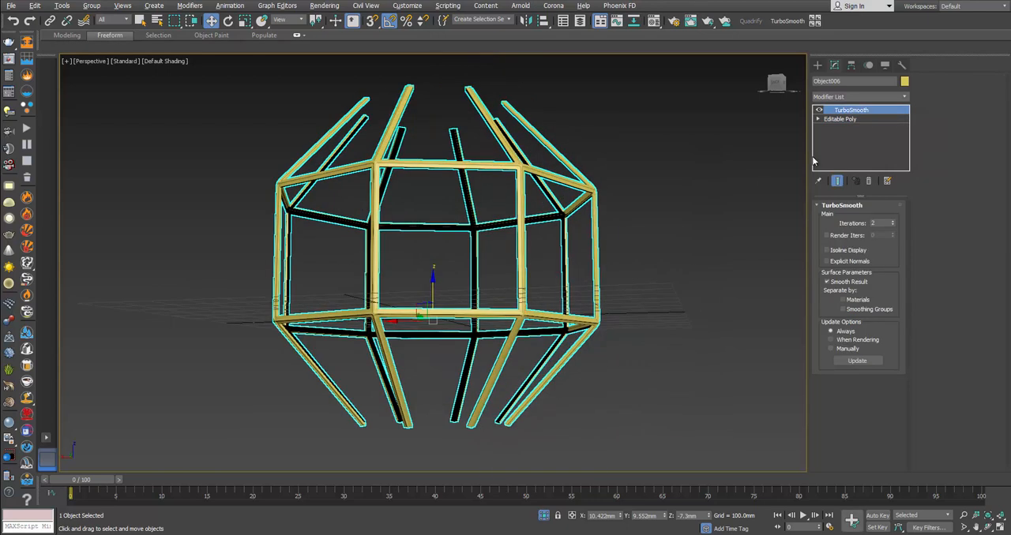
Step: Delete the TurboSmooth modifier from the cloned frame, keeping only its Editable Poly
left_click(866, 120)
left_click(860, 112)
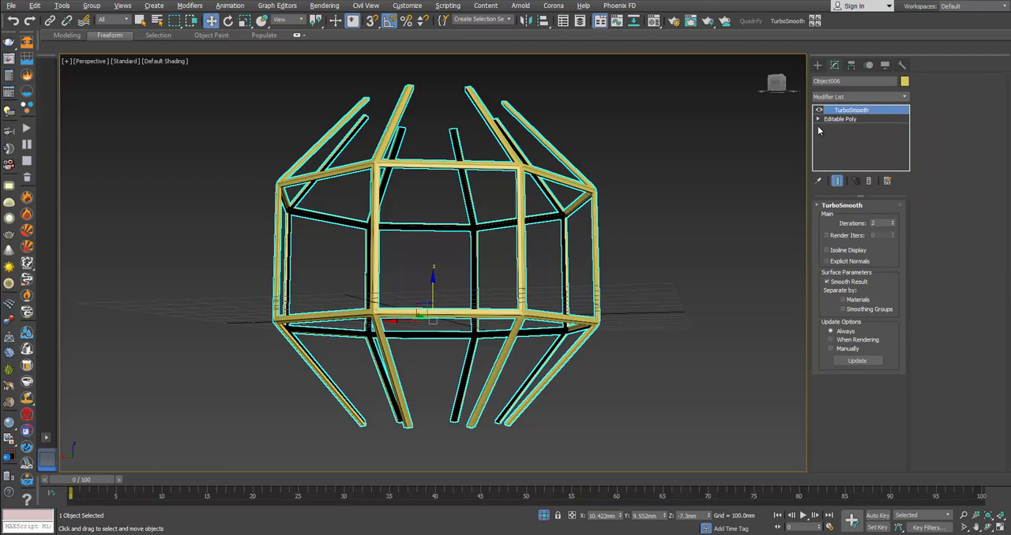
left_click(868, 180)
middle_click_drag(665, 261, 670, 266, "alt")
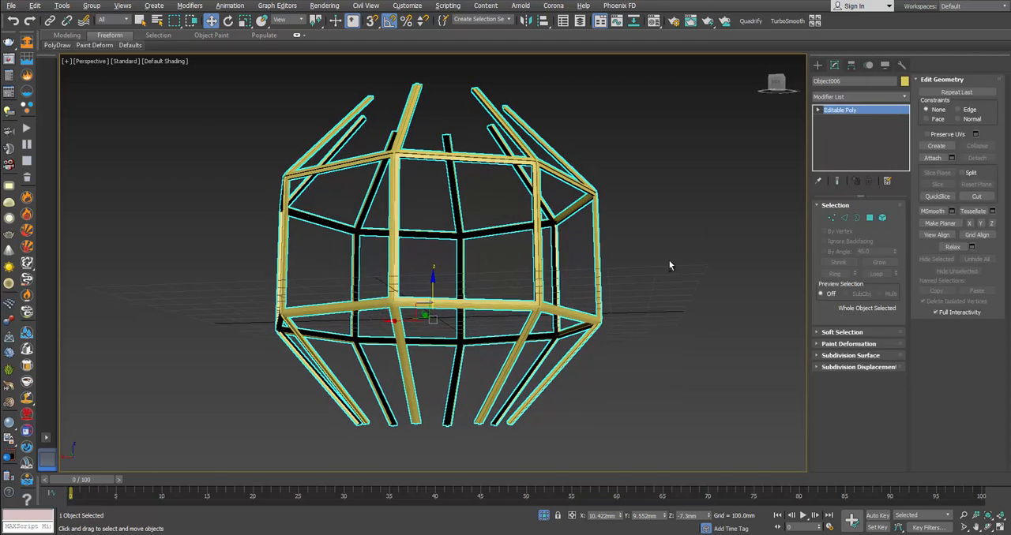
Step: Select the open borders of the cloned frame's middle band and lower section and cap them into solid faces
left_click(858, 218)
middle_click_drag(600, 261, 661, 251, "alt")
left_click_drag(662, 250, 214, 266)
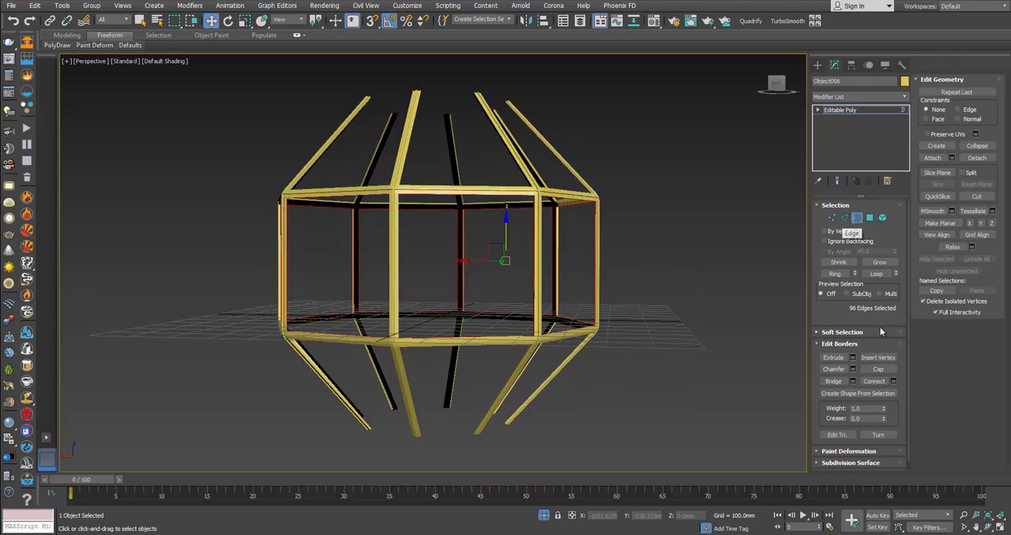
left_click(877, 368)
middle_click_drag(792, 350, 654, 323, "alt")
middle_click_drag(625, 366, 633, 352, "alt")
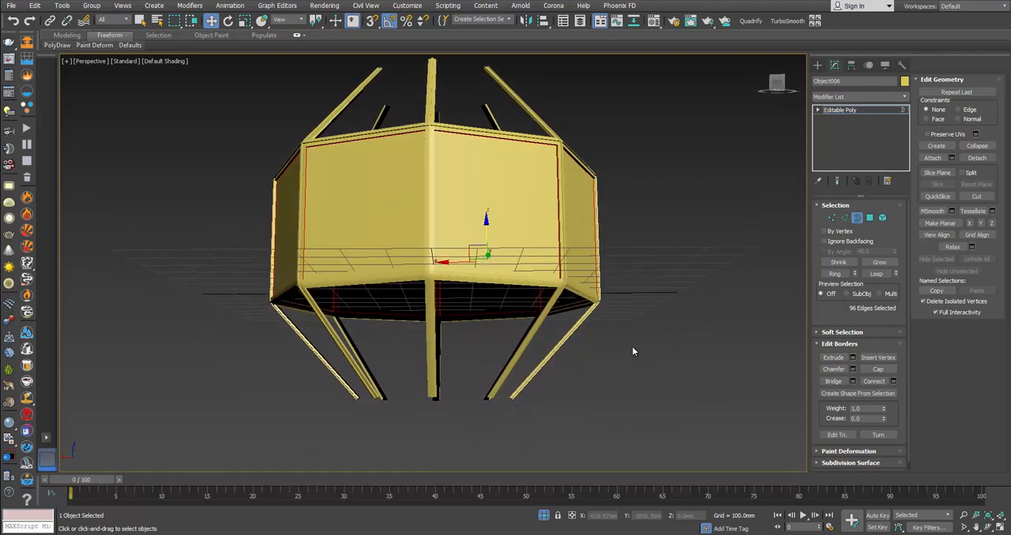
left_click(874, 370)
Step: Select all vertices of the bottom ring of the capped frame
left_click(833, 218)
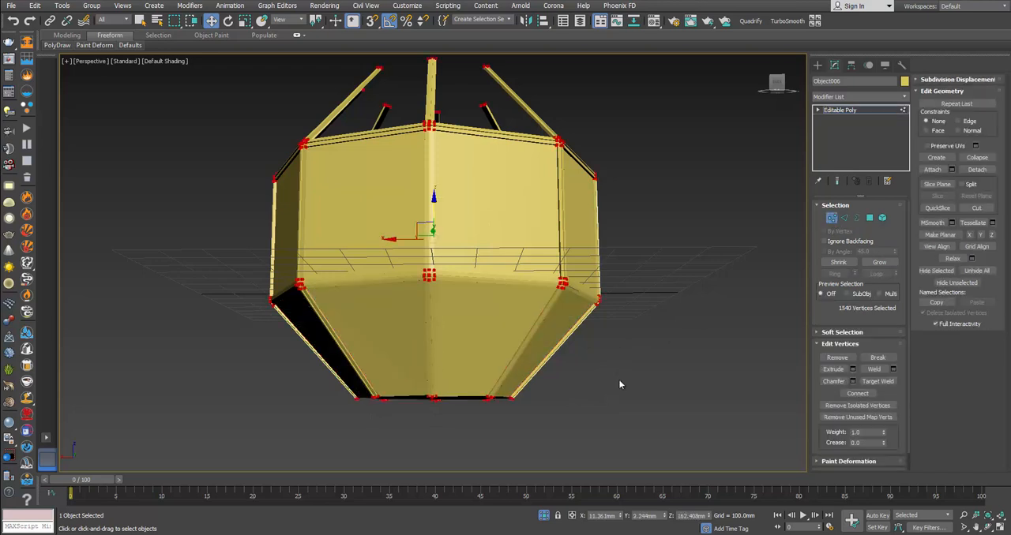
left_click_drag(239, 458, 238, 457)
middle_click_drag(400, 409, 431, 396, "alt")
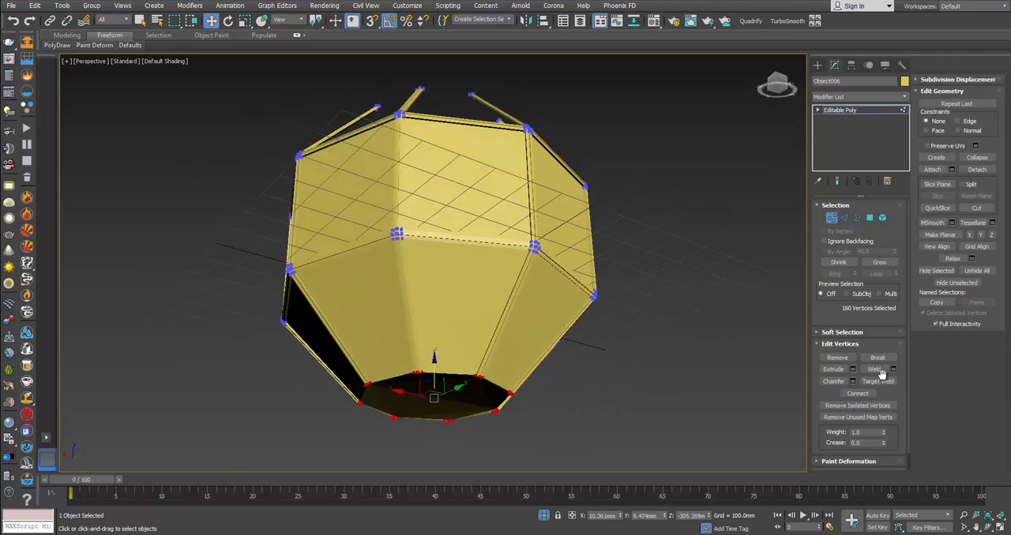
Step: Cap the open borders between the upper sloping bars of the cloned frame
middle_click_drag(700, 384, 644, 383, "alt")
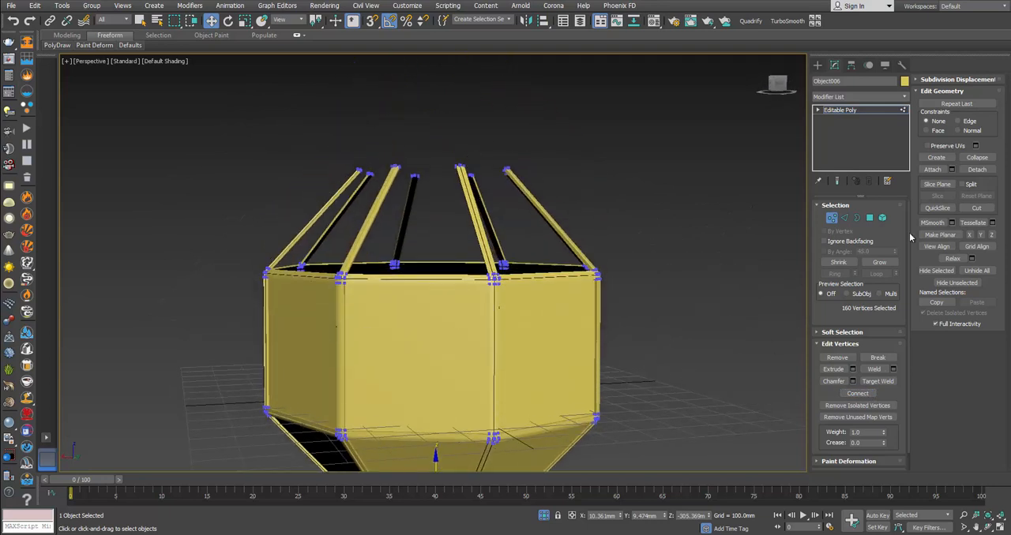
left_click(856, 218)
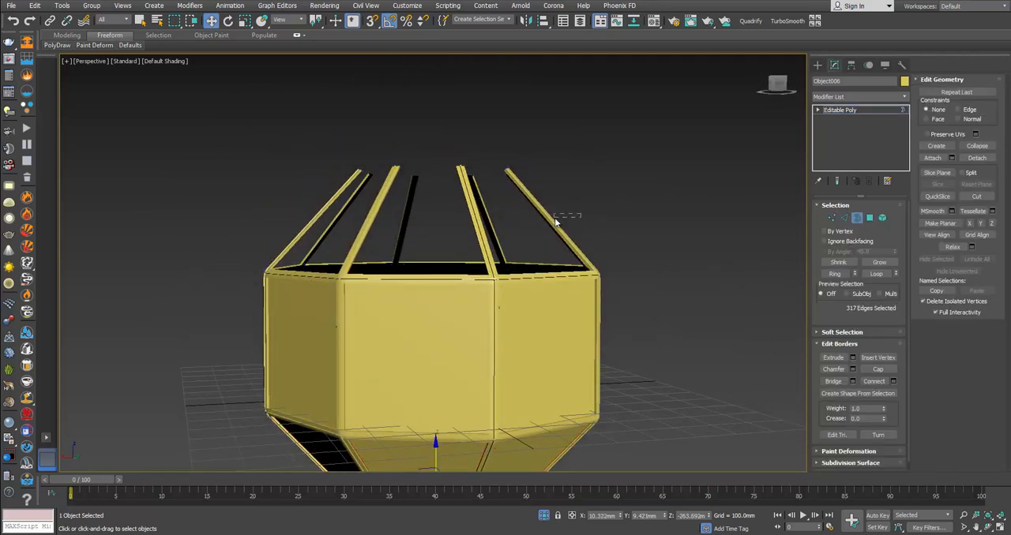
left_click(878, 369)
Step: Select the vertices of the top ring and connect them across the top opening
left_click(831, 218)
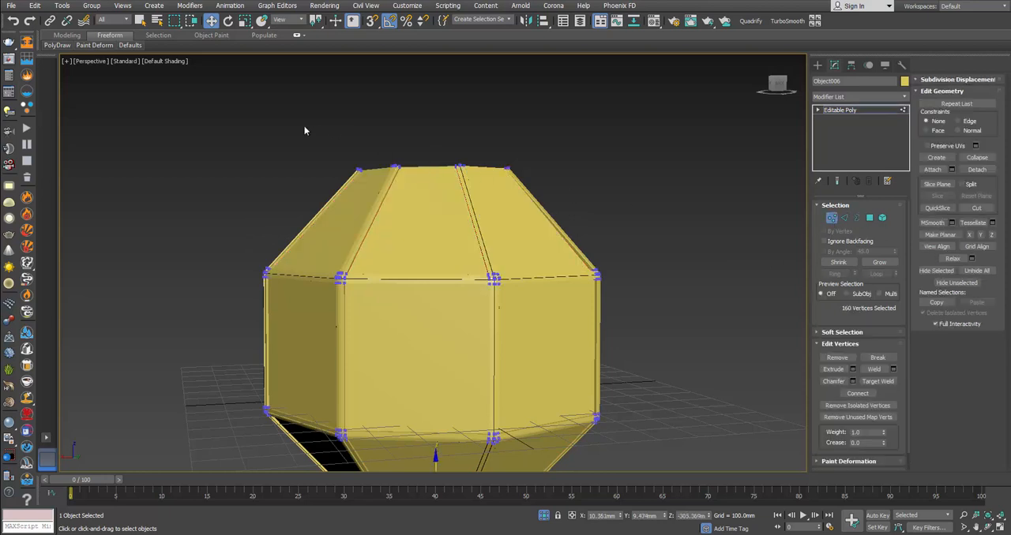
left_click_drag(639, 199, 638, 199)
middle_click_drag(638, 199, 788, 353, "alt")
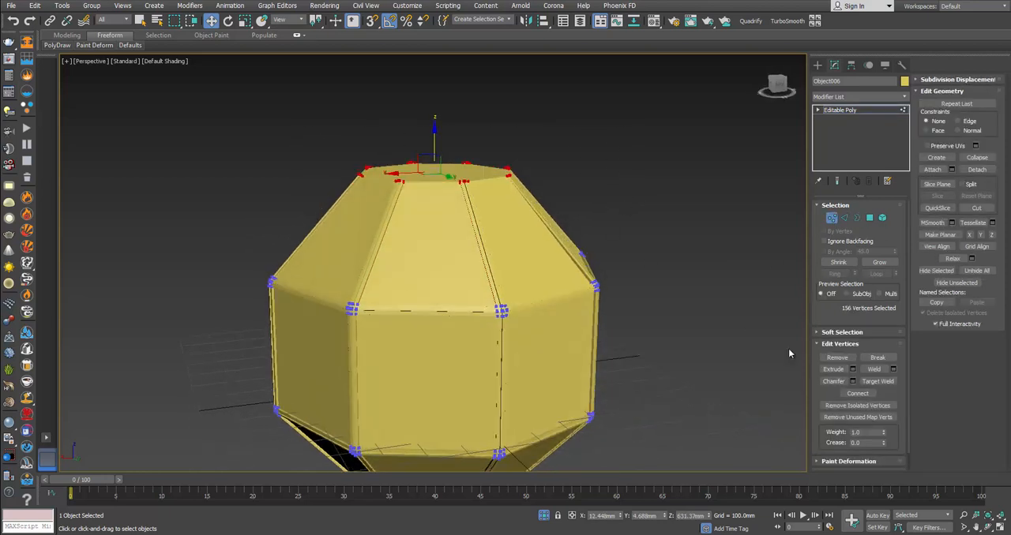
left_click(864, 395)
Step: Display edged faces and select three adjacent panel faces in each of the upper, middle and lower sections of the capped frame
key("F4")
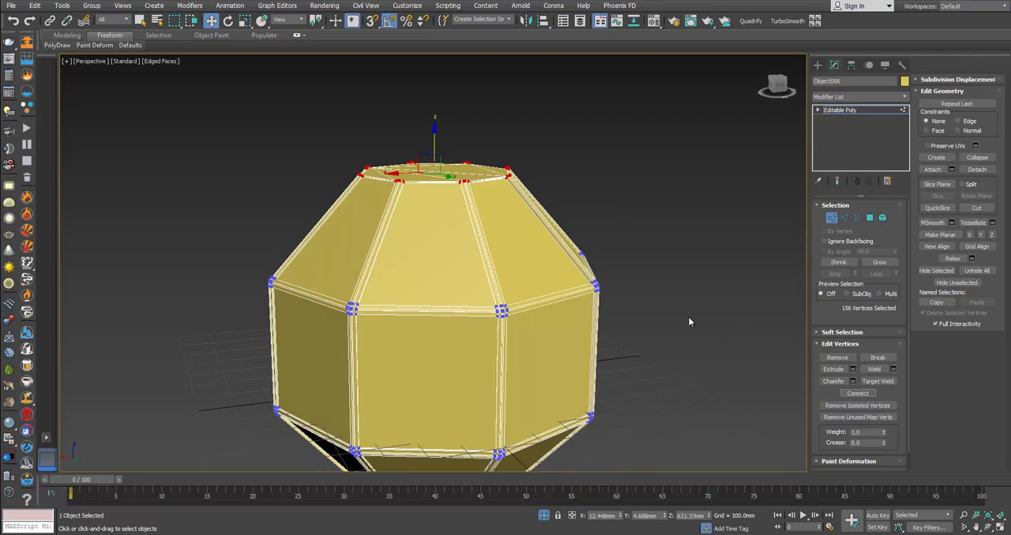
scroll(503, 244, "down", 3)
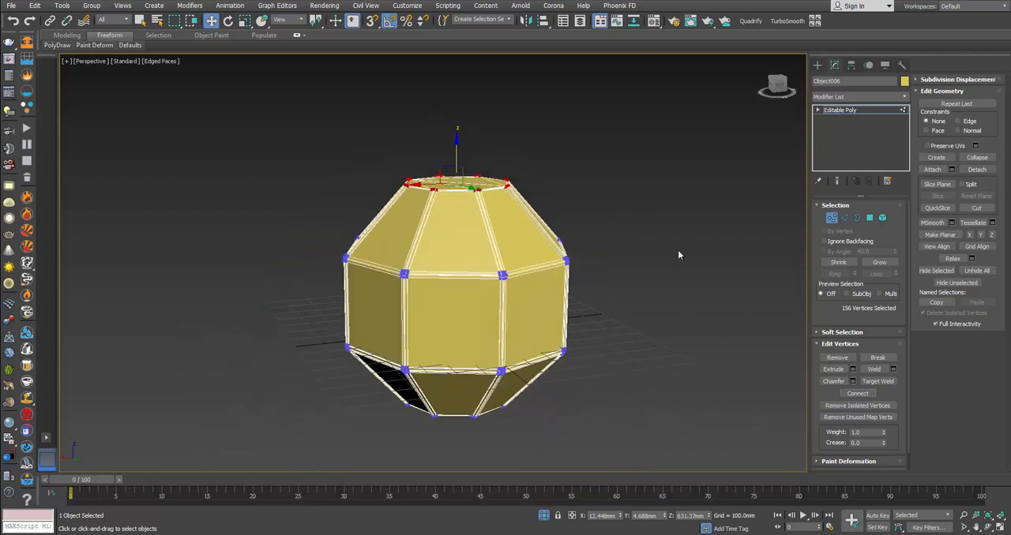
left_click(868, 219)
left_click(469, 241)
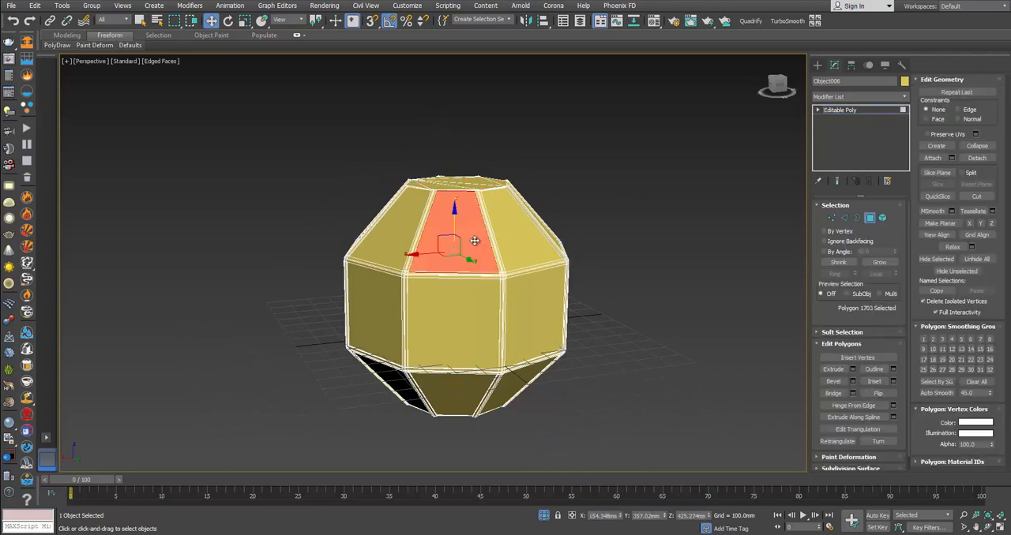
left_click(512, 237, "ctrl")
left_click(547, 284, "ctrl")
left_click(470, 311, "ctrl")
left_click(378, 314, "ctrl")
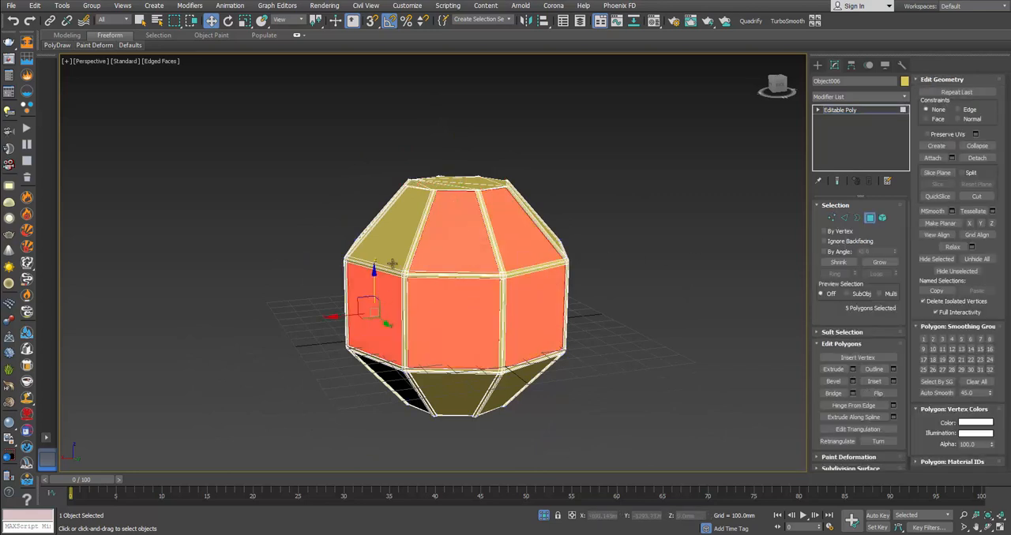
left_click(397, 243, "ctrl")
middle_click_drag(455, 385, 460, 339, "alt")
left_click(459, 368, "ctrl")
left_click(523, 371, "ctrl")
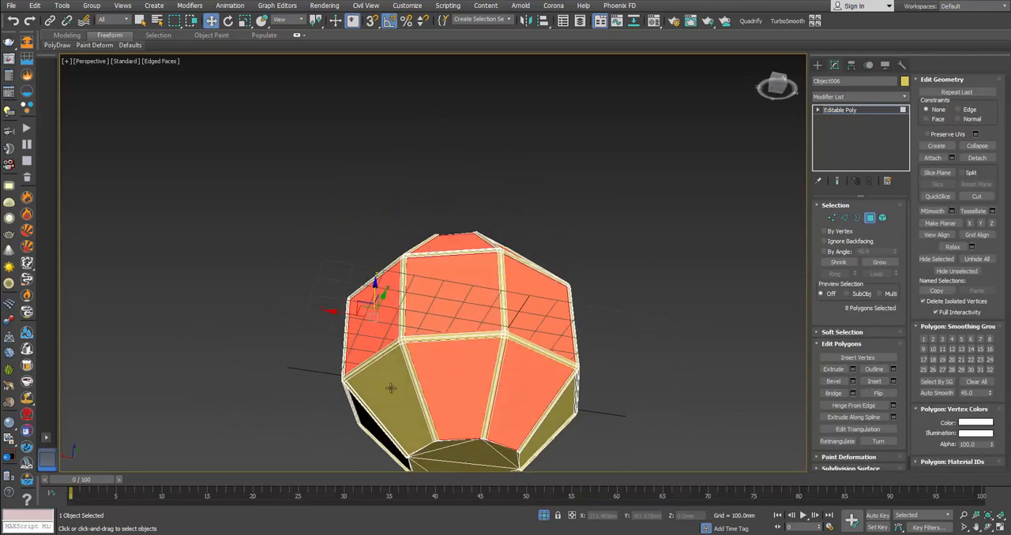
left_click(392, 388, "ctrl")
Step: Add the remaining panel faces around the lantern body to the selection, leaving out the top and bottom caps
middle_click_drag(509, 377, 429, 226, "alt")
left_click(506, 272, "ctrl")
left_click(586, 237, "ctrl")
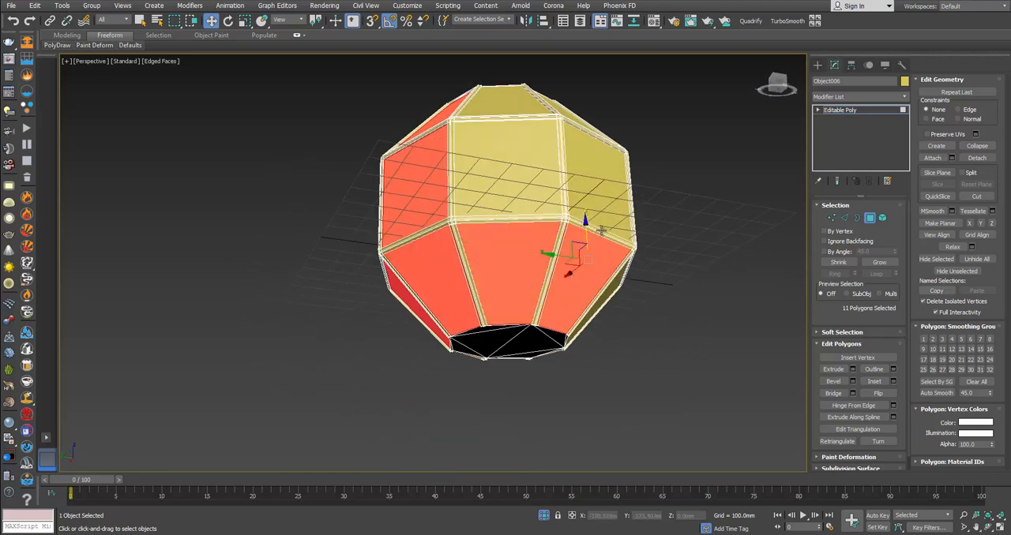
left_click(596, 182, "ctrl")
left_click(506, 192, "ctrl")
middle_click_drag(505, 193, 537, 244, "alt")
left_click(569, 150, "ctrl")
left_click(509, 153, "ctrl")
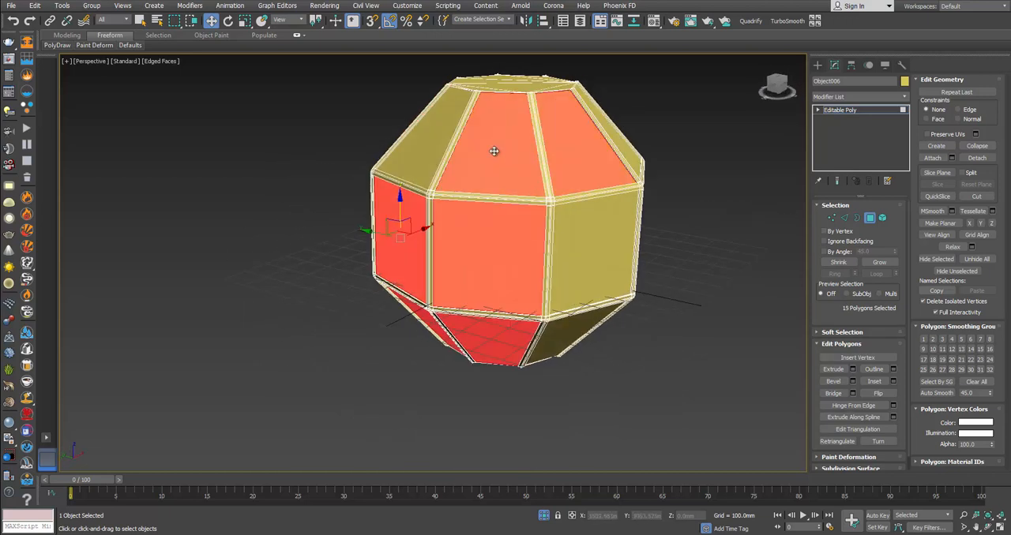
left_click(417, 142, "ctrl")
left_click(602, 259, "ctrl")
middle_click_drag(602, 259, 524, 273, "alt")
left_click(478, 255, "ctrl")
left_click(569, 248, "ctrl")
left_click(482, 280, "ctrl")
left_click(468, 224, "ctrl")
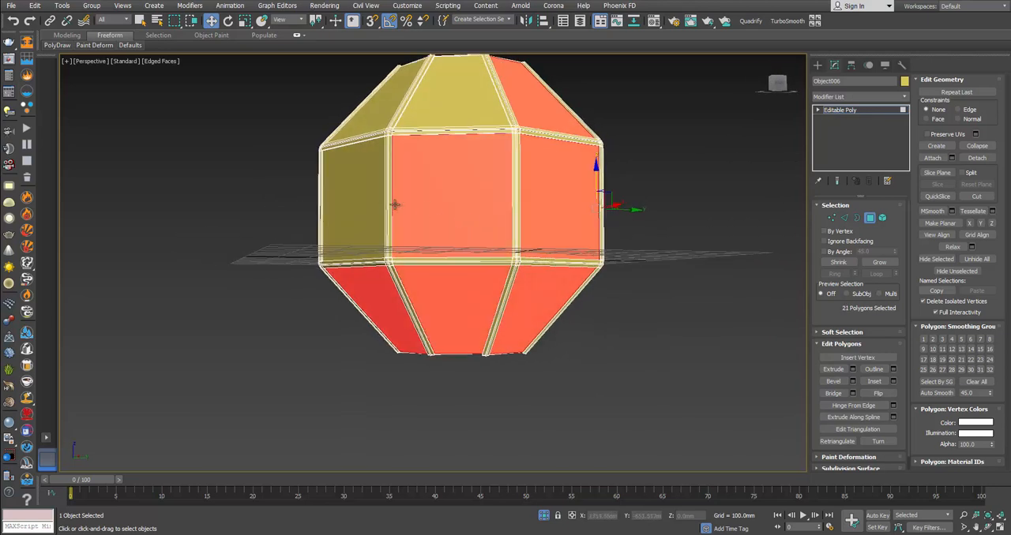
left_click(377, 207, "ctrl")
middle_click_drag(391, 219, 429, 217, "alt")
left_click(429, 216, "ctrl")
left_click(514, 207, "ctrl")
middle_click_drag(541, 244, 572, 221, "alt")
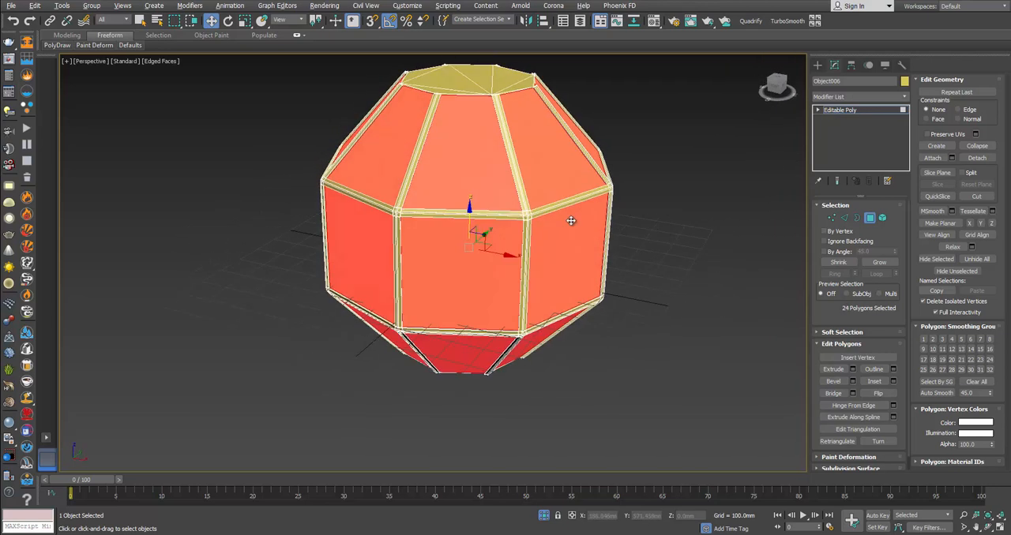
Step: Detach the 24 selected panel faces as a separate object and leave polygon editing
middle_click_drag(526, 176, 485, 208, "alt")
scroll(485, 208, "up", 4)
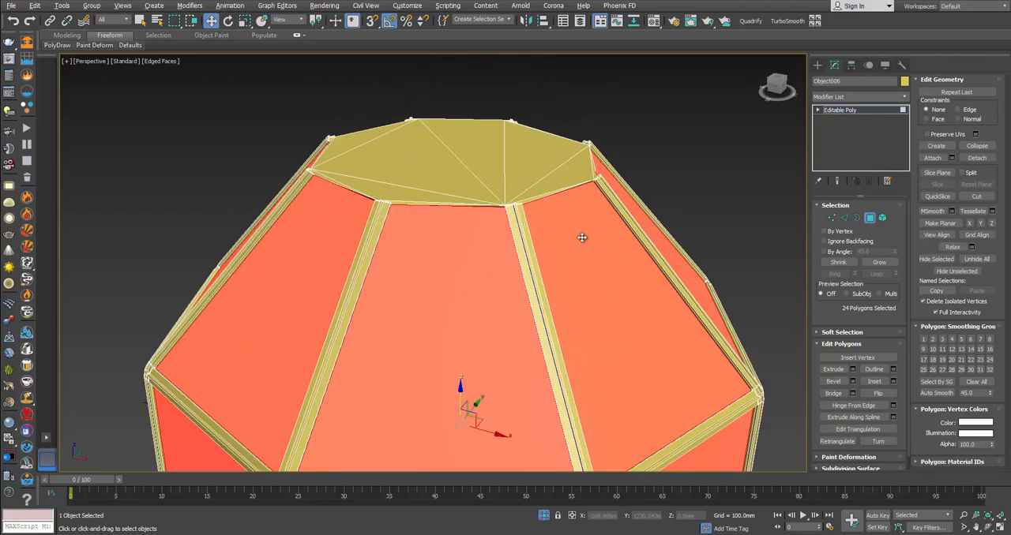
middle_click_drag(583, 239, 570, 207, "alt")
left_click(977, 157)
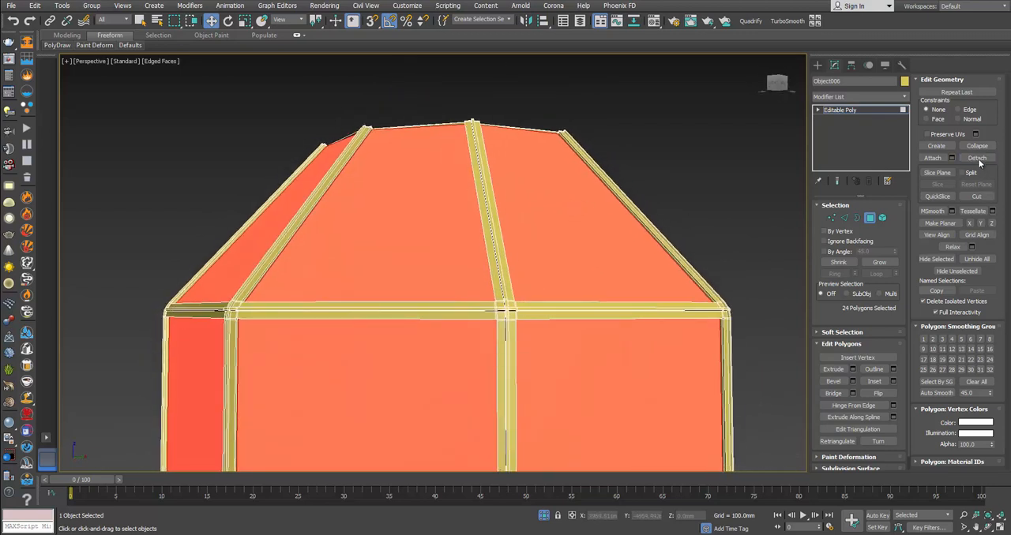
left_click(539, 271)
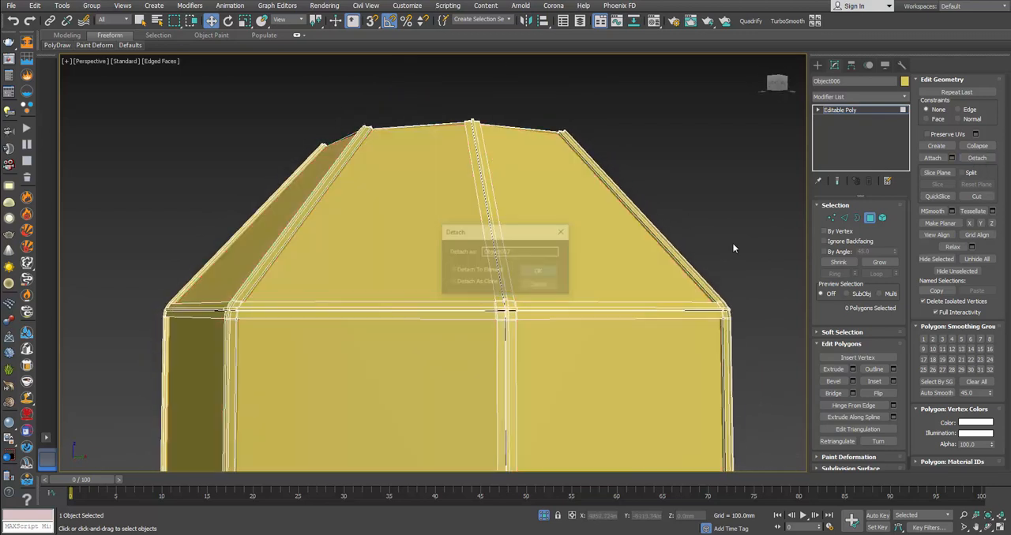
key("4")
scroll(610, 257, "down", 5)
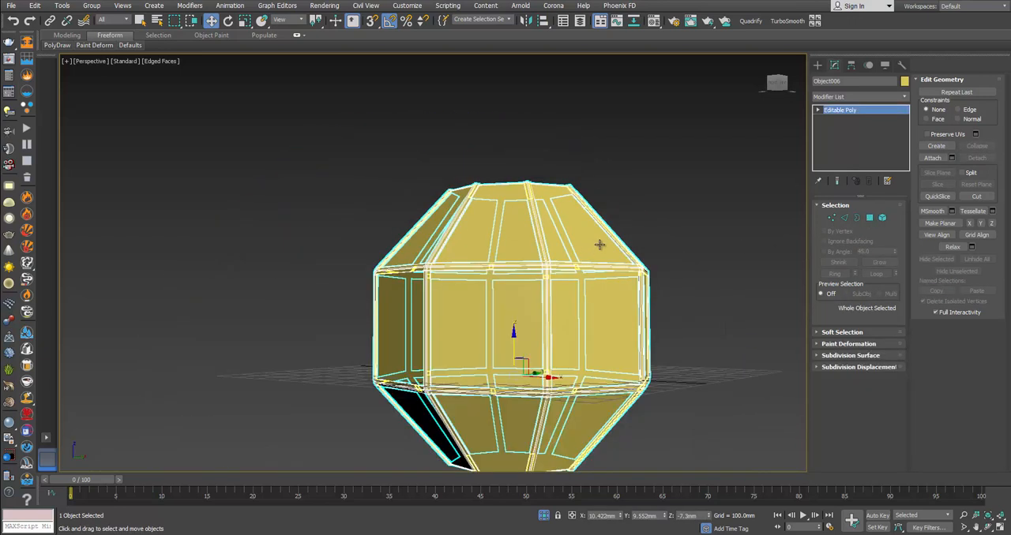
Step: Exit isolation to bring back the whole lantern and select the detached panel object
key("alt+q")
middle_click_drag(582, 185, 590, 227)
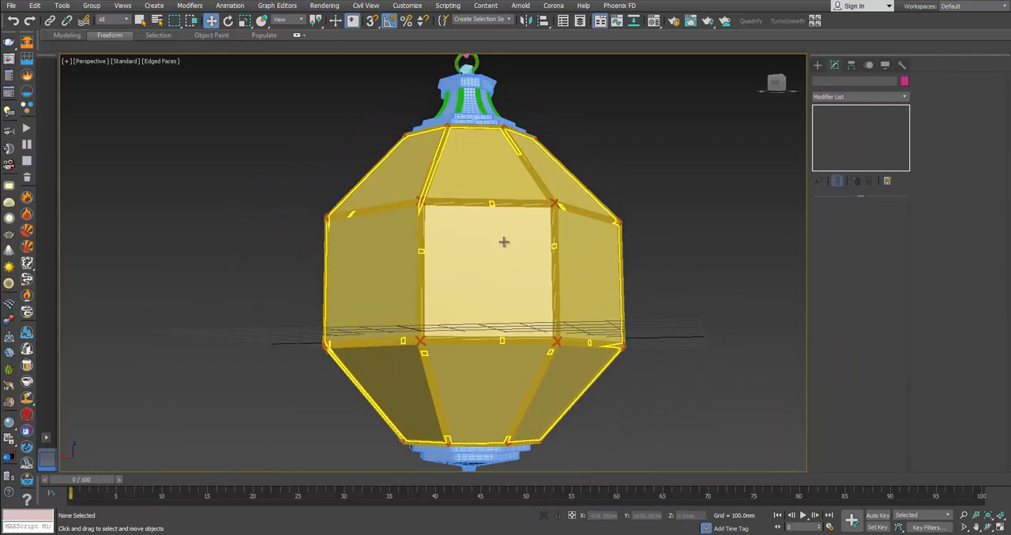
left_click(503, 242)
middle_click_drag(506, 244, 540, 280, "alt")
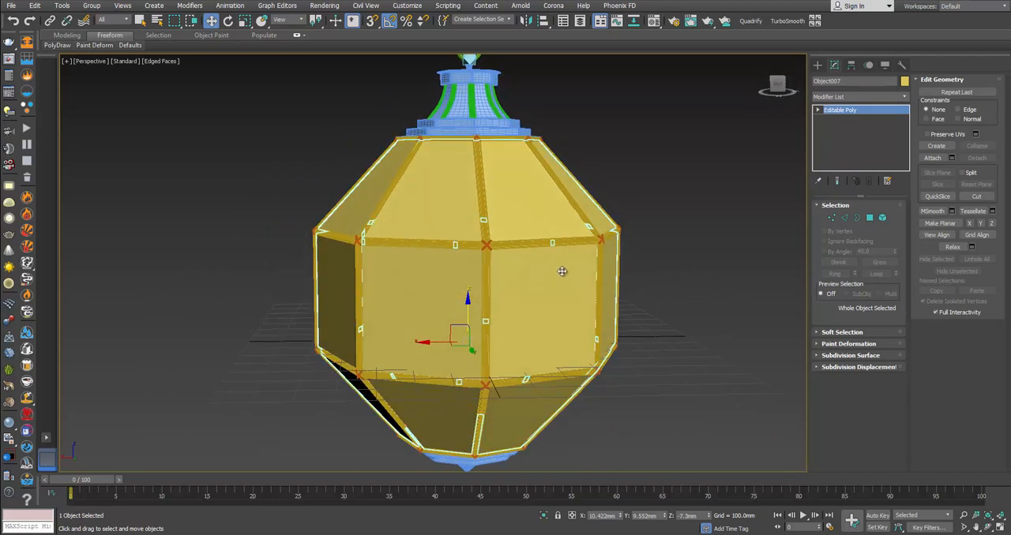
Step: Change the panel object's display color to blue
left_click(904, 81)
left_click(537, 259)
left_click(558, 325)
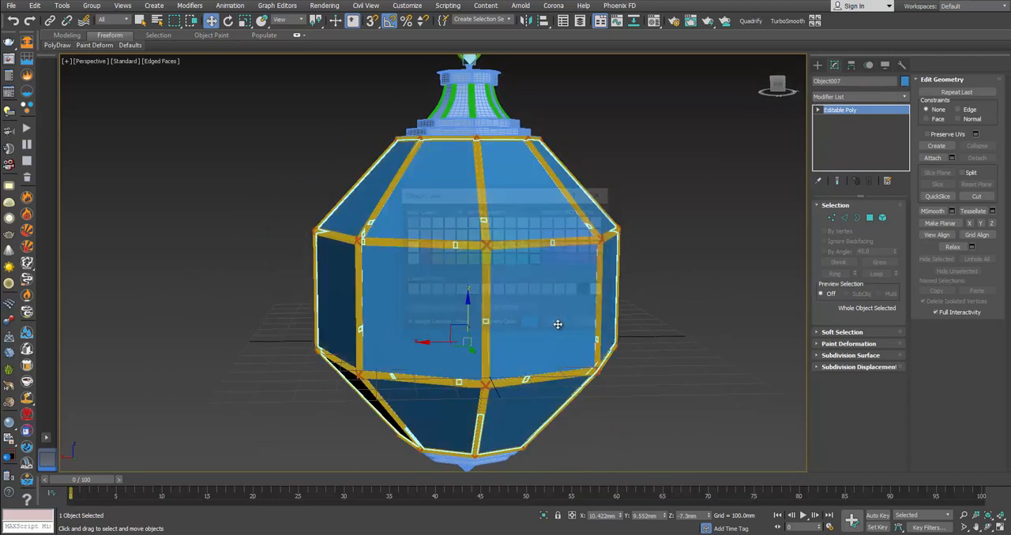
Step: Change the panel object's display color to light violet
left_click(904, 82)
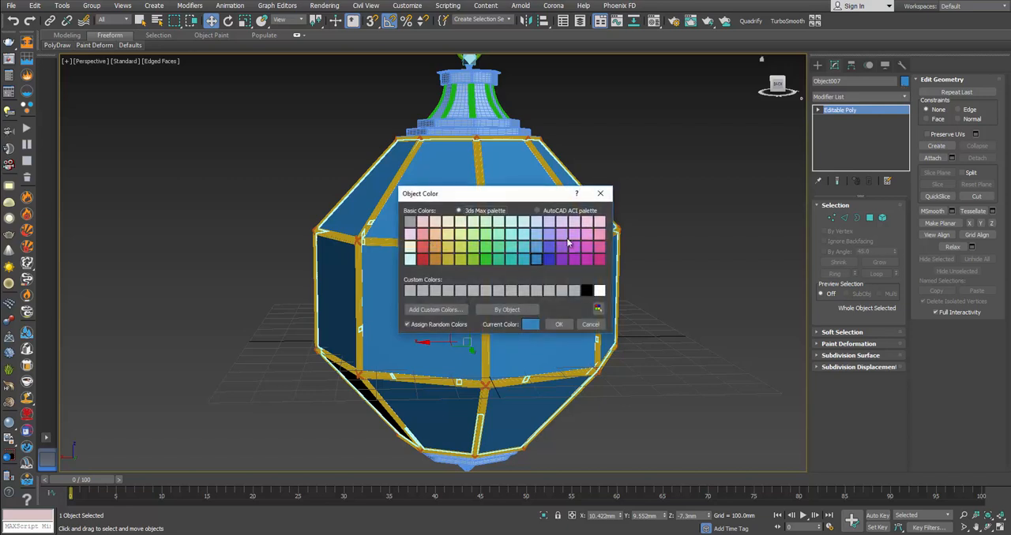
left_click(573, 238)
left_click(553, 322)
Step: Isolate the detached panel object from the rest of the lantern
middle_click_drag(474, 278, 493, 246, "alt")
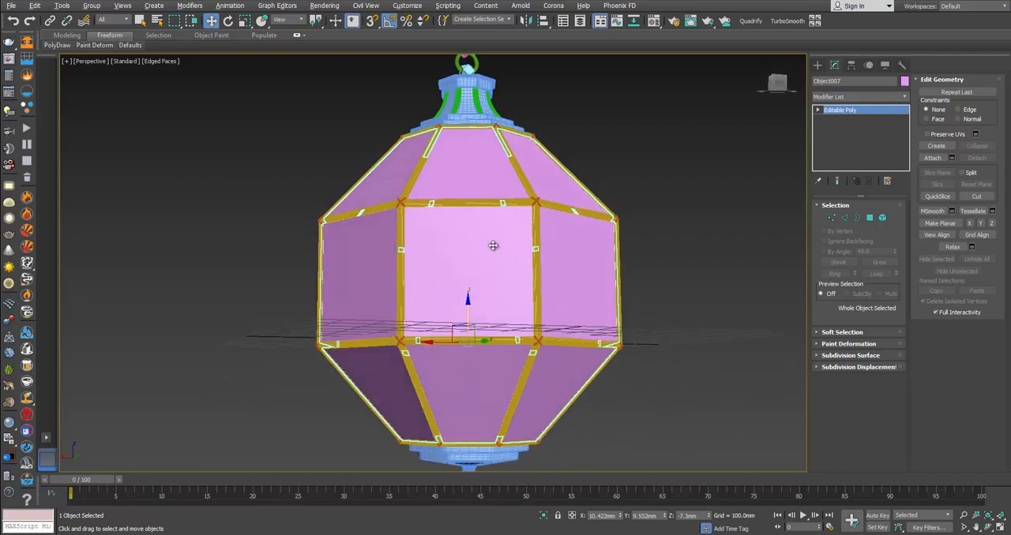
right_click(492, 246)
left_click(545, 152)
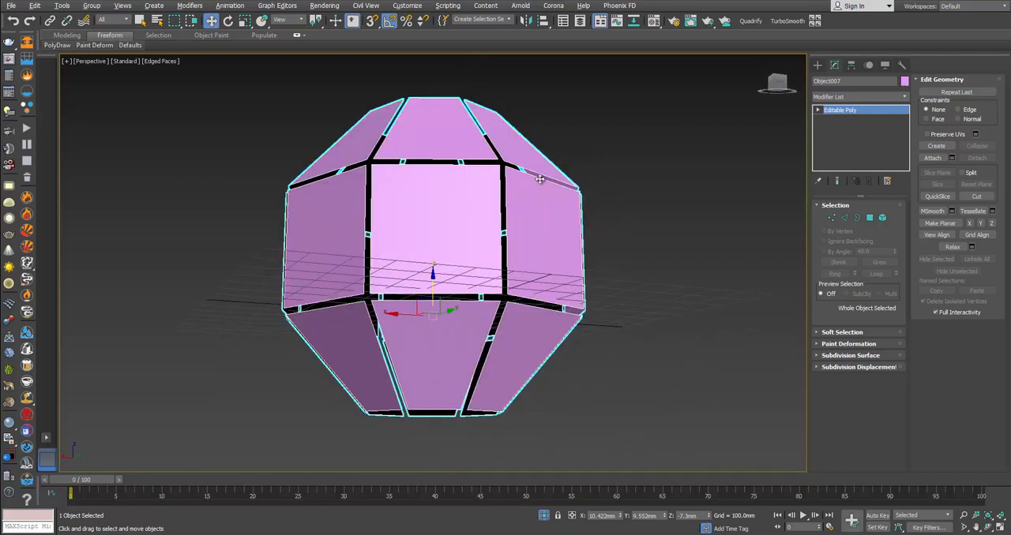
middle_click_drag(539, 179, 552, 212, "alt")
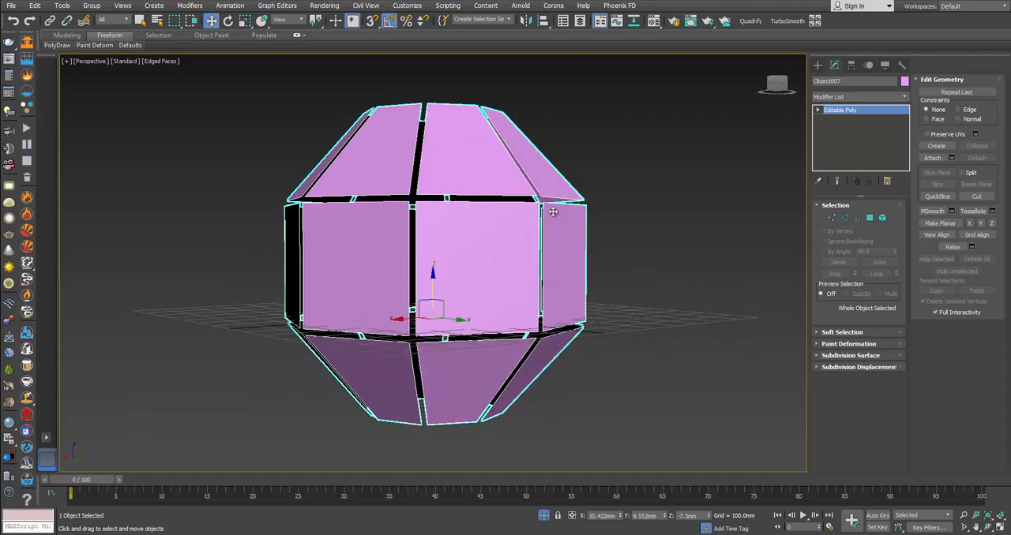
middle_click_drag(474, 232, 477, 254, "alt")
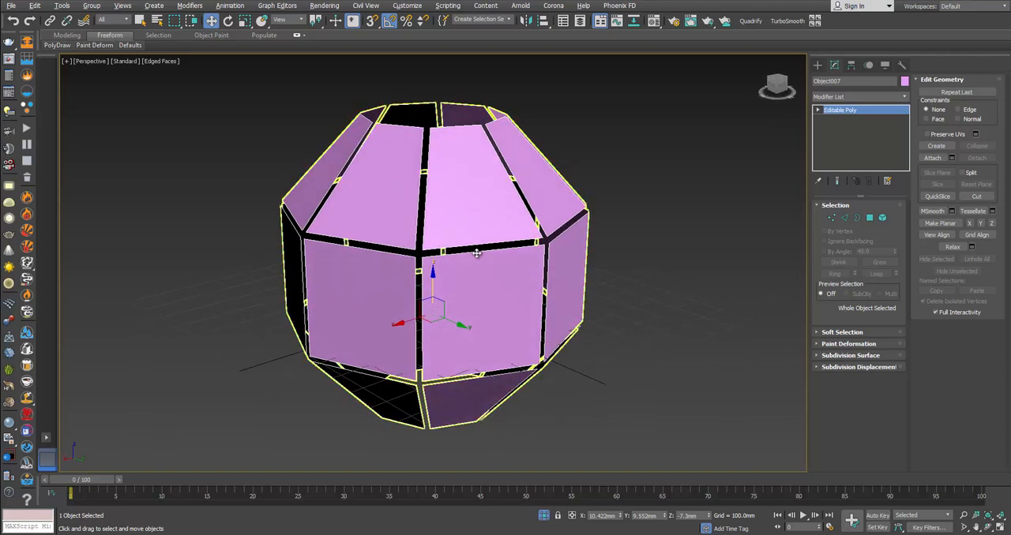
Step: Add a Shell modifier to the panels and set its inner amount to 7.0 mm
left_click(904, 96)
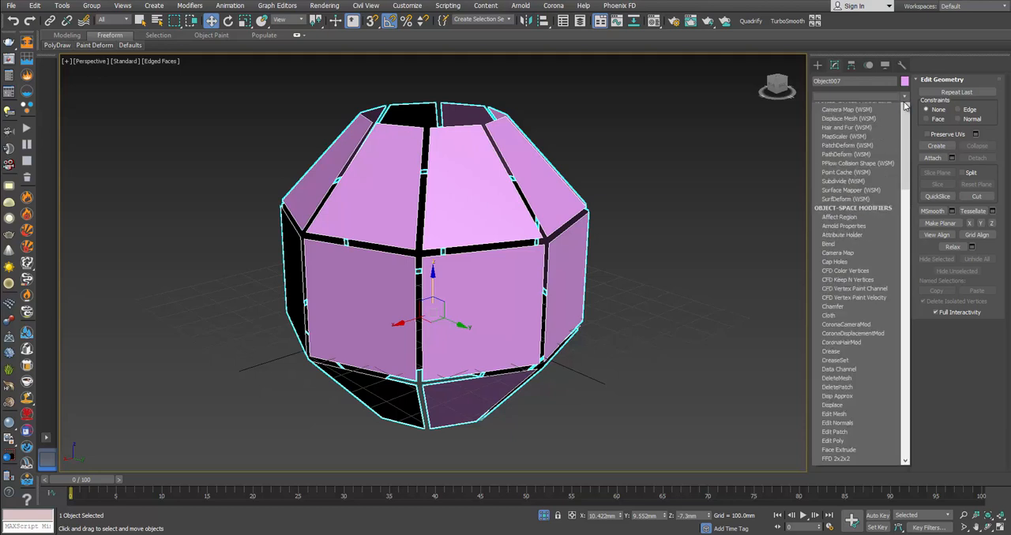
scroll(869, 276, "down", 10)
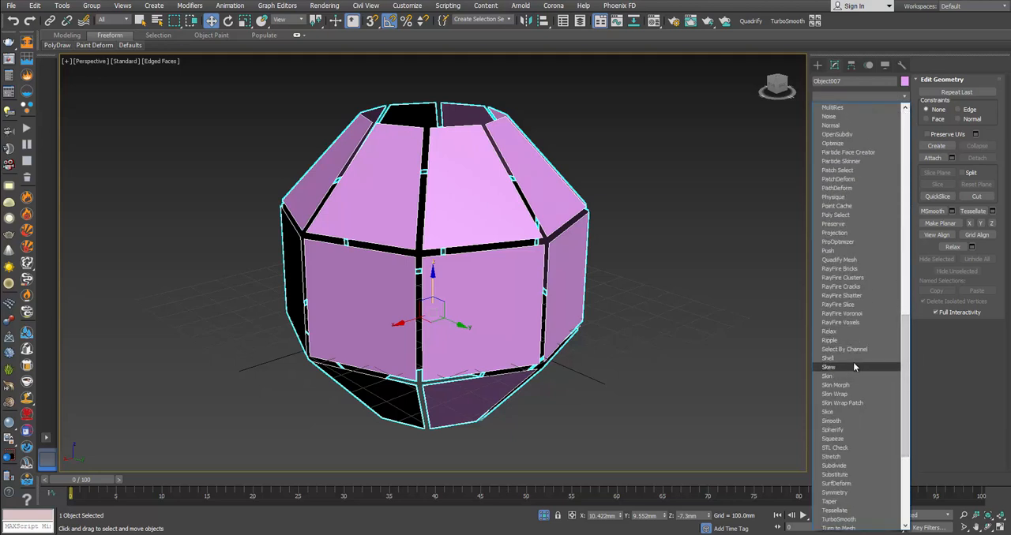
left_click(854, 359)
middle_click_drag(624, 249, 587, 225, "alt")
scroll(587, 226, "up", 5)
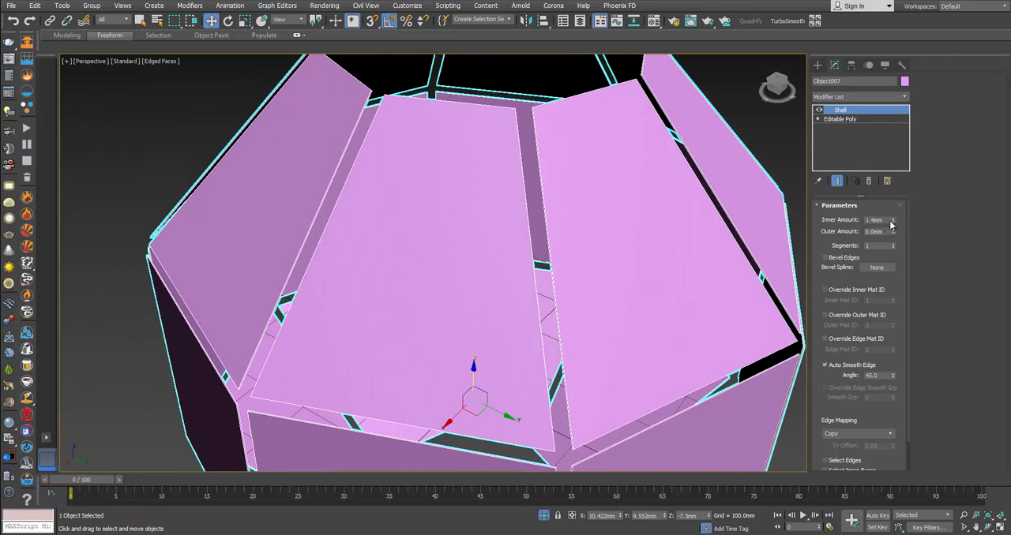
left_click_drag(891, 225, 892, 196)
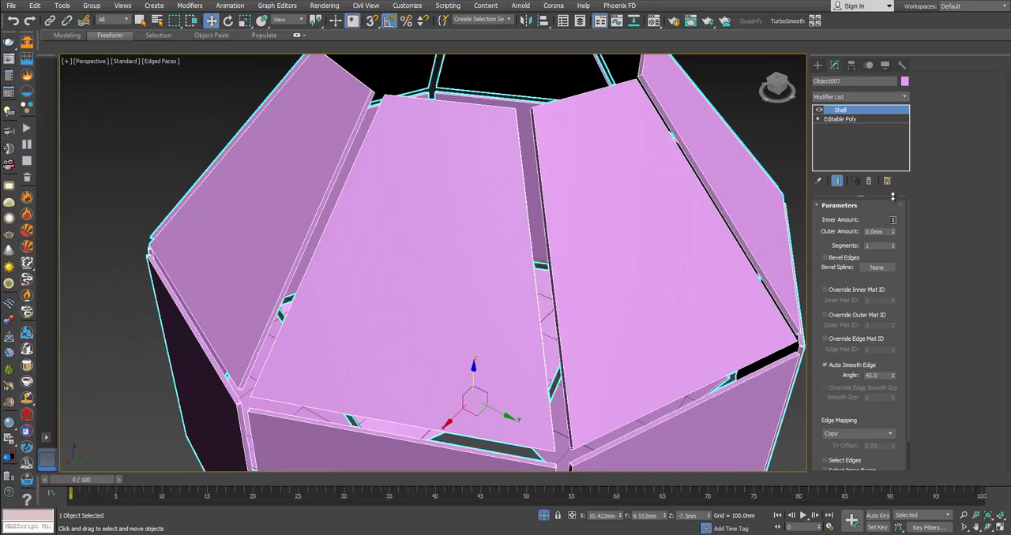
scroll(720, 220, "down", 3)
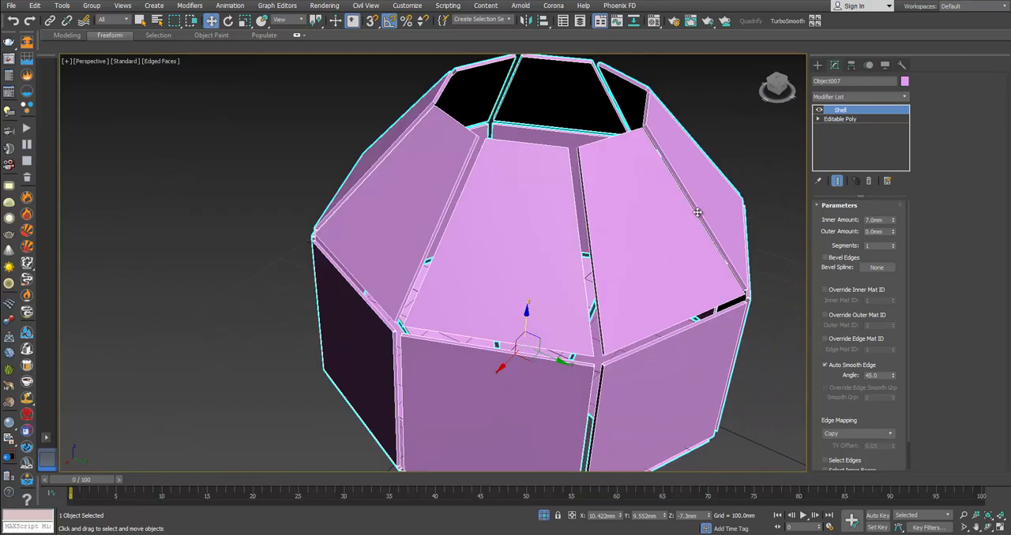
Step: Add an Edit Poly modifier above the Shell and switch to polygon selection
left_click(875, 95)
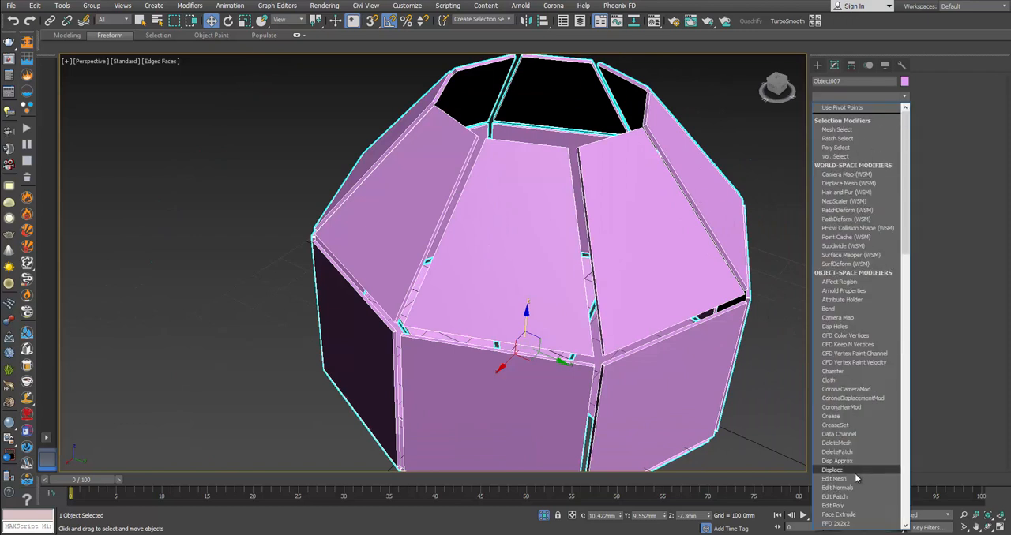
left_click(859, 507)
left_click(869, 289)
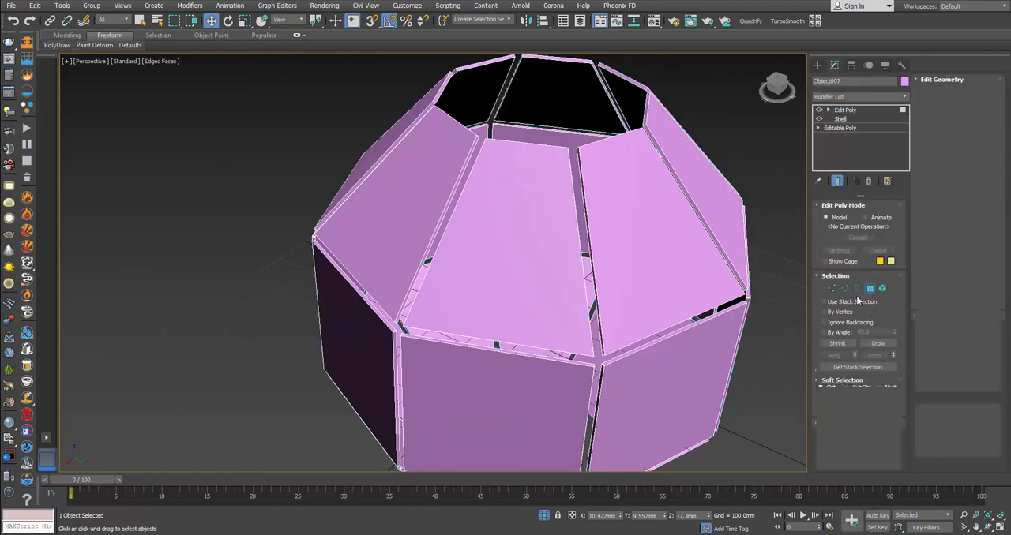
Step: Select the outer faces of three adjacent upper panels and two middle panels below them
scroll(598, 271, "down", 3)
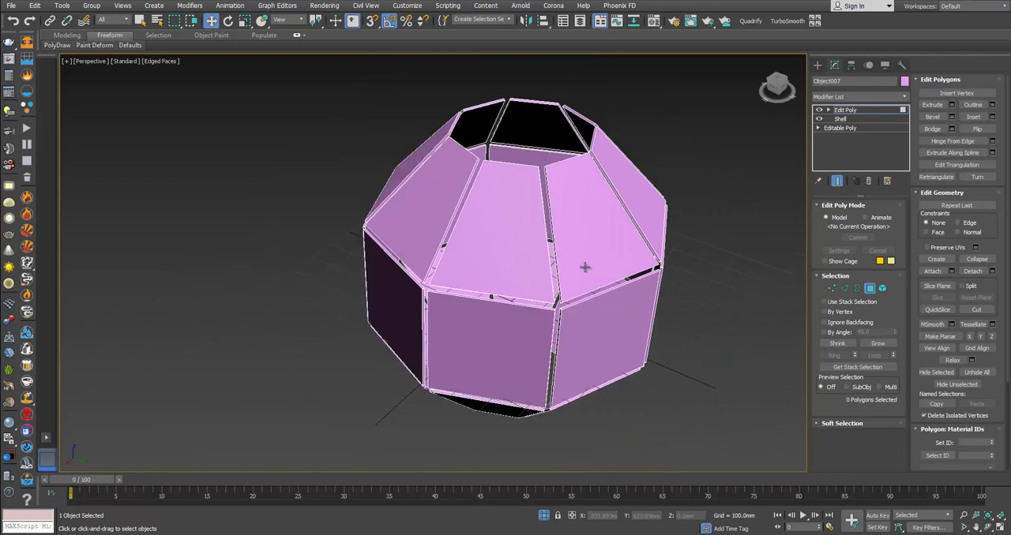
middle_click_drag(588, 252, 584, 195, "alt")
left_click(583, 182)
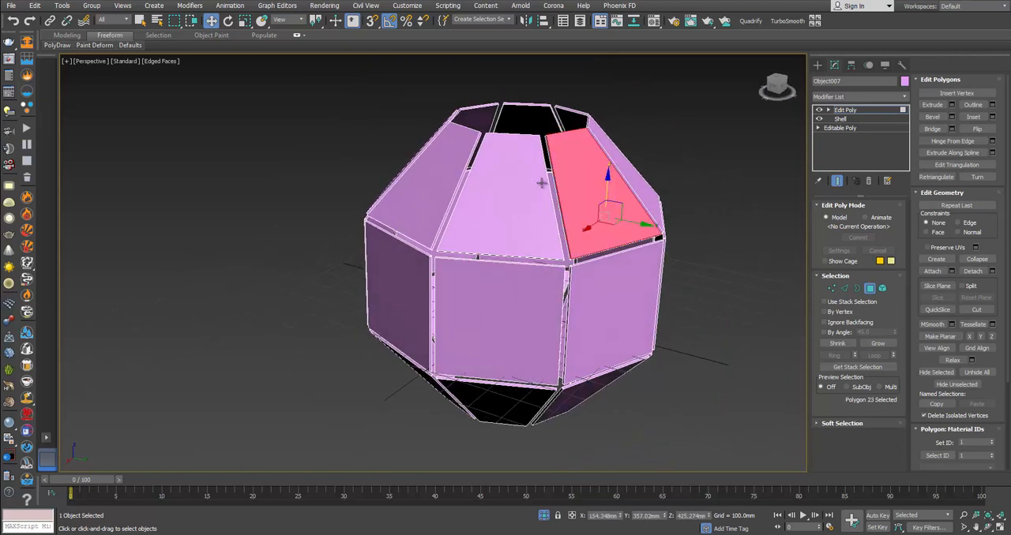
left_click(505, 182, "ctrl")
left_click(439, 173, "ctrl")
left_click(405, 292, "ctrl")
left_click(520, 296, "ctrl")
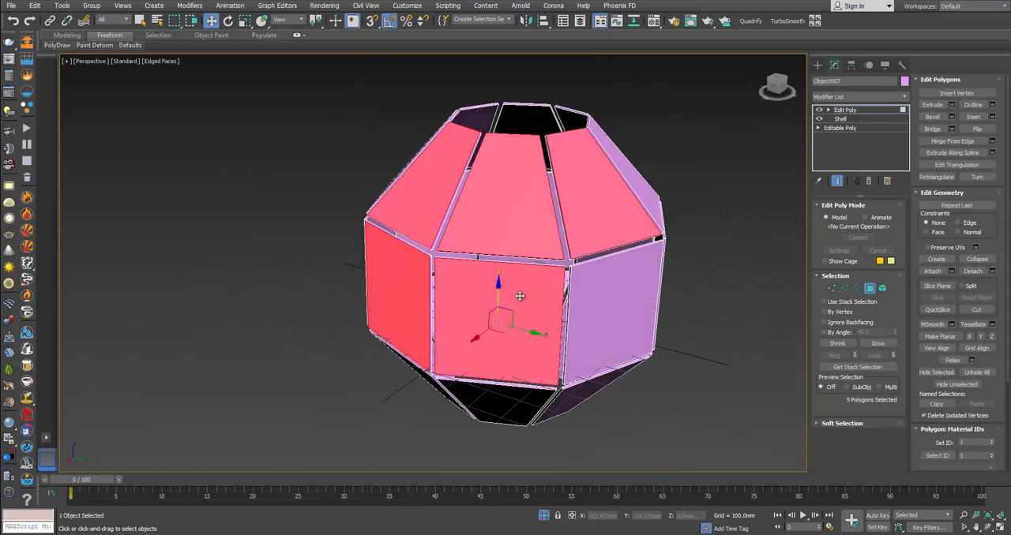
Step: Extend the selection around the lantern with five more outer faces of the neighbouring upper and middle panels
left_click(586, 298, "ctrl")
middle_click_drag(639, 305, 631, 253, "alt")
left_click(634, 267, "ctrl")
left_click(642, 376, "ctrl")
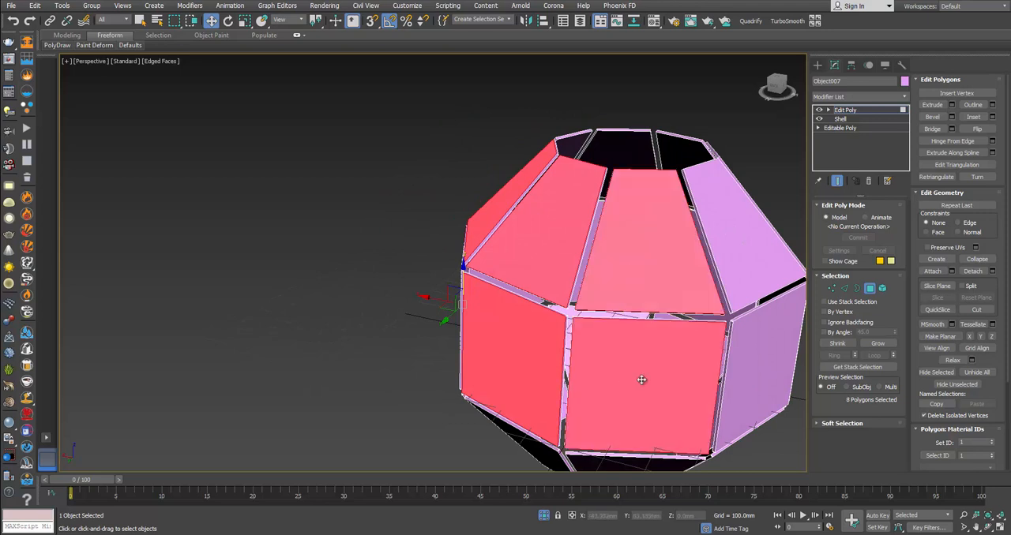
left_click(760, 361, "ctrl")
left_click(735, 246, "ctrl")
middle_click_drag(753, 279, 636, 243, "alt")
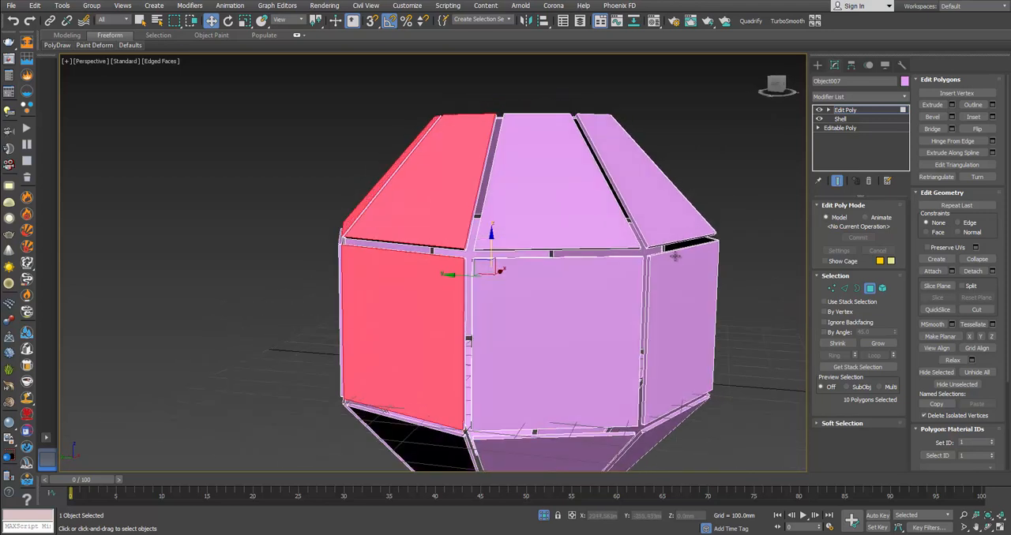
Step: Add the outer faces of the remaining upper and middle panels to complete both rings in the selection
key("ctrl+a")
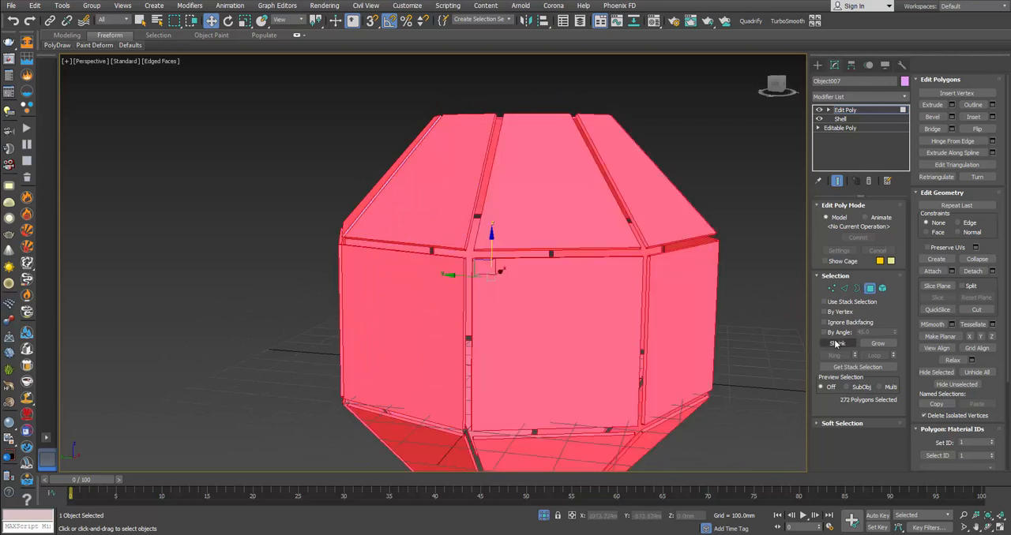
key("ctrl+z")
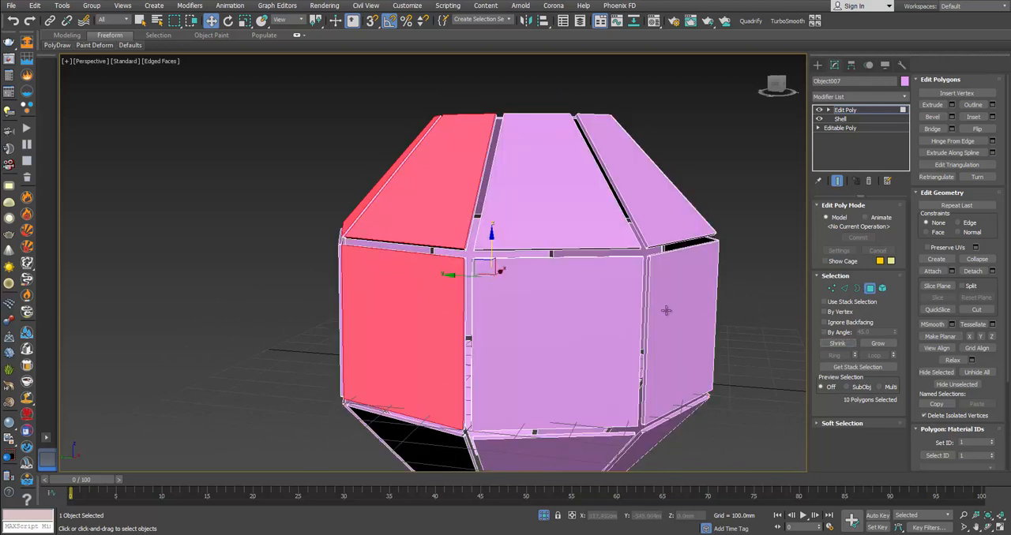
left_click(572, 325, "ctrl")
left_click(563, 228, "ctrl")
left_click(640, 217, "ctrl")
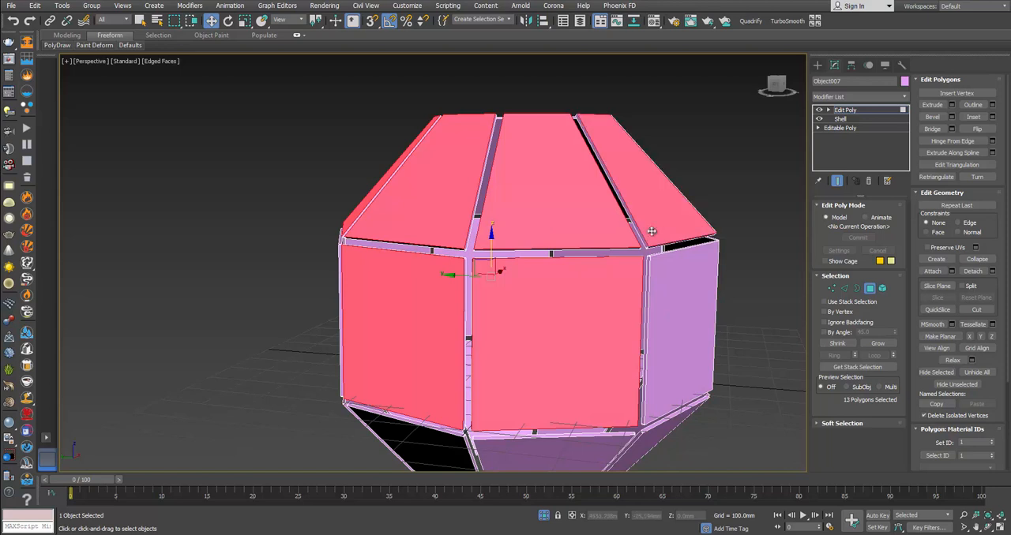
left_click(700, 295, "ctrl")
middle_click_drag(700, 294, 611, 266, "alt")
left_click(588, 205, "ctrl")
left_click(559, 131, "ctrl")
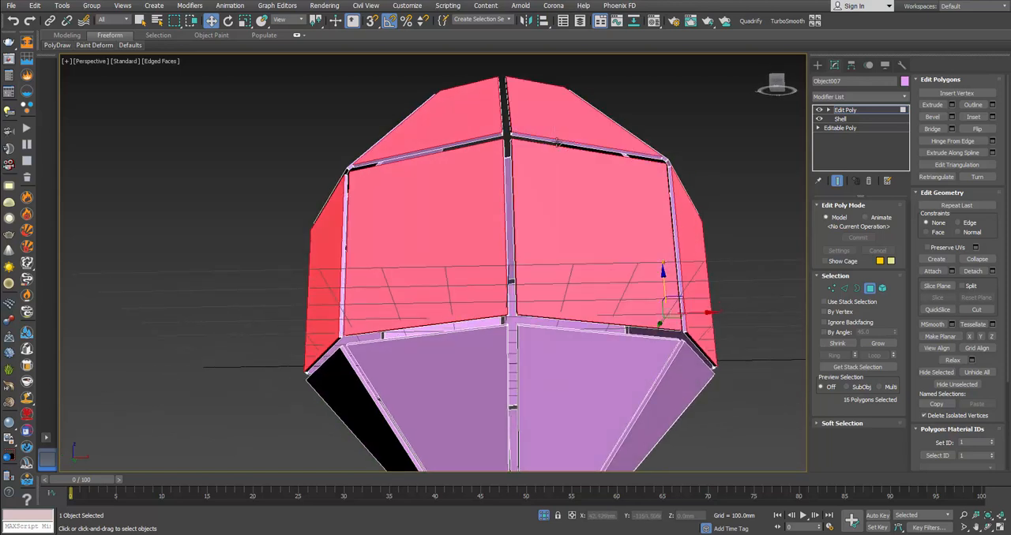
Step: Add the outer faces of all eight lower tapered panels to the polygon selection
left_click(557, 374, "ctrl")
left_click(460, 400, "ctrl")
middle_click_drag(524, 383, 540, 222, "alt")
left_click(695, 300, "ctrl")
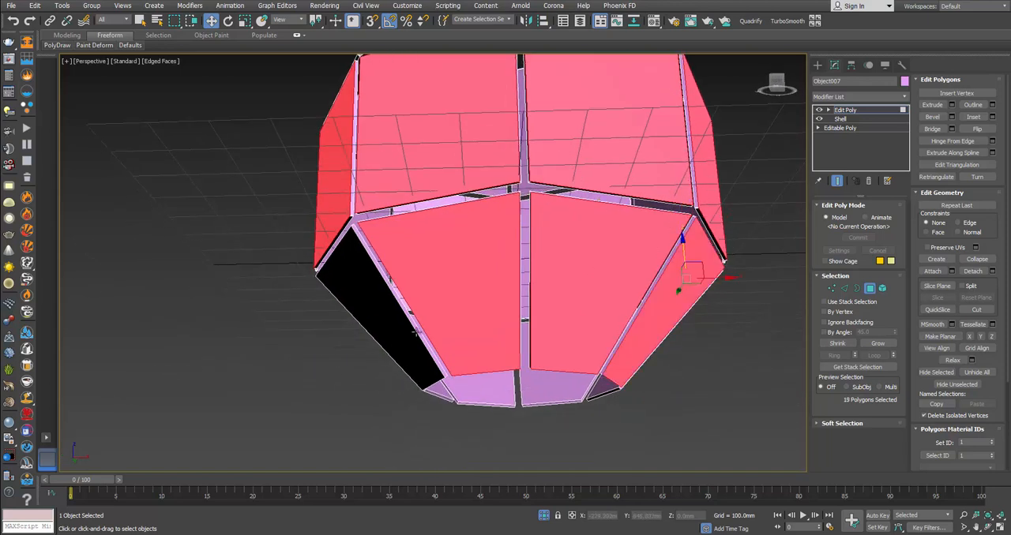
left_click(427, 325, "ctrl")
middle_click_drag(426, 325, 565, 186, "alt")
left_click(565, 186, "ctrl")
left_click(426, 158, "ctrl")
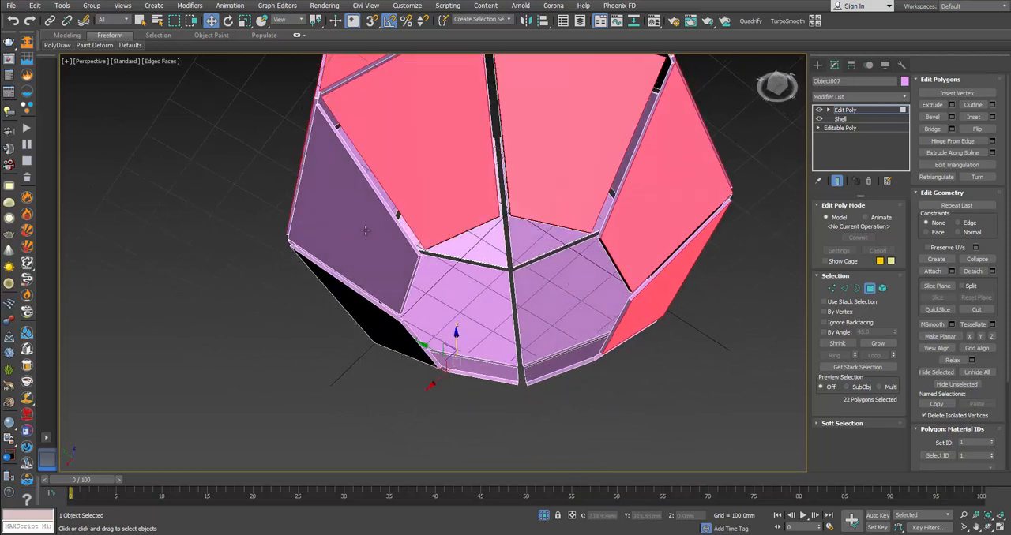
left_click(342, 237, "ctrl")
left_click(371, 319, "ctrl")
middle_click_drag(372, 319, 492, 280, "alt")
Step: Begin adding the inner faces of the upper and middle panels to the selection through the lantern's bottom opening
middle_click_drag(503, 265, 541, 237, "alt")
left_click(456, 263, "ctrl")
left_click(525, 257, "ctrl")
left_click(593, 227, "ctrl")
left_click(564, 297, "ctrl")
middle_click_drag(471, 306, 505, 313, "alt")
left_click(512, 314, "ctrl")
left_click(474, 313, "ctrl")
left_click(481, 272, "ctrl")
Step: Add the remaining inner faces of the upper and middle panels around the lantern to the selection
middle_click_drag(481, 273, 445, 298, "alt")
left_click(445, 298, "ctrl")
left_click(496, 293, "ctrl")
left_click(508, 344, "ctrl")
left_click(468, 348, "ctrl")
middle_click_drag(468, 348, 400, 338, "alt")
left_click(472, 321, "ctrl")
left_click(522, 314, "ctrl")
left_click(523, 360, "ctrl")
left_click(478, 368, "ctrl")
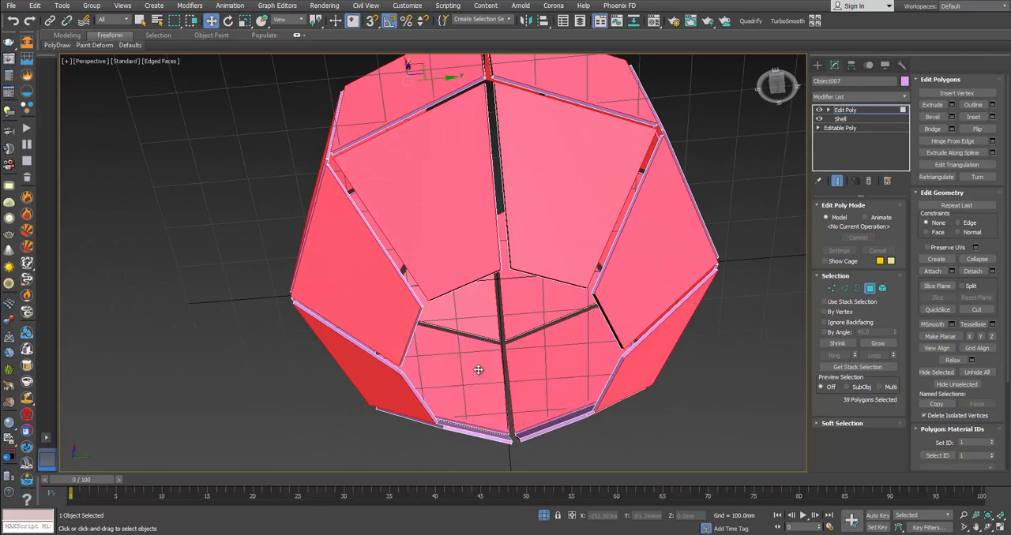
middle_click_drag(478, 368, 428, 353, "alt")
left_click(518, 364, "ctrl")
Step: Add the inner faces of all eight lower panels to the selection through the lantern's open end
middle_click_drag(535, 350, 490, 257, "alt")
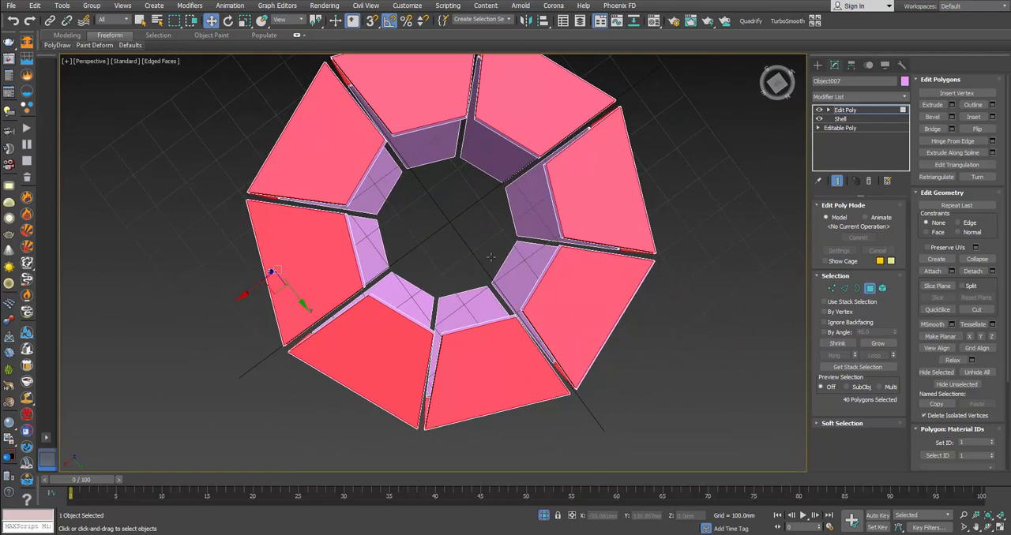
left_click(517, 208, "ctrl")
left_click(511, 271, "ctrl")
left_click(472, 302, "ctrl")
left_click(414, 297, "ctrl")
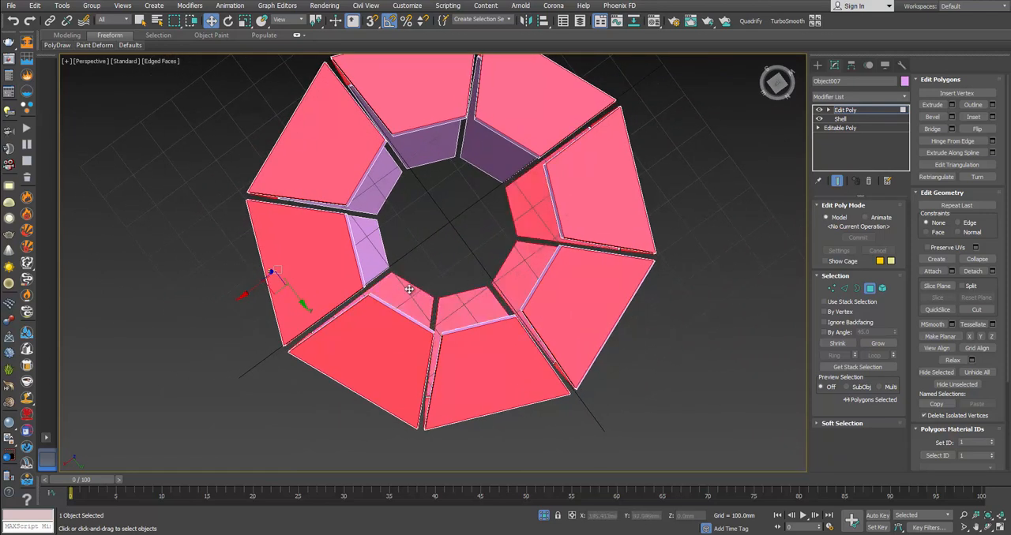
left_click(379, 248, "ctrl")
left_click(367, 184, "ctrl")
left_click(419, 152, "ctrl")
left_click(480, 150, "ctrl")
middle_click_drag(480, 150, 567, 209, "alt")
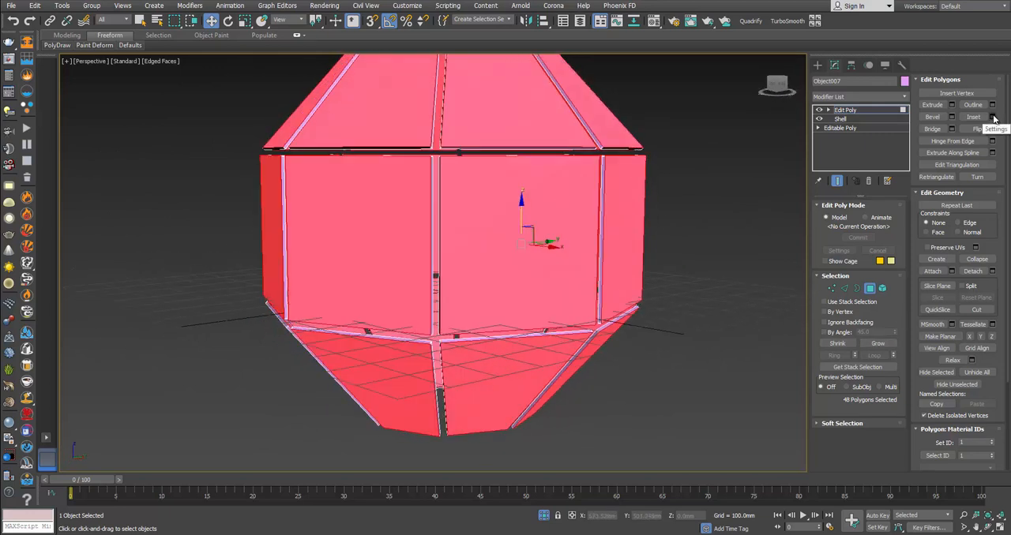
left_click(993, 117)
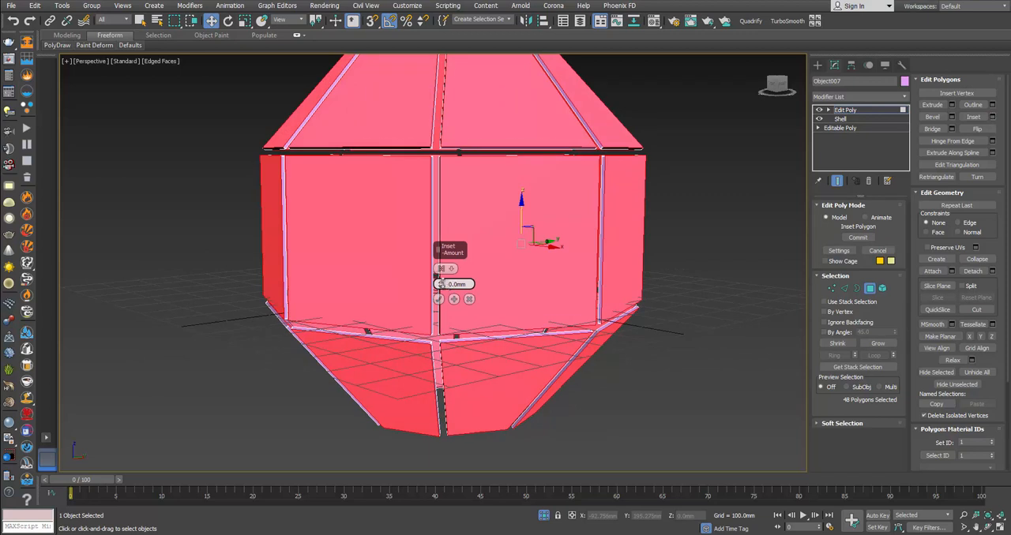
mouse_move(441, 284)
left_mouse_down()
mouse_move(440, 272)
mouse_move(443, 281)
left_mouse_up()
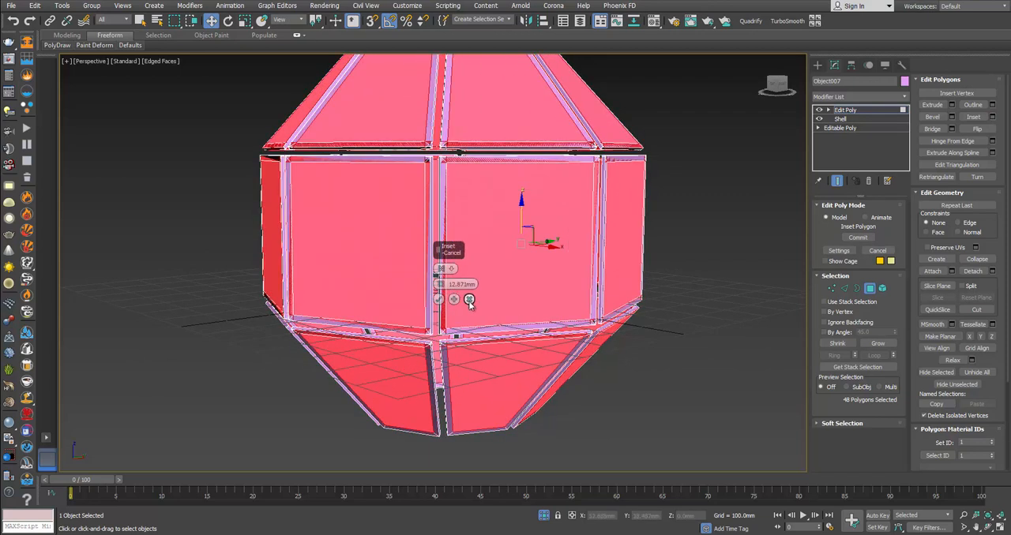
left_click(469, 300)
Step: Examine the thin edge faces at the corners where four panels meet
middle_click_drag(494, 266, 502, 286, "alt")
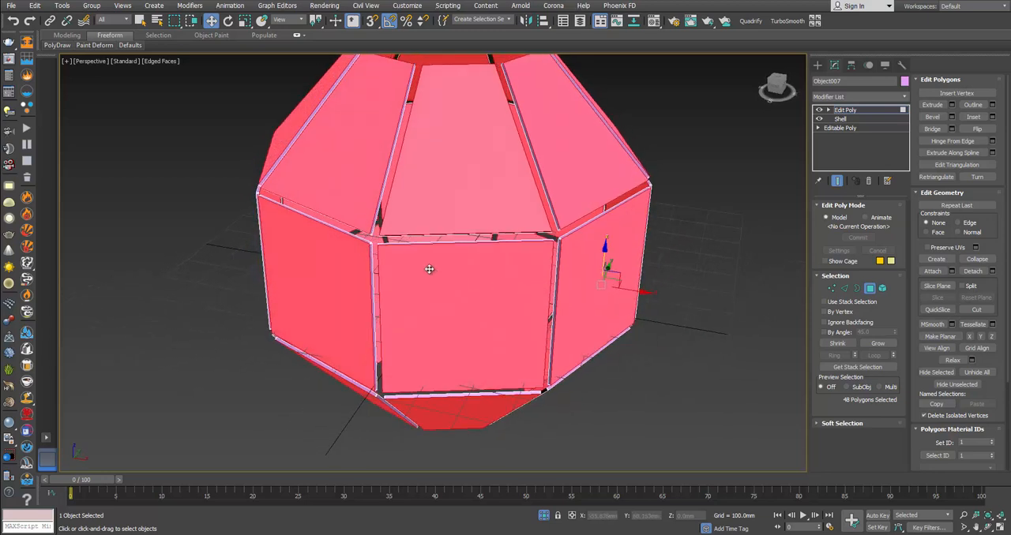
scroll(431, 269, "up", 2)
middle_click_drag(431, 266, 487, 263, "alt")
scroll(513, 268, "up", 5)
scroll(487, 263, "down", 5)
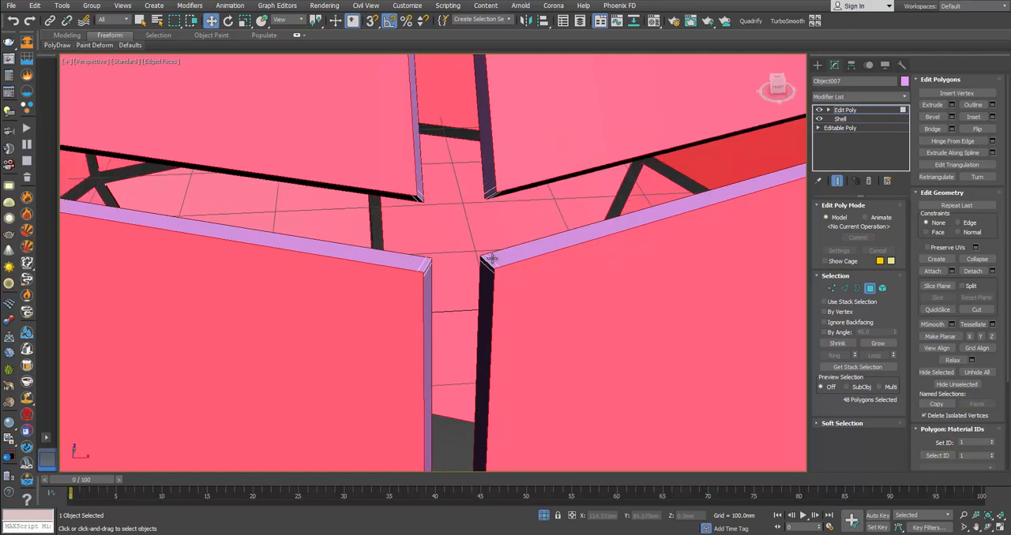
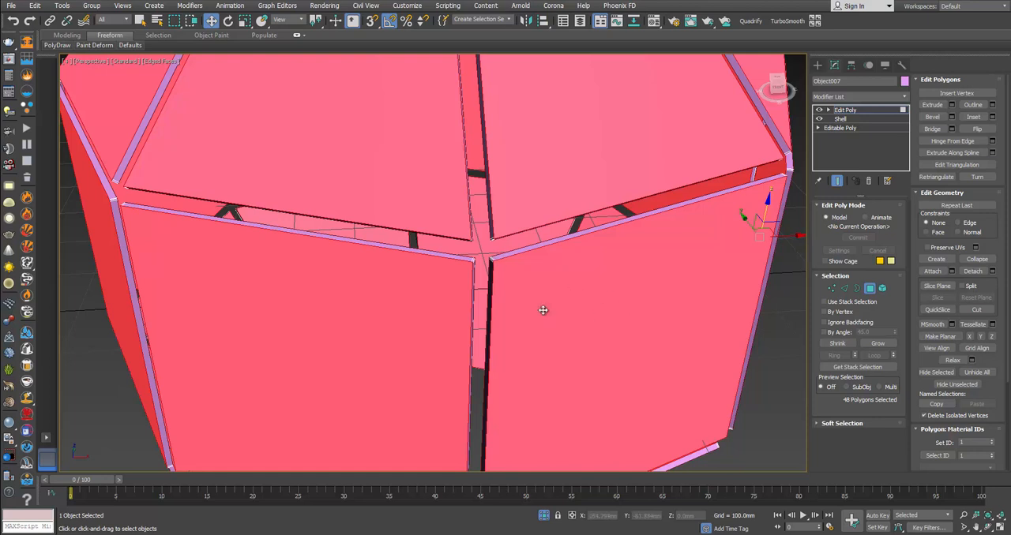
Step: Remove the four extra short edges across the facing corners of the two lower panels at the front four-panel junction
middle_click_drag(477, 297, 575, 307)
middle_click_drag(507, 307, 540, 310, "alt")
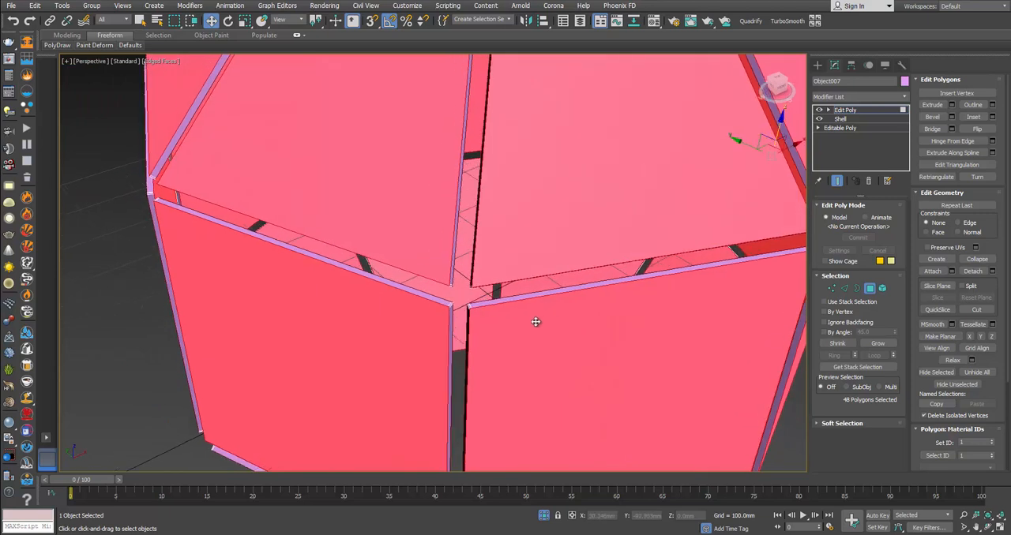
left_click(869, 288)
scroll(493, 306, "up", 6)
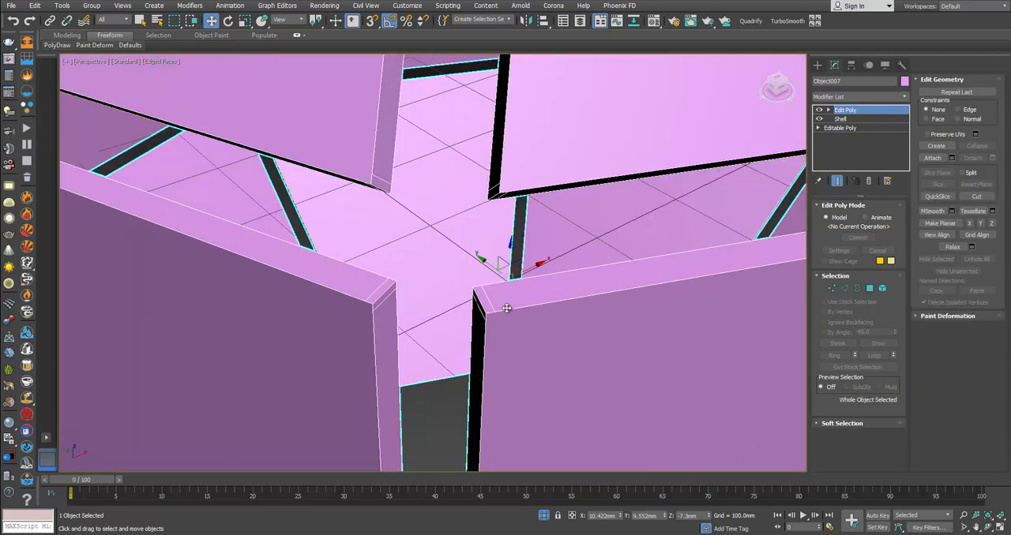
key("2")
left_click(478, 298)
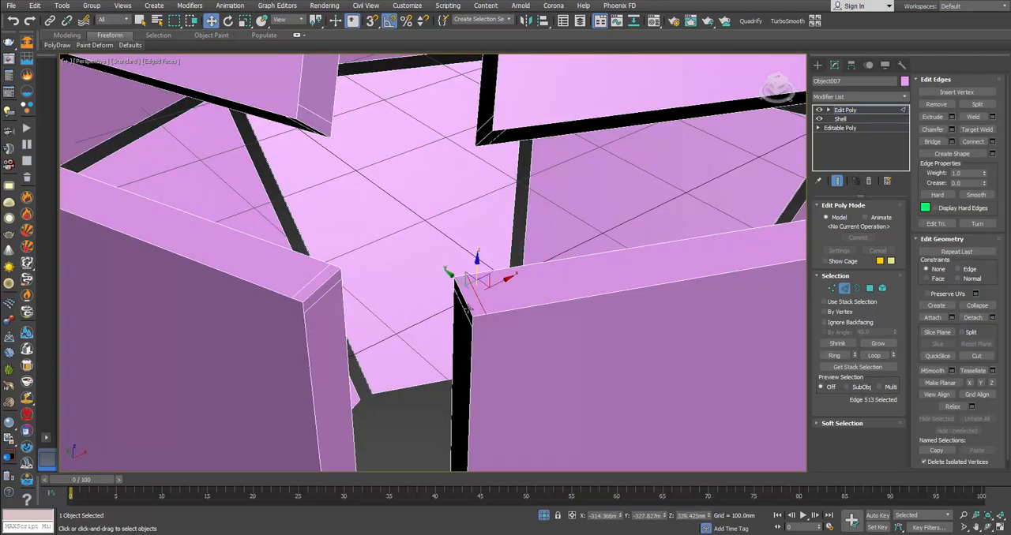
left_click(465, 313, "ctrl")
scroll(466, 313, "down", 3)
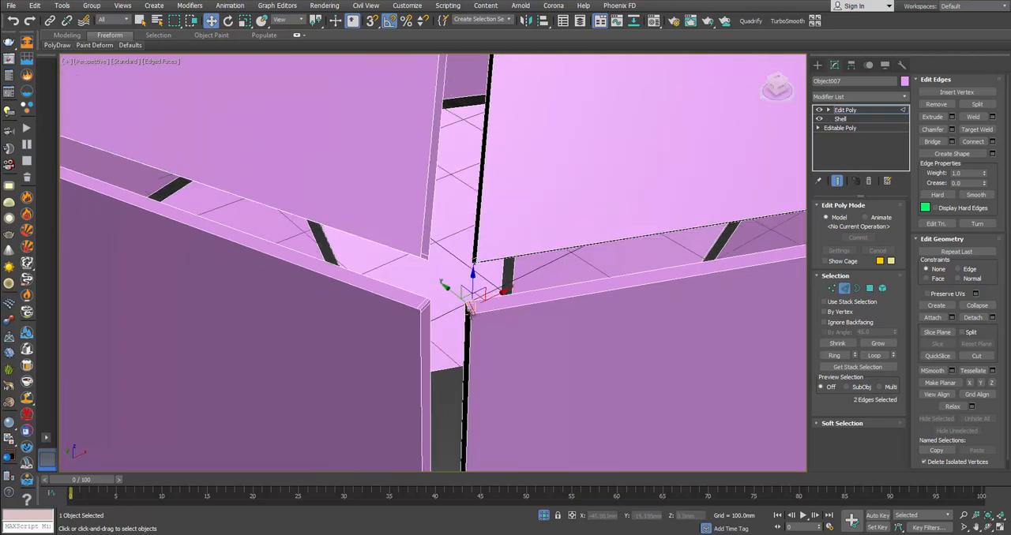
scroll(424, 304, "up", 3)
left_click(425, 302, "ctrl")
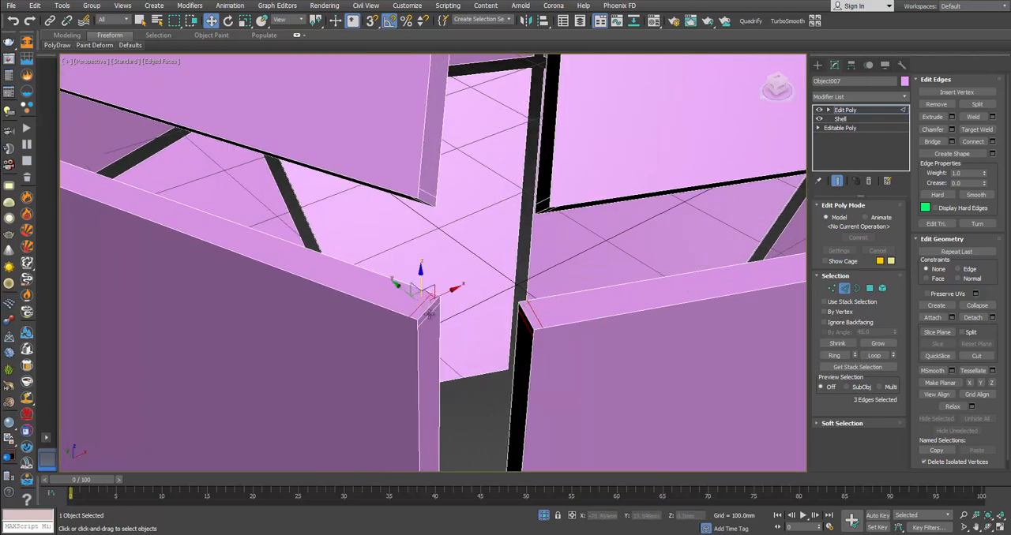
left_click(429, 315, "ctrl")
left_click(468, 300)
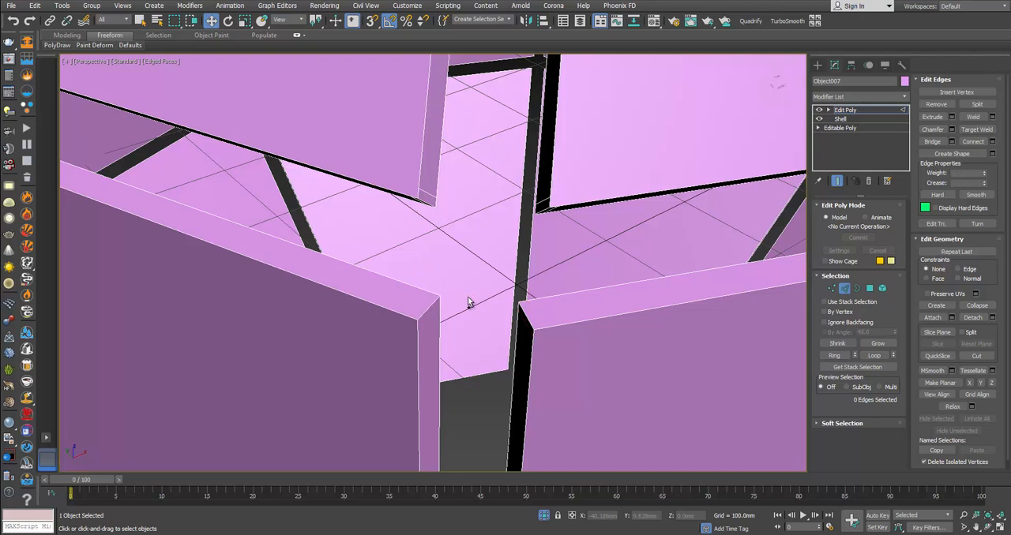
Step: Remove the four extra short edges across the facing corners of the two upper panels at the same junction
left_click(431, 194)
middle_click_drag(431, 195, 434, 163, "alt")
left_click(551, 202, "ctrl")
left_click(543, 195, "ctrl")
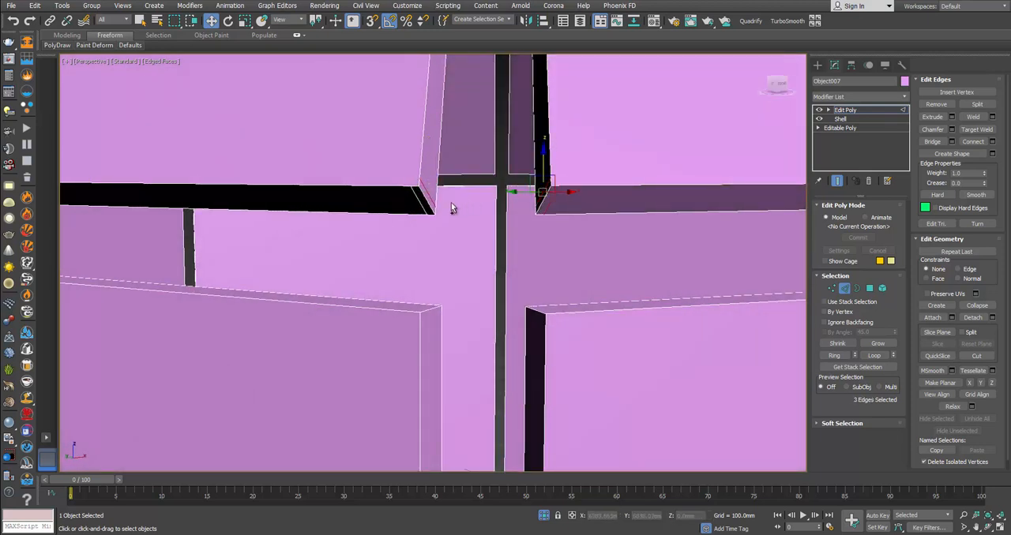
left_click(418, 207, "ctrl")
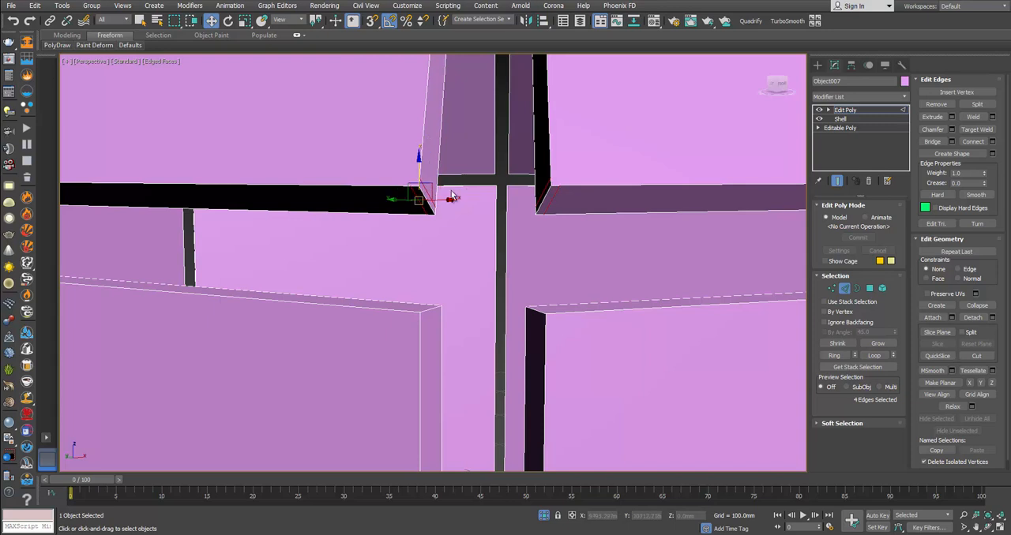
left_click(452, 195)
Step: Remove all eight extra corner edges from the four panels meeting at the next junction along the upper seam
scroll(458, 195, "down", 5)
scroll(354, 183, "up", 2)
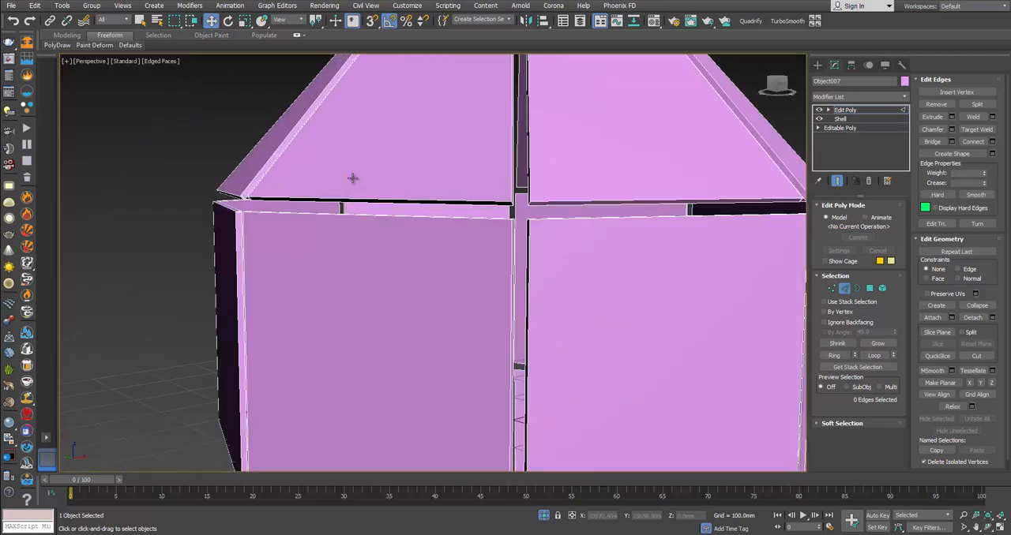
middle_click_drag(303, 191, 346, 179, "alt")
scroll(449, 106, "up", 5)
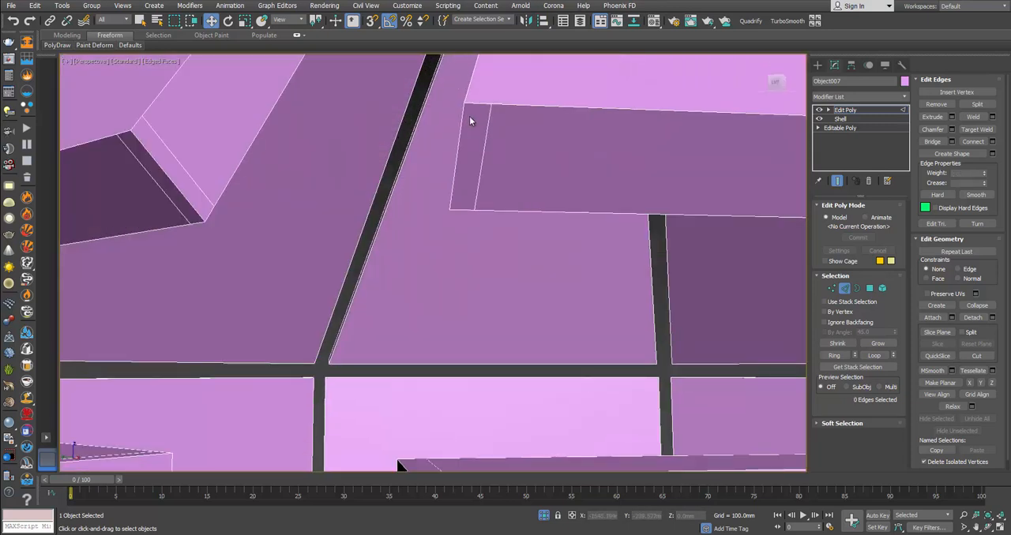
left_click(485, 139)
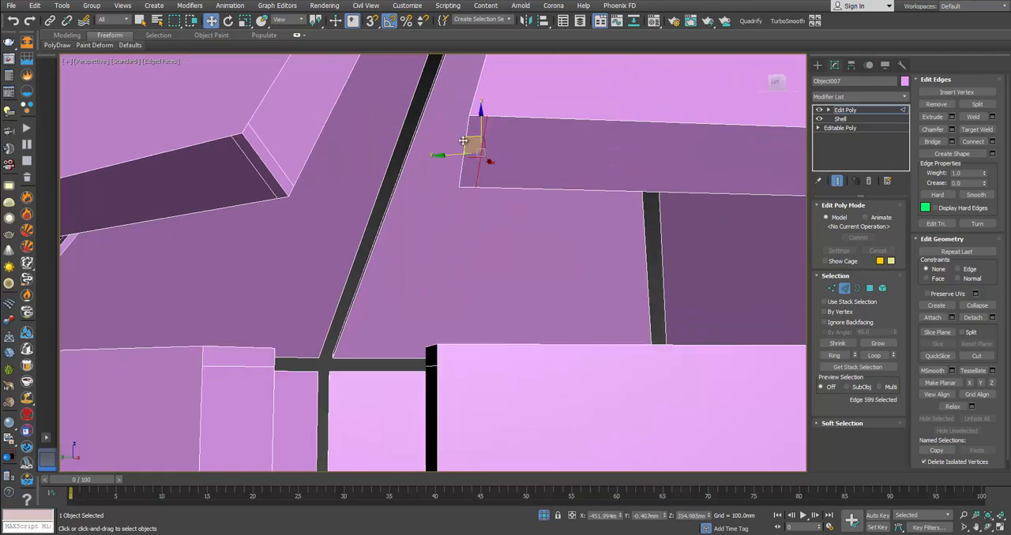
middle_click_drag(346, 154, 377, 149, "alt")
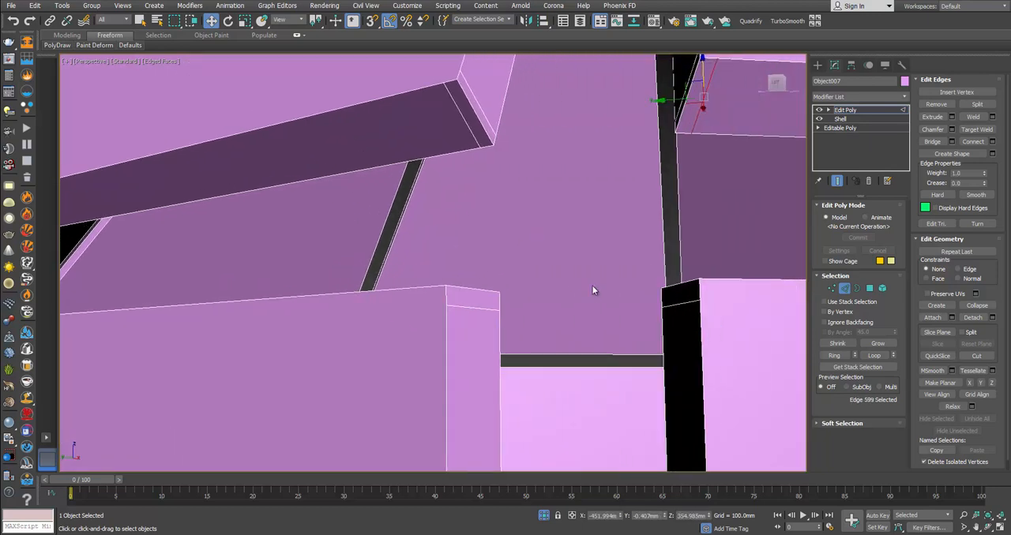
left_click(679, 302, "ctrl")
left_click(470, 310, "ctrl")
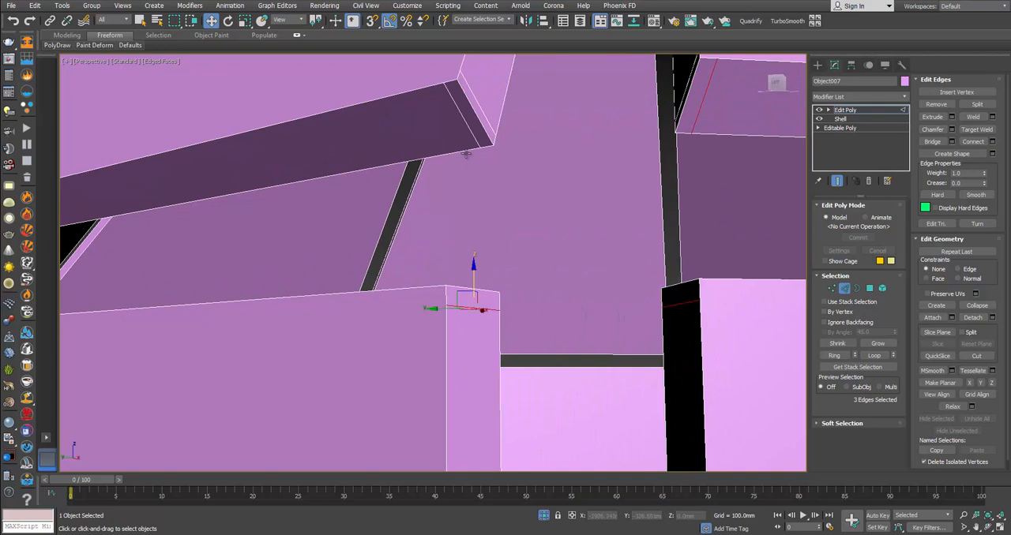
left_click(481, 115, "ctrl")
middle_click_drag(481, 114, 532, 190, "alt")
left_click(313, 420, "ctrl")
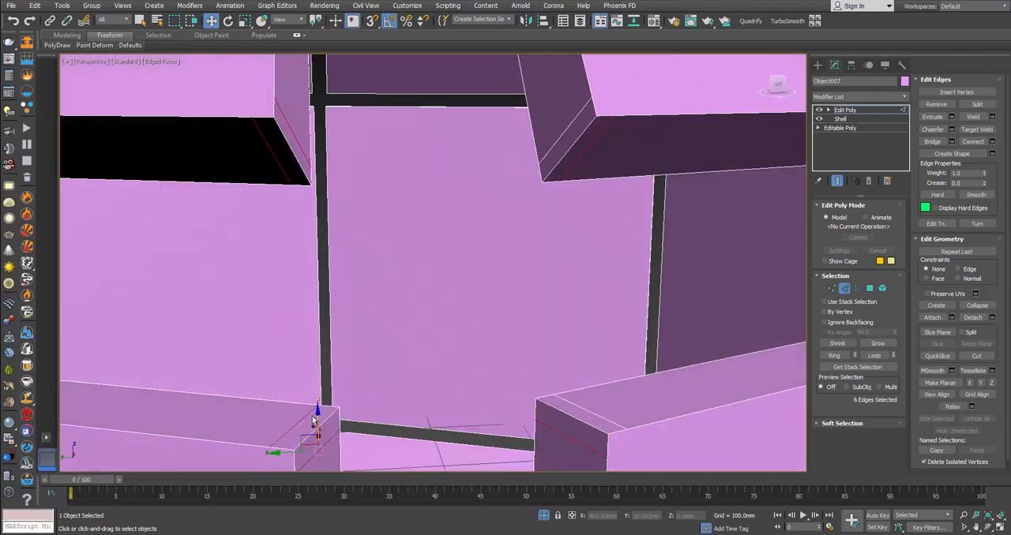
left_click(602, 418, "ctrl")
left_click(571, 123, "ctrl")
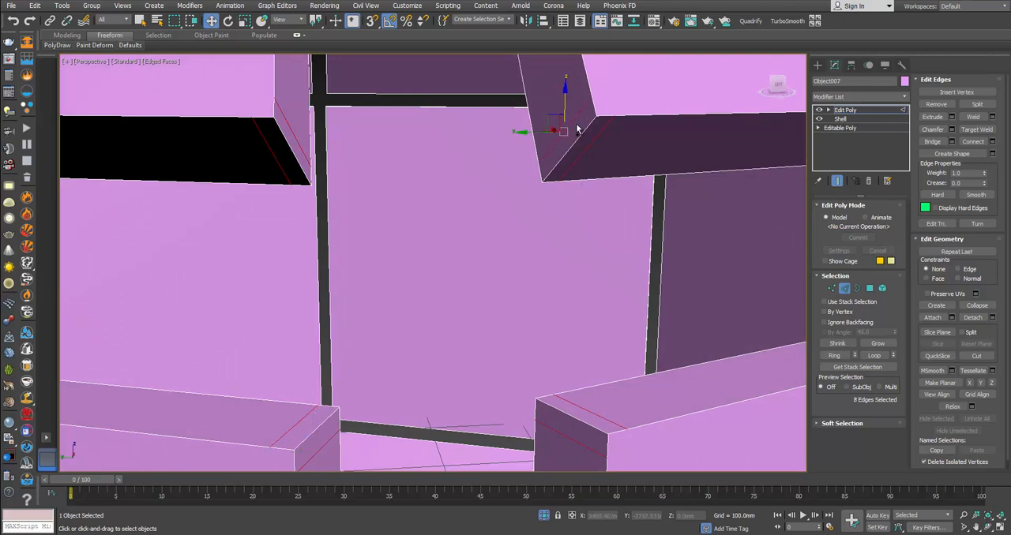
key("ctrl+BackSpace")
Step: Select the eight leftover corner edges on the upper and lower panels at another uncleaned junction of the upper seam and remove them
scroll(525, 161, "down", 6)
middle_click_drag(379, 158, 427, 156, "alt")
scroll(428, 155, "up", 6)
scroll(438, 157, "up", 3)
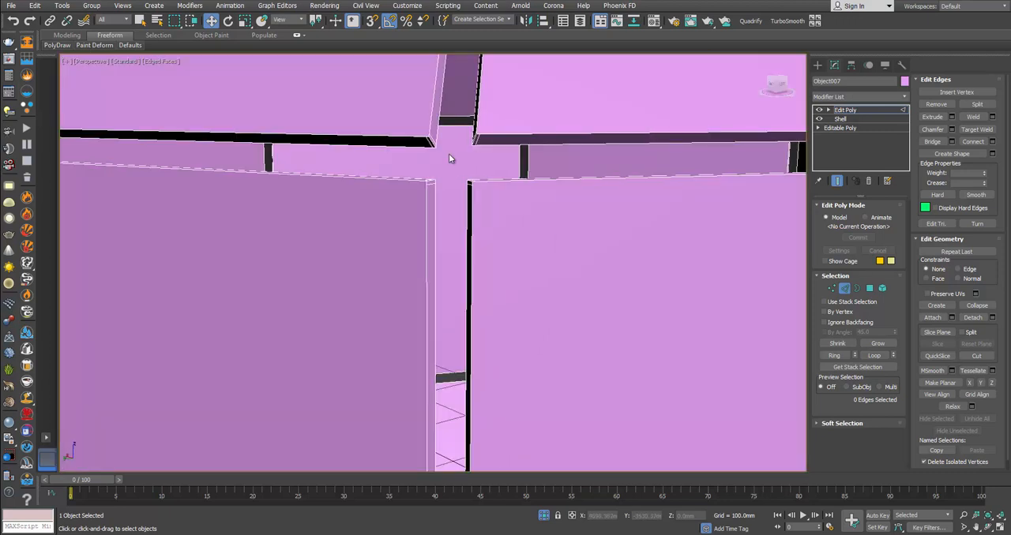
left_click(477, 142)
key("z")
scroll(473, 154, "down", 5)
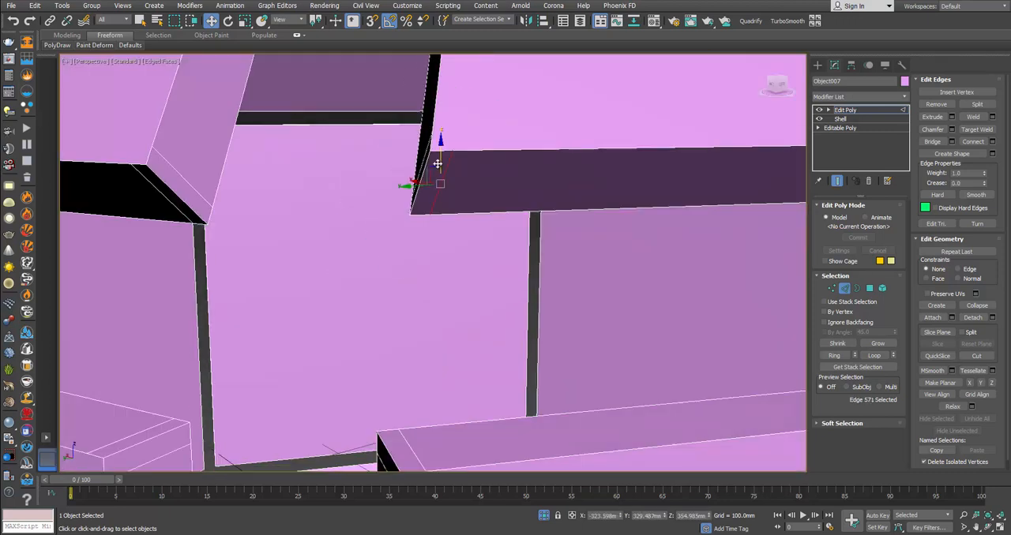
middle_click_drag(428, 168, 527, 172, "alt")
left_click(526, 171, "ctrl")
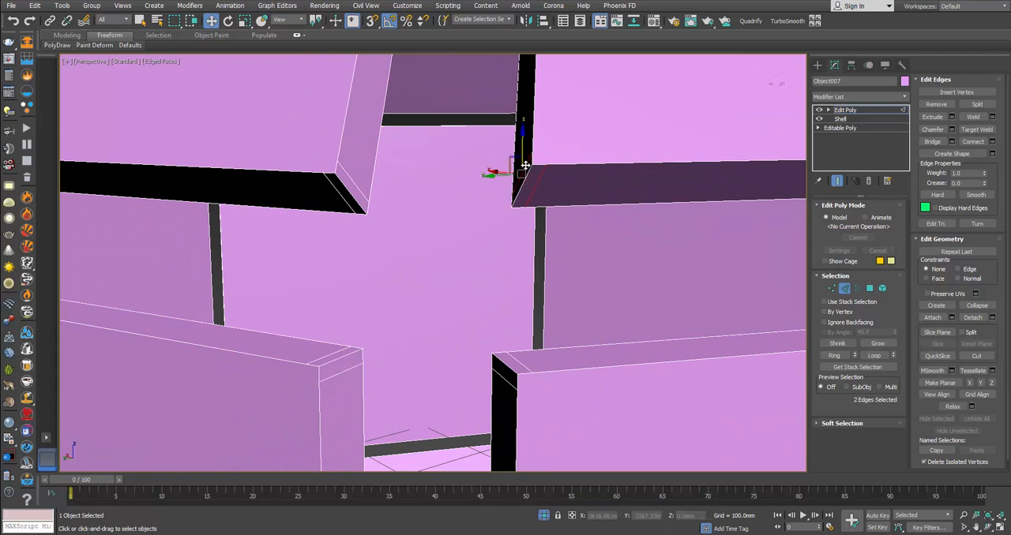
left_click(359, 190, "ctrl")
left_click(345, 201, "ctrl")
left_click(322, 360, "ctrl")
left_click(340, 357, "ctrl")
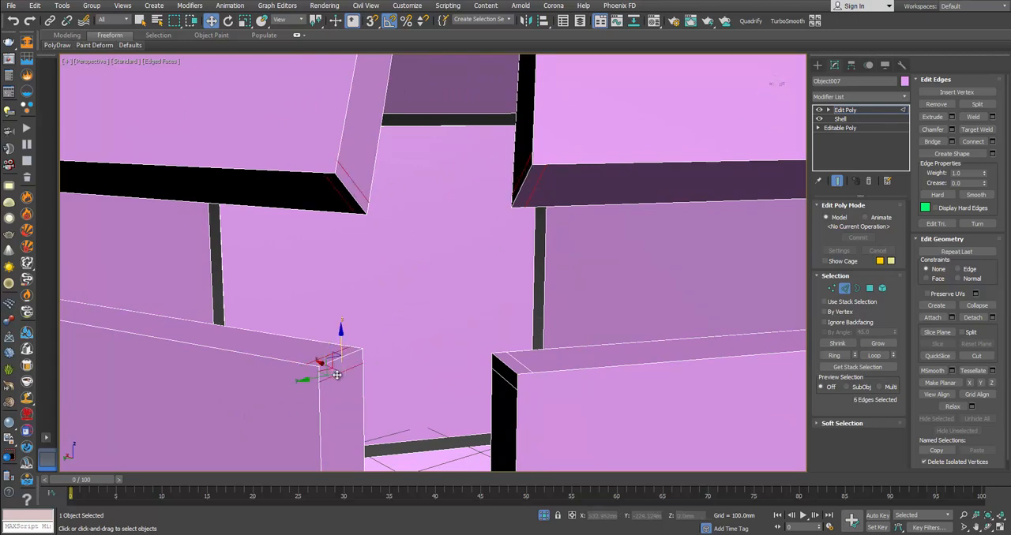
left_click(502, 373, "ctrl")
left_click(527, 351, "ctrl")
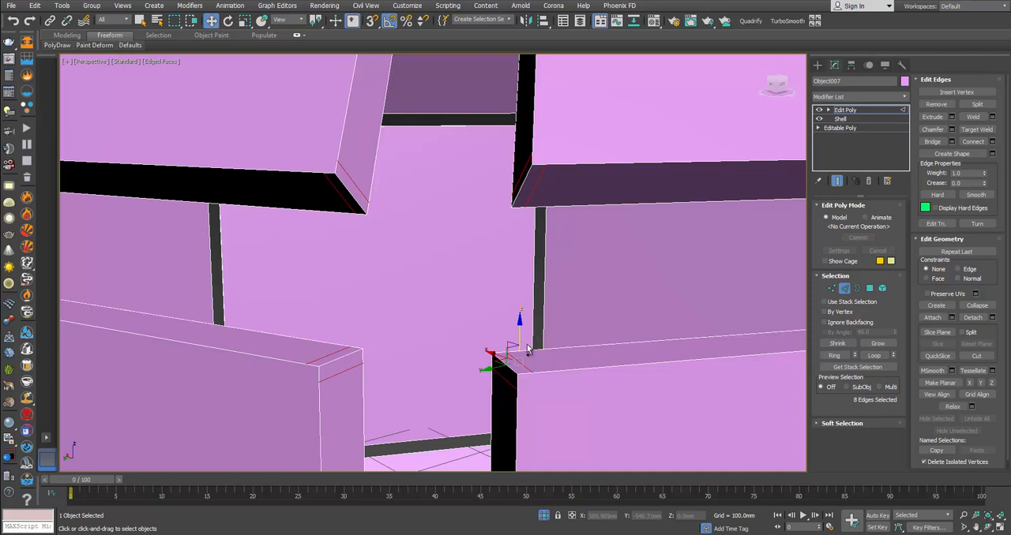
key("ctrl+d")
Step: Clean up a further four-panel junction on the upper seam by removing the eight short edges crossing its panel corners
key("z")
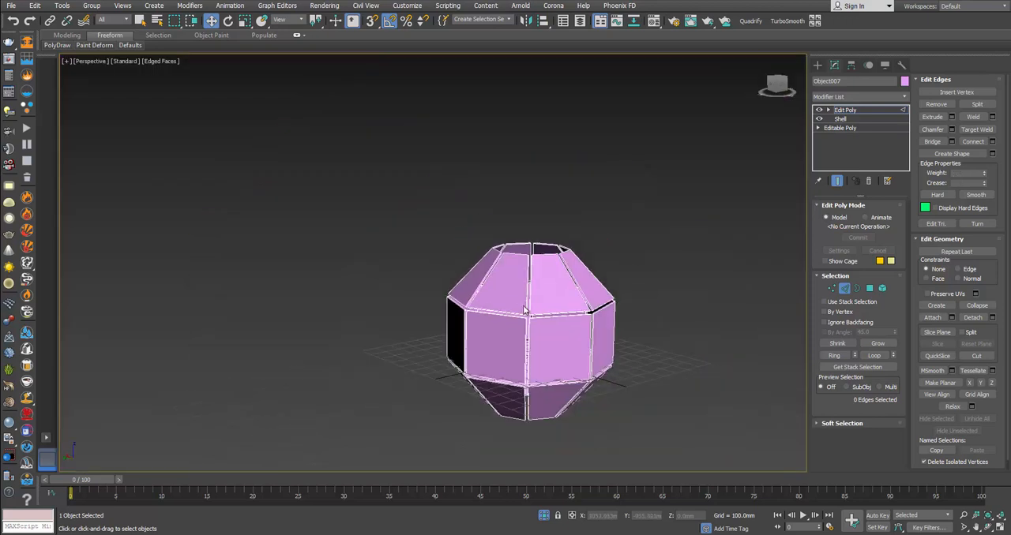
scroll(521, 298, "up", 10)
scroll(463, 236, "up", 12)
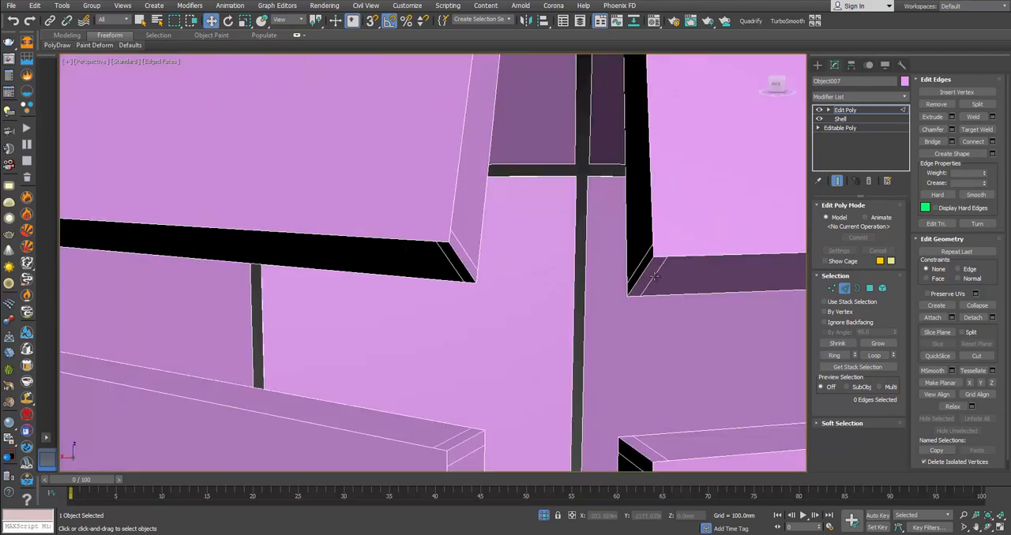
left_click(655, 276)
middle_click_drag(655, 276, 641, 202, "alt")
left_click(630, 192, "ctrl")
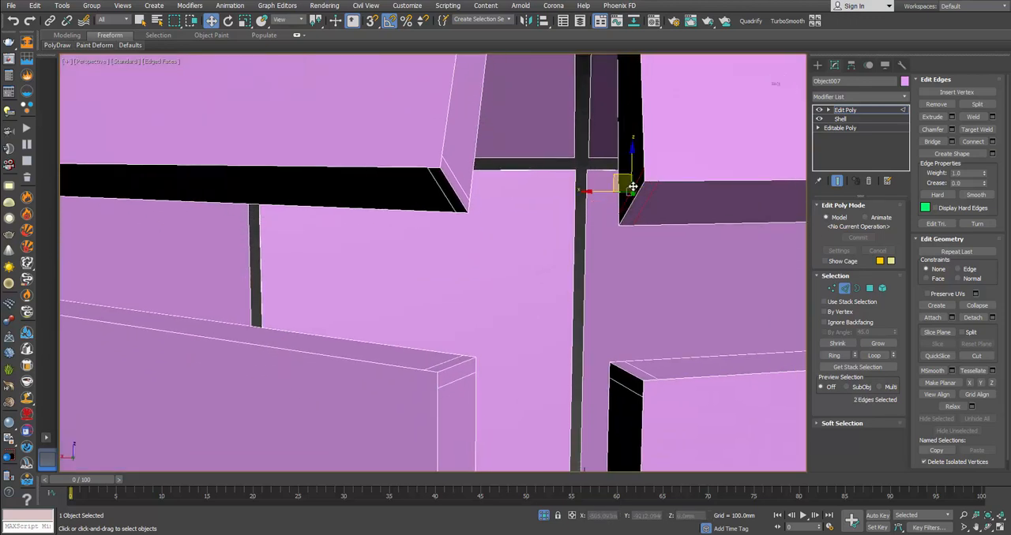
left_click(459, 195, "ctrl")
left_click(450, 205, "ctrl")
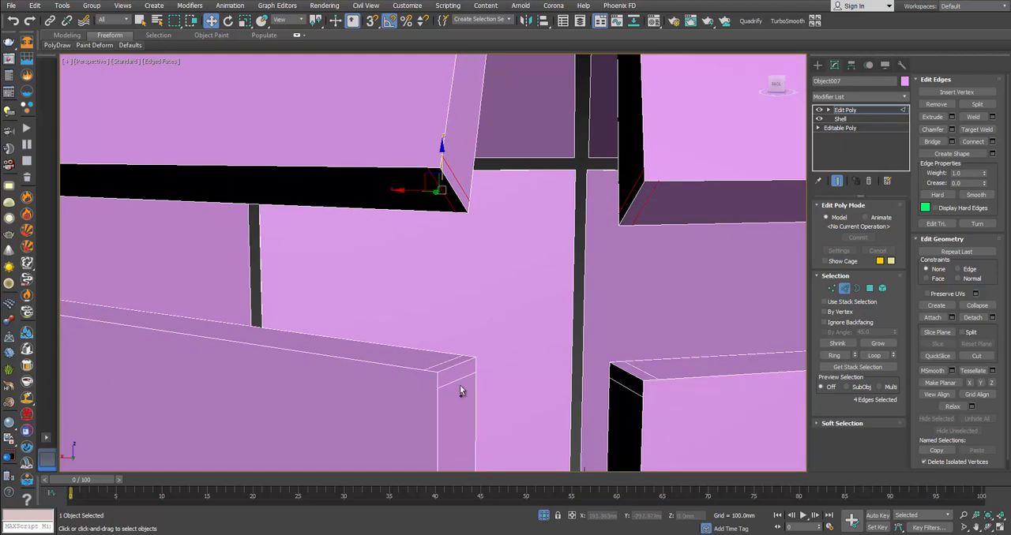
left_click(452, 366, "ctrl")
left_click(457, 379, "ctrl")
left_click(634, 376, "ctrl")
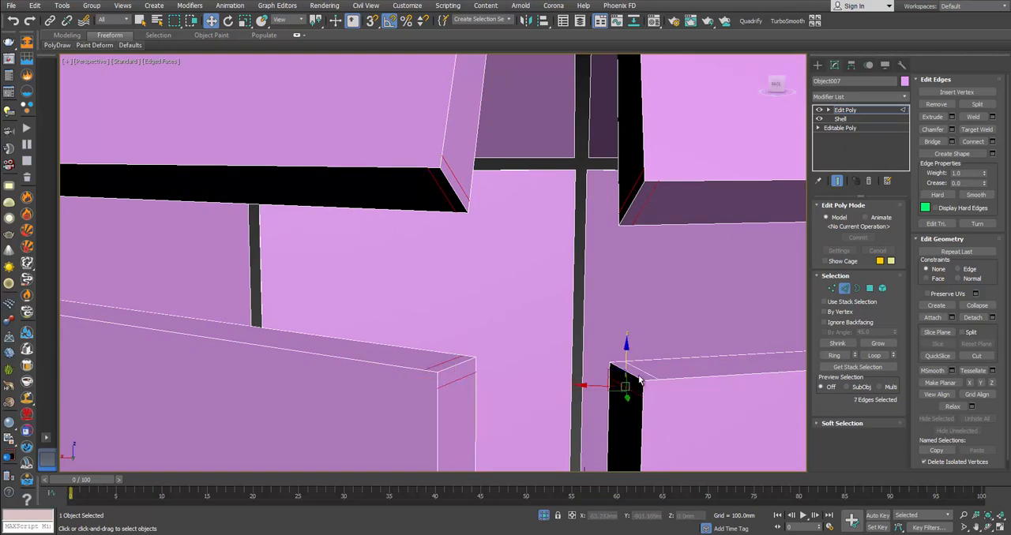
left_click(648, 377, "ctrl")
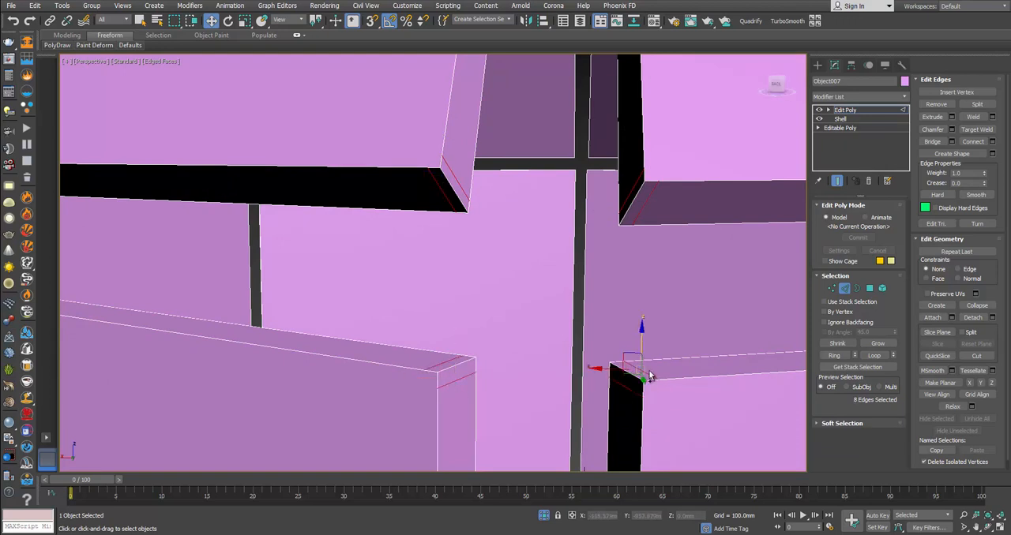
key("ctrl+d")
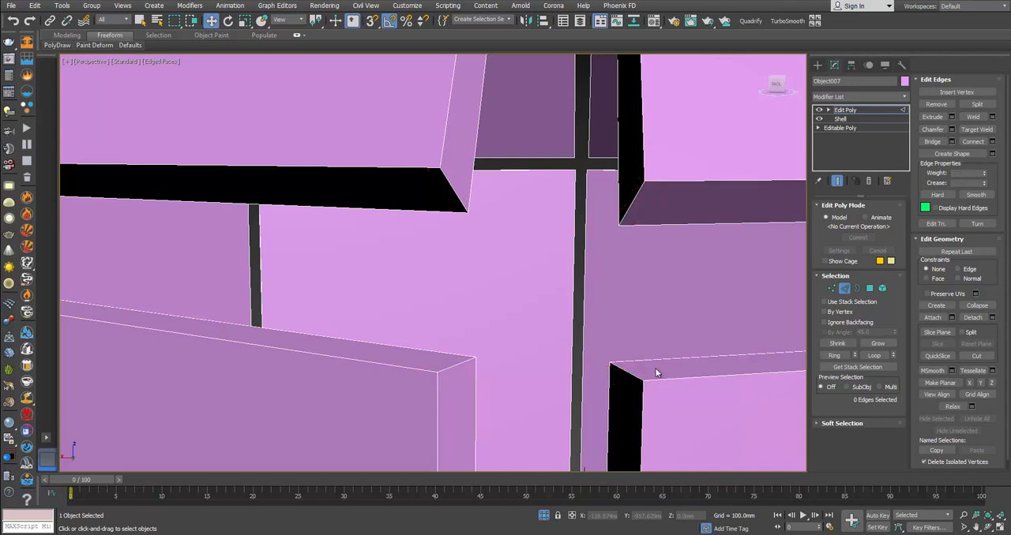
scroll(628, 251, "down", 10)
scroll(638, 249, "down", 1)
scroll(572, 207, "up", 5)
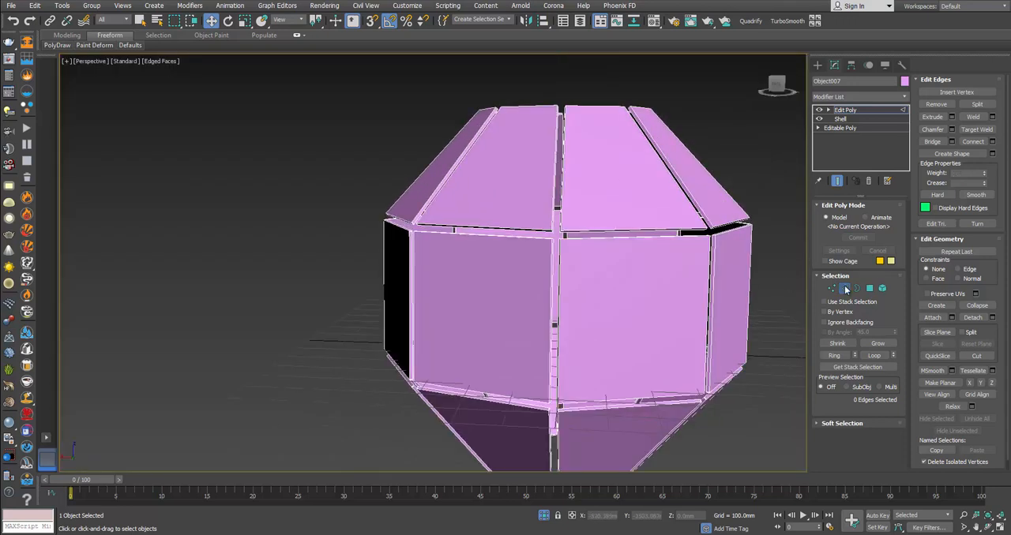
left_click(870, 288)
key("ctrl+a")
middle_click_drag(635, 256, 613, 228)
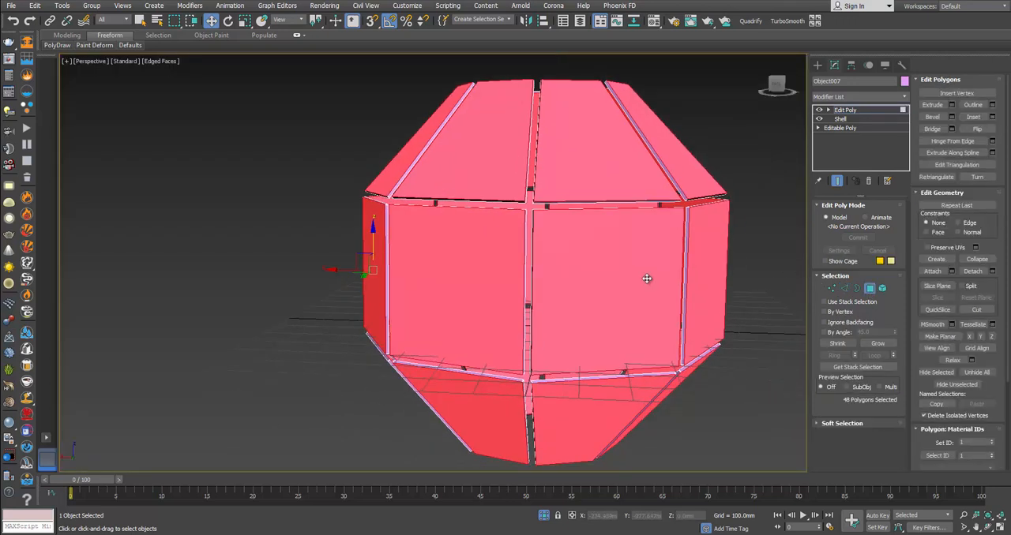
scroll(646, 278, "up", 2)
left_click(952, 117)
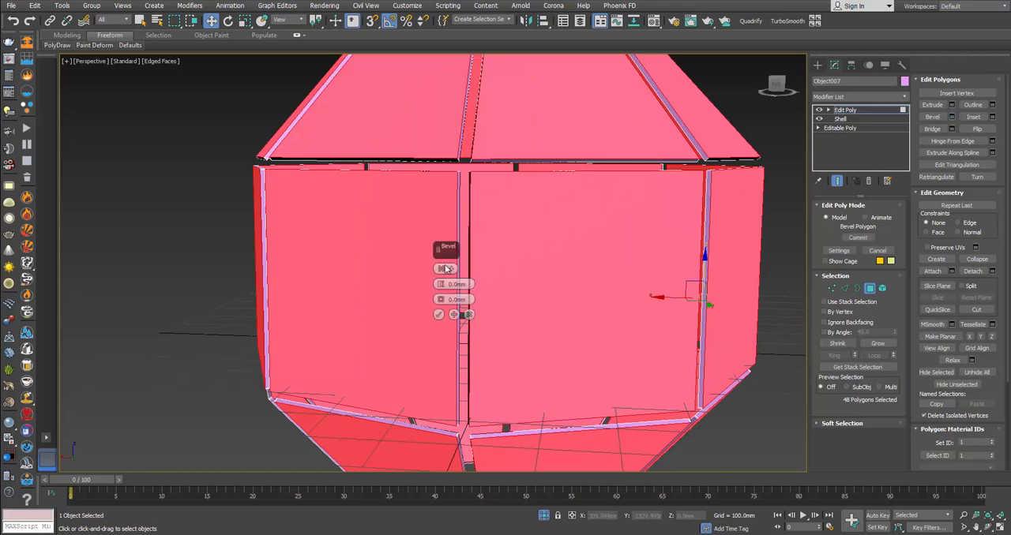
left_click_drag(441, 284, 445, 307)
scroll(450, 183, "up", 3)
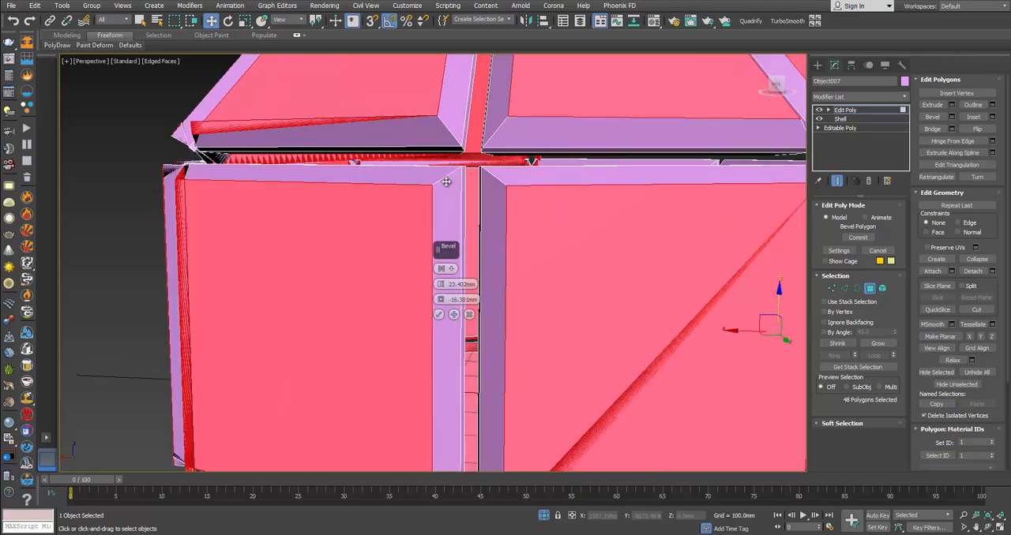
scroll(458, 198, "down", 3)
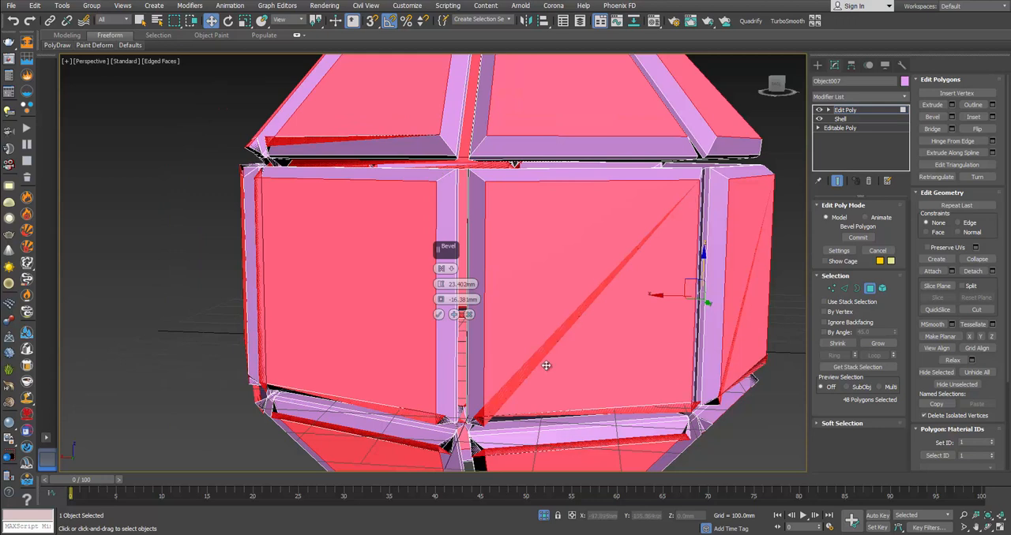
left_click(469, 314)
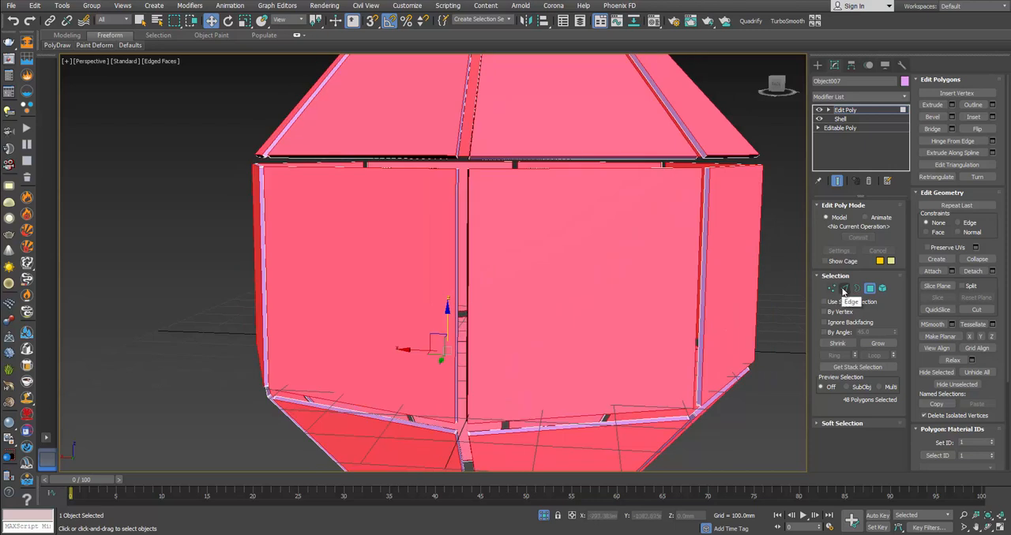
Step: Switch to edge editing, then select and remove the eight short edges crossing the four panel corners at the next upper-seam junction
left_click(844, 289)
middle_click_drag(399, 183, 448, 203, "alt")
scroll(448, 203, "up", 2)
scroll(448, 203, "up", 3)
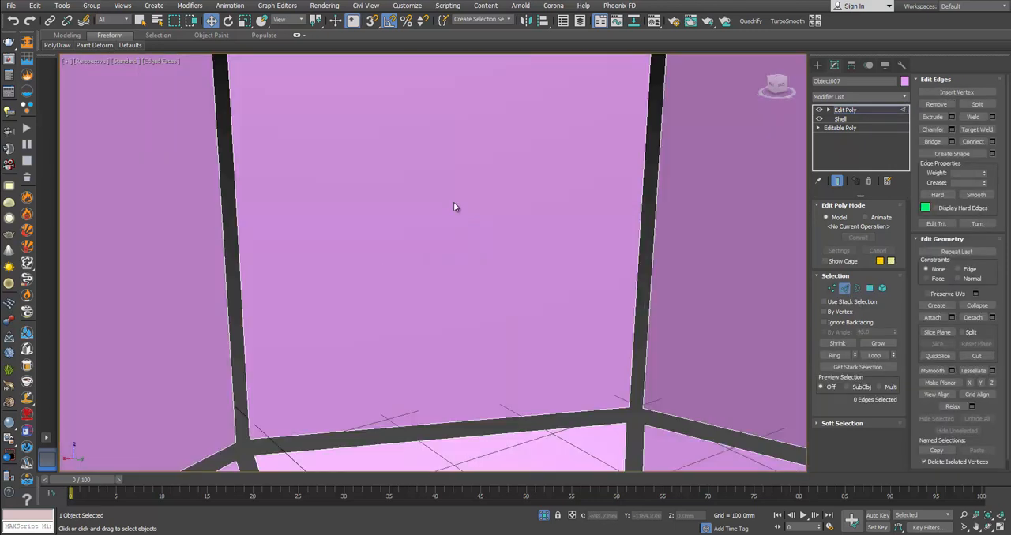
scroll(457, 208, "down", 1)
left_click(515, 224)
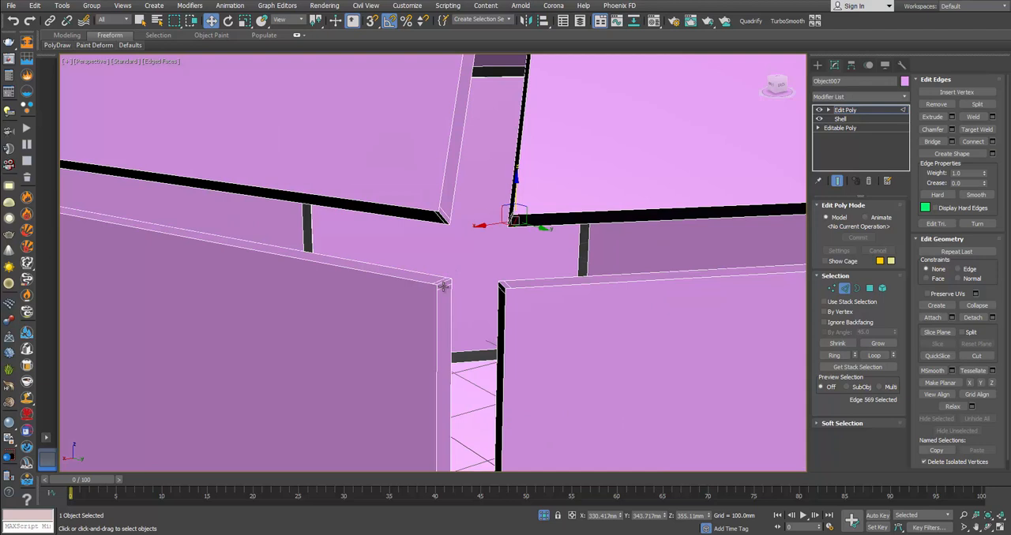
left_click(443, 289, "ctrl")
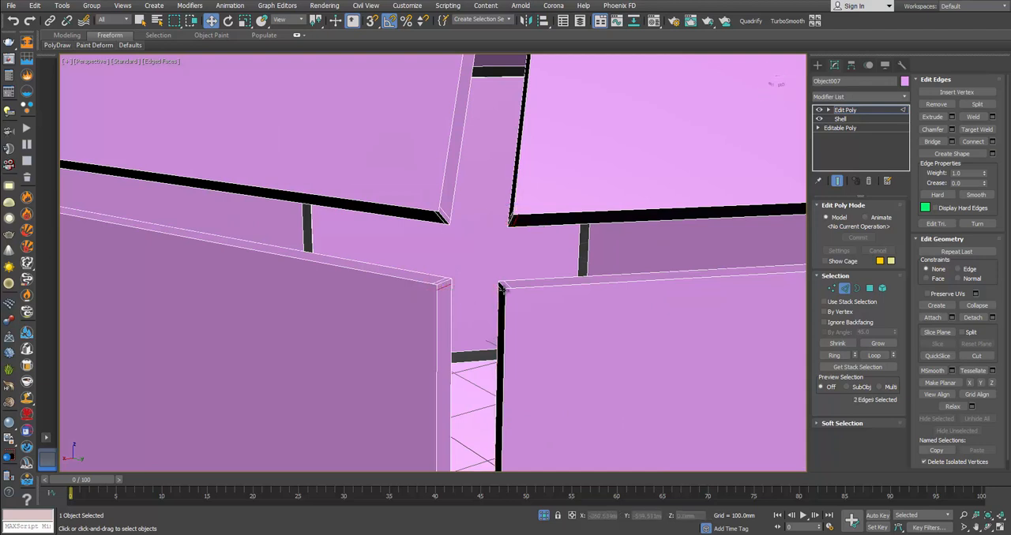
left_click(503, 291, "ctrl")
left_click(500, 291, "ctrl")
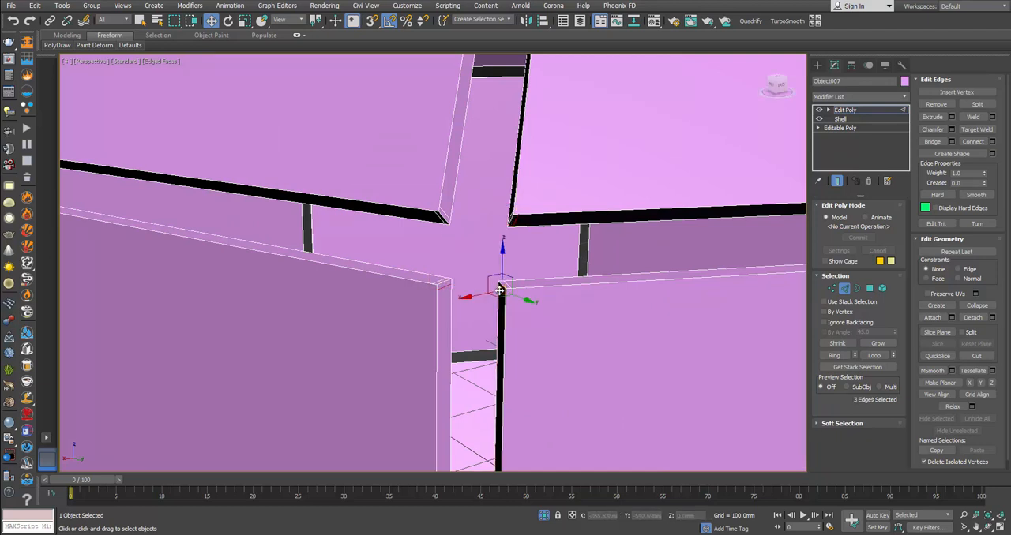
scroll(499, 293, "up", 2)
left_click(531, 386, "ctrl")
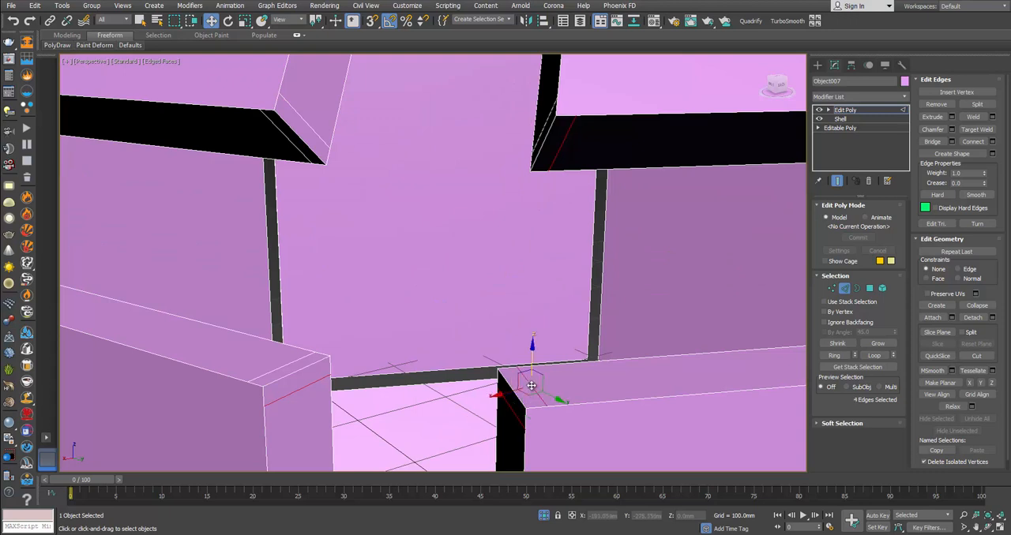
left_click(289, 363, "ctrl")
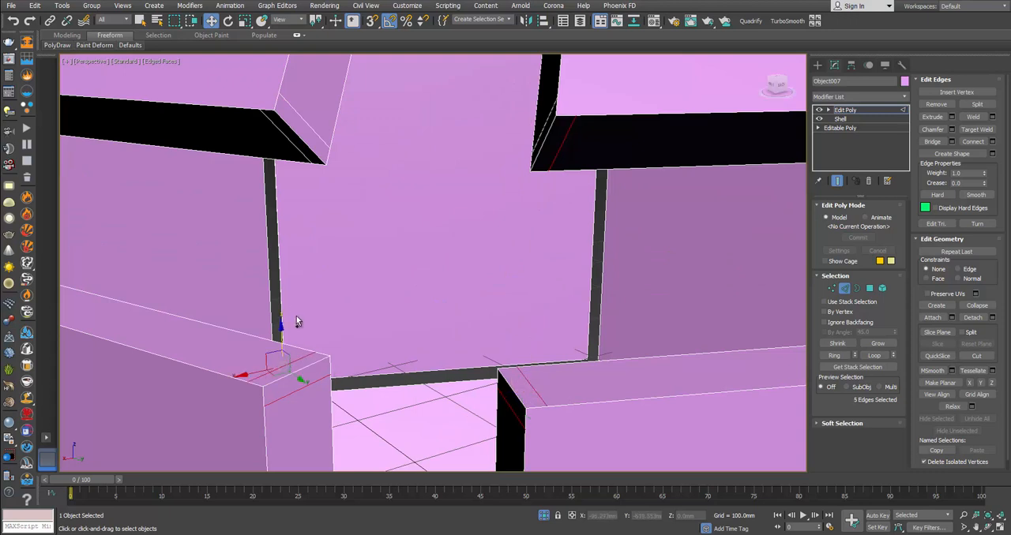
left_click(293, 147, "ctrl")
left_click(307, 124, "ctrl")
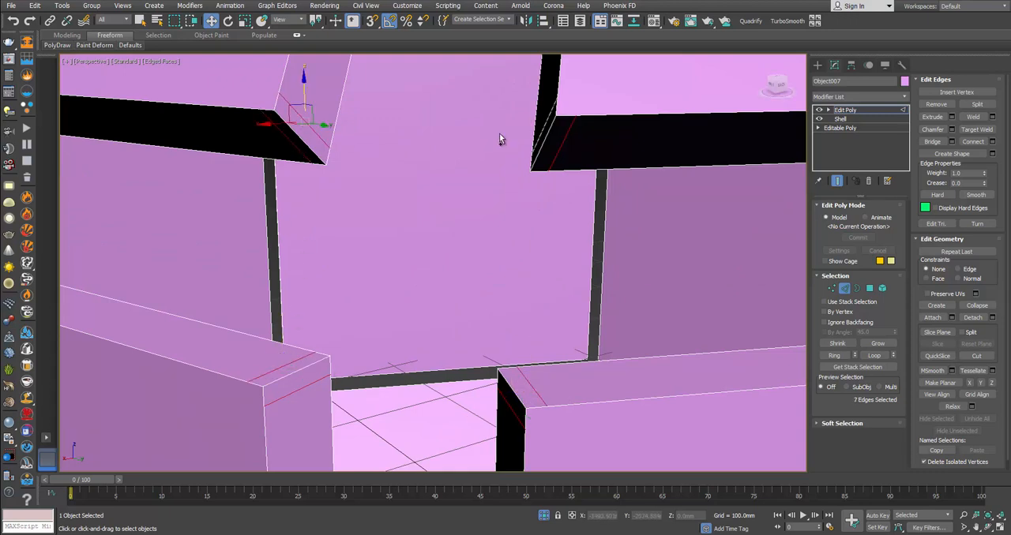
left_click(540, 134, "ctrl")
key("ctrl+BackSpace")
Step: Clear the adjacent upper-seam junction by selecting the two extra edges on each of its four panel corners and removing all eight
scroll(554, 163, "down", 6)
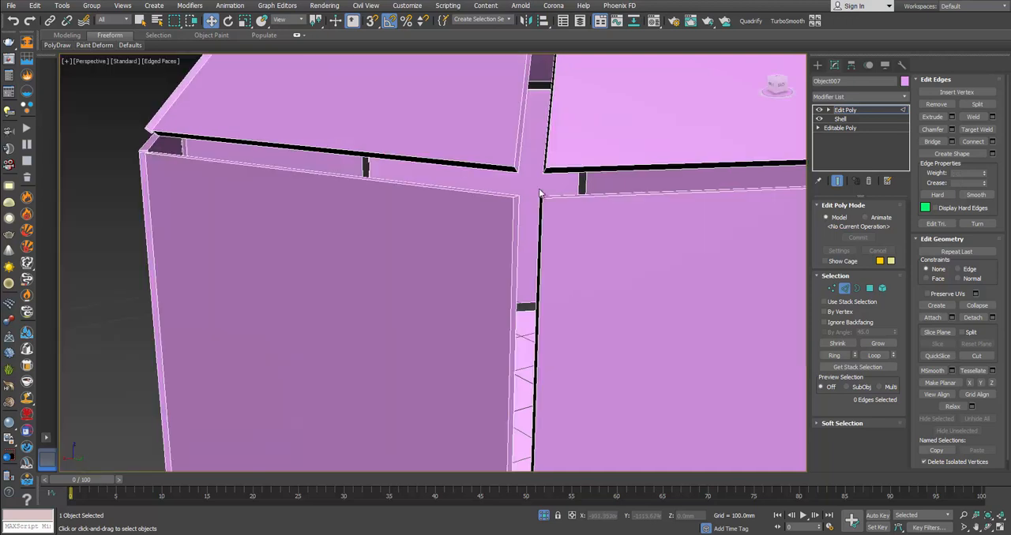
mouse_move(543, 193)
middle_mouse_down("alt")
mouse_move(502, 188)
mouse_move(534, 179)
middle_mouse_up("alt")
scroll(599, 113, "up", 3)
scroll(551, 135, "down", 2)
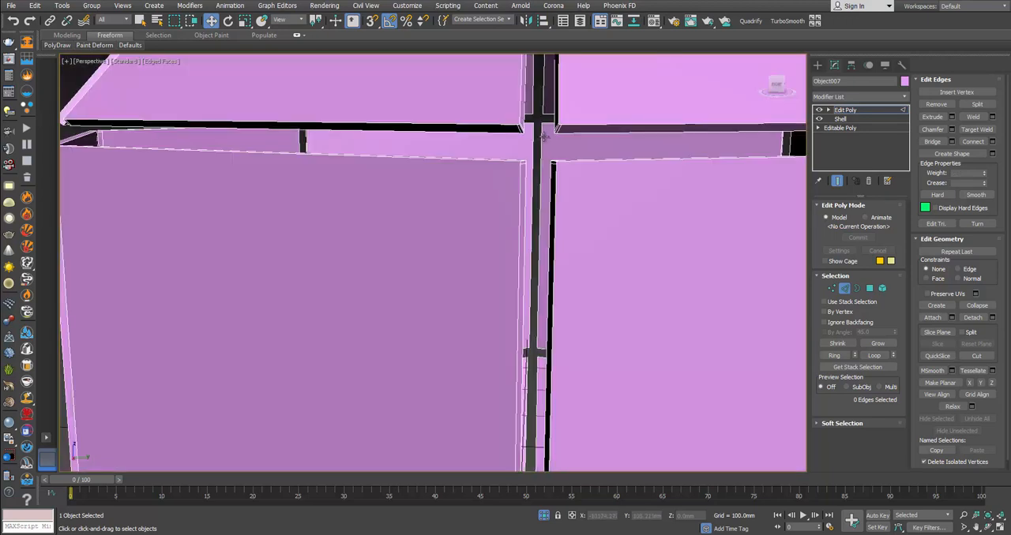
left_click(519, 132)
scroll(544, 141, "up", 2)
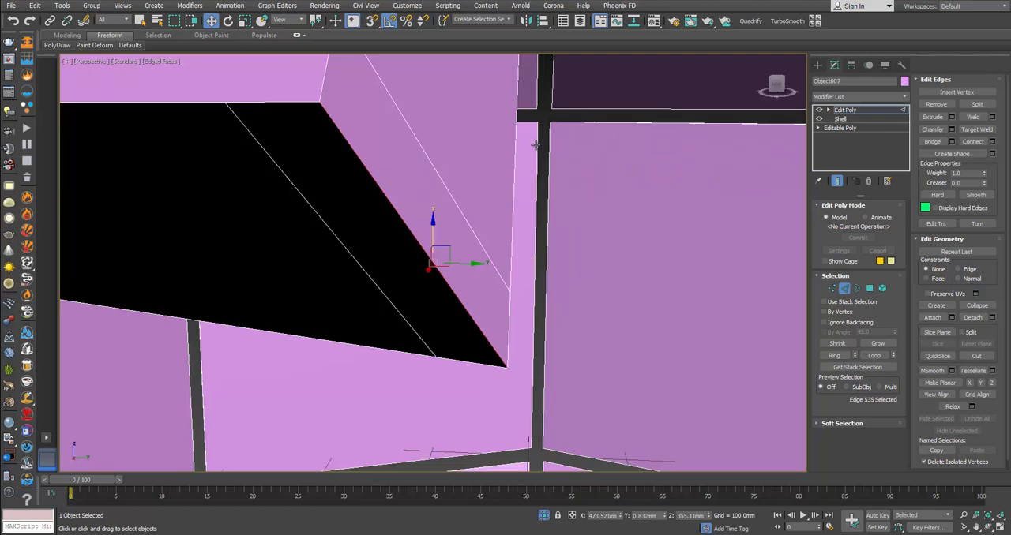
scroll(537, 145, "down", 3)
scroll(537, 145, "up", 4)
scroll(538, 147, "down", 1)
left_click(452, 195)
left_click(333, 231, "ctrl")
scroll(335, 232, "down", 1)
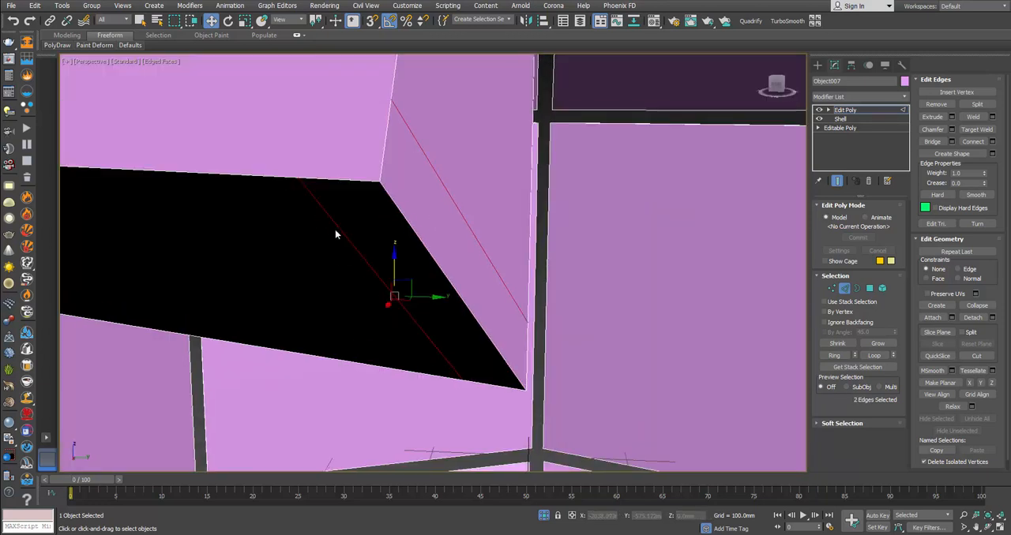
scroll(368, 218, "down", 4)
middle_click_drag(634, 231, 634, 168)
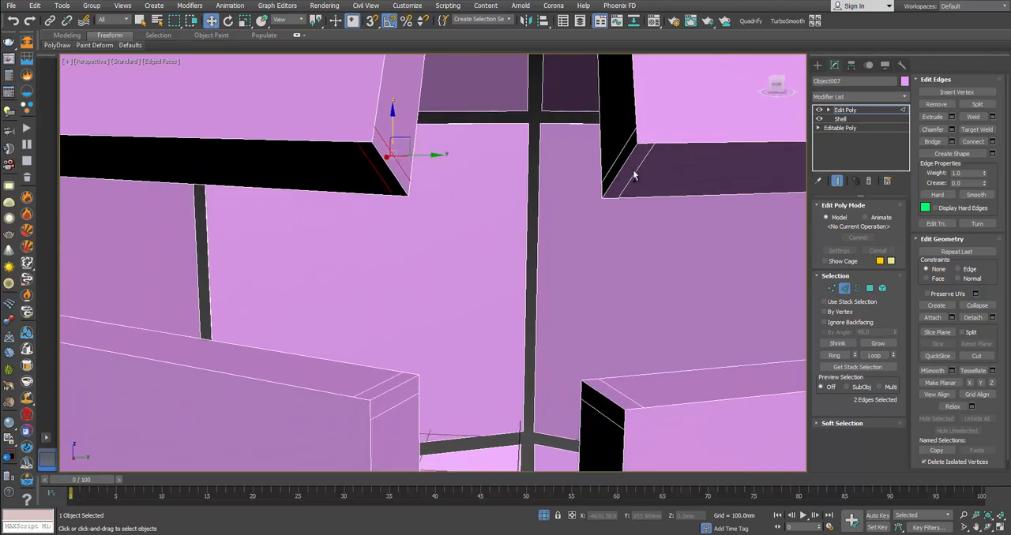
left_click(633, 169, "ctrl")
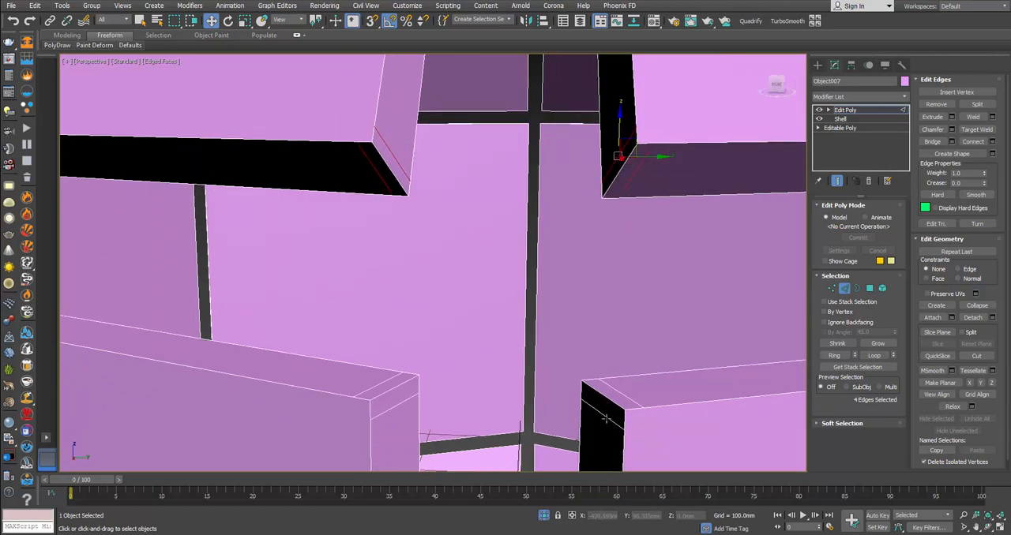
left_click(606, 418, "ctrl")
left_click(391, 387, "ctrl")
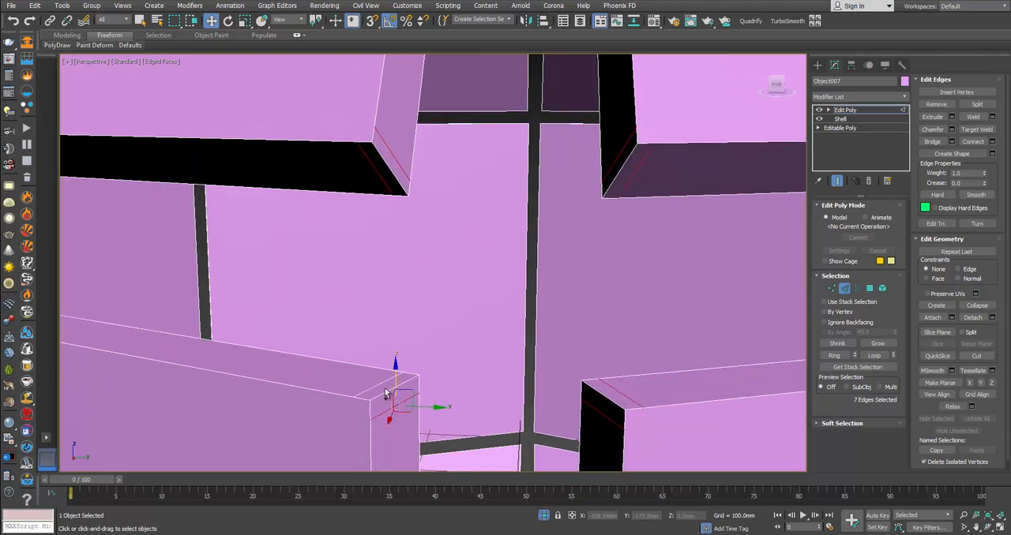
key("ctrl+BackSpace")
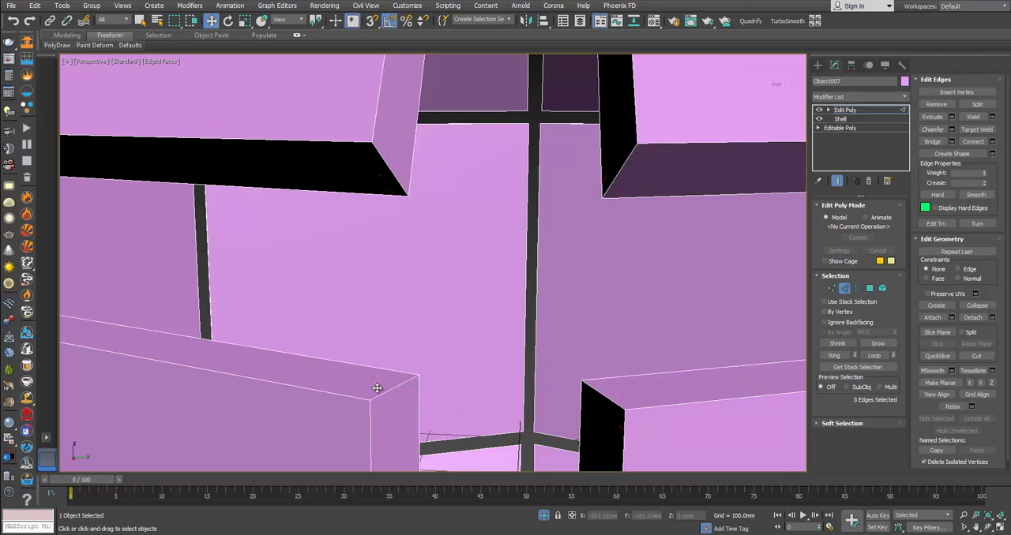
Step: Move on to another uncleaned four-panel junction of the upper seam and remove its eight leftover corner edges
scroll(385, 379, "down", 5)
middle_click_drag(271, 261, 329, 268, "alt")
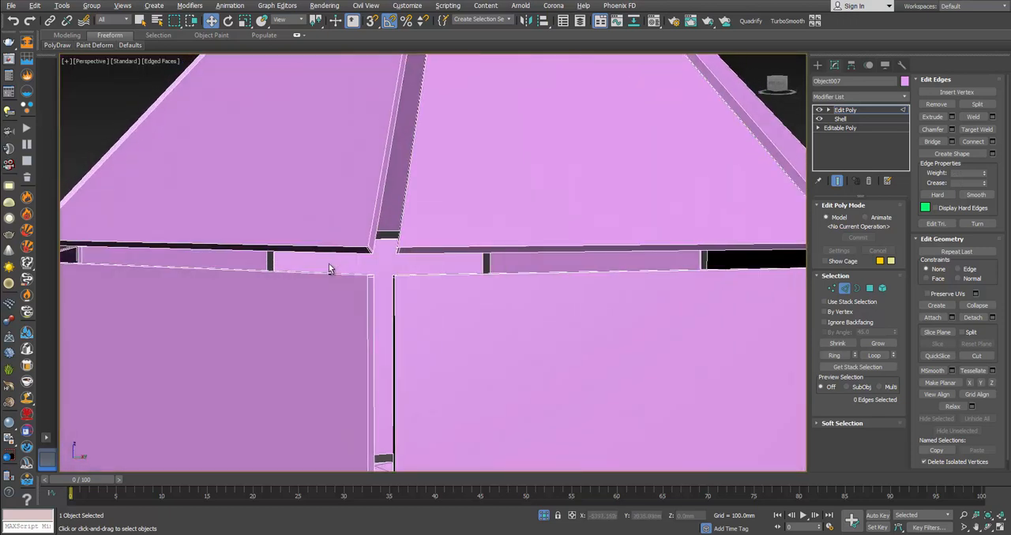
left_click(367, 252)
left_click(371, 254)
key("z")
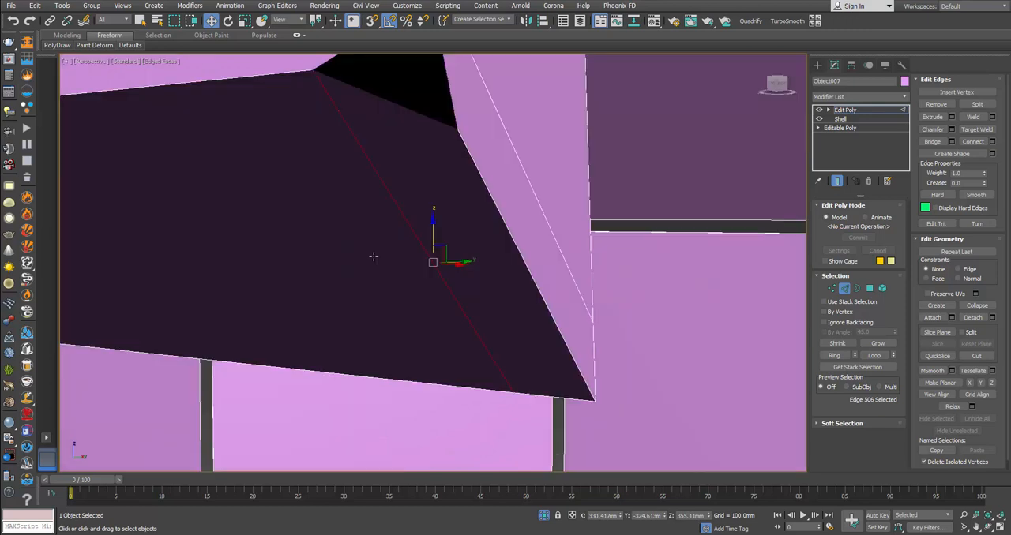
scroll(382, 259, "down", 2)
left_click(482, 212, "ctrl")
scroll(473, 219, "down", 3)
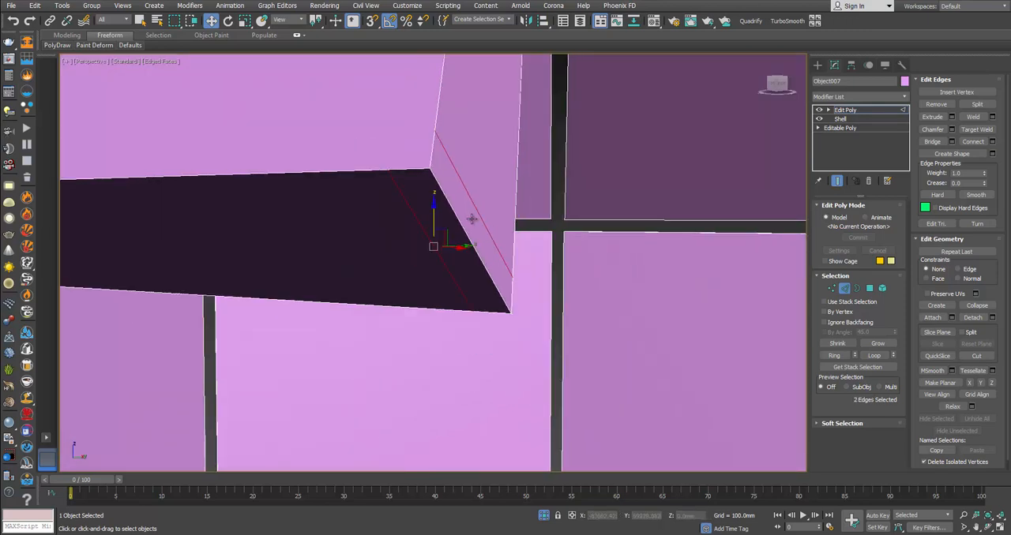
mouse_move(624, 245)
middle_mouse_down()
mouse_move(607, 219)
mouse_move(618, 239)
middle_mouse_up()
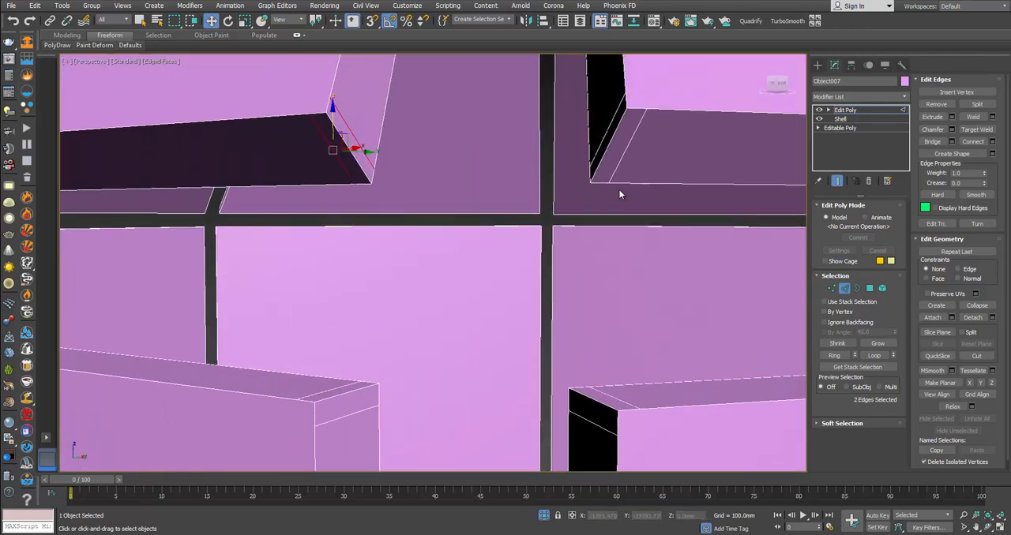
left_click(597, 149, "ctrl")
left_click(617, 166, "ctrl")
left_click(593, 423, "ctrl")
left_click(584, 411, "ctrl")
left_click(352, 417, "ctrl")
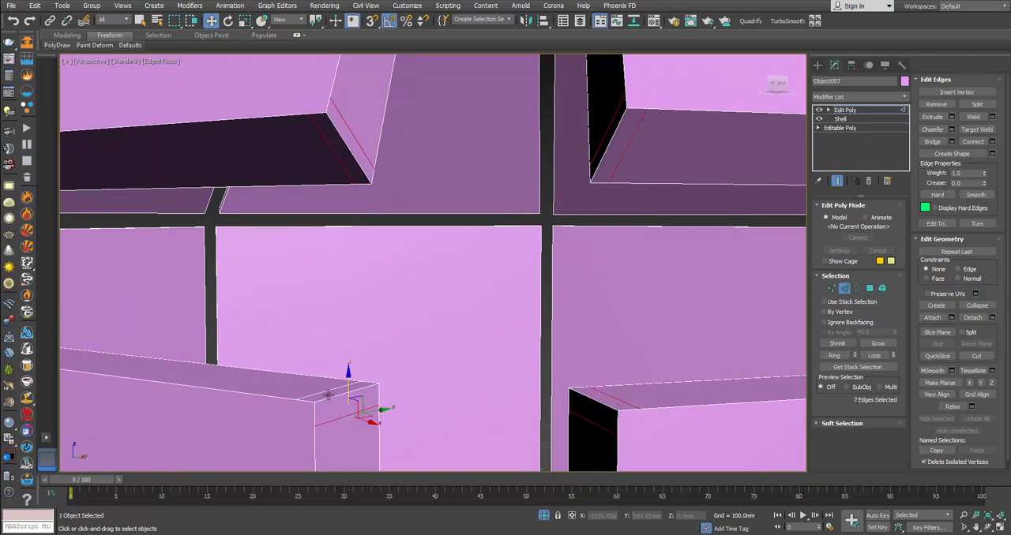
left_click(365, 388, "ctrl")
left_click(388, 384)
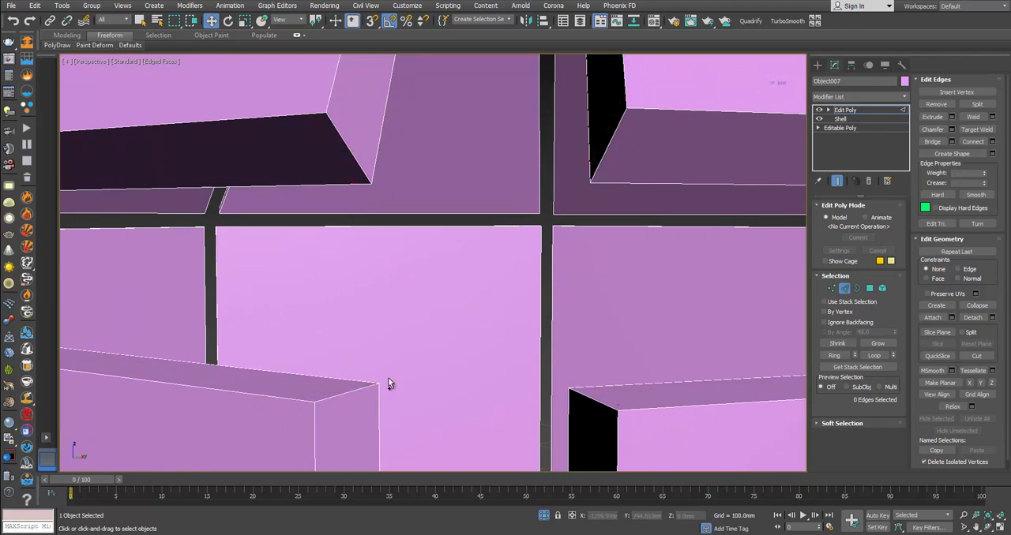
Step: Remove the eight extra corner edges from the upper and lower panels at the following upper-seam junction
scroll(421, 317, "down", 6)
middle_click_drag(394, 300, 446, 266, "alt")
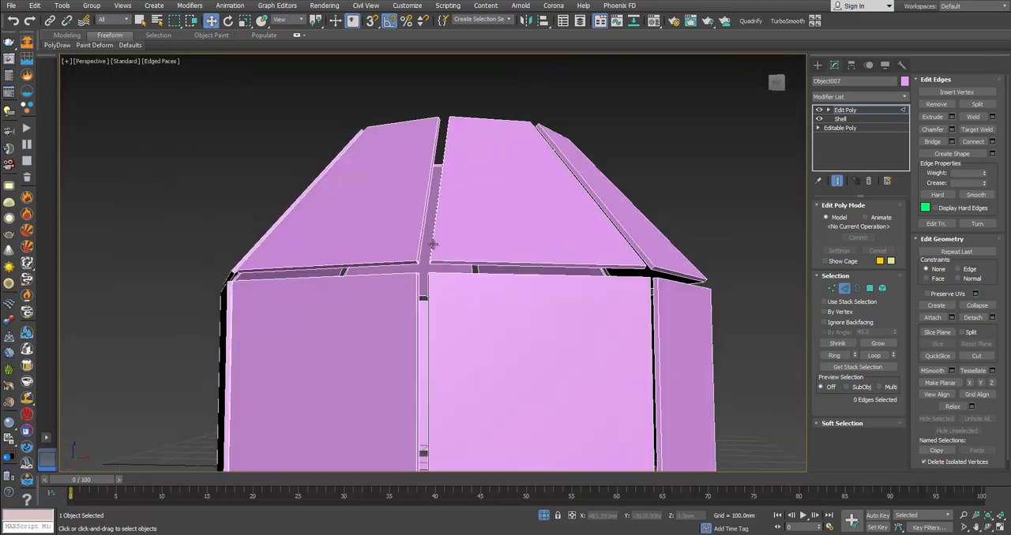
scroll(420, 281, "up", 6)
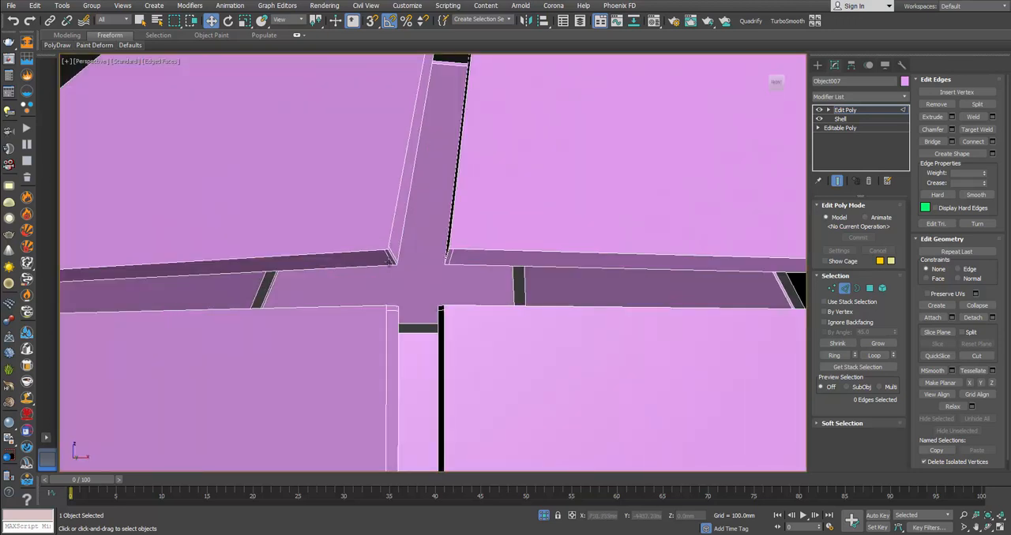
left_click(388, 260)
scroll(387, 260, "up", 2)
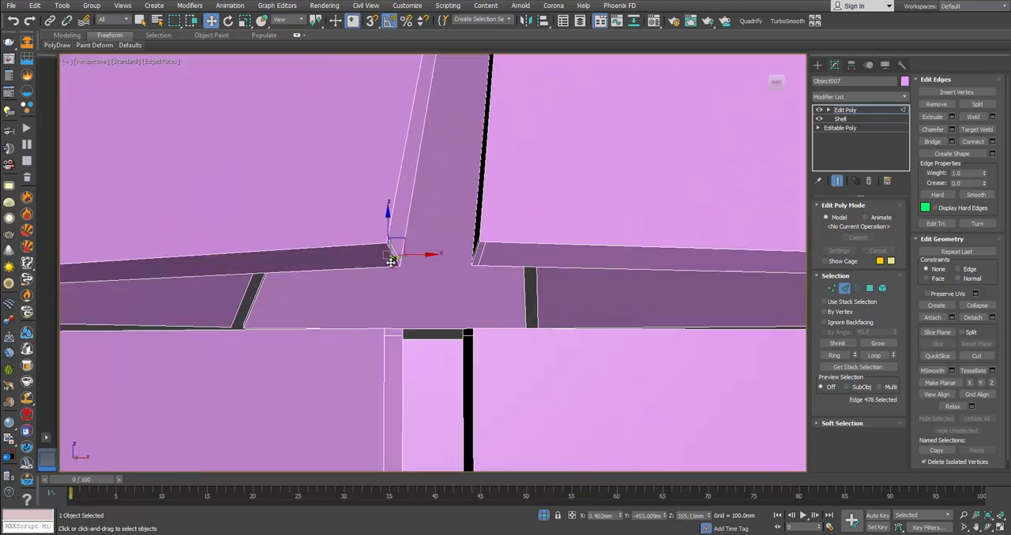
left_click(480, 260, "ctrl")
middle_click_drag(480, 256, 476, 253, "alt")
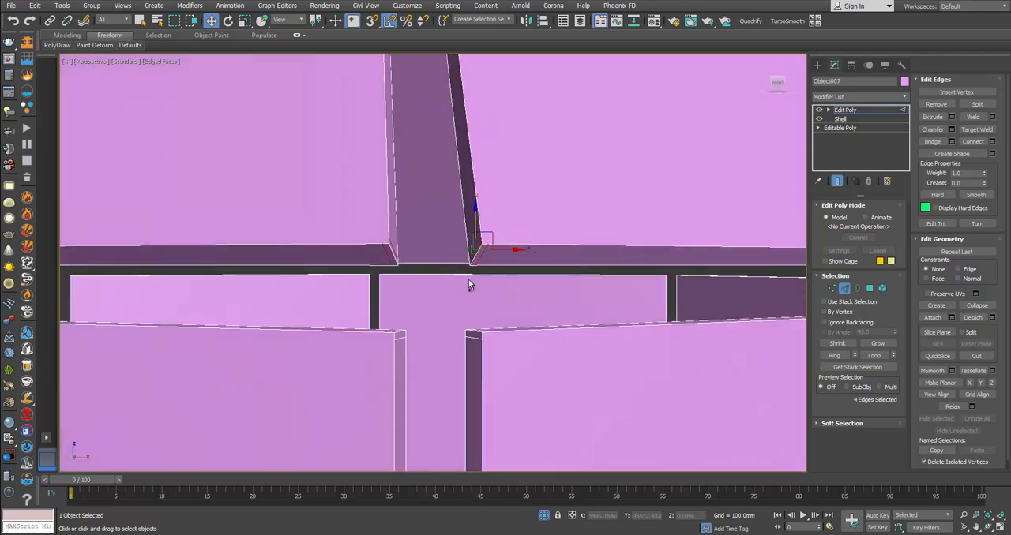
left_click(474, 336, "ctrl")
left_click(400, 340, "ctrl")
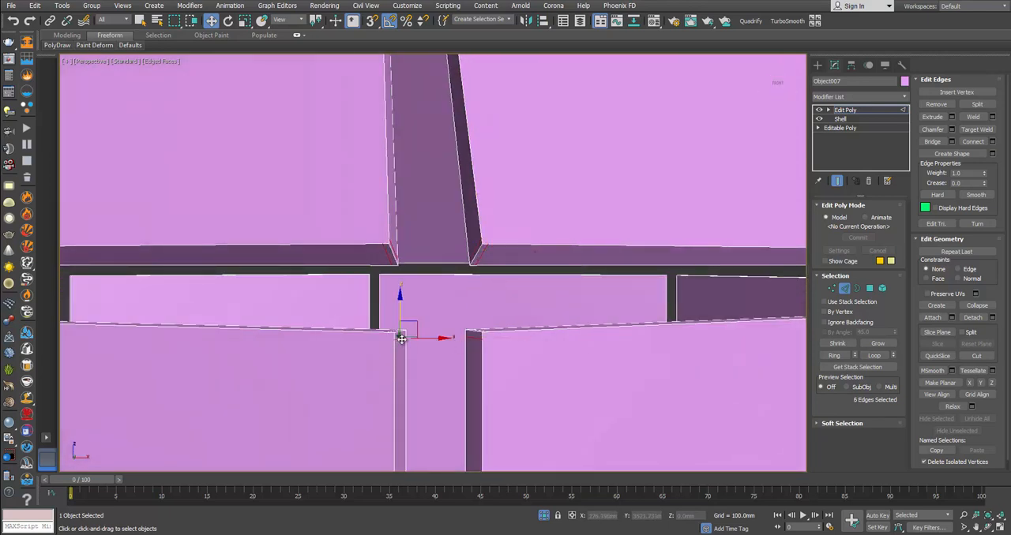
mouse_move(400, 340)
middle_mouse_down("alt")
mouse_move(394, 363)
mouse_move(396, 341)
middle_mouse_up("alt")
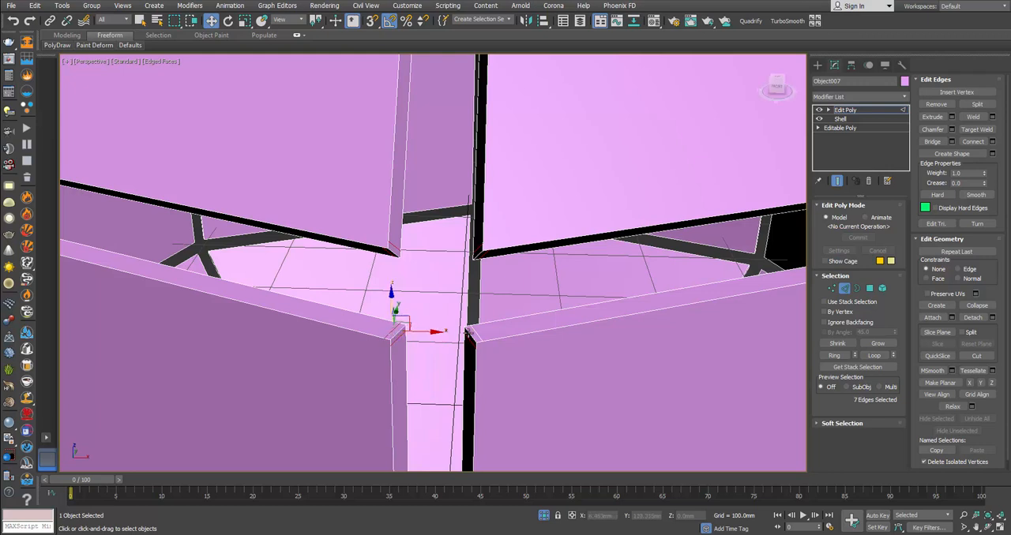
left_click(478, 333, "ctrl")
key("ctrl+BackSpace")
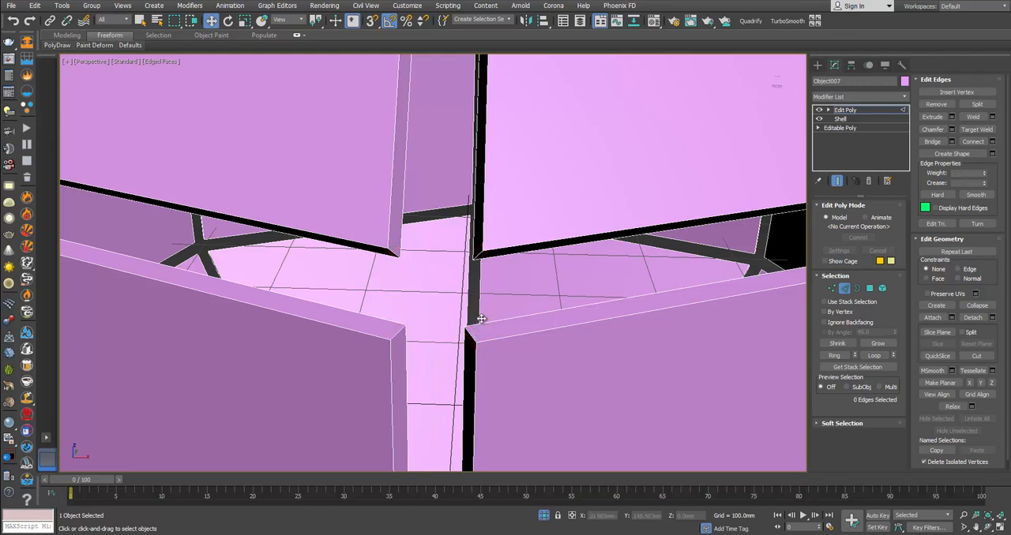
Step: Examine the seams and the upper rim of the panels around the model for remaining extra corner edges
middle_click_drag(466, 277, 513, 270, "alt")
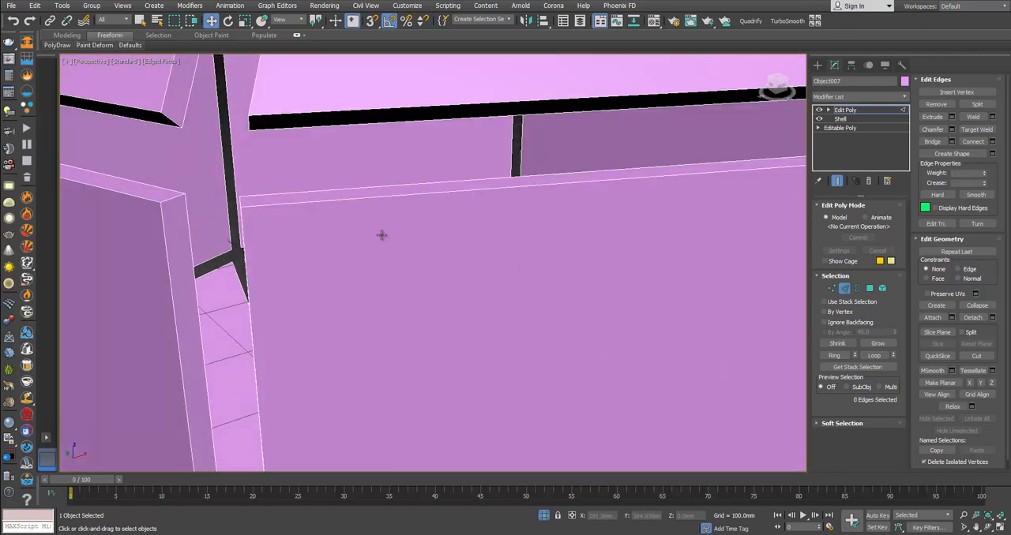
middle_click_drag(382, 235, 563, 253, "alt")
scroll(564, 252, "down", 3)
middle_click_drag(527, 156, 534, 403)
scroll(411, 208, "up", 6)
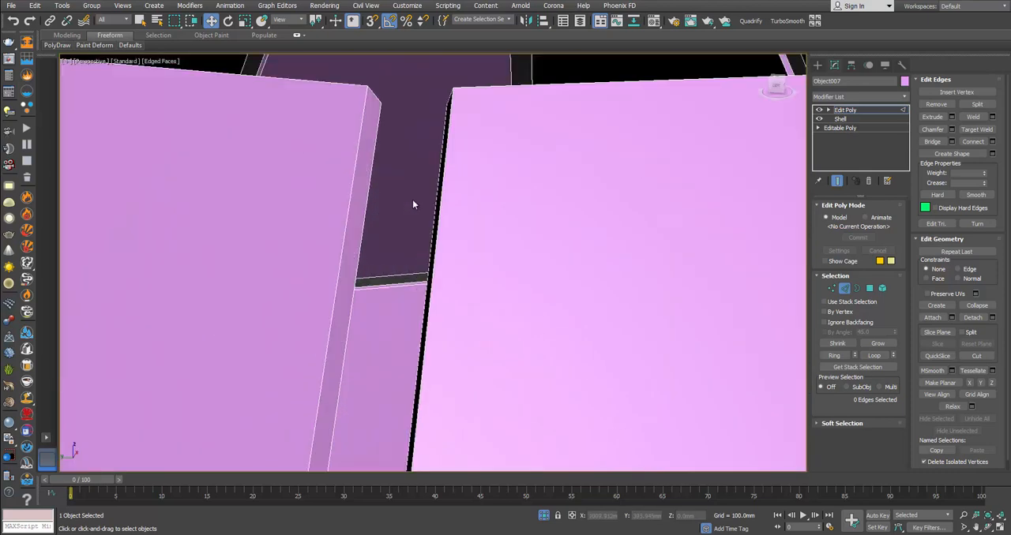
scroll(413, 204, "down", 6)
scroll(426, 215, "up", 4)
scroll(429, 209, "down", 5)
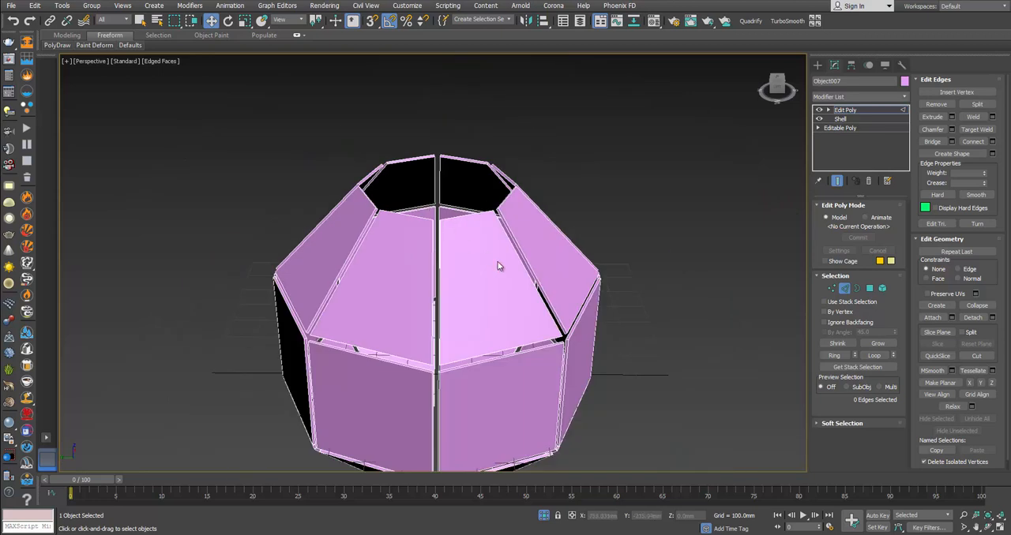
middle_click_drag(500, 266, 506, 221, "alt")
middle_click_drag(524, 288, 537, 191)
Step: Leave edge editing and centre the pivot on the whole panelled object, affecting the pivot only
left_click(844, 289)
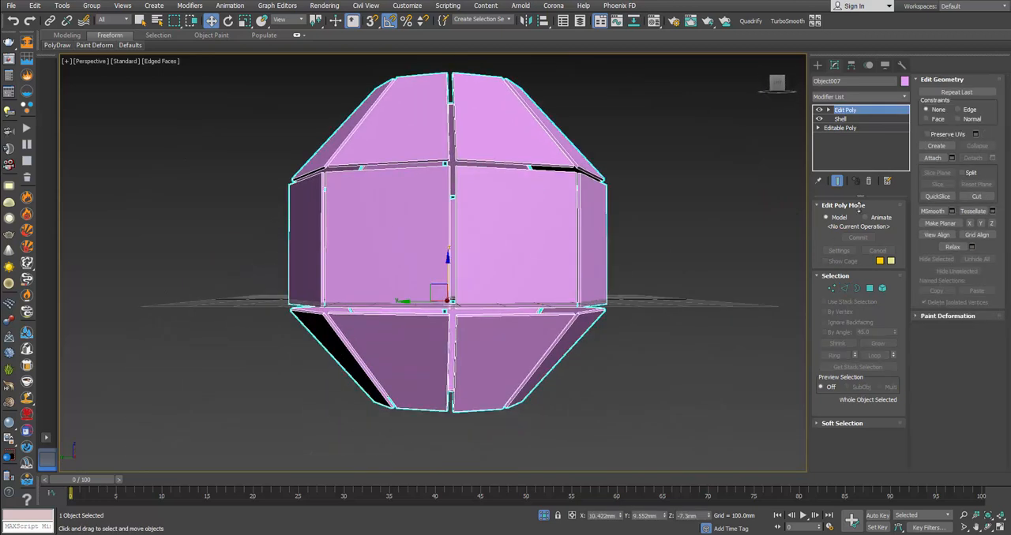
left_click(852, 65)
left_click(859, 138)
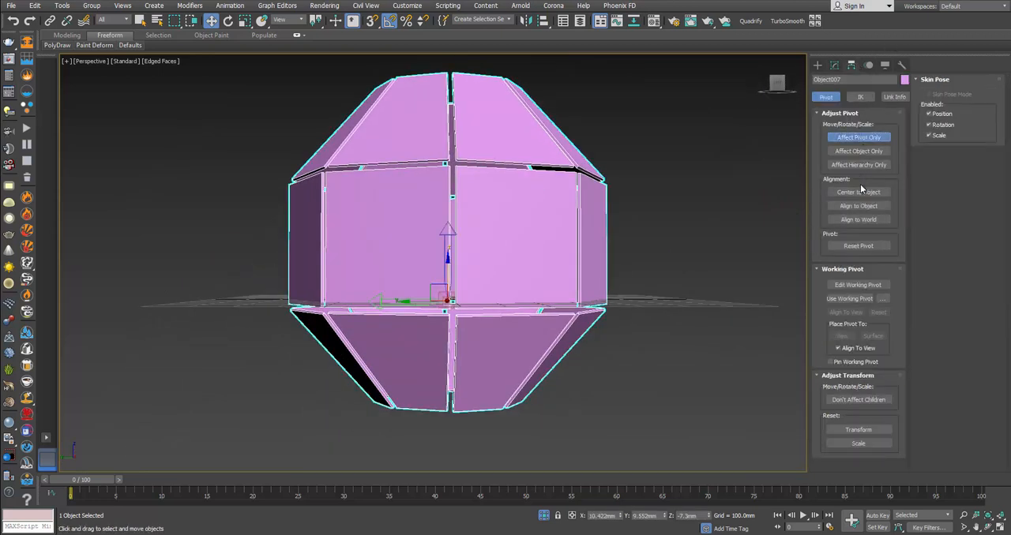
left_click(858, 137)
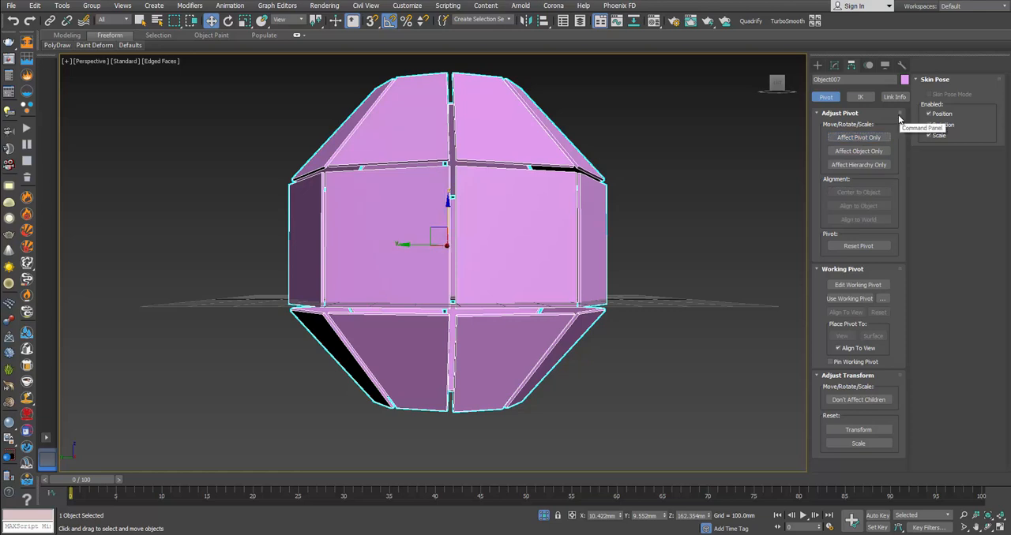
Step: Add a Symmetry modifier to the panelled object and set its mirror axis to Z
left_click(834, 65)
left_click(900, 96)
left_click_drag(905, 113, 905, 330)
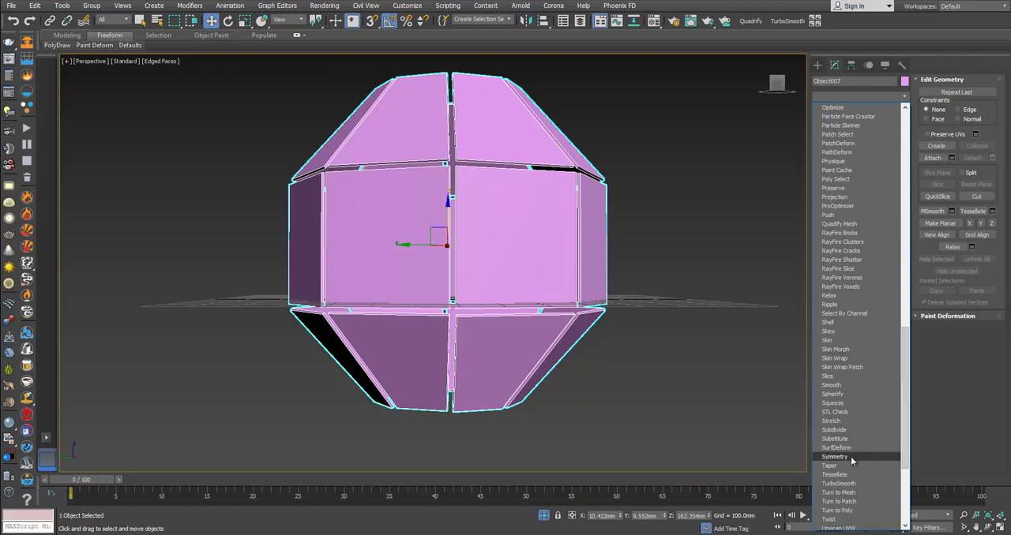
left_click(851, 457)
middle_click_drag(467, 323, 465, 305, "alt")
scroll(453, 273, "up", 5)
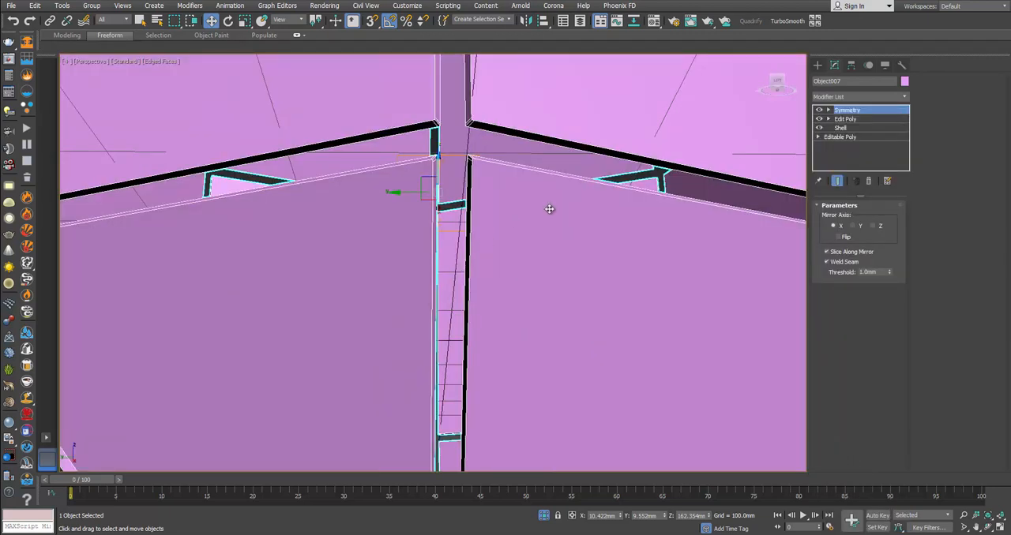
left_click(853, 226)
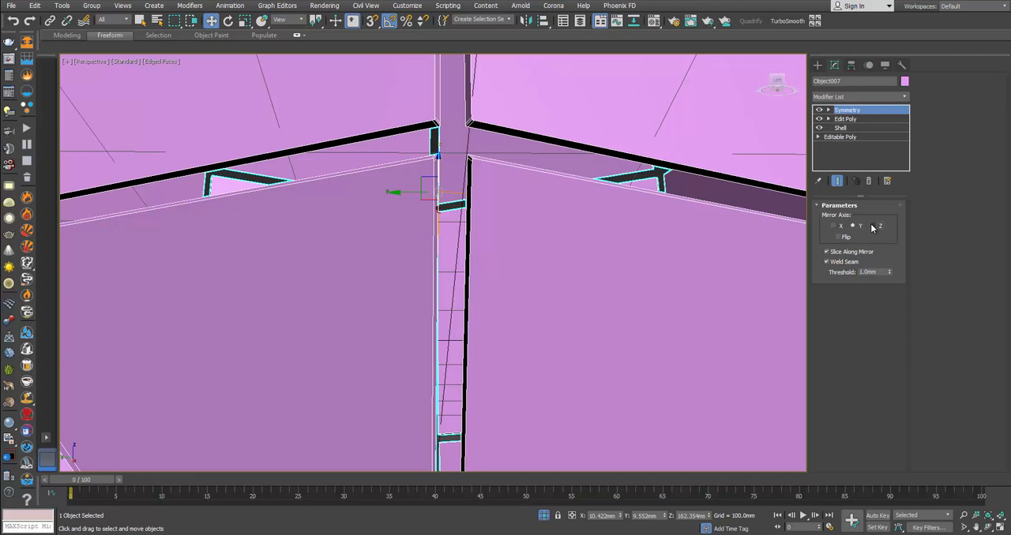
left_click(872, 226)
scroll(538, 230, "down", 6)
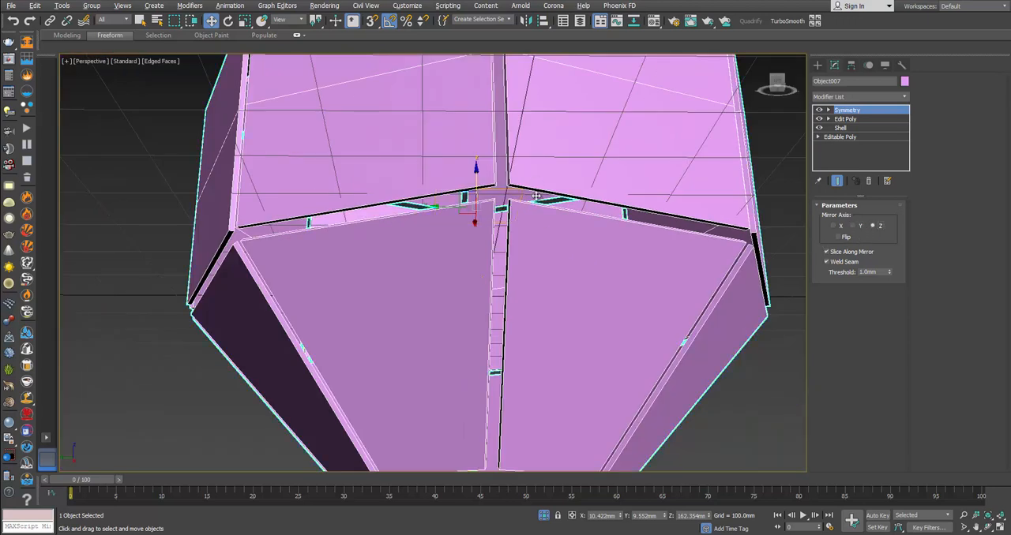
scroll(538, 197, "up", 2)
Step: Add an Edit Poly modifier and remove the horizontal seam edges running around the middle row of panels
left_click(864, 97)
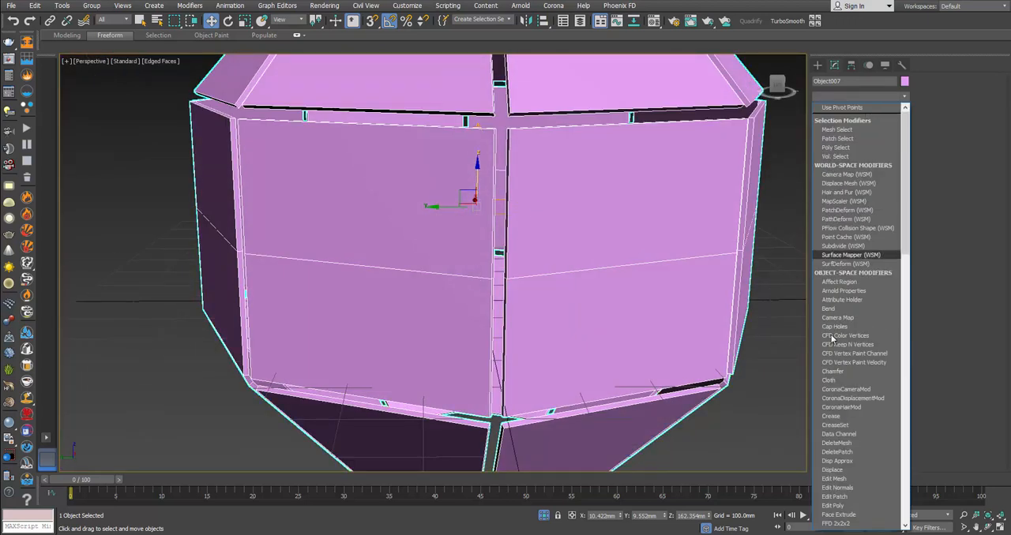
left_click(848, 507)
key("2")
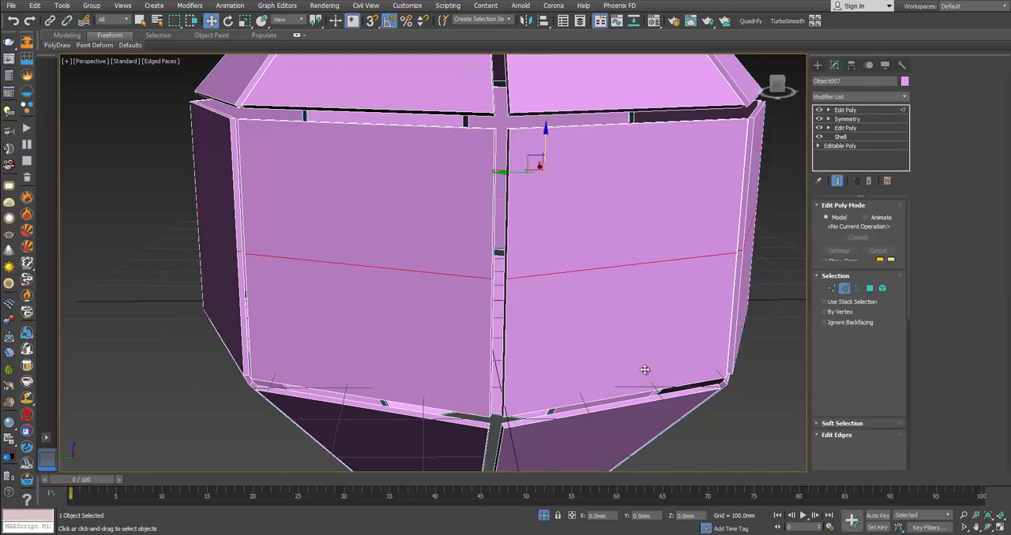
double_click(689, 261)
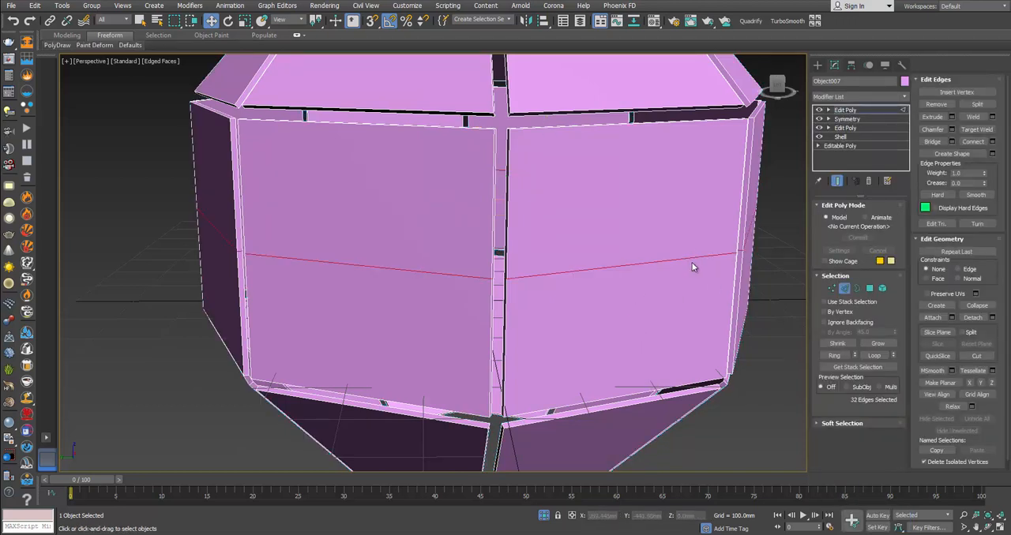
key("ctrl+BackSpace")
Step: Start a Bevel on the large panel polygons with an outline of about -58.5 mm
left_click(869, 287)
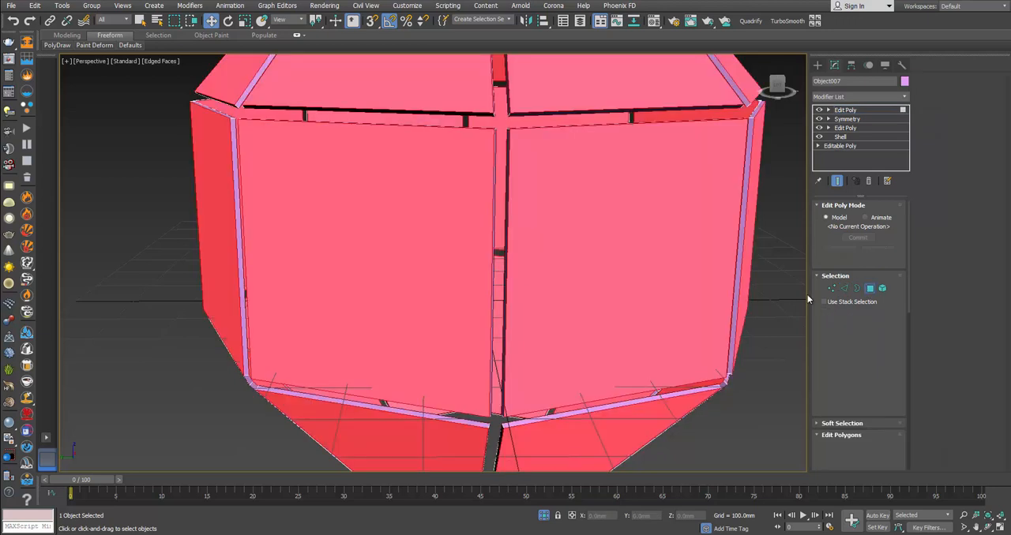
scroll(496, 282, "down", 4)
scroll(491, 285, "up", 4)
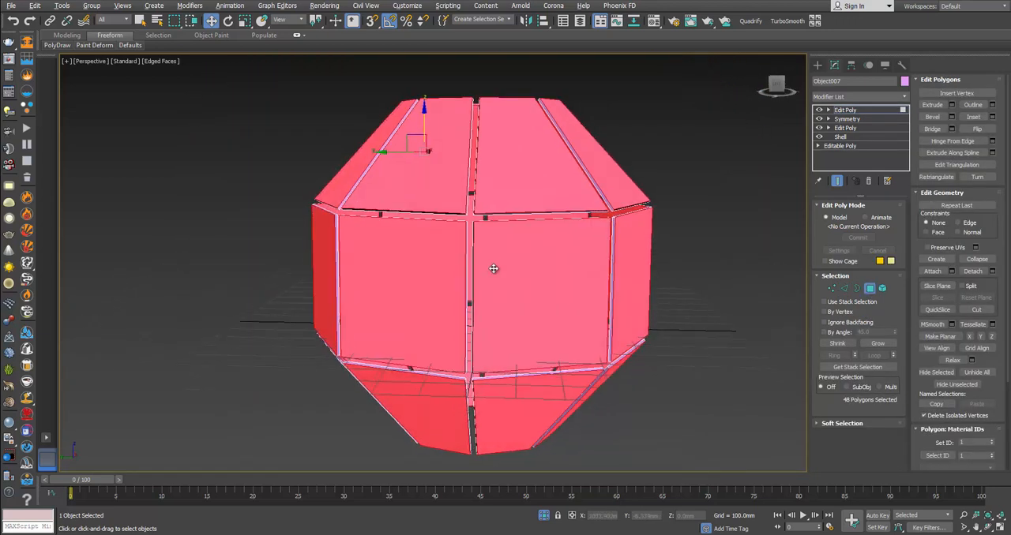
left_click(952, 116)
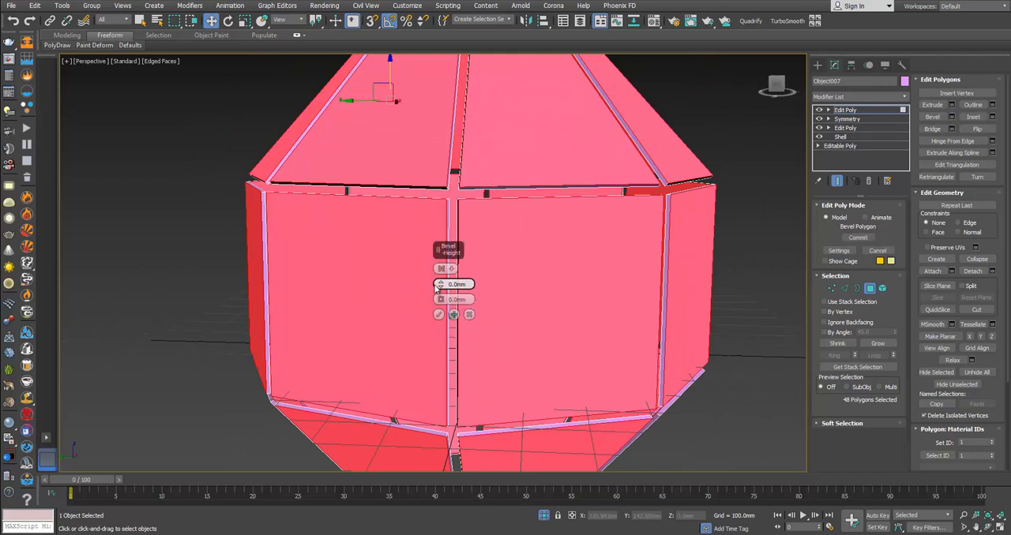
left_click_drag(440, 300, 452, 325)
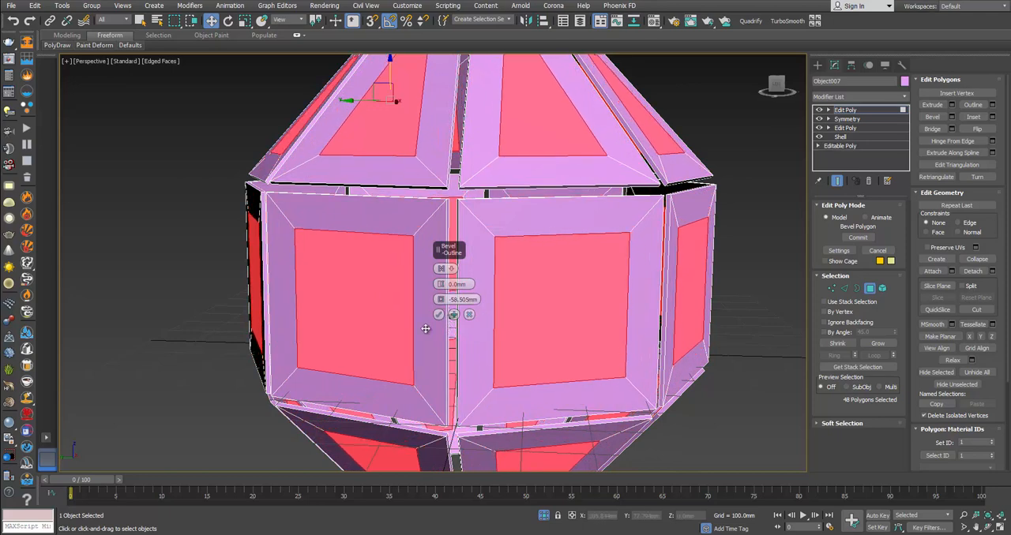
middle_click_drag(452, 325, 442, 286, "alt")
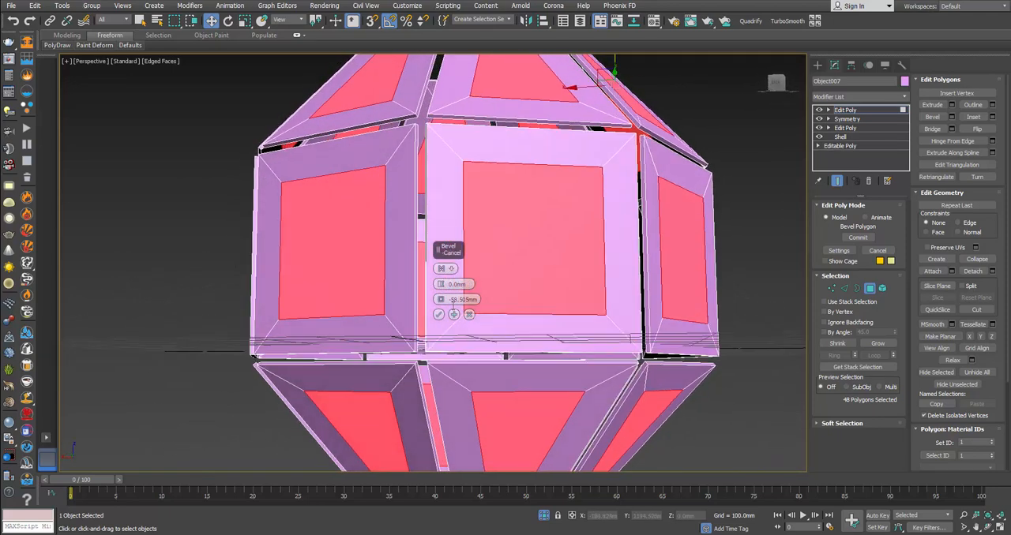
Step: Set the panels' bevel height to about 14 mm and accept the bevel
left_click_drag(441, 284, 439, 281)
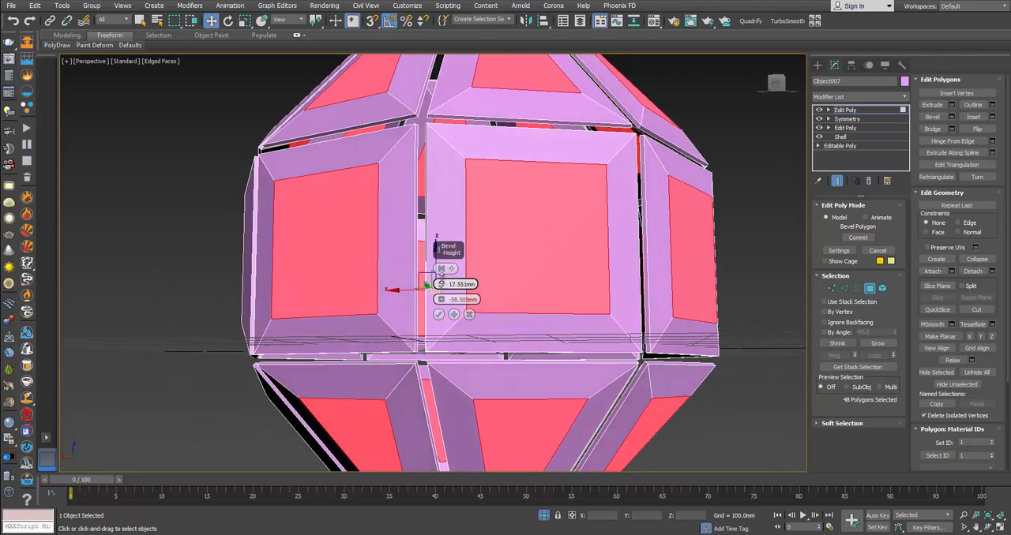
middle_click_drag(577, 259, 591, 279, "alt")
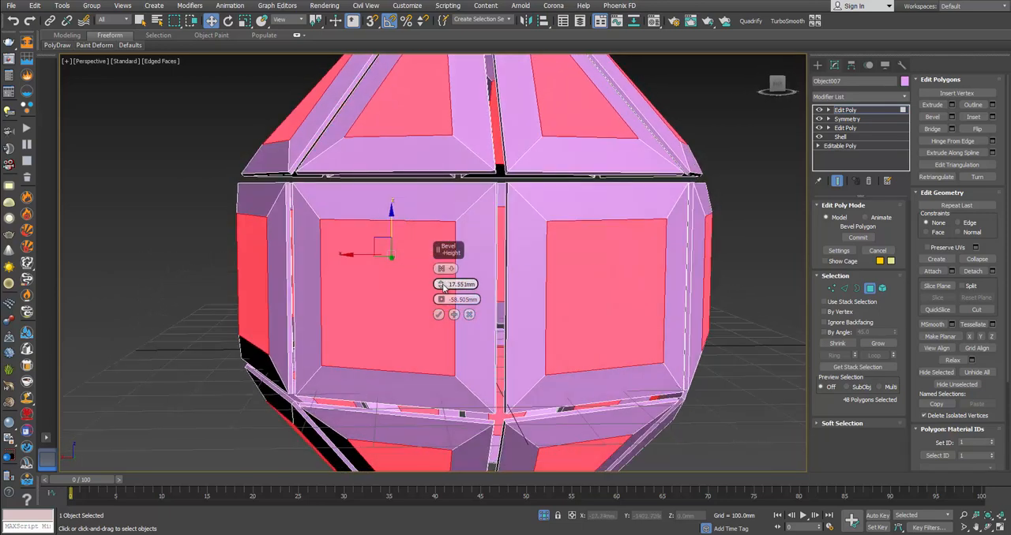
left_click_drag(442, 285, 442, 289)
middle_click_drag(540, 251, 628, 217, "alt")
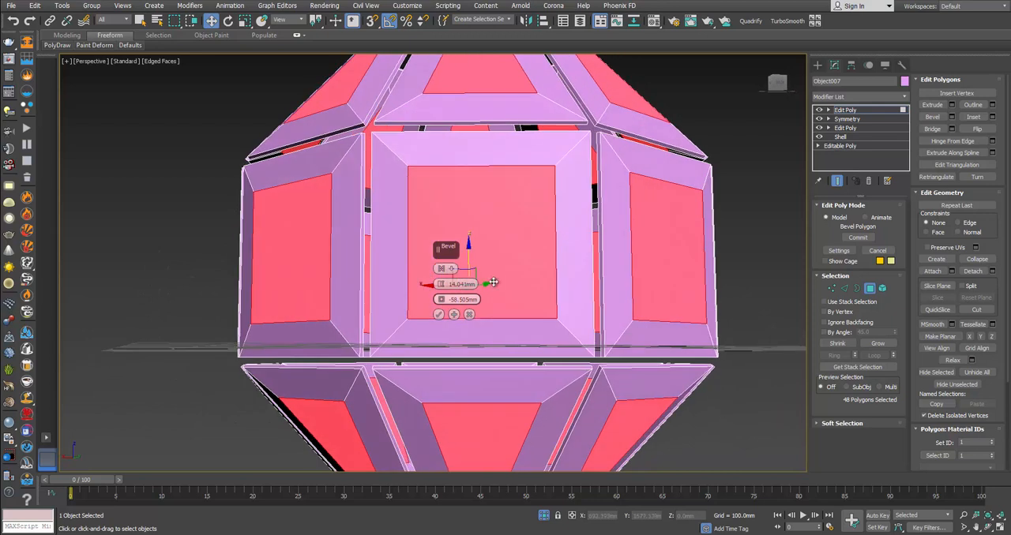
left_click(439, 314)
Step: Select all polygons of the bevelled panels, clear their smoothing groups and deselect the object
middle_click_drag(491, 315, 462, 316, "alt")
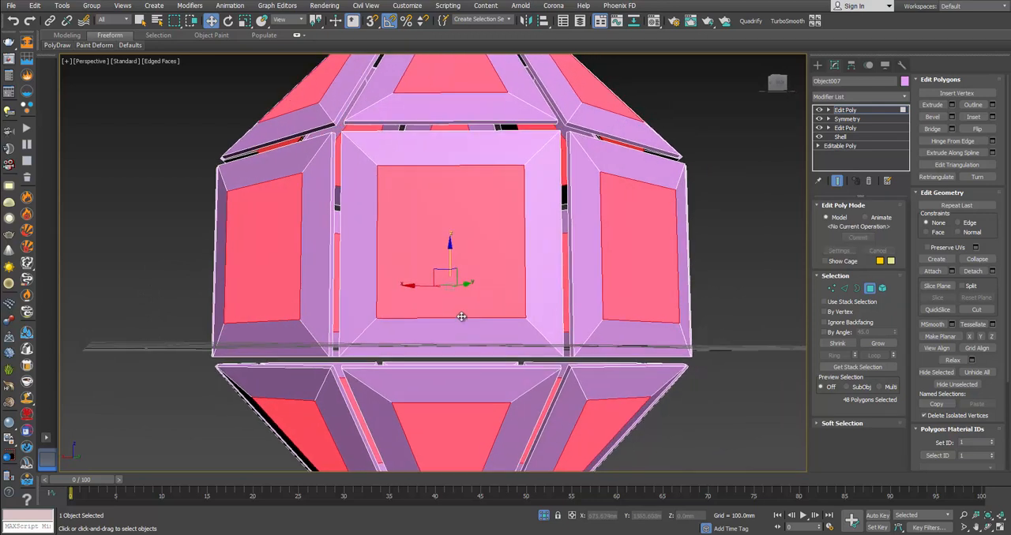
scroll(460, 319, "down", 2)
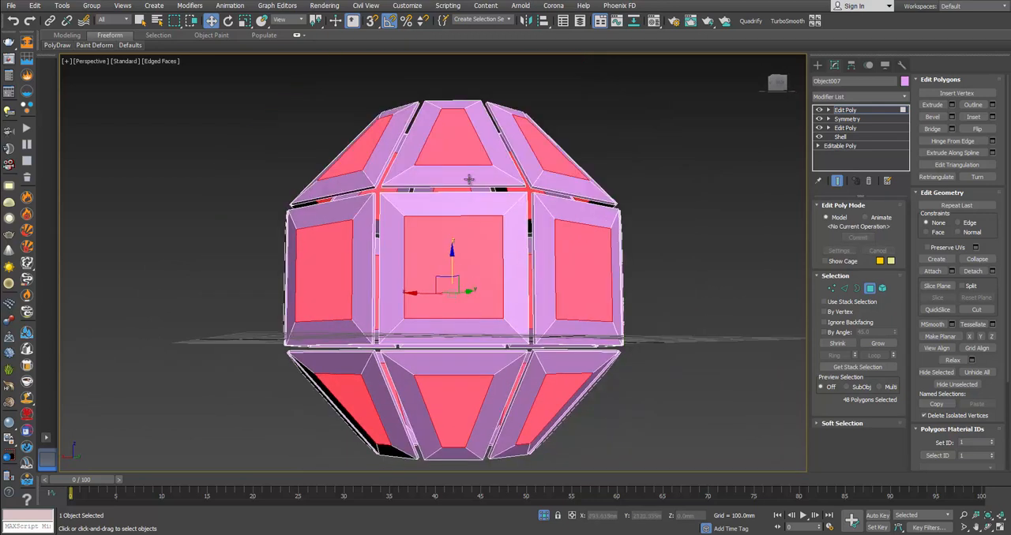
middle_click_drag(549, 235, 517, 237, "alt")
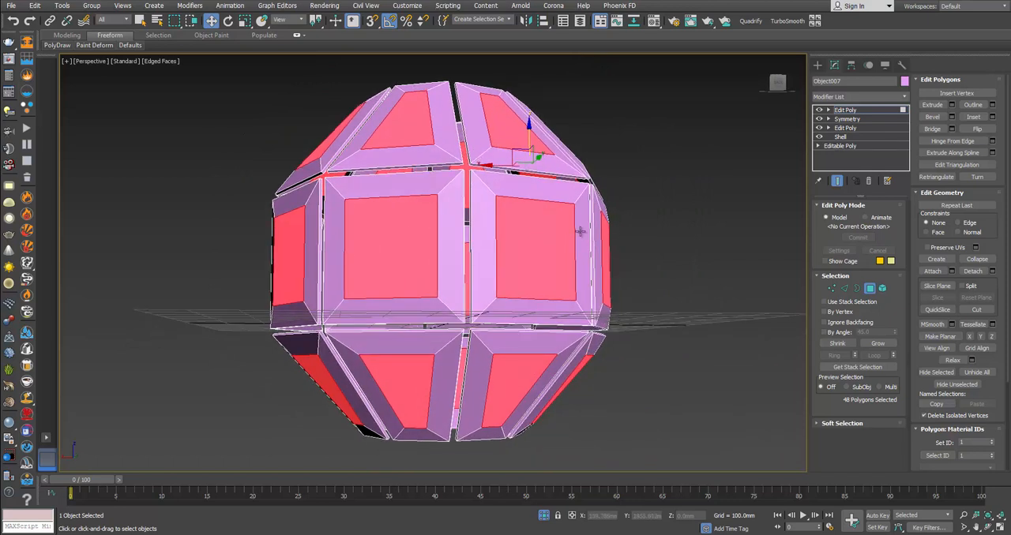
left_click(869, 289)
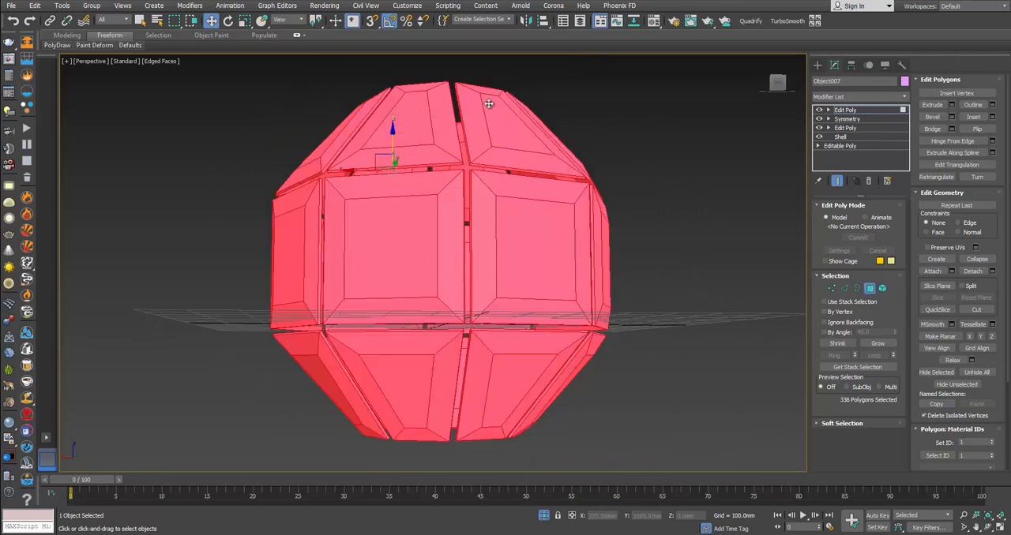
scroll(916, 393, "down", 3)
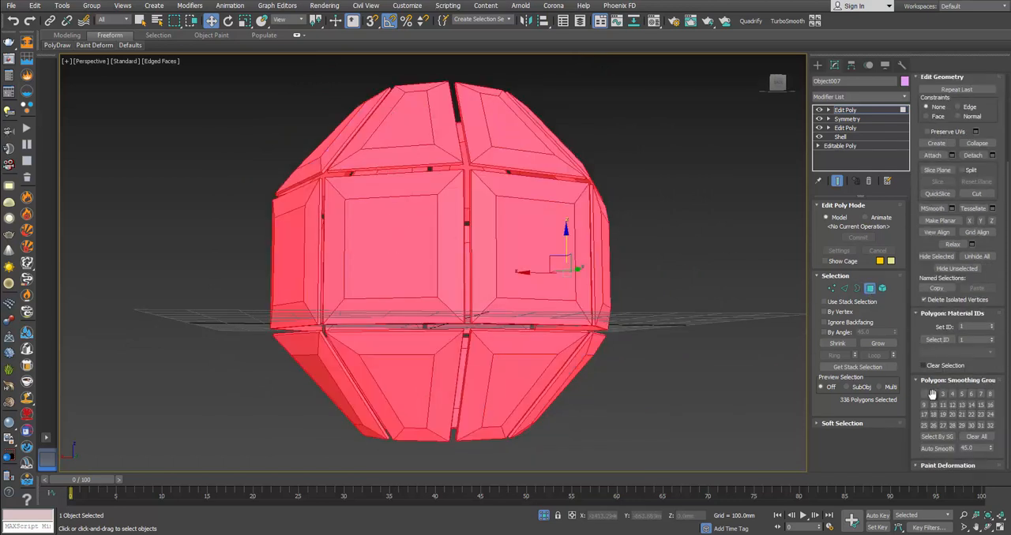
left_click(974, 436)
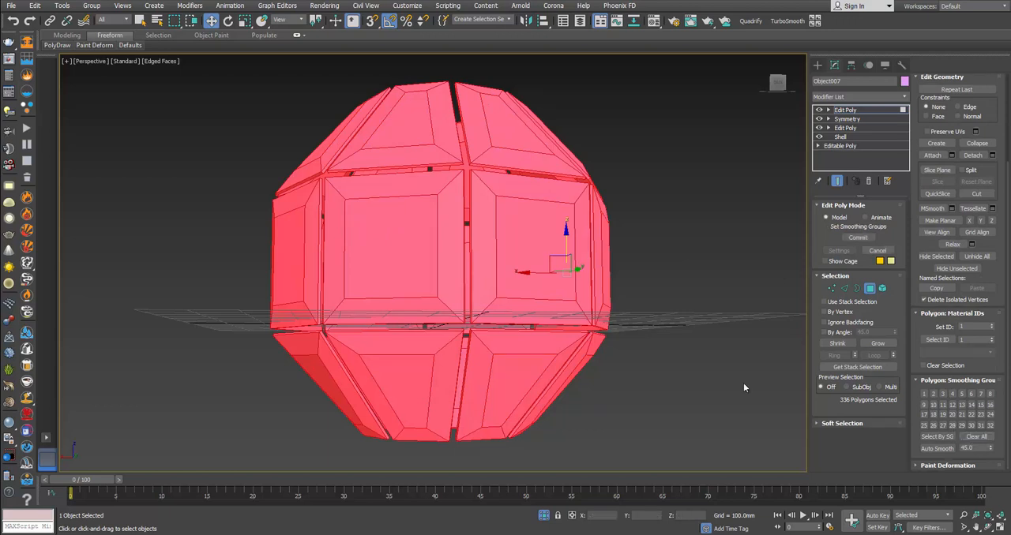
left_click(743, 383)
left_click(682, 309)
Step: Turn off the edged-faces display and end isolation so the whole lantern is shown
key("F4")
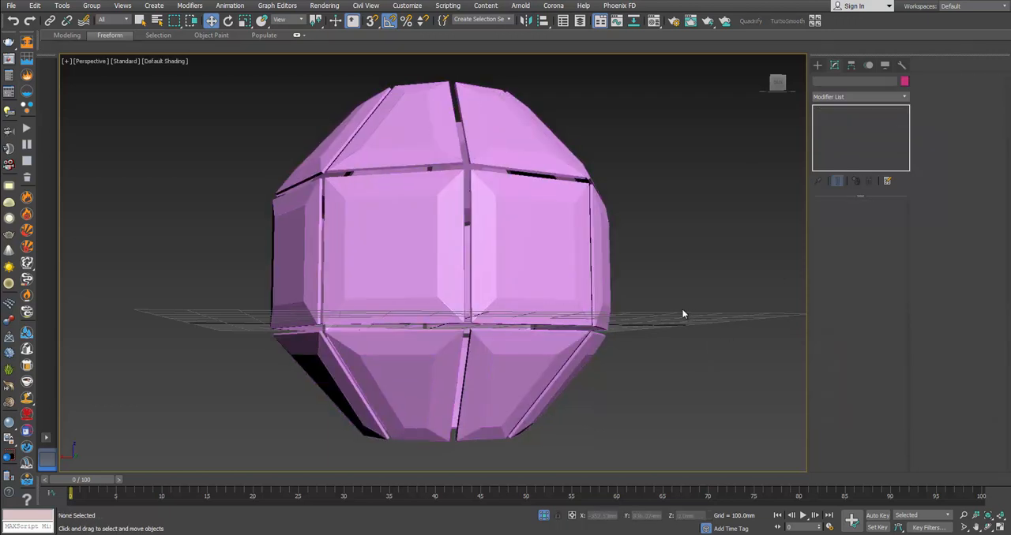
middle_click_drag(560, 277, 406, 235, "alt")
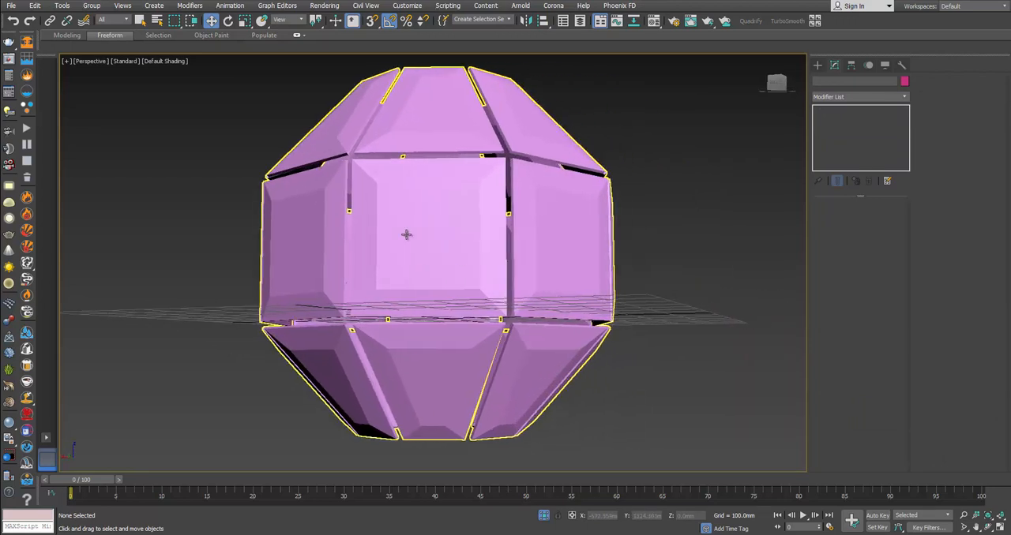
right_click(446, 261)
left_click(483, 174)
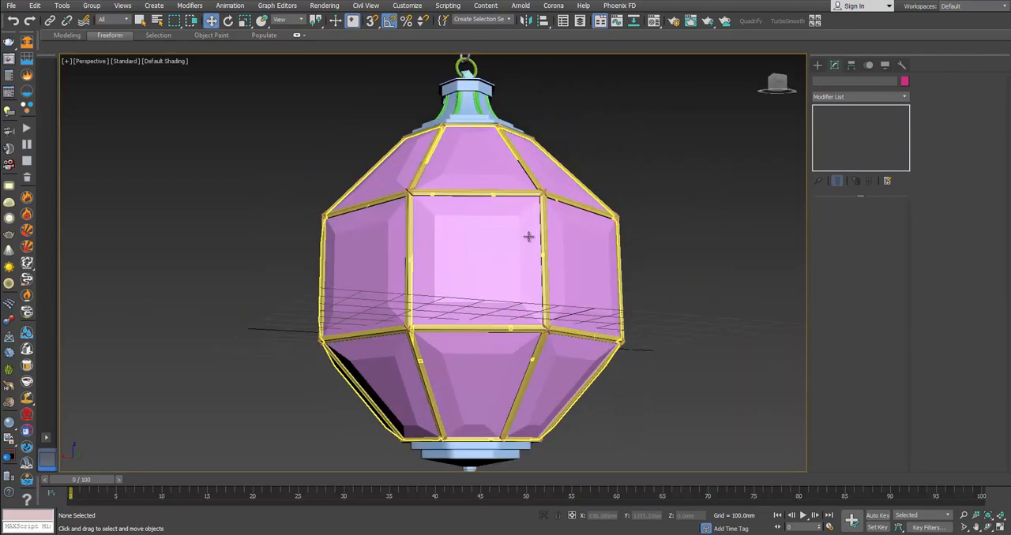
middle_click_drag(517, 260, 459, 347, "alt")
scroll(506, 296, "down", 2)
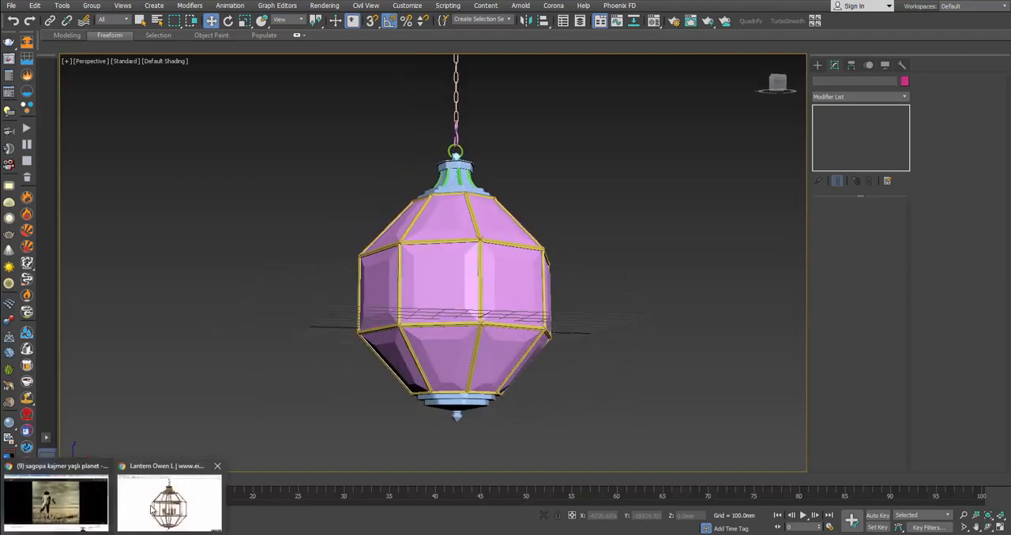
Step: Switch to the browser and examine the Lantern Owen L reference photos, including the candle-arm and frame-joint close-ups
left_click(157, 503)
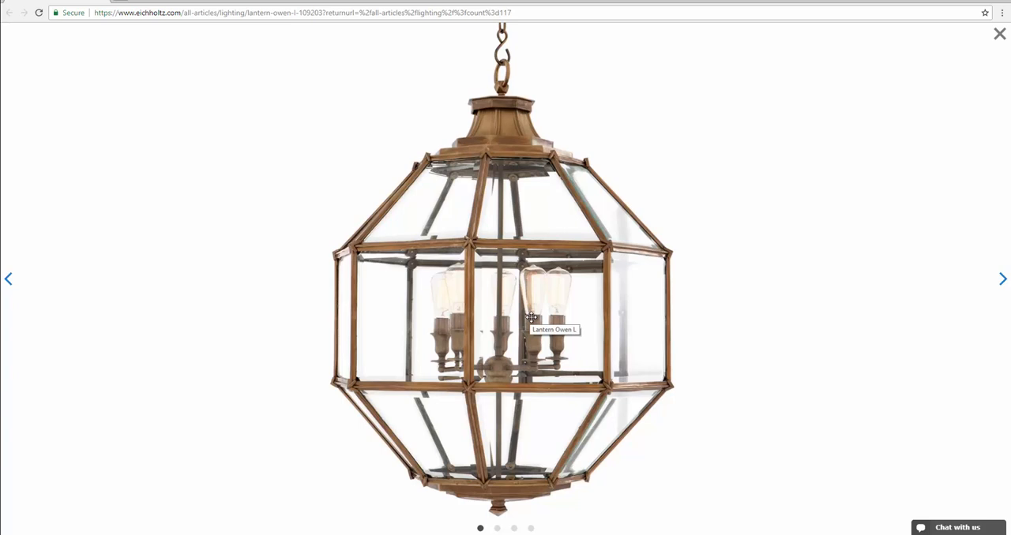
left_click(1003, 279)
left_click(1003, 279)
left_click(1004, 279)
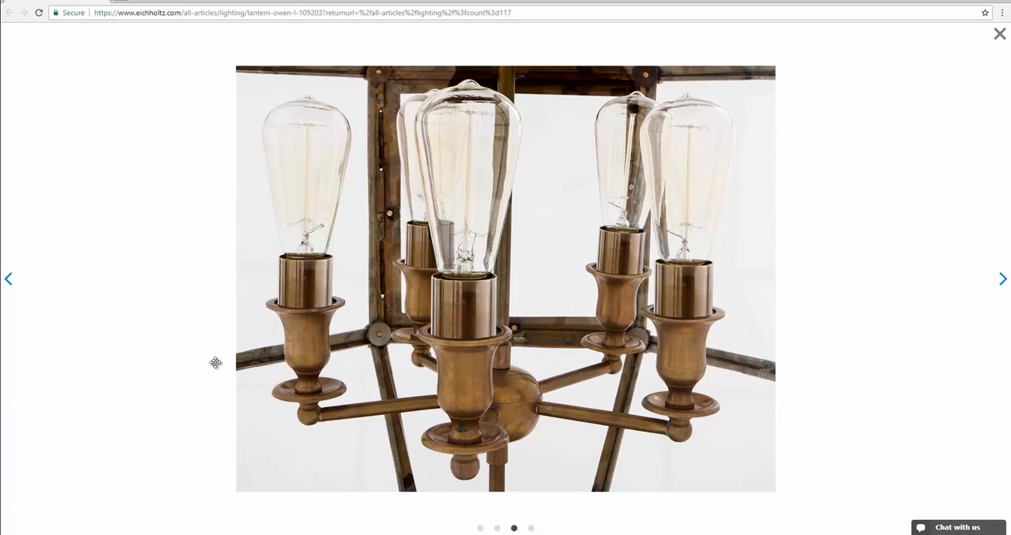
left_click(9, 279)
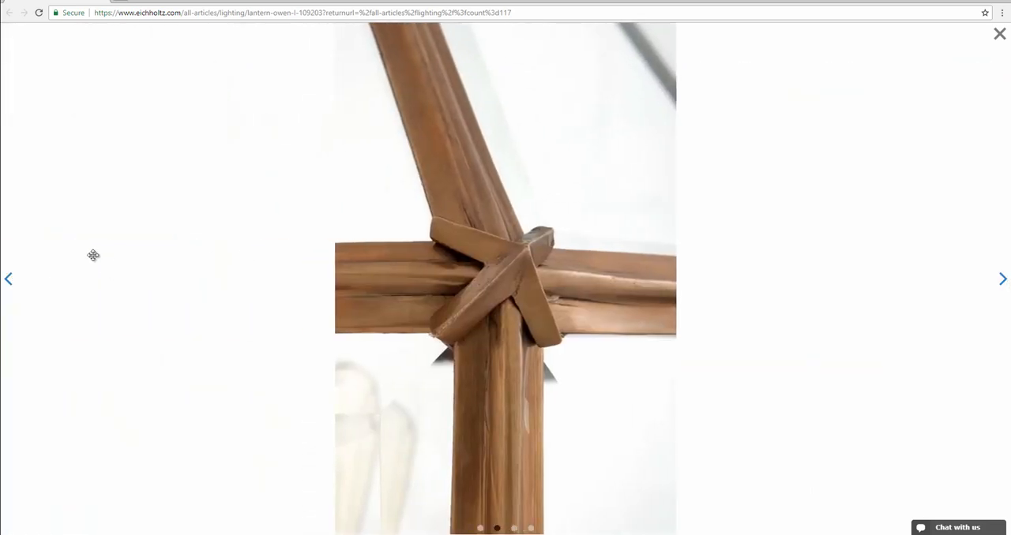
left_click(9, 281)
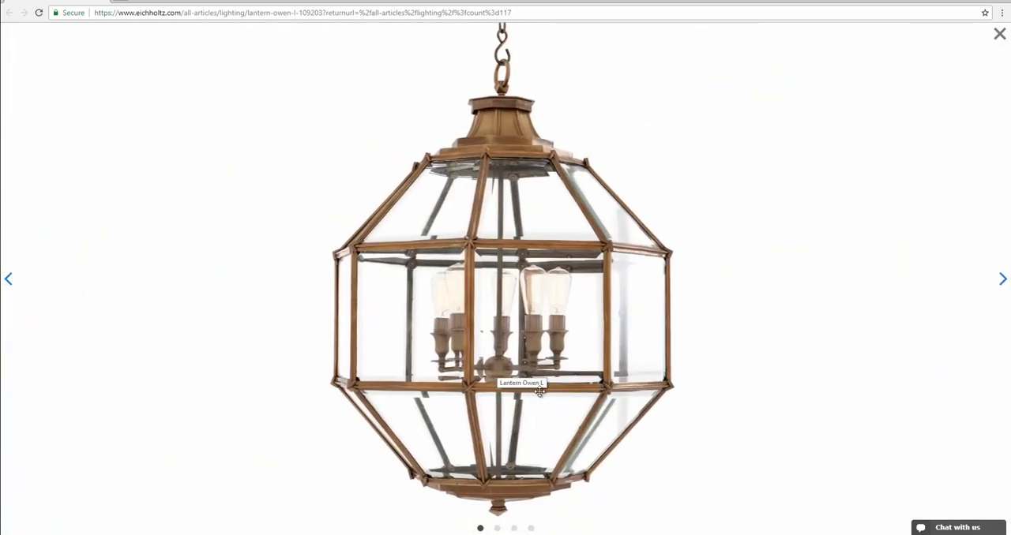
Step: Return to 3ds Max and convert the bevelled panel object to Editable Poly
key("alt+Tab")
middle_click_drag(562, 289, 575, 313, "alt")
left_click(499, 308)
right_click(517, 308)
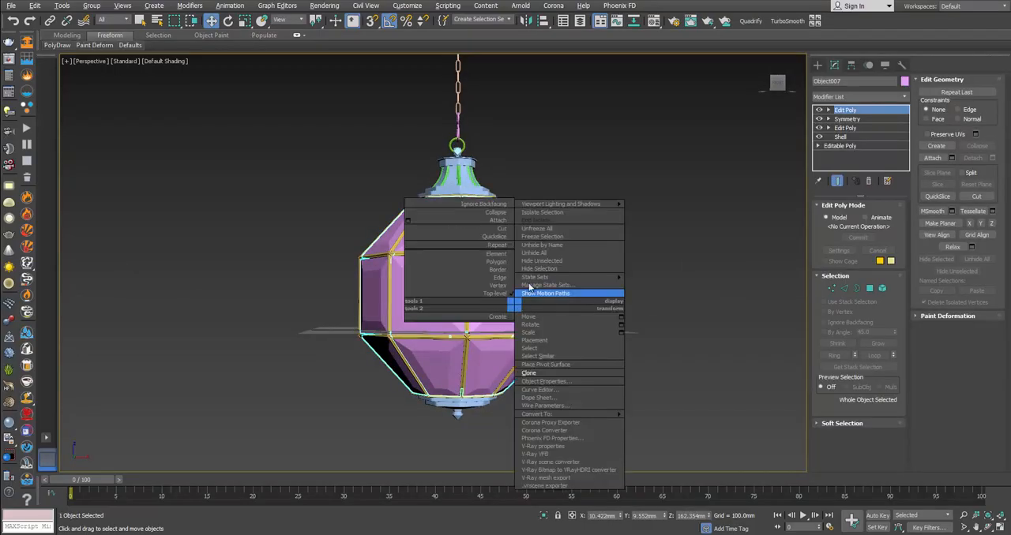
right_click(573, 258)
mouse_move(624, 364)
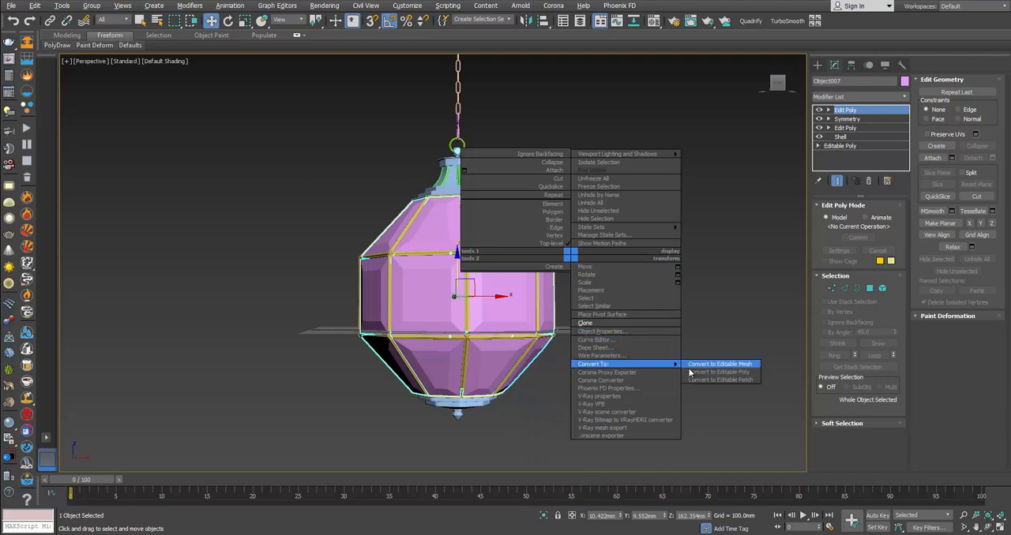
left_click(719, 372)
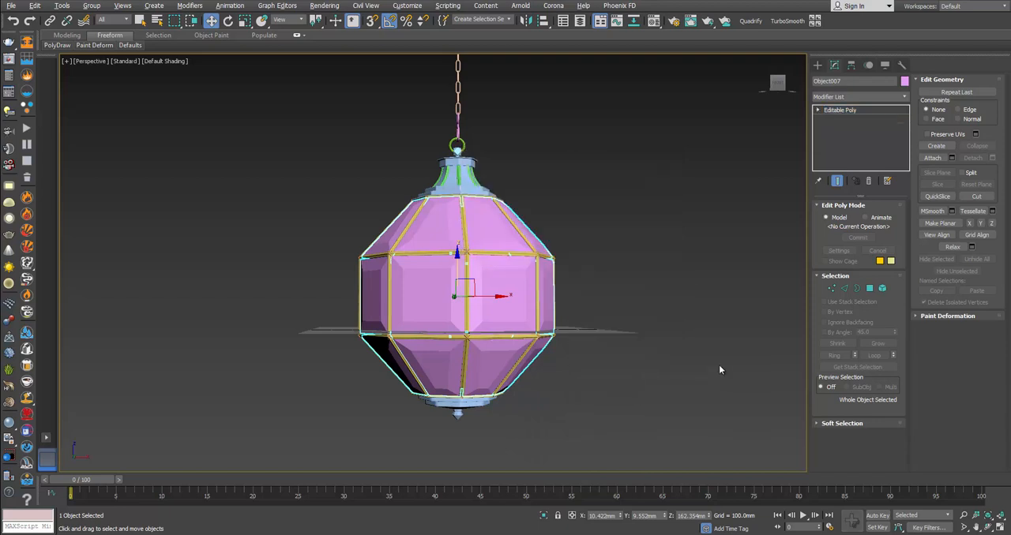
Step: Rename the panel object as Glass and hide it
left_click(825, 81)
type("Glass")
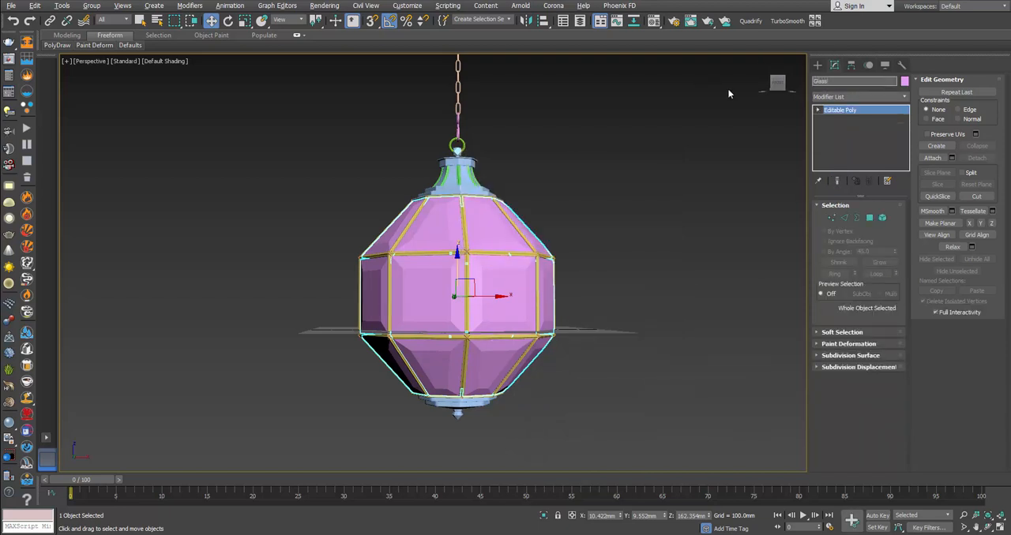
right_click(660, 276)
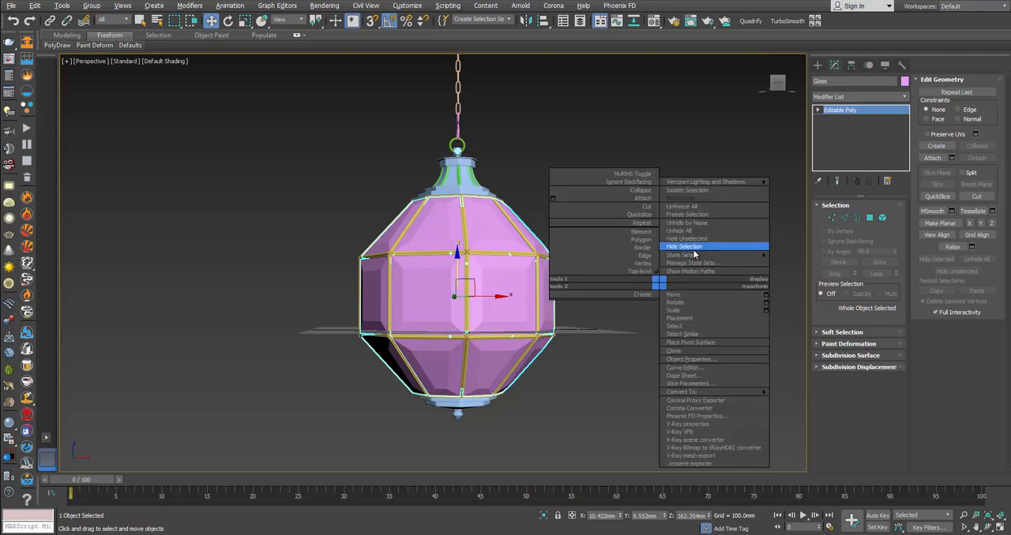
left_click(688, 259)
Step: Create an eight-sided cylinder about 70.5 mm in radius and 36.7 mm high beside the lantern frame
left_click(818, 65)
middle_click_drag(671, 247, 679, 290, "alt")
left_click(837, 152)
middle_click_drag(606, 305, 609, 321, "alt")
left_click_drag(609, 321, 623, 327)
scroll(624, 321, "up", 4)
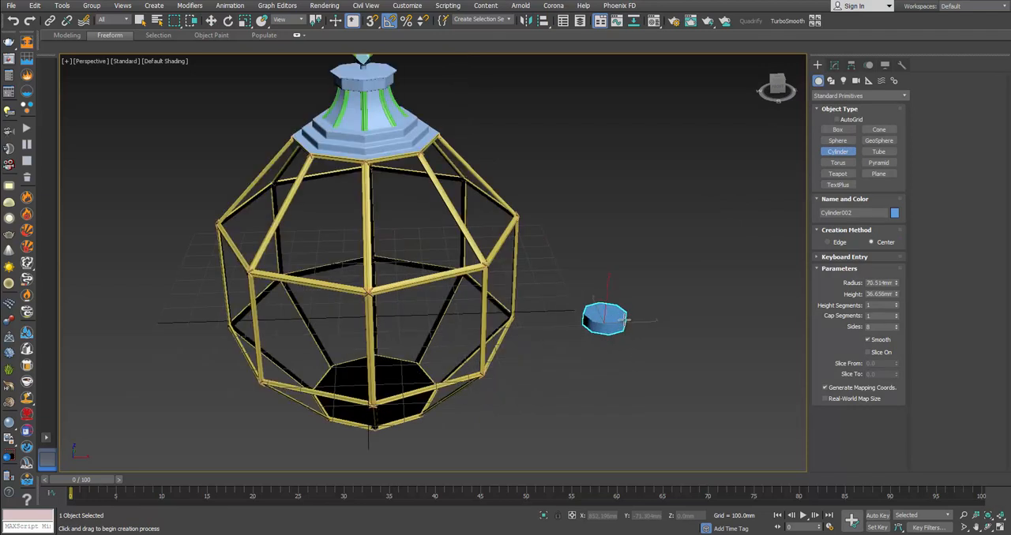
Step: Show edged faces and align the cylinder's pivot point to the centre of the lantern frame in X, Y and Z
key("F4")
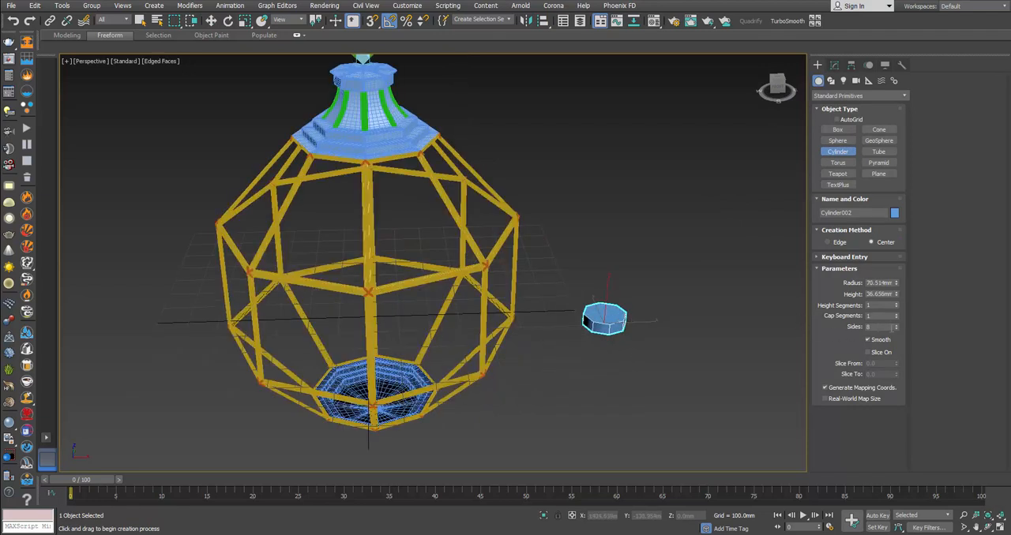
key("w")
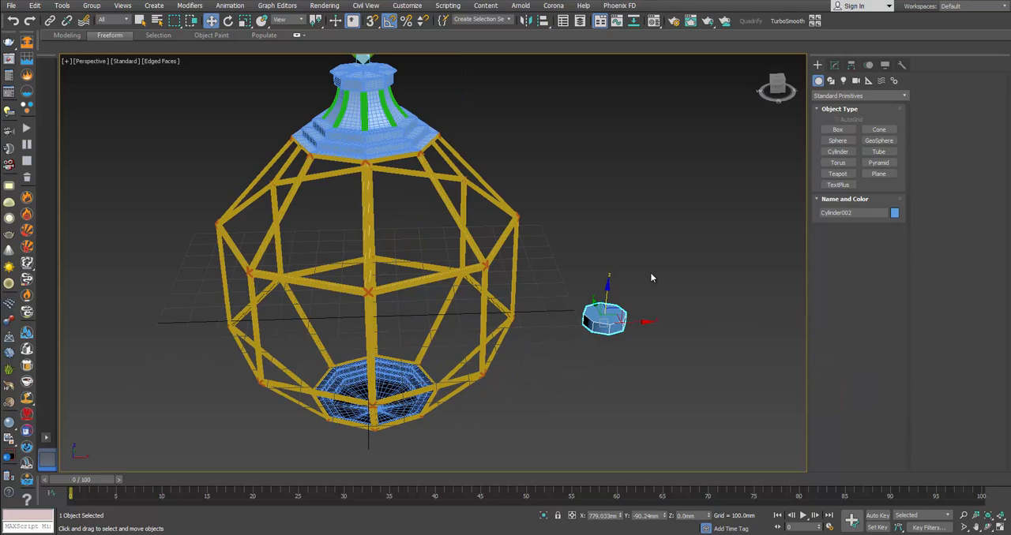
left_click(544, 21)
left_click(458, 270)
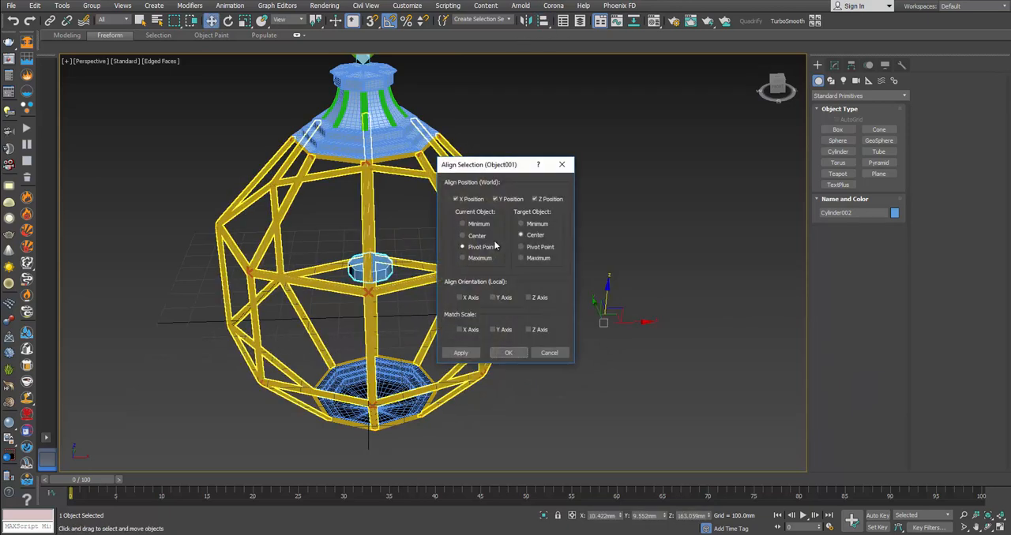
left_click(509, 352)
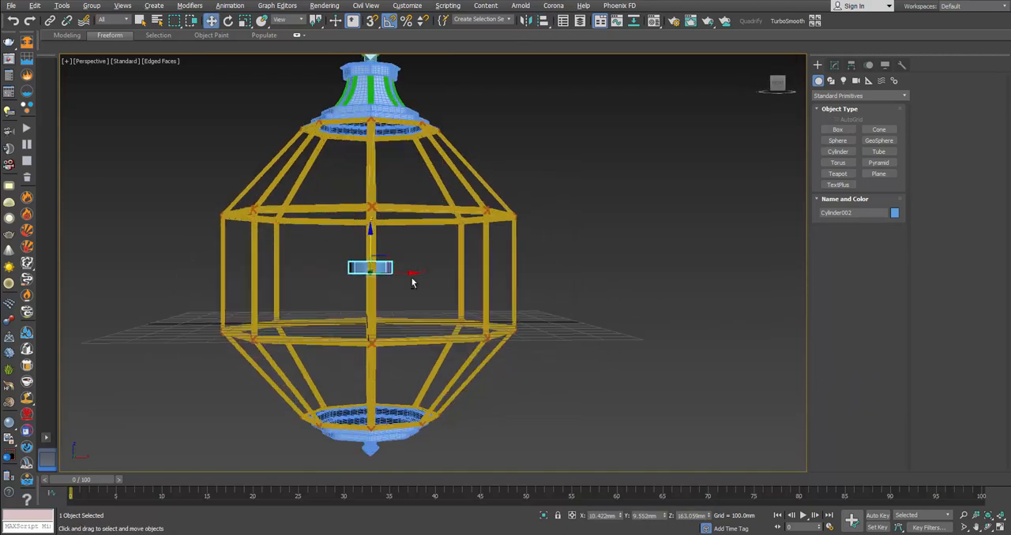
Step: Lower the cylinder to about Z -21.3 mm near the frame's lower ring, comparing its position with the full lantern photo
left_click_drag(370, 241, 388, 298)
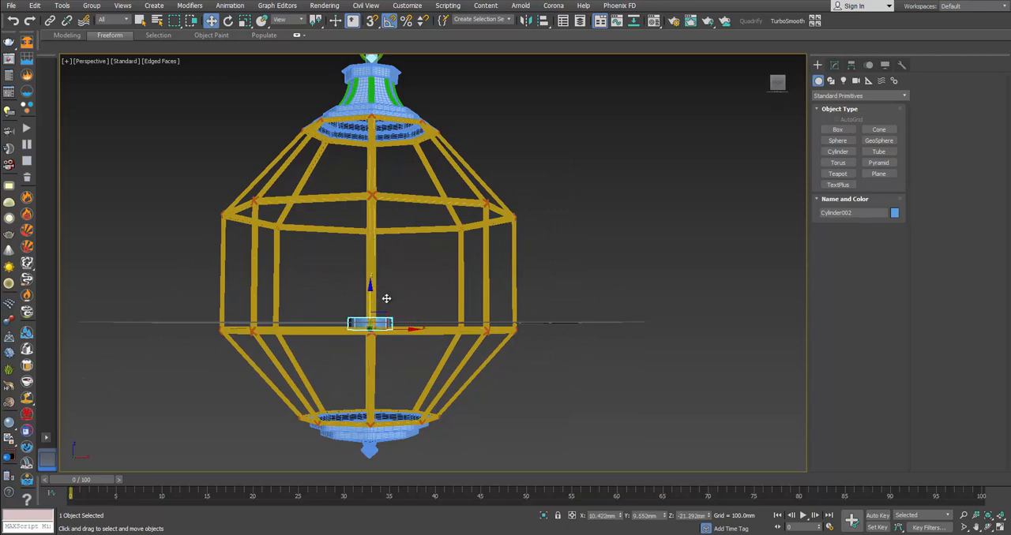
mouse_move(399, 306)
middle_mouse_down("alt")
mouse_move(427, 308)
mouse_move(414, 315)
middle_mouse_up("alt")
scroll(344, 335, "up", 5)
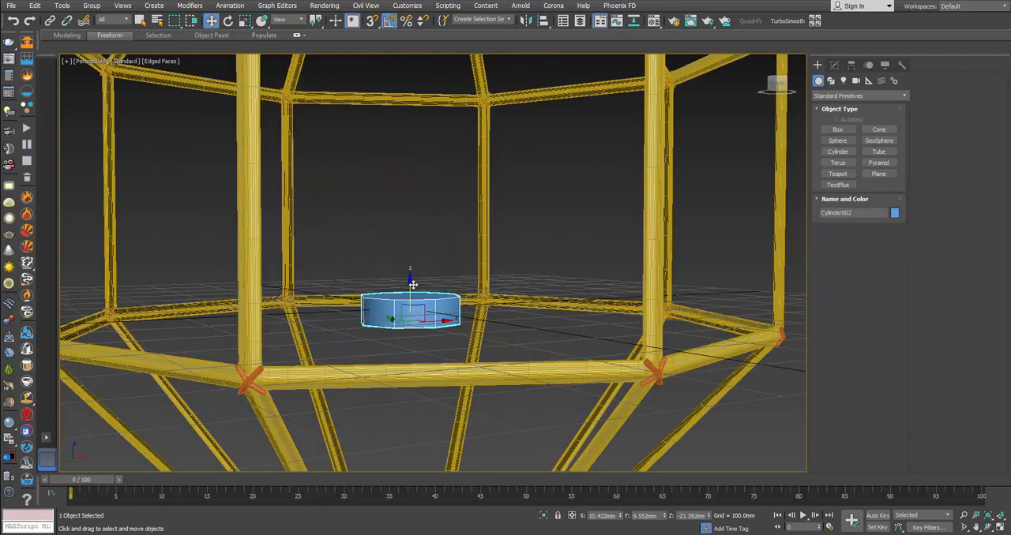
key("alt+Tab")
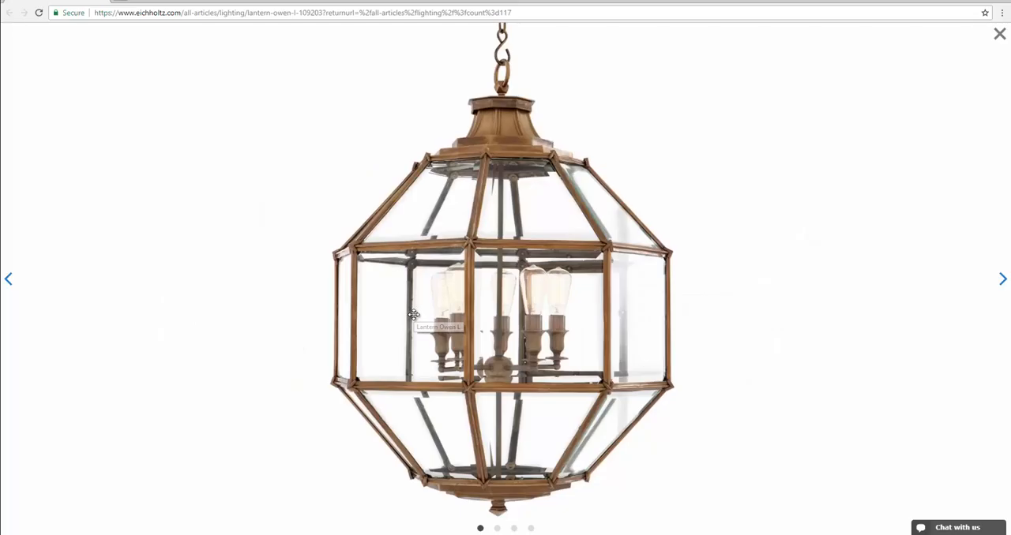
key("alt+Tab")
Step: Convert the eight-sided cylinder to Editable Poly
right_click(429, 300)
mouse_move(506, 403)
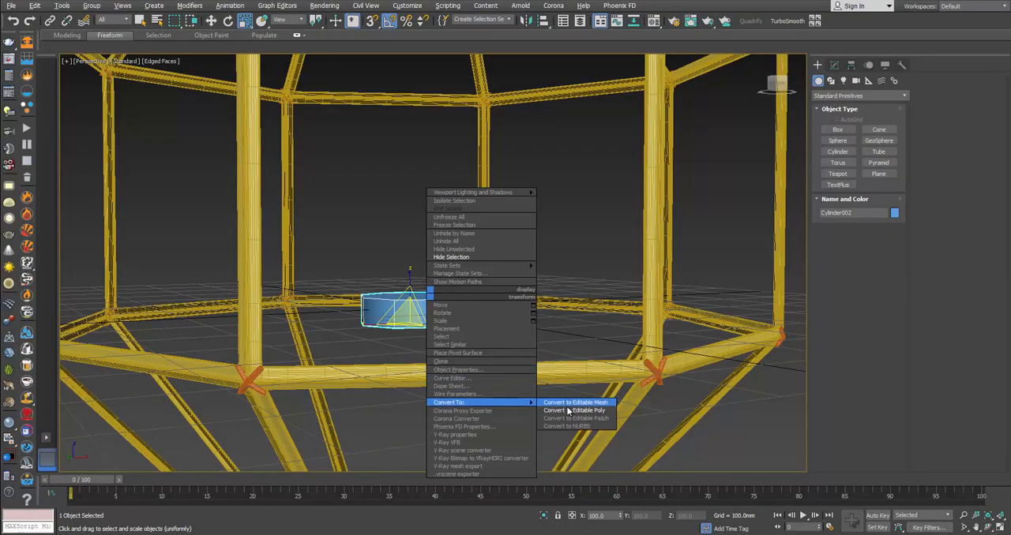
left_click(569, 411)
middle_click_drag(444, 322, 440, 332, "alt")
scroll(440, 330, "up", 2)
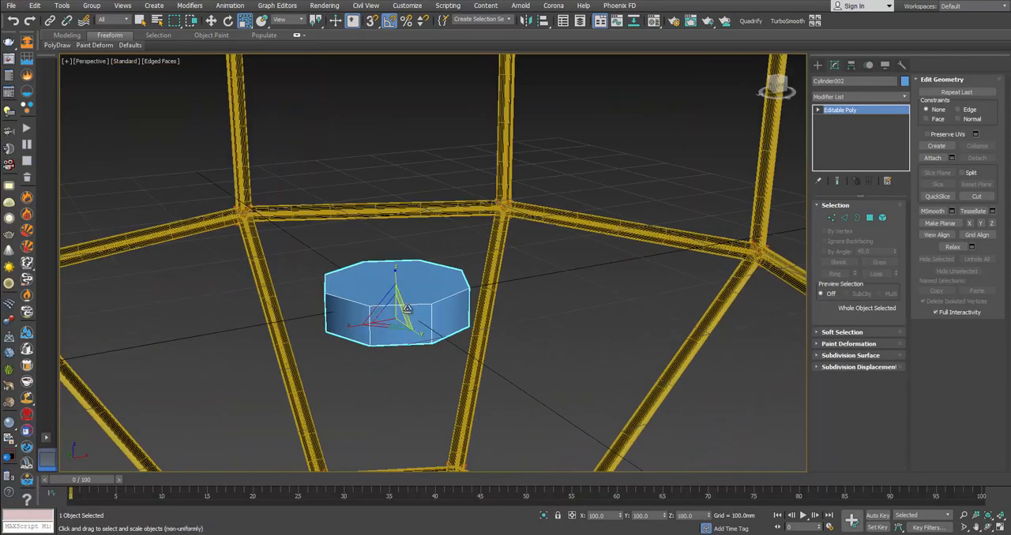
Step: Inset the cylinder's top and bottom polygons by about 2.98 mm
left_click(871, 217)
left_click(426, 281)
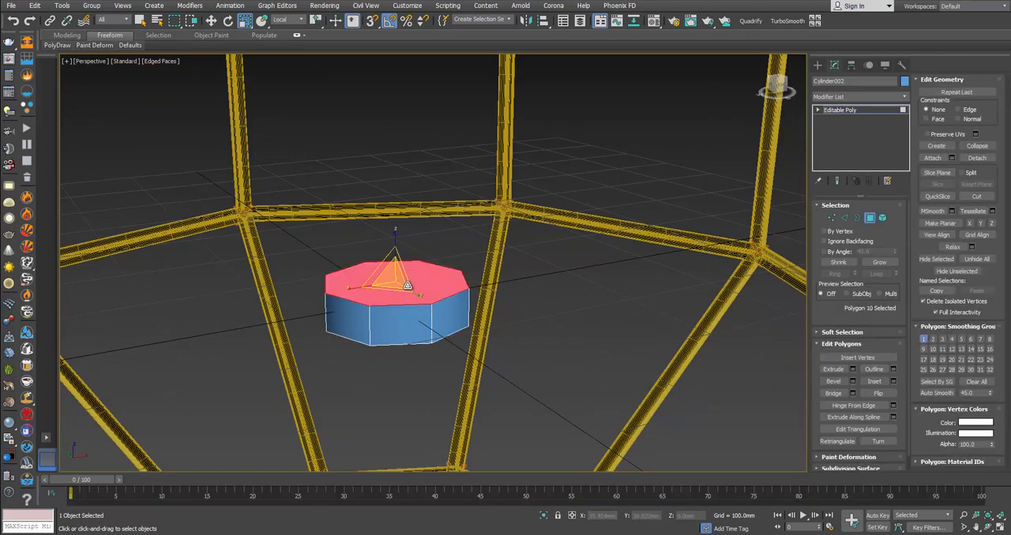
middle_click_drag(407, 285, 423, 342, "alt")
left_click(435, 316, "ctrl")
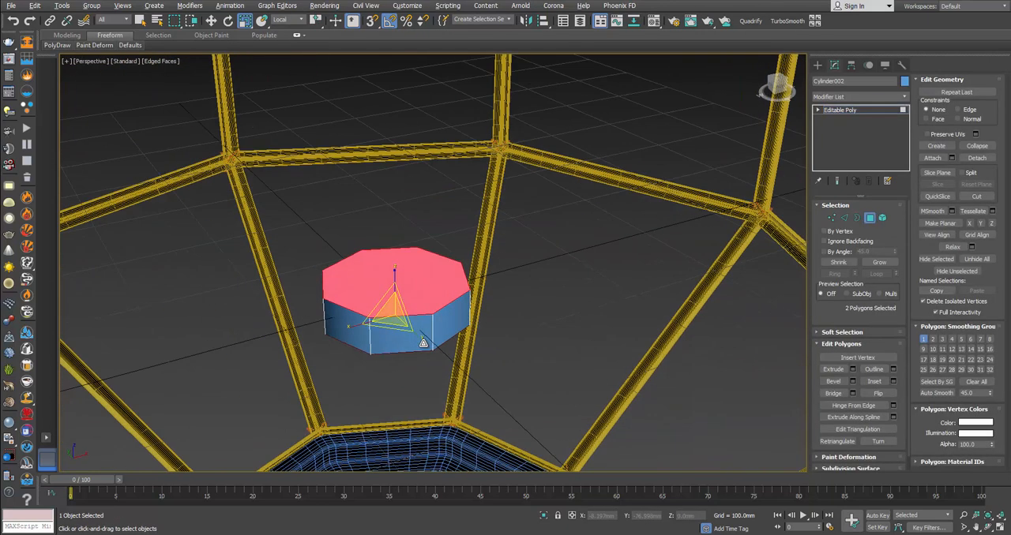
left_click(893, 382)
left_click_drag(439, 284, 444, 288)
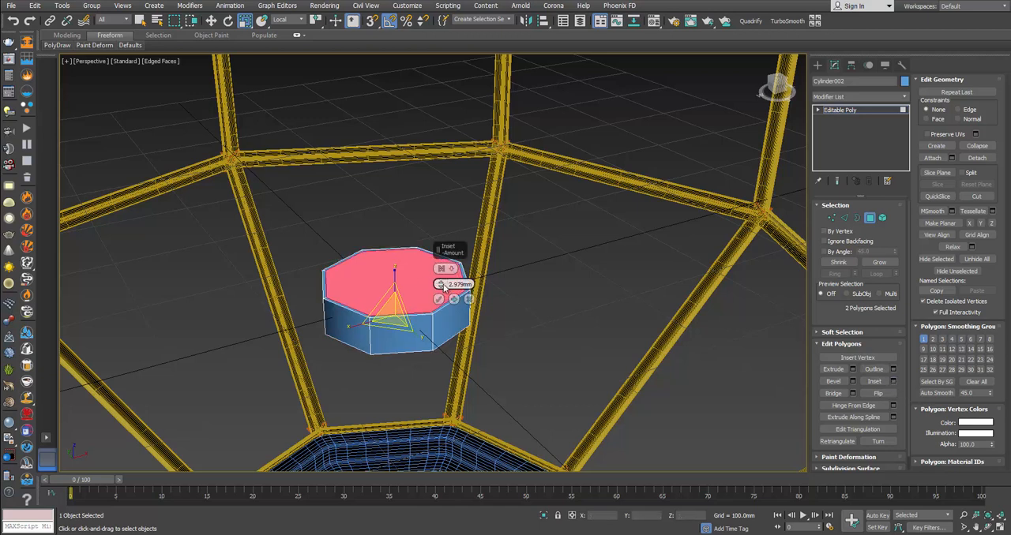
left_click(439, 299)
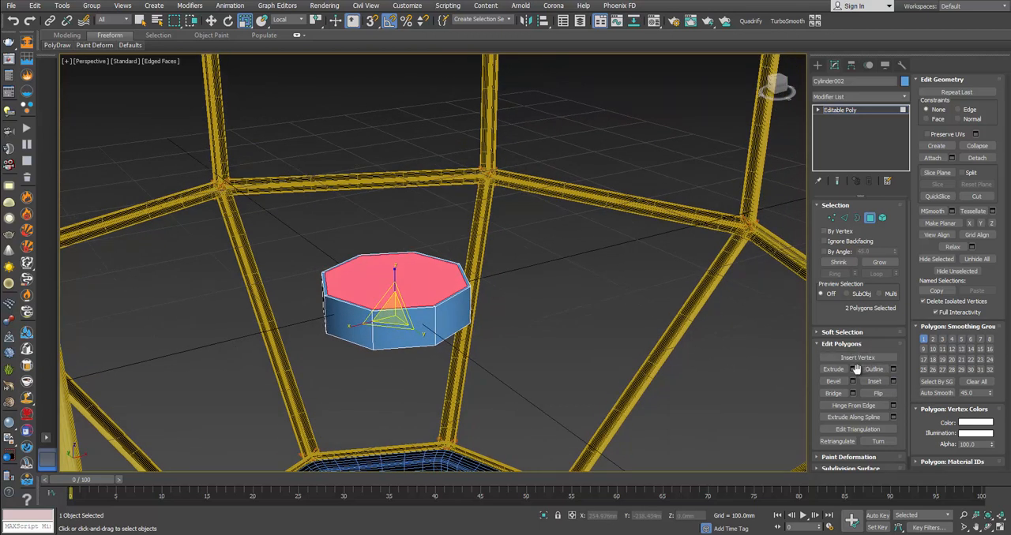
Step: Extrude the inset top and bottom polygons by about 27.5 mm
left_click(852, 369)
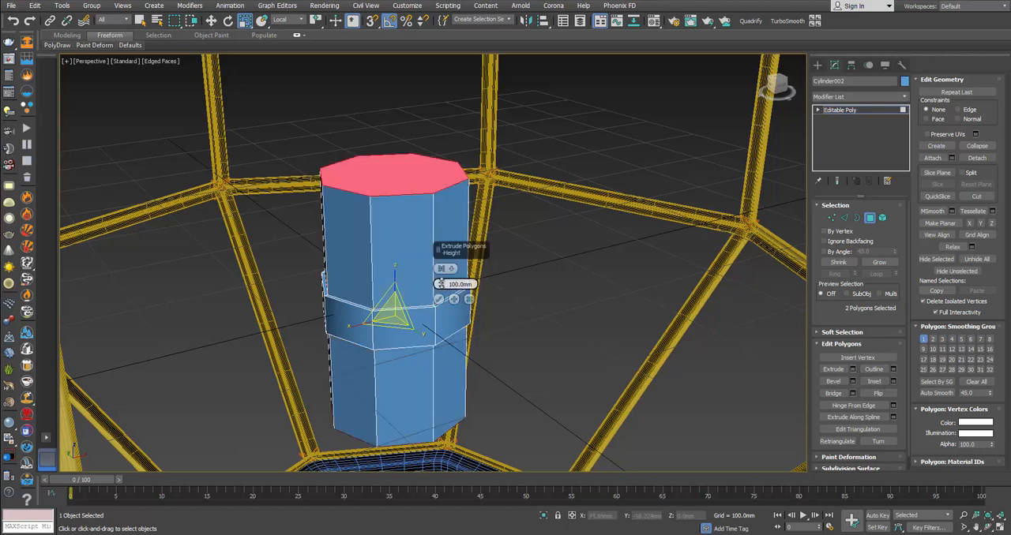
left_click_drag(440, 284, 442, 303)
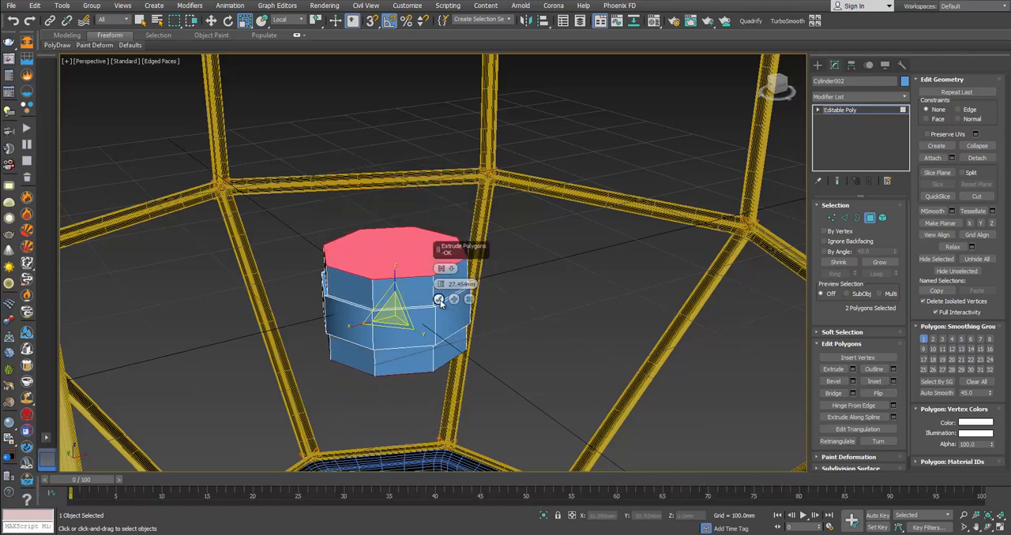
left_click(440, 301)
middle_click_drag(474, 278, 521, 303, "alt")
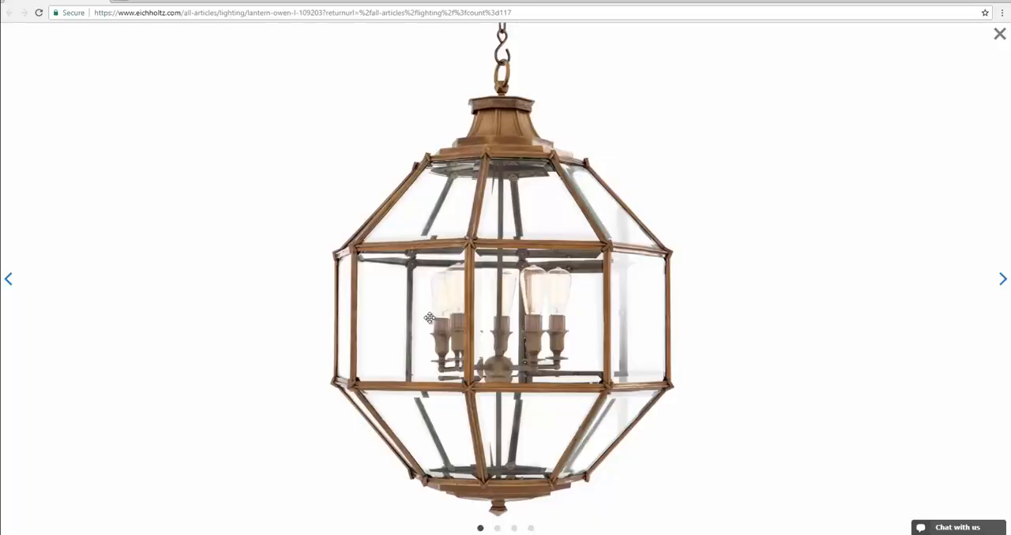
Step: Consult the reference close-ups and scale the extruded end faces closer together vertically, using the View coordinate system
left_click(1000, 279)
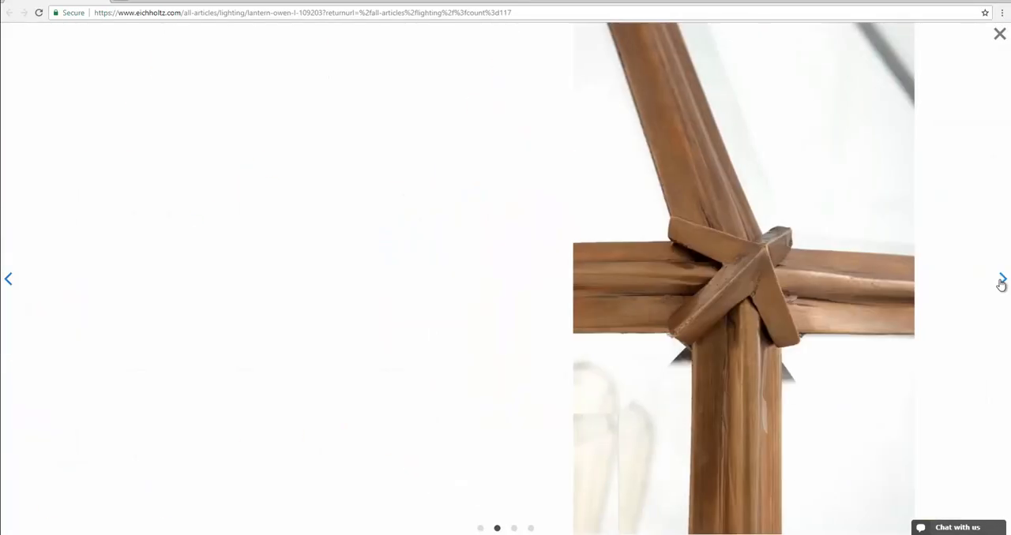
left_click(1001, 278)
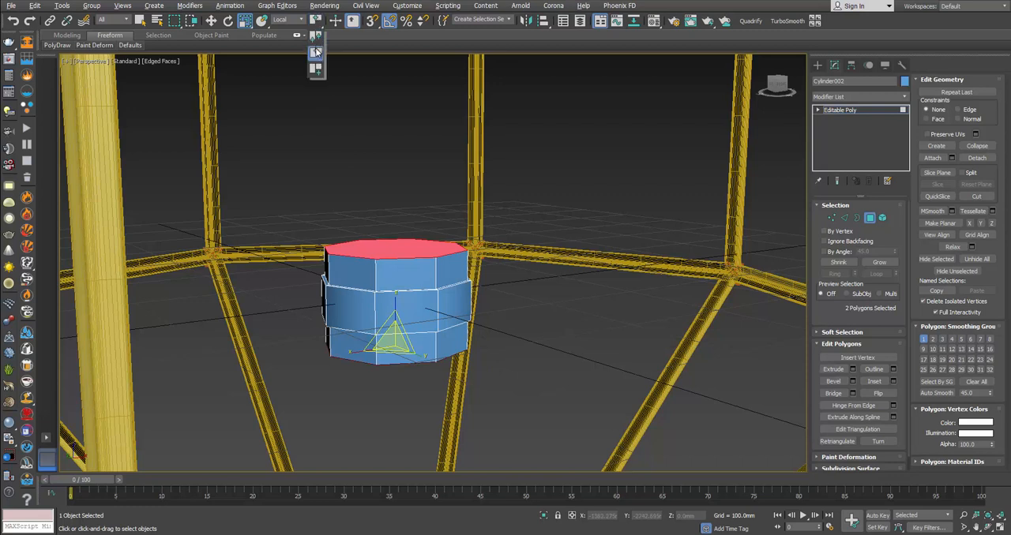
left_click(290, 20)
left_click(285, 33)
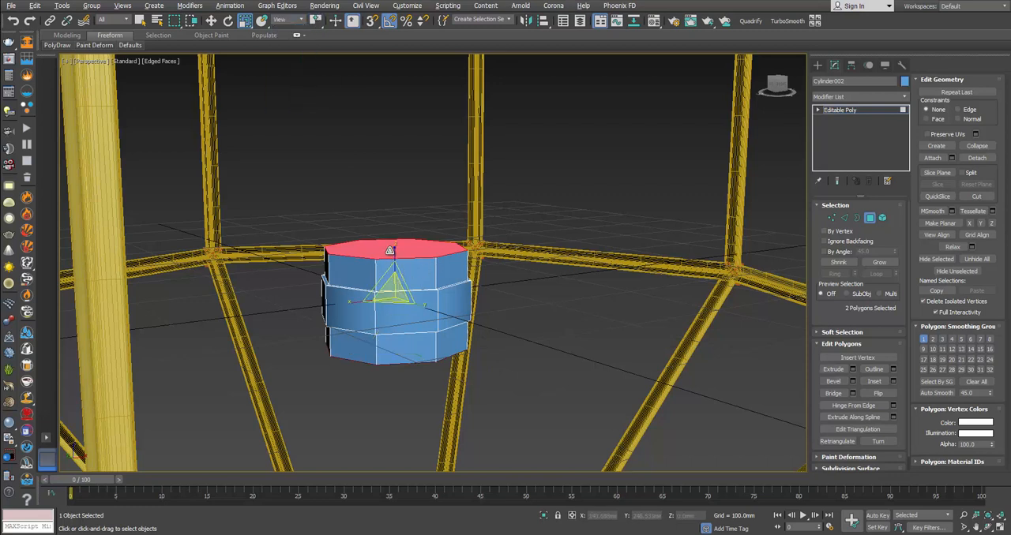
left_click_drag(396, 255, 454, 319)
Step: Bevel both end faces with 12.243 mm height and -10 mm outline, and add a second bevel narrowing them to small octagons
left_click(852, 381)
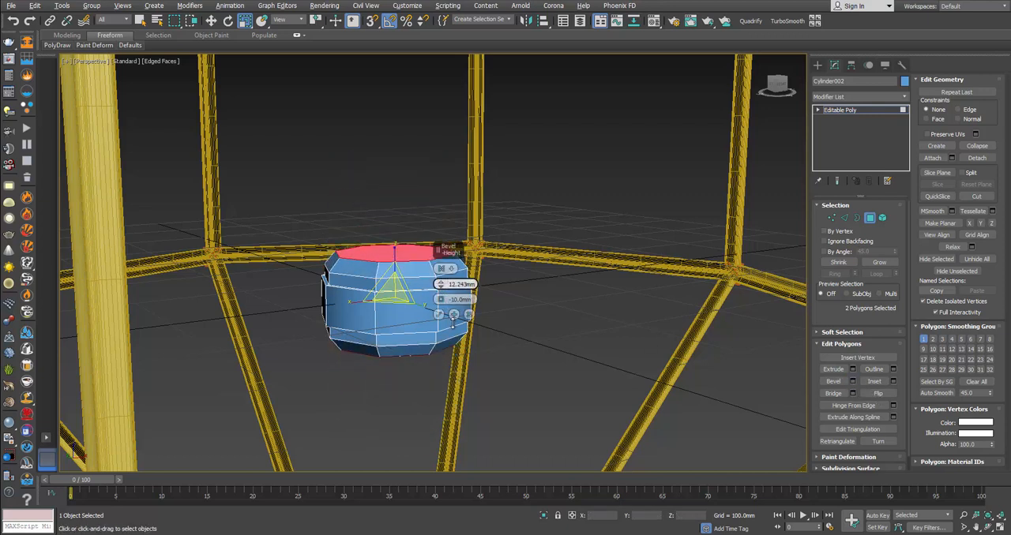
left_click(454, 317)
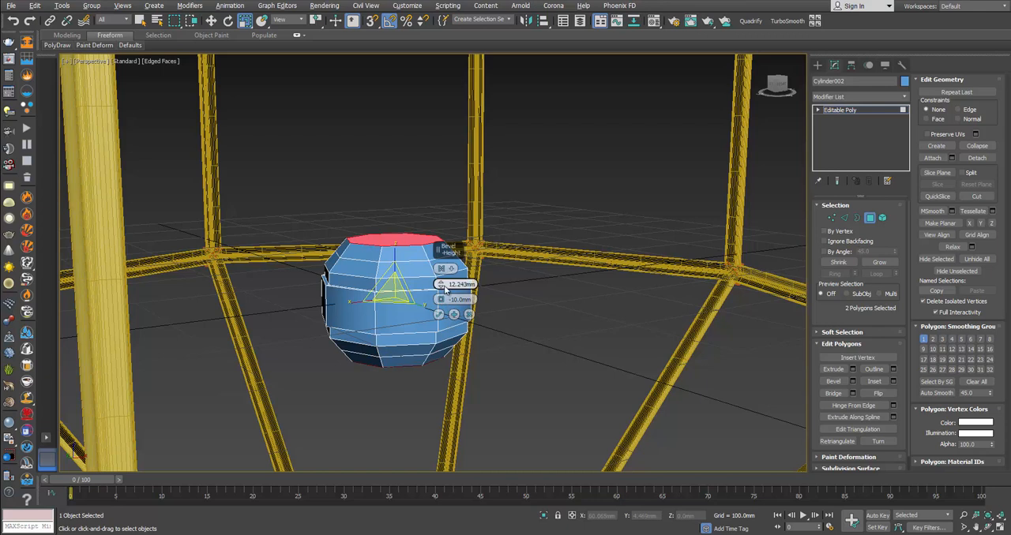
left_click_drag(441, 285, 439, 314)
left_click(439, 315)
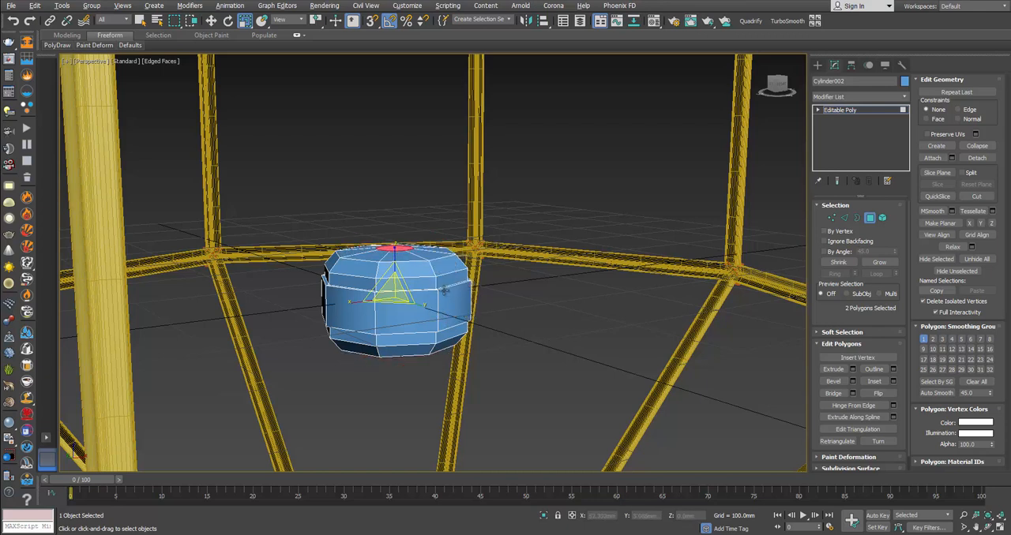
Step: Extrude the two small end octagons into short stubs above and below the hub
mouse_move(445, 266)
middle_mouse_down("alt")
mouse_move(447, 254)
mouse_move(445, 266)
middle_mouse_up("alt")
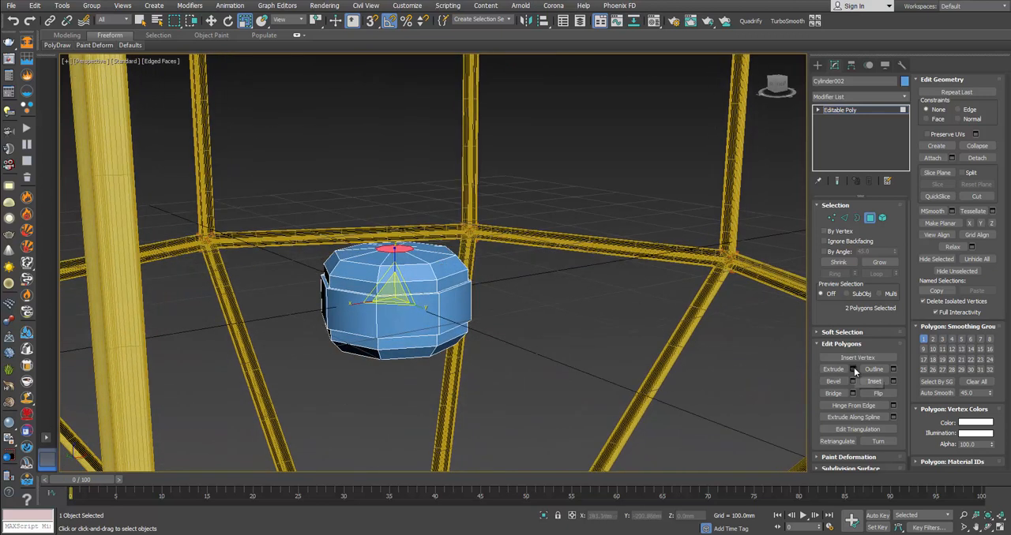
left_click(853, 368)
left_click(441, 298)
scroll(430, 304, "down", 4)
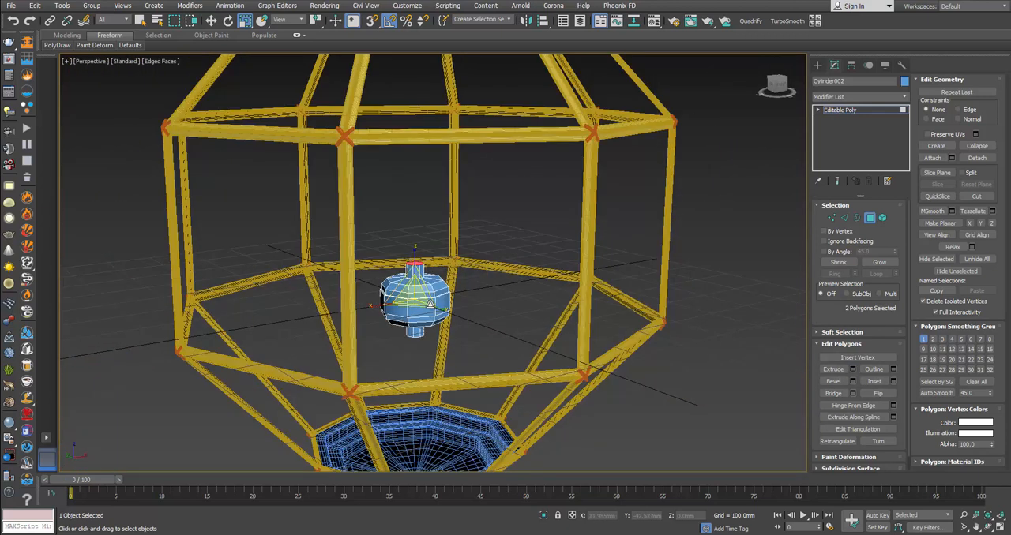
Step: Lengthen the hub's lower stub by moving its end vertices down to about Z -118.4 mm
middle_click_drag(431, 305, 435, 327, "alt")
key("1")
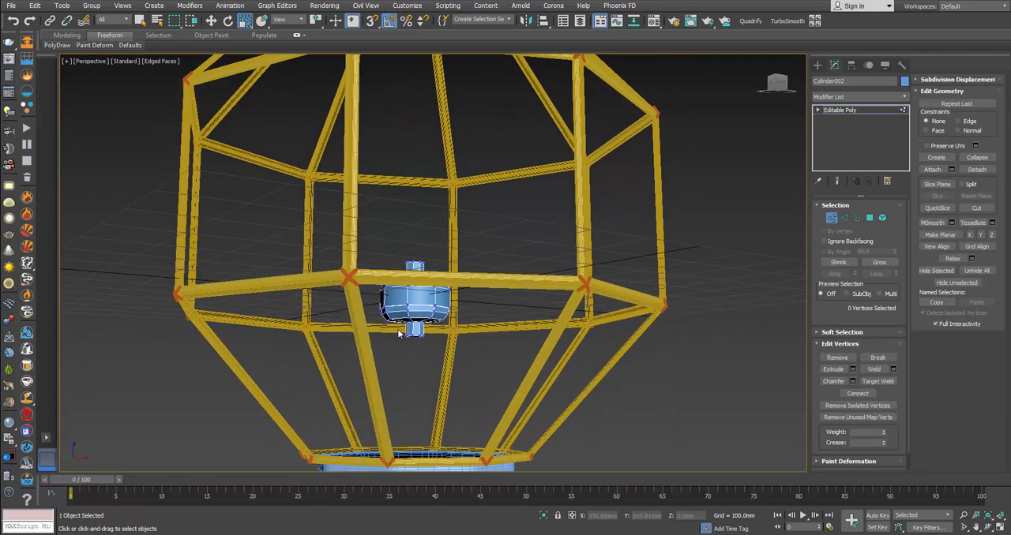
key("w")
left_click_drag(399, 333, 439, 388)
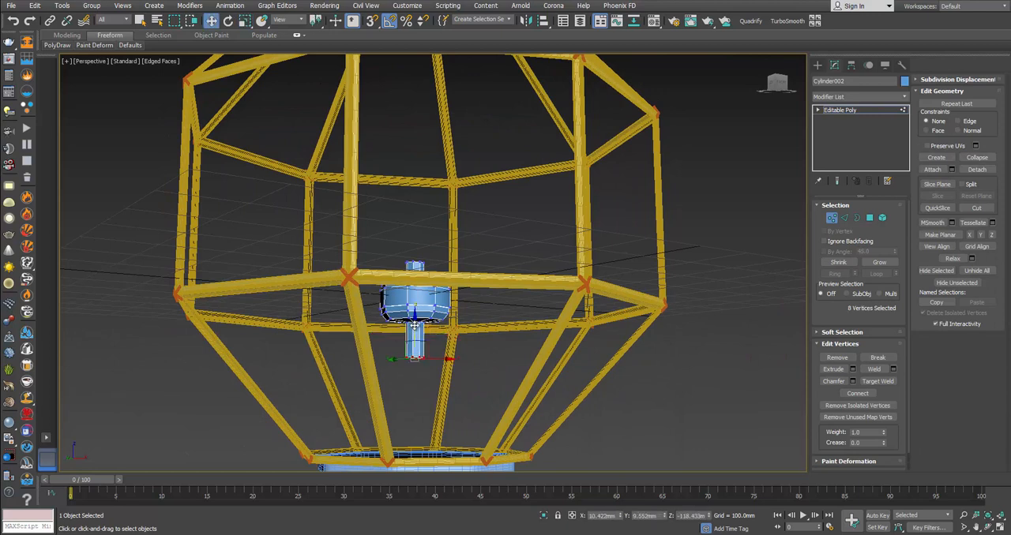
middle_click_drag(414, 326, 426, 292, "alt")
Step: Stretch the hub's upper stub into a central rod by raising its end vertices through the lantern cap to about Z 902 mm
left_click_drag(423, 269, 435, 264)
scroll(442, 241, "down", 5)
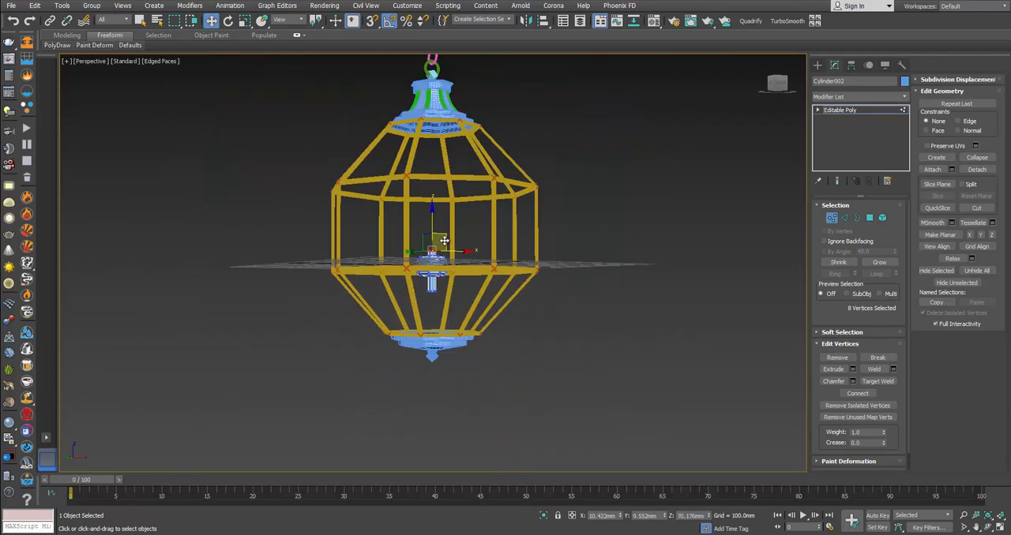
left_click_drag(435, 217, 444, 96)
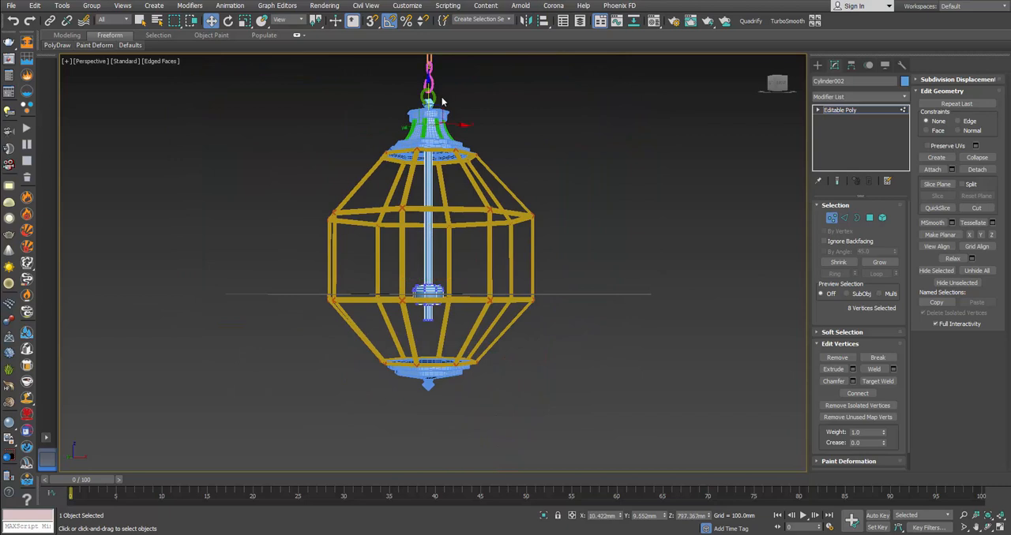
scroll(439, 106, "up", 7)
middle_click_drag(397, 189, 399, 180, "alt")
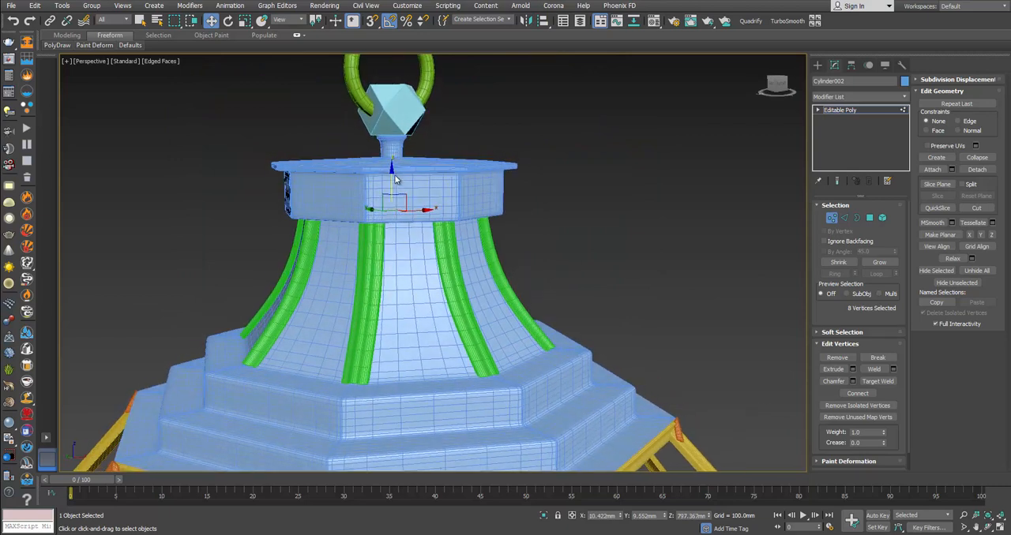
left_click_drag(415, 91, 408, 89)
middle_click_drag(444, 71, 478, 223)
middle_click_drag(478, 223, 481, 251, "alt")
Step: Delete the rod's top cap polygon and lower the open border to the base of the neck on the lantern cap
left_click(870, 218)
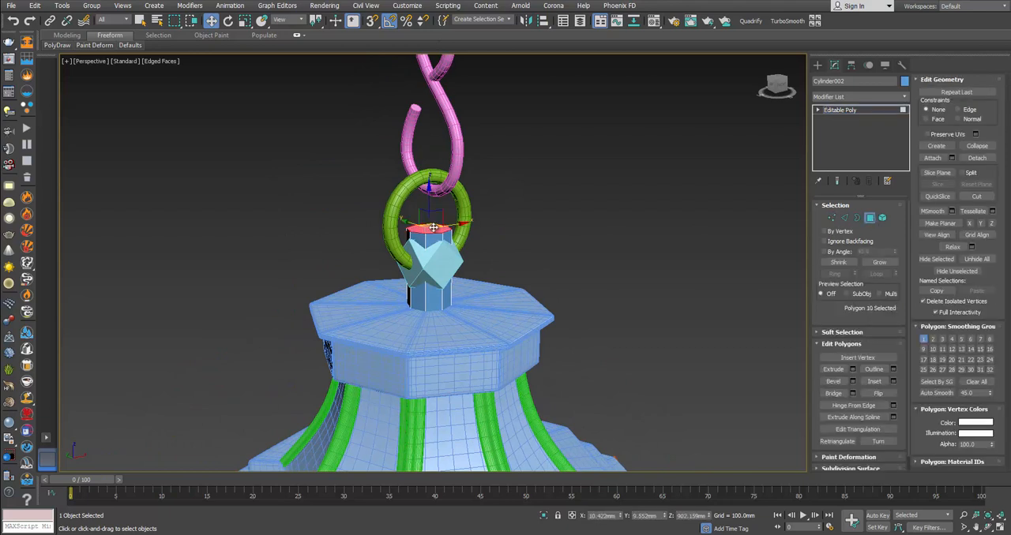
left_click(443, 230)
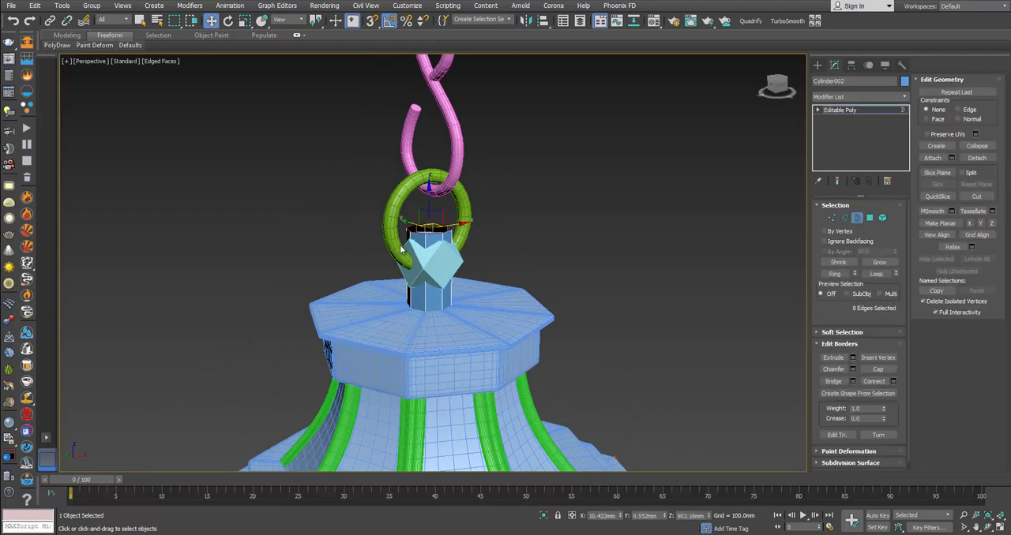
middle_click_drag(427, 228, 427, 195, "alt")
left_click_drag(427, 195, 427, 280)
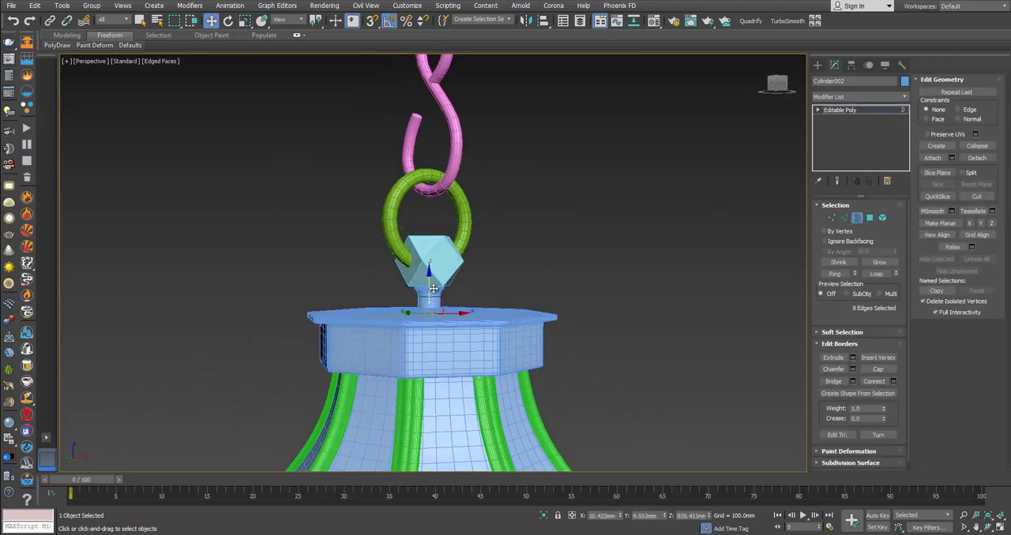
middle_click_drag(586, 315, 588, 298, "alt")
left_click(857, 218)
Step: Inset the end polygon of the hub's lower stub and collapse the inner polygon into a single centre vertex
middle_click_drag(593, 403, 585, 79)
middle_click_drag(513, 403, 517, 99)
middle_click_drag(492, 379, 497, 87)
middle_click_drag(517, 249, 514, 213, "alt")
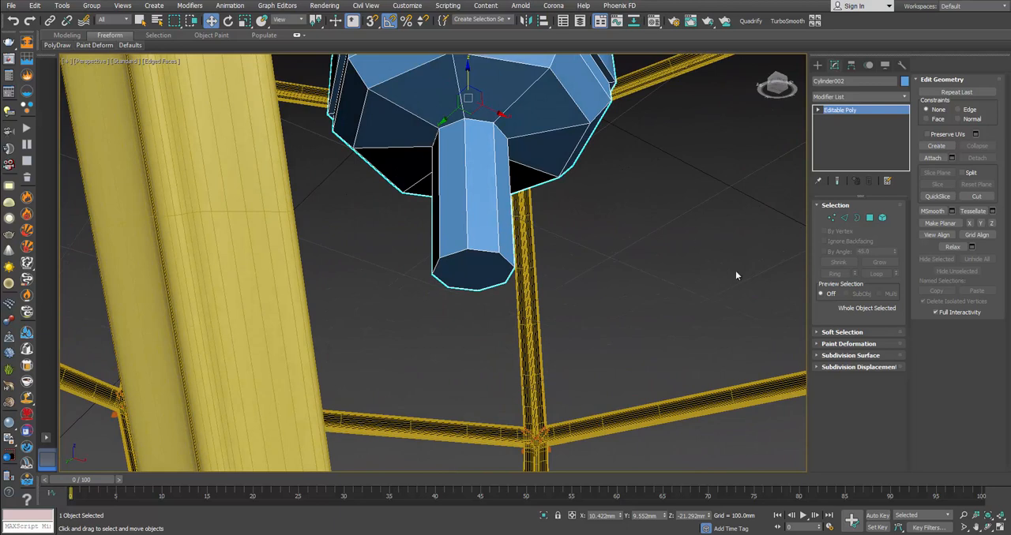
left_click(869, 218)
left_click(473, 271)
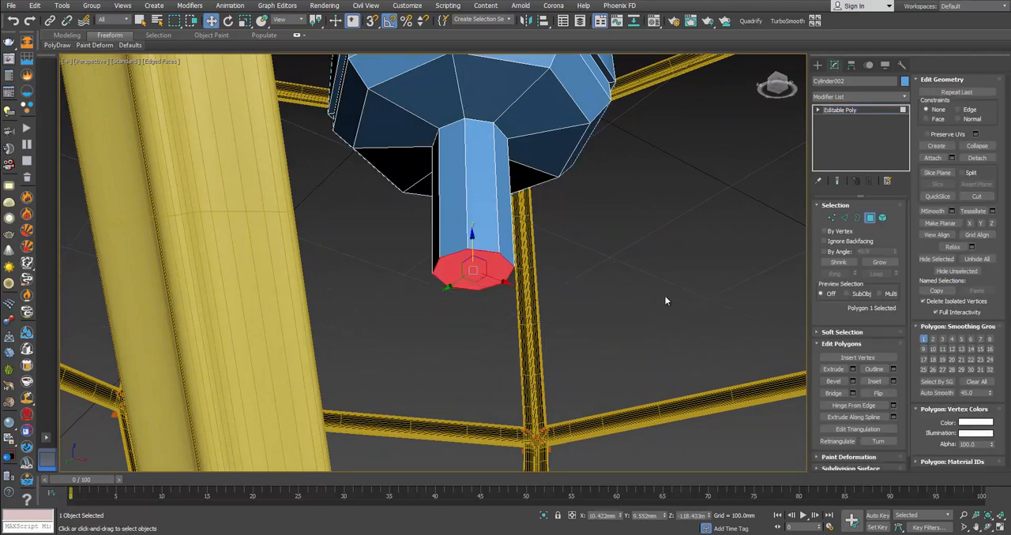
left_click(893, 381)
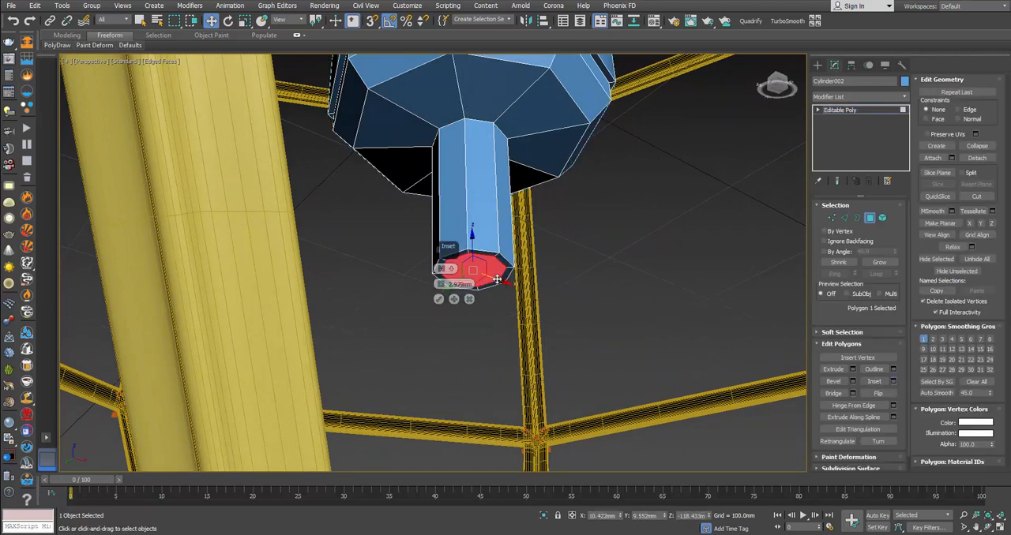
left_click(440, 301)
left_click(514, 220)
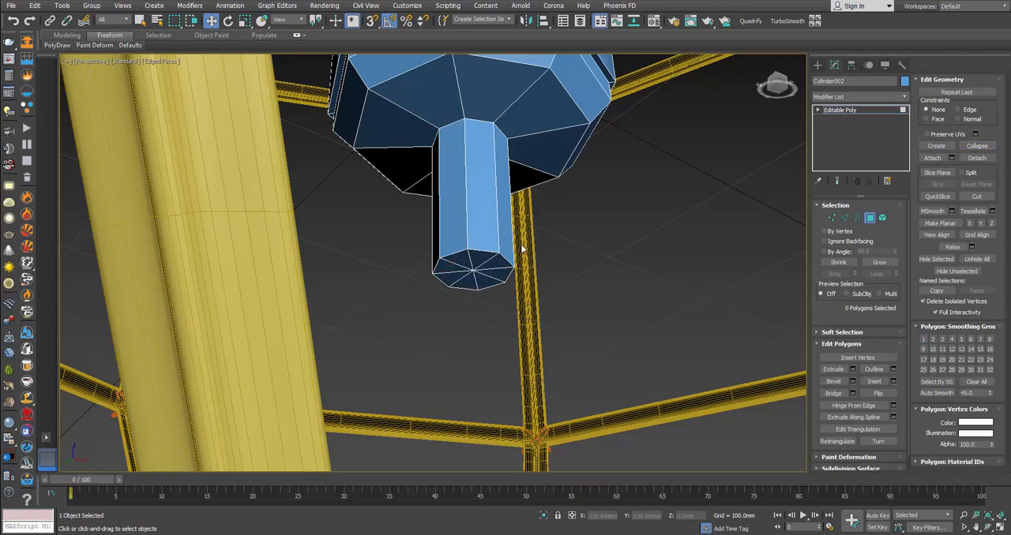
Step: Apply a TurboSmooth modifier with 2 iterations to the hub and rod object
middle_click_drag(524, 251, 602, 303, "alt")
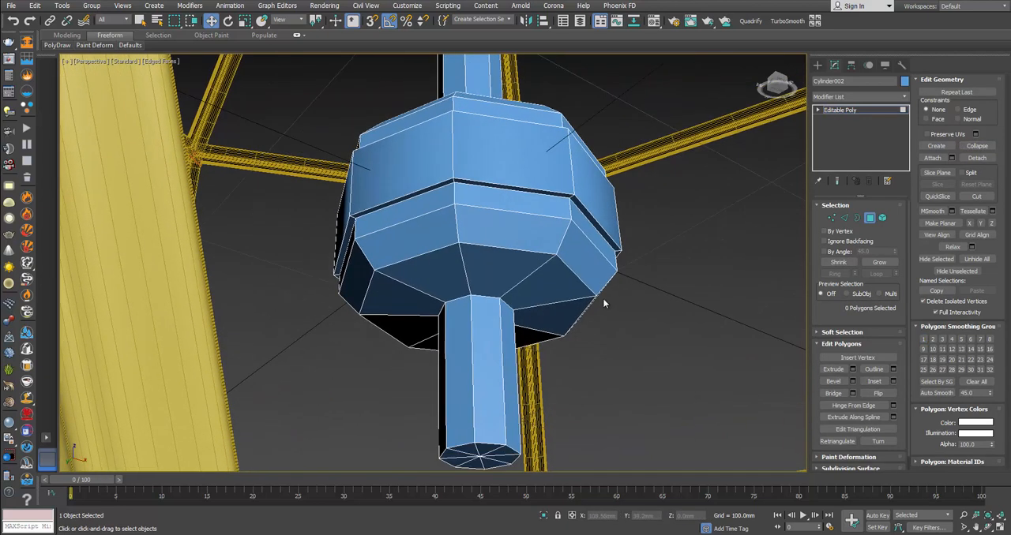
left_click(869, 218)
left_click(788, 21)
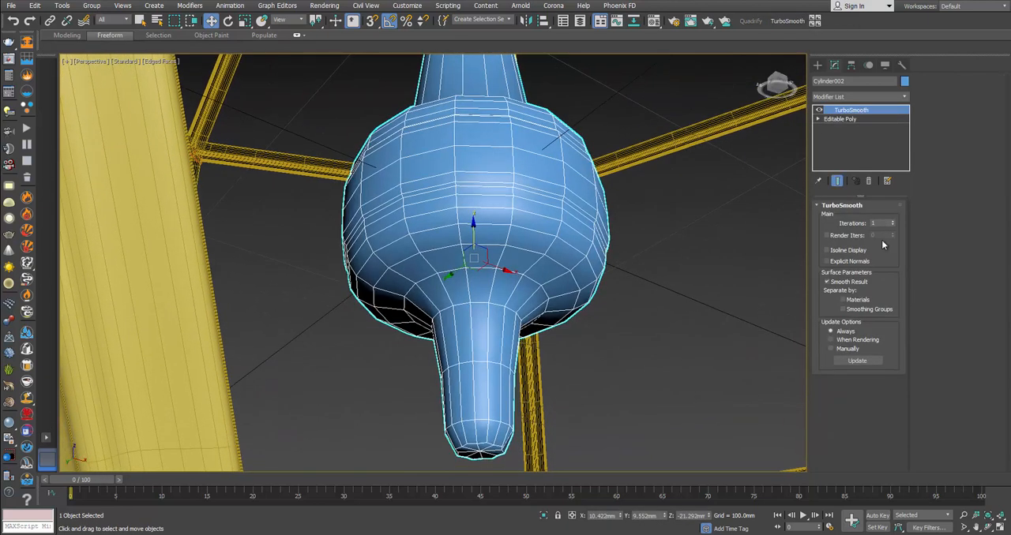
left_click(892, 221)
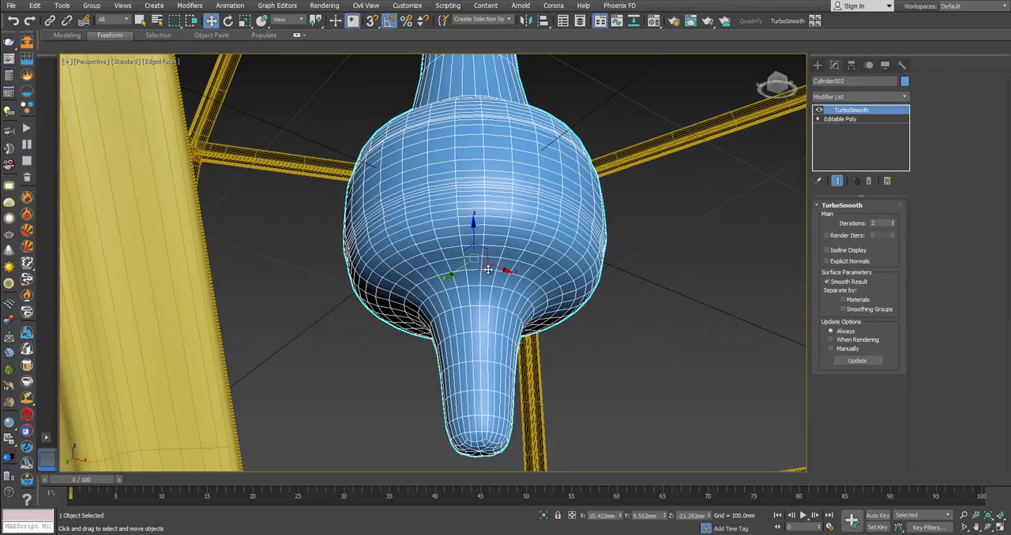
Step: Chamfer the edge loops at the stub's end, both rod-to-hub junctions and the raised band's borders by 0.2 mm
left_click(850, 120)
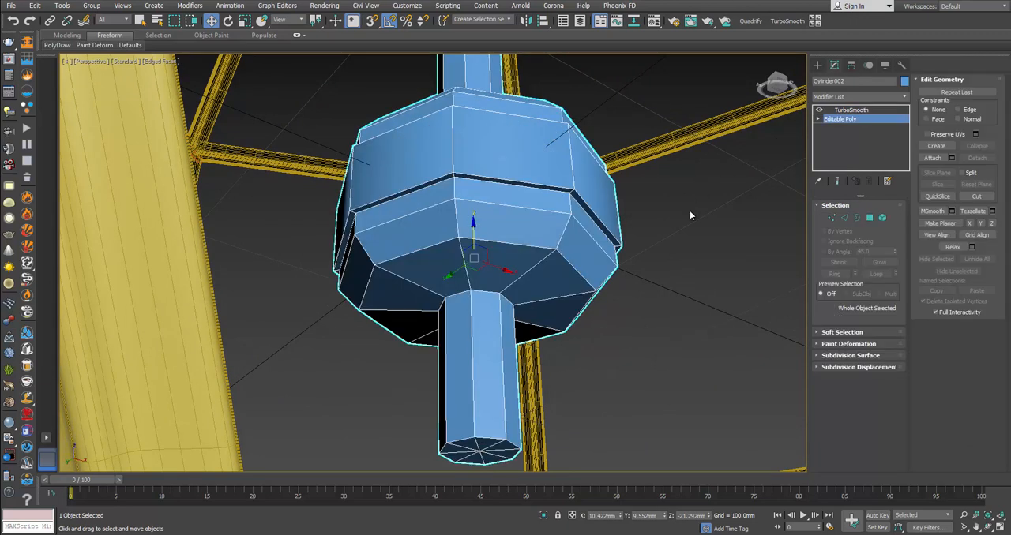
key("2")
double_click(488, 439)
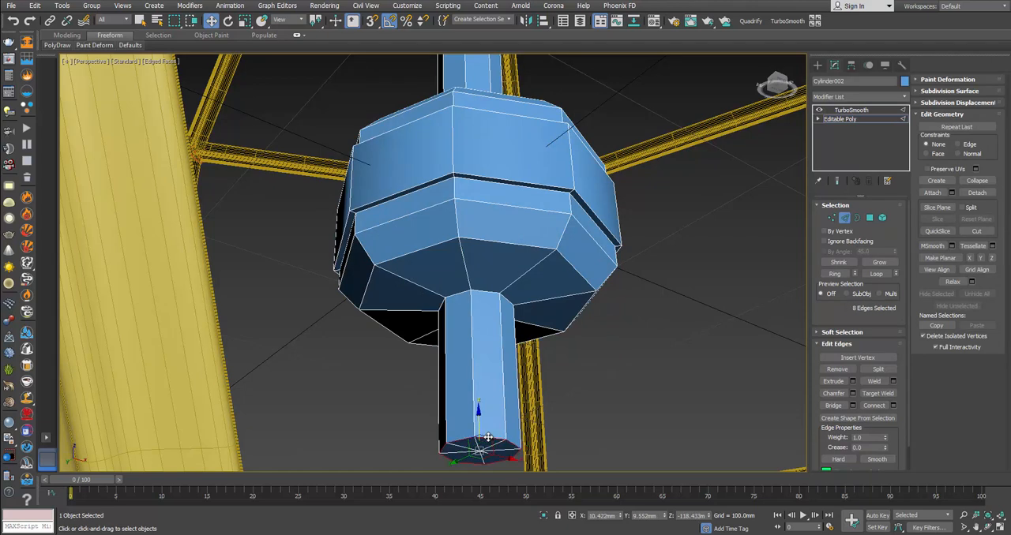
double_click(482, 292, "ctrl")
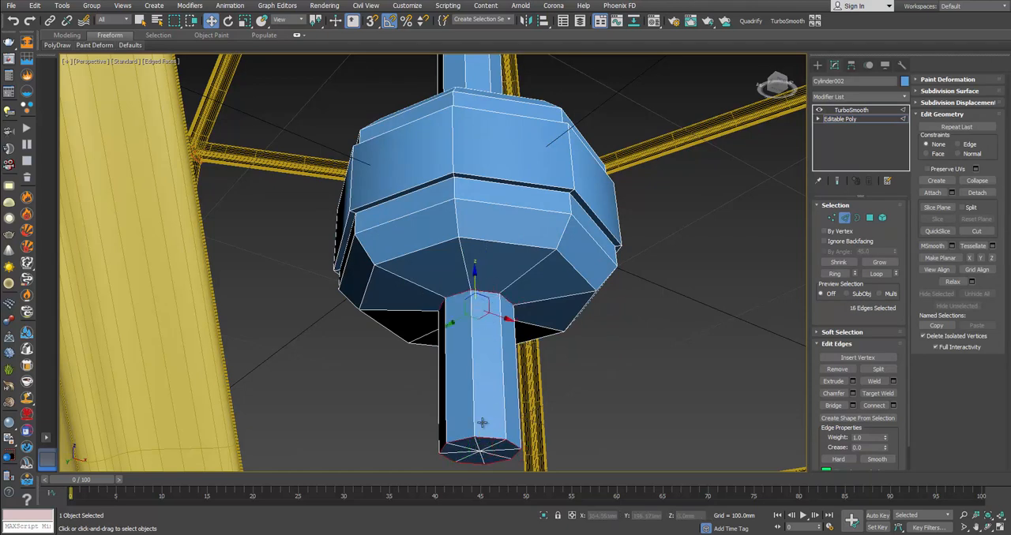
double_click(506, 184, "ctrl")
double_click(510, 180, "ctrl")
middle_click_drag(512, 181, 518, 244, "alt")
double_click(528, 251, "ctrl")
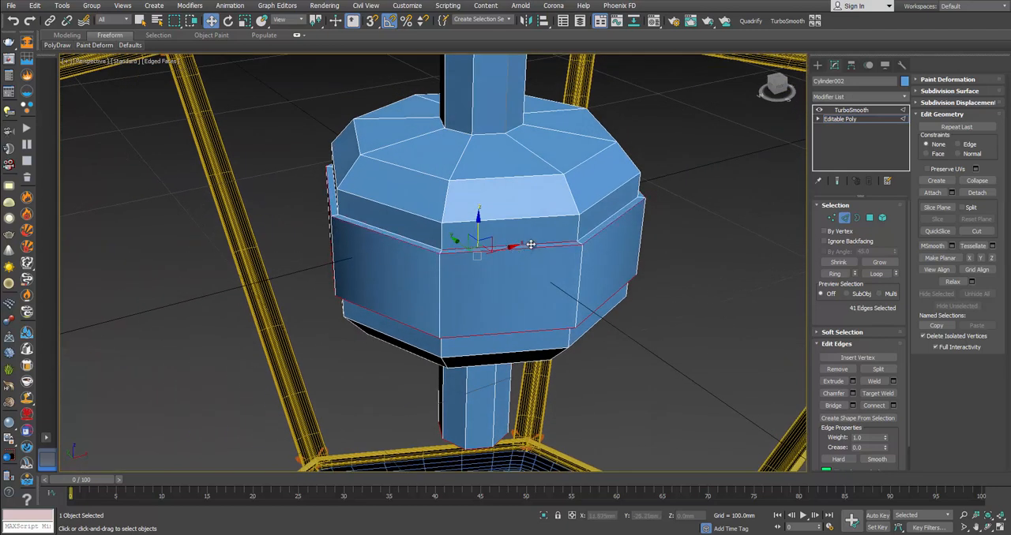
double_click(495, 134, "ctrl")
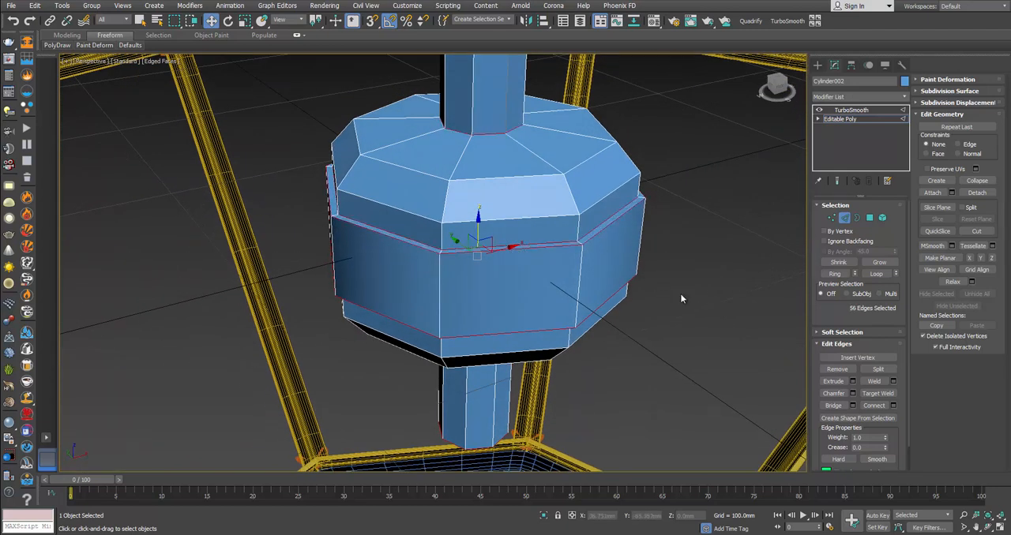
left_click(852, 393)
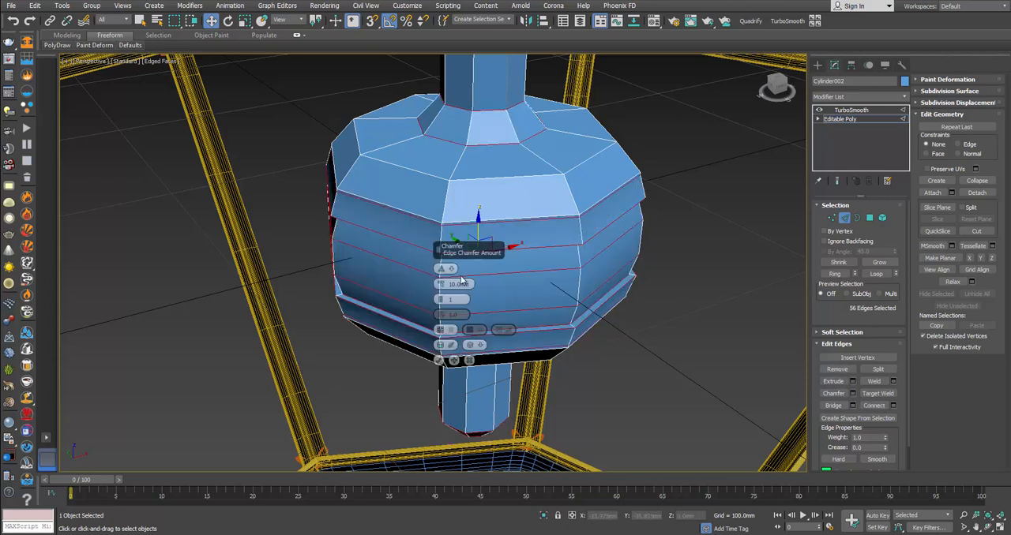
left_click_drag(442, 284, 442, 287)
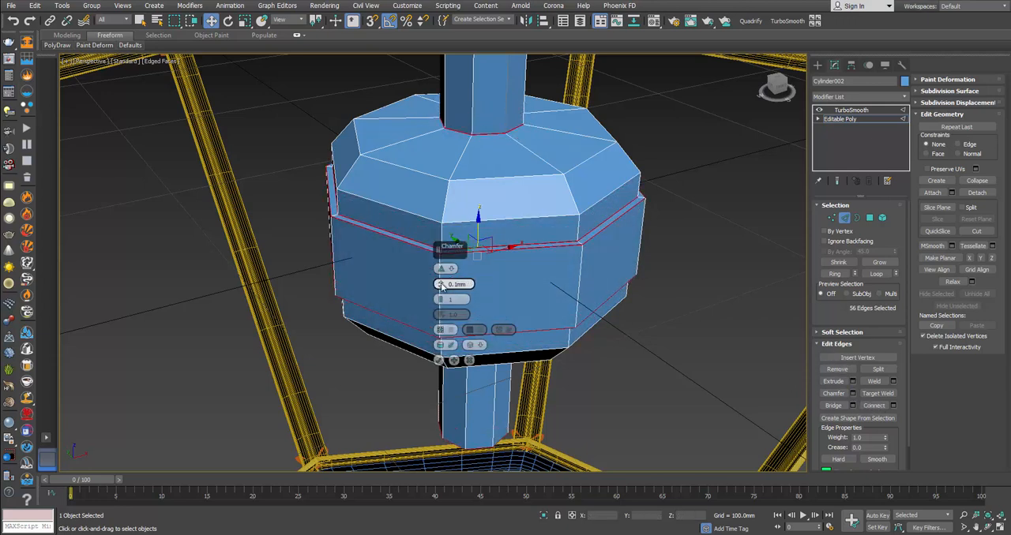
left_click(440, 361)
left_click(844, 217)
Step: Examine the smoothed hub and its chamfered edges in shaded view without wireframe edges
left_click(705, 275)
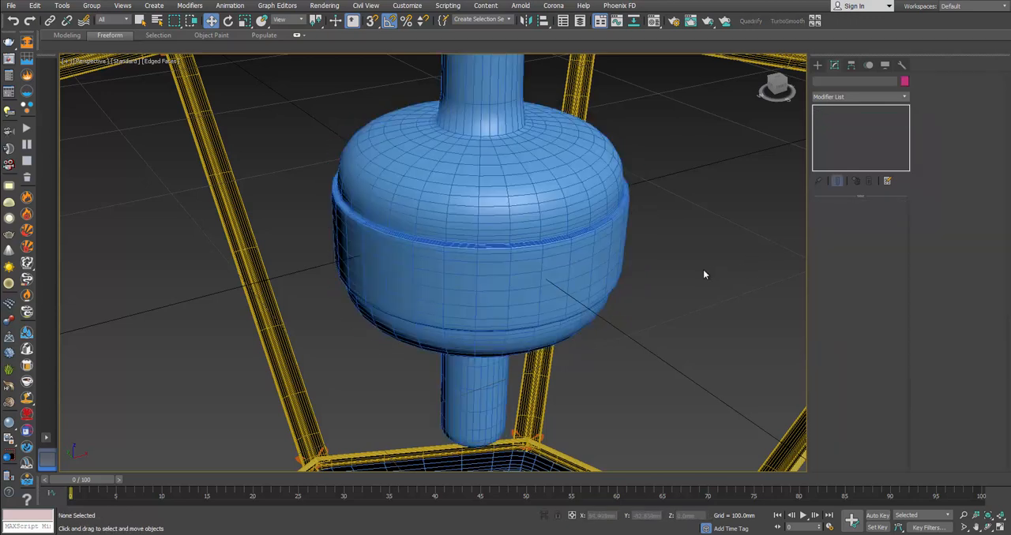
left_click(592, 261)
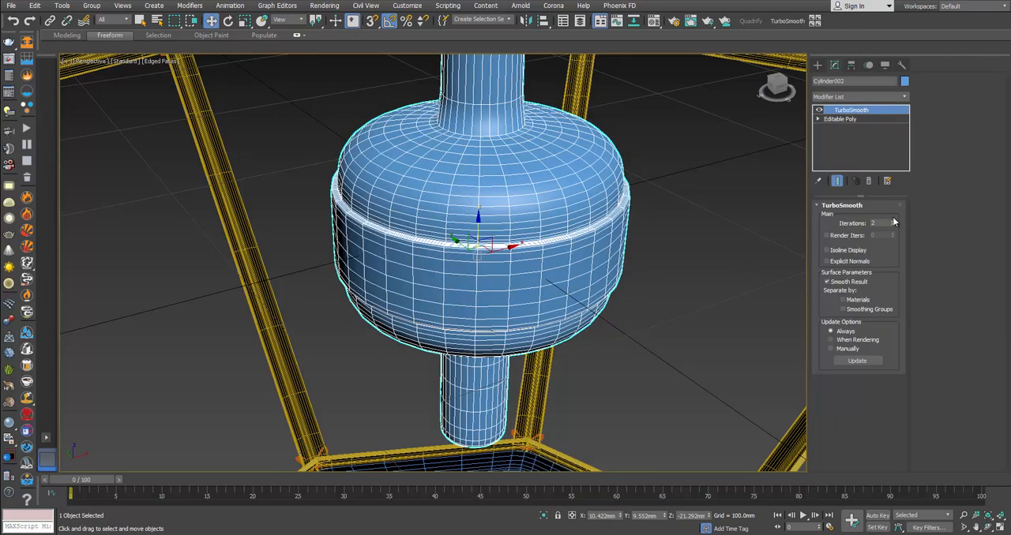
left_click(716, 259)
key("F4")
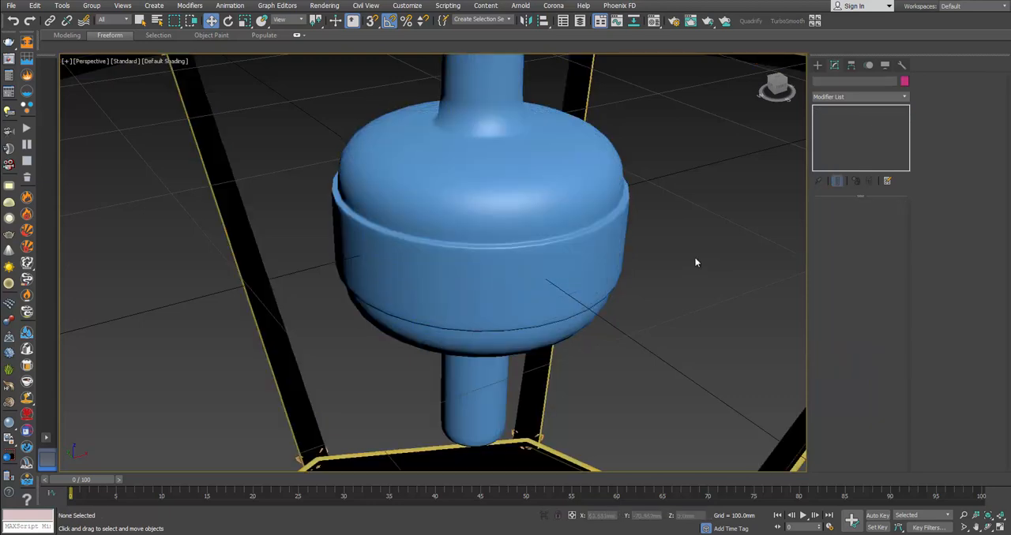
scroll(606, 257, "down", 6)
mouse_move(582, 253)
middle_mouse_down("alt")
mouse_move(588, 220)
mouse_move(601, 252)
middle_mouse_up("alt")
scroll(582, 238, "up", 3)
Step: Connect the central rod's vertical edges with one supporting loop and slide it down close to the top of the hub
left_click(597, 226)
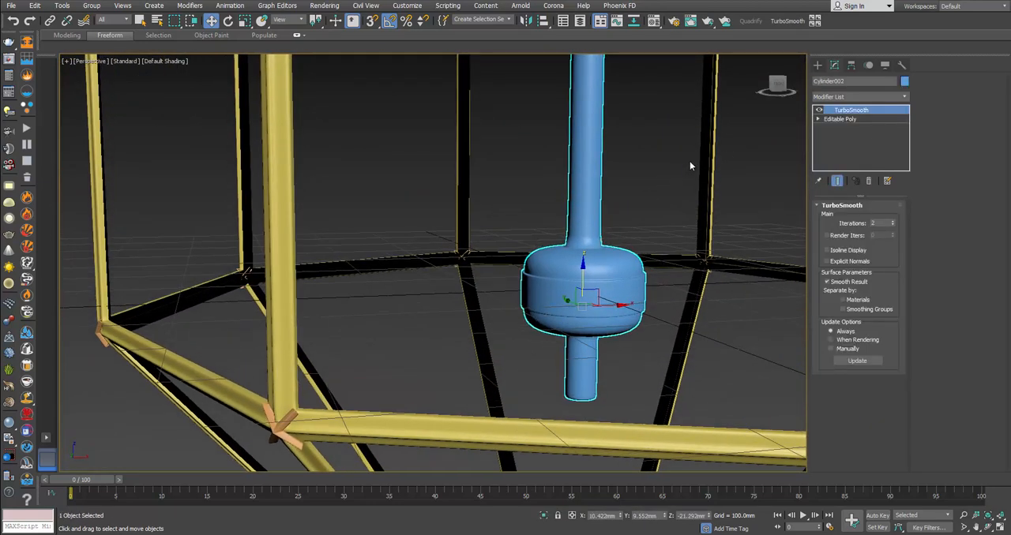
key("F4")
left_click(839, 119)
left_click(844, 218)
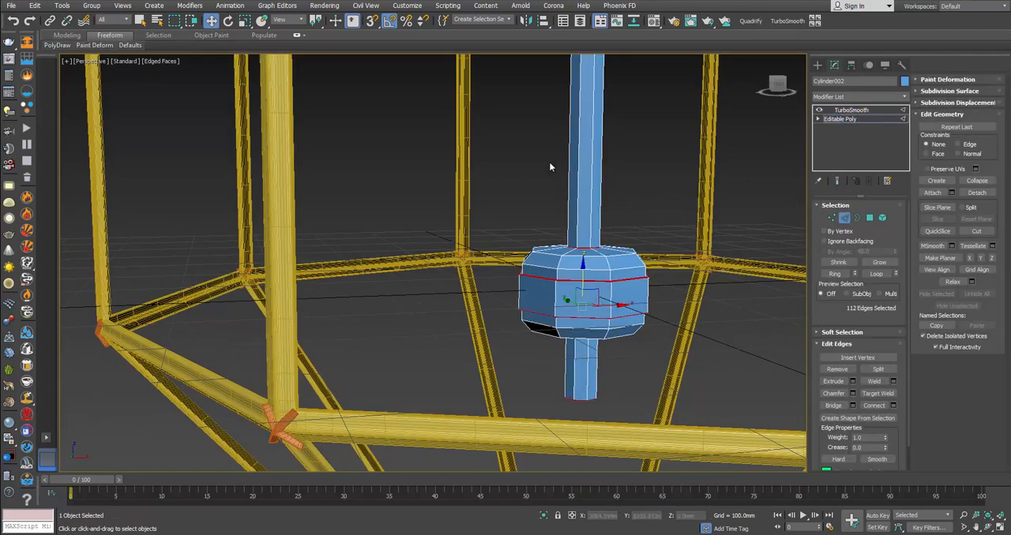
left_click_drag(630, 193, 630, 192)
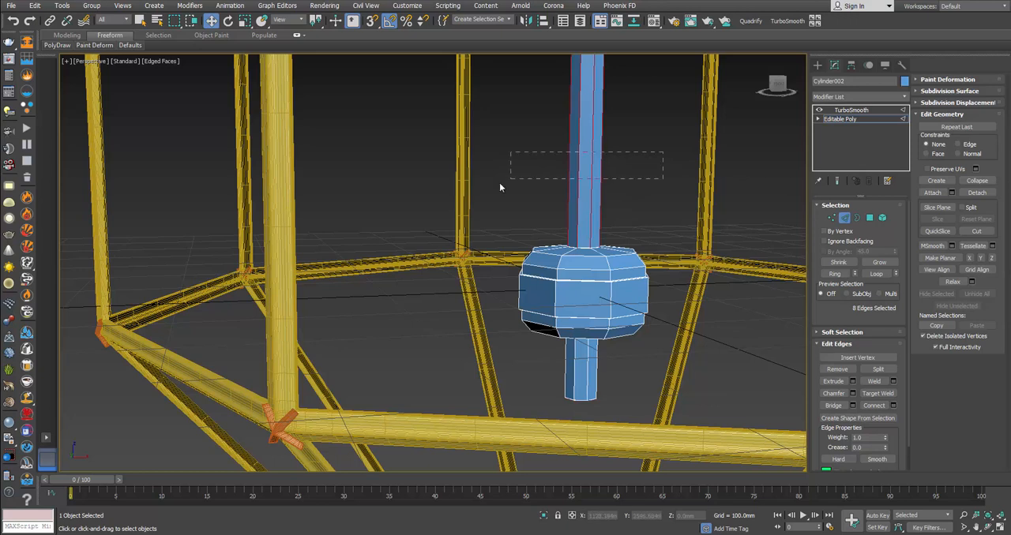
left_click(893, 406)
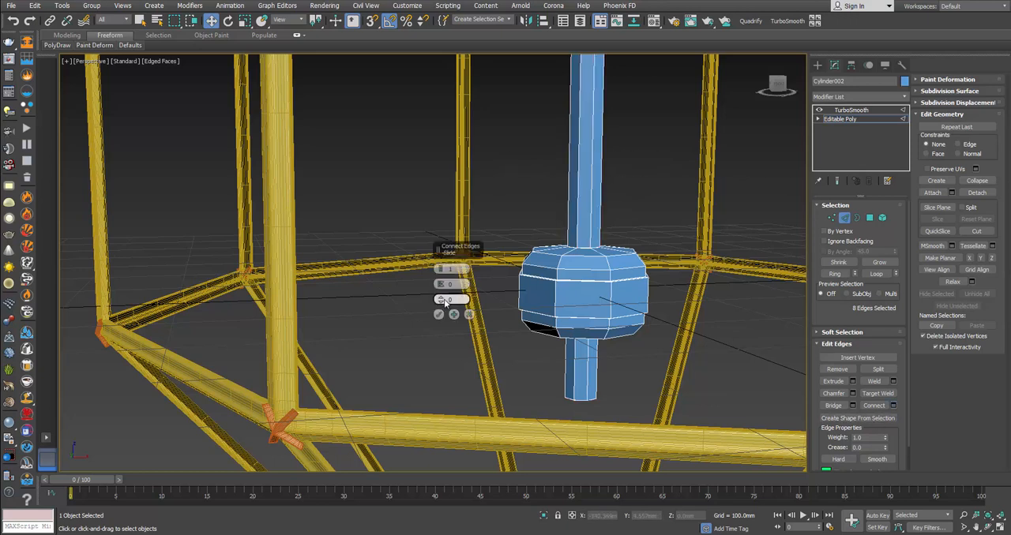
left_click_drag(443, 302, 439, 498)
left_click(439, 315)
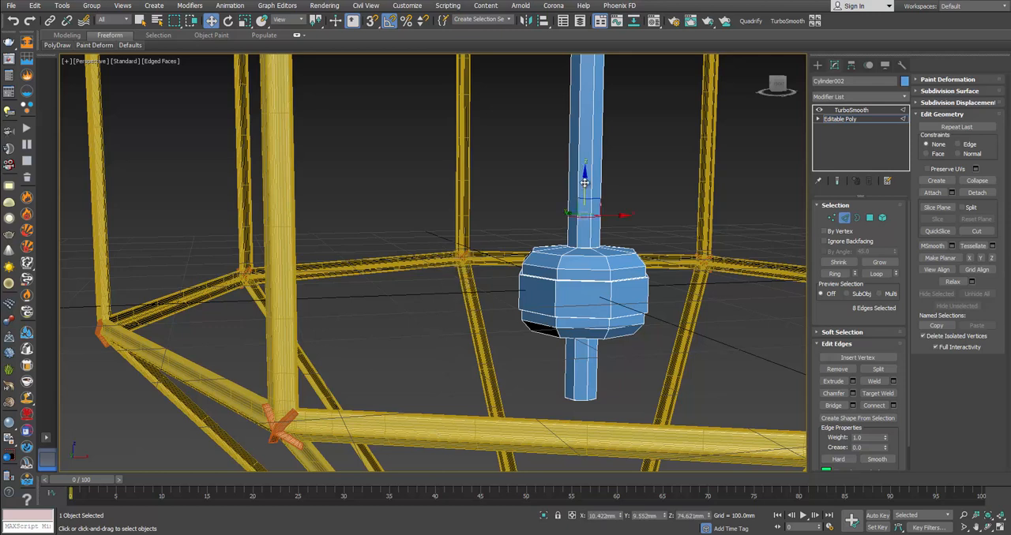
middle_click_drag(591, 237, 607, 247, "alt")
Step: Connect the lower stub's vertical edges with one supporting loop and move it up close to the underside of the hub
left_click_drag(561, 363, 640, 377)
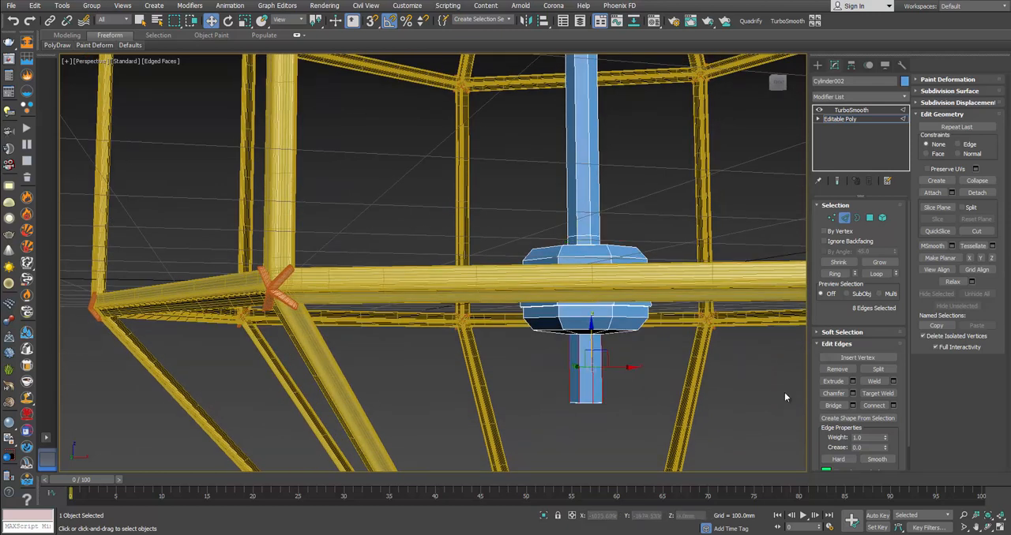
left_click(893, 406)
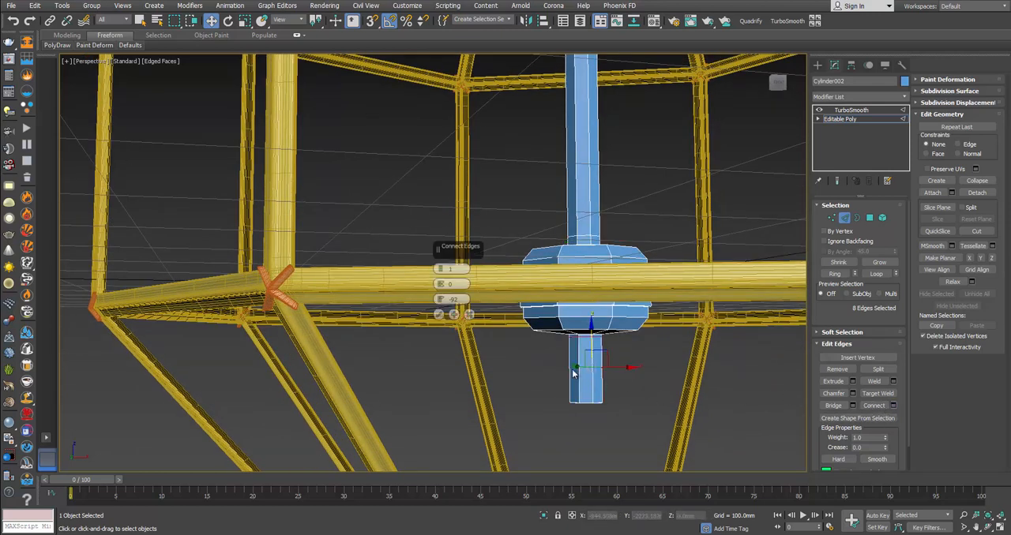
left_click(439, 315)
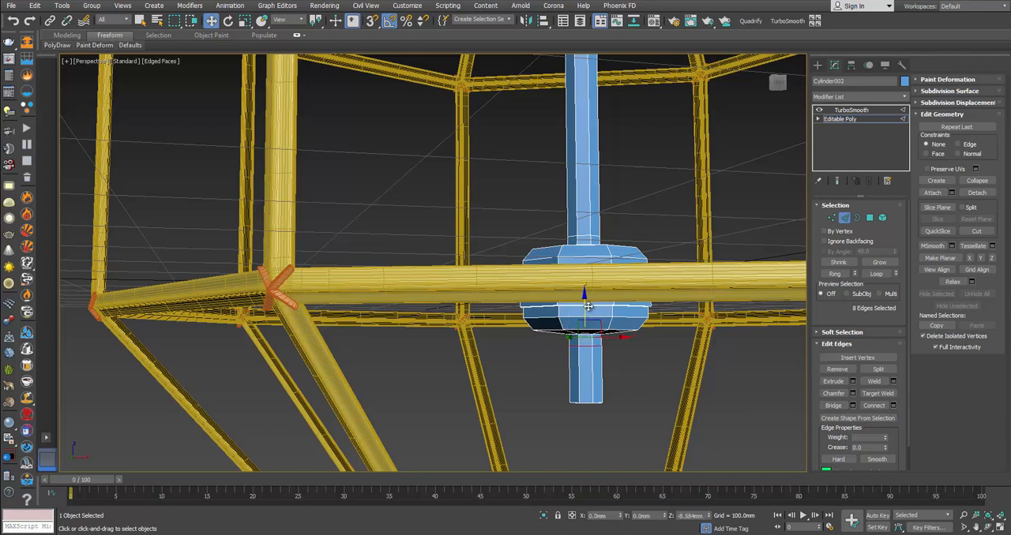
left_click_drag(585, 298, 586, 309)
left_click(837, 214)
left_click(697, 399)
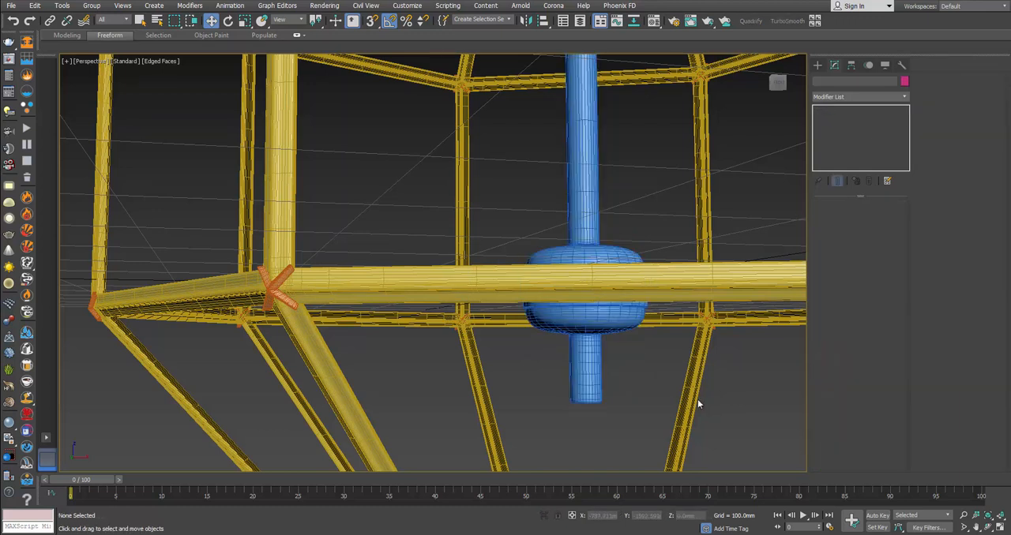
Step: Compare the smoothed hub with the reference photo of the candle arms in the browser
middle_click_drag(697, 398, 530, 329, "alt")
left_click(589, 299)
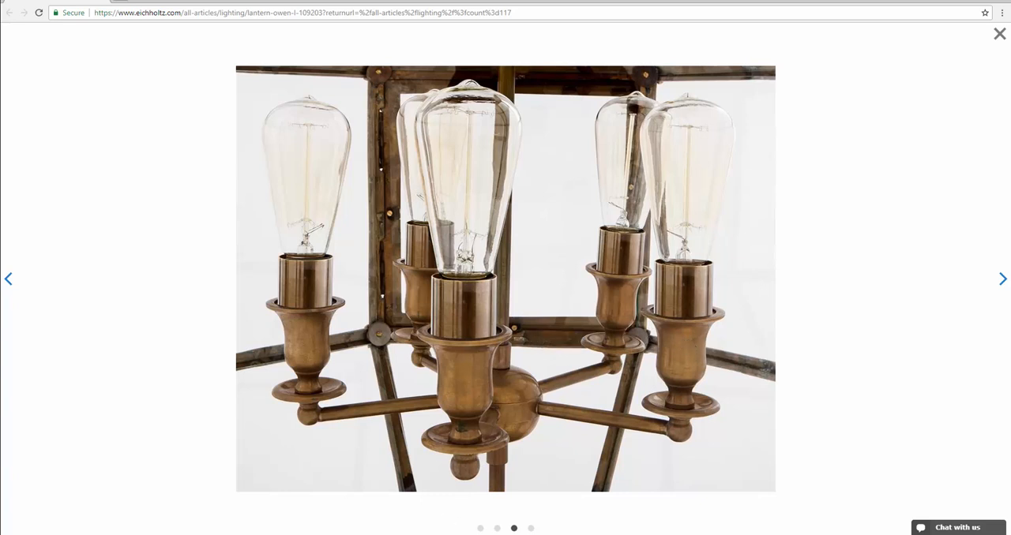
left_click(445, 534)
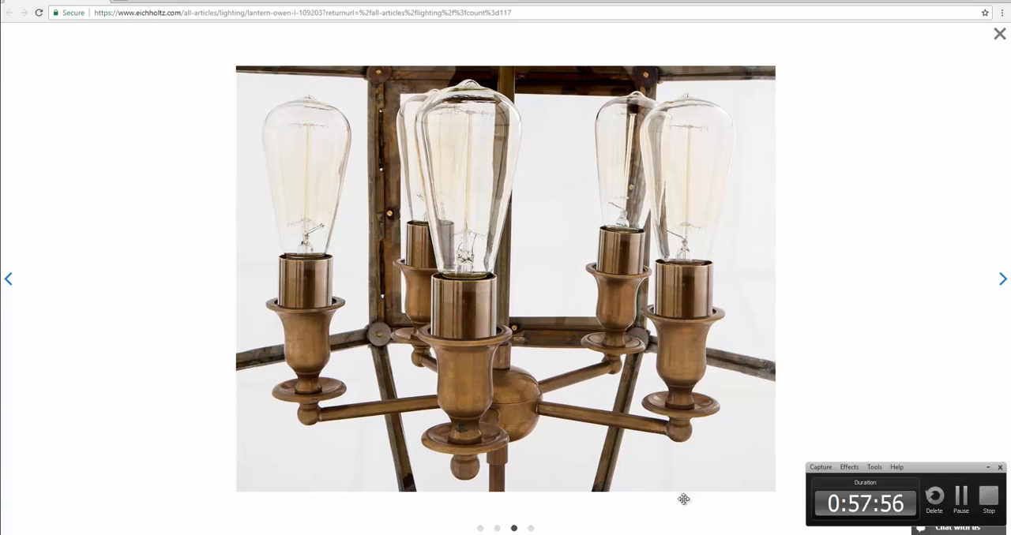
left_click(985, 467)
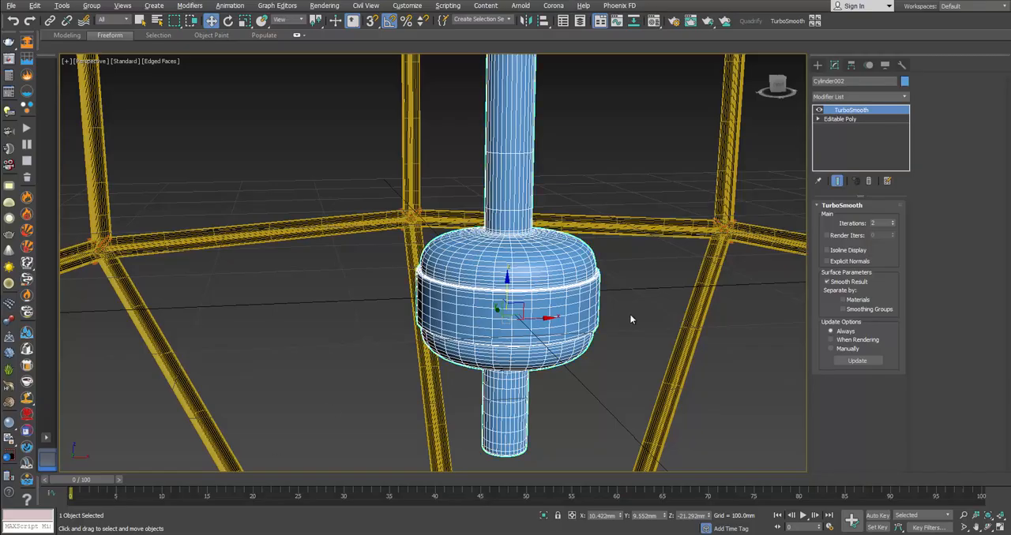
middle_click_drag(631, 318, 637, 323, "alt")
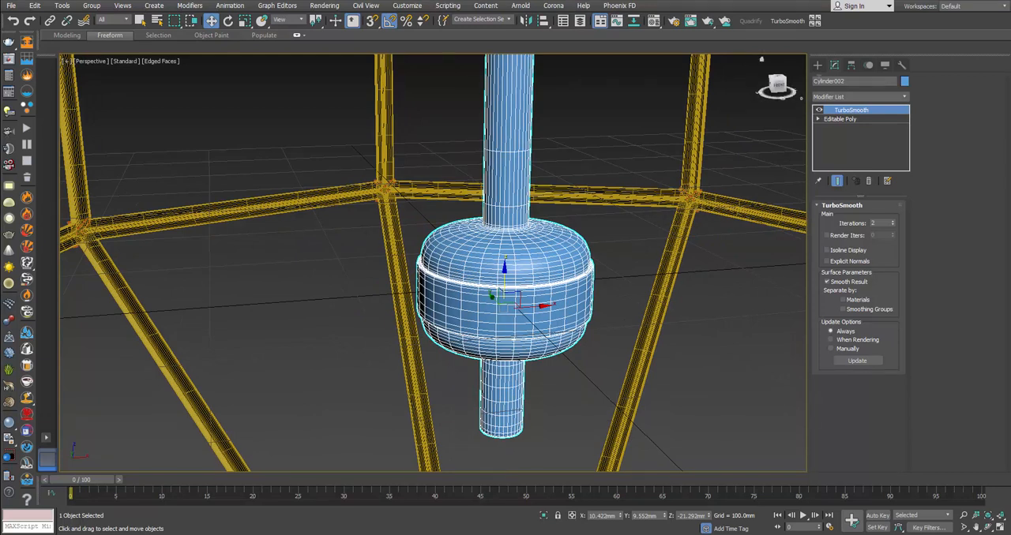
Step: Create a sphere of about 15 mm radius in the front view, level with the hub between it and the outer frame
left_click(817, 65)
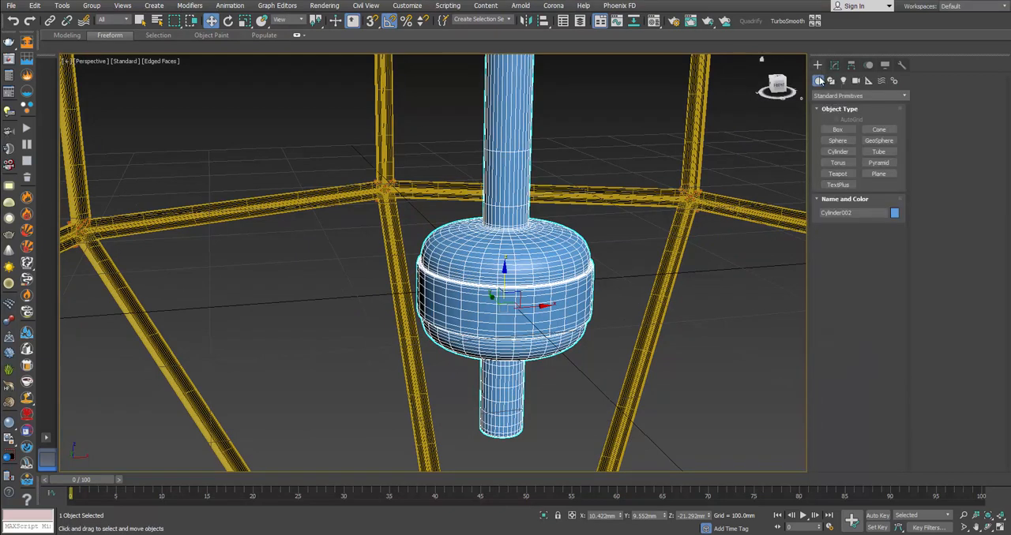
left_click(835, 141)
middle_click_drag(652, 260, 494, 289)
key("alt+w")
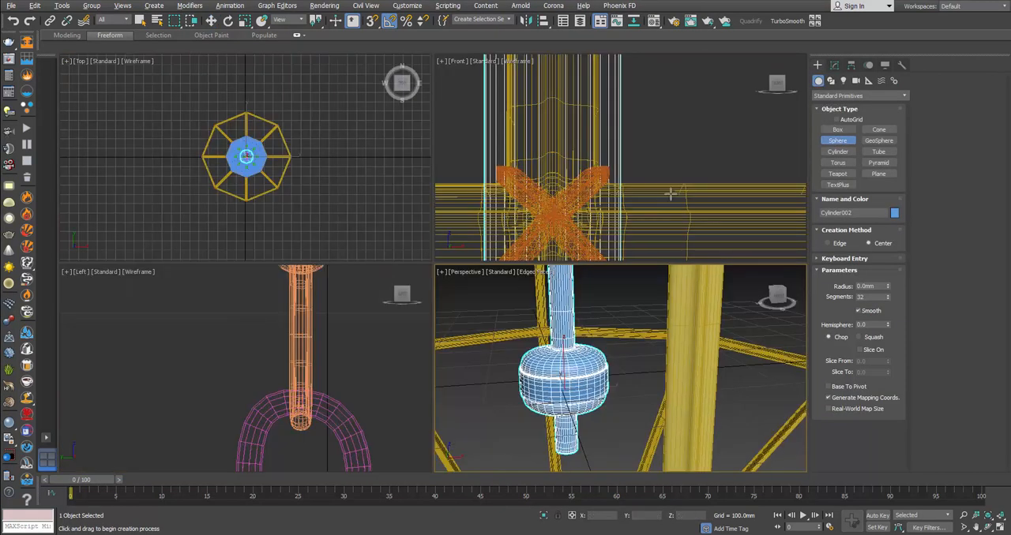
scroll(670, 194, "down", 3)
key("alt+Tab")
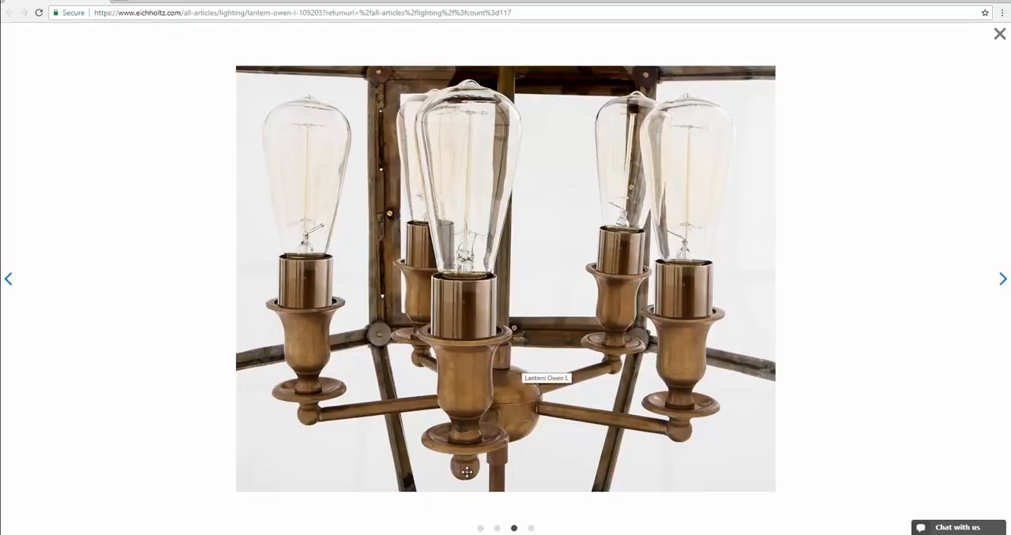
key("alt+Tab")
scroll(644, 182, "down", 4)
middle_click_drag(636, 205, 643, 194)
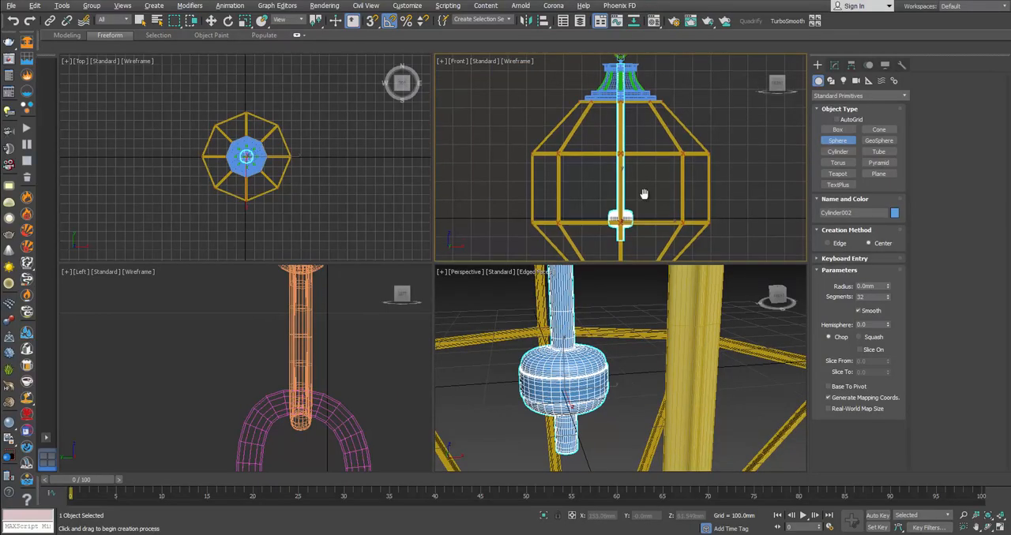
scroll(647, 170, "up", 5)
scroll(678, 166, "up", 2)
left_click_drag(678, 168, 681, 173)
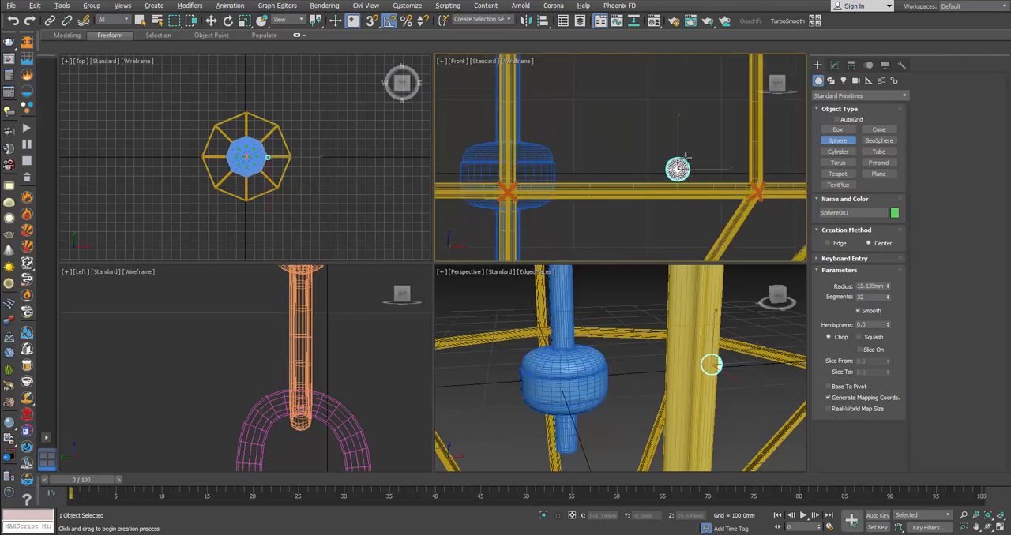
Step: Reduce the new sphere to 16 segments and rotate it 90 degrees so its poles stand vertical
scroll(686, 156, "up", 2)
key("e")
left_click(834, 66)
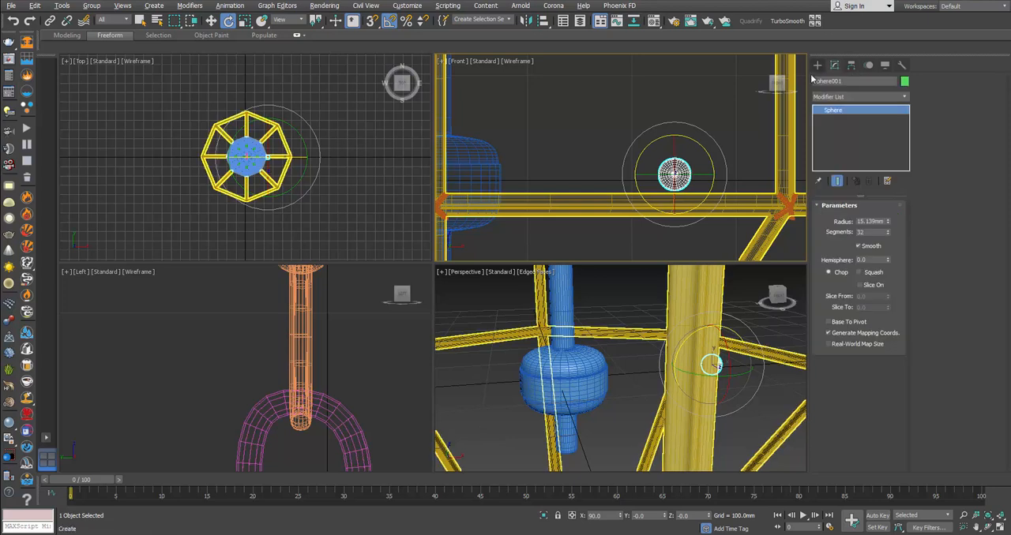
scroll(701, 199, "up", 2)
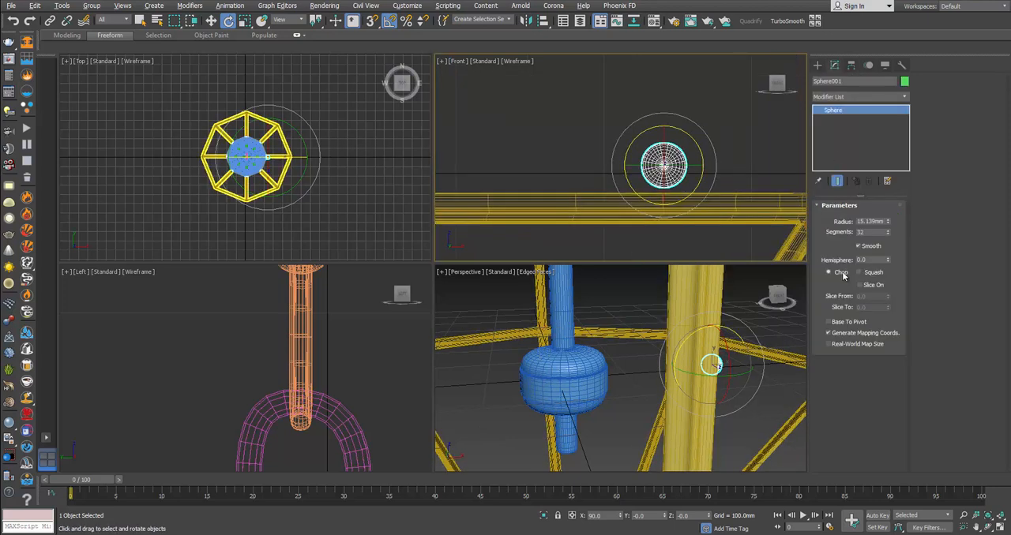
left_click_drag(887, 234, 889, 242)
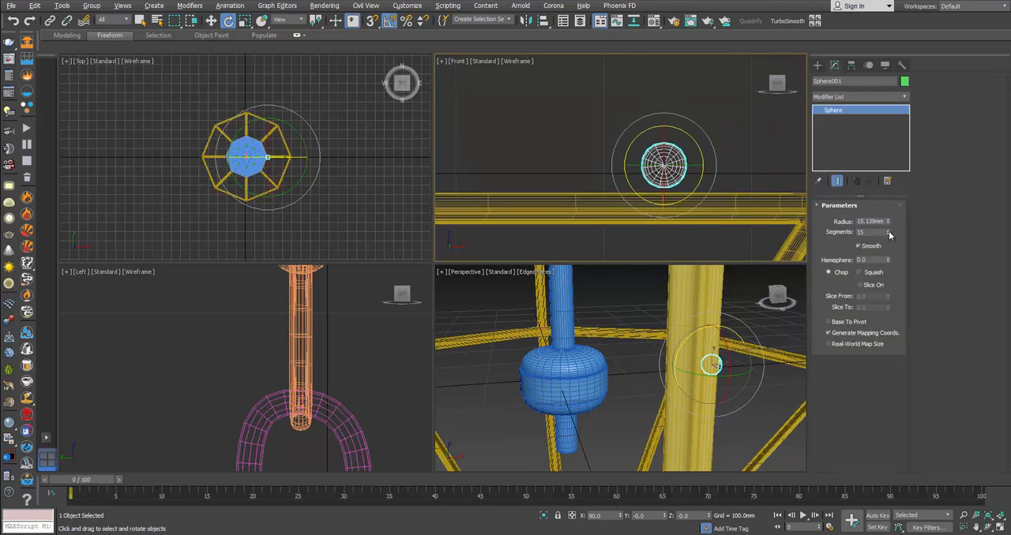
left_click(888, 231)
left_click_drag(662, 189, 673, 142)
scroll(674, 151, "up", 2)
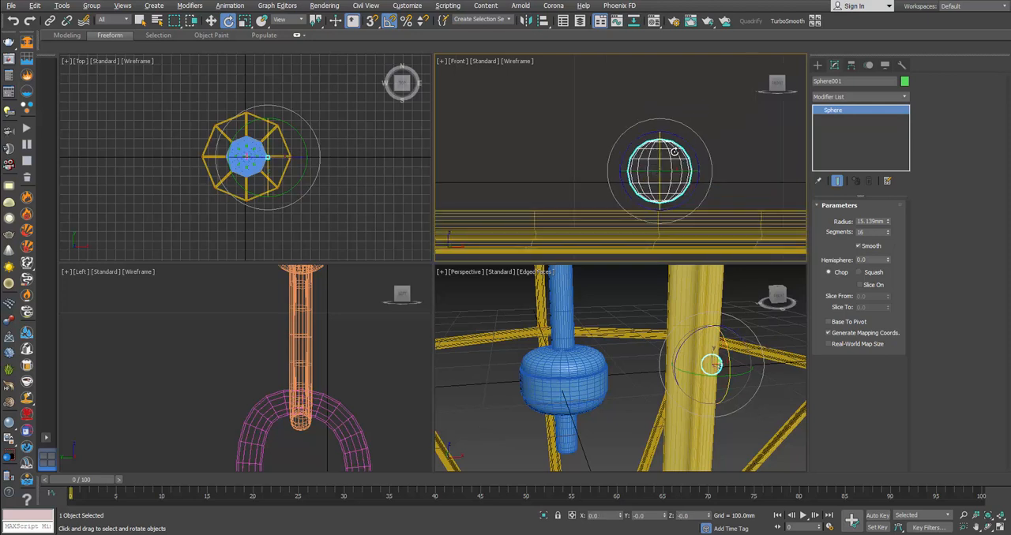
key("alt+Tab")
key("alt+Tab")
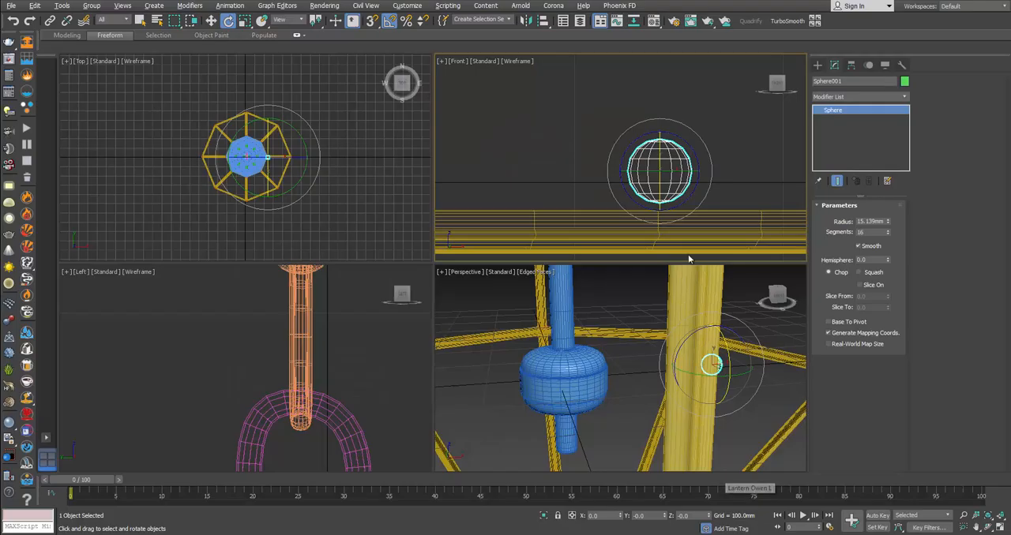
Step: Convert the sphere to an Editable Poly and delete its upper vertices to leave an open-topped bowl
right_click(688, 255)
mouse_move(781, 255)
left_click(837, 265)
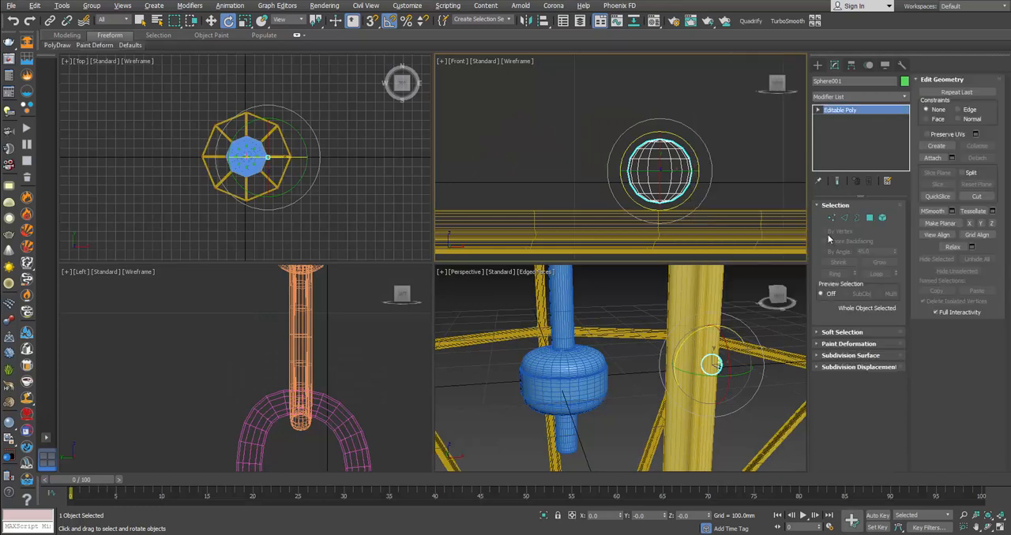
left_click(831, 218)
left_click_drag(699, 147, 699, 149)
key("Delete")
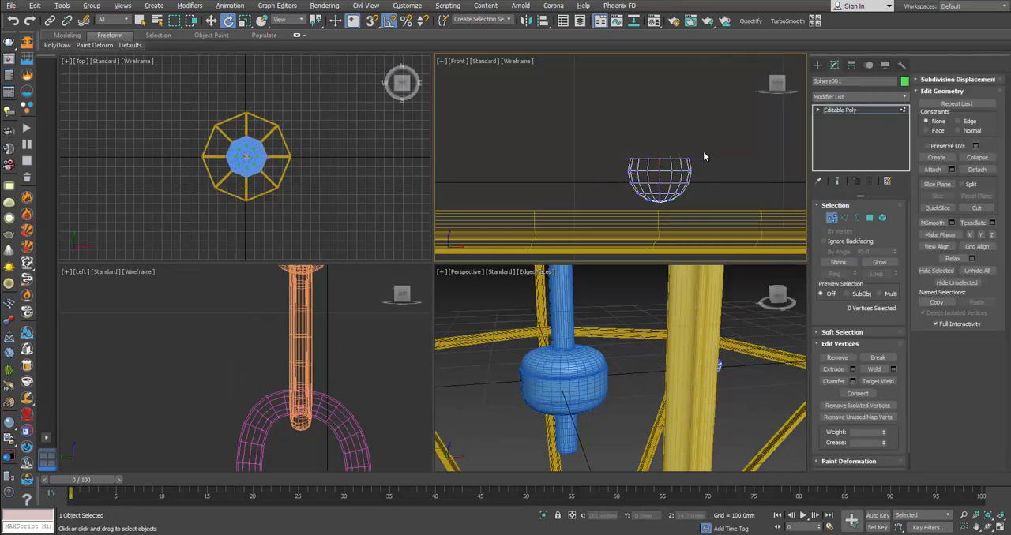
Step: Extrude the bowl's open border slightly inward and upward, then straight up into a short neck
left_click(857, 218)
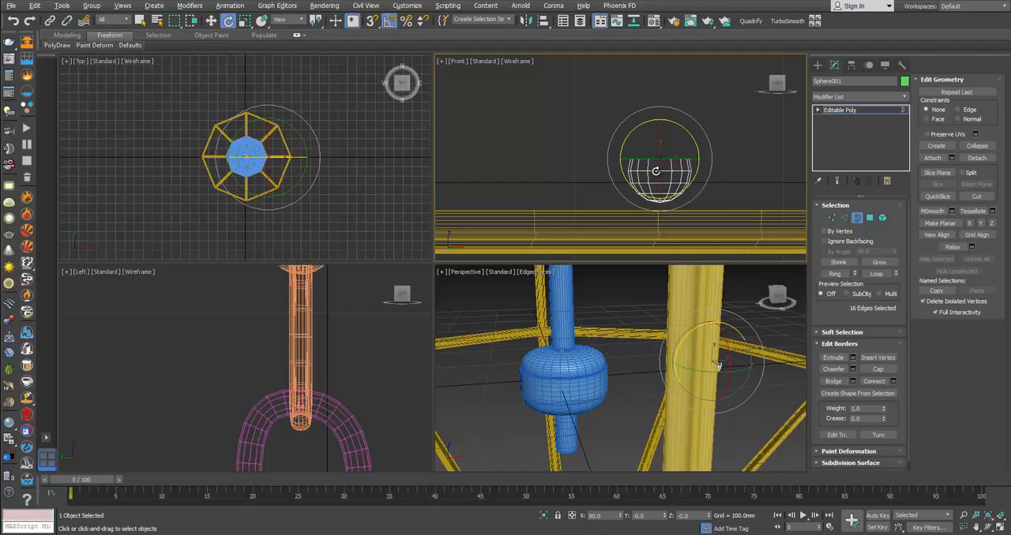
left_click_drag(660, 134, 660, 124)
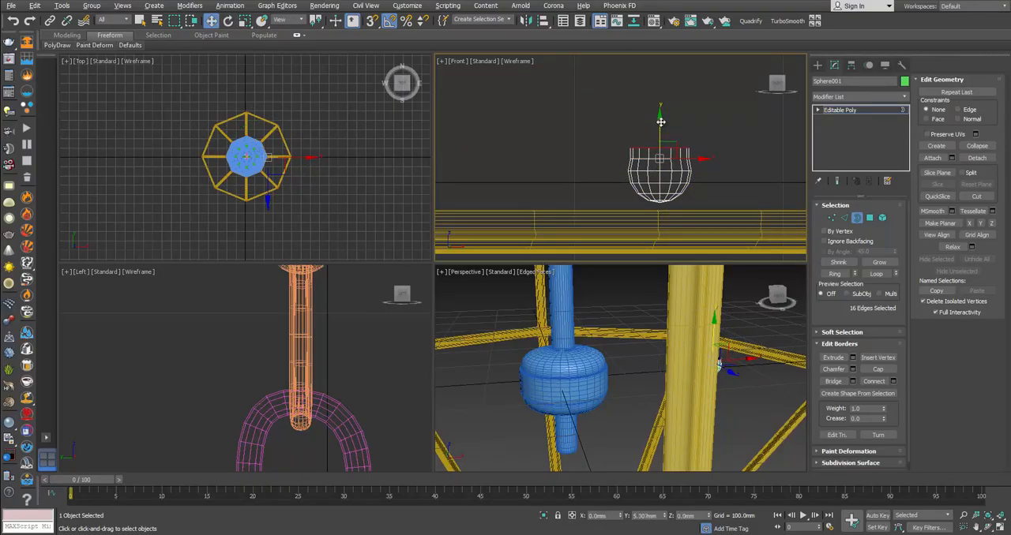
right_click(660, 123)
right_click(694, 350)
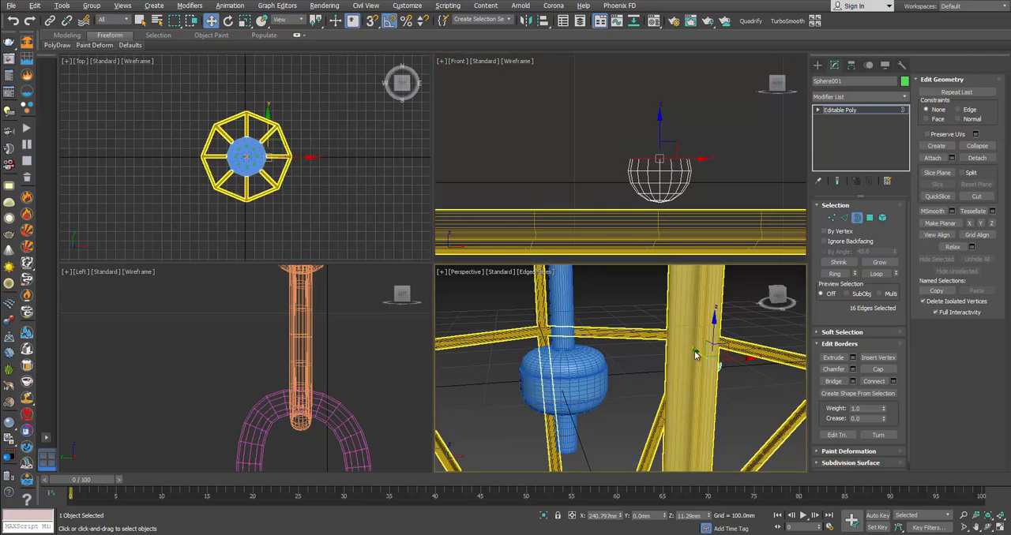
key("alt+w")
key("z")
middle_click_drag(649, 342, 575, 325, "alt")
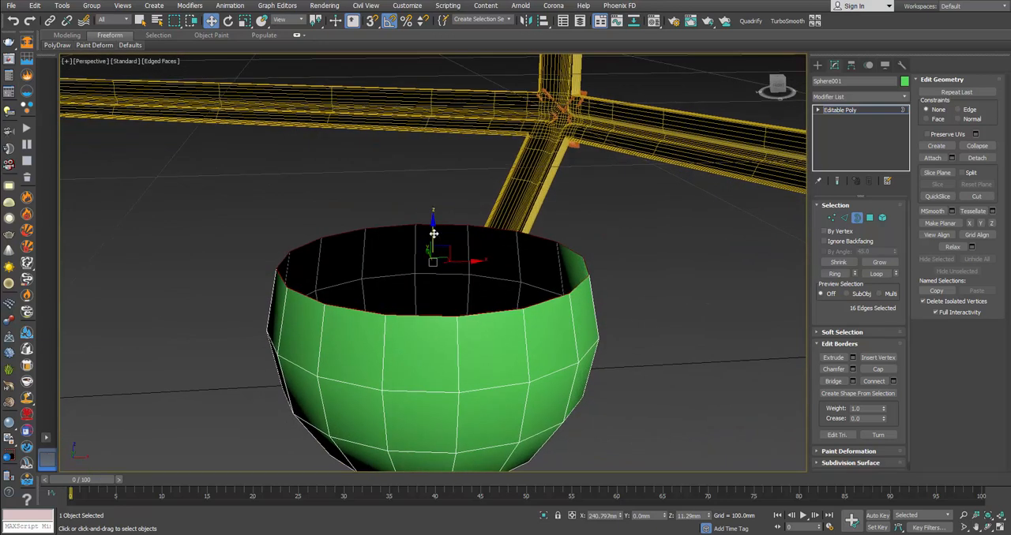
key("r")
left_click_drag(432, 241, 439, 176, "shift")
key("w")
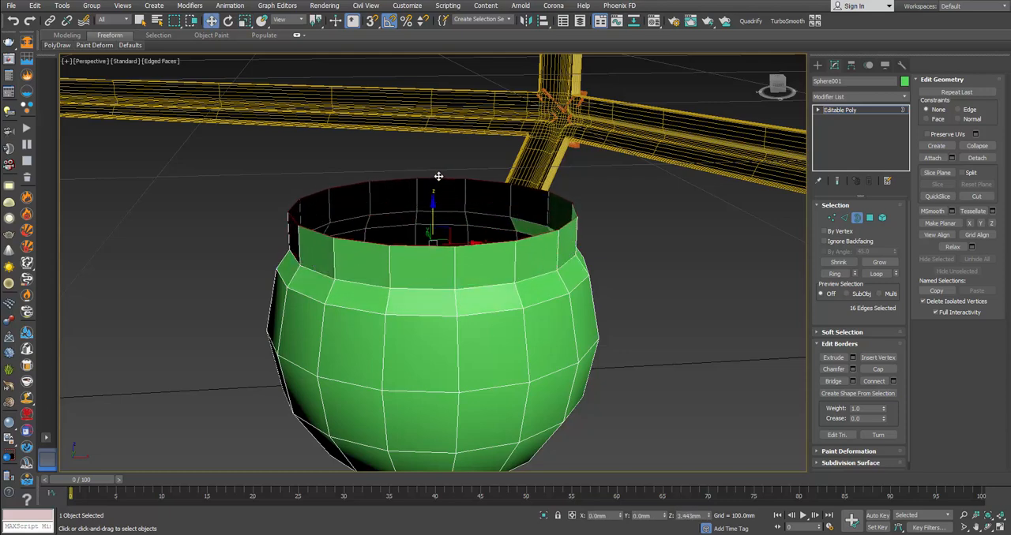
Step: Check the reference photo of the candle arms and extrude the neck's border outward to about 120 percent
key("alt+Tab")
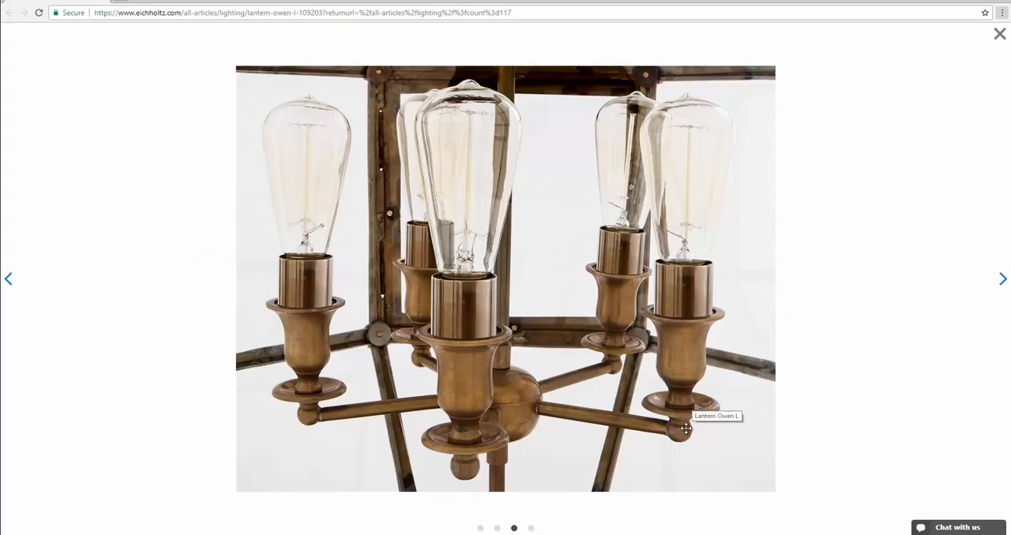
key("alt+Tab")
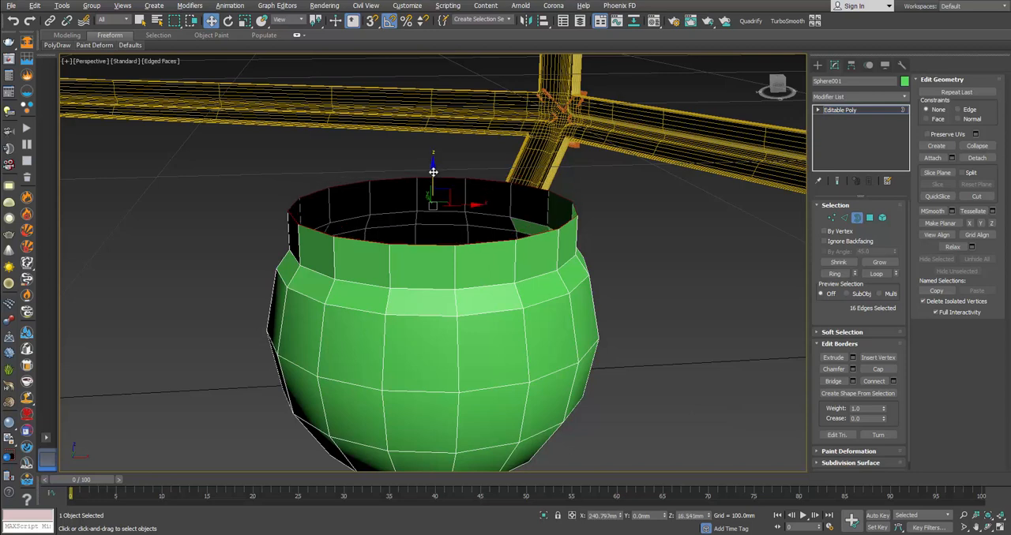
key("r")
mouse_move(432, 174)
left_mouse_down("shift")
mouse_move(434, 163)
mouse_move(432, 171)
left_mouse_up("shift")
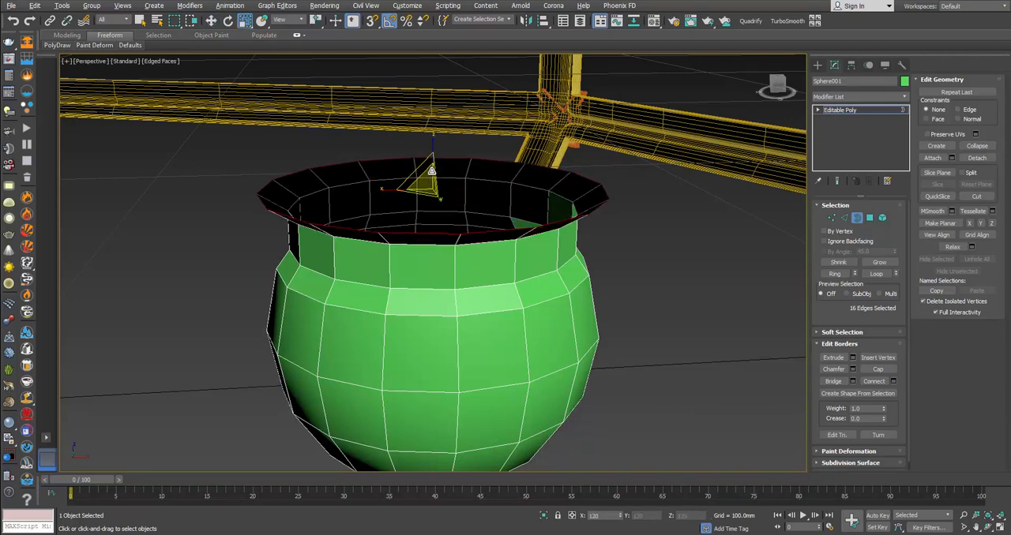
key("alt+Tab")
Step: Raise the flared border slightly and widen it into a broad, shallow saucer, checking the reference photo
key("alt+Tab")
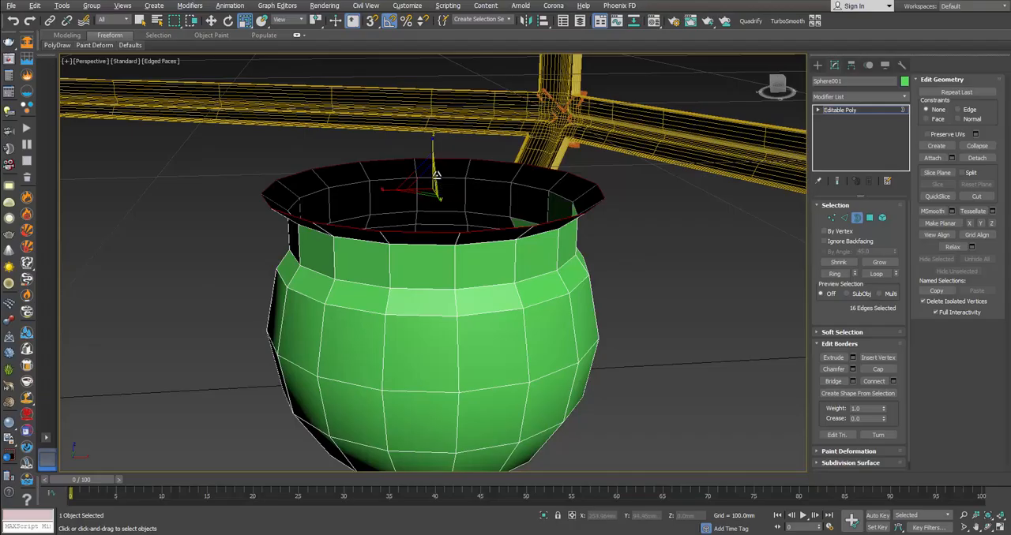
key("w")
left_click_drag(430, 156, 457, 98, "shift")
key("r")
scroll(457, 99, "down", 5)
key("alt+Tab")
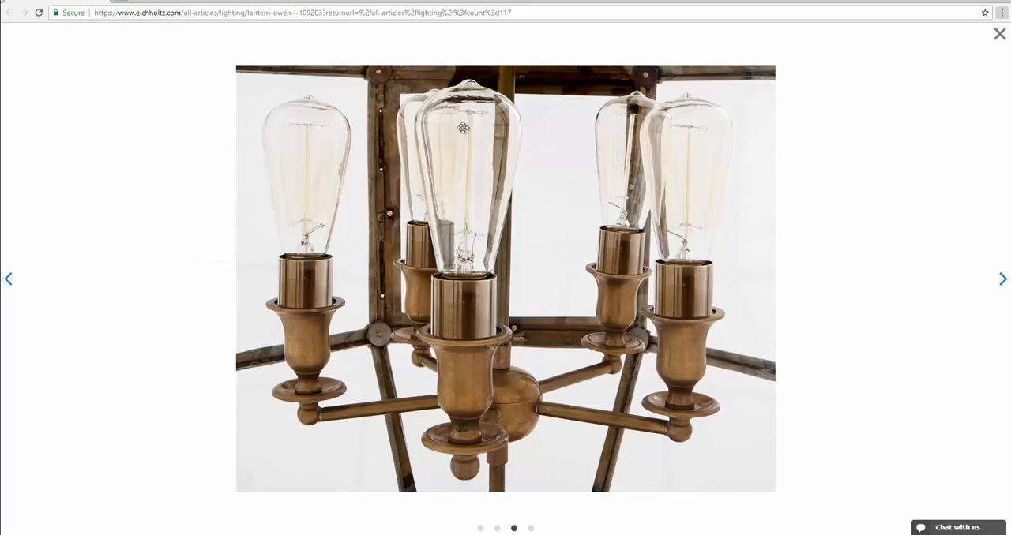
key("alt+Tab")
key("w")
left_click_drag(452, 103, 452, 94)
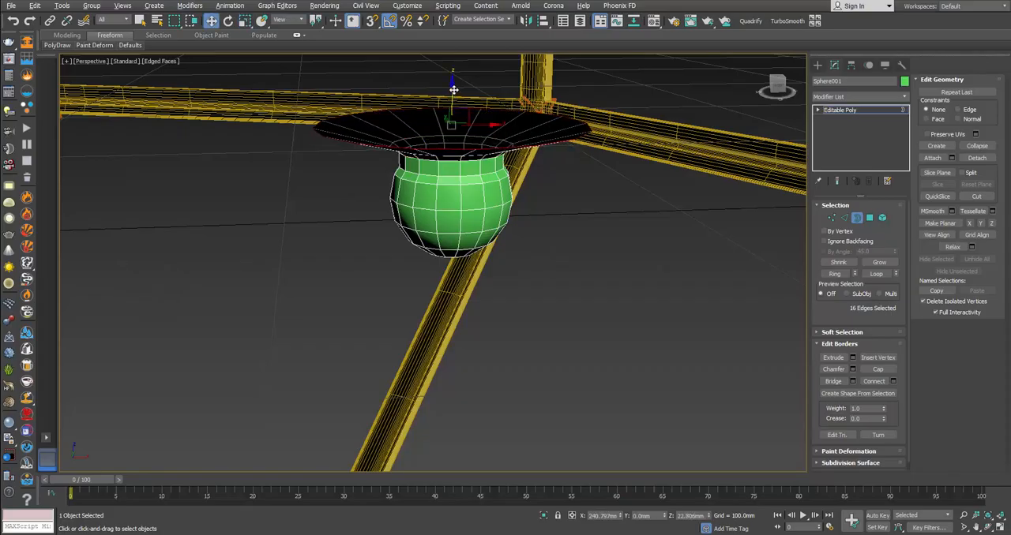
Step: Extrude another ring from the saucer's border, widening and raising it to match the dish in the photo
middle_click_drag(452, 93, 482, 181)
middle_click_drag(483, 182, 485, 197, "alt")
key("r")
left_click_drag(483, 209, 484, 165)
key("w")
key("alt+Tab")
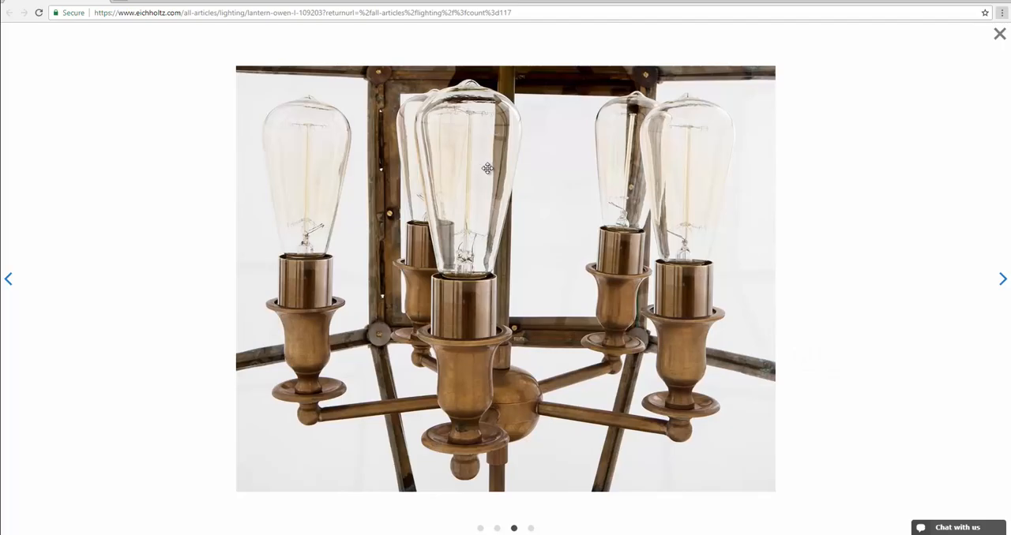
key("alt+Tab")
key("alt+Tab")
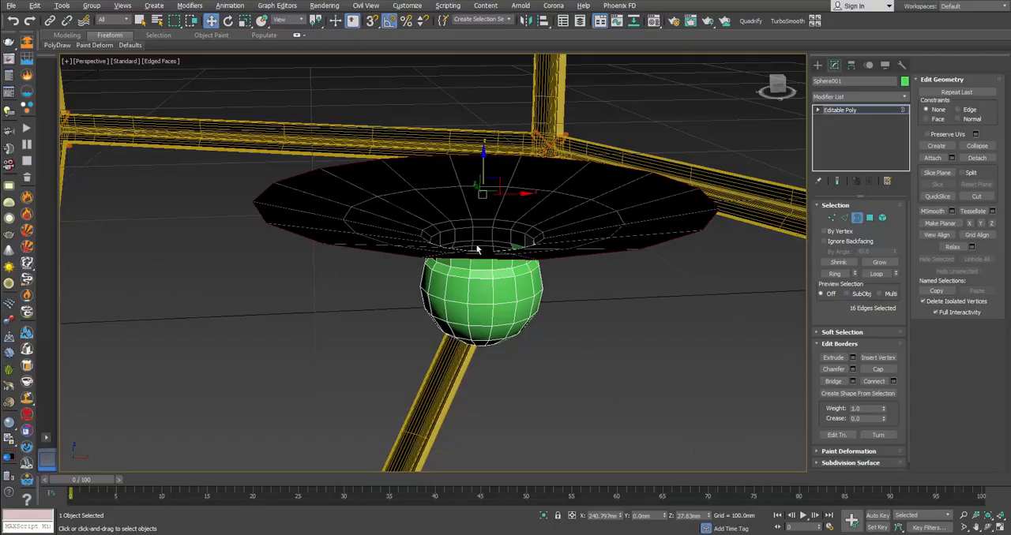
middle_click_drag(478, 248, 475, 237, "alt")
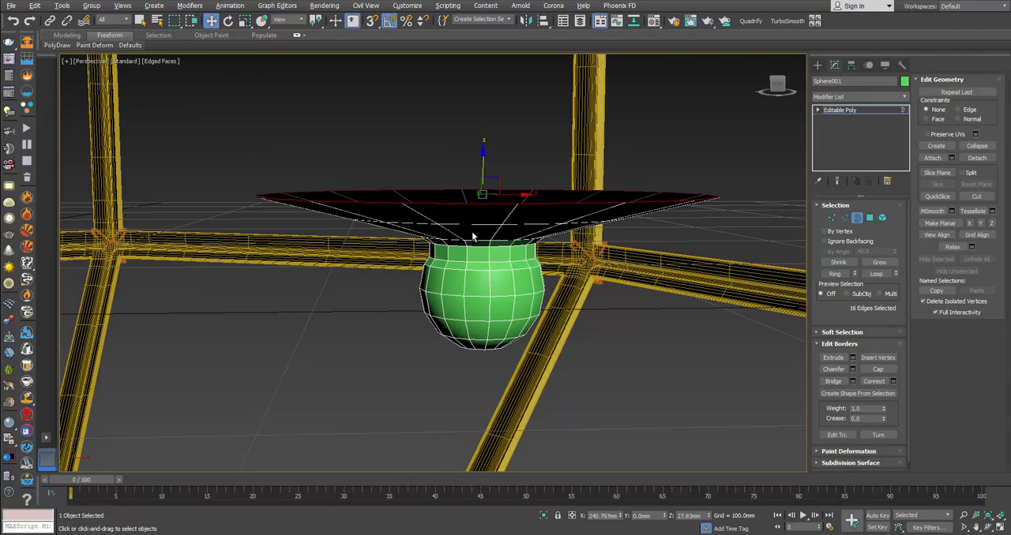
mouse_move(483, 191)
left_mouse_down()
mouse_move(483, 202)
mouse_move(485, 187)
left_mouse_up()
key("w")
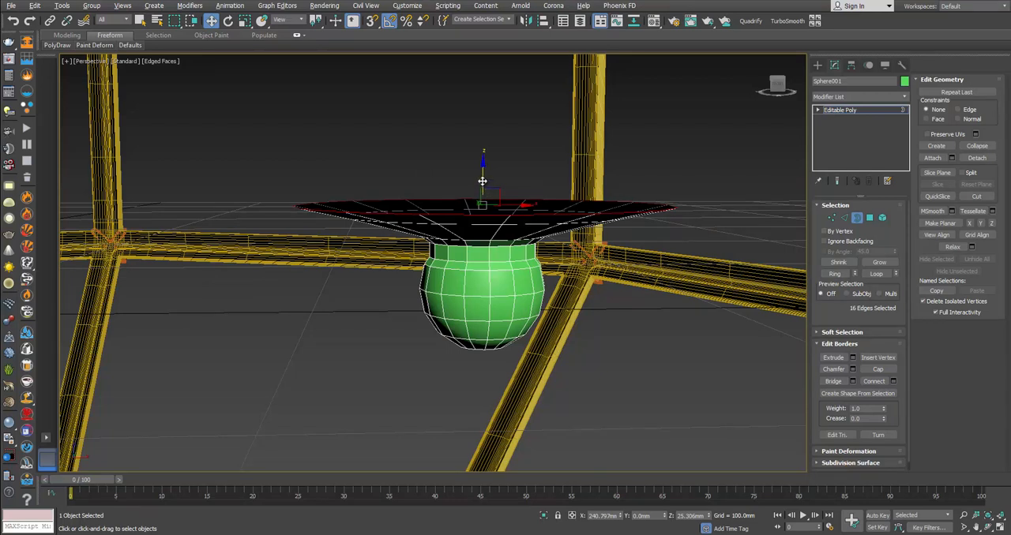
Step: Extrude the saucer's rim upward for thickness and fold the border back inward over the dish
left_click_drag(483, 182, 485, 204, "shift")
key("r")
middle_click_drag(485, 204, 484, 168, "alt")
key("w")
left_click_drag(483, 168, 487, 206)
key("r")
key("w")
left_click_drag(484, 162, 479, 180)
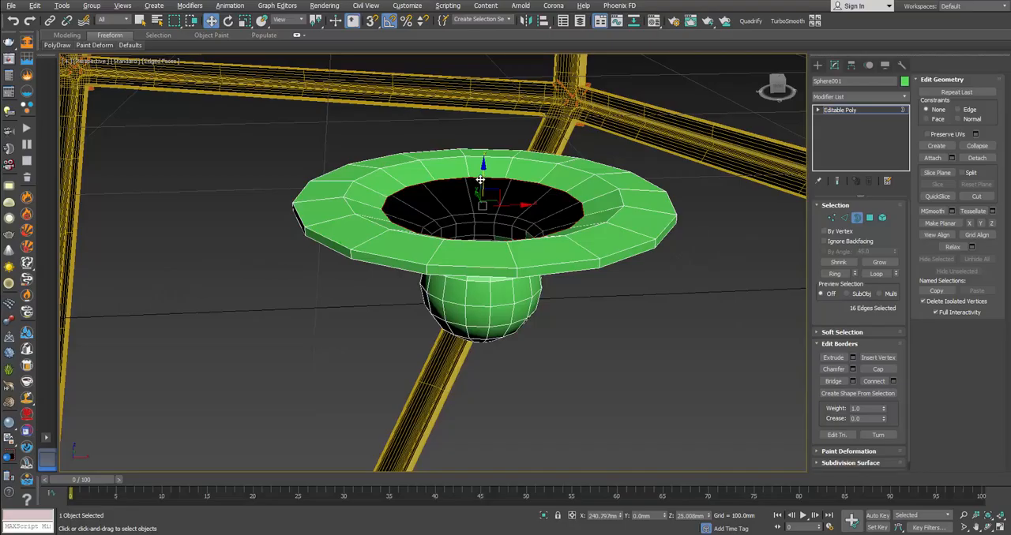
Step: Extrude the border down and inward to the dish's centre, and size the central opening for the stem
key("r")
left_click_drag(484, 191, 501, 260, "shift")
key("w")
left_click_drag(484, 170, 485, 186)
key("alt+Tab")
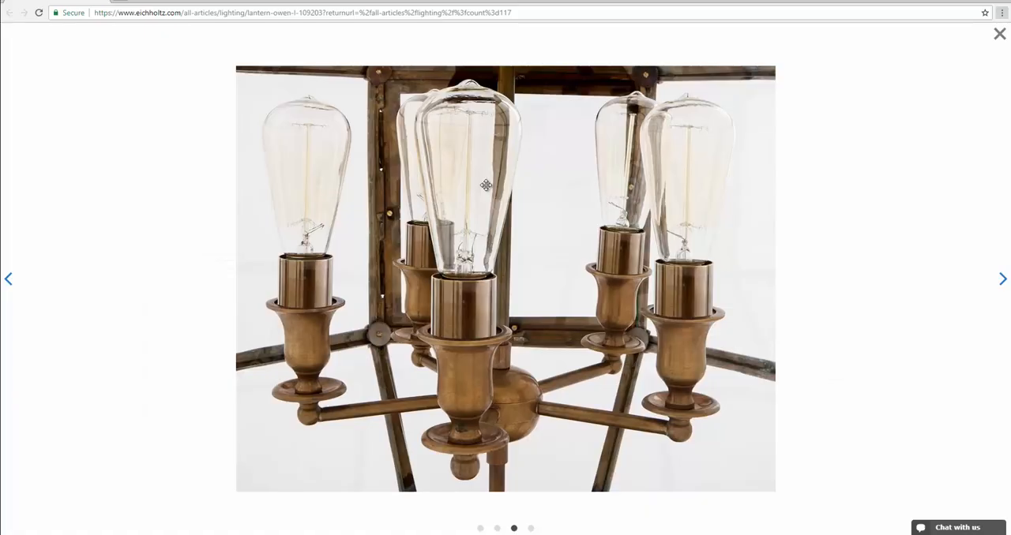
key("alt+Tab")
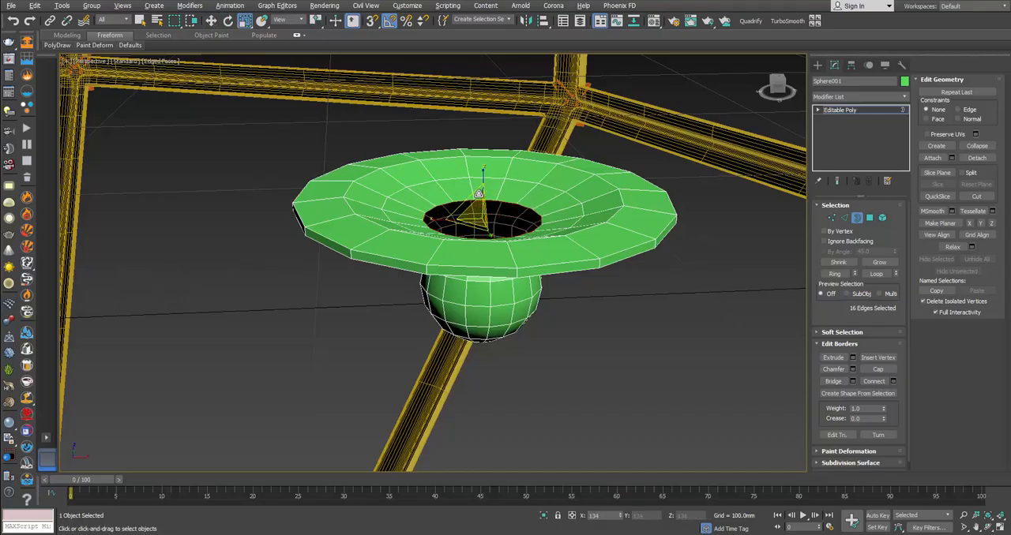
left_click_drag(482, 188, 484, 179)
key("alt+Tab")
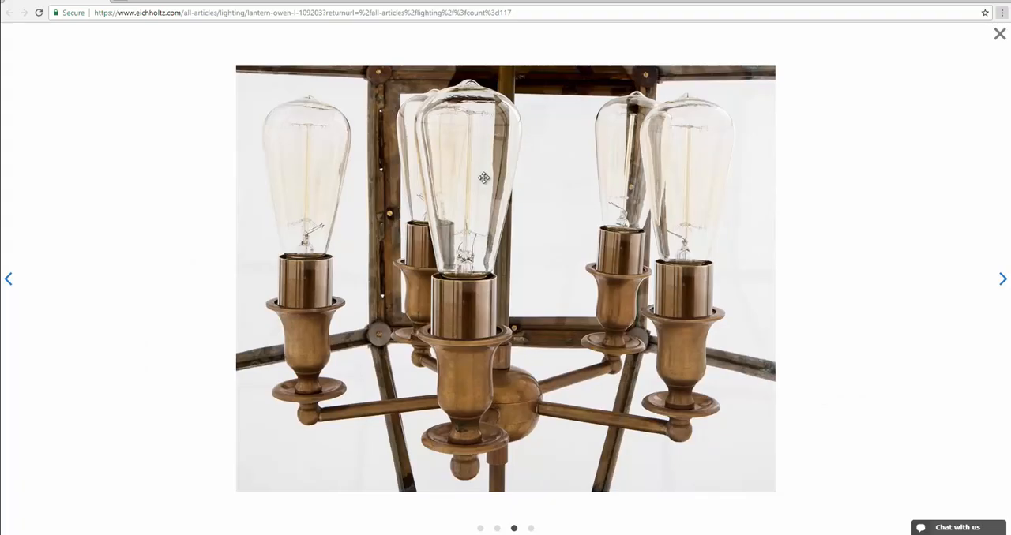
key("alt+Tab")
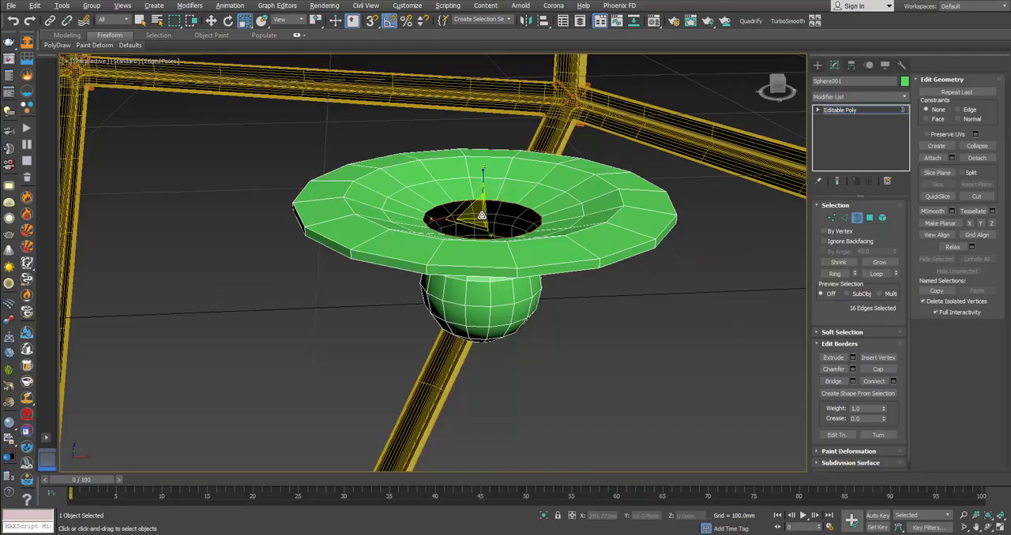
Step: Extrude the central opening's border upward into a short collar and taper its top inward to about 76 percent
key("alt+Tab")
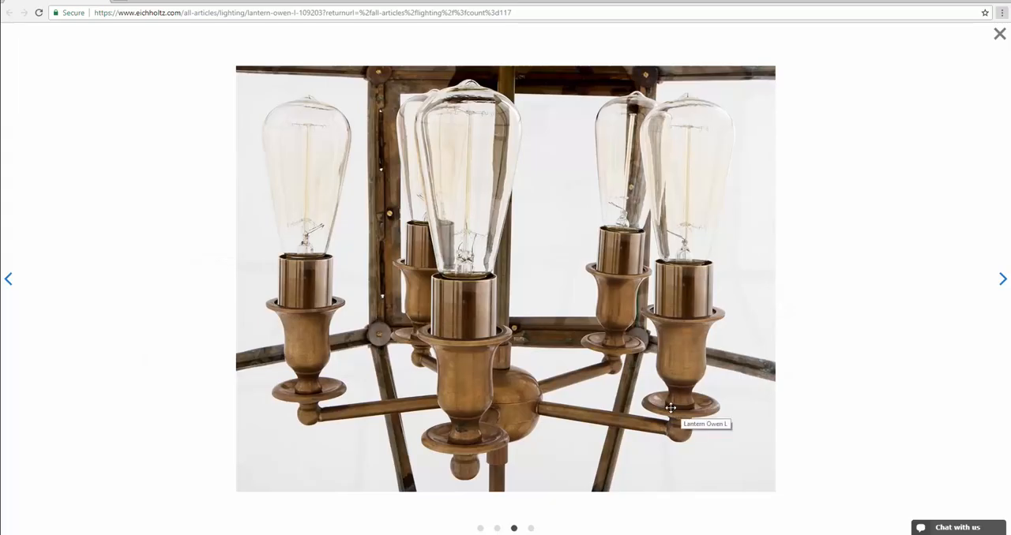
key("alt+Tab")
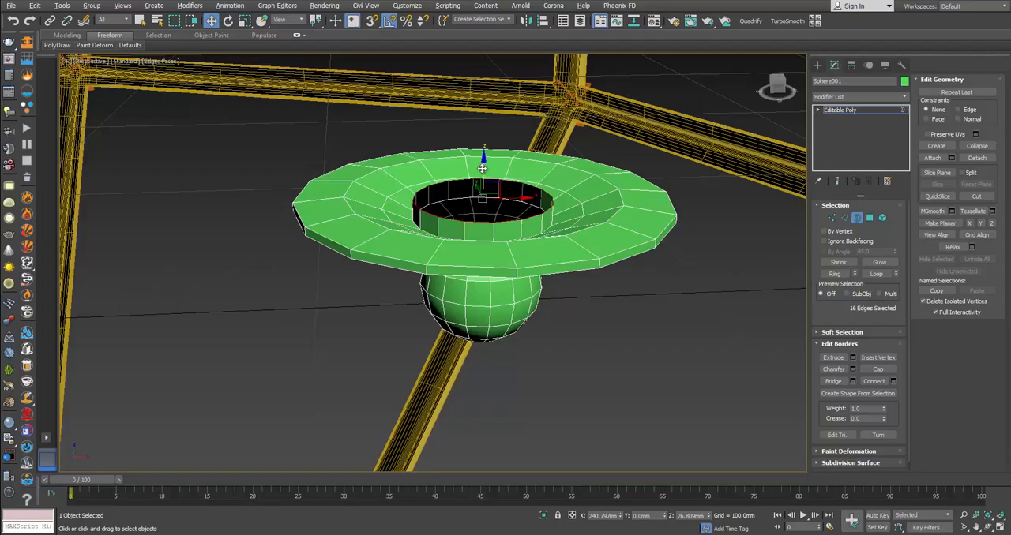
left_click_drag(482, 169, 478, 189, "shift")
key("r")
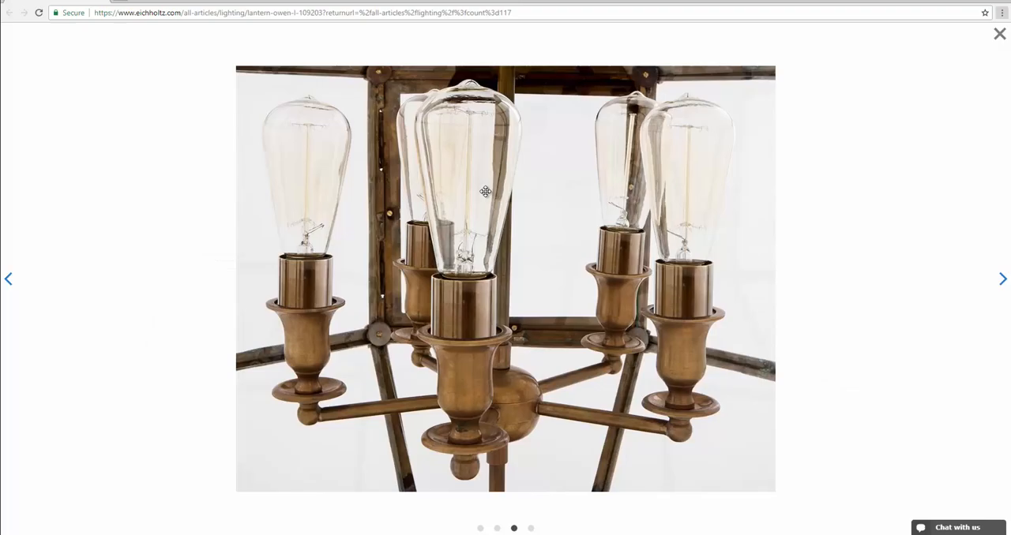
key("alt+Tab")
Step: Extrude a straight neck up from the collar and flare its top border outward to start the cup
key("w")
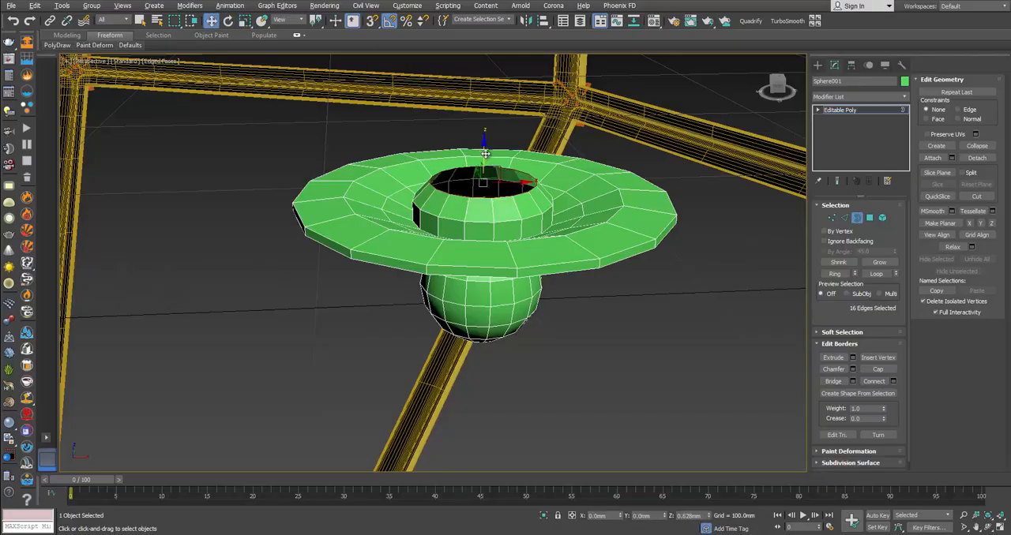
left_click_drag(485, 149, 481, 116, "shift")
key("r")
key("alt+Tab")
key("alt+Tab")
middle_click_drag(480, 115, 487, 183, "alt")
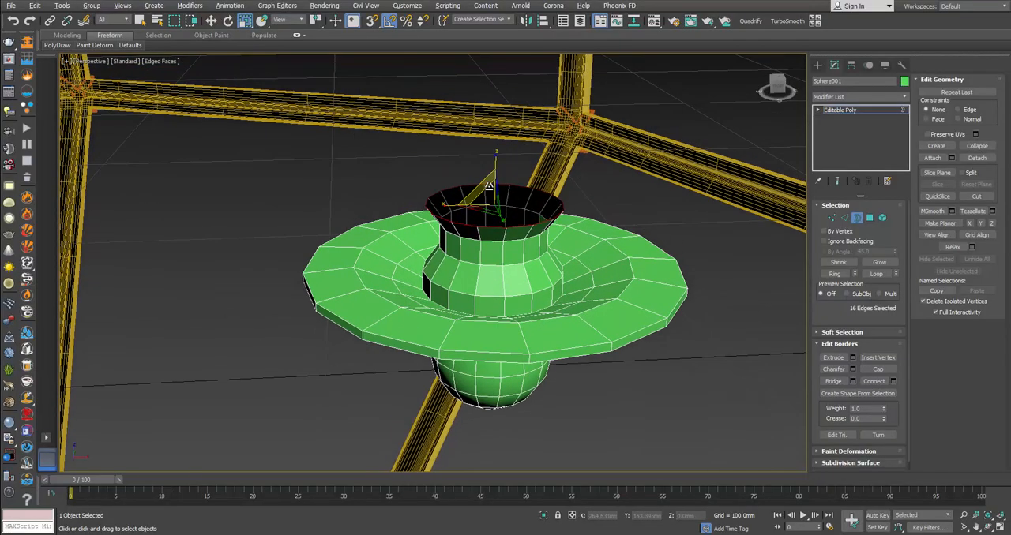
Step: Raise and widen the flared cup border, and extrude a thin vertical band about 1 mm high on top
key("alt+Tab")
key("alt+Tab")
key("w")
mouse_move(493, 169)
left_mouse_down()
mouse_move(494, 159)
mouse_move(487, 181)
left_mouse_up()
key("r")
key("w")
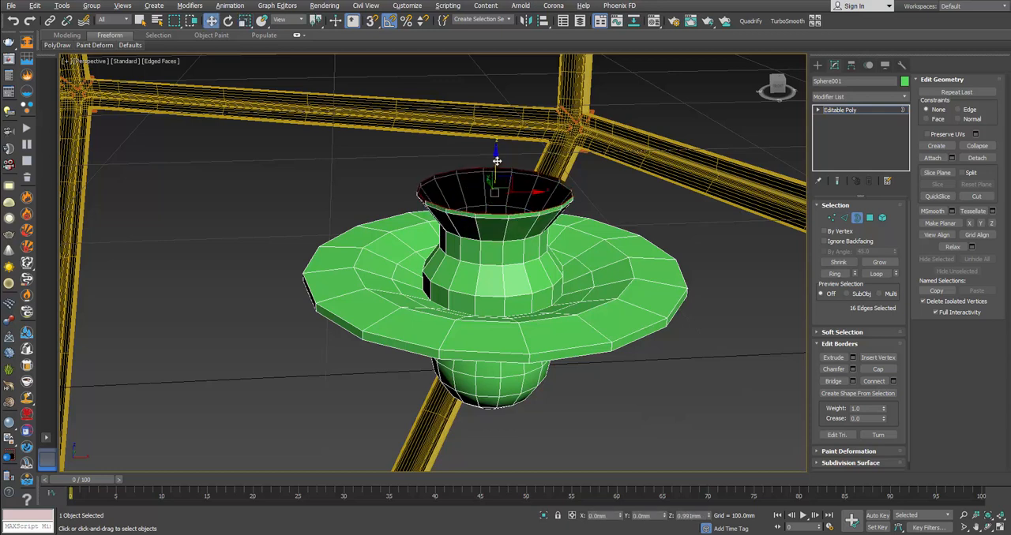
Step: Extrude the cup's border outward and raise it about 5 mm to continue the flared body, comparing with the photo
key("alt+Tab")
key("alt+Tab")
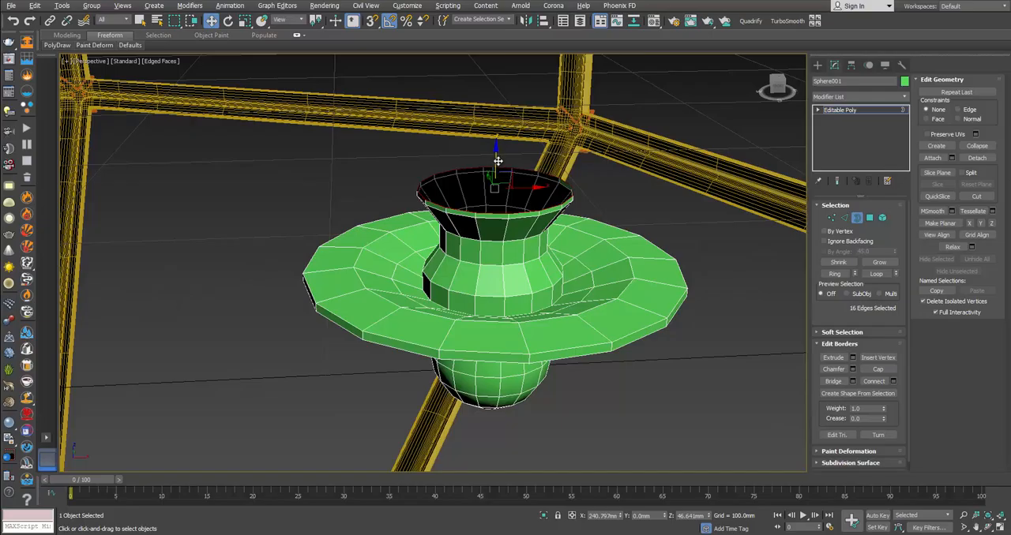
left_click_drag(492, 178, 491, 162)
key("w")
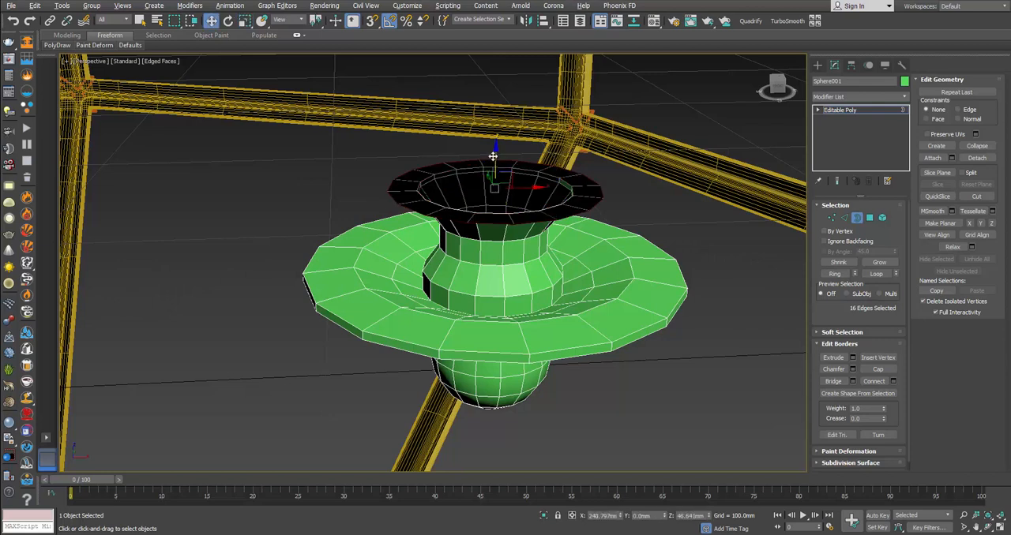
key("alt+Tab")
Step: Extrude the cup's border upward and scale it outward to widen the flared body, comparing with the reference photo
key("alt+Tab")
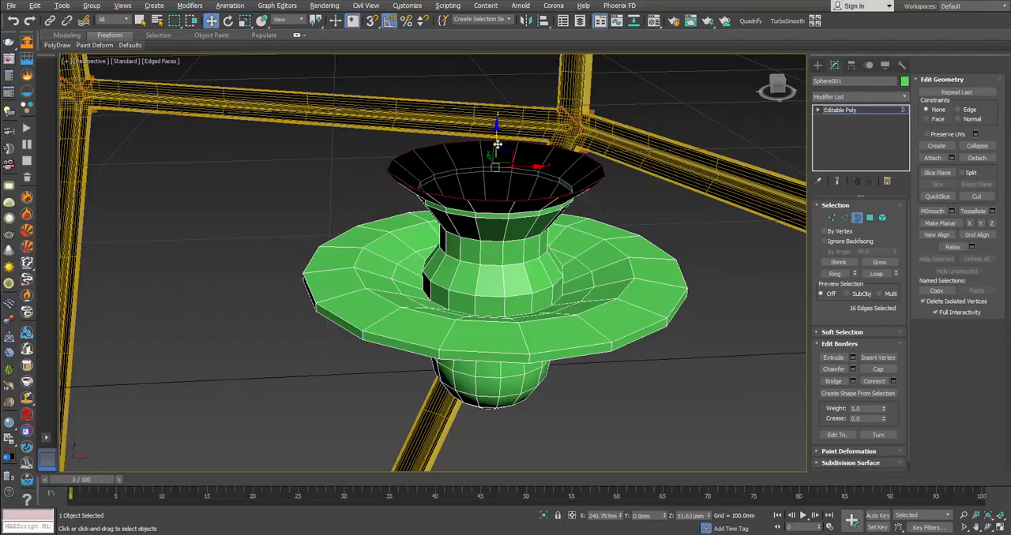
key("alt+Tab")
key("alt+Tab")
left_click_drag(499, 136, 499, 85, "shift")
middle_click_drag(498, 111, 500, 174)
key("r")
left_click_drag(496, 174, 495, 195)
key("w")
key("r")
key("alt+Tab")
Step: Extrude the cup's border straight up to form the first vertical band of the wall, checking the photo
key("alt+Tab")
key("w")
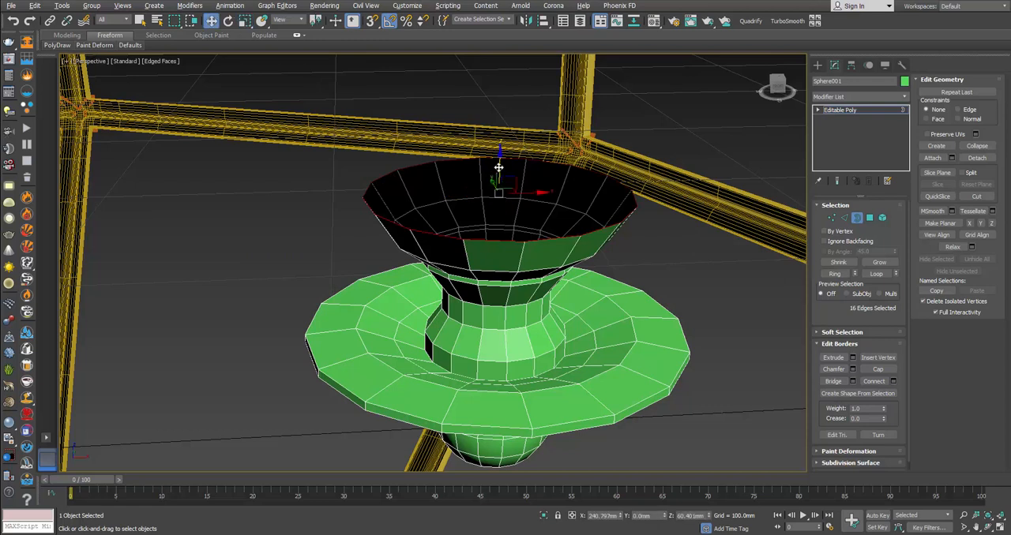
key("r")
key("w")
left_click_drag(494, 188, 499, 136)
middle_click_drag(505, 154, 503, 174, "alt")
key("alt+Tab")
key("alt+Tab")
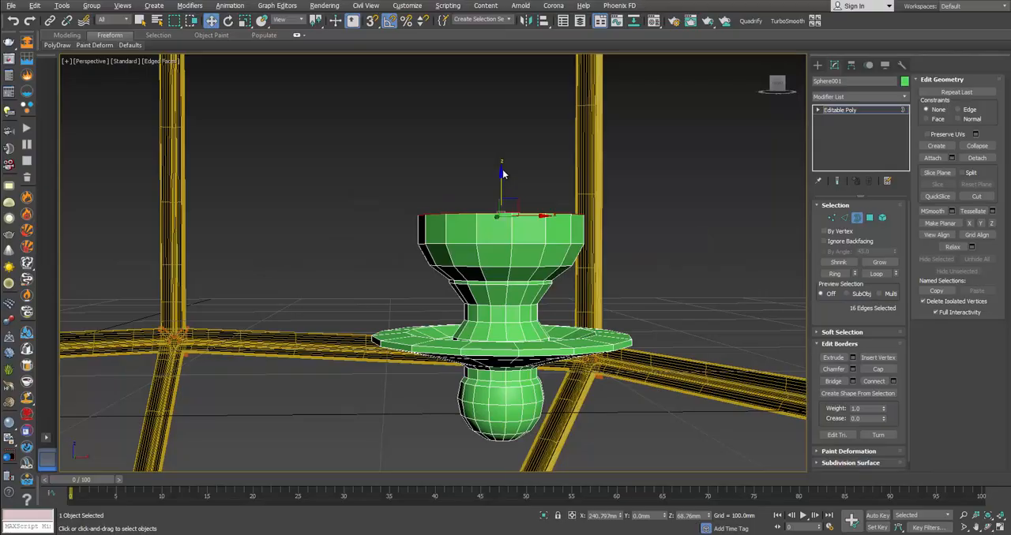
Step: Raise the cup wall further, then extrude another band above it and taper its top border inward
left_click_drag(502, 183, 507, 135)
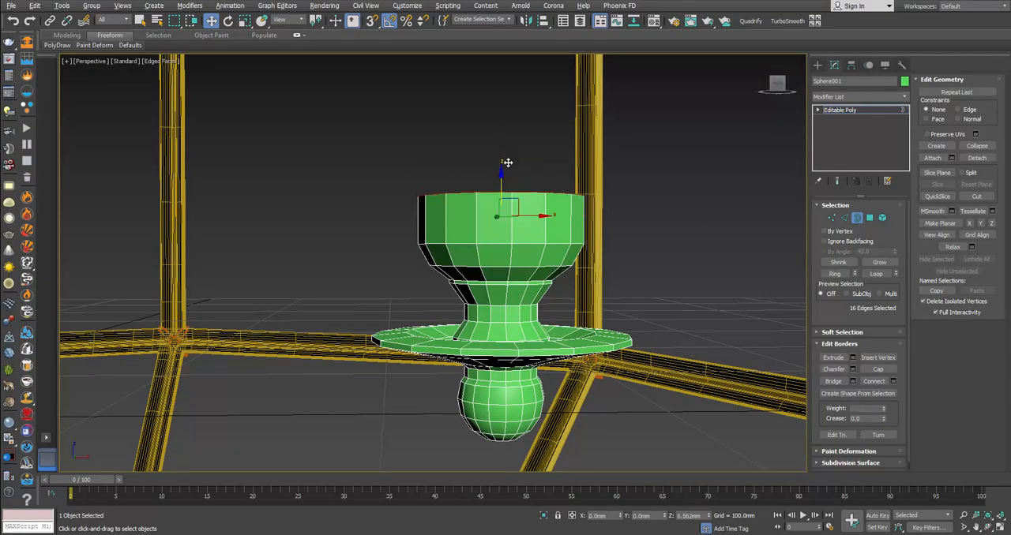
left_click_drag(506, 183, 503, 154)
key("r")
middle_click_drag(502, 155, 510, 217)
key("w")
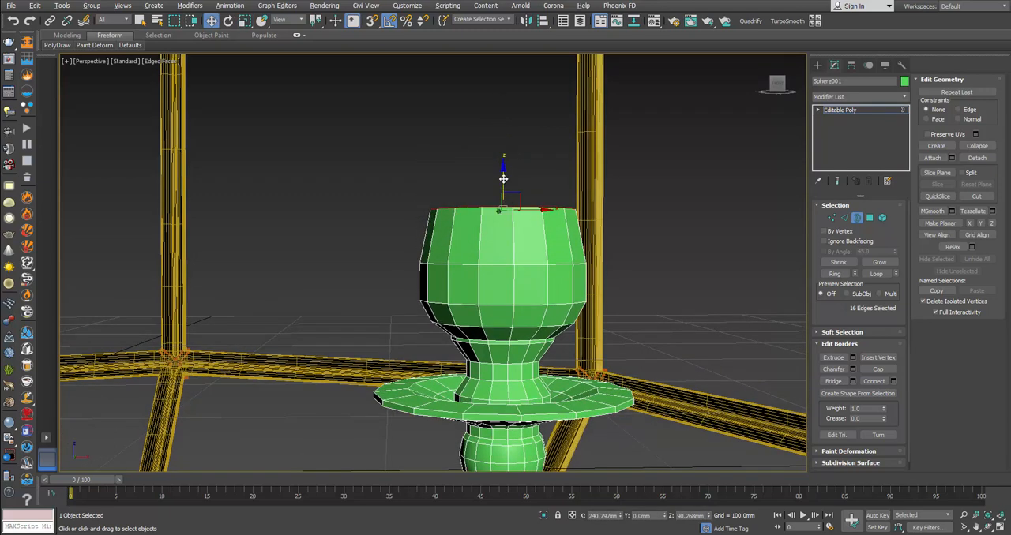
Step: Extrude two straight bands above the tapered section and start scaling the top border outward
left_click_drag(503, 179, 506, 141, "shift")
middle_click_drag(514, 143, 510, 207)
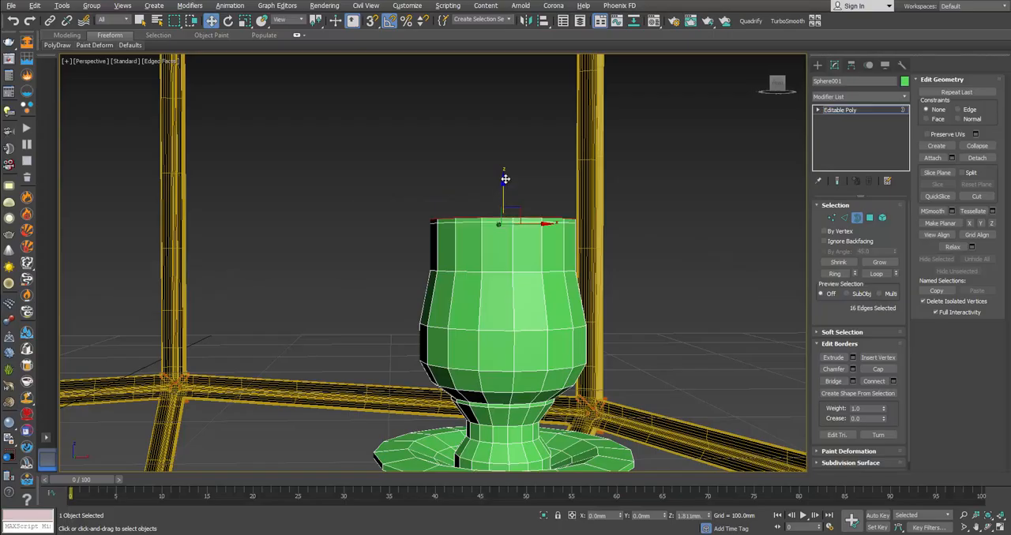
left_click_drag(505, 180, 507, 138, "shift")
key("r")
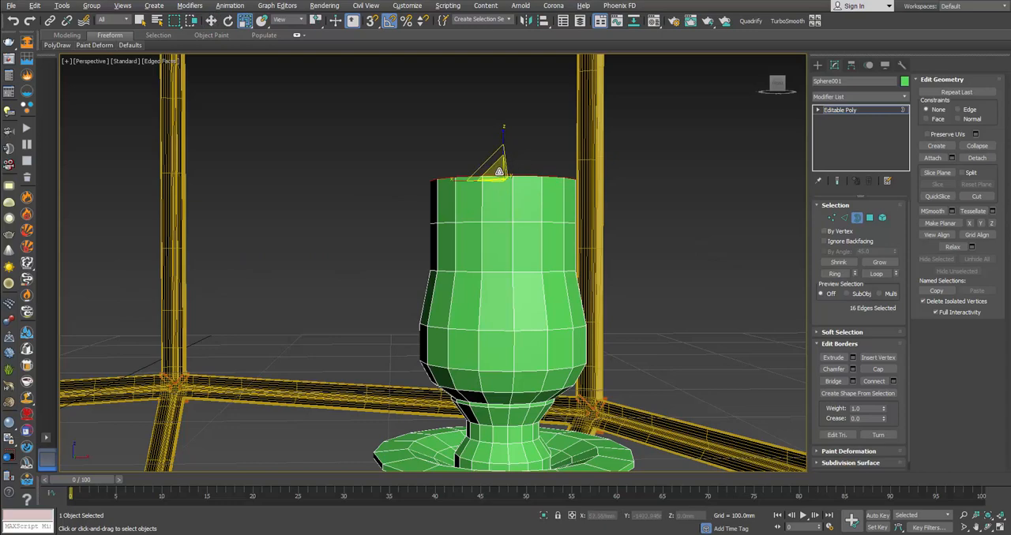
left_click_drag(499, 173, 499, 164)
Step: Extrude the top border upward and flare it outward into a bell-shaped mouth matching the reference photo
scroll(499, 165, "down", 3)
scroll(499, 165, "down", 3)
key("alt+Tab")
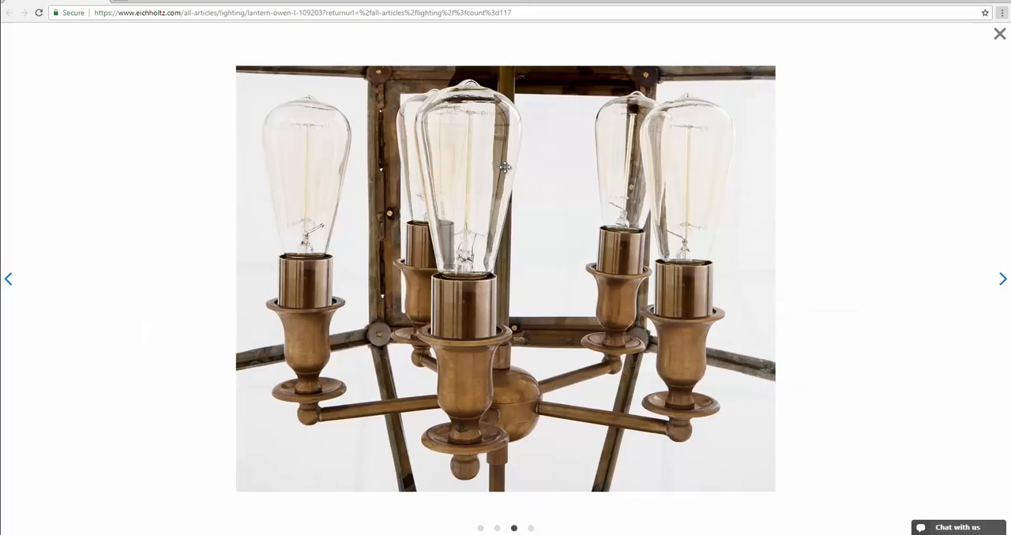
key("alt+Tab")
key("w")
left_click_drag(501, 141, 497, 112, "shift")
key("r")
key("alt+Tab")
key("alt+Tab")
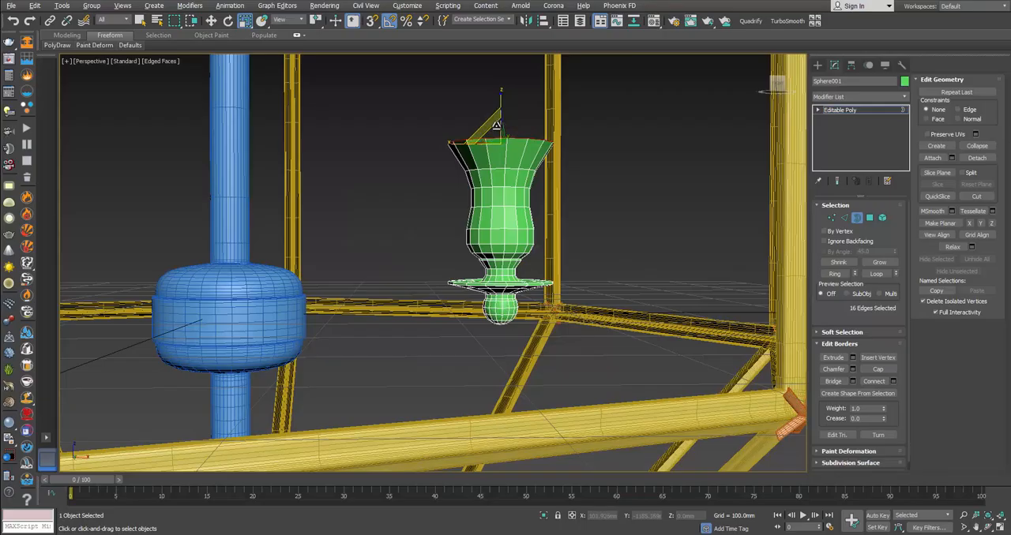
Step: Widen the bell's top border slightly and extrude a thin vertical rim about 4 mm high
left_click_drag(495, 132, 502, 110)
key("w")
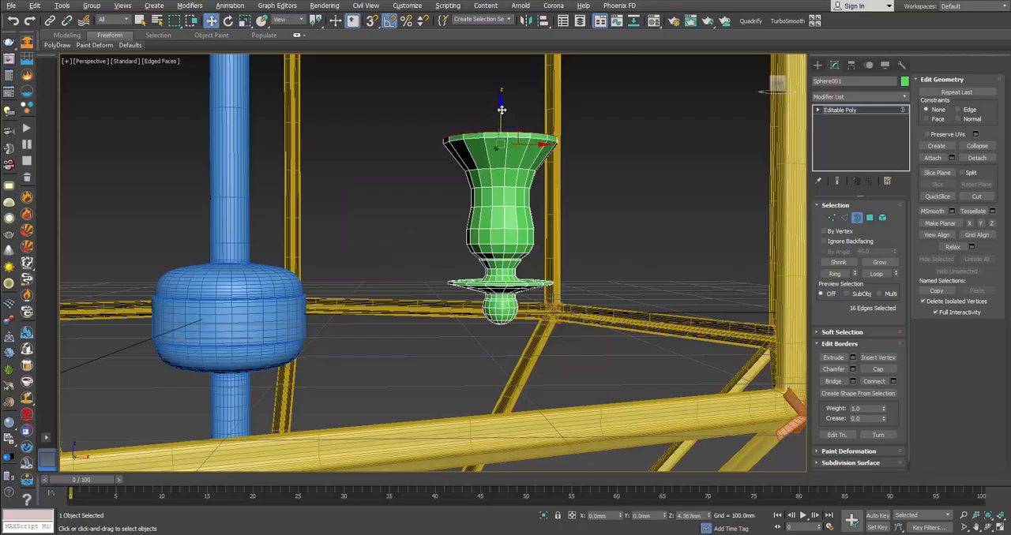
middle_click_drag(503, 125, 506, 144, "alt")
key("alt+Tab")
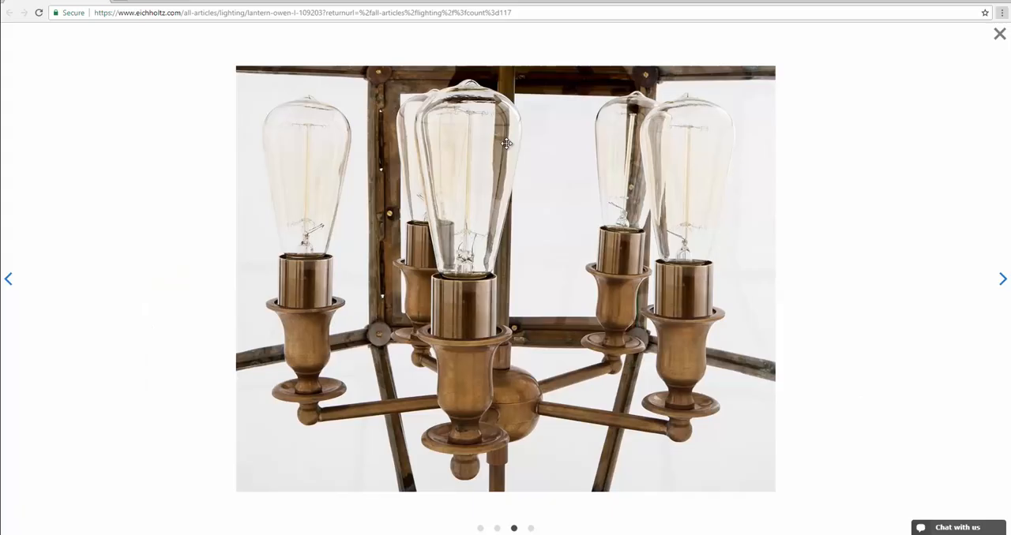
key("alt+Tab")
scroll(499, 215, "up", 8)
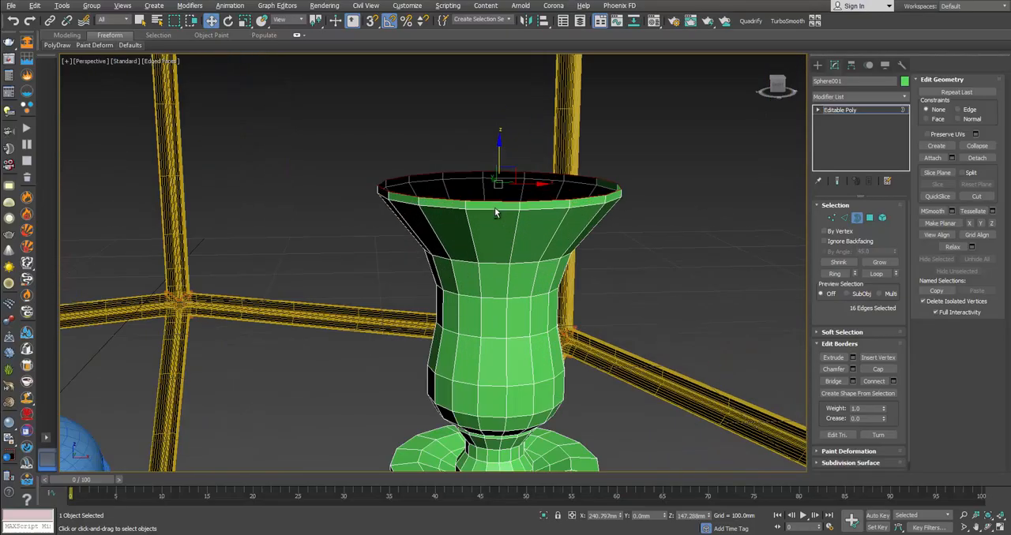
Step: Extrude the rim's border inward to about 92 percent, and extrude it down inside the cup as a sloped inner wall
key("r")
left_click_drag(498, 176, 500, 182, "shift")
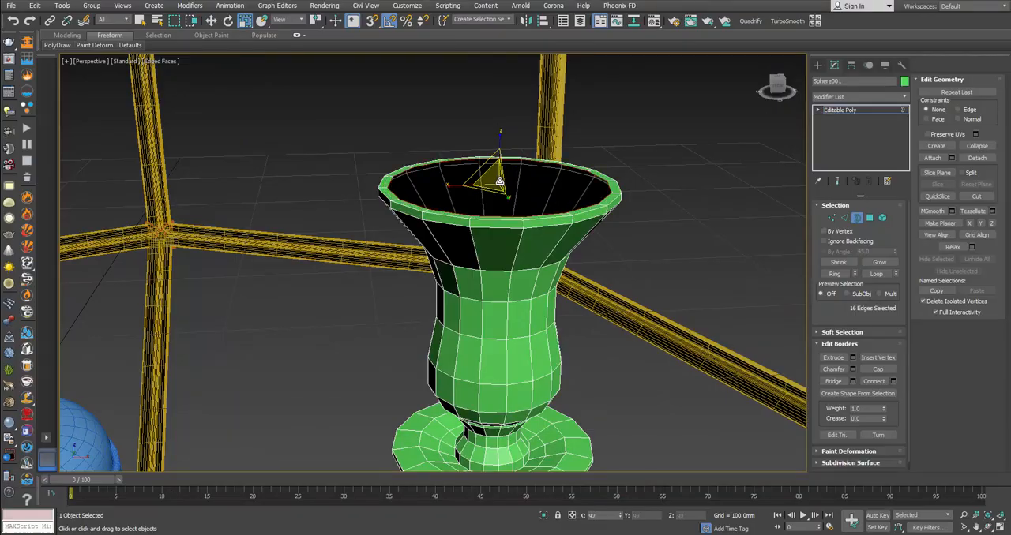
key("alt+Tab")
key("alt+Tab")
key("alt+Tab")
key("alt+Tab")
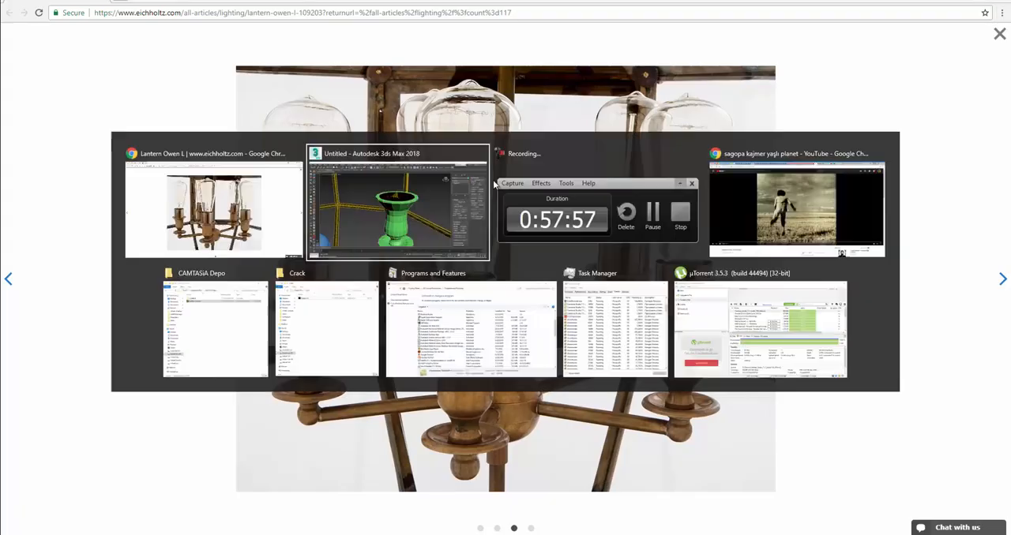
key("w")
left_click_drag(500, 164, 500, 225, "shift")
key("alt+Tab")
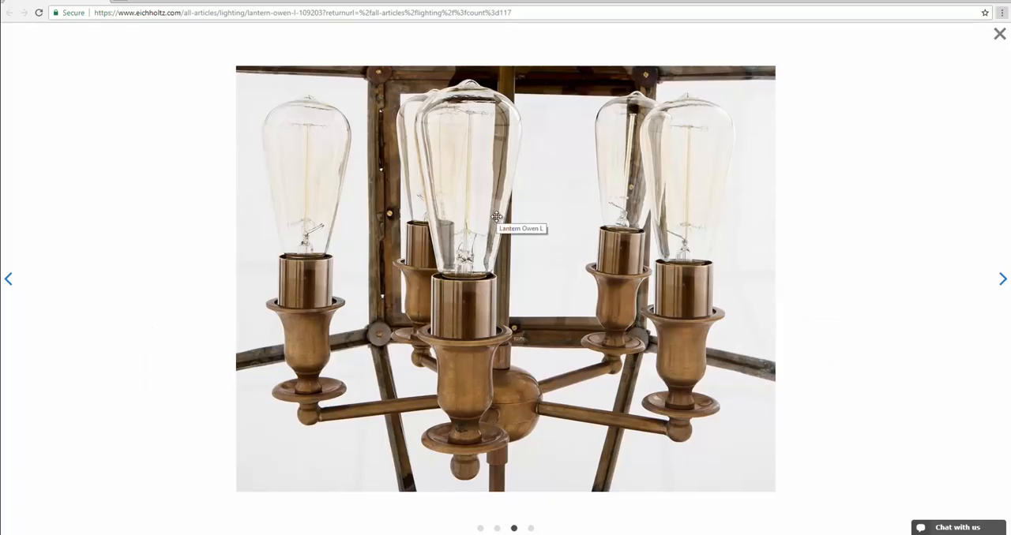
key("alt+Tab")
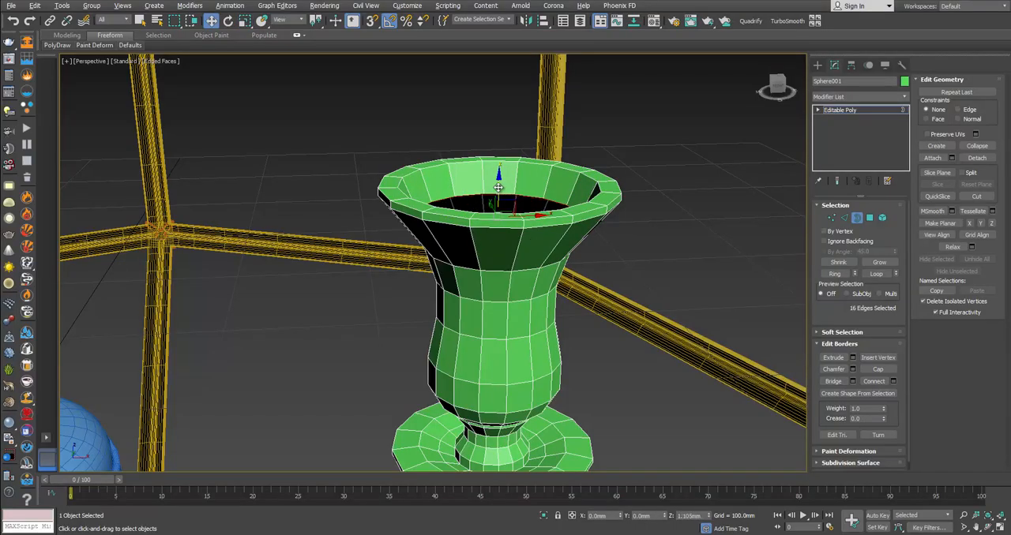
Step: Extrude the inner border straight up out of the cup to form the tall bulb socket cylinder
left_click_drag(499, 187, 504, 78, "shift")
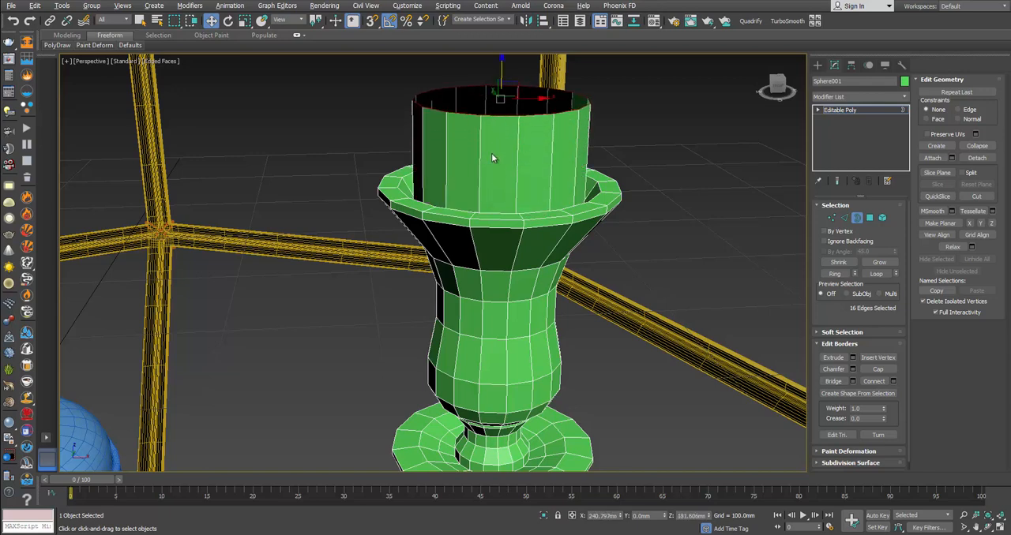
key("alt+Tab")
key("alt+Tab")
middle_click_drag(502, 131, 527, 258)
left_click_drag(524, 197, 525, 166)
key("alt+Tab")
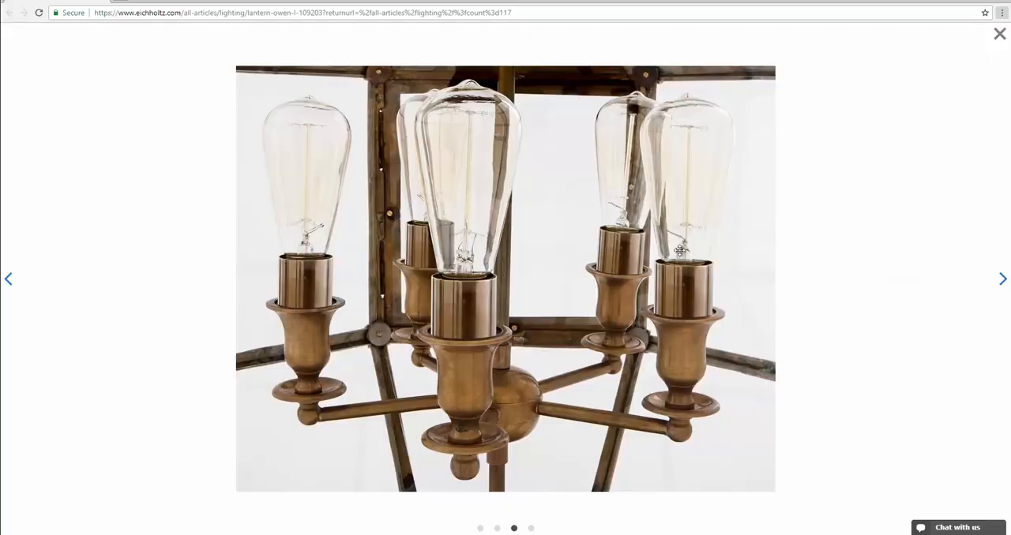
Step: Extrude the socket's top border slightly inward, and extrude it down inside to give the socket wall thickness
key("alt+Tab")
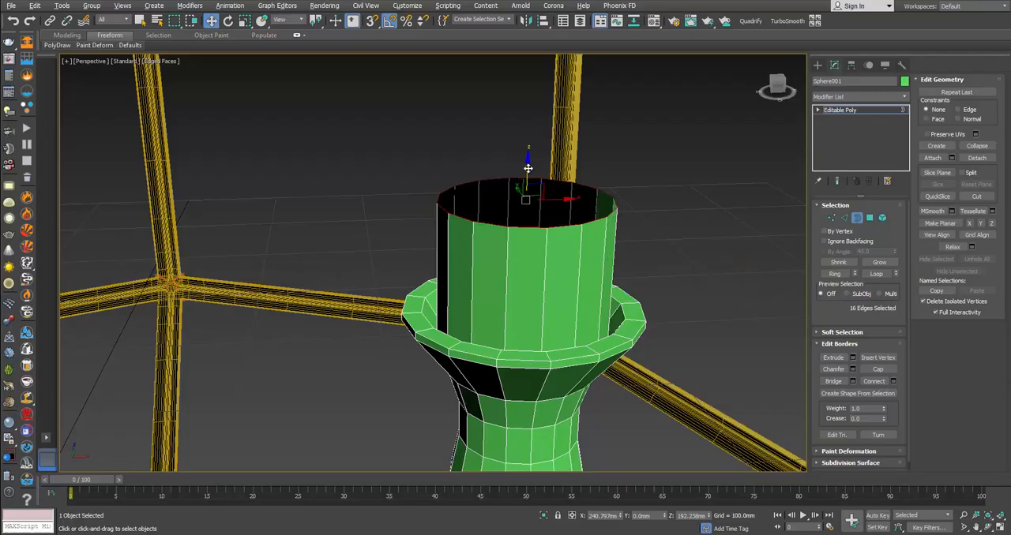
key("r")
left_click_drag(527, 168, 539, 240)
key("alt+Tab")
key("alt+Tab")
key("w")
middle_click_drag(540, 241, 564, 169)
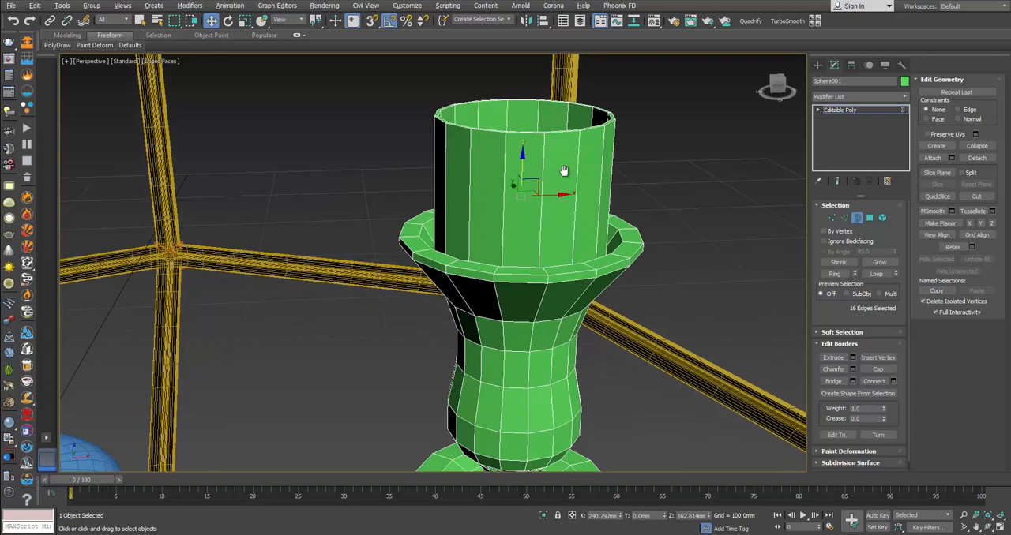
Step: Apply TurboSmooth with 2 iterations to the holder and compare its neck and saucer with the reference photo
scroll(564, 169, "down", 4)
middle_click_drag(570, 225, 602, 232, "alt")
left_click(853, 218)
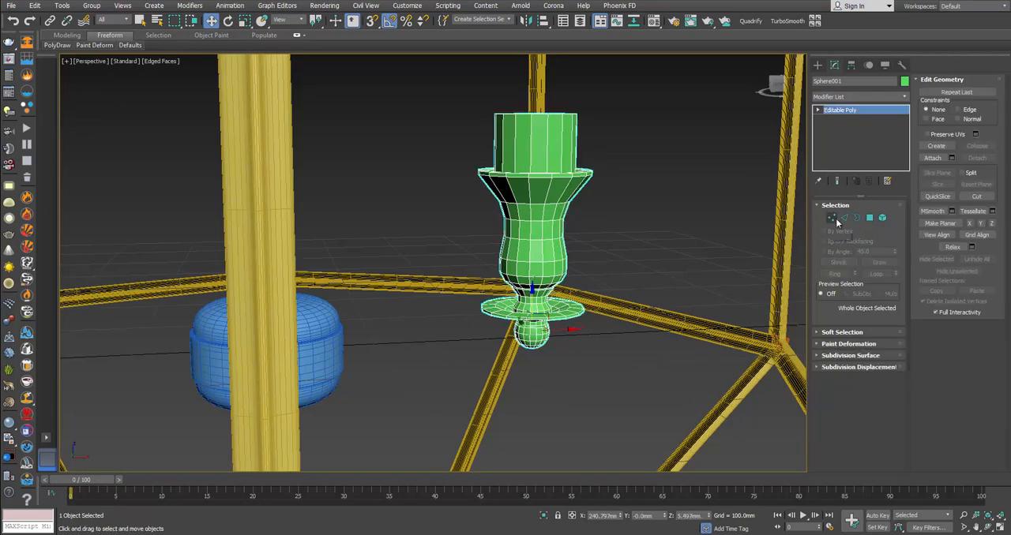
left_click(787, 21)
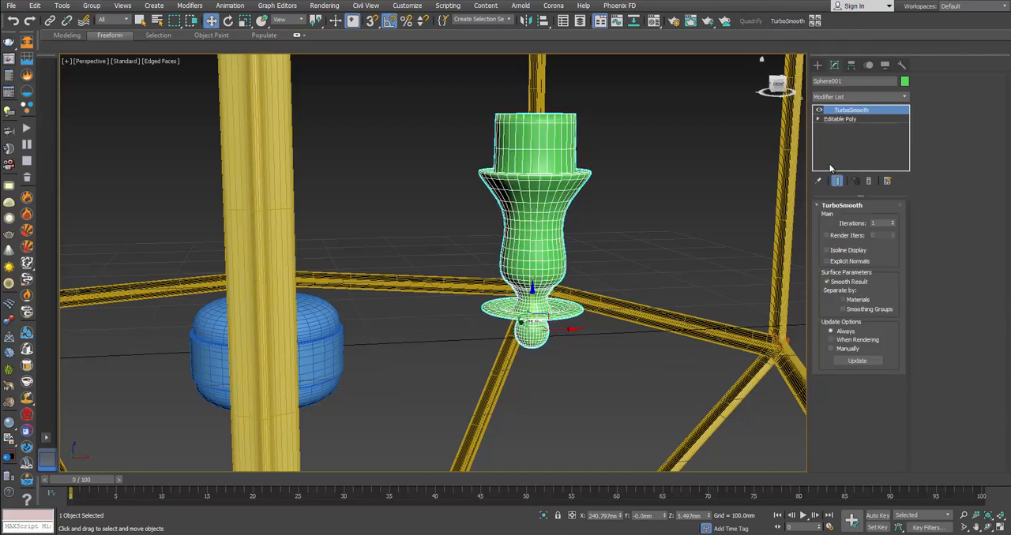
left_click(893, 222)
left_click(593, 280)
scroll(591, 279, "up", 4)
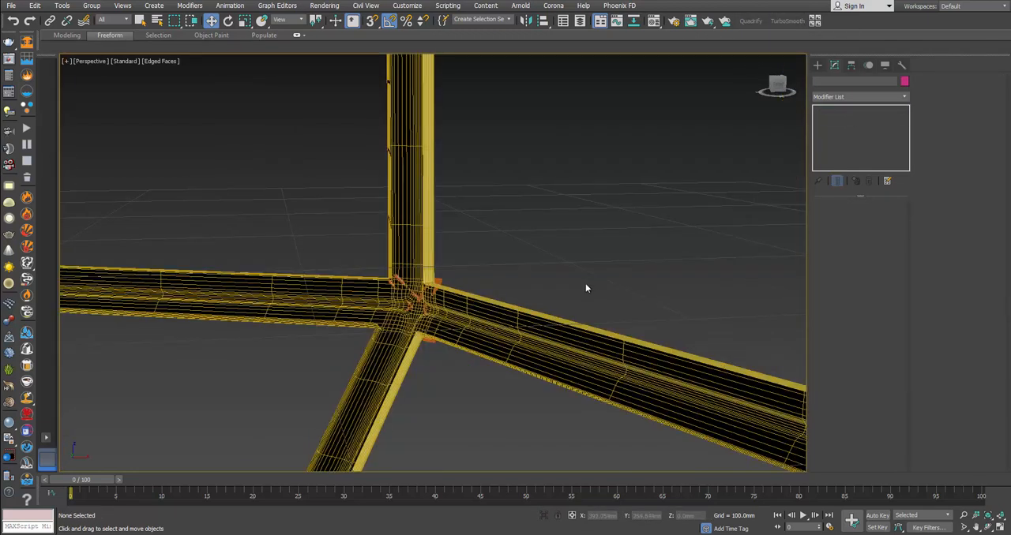
scroll(585, 282, "down", 1)
left_click(458, 284)
key("alt+Tab")
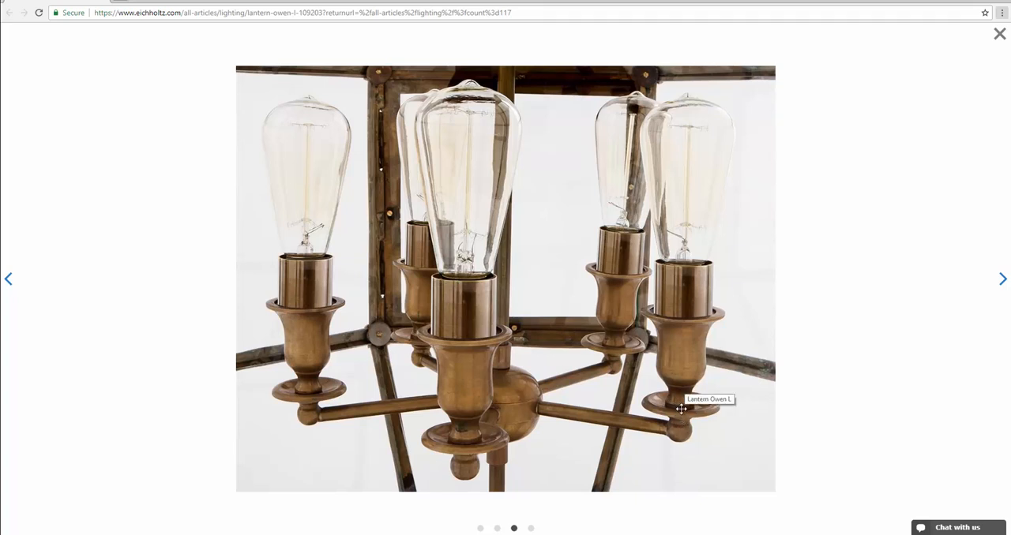
key("alt+Tab")
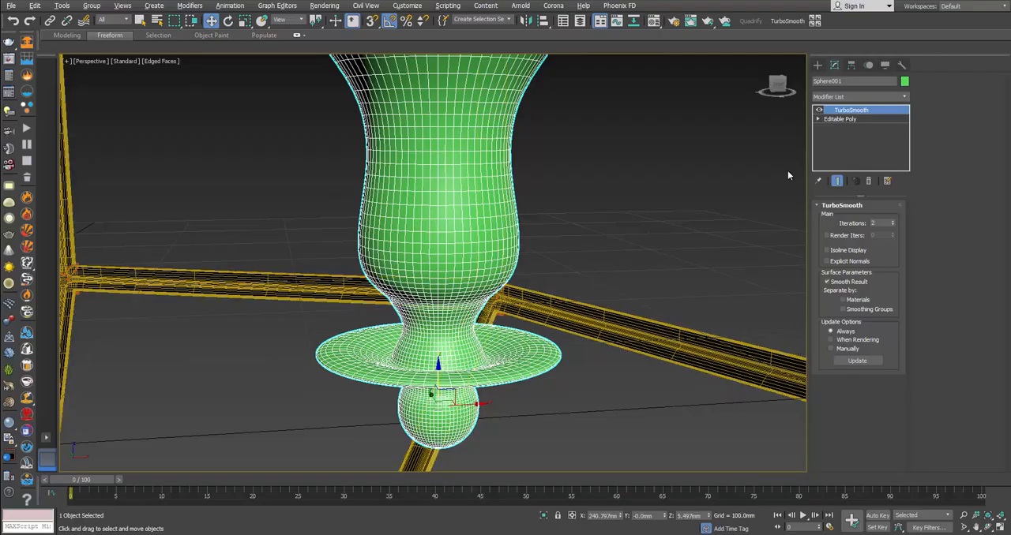
Step: Chamfer the edge loops at the collar's base and along the thin band beneath the cup
left_click(841, 119)
left_click(844, 218)
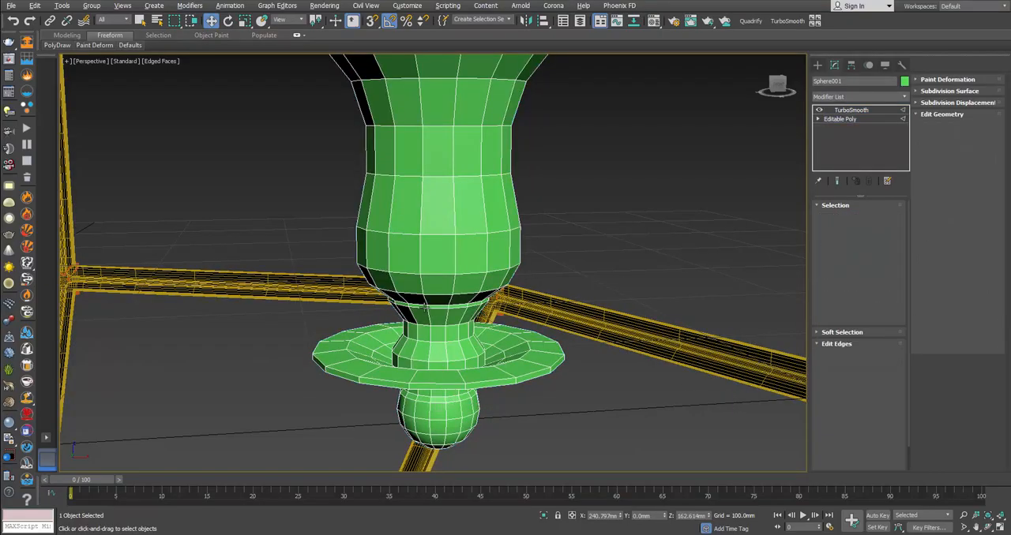
middle_click_drag(454, 269, 428, 314, "alt")
scroll(429, 314, "up", 6)
double_click(459, 283)
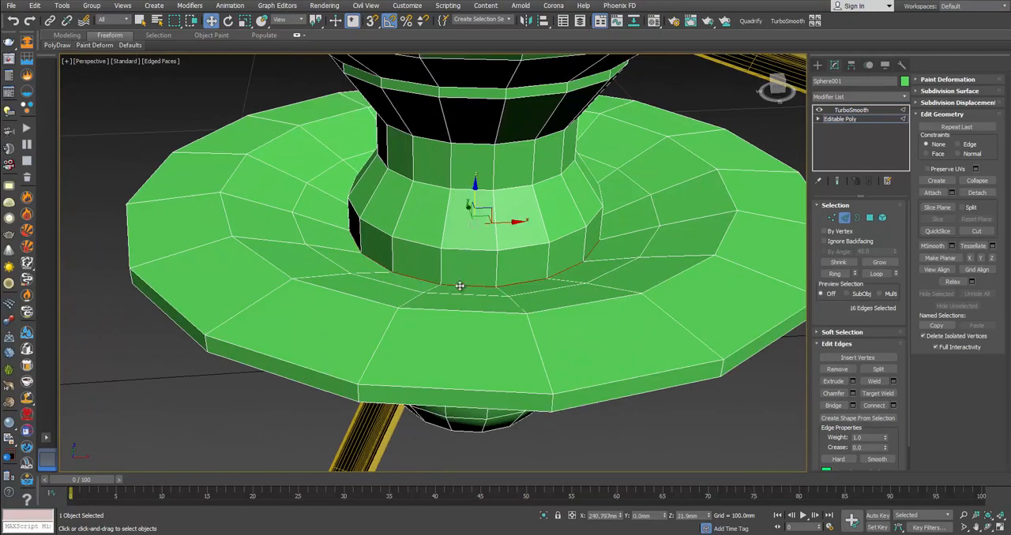
double_click(474, 251, "ctrl")
middle_click_drag(530, 223, 528, 313)
middle_click_drag(528, 313, 528, 257, "alt")
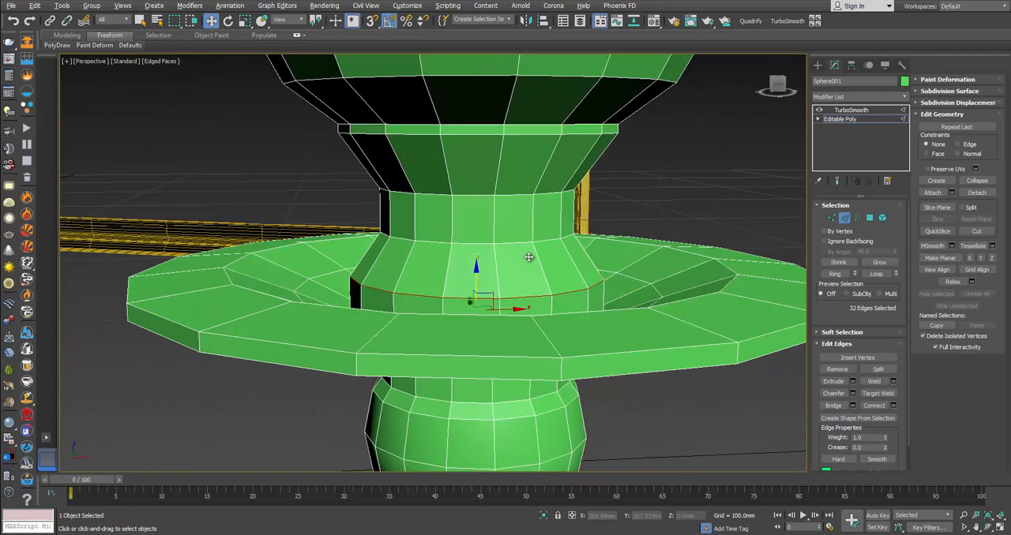
left_click(852, 393)
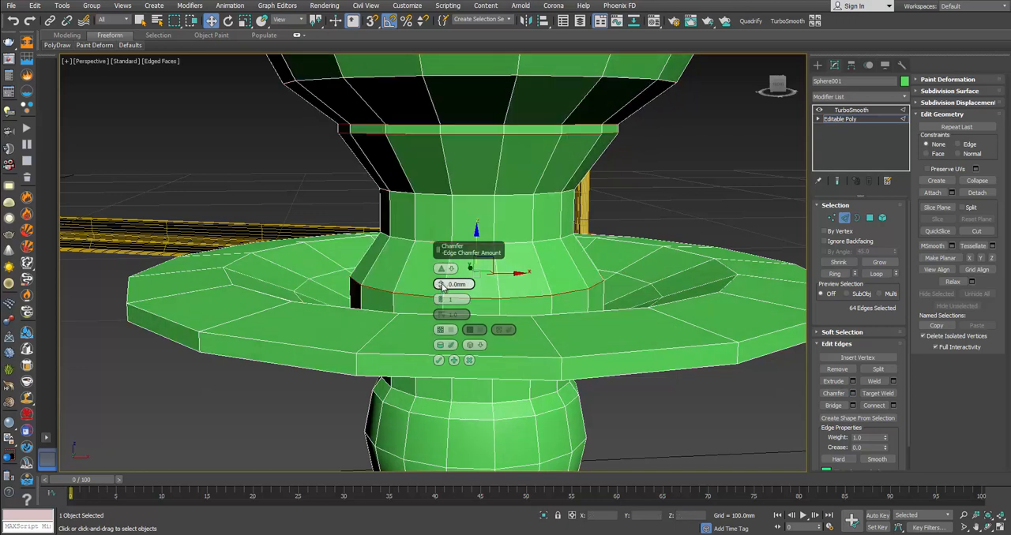
left_click(438, 360)
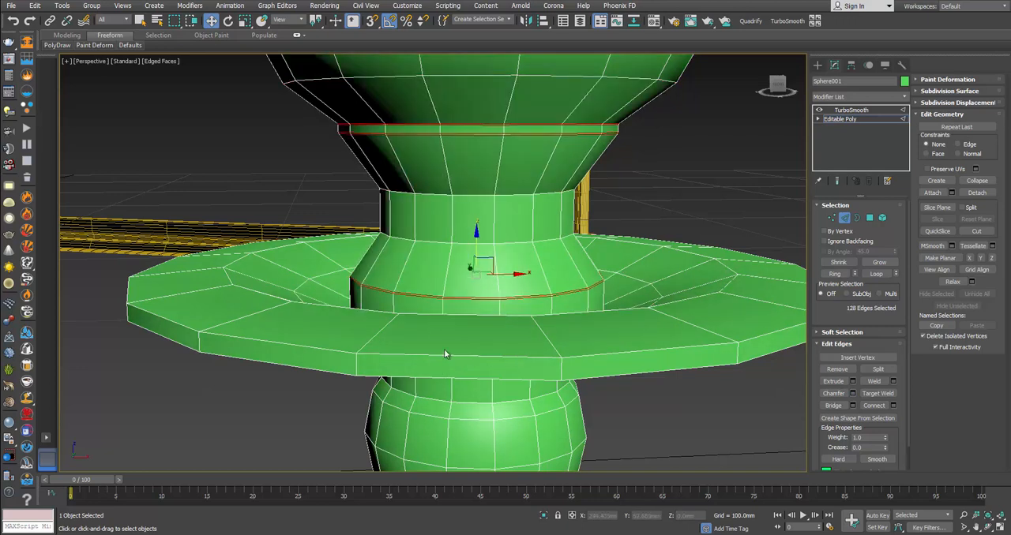
middle_click_drag(507, 266, 525, 339)
left_click(843, 218)
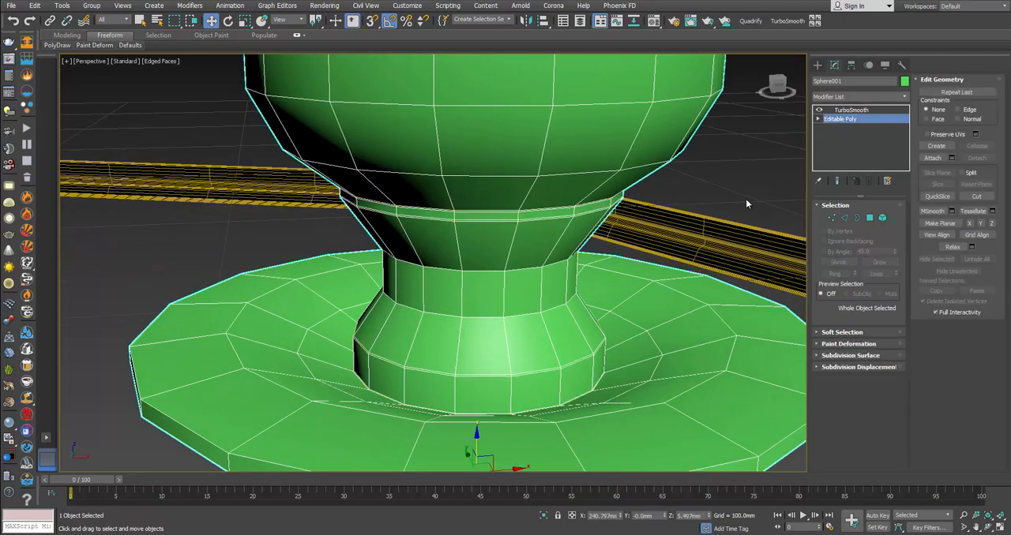
Step: Save the scene in the scenes folder under the file name Chandelier
key("ctrl+s")
left_click(267, 25)
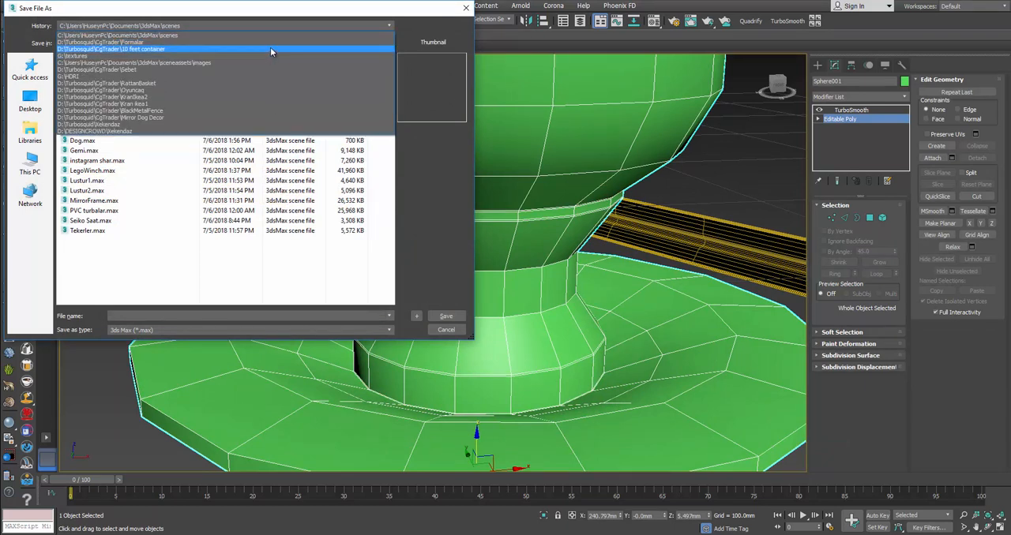
left_click(186, 316)
type("Chandelier")
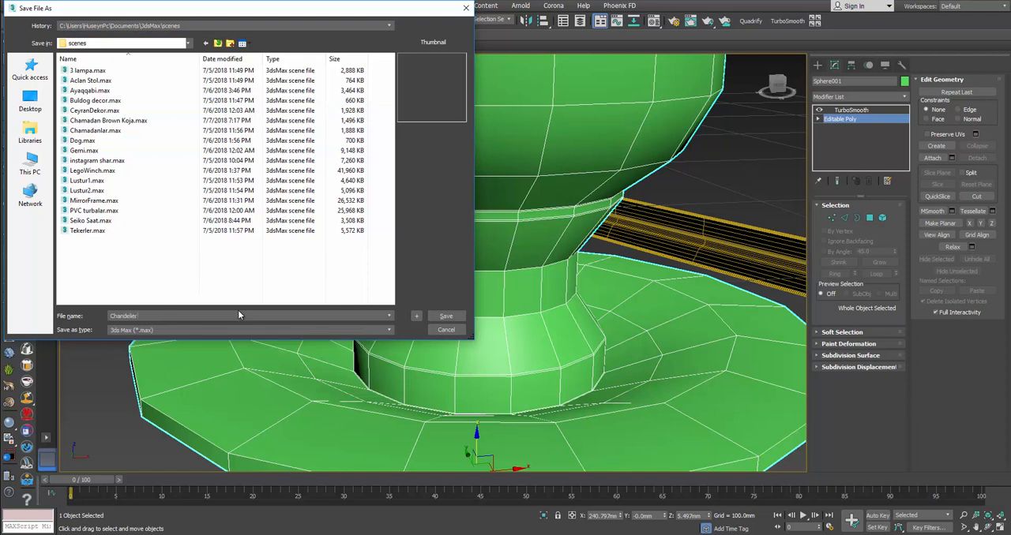
key("Return")
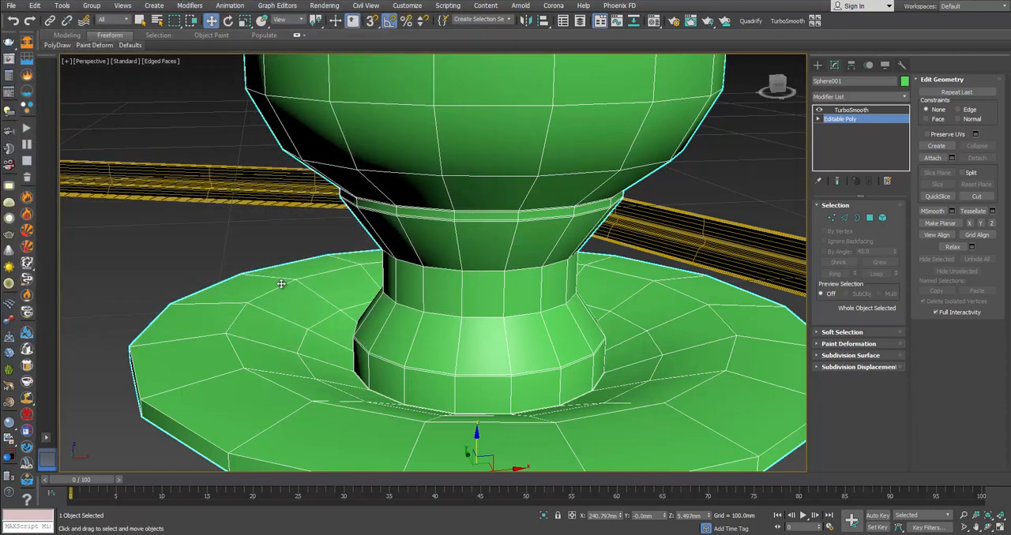
Step: Deselect the candle holder and turn off edged faces to examine its smoothed shape
scroll(400, 282, "down", 4)
middle_click_drag(422, 268, 433, 308)
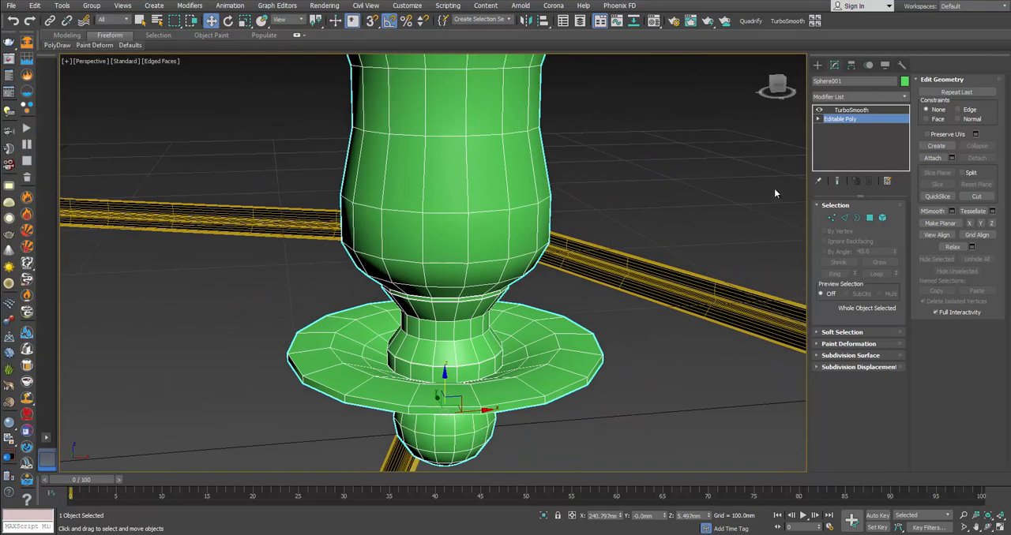
left_click(773, 188)
scroll(623, 197, "up", 2)
key("F4")
scroll(619, 214, "down", 5)
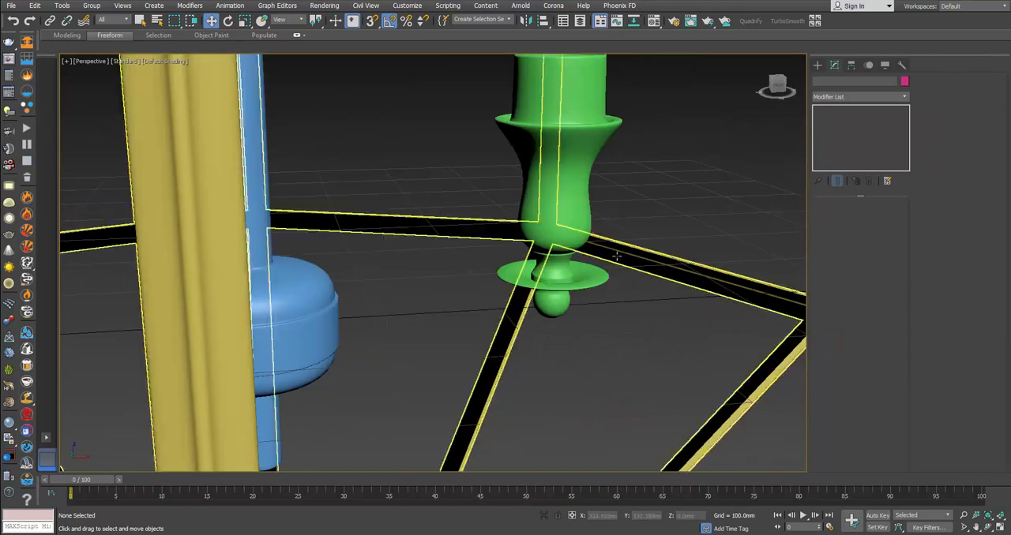
Step: Chamfer the two edge loops at the ball's neck and both edge loops around the saucer's outer rim
middle_click_drag(615, 259, 604, 249, "alt")
scroll(567, 275, "up", 4)
key("alt+Tab")
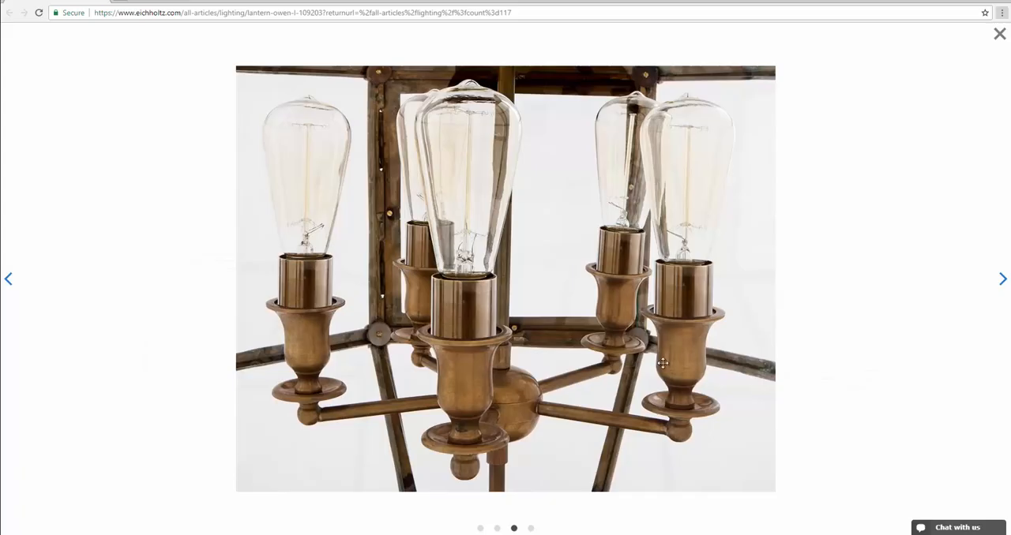
key("alt+Tab")
left_click(577, 255)
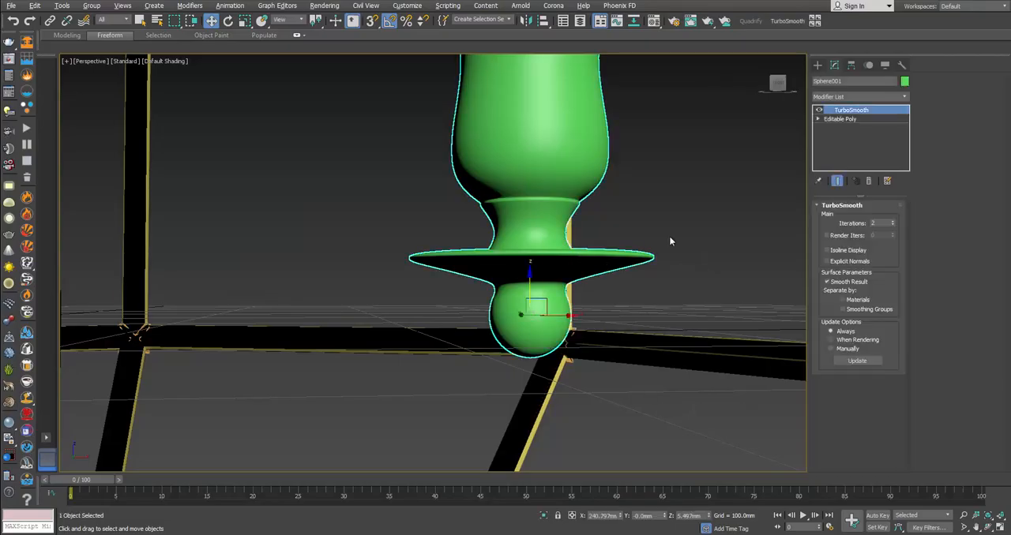
left_click(844, 118)
key("F4")
scroll(537, 273, "up", 2)
scroll(537, 272, "up", 2)
key("2")
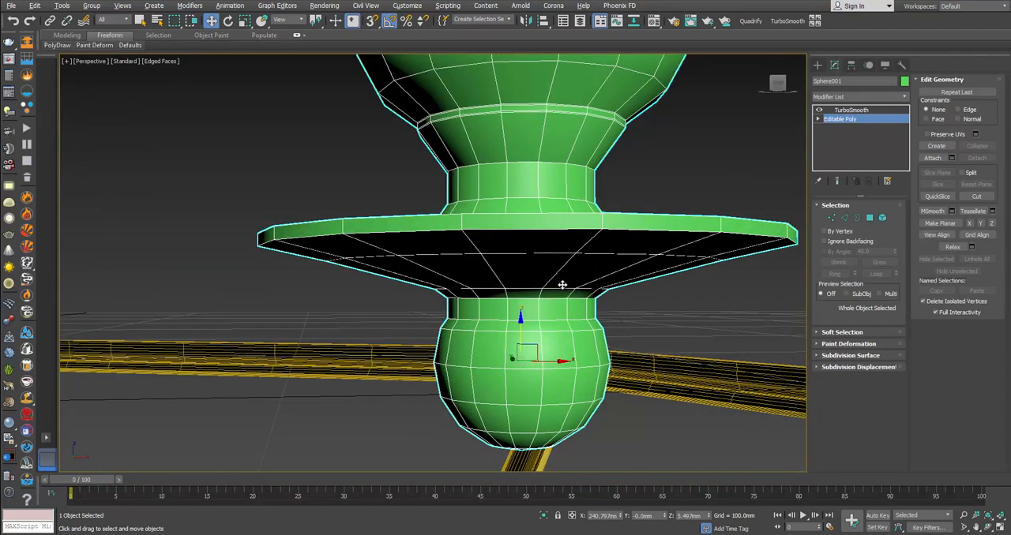
double_click(499, 321)
double_click(526, 298, "ctrl")
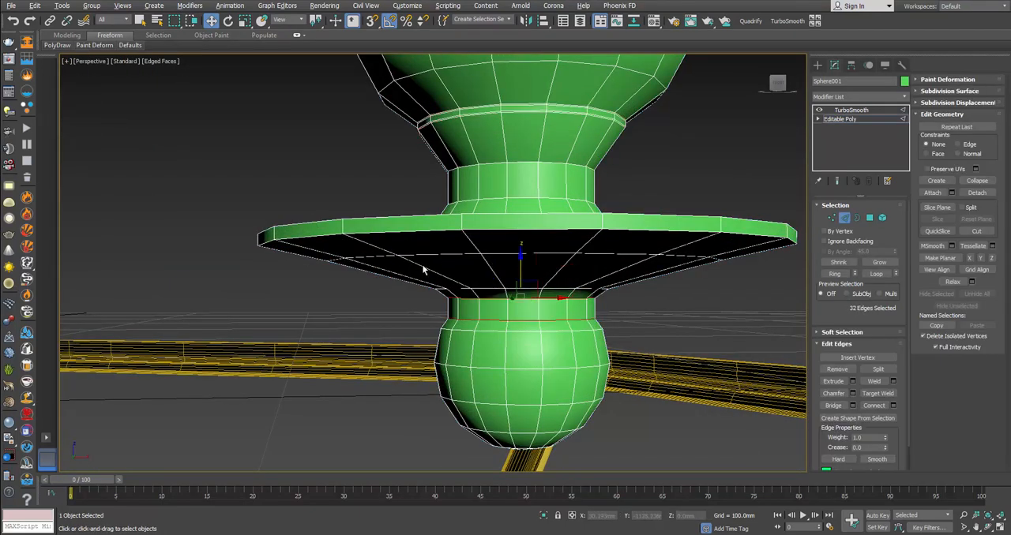
double_click(306, 230, "ctrl")
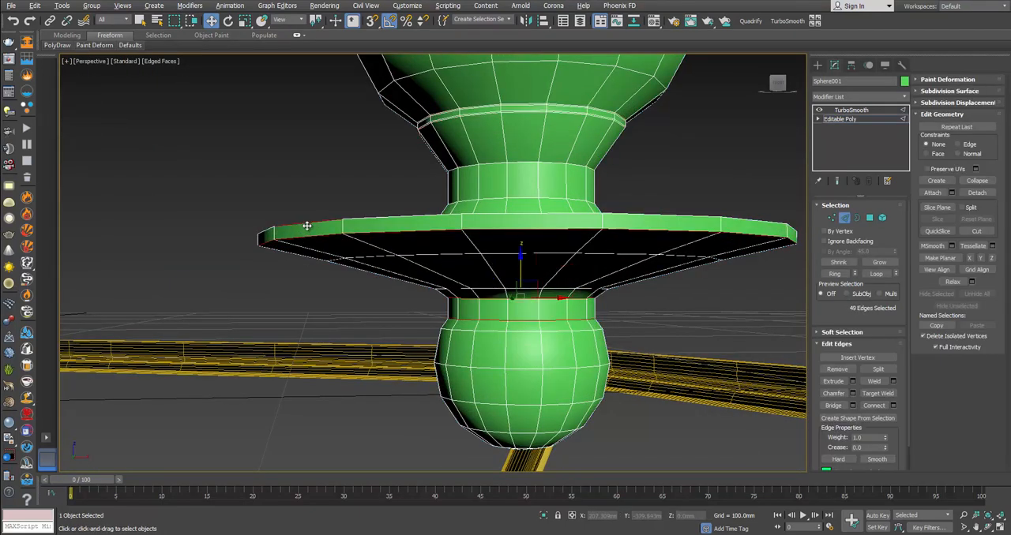
double_click(306, 225, "ctrl")
left_click(853, 393)
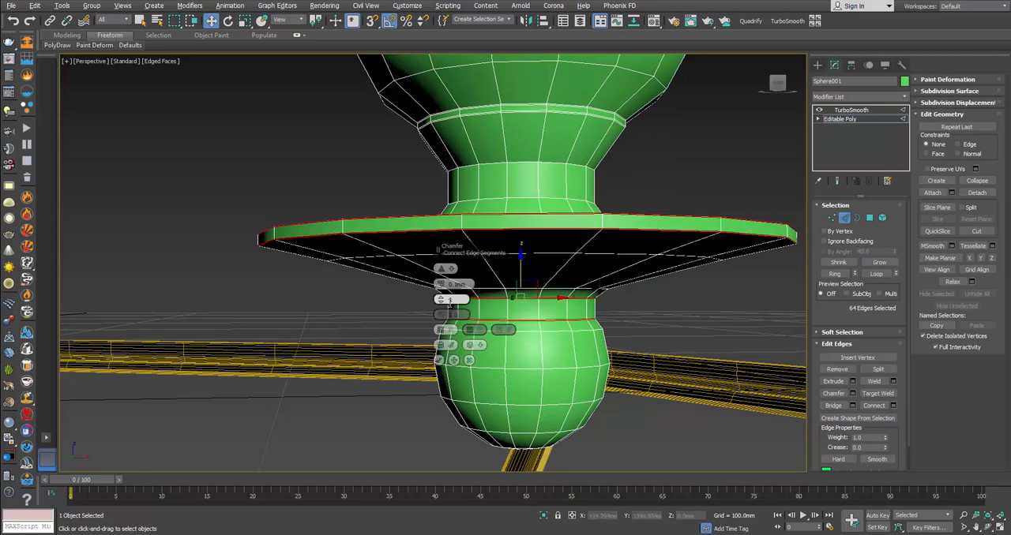
left_click(440, 362)
Step: Scale the middle edge loop on the saucer's upper surface outward, closer to the rim, following the reference photo
middle_click_drag(440, 361, 332, 282, "alt")
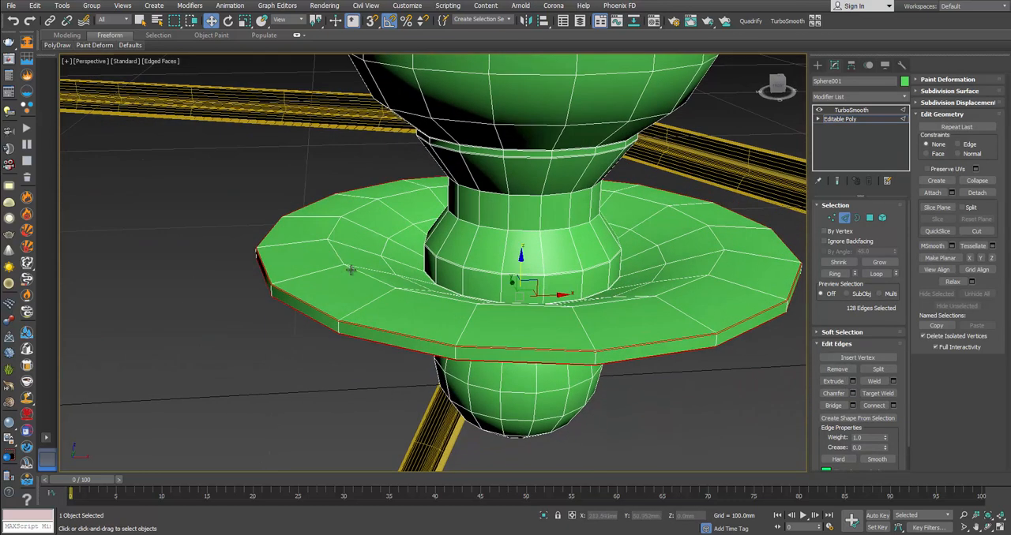
double_click(351, 268)
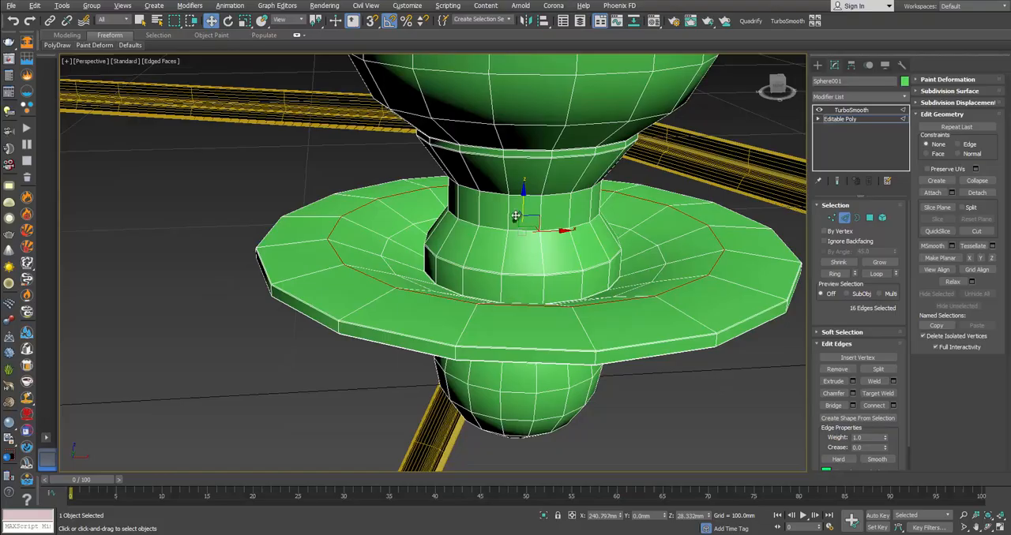
key("r")
left_click_drag(521, 226, 523, 202)
key("w")
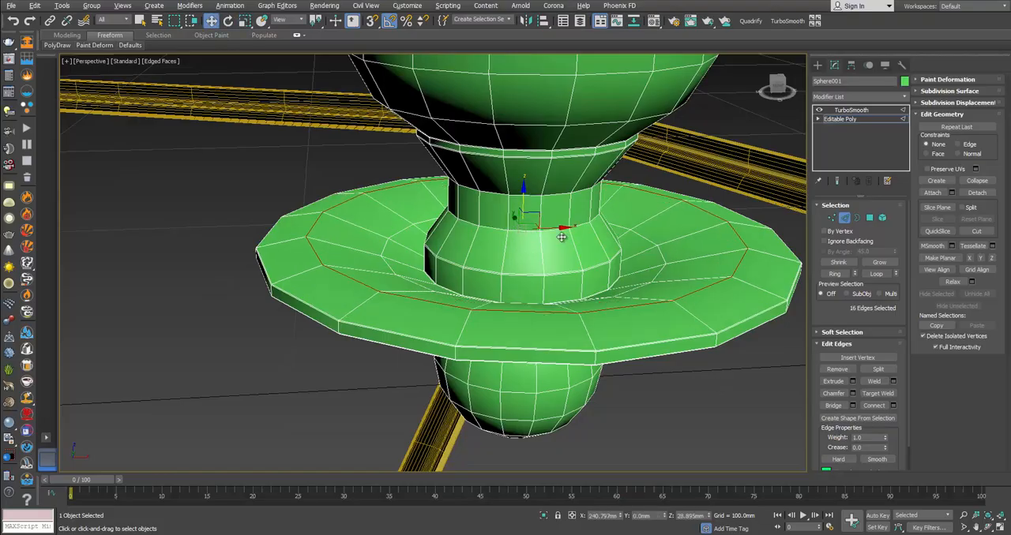
Step: Chamfer the scaled loop on the saucer's upper surface with a wider amount, finish edge editing and deselect the holder
left_click(852, 393)
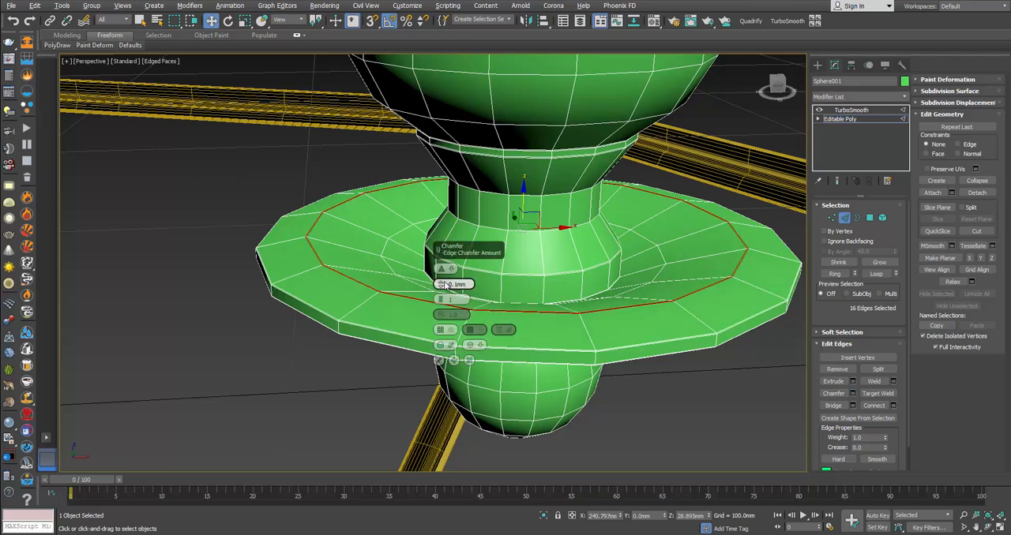
left_click_drag(444, 284, 414, 284)
middle_click_drag(413, 284, 682, 255, "alt")
left_click(439, 361)
left_click(844, 219)
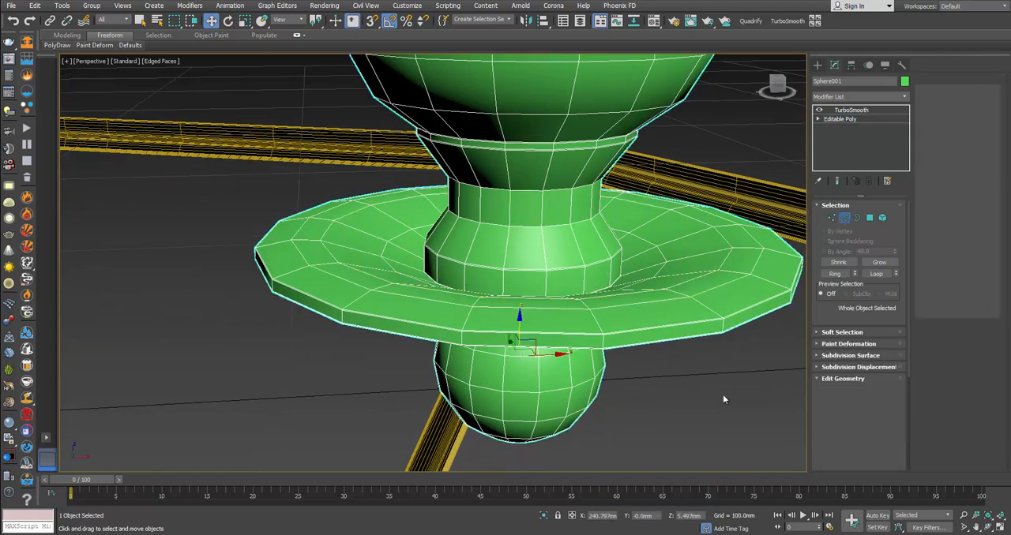
left_click(725, 399)
Step: Chamfer the inner and outer edge loops on the top of the cup's rim
middle_click_drag(675, 318, 664, 381)
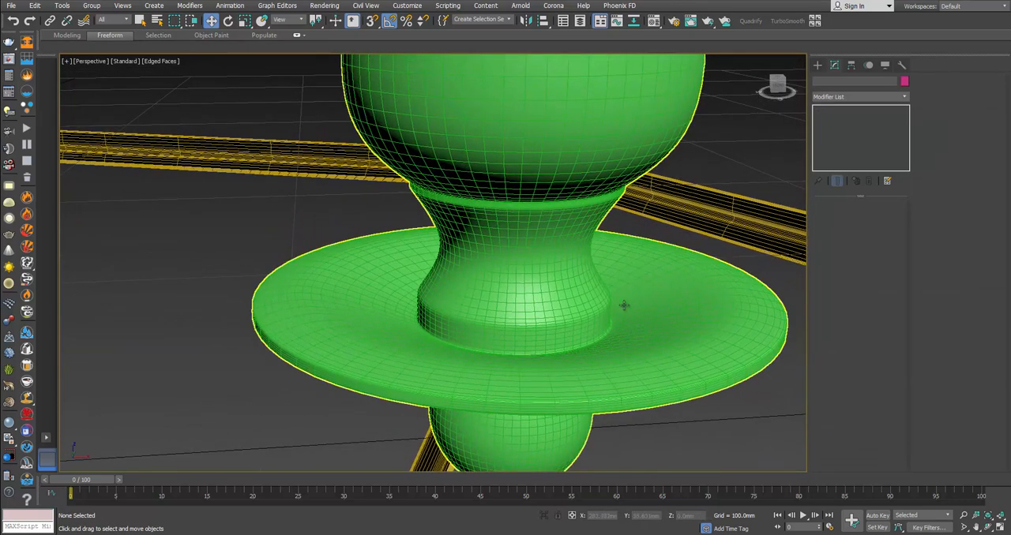
middle_click_drag(618, 280, 618, 413)
scroll(606, 397, "down", 4)
middle_click_drag(588, 260, 587, 361)
scroll(587, 361, "up", 2)
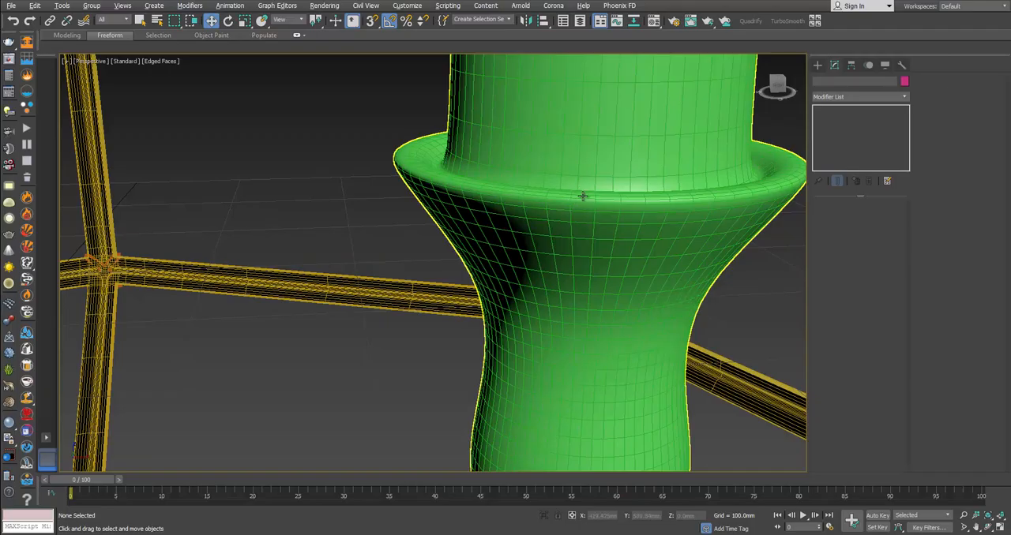
left_click(582, 197)
left_click(839, 118)
key("2")
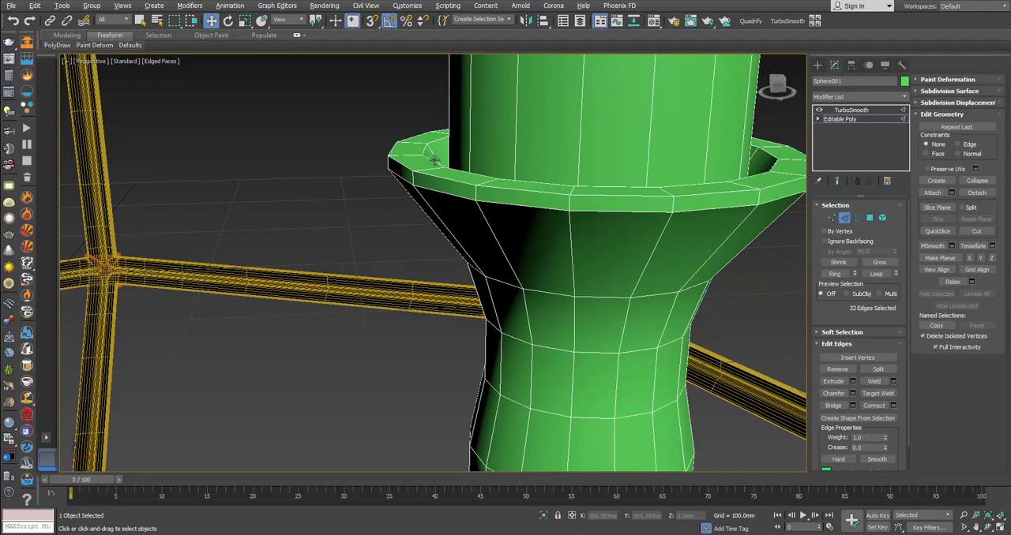
double_click(433, 159)
double_click(412, 179, "ctrl")
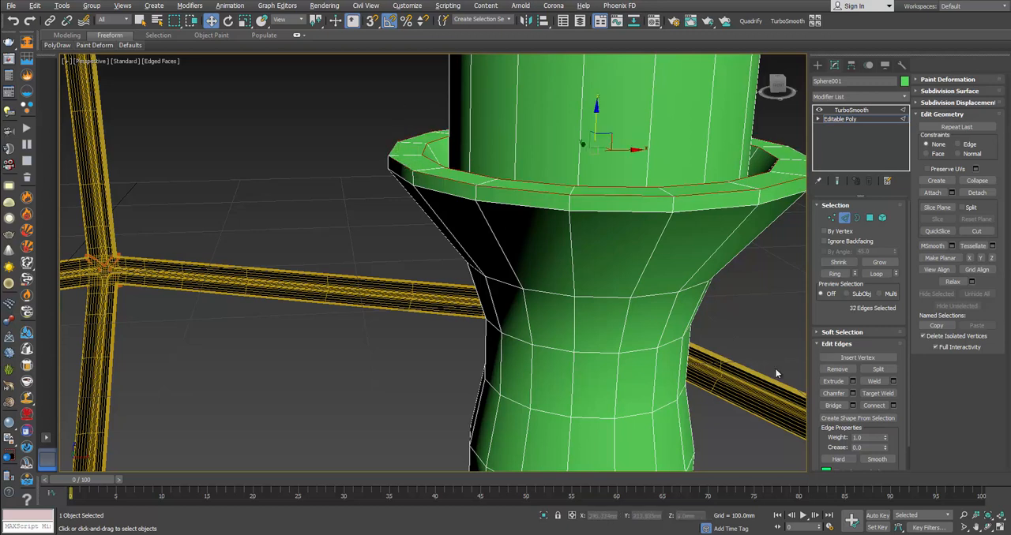
left_click(852, 395)
left_click_drag(441, 284, 441, 293)
left_click(440, 361)
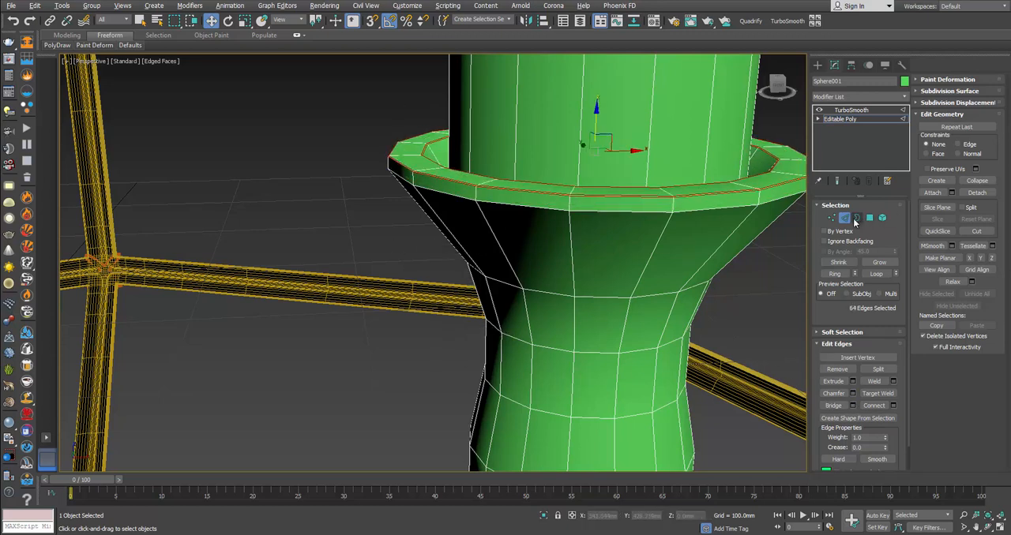
Step: Check the smoothed cup rim and remove the lower edge loop of its outer band together with its vertices
left_click(851, 110)
middle_click_drag(553, 315, 521, 316, "alt")
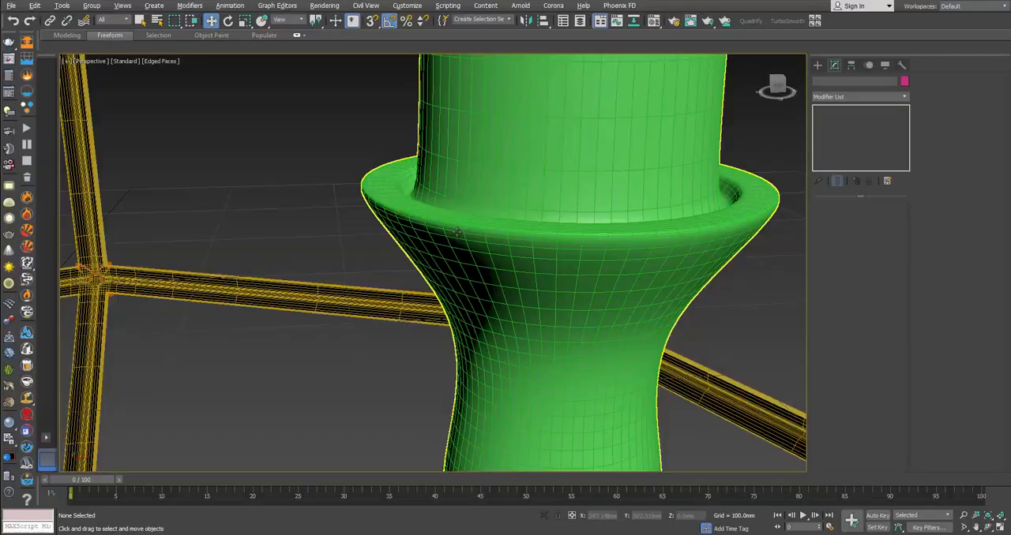
left_click(539, 249)
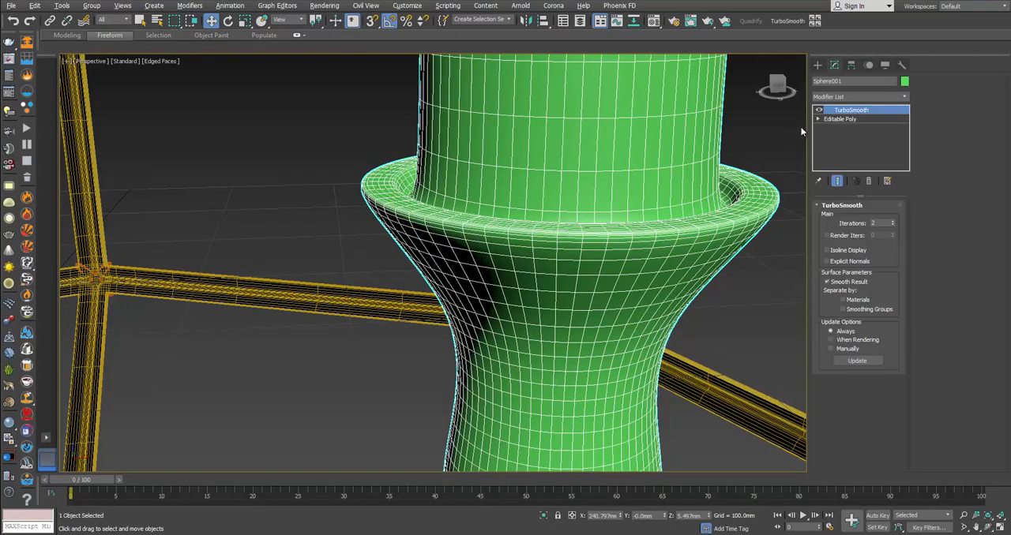
left_click(845, 122)
middle_click_drag(455, 235, 436, 219, "alt")
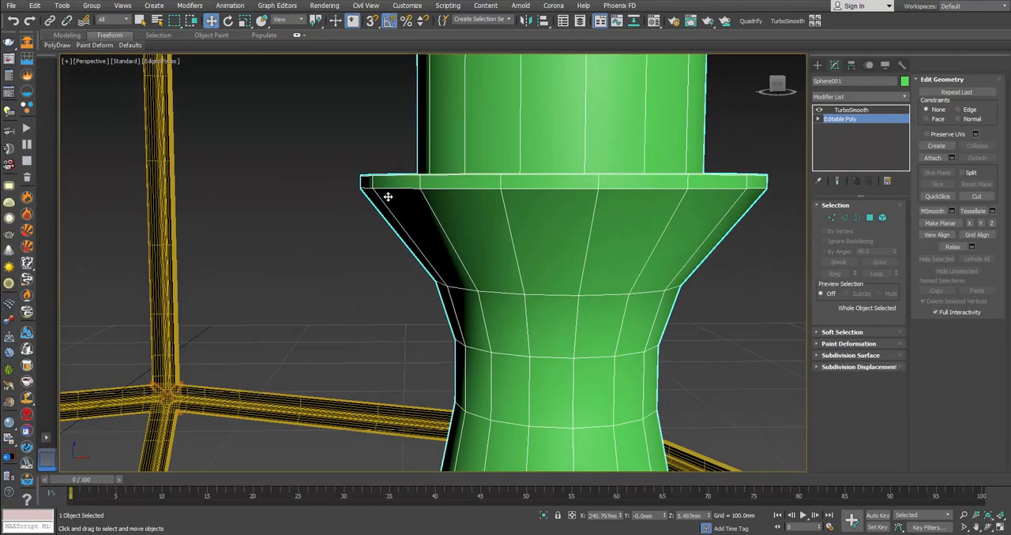
key("2")
left_click(393, 189)
double_click(390, 188)
key("ctrl+BackSpace")
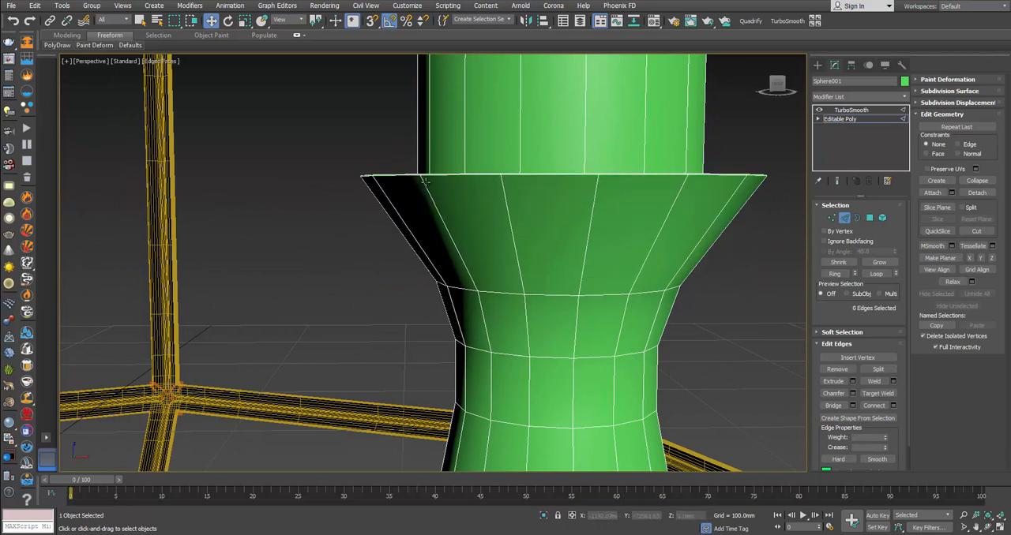
middle_click_drag(459, 202, 468, 241, "alt")
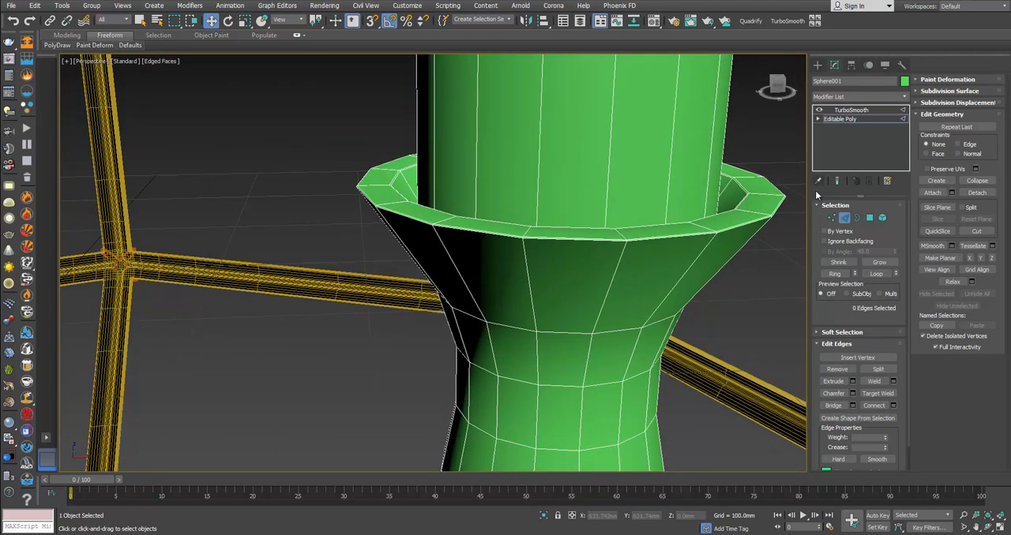
left_click(842, 221)
left_click(748, 241)
Step: Split the mesh along the edge loop where the bulb socket meets the inside of the cup
scroll(732, 219, "down", 4)
middle_click_drag(731, 219, 620, 236)
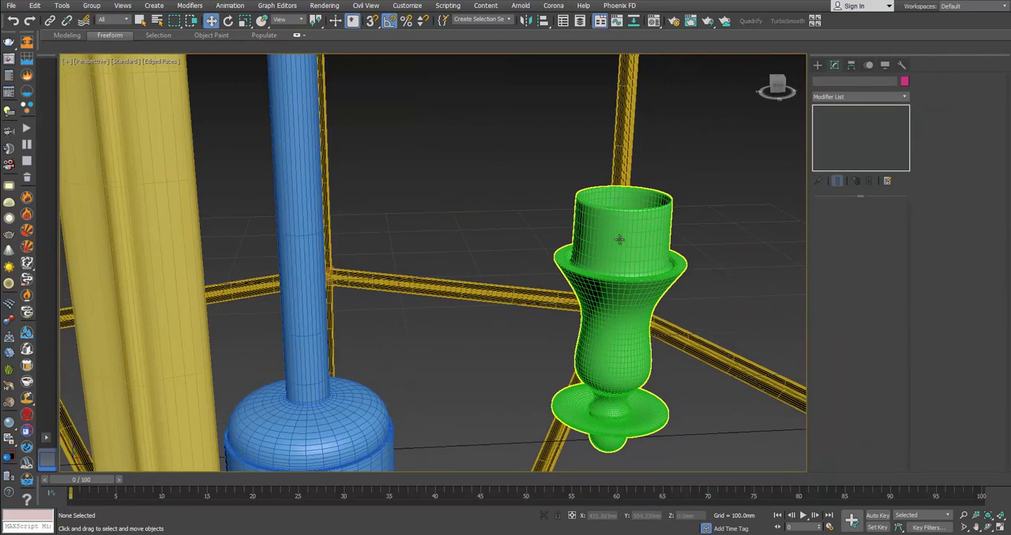
scroll(619, 233, "up", 4)
left_click(567, 279)
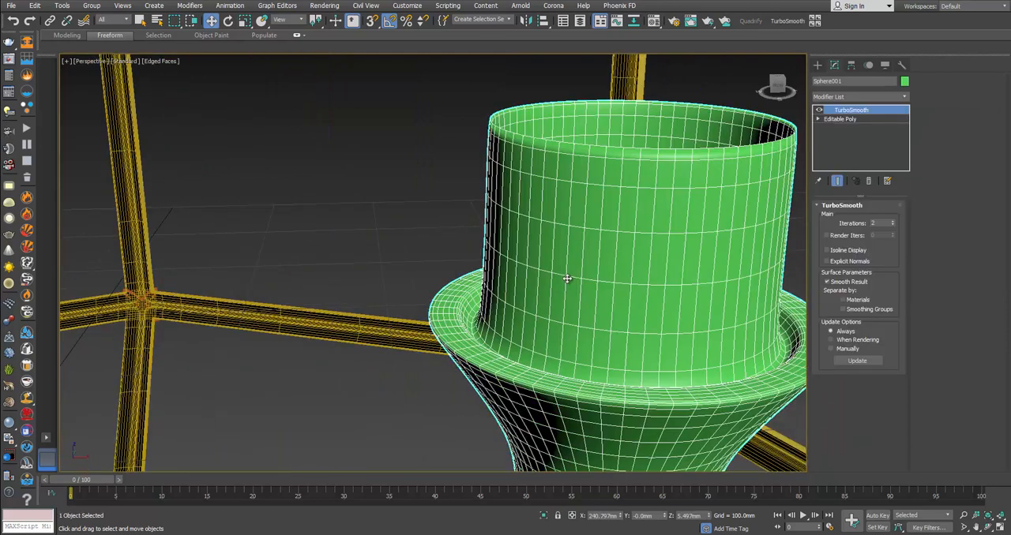
left_click(841, 119)
middle_click_drag(573, 294, 447, 251, "alt")
key("2")
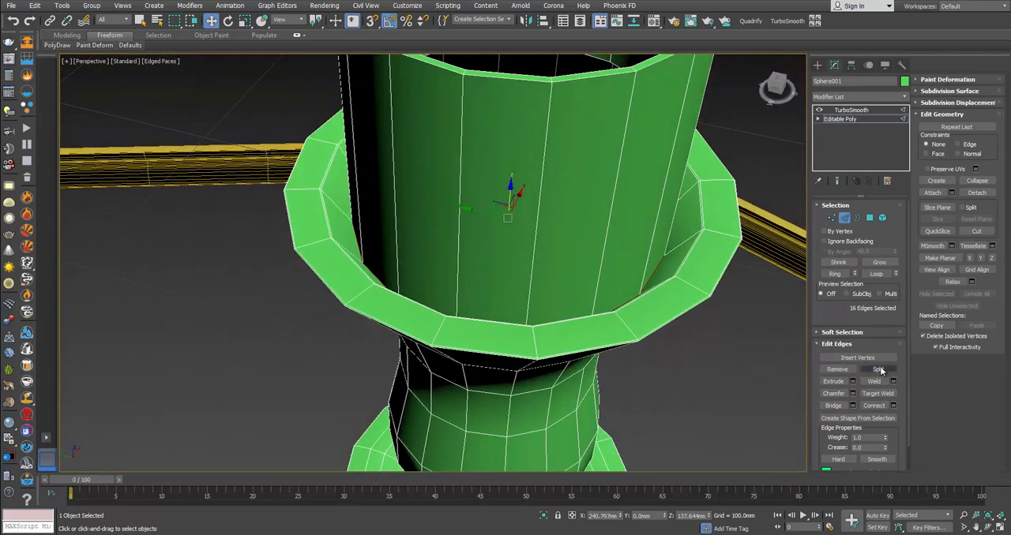
left_click(845, 222)
left_click(747, 309)
Step: Connect the ring of short edges across the socket's top rim with two loops pushed toward its inner and outer borders
scroll(705, 314, "down", 5)
middle_click_drag(680, 305, 566, 302, "alt")
scroll(566, 302, "up", 3)
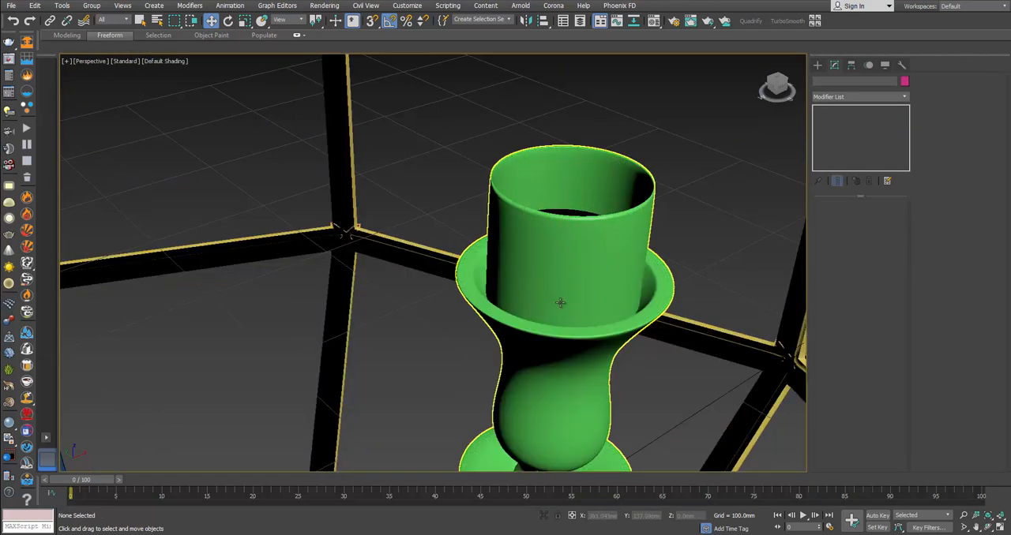
left_click(593, 268)
scroll(639, 196, "up", 6)
left_click(840, 119)
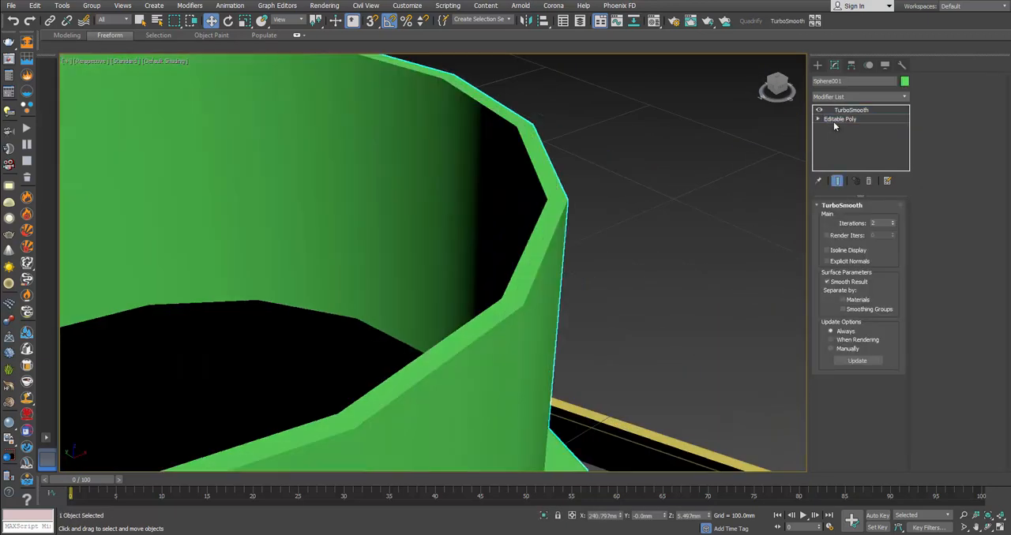
key("F4")
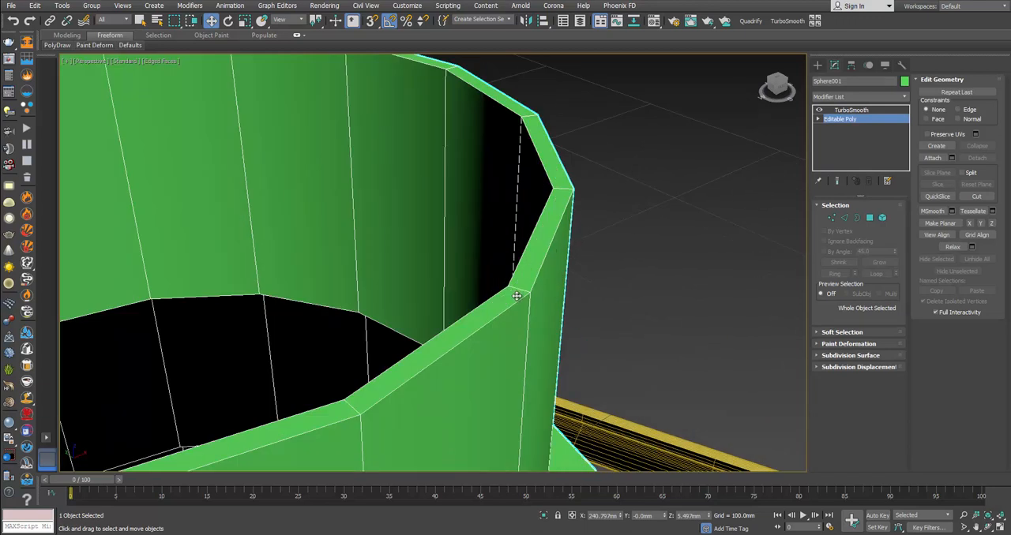
key("2")
left_click(524, 291)
middle_click_drag(500, 289, 687, 213, "alt")
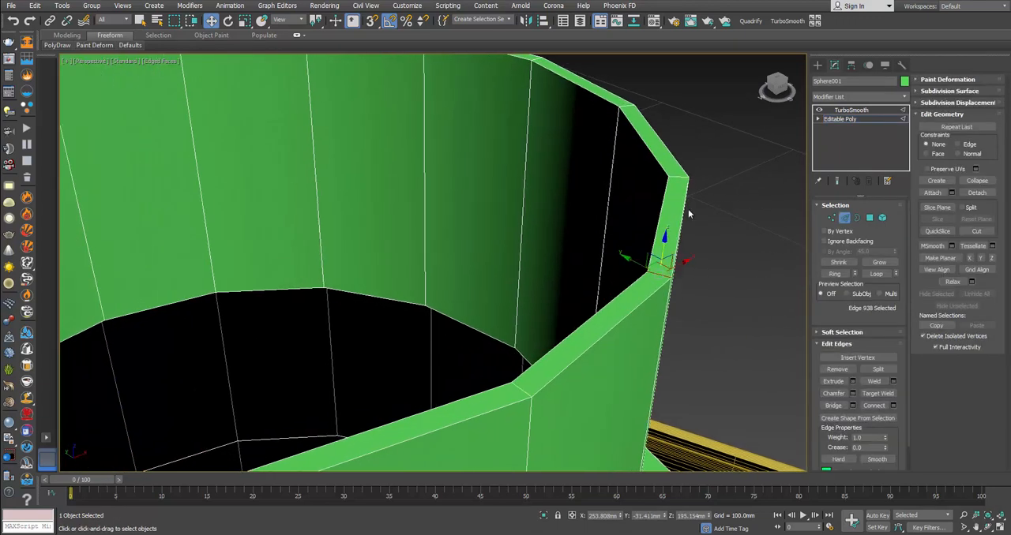
left_click(834, 273)
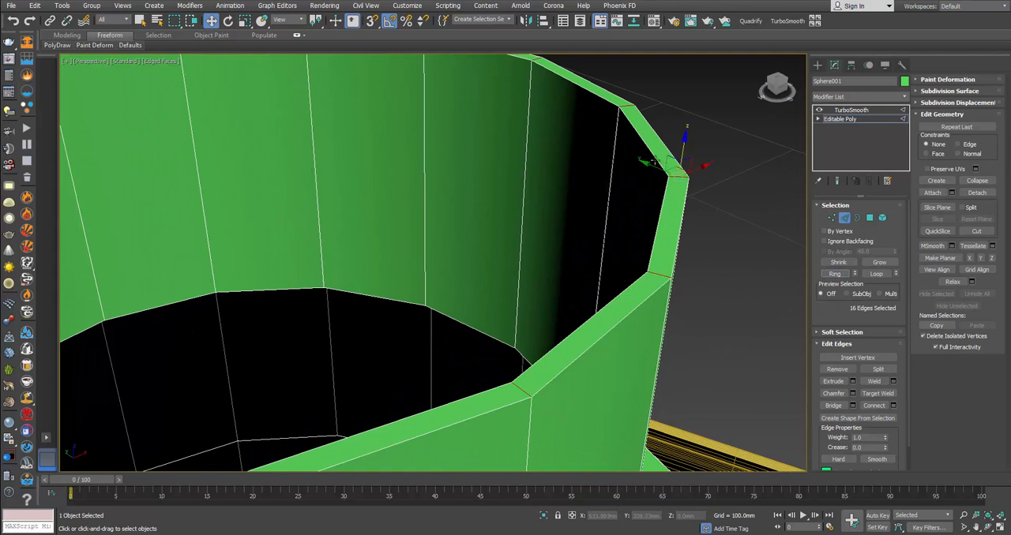
scroll(672, 188, "down", 3)
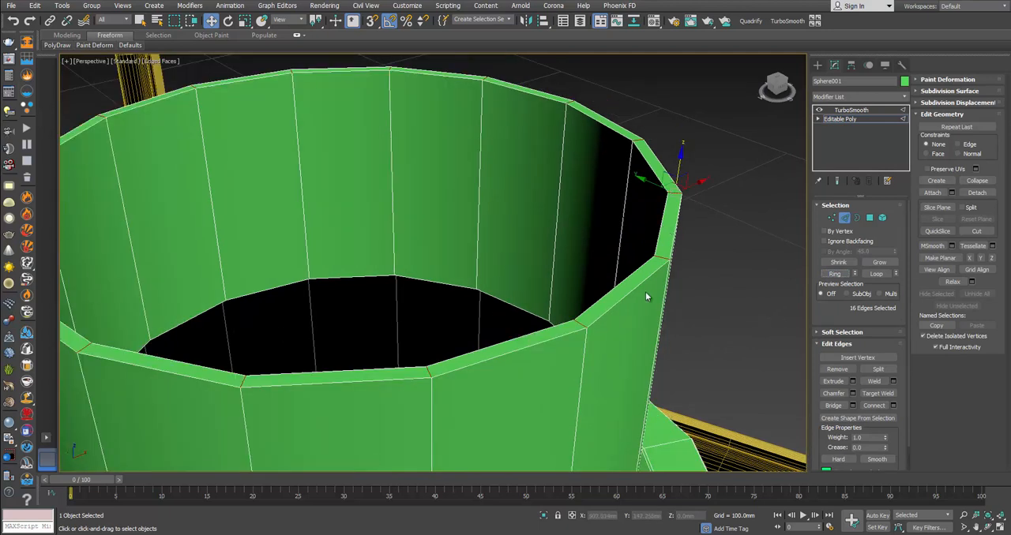
left_click(893, 405)
left_click_drag(440, 269, 472, 97)
left_click(439, 315)
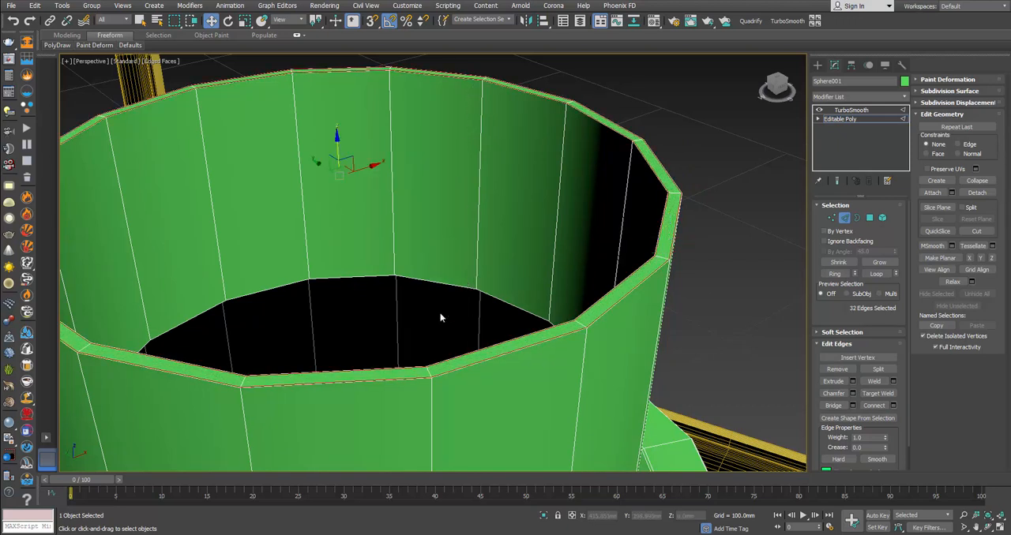
left_click(843, 218)
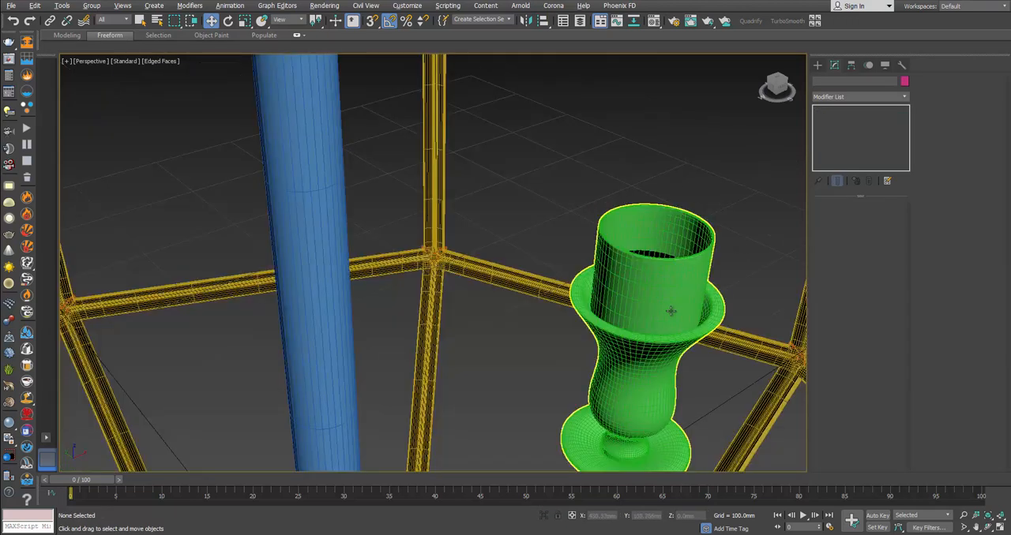
Step: Turn off edged faces and compare the whole smoothed candle holder with the reference photo
middle_click_drag(670, 311, 634, 261, "alt")
scroll(669, 286, "down", 3)
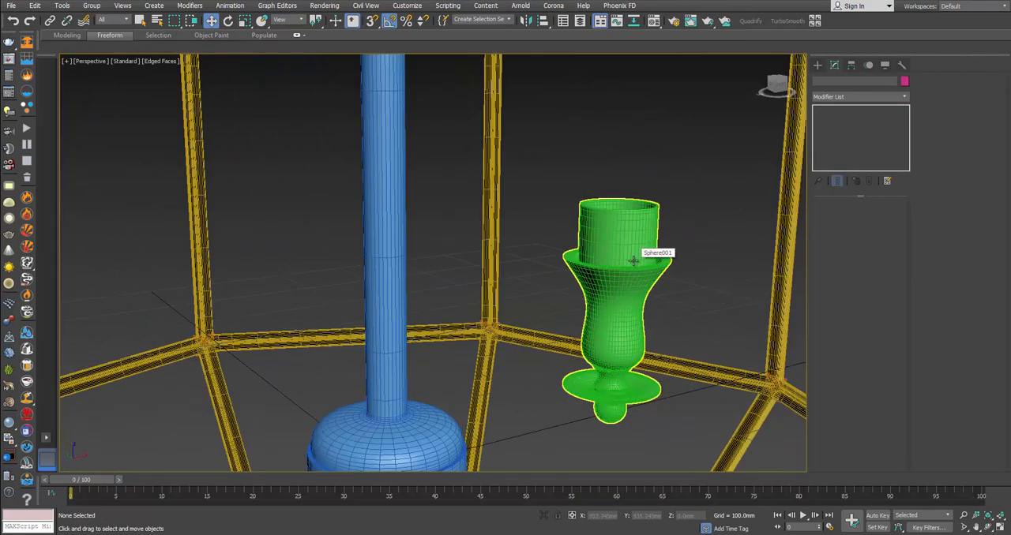
key("F4")
key("alt+Tab")
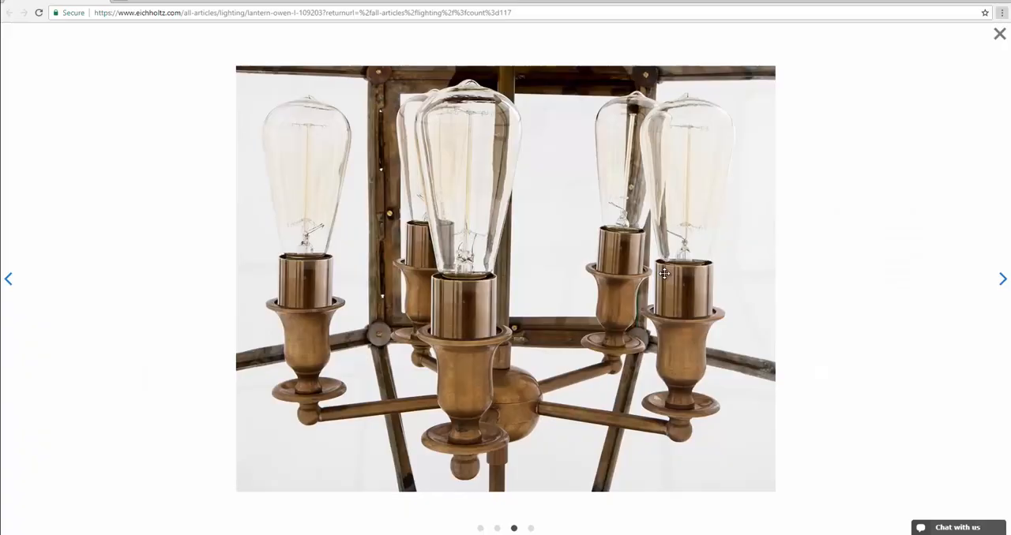
key("alt+Tab")
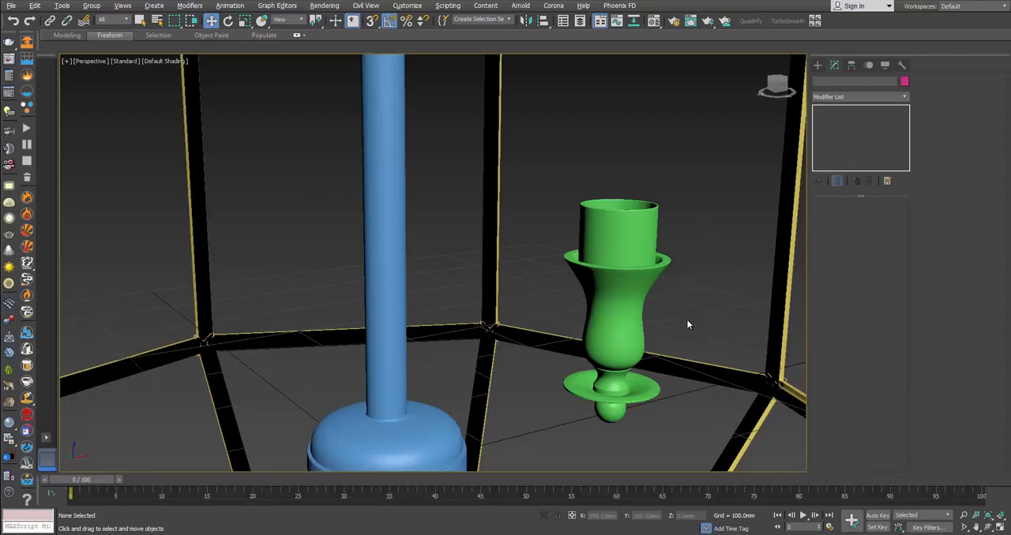
key("alt+Tab")
Step: Check the candle holder against the reference photo and show its unsmoothed Editable Poly mesh with edged faces
key("alt+Tab")
left_click(649, 386)
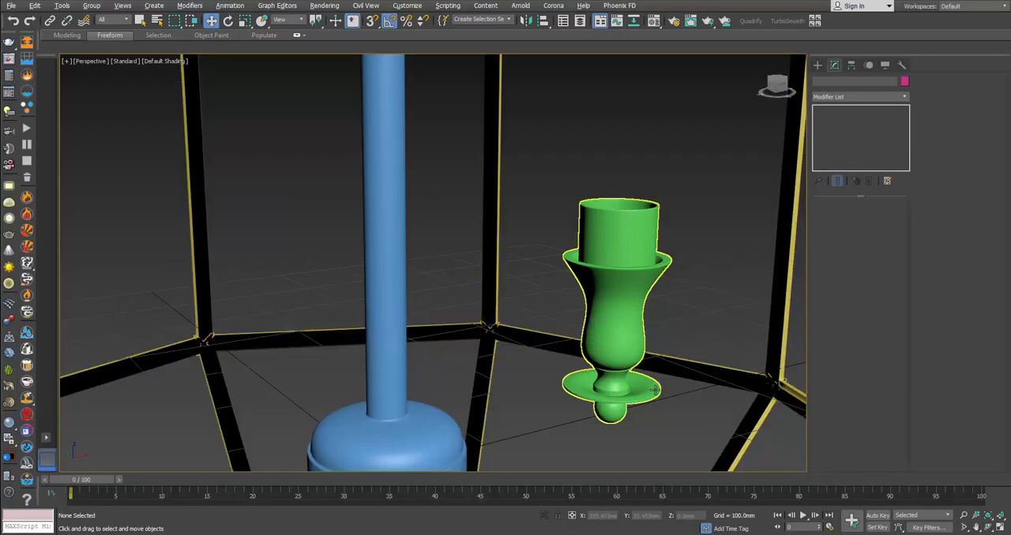
key("alt+Tab")
key("alt+Tab")
mouse_move(649, 386)
middle_mouse_down("alt")
mouse_move(632, 390)
mouse_move(644, 369)
mouse_move(640, 386)
middle_mouse_up("alt")
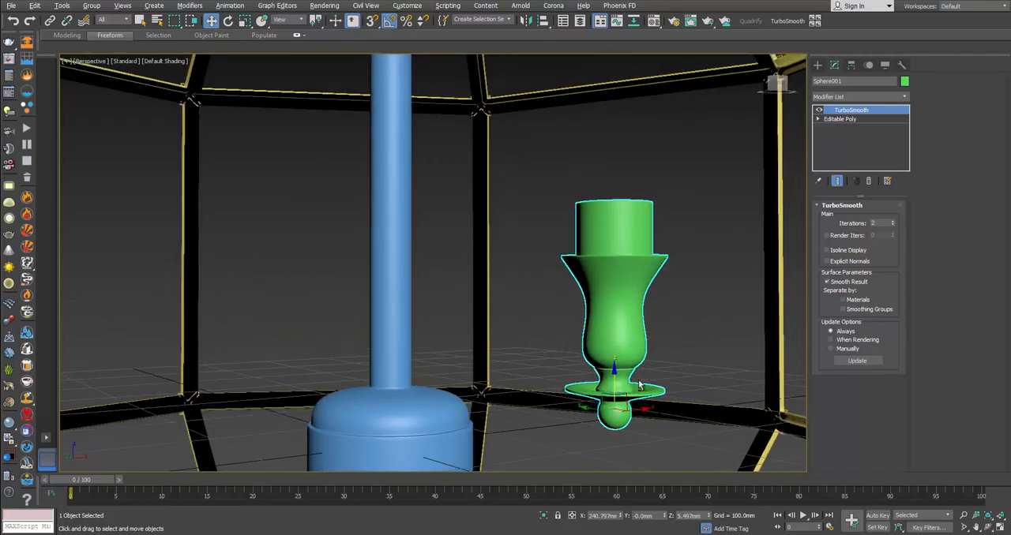
left_click(840, 118)
key("F4")
scroll(651, 280, "up", 8)
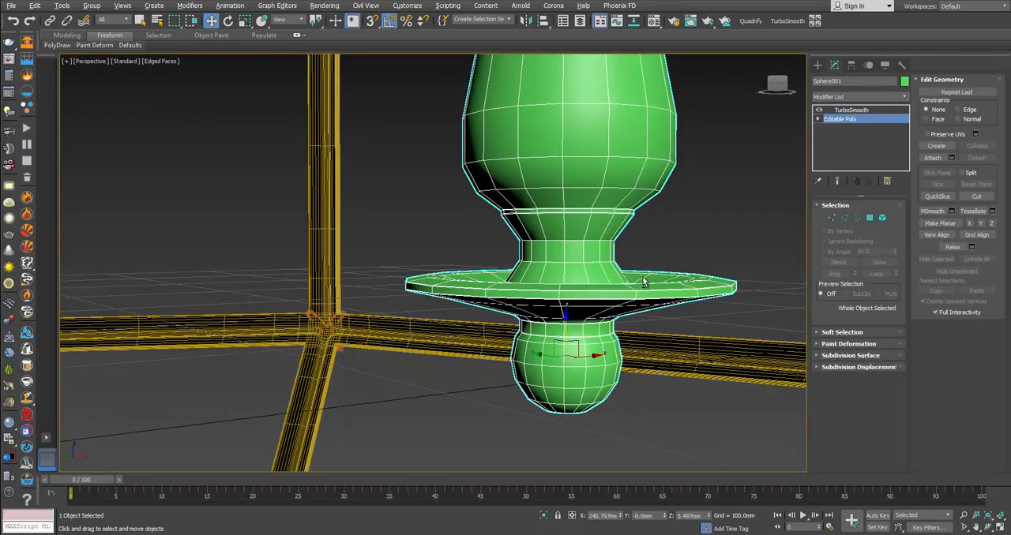
Step: Scale the edge loop on the underside of the candle holder's saucer inward and lower it in the Front view
left_click(844, 218)
middle_click_drag(754, 253, 700, 255, "alt")
key("alt+w")
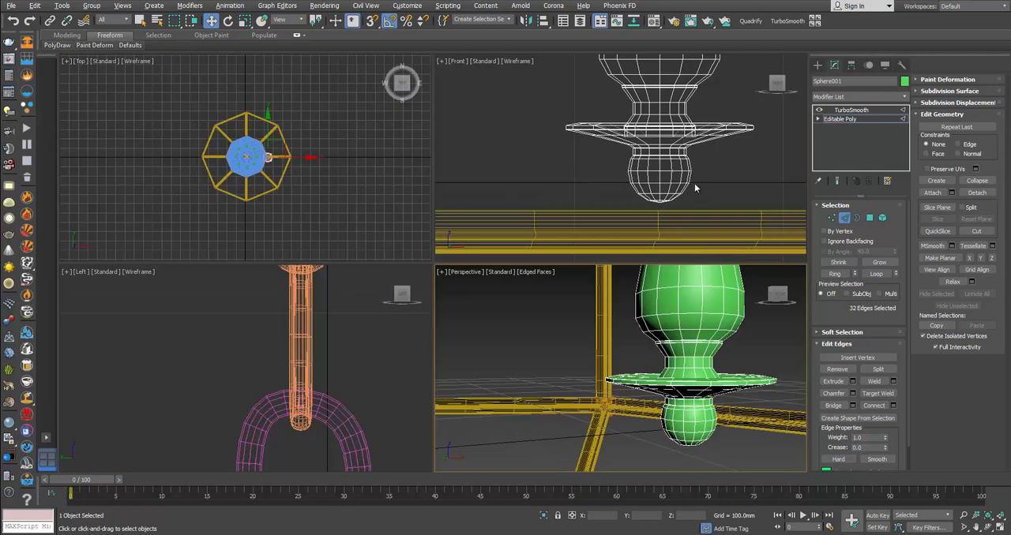
scroll(642, 142, "up", 3)
middle_click_drag(642, 139, 596, 173)
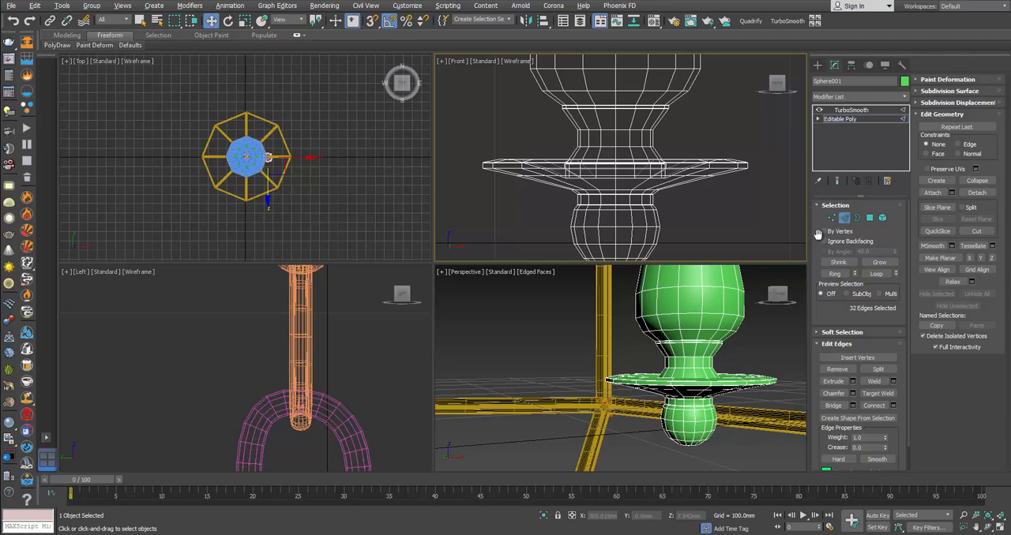
scroll(571, 204, "up", 2)
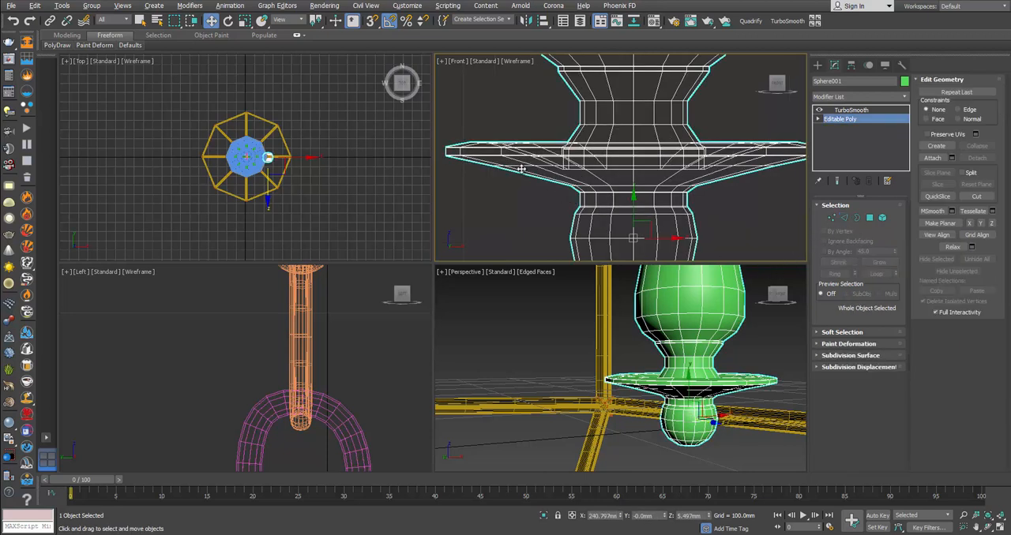
double_click(590, 166)
key("r")
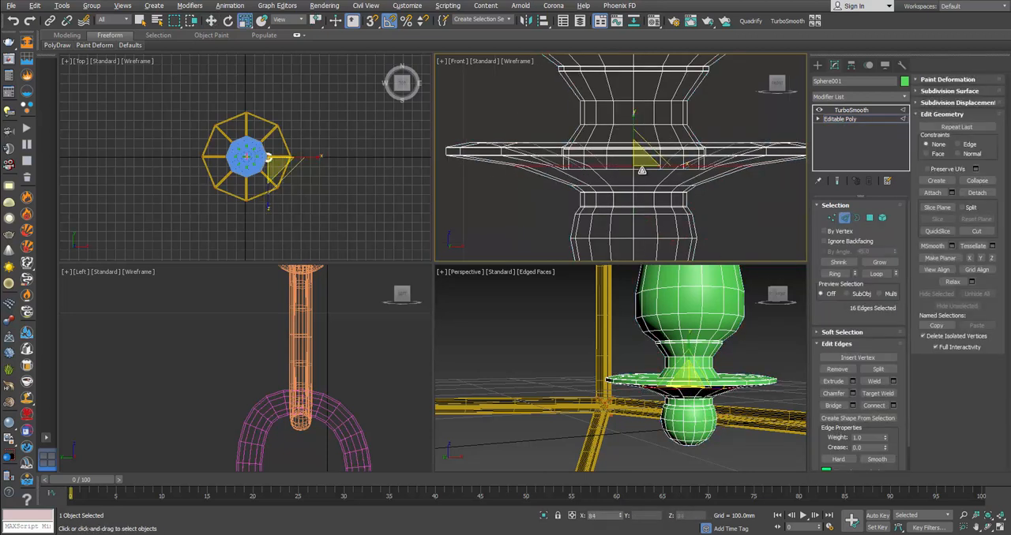
key("w")
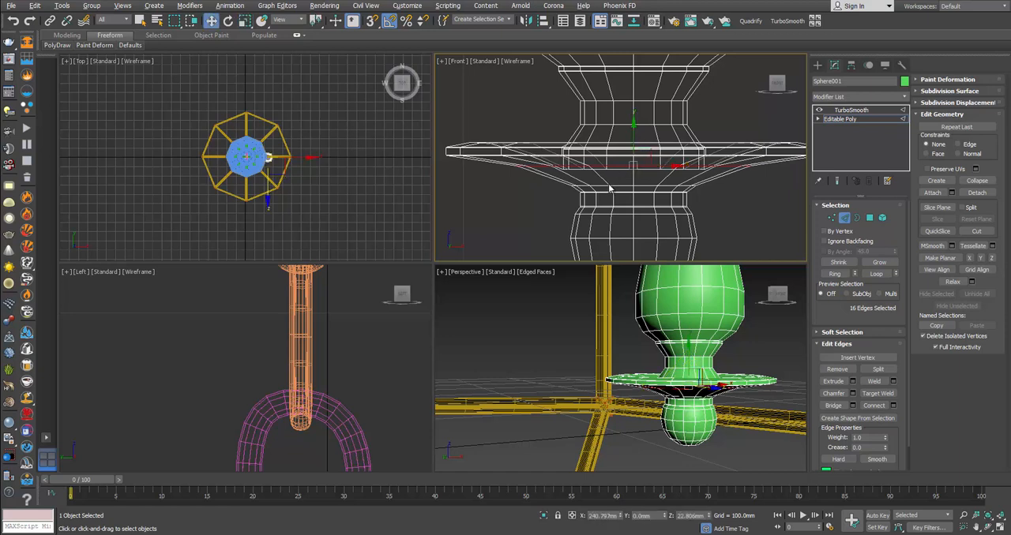
left_click_drag(633, 144, 634, 159)
left_click(841, 218)
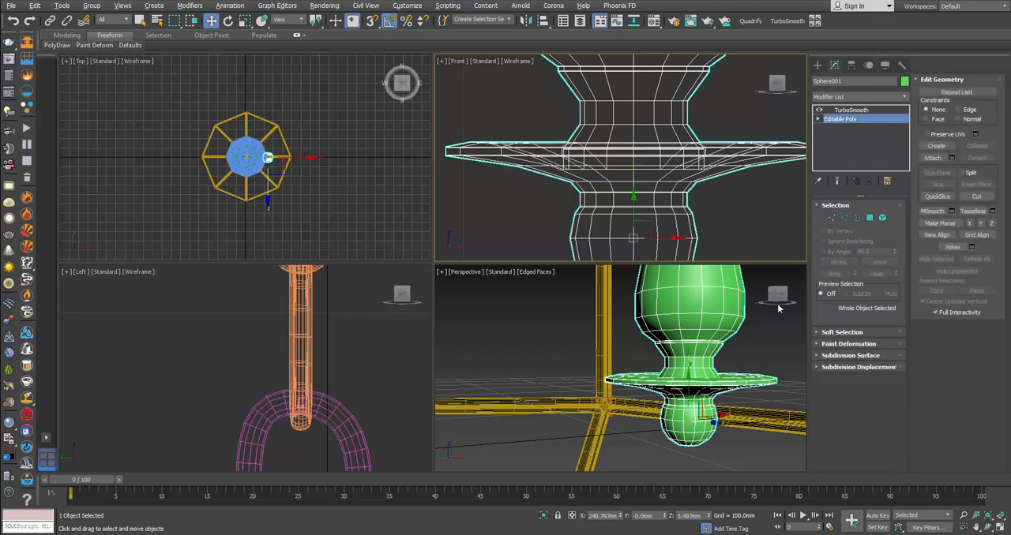
Step: Hide the edged faces and compare the smoothed saucer, cup and socket with the reference photo
left_click(778, 317)
key("alt+w")
key("F4")
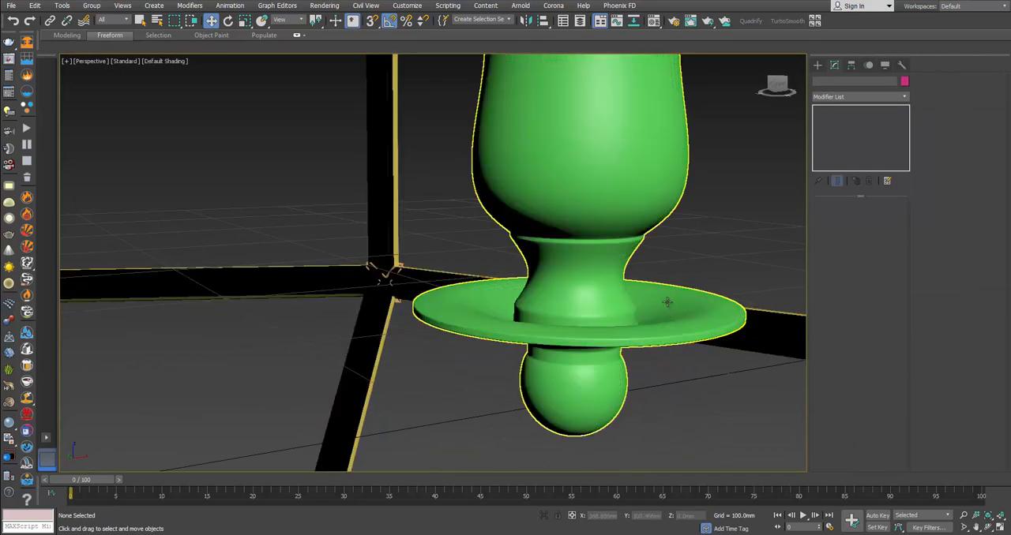
scroll(668, 300, "down", 5)
middle_click_drag(668, 300, 655, 314)
scroll(655, 313, "down", 3)
scroll(654, 313, "up", 3)
scroll(655, 313, "up", 3)
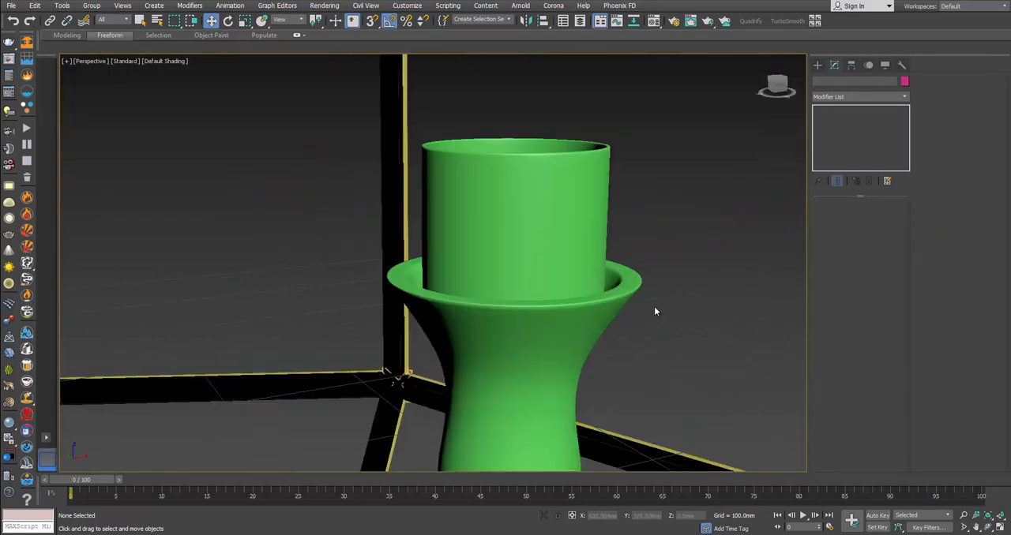
key("alt+Tab")
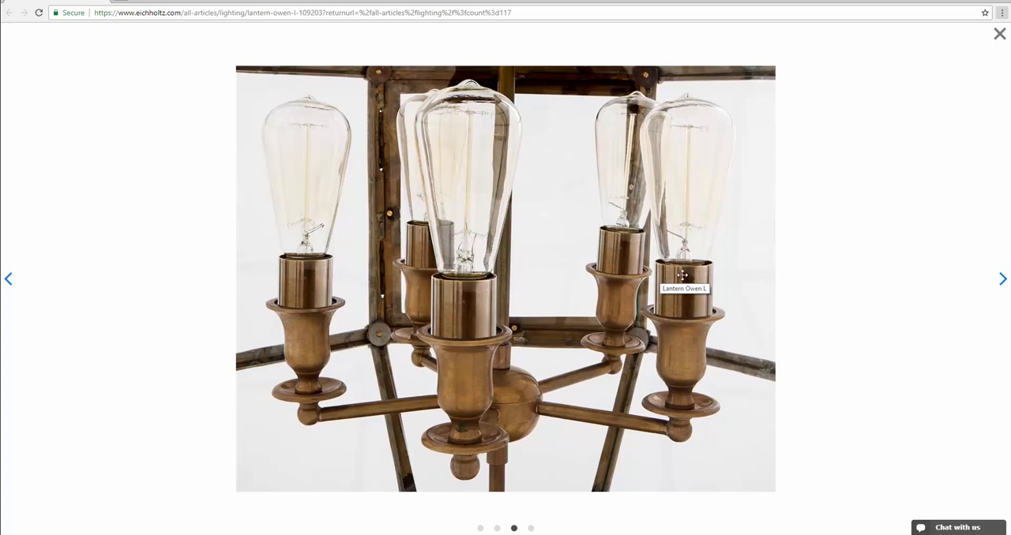
Step: Extend the open border inside the candle holder's socket inward with a scaled-down copy, forming a flat ring
key("alt+Tab")
left_click(545, 216)
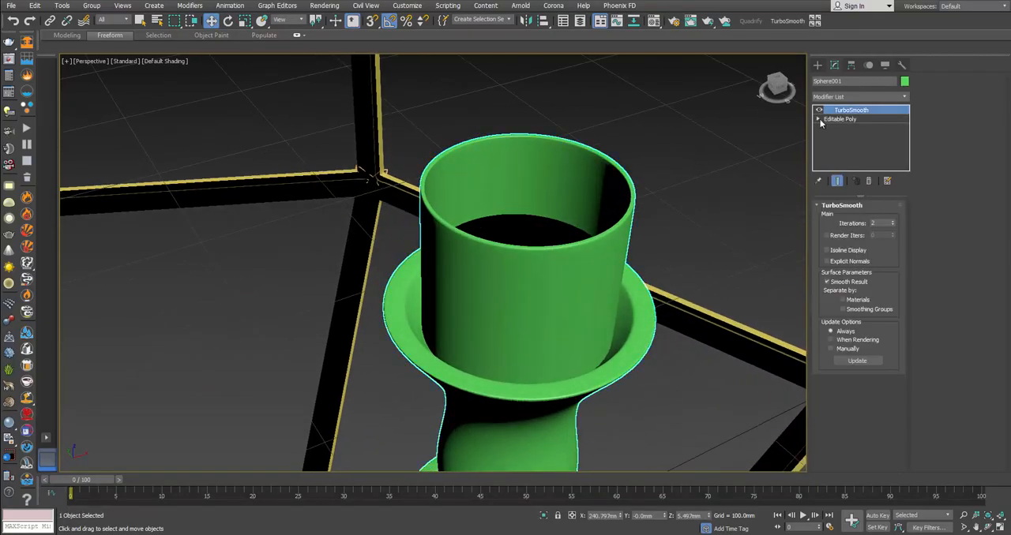
left_click(866, 119)
middle_click_drag(663, 158, 777, 207, "alt")
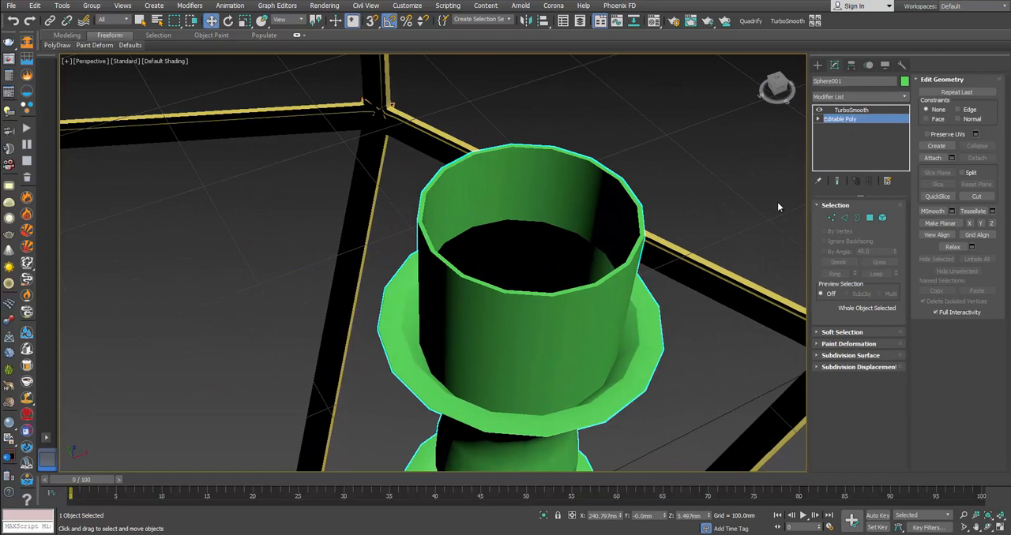
left_click(857, 217)
middle_click_drag(560, 246, 545, 302)
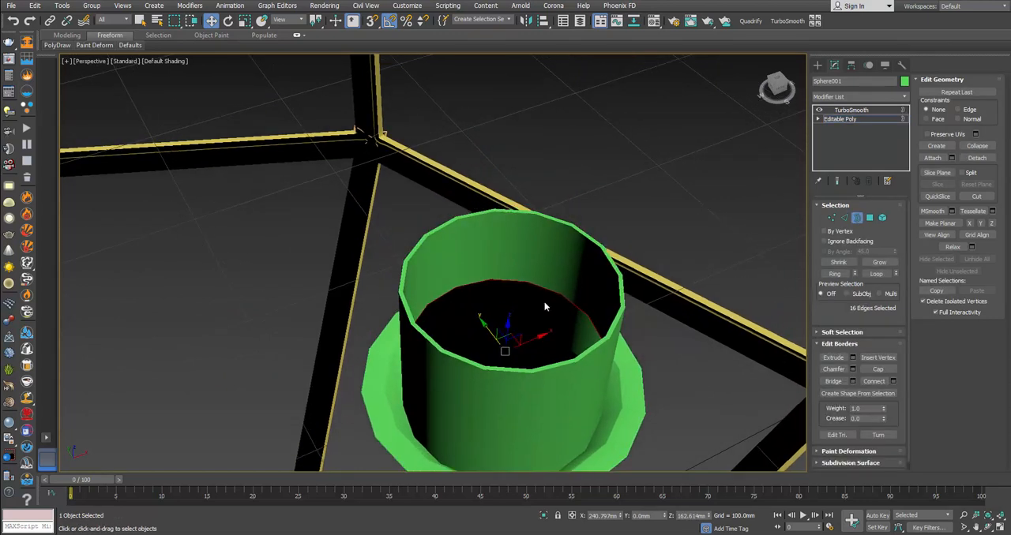
key("r")
mouse_move(505, 353)
left_mouse_down("shift")
mouse_move(519, 373)
mouse_move(507, 360)
left_mouse_up("shift")
Step: Show edged faces and raise a copy of the inner border to form a smaller tube inside the socket
key("F4")
key("w")
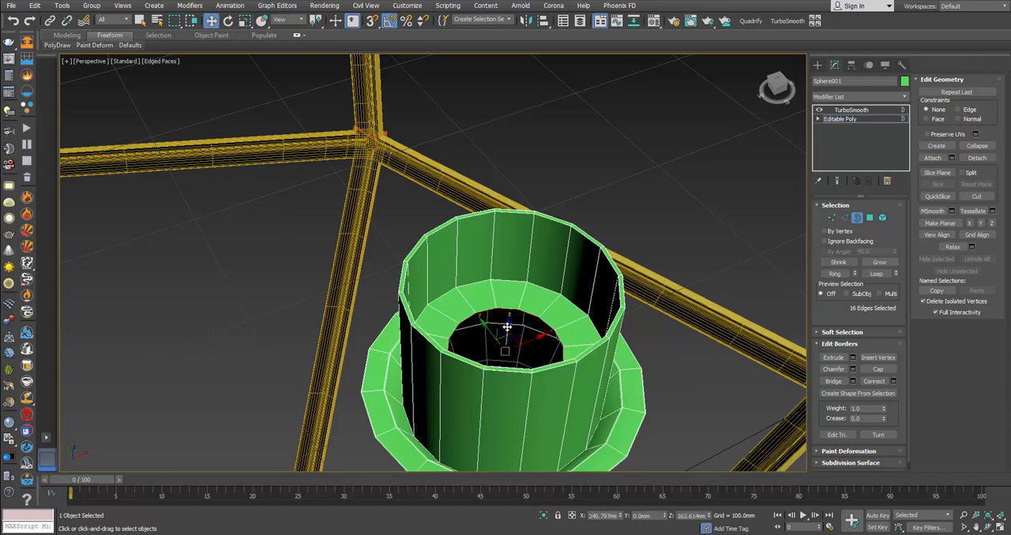
left_click_drag(506, 331, 512, 280, "shift")
middle_click_drag(512, 281, 568, 310, "alt")
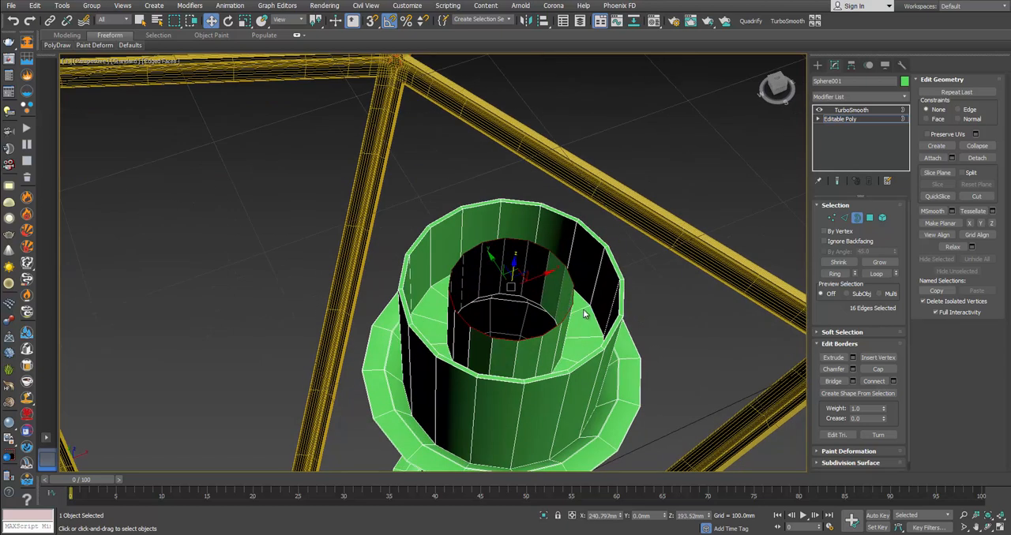
Step: Delete the flat ring of polygons that joins the inner tube to the socket wall
left_click(869, 218)
left_click(581, 325)
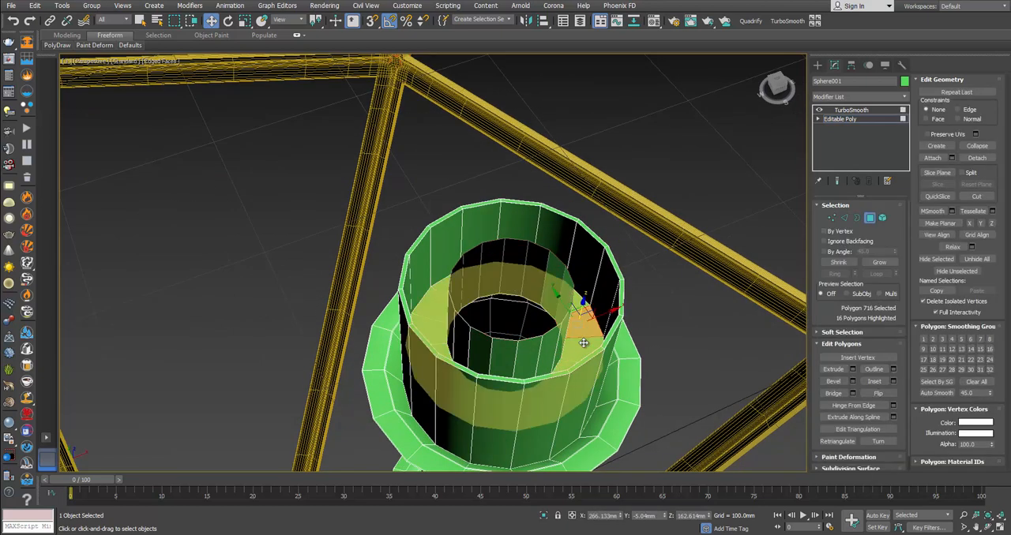
left_click(584, 343, "shift")
key("Delete")
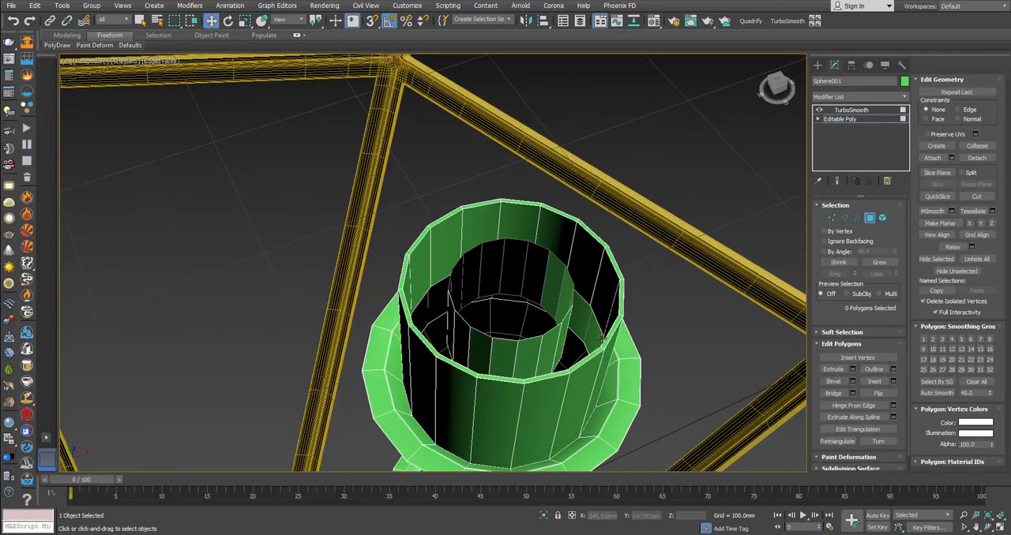
Step: Detach the inner tube element from the candle holder as a separate object
left_click(882, 217)
left_click(497, 335)
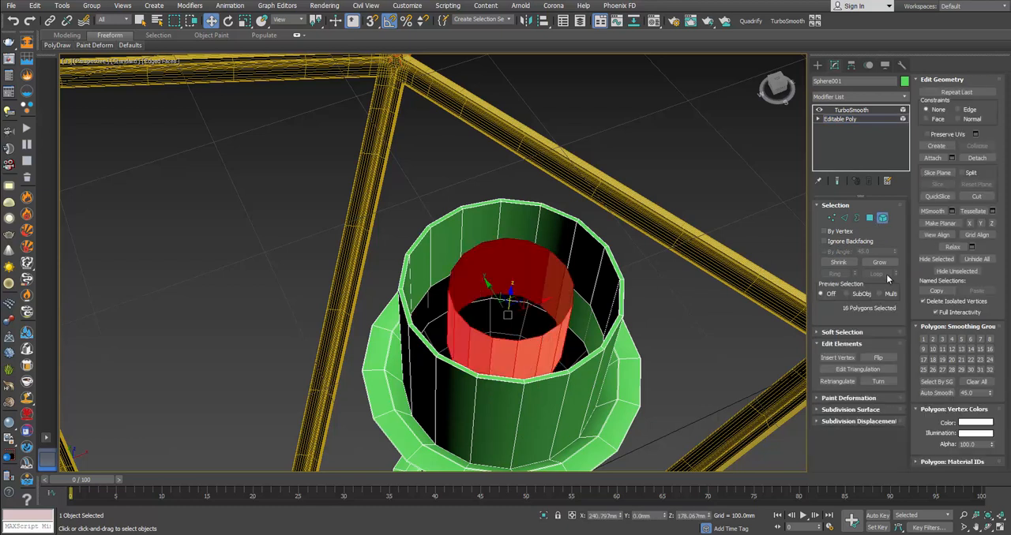
left_click(977, 158)
key("Return")
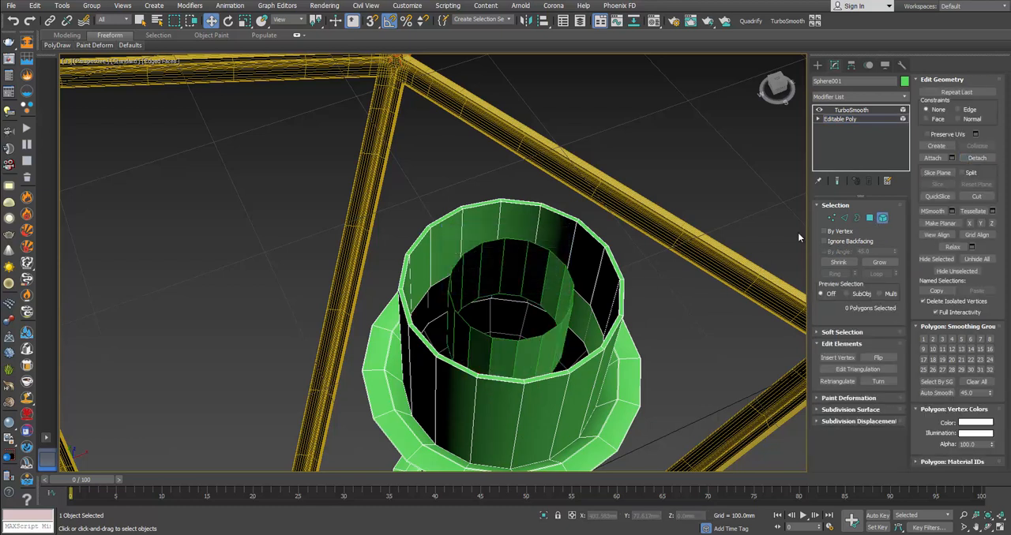
Step: Leave element editing, select the detached inner tube and centre its pivot on the object
left_click(884, 219)
left_click(695, 300)
left_click(519, 359)
middle_click_drag(520, 360, 583, 303, "alt")
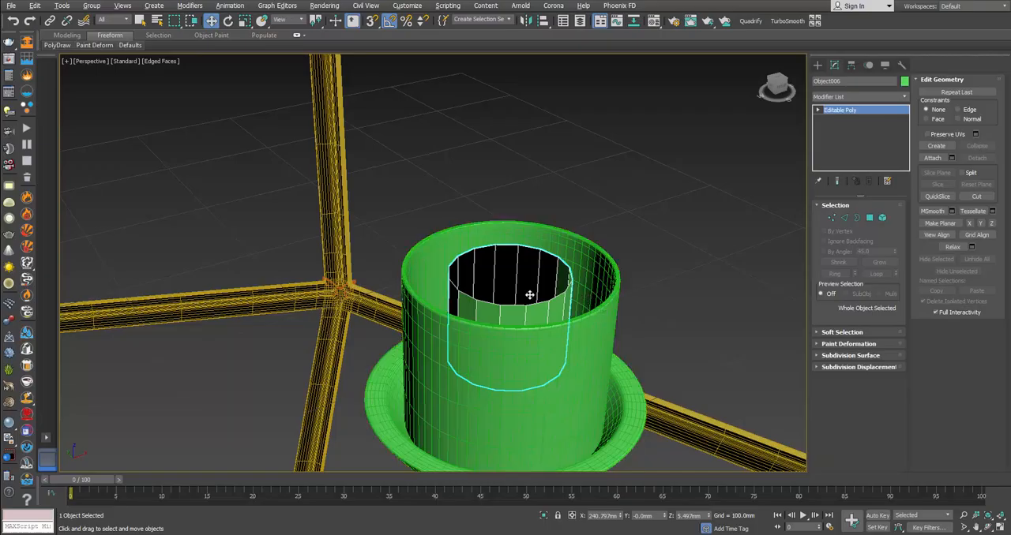
middle_click_drag(465, 289, 533, 292, "alt")
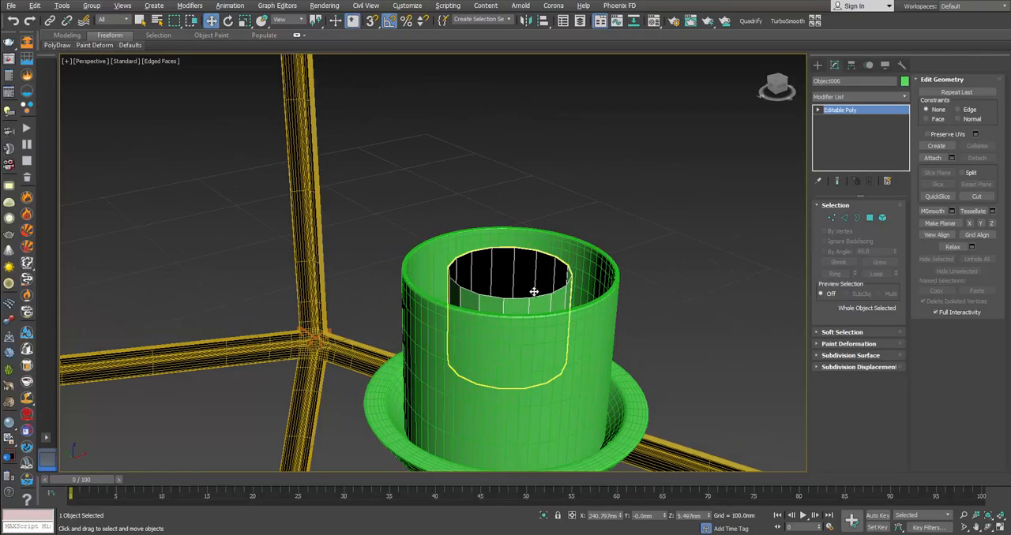
left_click(850, 64)
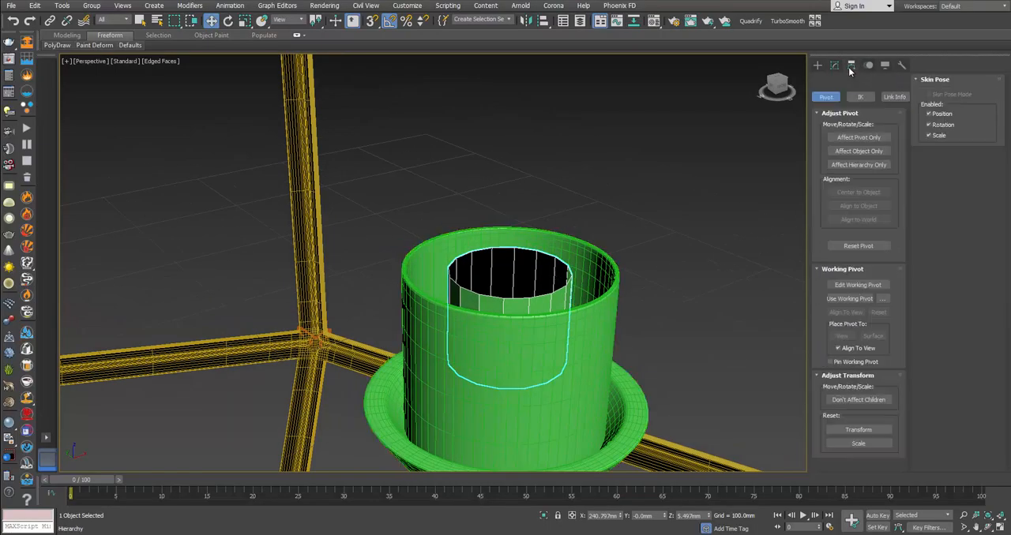
left_click(858, 137)
left_click(858, 137)
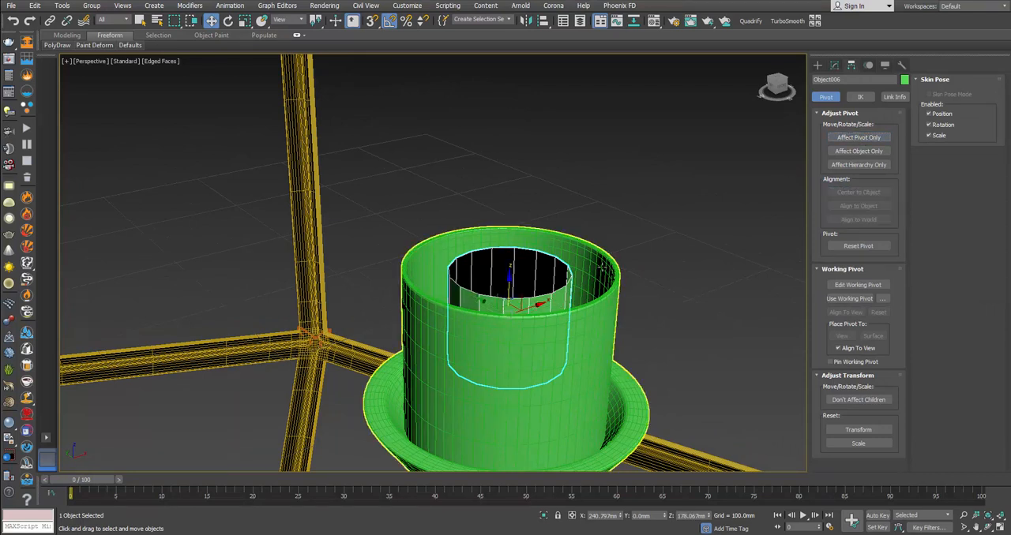
Step: Scale the detached tube uniformly to about 134% so it nearly fills the socket
key("r")
left_click_drag(512, 303, 514, 295)
middle_click_drag(523, 303, 542, 268, "alt")
Step: Check the bulb base in the reference photo and extend the tube's top border outward with a copy scaled about 120%
left_click(836, 68)
left_click(857, 217)
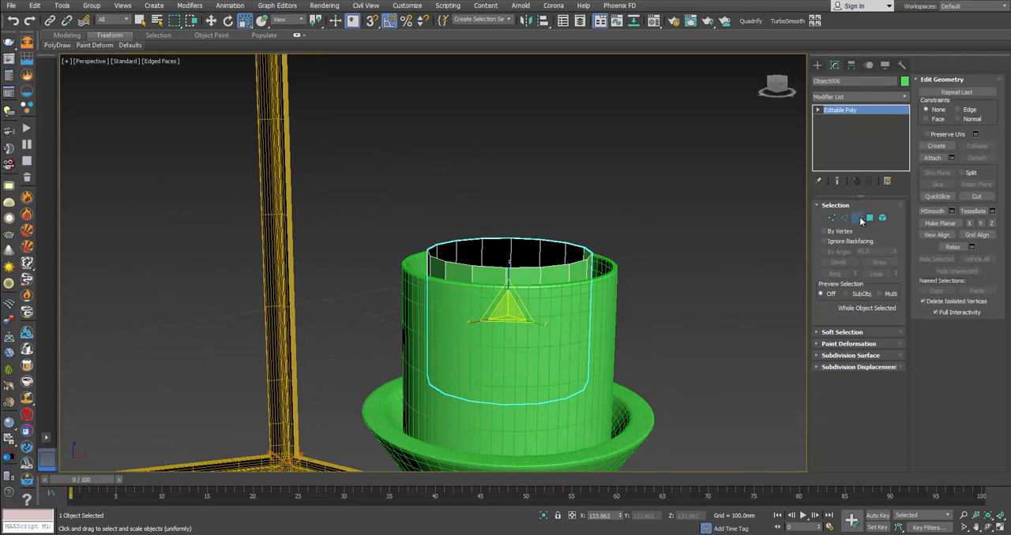
scroll(564, 266, "down", 5)
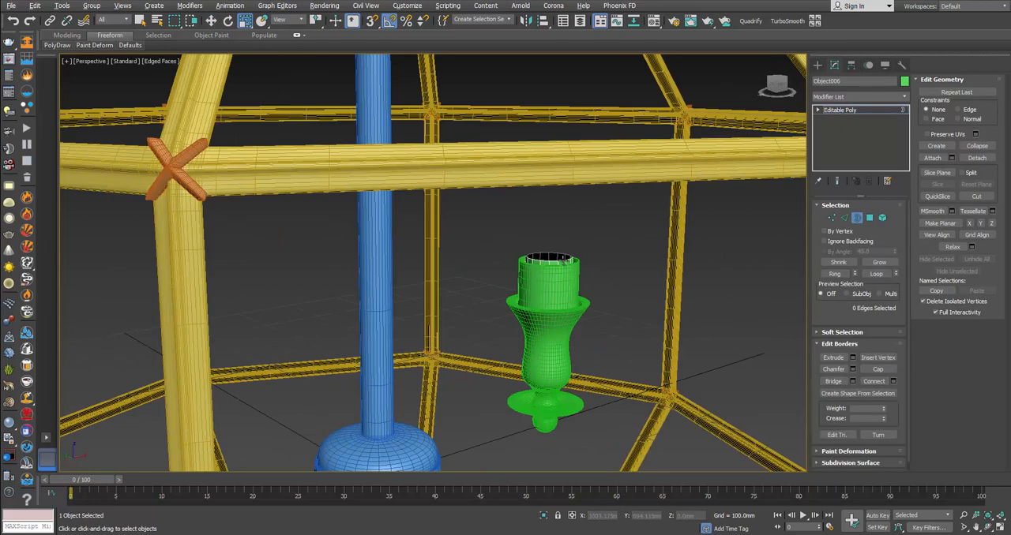
key("alt+Tab")
key("alt+Tab")
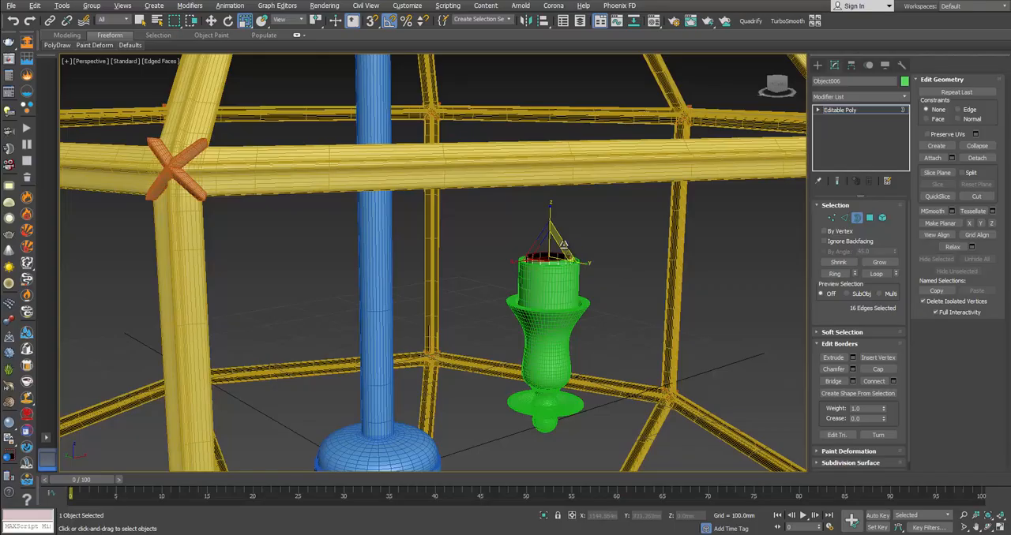
left_click(549, 257)
key("alt+Tab")
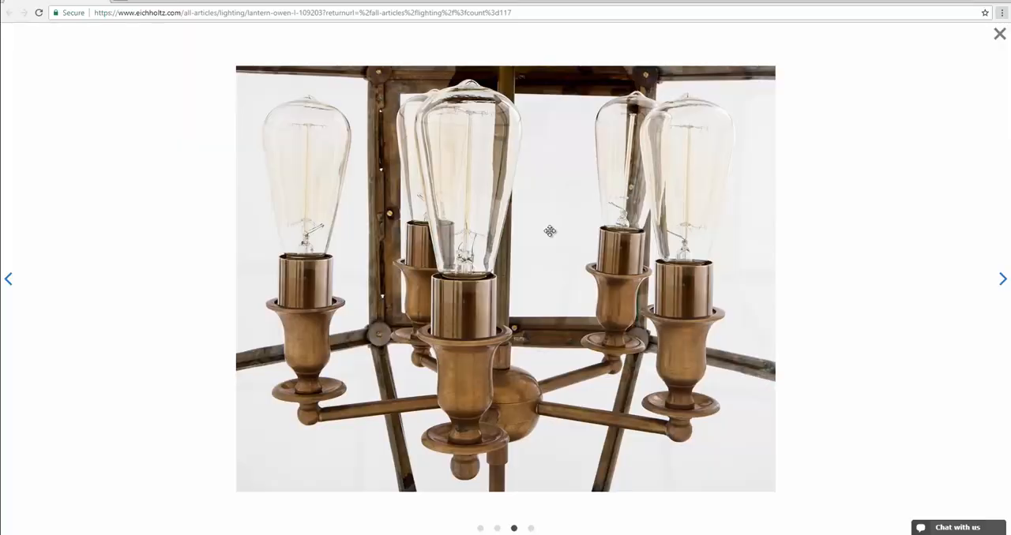
key("alt+Tab")
scroll(550, 255, "up", 3)
key("r")
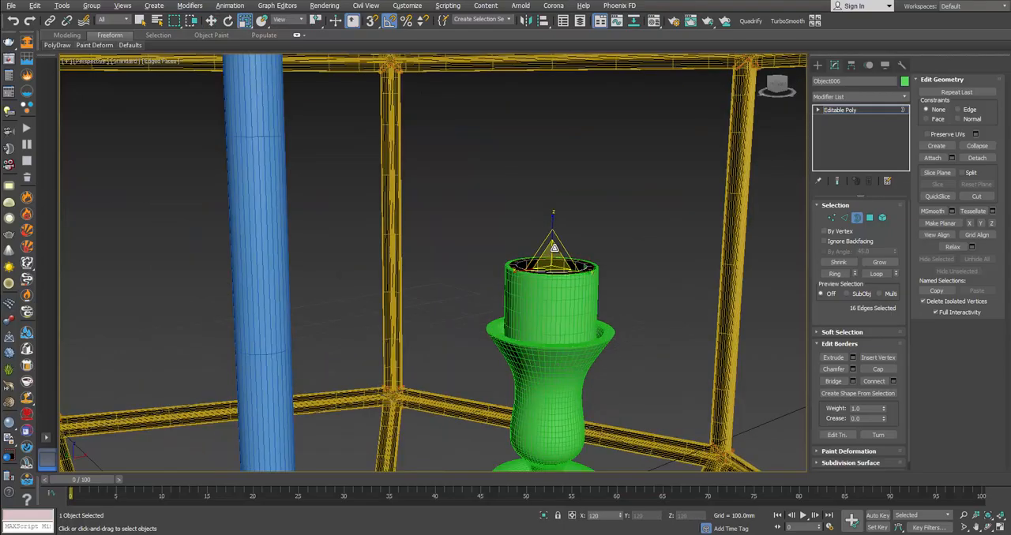
Step: Adjust the height of the widened border just above the socket rim and compare it with the reference photo
key("w")
left_click_drag(553, 234, 549, 249, "shift")
key("r")
scroll(555, 247, "down", 3)
key("alt+Tab")
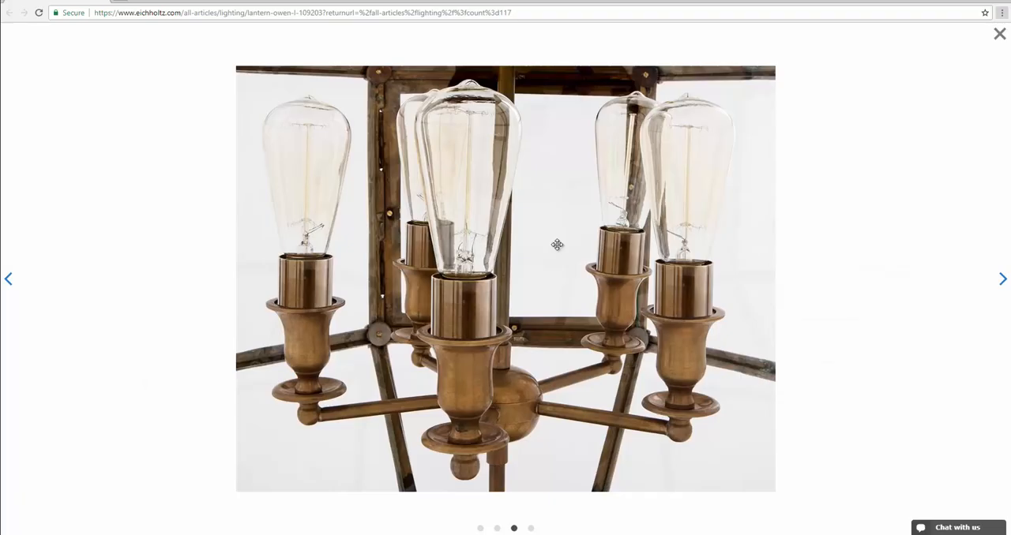
key("alt+Tab")
Step: Pull up a copy of the border for the bulb's tapered body and widen its upper edge about 130%, then 109%
key("w")
left_click_drag(555, 224, 558, 143, "shift")
key("r")
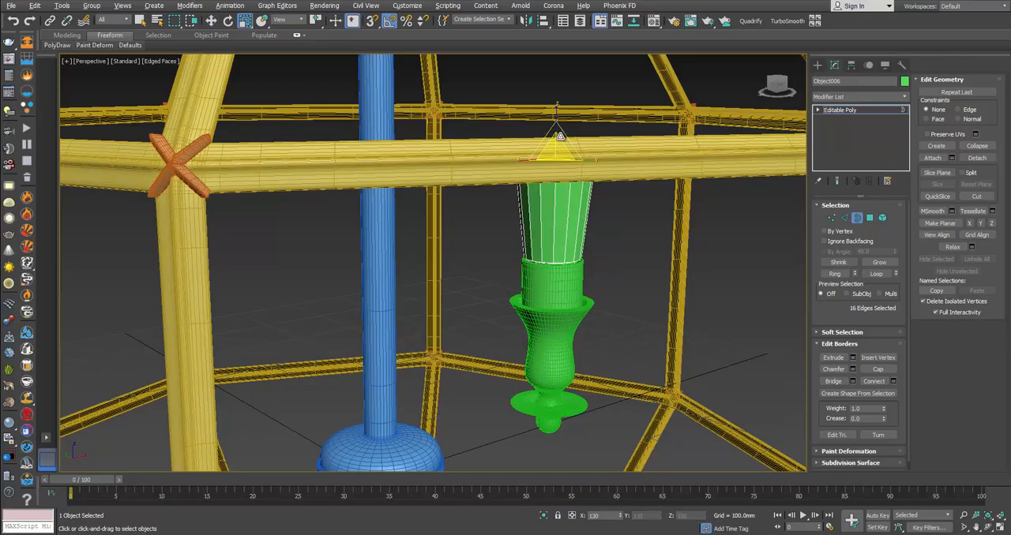
middle_click_drag(558, 142, 571, 264)
key("alt+Tab")
key("alt+Tab")
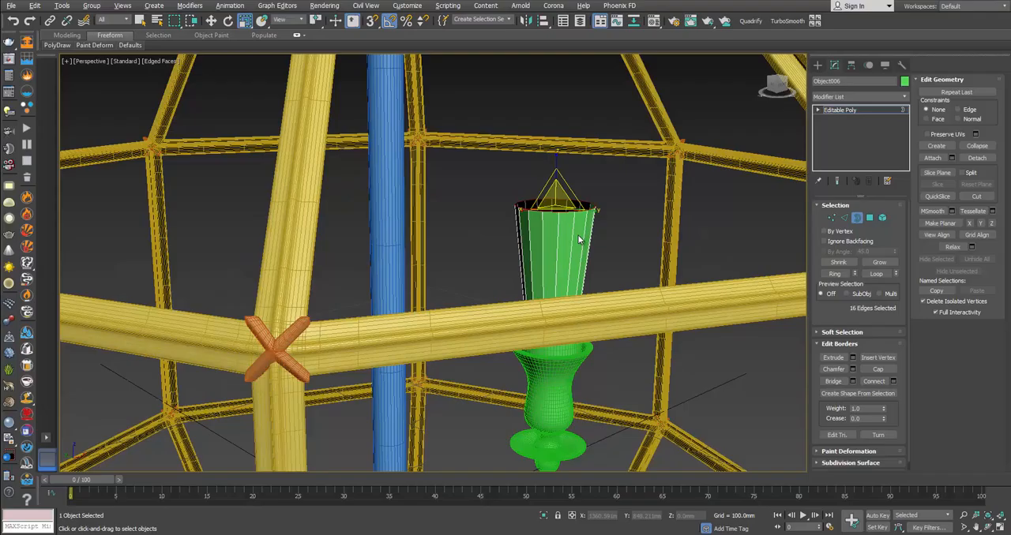
key("w")
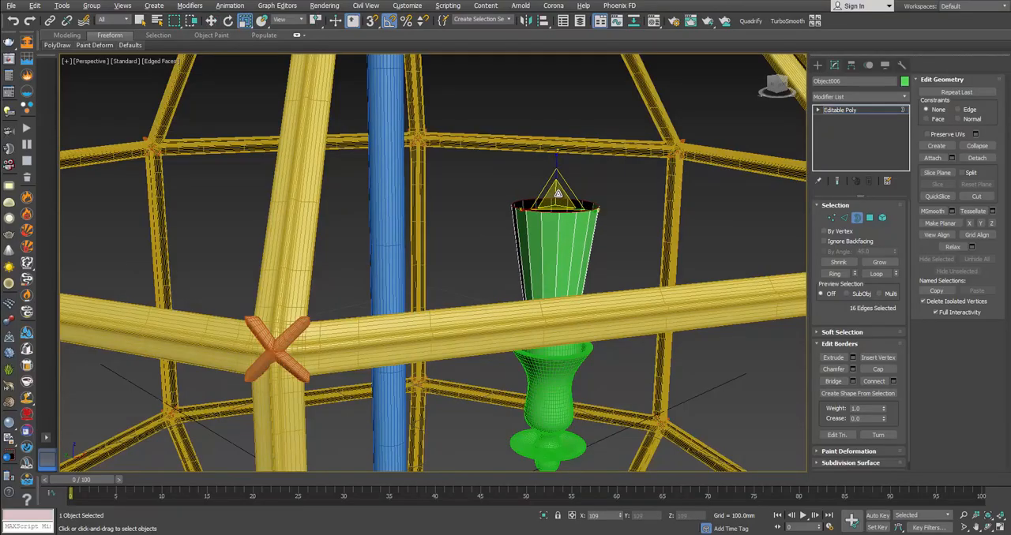
Step: Raise another section for the bulb's upper body and scale a border copy inward to nearly close its top
left_click_drag(556, 201, 600, 253, "shift")
key("r")
key("w")
left_click_drag(559, 136, 580, 187)
key("r")
scroll(580, 187, "up", 3)
middle_click_drag(579, 187, 575, 261)
scroll(575, 261, "up", 3)
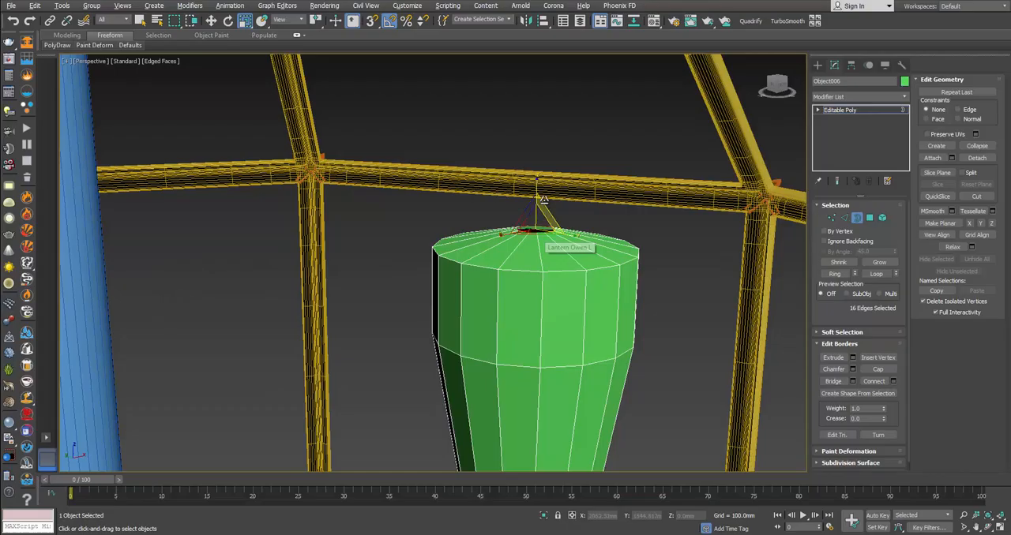
Step: Raise a narrowed copy of the top border as the bulb's small tip and collapse it to close the hole
left_click_drag(541, 221, 562, 260)
key("r")
middle_click_drag(541, 227, 542, 231, "alt")
scroll(545, 232, "up", 3)
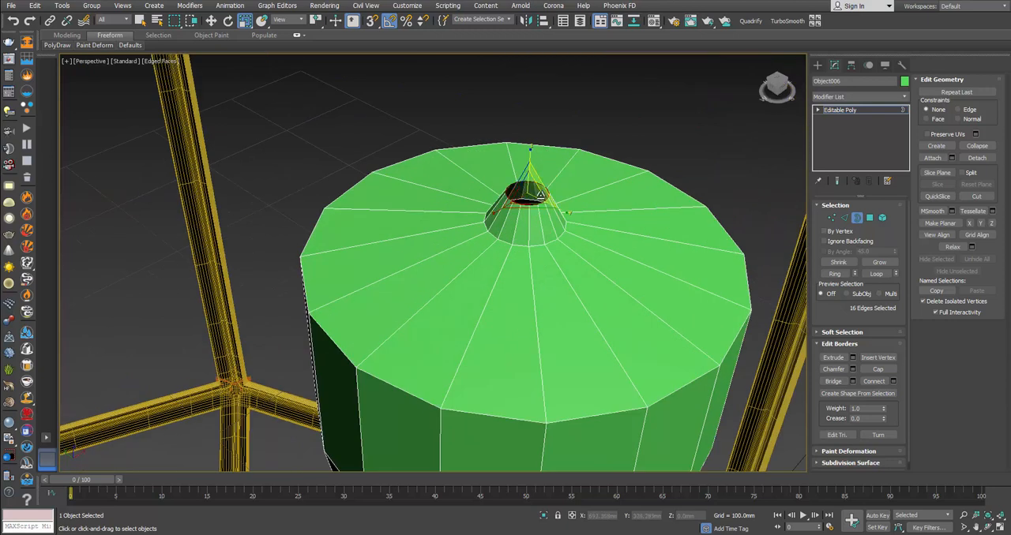
left_click(975, 146)
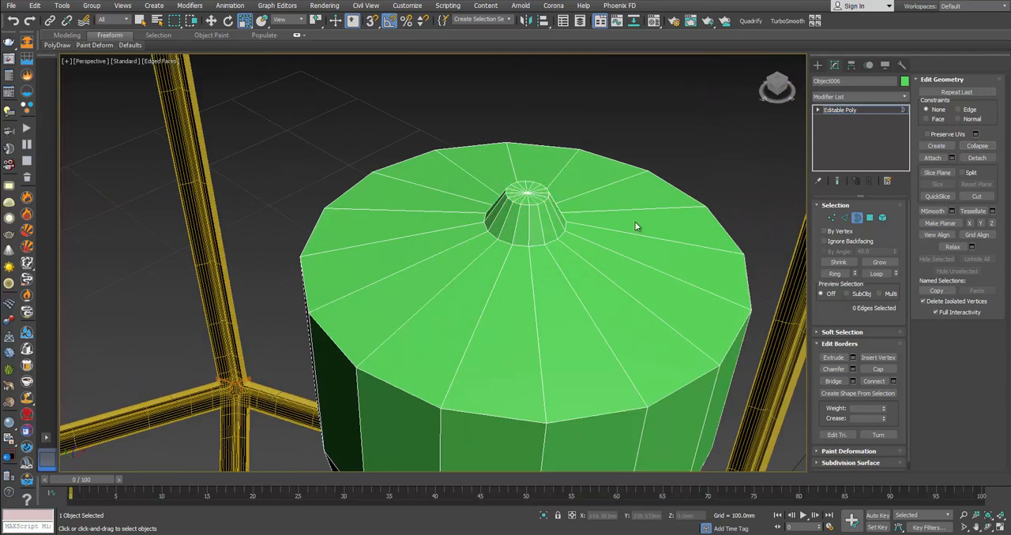
Step: Apply TurboSmooth with 2 iterations to the bulb and compare its shape with the reference photo
left_click(858, 218)
left_click(786, 21)
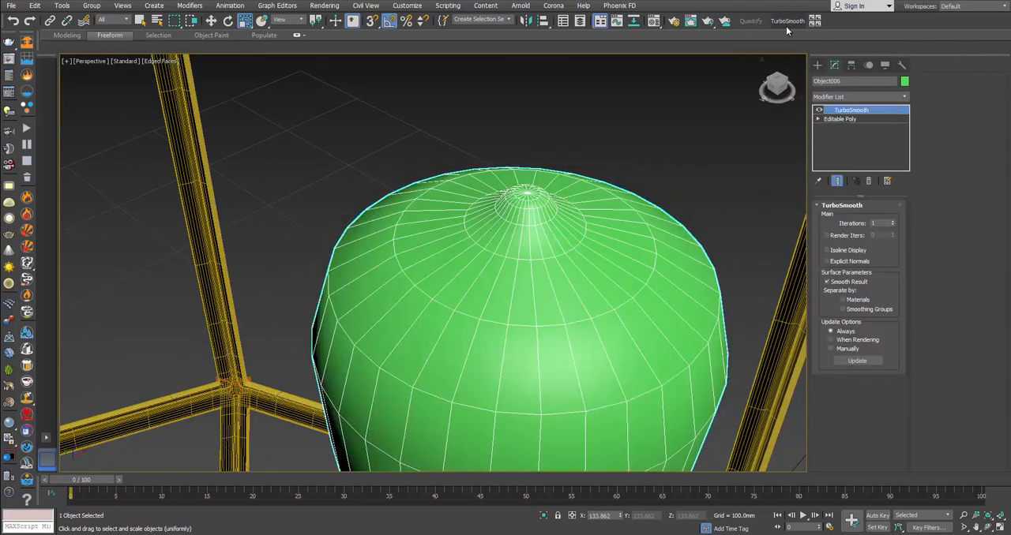
left_click(893, 222)
scroll(537, 296, "down", 4)
middle_click_drag(501, 269, 549, 218, "alt")
key("alt+Tab")
key("alt+Tab")
scroll(548, 218, "up", 3)
Step: Return to the bulb's unsmoothed Editable Poly mesh and isolate the bulb around its lower neck
left_click(852, 120)
middle_click_drag(472, 334, 484, 249)
scroll(484, 242, "up", 3)
scroll(484, 242, "up", 2)
scroll(505, 287, "down", 1)
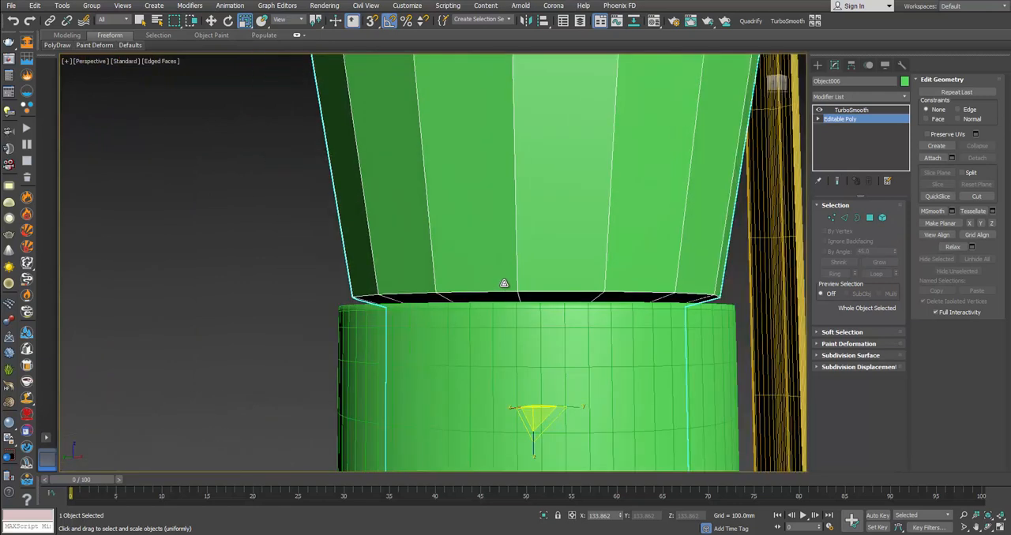
right_click(502, 280)
left_click(533, 197)
scroll(483, 192, "up", 2)
scroll(453, 255, "up", 2)
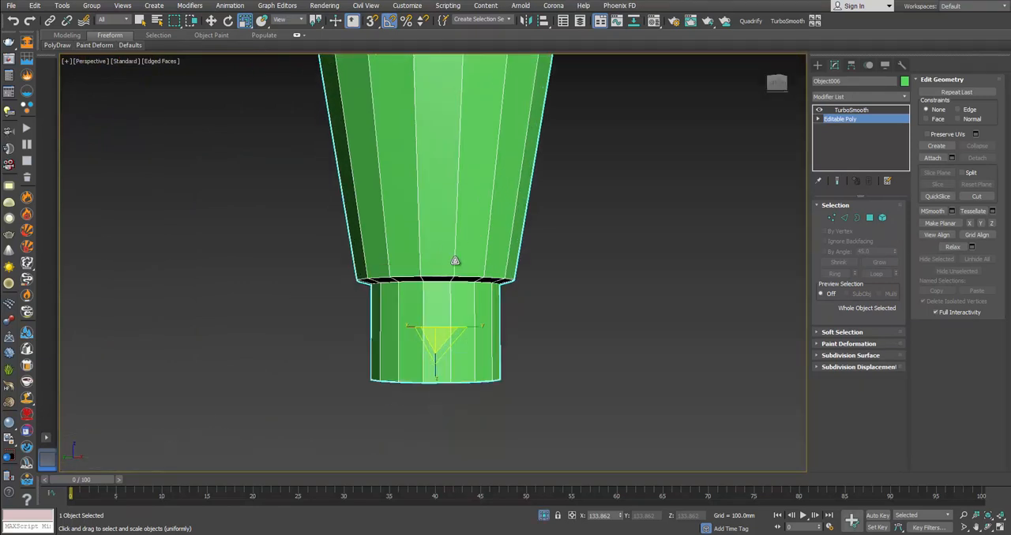
Step: Chamfer the edge loop where the bulb's neck meets its body by 0.2 mm and view the smoothed result
key("2")
double_click(440, 286)
middle_click_drag(440, 282, 442, 254, "alt")
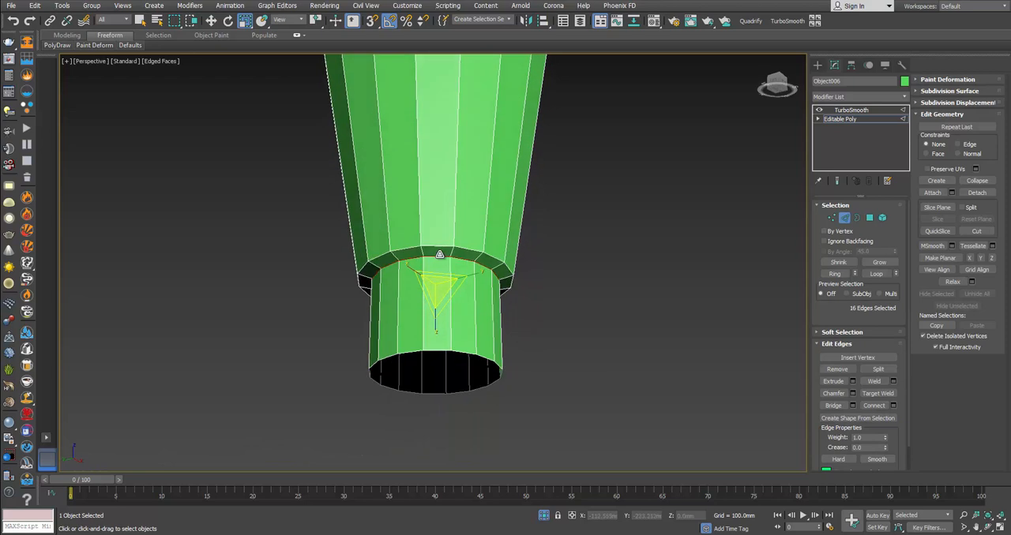
scroll(441, 254, "up", 2)
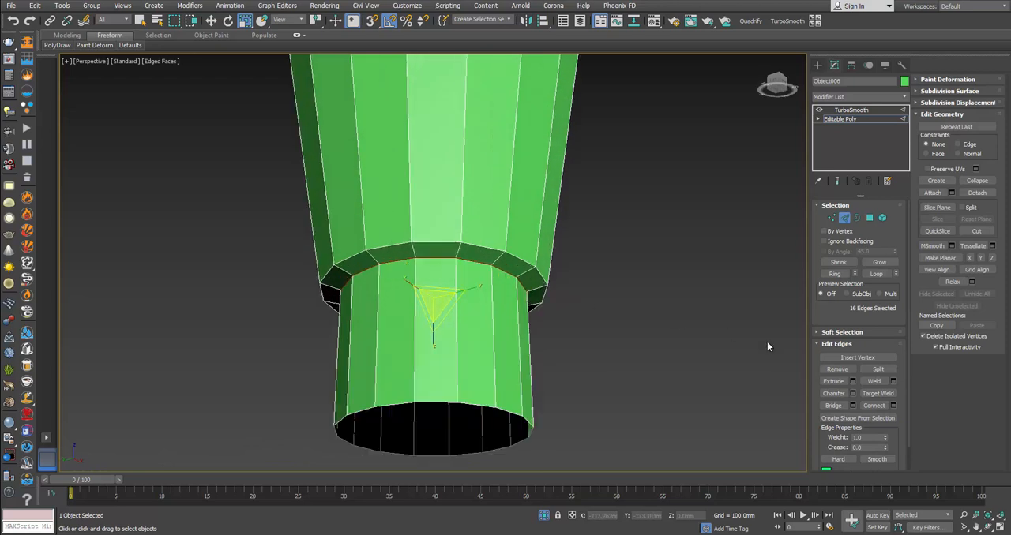
left_click(852, 393)
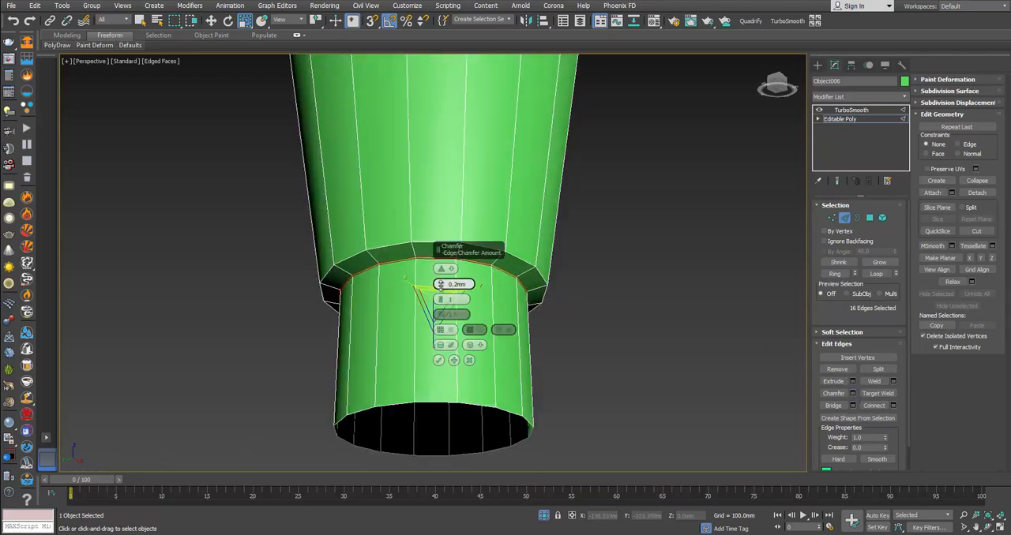
left_click(439, 360)
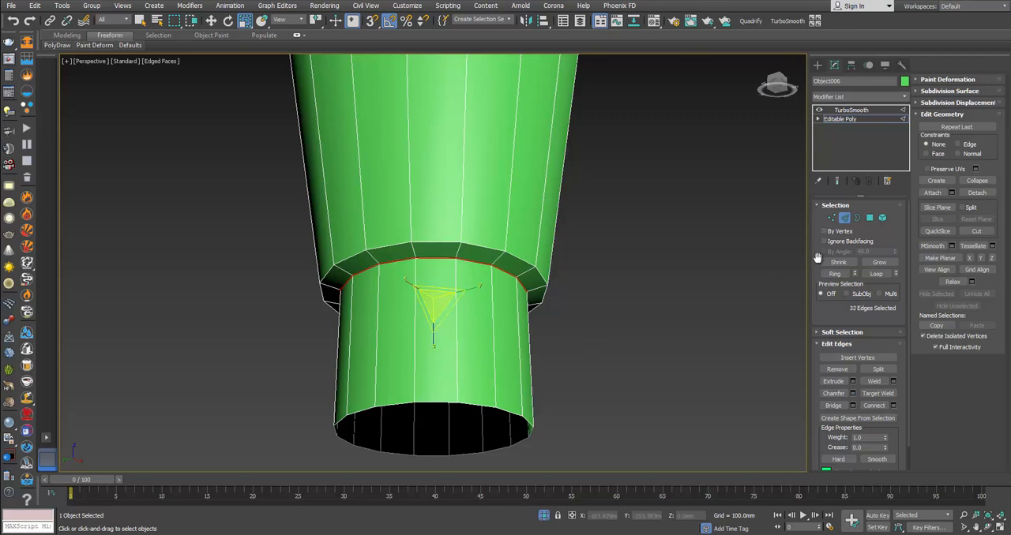
left_click(844, 221)
left_click(665, 249)
scroll(513, 264, "down", 2)
middle_click_drag(513, 264, 502, 304, "alt")
left_click(502, 303)
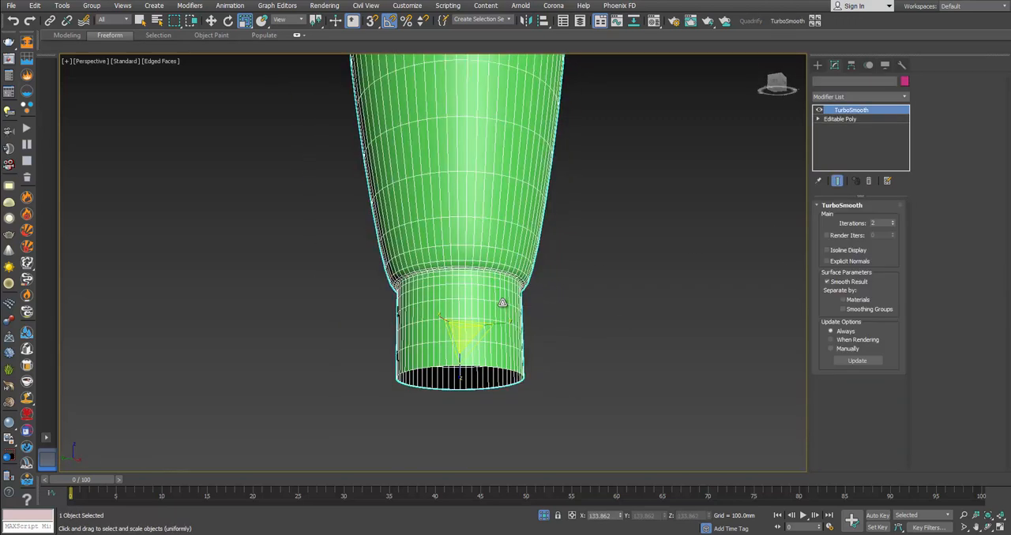
Step: Detach the polygons of the bulb's lower neck as a separate object and select it
left_click(884, 120)
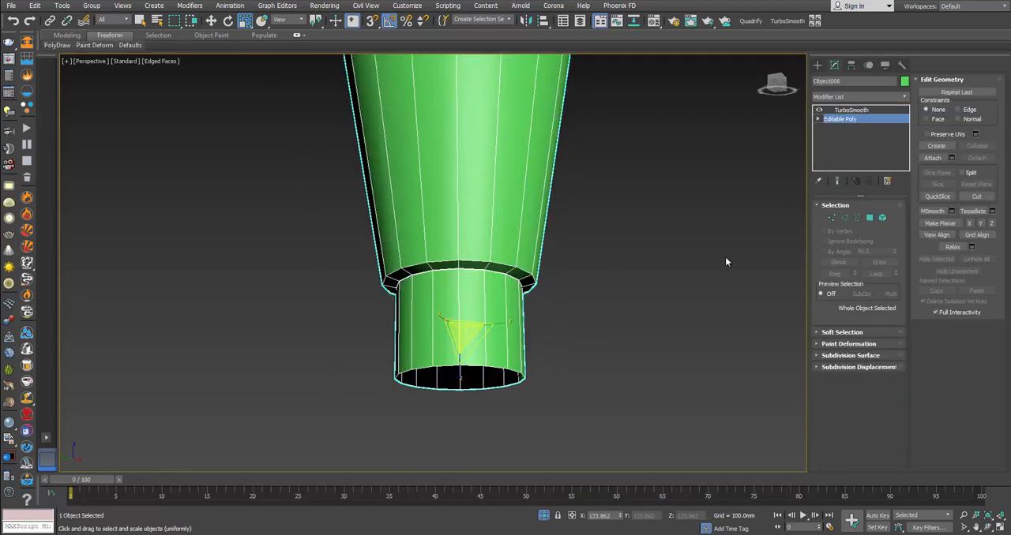
left_click(869, 217)
left_click_drag(356, 314, 638, 405)
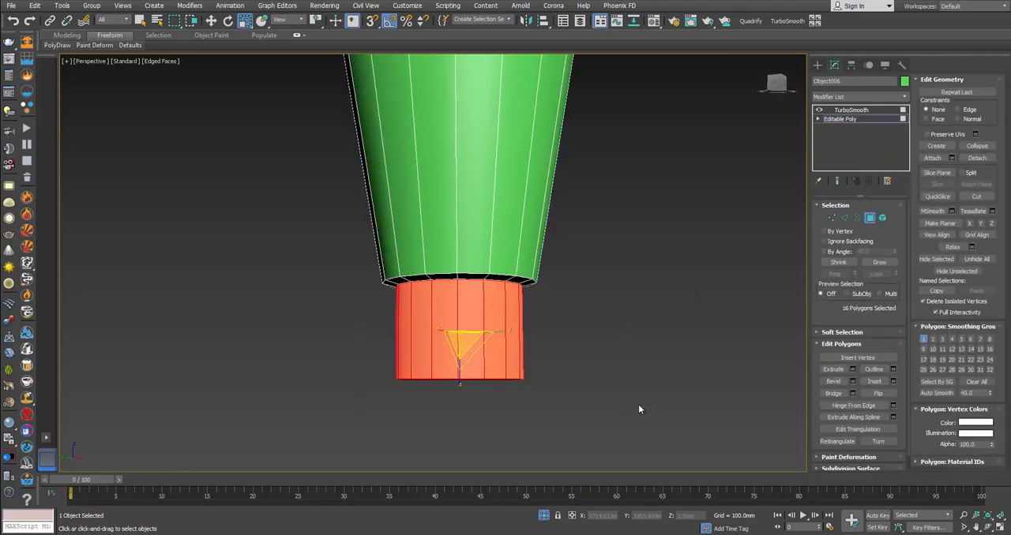
left_click(992, 159)
left_click(539, 268)
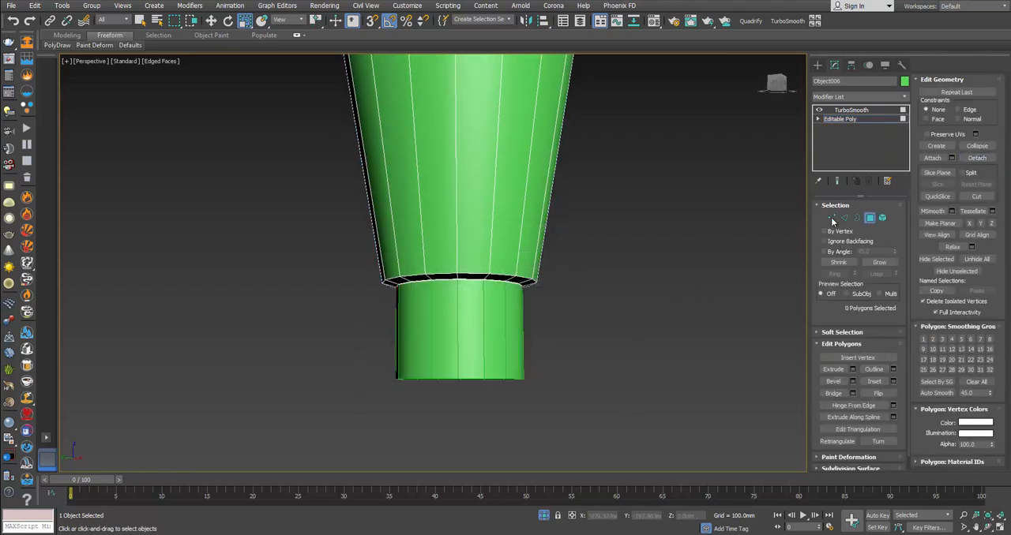
left_click(869, 219)
left_click(440, 330)
Step: Extend the detached neck's open lower border into a narrowed copy and lower it to form a tapered cone
scroll(444, 316, "up", 5)
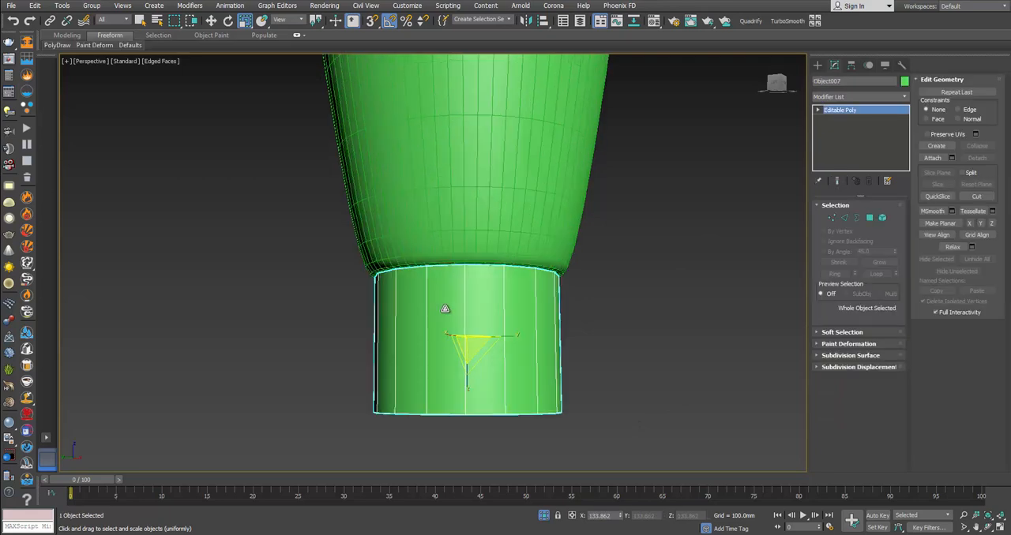
left_click_drag(476, 361, 487, 358)
key("w")
left_click_drag(477, 324, 479, 324)
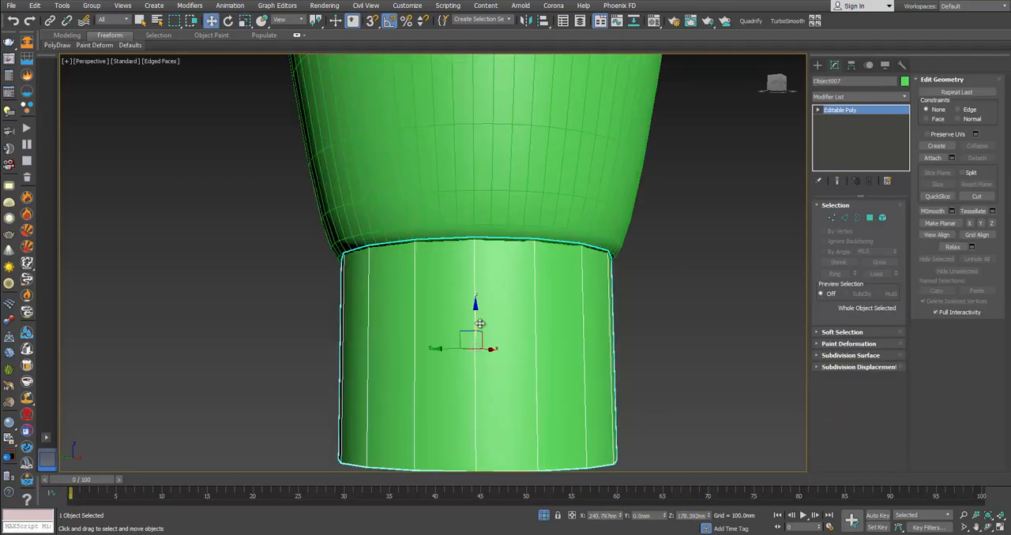
middle_click_drag(541, 362, 555, 290)
left_click(857, 219)
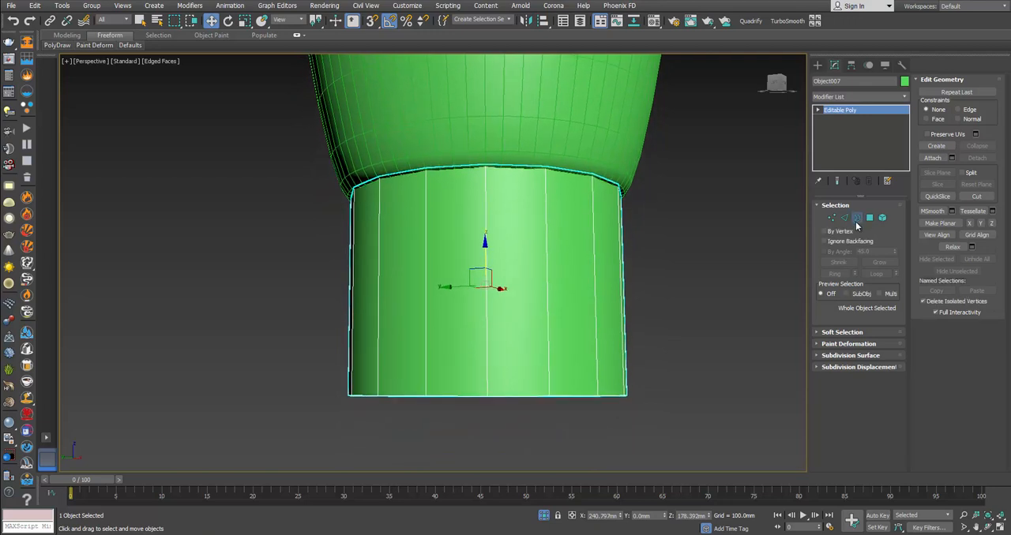
left_click(543, 392)
scroll(525, 394, "down", 2)
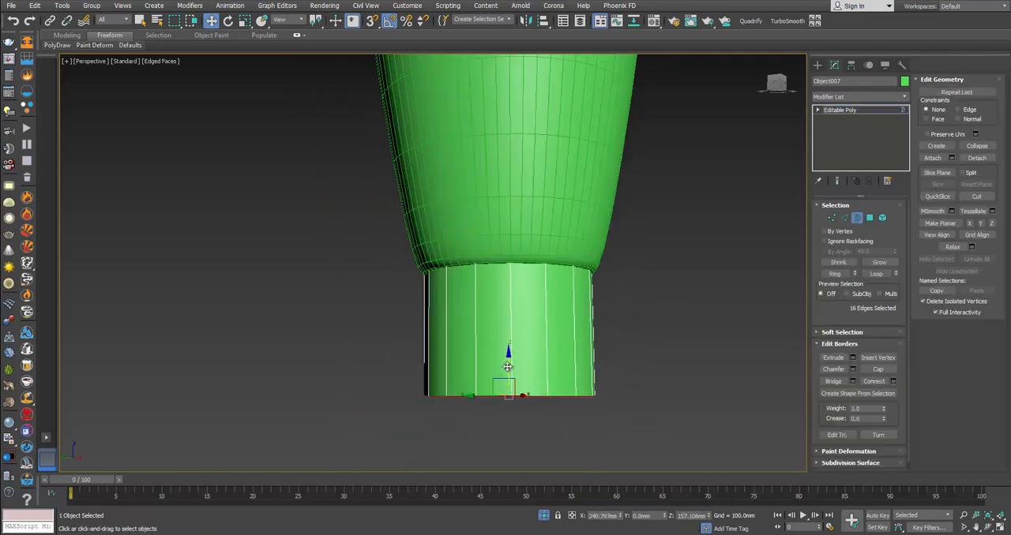
middle_click_drag(507, 367, 514, 332, "alt")
key("r")
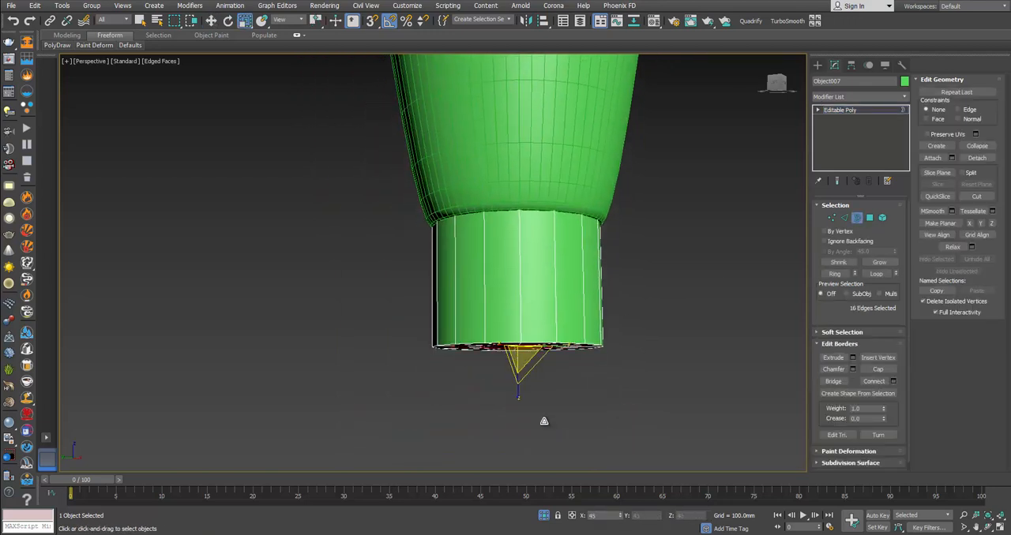
key("w")
left_click_drag(518, 315, 533, 409)
Step: Extend the cone's end border downward as a short contact tip and collapse it to close the hole
key("r")
key("w")
key("r")
key("w")
left_click_drag(517, 354, 517, 361, "shift")
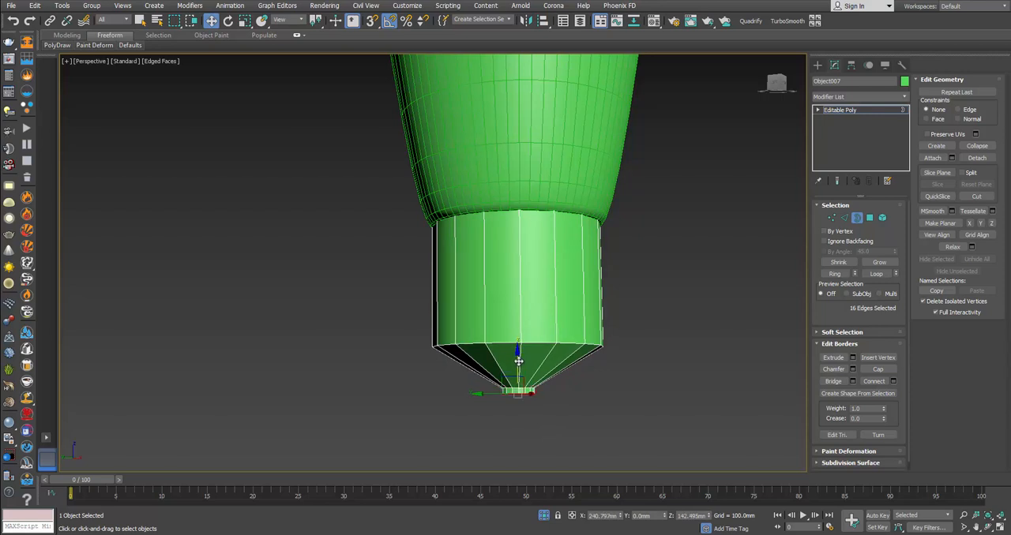
key("r")
middle_click_drag(524, 416, 616, 371, "alt")
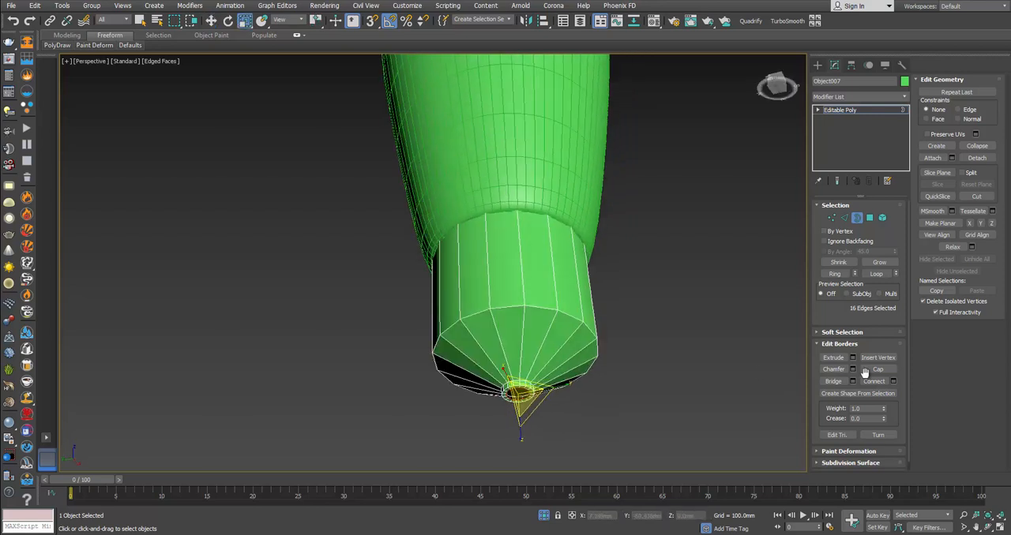
left_click(976, 147)
Step: Chamfer the edge loop where the cone meets the small contact tip
key("2")
scroll(529, 363, "up", 5)
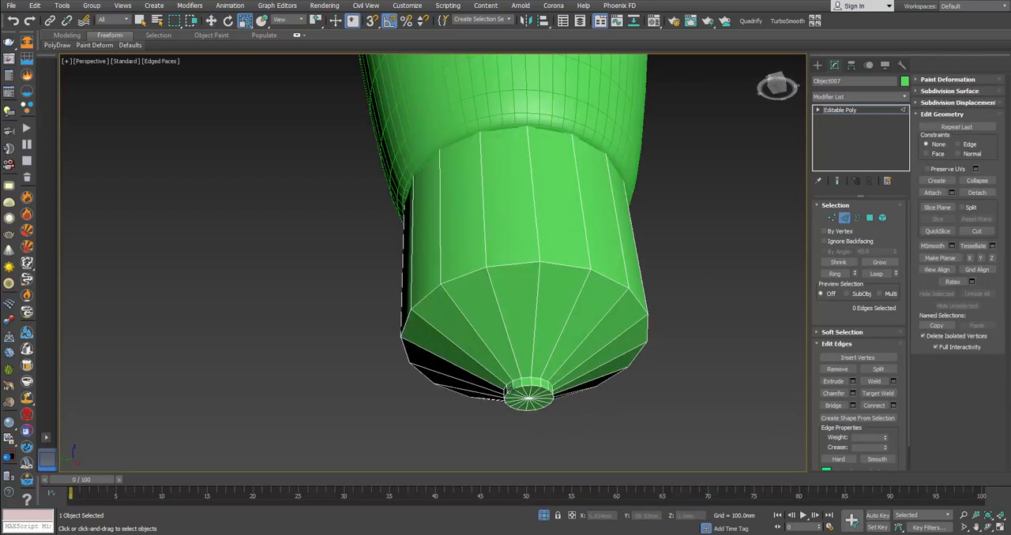
left_click(852, 393)
right_click(444, 290)
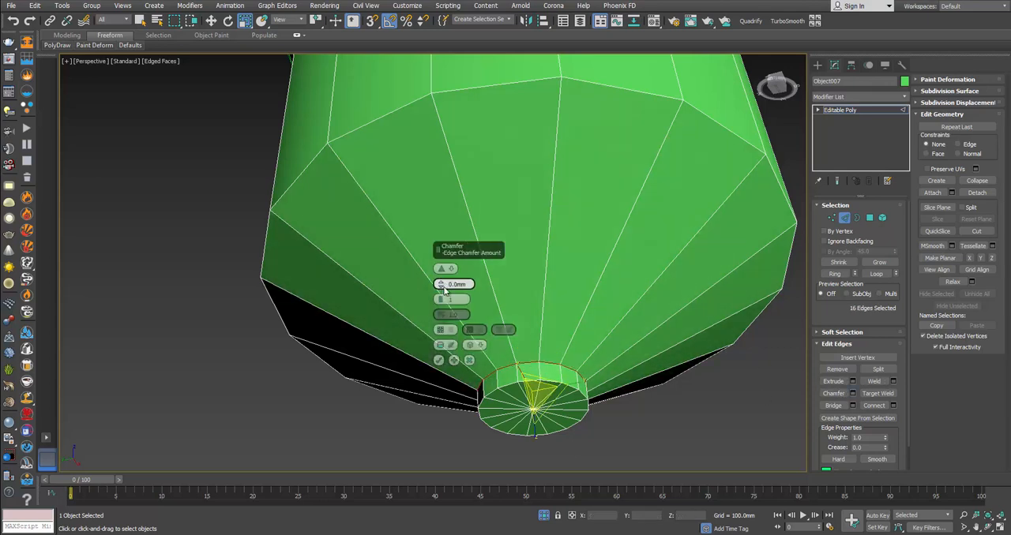
left_click(439, 361)
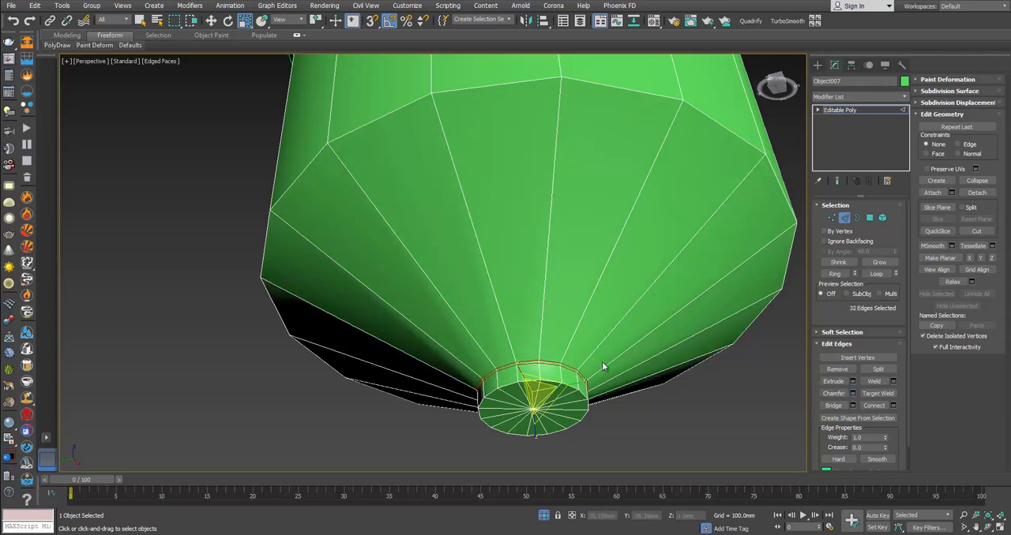
Step: Apply TurboSmooth with 2 iterations to the detached bulb base
left_click(844, 217)
left_click(709, 410)
left_click(716, 242)
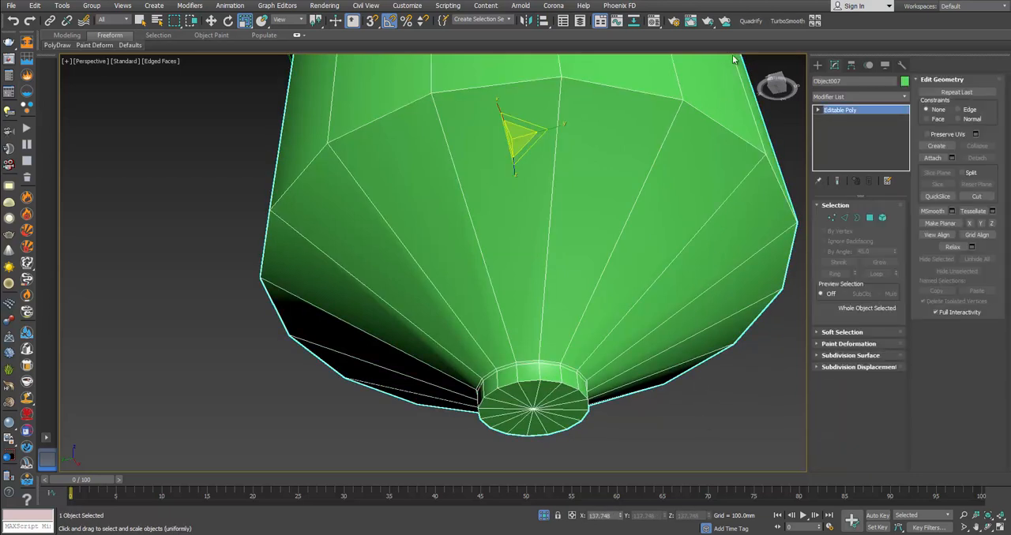
left_click(774, 22)
middle_click_drag(689, 351, 724, 314, "alt")
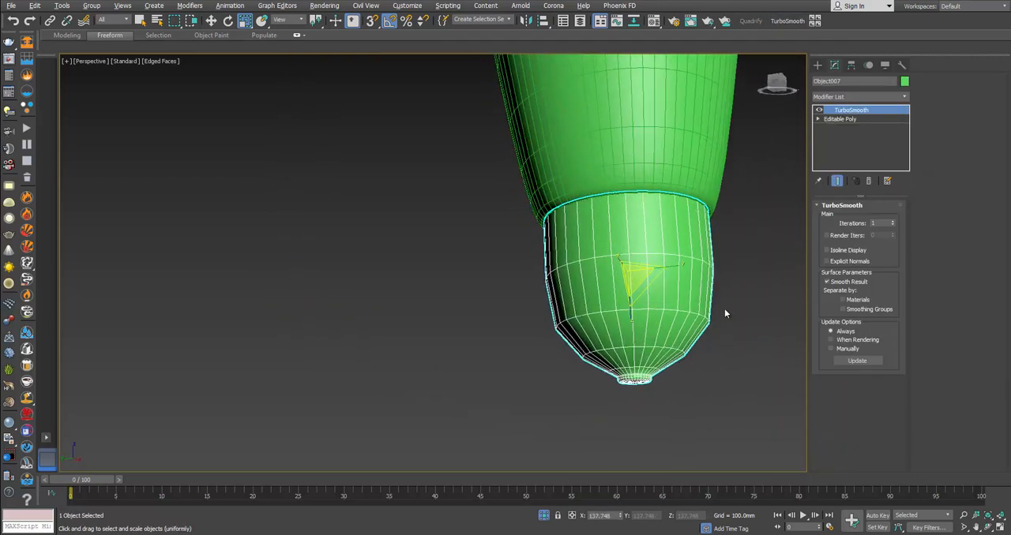
Step: Chamfer the edge loop between the base's cylinder and cone by 0.1 mm and view the smoothed result
left_click(838, 118)
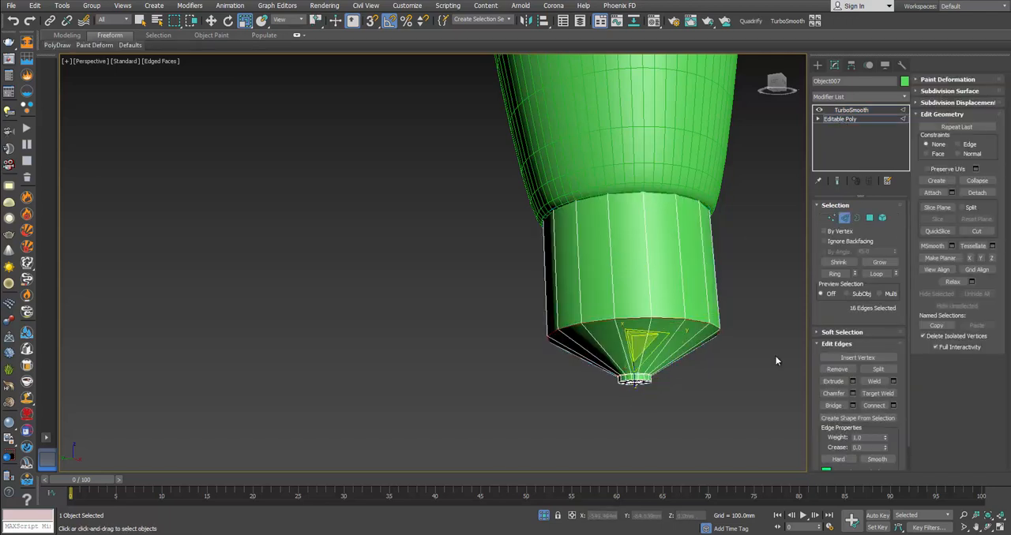
left_click(852, 394)
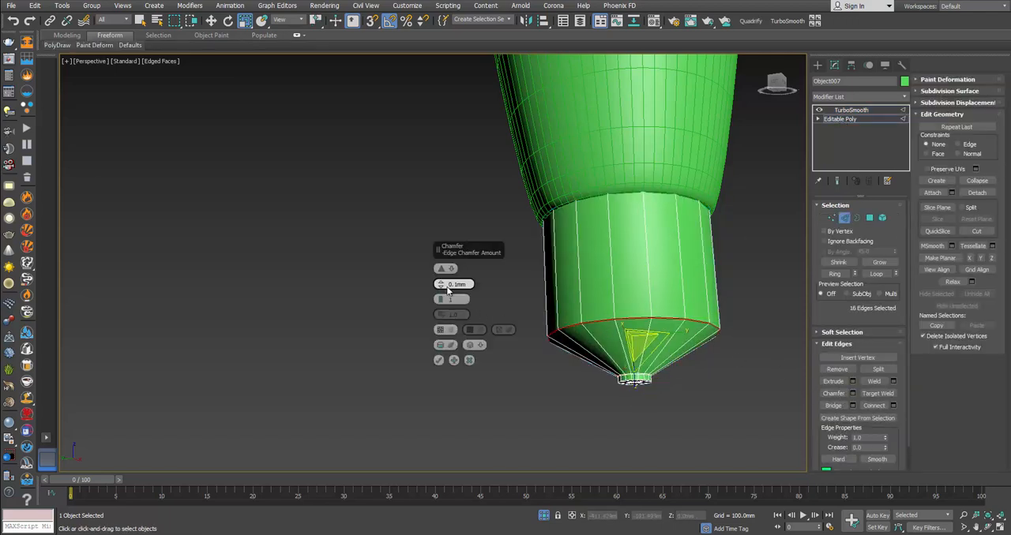
left_click_drag(440, 284, 441, 284)
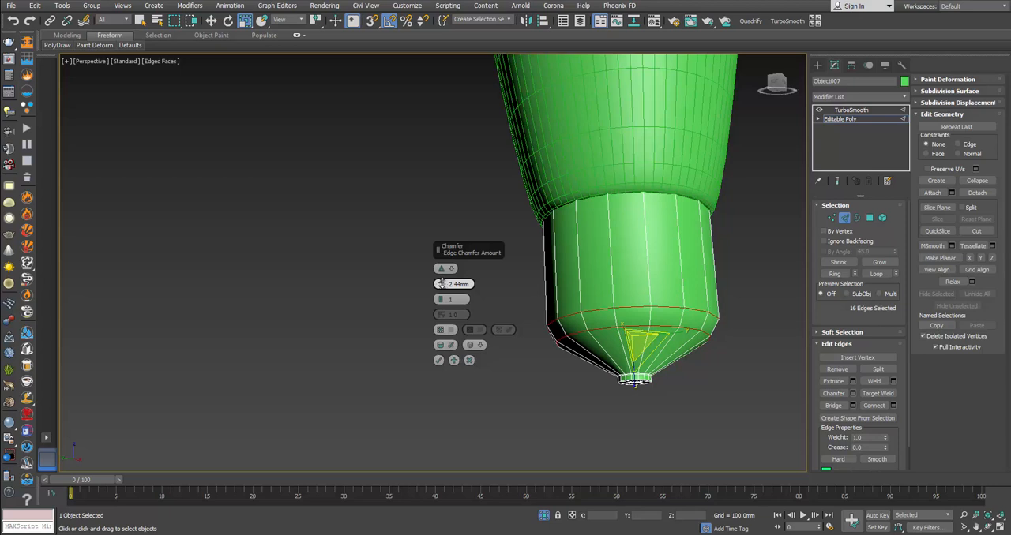
left_click(439, 360)
left_click(848, 221)
left_click(769, 272)
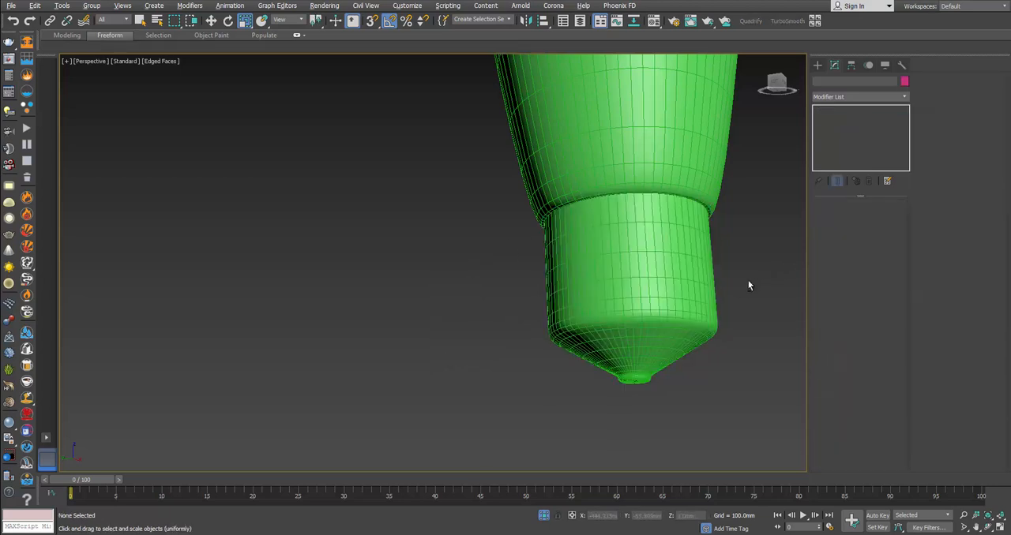
middle_click_drag(750, 283, 707, 290, "alt")
Step: Connect the base cylinder's vertical edges with 6 evenly spaced segments
left_click(706, 289)
left_click(841, 119)
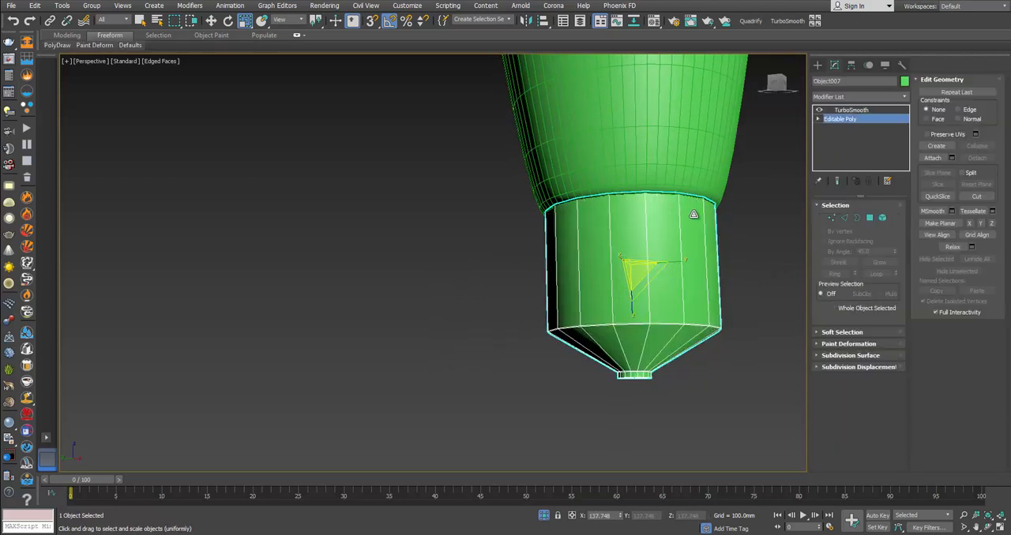
key("2")
left_click_drag(503, 241, 796, 286)
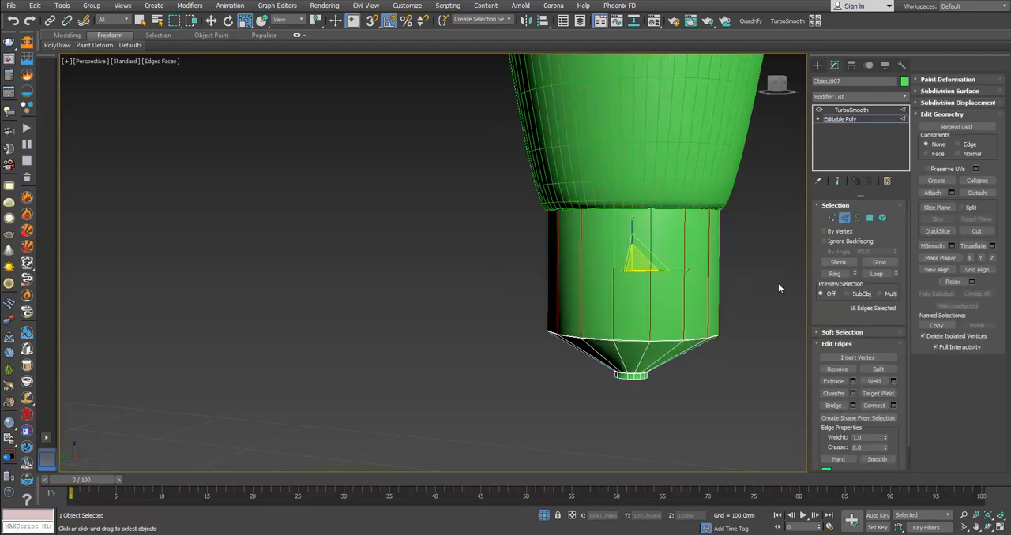
left_click(892, 406)
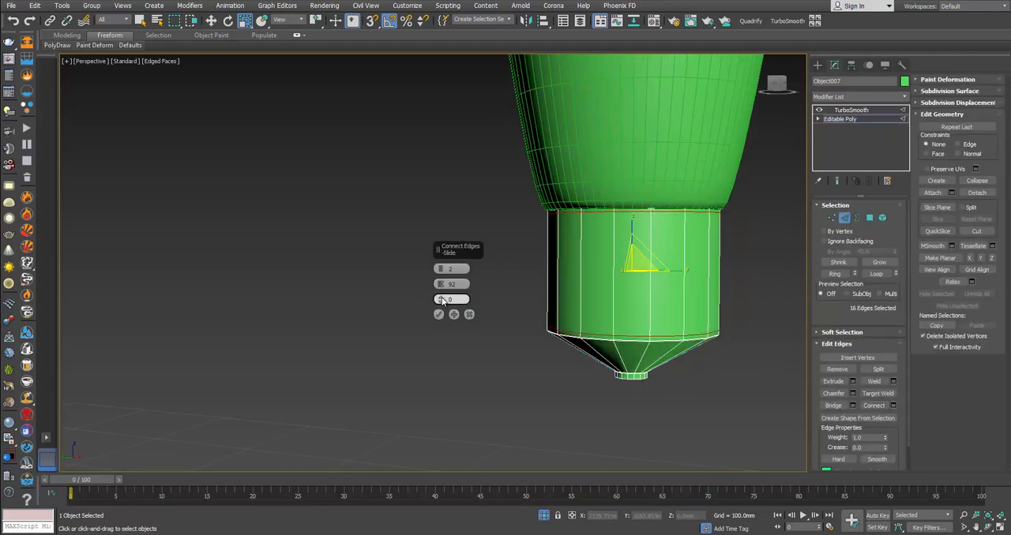
left_click(440, 271)
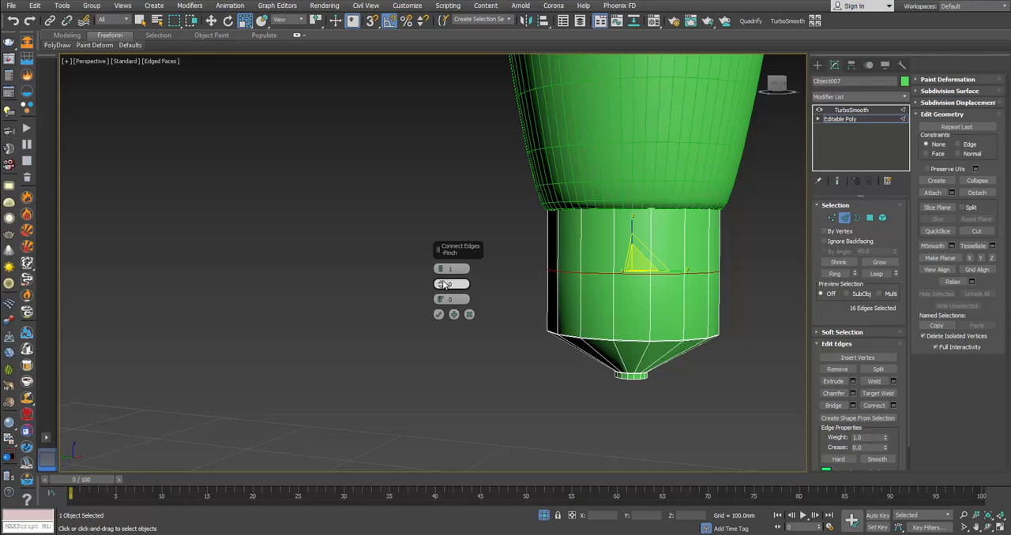
left_click_drag(447, 269, 447, 270)
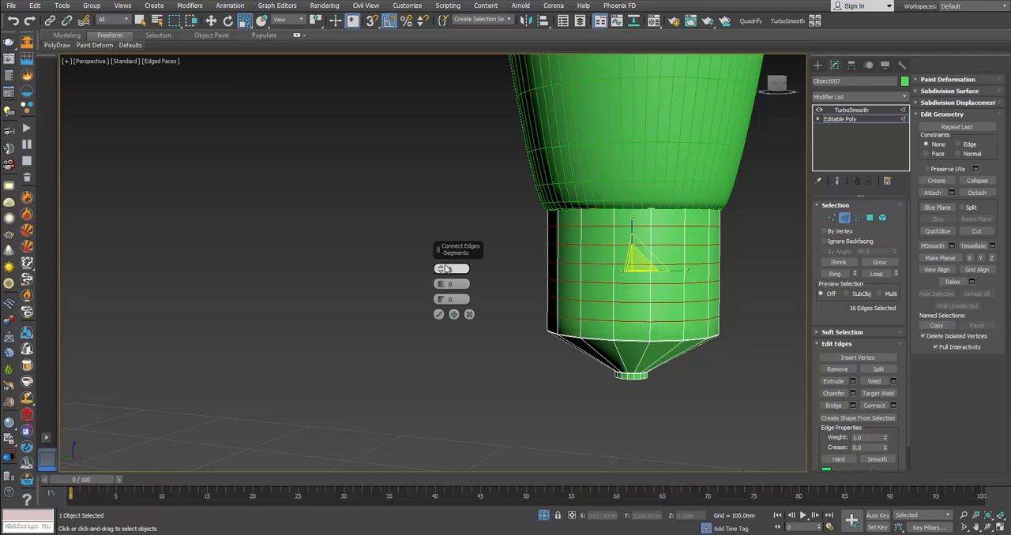
left_click(439, 314)
scroll(704, 264, "up", 3)
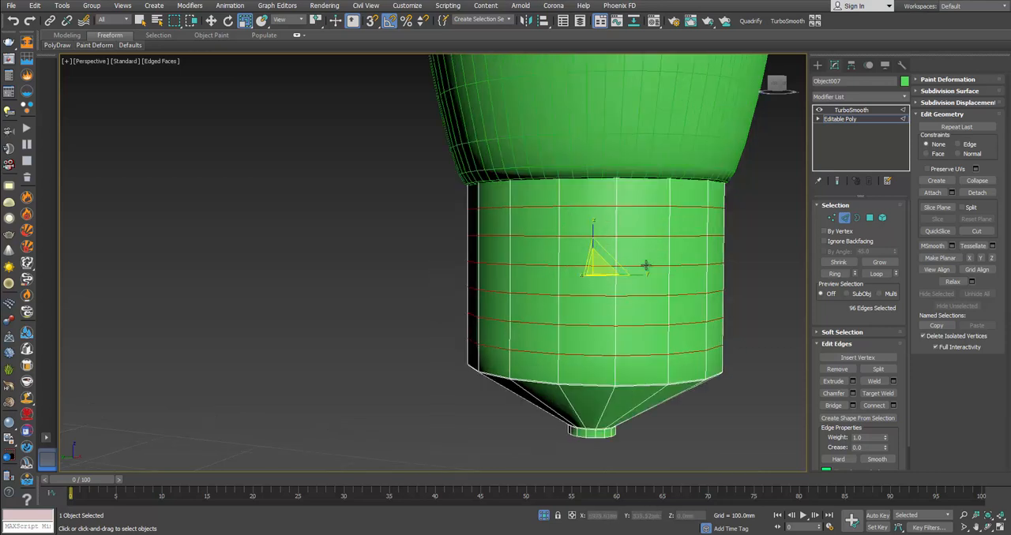
Step: Extrude the six new edge loops inward with a width of 1.3 mm to form the screw-thread grooves
left_click(853, 381)
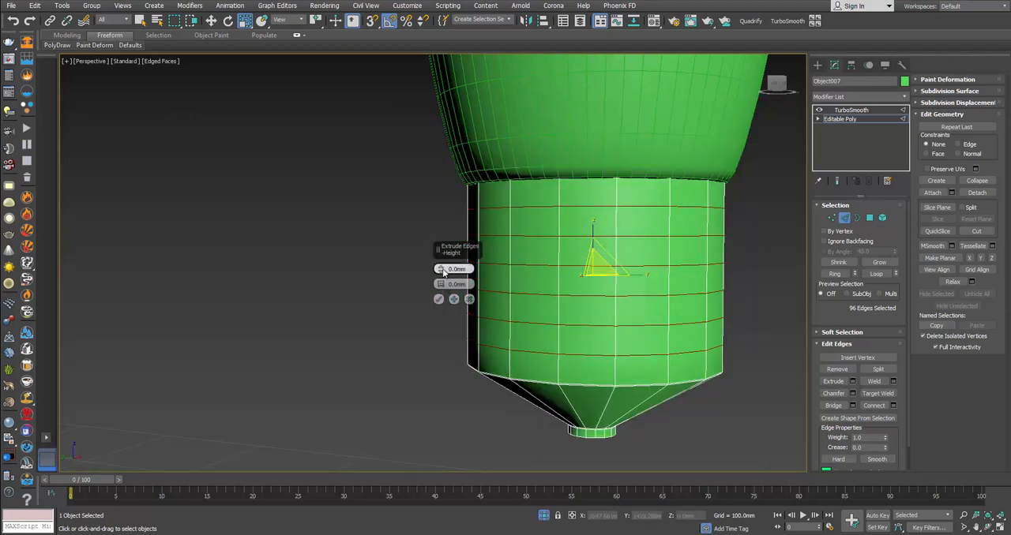
left_click_drag(440, 285, 441, 270)
right_click(442, 282)
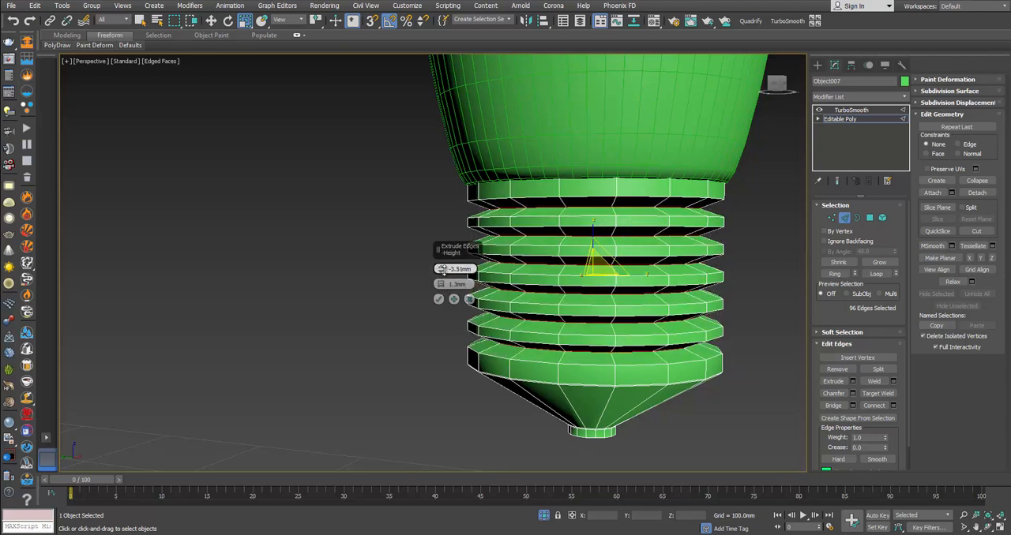
mouse_move(441, 268)
left_mouse_down()
mouse_move(440, 291)
mouse_move(441, 280)
left_mouse_up()
left_click(440, 299)
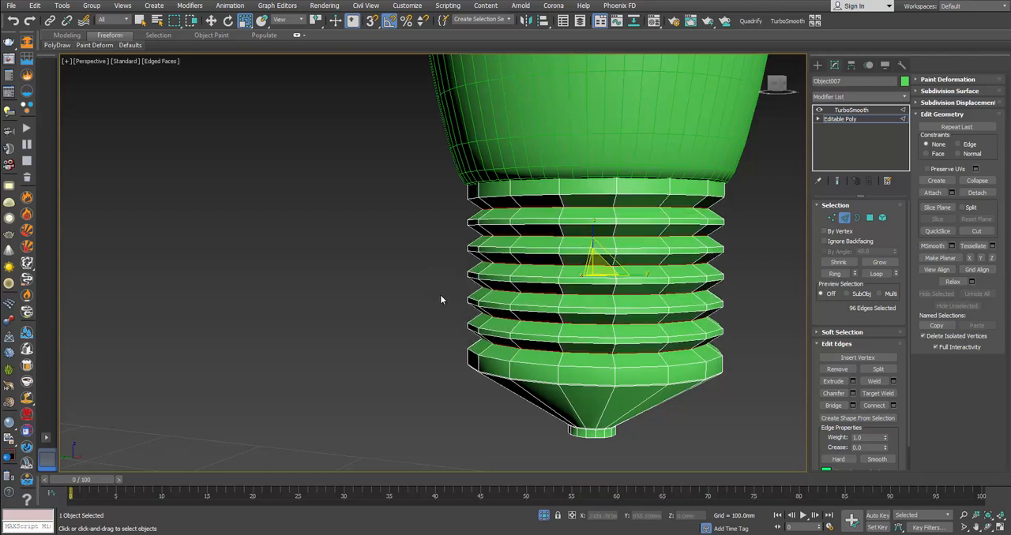
Step: Inspect the smoothed bulb with its threaded base in shaded view and compare it with the browser's reference photo
left_click(846, 222)
left_click(763, 232)
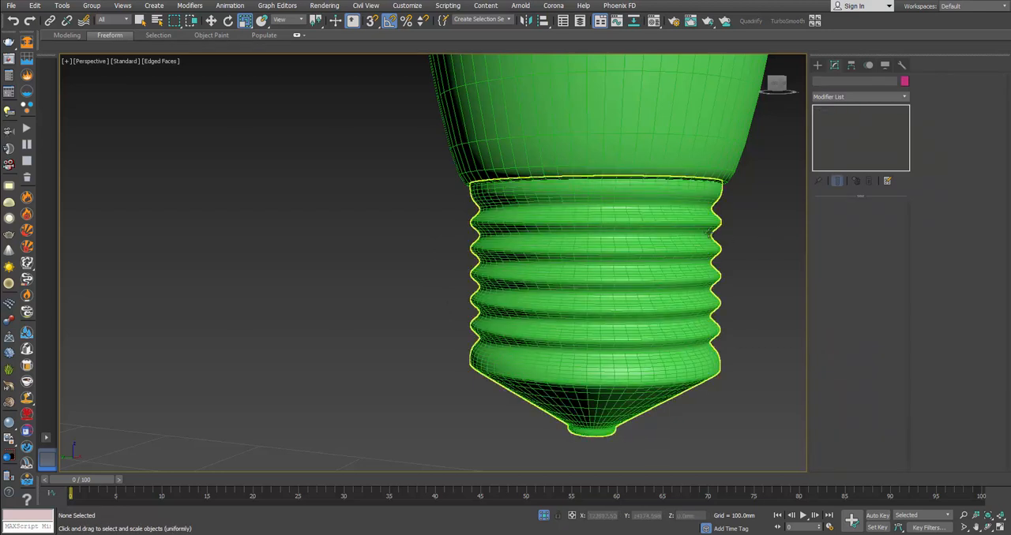
scroll(708, 231, "down", 2)
key("F3")
key("F3")
scroll(711, 233, "down", 5)
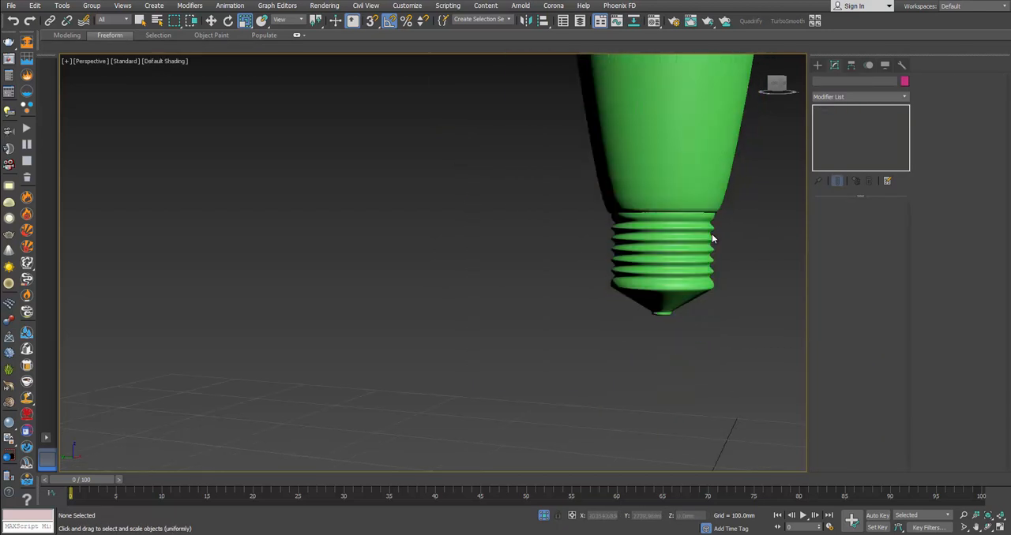
middle_click_drag(742, 214, 666, 305)
left_click(628, 244)
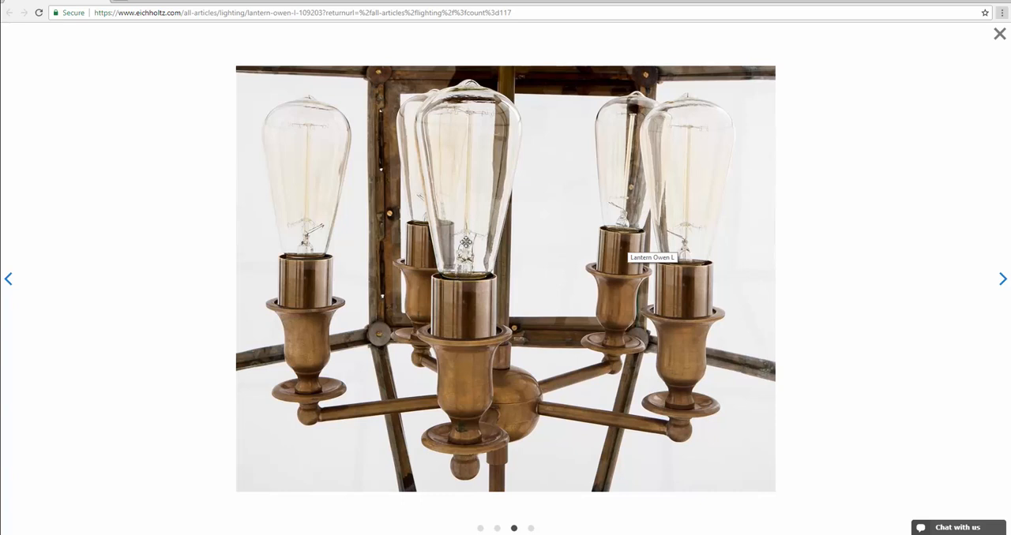
key("alt+Tab")
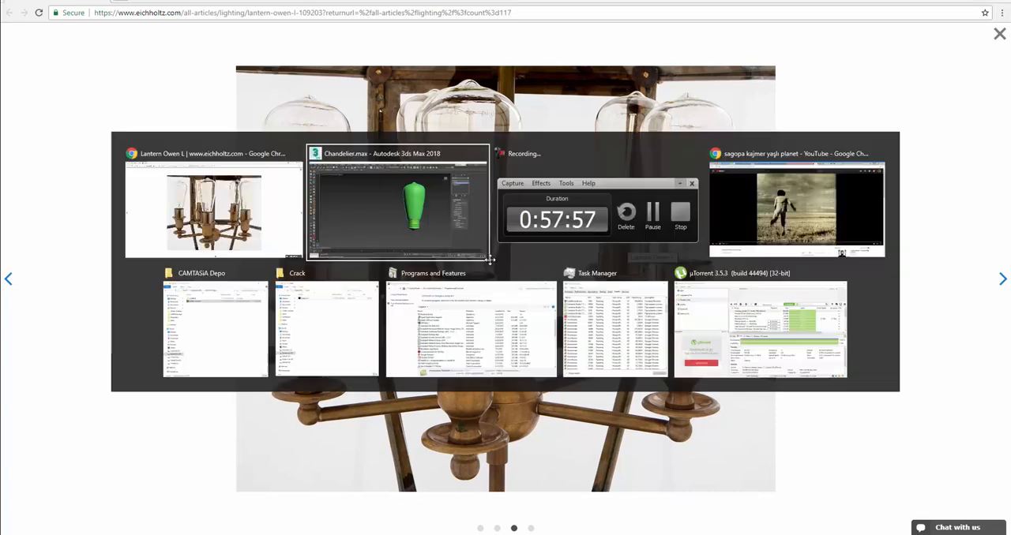
Step: Select the glass bulb's open bottom border, scale it inward and extend it down inside the screw base
key("F3")
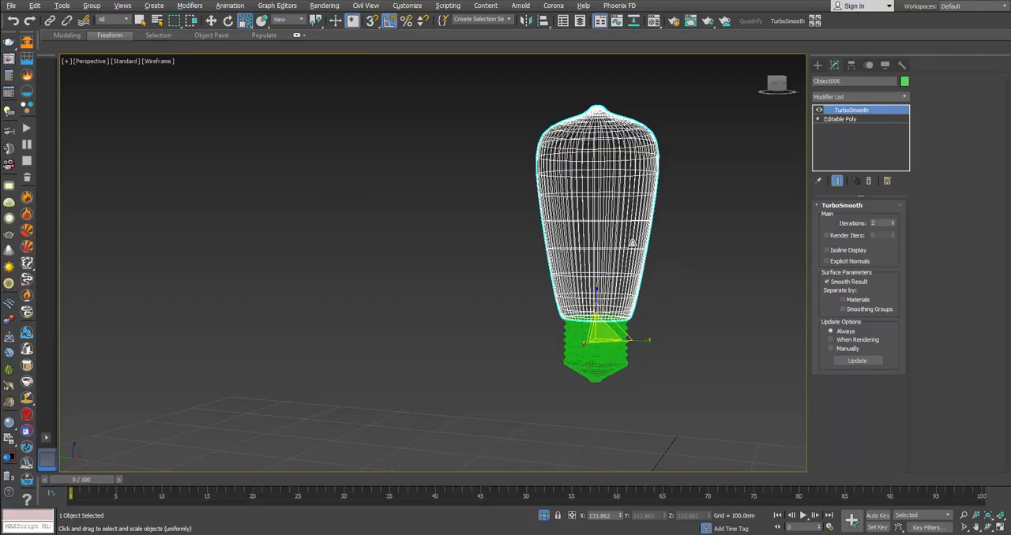
left_click(840, 119)
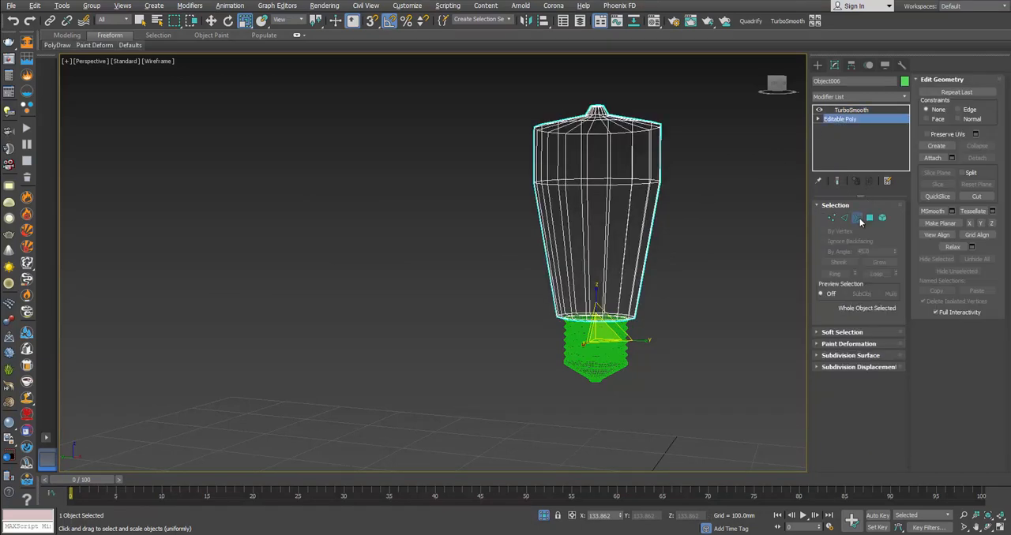
left_click(859, 220)
left_click_drag(728, 280, 575, 340)
scroll(586, 323, "up", 3)
key("w")
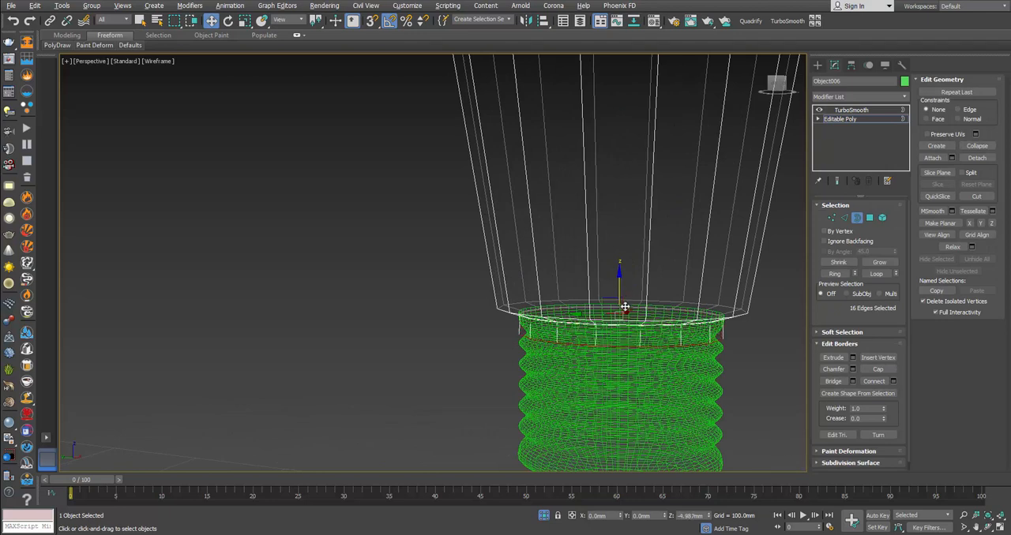
key("r")
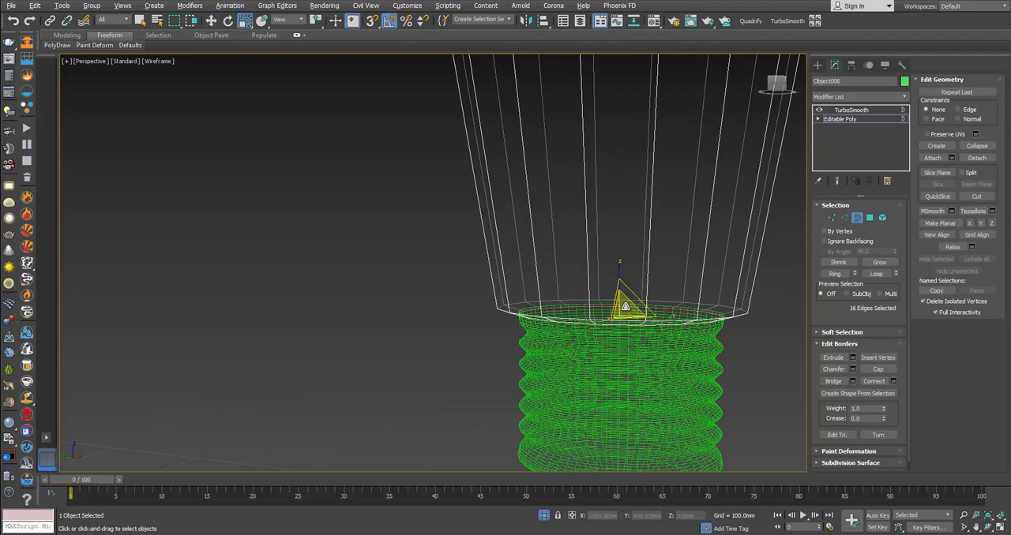
middle_click_drag(624, 306, 623, 300, "alt")
key("w")
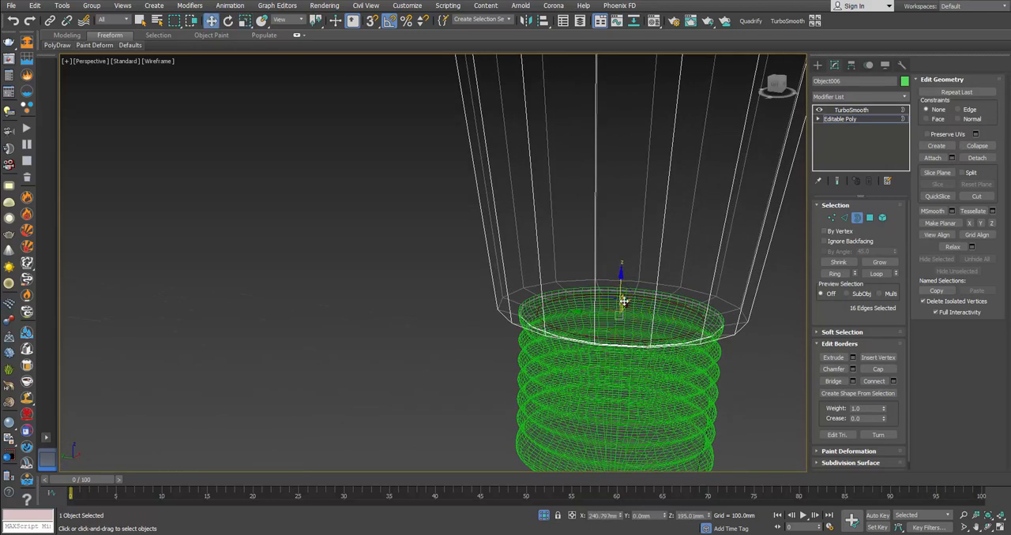
left_click_drag(622, 290, 630, 342)
middle_click_drag(631, 341, 631, 311, "alt")
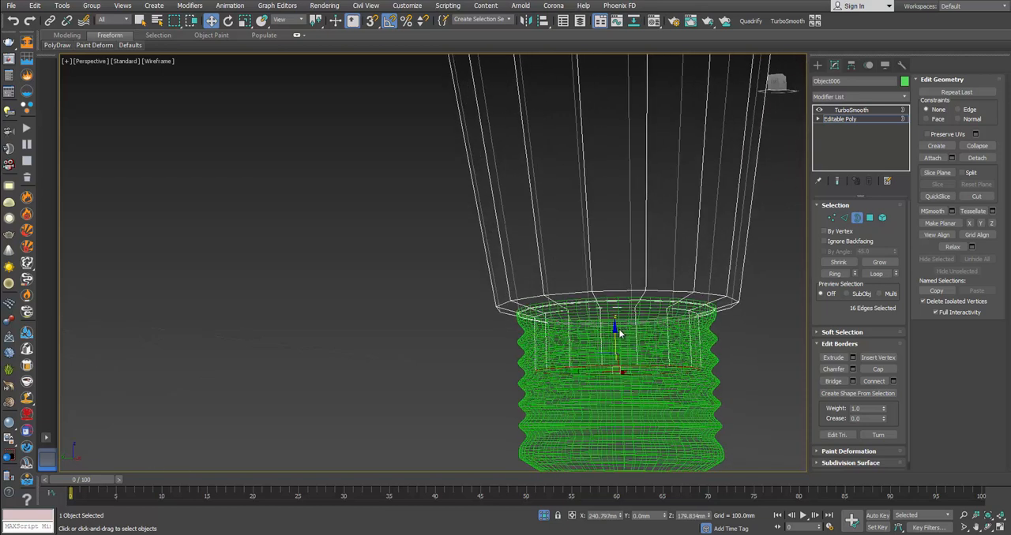
Step: Extend the border further down inside the base and scale it inward to form a tapered floor
key("r")
left_click_drag(622, 374, 628, 403, "shift")
key("w")
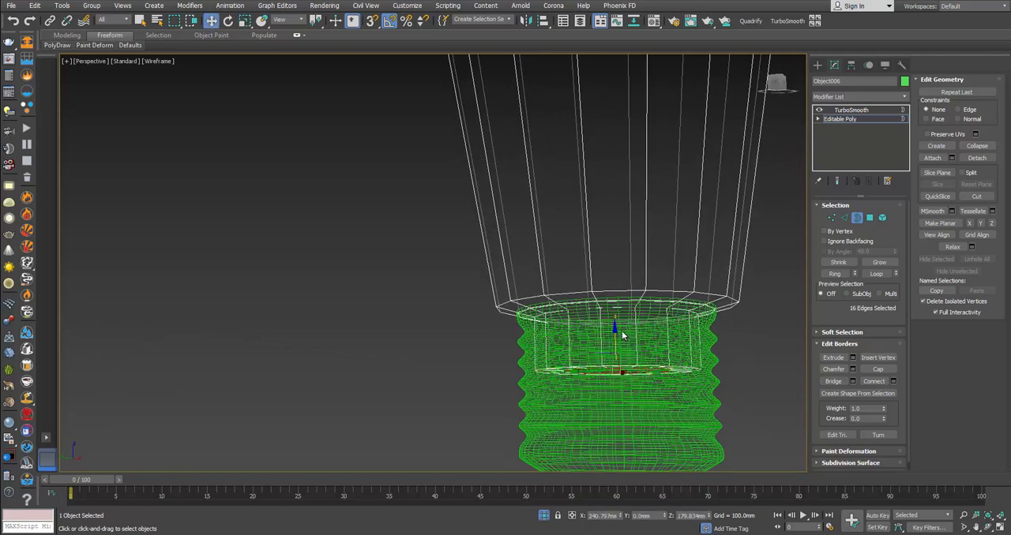
left_click_drag(616, 334, 628, 408)
key("r")
key("w")
key("r")
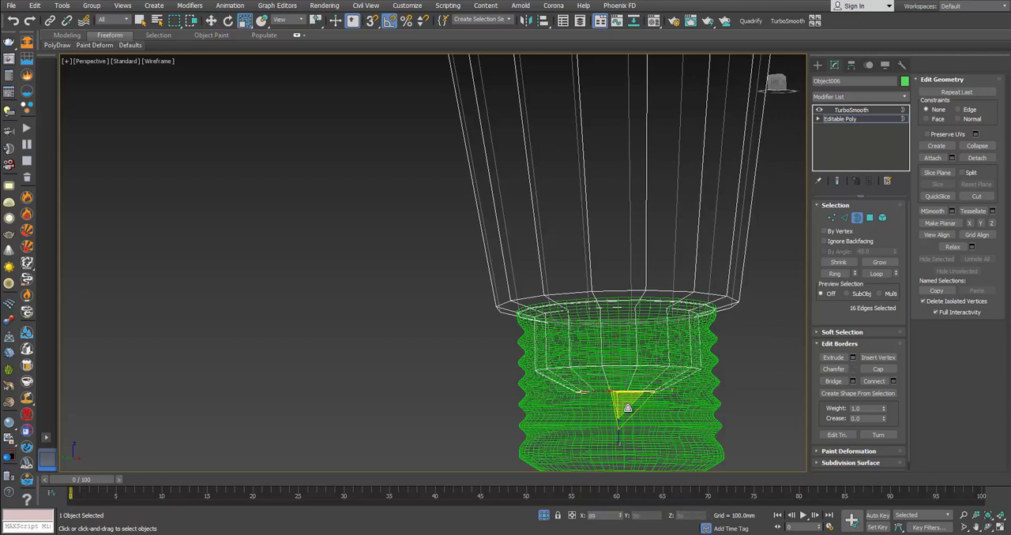
Step: Extend the narrowed border upward to form a short central tube rising just above the screw base
key("w")
left_click_drag(618, 362, 624, 259)
middle_click_drag(625, 253, 695, 279, "alt")
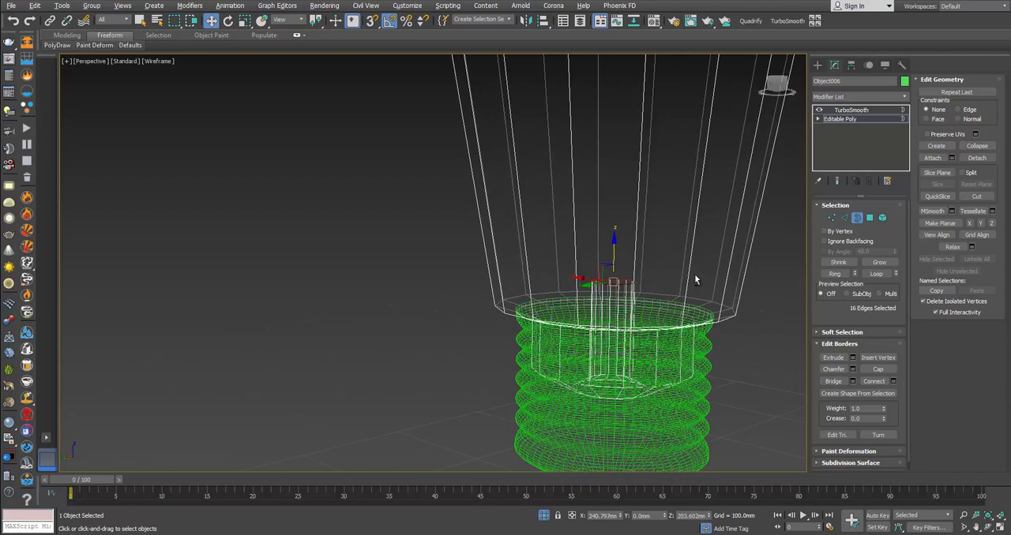
Step: Scale the tube's top border inward and extend it upward as a long thin rod into the bulb's upper part
key("r")
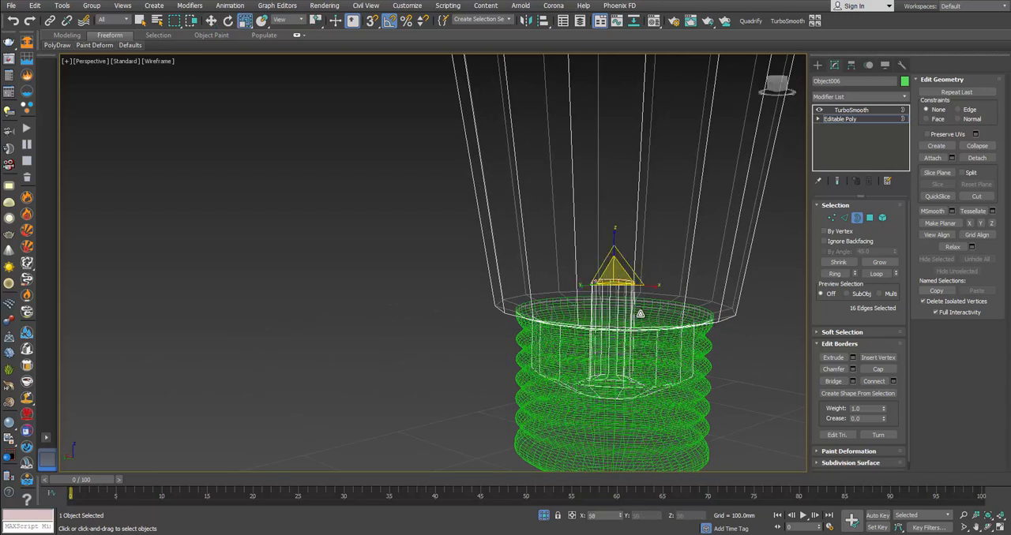
key("w")
left_click_drag(614, 248, 631, 43)
key("r")
key("w")
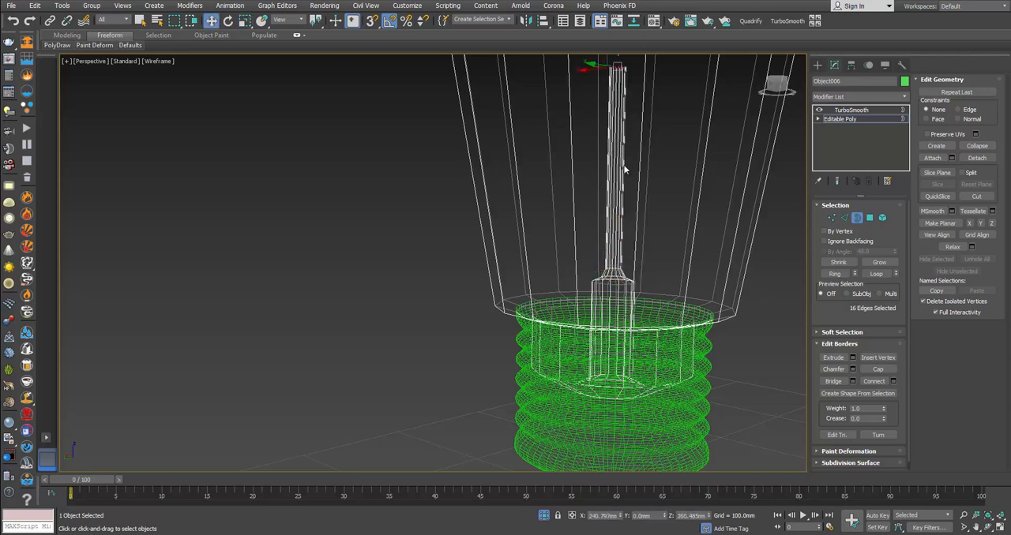
scroll(605, 203, "down", 3)
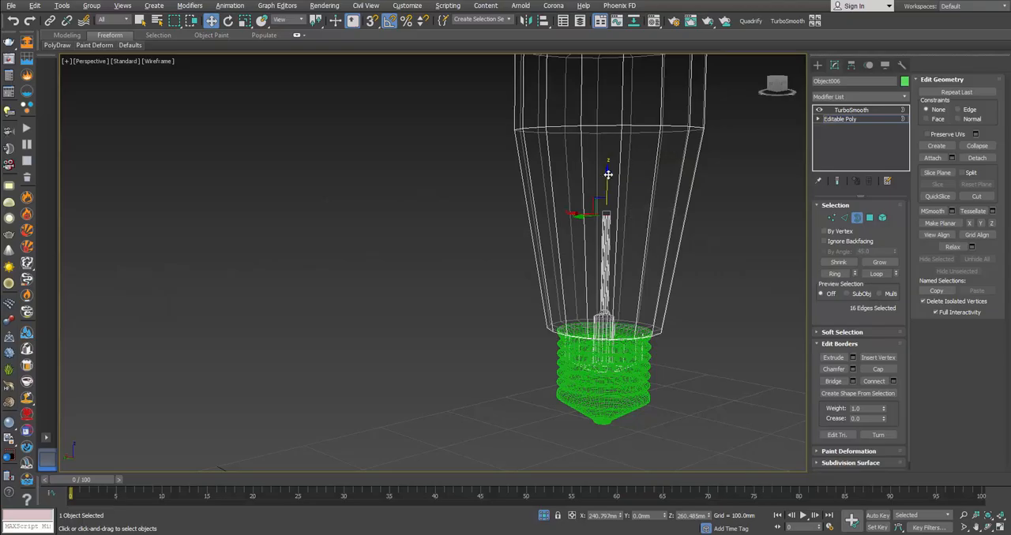
left_click_drag(608, 174, 608, 98)
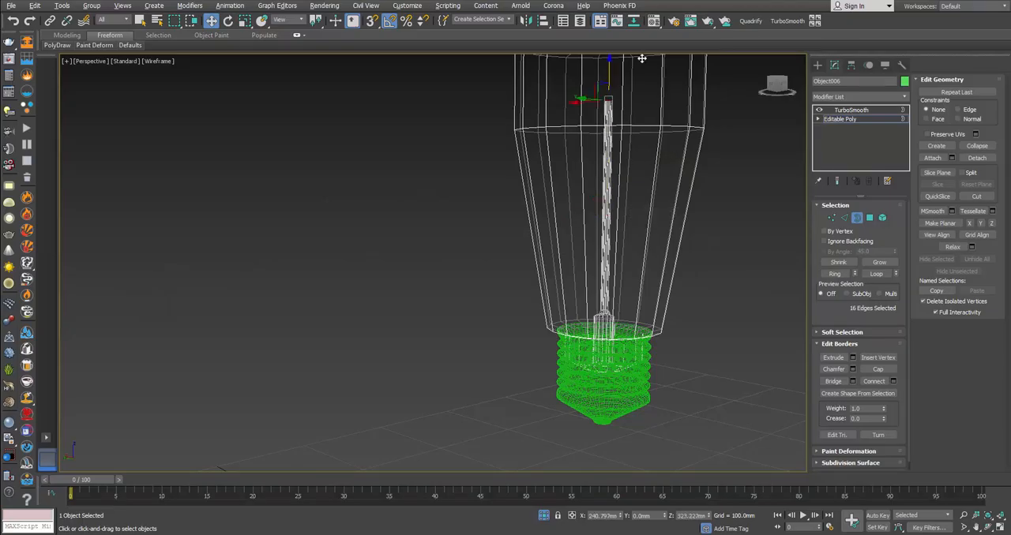
scroll(597, 230, "down", 3)
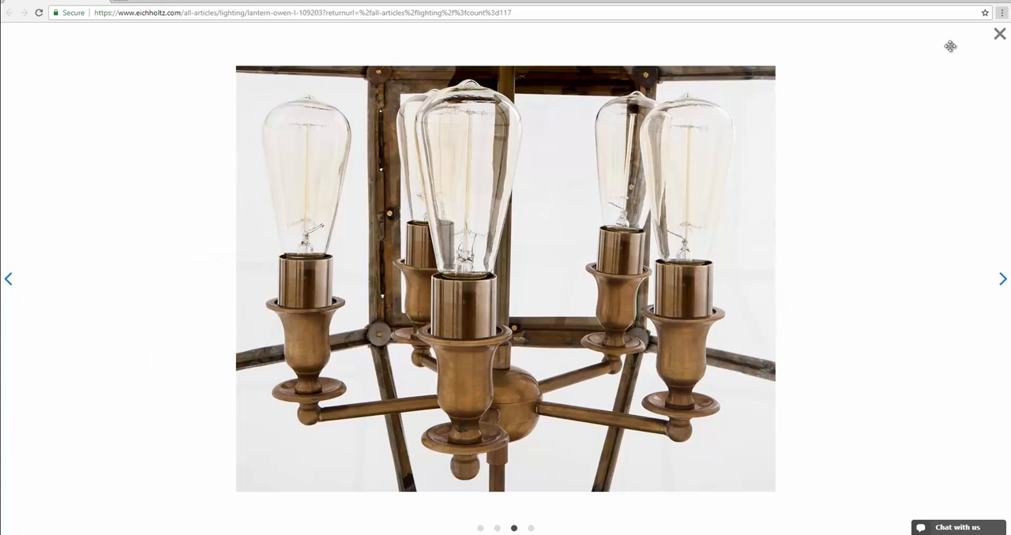
Step: Switch to the browser and examine the bulbs' inner rod and filament in the enlarged Lantern Owen L product photos
left_click(999, 36)
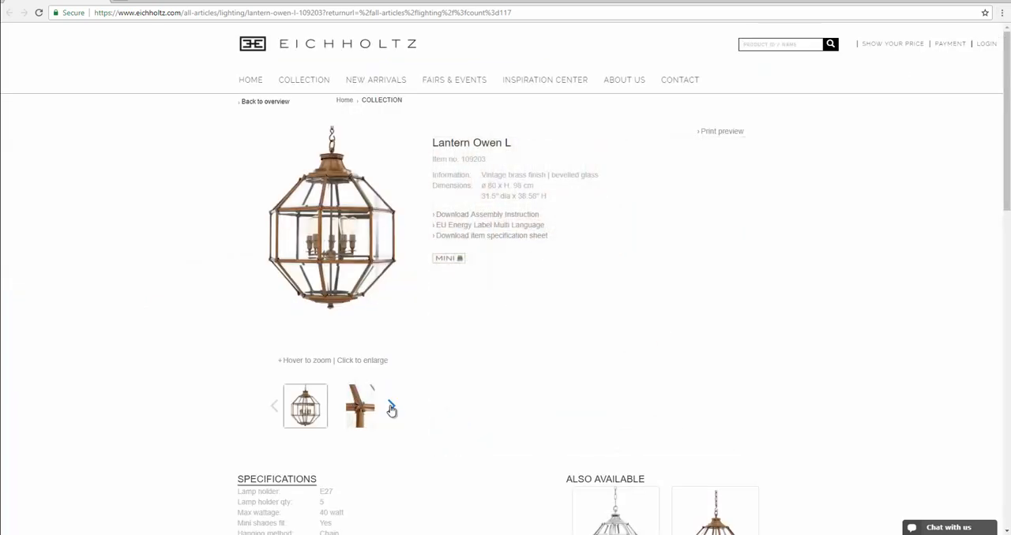
left_click(391, 408)
left_click(392, 407)
mouse_move(339, 225)
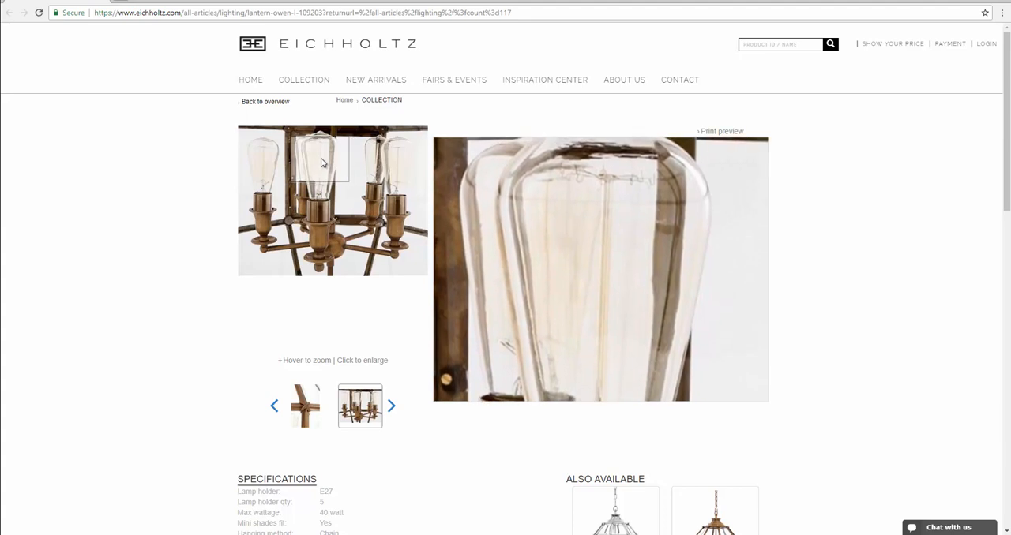
left_click(391, 406)
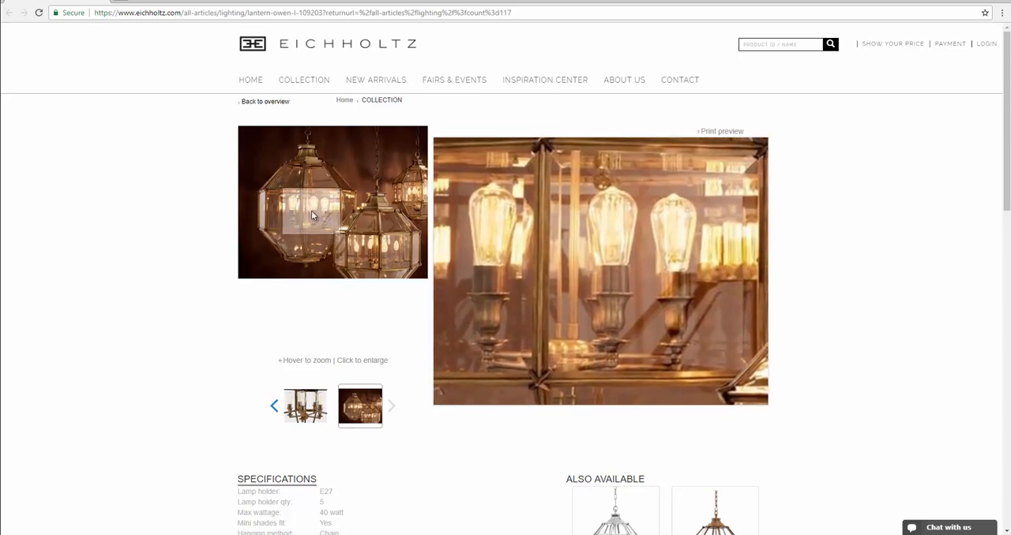
right_click(311, 210)
left_click(182, 250)
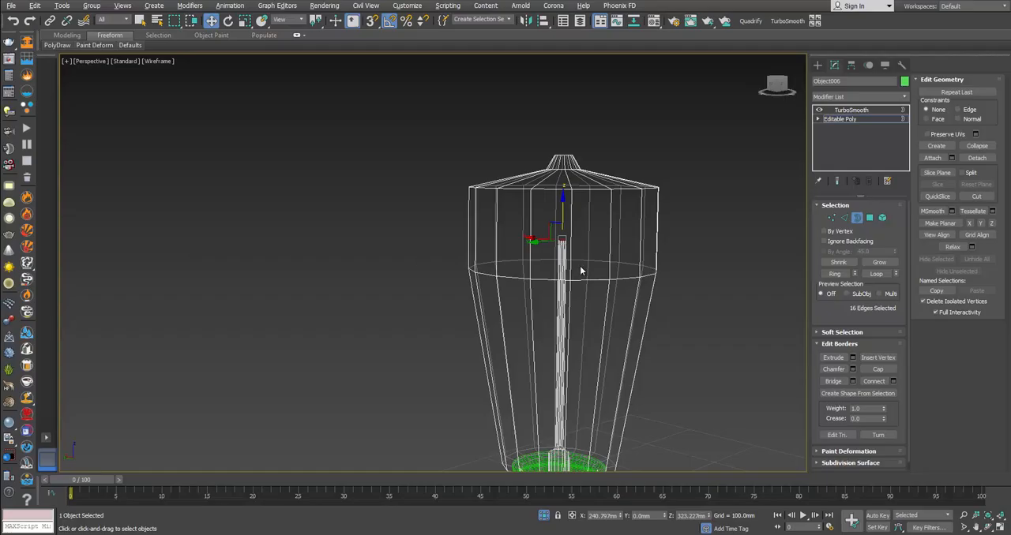
Step: Extend the rod's top border upward to add a narrow ring and a taller end segment
middle_click_drag(580, 266, 593, 231)
scroll(582, 165, "up", 5)
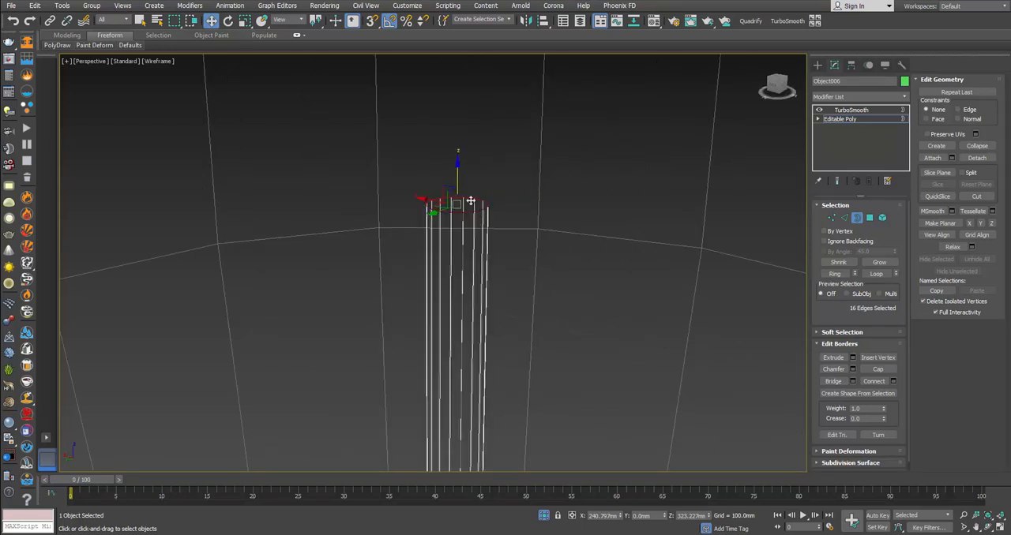
left_click_drag(458, 174, 461, 144, "shift")
middle_click_drag(489, 175, 478, 180, "alt")
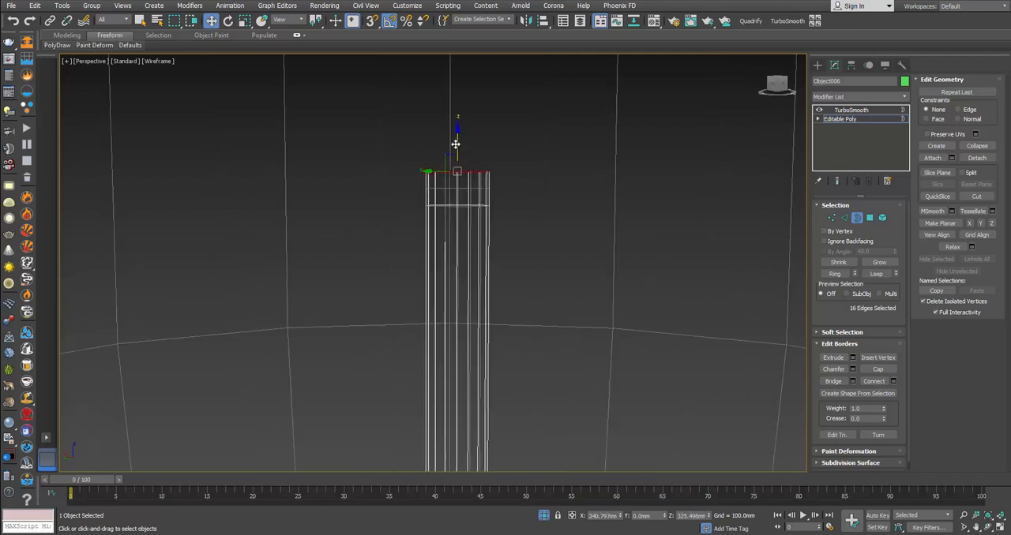
left_click_drag(457, 136, 463, 115, "shift")
key("ctrl+z")
middle_click_drag(481, 148, 496, 171, "alt")
Step: Collapse the rod's top border to a single center point to close the end
key("r")
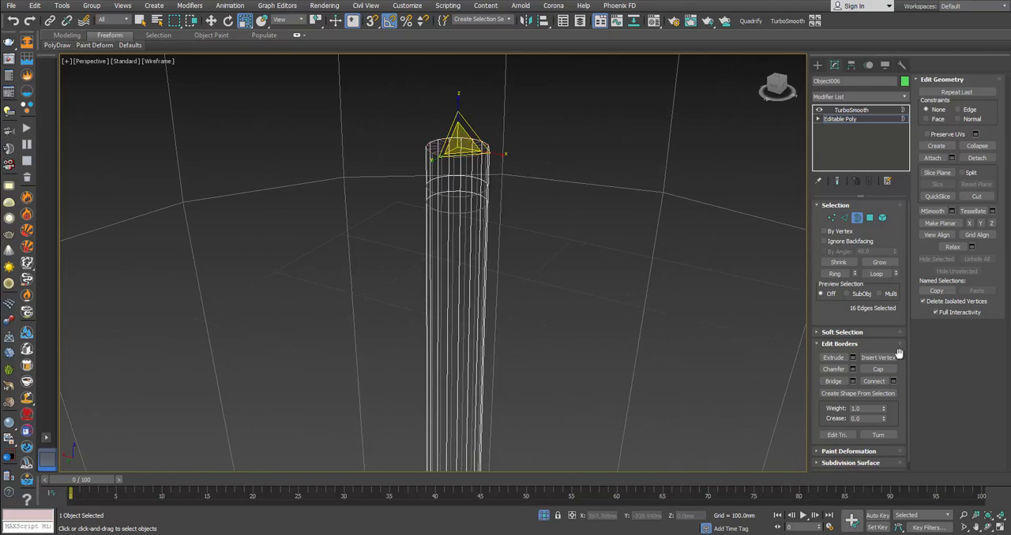
left_click(977, 147)
mouse_move(502, 163)
middle_mouse_down("alt")
mouse_move(515, 166)
mouse_move(482, 166)
middle_mouse_up("alt")
key("F3")
key("F3")
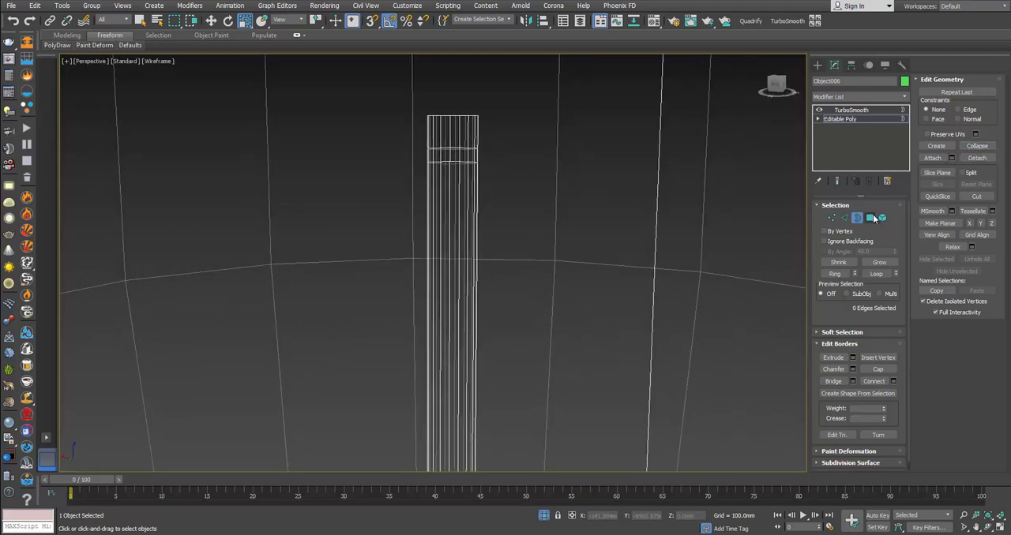
key("alt+Tab")
key("alt+Tab")
left_click(870, 218)
middle_click_drag(466, 245, 469, 224, "alt")
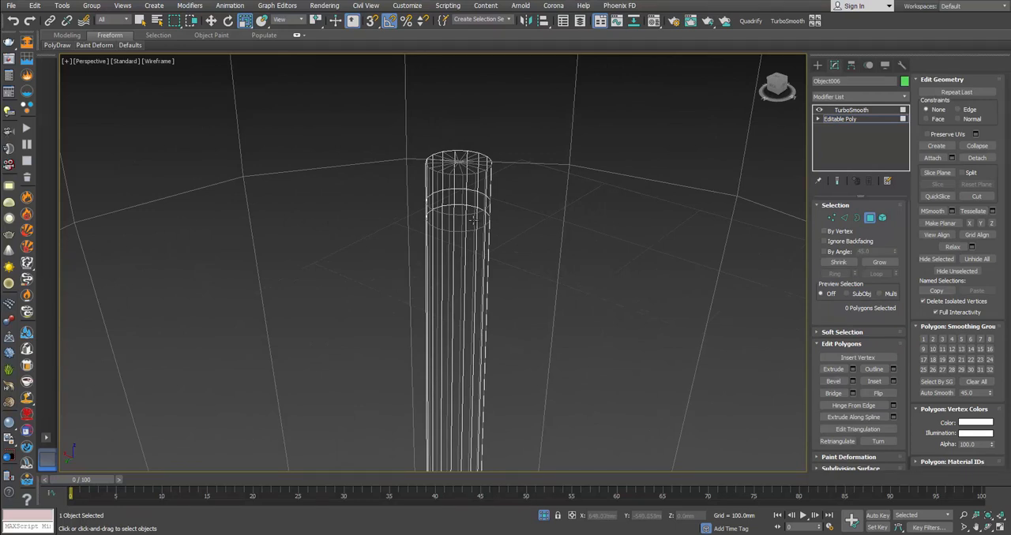
left_click(473, 221)
left_click(473, 221)
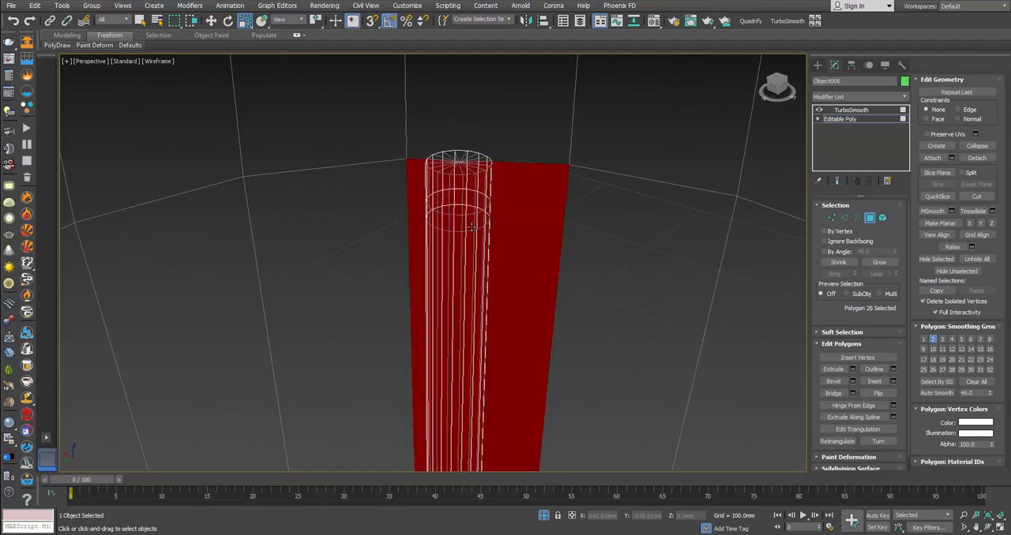
scroll(482, 209, "down", 6)
scroll(493, 196, "up", 5)
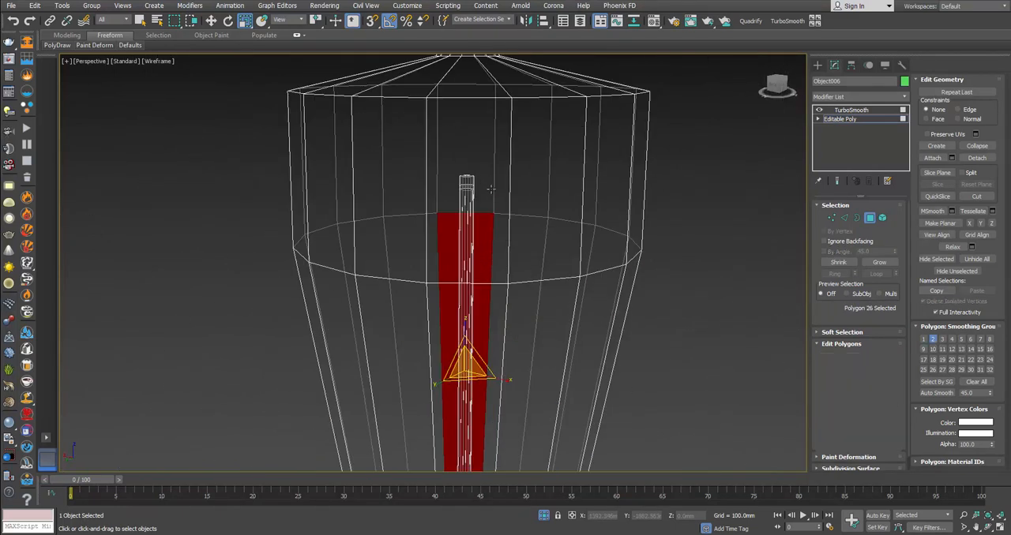
Step: Select the polygons of the rod's upper part through its top vertices and hide all unselected polygons
key("1")
left_click_drag(450, 156, 481, 205)
middle_click_drag(480, 205, 504, 203, "alt")
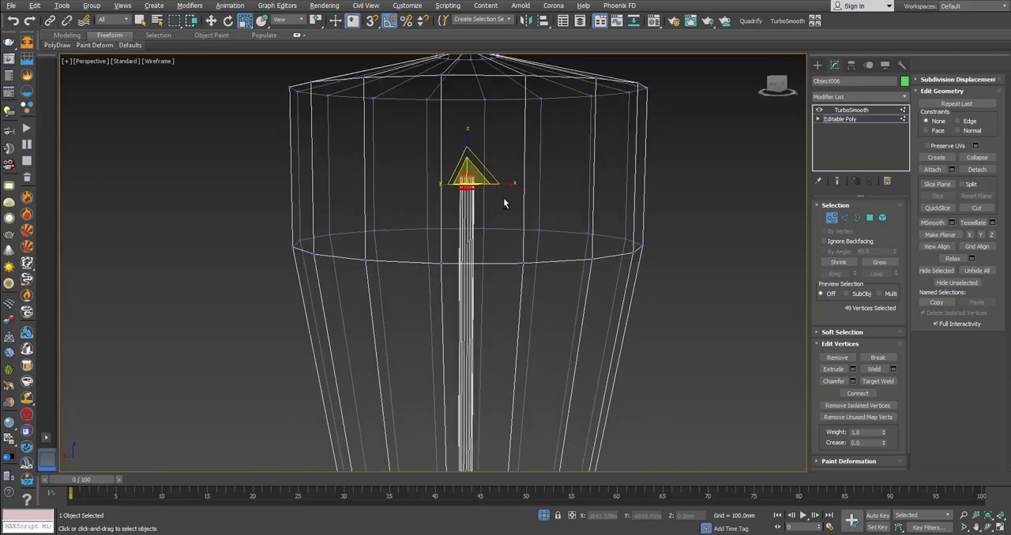
left_click(870, 218, "ctrl")
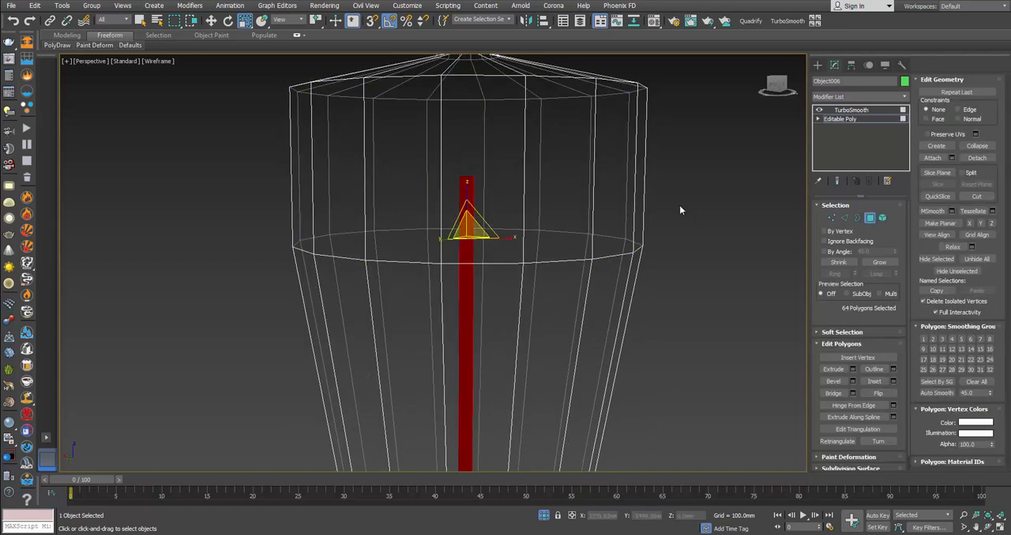
left_click(965, 276)
Step: Select two pairs of adjacent polygons on the narrow ring below the rod's top, leaving two polygons between the pairs
middle_click_drag(544, 235, 534, 247, "alt")
scroll(500, 179, "up", 3)
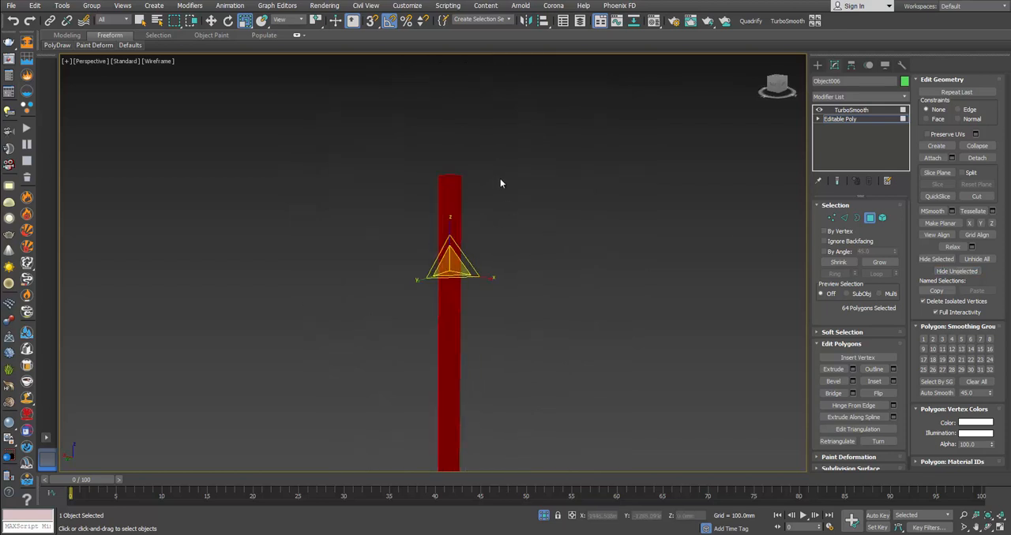
left_click(488, 190)
scroll(488, 189, "up", 3)
key("F3")
mouse_move(449, 195)
middle_mouse_down()
mouse_move(449, 218)
mouse_move(461, 216)
middle_mouse_up()
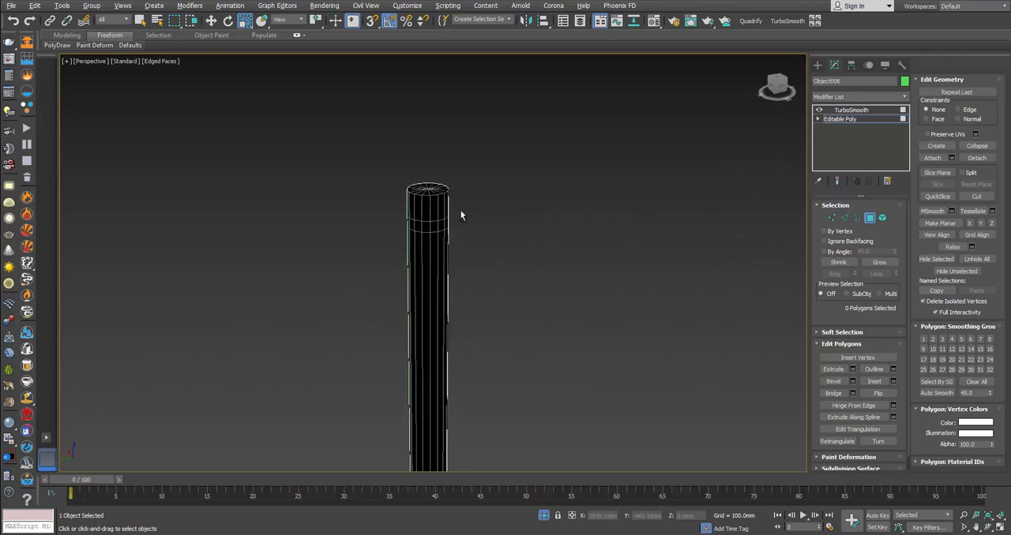
left_click(435, 228)
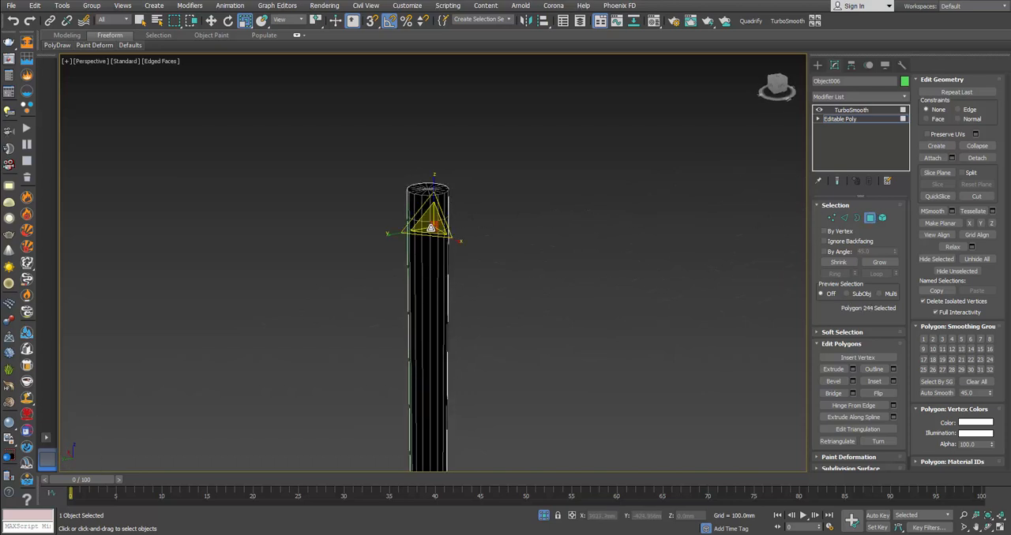
left_click(429, 227, "ctrl")
key("w")
scroll(429, 226, "up", 4)
mouse_move(441, 234)
middle_mouse_down("alt")
mouse_move(490, 244)
mouse_move(434, 250)
middle_mouse_up("alt")
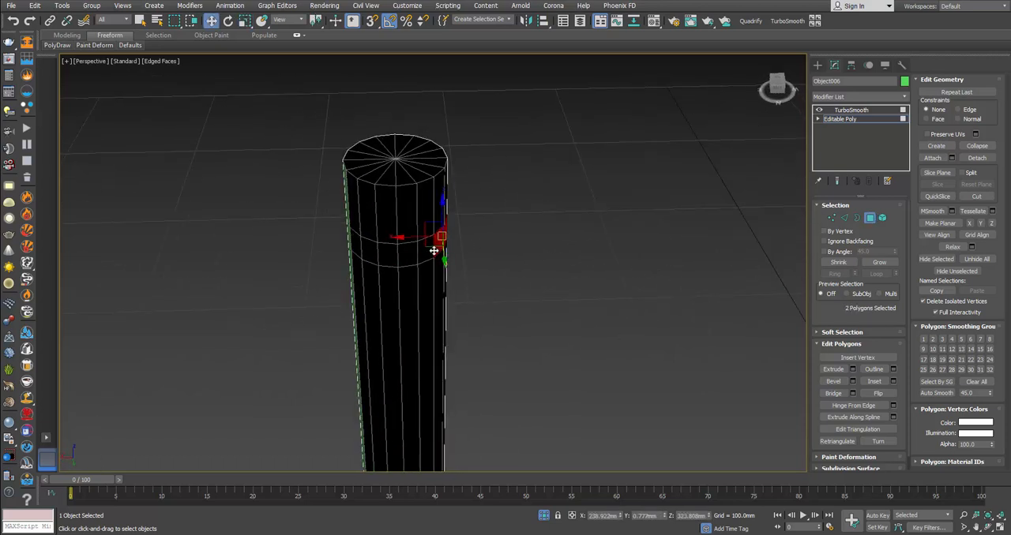
left_click(391, 255, "ctrl")
left_click(375, 250, "ctrl")
Step: Add two more evenly spaced polygon pairs around the same ring to the selection, making eight polygons
middle_click_drag(447, 251, 358, 254, "alt")
left_click(479, 257, "ctrl")
left_click(487, 255, "ctrl")
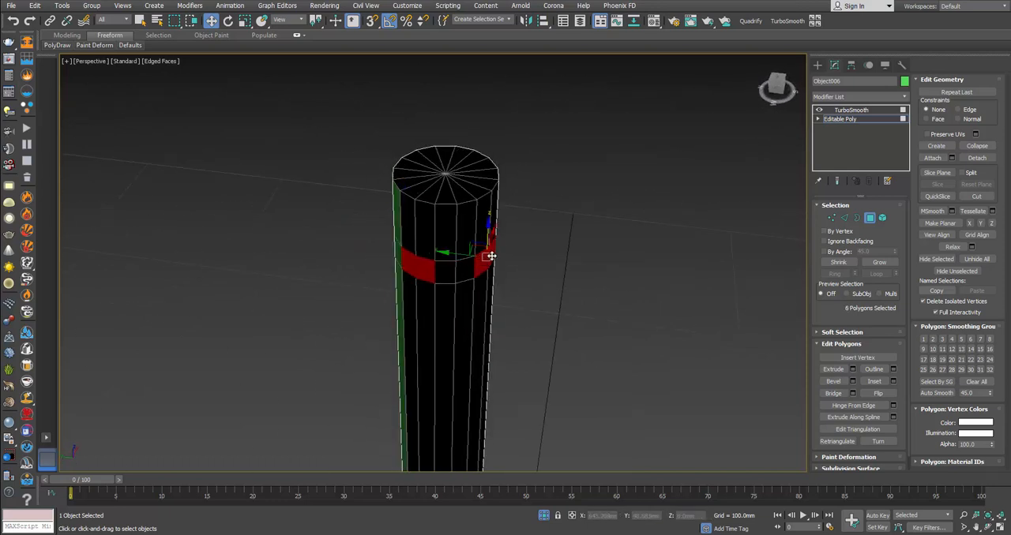
middle_click_drag(487, 255, 393, 263, "alt")
left_click(455, 299, "ctrl")
left_click(468, 293, "ctrl")
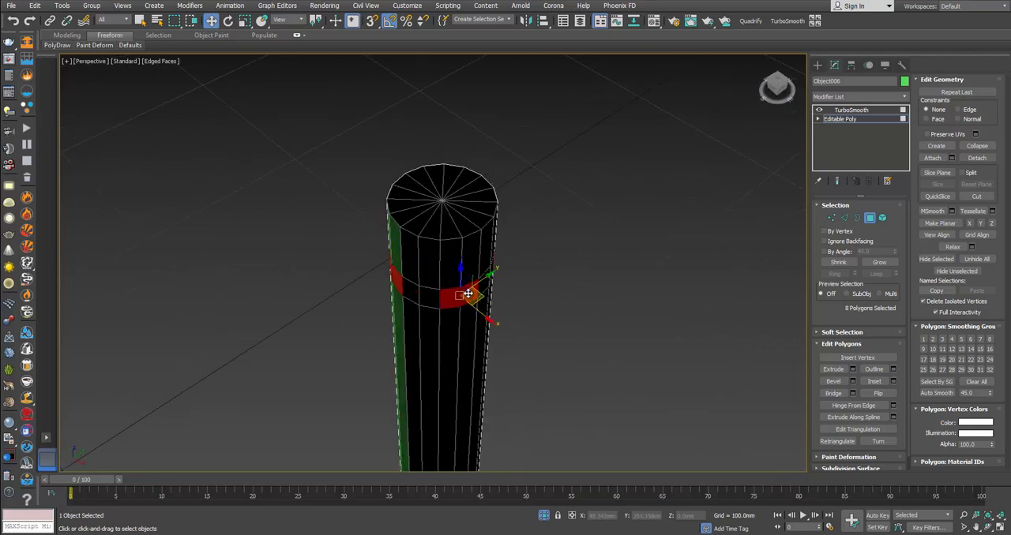
middle_click_drag(517, 291, 622, 294, "alt")
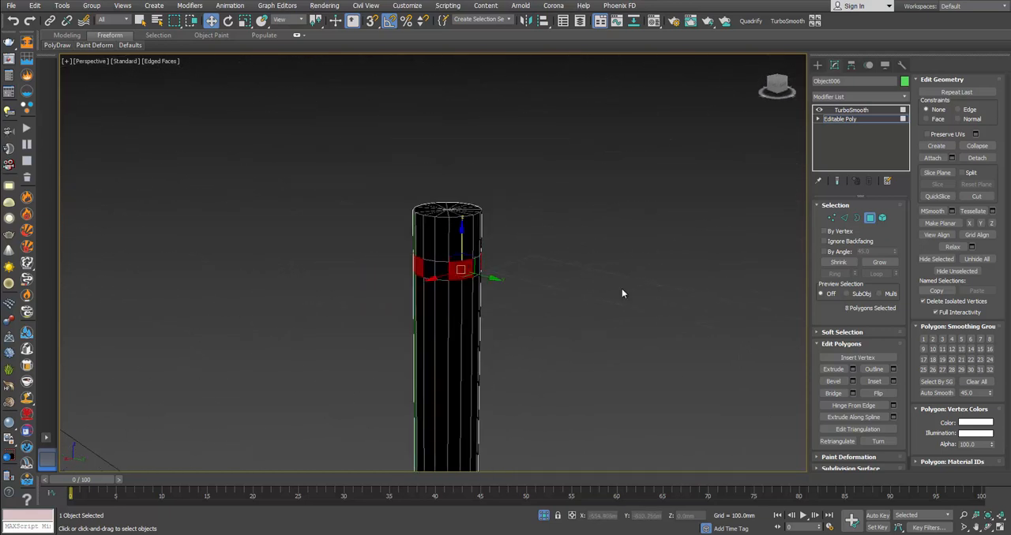
left_click(852, 370)
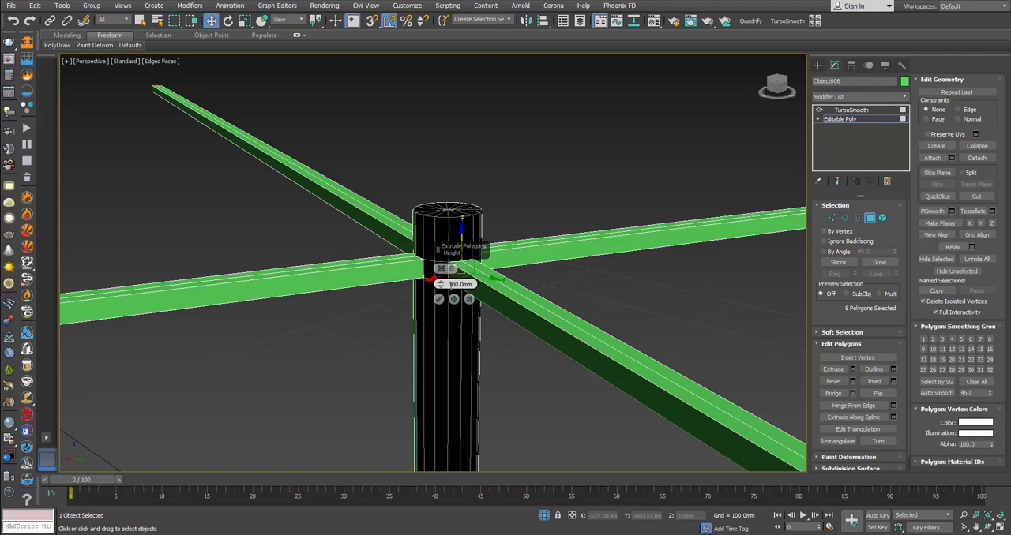
left_click_drag(440, 285, 461, 321)
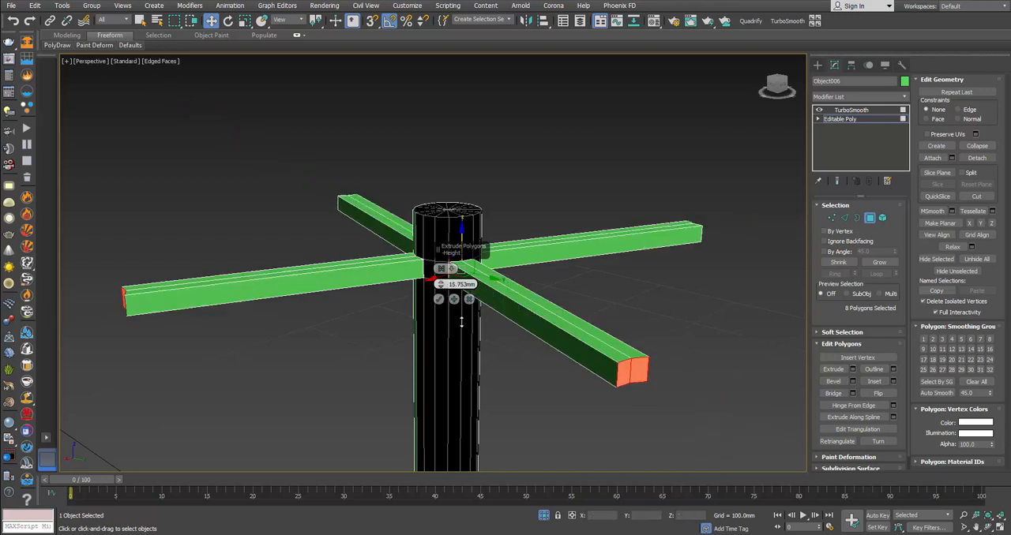
left_click(469, 300)
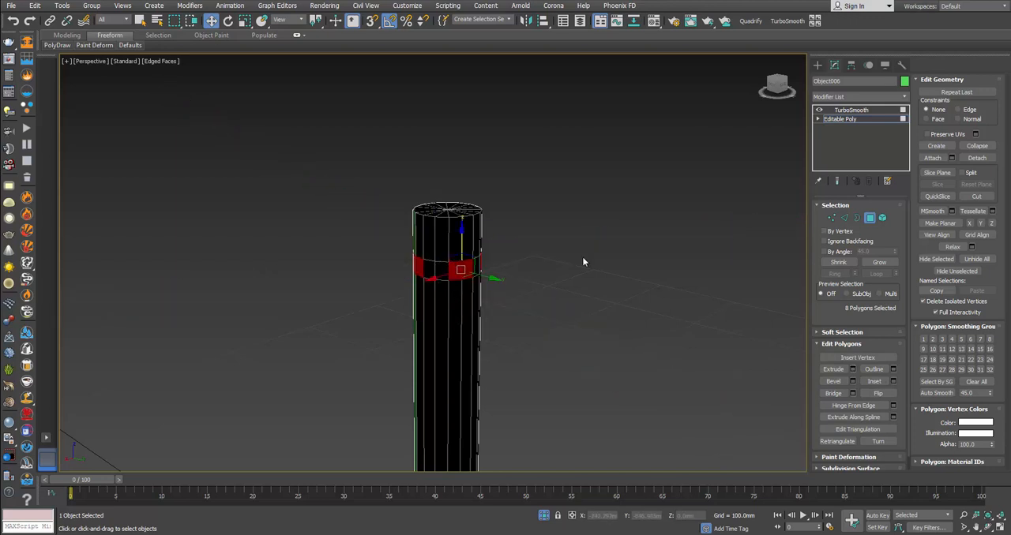
Step: Unhide all polygons of the bulb and display the model in wireframe
left_click(977, 263)
scroll(638, 266, "down", 2)
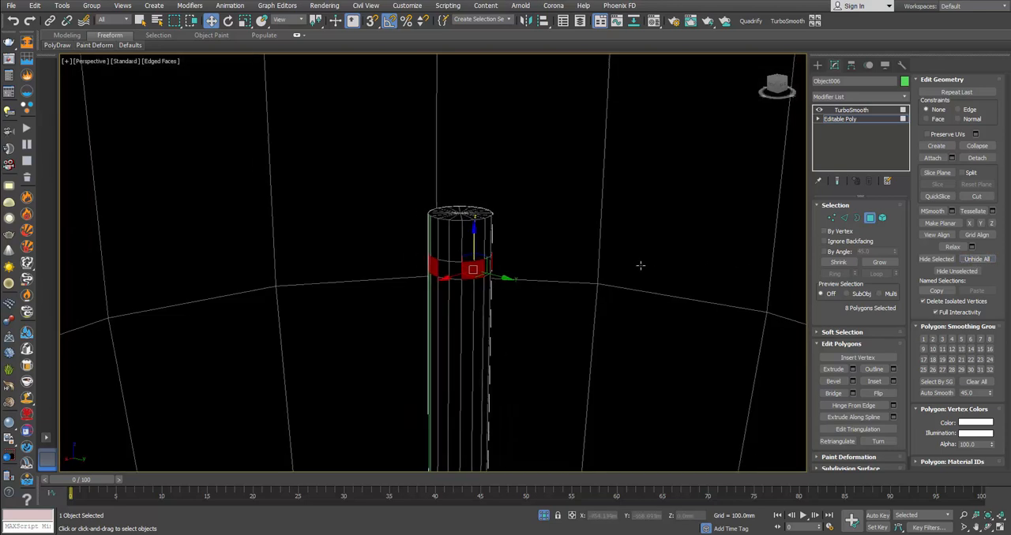
key("F3")
scroll(616, 271, "down", 6)
scroll(612, 272, "up", 4)
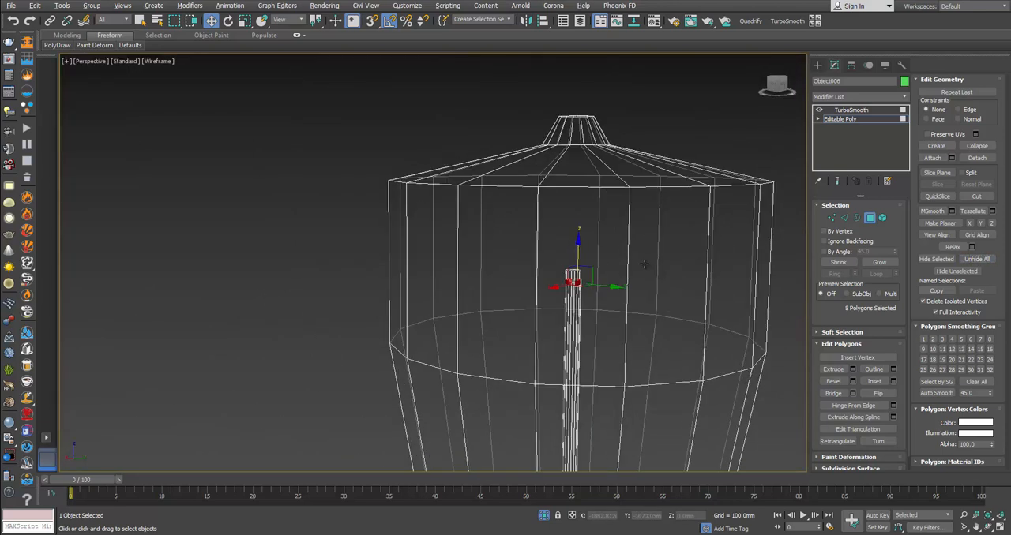
Step: Try to extrude the eight selected ring polygons into four filament support arms, comparing their length with the bulb close-up on the product page
left_click(852, 369)
middle_click_drag(456, 294, 469, 305, "alt")
key("alt+Tab")
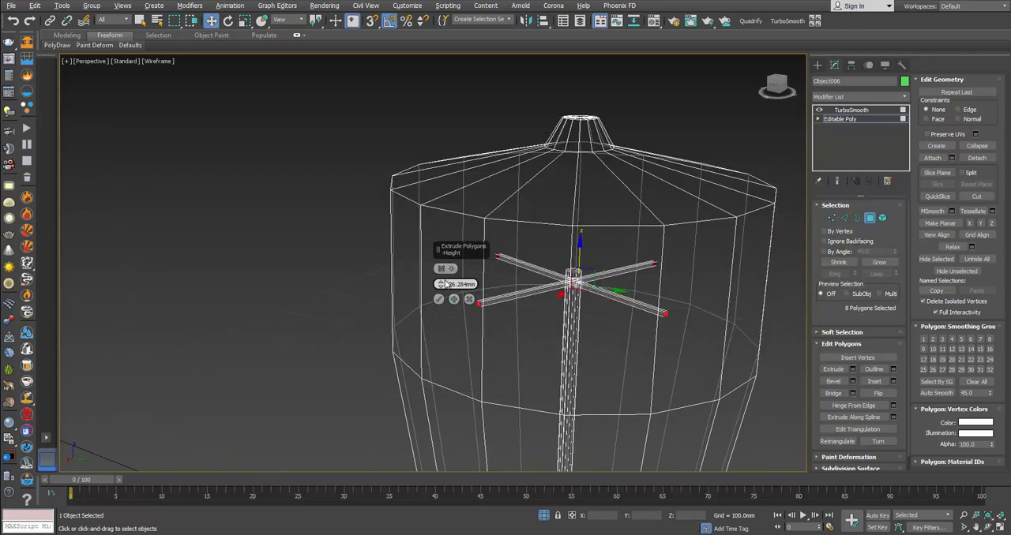
key("alt+Tab")
left_click(445, 234)
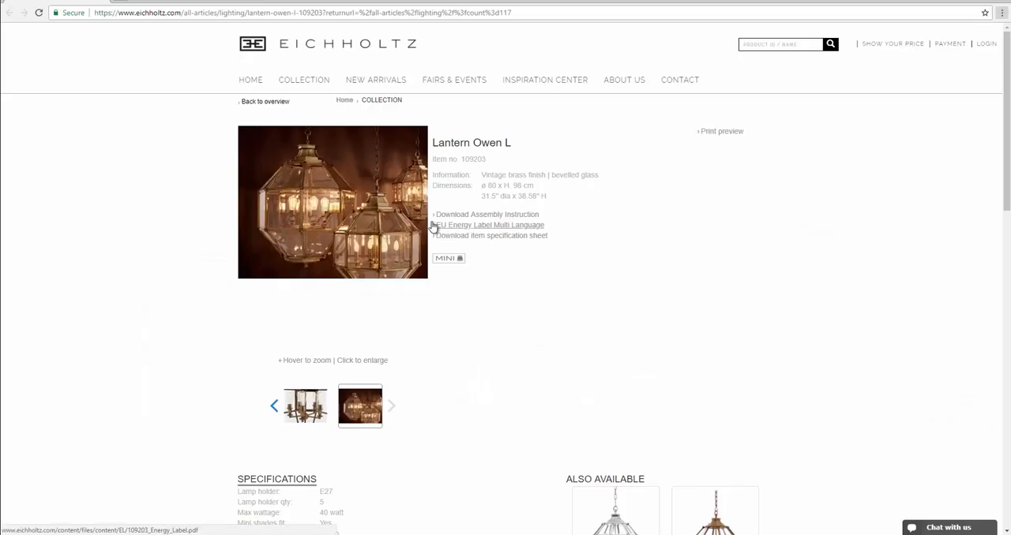
left_click(275, 406)
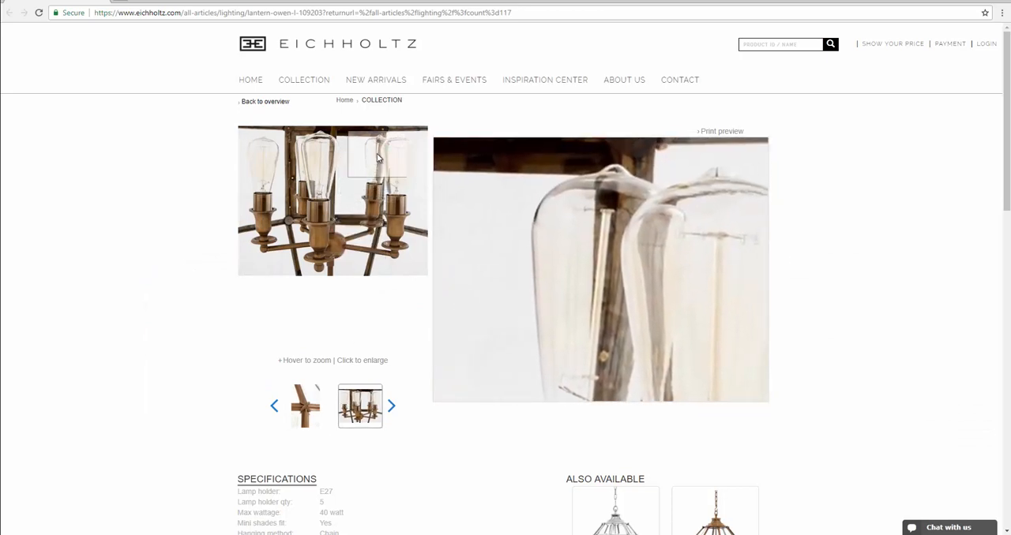
key("alt+Tab")
left_click_drag(441, 284, 440, 284)
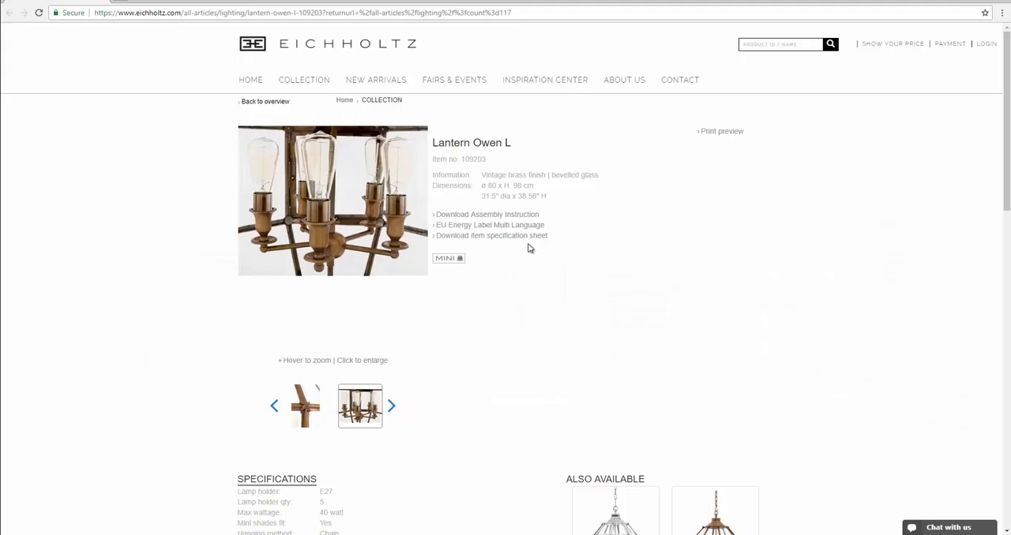
mouse_move(381, 177)
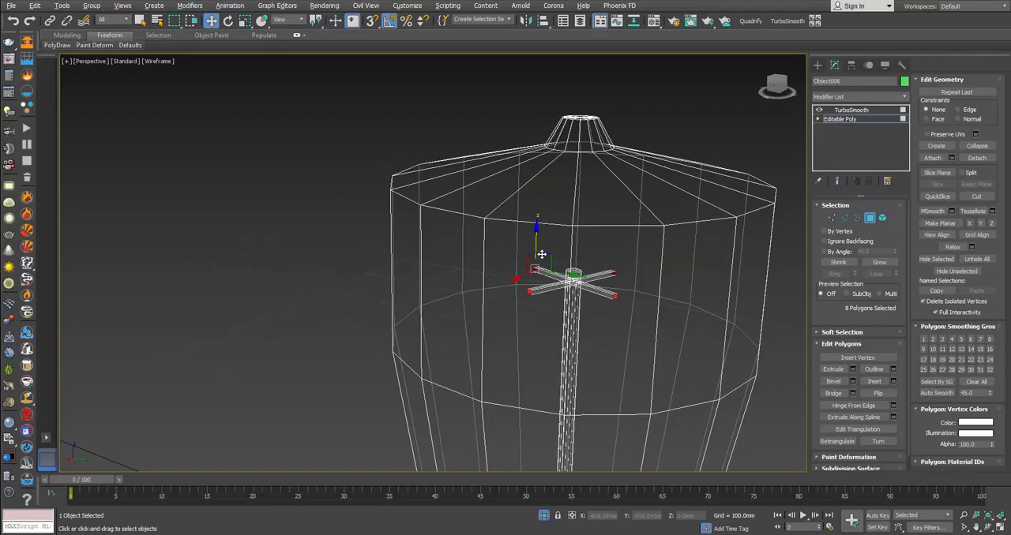
scroll(550, 276, "up", 4)
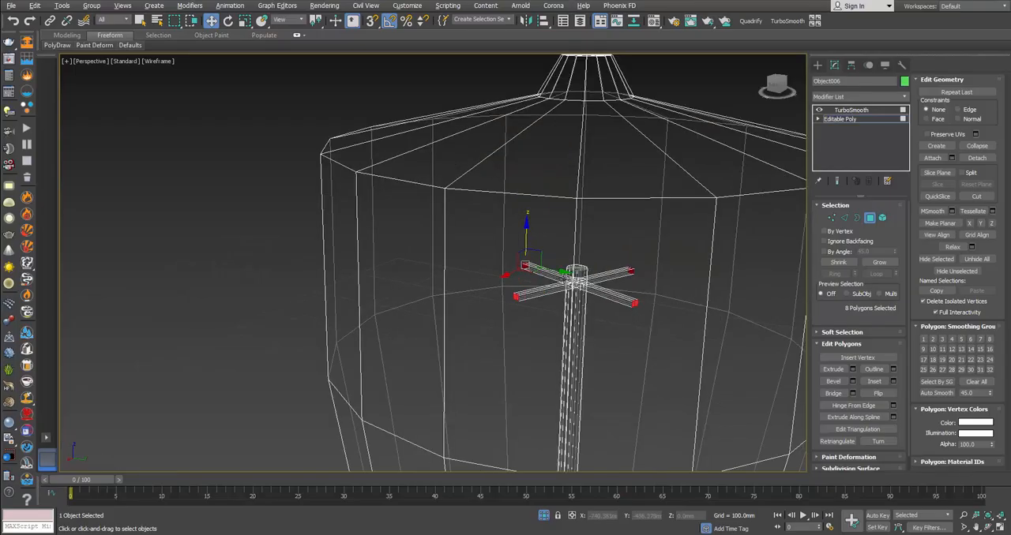
key("ctrl+z")
Step: Select the complete narrow ring of 16 polygons just below the rod's top by converting its edge ring to polygons
scroll(586, 293, "up", 1)
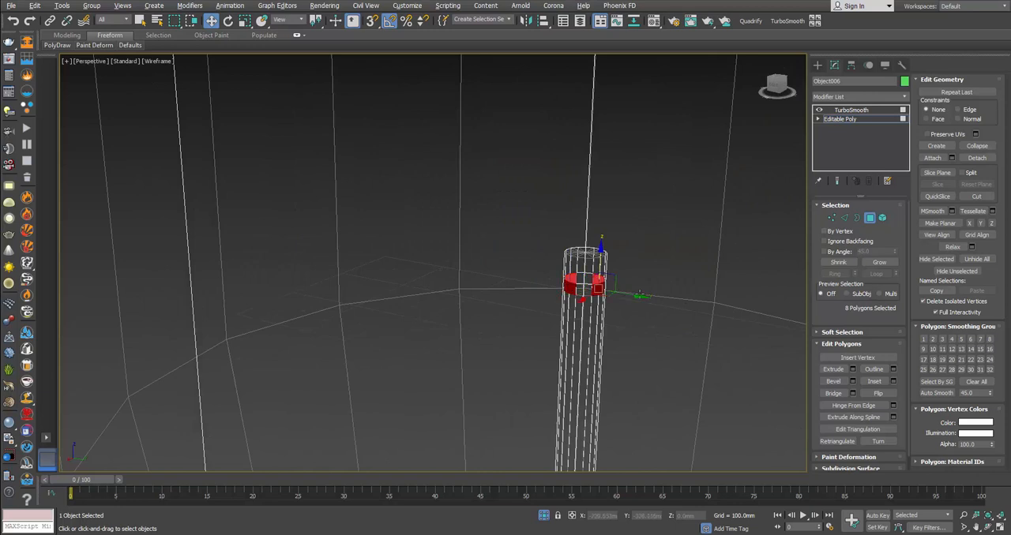
left_click(593, 287)
left_click(582, 289)
left_click(581, 291)
scroll(581, 291, "up", 3)
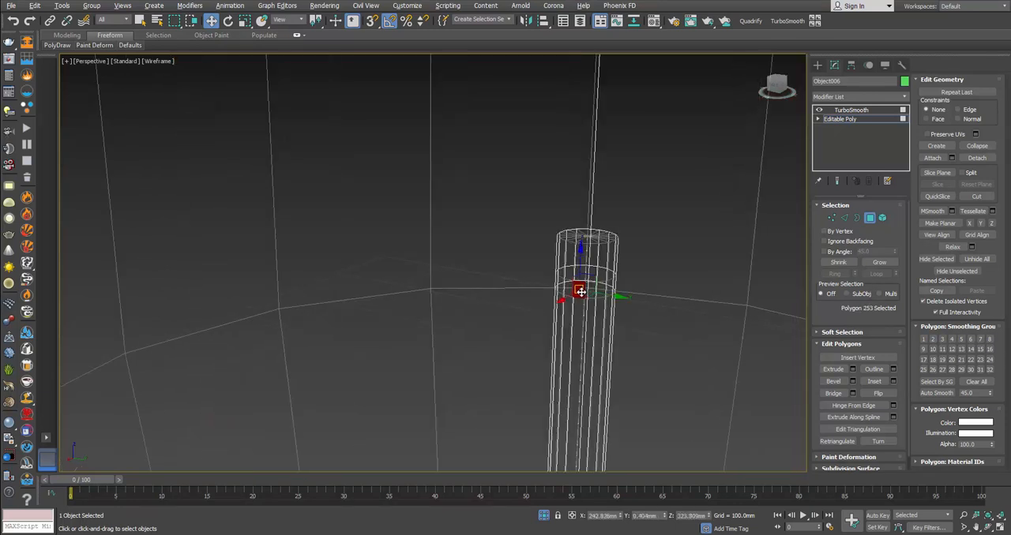
scroll(581, 292, "down", 2)
key("2")
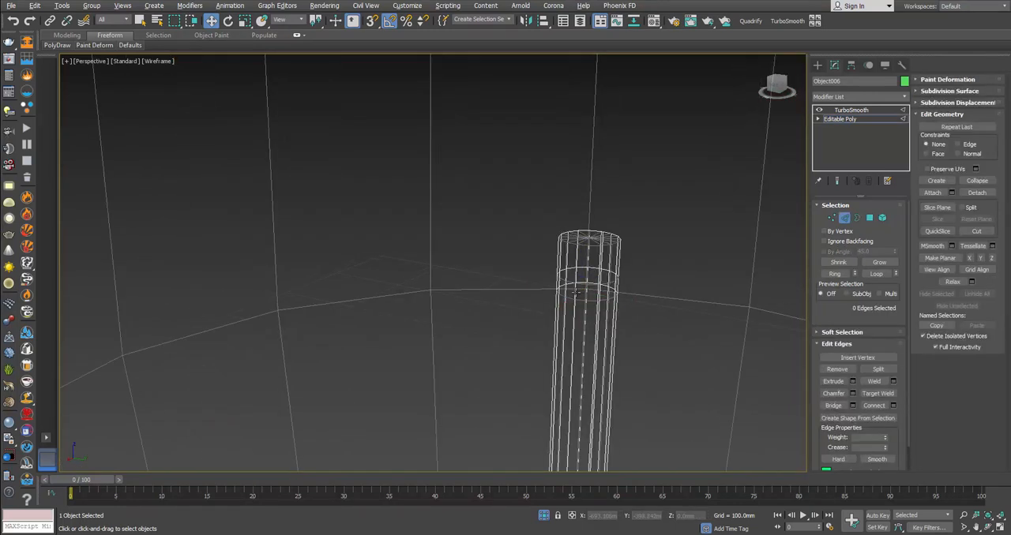
left_click(574, 292)
left_click(836, 274)
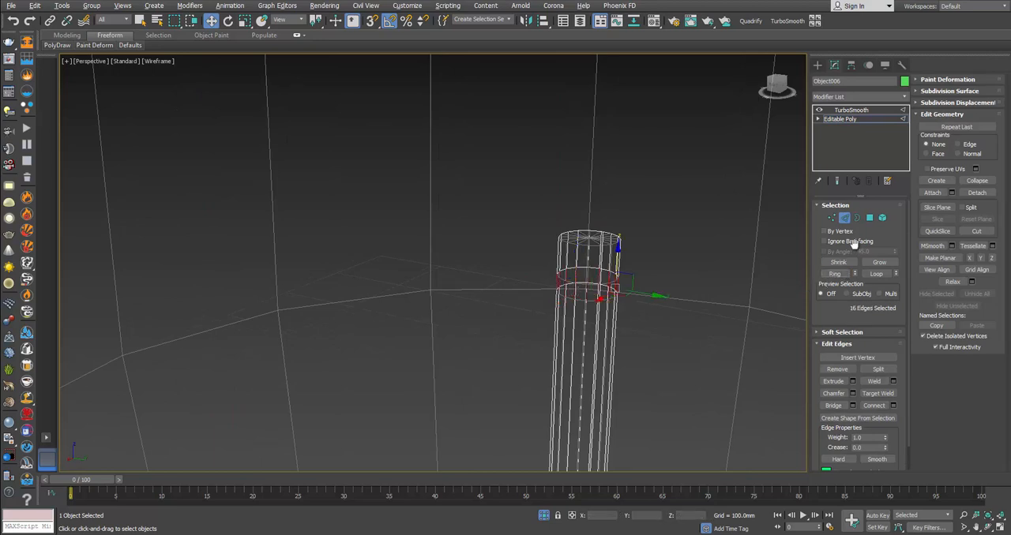
left_click(870, 217, "ctrl")
Step: Extrude the polygon ring outward along local normals by about 1.868 mm to form a collar around the rod
left_click(852, 368)
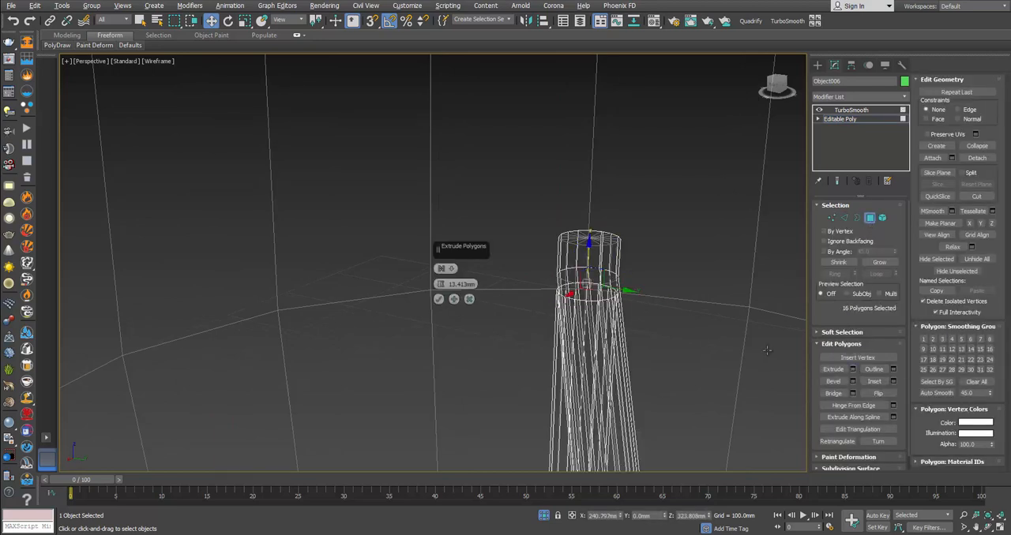
left_click(441, 269)
left_click(450, 285)
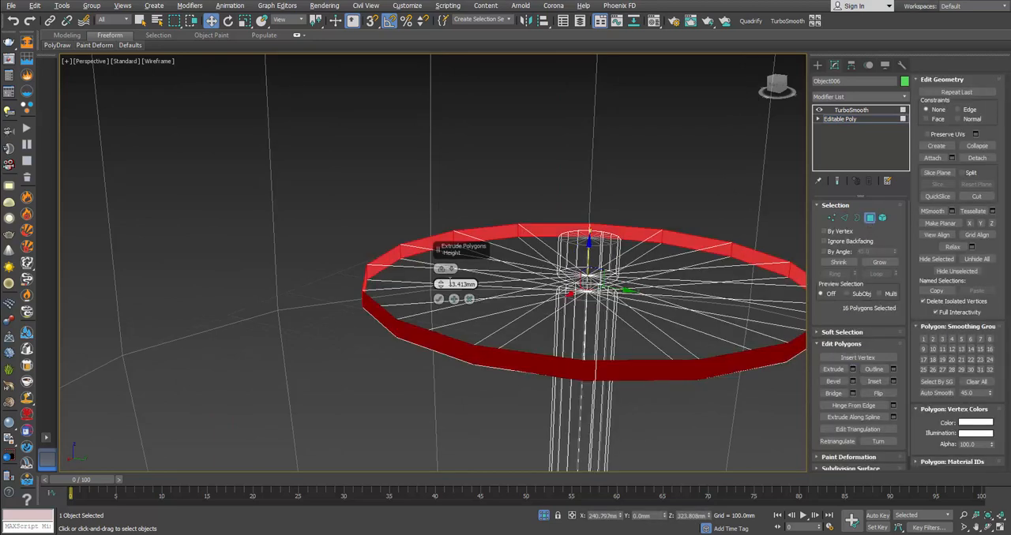
left_click_drag(439, 285, 440, 290)
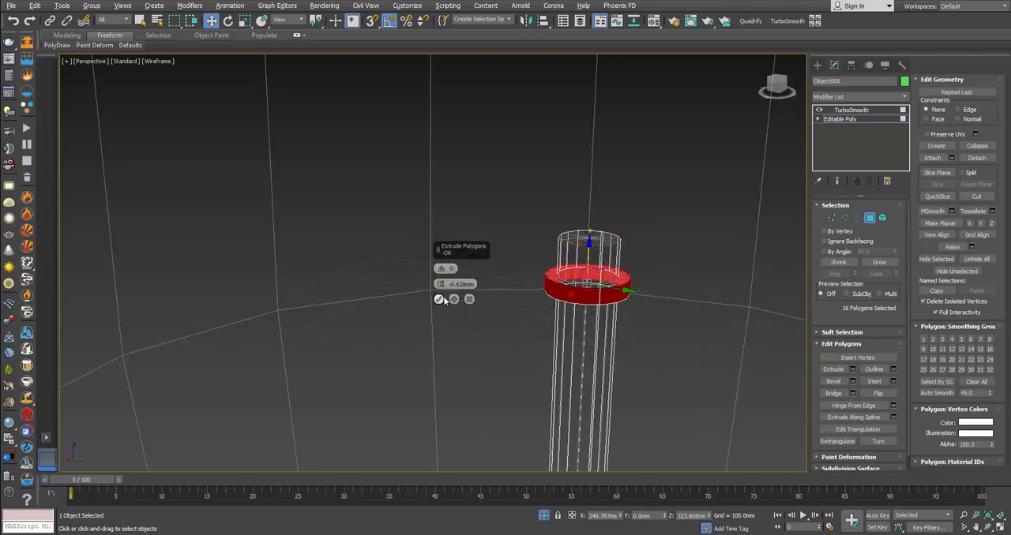
left_click_drag(442, 286, 443, 283)
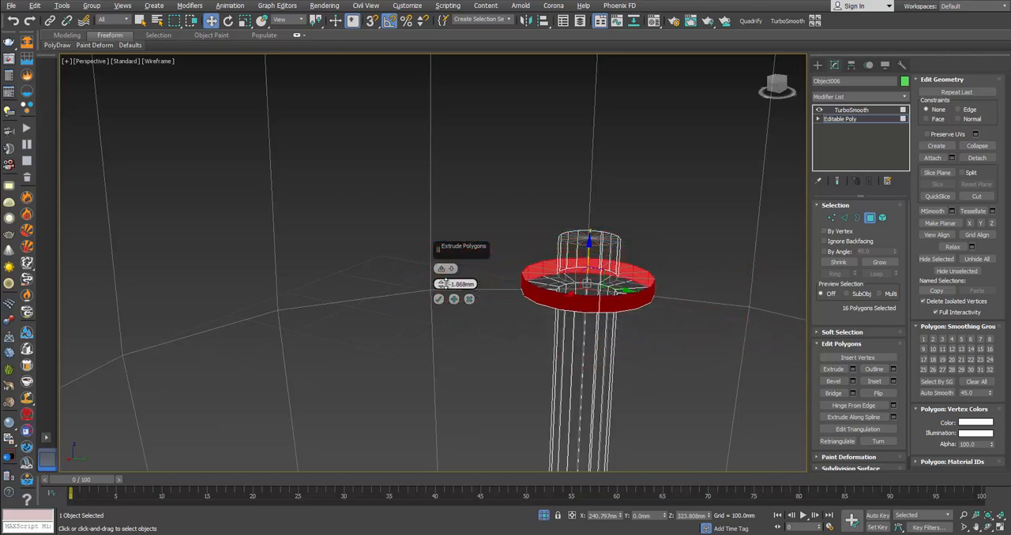
left_click(439, 298)
Step: Connect the ring of long vertical edges below the collar with 2 segments, pinch 92 and slide 0
key("2")
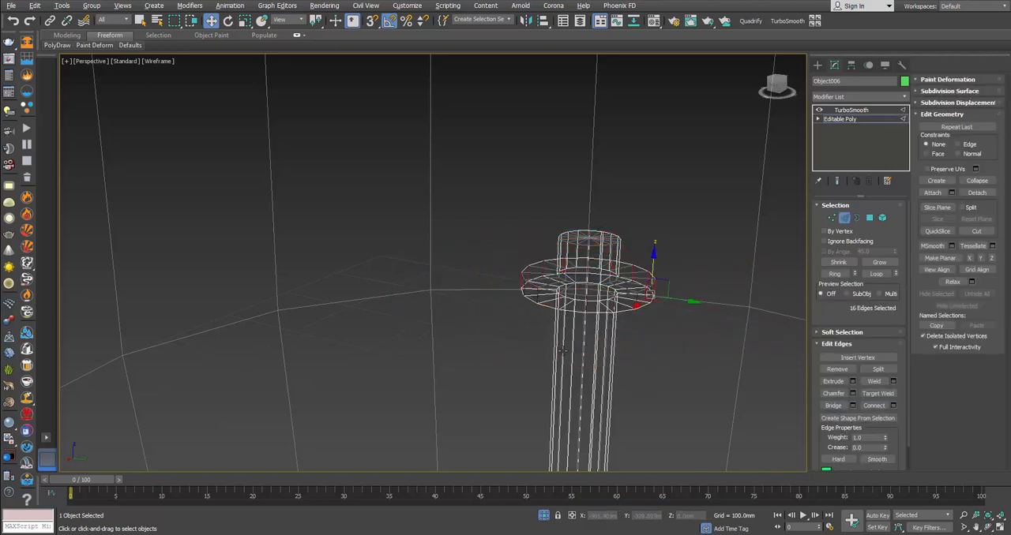
left_click(562, 350)
left_click(834, 274)
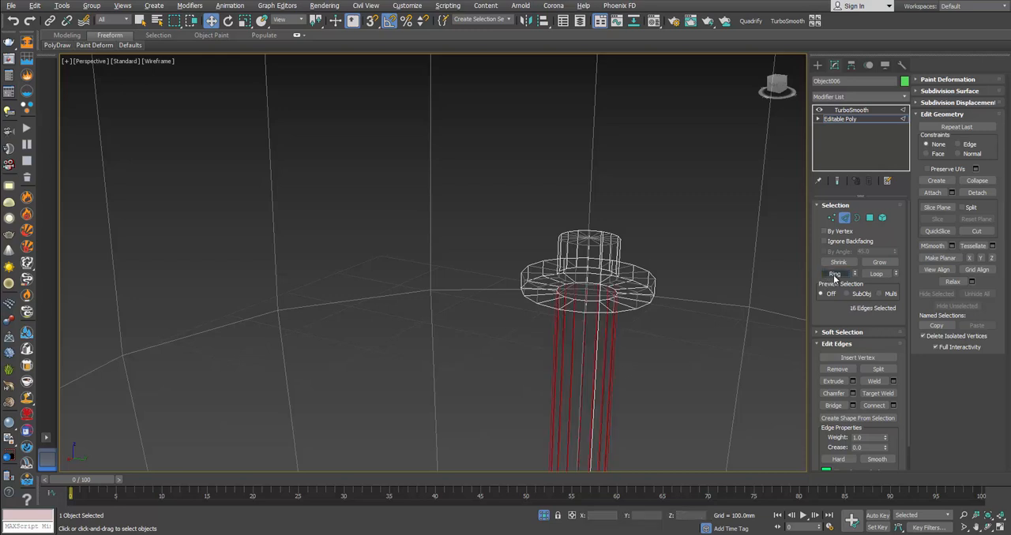
left_click(894, 406)
middle_click_drag(674, 411, 647, 312)
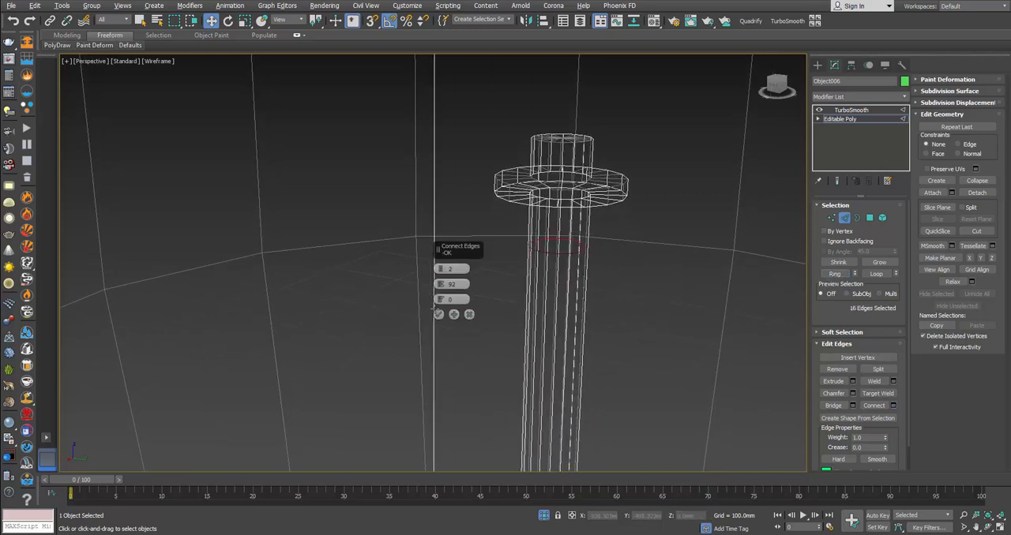
left_click(438, 314)
Step: Finish editing the rod, deselect the bulb and display it in default shading without edges
scroll(675, 255, "down", 8)
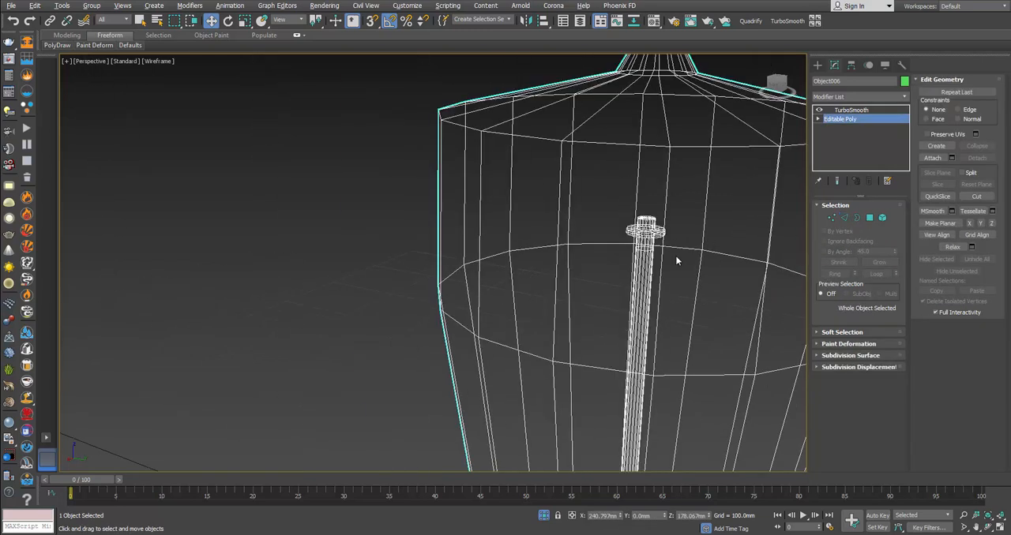
left_click(340, 201)
middle_click_drag(470, 237, 467, 189)
scroll(467, 190, "down", 3)
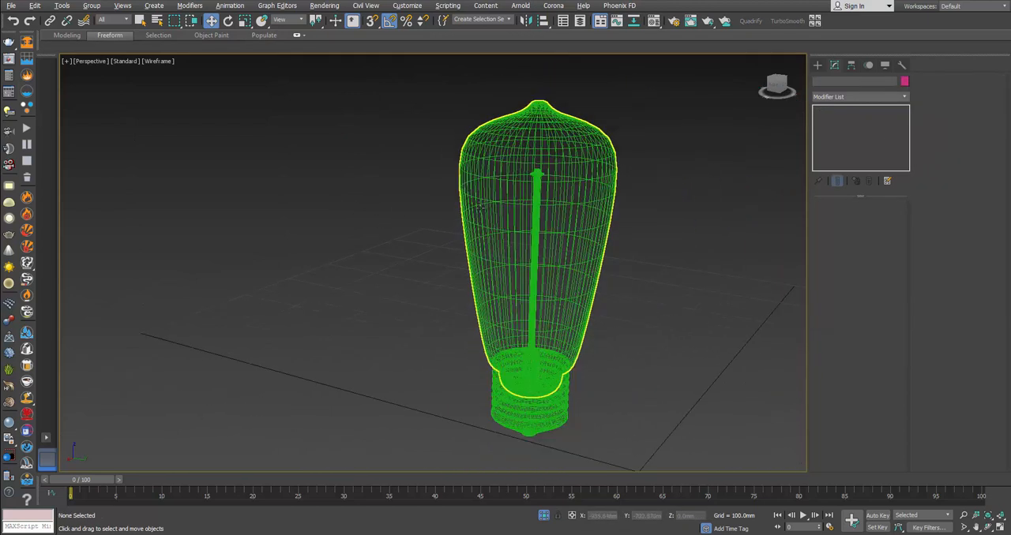
middle_click_drag(493, 256, 526, 210, "alt")
key("F3")
key("F3")
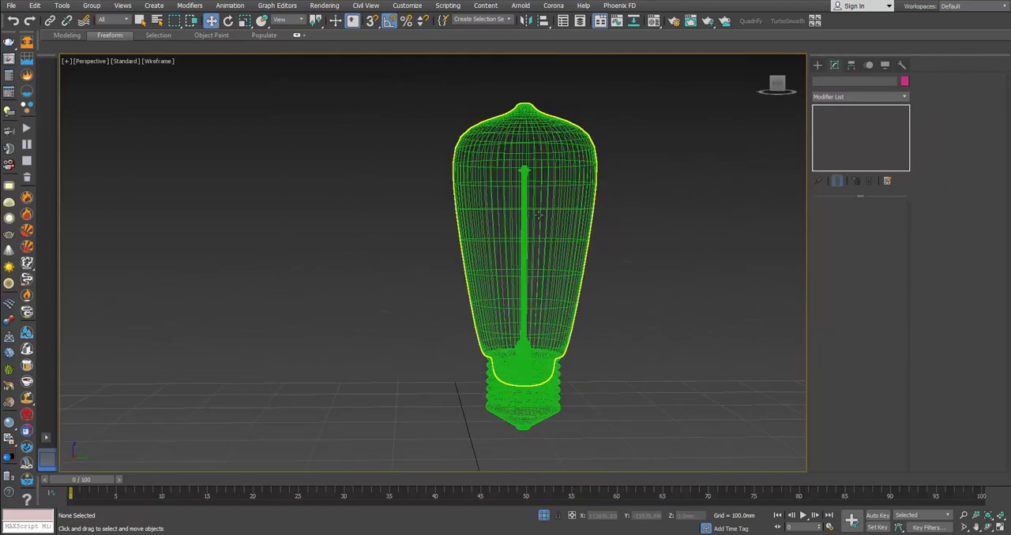
key("F3")
key("F4")
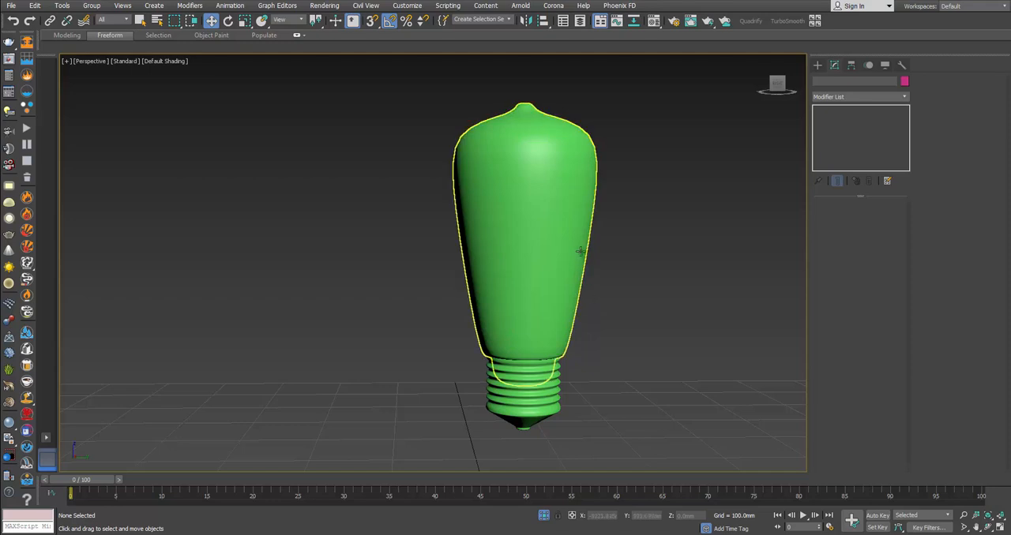
Step: Select both the glass bulb and its screw base and end the isolation to show the whole lantern
left_click(492, 366)
right_click(538, 347)
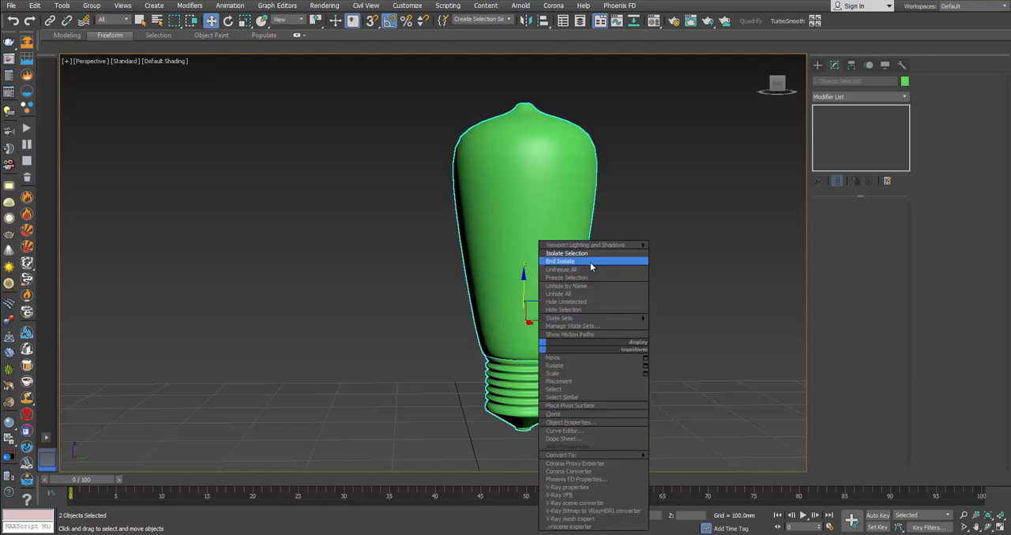
left_click(592, 260)
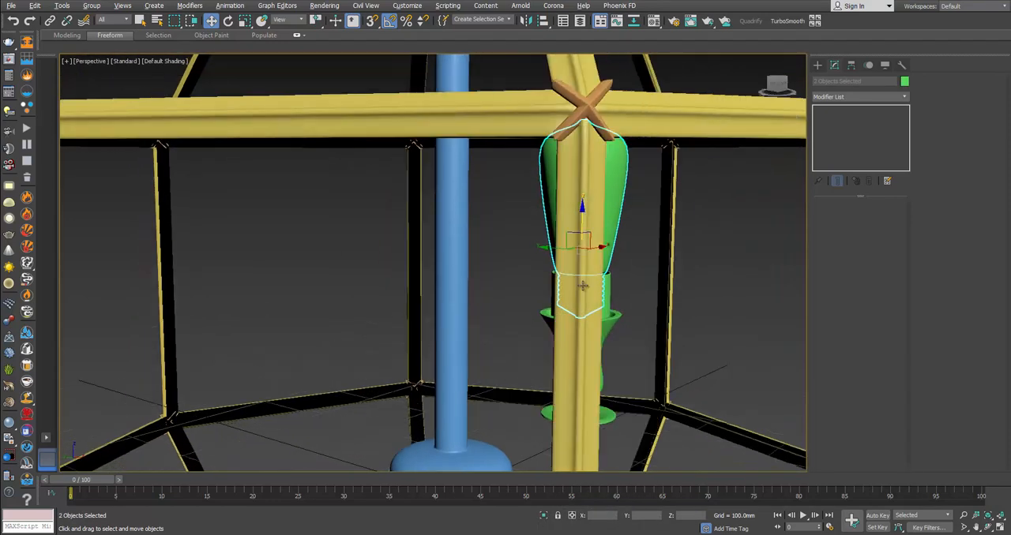
mouse_move(542, 281)
middle_mouse_down("alt")
mouse_move(518, 289)
mouse_move(534, 277)
middle_mouse_up("alt")
scroll(521, 289, "down", 3)
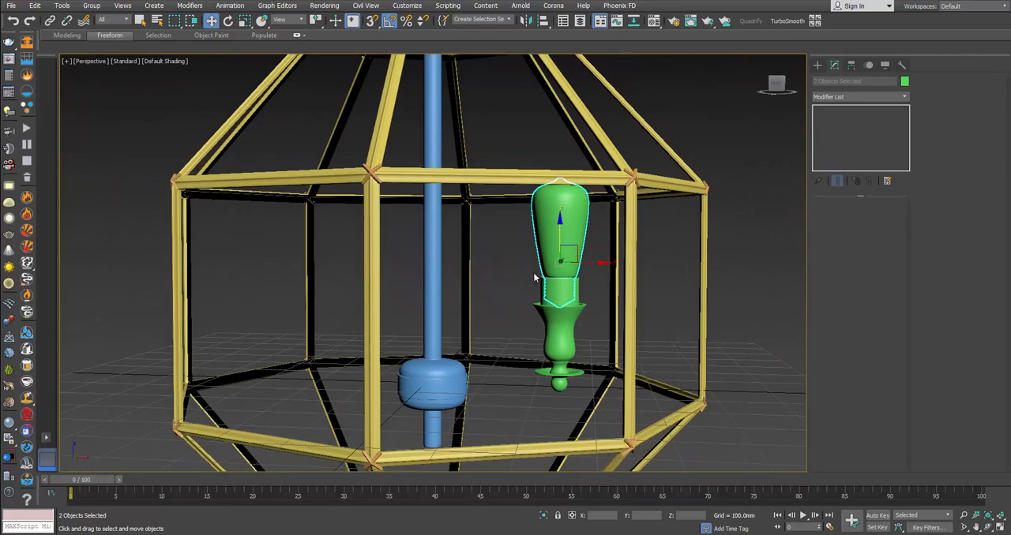
Step: Switch to the browser and examine the candle holders' size and position in the lantern's full product photo
key("alt+Tab")
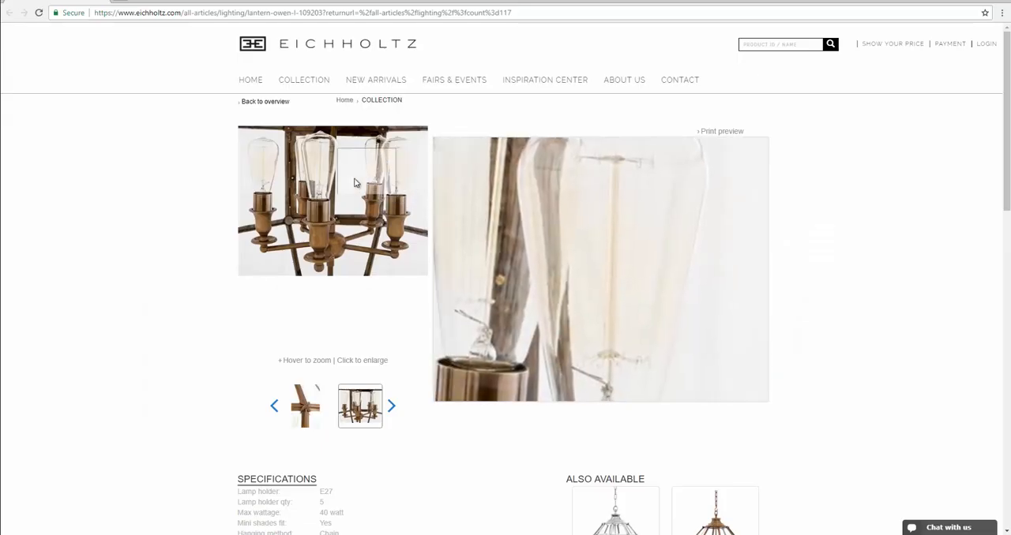
left_click(276, 407)
left_click(276, 406)
left_click(275, 406)
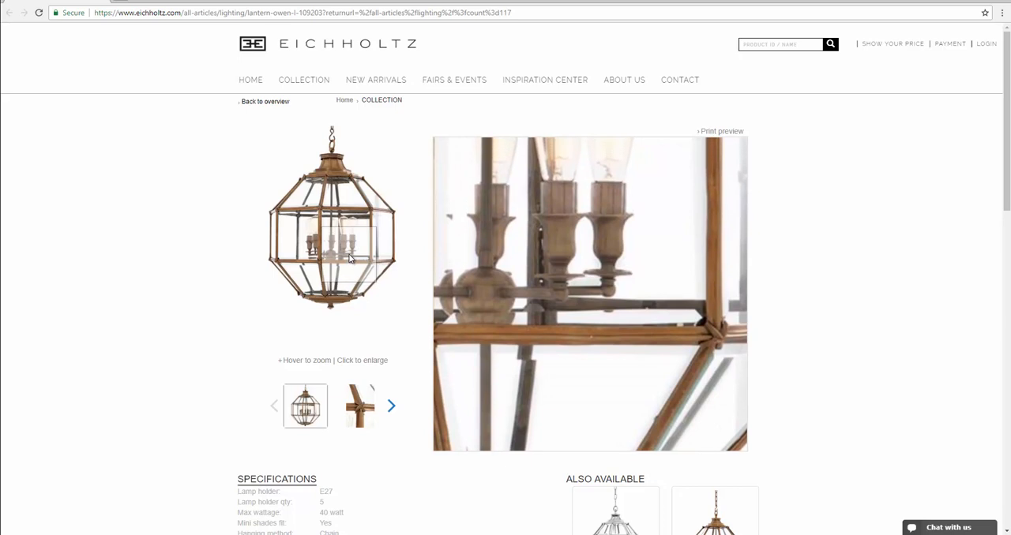
right_click(350, 254)
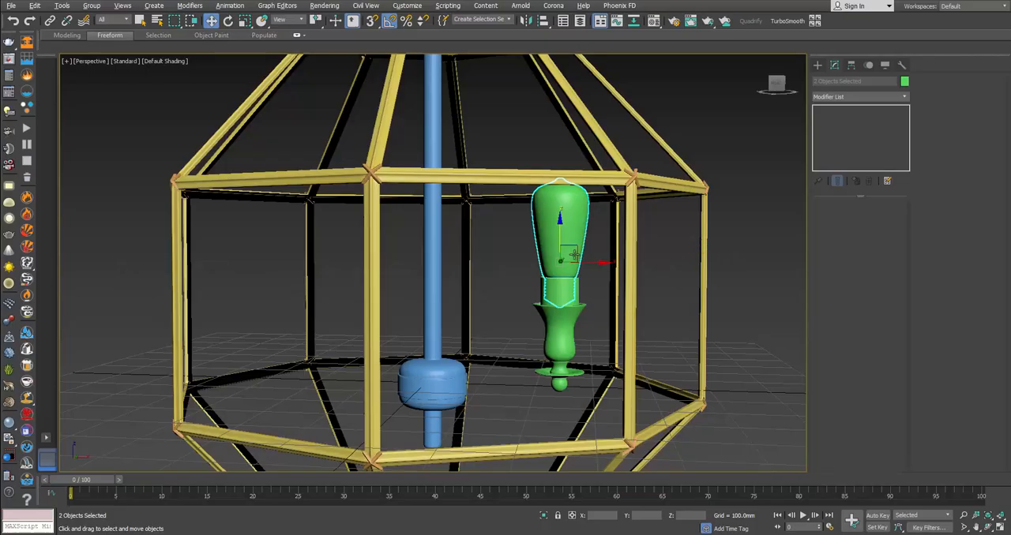
Step: Select the glass bulb, its screw base and the candle holder together in the lantern model
middle_click_drag(521, 261, 561, 259, "alt")
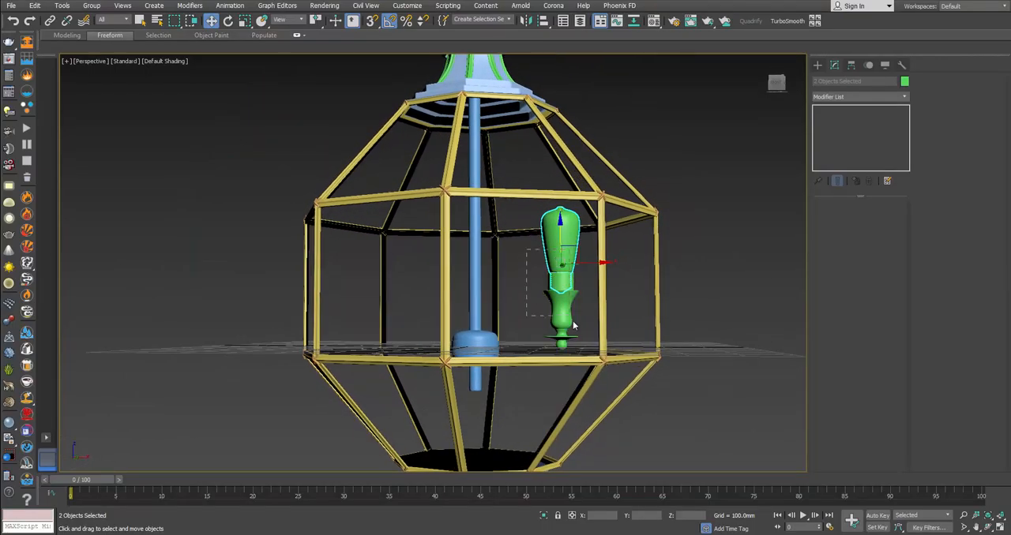
left_click_drag(578, 337, 578, 338, "ctrl")
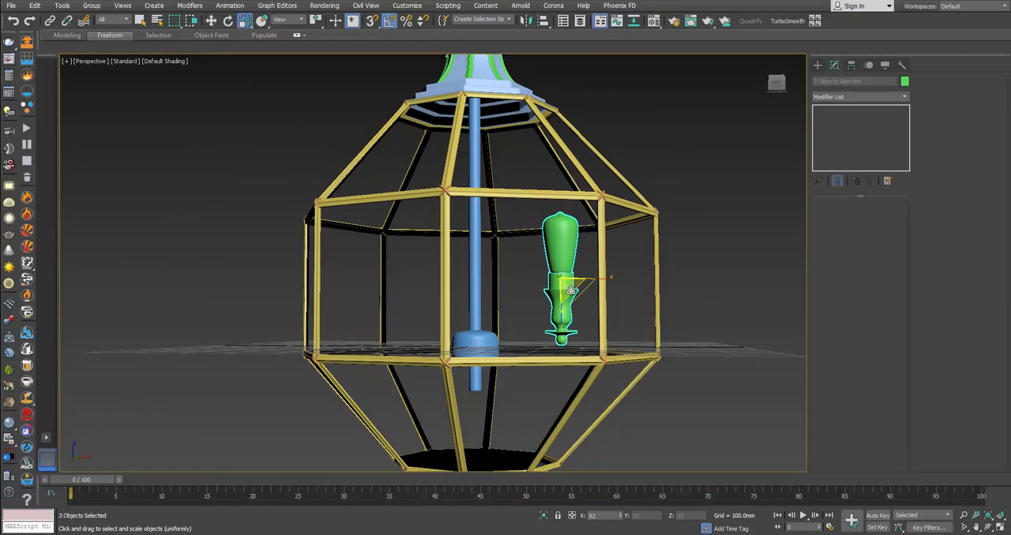
Step: Examine the gap between the central hub and the candle holder's base in the perspective and front views
left_click(526, 282)
scroll(557, 342, "up", 6)
left_click(566, 355)
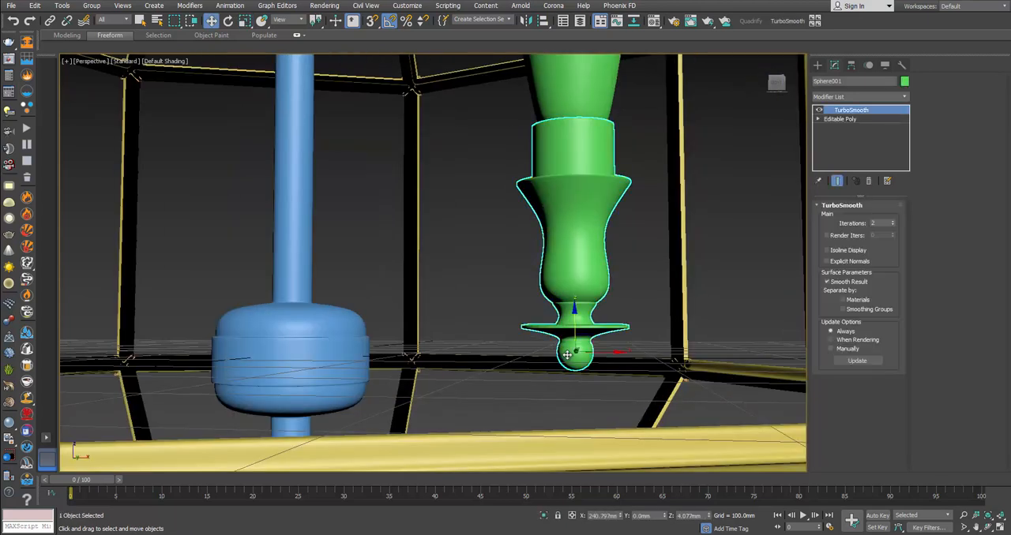
scroll(568, 351, "up", 3)
scroll(572, 331, "down", 3)
left_click(493, 286)
key("alt+w")
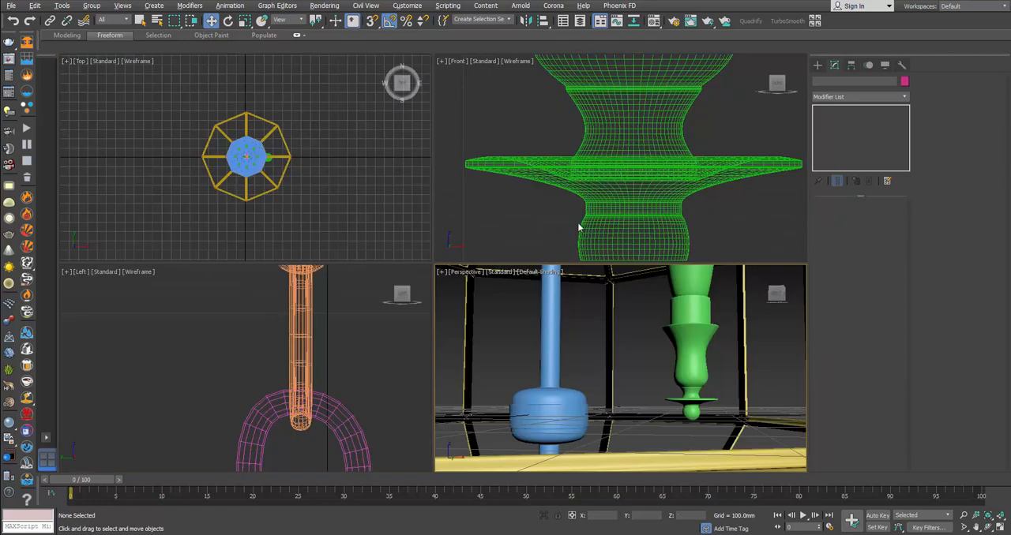
scroll(580, 226, "down", 2)
key("alt+w")
scroll(585, 225, "down", 2)
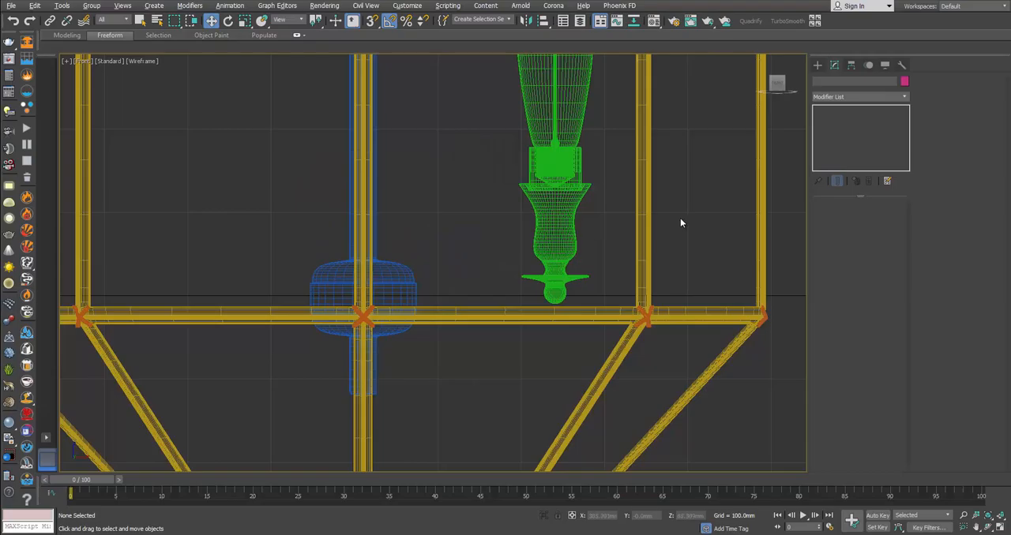
Step: Create a cylinder about 8.3 mm in radius and 125 mm long at the hub and rotate it horizontally toward the candle holder
left_click(817, 65)
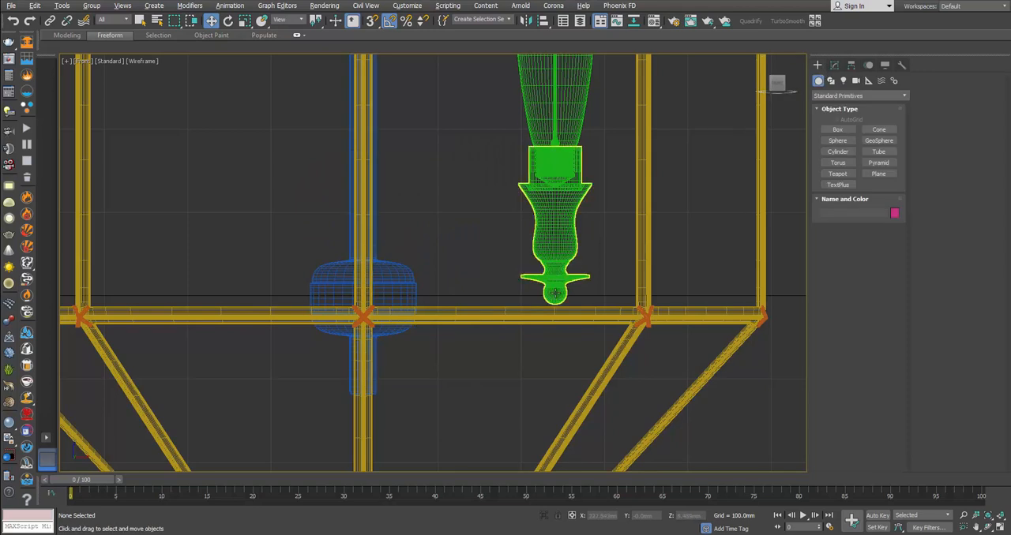
left_click(836, 151)
key("alt+w")
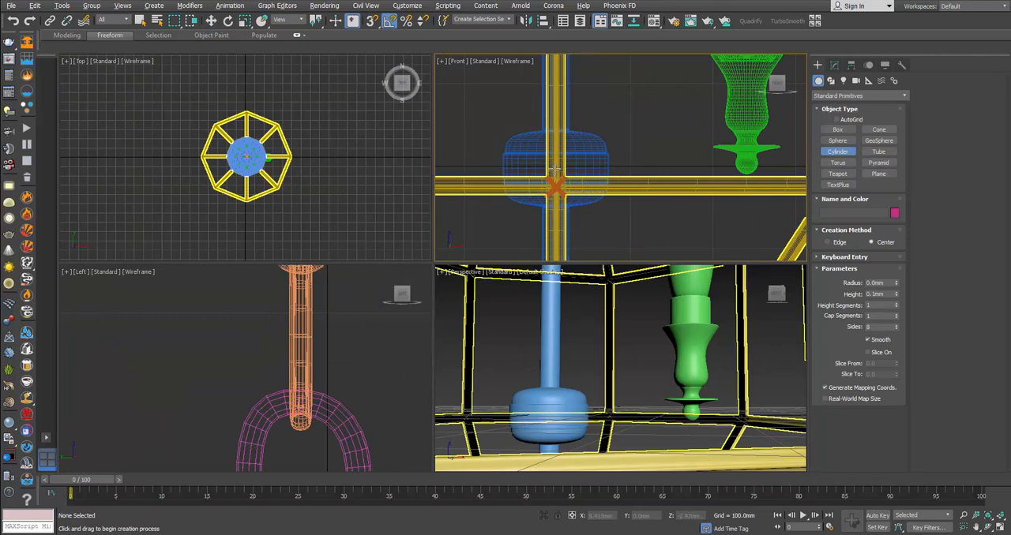
left_click_drag(555, 167, 562, 171)
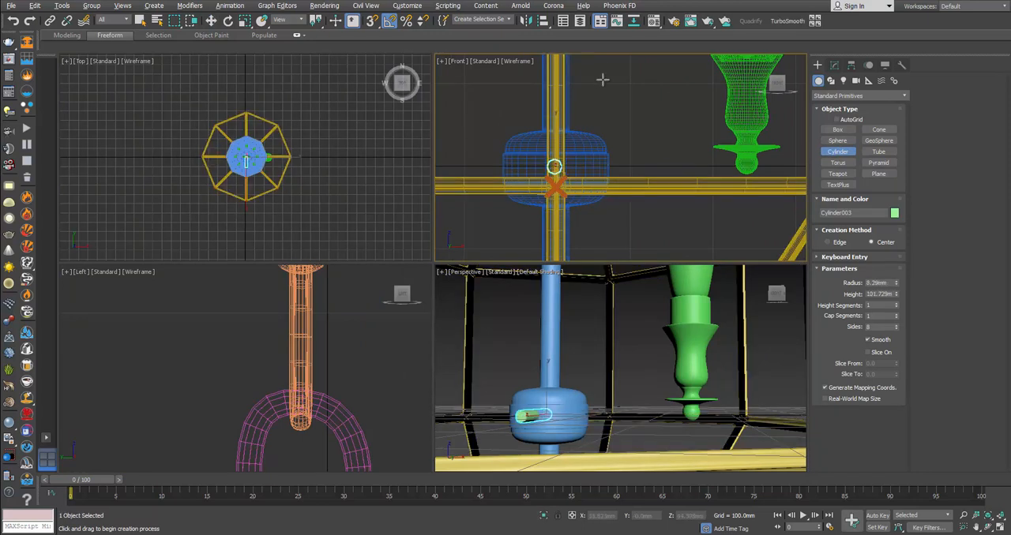
key("e")
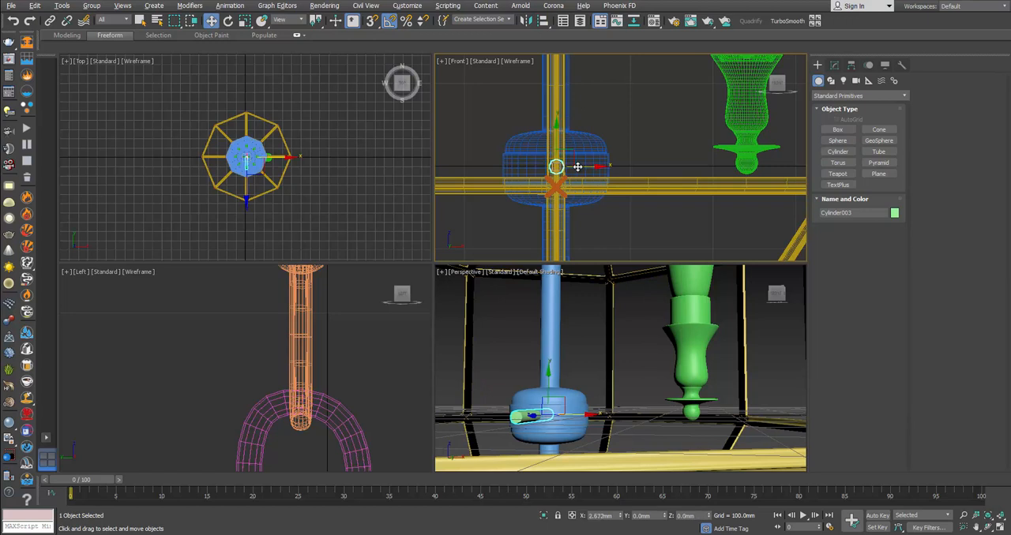
left_click_drag(579, 167, 624, 165)
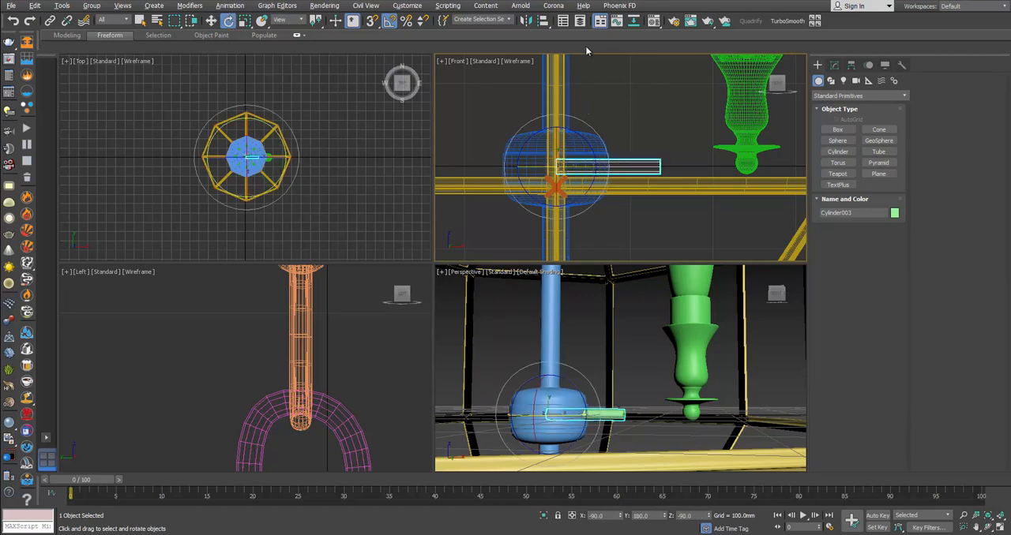
Step: Align the cylinder's pivot point to the hub's pivot point in X, Y and Z, and adjust its height within the hub
left_click(543, 20)
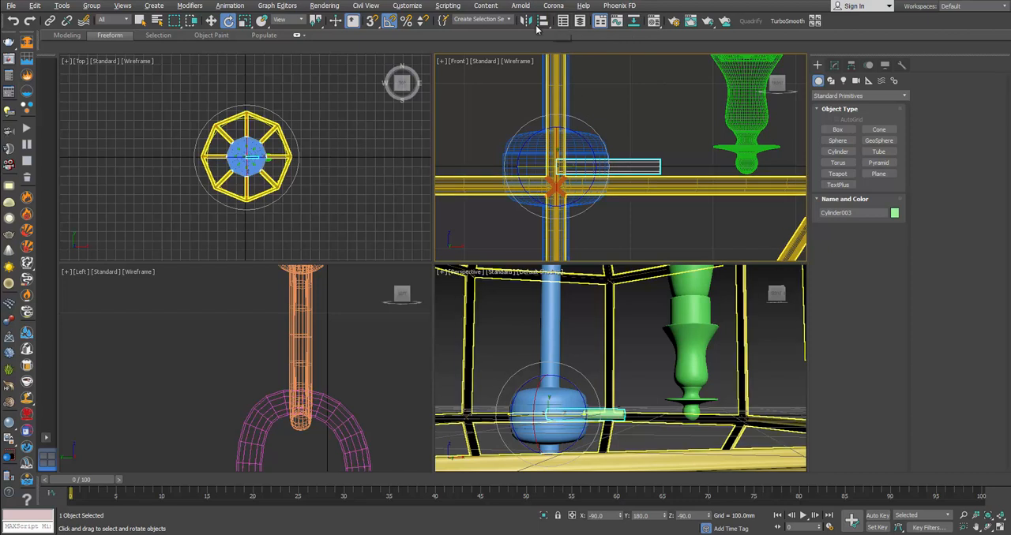
left_click(590, 141)
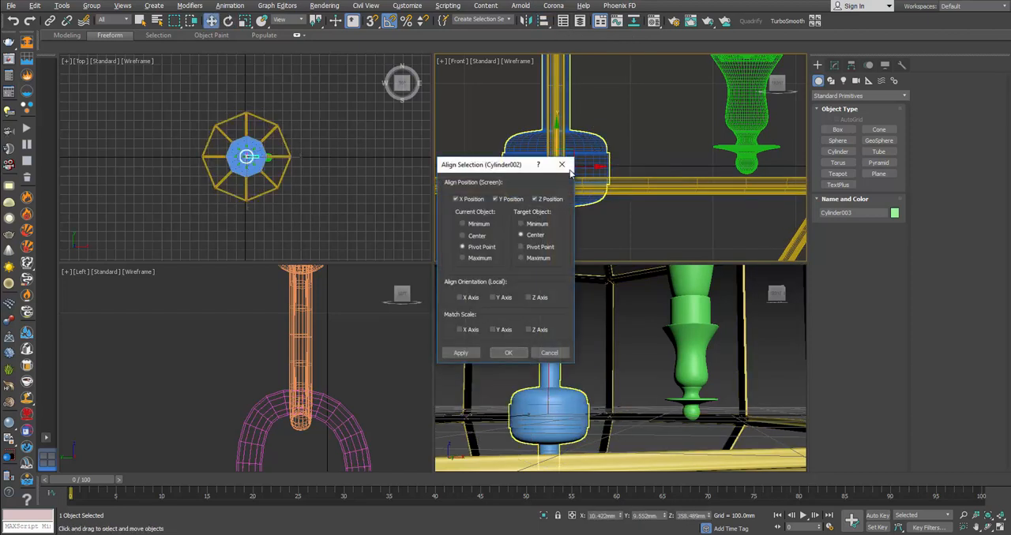
left_click(521, 247)
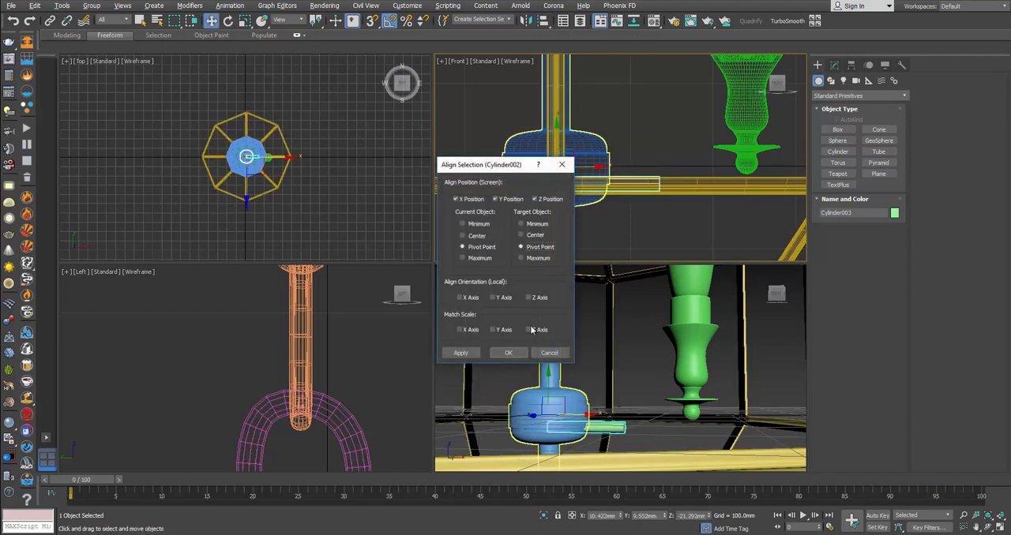
left_click(508, 353)
scroll(545, 121, "up", 3)
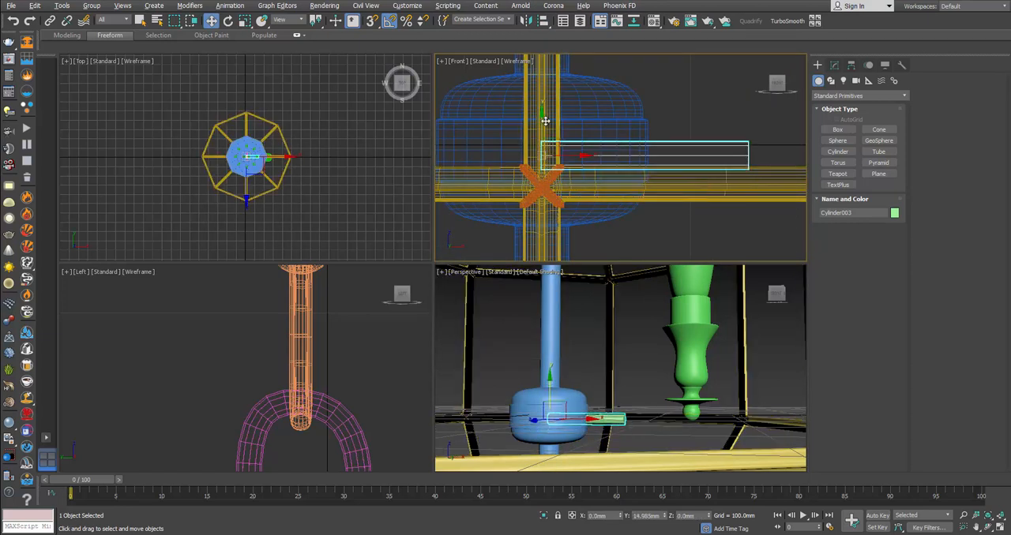
left_click_drag(545, 121, 543, 115)
Step: Set the cylinder's sides to 24 and convert it to an Editable Poly
middle_click_drag(731, 176, 518, 213)
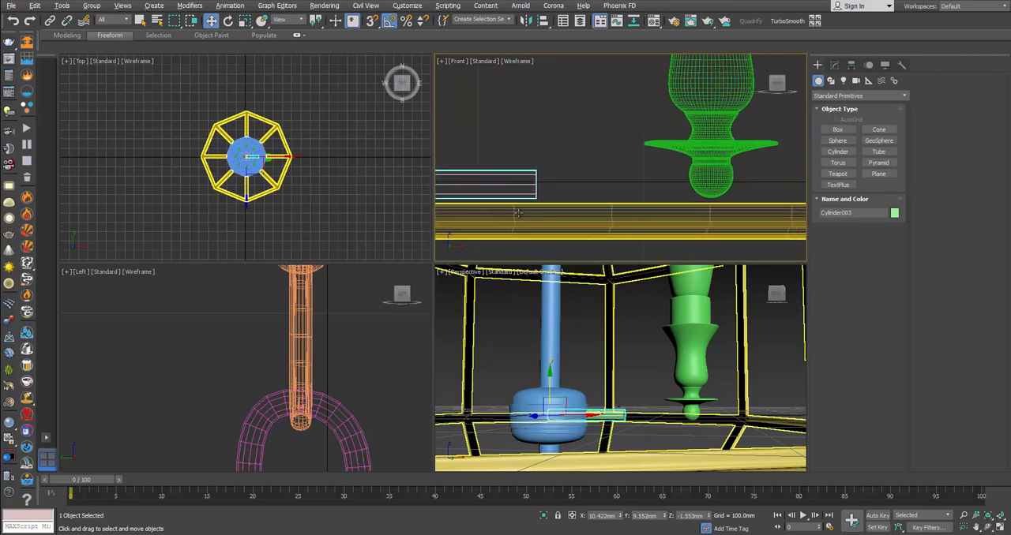
right_click(537, 157)
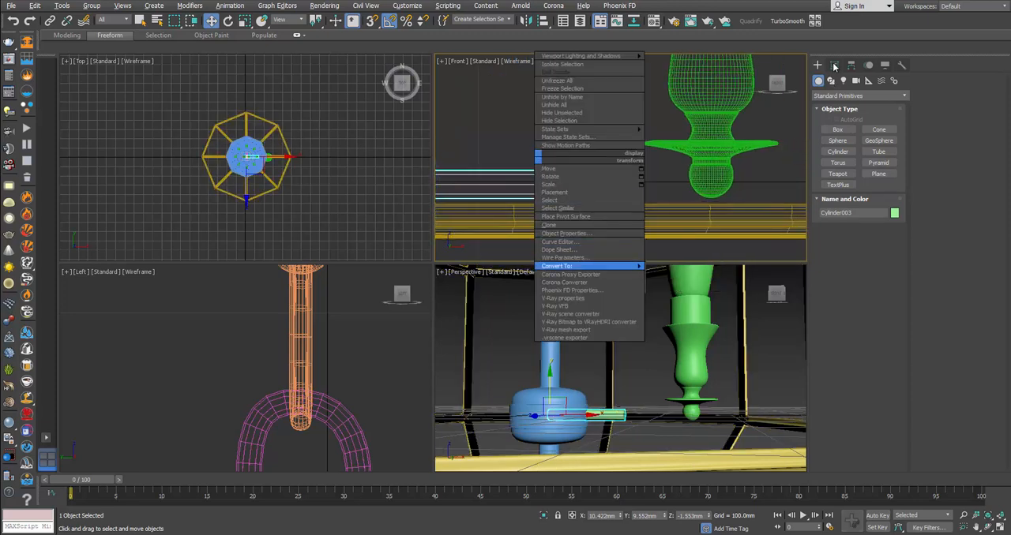
left_click(833, 66)
left_click_drag(896, 263, 897, 259)
right_click(568, 143)
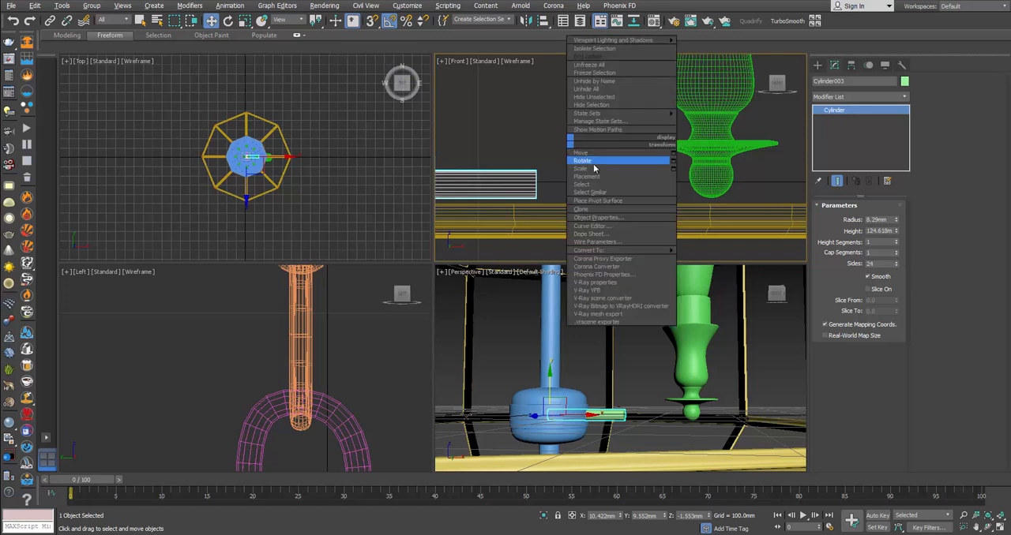
left_click(712, 260)
Step: Move the vertices at the cylinder's outer end along X to reach into the ball under the candle holder
key("1")
left_click_drag(506, 136, 572, 242)
left_click_drag(567, 183, 706, 183)
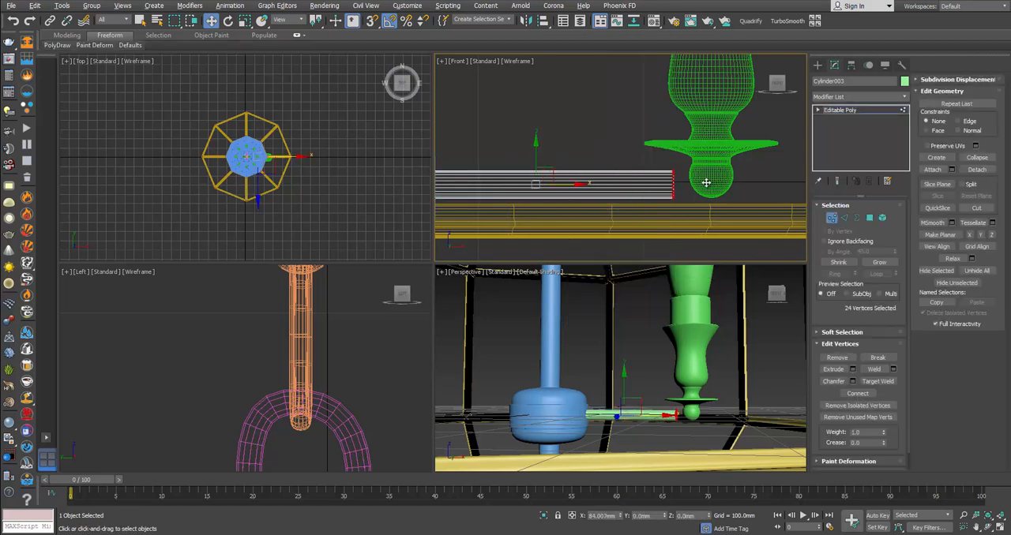
left_click(833, 221)
Step: Scale the whole arm down uniformly and slide it between the hub and the holder's ball, comparing it with the lantern's product photo
key("z")
key("r")
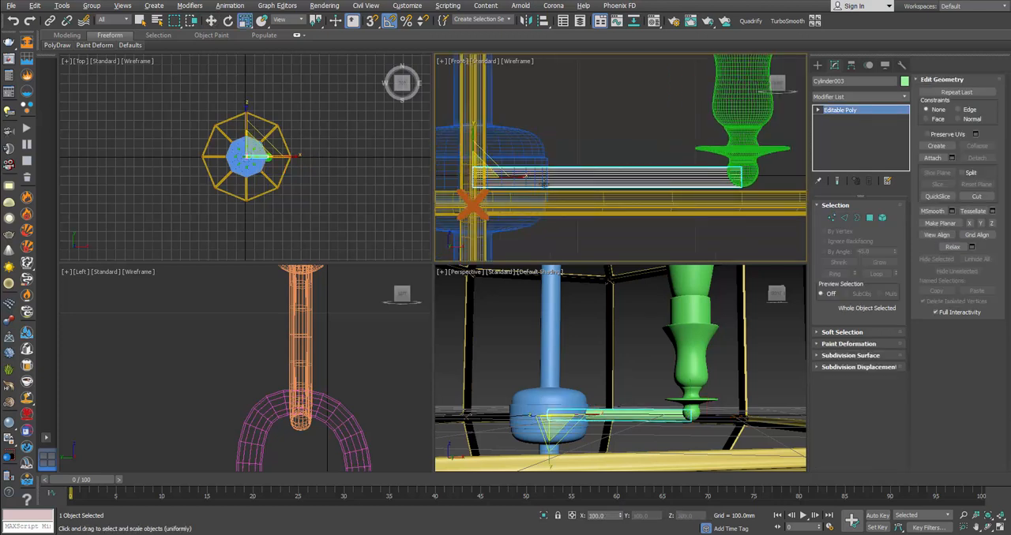
left_click_drag(478, 171, 567, 179)
key("w")
key("alt+Tab")
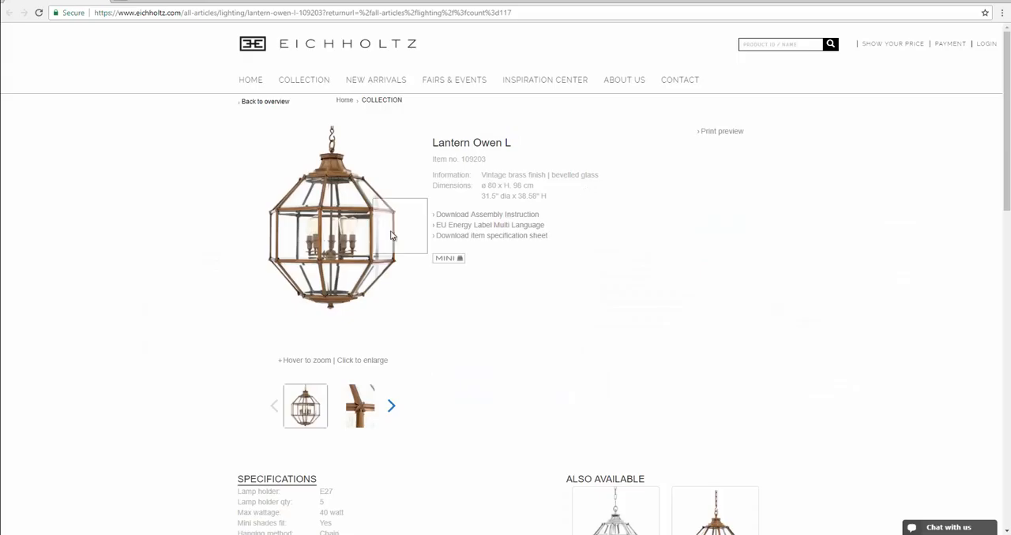
mouse_move(358, 245)
key("alt+Tab")
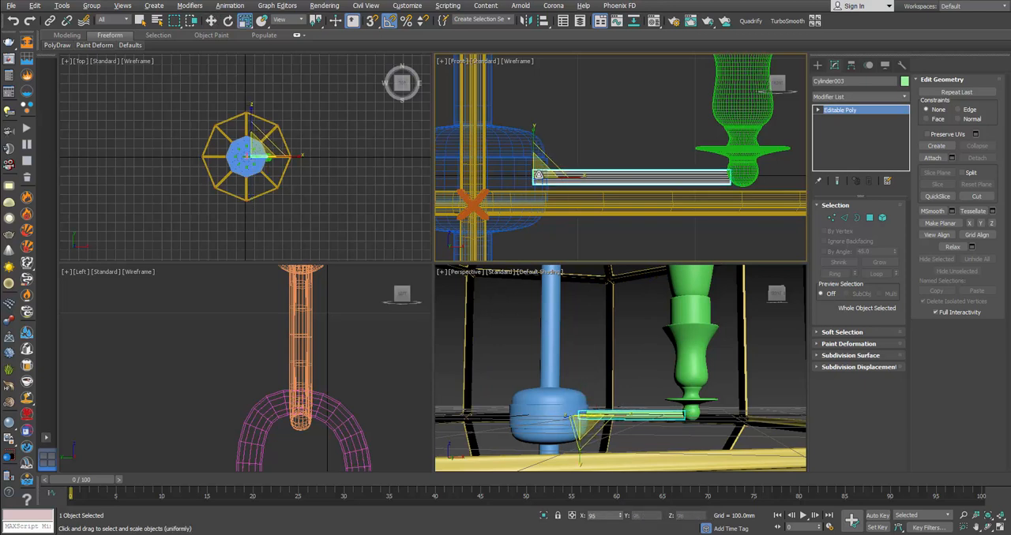
left_click_drag(565, 176, 573, 177)
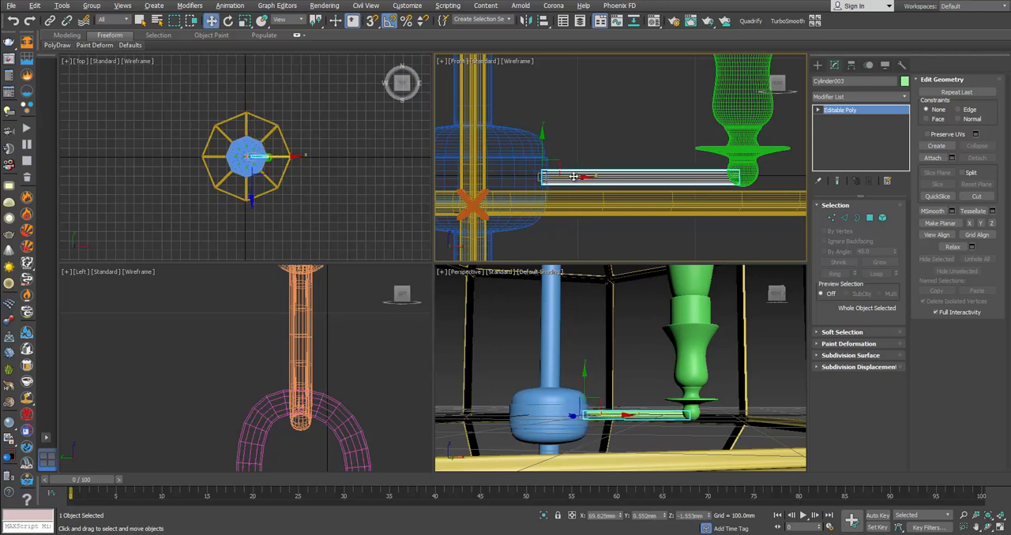
Step: Select the candle holder, screw base and bulb together and lower them slightly to centre the ball on the arm
left_click(753, 178)
scroll(680, 104, "down", 3)
middle_click_drag(681, 104, 651, 155)
left_click_drag(621, 87, 674, 133)
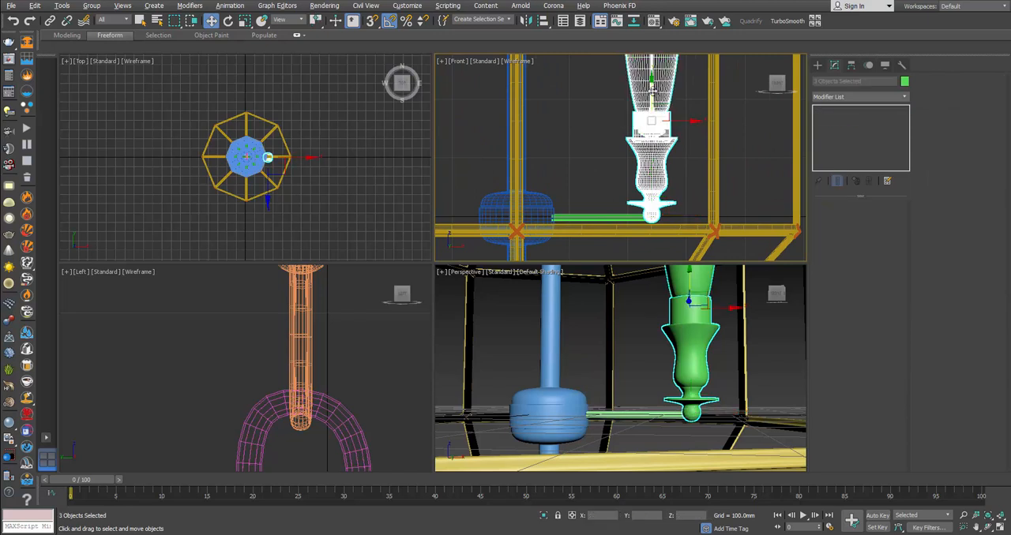
left_click_drag(653, 91, 654, 92)
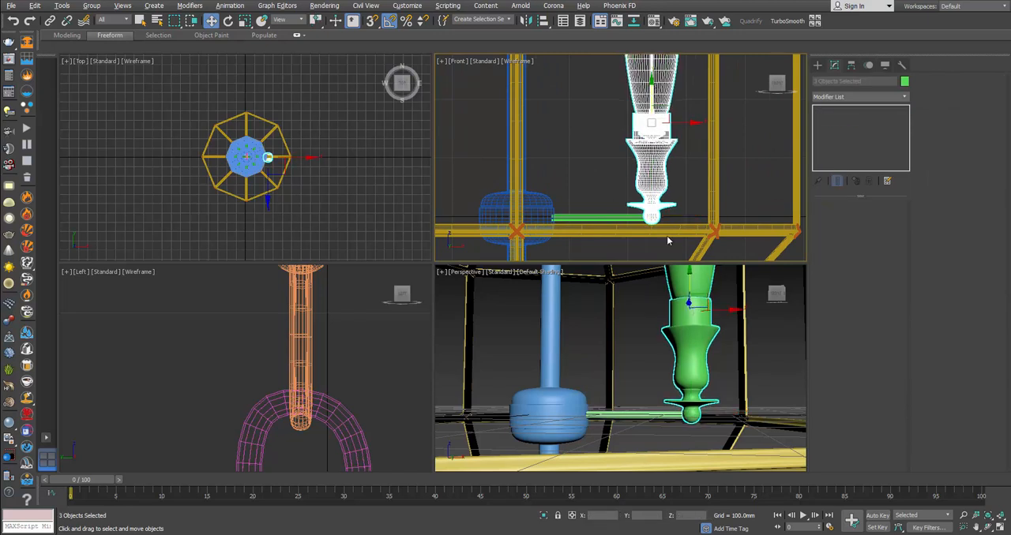
Step: Inspect the joint between the arm and the candle holder from several angles in the perspective view
scroll(684, 381, "up", 3)
key("alt+w")
middle_click_drag(561, 286, 514, 334, "alt")
scroll(569, 250, "up", 3)
middle_click_drag(569, 251, 579, 193, "alt")
left_click_drag(579, 191, 583, 194)
middle_click_drag(584, 193, 713, 290, "alt")
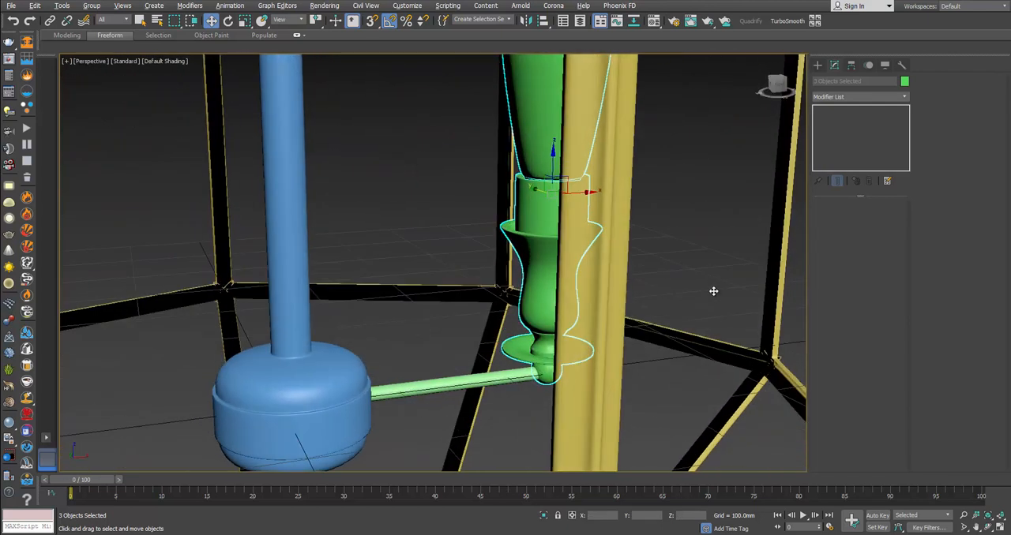
scroll(677, 257, "down", 4)
middle_click_drag(676, 256, 687, 245, "alt")
Step: Turn on edged faces and check the selection of the arm, candle holder and bulb, clearing it at the end
left_click(631, 267)
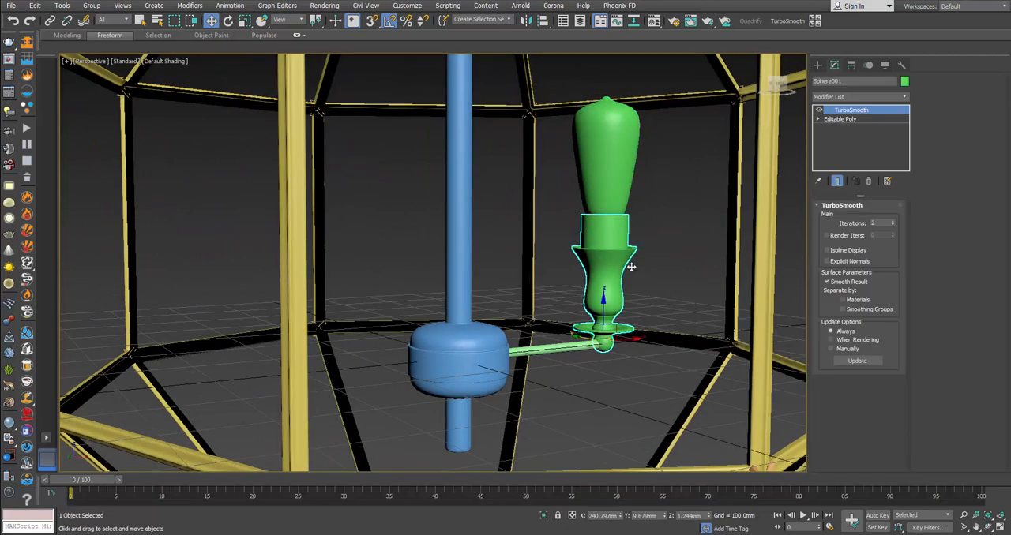
left_click(592, 343)
key("F4")
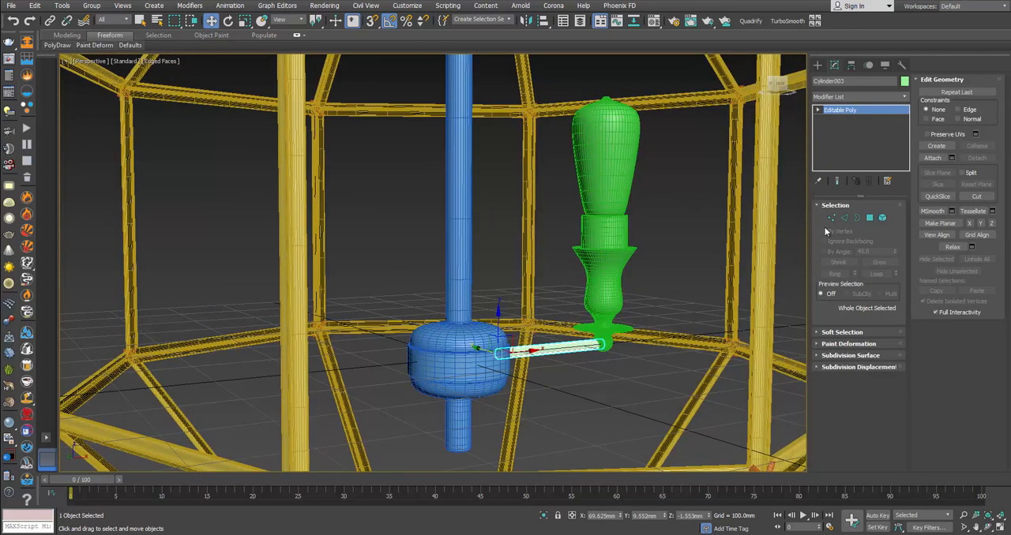
left_click(594, 272)
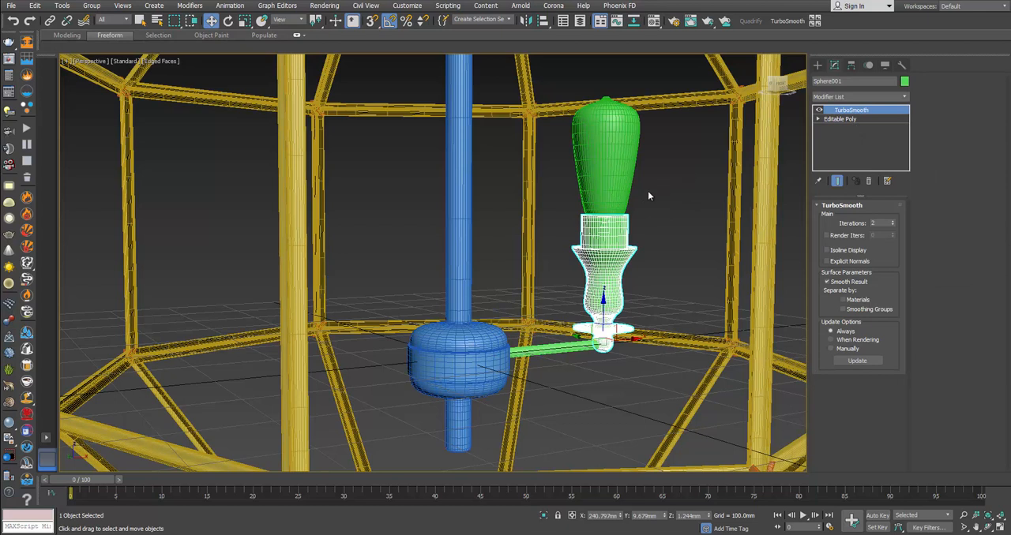
left_click(580, 345, "ctrl")
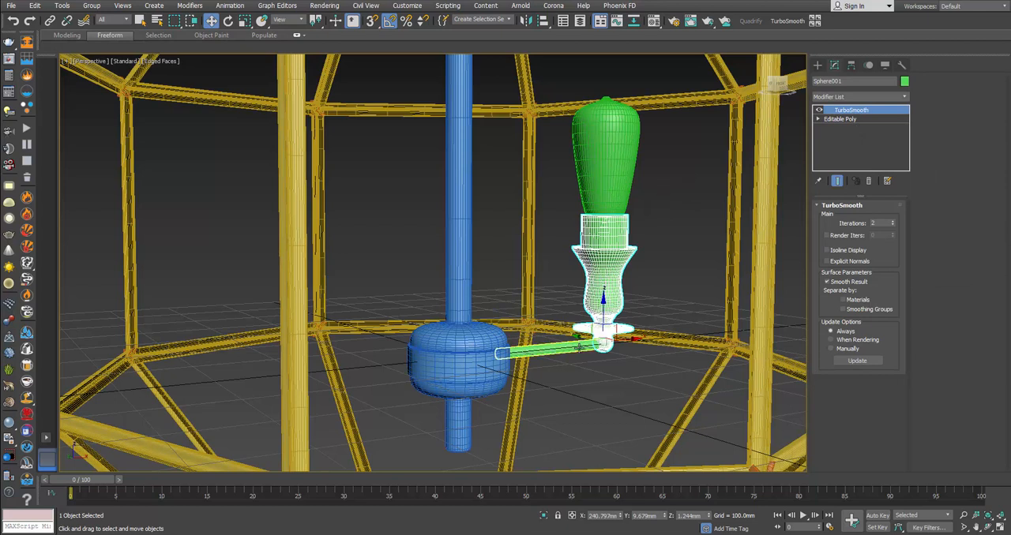
left_click(606, 182, "ctrl")
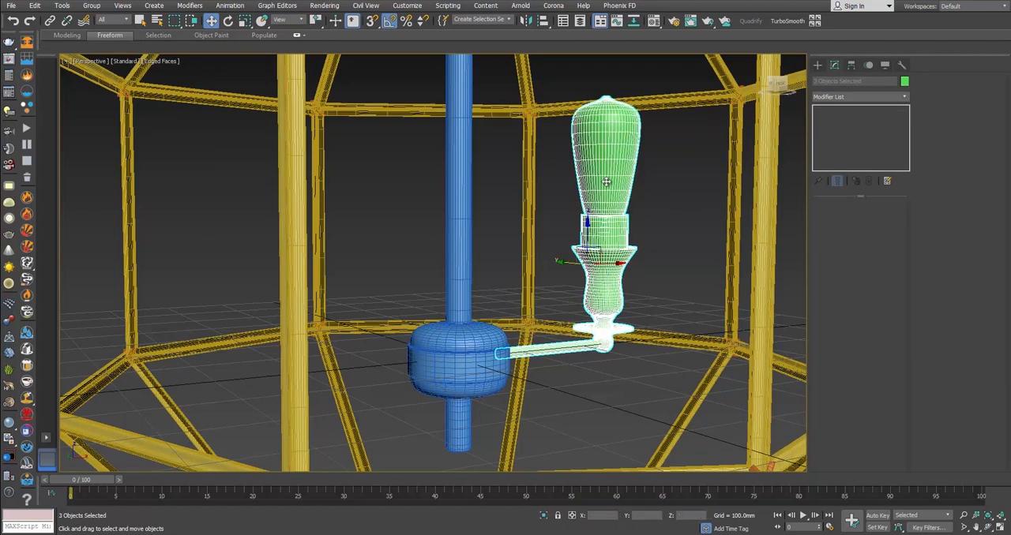
left_click(656, 232)
middle_click_drag(563, 241, 585, 311, "alt")
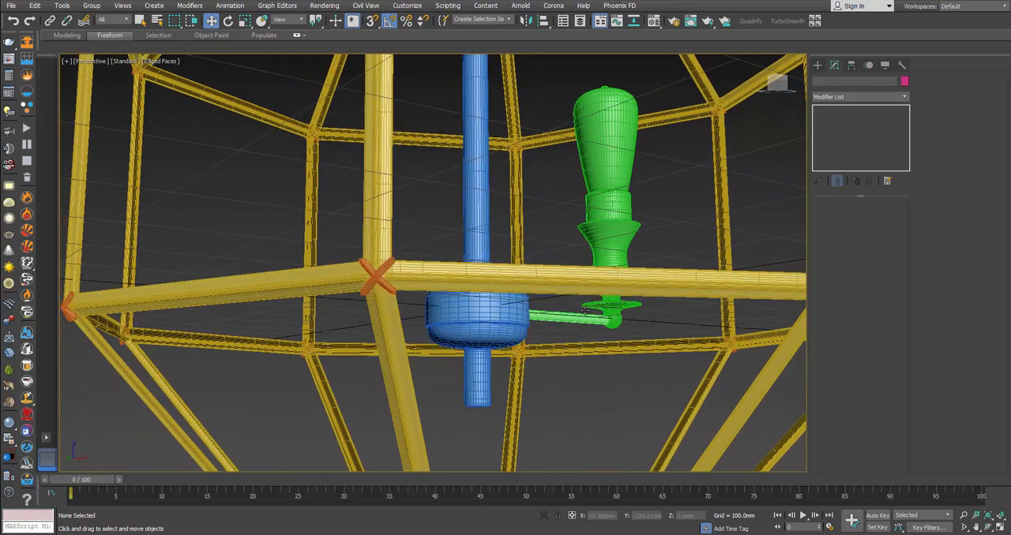
Step: Select the arm, candle holder and bulb together and group them under the default name
left_click(585, 313)
left_click(610, 245, "ctrl")
left_click(605, 142, "ctrl")
middle_click_drag(606, 142, 624, 222, "alt")
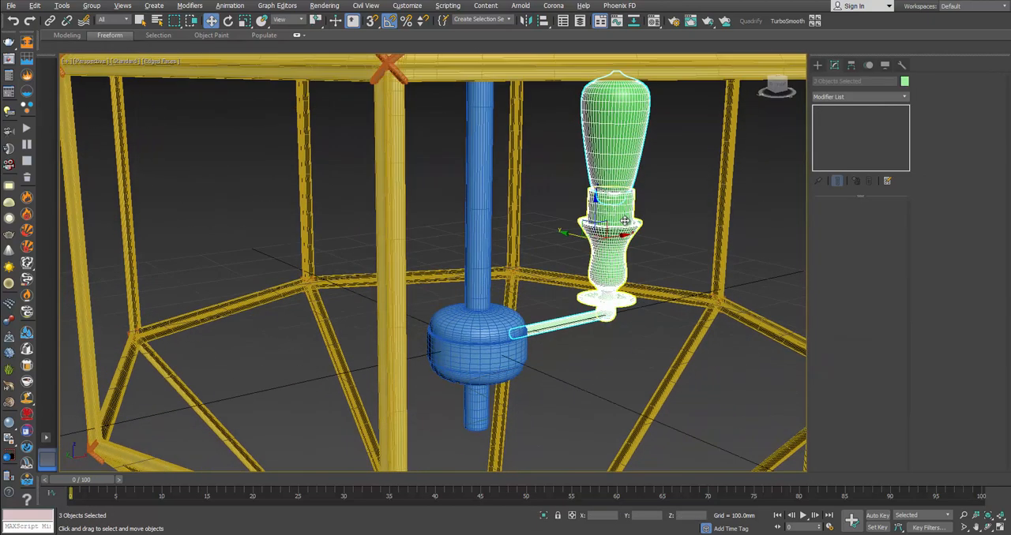
left_click(92, 6)
left_click(102, 17)
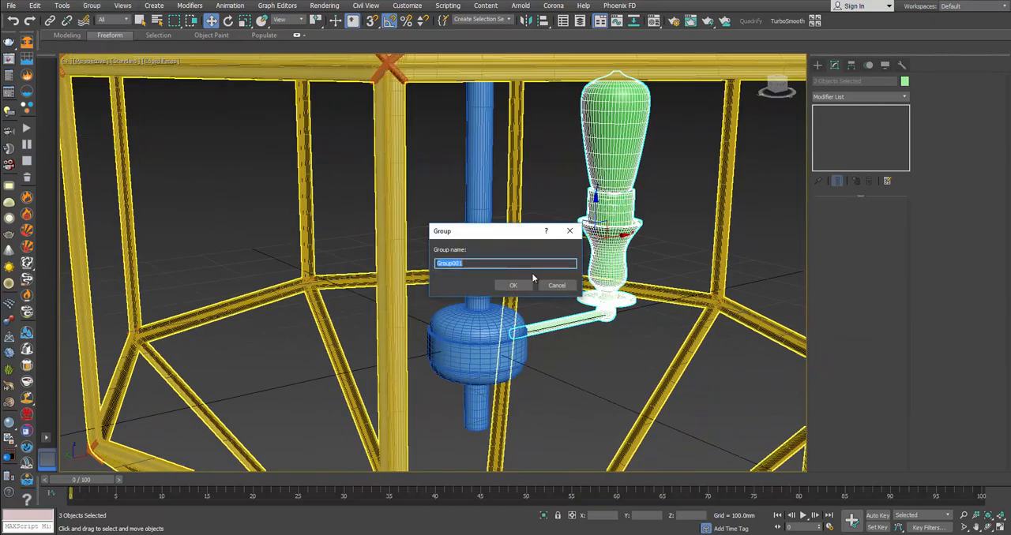
left_click(517, 285)
Step: Finish grouping the arm, holder and bulb, and align only the group's pivot to the central rod's centre in X, Y and Z
middle_click_drag(534, 289, 513, 285, "alt")
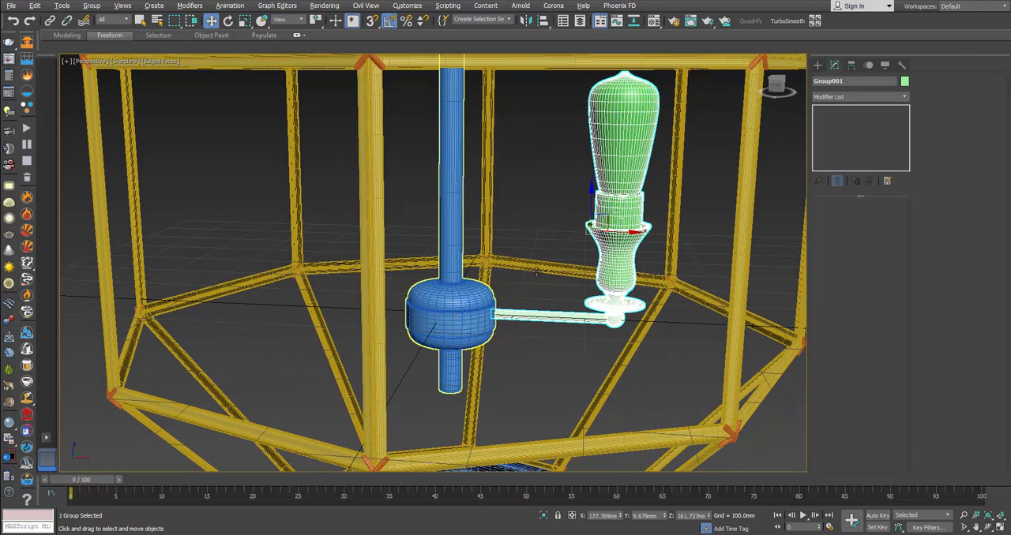
left_click(852, 66)
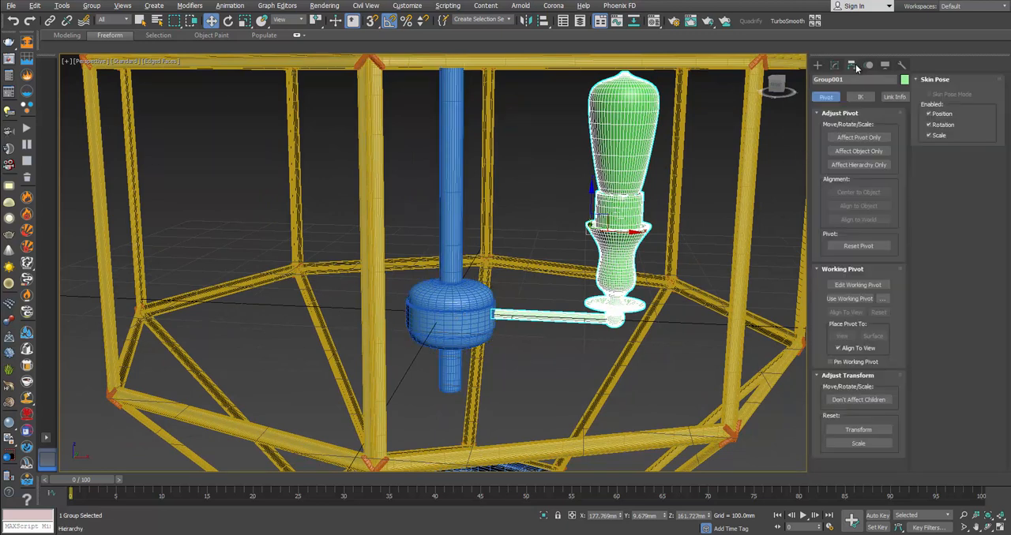
left_click(840, 138)
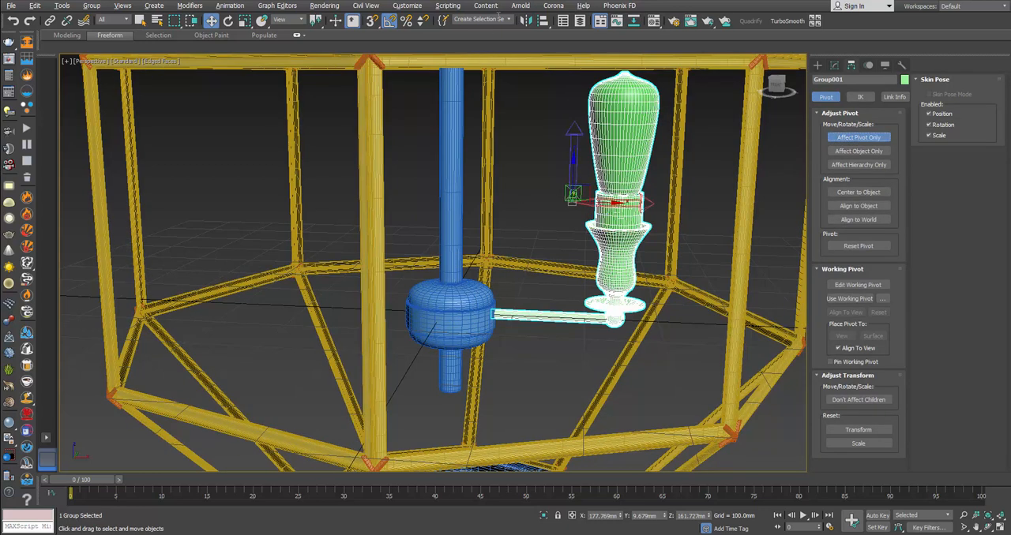
left_click(547, 23)
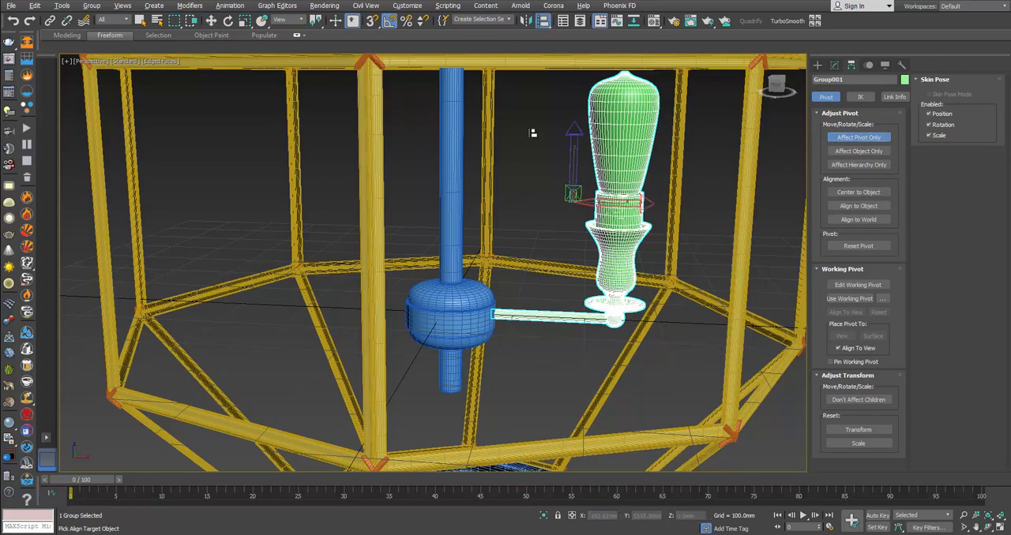
left_click(449, 195)
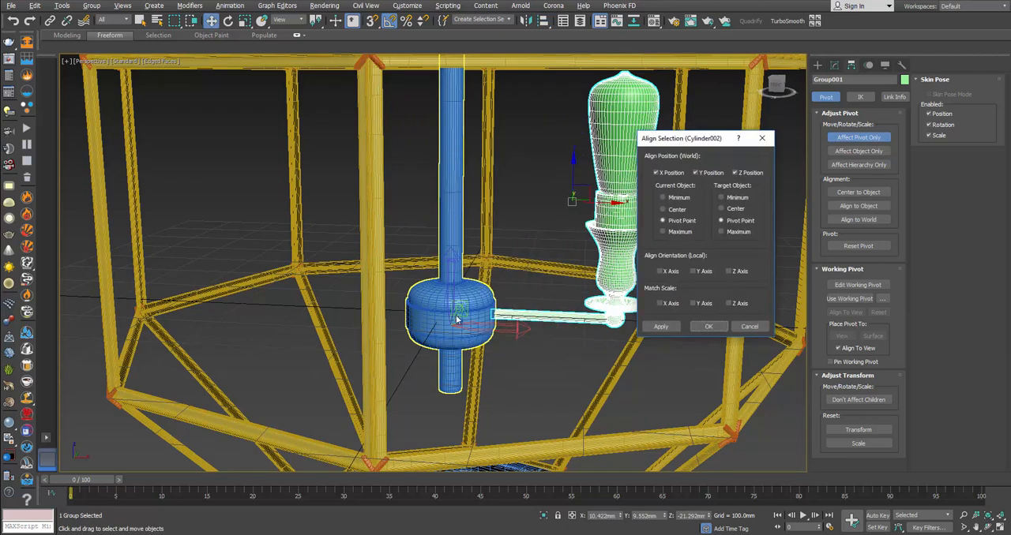
left_click(732, 210)
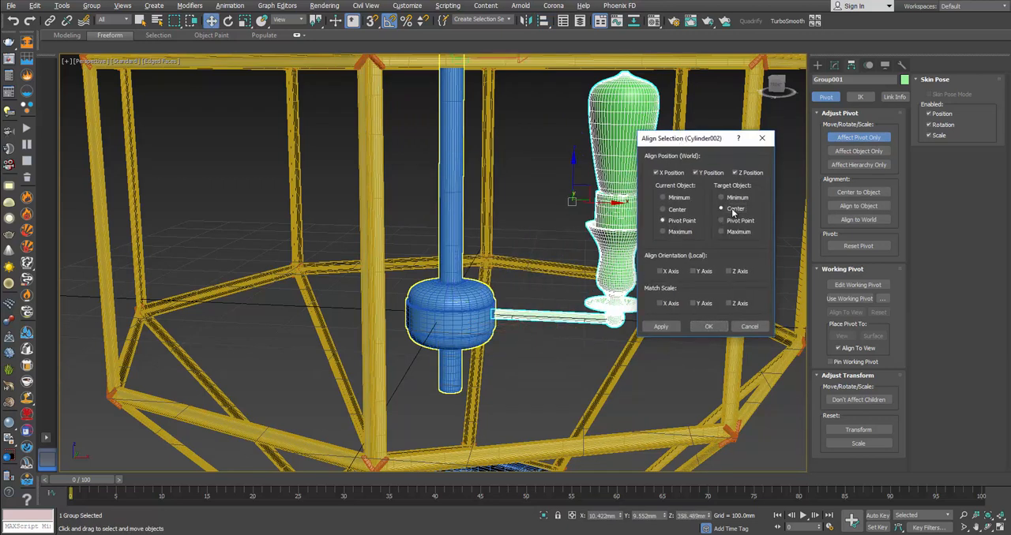
left_click(709, 328)
middle_click_drag(506, 304, 605, 181, "alt")
left_click(858, 137)
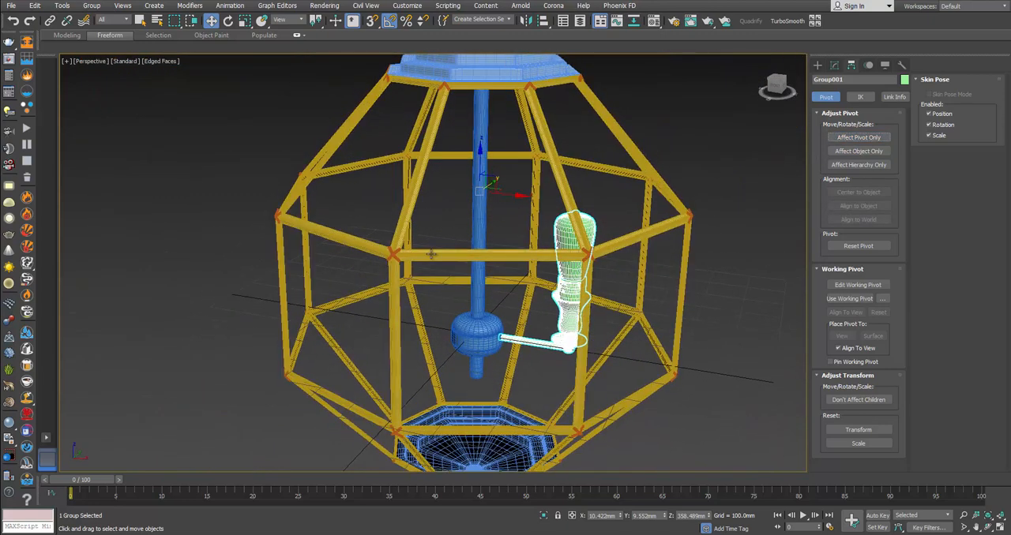
Step: Check the candle arrangement in the browser's reference photo and rotate-copy the group about its pivot by -60° in Z as 5 instances
key("alt+Tab")
mouse_move(373, 255)
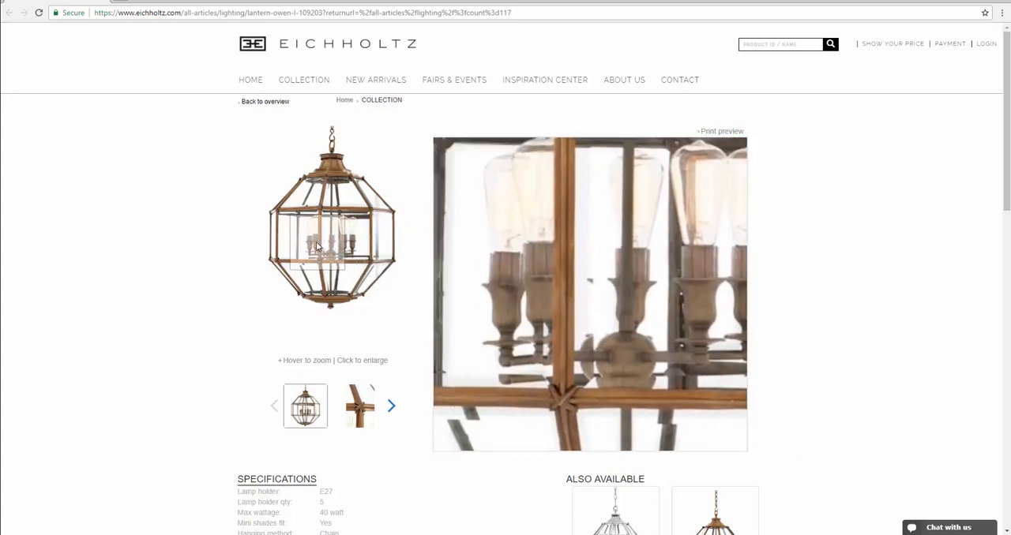
key("alt+Tab")
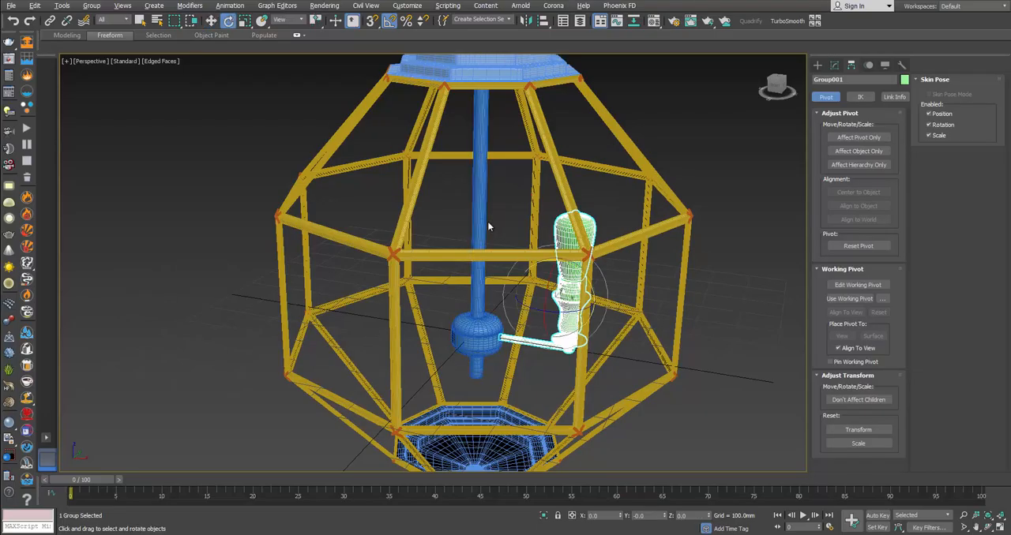
left_click_drag(318, 22, 316, 52)
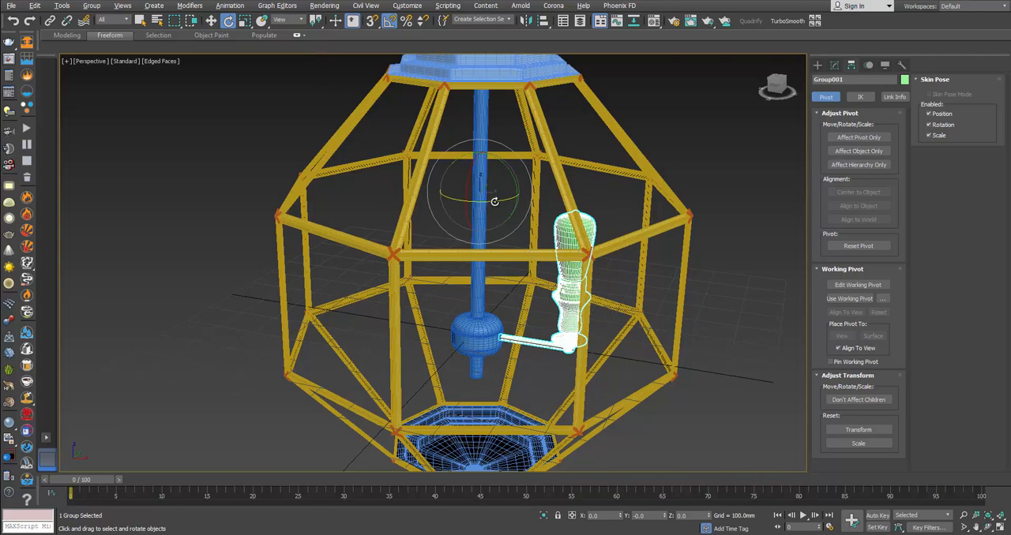
left_click(388, 22)
left_click_drag(499, 202, 467, 202, "shift")
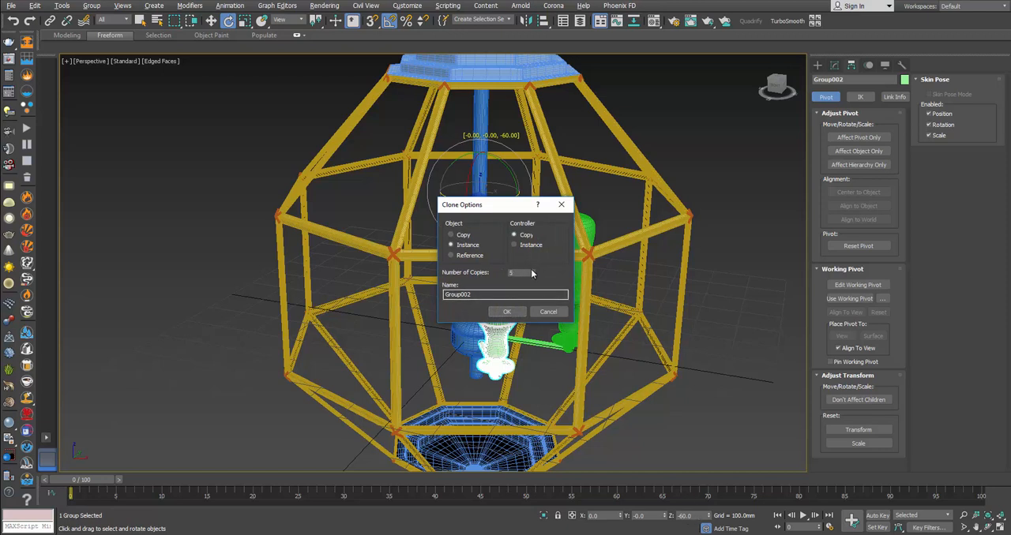
left_click(521, 312)
Step: Clear the selection and examine the ring of candle arms inside the whole lantern
mouse_move(574, 298)
middle_mouse_down("alt")
mouse_move(578, 311)
mouse_move(587, 242)
middle_mouse_up("alt")
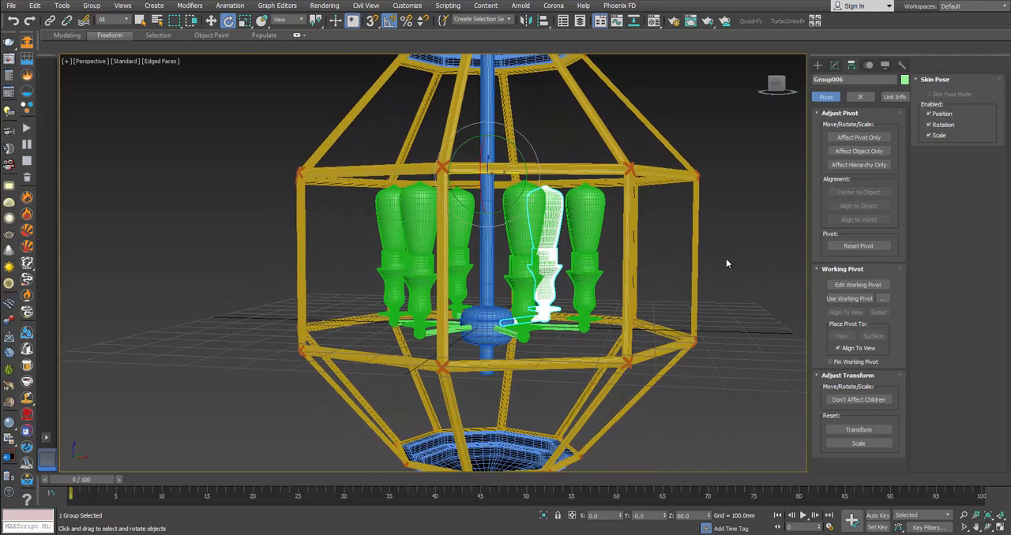
left_click(725, 258)
scroll(674, 251, "down", 4)
middle_click_drag(641, 257, 645, 234, "alt")
middle_click_drag(646, 234, 563, 285)
key("alt+Tab")
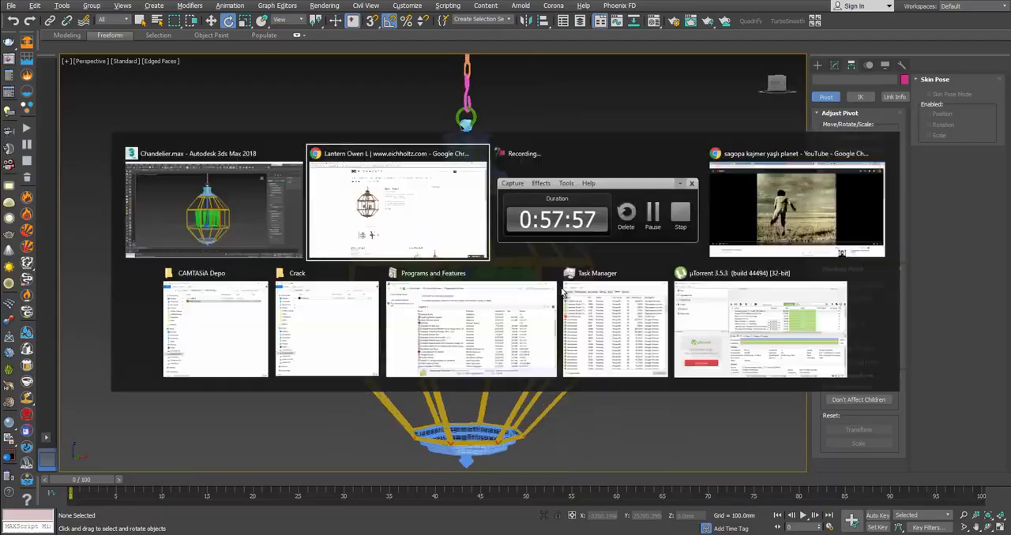
key("alt+Tab")
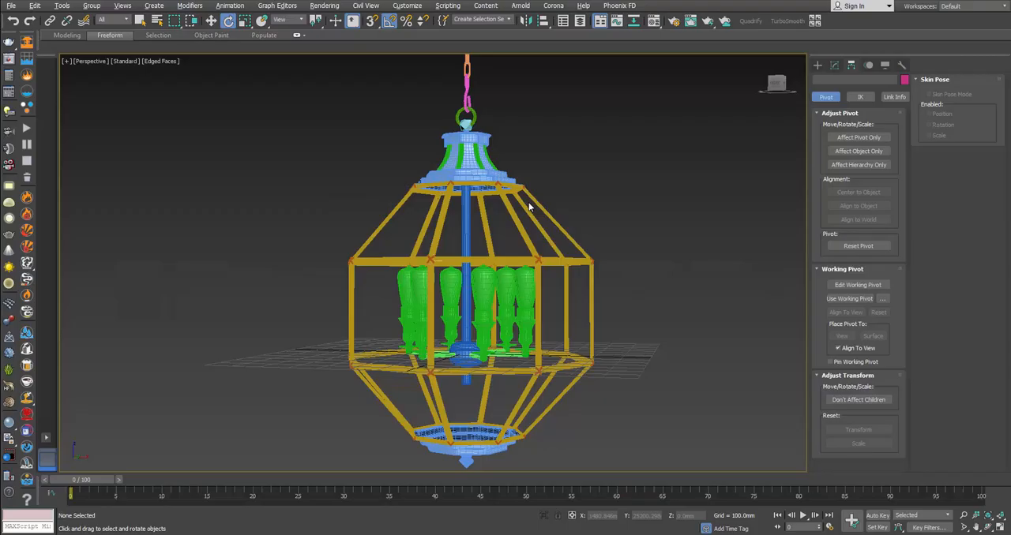
Step: Unhide all objects to bring back the glass panels, and display the perspective view in wireframe
right_click(585, 234)
left_click(641, 178)
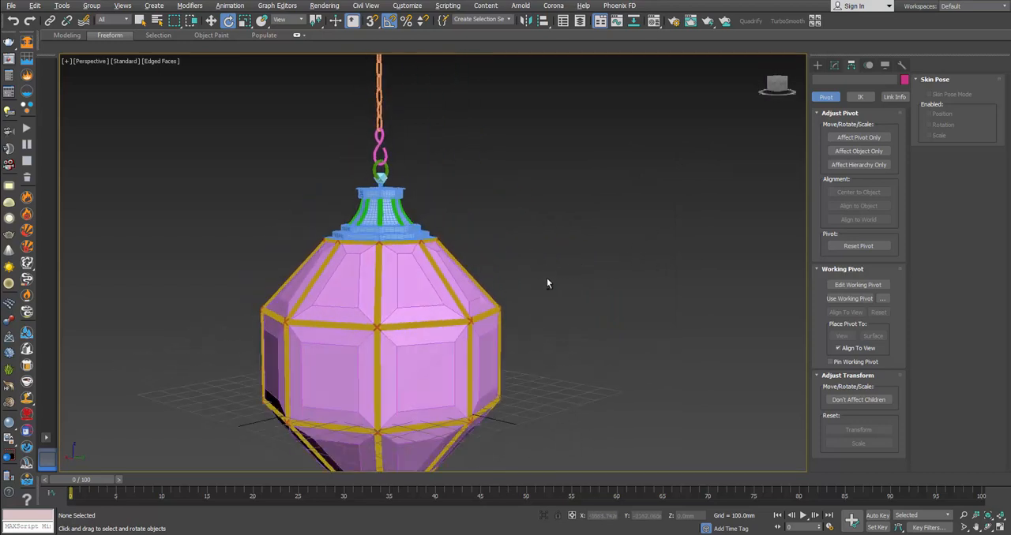
key("F3")
scroll(550, 279, "down", 4)
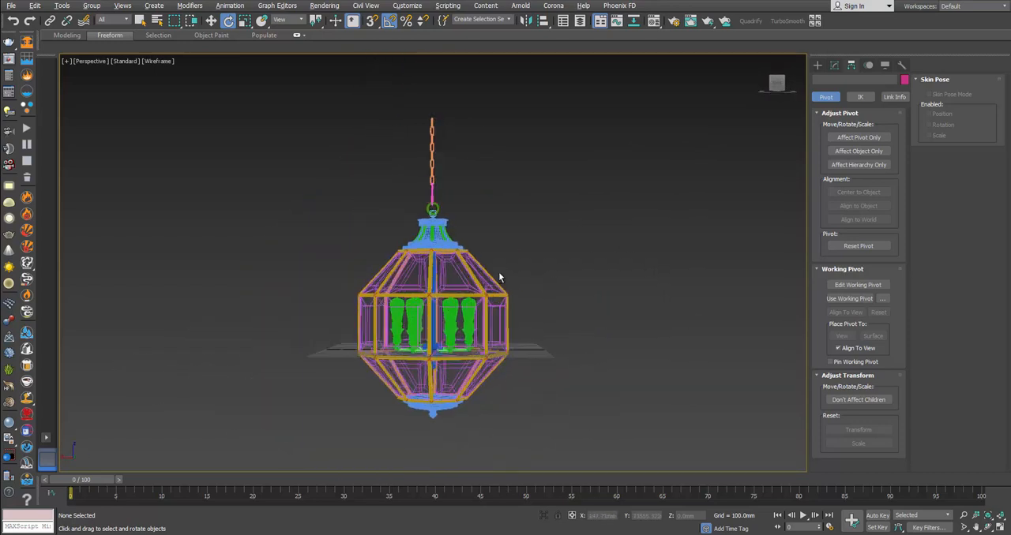
scroll(515, 259, "up", 3)
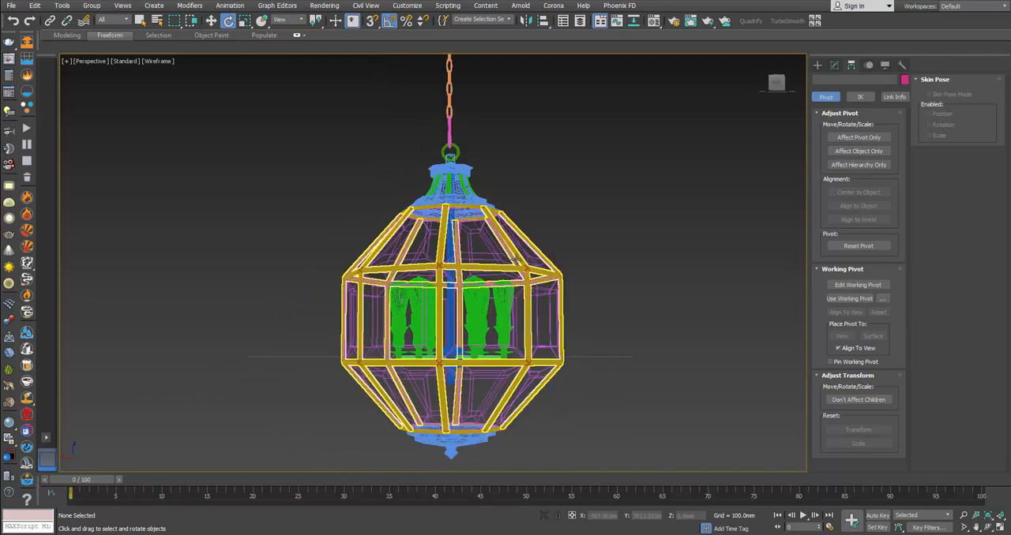